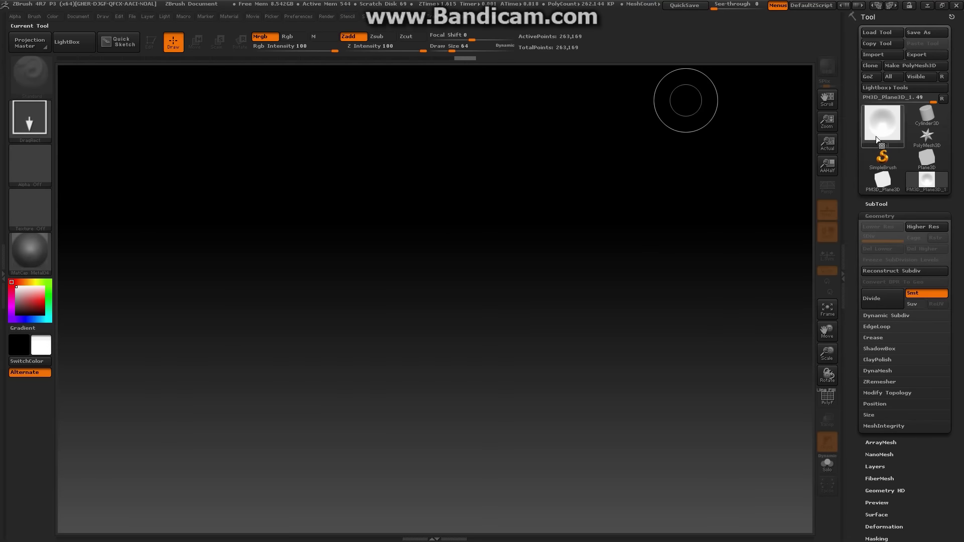
Place a PM3D_Plane3D on the canvas and rotate it upright with Transpose
left_click(883, 123)
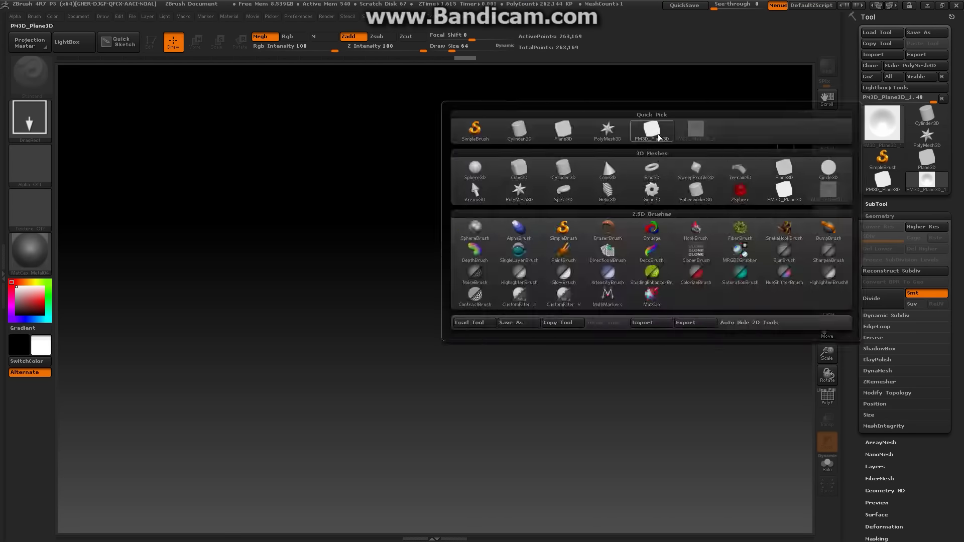
left_click(513, 129)
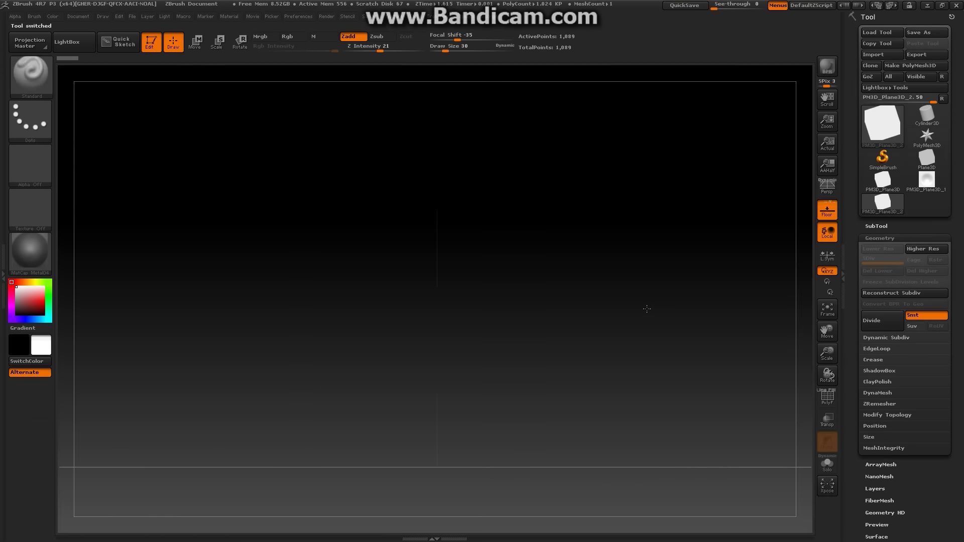
left_click_drag(441, 447, 467, 139)
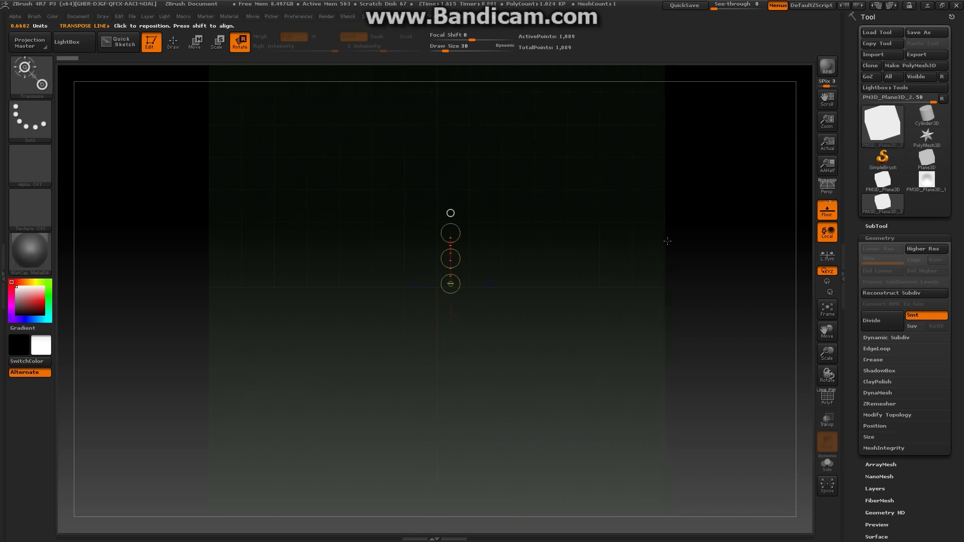
left_click_drag(450, 211, 511, 394)
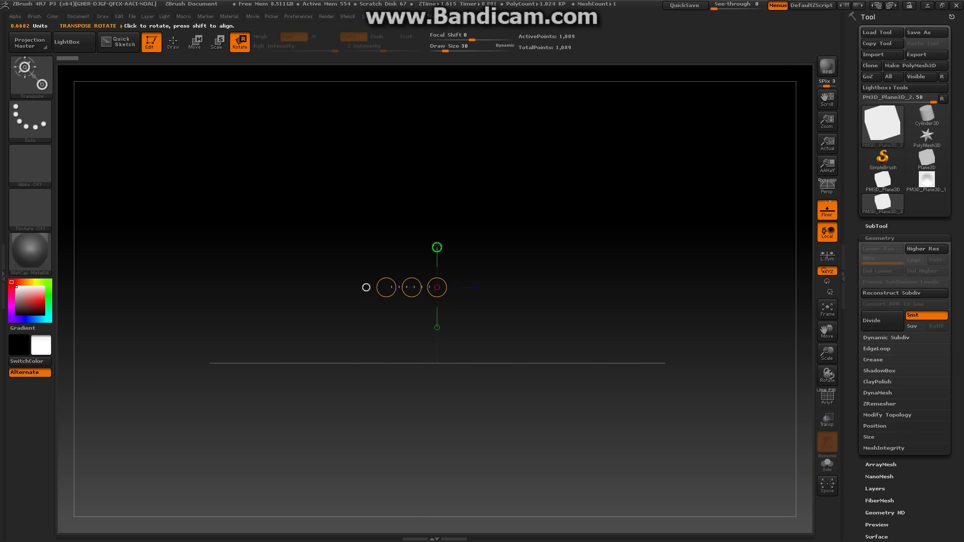
Clear to a new document, redraw the plane and put it in Edit mode
left_click(78, 16)
left_click(108, 153)
left_click(532, 325)
left_click(883, 123)
left_click(151, 43)
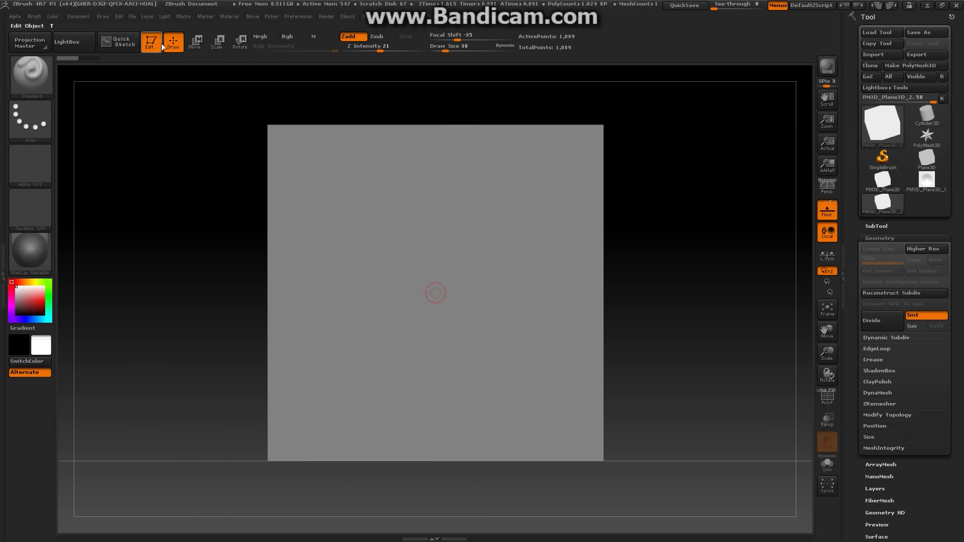
Swap the plane for a Cylinder3D and convert it with Make PolyMesh3D
mouse_move(491, 37)
left_mouse_down()
mouse_move(461, 37)
mouse_move(484, 51)
left_mouse_up()
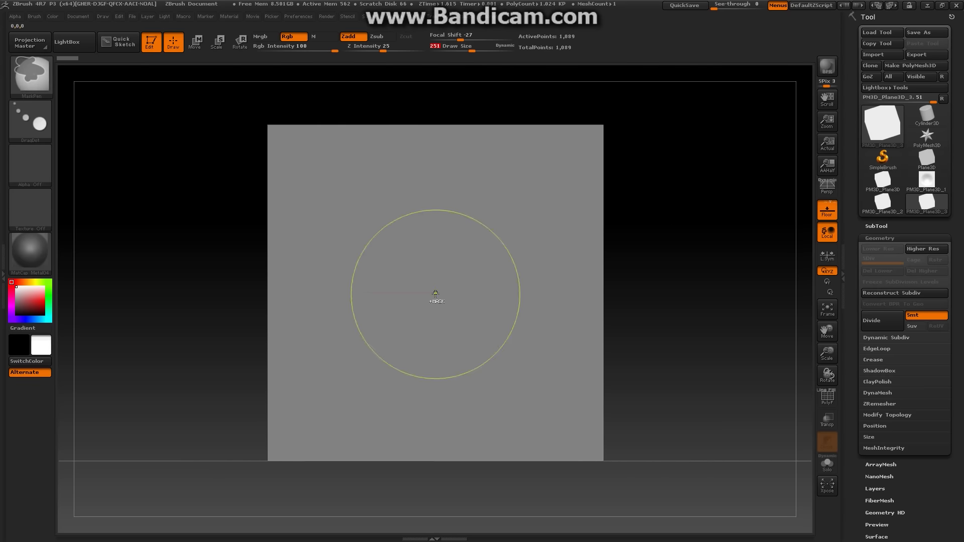
left_click(883, 123)
left_click(564, 165)
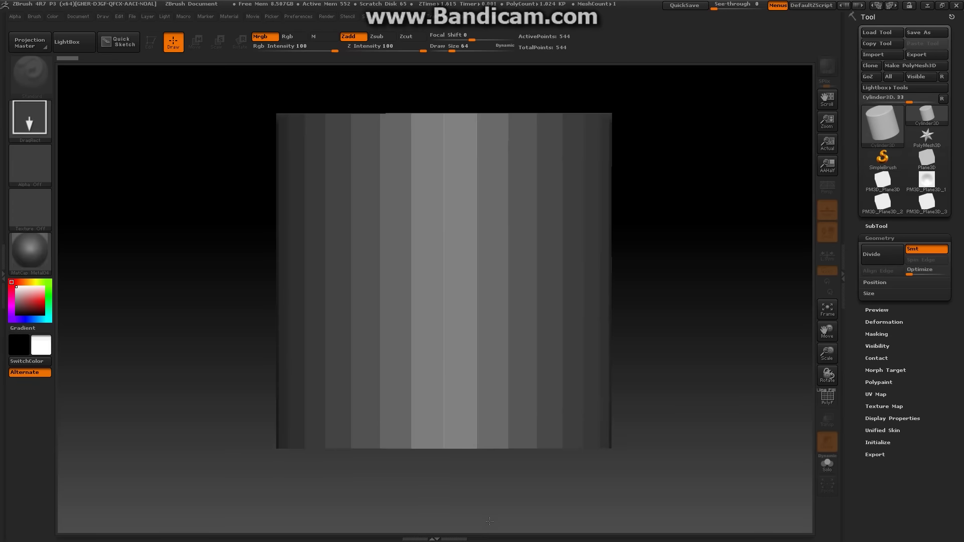
left_click(910, 66)
left_click_drag(653, 352, 448, 286)
Paint a circular MaskPen mask at the cylinder's centre, undoing the extra stroke
key("b")
key("m")
key("p")
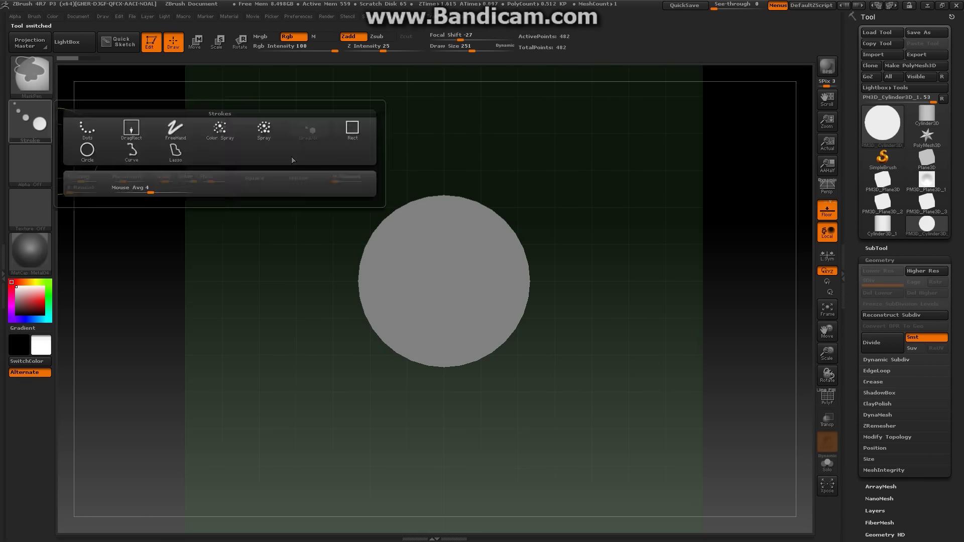
mouse_move(530, 371)
left_mouse_down()
mouse_move(513, 358)
mouse_move(644, 274)
mouse_move(640, 369)
mouse_move(668, 296)
mouse_move(612, 265)
left_mouse_up()
left_click_drag(446, 337, 446, 375)
key("ctrl+z")
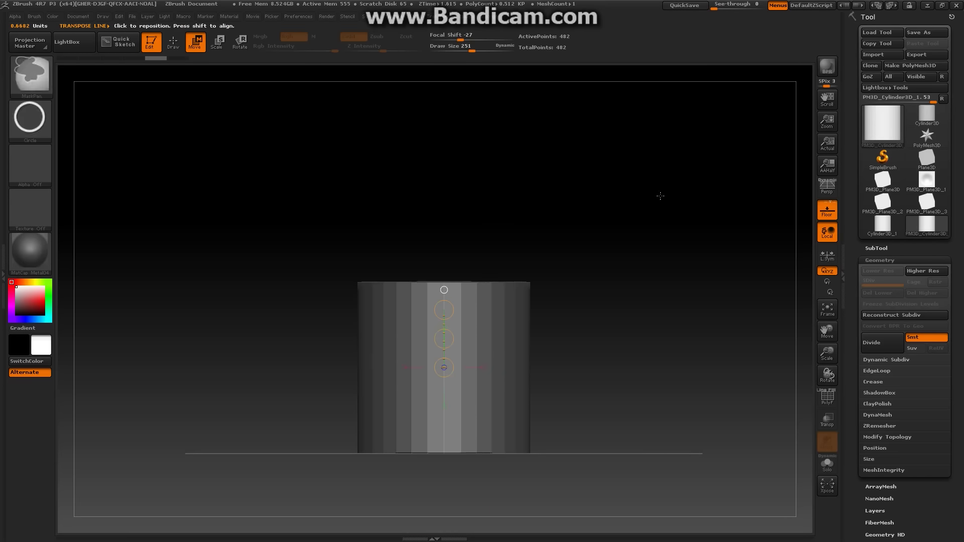
Subdivide the cylinder with Divide, then undo the subdivision
key("q")
left_click_drag(660, 194, 653, 151)
left_click(882, 339)
key("ctrl+z")
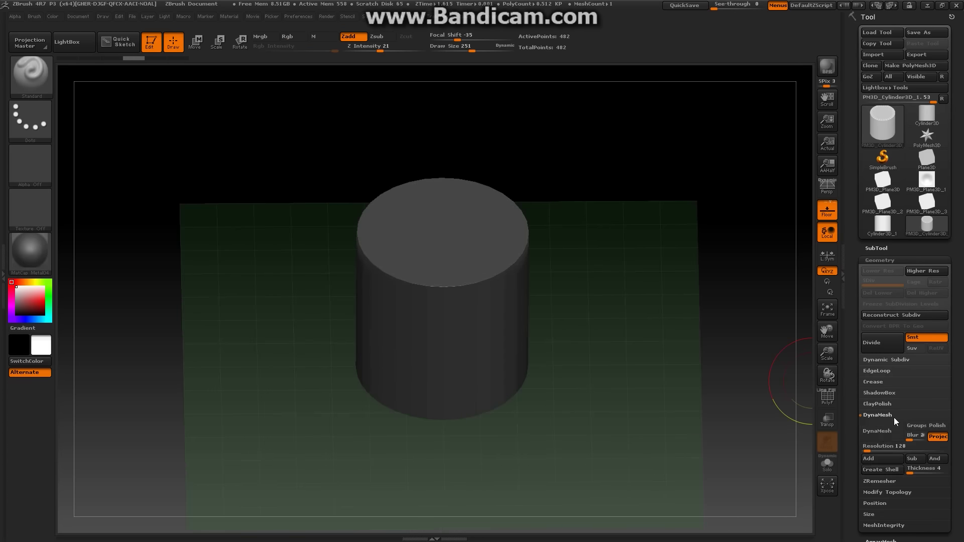
DynaMesh the cylinder at resolution 128 and draw a Transpose Move line along its axis
left_click(877, 431)
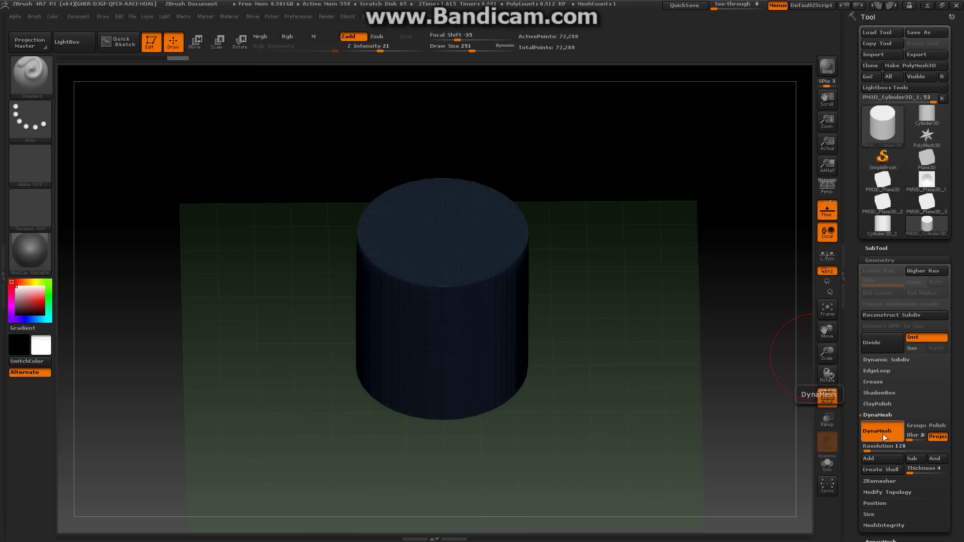
mouse_move(656, 254)
left_mouse_down()
mouse_move(448, 302)
mouse_move(517, 373)
left_mouse_up()
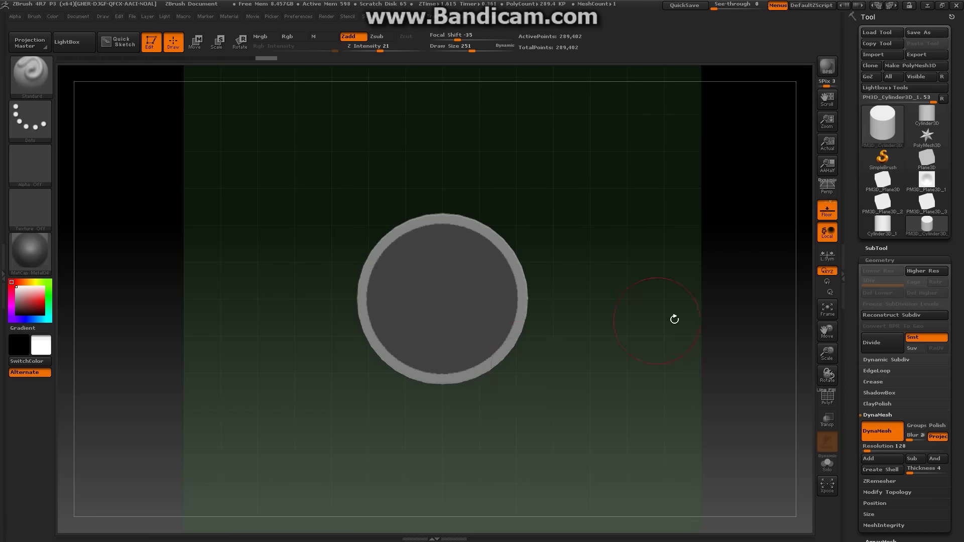
left_click_drag(675, 319, 646, 215)
left_click_drag(445, 388, 442, 328)
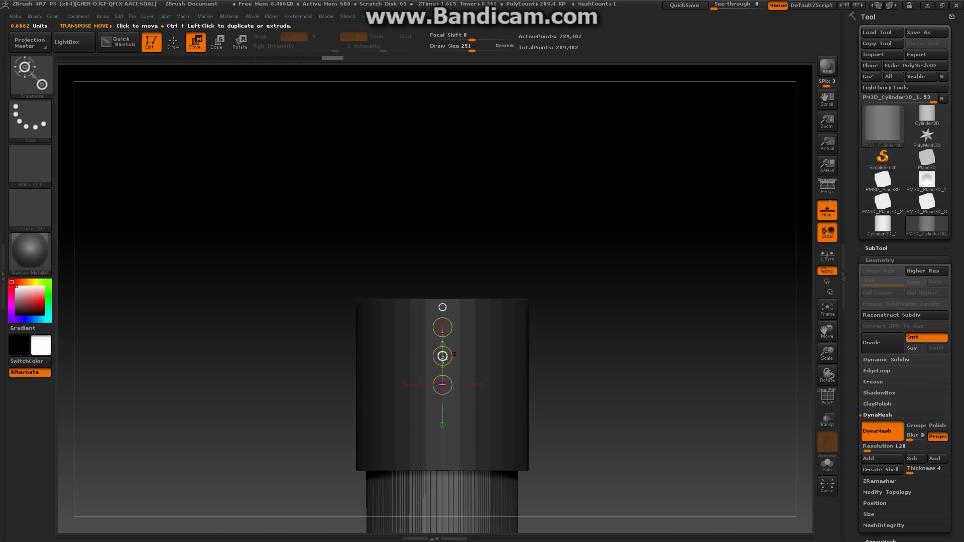
Mask the cylinder's upper wall with MaskPen DragRect rectangles
key("q")
mouse_move(658, 250)
left_mouse_down()
mouse_move(684, 314)
mouse_move(646, 226)
left_mouse_up()
left_click(30, 121, "ctrl")
left_click(131, 129)
left_click_drag(302, 166, 452, 344)
mouse_move(387, 165)
left_mouse_down()
mouse_move(583, 280)
mouse_move(696, 302)
mouse_move(685, 379)
left_mouse_up()
Invert the mask, hide the masked part, and close the holes left by the cut
left_click(731, 346, "ctrl")
left_click(880, 260)
left_click(889, 394)
left_click(885, 260)
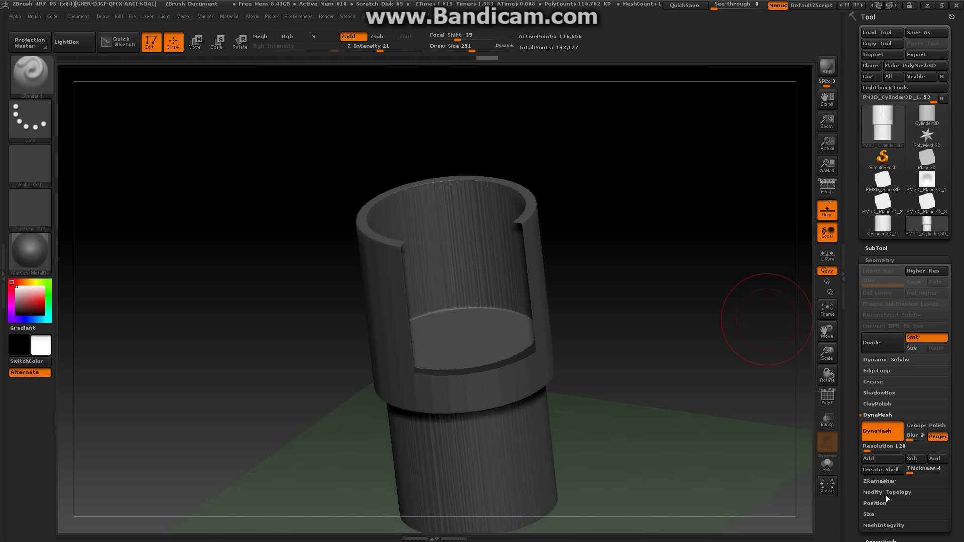
left_click(887, 494)
left_click(933, 304)
left_click_drag(688, 323, 686, 243)
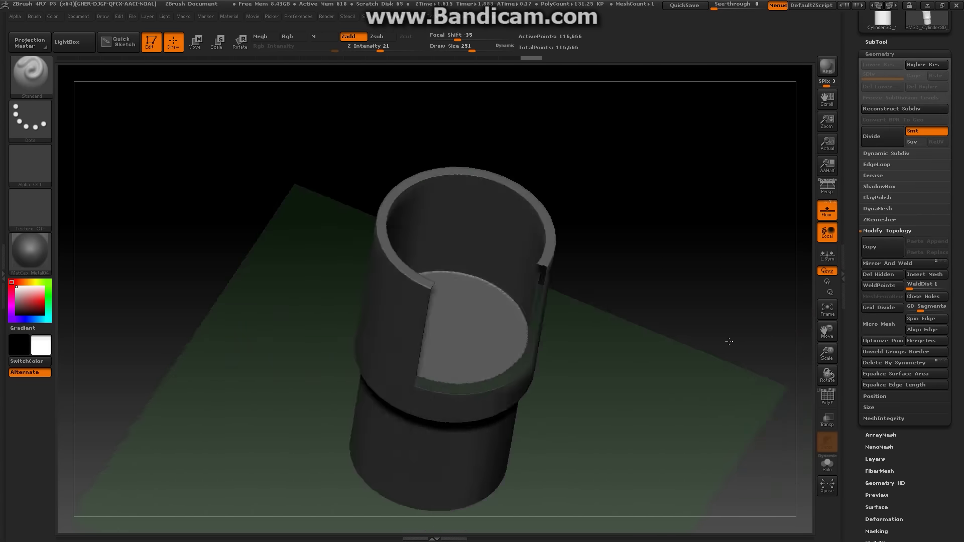
mouse_move(702, 325)
left_mouse_down()
mouse_move(698, 386)
mouse_move(702, 314)
mouse_move(691, 264)
mouse_move(680, 299)
left_mouse_up()
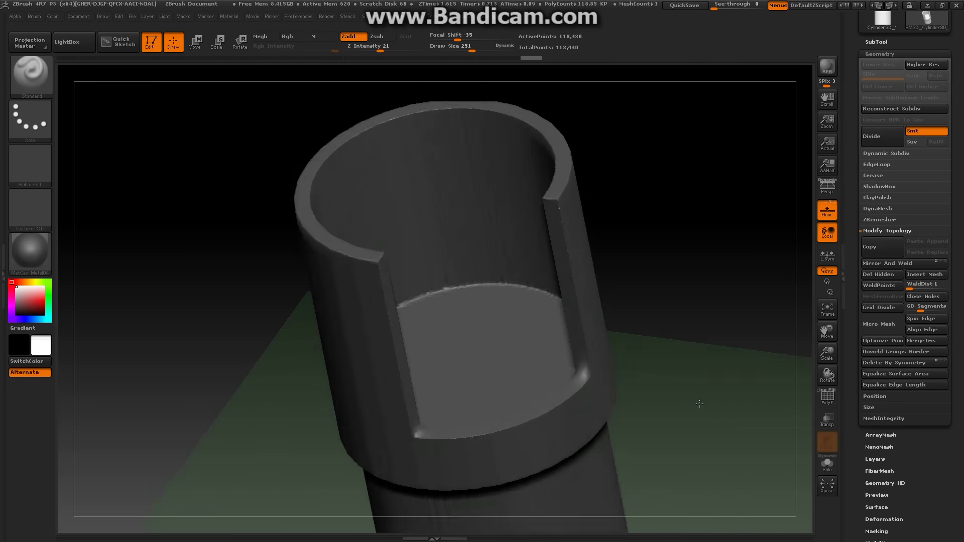
Mask a circle at the centre of the cup floor with Circle masking
left_click_drag(687, 250, 485, 297)
left_click(30, 118)
left_click(87, 151)
left_click_drag(539, 374, 517, 359)
Position a Transpose Move line and mask the floor centre with DragDot
key("w")
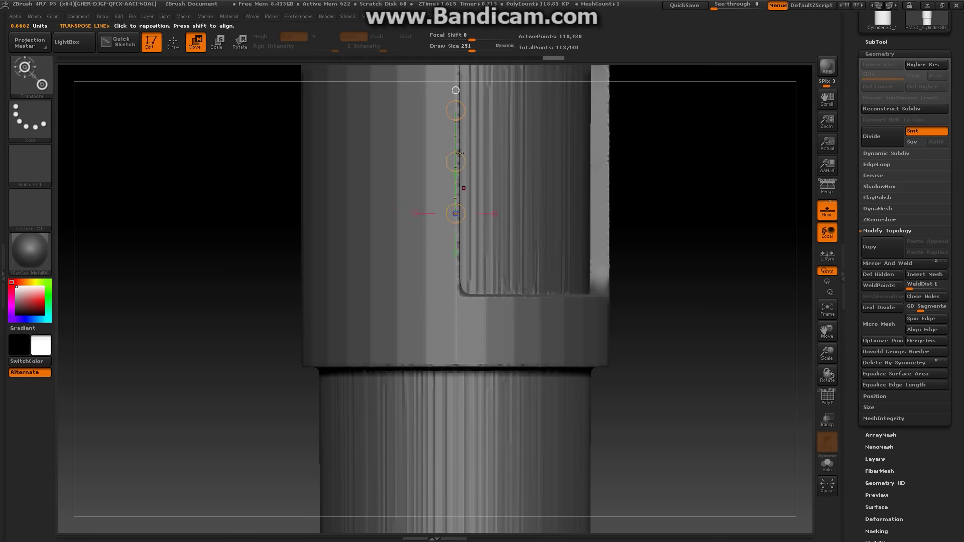
mouse_move(572, 137)
left_mouse_down()
mouse_move(545, 155)
mouse_move(624, 150)
mouse_move(538, 152)
left_mouse_up()
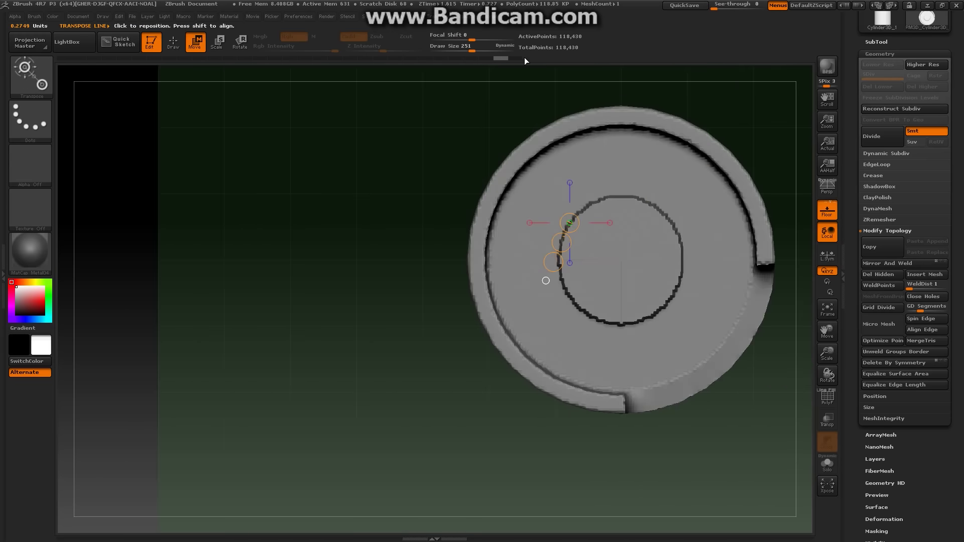
left_click(30, 120)
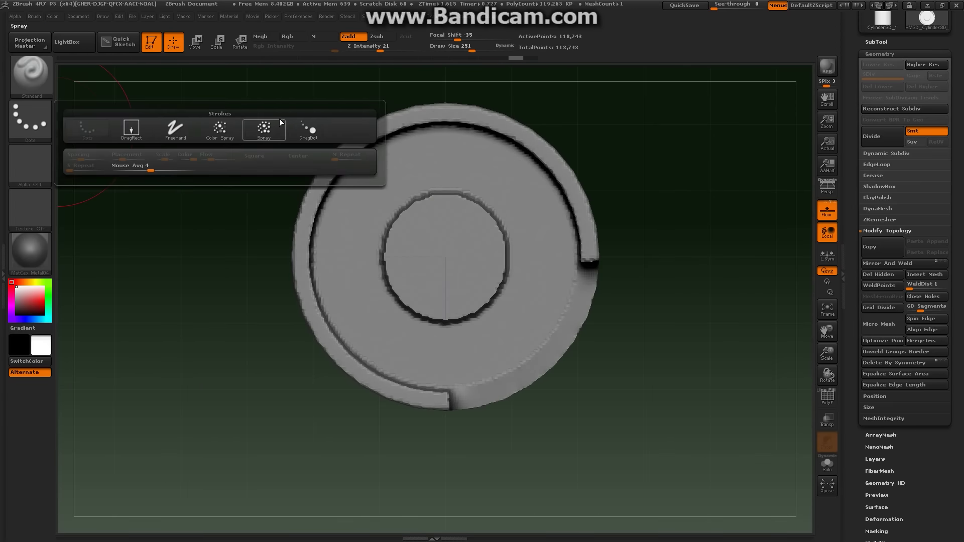
left_click(30, 120)
key("ctrl")
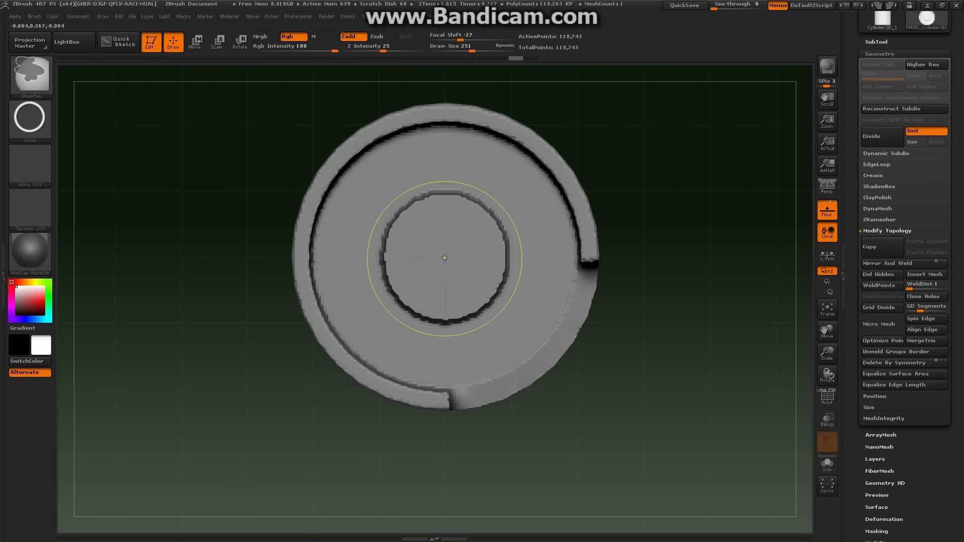
left_click(31, 120)
left_click(161, 134)
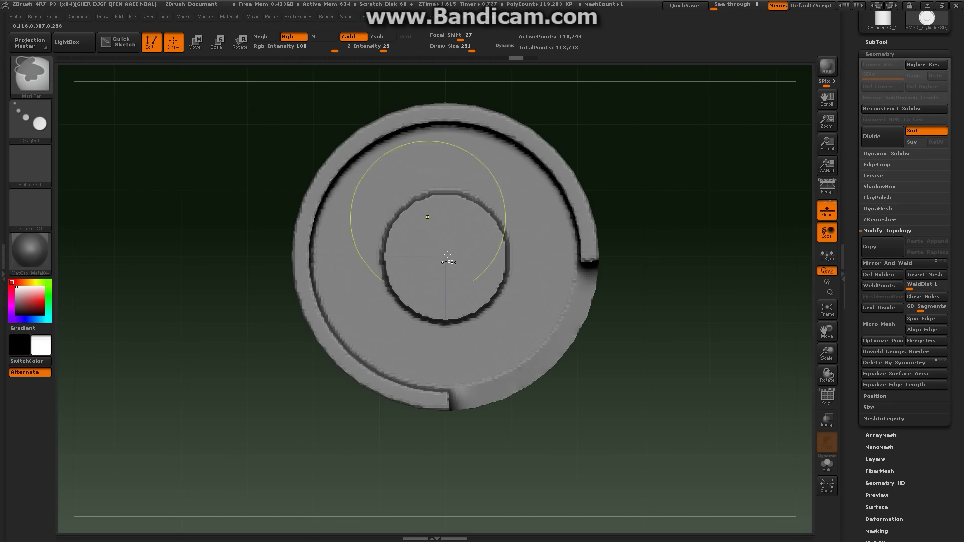
left_click_drag(703, 271, 445, 123)
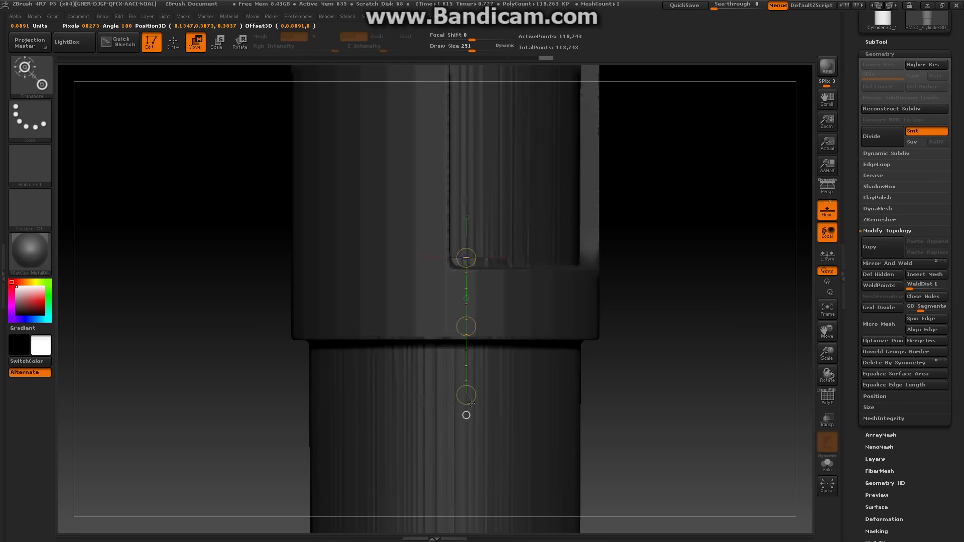
Push the masked floor centre down with Transpose Move to form a recess
left_click_drag(672, 227, 678, 165)
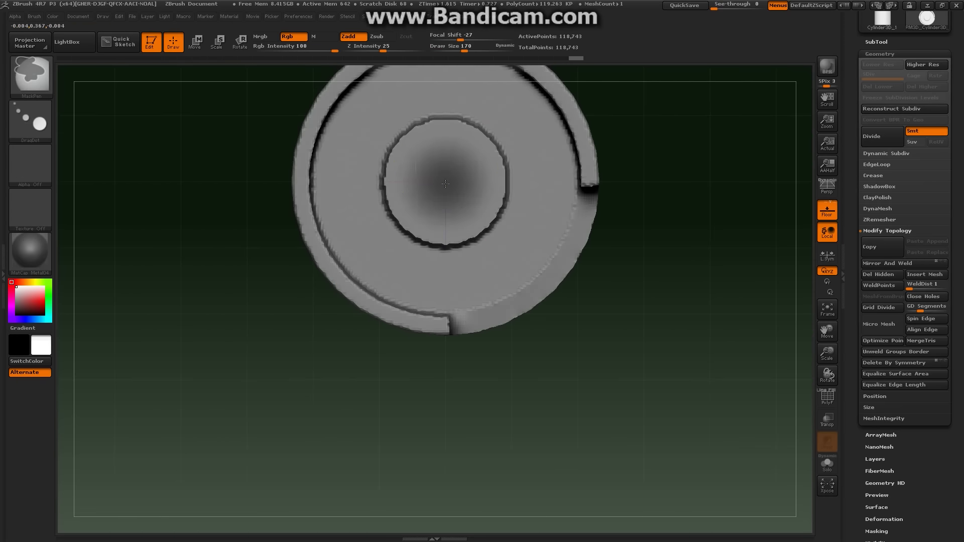
key("w")
mouse_move(463, 221)
left_mouse_down()
mouse_move(466, 275)
mouse_move(689, 199)
left_mouse_up()
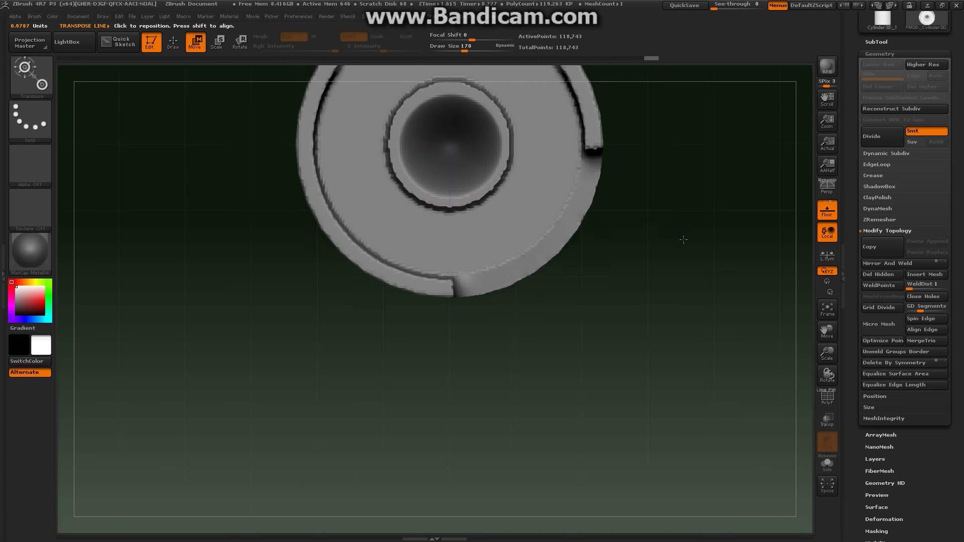
key("q")
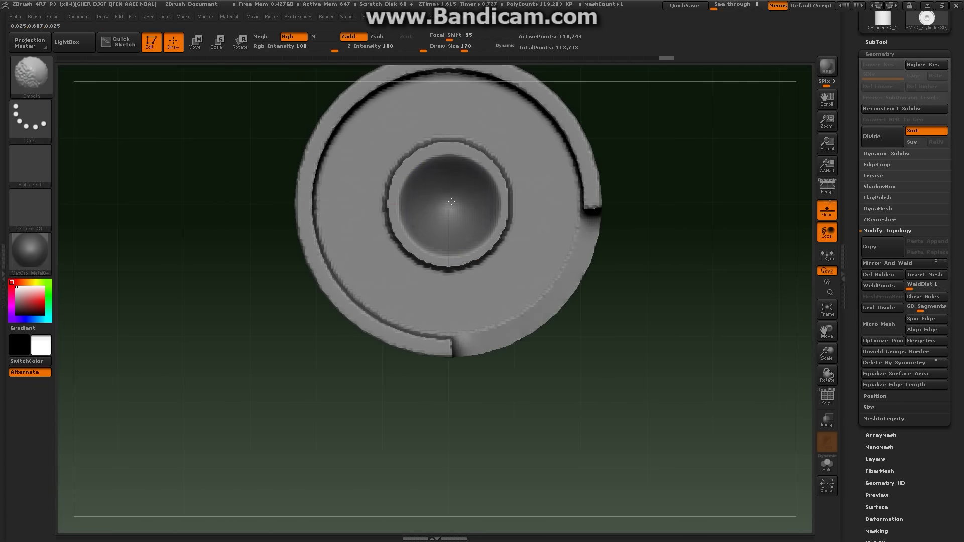
left_click_drag(623, 125, 694, 236)
left_click(877, 42)
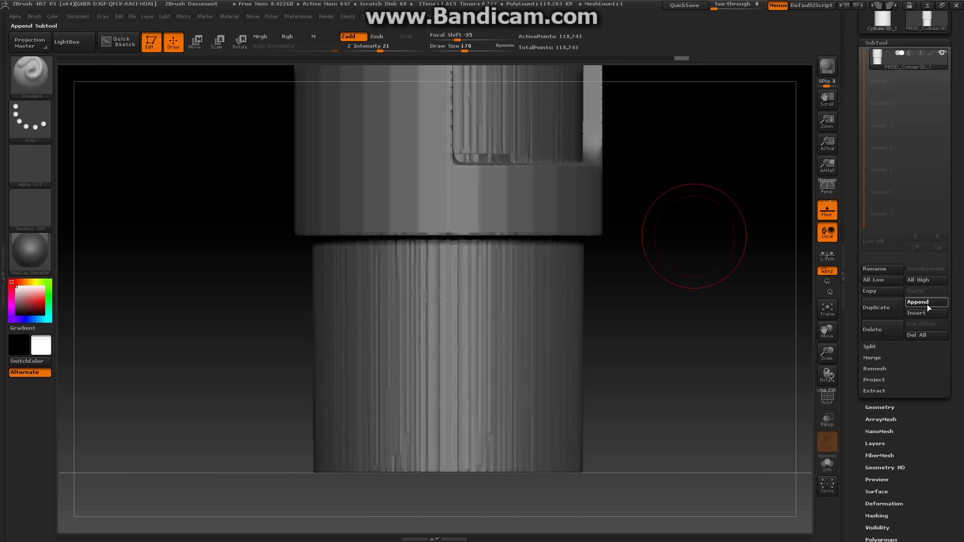
Append a PM3D_Sphere3D subtool and move it into the centre recess
left_click(927, 305)
left_click(647, 353)
key("alt+Down")
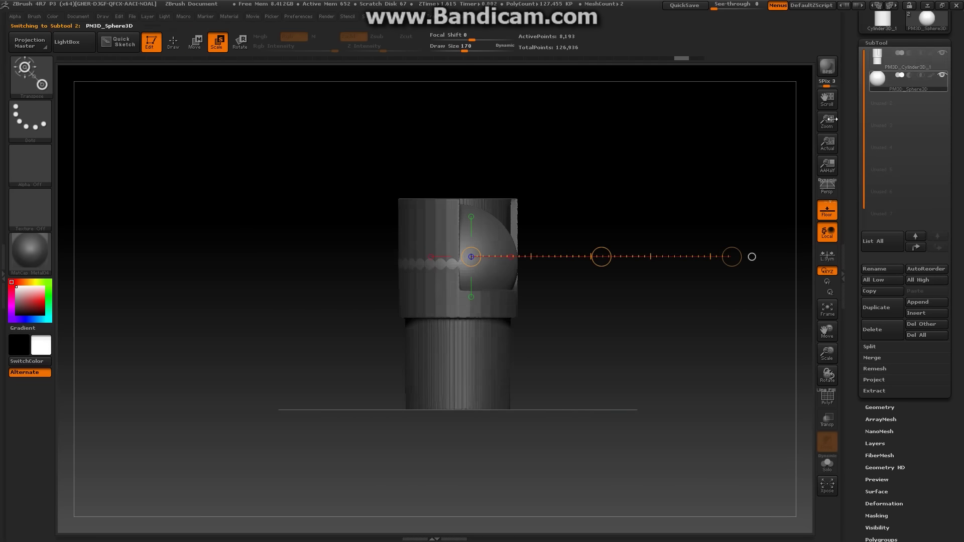
left_click_drag(488, 117, 472, 172)
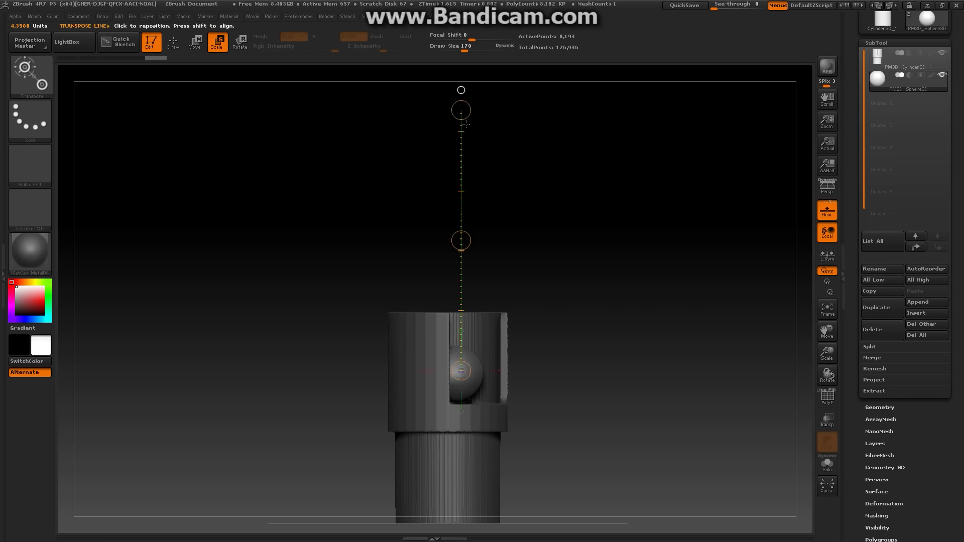
left_click_drag(469, 342, 479, 350)
left_click_drag(453, 254, 620, 318)
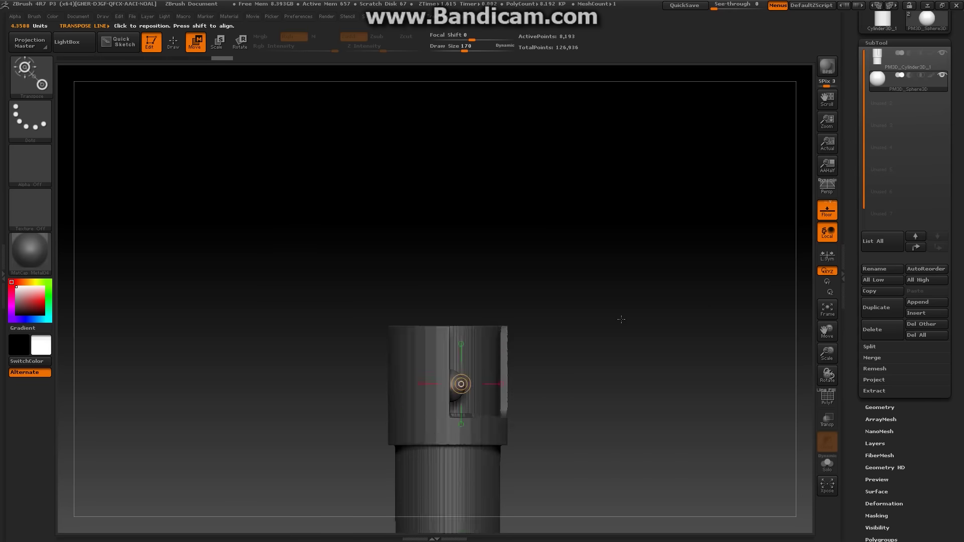
left_click_drag(437, 383, 685, 366)
mouse_move(596, 315)
left_mouse_down()
mouse_move(609, 387)
mouse_move(576, 357)
mouse_move(577, 327)
mouse_move(751, 314)
mouse_move(728, 162)
mouse_move(738, 181)
mouse_move(731, 224)
left_mouse_up()
key("q")
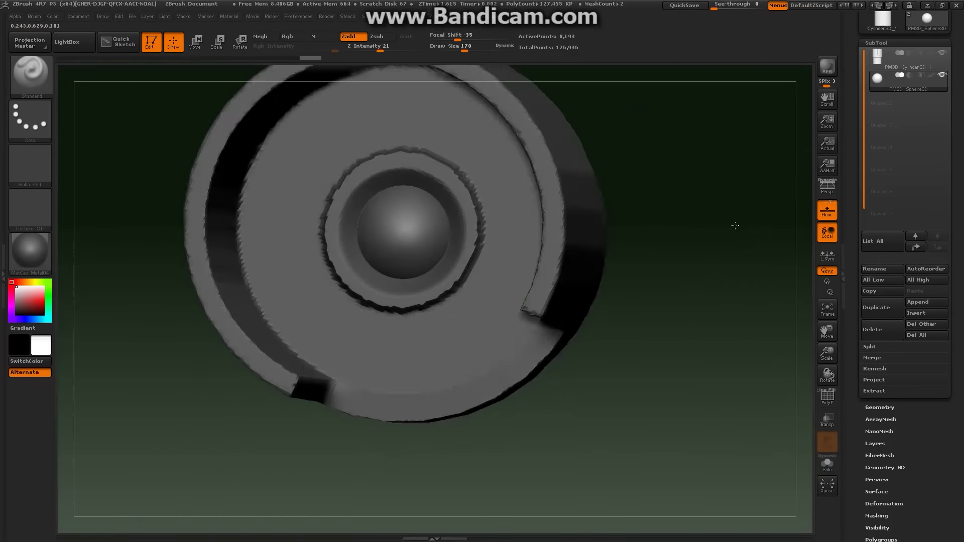
Carve around the cylinder's inner ring with a trim brush
left_click(305, 152, "alt")
key("b")
key("t")
key("a")
left_click_drag(332, 171, 362, 246)
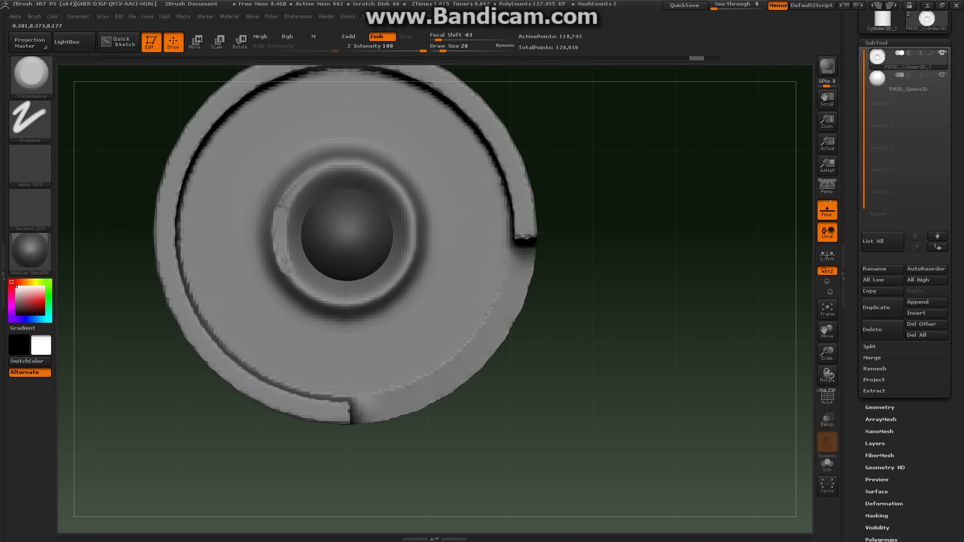
Switch to a dynamic trim brush and orbit to a straight top-down view
key("b")
key("t")
key("d")
mouse_move(552, 226)
left_mouse_down()
mouse_move(628, 228)
mouse_move(796, 273)
left_mouse_up()
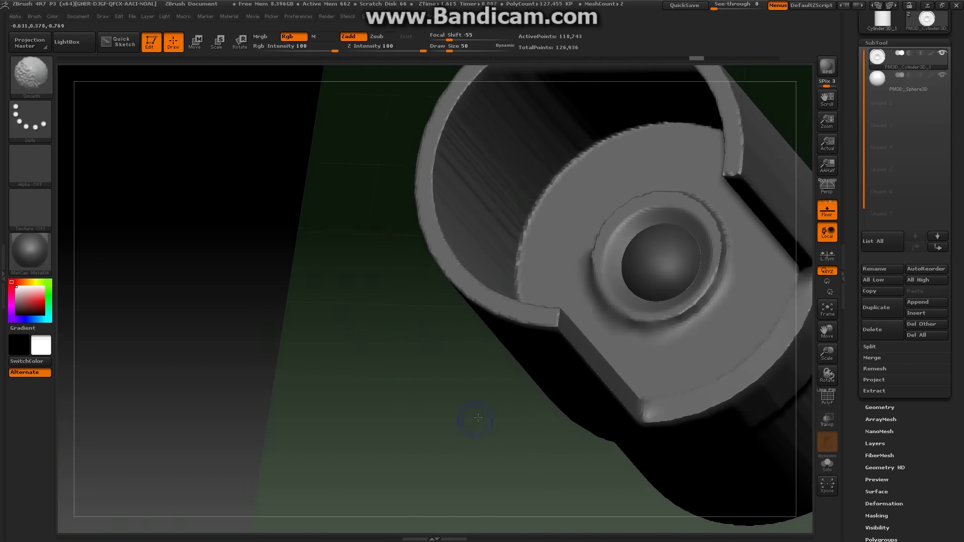
mouse_move(622, 227)
left_mouse_down()
mouse_move(681, 201)
mouse_move(695, 224)
mouse_move(696, 282)
mouse_move(687, 182)
mouse_move(702, 179)
left_mouse_up()
scroll(860, 159, "up", 5)
left_click_drag(774, 226, 741, 338)
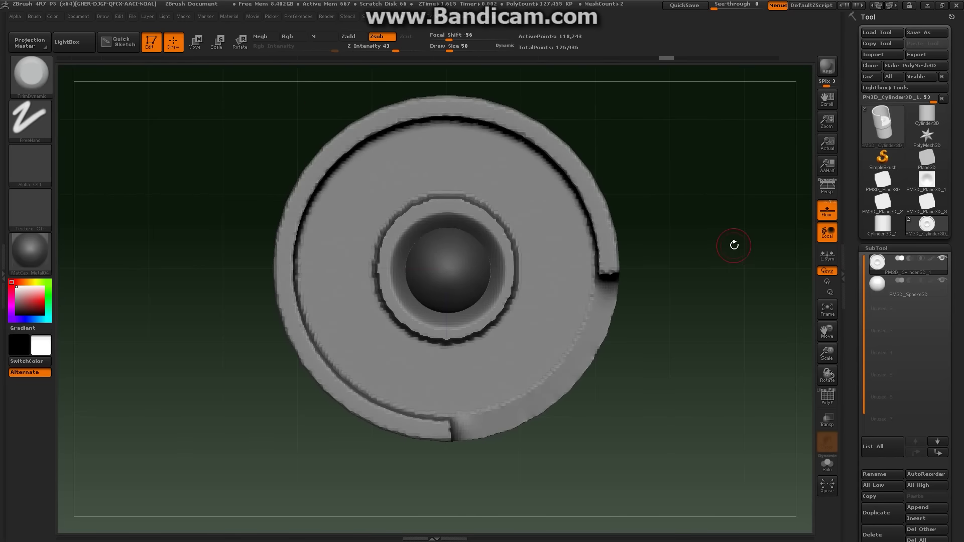
Scrub the Undo History back to the version with separate ring cylinders
left_click(250, 59)
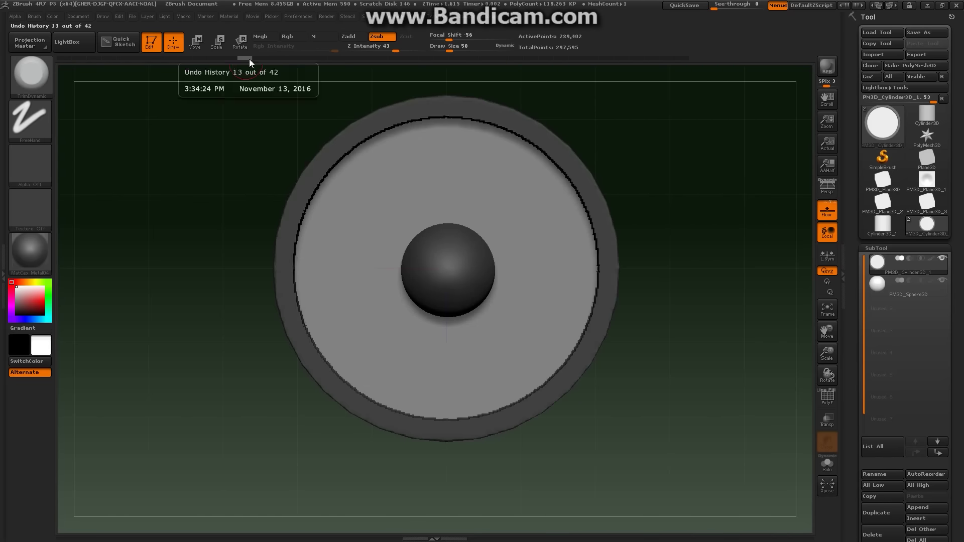
left_click_drag(427, 57, 400, 58)
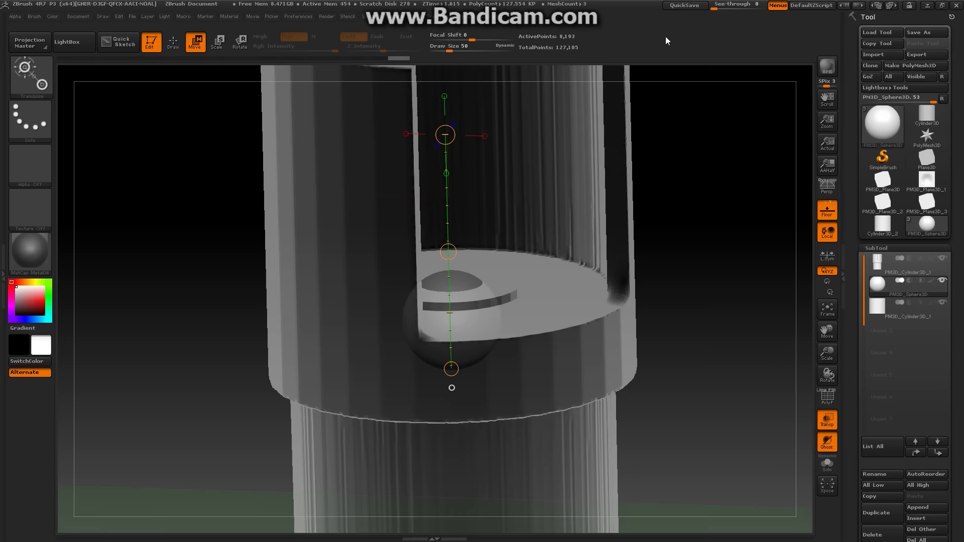
left_click_drag(726, 348, 762, 224)
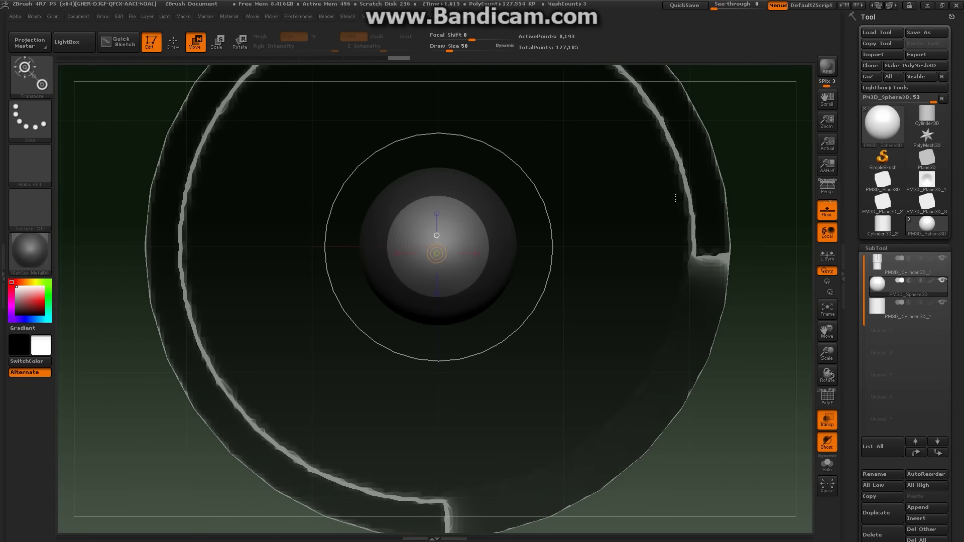
key("ctrl+z")
key("ctrl+z")
key("ctrl+z")
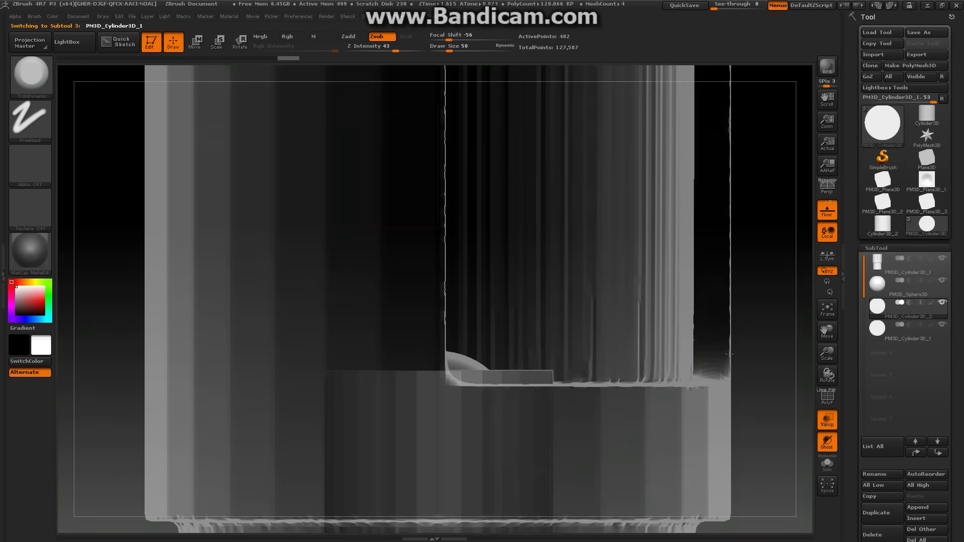
mouse_move(704, 232)
left_mouse_down()
mouse_move(461, 241)
mouse_move(695, 248)
left_mouse_up()
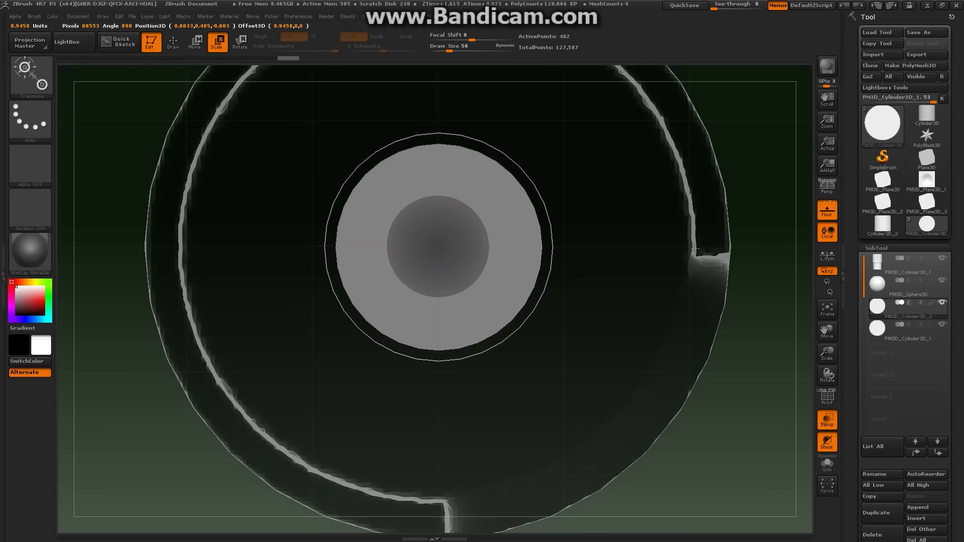
Inspect the ring cylinders with Move and Scale transpose, then select the inner ring
key("w")
left_click_drag(725, 444, 438, 385)
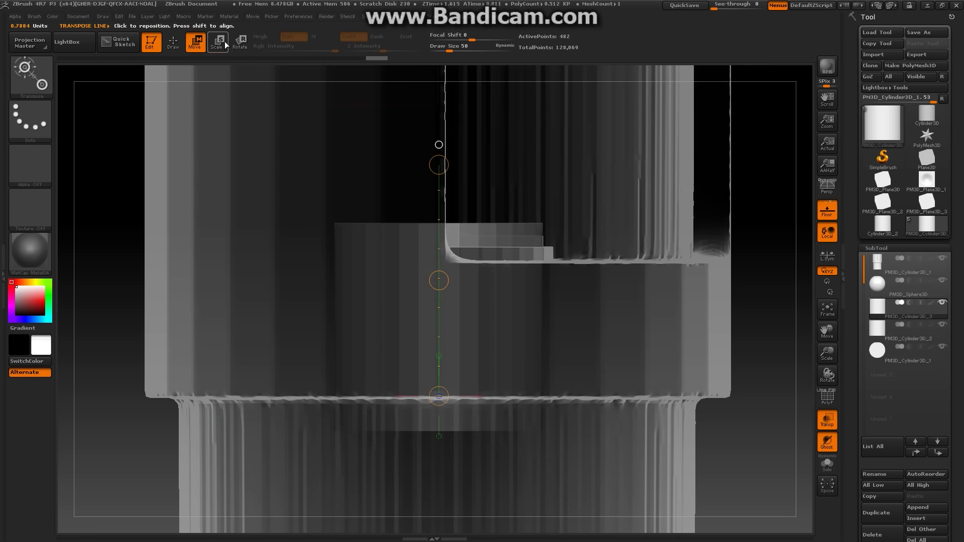
left_click(225, 44)
mouse_move(692, 179)
left_mouse_down()
mouse_move(752, 333)
mouse_move(756, 260)
left_mouse_up()
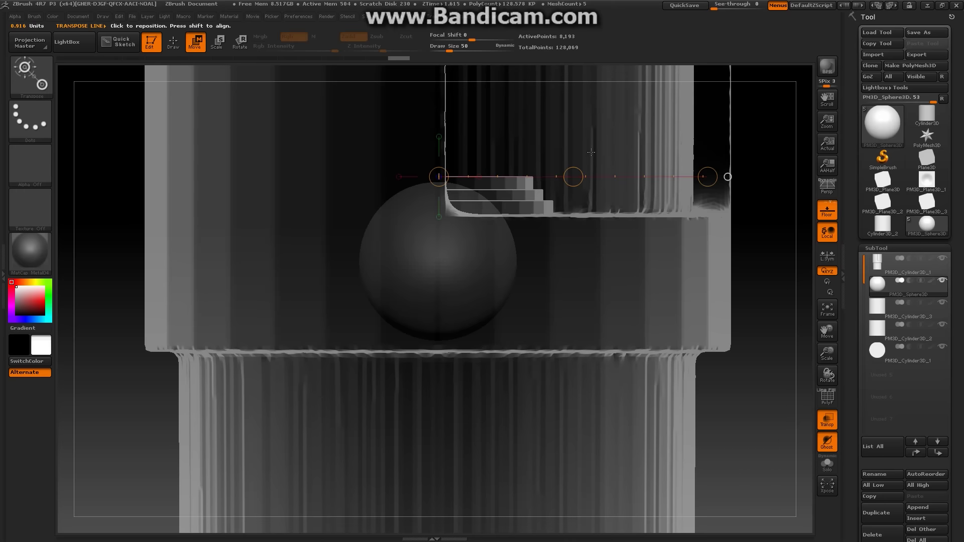
left_click_drag(446, 215, 442, 231)
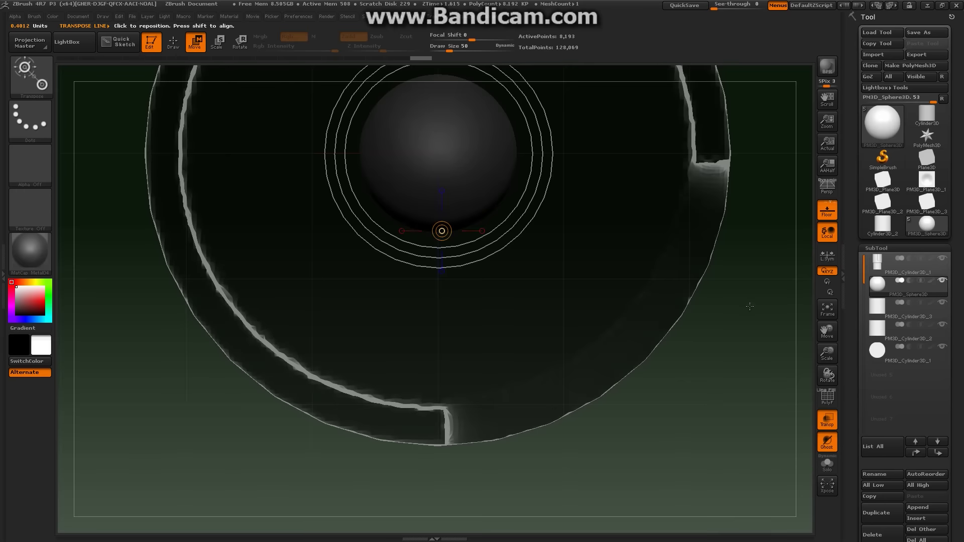
left_click(441, 151, "alt")
scroll(884, 452, "down", 3)
MergeDown the ring cylinder into the subtool below and orbit to check it
left_click(884, 509)
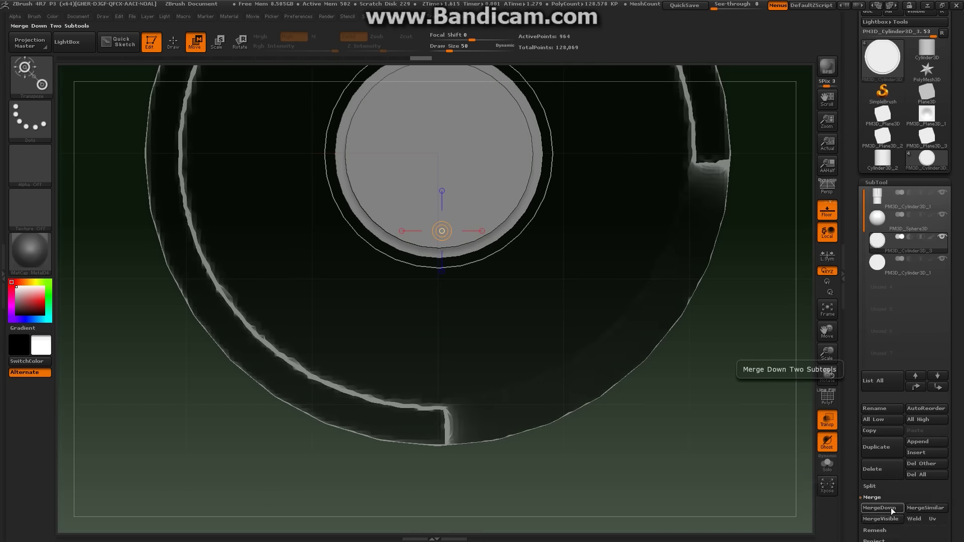
left_click_drag(743, 381, 758, 260)
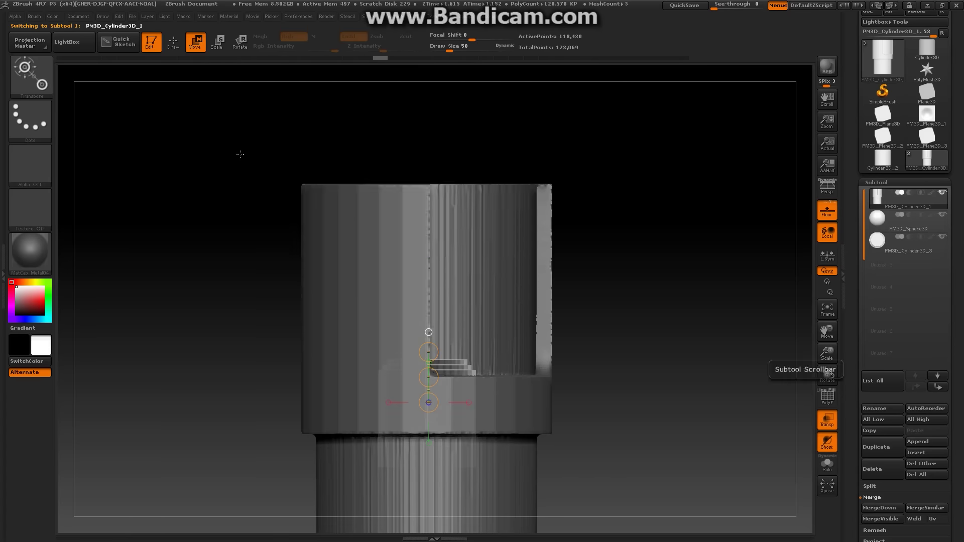
left_click_drag(670, 303, 671, 428)
Select the ring disc and sphere subtools in turn, framing each with F
left_click(671, 428, "alt")
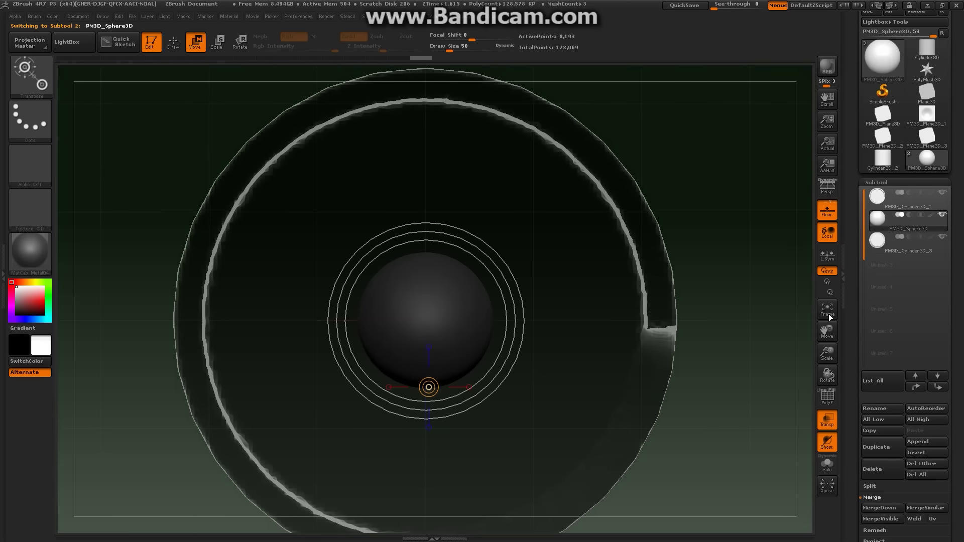
left_click(502, 320, "alt")
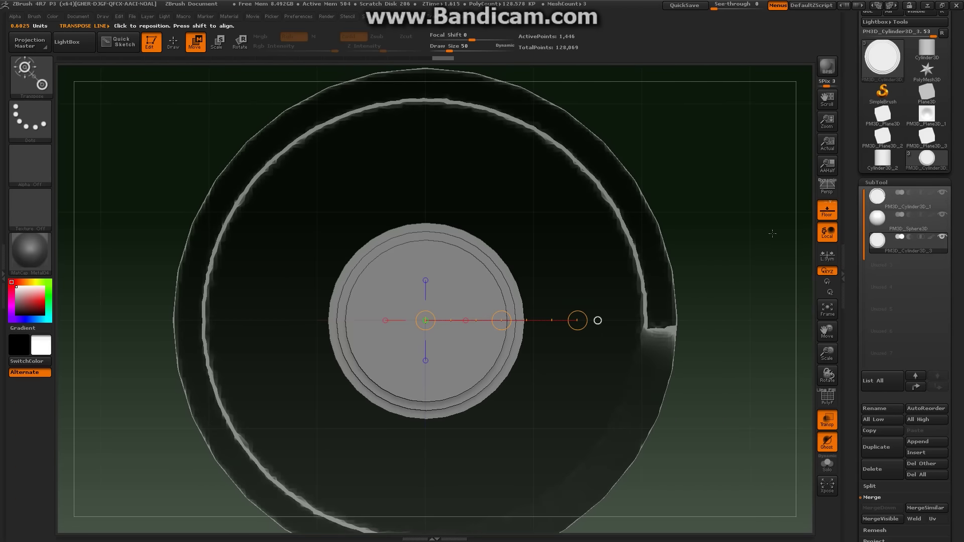
key("f")
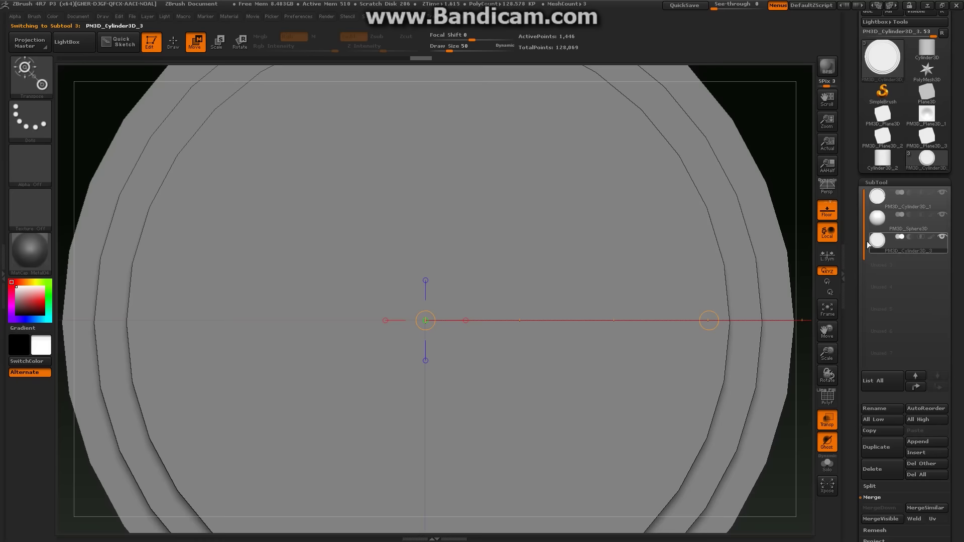
left_click_drag(706, 320, 643, 138)
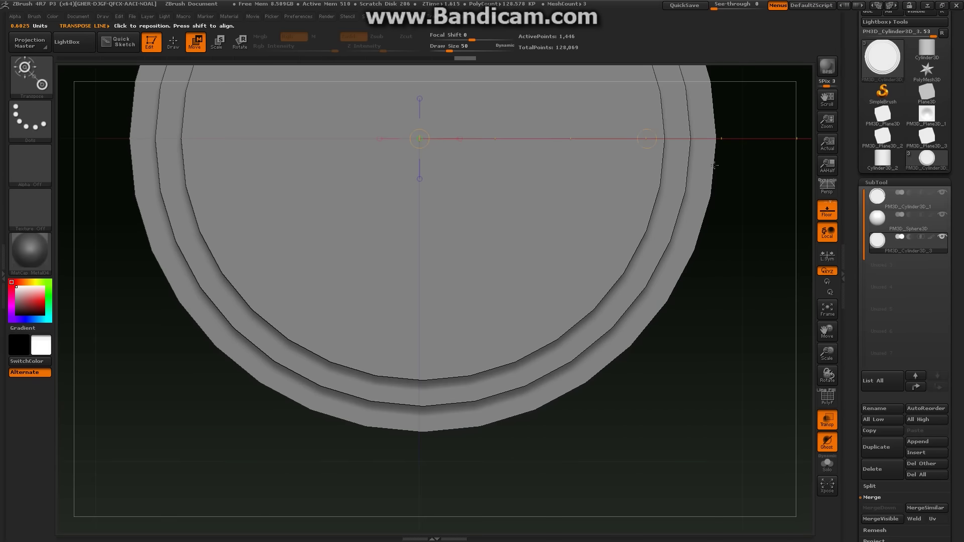
left_click(878, 221)
key("f")
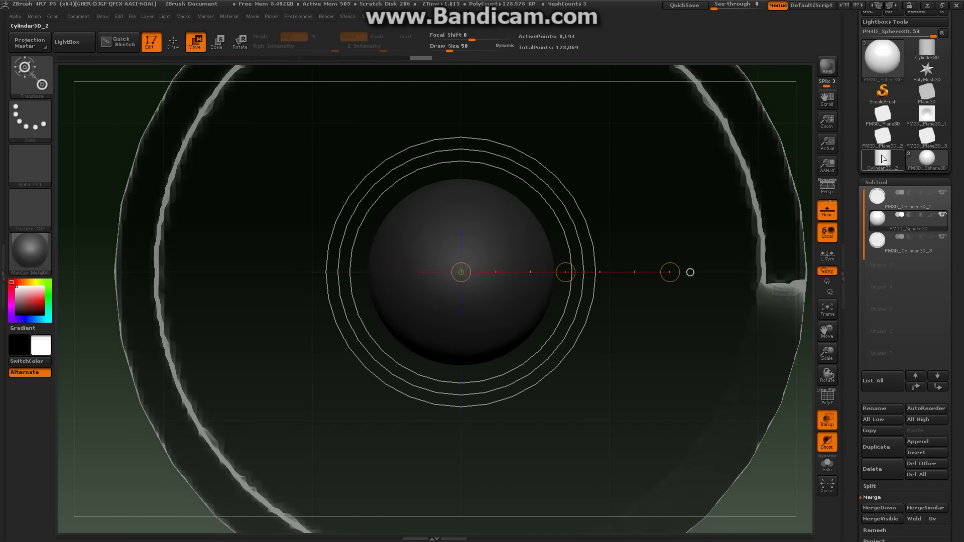
Turn off Transp and unhide PM3D_Cylinder3D_3 so the ring discs show solid
left_click(828, 421)
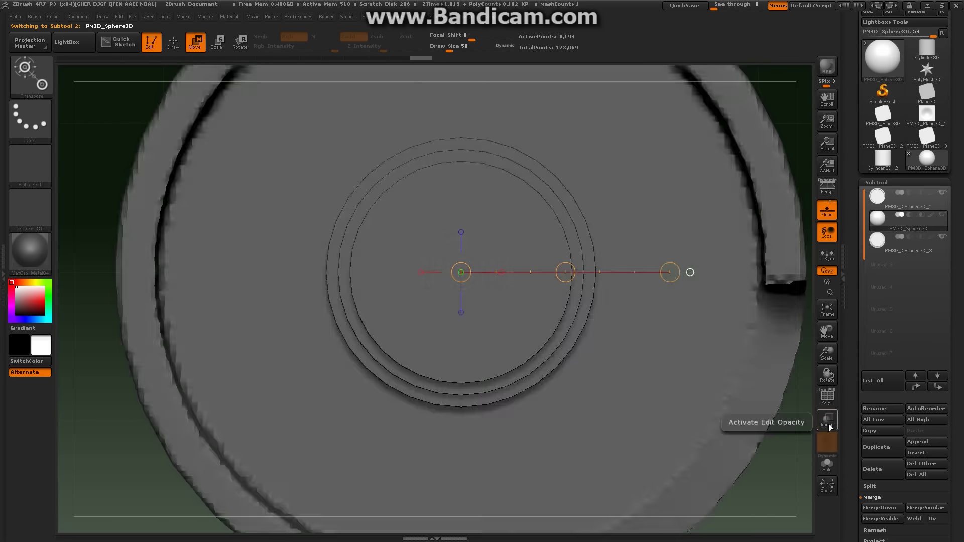
left_click(497, 272, "ctrl")
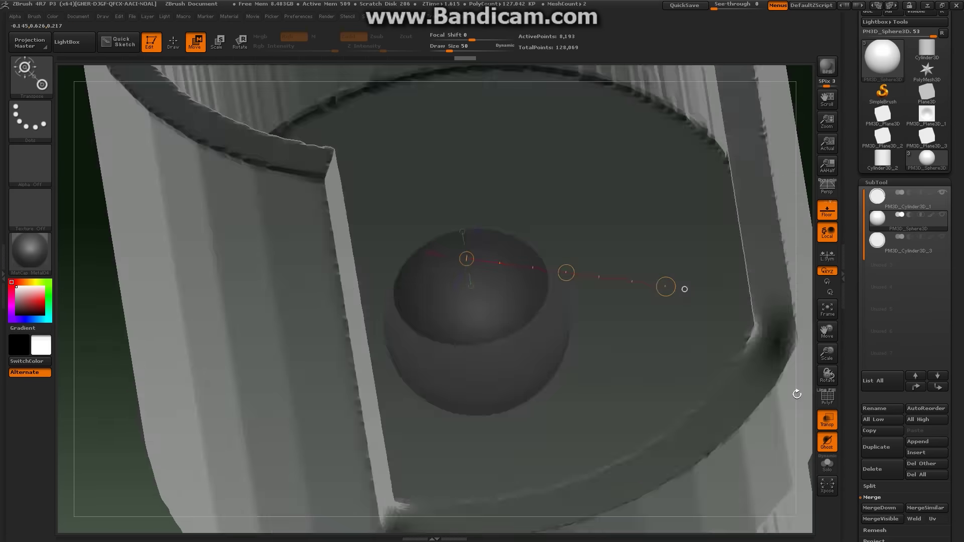
left_click(879, 246)
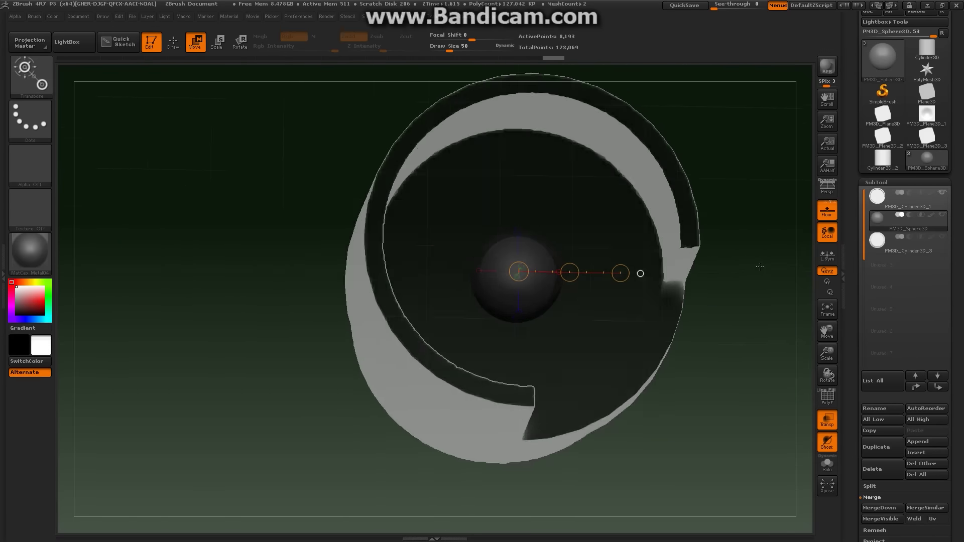
left_click(942, 237)
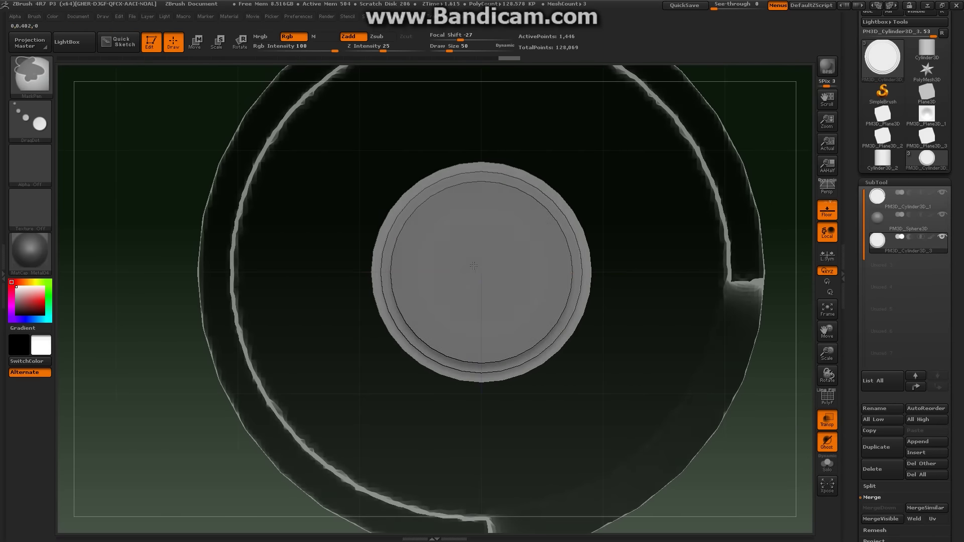
Try a circular mask on the ring discs and orbit around all three meshes
left_click(30, 119)
left_click(90, 184)
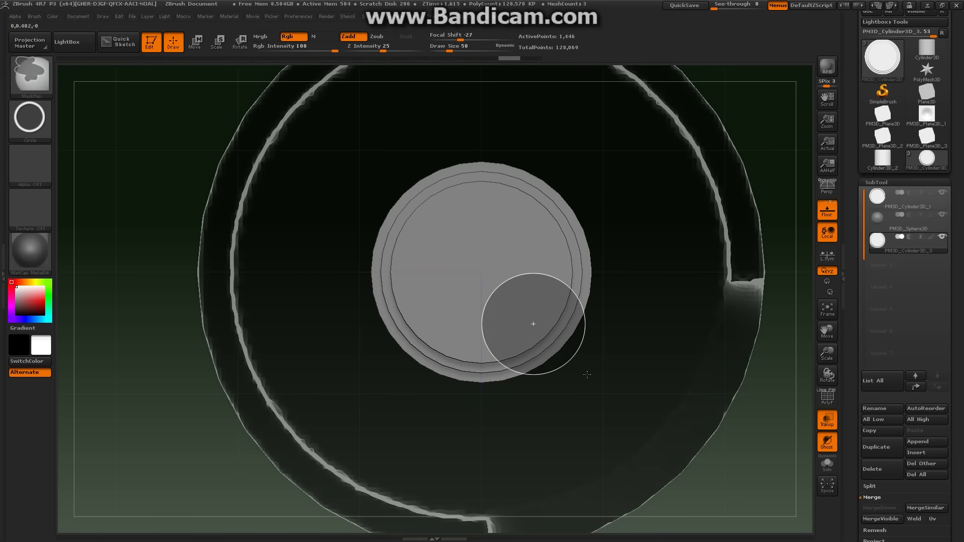
left_click_drag(601, 391, 538, 338)
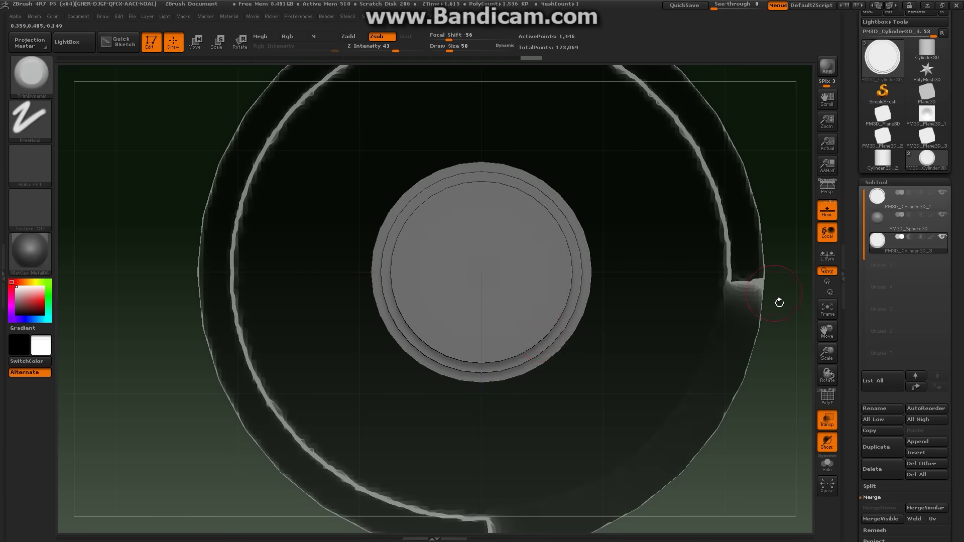
key("w")
left_click_drag(752, 454, 561, 279)
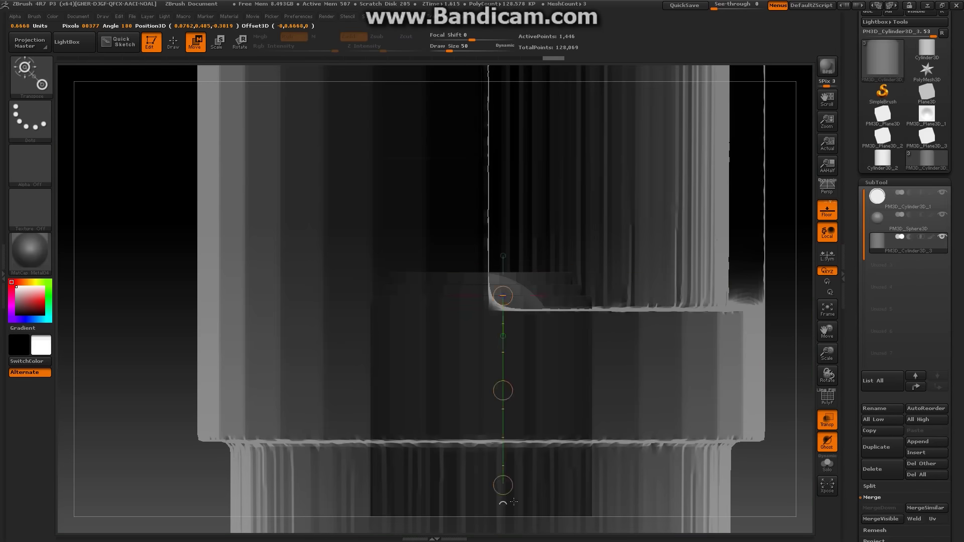
left_click_drag(786, 255, 829, 419)
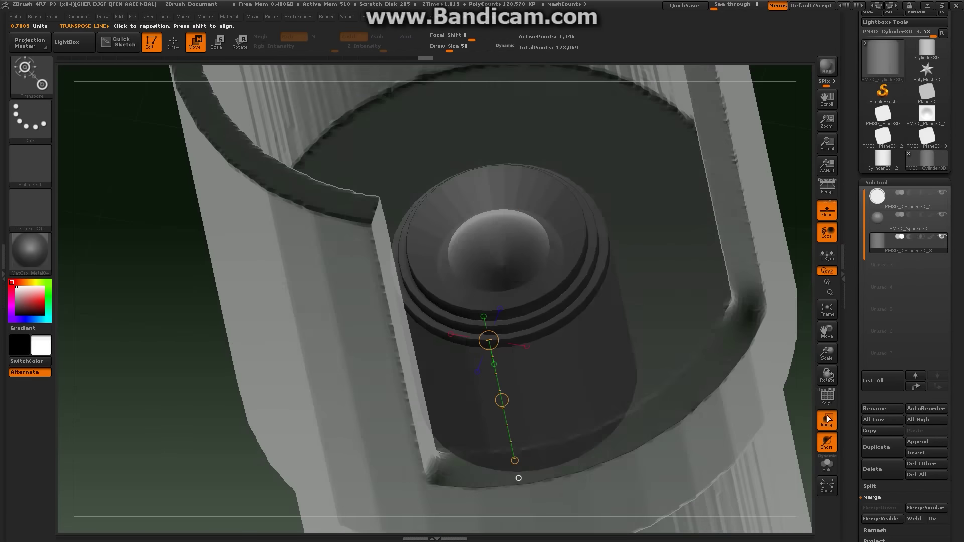
left_click(828, 420)
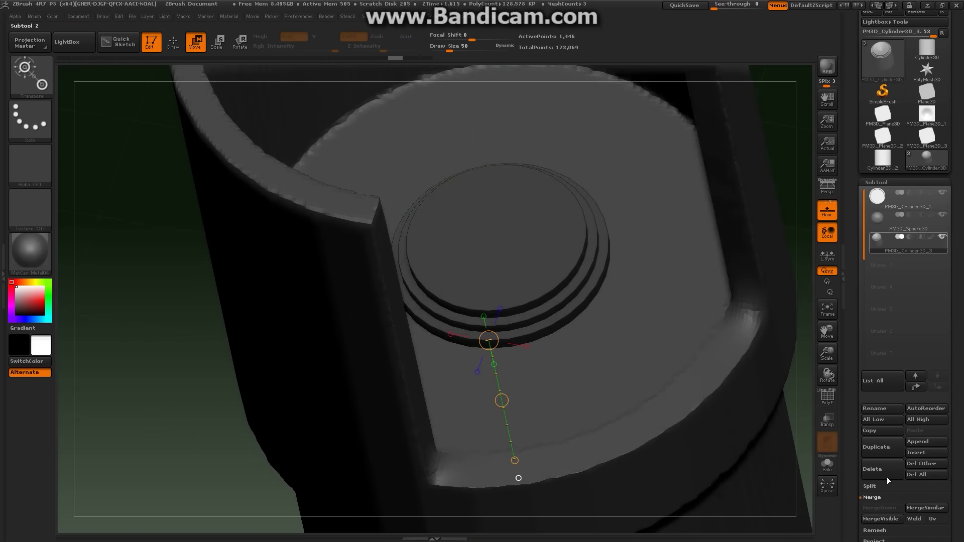
DynaMesh the ring discs and Divide them twice to about 854K points
left_click(880, 391)
key("shift+f")
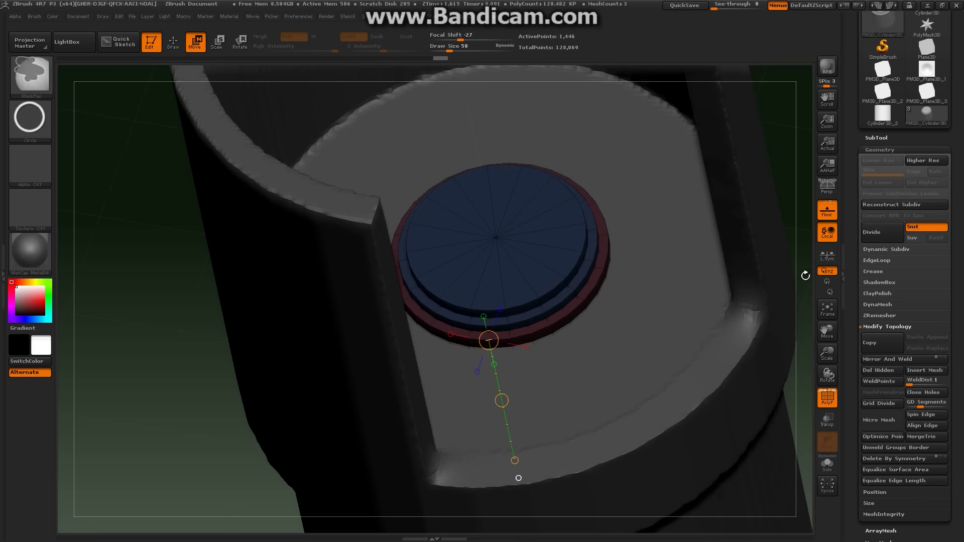
left_click(878, 304)
left_click(885, 324)
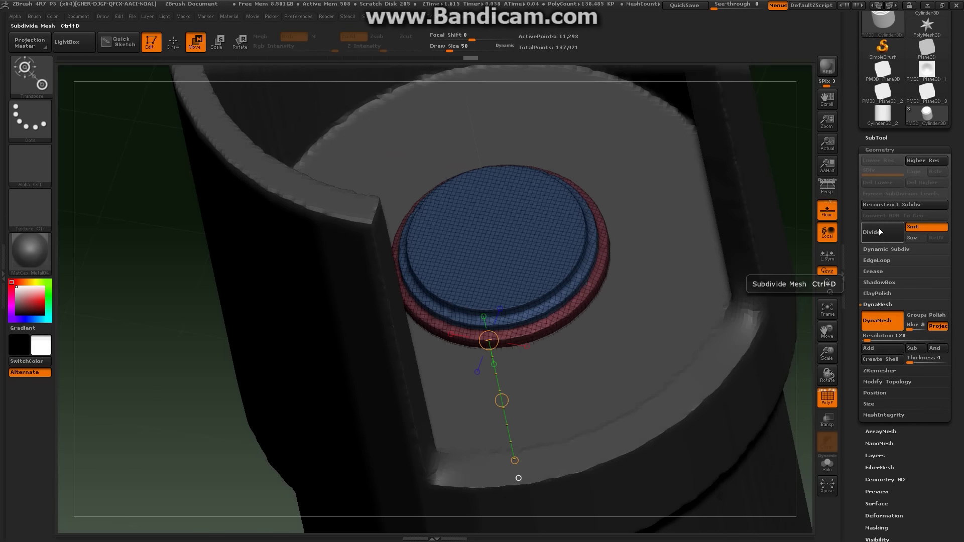
left_click(879, 228)
left_click(882, 231)
left_click(900, 194)
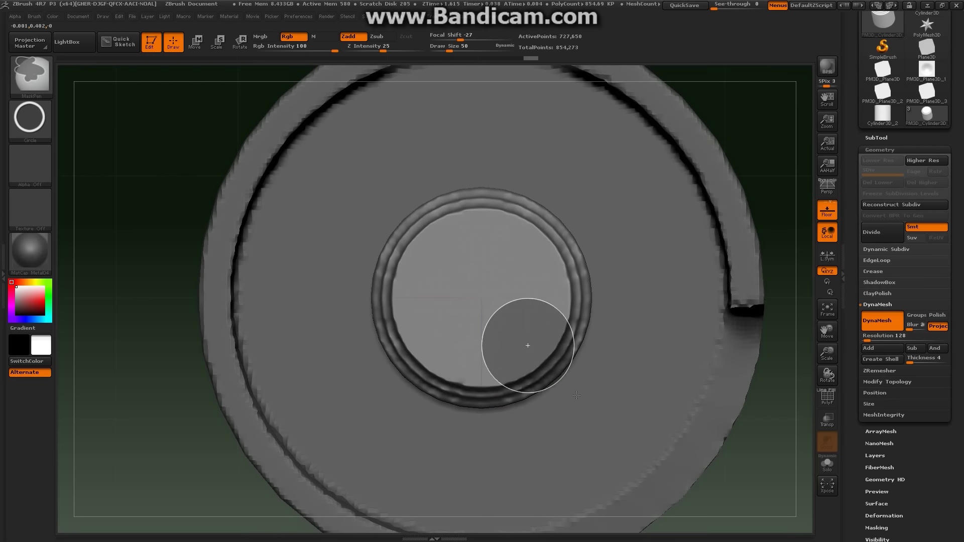
Orbit around the model and select the PM3D_Sphere3D subtool
key("w")
left_click_drag(150, 251, 151, 427)
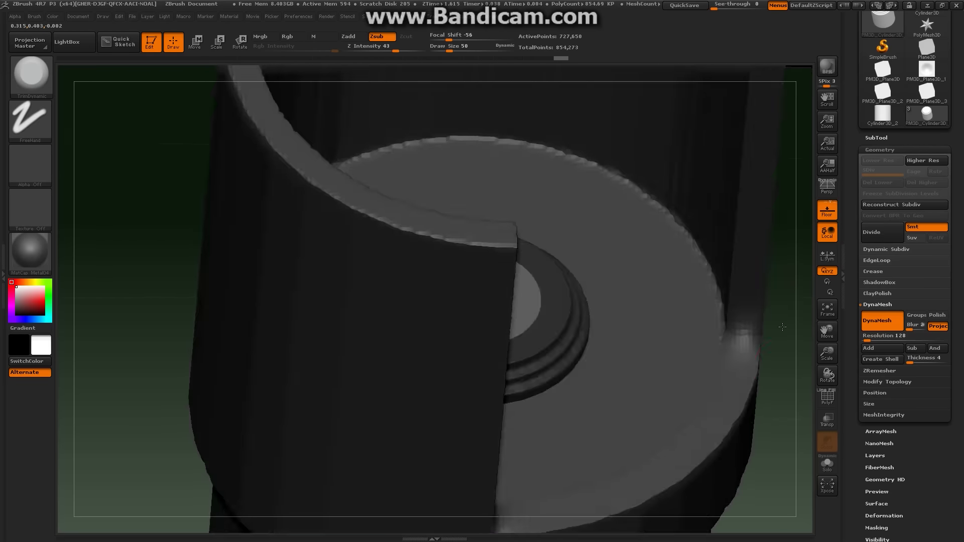
mouse_move(782, 233)
left_mouse_down()
mouse_move(773, 321)
mouse_move(568, 374)
mouse_move(504, 423)
left_mouse_up()
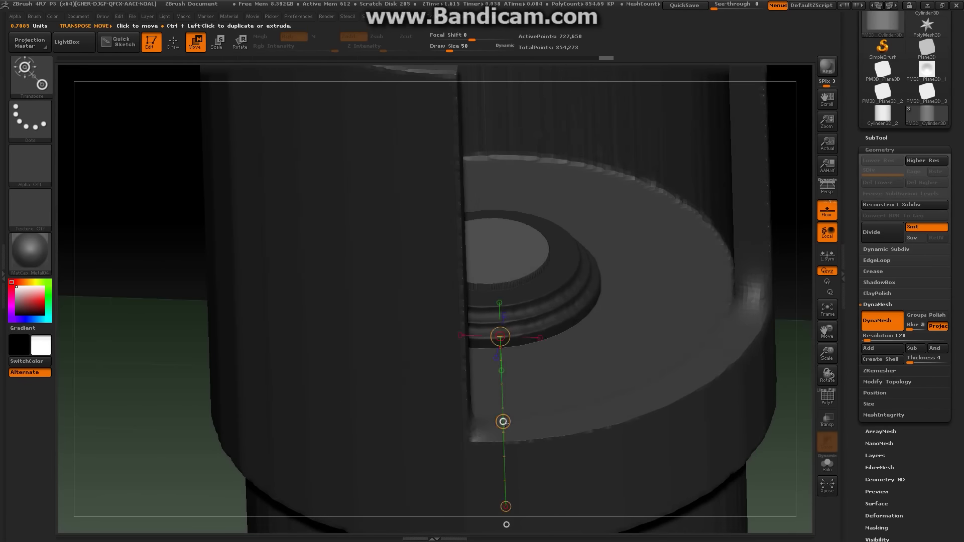
left_click(503, 450, "alt")
left_click_drag(503, 450, 789, 301)
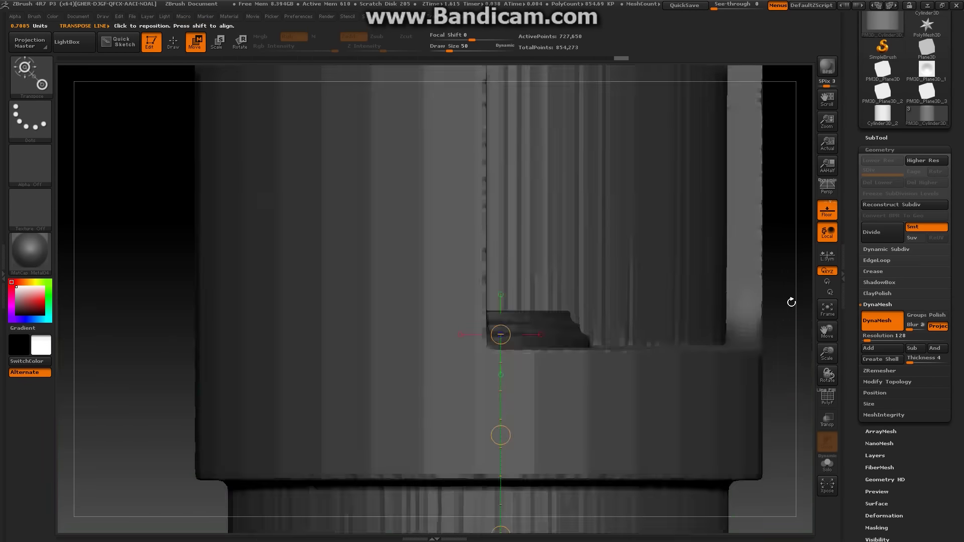
left_click(876, 137)
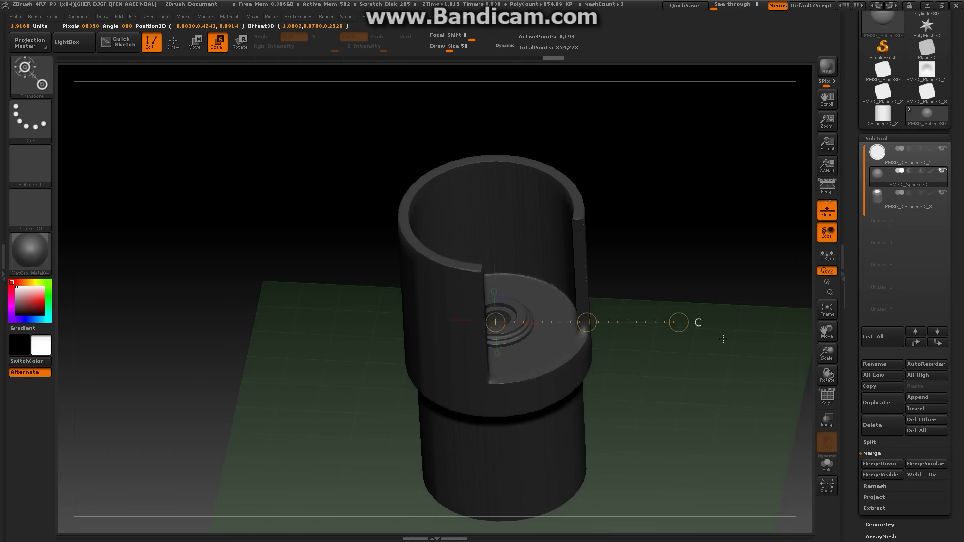
Make PM3D_Cylinder3D_1 the active subtool and frame a top-down view of the central rings
left_click(777, 314)
left_click_drag(706, 362, 660, 301)
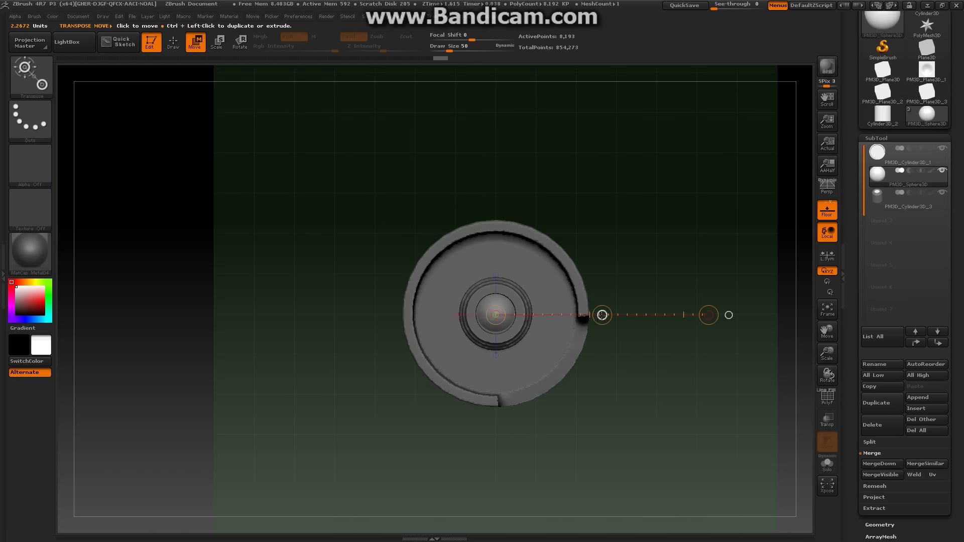
key("f")
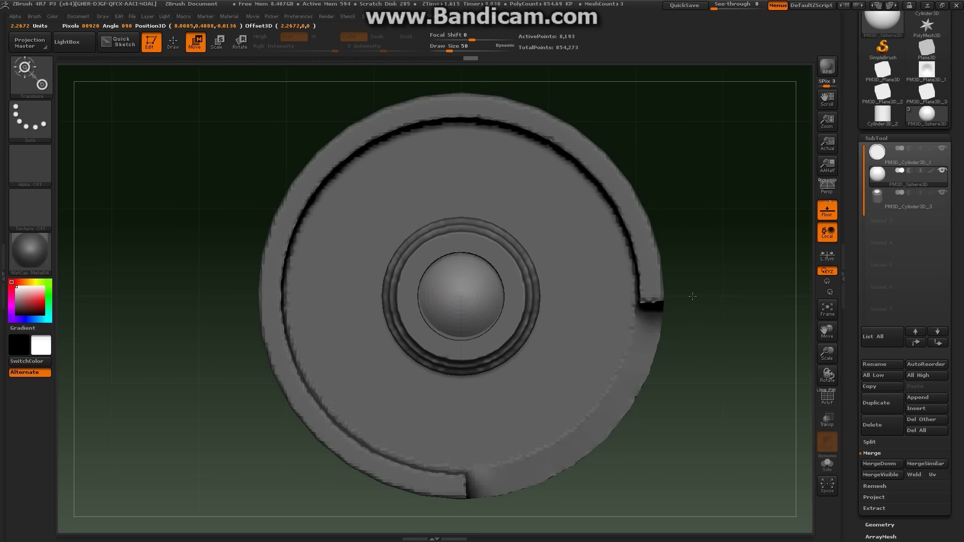
left_click_drag(687, 412, 699, 339)
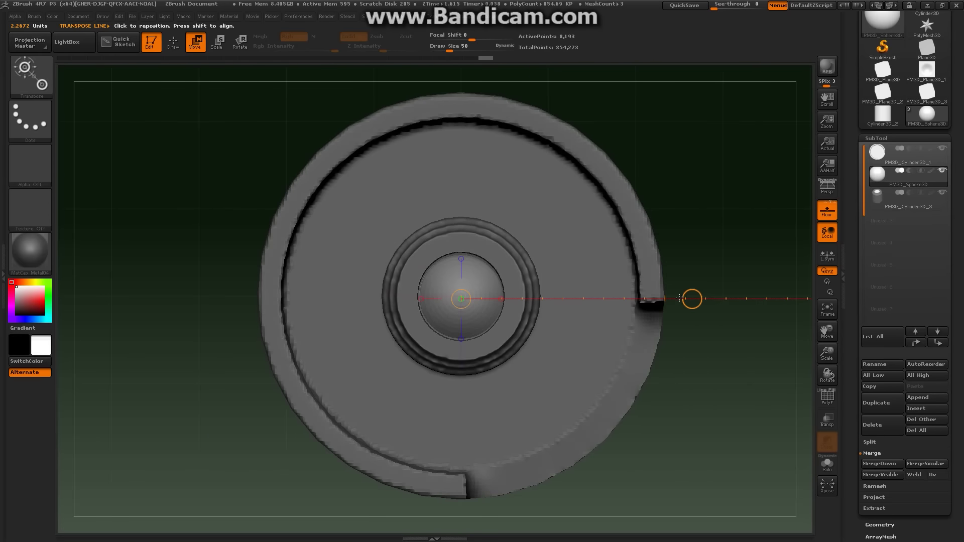
left_click(174, 42)
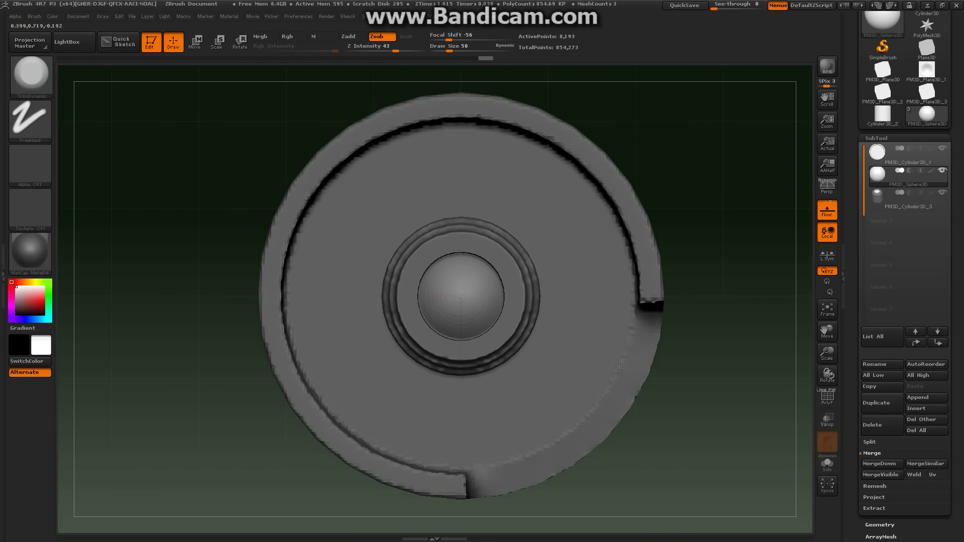
left_click(620, 369, "alt")
mouse_move(486, 130)
left_mouse_down()
mouse_move(721, 179)
mouse_move(779, 282)
left_mouse_up()
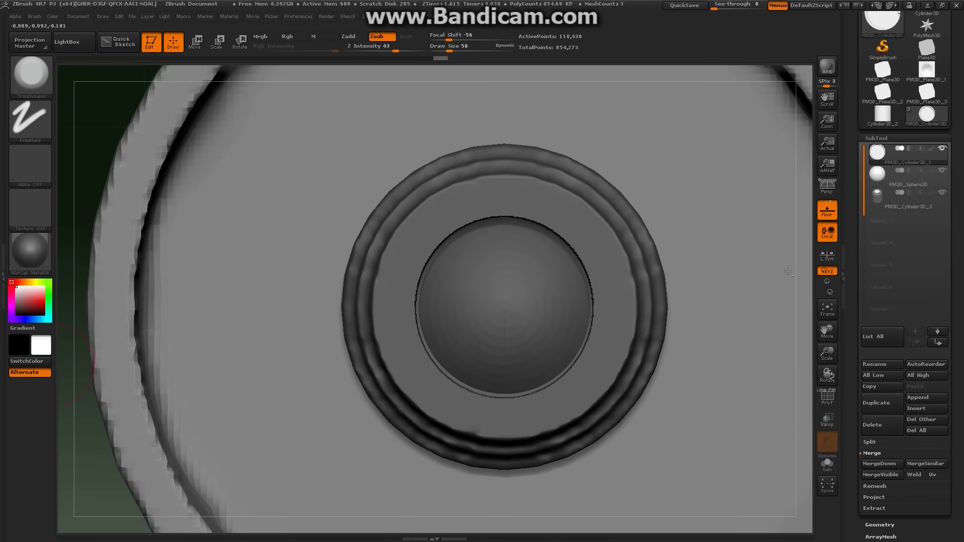
Smooth the PM3D_Cylinder3D_3 ring part with the brush size reduced to 11
left_click(779, 282, "alt")
key("shift")
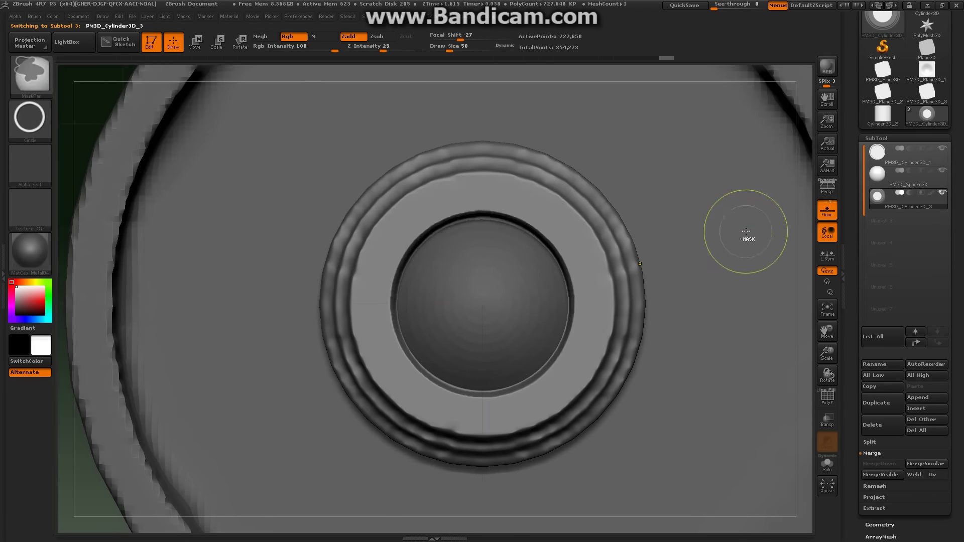
key("shift")
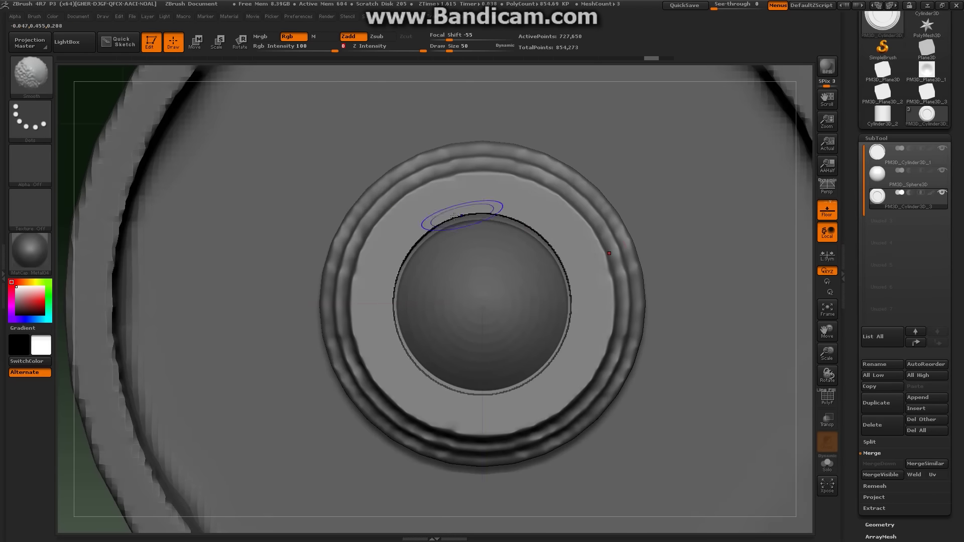
left_click_drag(732, 226, 799, 301)
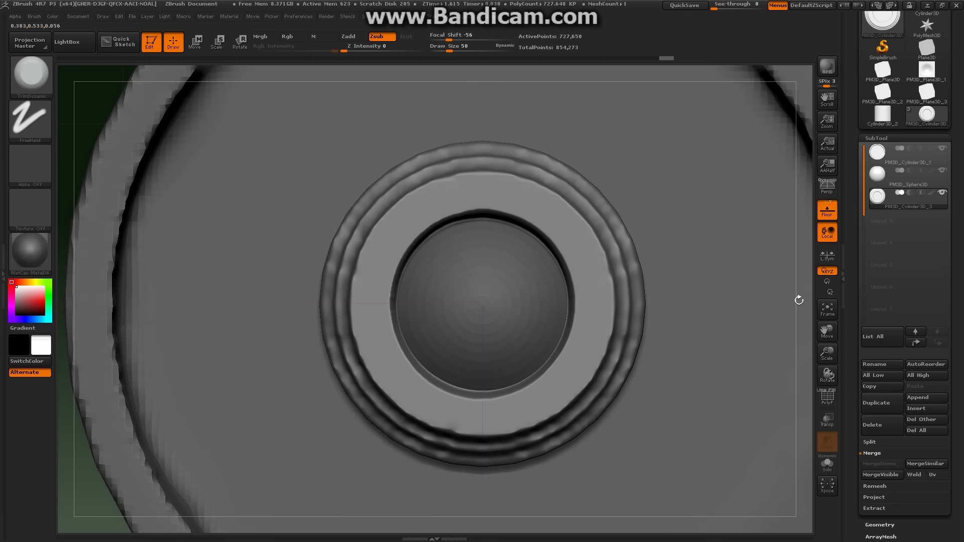
key("shift")
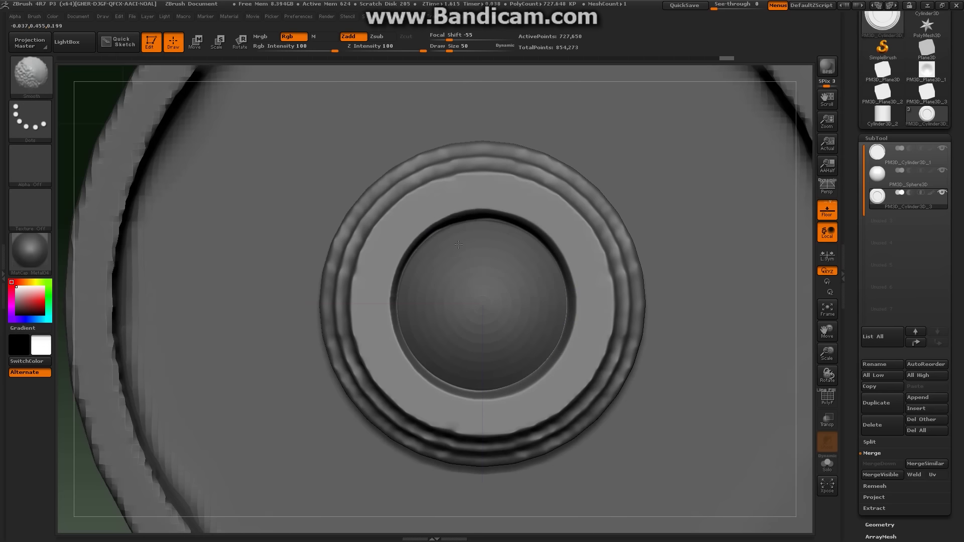
left_click_drag(447, 49, 440, 49)
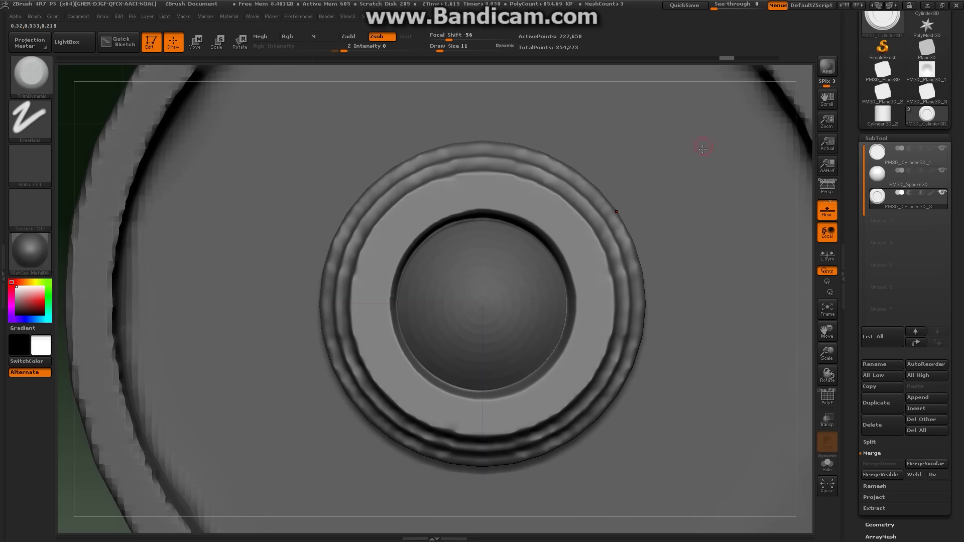
left_click_drag(804, 269, 724, 198)
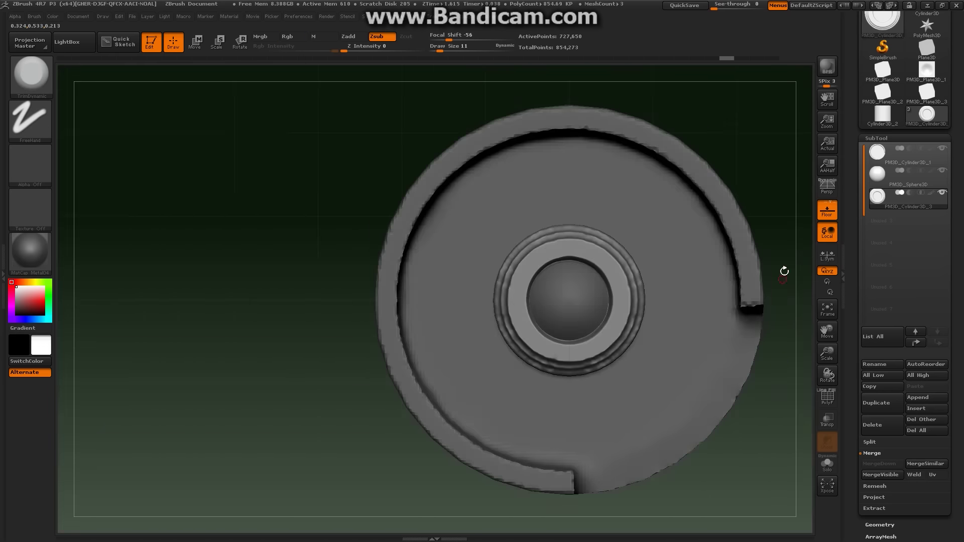
Select the outer cylinder, pick ClayTubes, and subdivide it with Geometry > Divide
left_click(653, 211, "alt")
key("b")
key("c")
key("t")
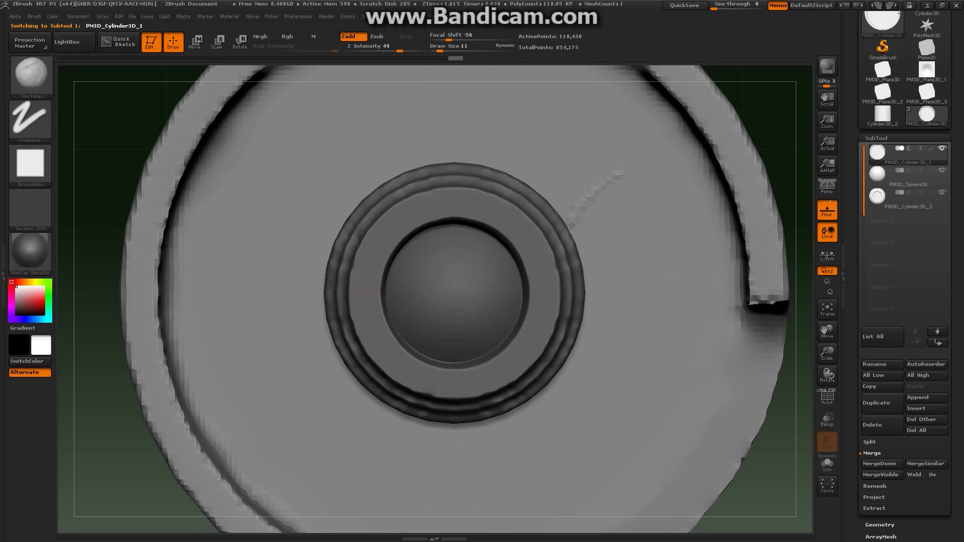
left_click(880, 525)
left_click(882, 233)
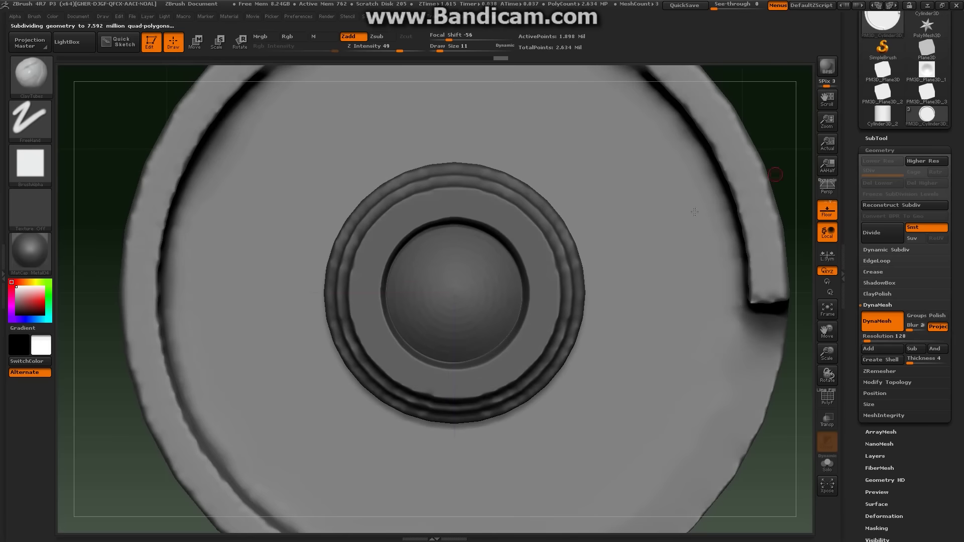
Undo the last clay stroke and hide then show the central dome and rings
key("ctrl+z")
left_click(877, 139)
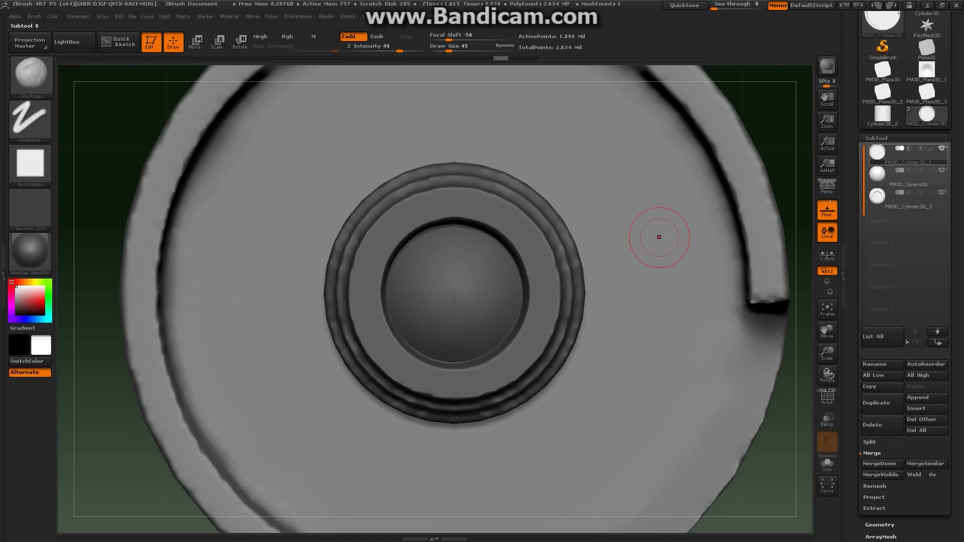
left_click(941, 193)
left_click(942, 193)
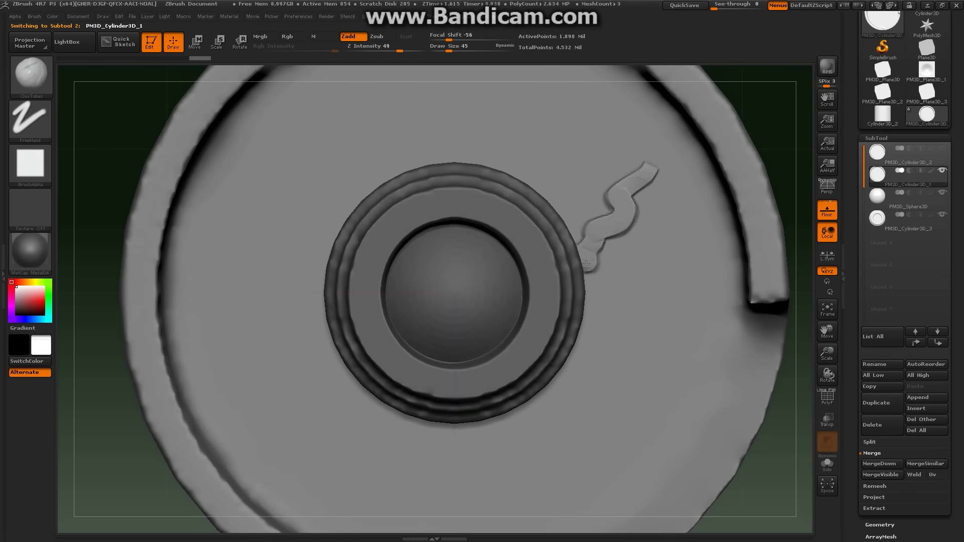
Undo the squiggle and the Standard brush groove stroke
key("ctrl+z")
key("b")
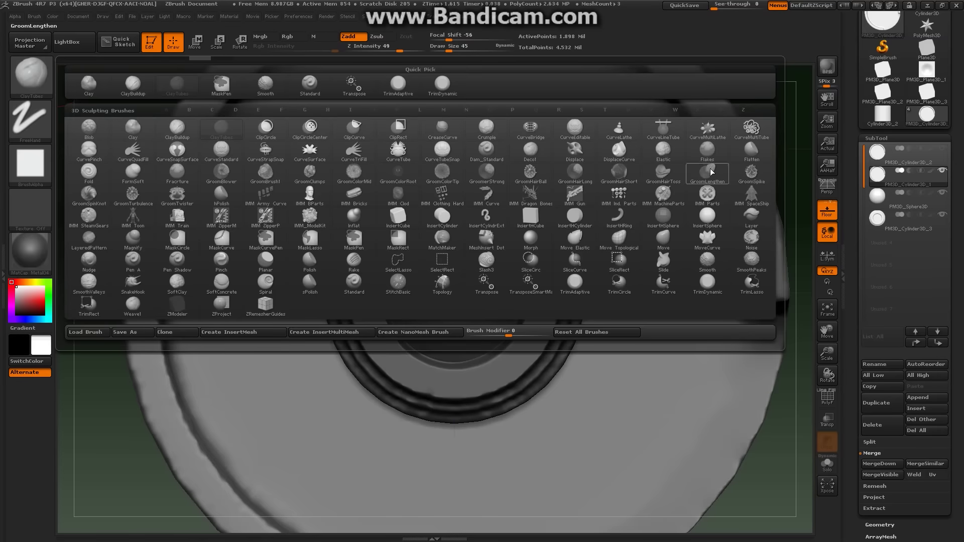
left_click(355, 282)
key("ctrl+z")
key("s")
Test a CurveStrapSnap strap, undo it, and select the CurveEditable brush
key("b")
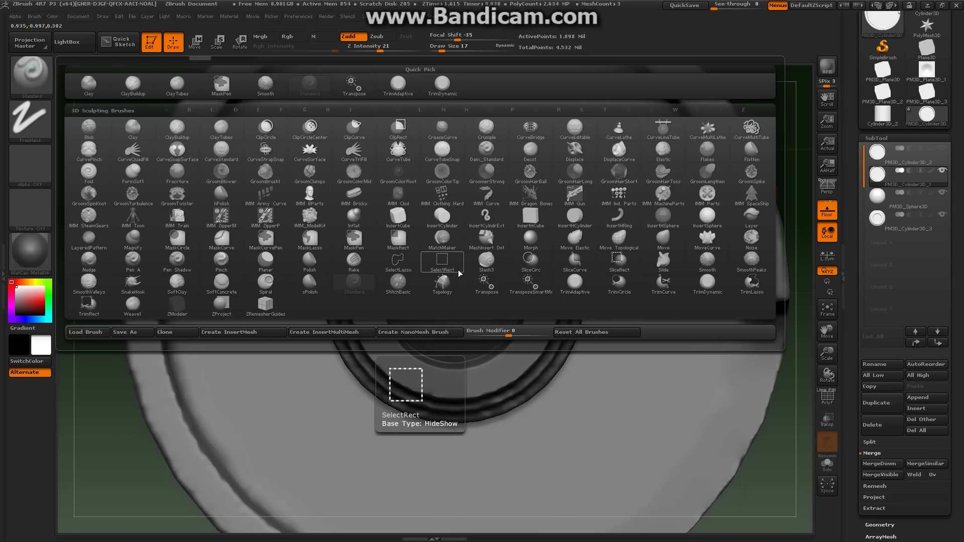
left_click(265, 150)
left_click_drag(667, 161, 581, 237)
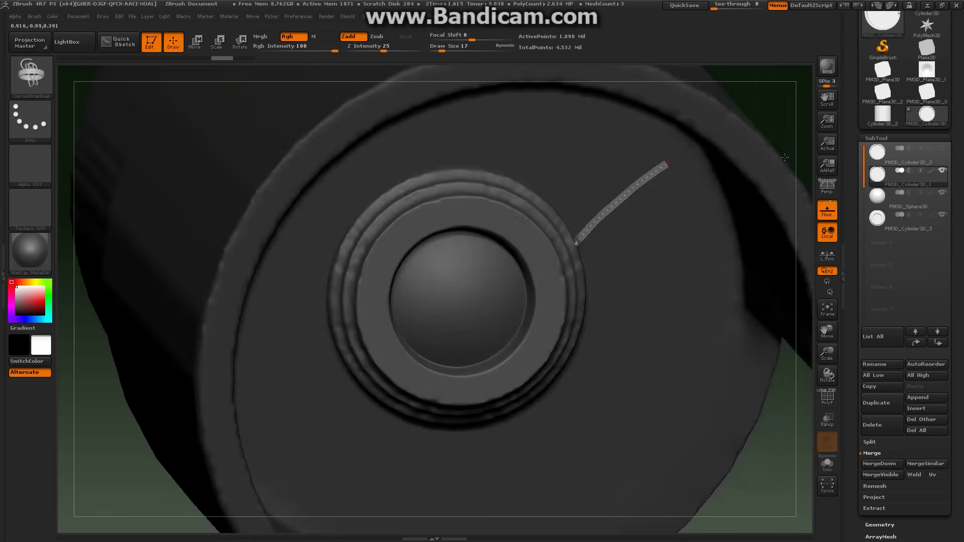
key("ctrl+z")
left_click(53, 81)
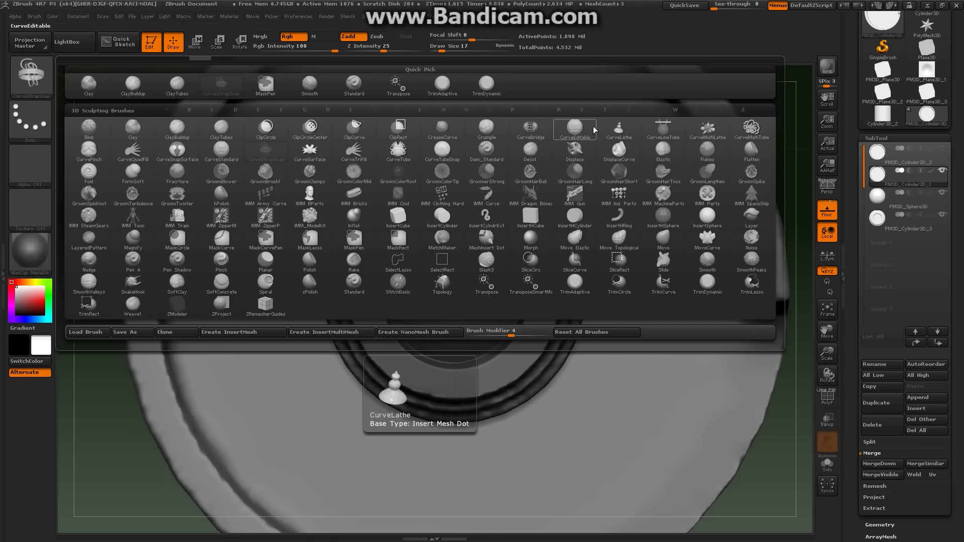
left_click(393, 387)
key("b")
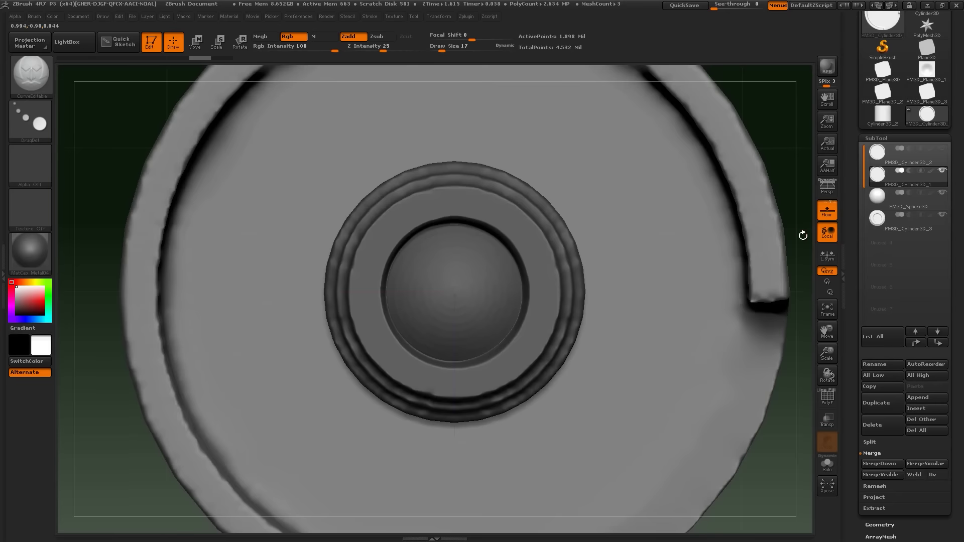
left_click_drag(804, 235, 783, 261)
Select the central sphere and append a new cylinder subtool
left_click(884, 196)
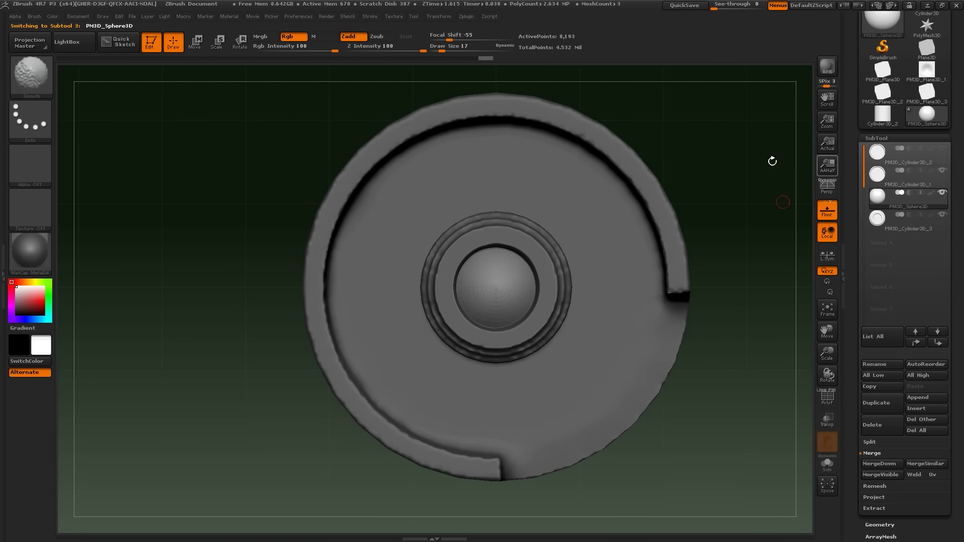
left_click_drag(752, 274, 723, 257)
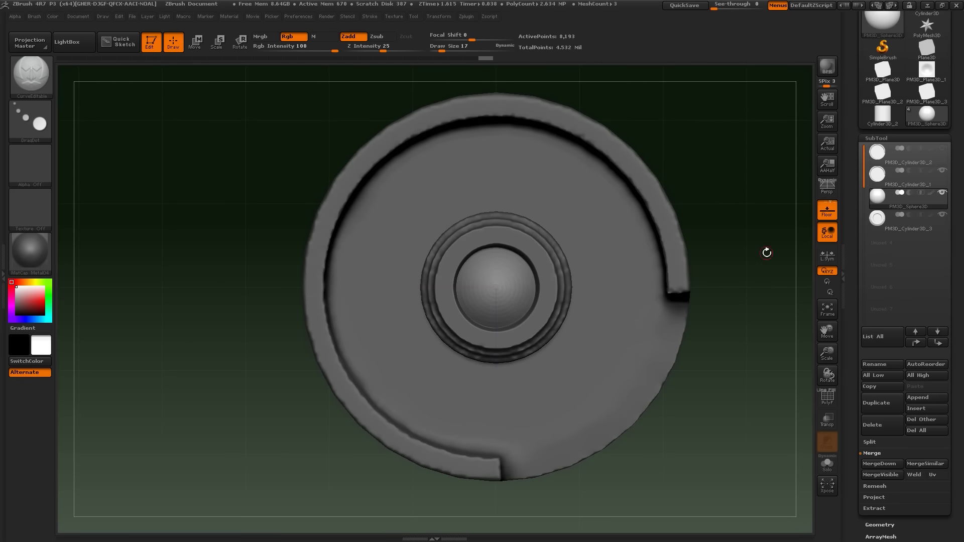
left_click_drag(767, 253, 714, 215)
left_click(918, 398)
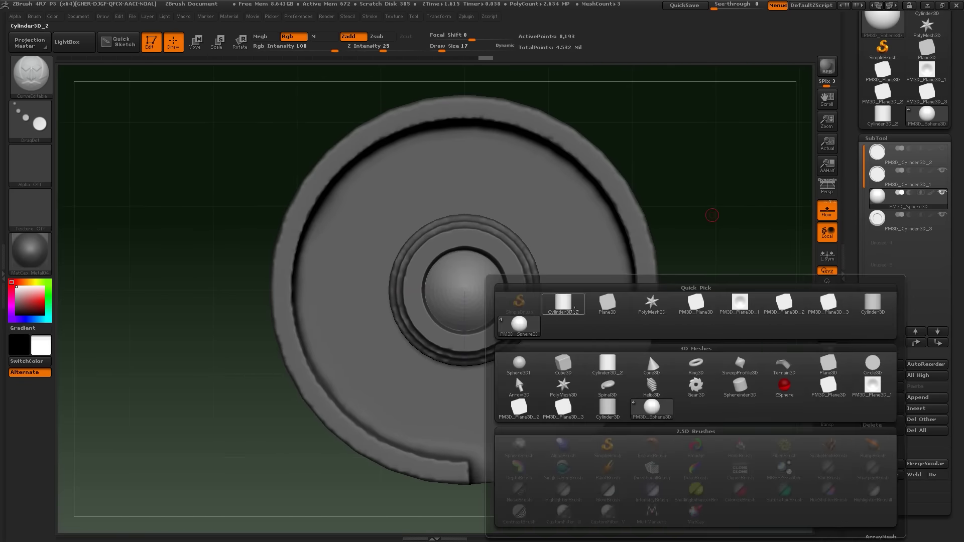
left_click(647, 352)
Shrink the new cylinder into a small peg at the disc's left edge
key("e")
mouse_move(756, 177)
left_mouse_down()
mouse_move(451, 297)
mouse_move(754, 302)
left_mouse_up()
key("w")
left_click_drag(622, 302, 491, 297)
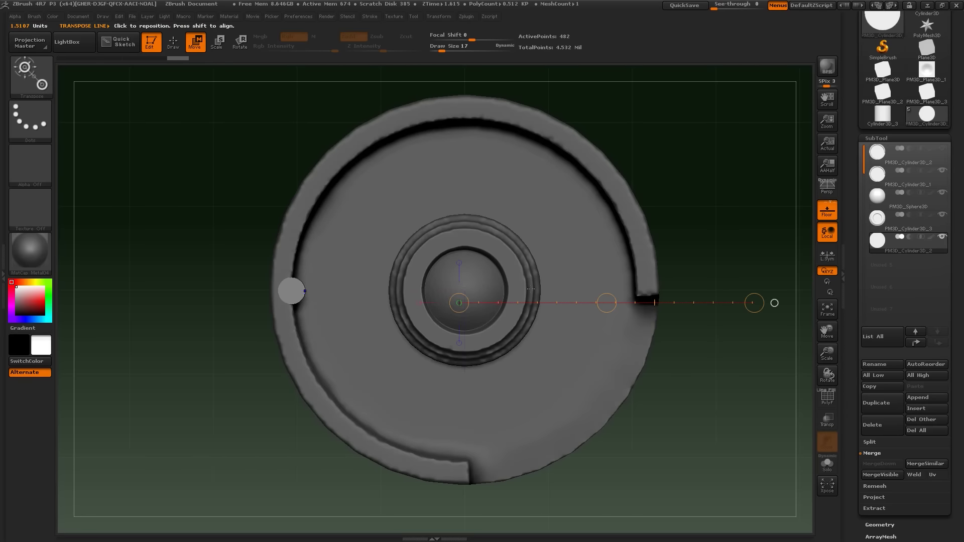
Duplicate and rotate the peg around the disc, merging into one eight-peg part
left_click(887, 404)
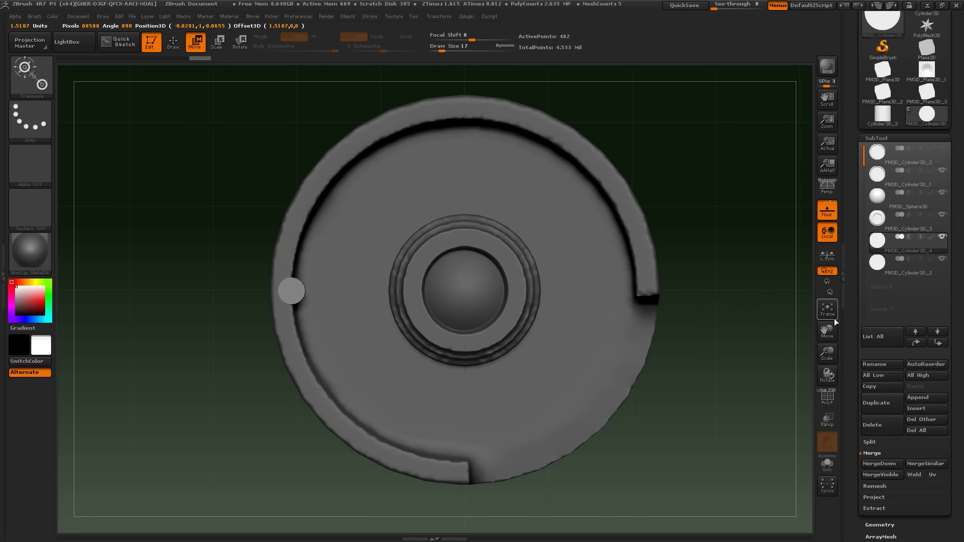
left_click(880, 463)
left_click_drag(779, 305, 791, 305)
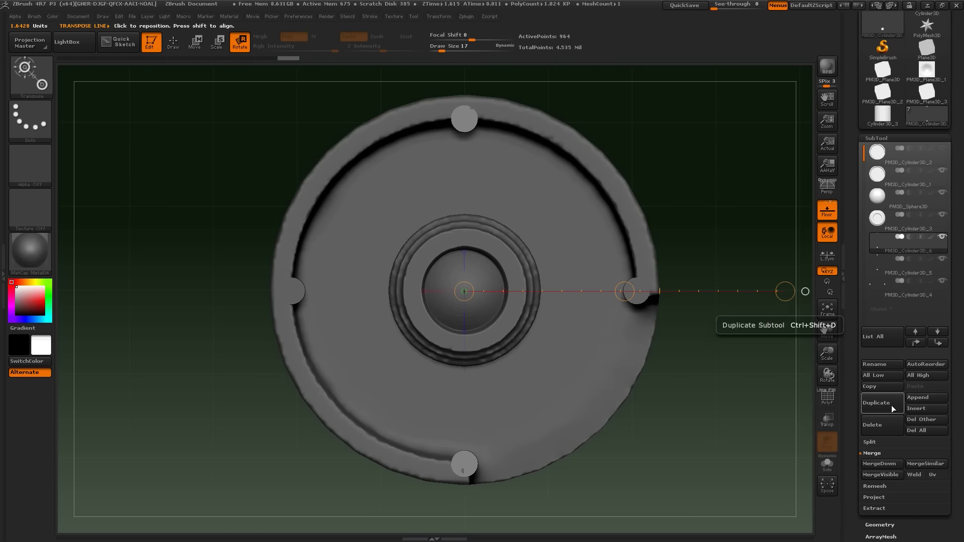
left_click(879, 464)
left_click(758, 446)
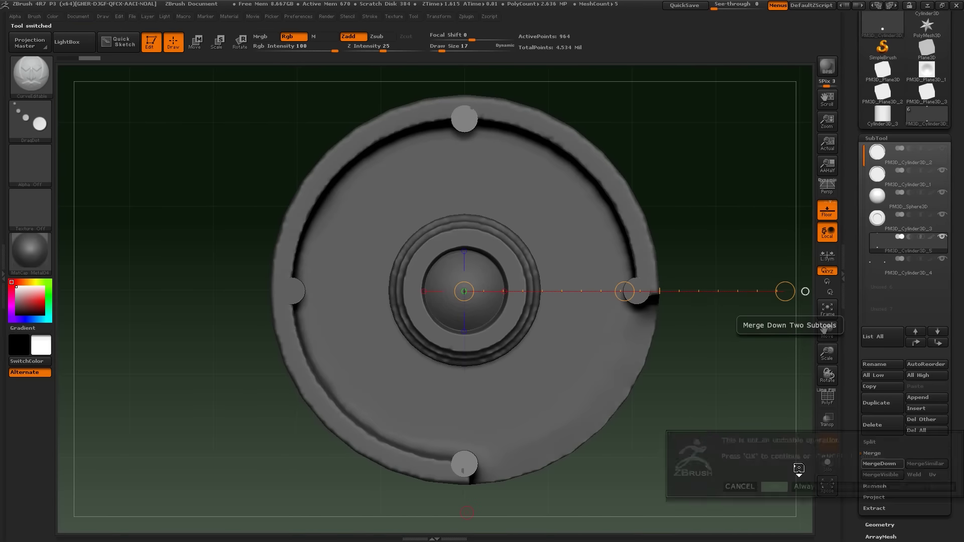
key("r")
left_click(805, 291)
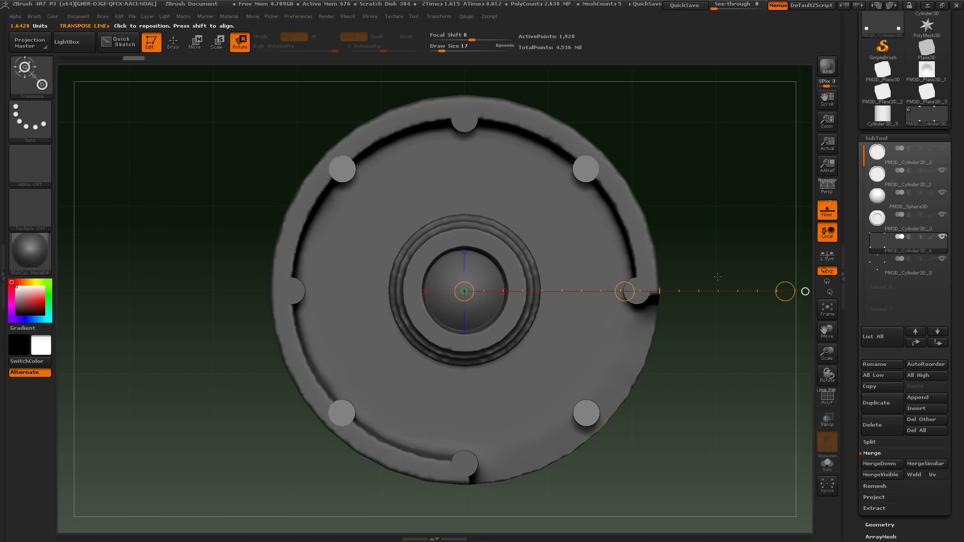
left_click(880, 464)
left_click(773, 484)
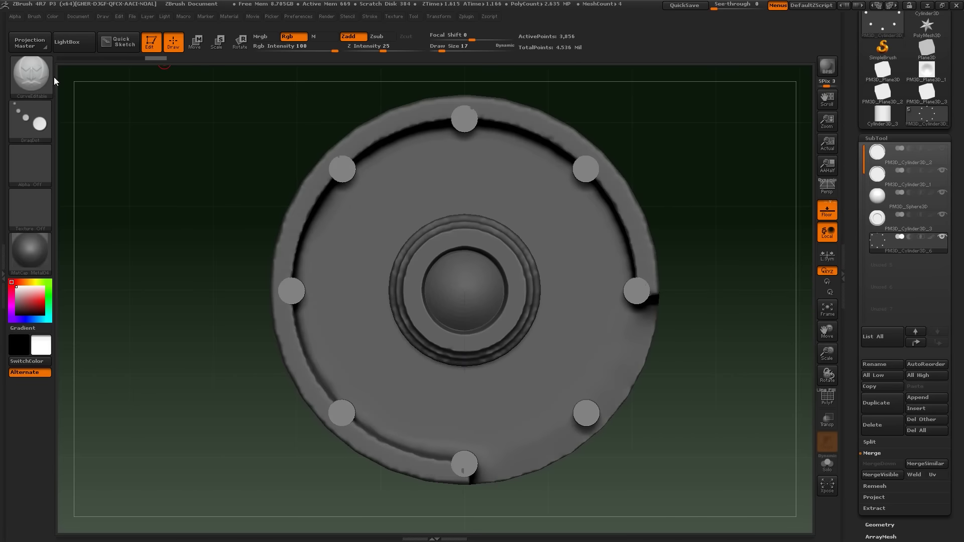
Mask a region and adjust the peg part with Transpose move and scale lines
left_click_drag(223, 393, 737, 279)
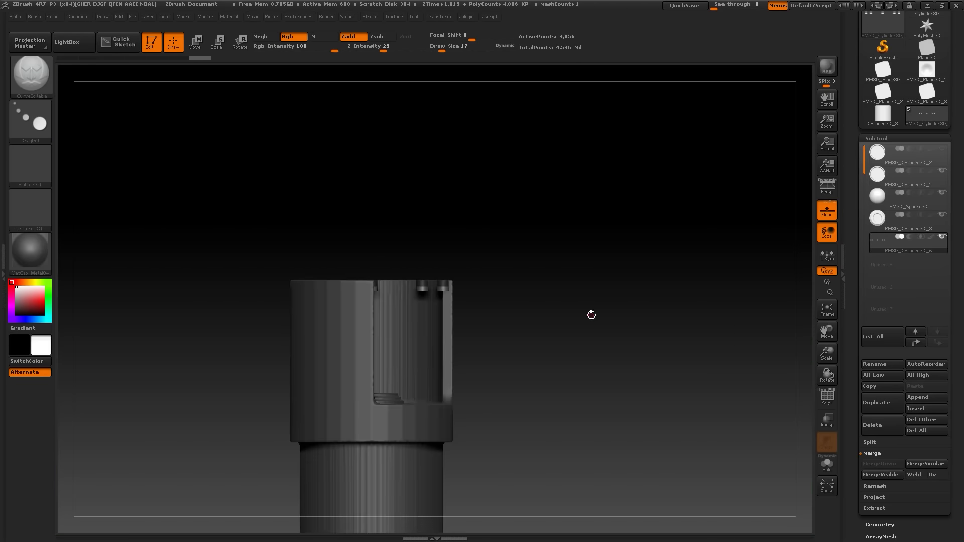
left_click(195, 41)
left_click_drag(444, 282, 444, 452)
left_click_drag(553, 352, 651, 40)
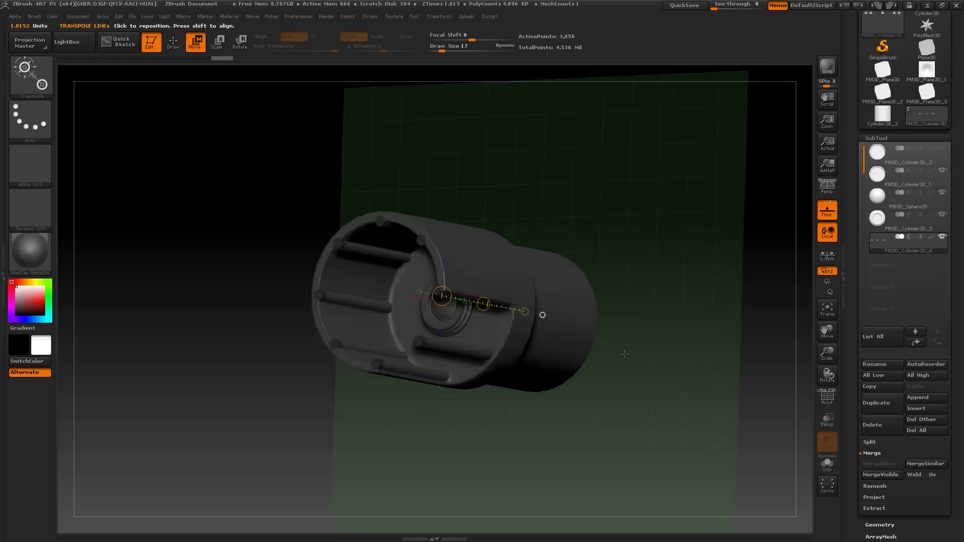
key("q")
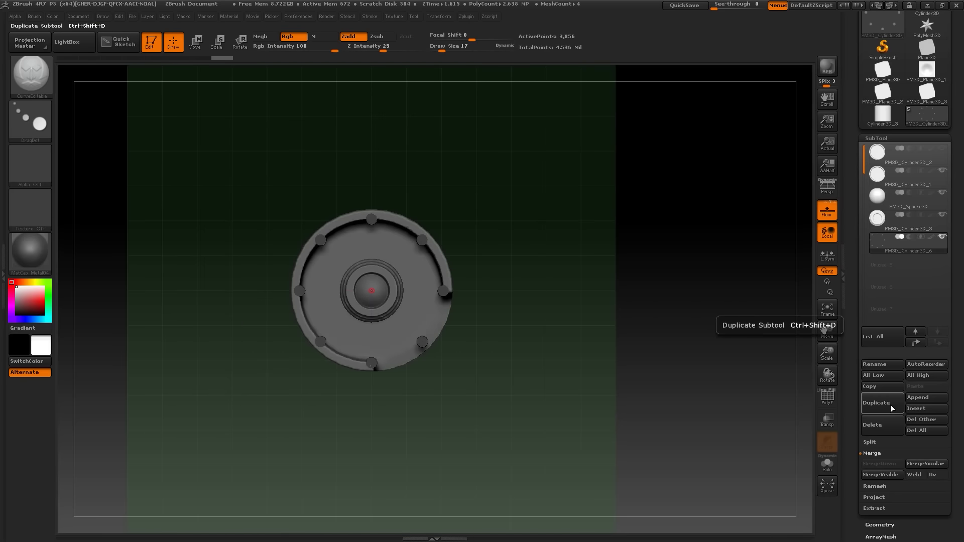
key("e")
left_click_drag(741, 289, 591, 331)
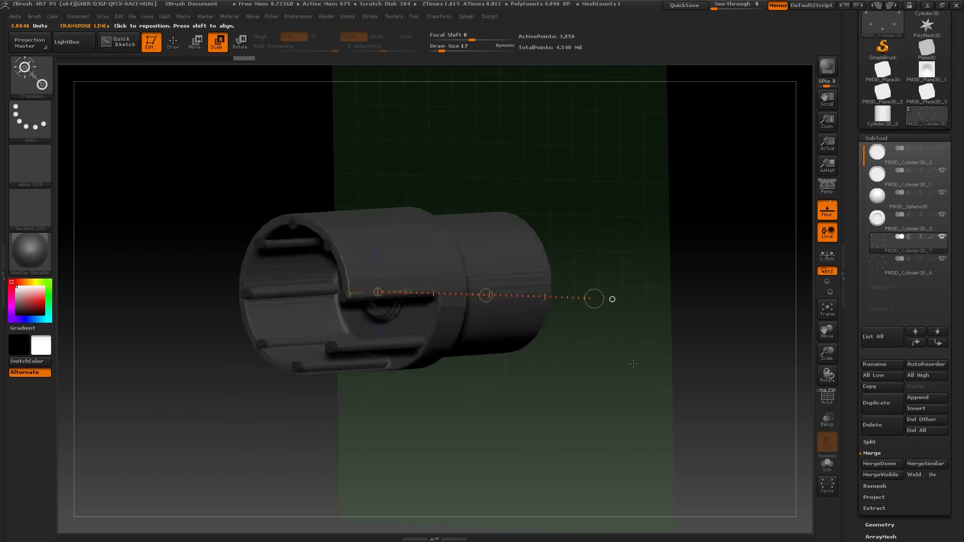
left_click_drag(587, 290, 567, 296)
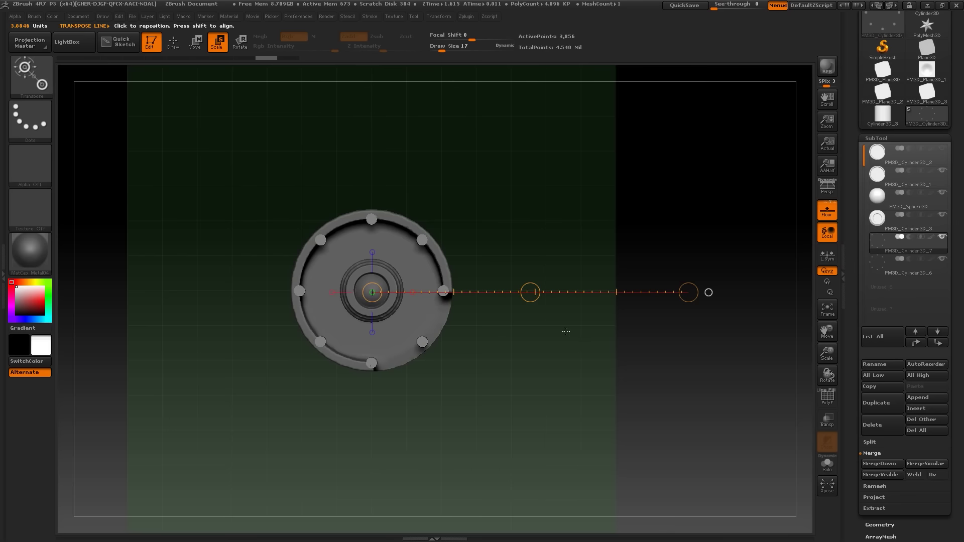
left_click_drag(566, 332, 644, 289)
key("q")
mouse_move(617, 235)
left_mouse_down()
mouse_move(691, 359)
mouse_move(709, 235)
left_mouse_up()
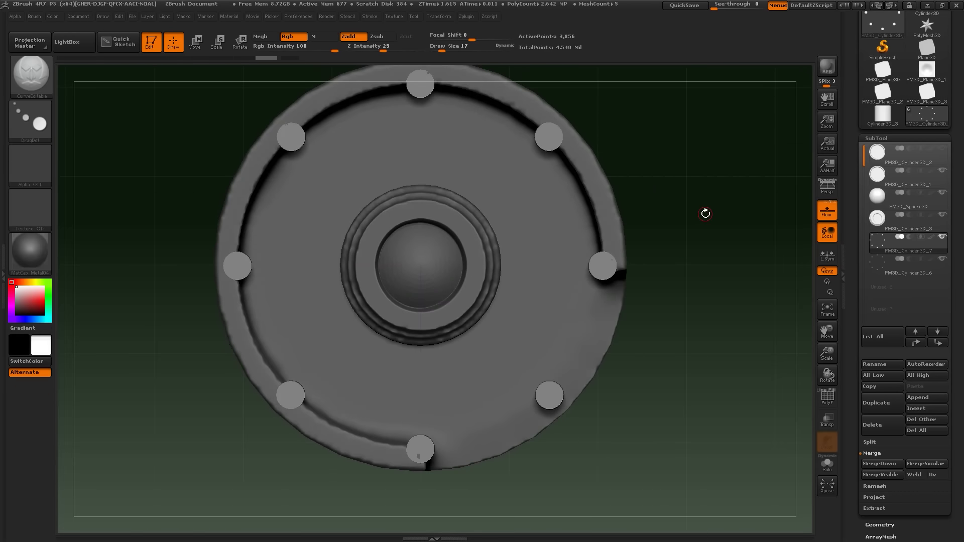
Delete the spare cylinder subtool and append a new cylinder subtool
left_click(882, 425)
key("Return")
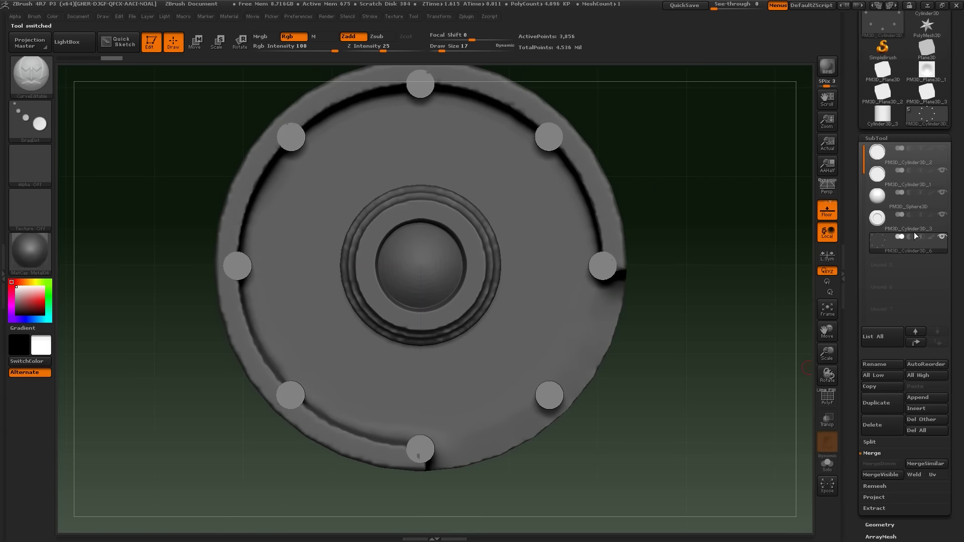
left_click(932, 397)
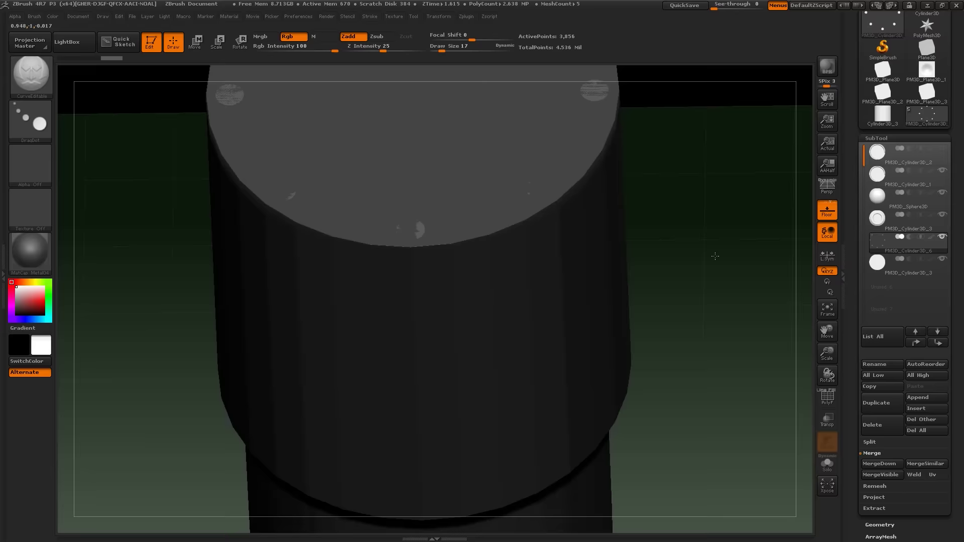
Scale the new PM3D_Cylinder3D_3 cylinder down to knob size and frame it
key("e")
left_click_drag(557, 261, 570, 237)
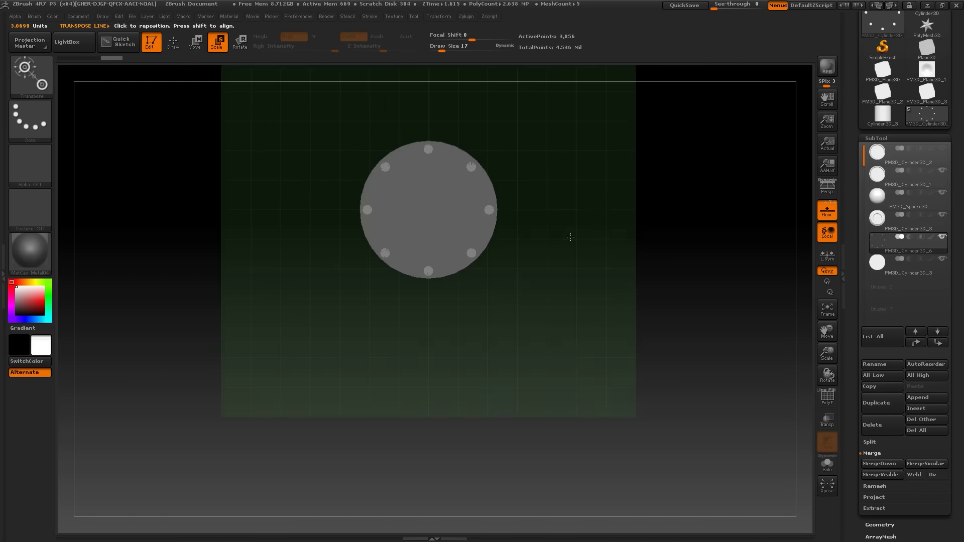
left_click(489, 208, "alt")
mouse_move(655, 206)
left_mouse_down()
mouse_move(601, 203)
mouse_move(642, 210)
left_mouse_up()
key("f")
key("w")
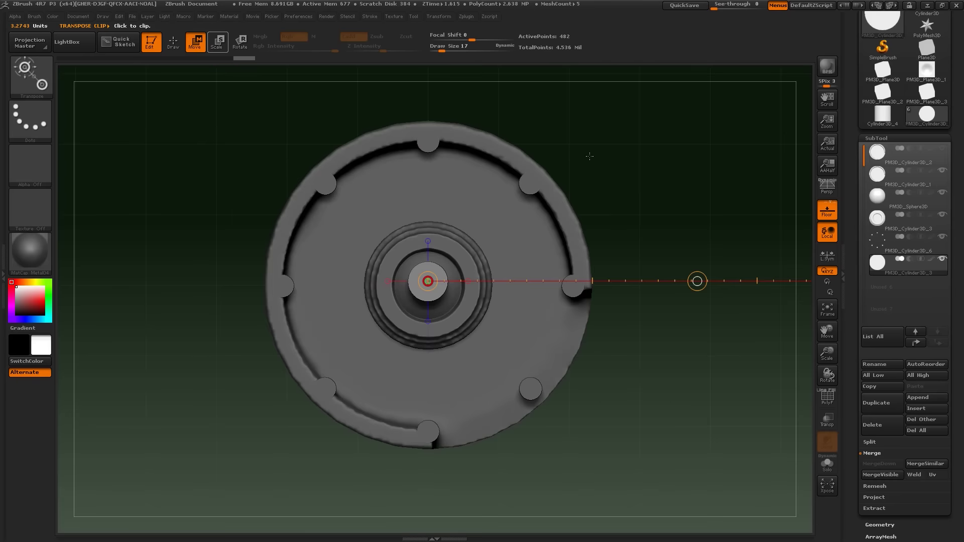
Move the knob onto the disc's lower rim and duplicate its subtool
left_click_drag(696, 252, 677, 74)
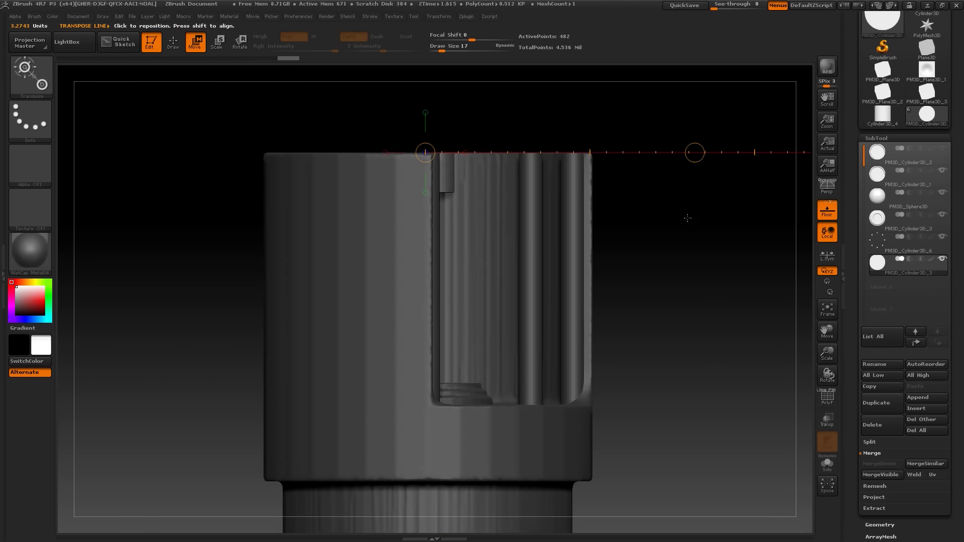
left_click_drag(688, 218, 682, 200)
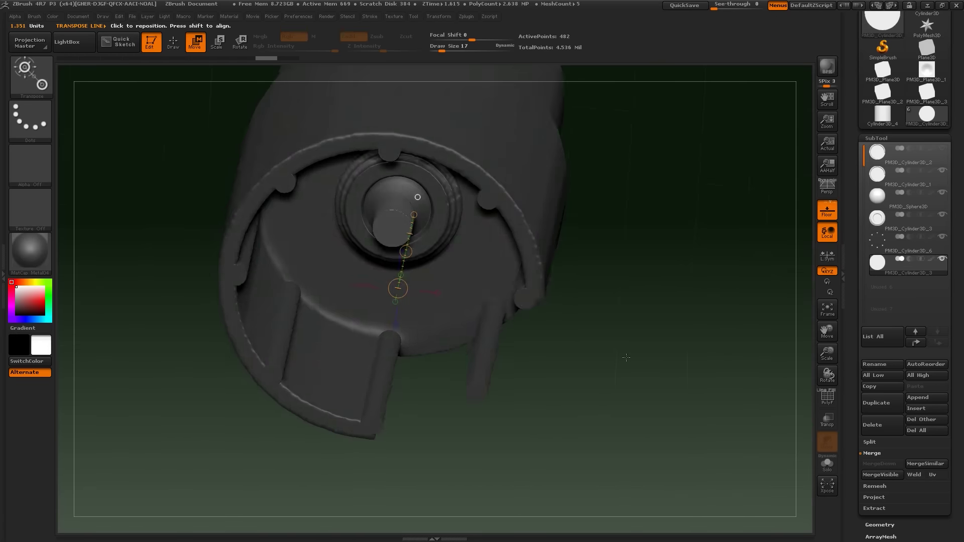
left_click_drag(403, 502, 508, 236)
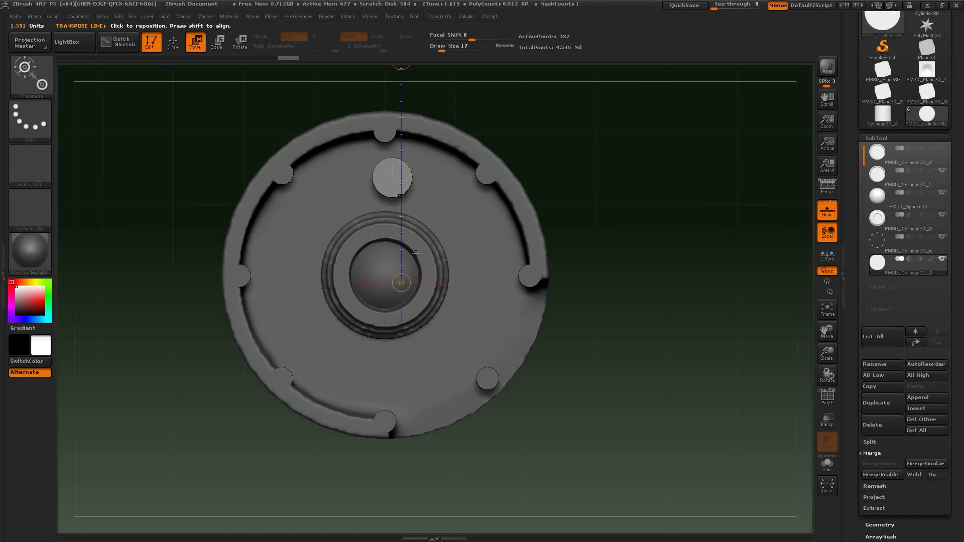
mouse_move(403, 402)
left_mouse_down()
mouse_move(546, 435)
mouse_move(457, 281)
left_mouse_up()
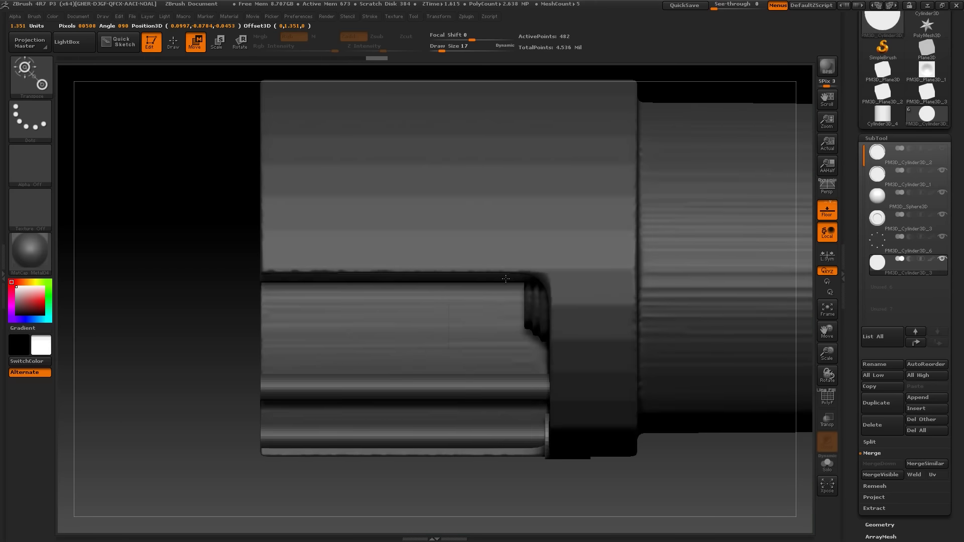
left_click_drag(578, 272, 613, 161)
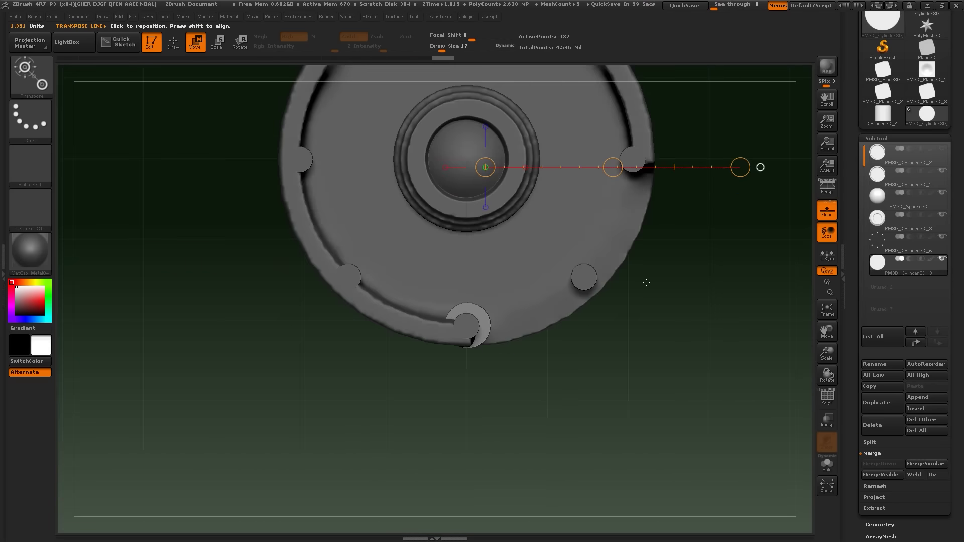
left_click(885, 408)
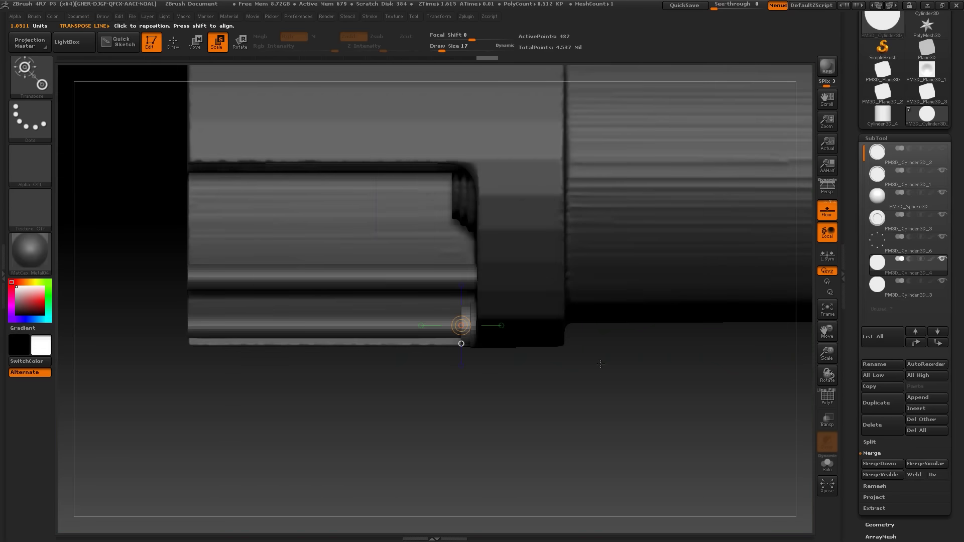
Delete the extra duplicate and copy the knob along a Transpose line to the disc centre
key("w")
left_click(877, 425)
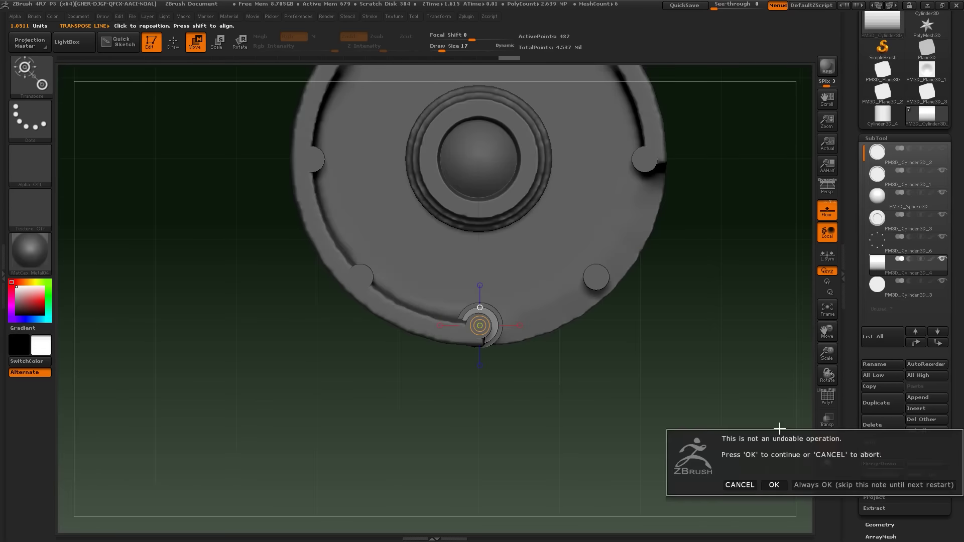
left_click(772, 483)
left_click_drag(479, 364, 478, 305)
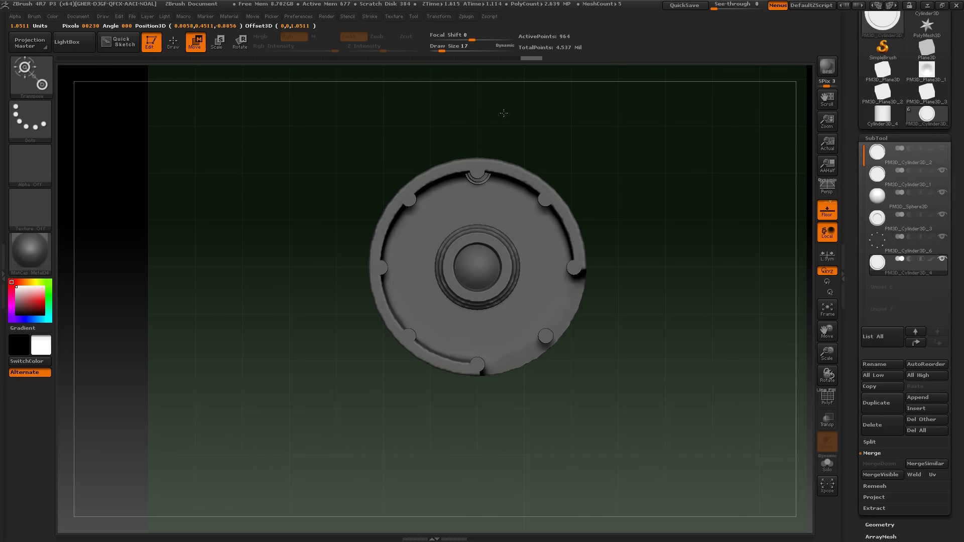
left_click(477, 307)
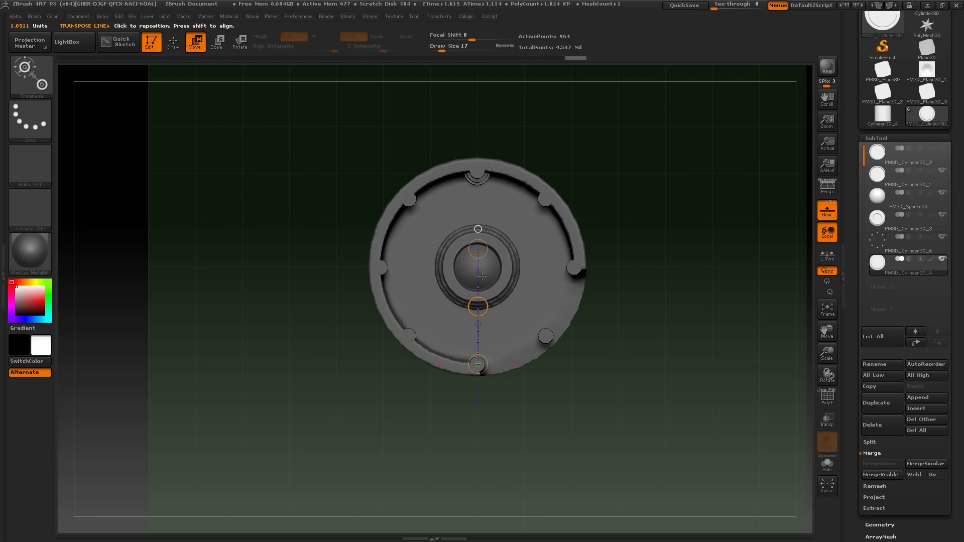
left_click(478, 307, "ctrl")
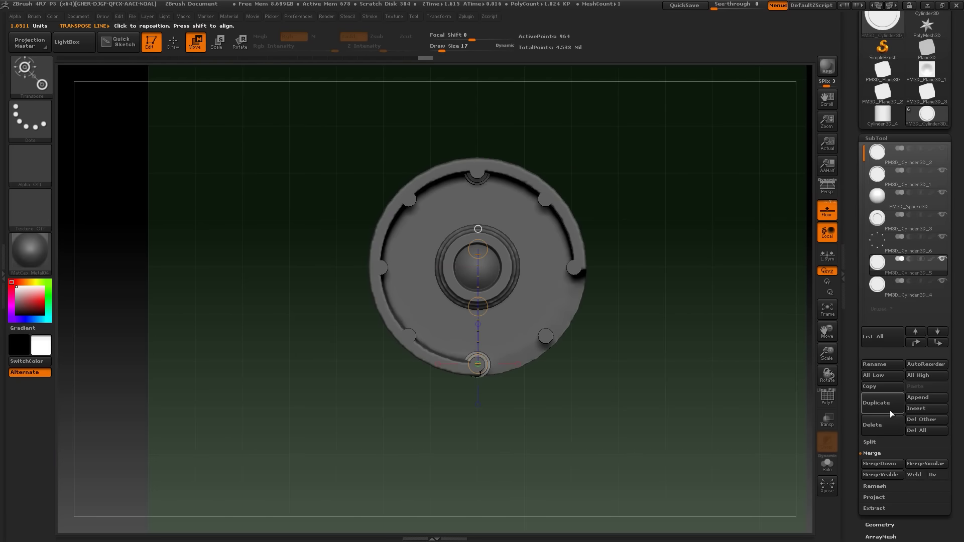
Rotate knob copies around the disc centre and MergeDown them into one subtool
left_click(880, 464)
left_click(769, 430)
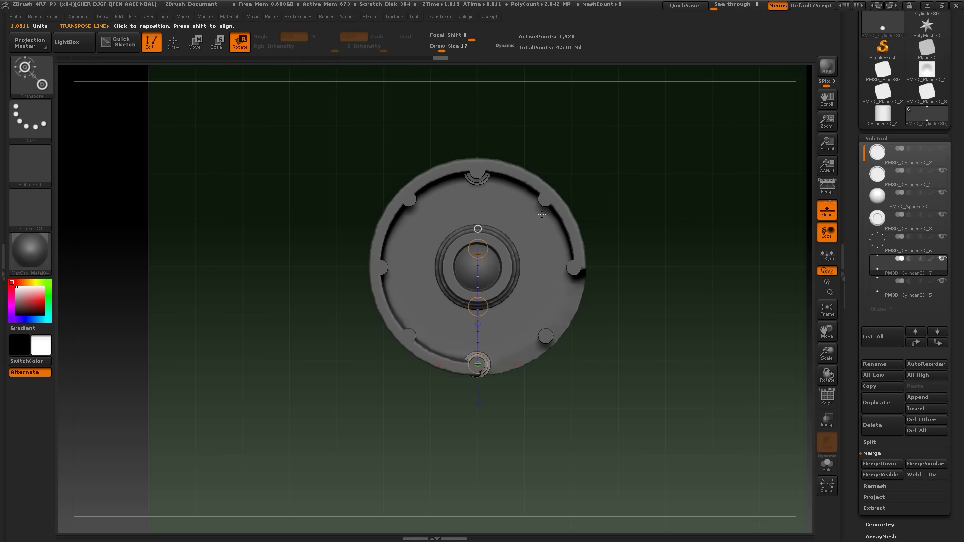
left_click(880, 463)
key("Return")
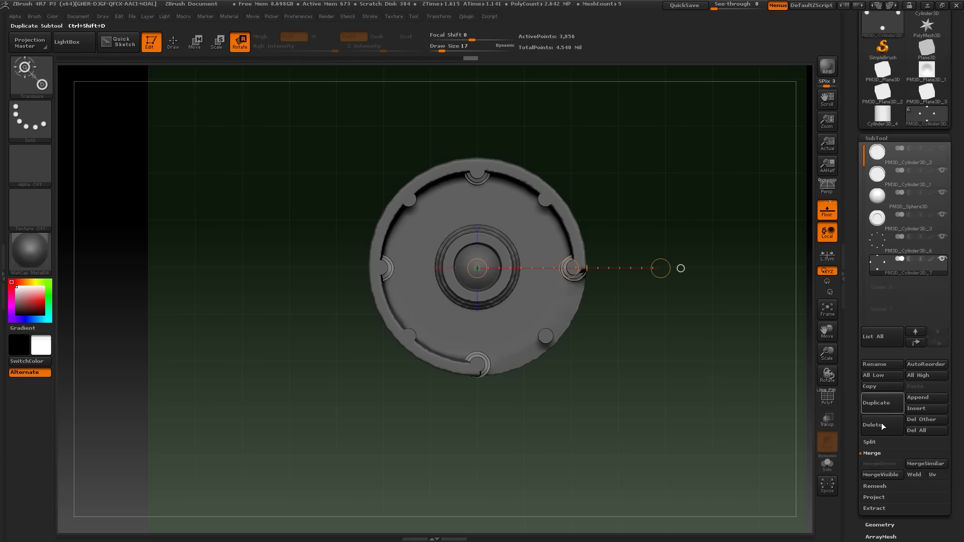
left_click_drag(661, 268, 690, 204)
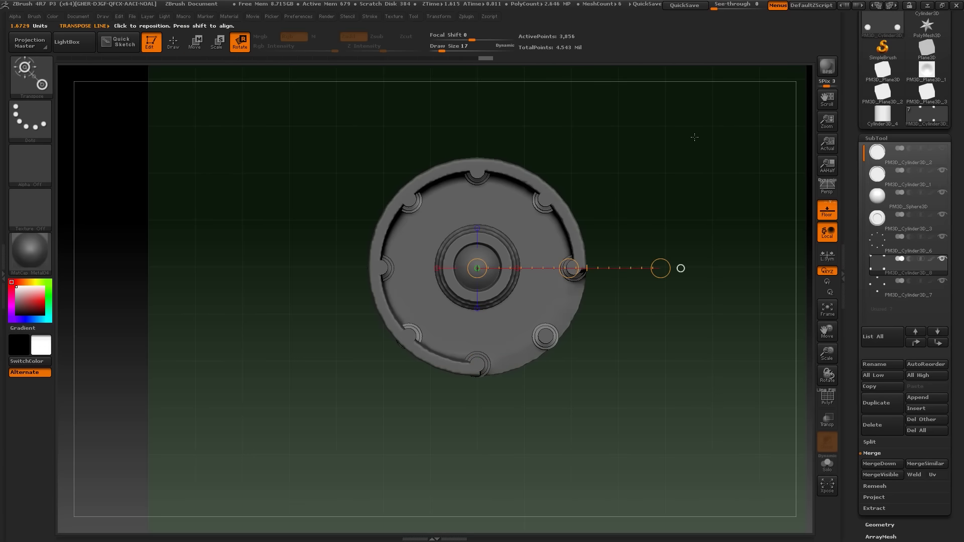
left_click(879, 463)
key("Return")
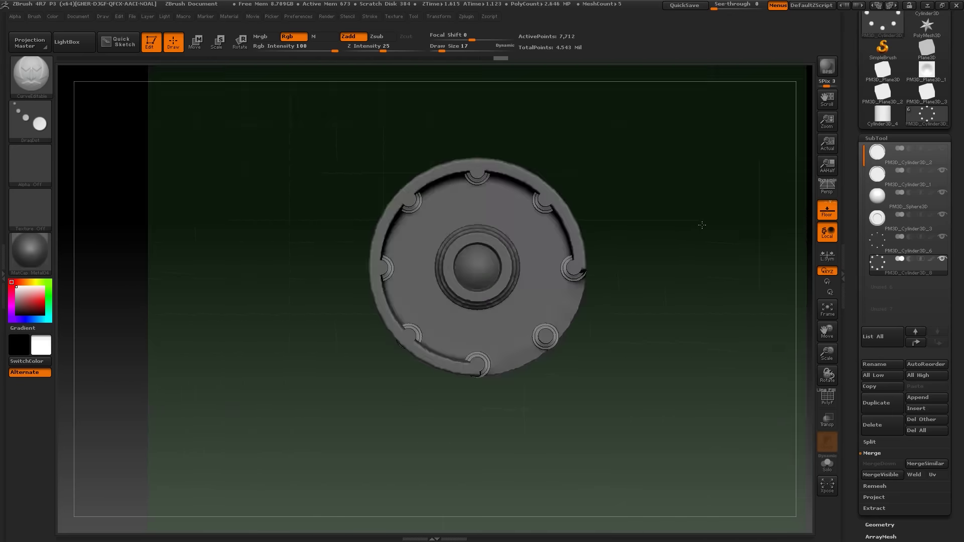
mouse_move(692, 278)
left_mouse_down()
mouse_move(711, 330)
mouse_move(694, 187)
mouse_move(403, 481)
mouse_move(580, 372)
left_mouse_up()
Save the project as portal in the anomaly_world 3d folder
left_click(899, 153)
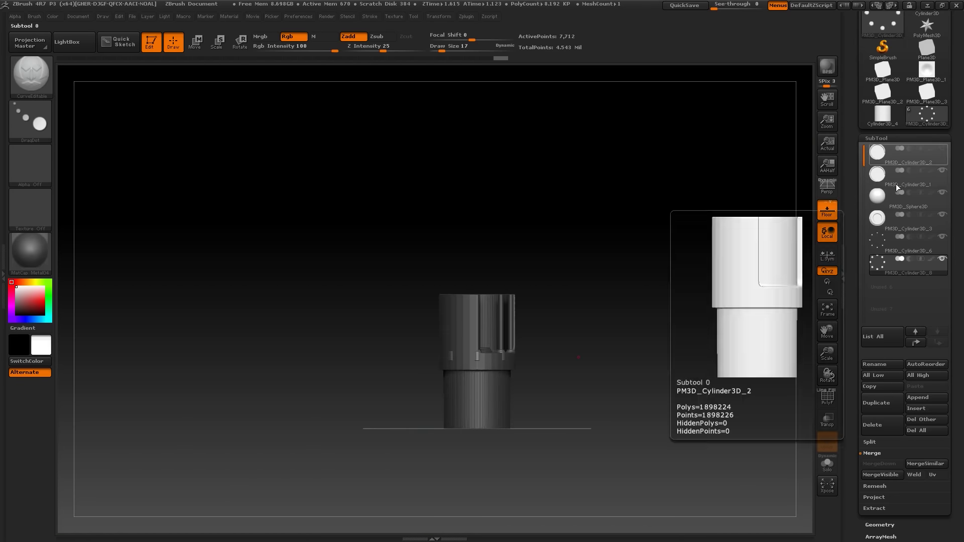
key("ctrl+s")
left_click_drag(476, 266, 570, 410)
type("portal")
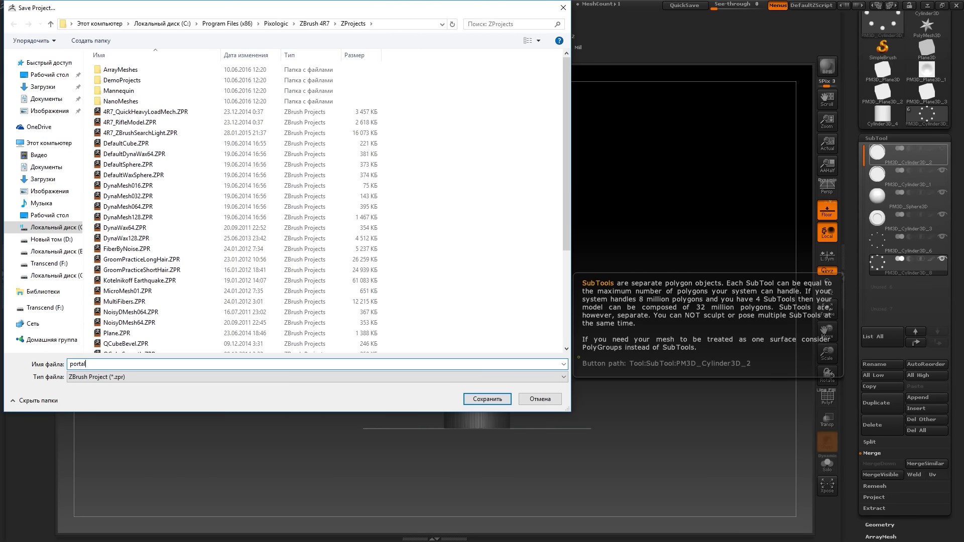
left_click(50, 239)
double_click(437, 80)
double_click(118, 80)
double_click(118, 80)
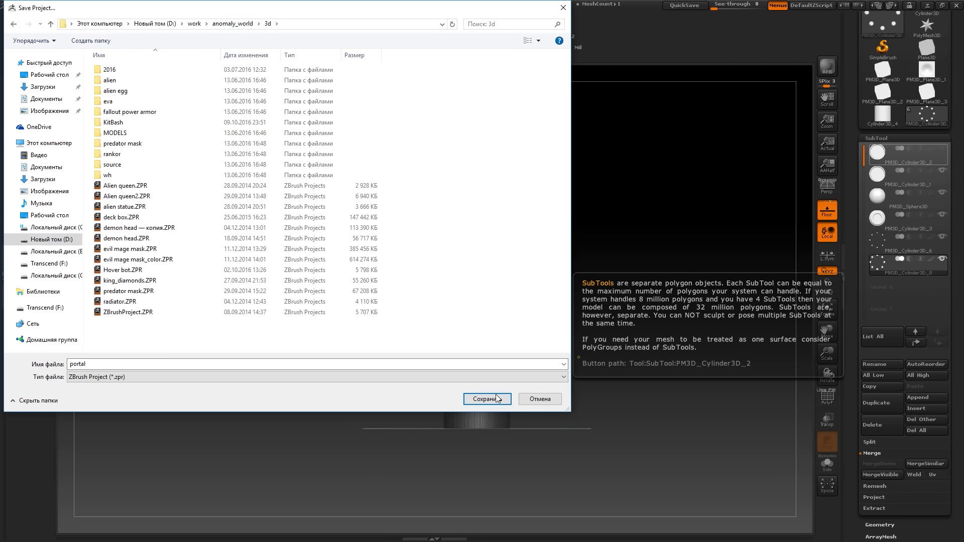
left_click(496, 399)
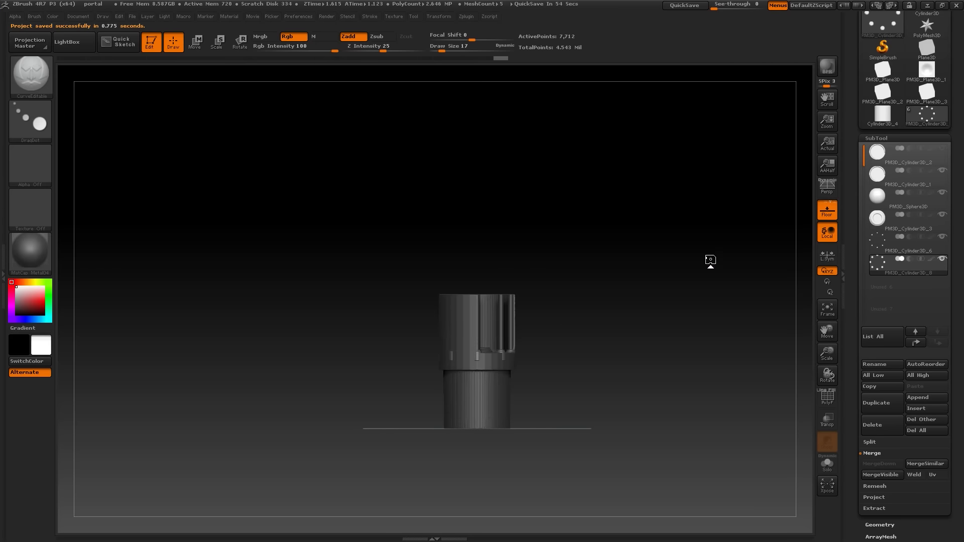
MergeDown the subtools from PM3D_Cylinder3D_1 and confirm the merge
mouse_move(803, 321)
left_mouse_down()
mouse_move(683, 399)
mouse_move(678, 298)
mouse_move(668, 316)
mouse_move(685, 374)
left_mouse_up()
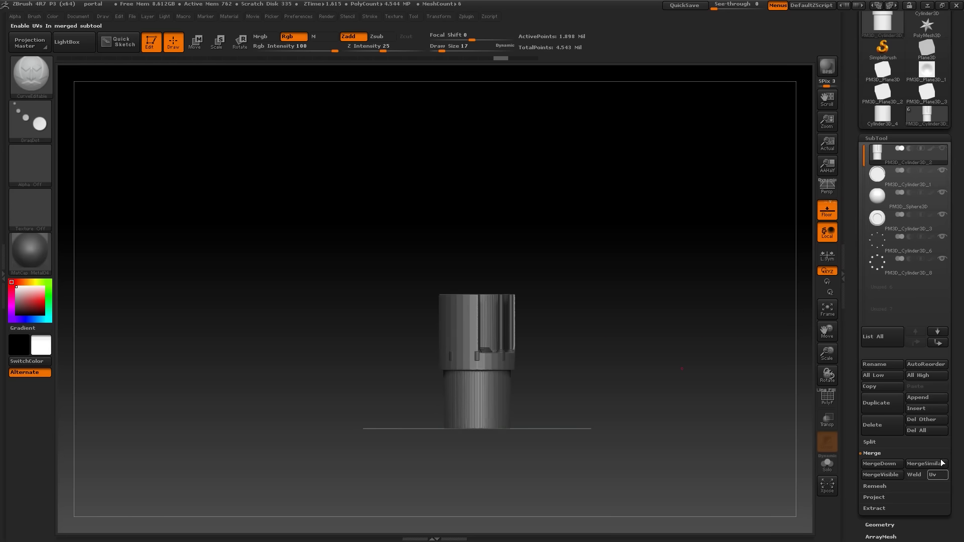
left_click(929, 181)
left_click(883, 463)
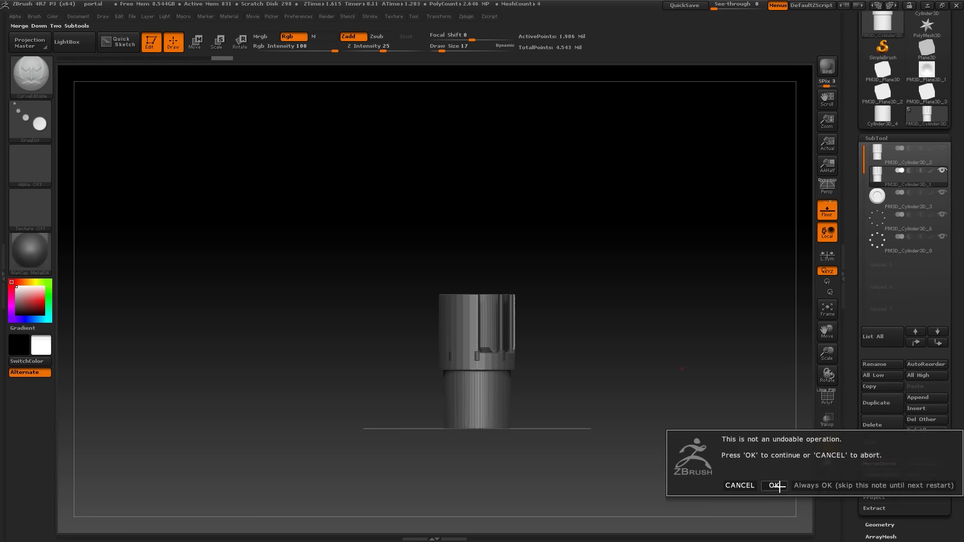
left_click(774, 485)
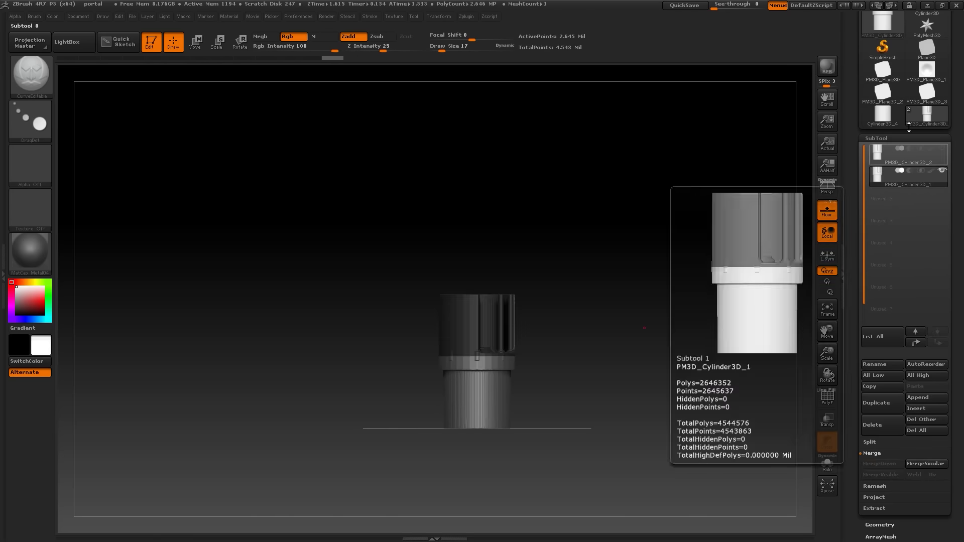
left_click(896, 138)
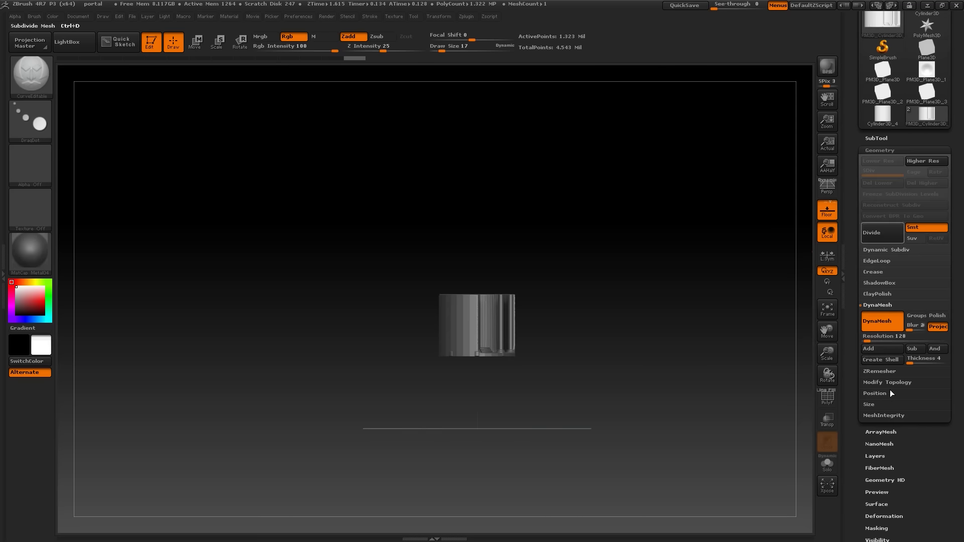
Close the holes in the mesh from the Geometry settings
left_click(880, 151)
mouse_move(740, 366)
left_mouse_down()
mouse_move(674, 330)
mouse_move(685, 336)
mouse_move(667, 394)
left_mouse_up()
left_click(935, 395)
left_click(880, 150)
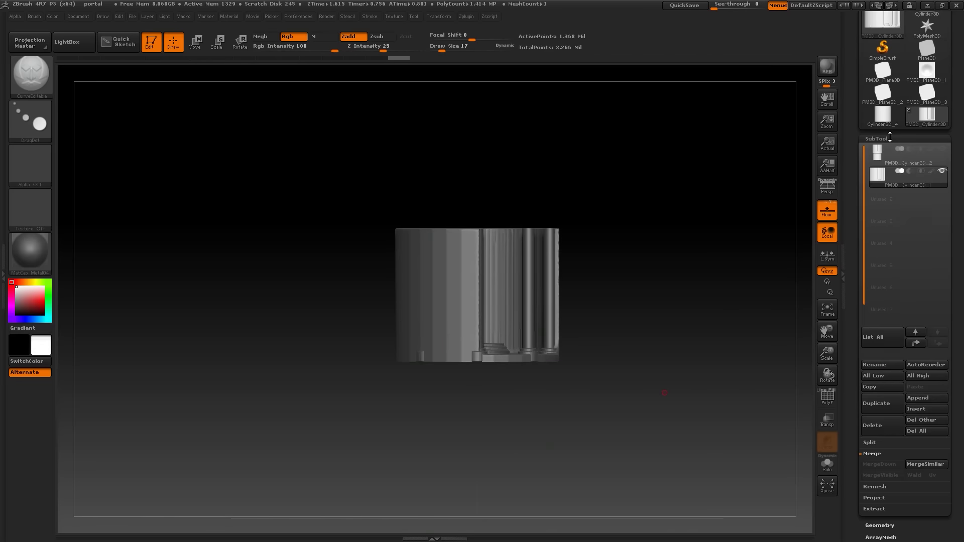
Export the mesh as an OBJ named portal
scroll(913, 61, "up", 5)
left_click(913, 57)
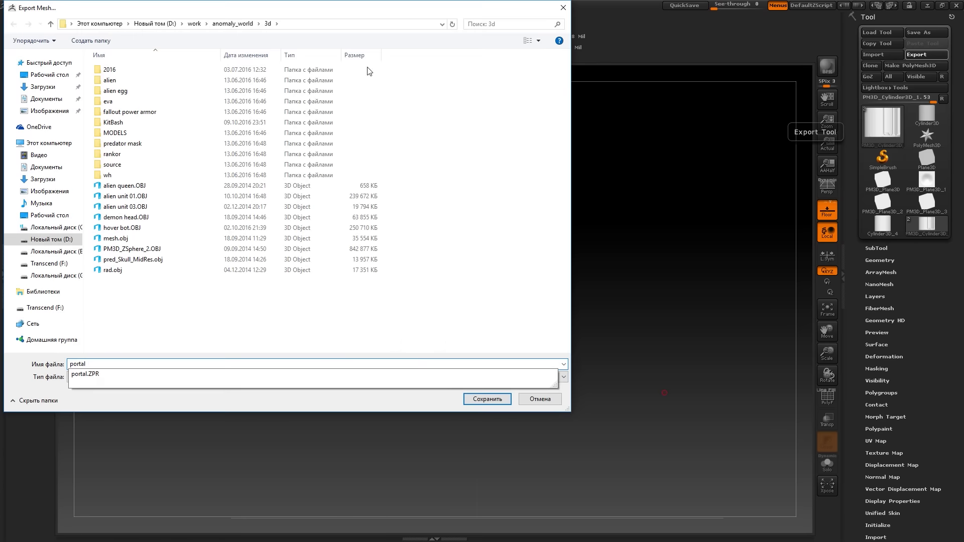
left_click(490, 399)
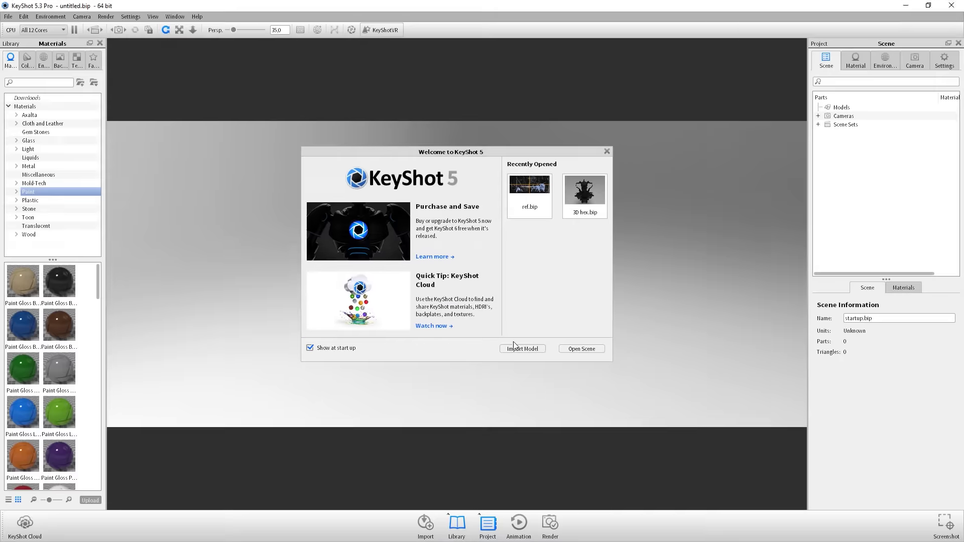
Import portal.OBJ from anomaly_world into KeyShot and tilt the camera to look from higher
left_click(528, 345)
left_click(181, 40)
scroll(472, 336, "down", 1)
left_click(161, 334)
left_click(398, 454)
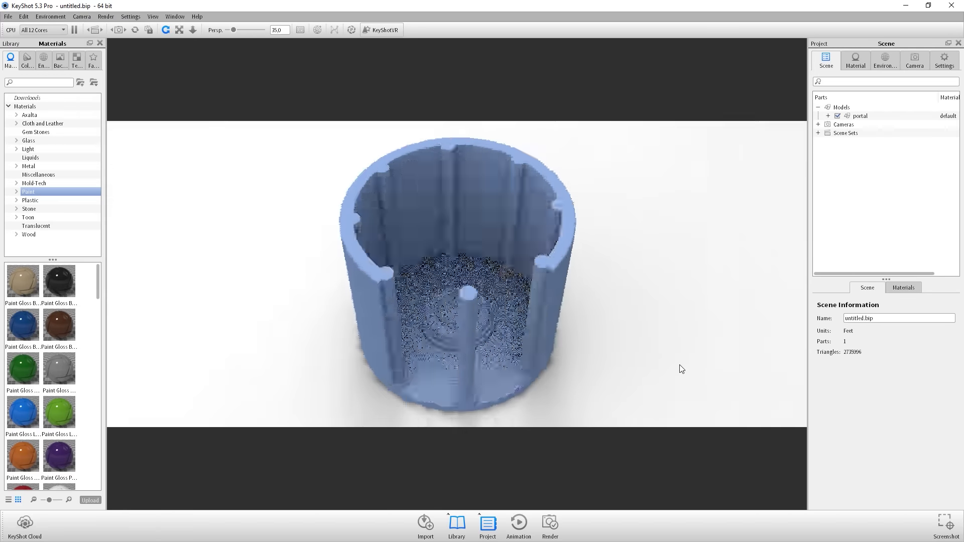
left_click_drag(681, 369, 632, 347)
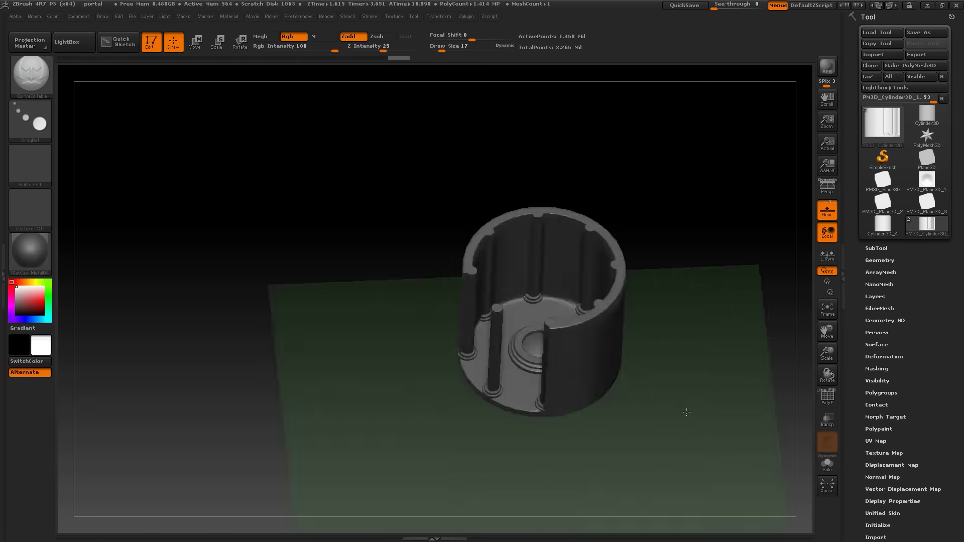
Mask vertical strips around the portal cylinder, switching MaskPen to lasso strokes
left_click_drag(696, 282, 523, 230)
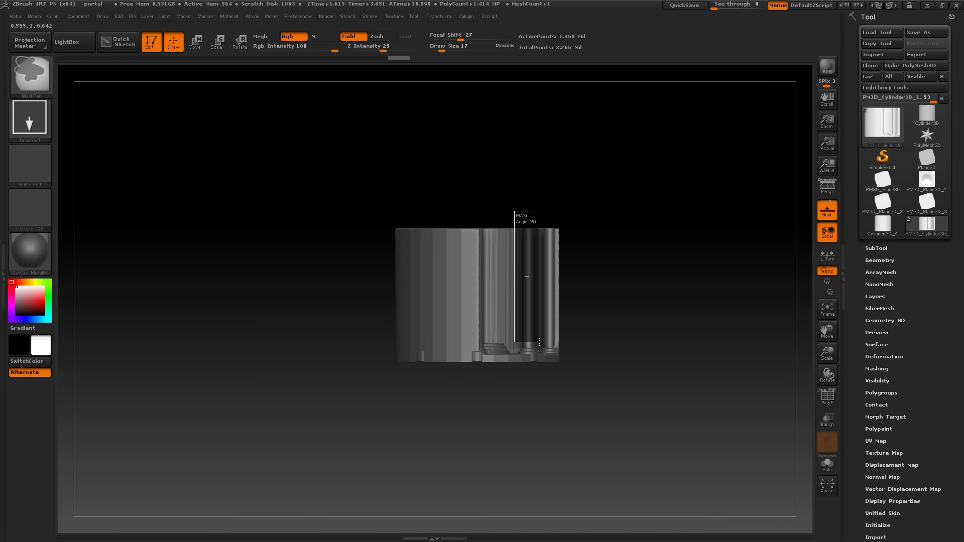
left_click_drag(539, 342, 542, 347)
left_click_drag(620, 222, 655, 251)
mouse_move(642, 215)
left_mouse_down()
mouse_move(678, 230)
mouse_move(768, 207)
mouse_move(678, 254)
mouse_move(689, 303)
mouse_move(660, 279)
left_mouse_up()
left_click_drag(429, 235, 429, 235)
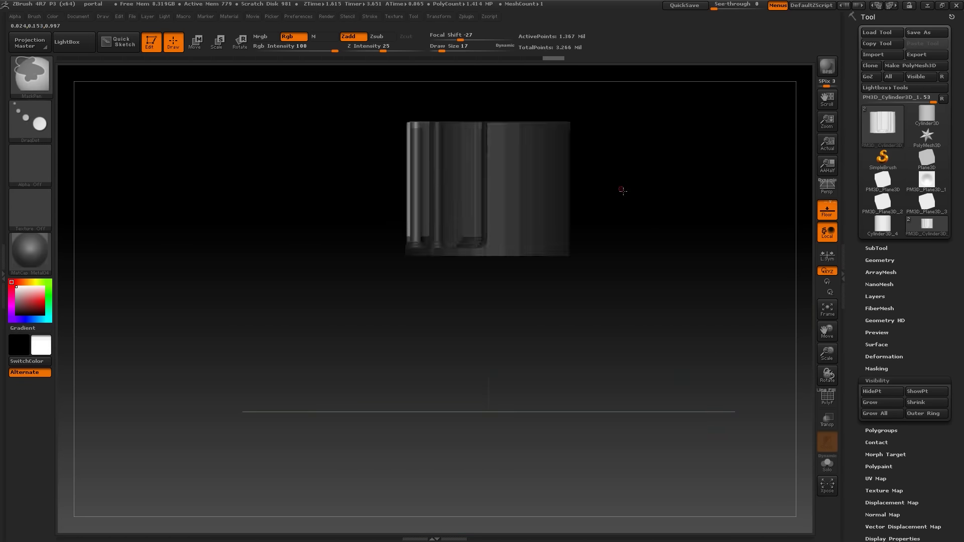
left_click_drag(622, 189, 623, 251)
left_click(30, 118)
left_click(176, 151)
left_click(30, 118)
left_click(361, 135)
mouse_move(736, 292)
left_mouse_down()
mouse_move(785, 380)
mouse_move(639, 323)
left_mouse_up()
Remesh the cylinder with DynaMesh at resolution 600 to close its holes
left_click(880, 149)
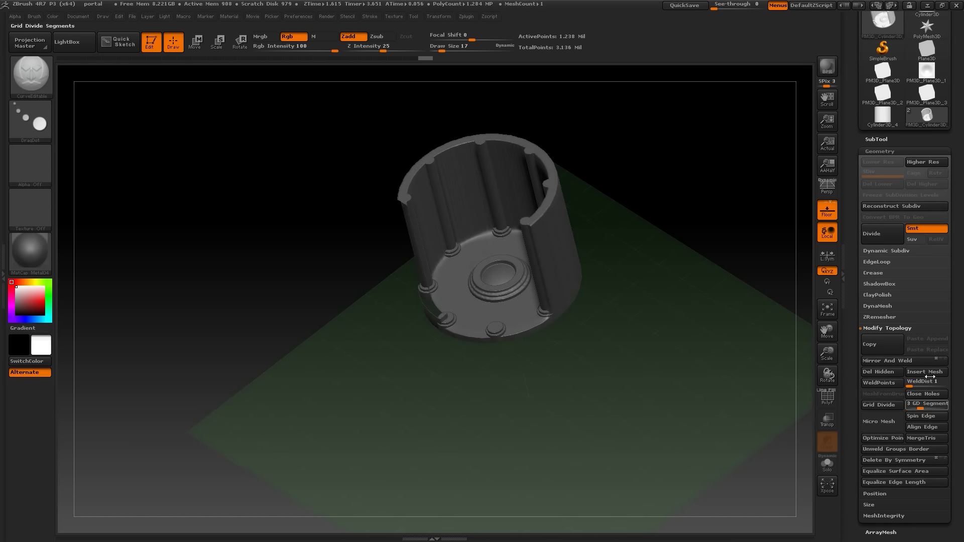
left_click_drag(703, 347, 716, 327)
key("ctrl+z")
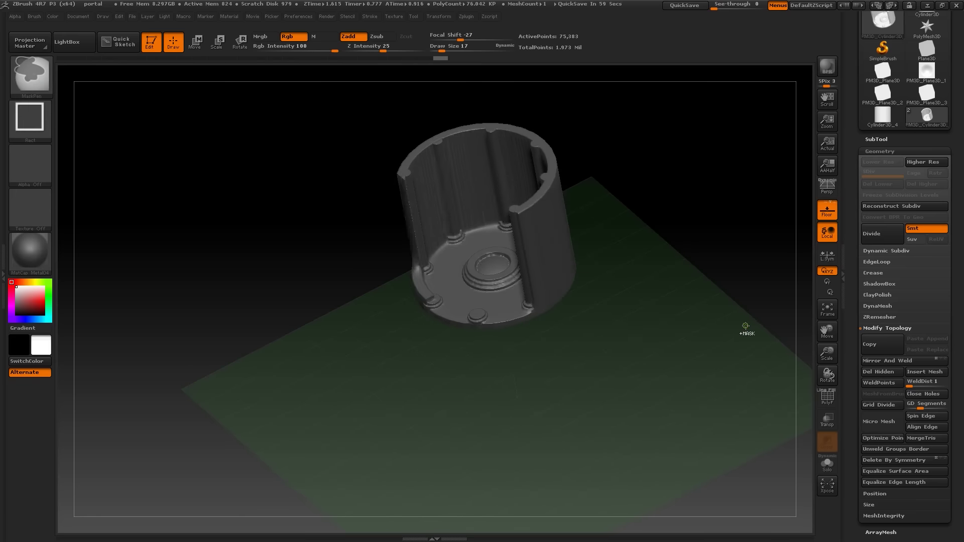
left_click(878, 305)
left_click(755, 314, "ctrl")
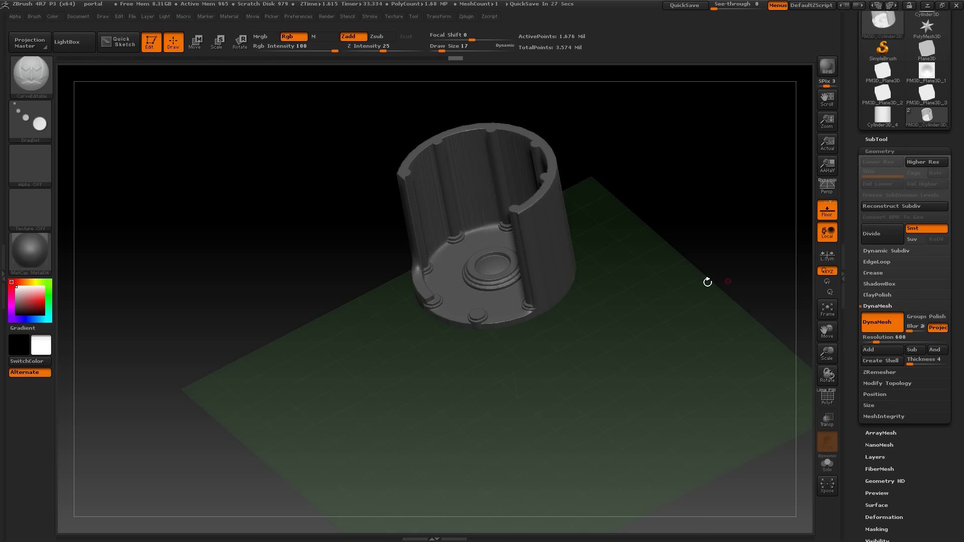
left_click_drag(706, 280, 712, 324)
Export the remeshed cylinder as an OBJ file
left_click(927, 54)
left_click(150, 253)
left_click(489, 521)
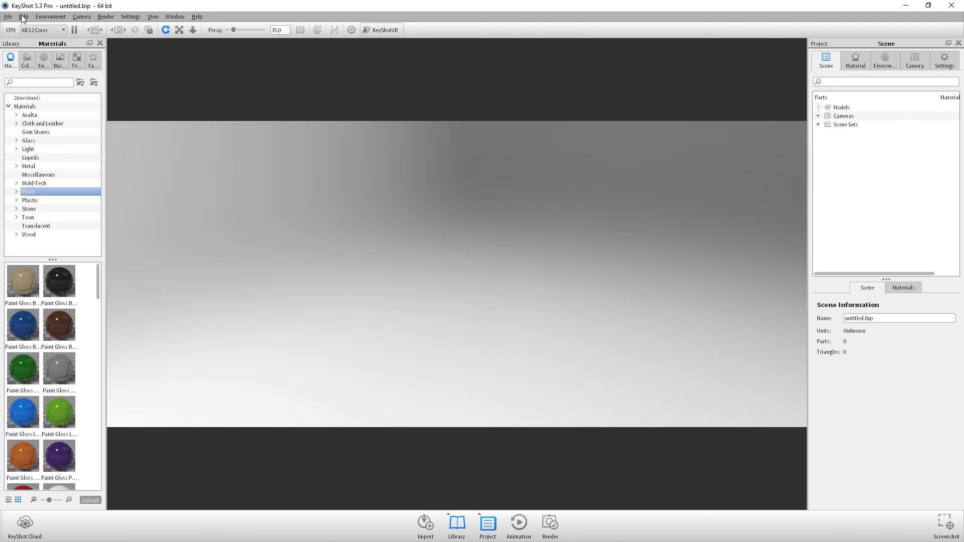
Import the updated portal.OBJ model into the KeyShot scene
left_click(8, 16)
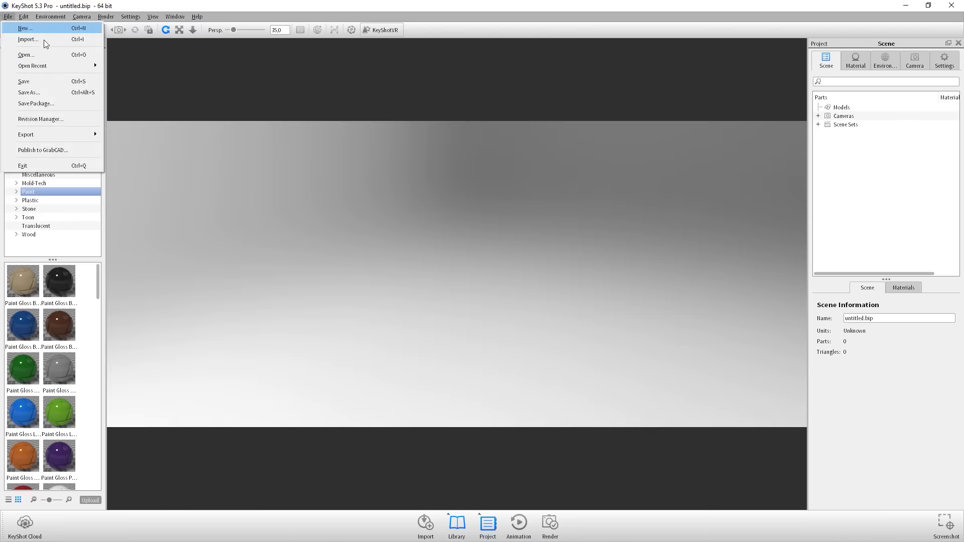
left_click(29, 39)
double_click(166, 308)
left_click(508, 364)
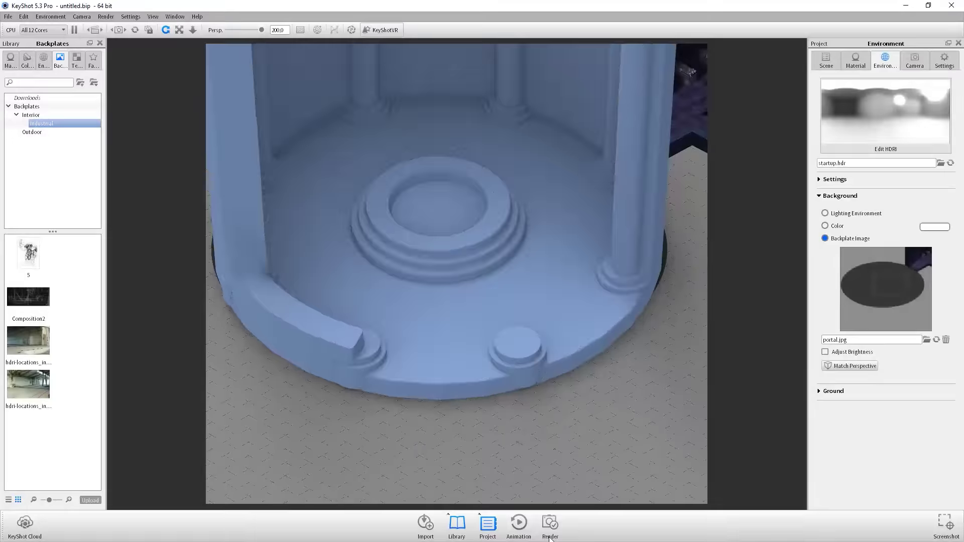
Render a transparent PNG with alpha, named 'portal'
key("ctrl+p")
left_click(375, 221)
left_click(366, 266)
triple_click(374, 192)
type("portal")
left_click(608, 450)
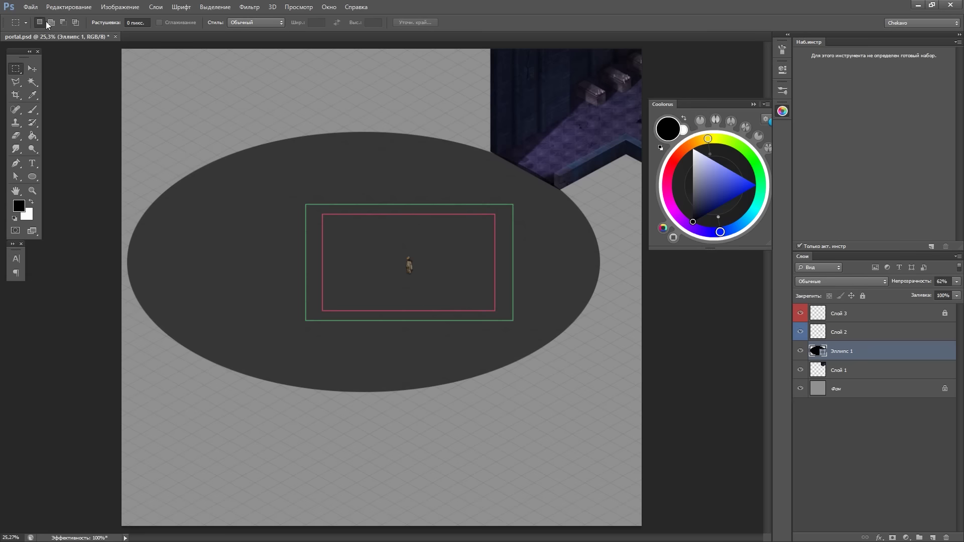
left_click(31, 7)
Open the portal render from Desktop > KeyShot 5 resources > Renderings
left_click(31, 23)
left_click(371, 148)
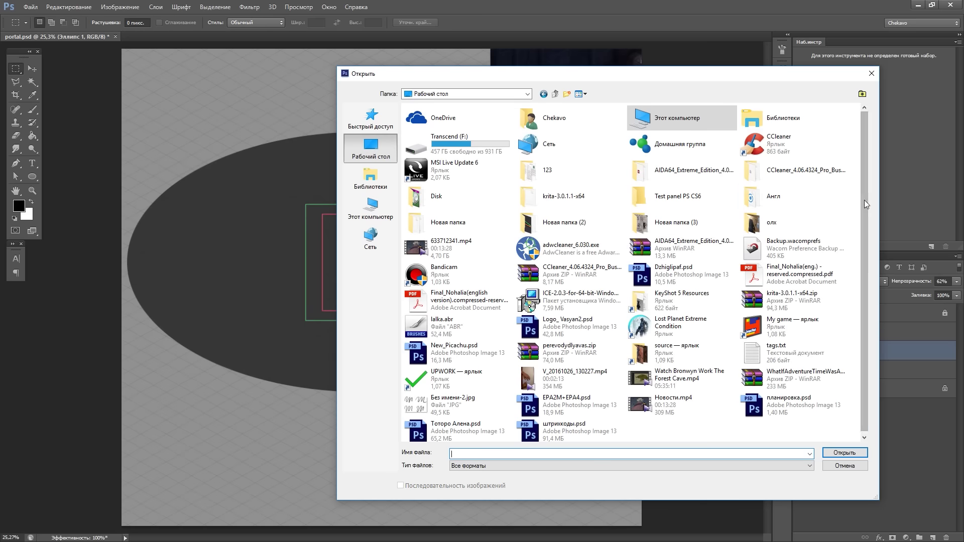
double_click(683, 296)
double_click(450, 211)
double_click(473, 131)
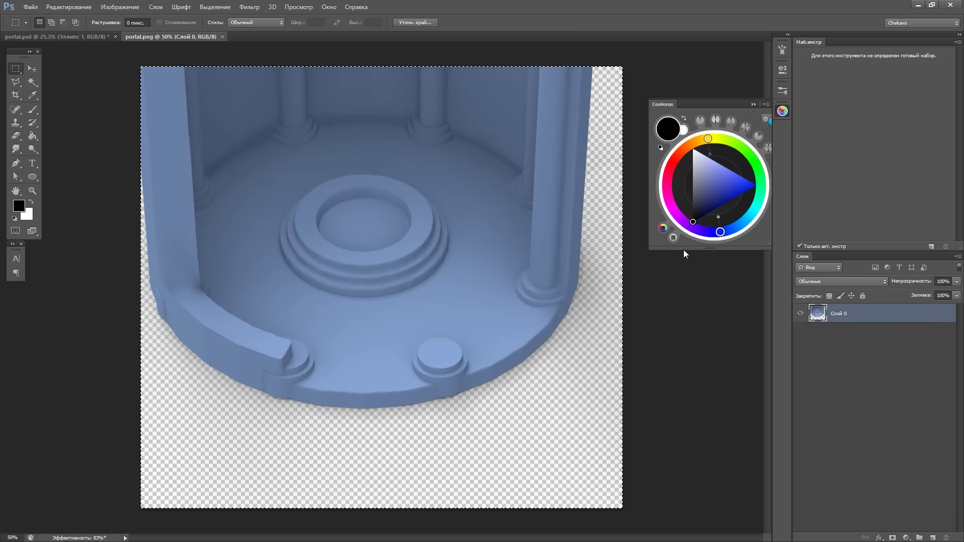
Scale and position the render over the central platform and commit the transform
key("5")
key("4")
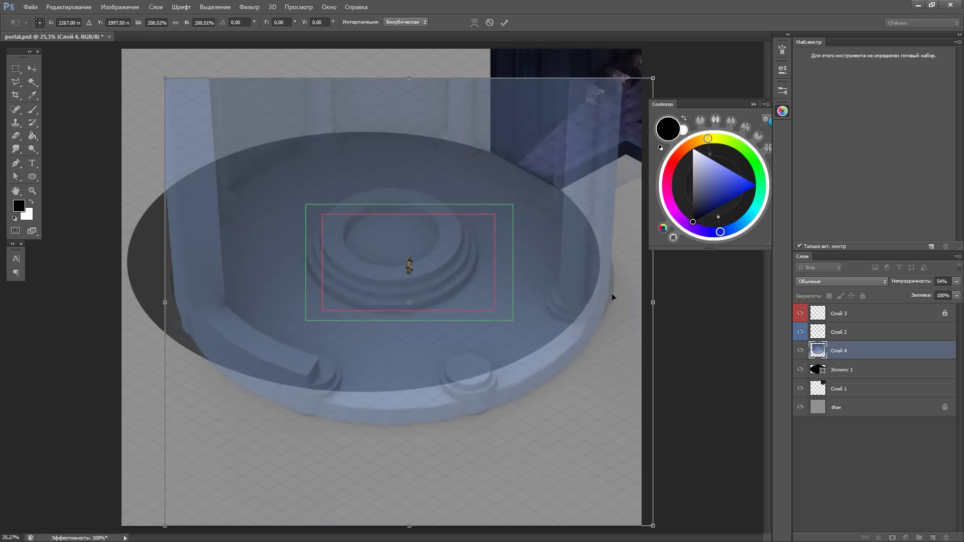
key("ctrl+minus")
key("shift+Left")
key("shift+Left")
key("shift+Left")
key("0")
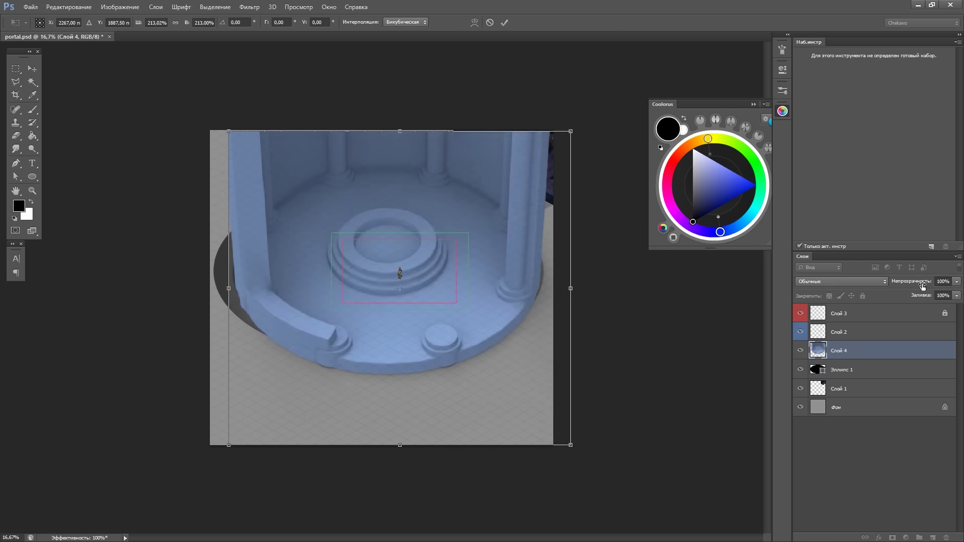
left_click_drag(537, 347, 538, 367)
left_click_drag(408, 149, 407, 164)
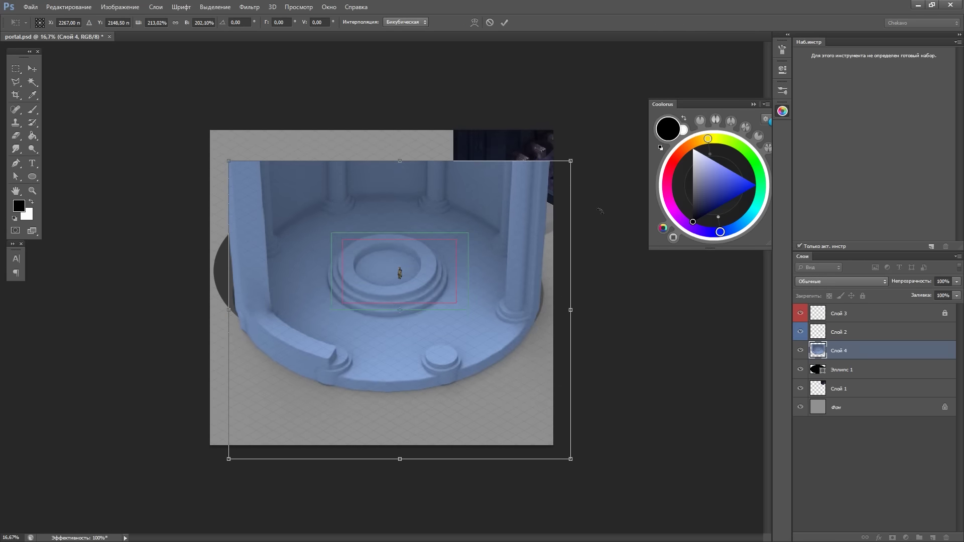
left_click_drag(535, 273, 535, 279)
key("Return")
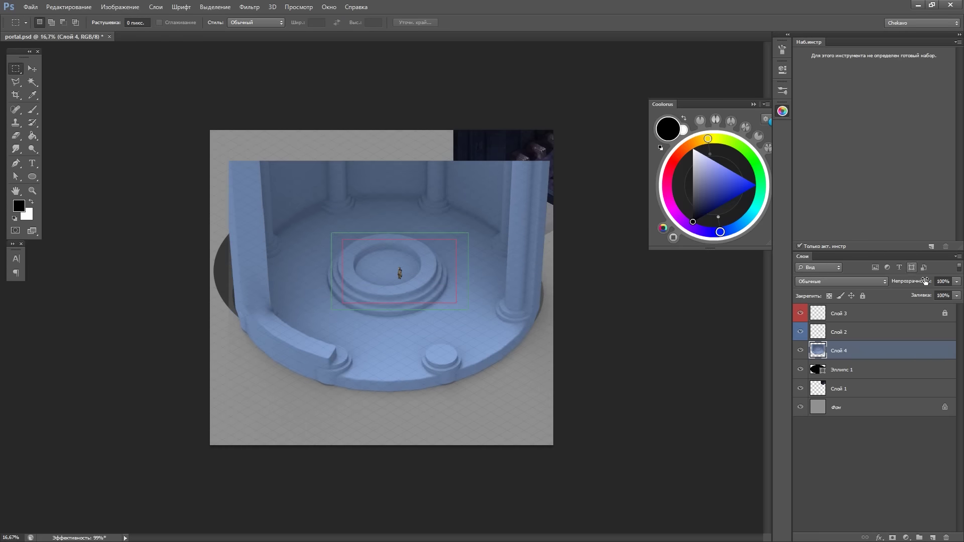
Nudge the render into alignment with the platform at reduced opacity
key("6")
key("8")
left_click_drag(548, 329, 548, 323)
key("ctrl+plus")
key("ctrl+plus")
key("8")
key("2")
left_click_drag(620, 374, 623, 370)
key("ctrl+0")
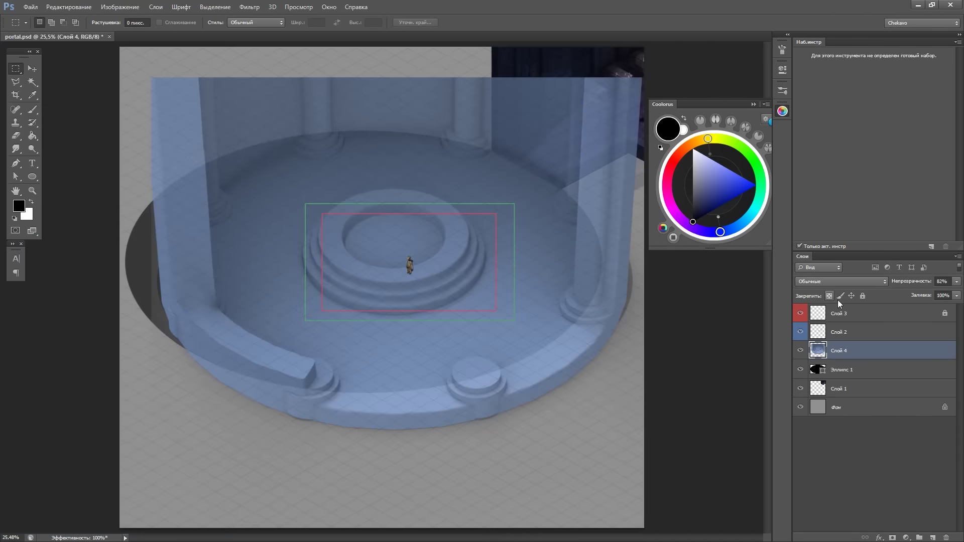
Hide the dark ellipse layer Эллипс 1 and move the character and guides layer up-right
left_click(800, 369)
key("0")
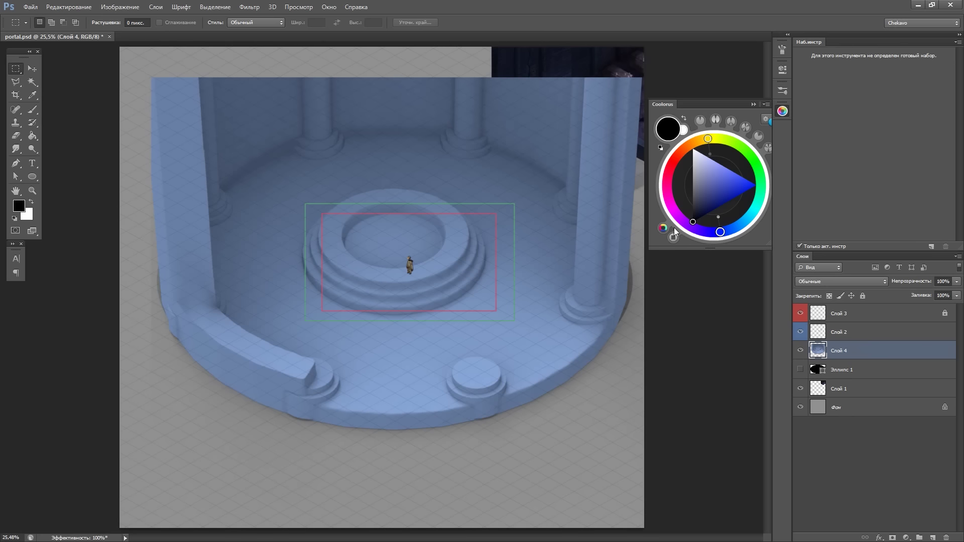
left_click(923, 310)
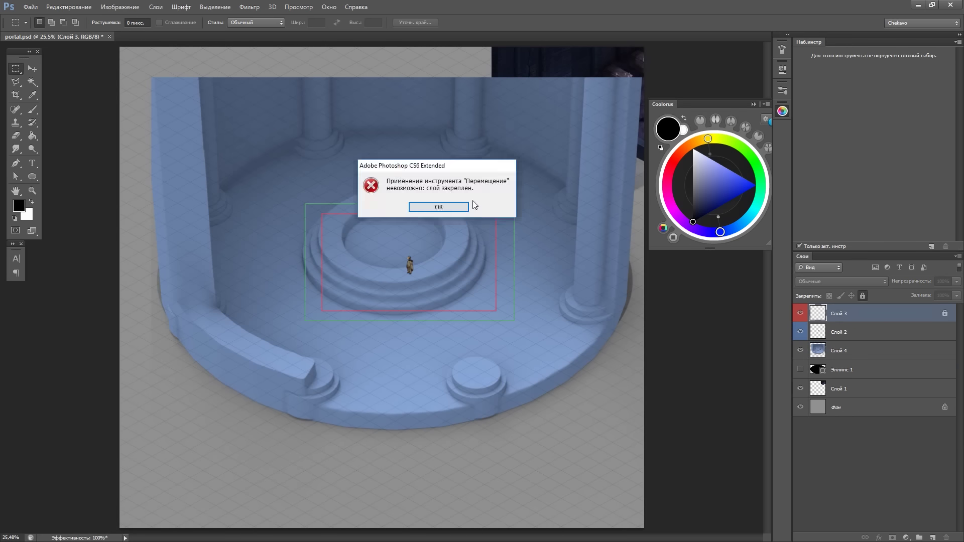
key("Return")
left_click_drag(531, 303, 563, 236)
Duplicate the render as Слой 4 копия, hide the original, and set the copy to 59% opacity
key("ctrl+j")
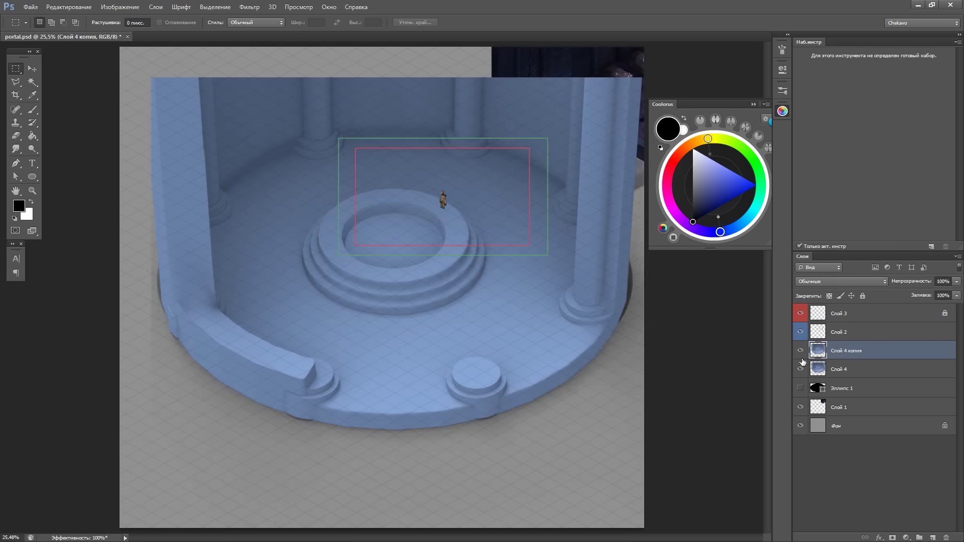
left_click(801, 370)
key("5")
key("9")
key("ctrl+1")
key("b")
key("m")
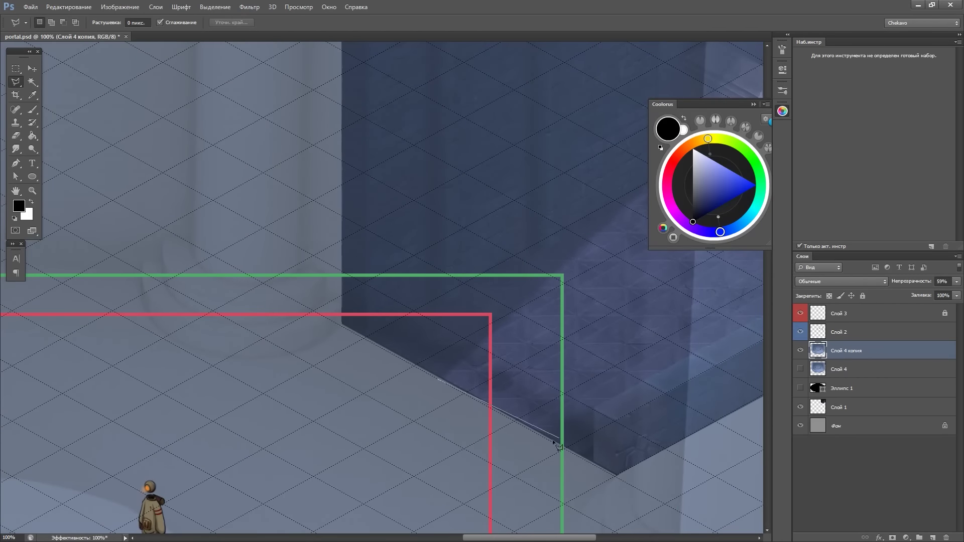
Start a rectangular doorway selection, cancel it, and restore full opacity
left_click(548, 39)
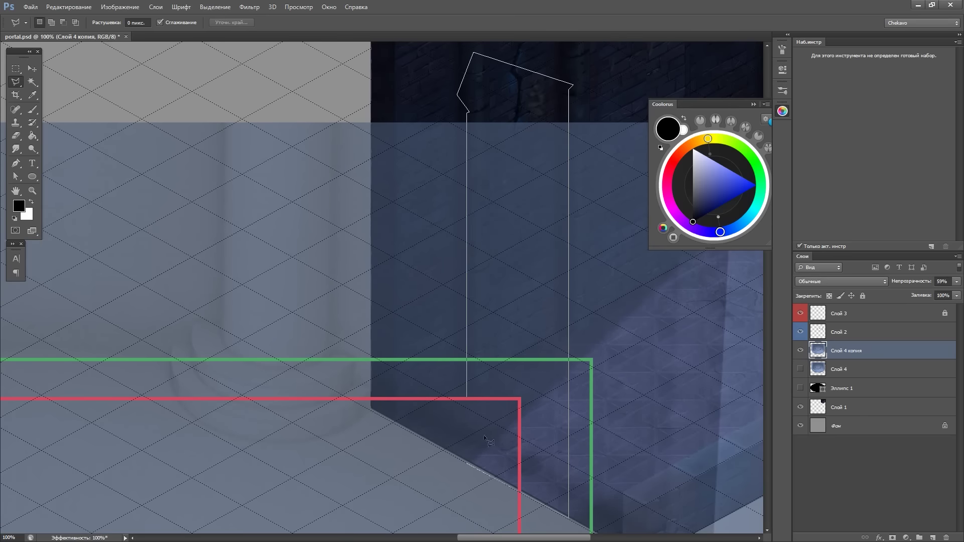
key("Escape")
key("ctrl+minus")
key("m")
scroll(580, 452, "up", 1)
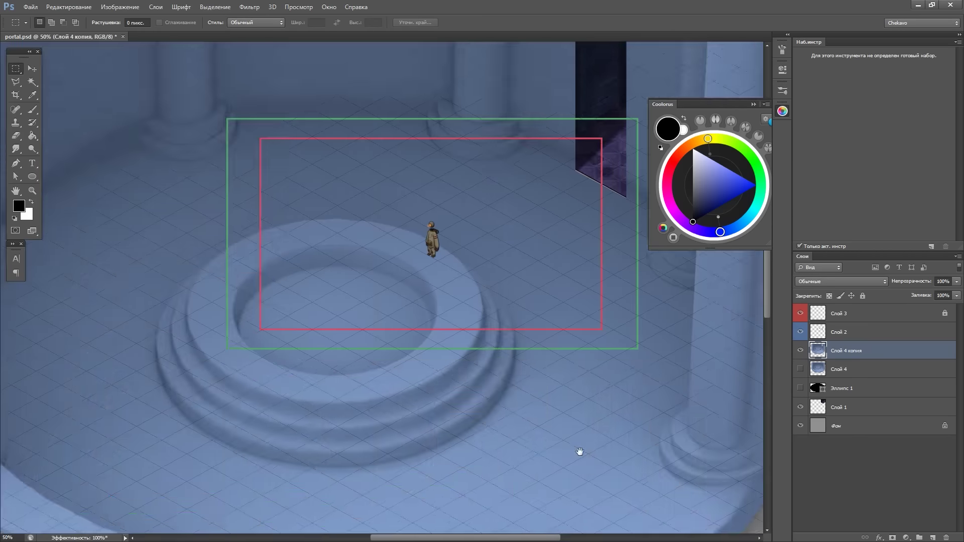
scroll(581, 452, "up", 3)
scroll(580, 452, "right", 3)
Rotate the canvas to the doorway and sample the floor's blue-grey colour
key("r")
left_click_drag(631, 286, 609, 167)
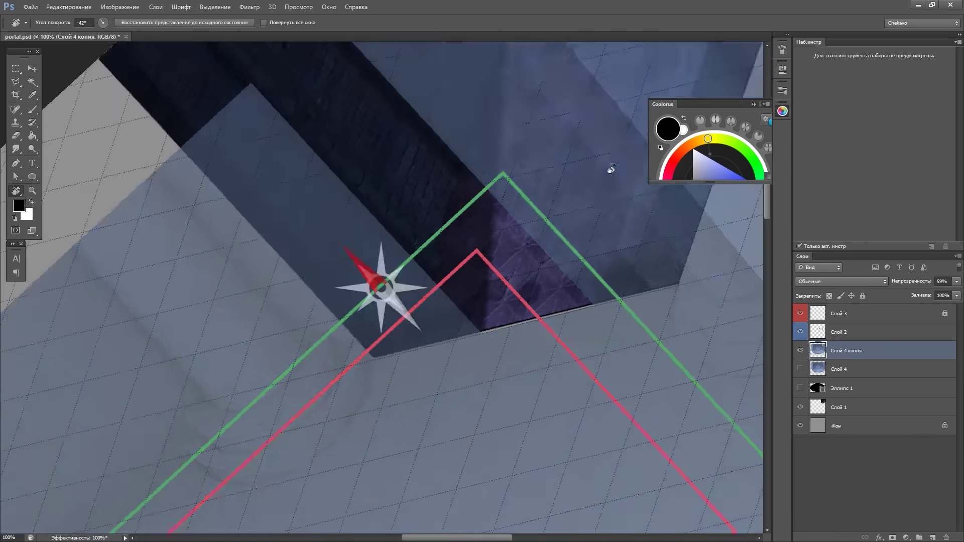
key("ctrl+plus")
key("b")
left_click(461, 361, "alt")
left_click_drag(714, 182, 717, 235)
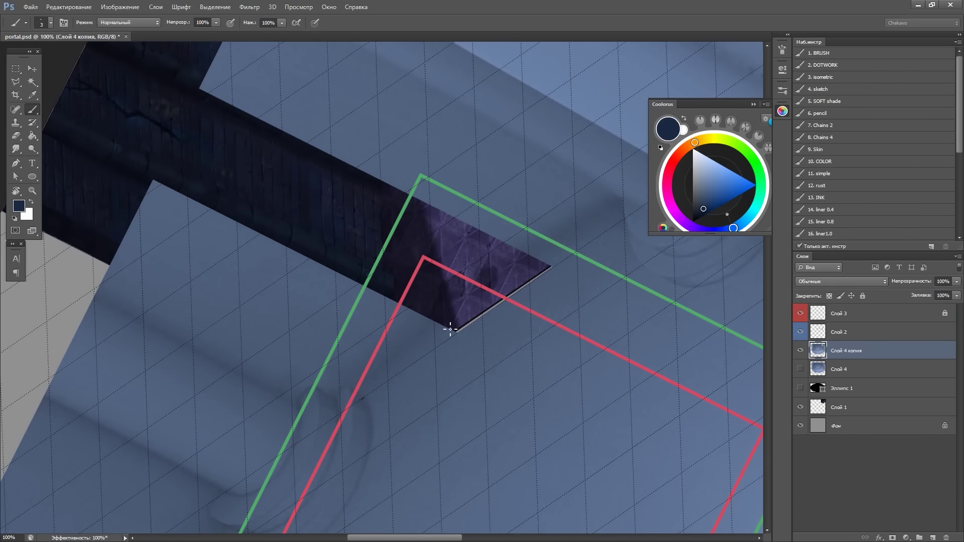
key("Escape")
key("ctrl+minus")
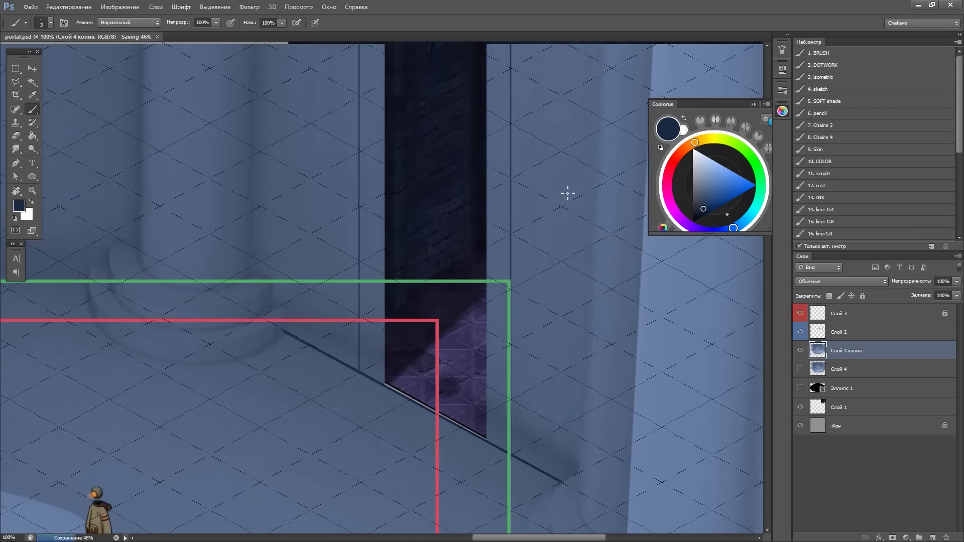
key("ctrl+plus")
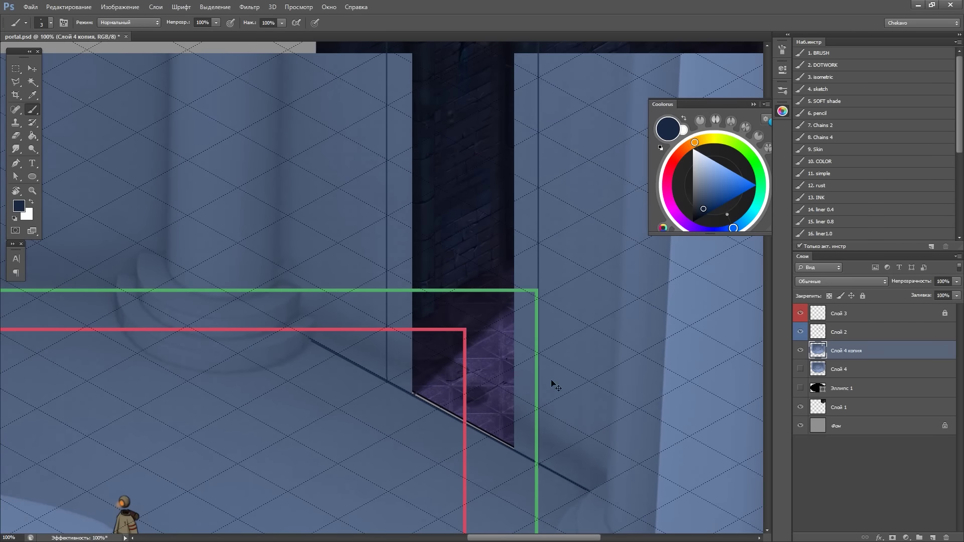
Paint a light-grey floor band in the doorway; undo a stray left-pillar stroke
left_click_drag(628, 388, 643, 379)
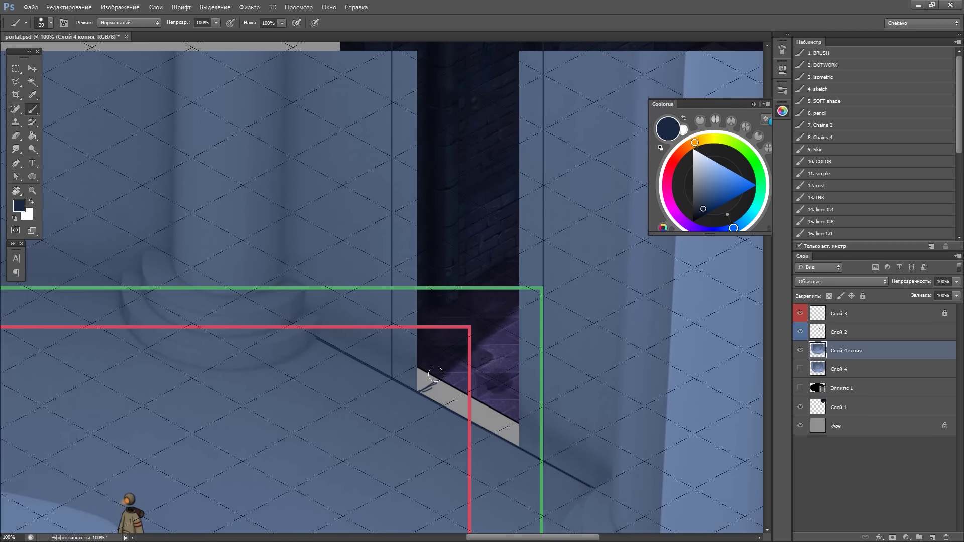
key("ctrl+minus")
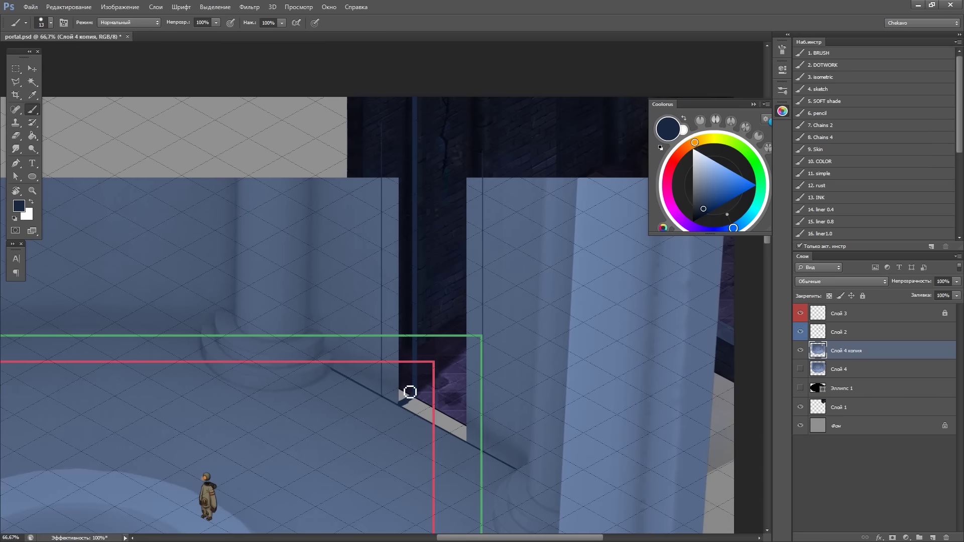
key("ctrl+plus")
key("ctrl+plus")
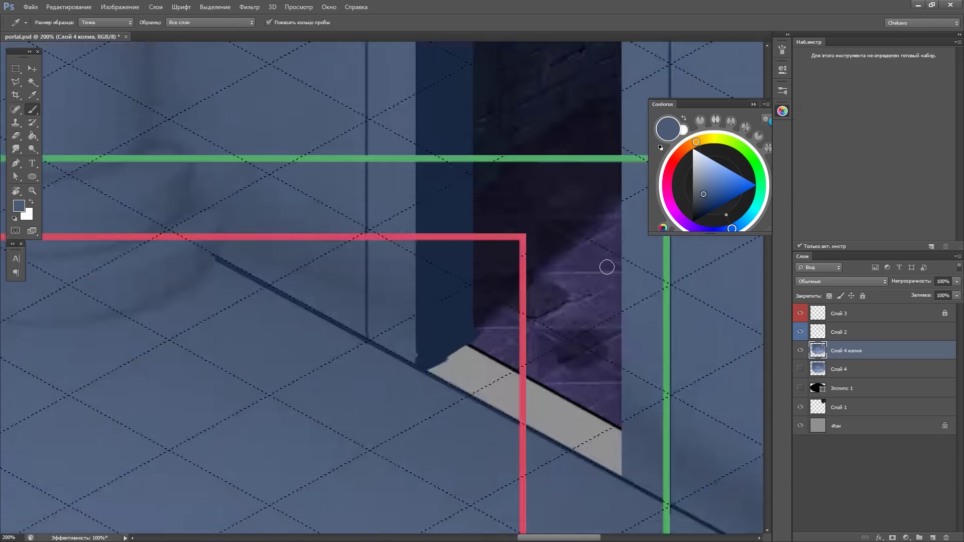
left_click_drag(608, 267, 474, 230)
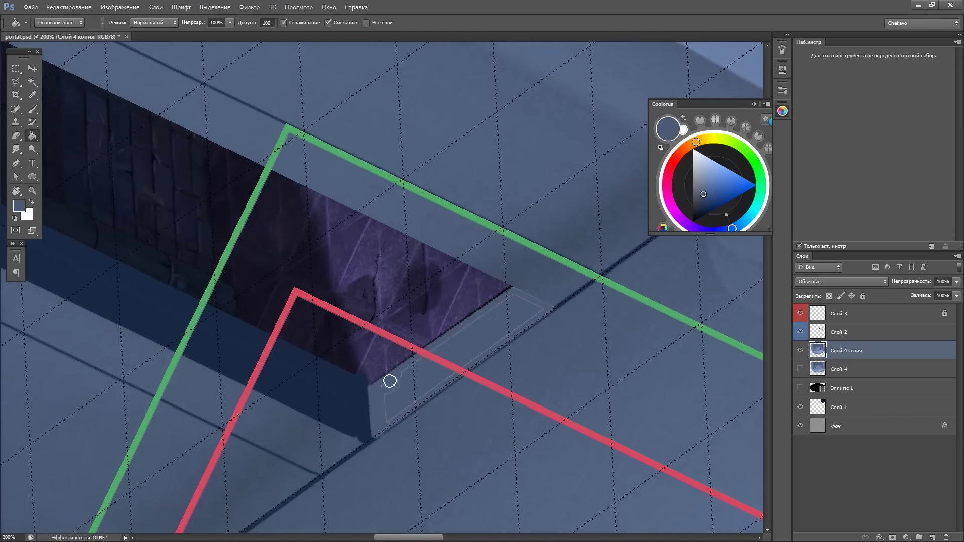
left_click_drag(400, 390, 465, 234)
key("ctrl+0")
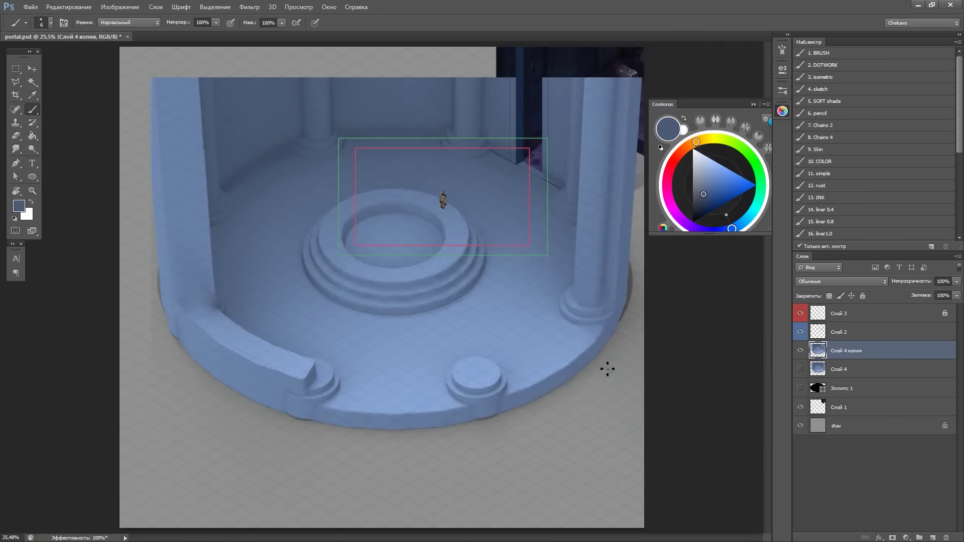
left_click_drag(215, 55, 215, 289)
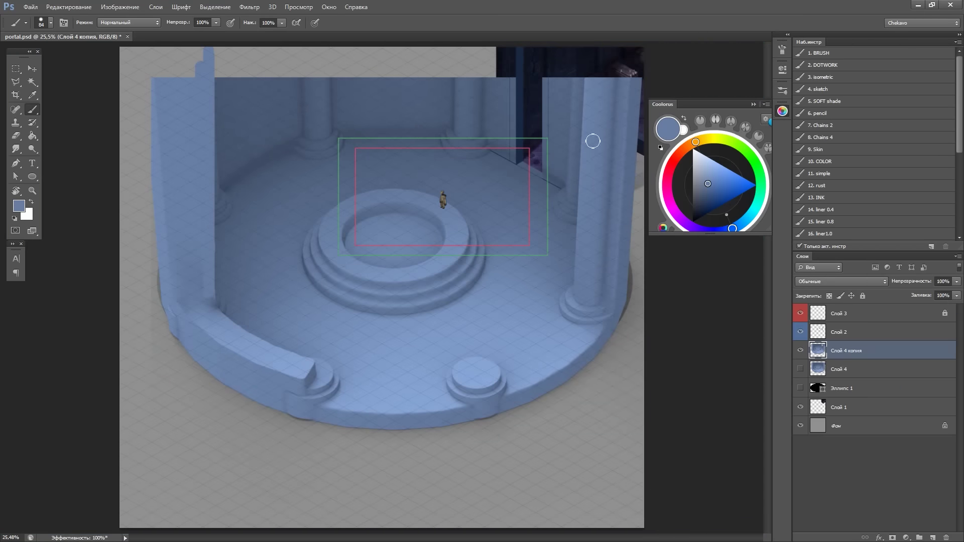
key("ctrl+z")
Start Free Transform on the Слой 4 копия layer
key("v")
left_click(68, 7)
left_click(276, 226)
Commit the transform and switch to a much finer brush
key("ctrl+minus")
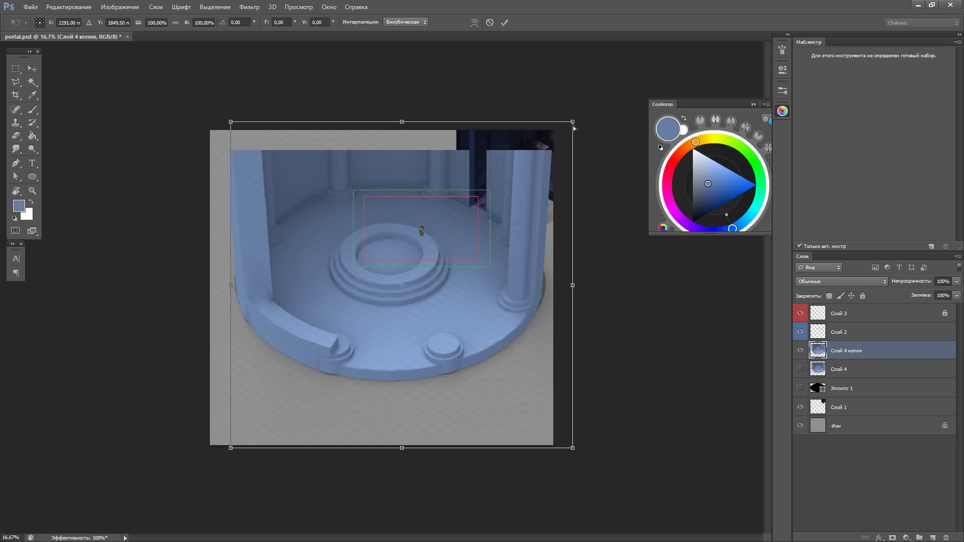
left_click(505, 24)
key("ctrl+plus")
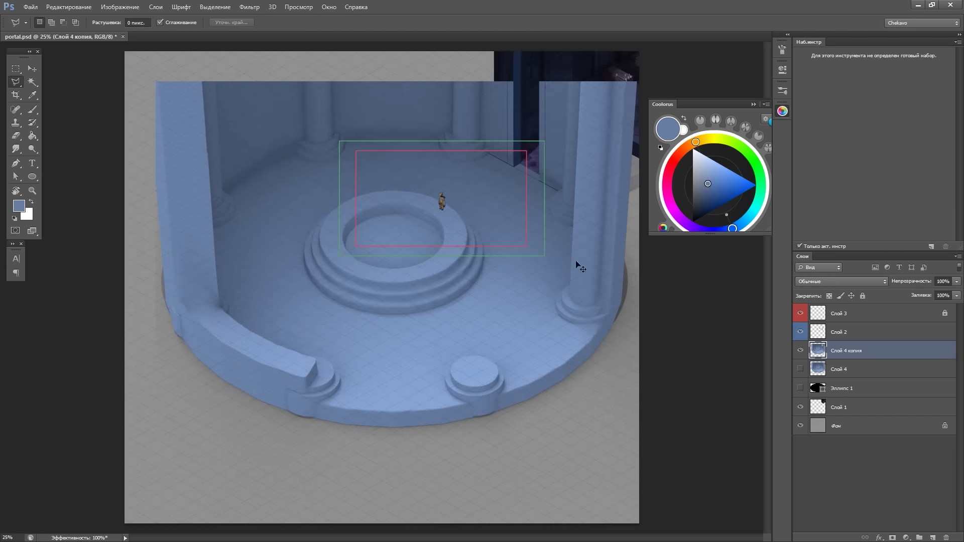
key("ctrl+plus")
key("b")
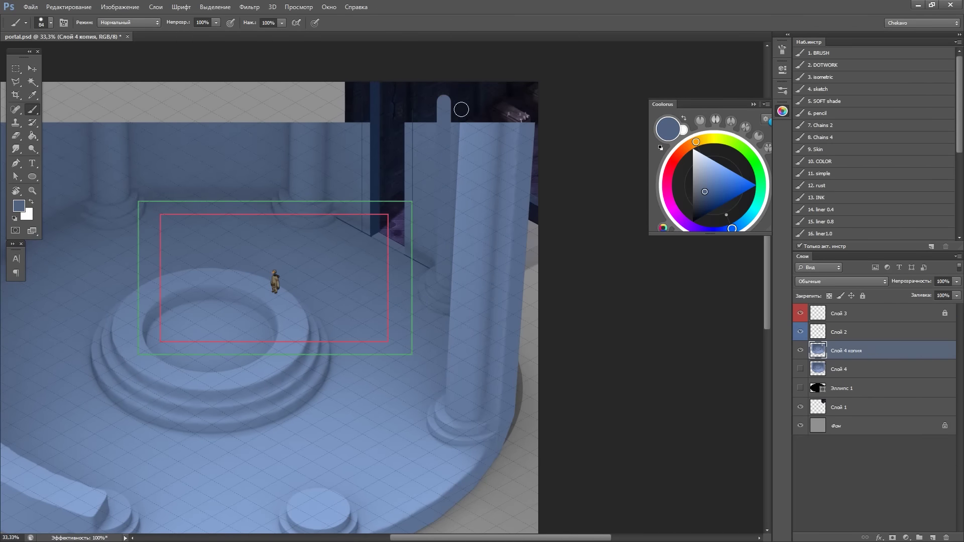
key("ctrl+plus")
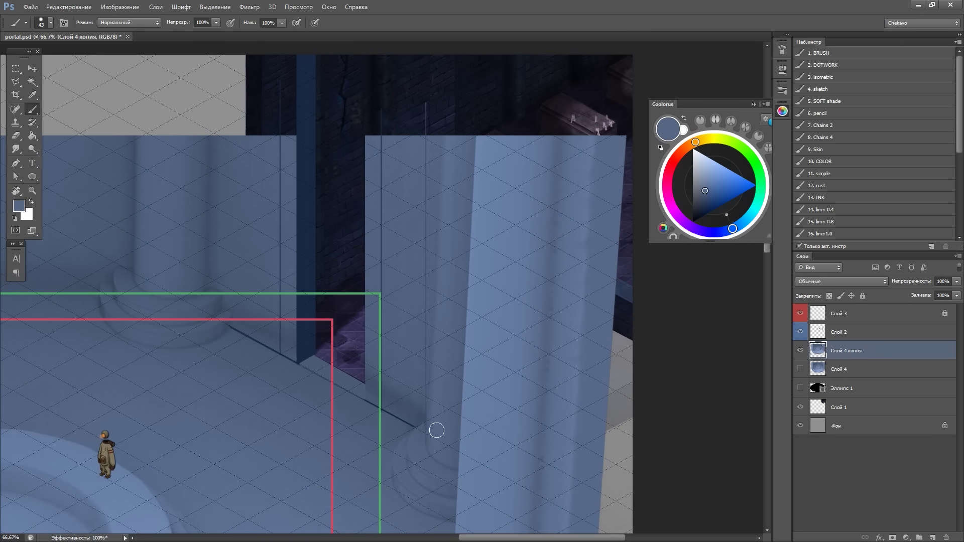
key("ctrl+minus")
key("ctrl+minus")
On Слой 2, paint a light stripe extending the right column upward
mouse_move(614, 233)
left_mouse_down()
mouse_move(492, 360)
mouse_move(374, 415)
left_mouse_up()
scroll(484, 366, "down", 2)
left_click_drag(490, 455, 485, 133)
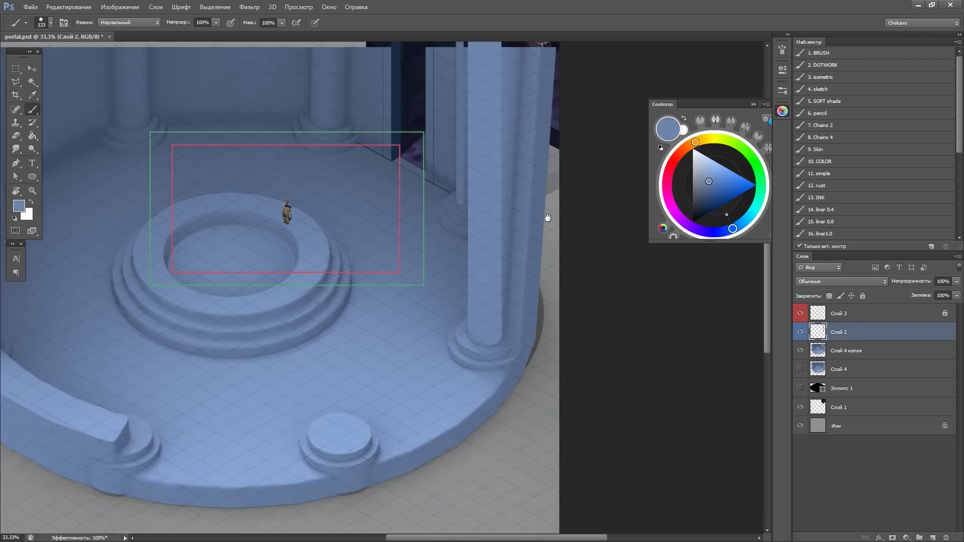
key("m")
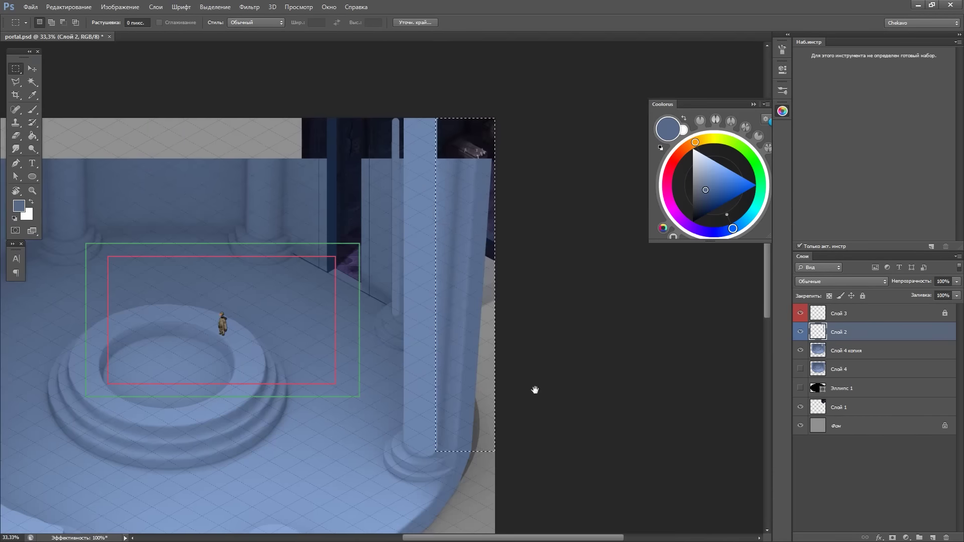
key("ctrl+minus")
left_click_drag(215, 338, 216, 339)
On Слой 4 копия, paint a light-blue stripe up the left column at brush size 125, then erase the left edge
key("e")
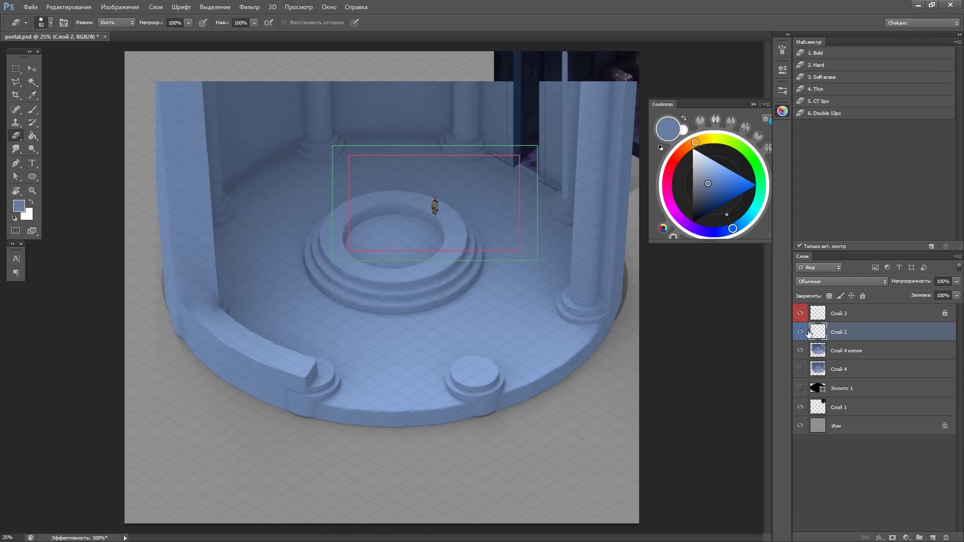
left_click(844, 350)
key("b")
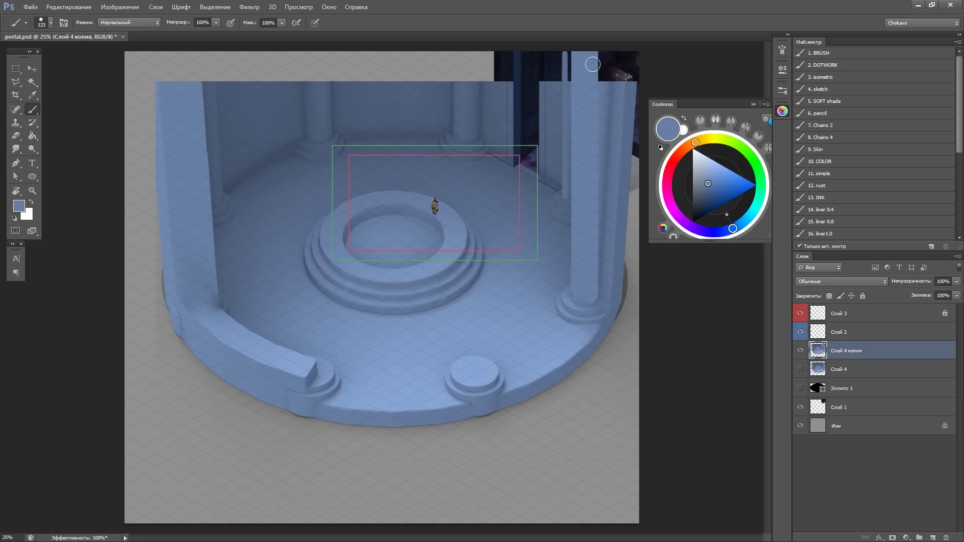
left_click(616, 268, "alt")
right_click(616, 269, "alt")
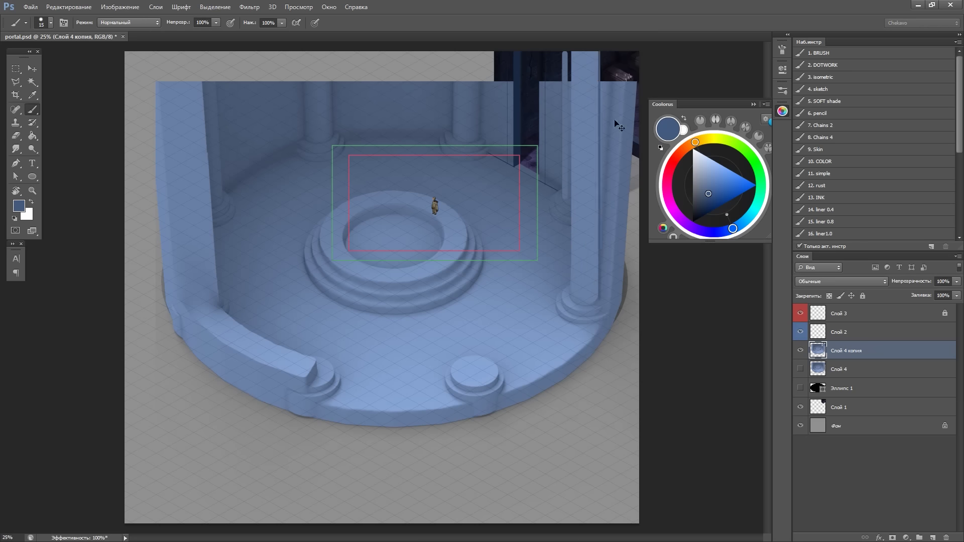
key("ctrl+comma")
key("ctrl+comma")
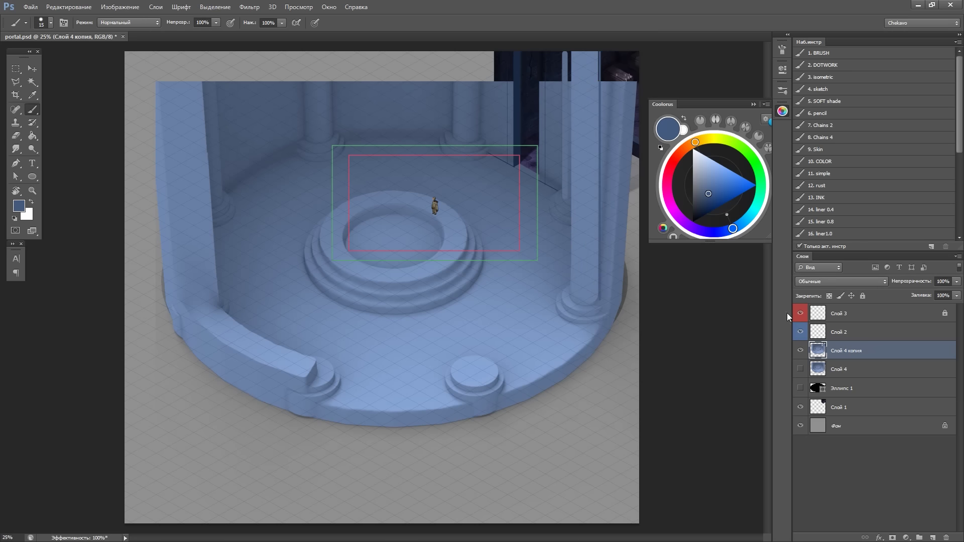
left_click(209, 220, "alt")
left_click_drag(208, 56, 209, 267)
key("e")
left_click_drag(163, 61, 164, 300)
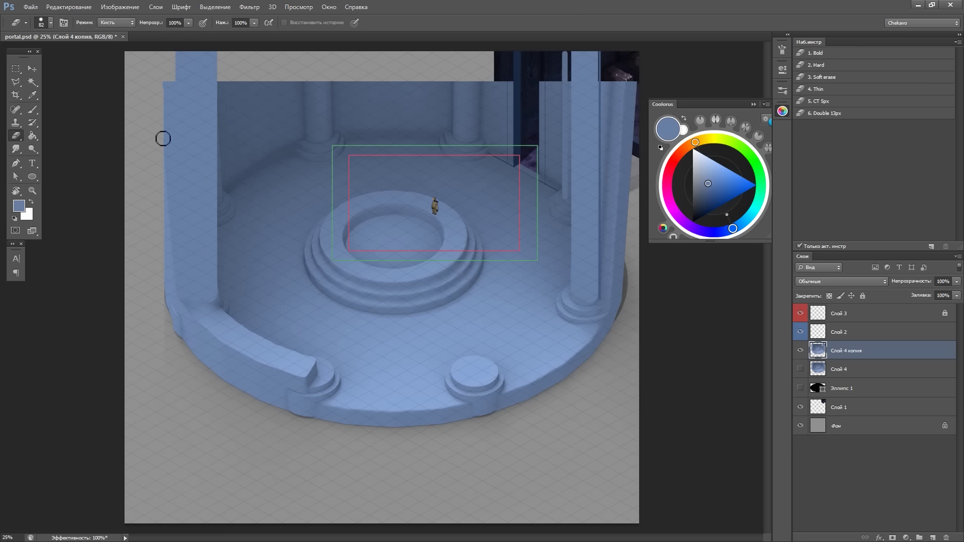
Lasso a curved rim section and place a mirrored copy on the lower right
key("l")
left_click(360, 344)
mouse_move(461, 367)
left_mouse_down()
mouse_move(622, 350)
mouse_move(608, 355)
left_mouse_up()
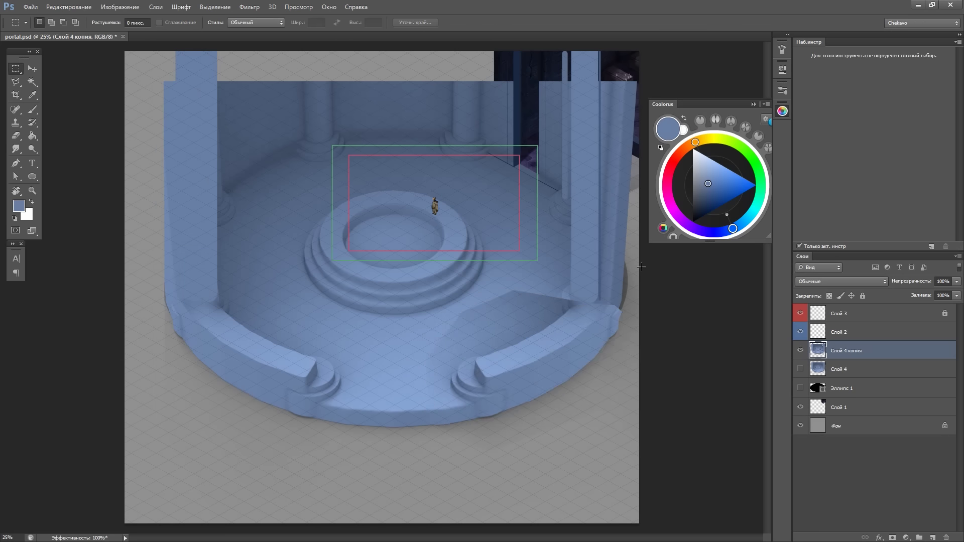
Return to the Brush, reset the canvas rotation upright, and shrink the brush to a fine size
key("b")
left_click_drag(483, 292, 371, 345)
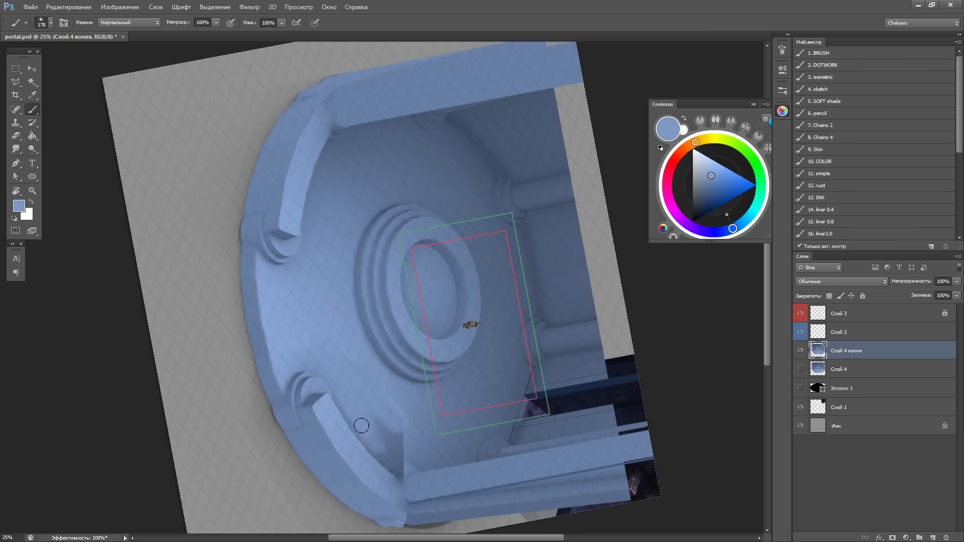
key("Escape")
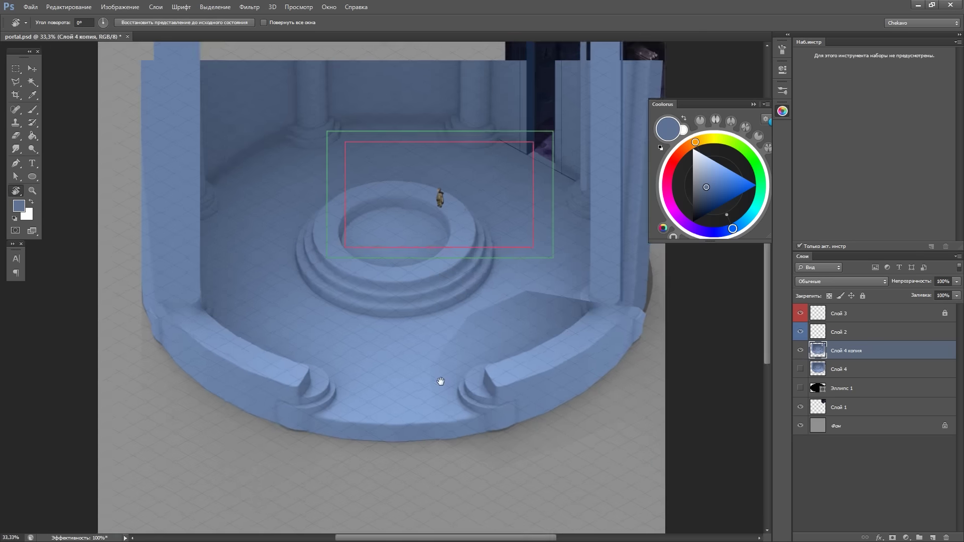
scroll(441, 383, "up", 4)
left_click_drag(516, 370, 431, 370)
scroll(564, 168, "up", 1)
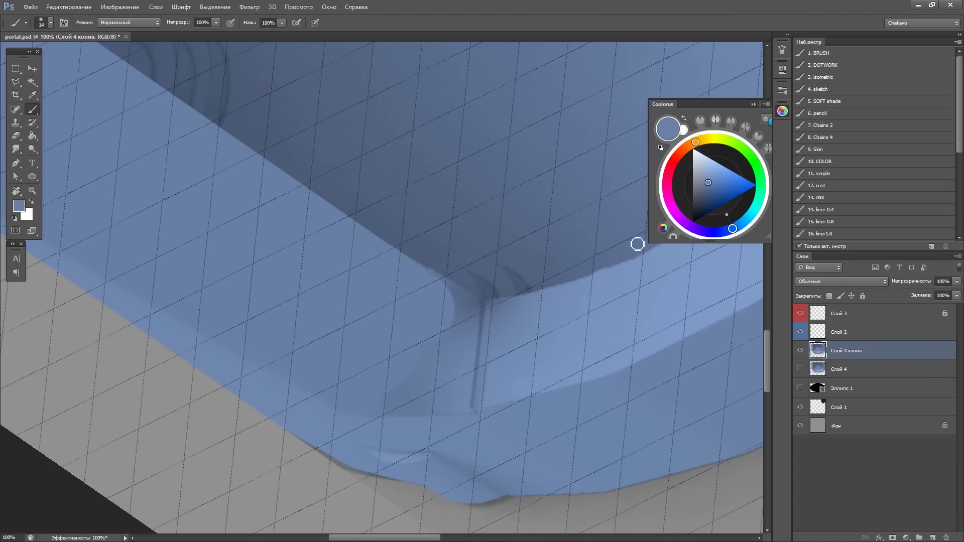
scroll(638, 244, "down", 3)
scroll(301, 377, "up", 2)
Sample dark blue from the pillar and draw a dark line along the pillar edge
left_click(442, 383, "alt")
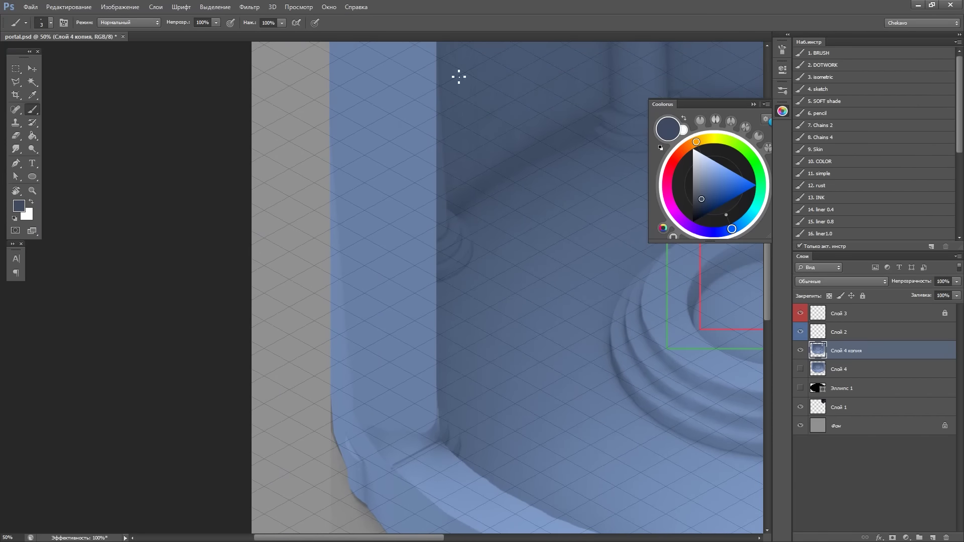
scroll(613, 348, "up", 2)
scroll(461, 369, "up", 1)
scroll(458, 387, "down", 3)
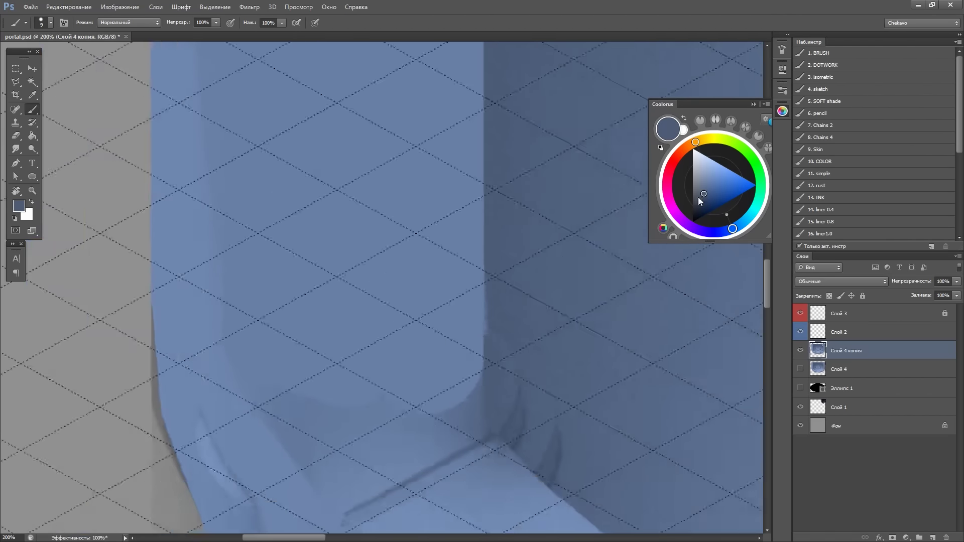
left_click_drag(426, 126, 426, 337)
scroll(523, 260, "up", 2)
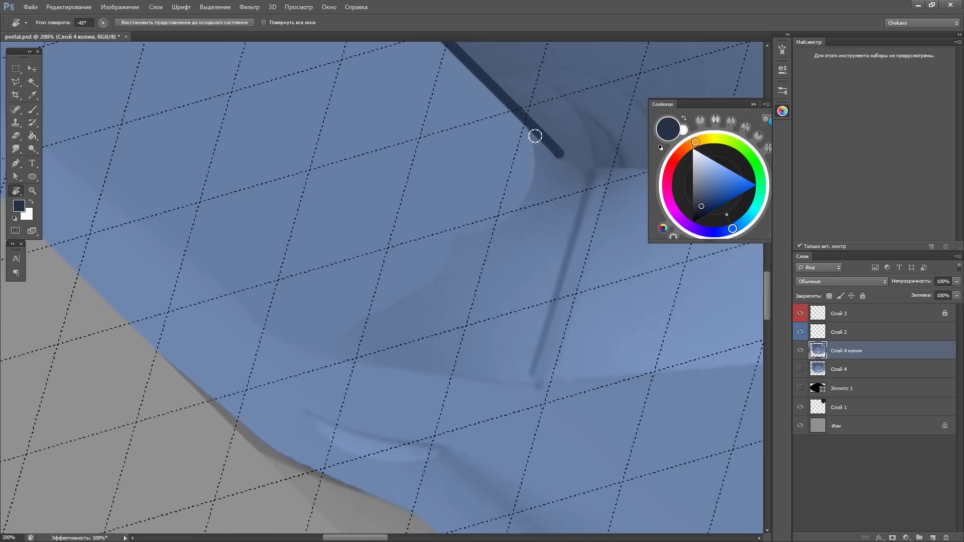
left_click_drag(504, 384, 564, 161)
key("ctrl+z")
key("ctrl+z")
Rotate the view to the pillar and draw a parallel dark navy line beside the first
left_click_drag(444, 361, 377, 279)
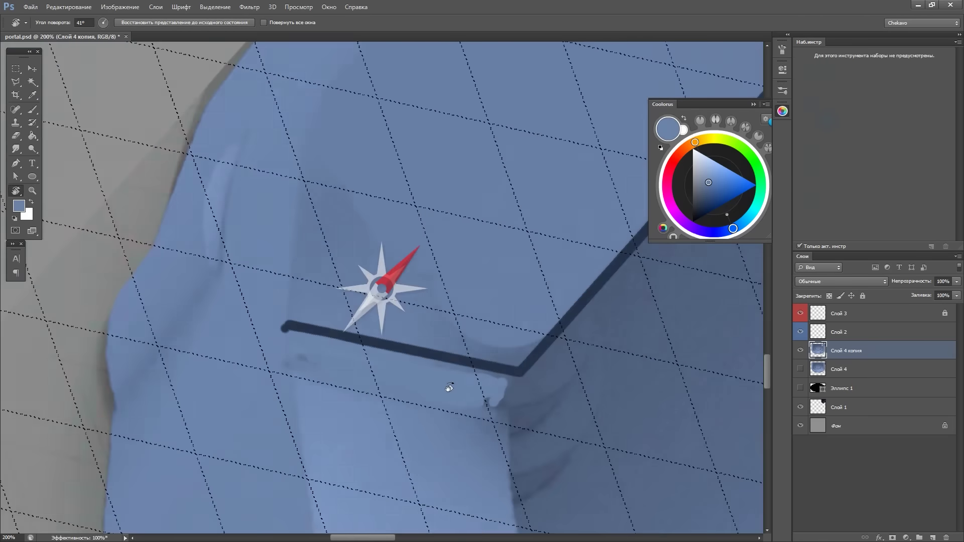
left_click(331, 243, "alt")
left_click_drag(332, 234, 535, 301)
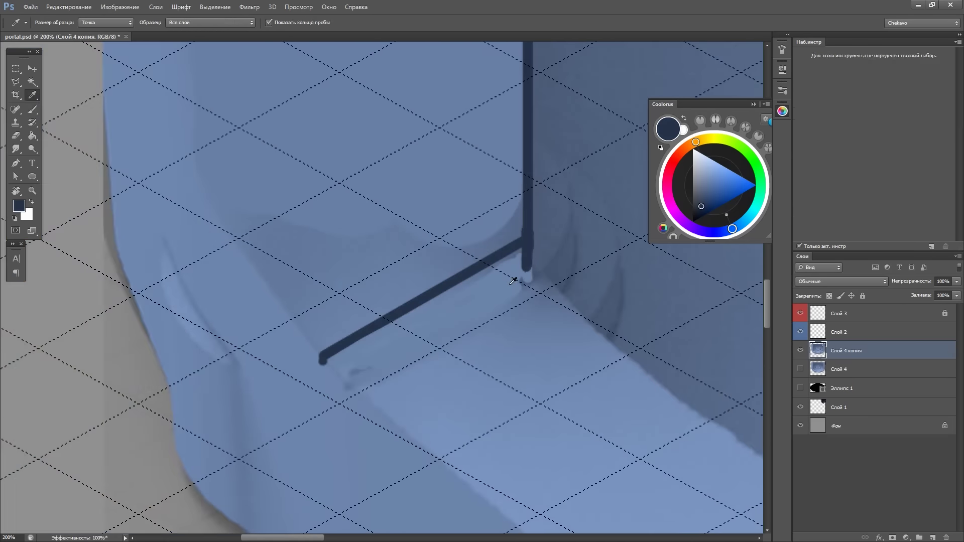
left_click(536, 301, "alt")
left_click_drag(537, 382, 424, 376)
left_click(424, 377, "alt")
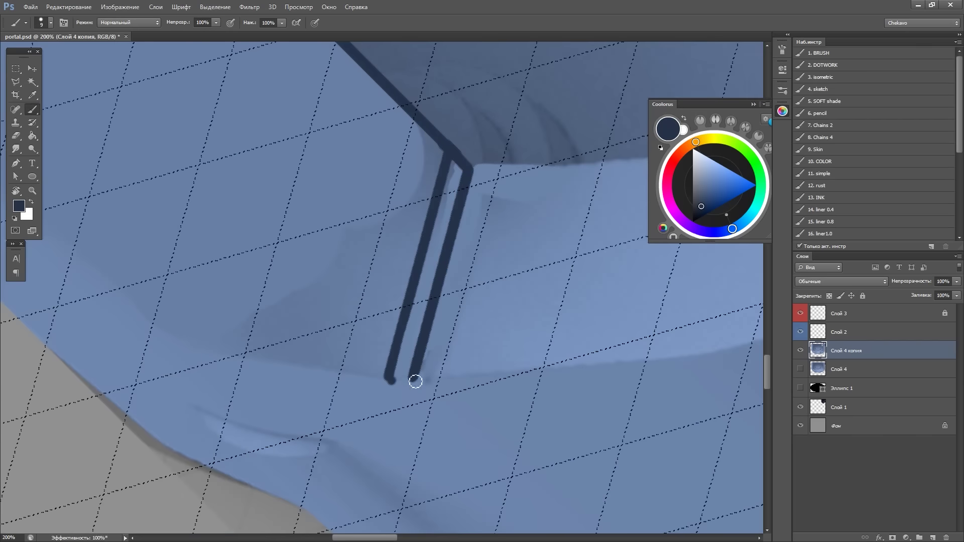
scroll(416, 382, "down", 3)
scroll(497, 362, "up", 2)
scroll(422, 472, "down", 2)
Zoom in on the left pillar and erase its base edge into a smooth curve
key("ctrl+0")
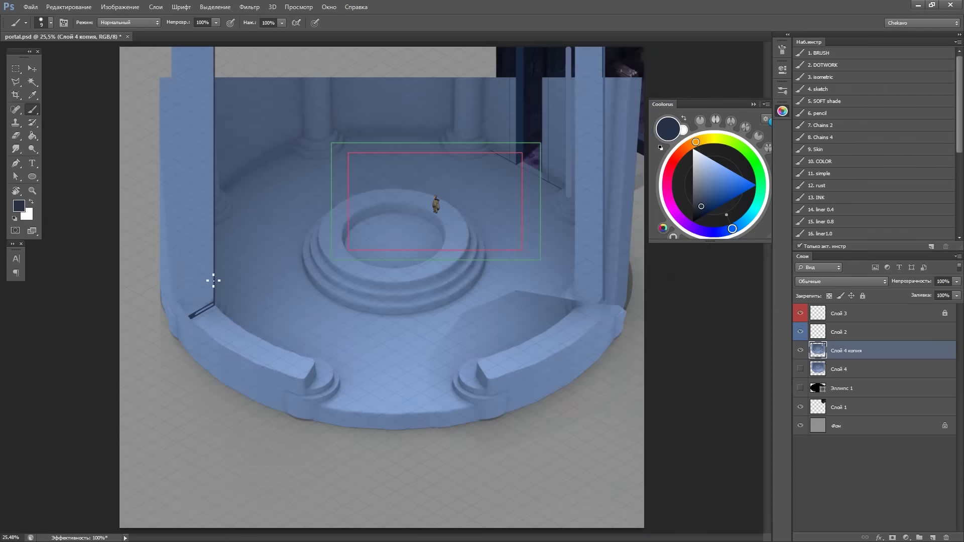
key("ctrl+plus")
key("ctrl+plus")
left_click(319, 278, "alt")
key("ctrl+minus")
key("ctrl+plus")
key("ctrl+plus")
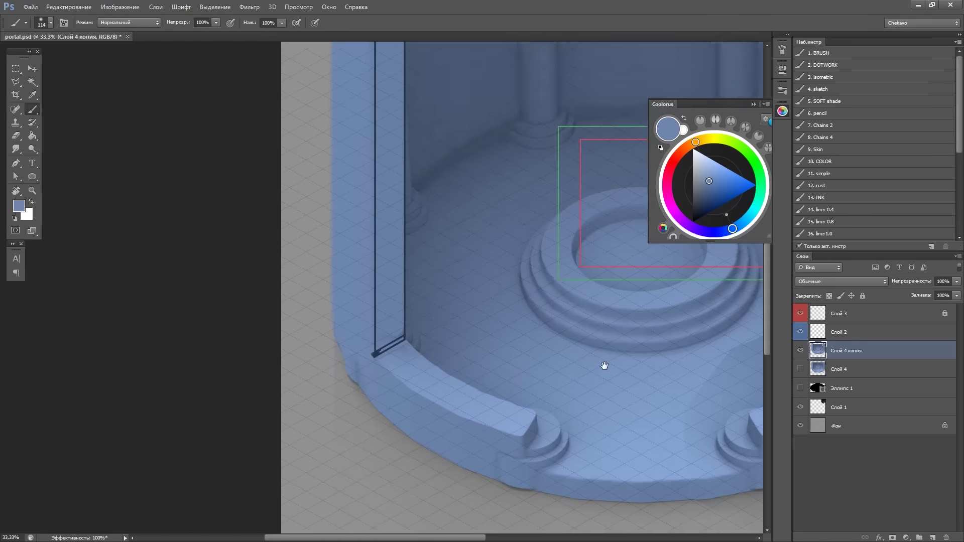
key("ctrl+plus")
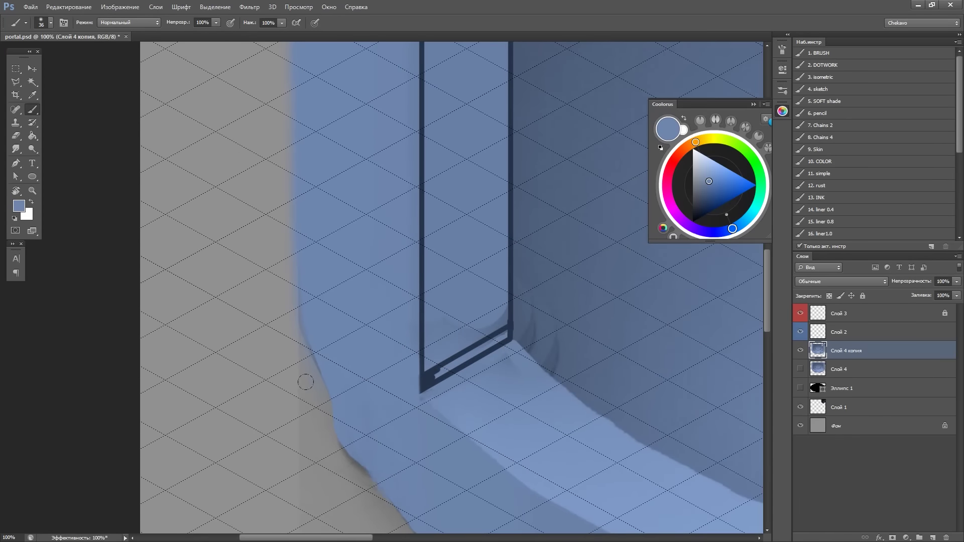
key("e")
left_click_drag(369, 505, 299, 352)
Paint a dark stroke inside the door frame and draw a polygon selection around the door panel
left_click_drag(370, 265, 302, 331)
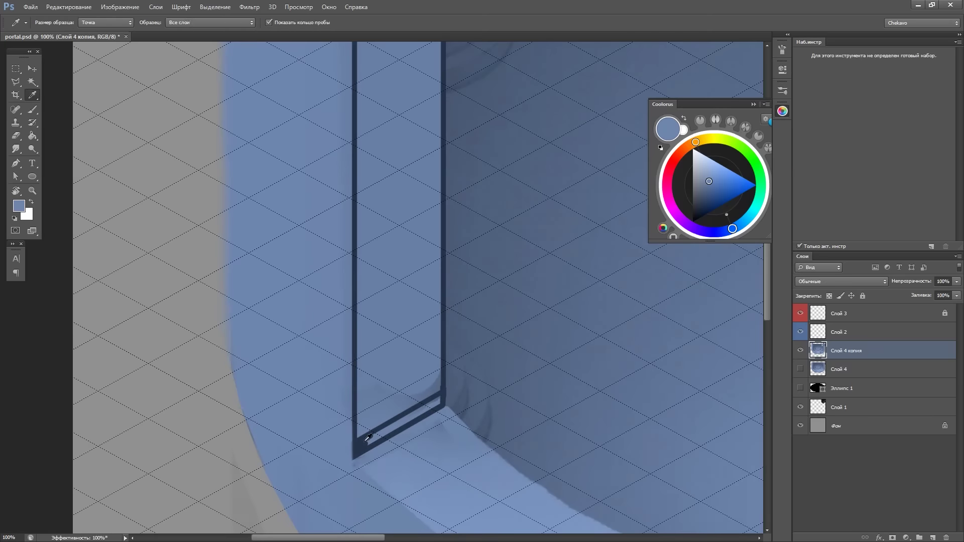
key("b")
left_click_drag(389, 352, 372, 431)
key("ctrl+minus")
key("ctrl+minus")
key("ctrl+minus")
key("m")
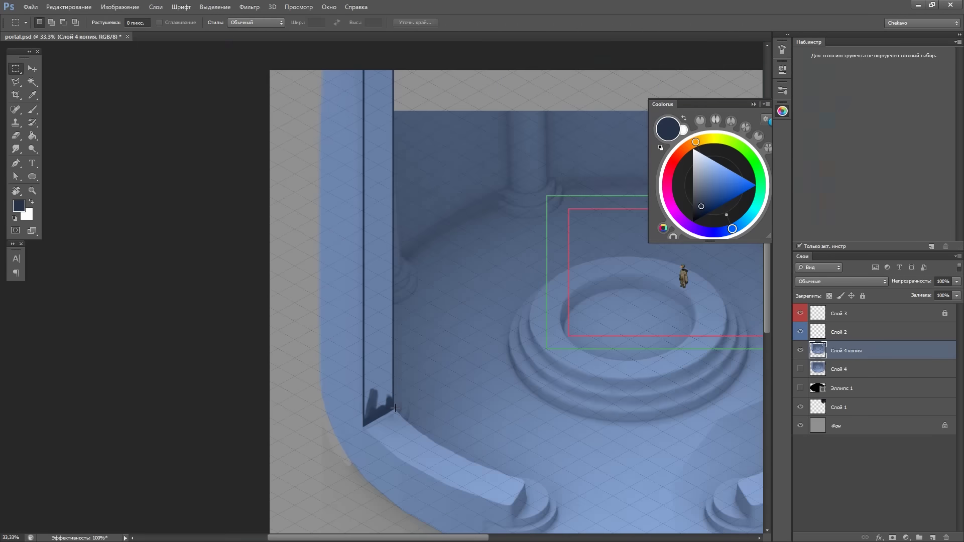
scroll(372, 422, "up", 3)
key("l")
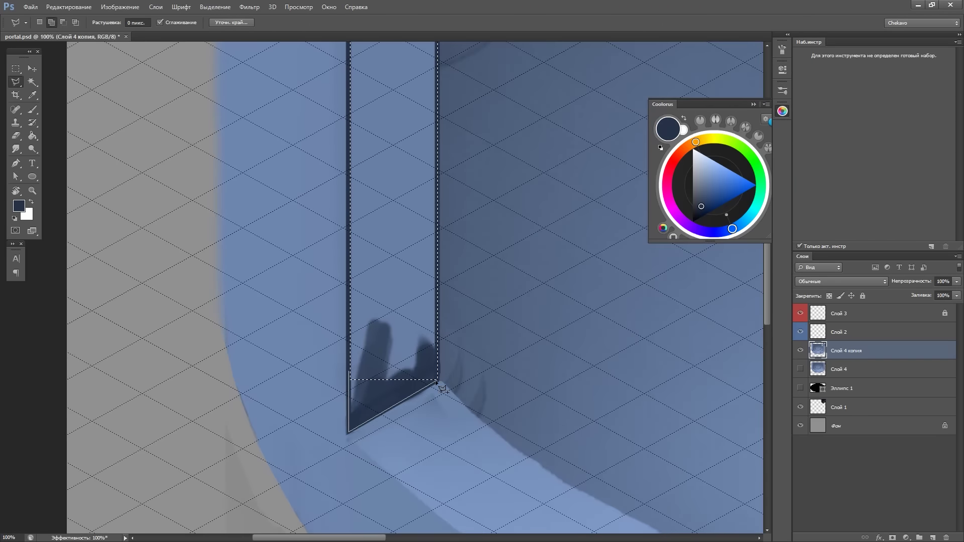
left_click(441, 386)
key("ctrl+minus")
key("ctrl+minus")
key("ctrl+minus")
key("ctrl+minus")
key("b")
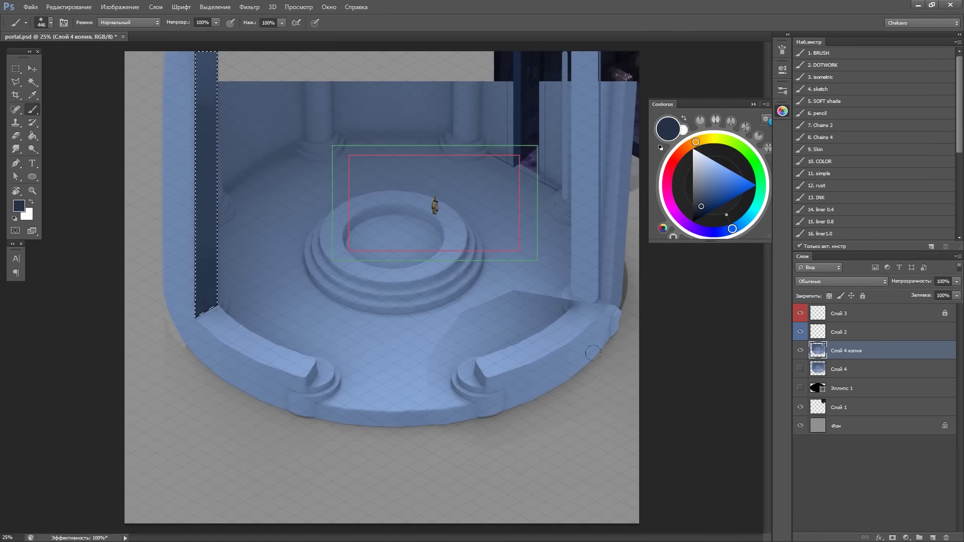
Paint a light stripe down the column and a thin dark navy line along its edge
key("ctrl+plus")
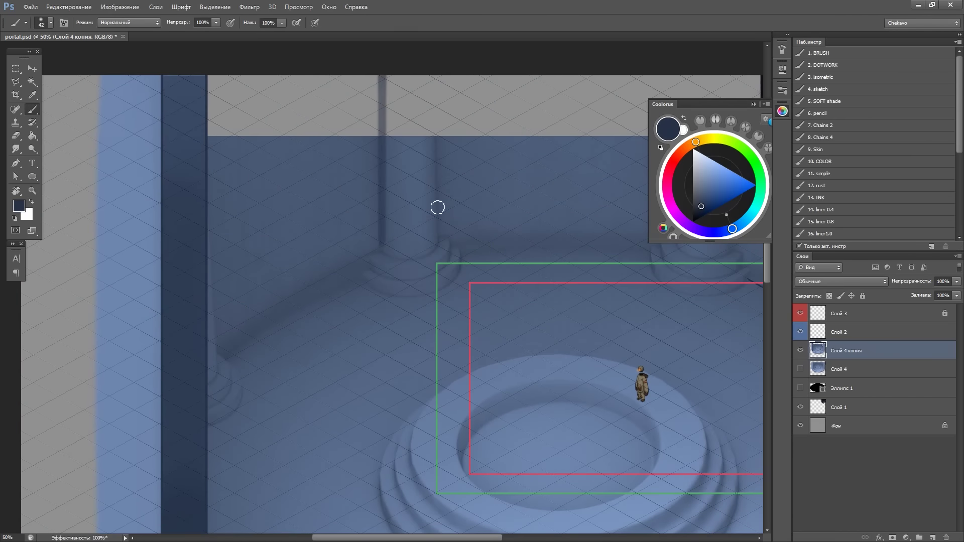
left_click_drag(410, 81, 409, 241)
scroll(441, 96, "up", 2)
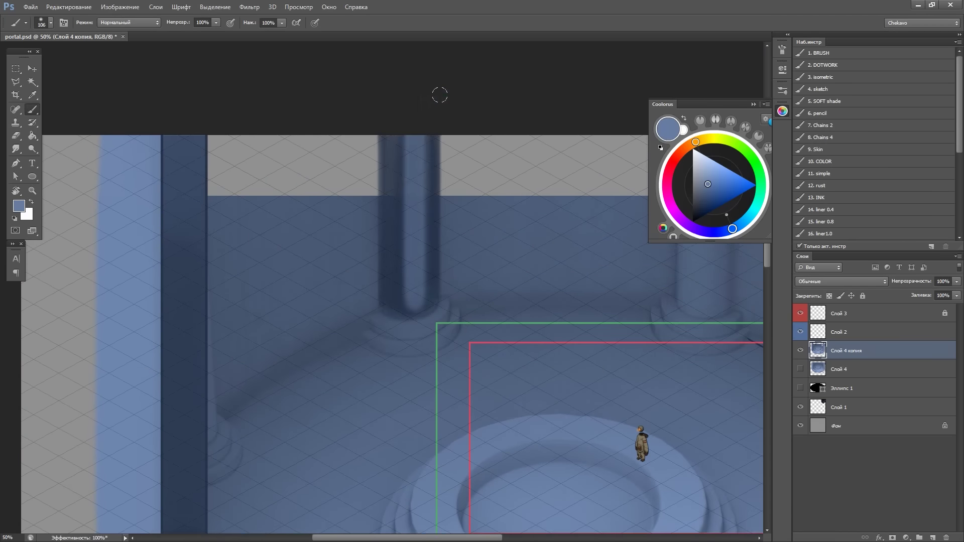
scroll(440, 96, "down", 2)
scroll(440, 95, "left", 4)
left_click_drag(346, 355, 347, 87)
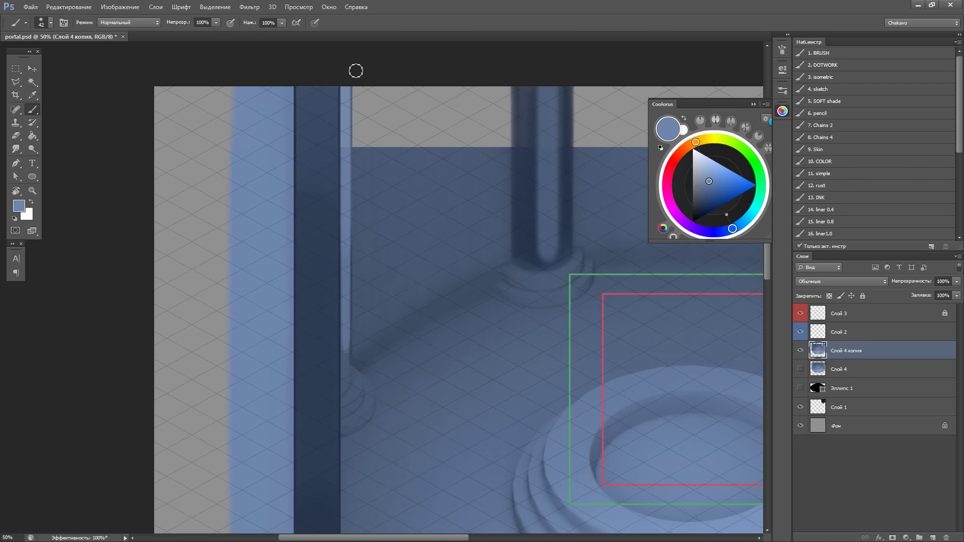
left_click(297, 146, "alt")
key("bracketleft")
key("bracketleft")
left_click_drag(352, 358, 352, 85)
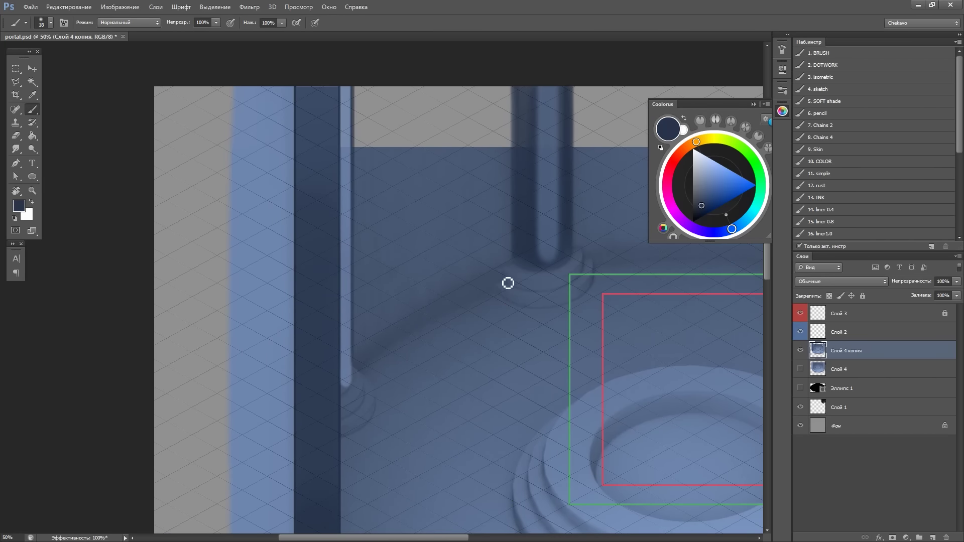
Lasso part of the rim and copy it to new layer Слой 5
scroll(343, 330, "down", 2)
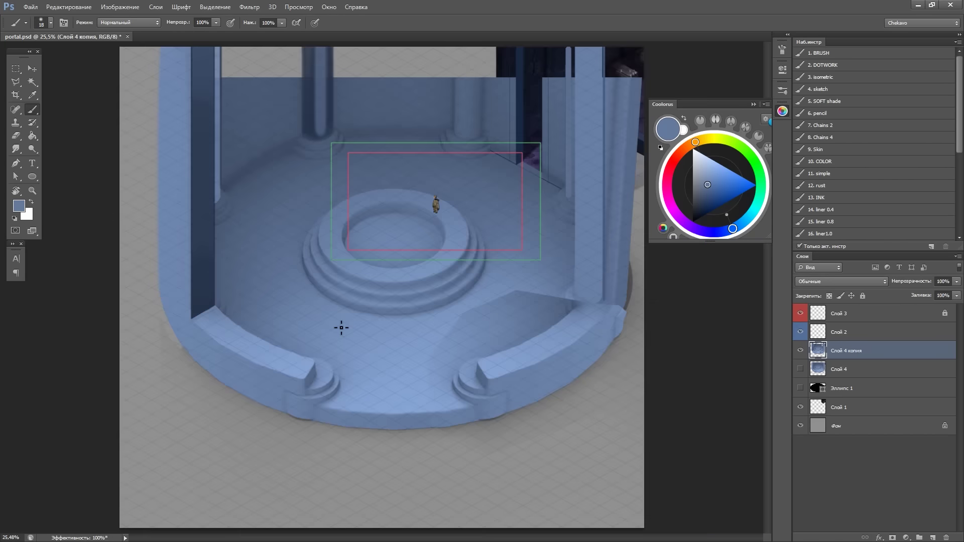
scroll(521, 295, "up", 2)
scroll(420, 392, "up", 4)
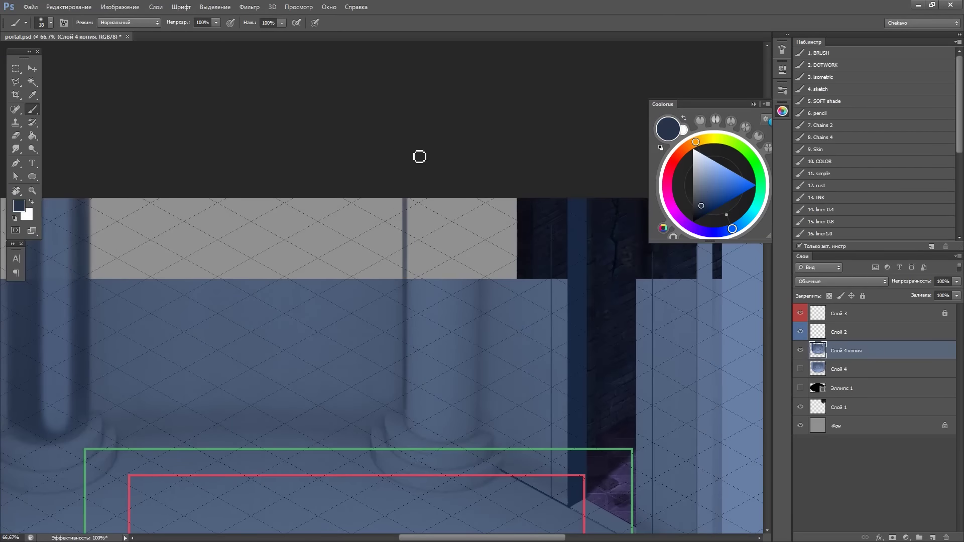
scroll(597, 298, "down", 3)
scroll(597, 297, "right", 3)
scroll(597, 298, "down", 1)
scroll(462, 318, "down", 4)
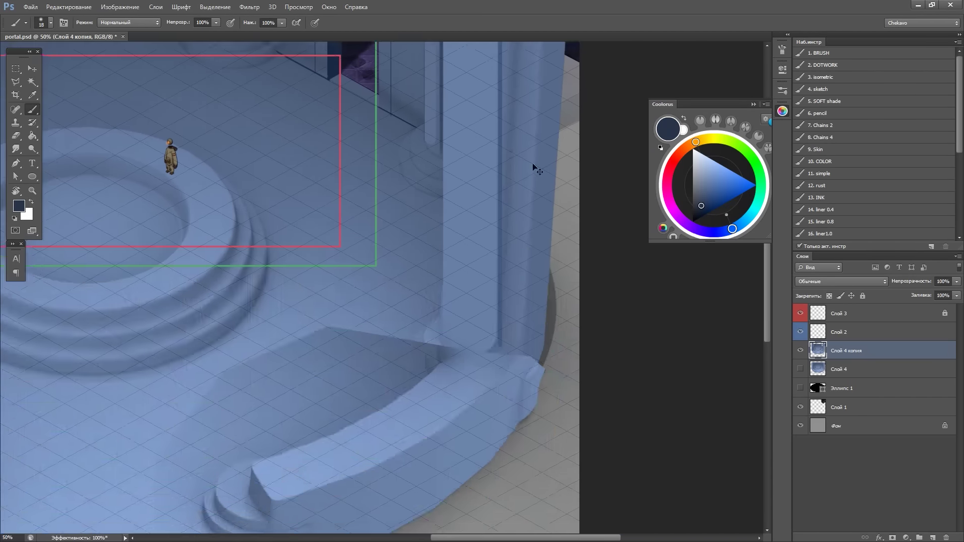
scroll(611, 320, "down", 2)
key("l")
scroll(336, 172, "down", 1)
key("ctrl+j")
Nudge the copied rim piece on Слой 5 to the right into place
left_click_drag(321, 281, 553, 326)
scroll(432, 347, "up", 3)
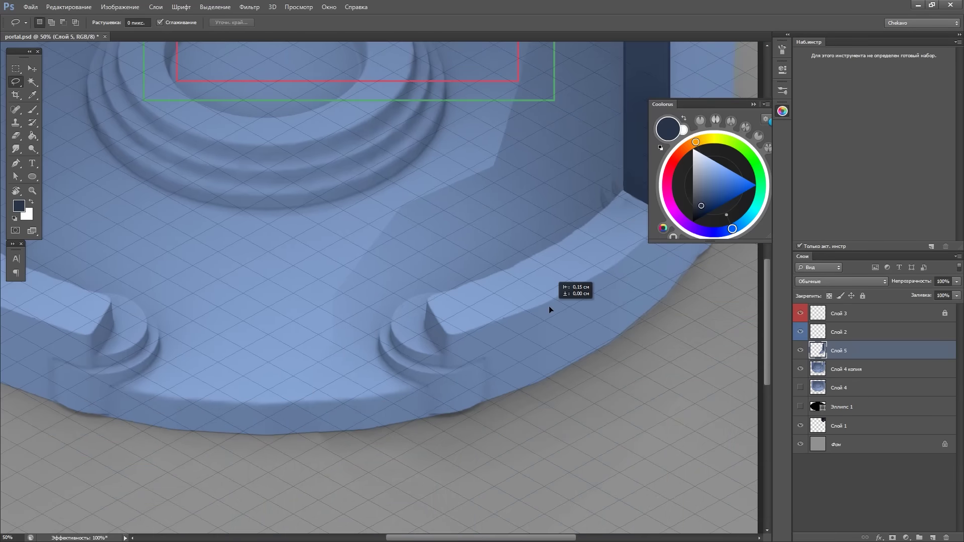
scroll(547, 304, "up", 5)
mouse_move(550, 310)
left_mouse_down()
mouse_move(545, 285)
mouse_move(580, 312)
left_mouse_up()
scroll(552, 282, "down", 2)
Preview Слой 5 at 74% opacity, then restore it to full opacity
key("7")
key("4")
scroll(583, 301, "up", 3)
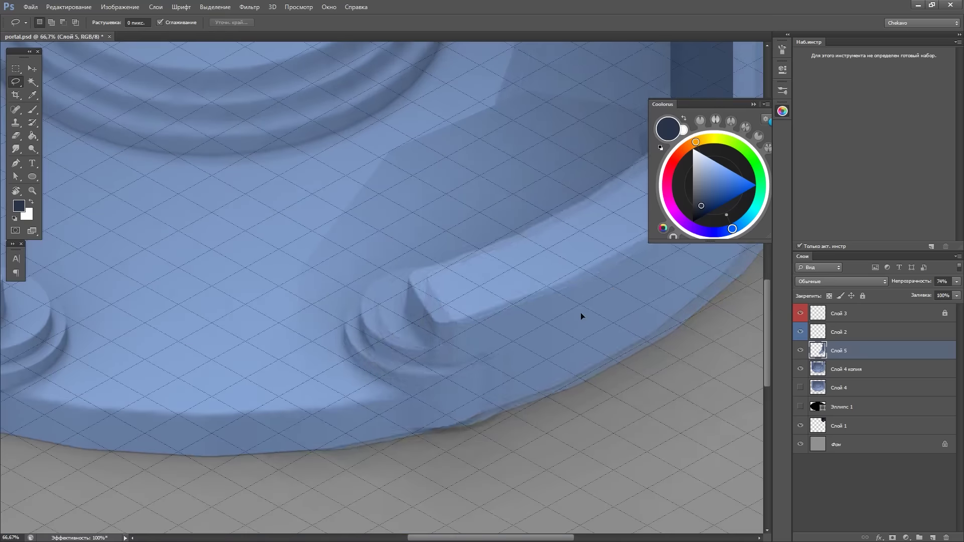
scroll(580, 316, "down", 3)
key("0")
key("e")
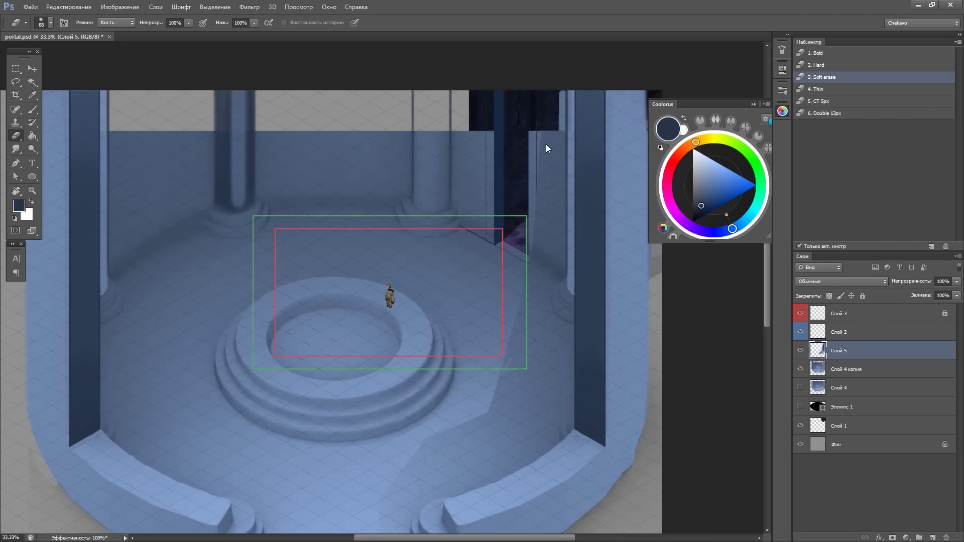
Pick the Finger 59px smudge preset and repaint a lighter stripe on the left column
scroll(506, 301, "down", 1)
key("alt+bracketleft")
key("r")
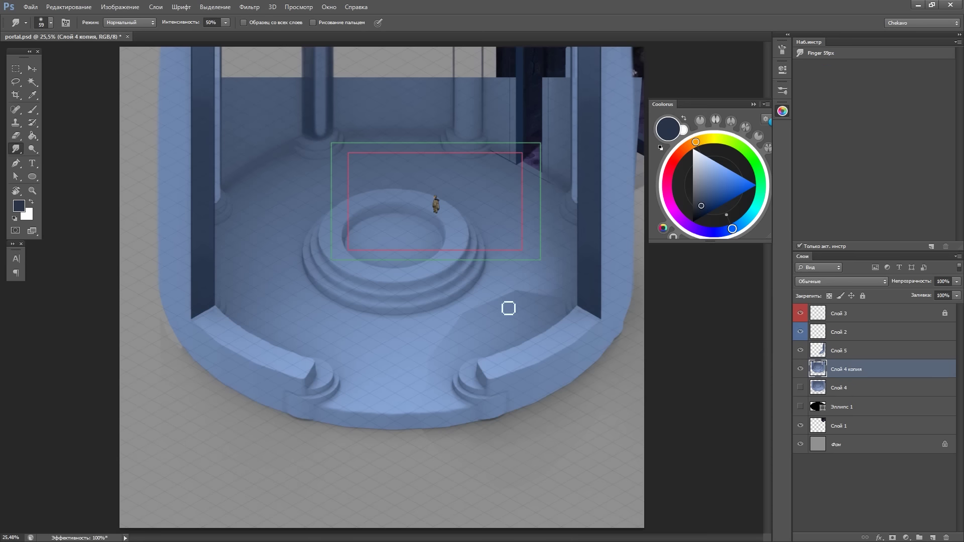
left_click(840, 53)
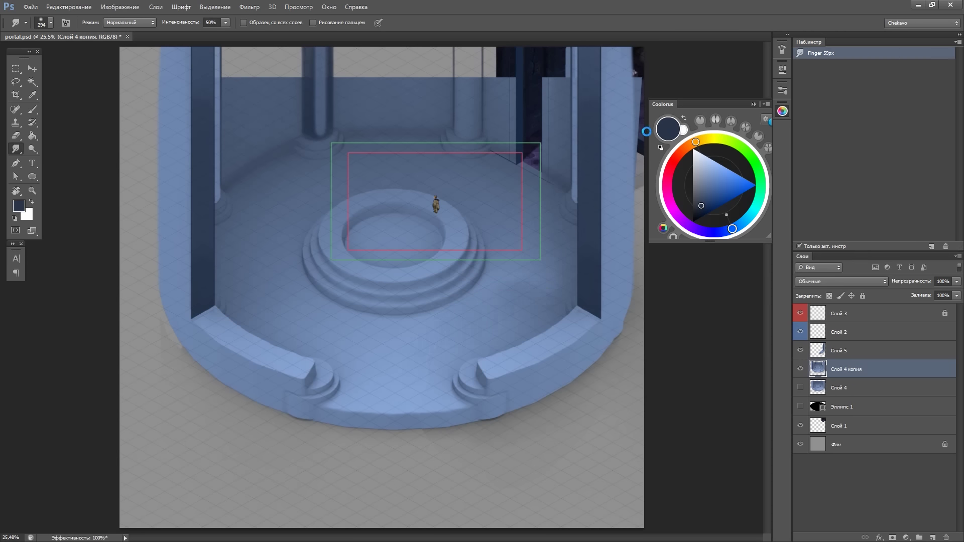
scroll(500, 217, "up", 1)
key("b")
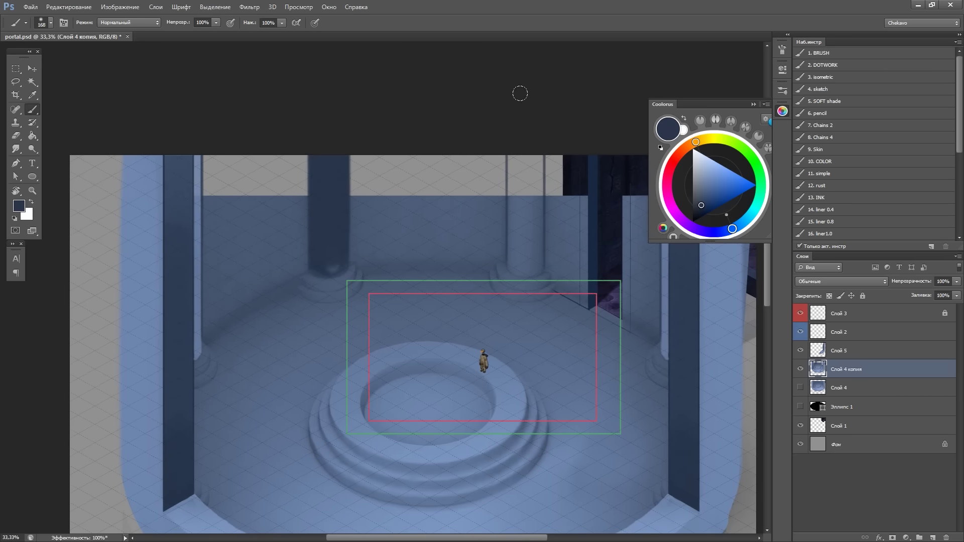
key("ctrl+z")
left_click_drag(334, 161, 341, 250)
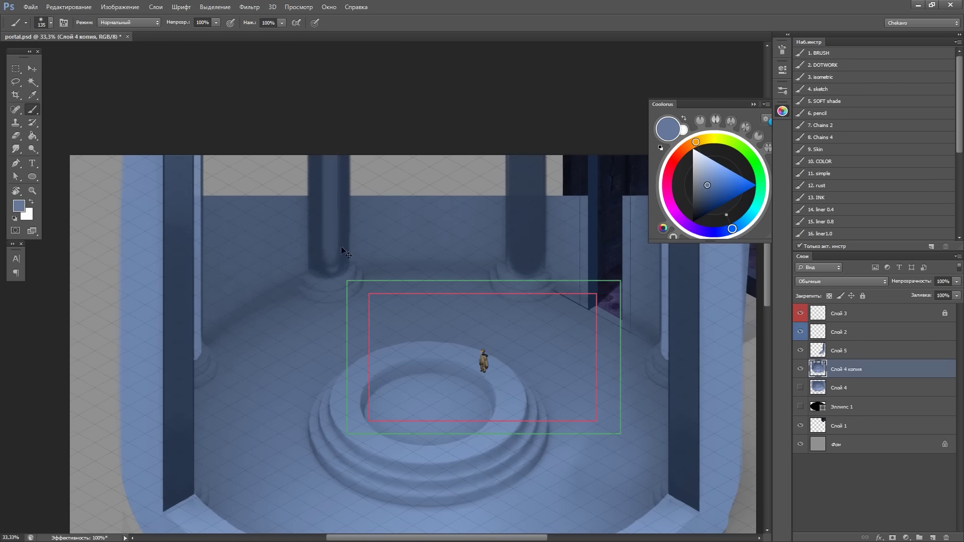
Smudge the column strokes together and sample a light blue from the canvas
scroll(469, 233, "down", 3)
scroll(468, 233, "right", 5)
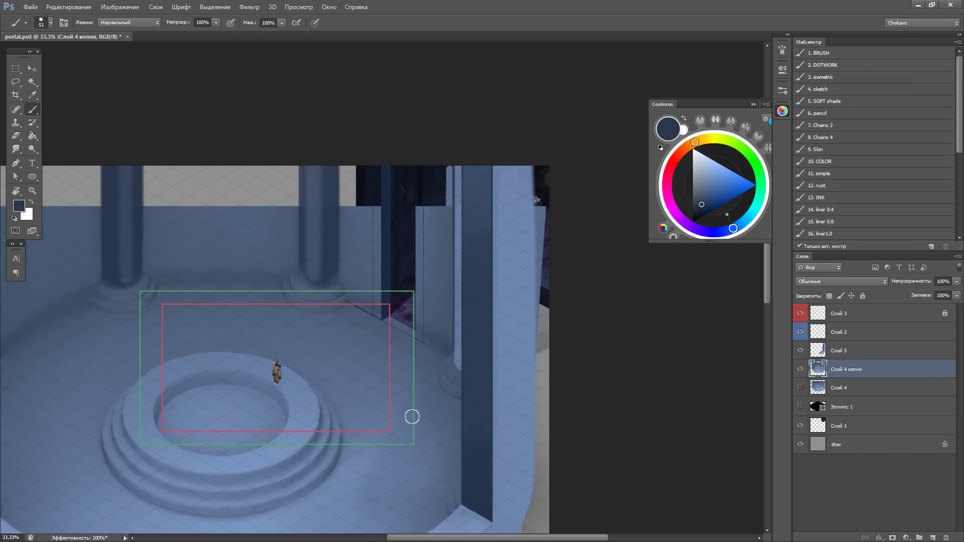
scroll(460, 316, "down", 3)
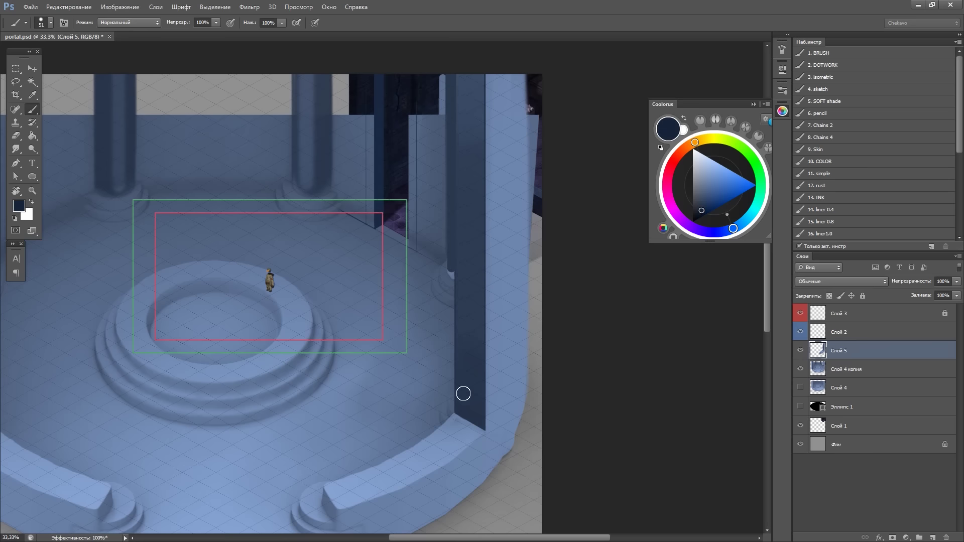
scroll(463, 394, "up", 1)
key("r")
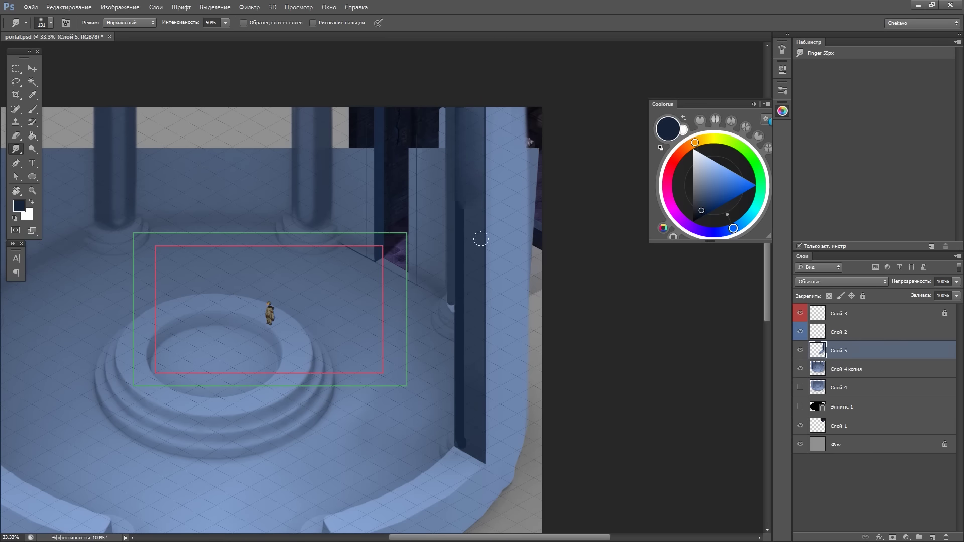
key("b")
left_click(482, 166, "alt")
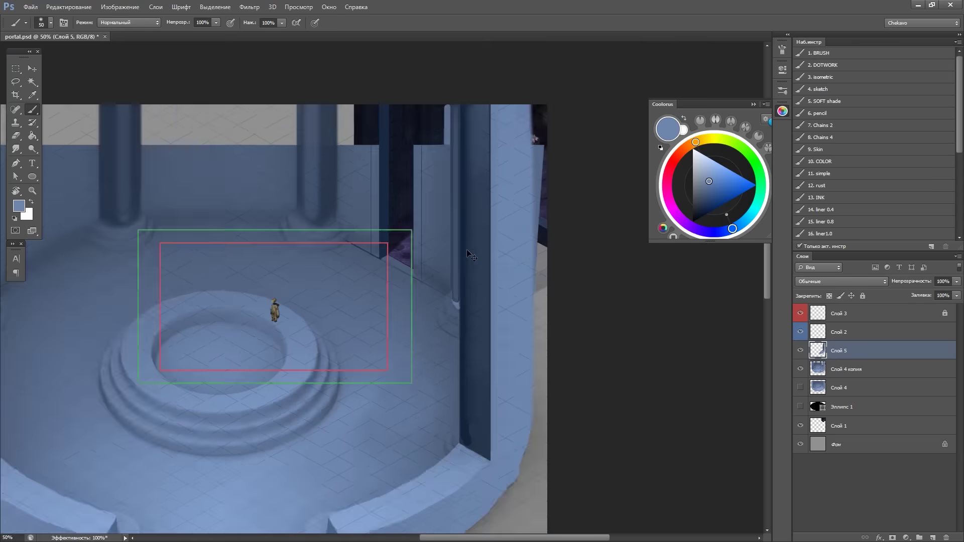
Make a rectangular selection of a narrow strip near the doorway
scroll(466, 249, "down", 1)
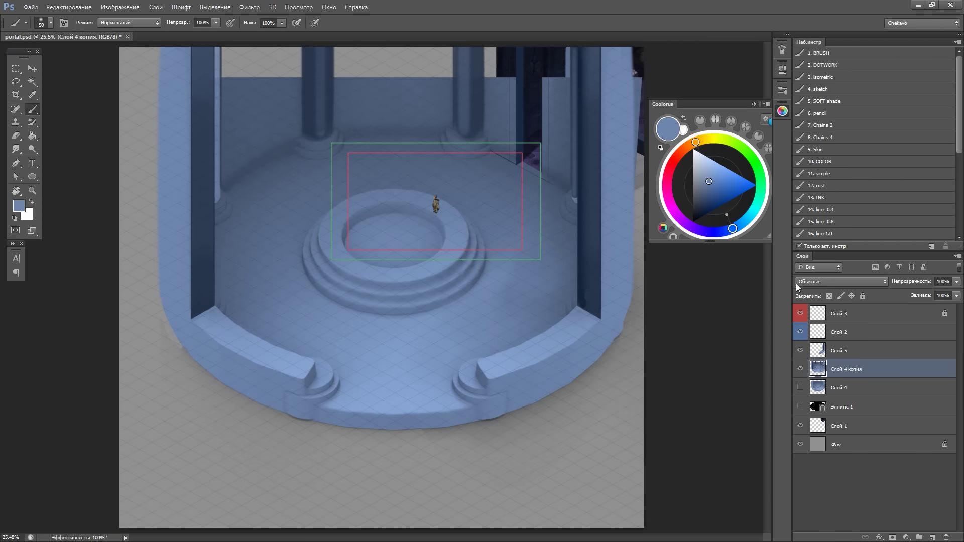
scroll(463, 399, "up", 2)
key("m")
left_click_drag(444, 133, 632, 212)
scroll(632, 212, "right", 5)
Select the area beside the doorway column and sample a darker blue
left_click_drag(438, 235, 468, 334)
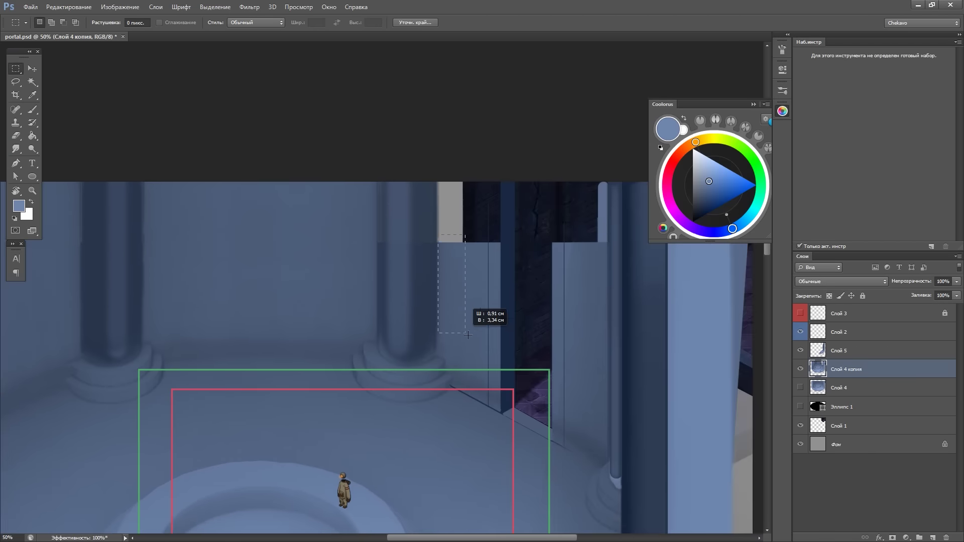
scroll(487, 261, "right", 5)
left_click_drag(403, 169, 454, 317)
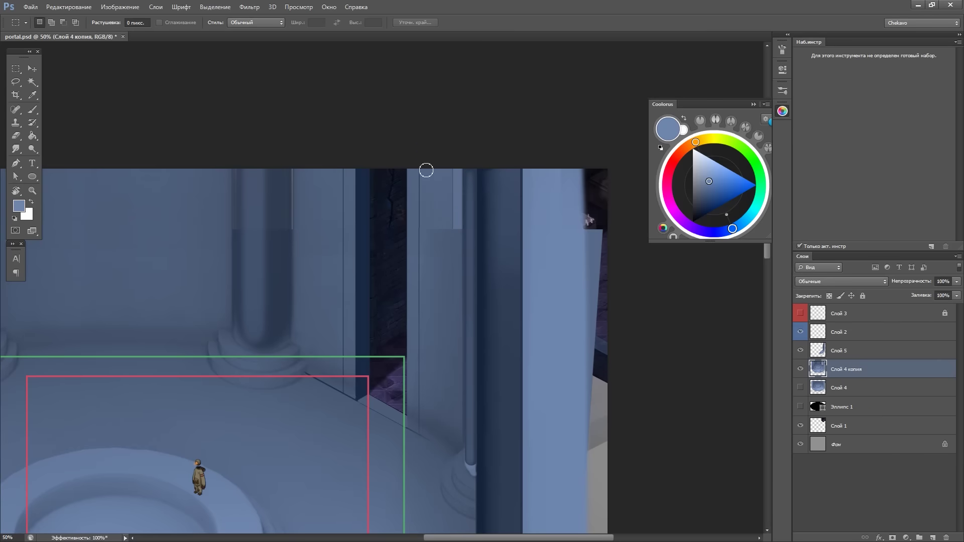
key("b")
left_click(459, 197, "alt")
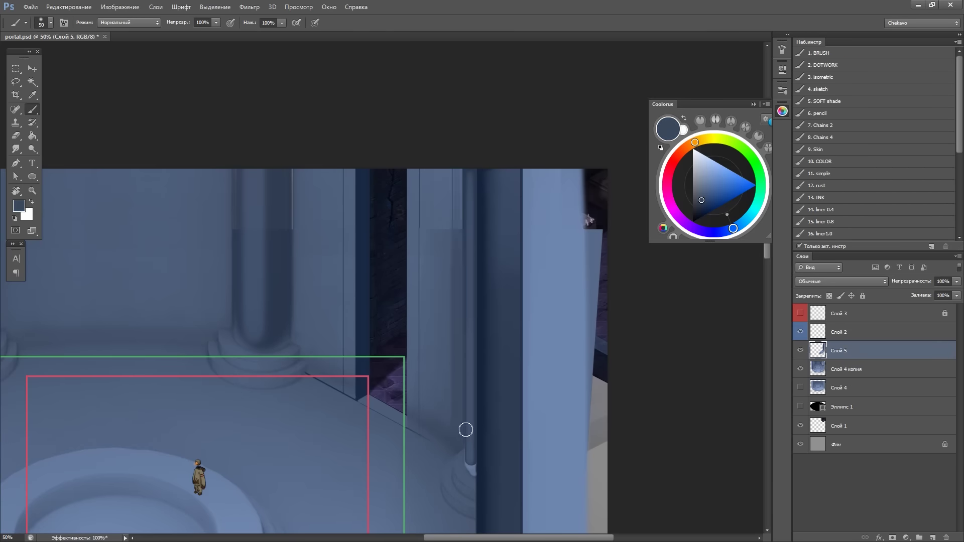
key("ctrl+minus")
key("ctrl+minus")
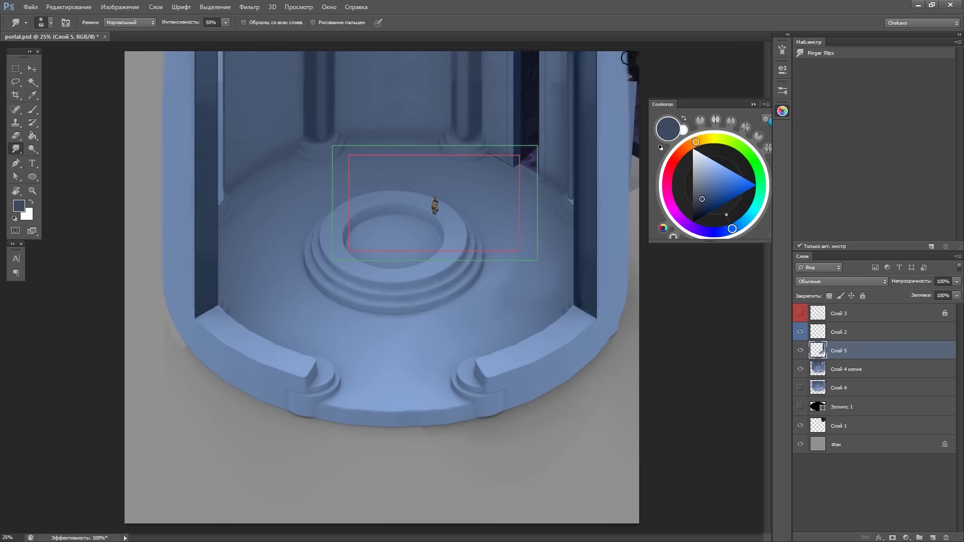
key("ctrl+z")
key("ctrl+z")
key("ctrl+z")
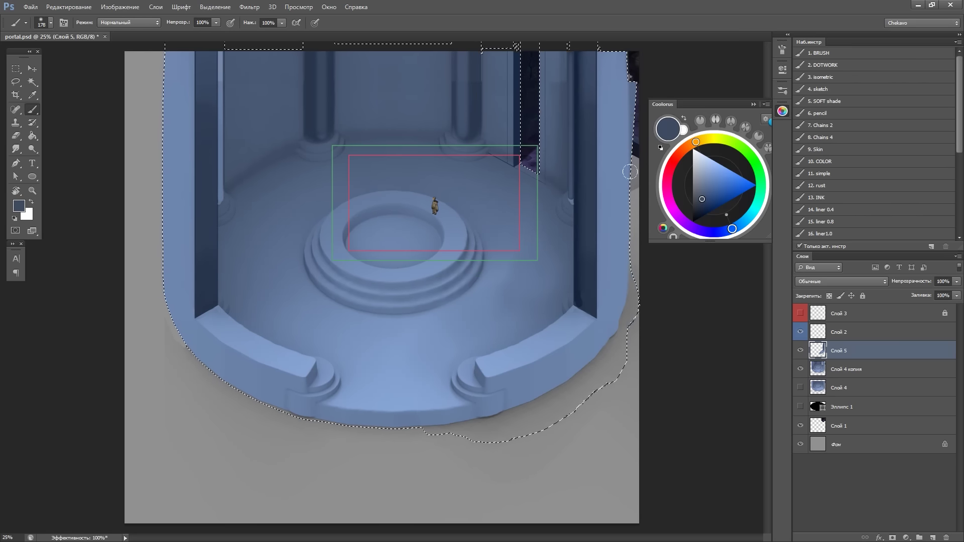
Zoom in to 100% on the doorway base
key("m")
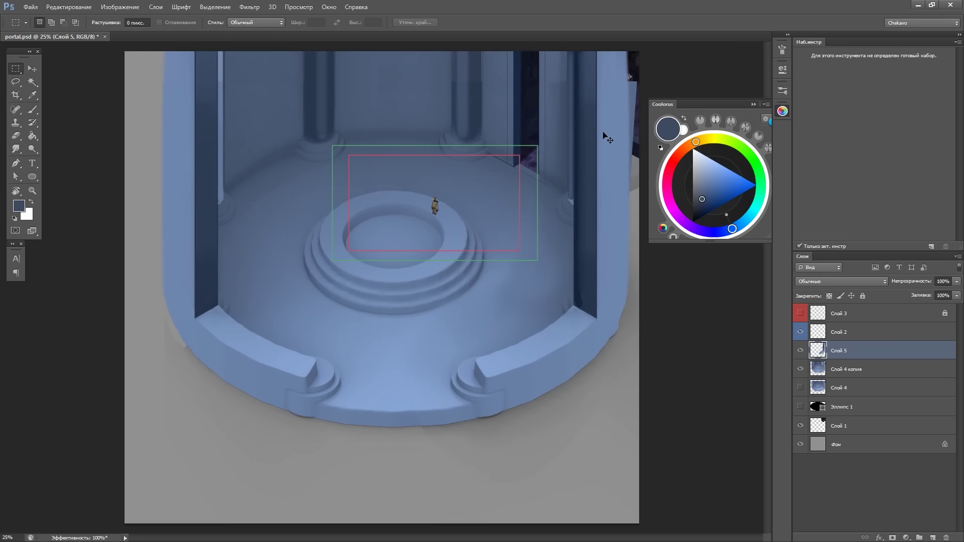
key("ctrl+plus")
key("b")
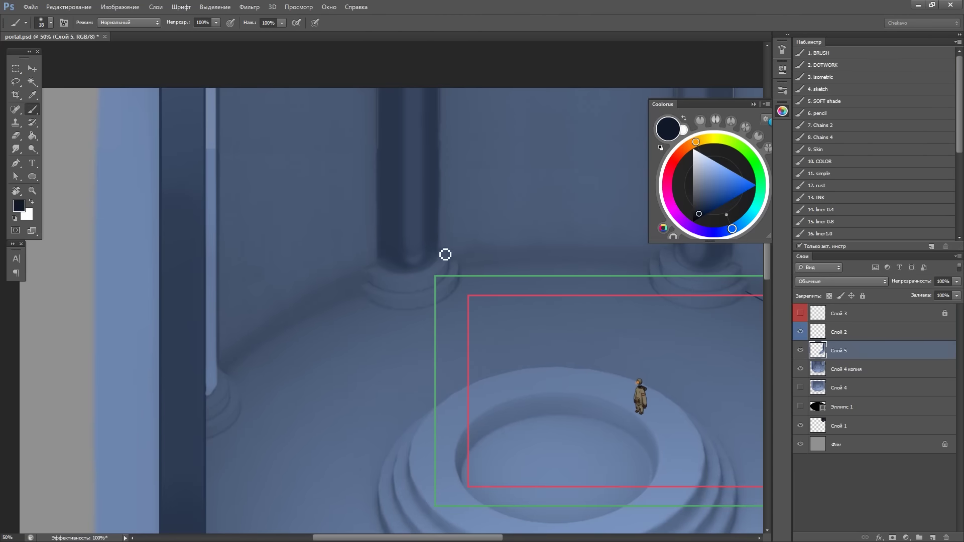
scroll(349, 394, "left", 3)
scroll(433, 289, "right", 8)
scroll(483, 243, "right", 1)
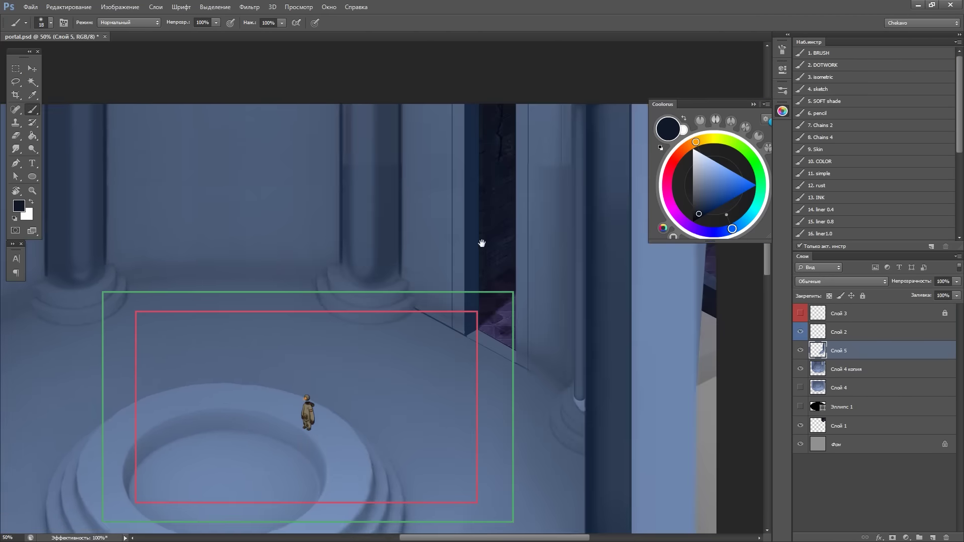
scroll(435, 401, "right", 3)
key("ctrl+plus")
Rotate the view along the wall and paint a dark shadow line beneath it
key("r")
left_click_drag(566, 180, 254, 323)
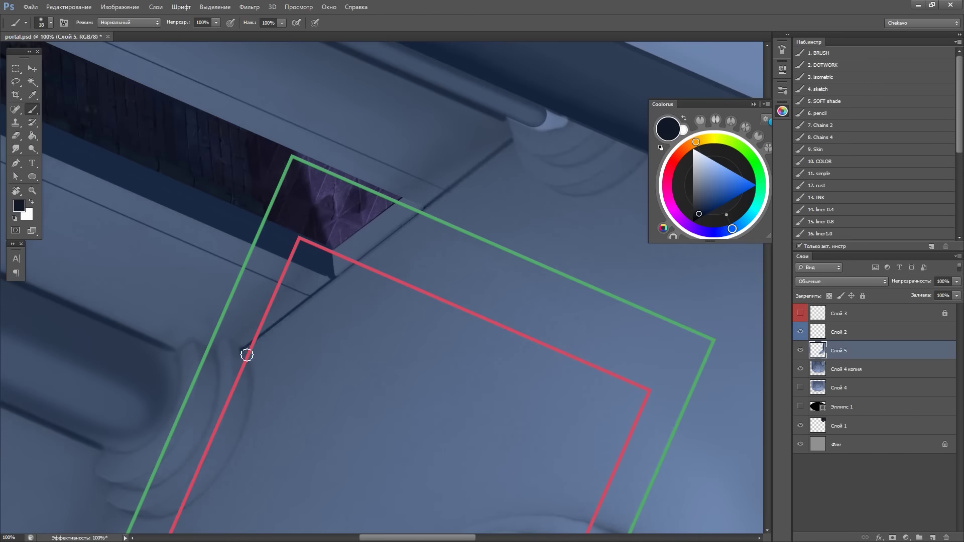
key("r")
left_click_drag(695, 310, 639, 466)
key("b")
left_click_drag(564, 189, 570, 226)
key("r")
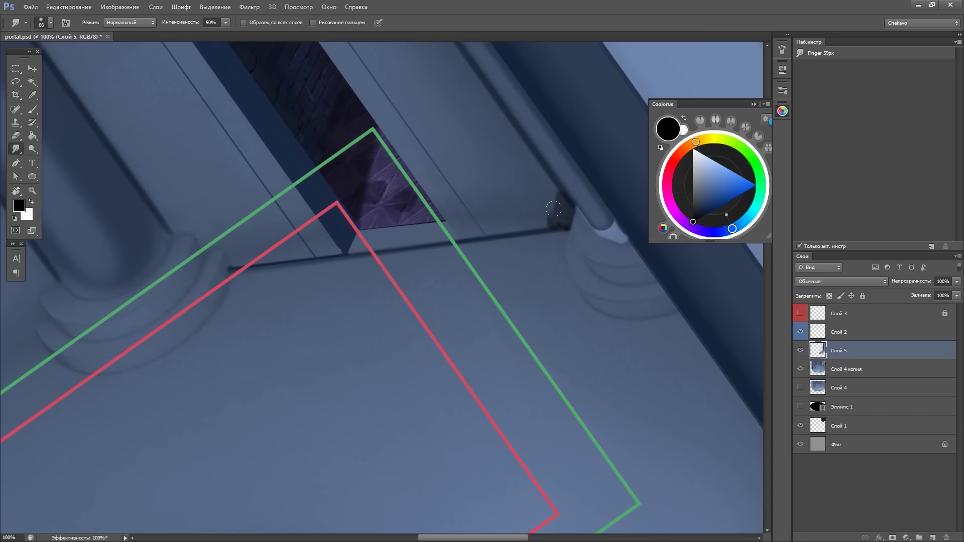
Zoom in on the platform and start a lasso outline along the right rim
key("ctrl+0")
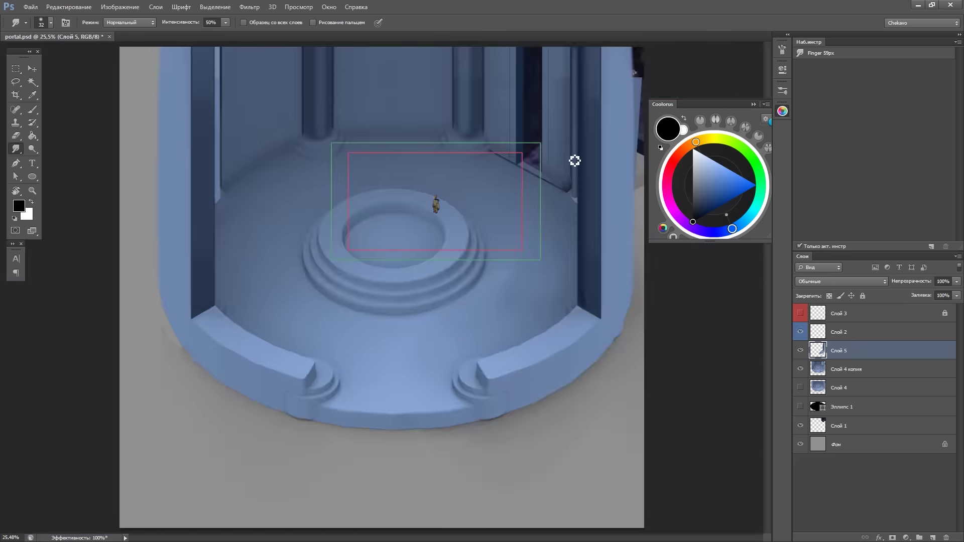
key("ctrl+plus")
key("b")
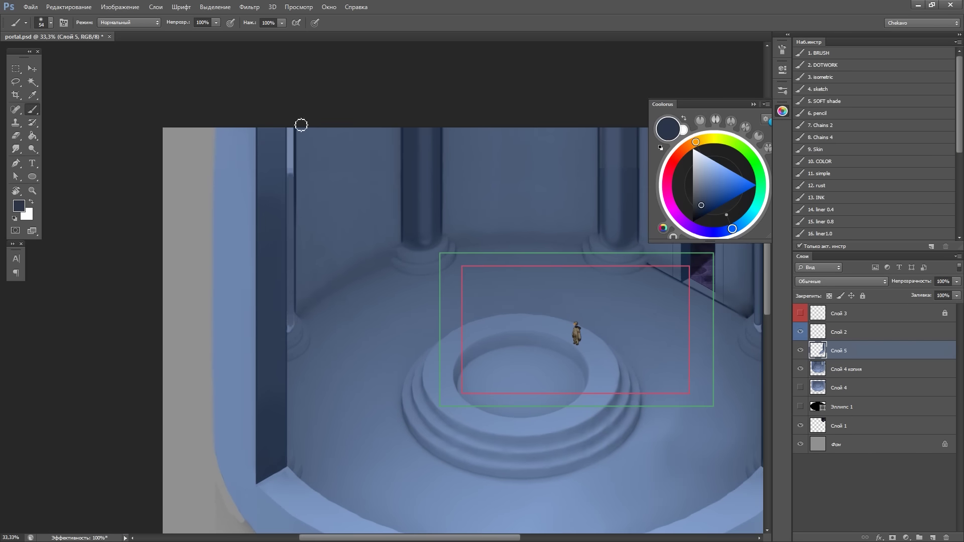
key("ctrl+plus")
left_click_drag(511, 277, 552, 126)
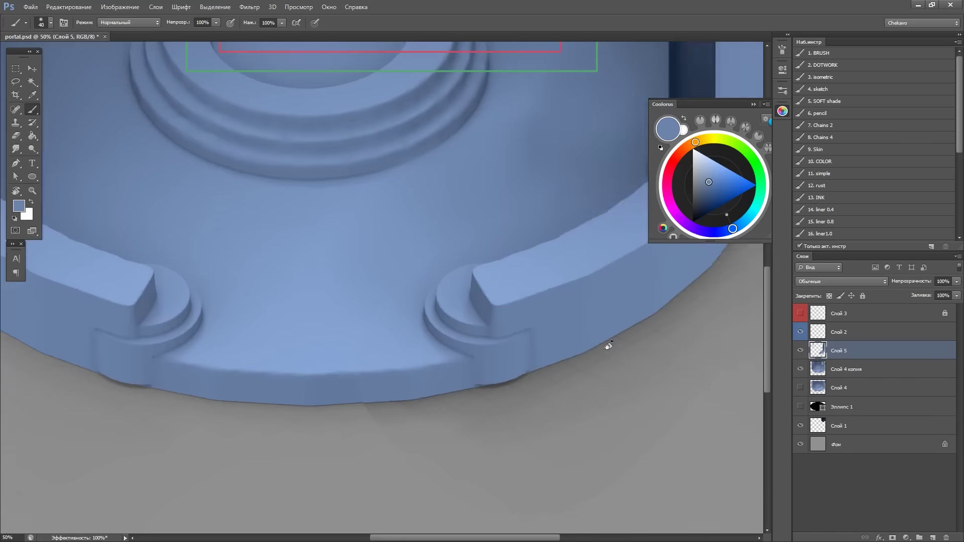
left_click_drag(383, 291, 549, 334)
Repaint the selected rim strip a lighter blue
key("l")
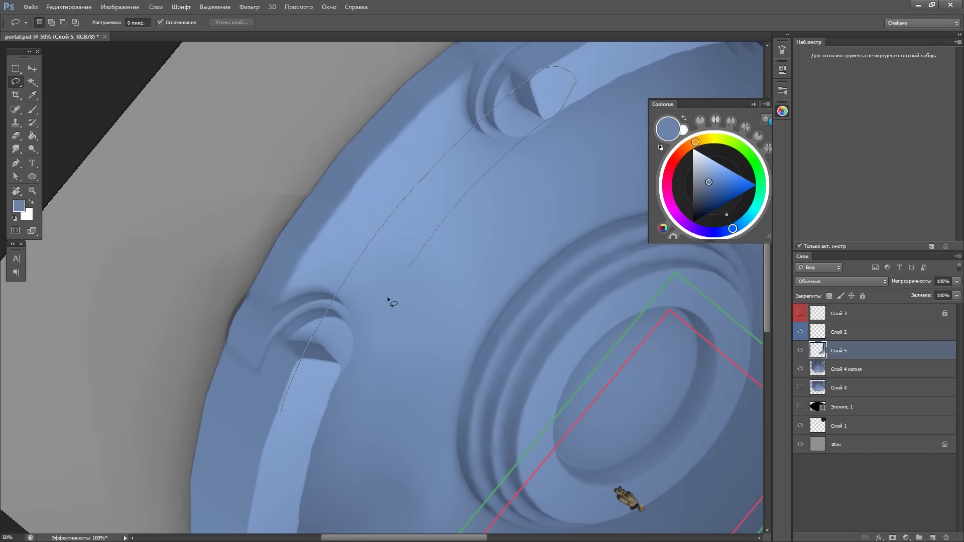
key("b")
left_click_drag(345, 334, 520, 55)
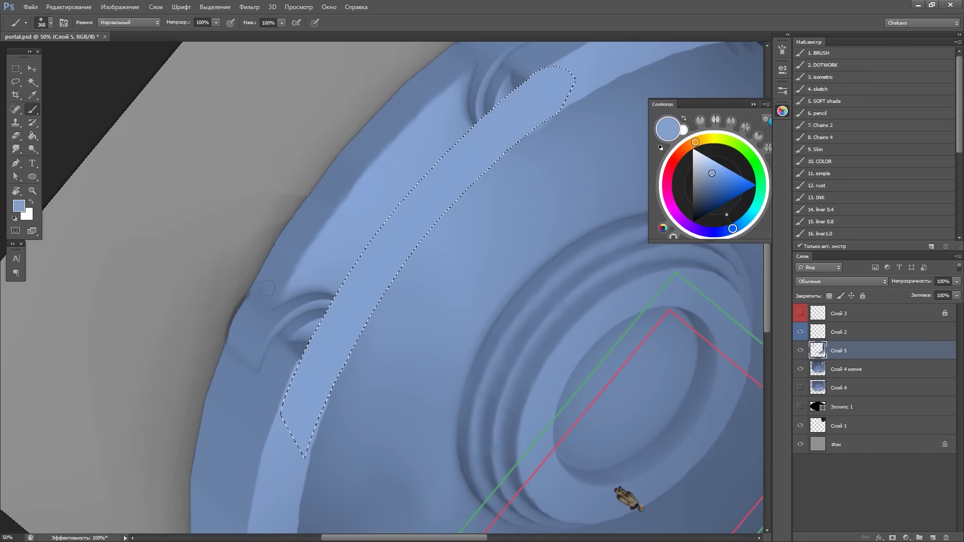
Tilt and reset the canvas view, fit the image, and save portal.psd
key("r")
left_click_drag(352, 261, 198, 151)
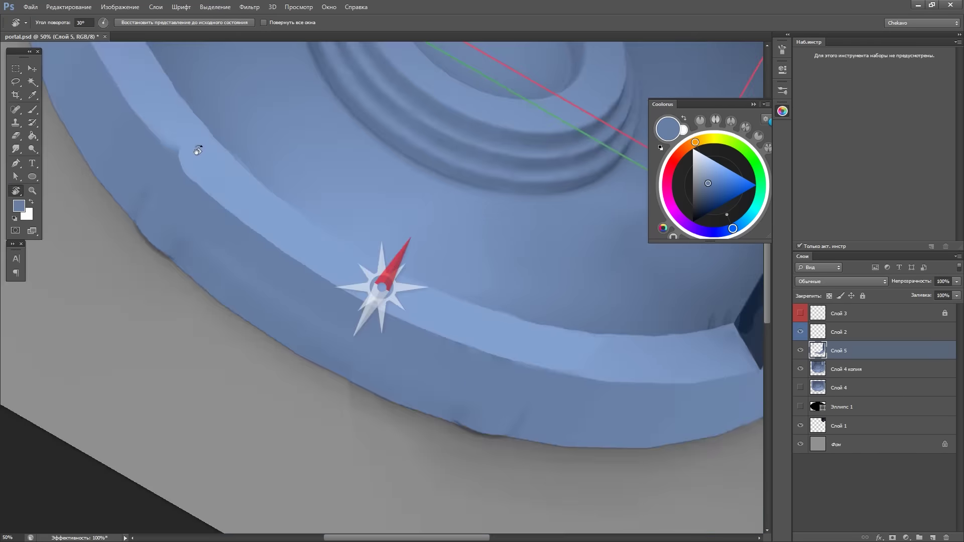
key("Escape")
key("ctrl+0")
key("m")
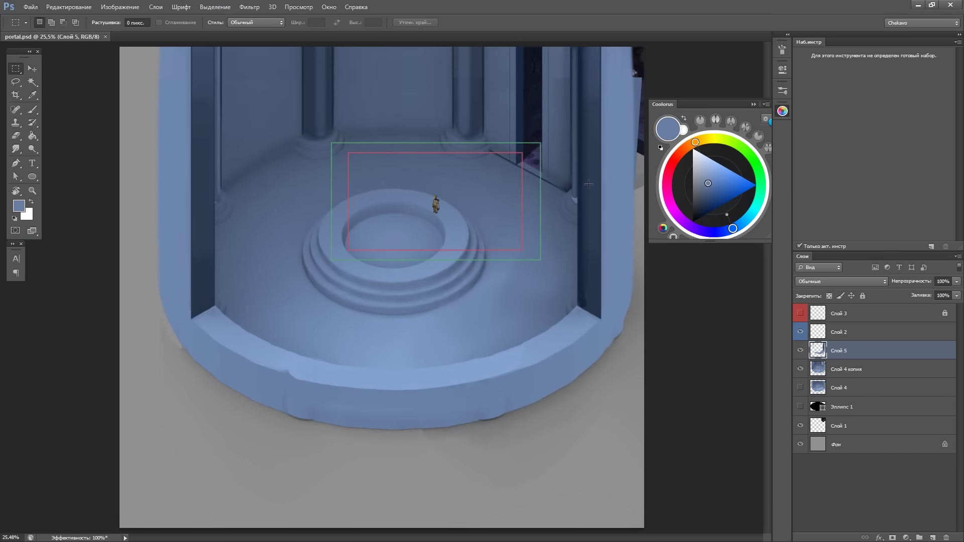
key("b")
key("ctrl+plus")
left_click_drag(693, 115, 602, 307)
Step back in history to before Слой 5, then restore it
key("ctrl+alt+z")
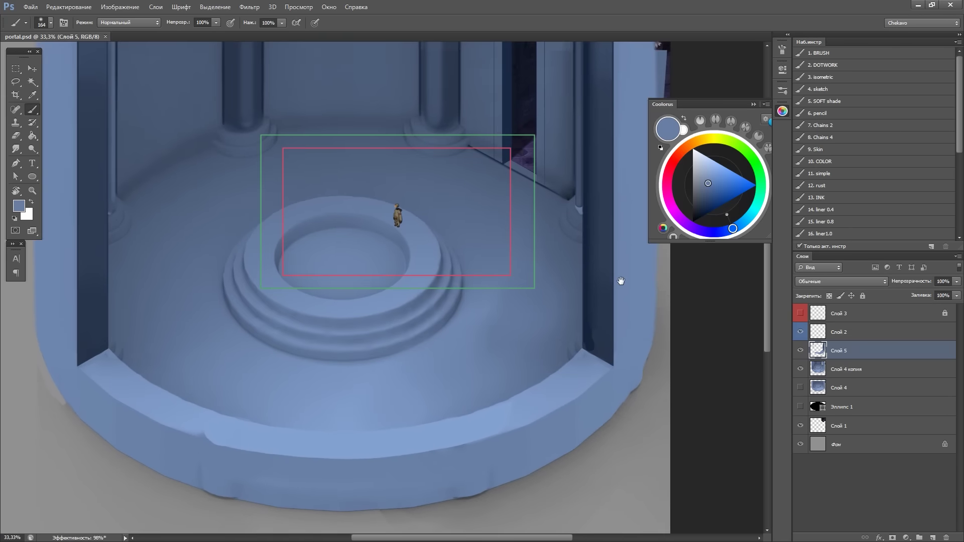
key("ctrl+alt+z")
key("ctrl+alt+z")
key("ctrl+alt+z")
scroll(550, 304, "up", 1)
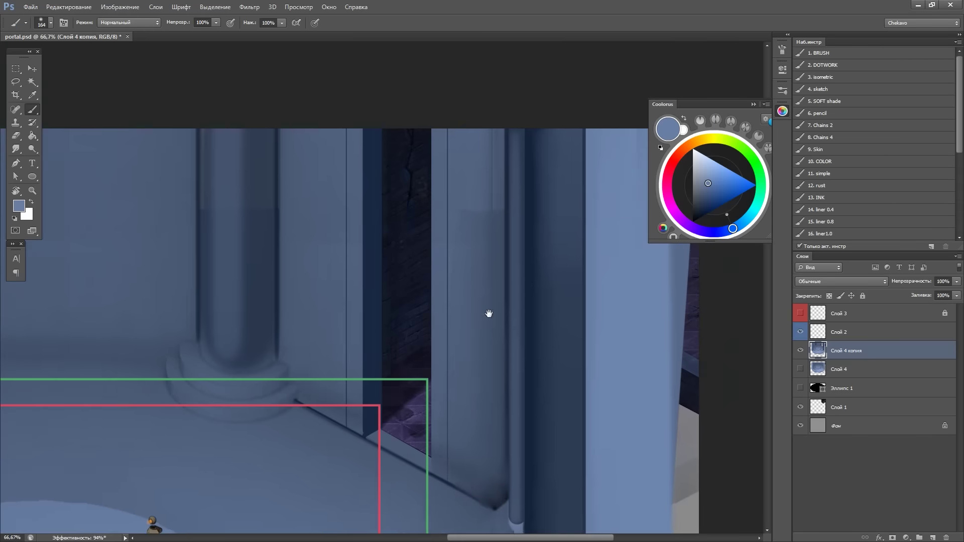
scroll(490, 316, "up", 1)
scroll(315, 262, "up", 1)
key("ctrl+shift+z")
scroll(364, 312, "down", 5)
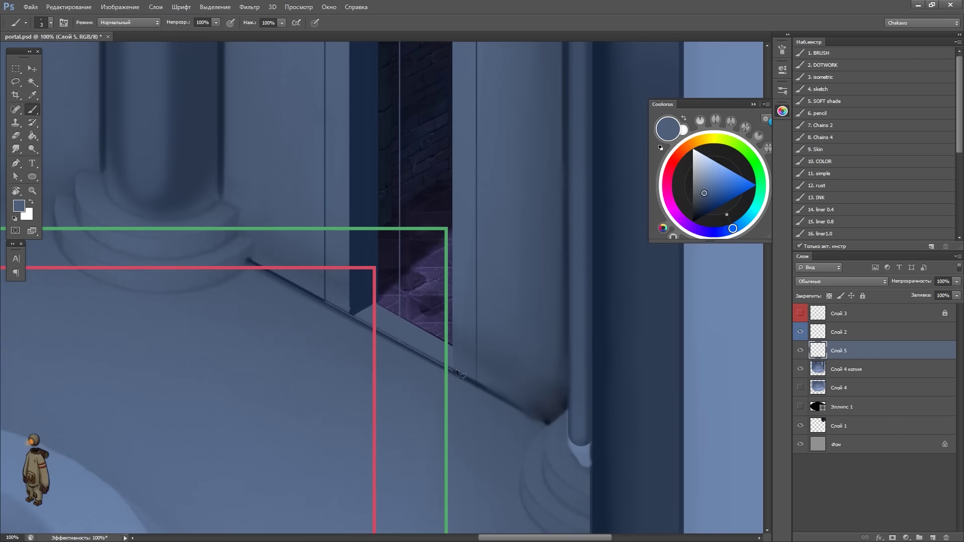
Start a freehand lasso selection near the bottom of the canvas
key("l")
scroll(458, 374, "up", 5)
left_click_drag(327, 440, 437, 493)
Drop the selection and rotate the view around the pillars for brushing
key("ctrl+d")
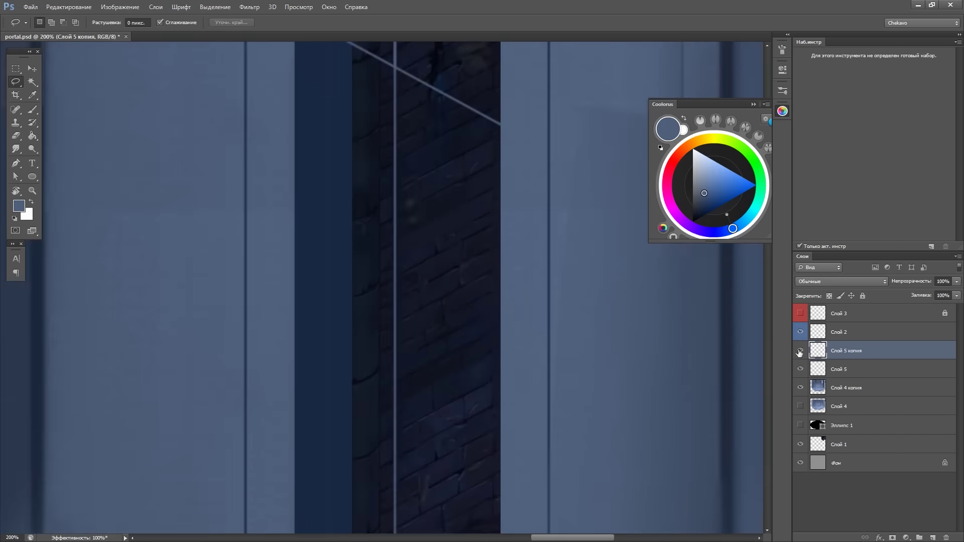
scroll(630, 374, "up", 3)
scroll(519, 220, "down", 8)
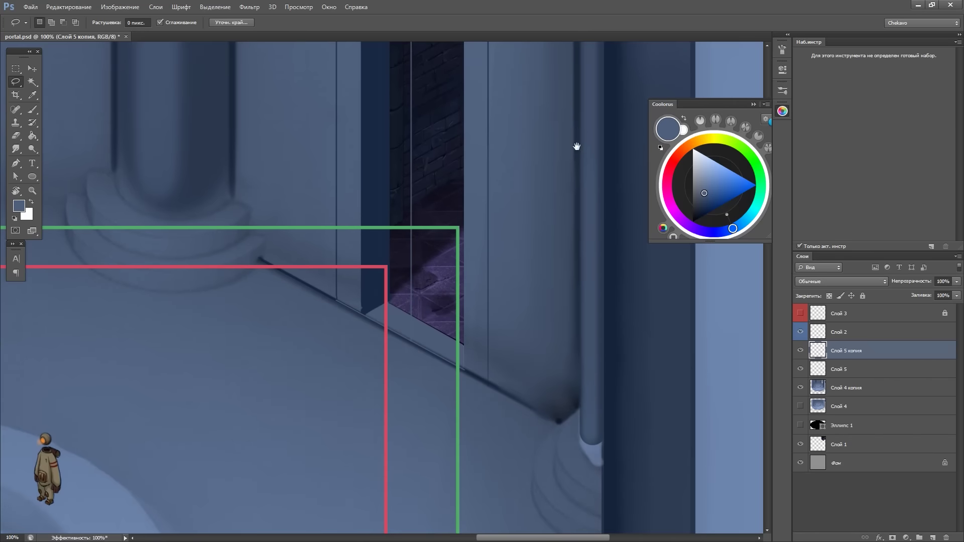
key("b")
scroll(492, 386, "up", 3)
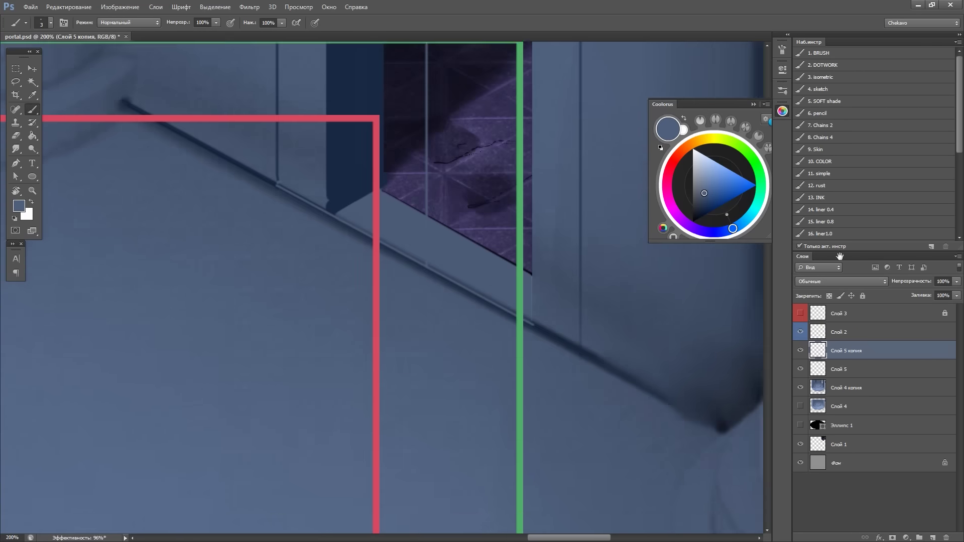
left_click_drag(452, 352, 229, 303)
key("r")
left_click_drag(649, 333, 548, 367)
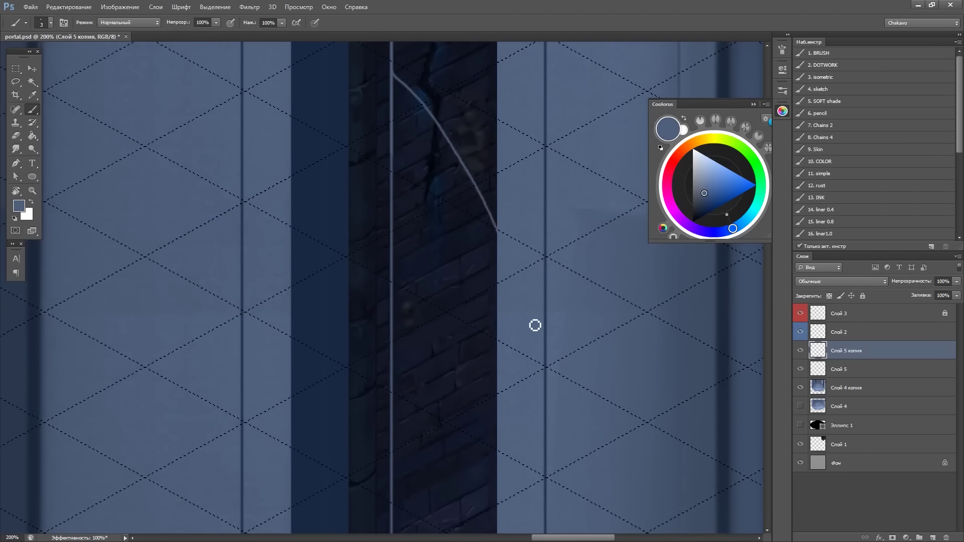
left_click_drag(535, 326, 345, 244)
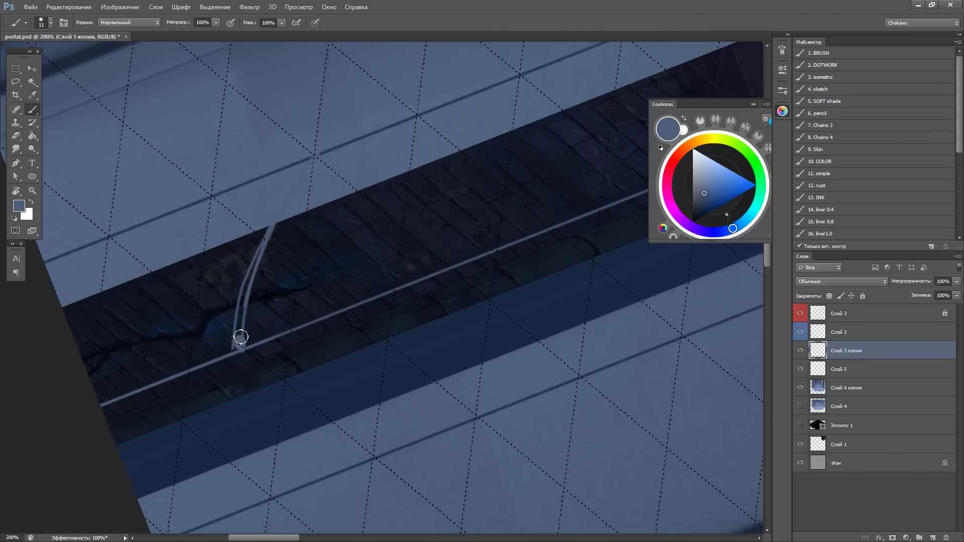
Paint light-blue curved strokes arcing over the doorway, then undo them
key("e")
key("b")
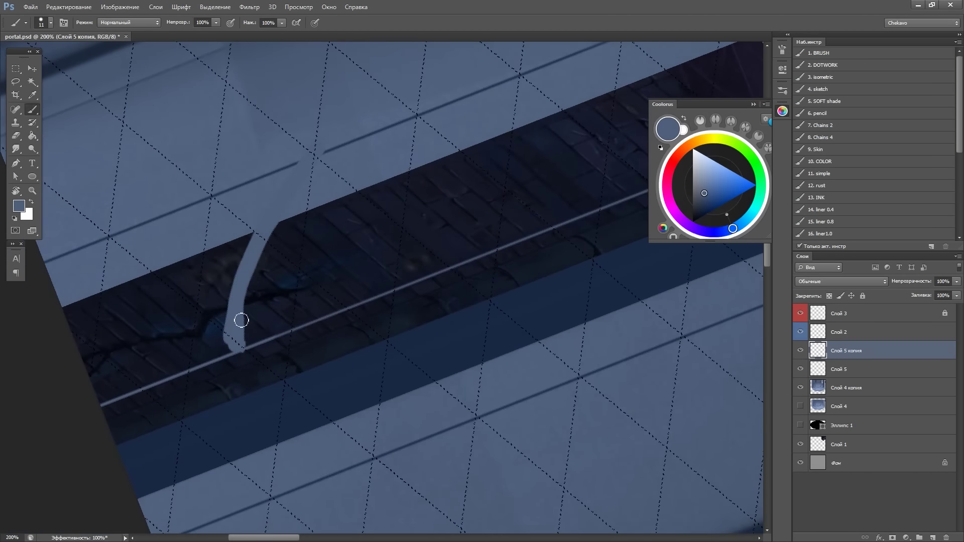
mouse_move(341, 90)
left_mouse_down()
mouse_move(594, 294)
mouse_move(579, 241)
left_mouse_up()
left_click_drag(429, 136, 487, 186)
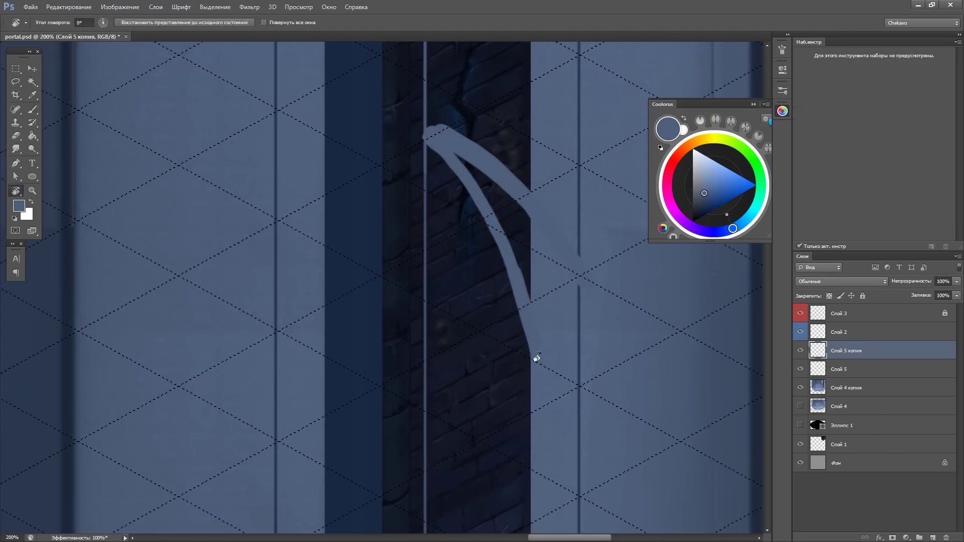
left_click_drag(326, 241, 420, 131)
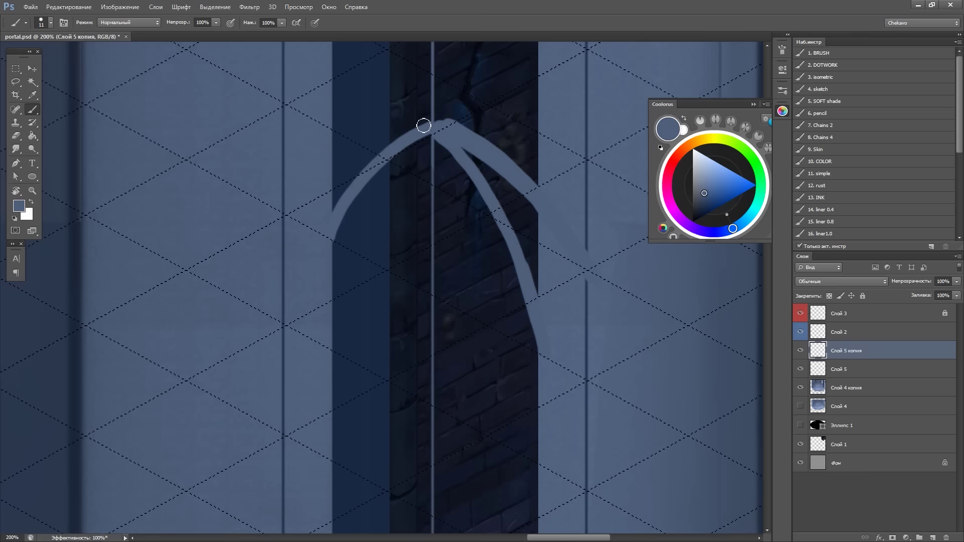
key("ctrl+alt+z")
key("ctrl+alt+z")
Pick a near-black colour and a much smaller brush, zoomed on the arch top
left_click_drag(497, 183, 307, 258)
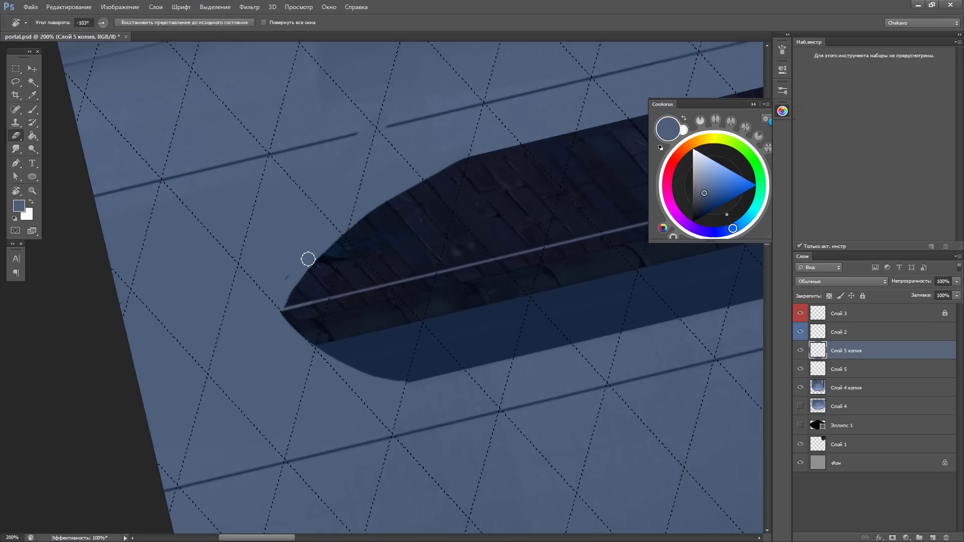
key("e")
left_click_drag(458, 169, 364, 219)
key("b")
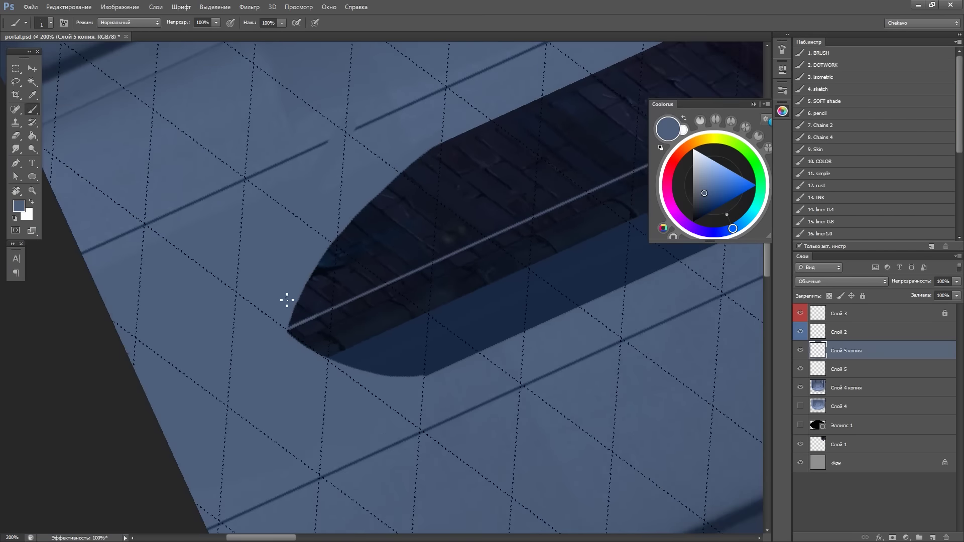
left_click_drag(287, 300, 508, 110)
left_click(340, 264, "alt")
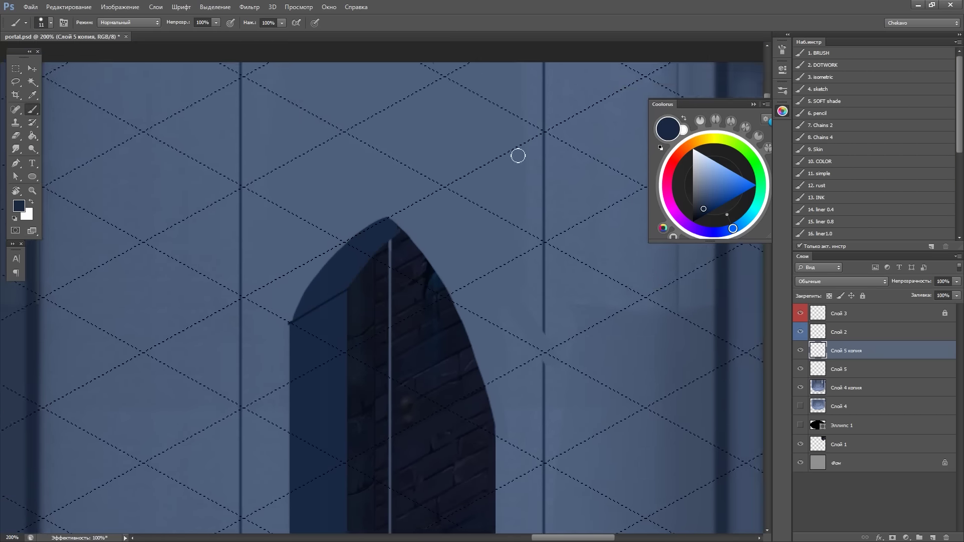
left_click_drag(520, 158, 398, 267)
left_click_drag(401, 210, 394, 149)
key("bracketleft")
key("bracketleft")
key("bracketleft")
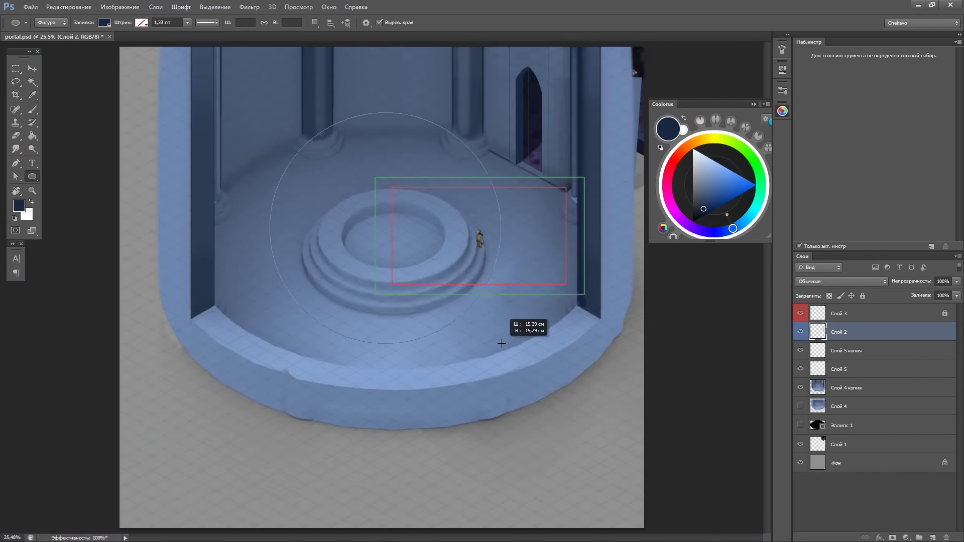
Draw a large dark-blue circle over the platform with a smaller light-blue copy inside
left_click_drag(502, 343, 521, 311)
key("ctrl+minus")
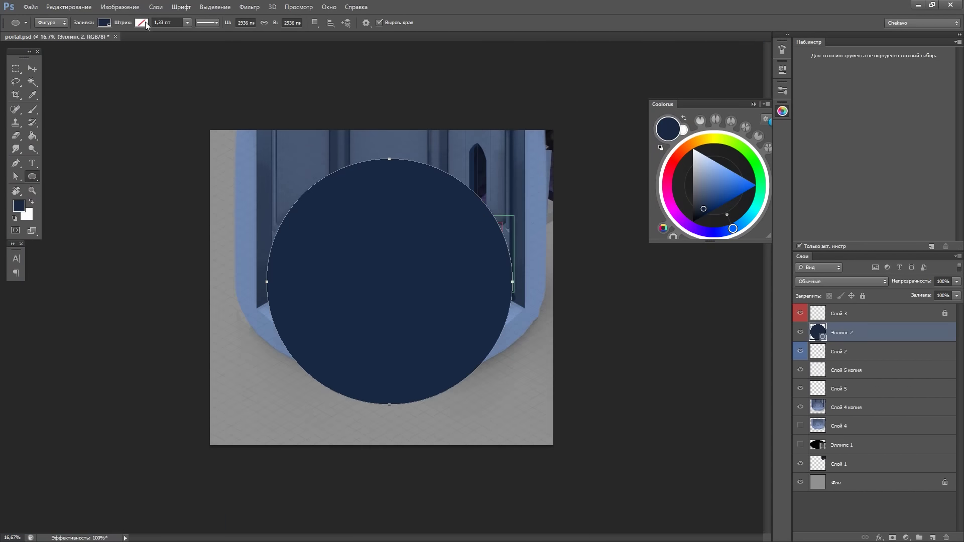
key("ctrl+j")
key("ctrl+t")
key("Return")
left_click(104, 23)
key("Escape")
key("ctrl+plus")
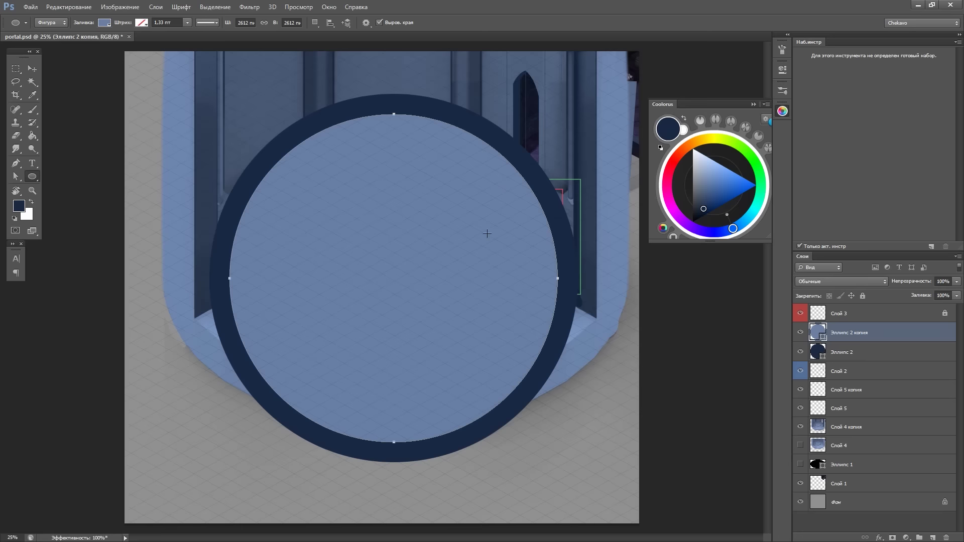
Add further shrinking circle copies with black outlines, one at 2420 px
key("ctrl+j")
key("ctrl+t")
left_click(142, 22)
left_click(86, 71)
key("ctrl+j")
key("ctrl+j")
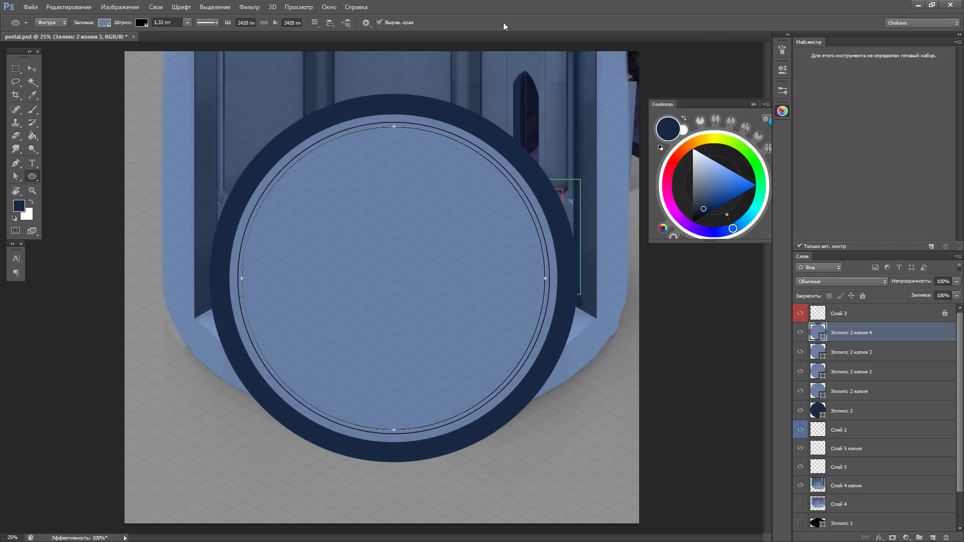
Group the circle layers, hide the group, and duplicate it as Группа 1 копия
key("ctrl+j")
key("ctrl+t")
key("Return")
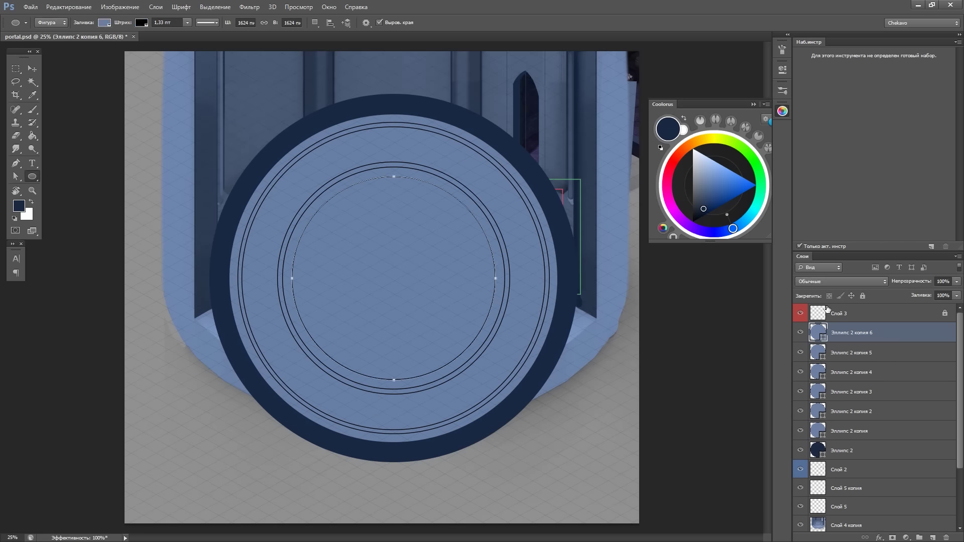
left_click(849, 450, "shift")
key("ctrl+g")
key("m")
left_click(800, 328)
left_click(800, 329)
key("ctrl+j")
Delete the dark outer ring layer and give the circles a darker blue fill
left_click(857, 462)
key("Delete")
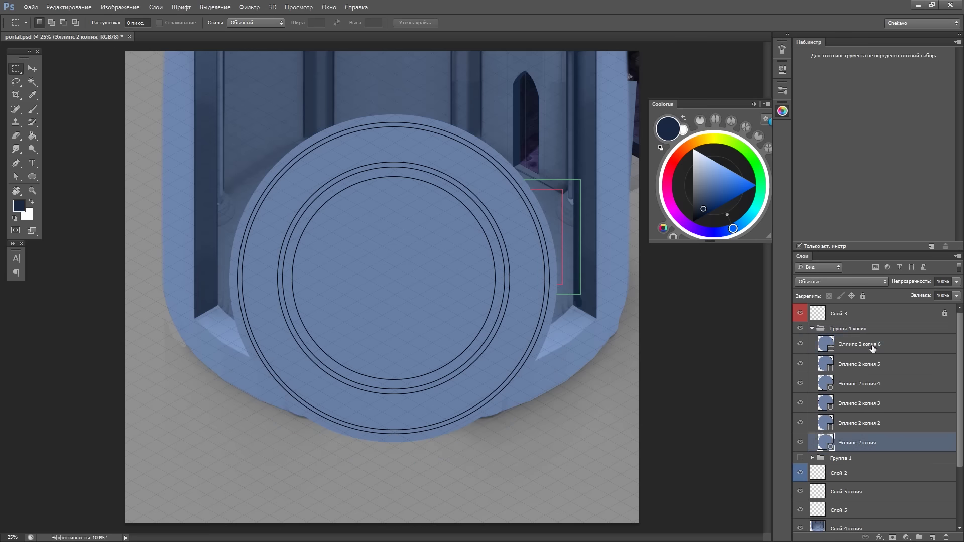
left_click(854, 346, "shift")
key("Return")
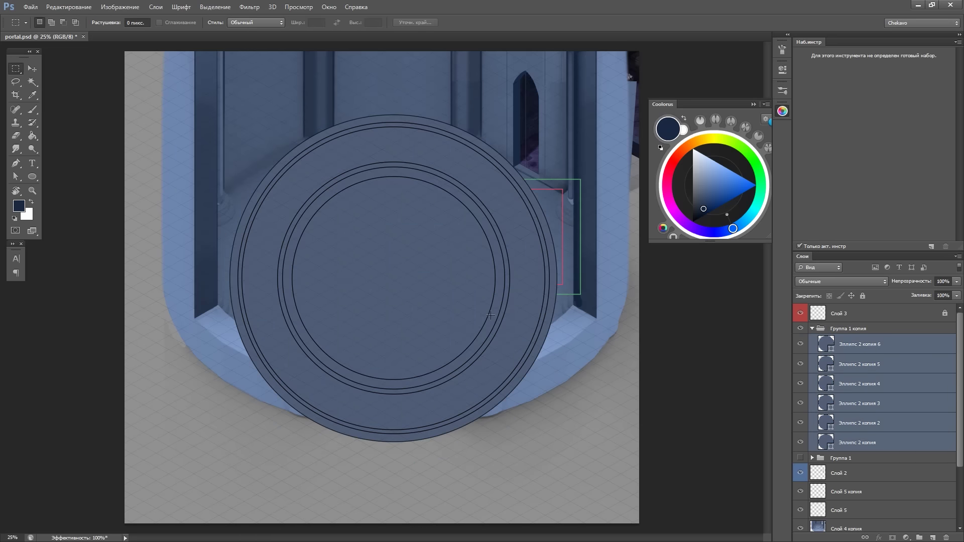
Draw vertical and horizontal lines through the circle centre with the Line tool
right_click(32, 176)
left_click(66, 216)
left_click_drag(432, 432, 415, 357)
key("m")
key("ctrl+plus")
key("ctrl+plus")
key("ctrl+plus")
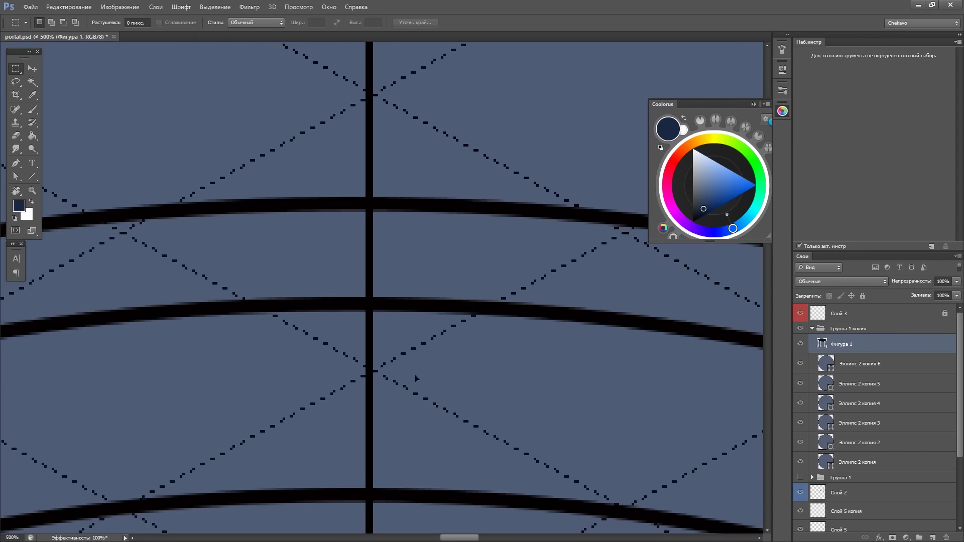
key("ctrl+0")
key("u")
left_click_drag(227, 280, 562, 280)
Rasterize the circle layers and merge the copies into one layer
key("m")
left_click(857, 462, "shift")
right_click(858, 384)
left_click(864, 82)
key("u")
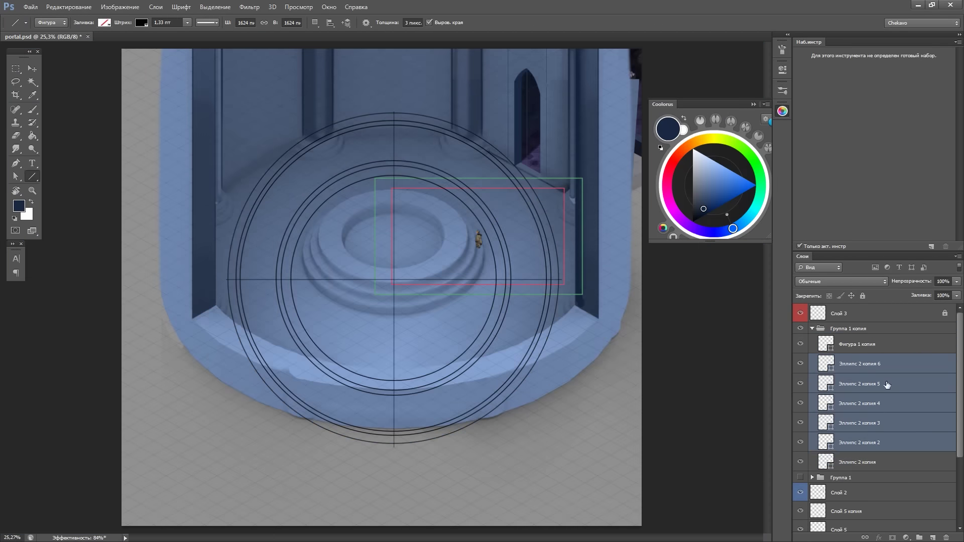
key("ctrl+e")
Duplicate the cross lines and rotate the copy into a diagonal cross
left_click(857, 344)
key("ctrl+j")
key("ctrl+t")
key("Return")
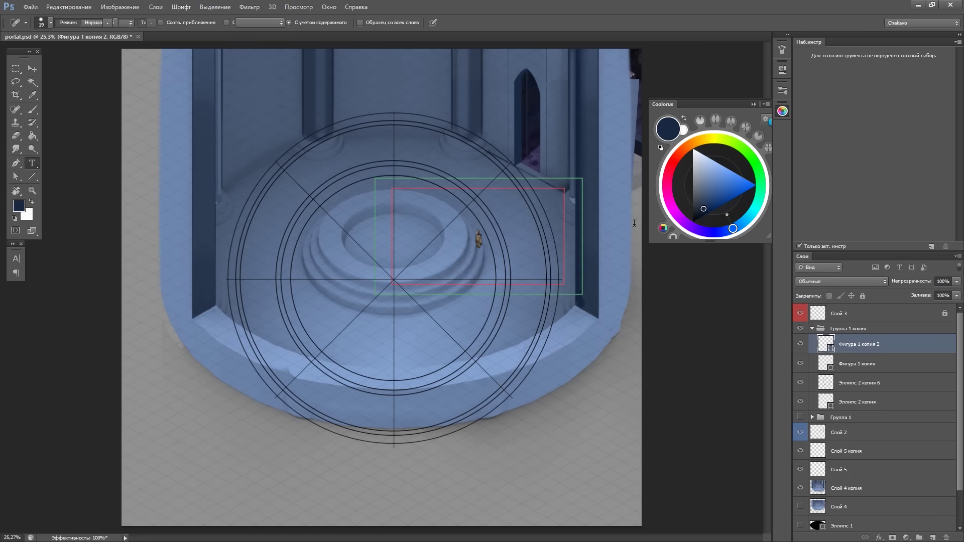
left_click(635, 222)
key("Escape")
Add more rotated spoke copies to fill in additional angles
key("ctrl+j")
key("ctrl+t")
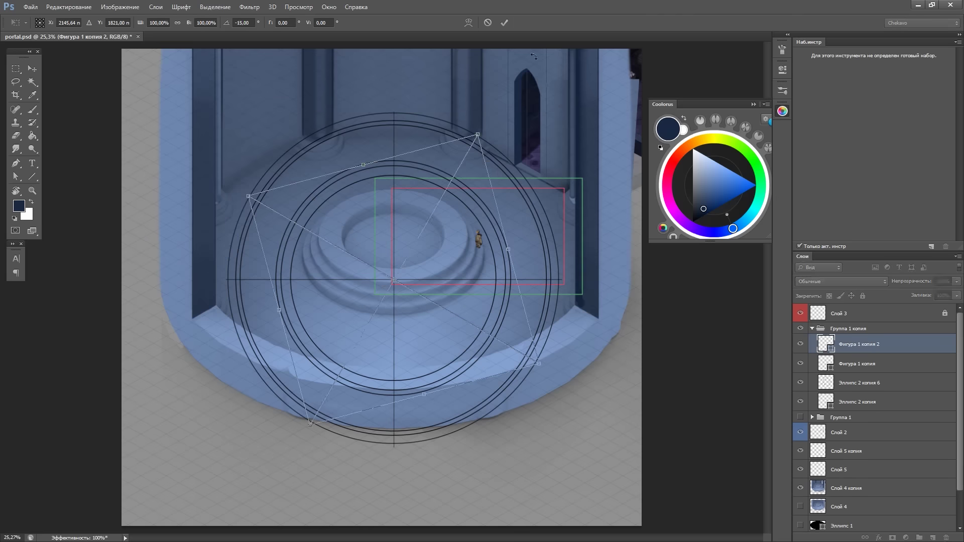
key("Return")
key("ctrl+j")
mouse_move(593, 241)
left_mouse_down()
mouse_move(607, 296)
mouse_move(593, 179)
left_mouse_up()
key("Return")
key("ctrl+j")
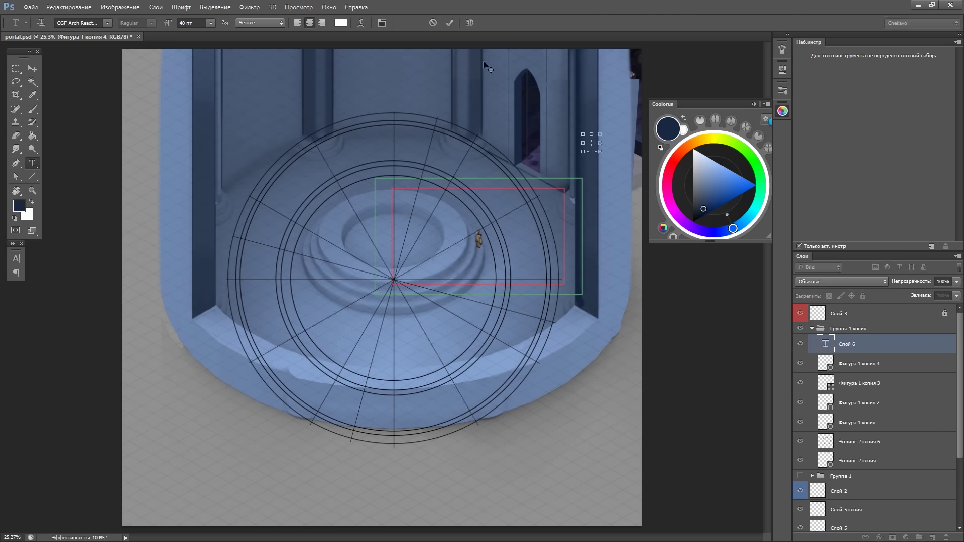
key("ctrl+t")
left_click_drag(623, 389, 603, 361)
key("Return")
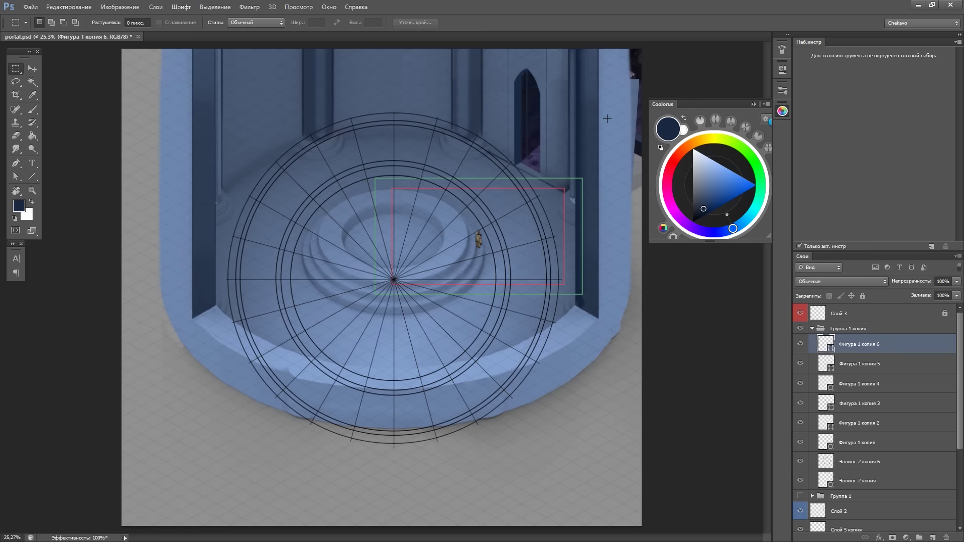
Merge a copy of the grid group into one layer, hide the original, then move and shrink it
left_click(849, 329)
key("ctrl+j")
key("ctrl+e")
left_click(801, 347)
left_click_drag(489, 335, 494, 304)
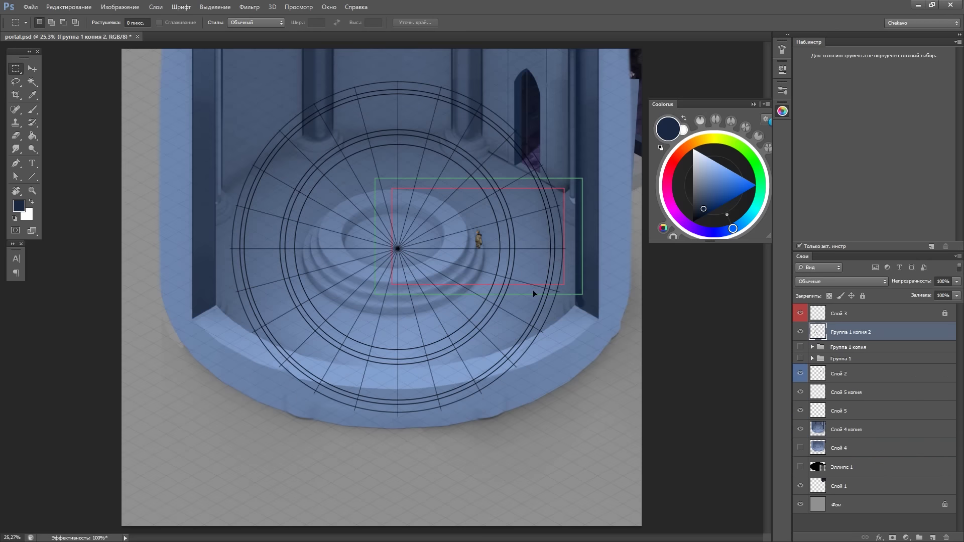
key("ctrl+t")
left_click_drag(567, 417, 493, 328)
Skew the radial grid to start flattening it into the platform's perspective
key("Return")
left_click(69, 7)
left_click(267, 217)
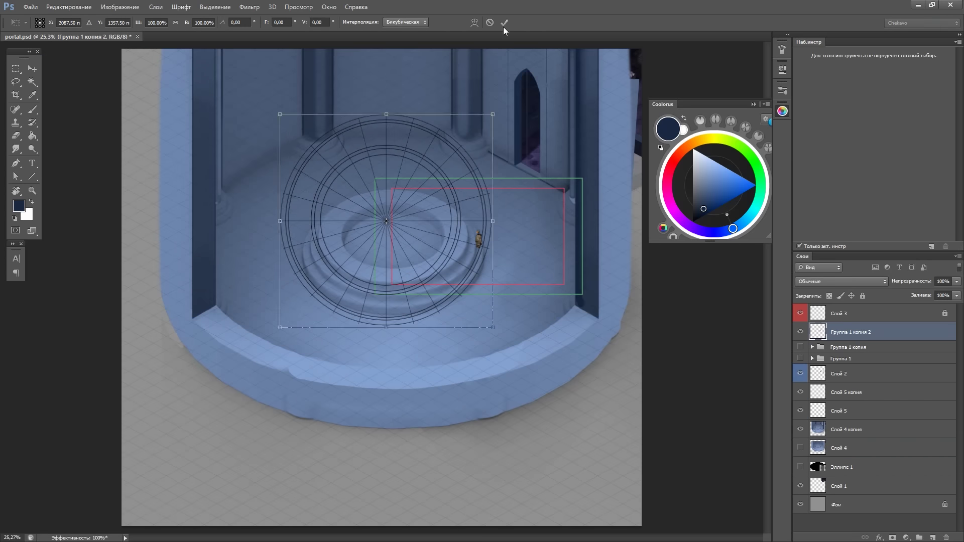
left_click(68, 7)
left_click(241, 234)
mouse_move(438, 158)
left_mouse_down()
mouse_move(557, 240)
mouse_move(558, 205)
left_mouse_up()
Fit the skewed grid onto the platform, rotating and shrinking it to match
key("ctrl+plus")
key("ctrl+plus")
mouse_move(527, 176)
left_mouse_down()
mouse_move(192, 217)
mouse_move(331, 88)
left_mouse_up()
key("ctrl+minus")
mouse_move(558, 204)
left_mouse_down()
mouse_move(342, 356)
mouse_move(346, 346)
left_mouse_up()
key("ctrl+plus")
key("ctrl+plus")
left_click_drag(640, 278, 640, 229)
left_click_drag(614, 123, 547, 268)
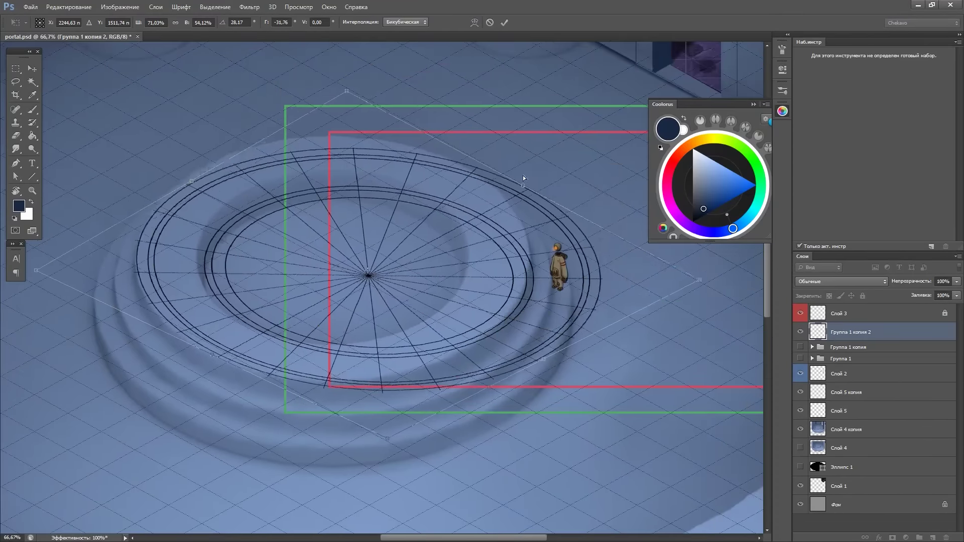
left_click_drag(523, 177, 482, 211)
mouse_move(527, 335)
left_mouse_down()
mouse_move(571, 342)
mouse_move(600, 281)
left_mouse_up()
Reshape the grid's corners to the platform's perspective and commit the transform
left_click(69, 7)
left_click(271, 245)
left_click_drag(402, 352, 409, 346)
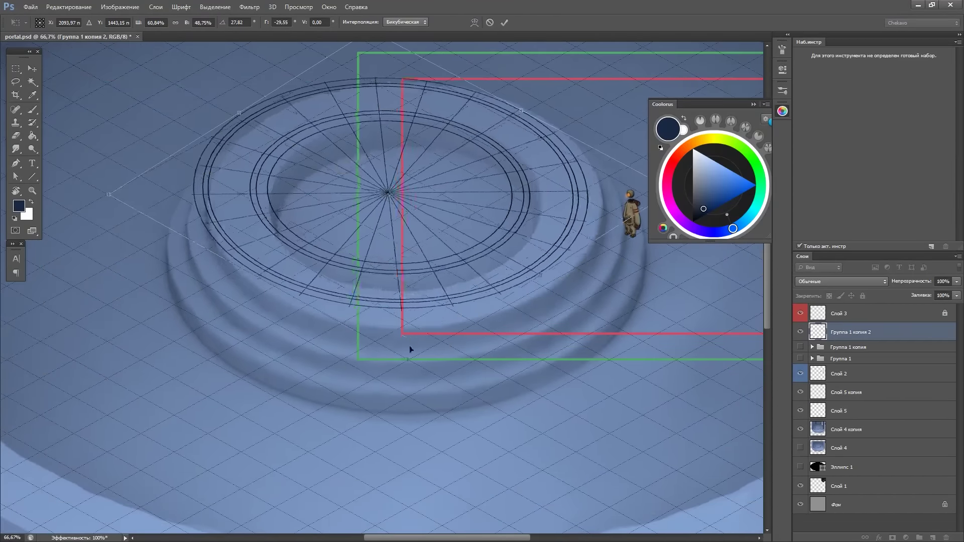
scroll(408, 345, "up", 2)
mouse_move(467, 302)
left_mouse_down()
mouse_move(169, 198)
mouse_move(294, 207)
left_mouse_up()
mouse_move(524, 409)
left_mouse_down()
mouse_move(499, 151)
mouse_move(510, 215)
left_mouse_up()
scroll(510, 215, "down", 3)
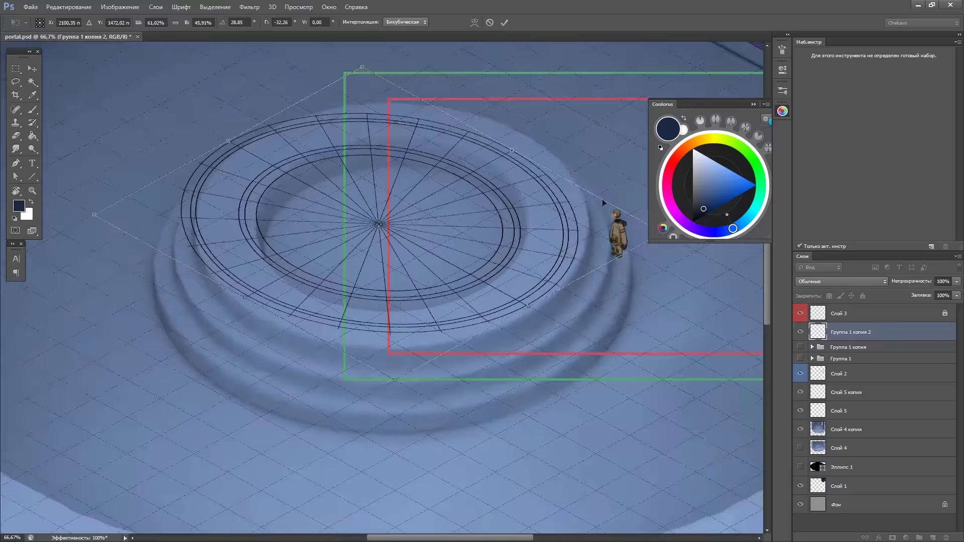
left_click_drag(603, 203, 573, 251)
scroll(572, 251, "down", 3)
key("Return")
Skew the ellipse guide again, pulling corners to lay it flat and centred
left_click(69, 7)
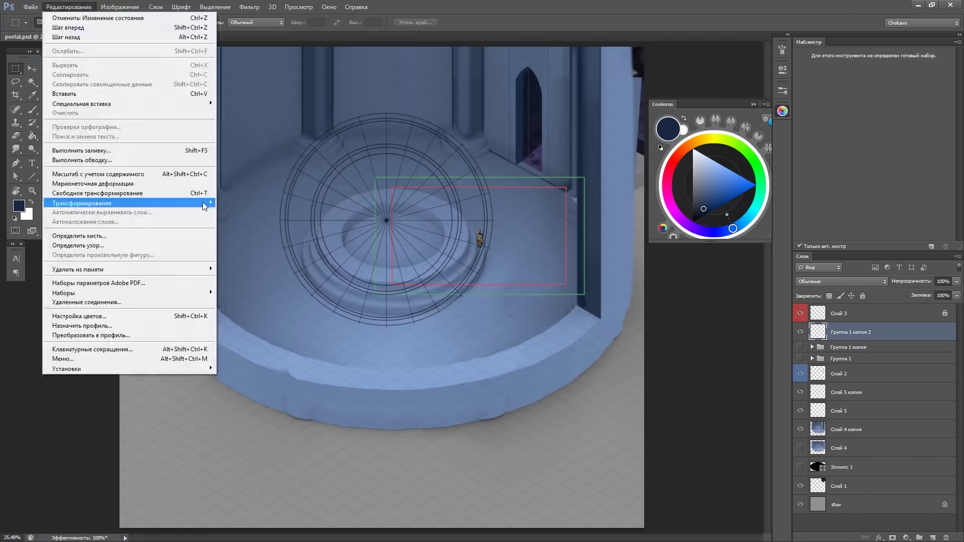
left_click(241, 235)
scroll(472, 221, "up", 1)
mouse_move(479, 212)
left_mouse_down()
mouse_move(408, 495)
mouse_move(657, 333)
mouse_move(685, 355)
left_mouse_up()
left_click_drag(132, 58, 381, 179)
mouse_move(132, 481)
left_mouse_down()
mouse_move(83, 344)
mouse_move(107, 329)
left_mouse_up()
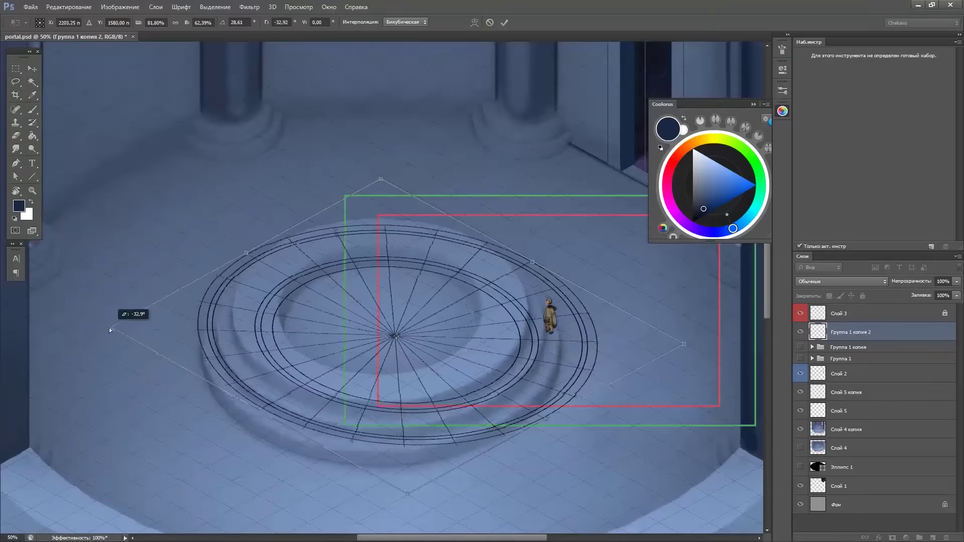
left_click_drag(245, 255, 256, 272)
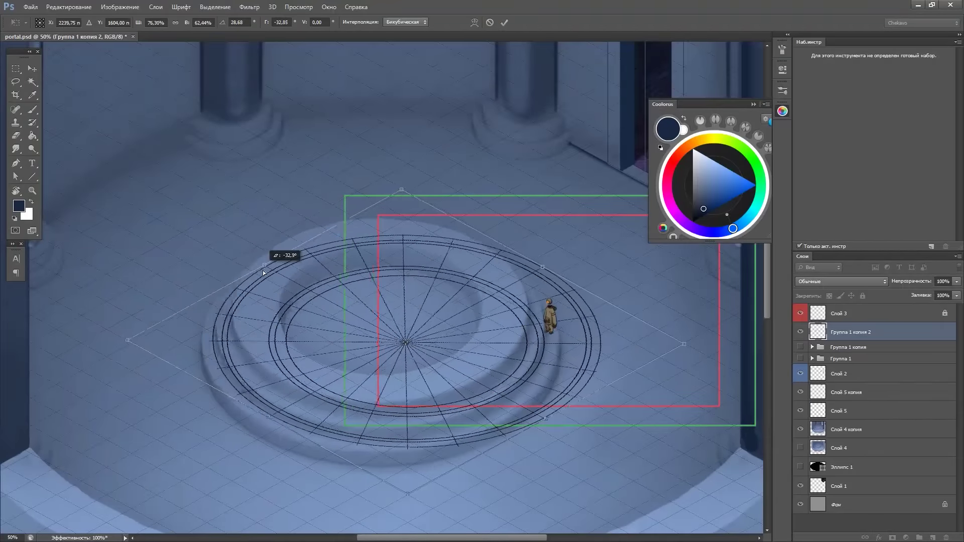
Fine-tune the ellipse corners, move it onto the platform and apply the skew
scroll(291, 345, "up", 3)
left_click_drag(62, 243, 63, 241)
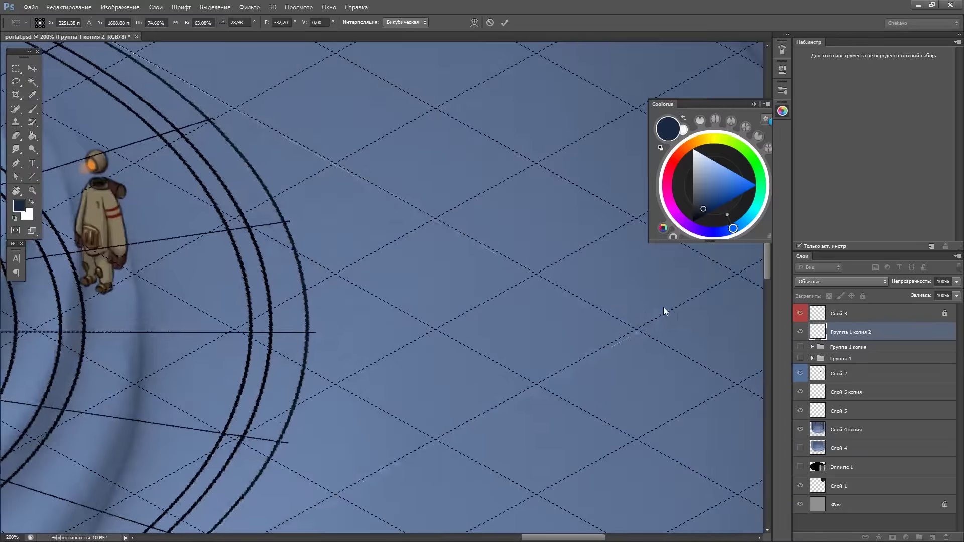
mouse_move(664, 306)
left_mouse_down()
mouse_move(565, 331)
mouse_move(522, 243)
left_mouse_up()
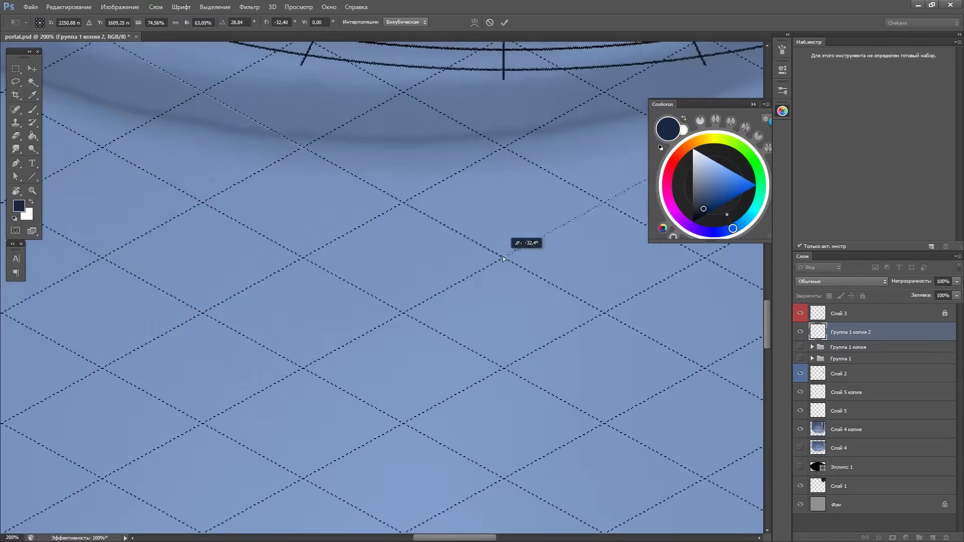
scroll(522, 243, "down", 3)
left_click_drag(477, 215, 457, 218)
scroll(520, 167, "down", 2)
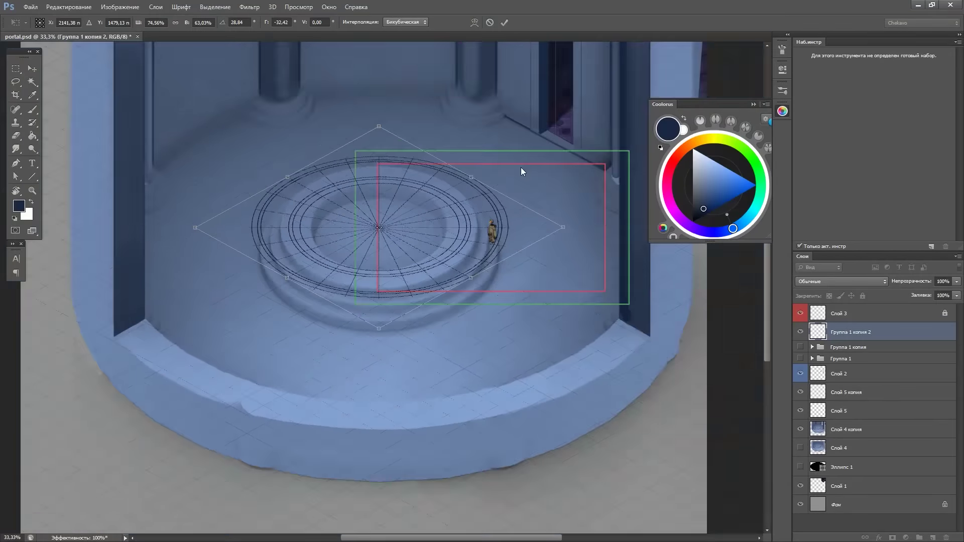
scroll(521, 167, "up", 2)
key("Return")
Nudge the guide down-left, then duplicate it upward as a copy shrunk to about 85%
left_click_drag(582, 275, 586, 318)
left_click_drag(593, 285, 547, 314)
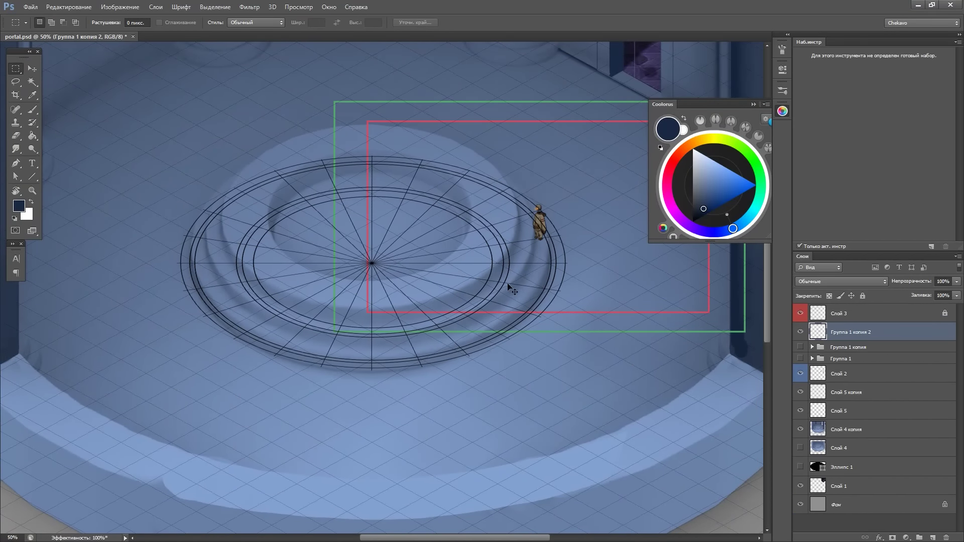
left_click_drag(509, 286, 526, 233)
left_click_drag(568, 335, 544, 301)
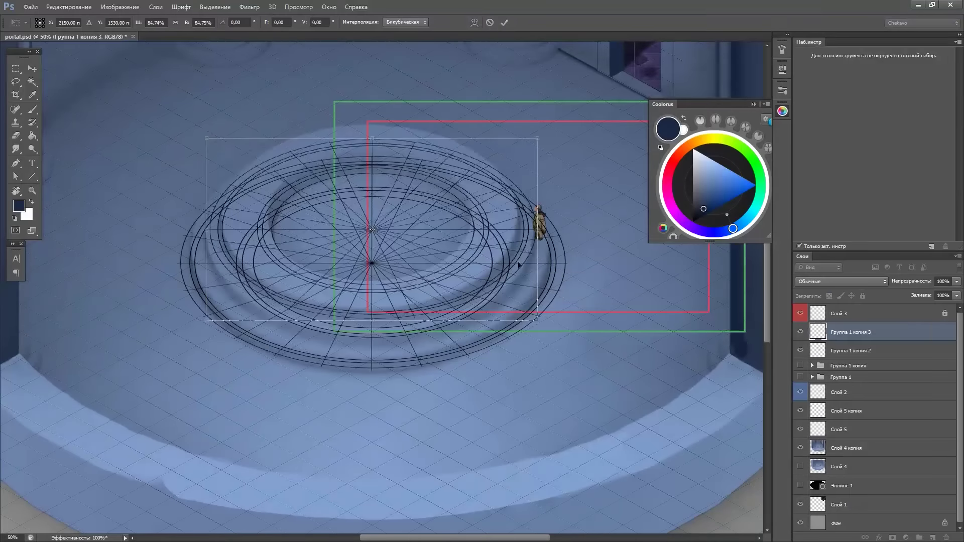
Add a second copy, raise it and scale it down for the upper tier
key("Return")
left_click_drag(519, 265, 519, 252)
key("ctrl+t")
left_click_drag(542, 304, 526, 282)
left_click(505, 22)
key("ctrl+minus")
key("ctrl+minus")
key("ctrl+minus")
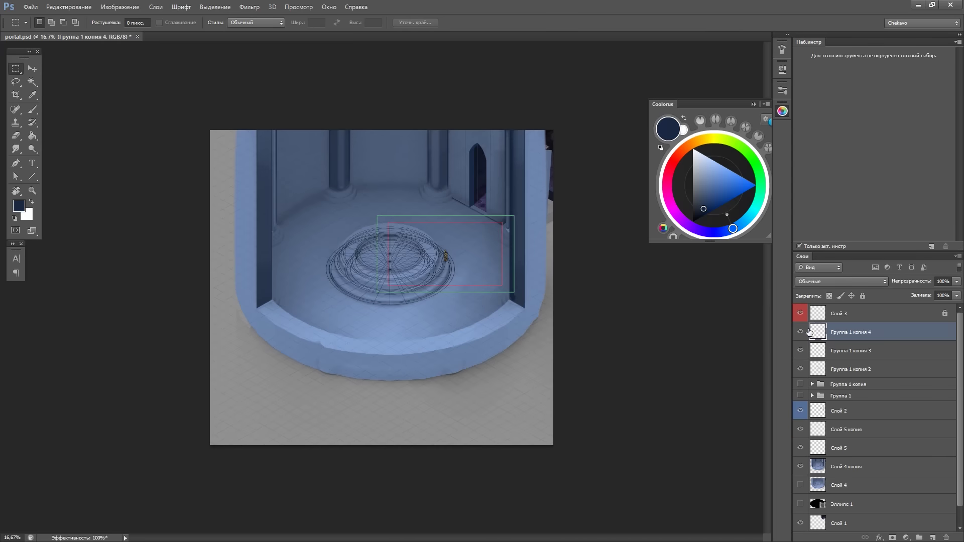
Hide the three guide copies, show ring sketch Слой 3 and select Слой 5 for brushing
left_click_drag(801, 332, 805, 352)
key("ctrl+plus")
left_click(800, 314)
key("b")
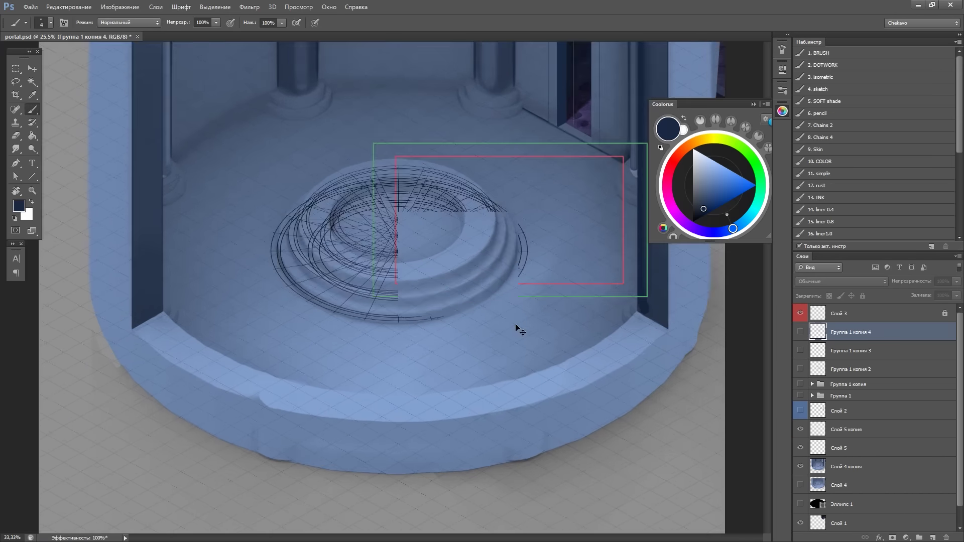
key("ctrl+plus")
key("ctrl+plus")
key("ctrl+plus")
scroll(510, 359, "down", 3)
scroll(483, 217, "up", 3)
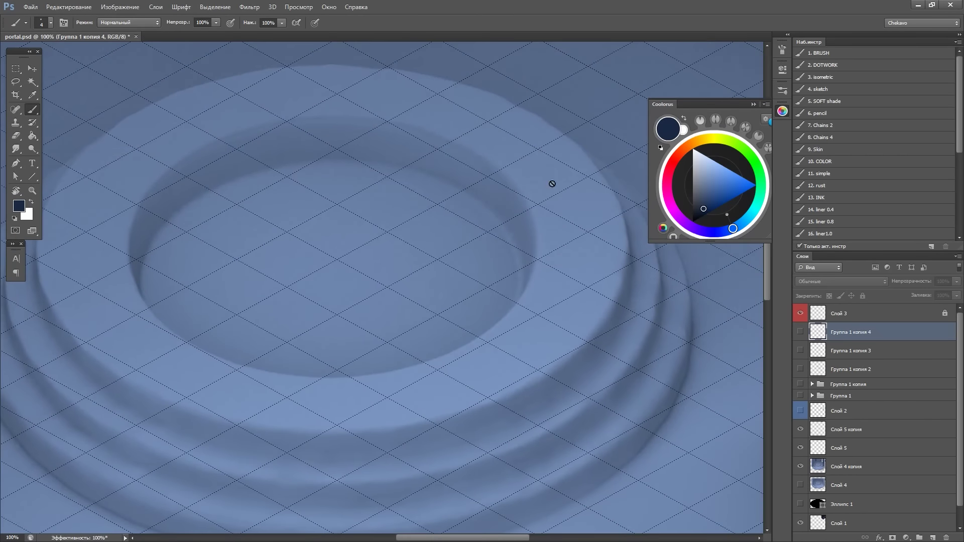
left_click(804, 448)
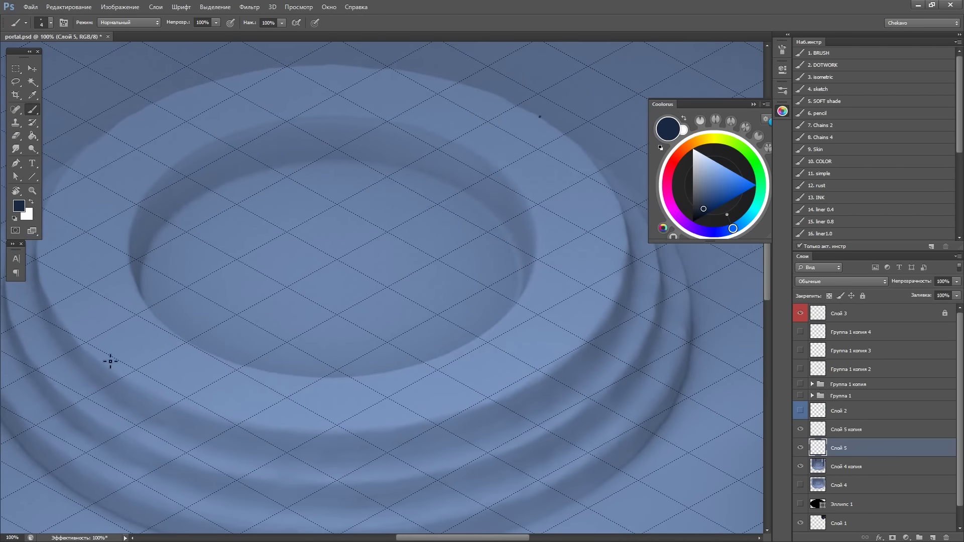
key("ctrl+minus")
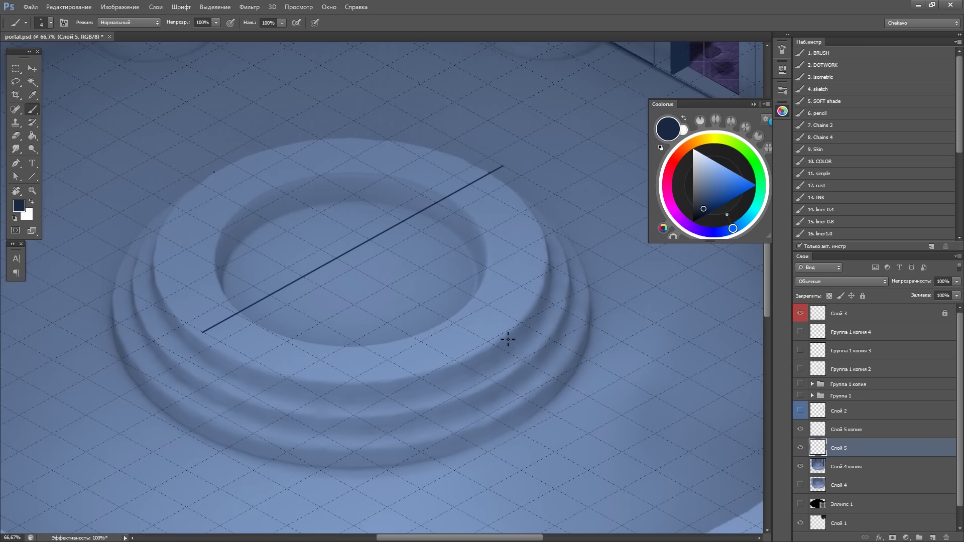
Select the doorway area and move Слой 1's content out of the doorway
key("ctrl+minus")
key("m")
left_click_drag(517, 46, 585, 196)
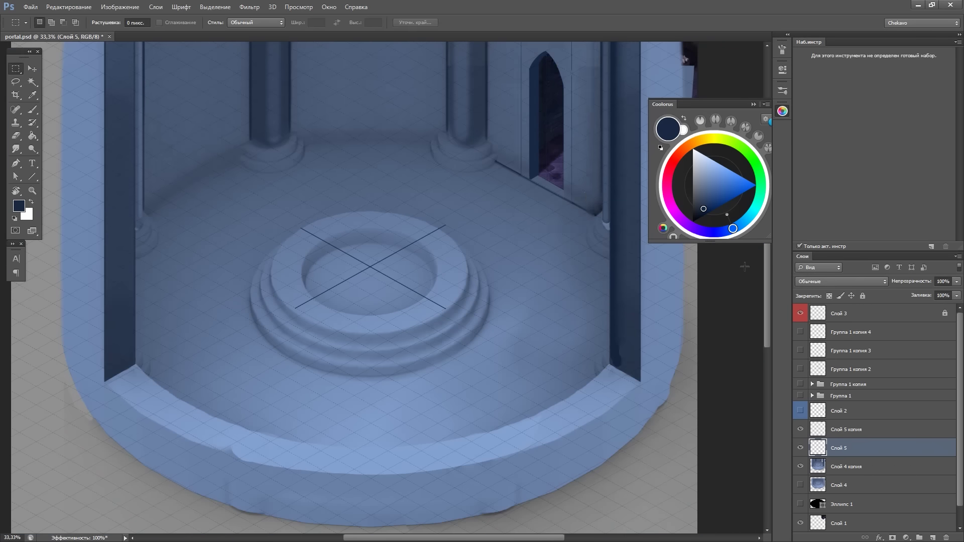
scroll(582, 273, "down", 2)
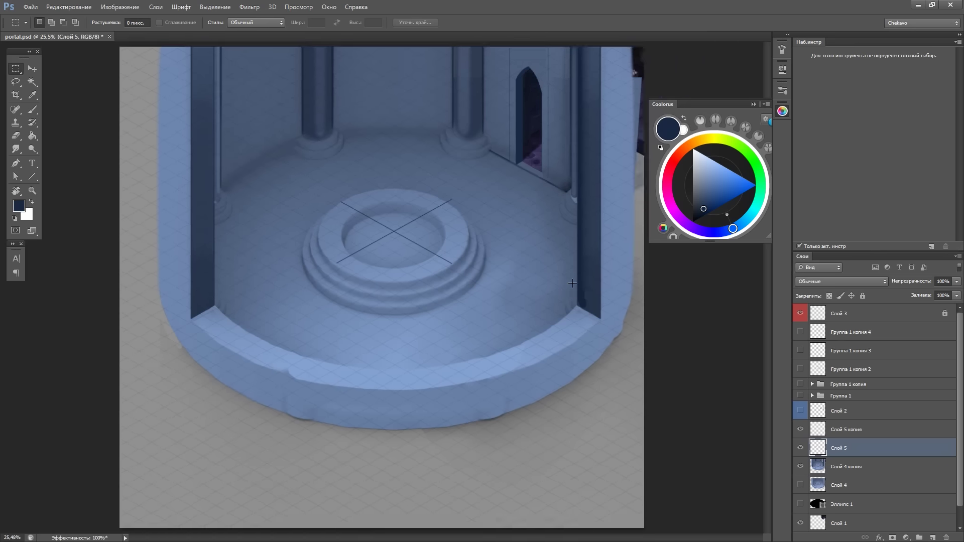
key("b")
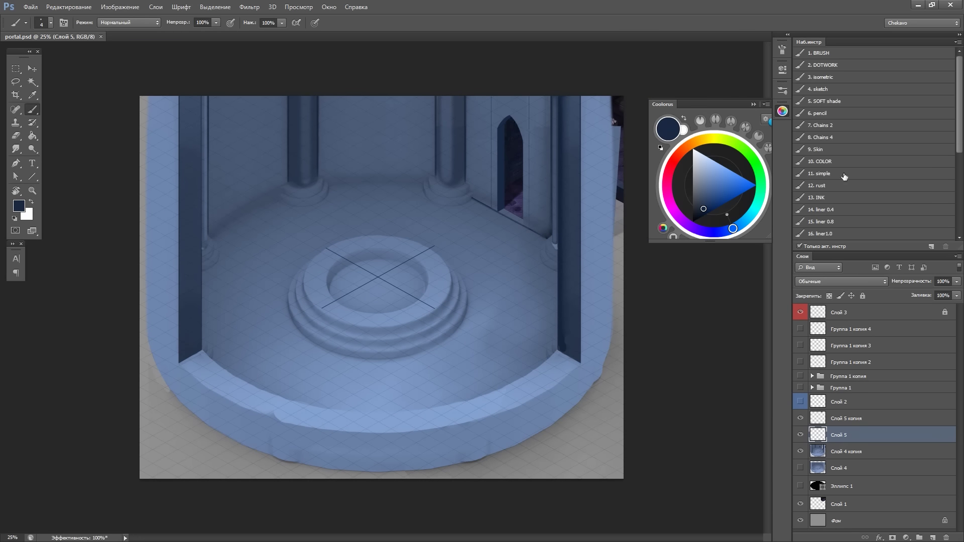
left_click(833, 506)
left_click_drag(601, 239, 377, 370)
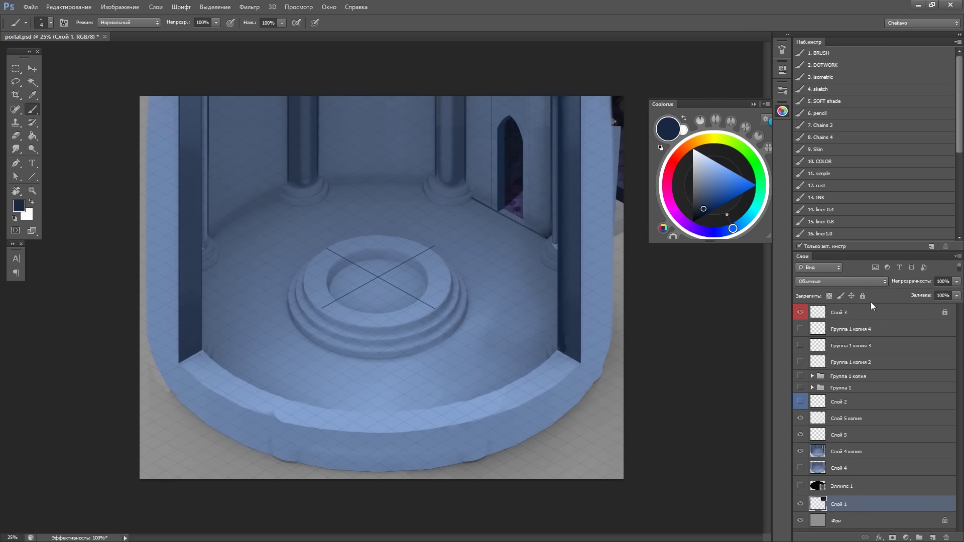
Delete the three guide copies, save portal.psd, then undo to restore the stacked guides
left_click(849, 329)
left_click(849, 362, "shift")
key("Delete")
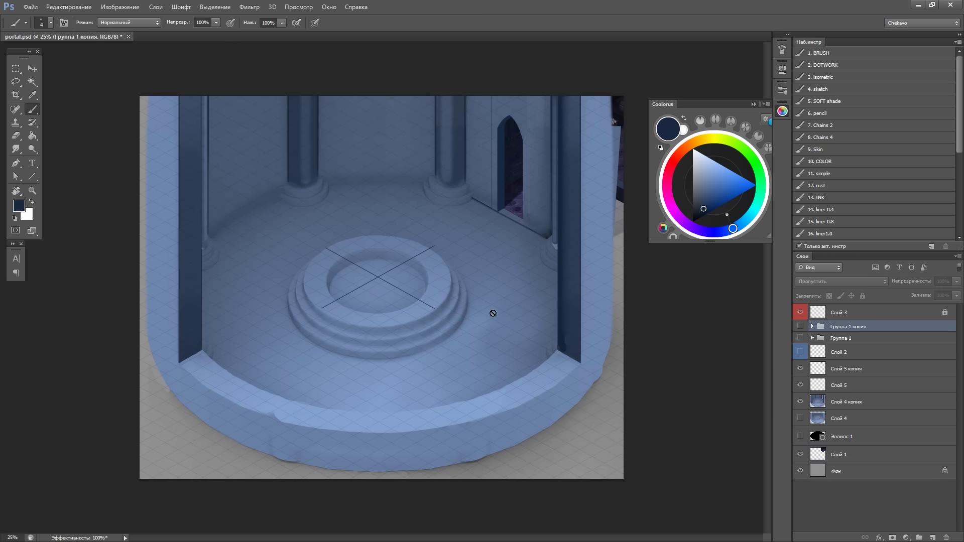
key("ctrl+plus")
key("ctrl+s")
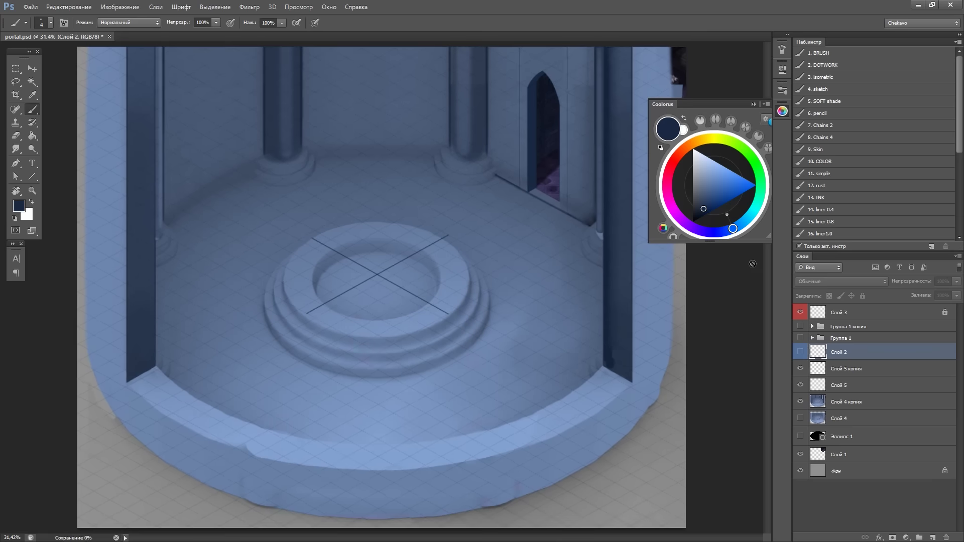
key("ctrl+z")
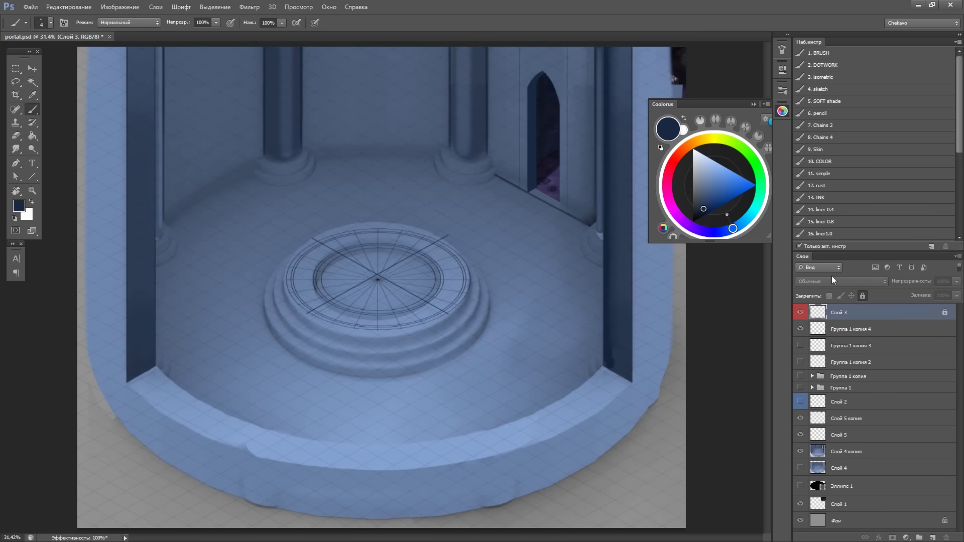
key("ctrl+z")
Hide the two upper guide copies and erase the lowest copy's inner spokes with a larger eraser
scroll(688, 321, "down", 2)
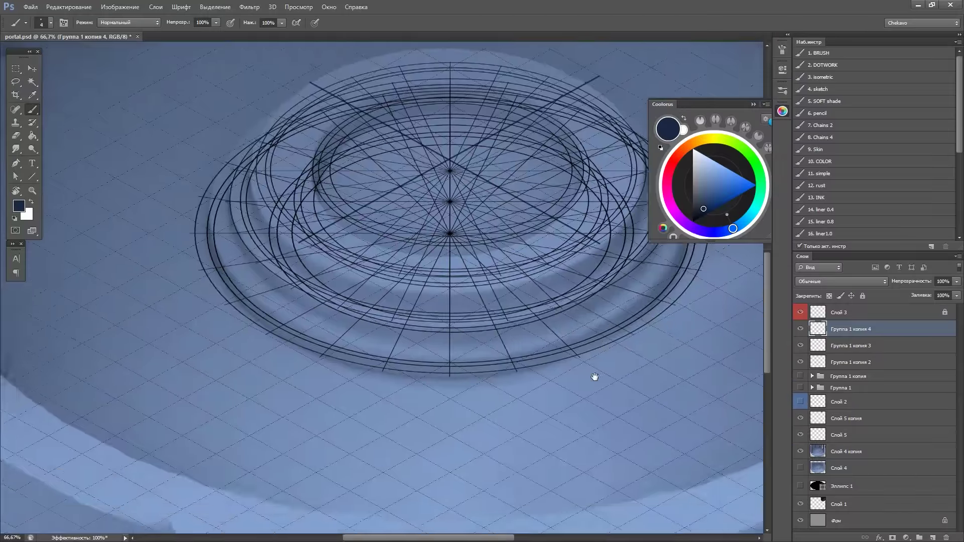
scroll(594, 379, "down", 1)
left_click_drag(801, 329, 801, 346)
left_click(849, 363)
key("e")
mouse_move(292, 222)
left_mouse_down()
mouse_move(301, 326)
mouse_move(477, 211)
left_mouse_up()
left_click_drag(352, 301, 527, 352)
mouse_move(513, 226)
left_mouse_down()
mouse_move(416, 240)
mouse_move(497, 276)
left_mouse_up()
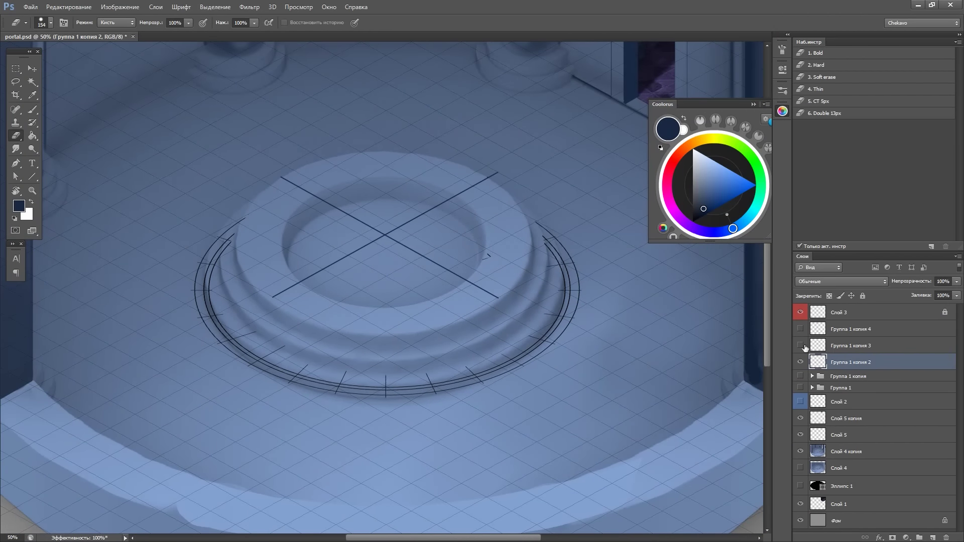
Show the middle and top guide copies in turn and erase their central spokes
left_click(800, 345)
left_click(849, 346)
left_click_drag(281, 301, 480, 256)
left_click(801, 329)
left_click(849, 329)
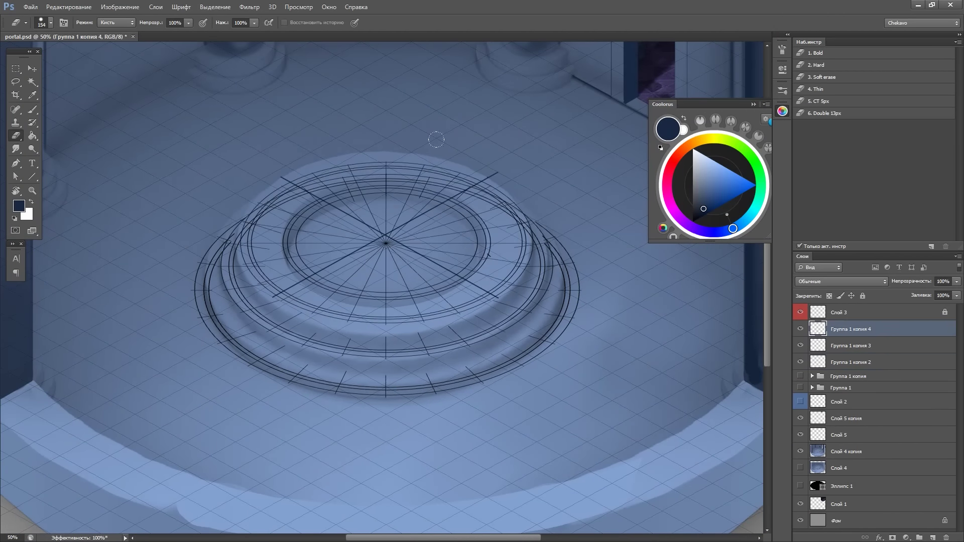
scroll(387, 236, "up", 4)
scroll(350, 310, "down", 4)
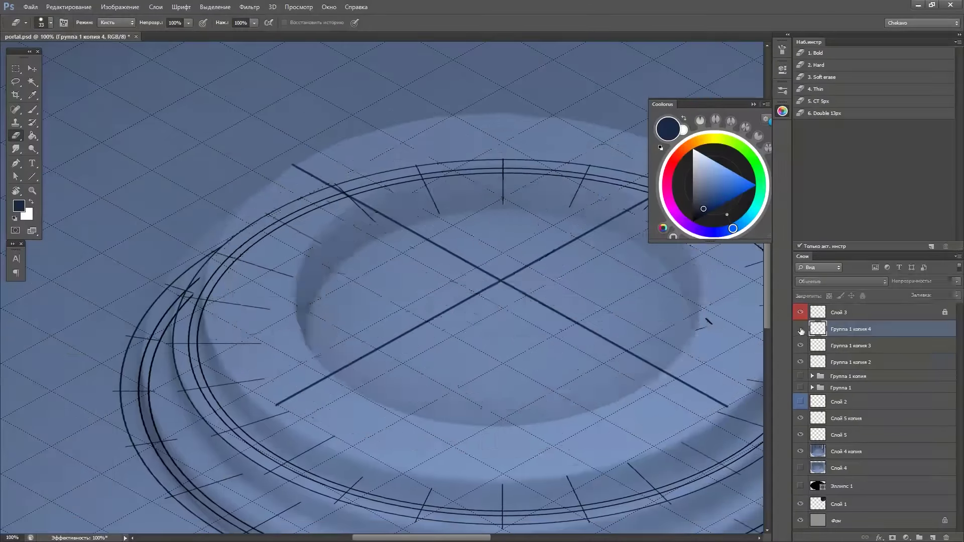
scroll(276, 249, "up", 4)
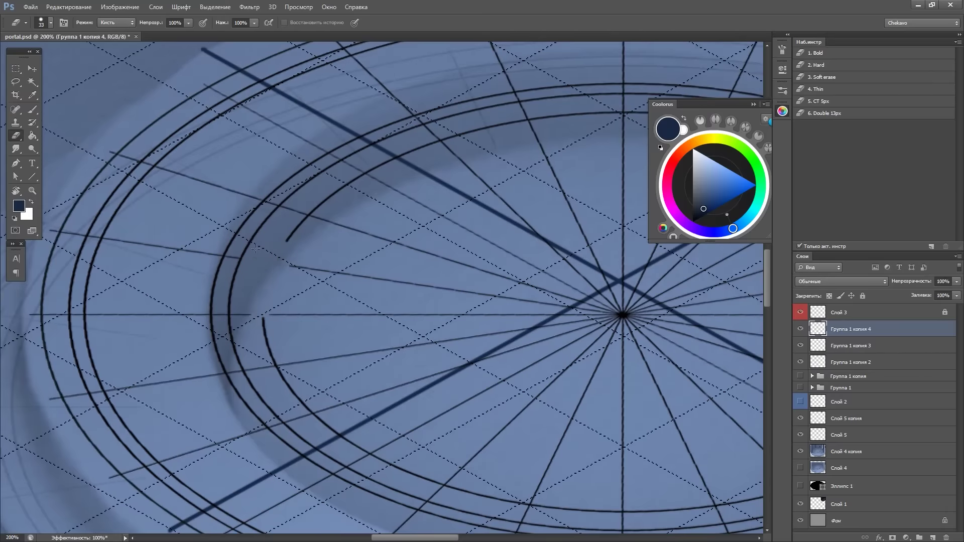
left_click_drag(356, 190, 472, 242)
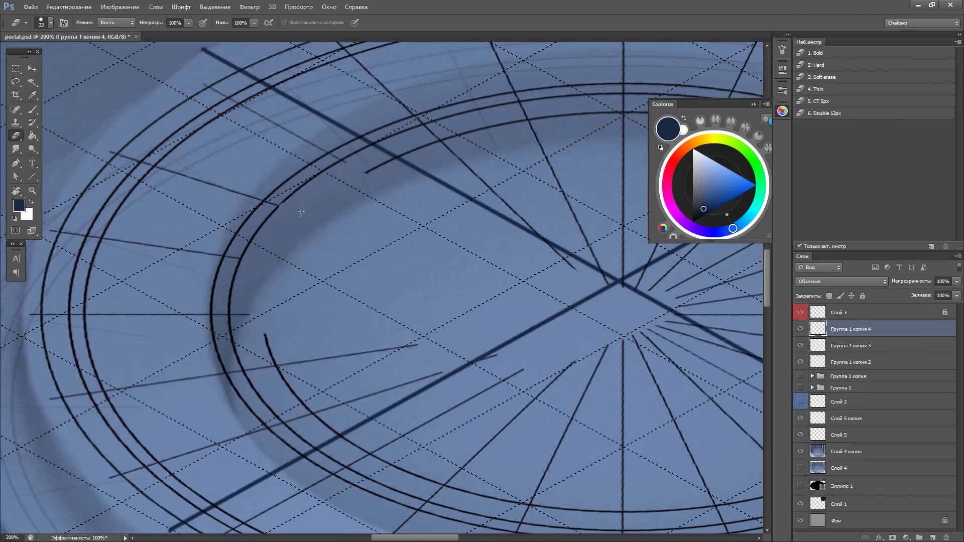
Rotate the view, hide panels, and erase the remaining spoke lines inside the top ring
left_click_drag(300, 212, 464, 199)
key("Tab")
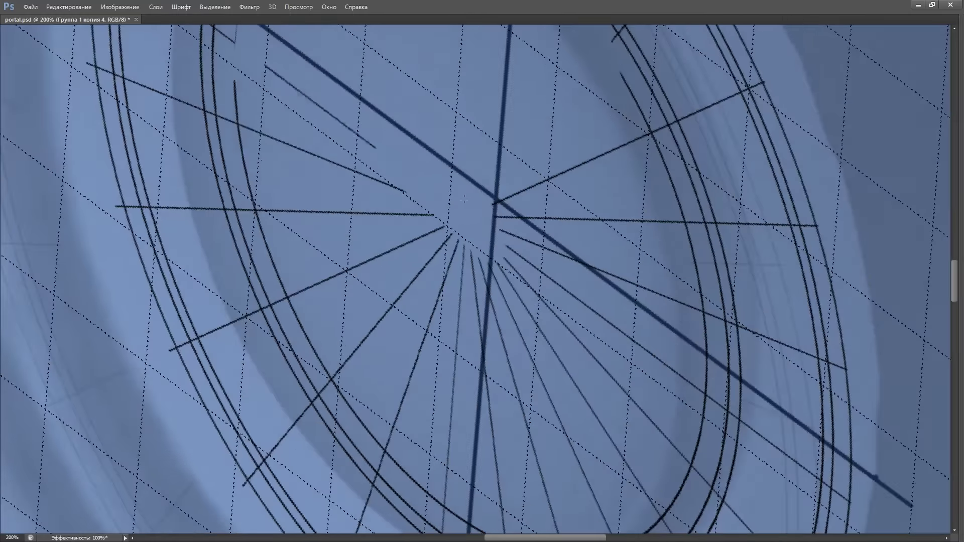
left_click_drag(261, 163, 283, 226)
mouse_move(561, 422)
left_mouse_down()
mouse_move(752, 198)
mouse_move(541, 178)
left_mouse_up()
mouse_move(647, 366)
left_mouse_down()
mouse_move(628, 181)
mouse_move(257, 298)
mouse_move(315, 78)
left_mouse_up()
left_click_drag(352, 201, 468, 281)
left_click_drag(502, 231, 603, 251)
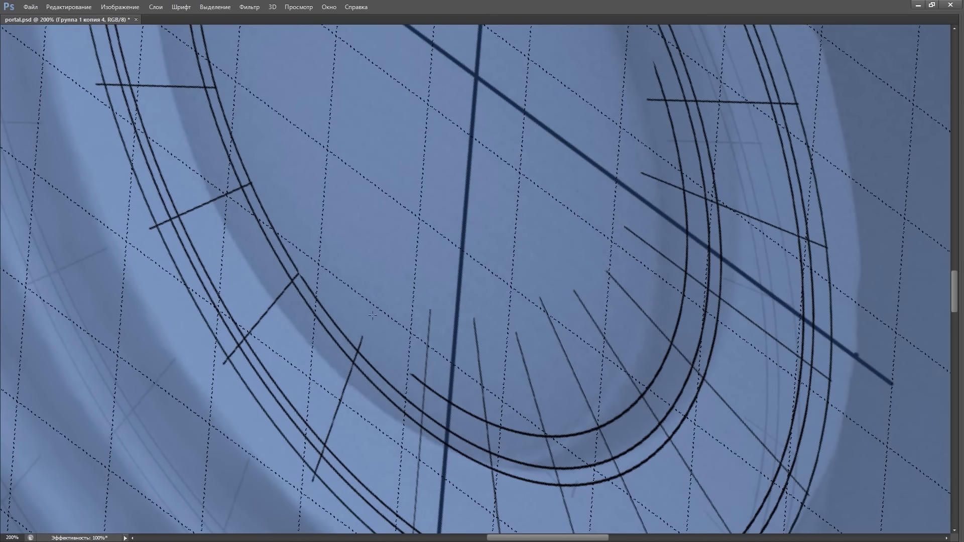
left_click_drag(522, 417, 613, 302)
left_click_drag(623, 362, 688, 151)
left_click_drag(517, 150, 499, 268)
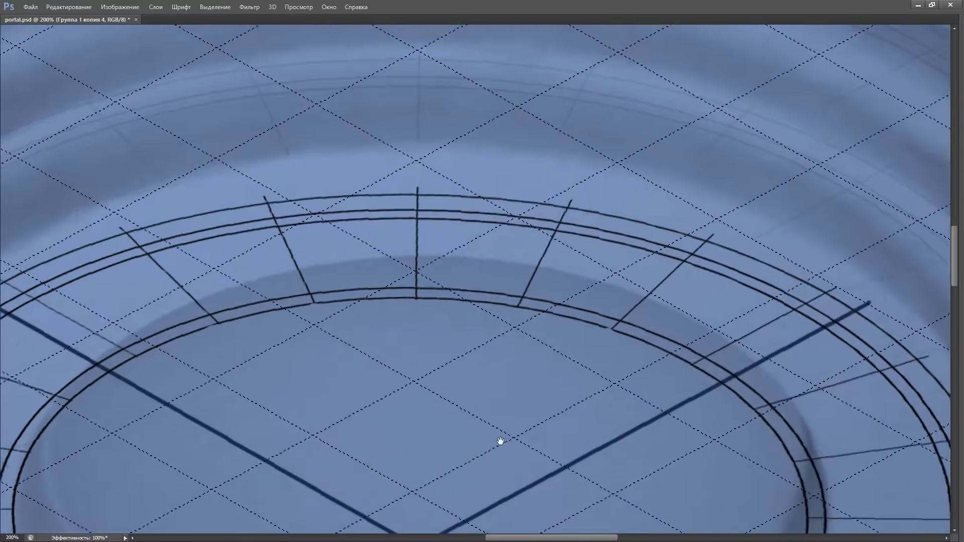
left_click_drag(499, 441, 541, 338)
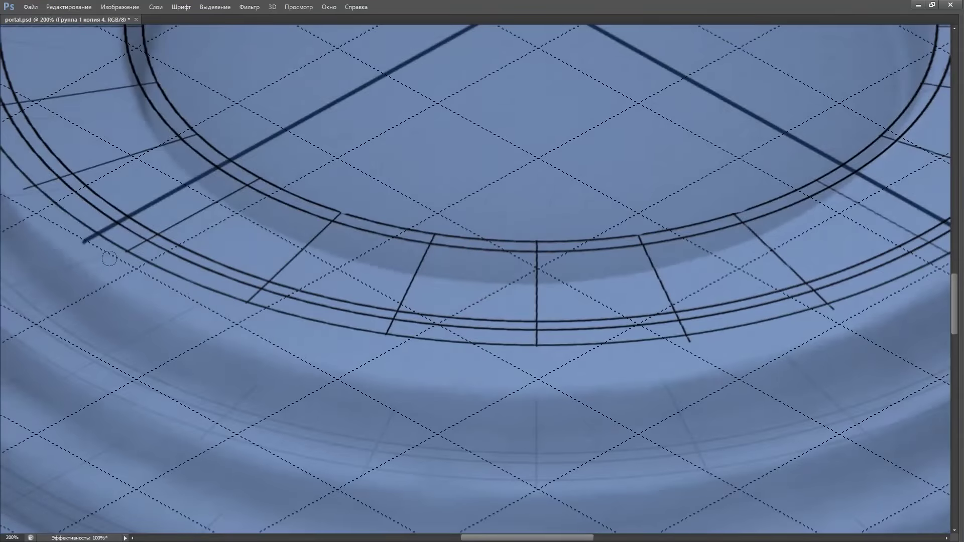
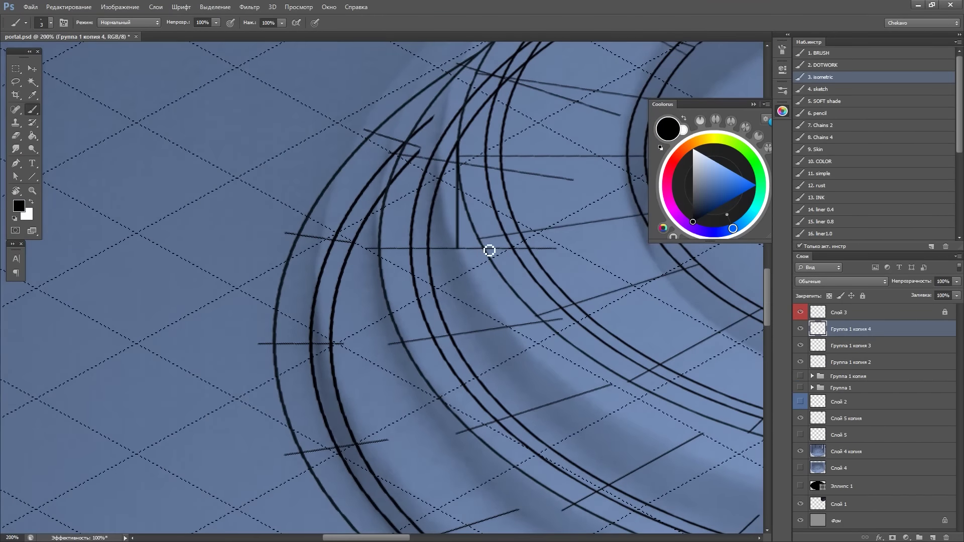
Draw the first straight vertical divider strokes along the ring's side at 200%
left_click_drag(490, 251, 374, 187)
left_click_drag(578, 398, 359, 207)
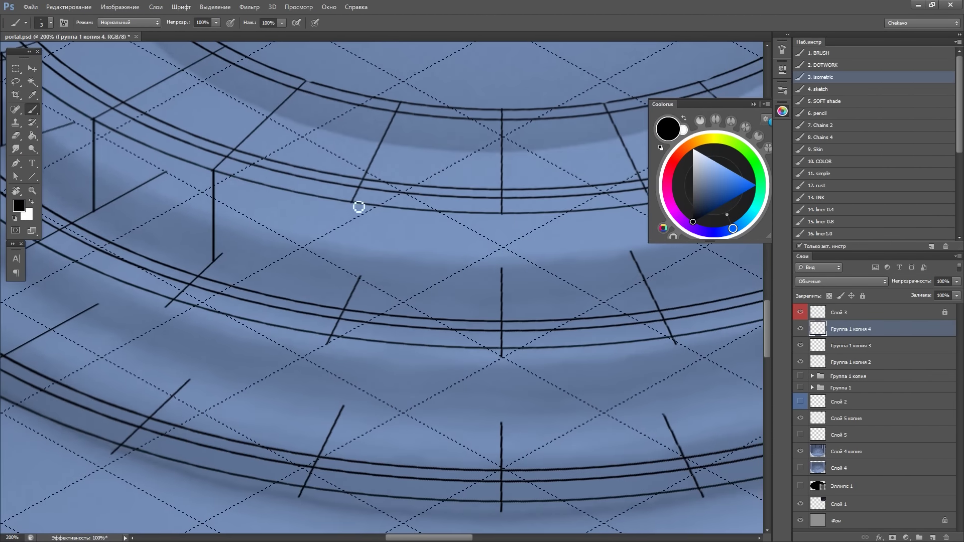
scroll(508, 310, "right", 3)
scroll(504, 161, "right", 3)
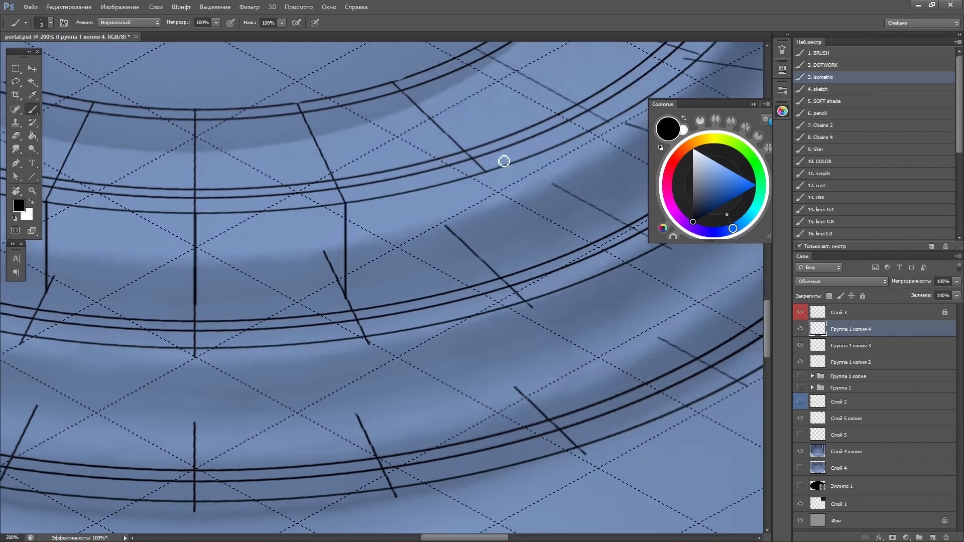
key("Tab")
mouse_move(555, 228)
left_mouse_down()
mouse_move(613, 314)
mouse_move(557, 197)
left_mouse_up()
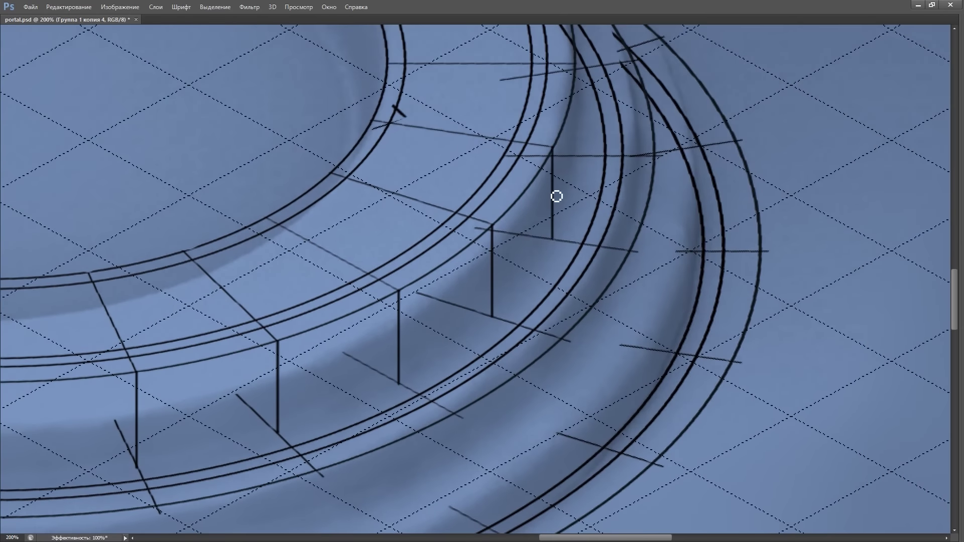
left_click_drag(706, 139, 618, 120)
left_click_drag(613, 245, 598, 129)
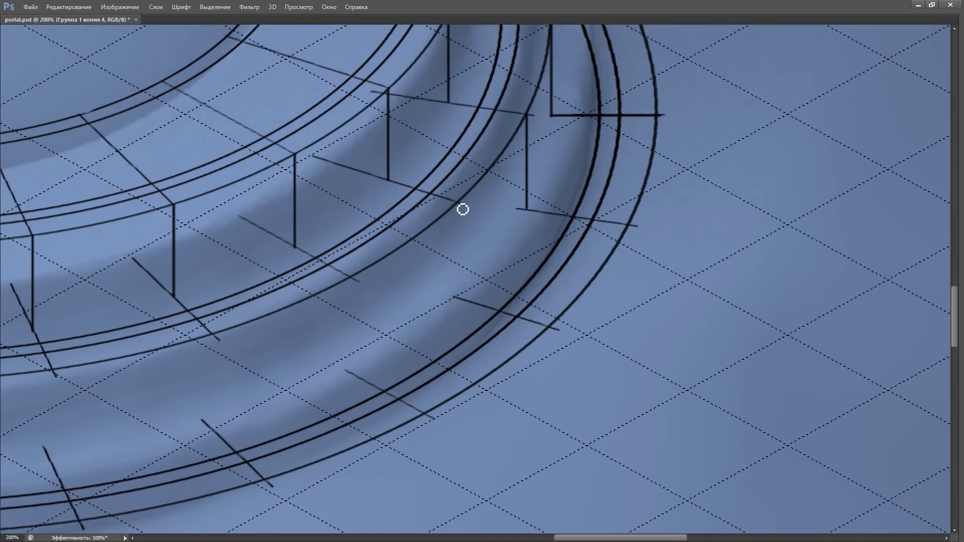
left_click_drag(360, 378, 628, 282)
left_click(624, 292, "shift")
left_click(462, 323, "shift")
Add more short vertical and connecting strokes around the ring's sides
left_click_drag(345, 240, 466, 179)
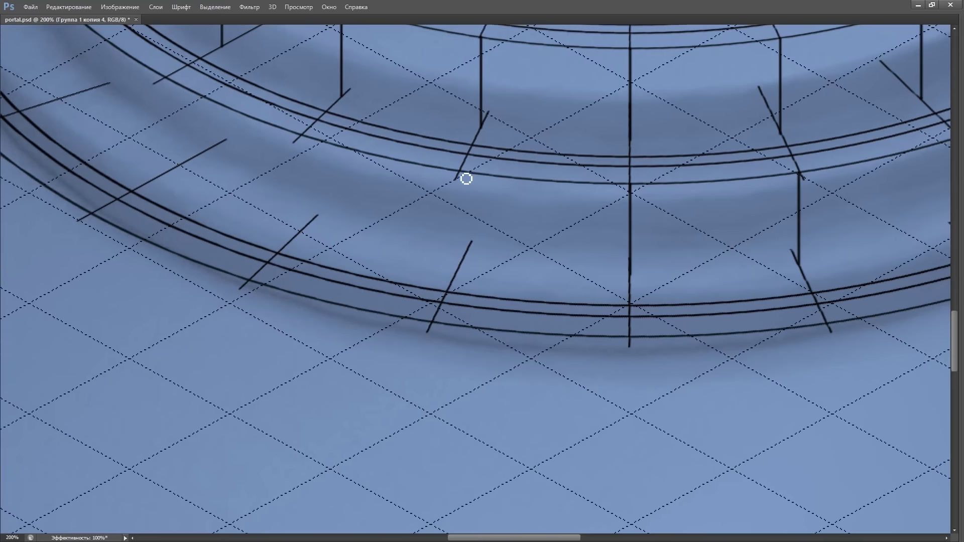
mouse_move(174, 83)
left_mouse_down()
mouse_move(174, 171)
mouse_move(475, 341)
left_mouse_up()
left_click(403, 252, "shift")
left_click_drag(271, 165, 282, 291)
left_click(387, 285, "shift")
left_click(391, 146, "shift")
left_click_drag(479, 171, 478, 281)
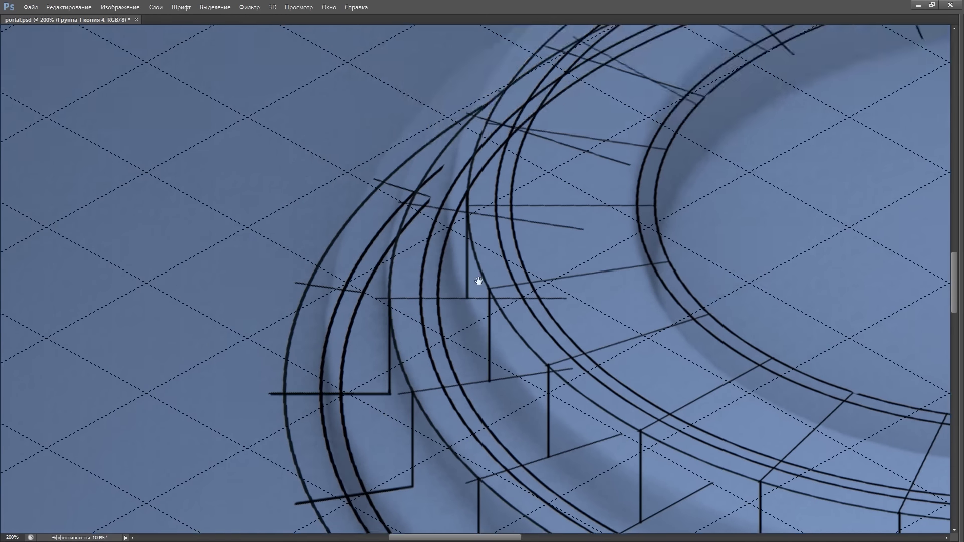
Zoom and rotate the view to check the whole stepped ring
key("ctrl+minus")
key("ctrl+minus")
key("ctrl+minus")
key("Tab")
key("ctrl+minus")
key("ctrl+plus")
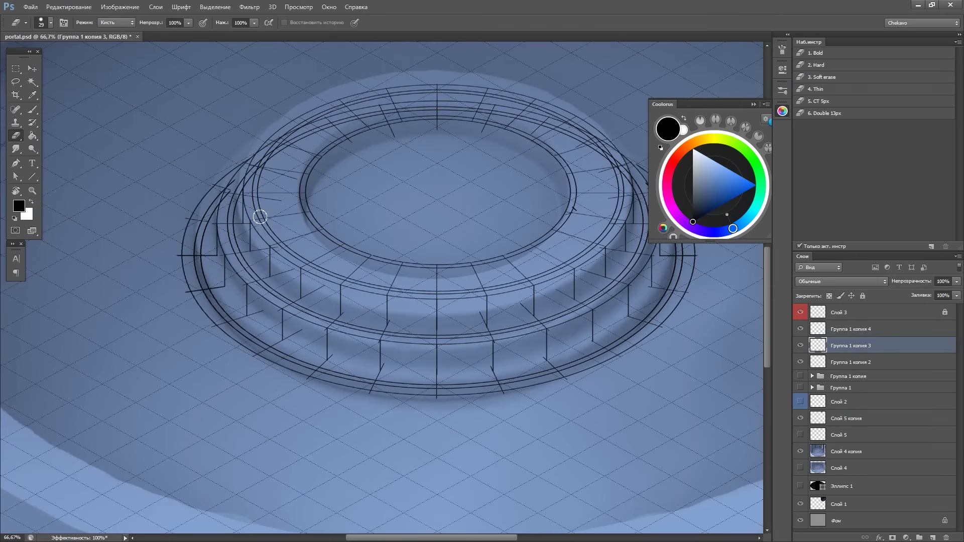
key("Tab")
key("ctrl+plus")
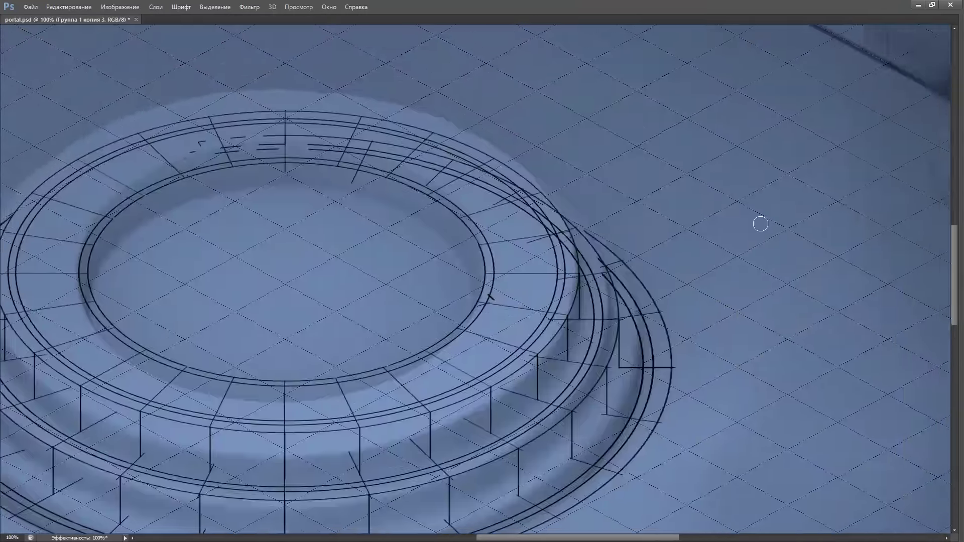
key("r")
left_click_drag(761, 222, 410, 302)
key("ctrl+minus")
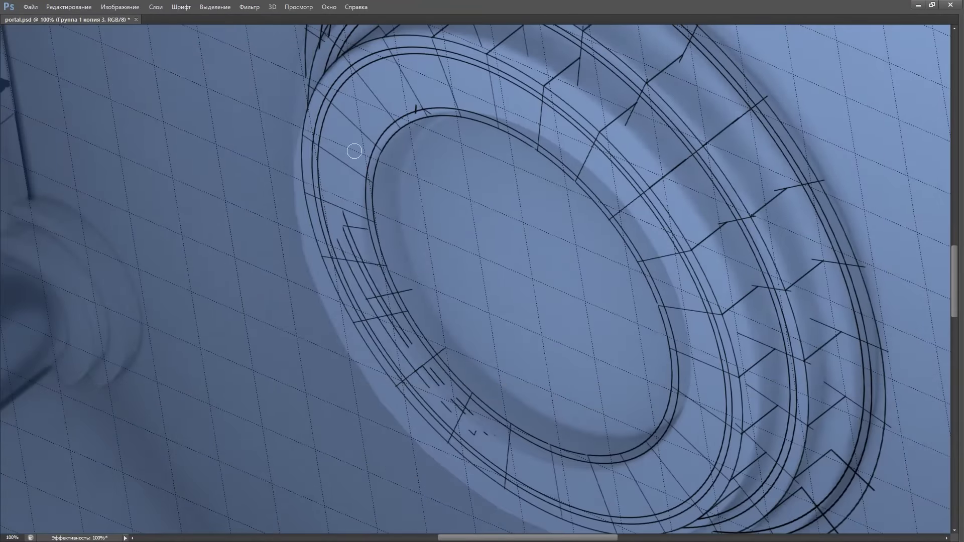
key("r")
key("Escape")
key("ctrl+plus")
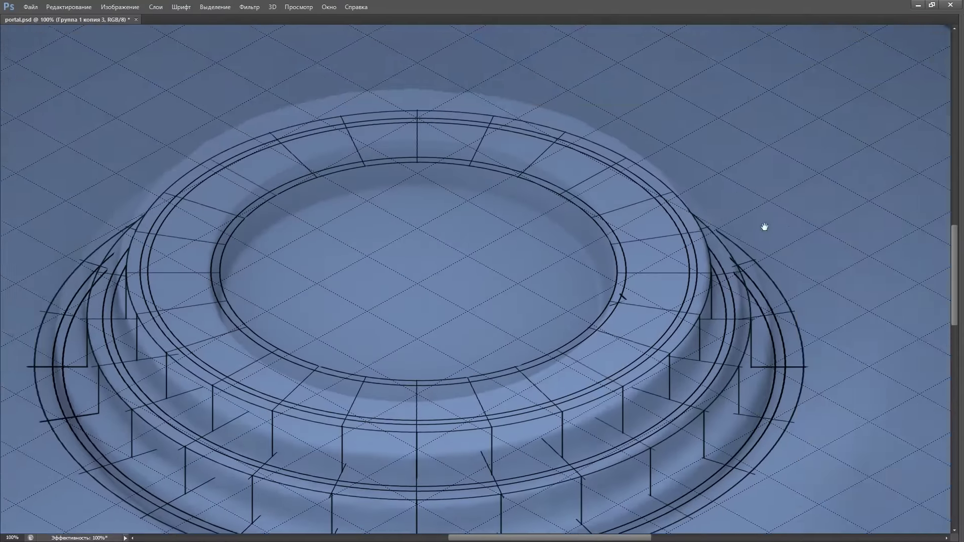
key("Tab")
Select the Группа 1 копия 2 layer and inspect the ring up close
left_click(811, 373)
key("Tab")
key("ctrl+plus")
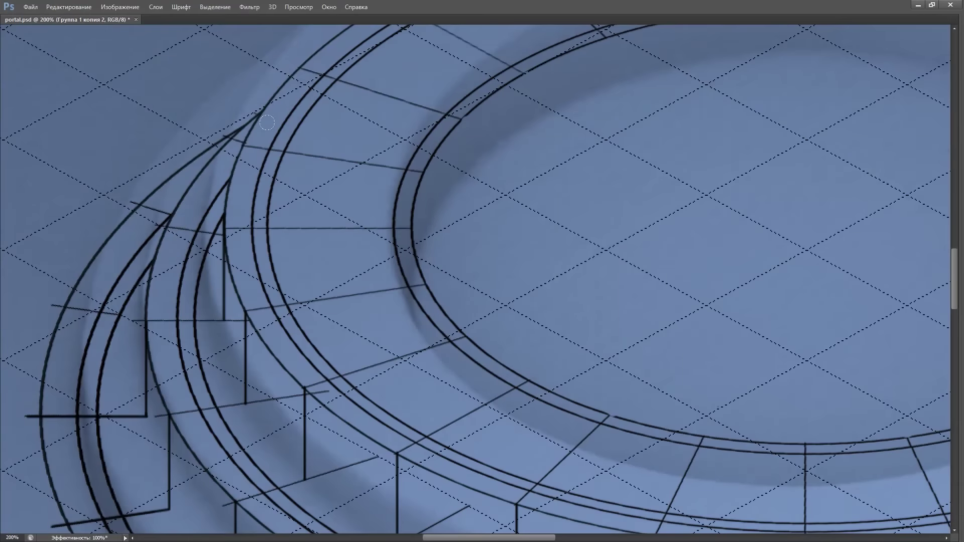
left_click_drag(266, 122, 488, 171)
mouse_move(444, 81)
left_mouse_down()
mouse_move(426, 290)
mouse_move(379, 219)
left_mouse_up()
key("ctrl+0")
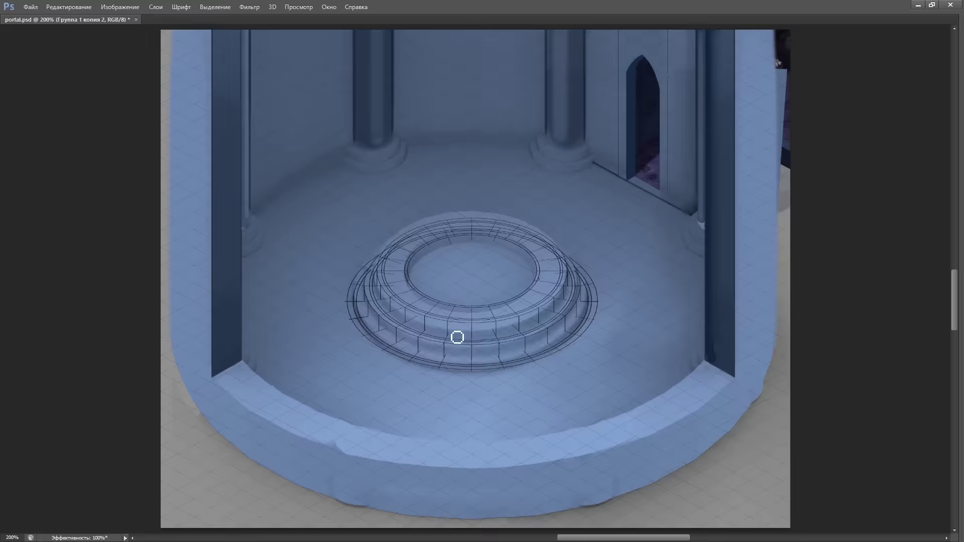
Merge the ring sketch copies into one layer, Группа 1 копия 4
key("Tab")
key("ctrl+1")
key("ctrl+minus")
key("ctrl+minus")
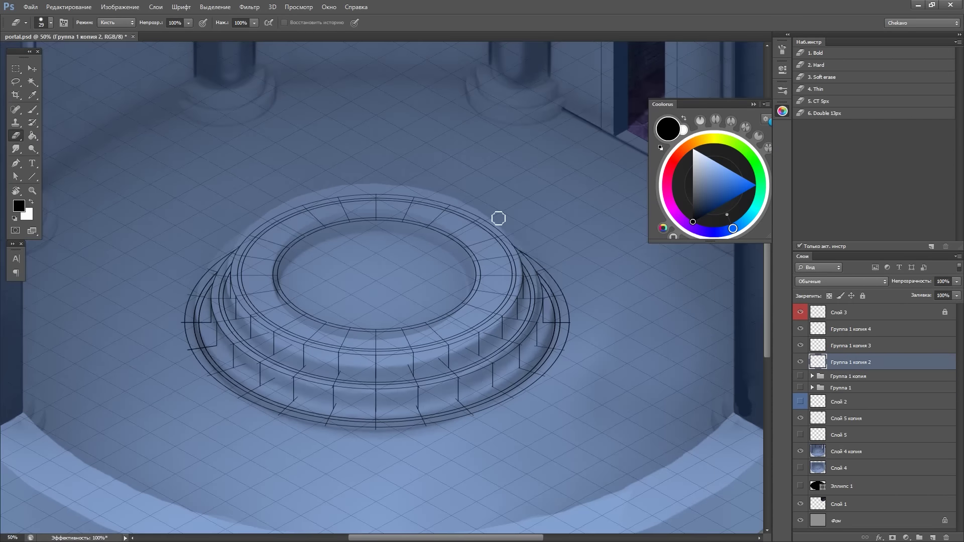
key("ctrl+plus")
key("ctrl+plus")
key("ctrl+e")
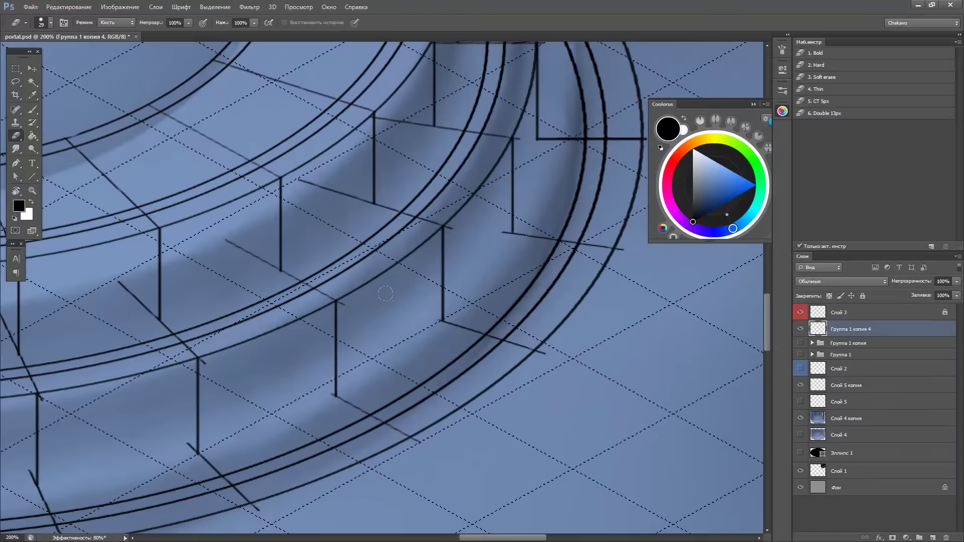
left_click_drag(364, 182, 469, 257)
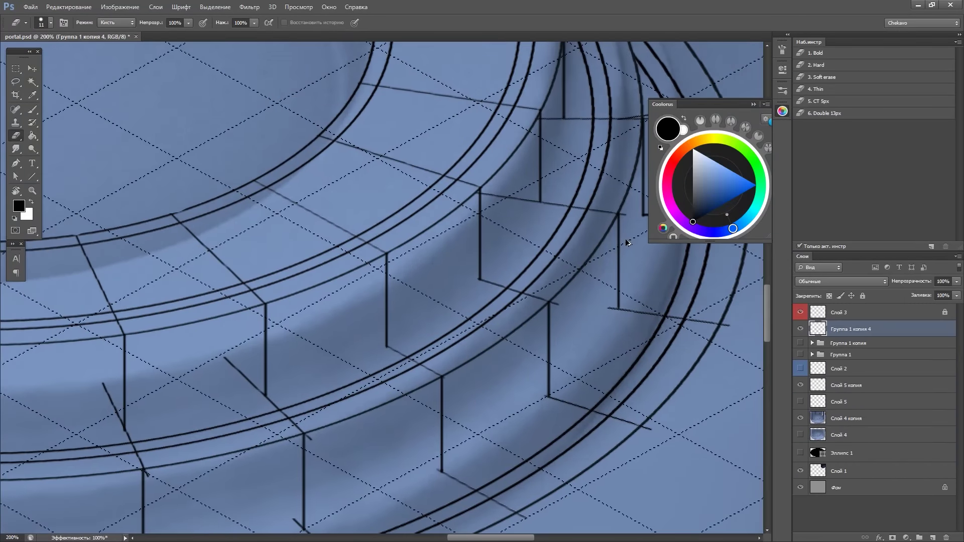
Duplicate the ring sketch layer and try shrinking the copy to about 85%
key("ctrl+j")
key("ctrl+minus")
key("ctrl+minus")
key("ctrl+t")
left_click_drag(571, 402, 521, 373)
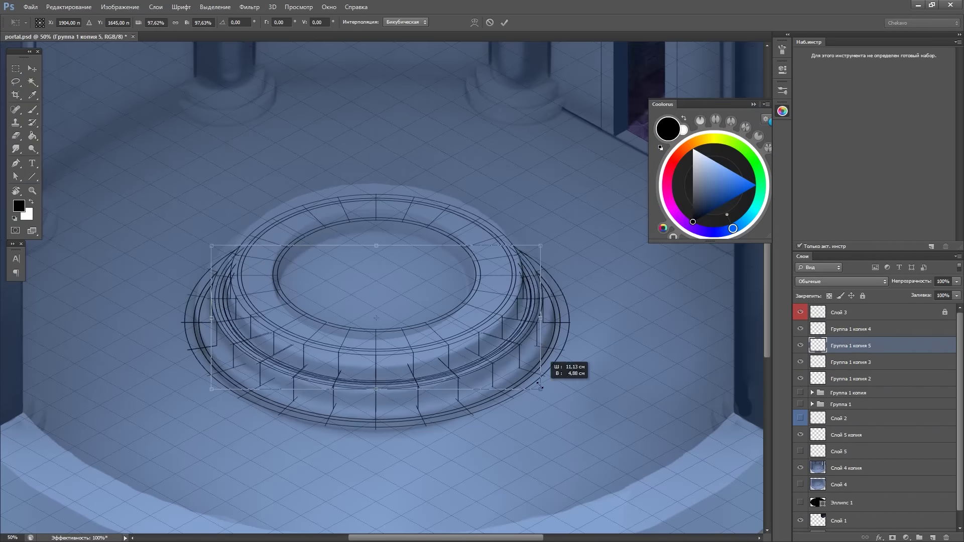
key("ctrl+z")
key("ctrl+plus")
key("ctrl+plus")
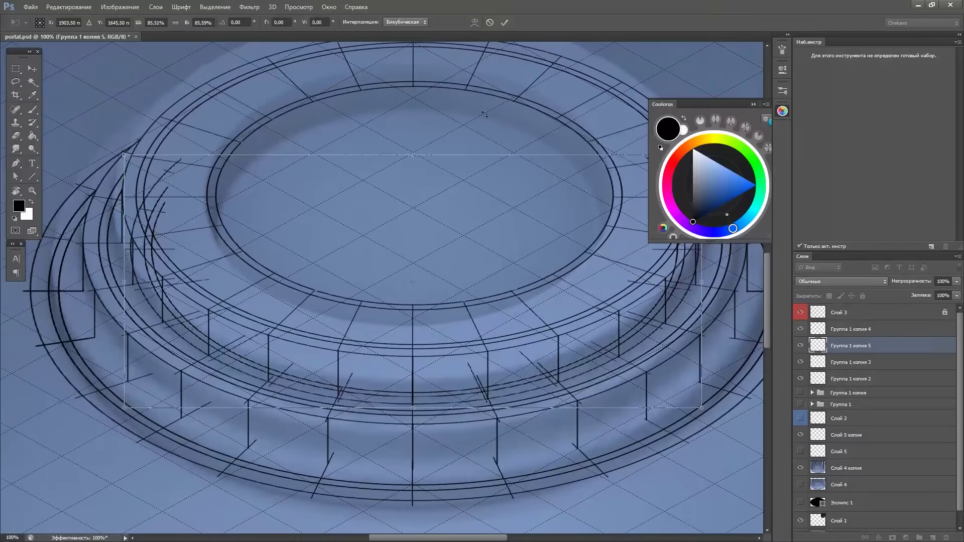
Shrink the duplicate to about 90%, then cancel and undo to discard it
key("ctrl+minus")
left_click_drag(627, 382, 601, 364)
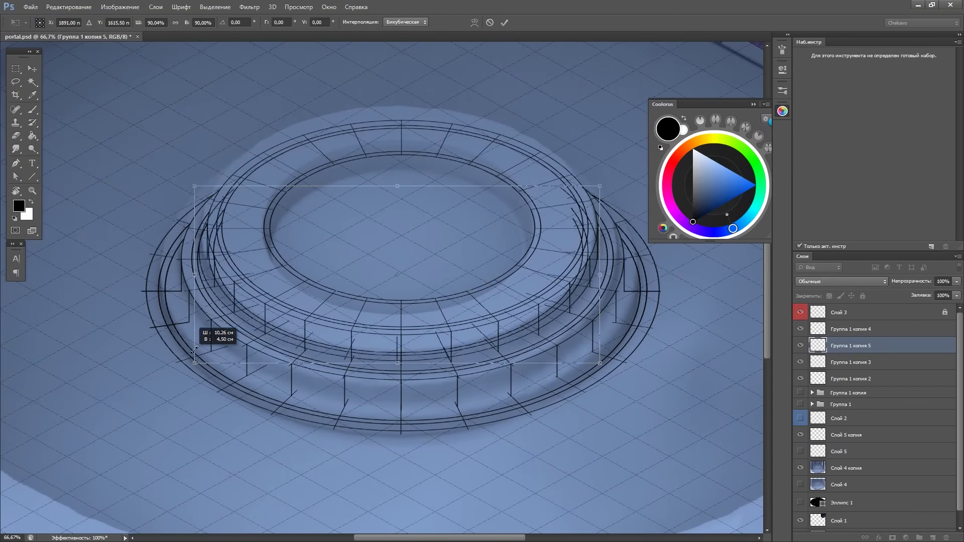
left_click_drag(176, 365, 189, 356)
key("Escape")
key("e")
key("ctrl+z")
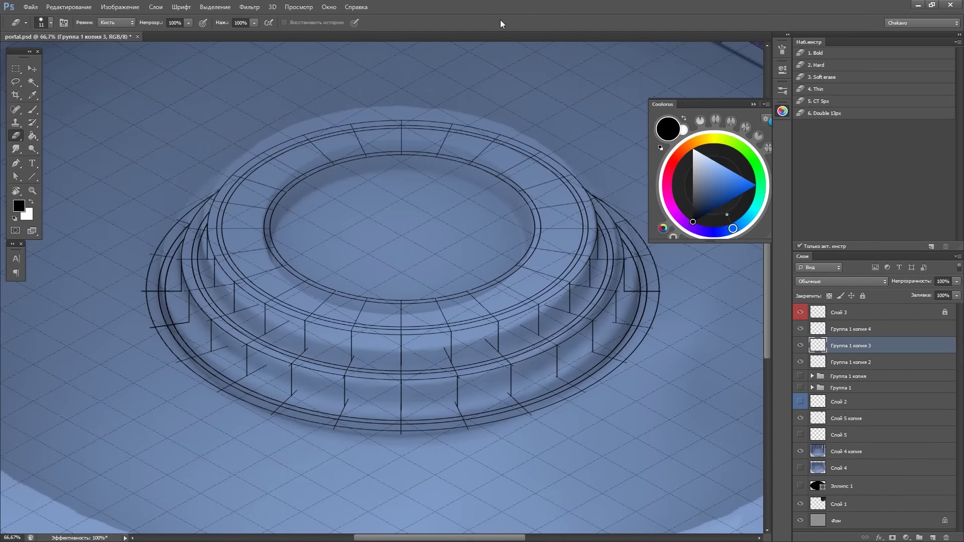
On Группа 1 копия 4, zoom to 200% and rotate the view along the ring's side
left_click(844, 333)
key("Tab")
key("ctrl+plus")
key("ctrl+plus")
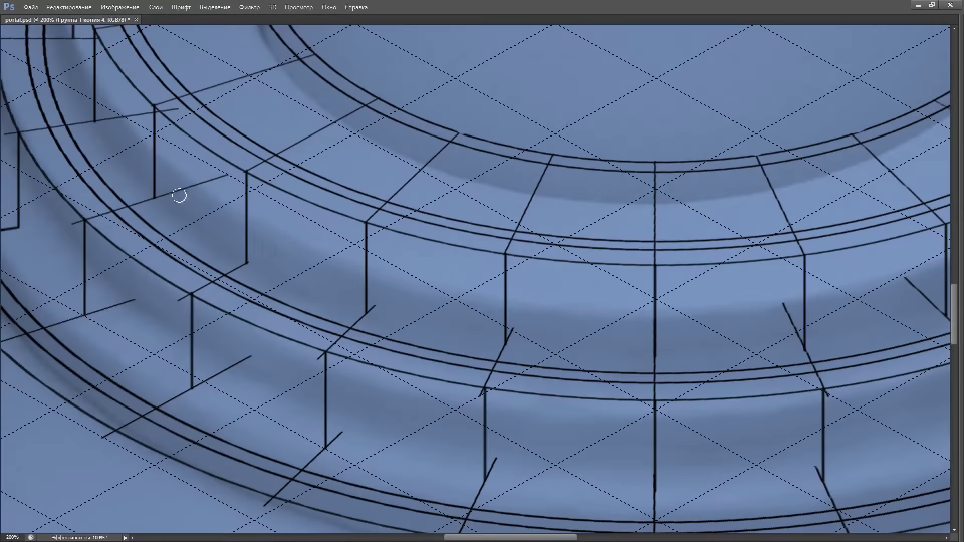
left_click_drag(179, 193, 569, 194)
scroll(389, 132, "up", 3)
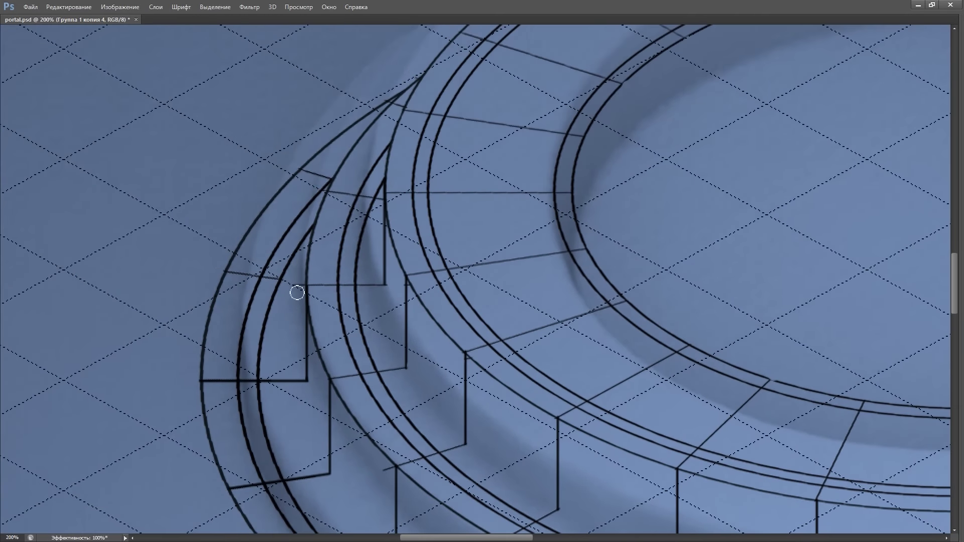
scroll(296, 293, "down", 6)
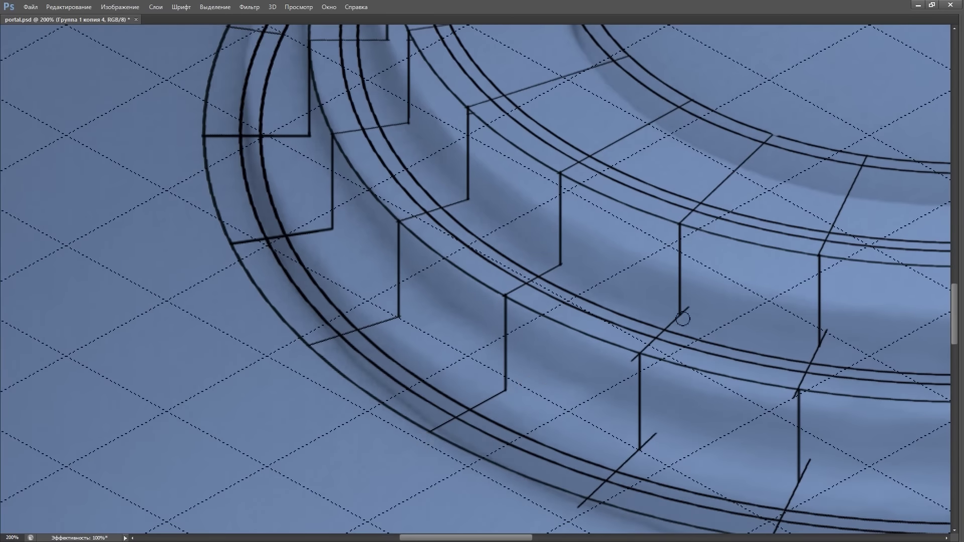
left_click_drag(653, 434, 375, 279)
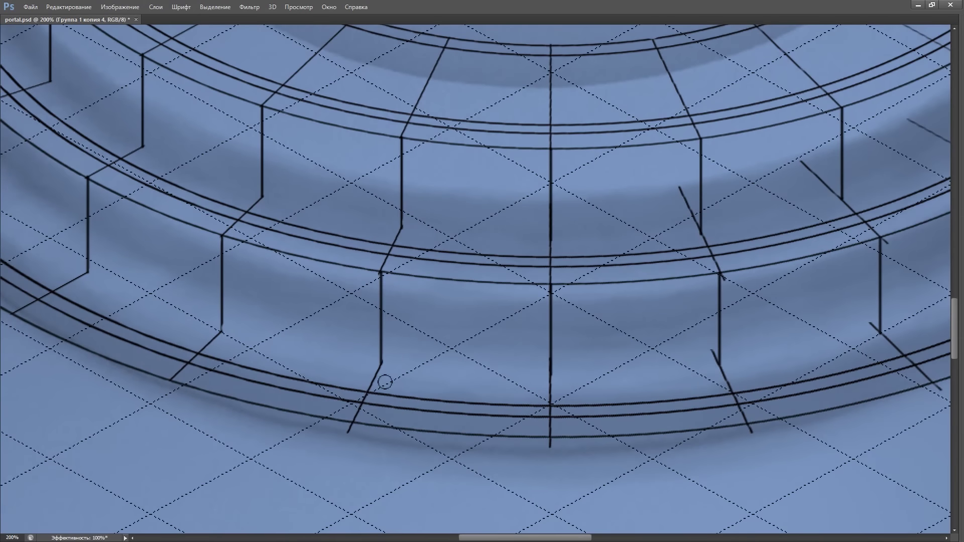
scroll(653, 292, "right", 7)
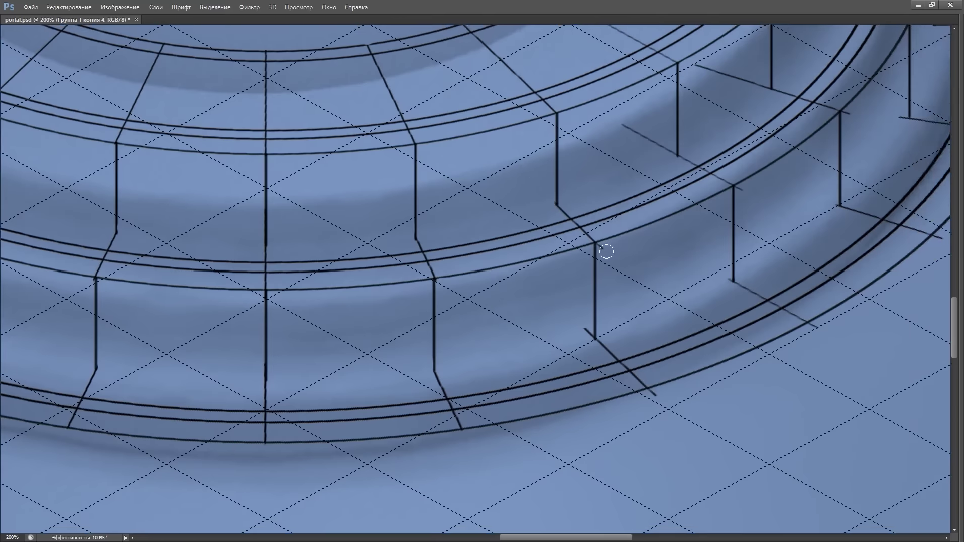
scroll(599, 351, "right", 6)
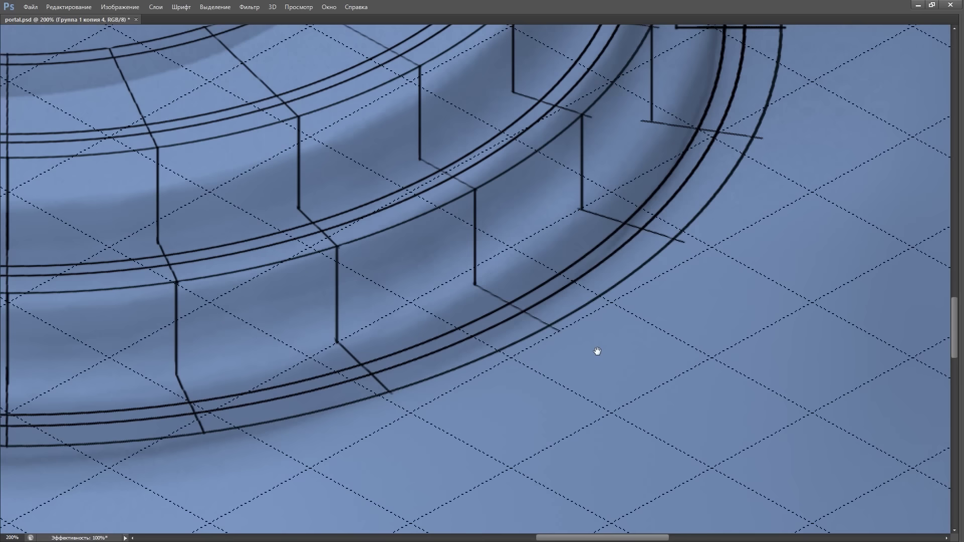
scroll(490, 255, "up", 7)
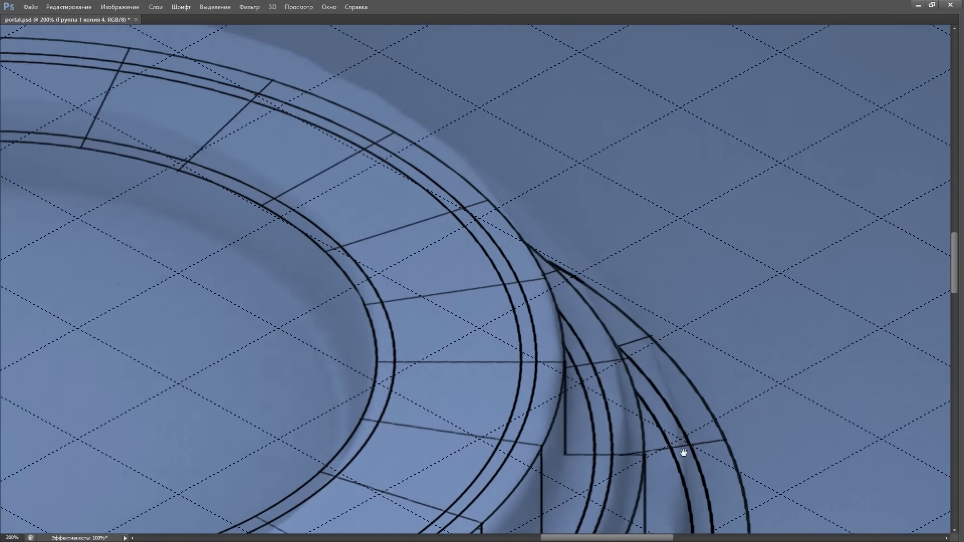
scroll(653, 301, "left", 15)
mouse_move(614, 144)
left_mouse_down()
mouse_move(501, 189)
mouse_move(275, 57)
left_mouse_up()
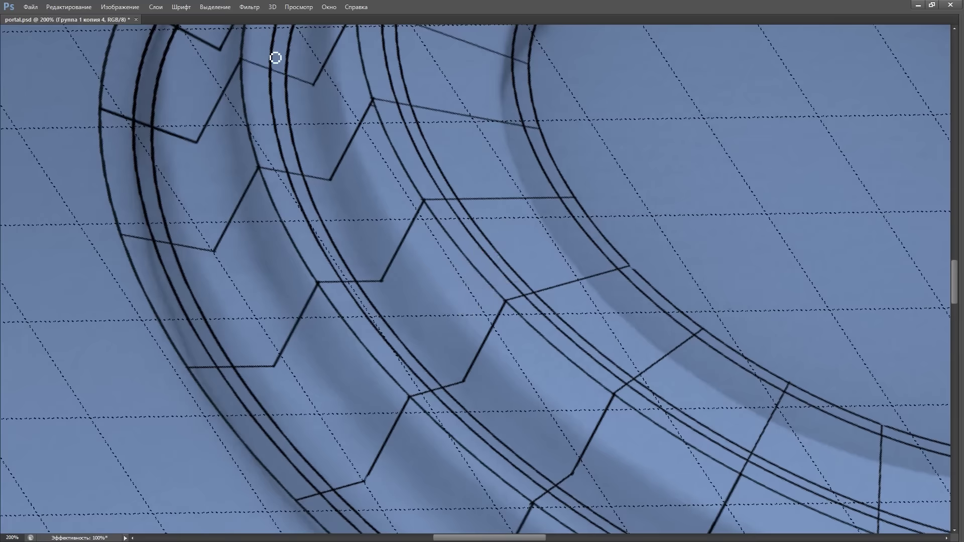
mouse_move(383, 281)
left_mouse_down()
mouse_move(495, 248)
mouse_move(341, 90)
left_mouse_up()
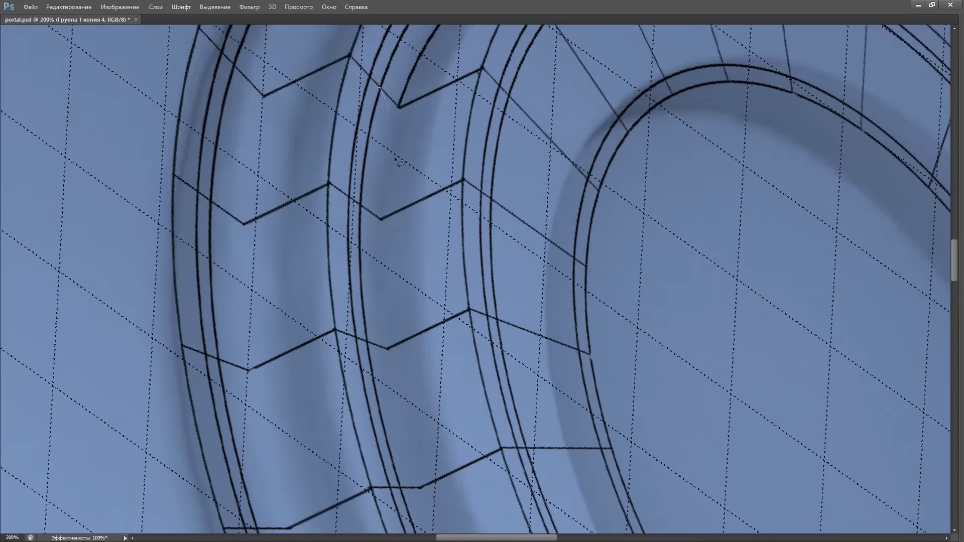
Select a thin strip along a ring edge and nudge it between the vertical lines
mouse_move(400, 103)
left_mouse_down()
mouse_move(397, 291)
mouse_move(372, 284)
left_mouse_up()
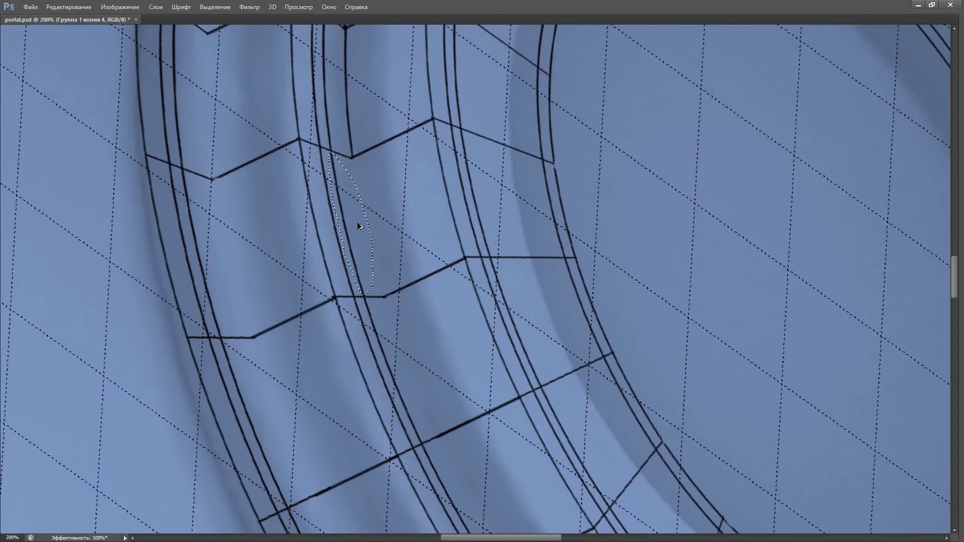
left_click_drag(359, 226, 283, 108)
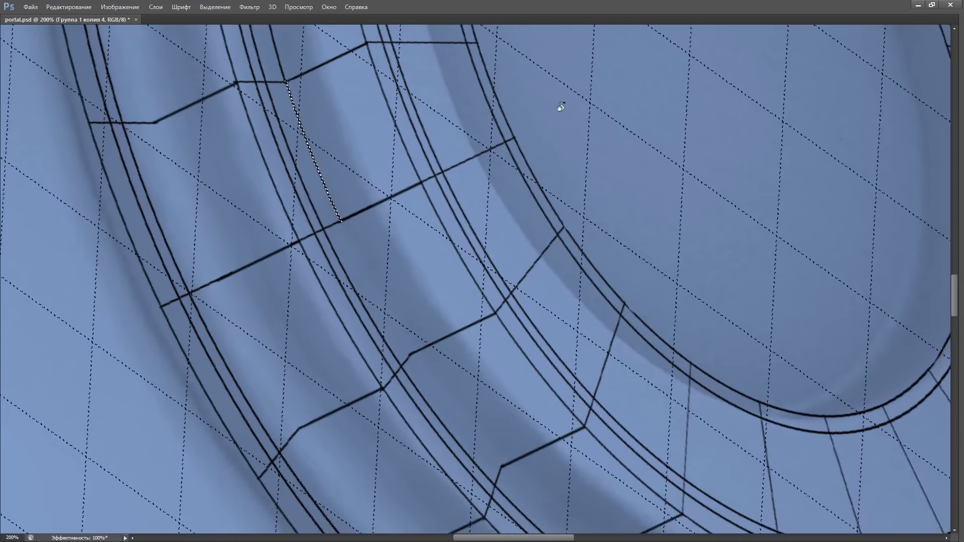
key("shift+Right")
key("shift+Right")
key("Return")
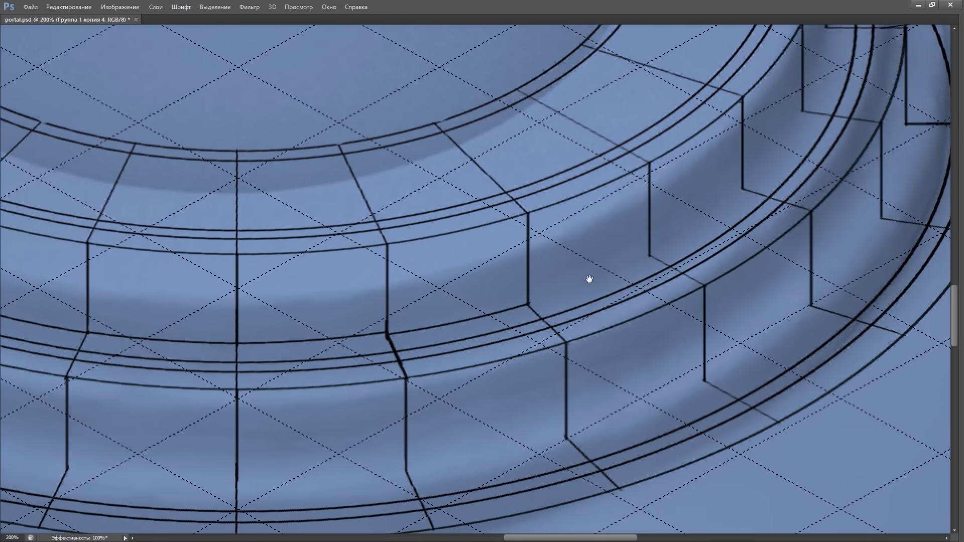
left_click_drag(604, 352, 591, 283)
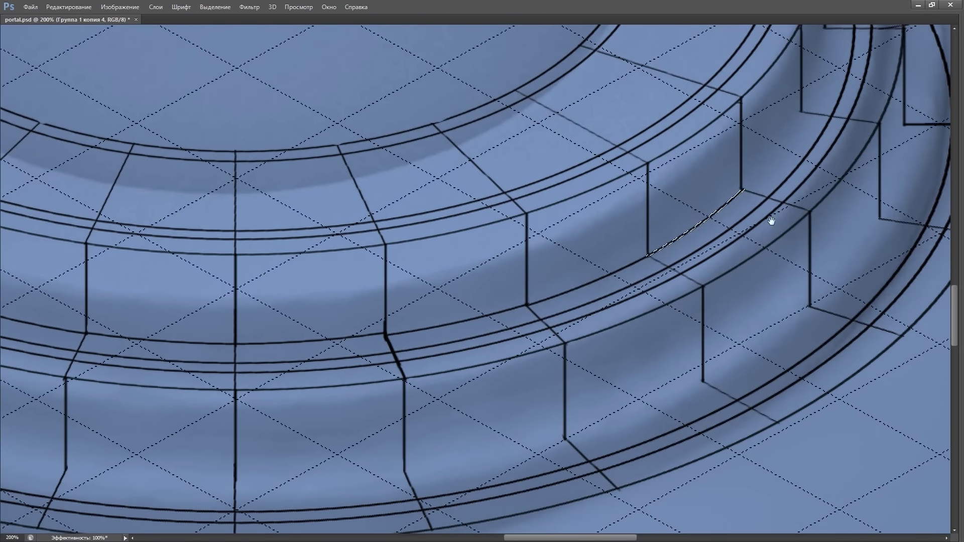
Select a thin curved strip on the ring's left side and move it into place
left_click_drag(671, 162, 286, 193)
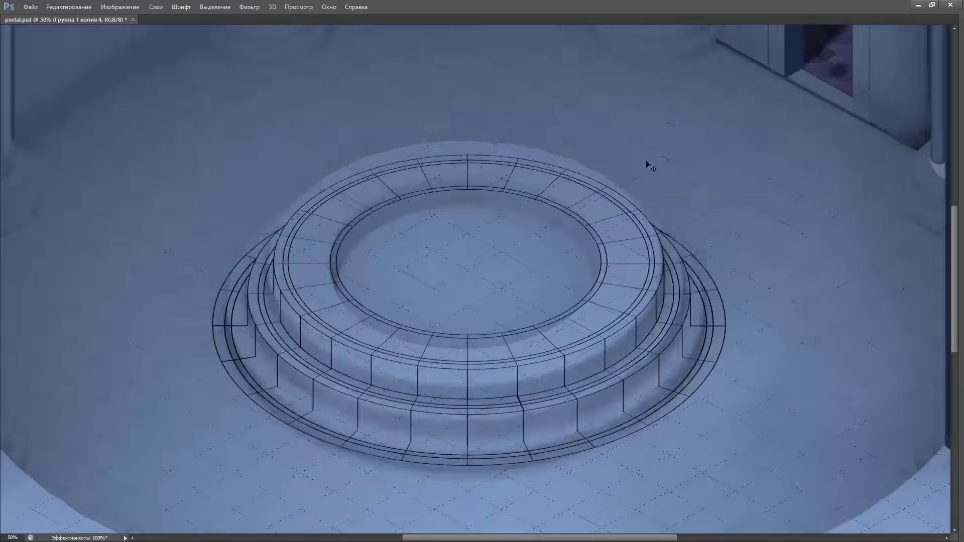
scroll(296, 243, "down", 3)
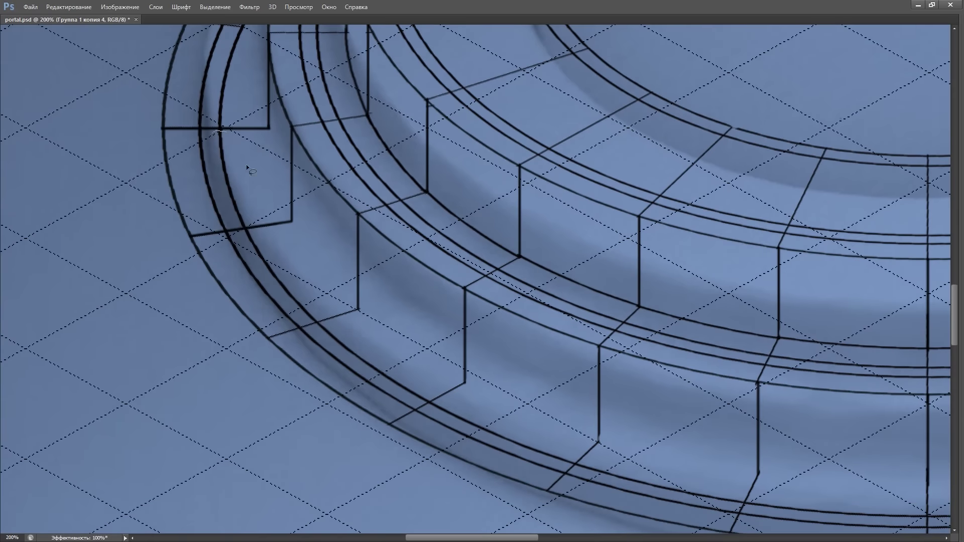
left_click_drag(282, 186, 248, 235)
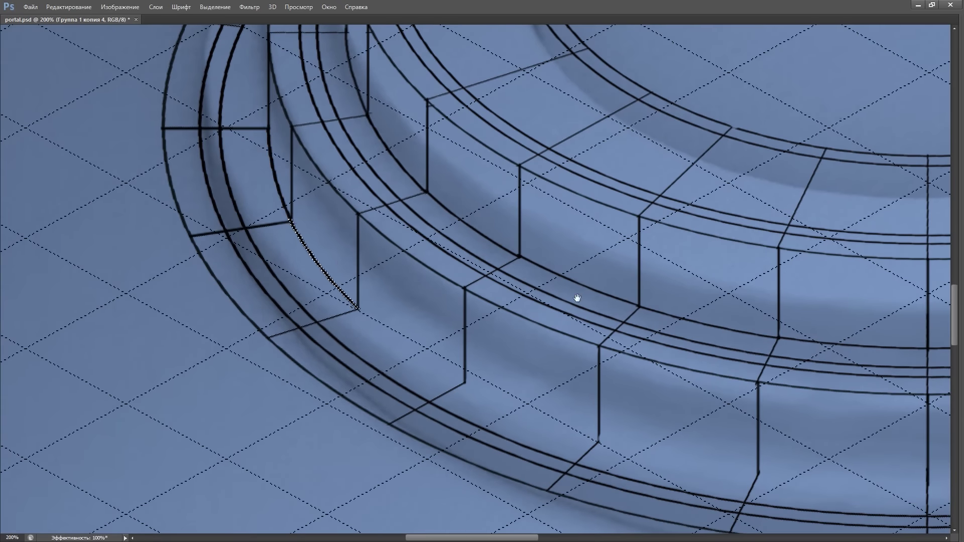
left_click_drag(577, 298, 412, 108)
mouse_move(415, 149)
left_mouse_down()
mouse_move(378, 126)
mouse_move(247, 169)
mouse_move(261, 189)
left_mouse_up()
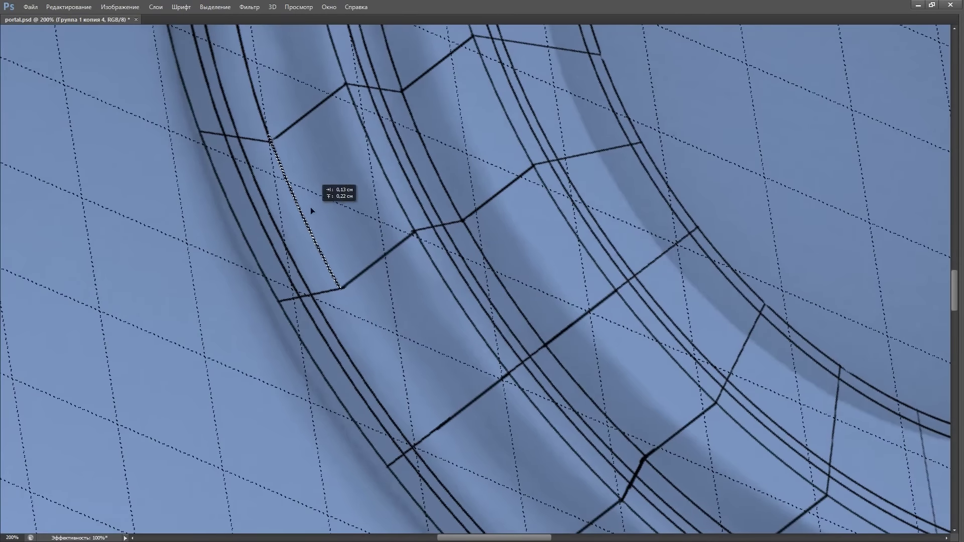
mouse_move(332, 150)
left_mouse_down()
mouse_move(273, 136)
mouse_move(347, 161)
mouse_move(321, 198)
mouse_move(342, 130)
mouse_move(373, 209)
mouse_move(302, 171)
mouse_move(589, 269)
mouse_move(715, 147)
left_mouse_up()
Commit the curved strip, then reshape the inner ellipse's anchors and fill it green
key("Return")
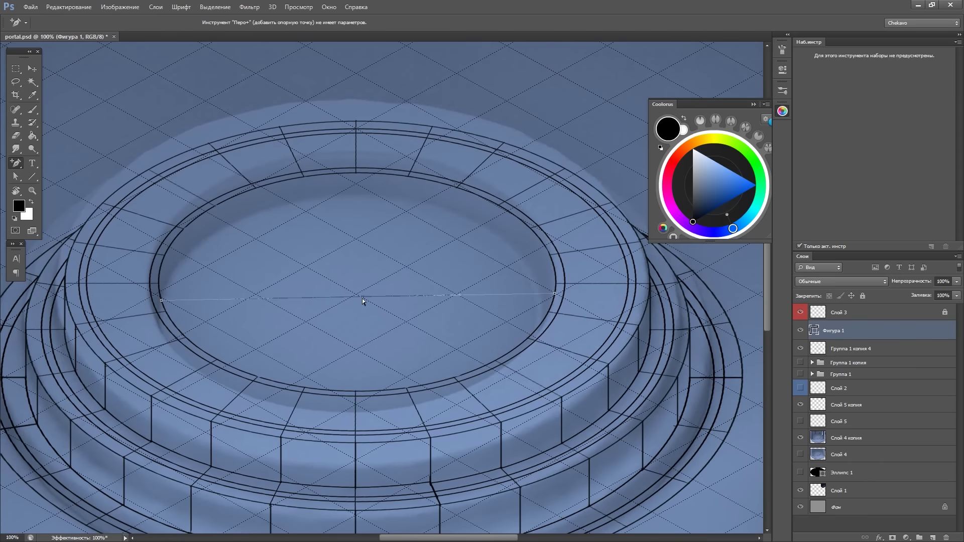
mouse_move(530, 194)
left_mouse_down()
mouse_move(257, 191)
mouse_move(521, 182)
mouse_move(524, 192)
left_mouse_up()
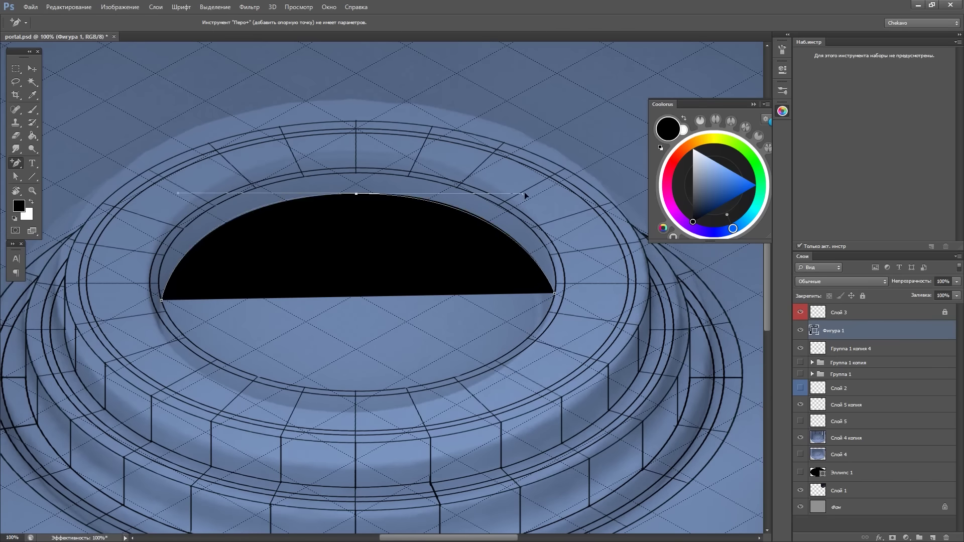
left_click_drag(356, 193, 360, 192)
left_click(15, 163)
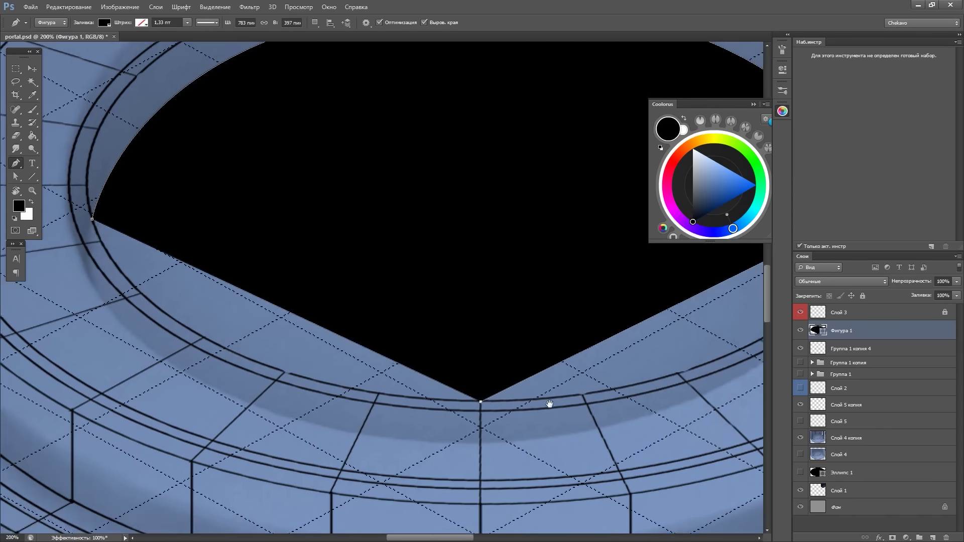
left_click(107, 23)
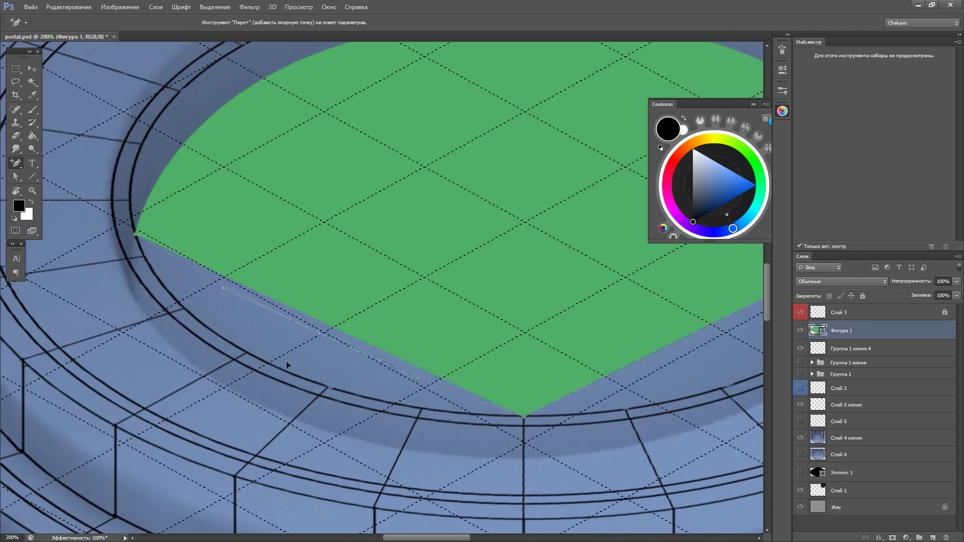
left_click_drag(280, 368, 146, 303)
key("Tab")
left_click_drag(586, 320, 685, 280)
key("ctrl+0")
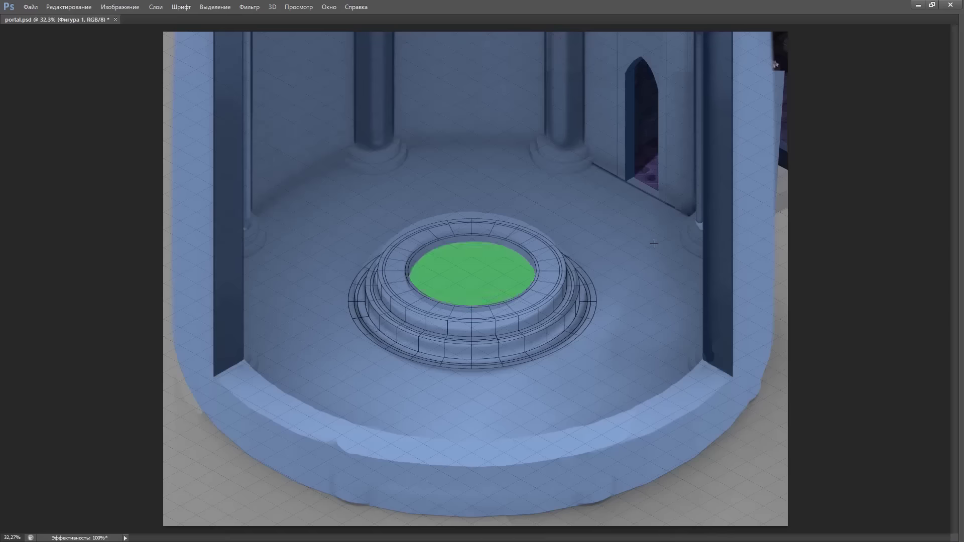
Duplicate the floor layer, hide linework and portal, and paint over the pedestal in floor blue
key("Tab")
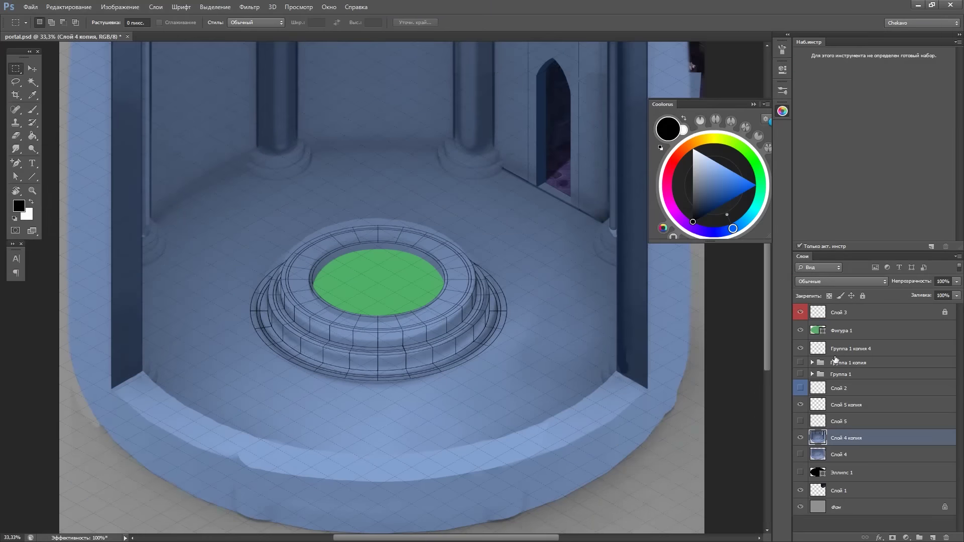
key("ctrl+j")
left_click(801, 348)
left_click(800, 330)
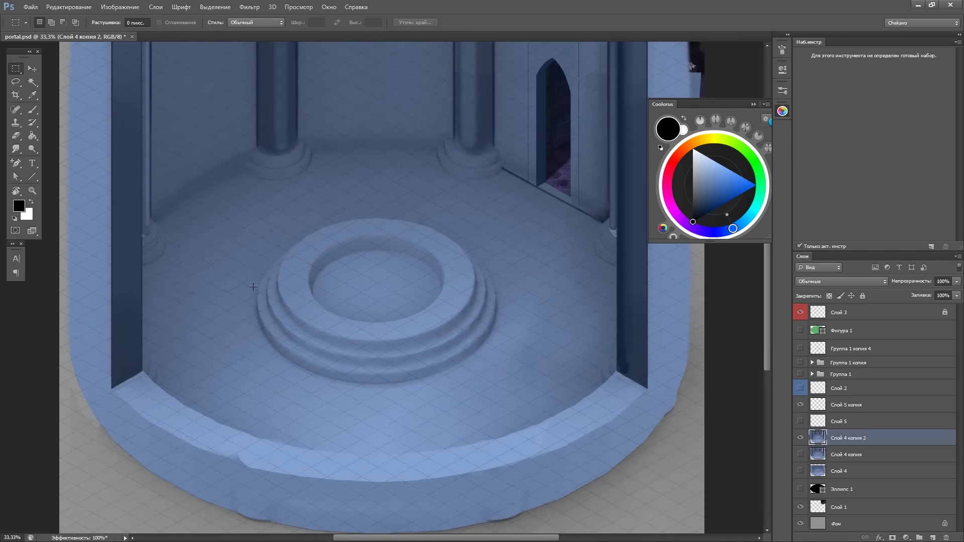
key("i")
left_click(512, 329)
key("b")
left_click_drag(420, 211, 282, 301)
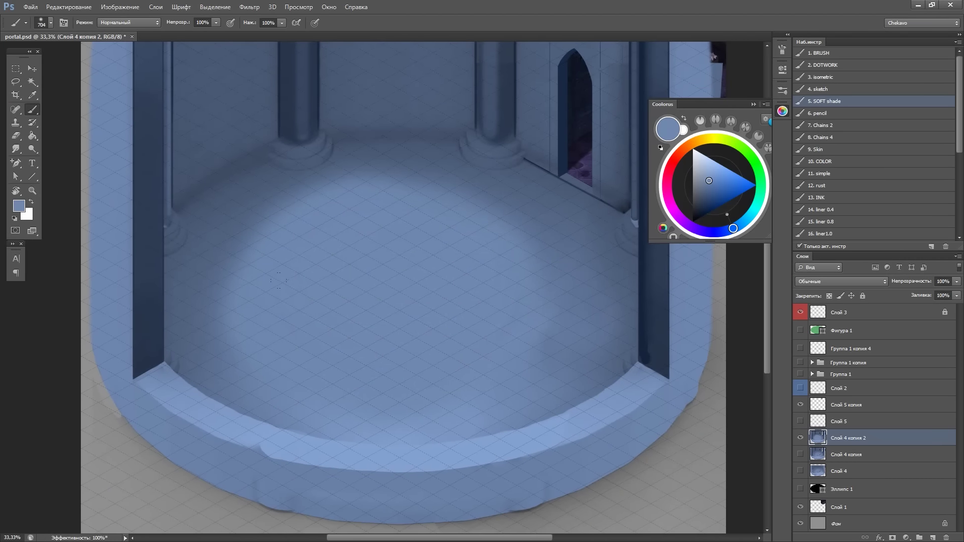
Show the linework again, paint darker blue around the pedestal, and save
left_click(801, 349)
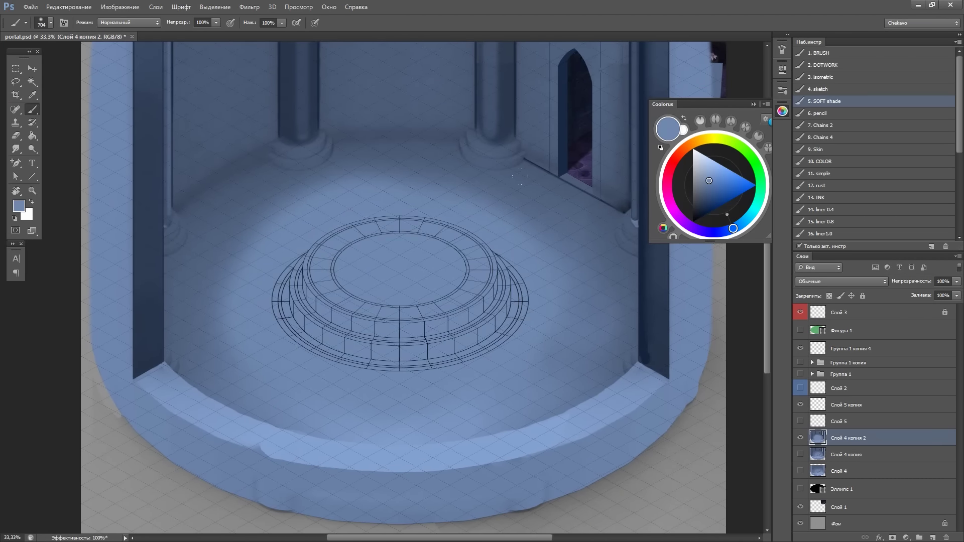
key("ctrl+minus")
key("ctrl+minus")
left_click(311, 254, "alt")
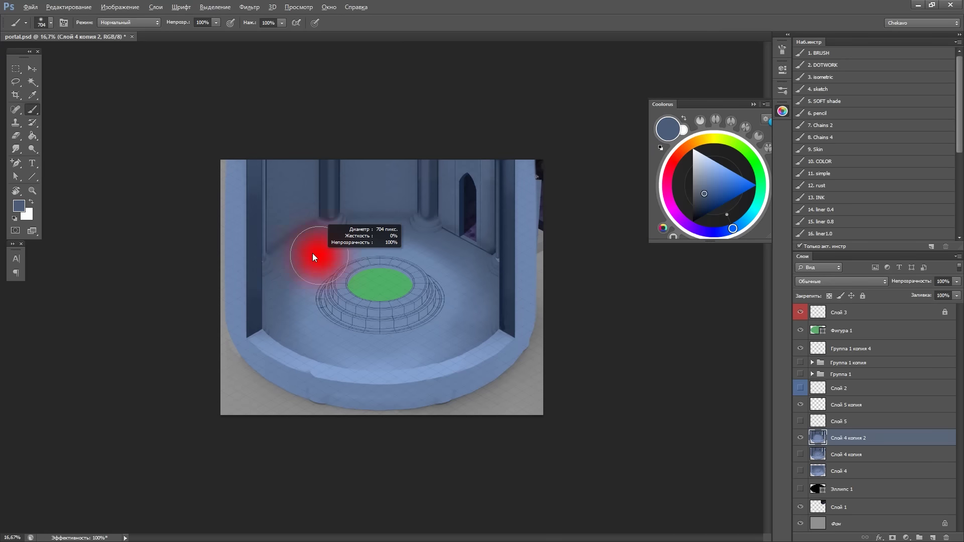
mouse_move(406, 226)
left_mouse_down()
mouse_move(290, 300)
mouse_move(452, 284)
left_mouse_up()
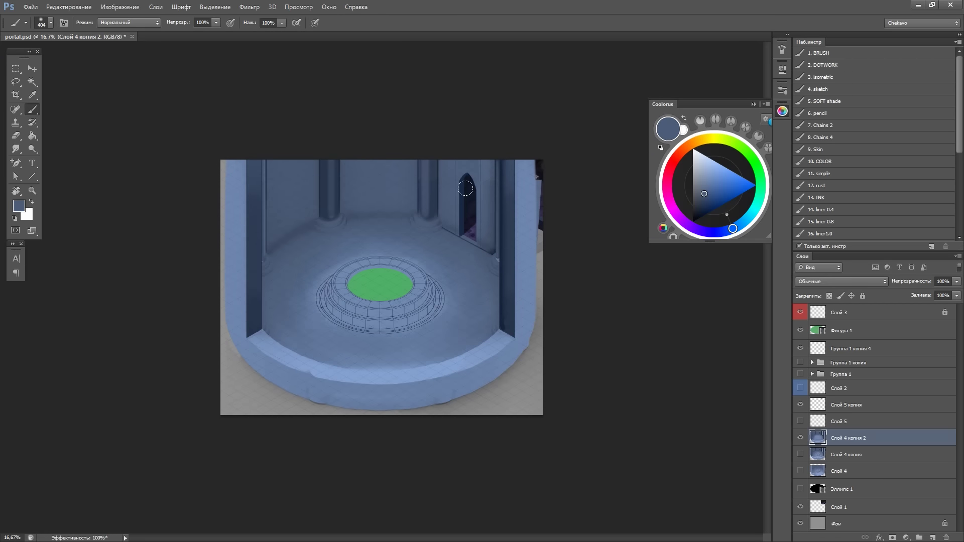
key("ctrl+minus")
key("ctrl+plus")
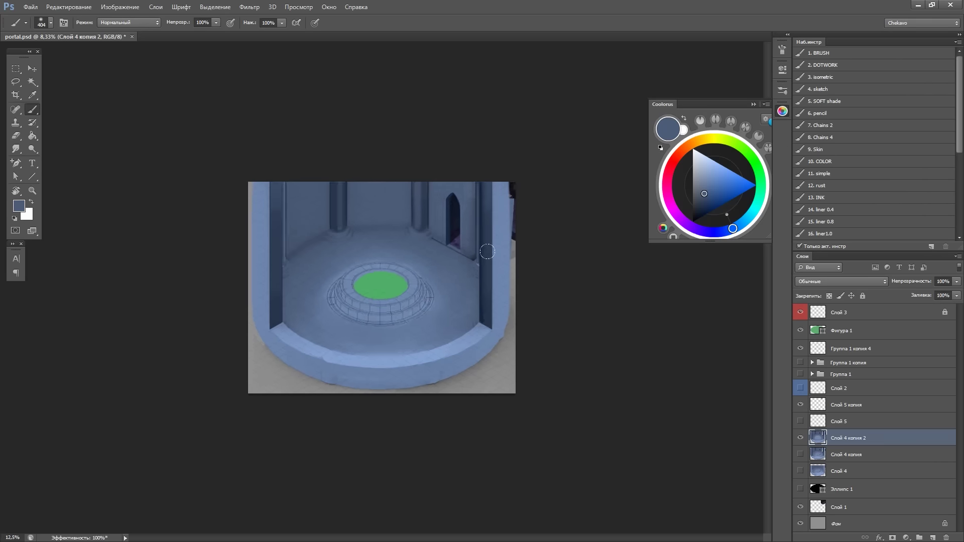
key("ctrl+s")
Paint light strokes along the ring's inner edge with the Double rude texture 111px brush
scroll(481, 255, "up", 2)
scroll(558, 352, "up", 2)
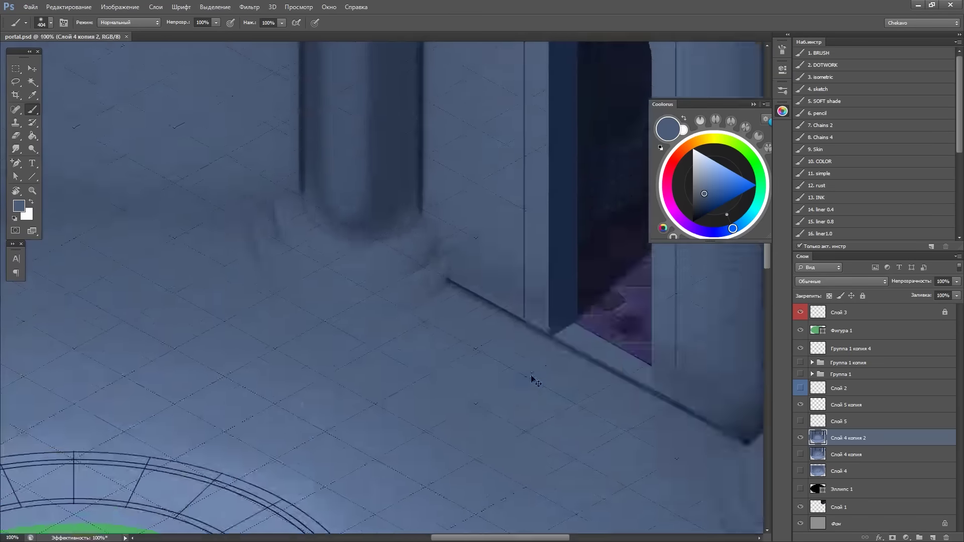
scroll(533, 377, "up", 2)
scroll(940, 118, "down", 3)
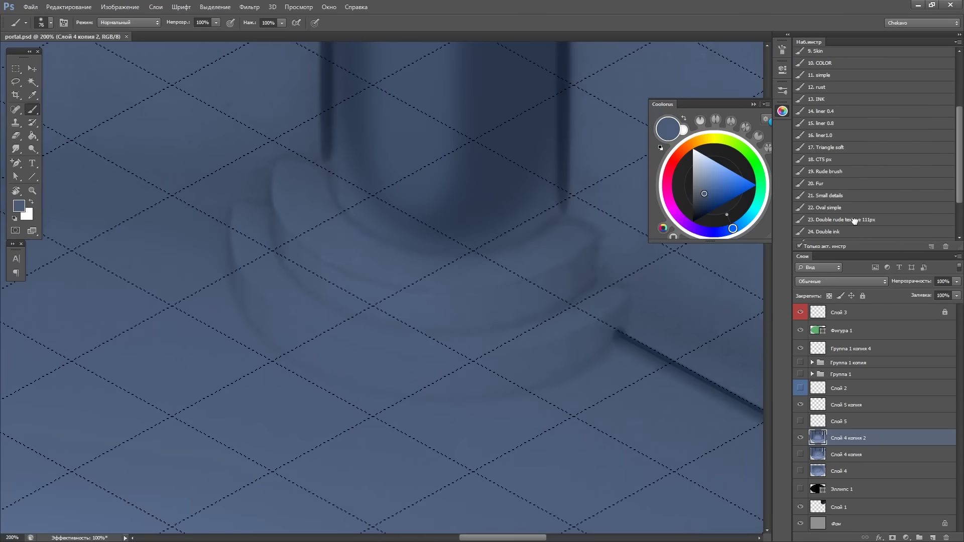
left_click(854, 222)
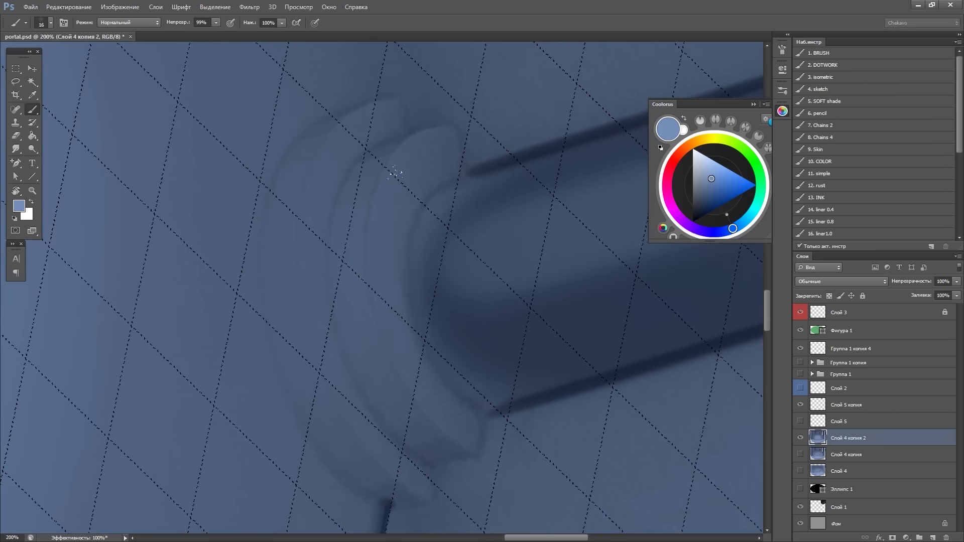
left_click_drag(381, 201, 374, 332)
left_click_drag(402, 171, 407, 352)
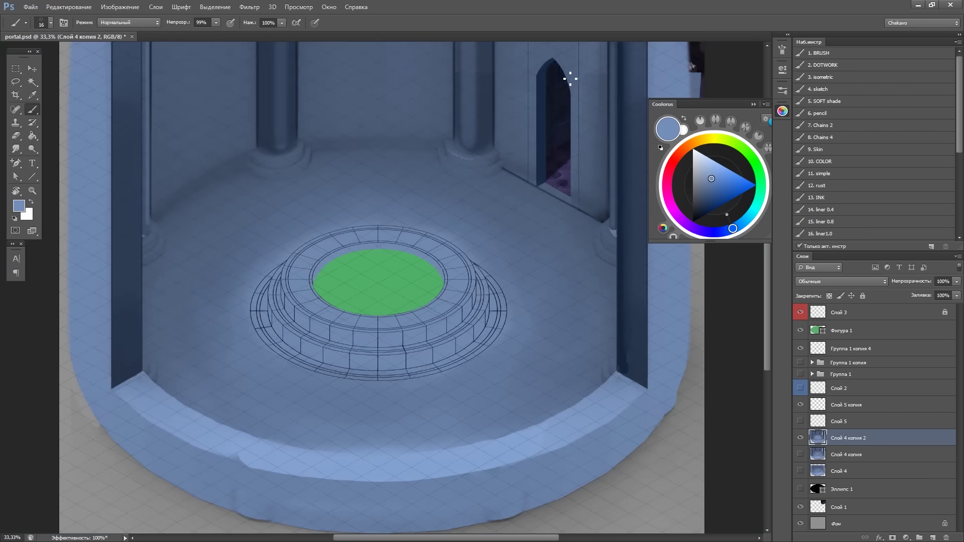
Choose the 3. isometric brush preset
scroll(570, 79, "down", 5)
scroll(568, 79, "up", 3)
scroll(583, 149, "up", 1)
left_click(824, 77)
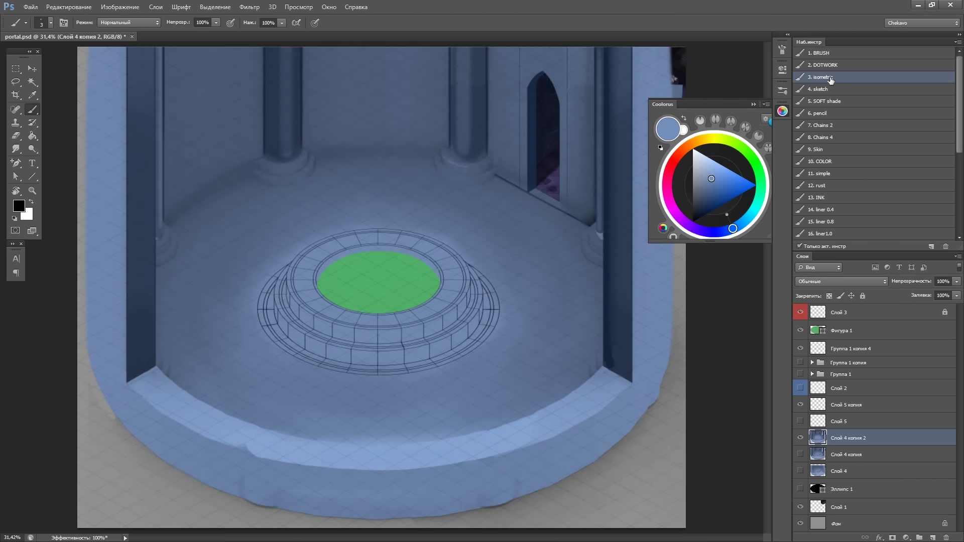
Make layer Слой 5 visible and the active layer
left_click(839, 422)
left_click(801, 422)
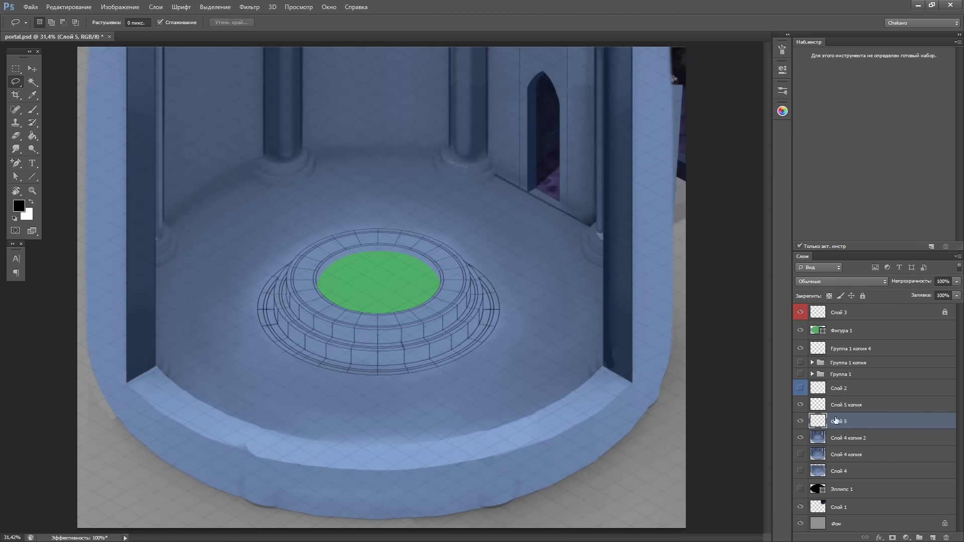
scroll(672, 351, "up", 3)
scroll(627, 332, "down", 3)
scroll(627, 332, "left", 2)
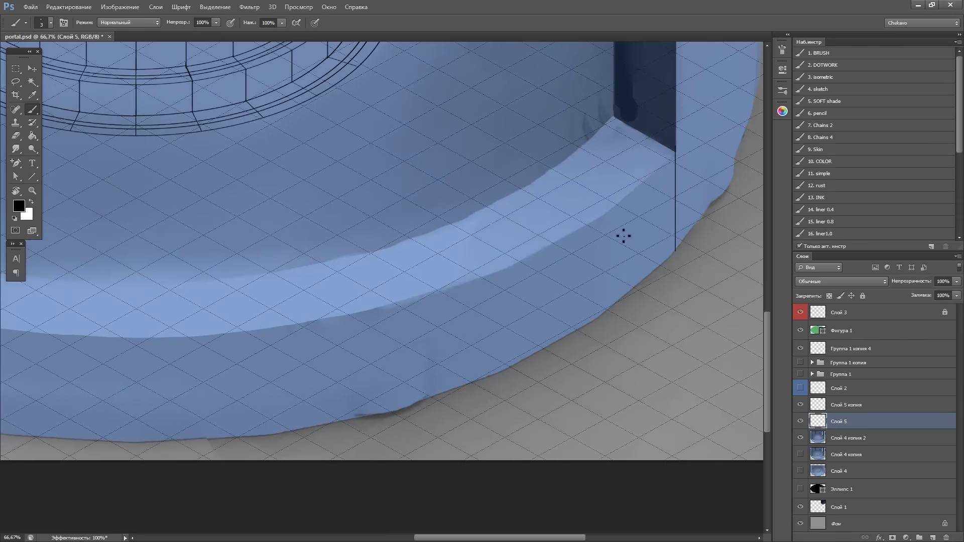
scroll(501, 359, "down", 2)
scroll(500, 359, "left", 3)
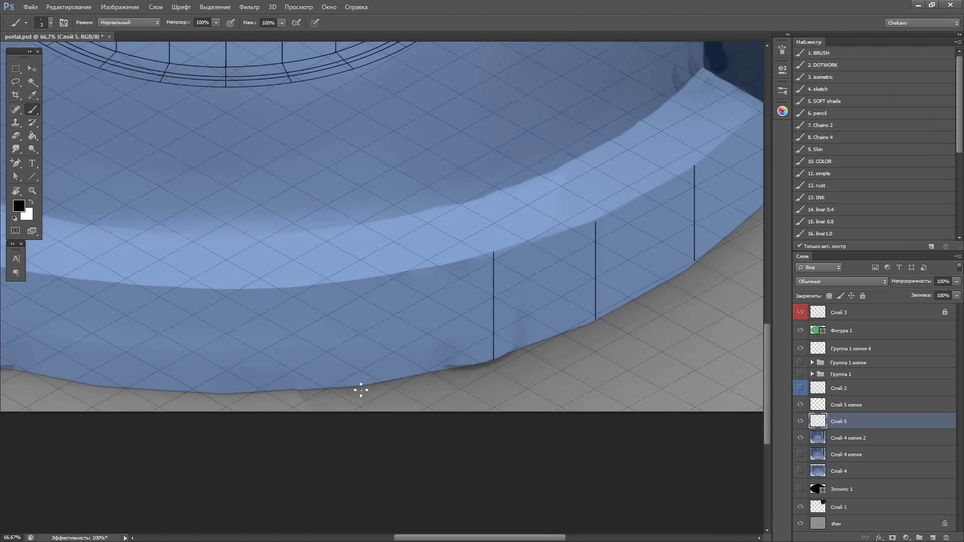
scroll(357, 341, "down", 2)
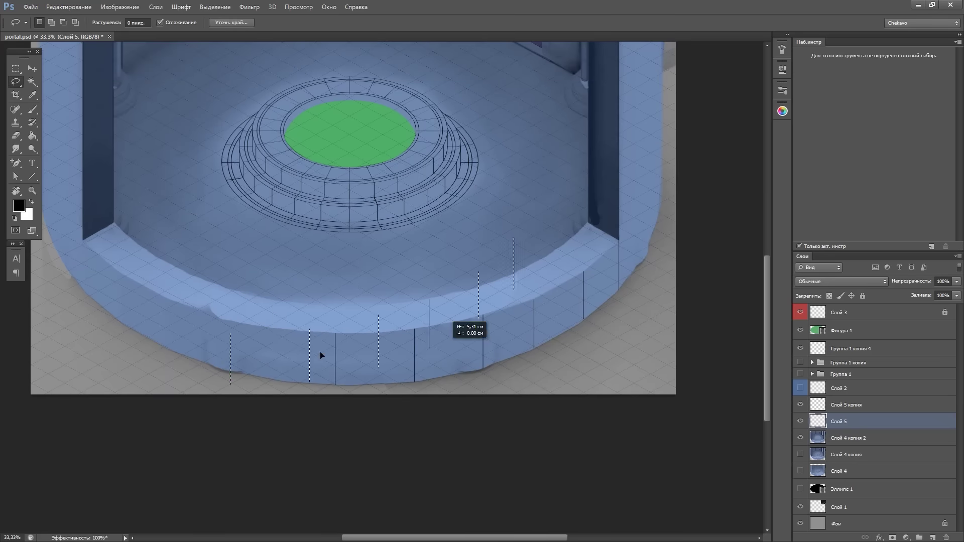
Nudge the selection outlines right and marquee a narrow vertical strip of the front wall
left_click_drag(432, 328, 427, 326)
key("m")
left_click_drag(380, 316, 356, 394)
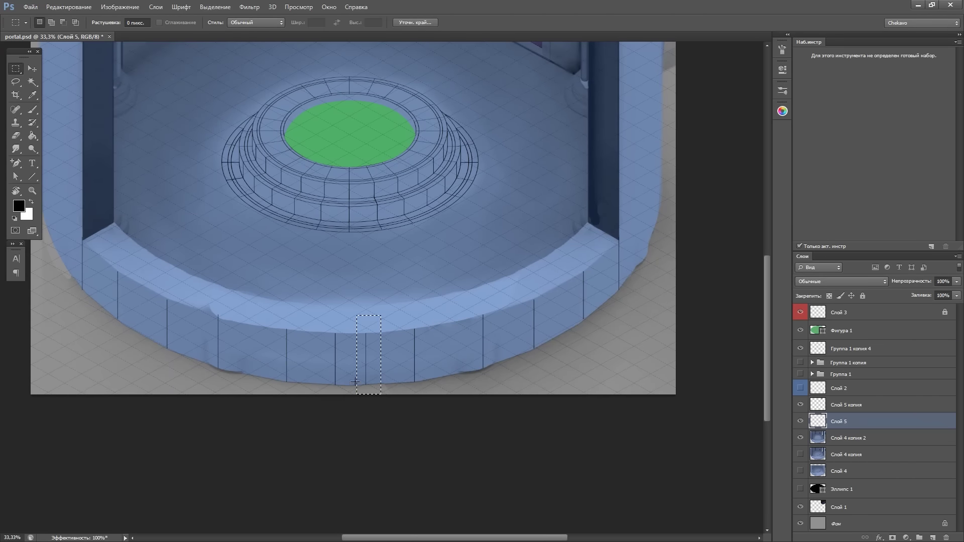
key("ctrl+0")
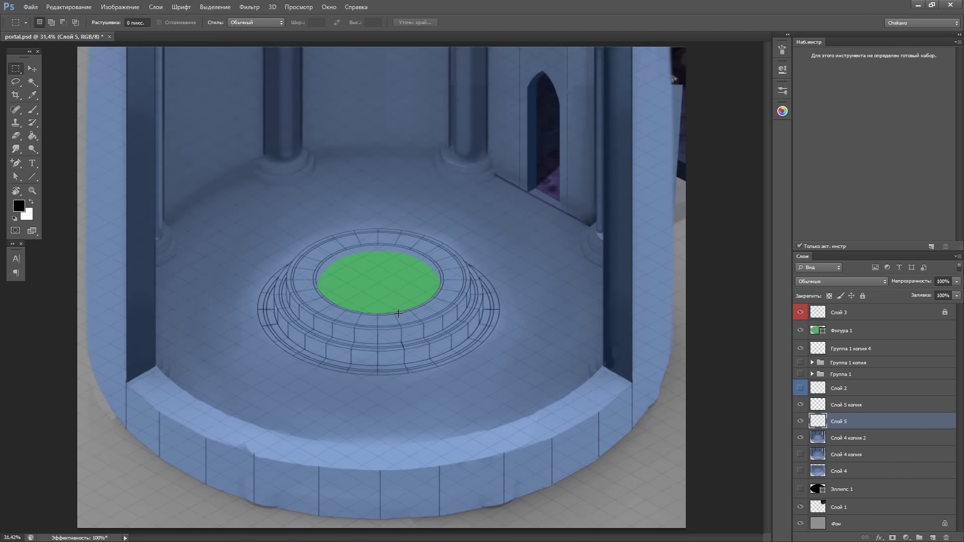
key("ctrl+minus")
key("b")
key("ctrl+plus")
key("ctrl+plus")
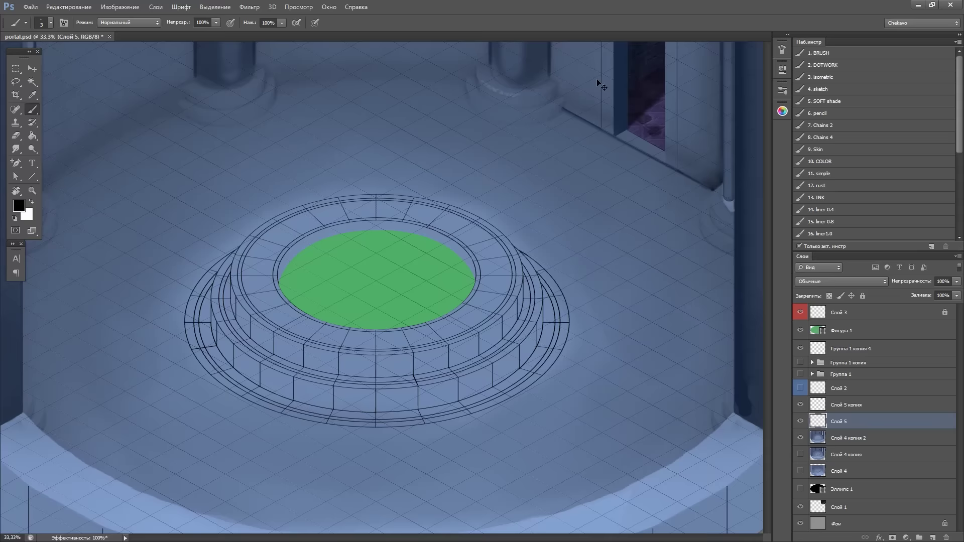
key("ctrl+plus")
scroll(430, 343, "up", 5)
Brush two straight vertical lines on the back wall
left_click_drag(425, 135, 424, 362)
scroll(442, 227, "down", 1)
scroll(442, 227, "left", 3)
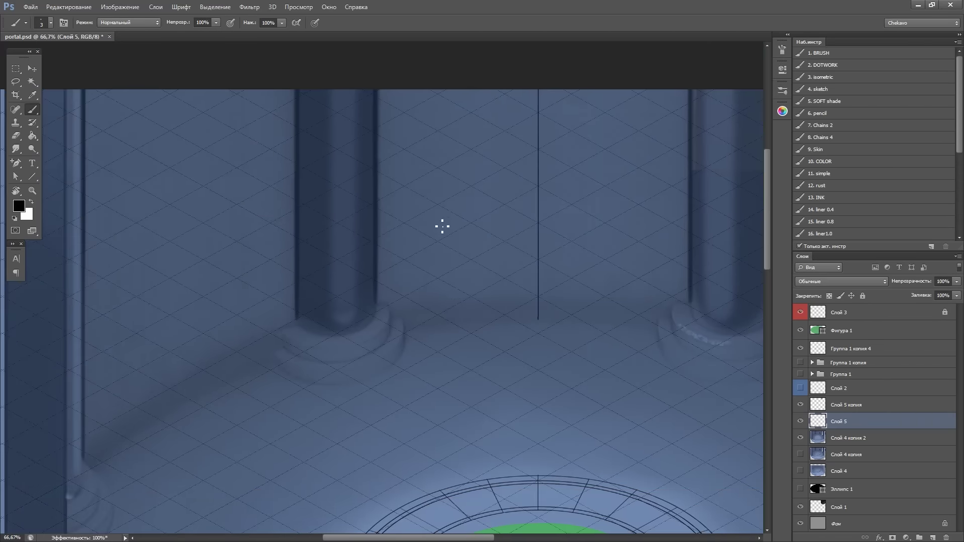
left_click_drag(455, 90, 454, 321)
scroll(456, 295, "up", 1)
scroll(456, 295, "right", 1)
key("m")
Marquee a thin vertical strip on the wall, then clear the selection
left_click_drag(582, 120, 584, 353)
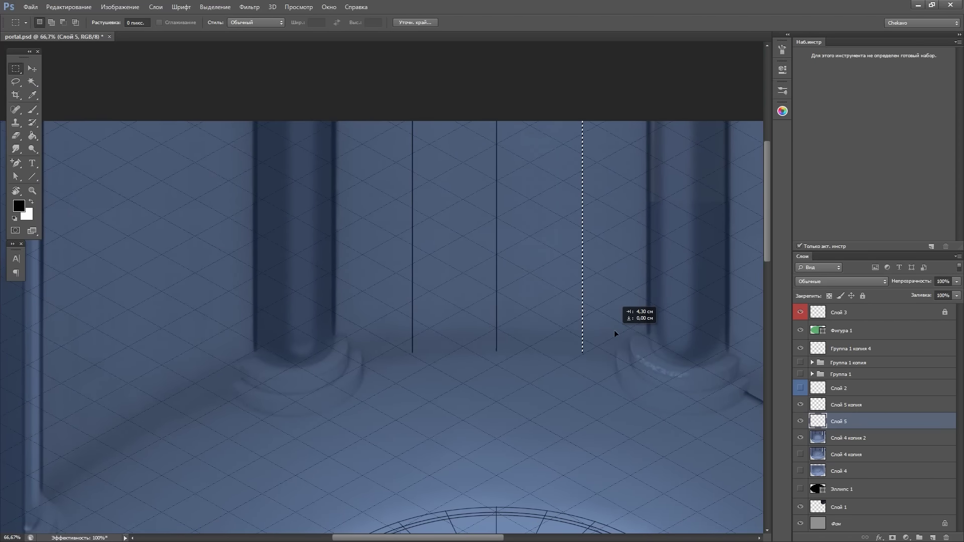
key("ctrl+d")
key("b")
scroll(314, 403, "left", 3)
scroll(500, 173, "up", 5)
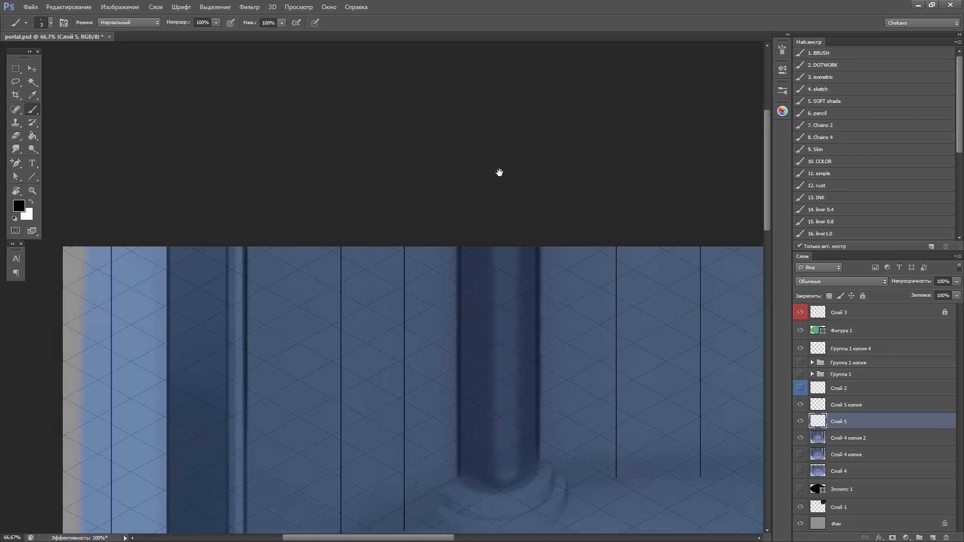
key("ctrl+0")
scroll(559, 227, "up", 3)
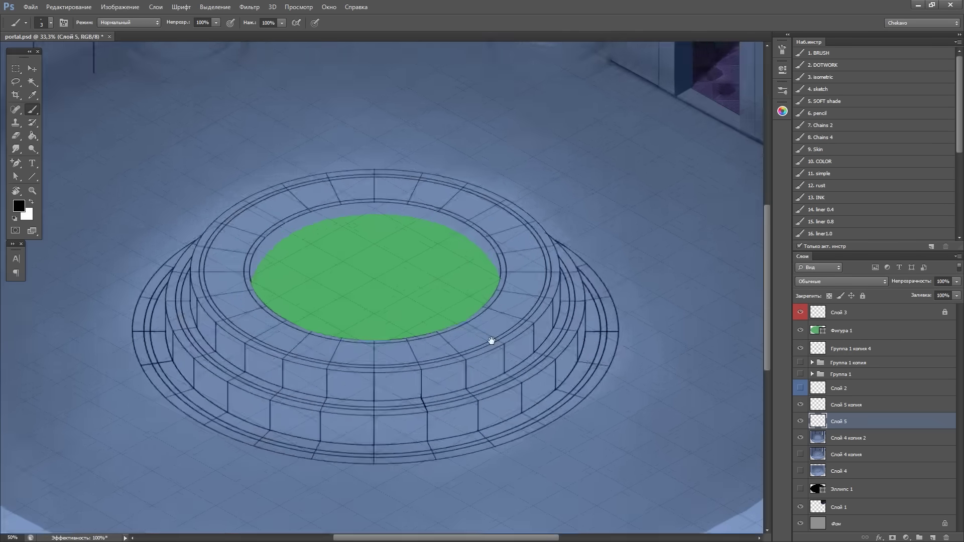
scroll(493, 340, "right", 3)
scroll(559, 313, "down", 1)
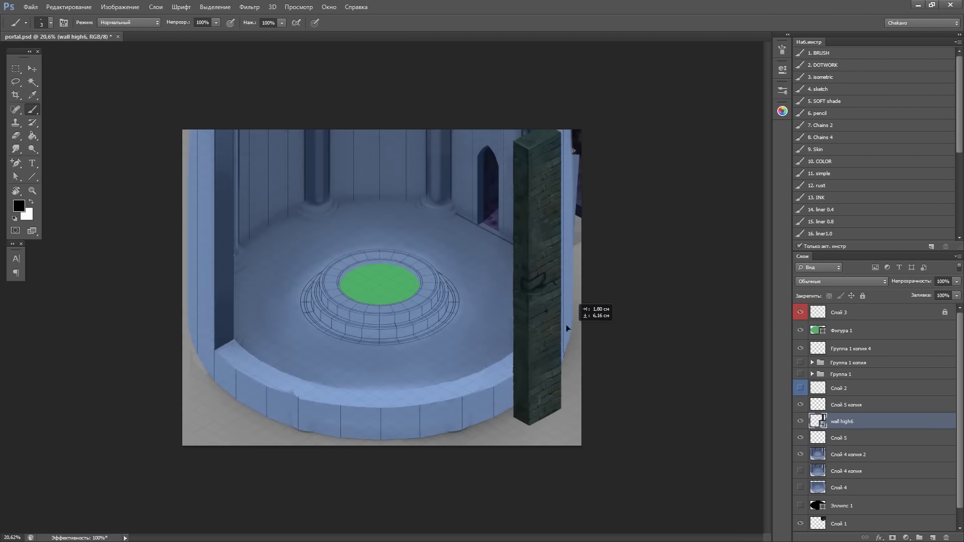
Position the stone column at the room's right edge and clip it to the wall layer
mouse_move(538, 306)
left_mouse_down()
mouse_move(234, 292)
mouse_move(561, 284)
left_mouse_up()
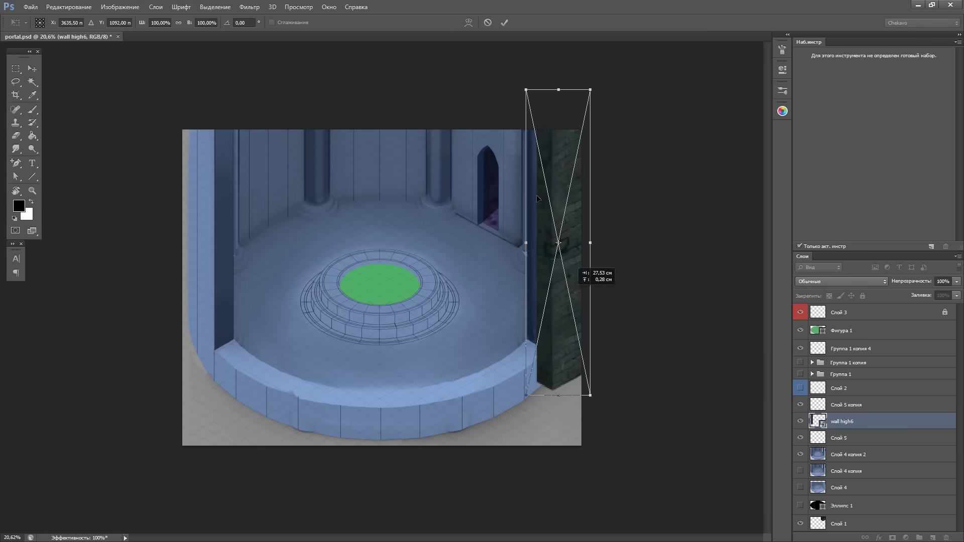
key("Return")
left_click_drag(853, 423, 849, 431)
key("ctrl+alt+g")
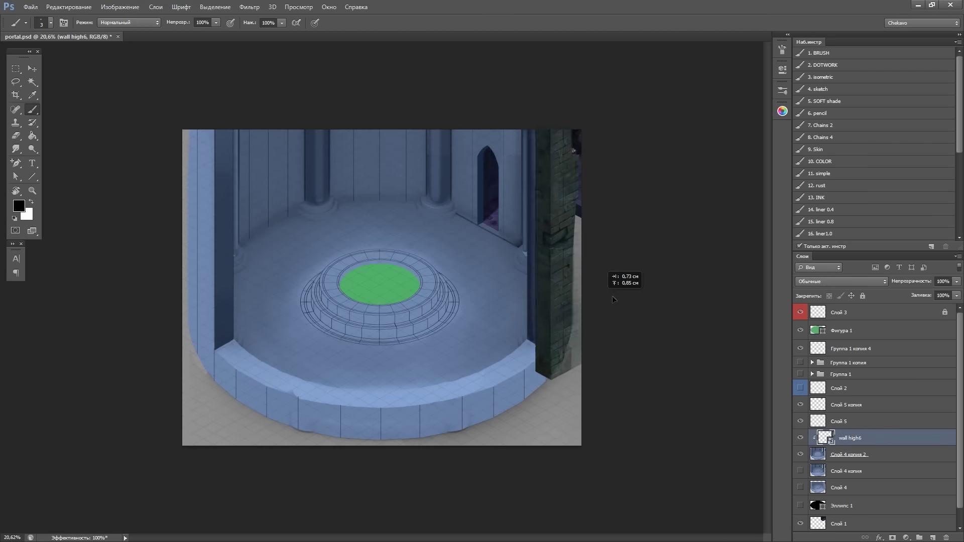
Free Transform the column to widen it toward the left
scroll(674, 267, "up", 3)
key("ctrl+t")
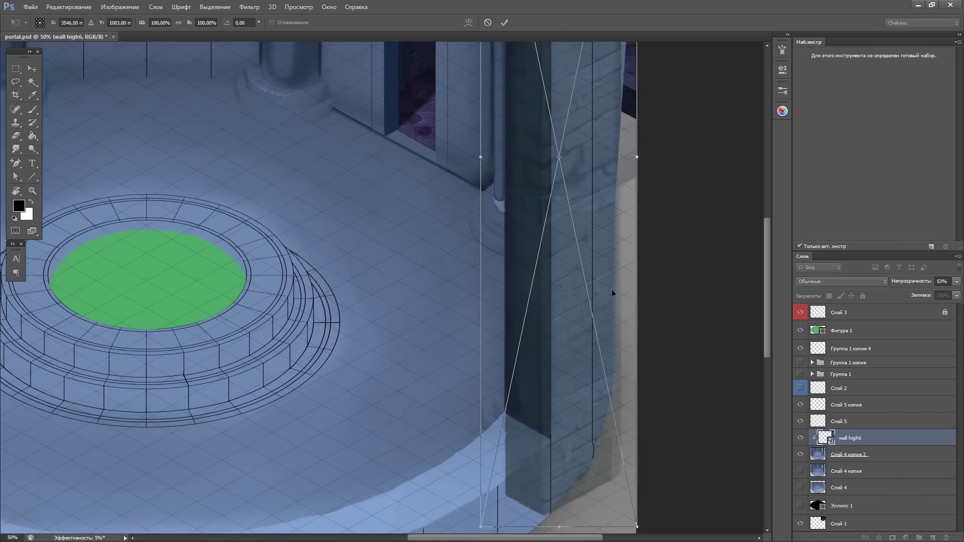
scroll(612, 289, "up", 2)
left_click_drag(470, 261, 446, 261)
key("Return")
key("b")
scroll(650, 213, "up", 2)
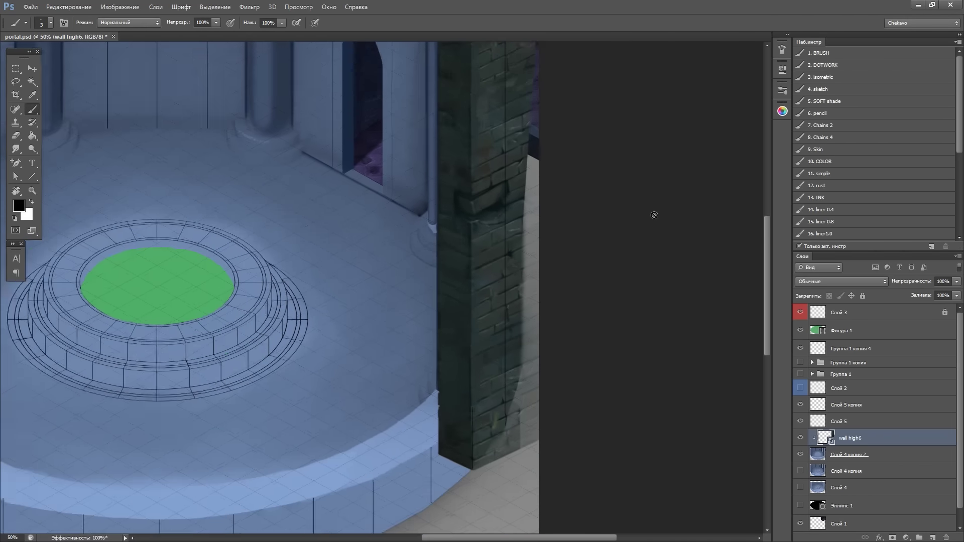
Select the wall layer and start a polygonal lasso outline at the column's base
key("alt+bracketleft")
scroll(607, 431, "up", 1)
key("l")
mouse_move(532, 351)
left_mouse_down()
mouse_move(447, 396)
mouse_move(234, 397)
left_mouse_up()
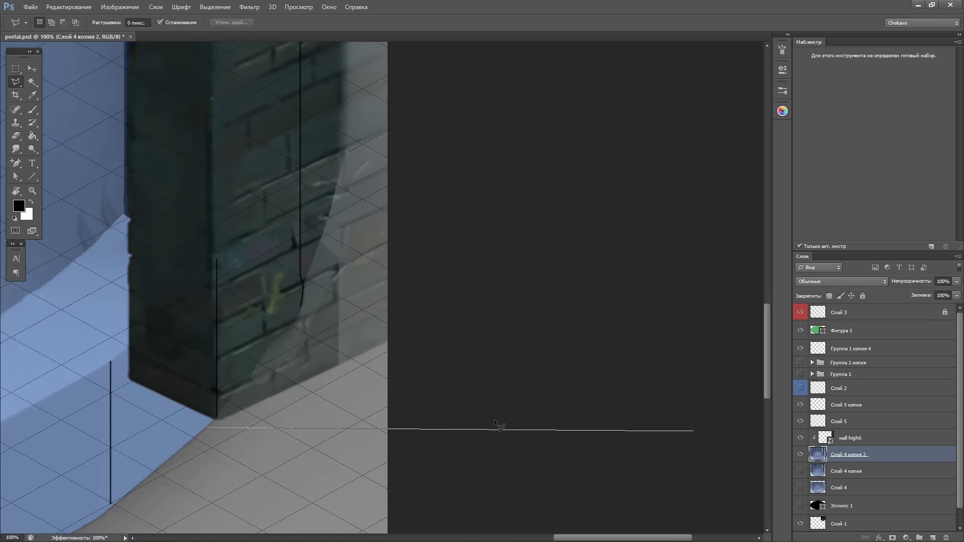
left_click(801, 438)
mouse_move(373, 298)
left_mouse_down()
mouse_move(546, 297)
mouse_move(472, 307)
mouse_move(350, 400)
left_mouse_up()
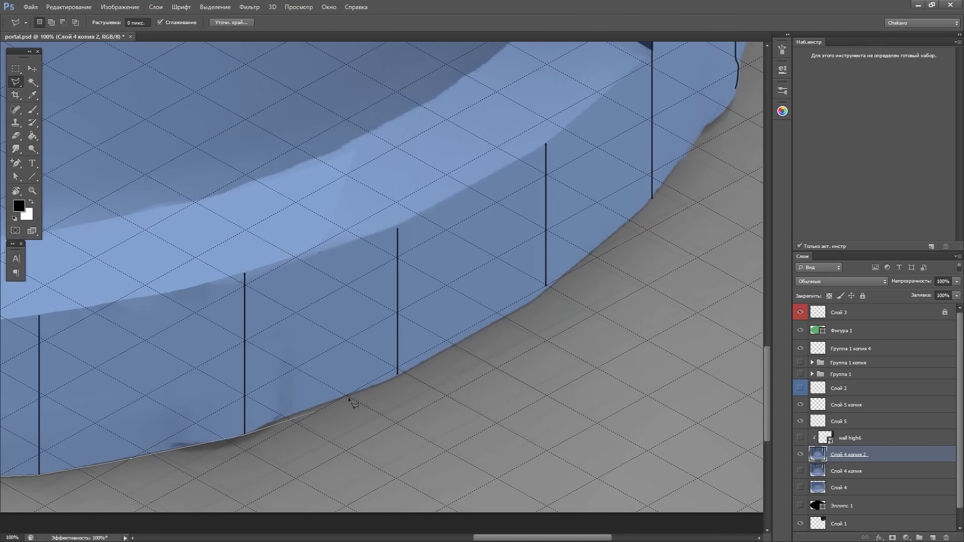
scroll(602, 188, "up", 10)
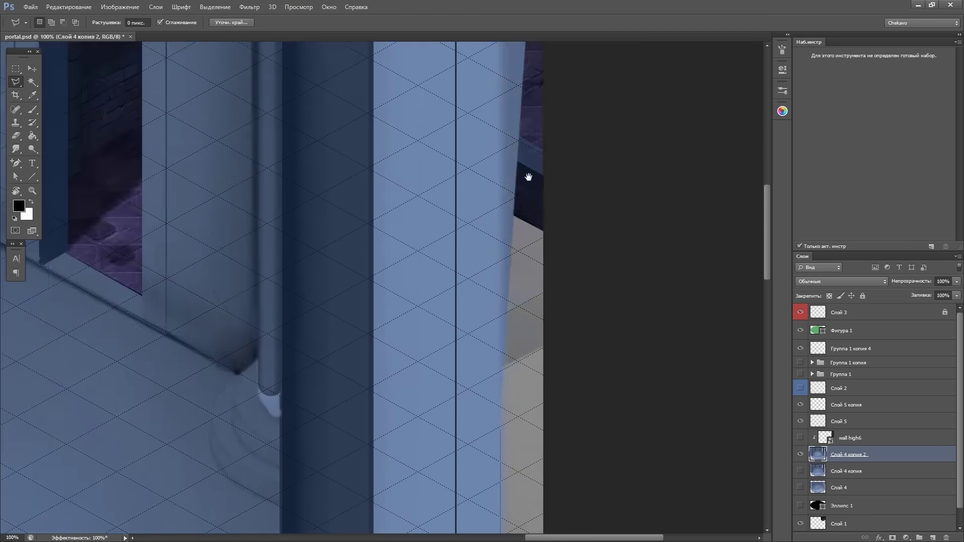
scroll(616, 461, "down", 10)
scroll(478, 357, "up", 2, "alt")
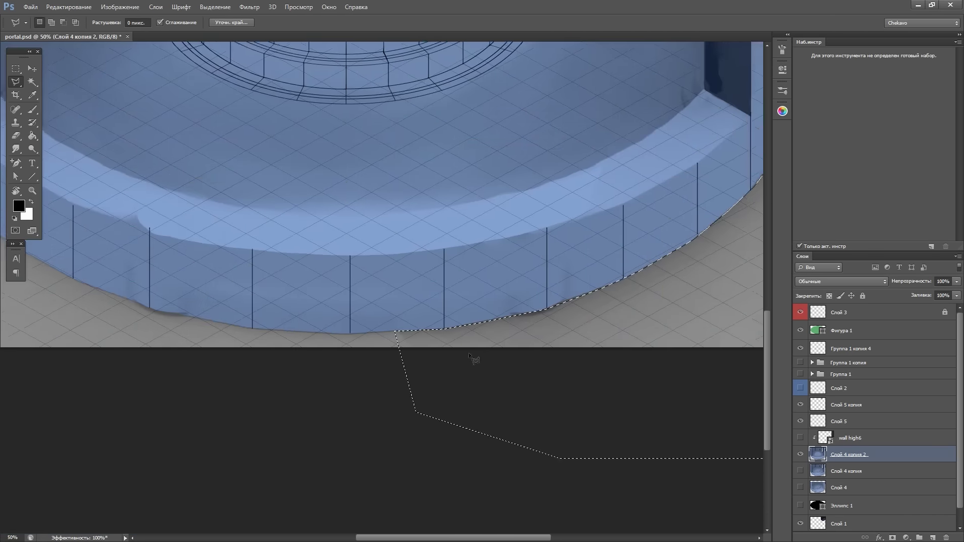
Trace the outline along the wall's curved lower edge and close it into a selection
left_click(635, 254)
left_click_drag(82, 255, 668, 329)
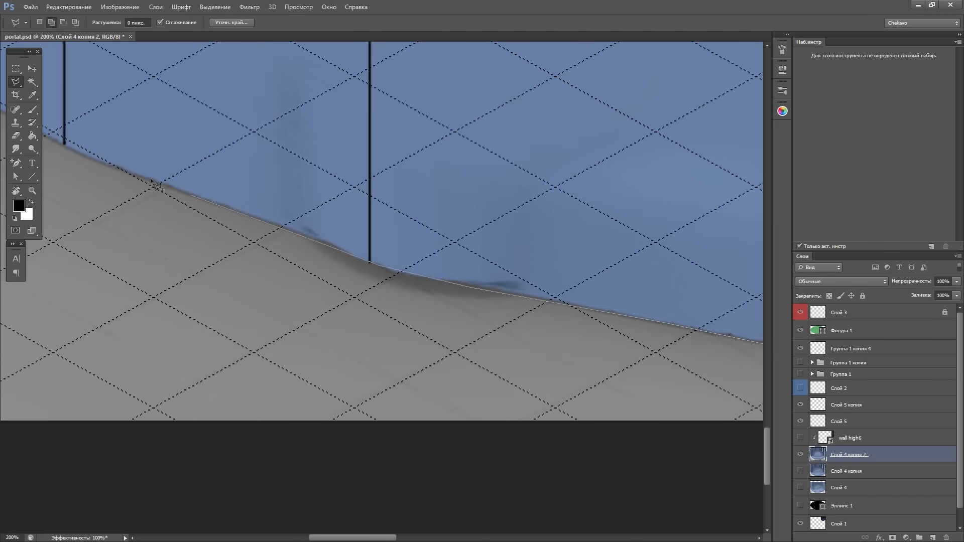
left_click_drag(154, 185, 307, 379)
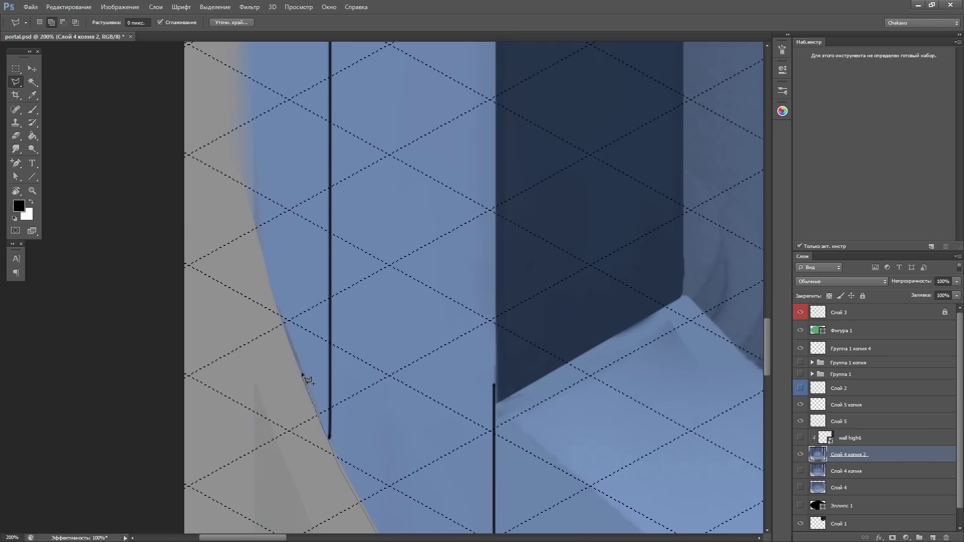
scroll(194, 302, "down", 3, "alt")
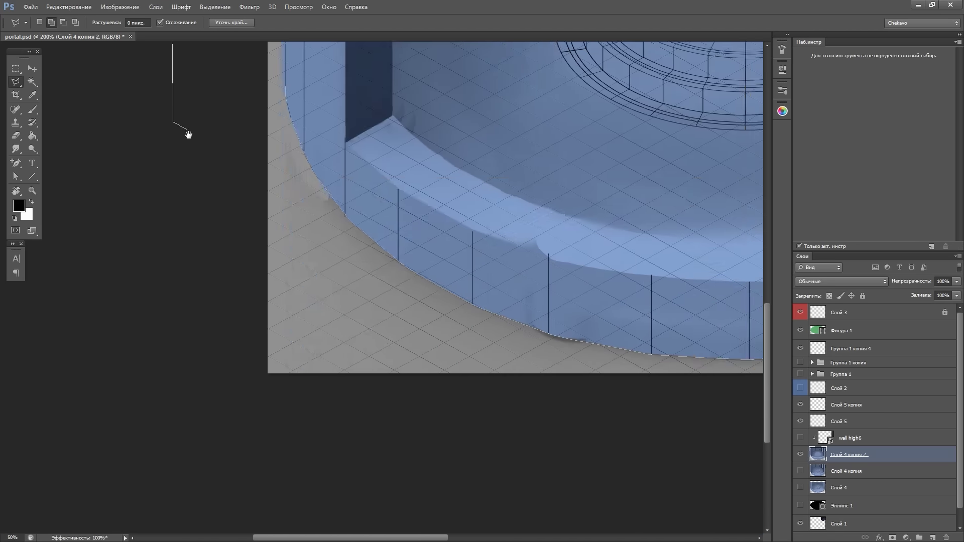
left_click_drag(188, 135, 458, 333)
key("Return")
Marquee the column strip at the right edge and skew its right side upward
scroll(506, 448, "down", 3)
key("m")
left_click_drag(523, 75, 487, 471)
left_click(69, 7)
left_click(301, 239)
left_click_drag(525, 294, 526, 273)
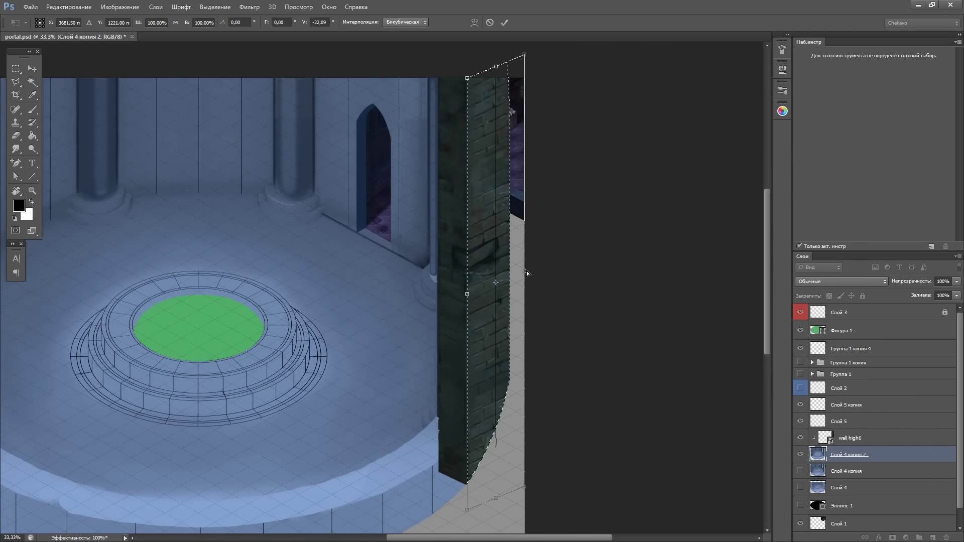
Apply the skew, then skew the column layer's right edge further upward
key("Return")
double_click(879, 437)
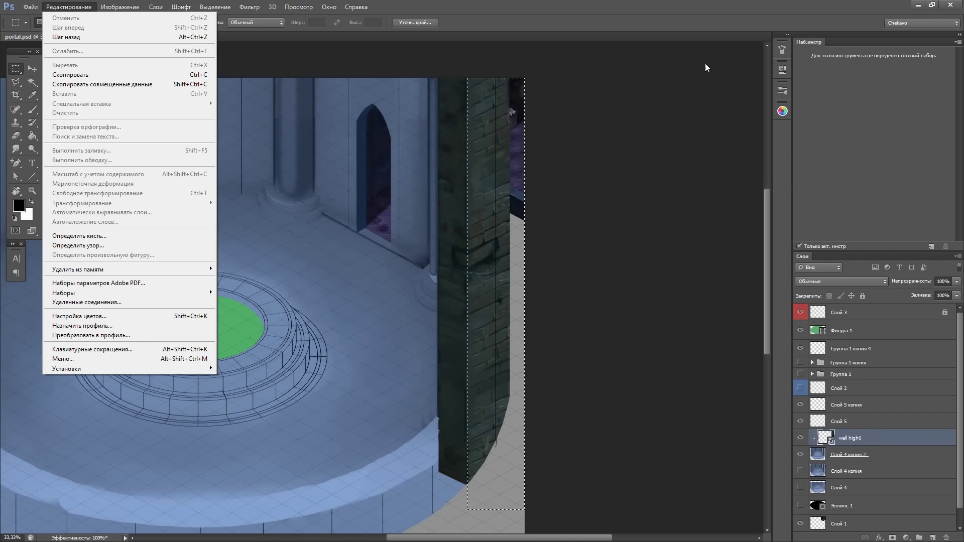
left_click(886, 99)
right_click(849, 438)
left_click(68, 7)
left_click(251, 239)
left_click_drag(520, 261, 524, 232)
left_click(505, 23)
Warp the column's lower right edge to follow the wall curve
left_click(68, 7)
left_click(309, 244)
left_click_drag(520, 333, 510, 319)
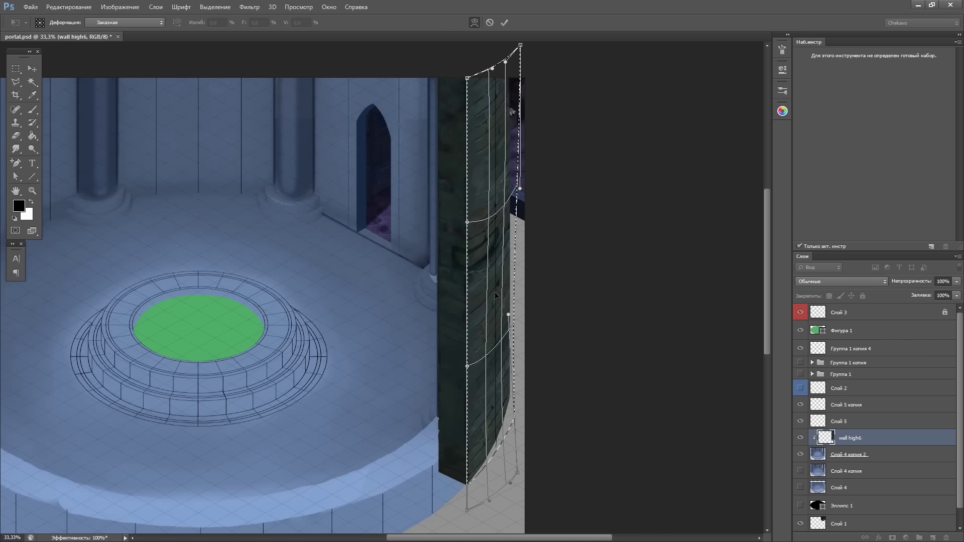
left_click(504, 22)
key("ctrl+minus")
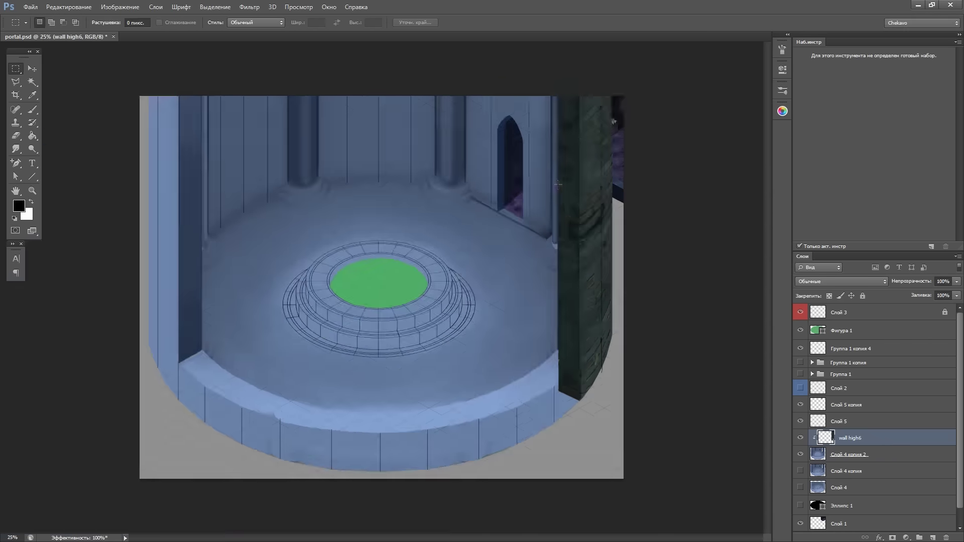
scroll(621, 396, "up", 4)
Lasso and delete the part of the column overlapping the ledge
key("e")
left_click_drag(905, 281, 391, 230)
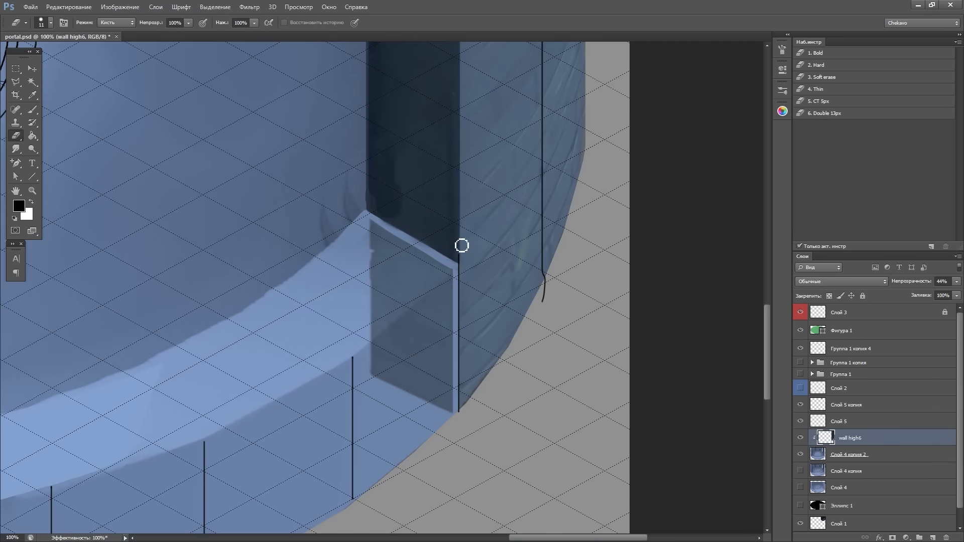
key("l")
left_click(366, 212)
left_click(365, 232)
key("Delete")
key("ctrl+d")
Duplicate the column and move the copy to the room's left side
key("ctrl+j")
key("ctrl+0")
mouse_move(653, 321)
left_mouse_down()
mouse_move(251, 176)
mouse_move(835, 223)
left_mouse_up()
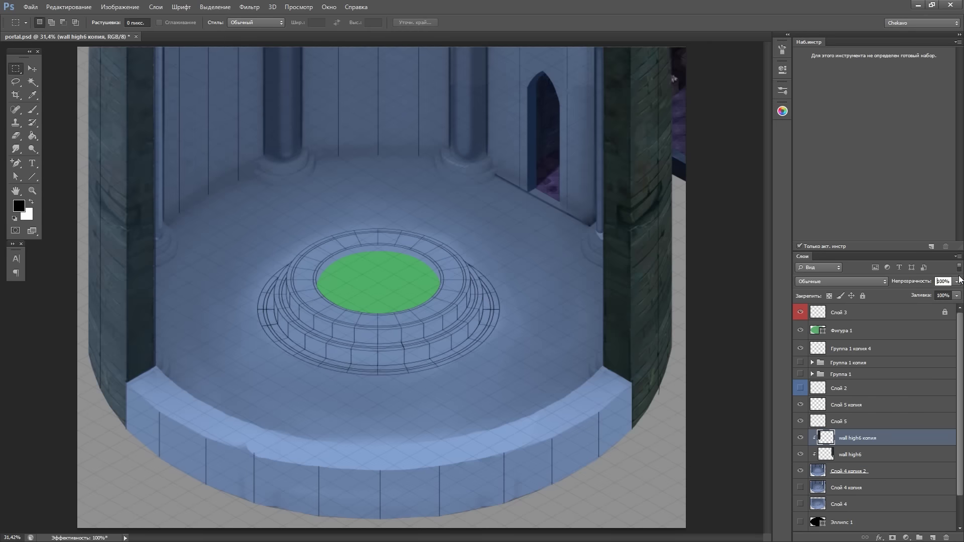
Try a Color Balance adjustment shifting the column toward blue, then remove it
left_click(907, 538)
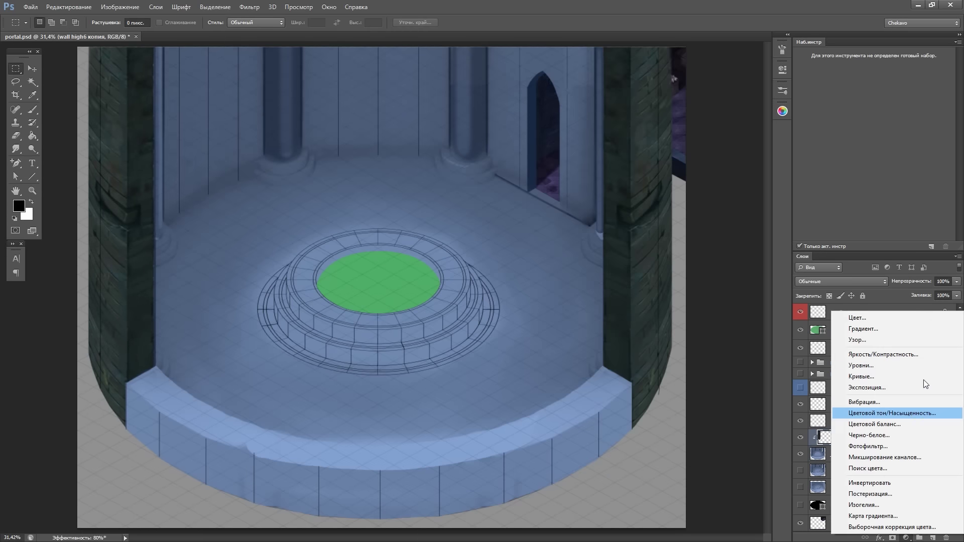
left_click(861, 413)
key("ctrl+minus")
key("ctrl+minus")
key("ctrl+minus")
mouse_move(636, 151)
left_mouse_down()
mouse_move(659, 151)
mouse_move(637, 134)
left_mouse_up()
key("Delete")
Add a Hue/Saturation adjustment to the column copy and shift its hue
left_click(827, 457, "ctrl")
left_click(907, 538)
left_click(861, 402)
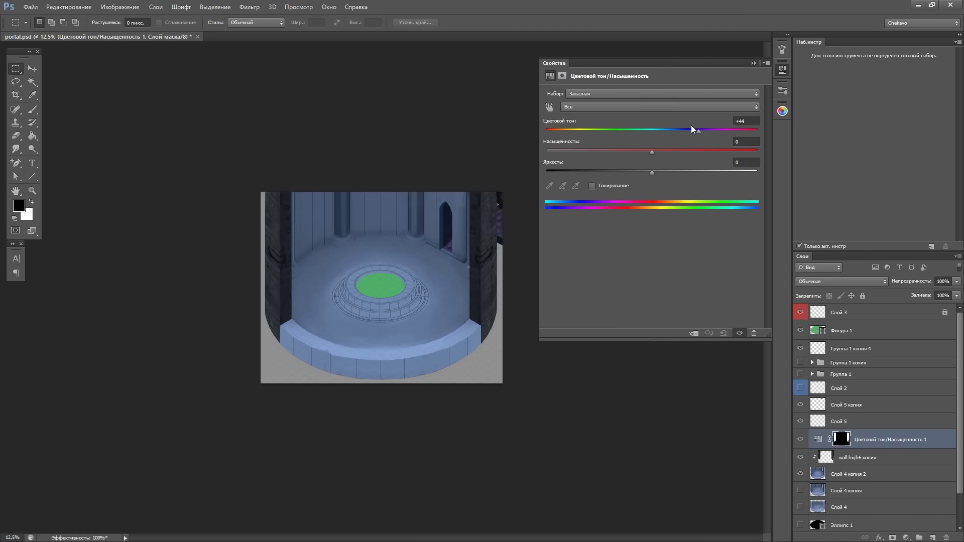
key("b")
scroll(497, 221, "up", 7)
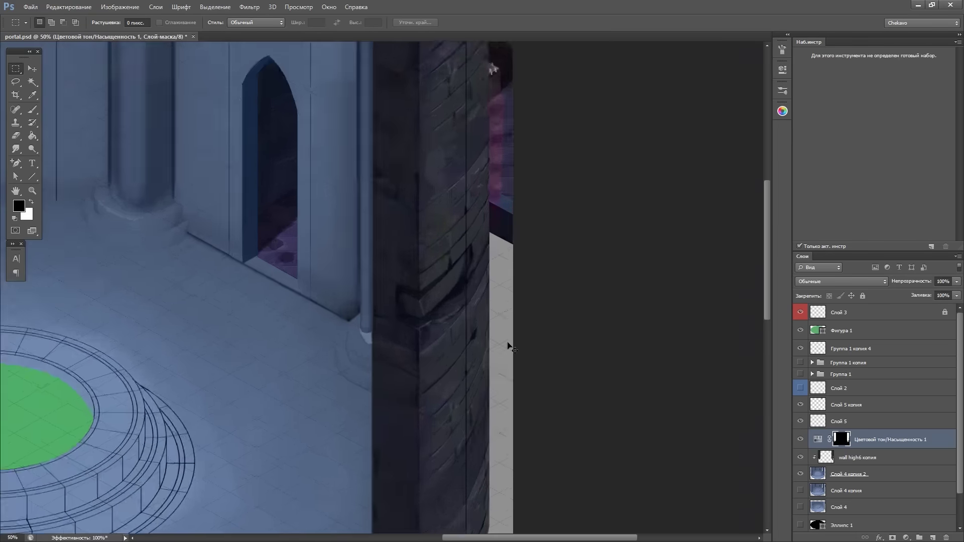
scroll(958, 199, "up", 3)
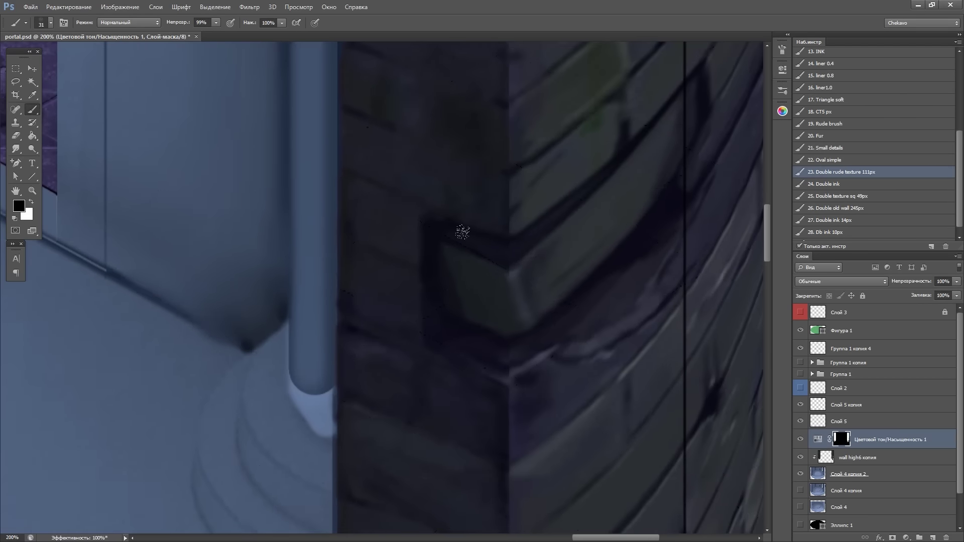
scroll(458, 252, "down", 5)
Merge the hue adjustment into the column with Ctrl+E and touch up along it
left_click(854, 455, "shift")
key("ctrl+e")
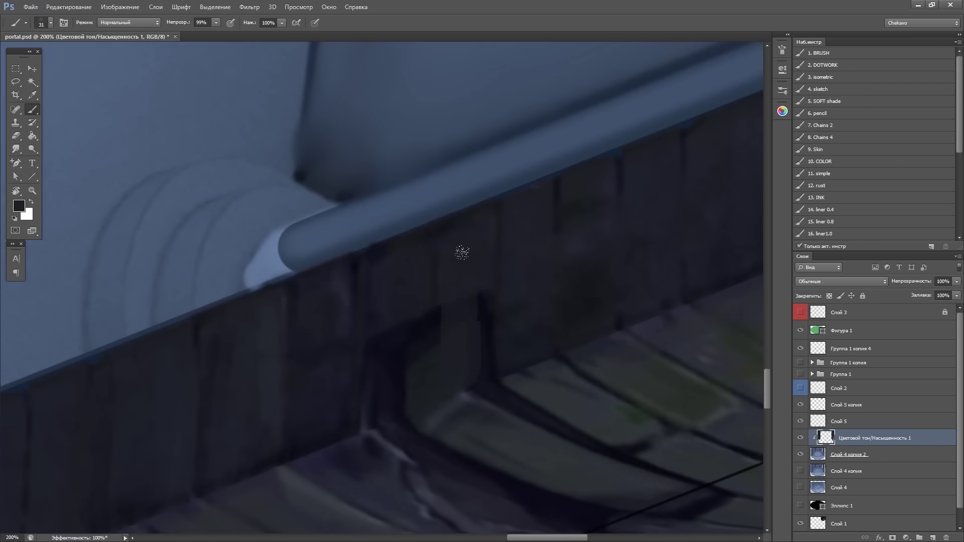
scroll(599, 383, "down", 3)
left_click_drag(599, 383, 463, 208)
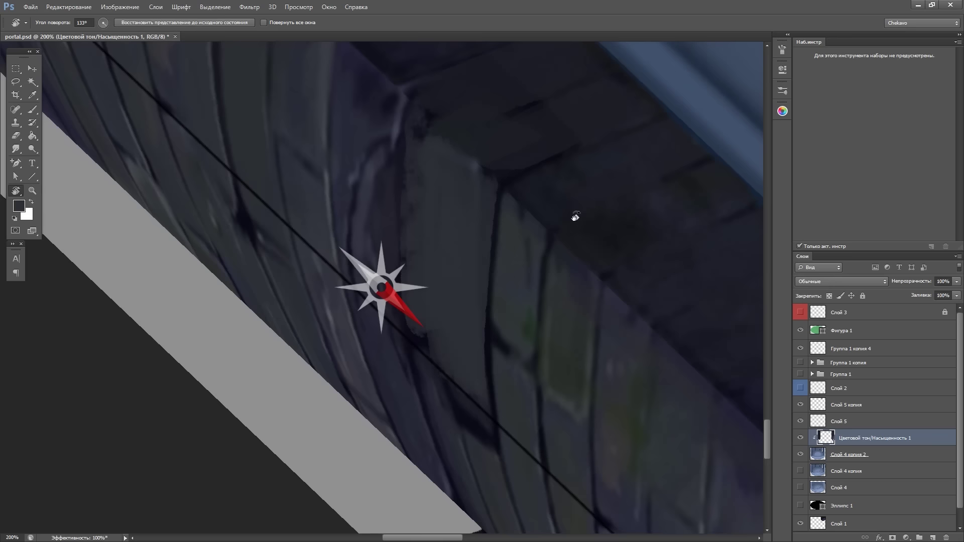
mouse_move(567, 271)
left_mouse_down()
mouse_move(251, 230)
mouse_move(652, 166)
mouse_move(391, 303)
mouse_move(452, 282)
mouse_move(344, 297)
mouse_move(360, 274)
left_mouse_up()
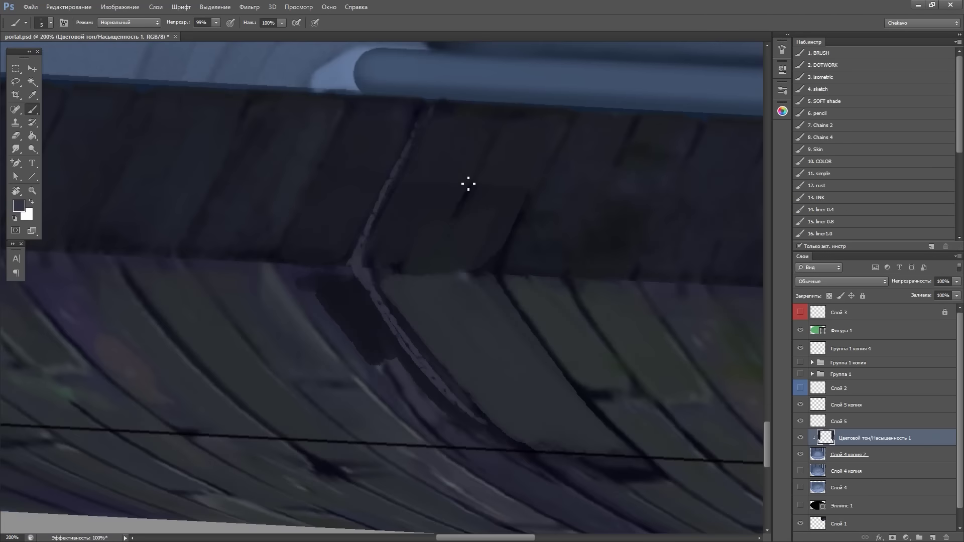
key("ctrl+0")
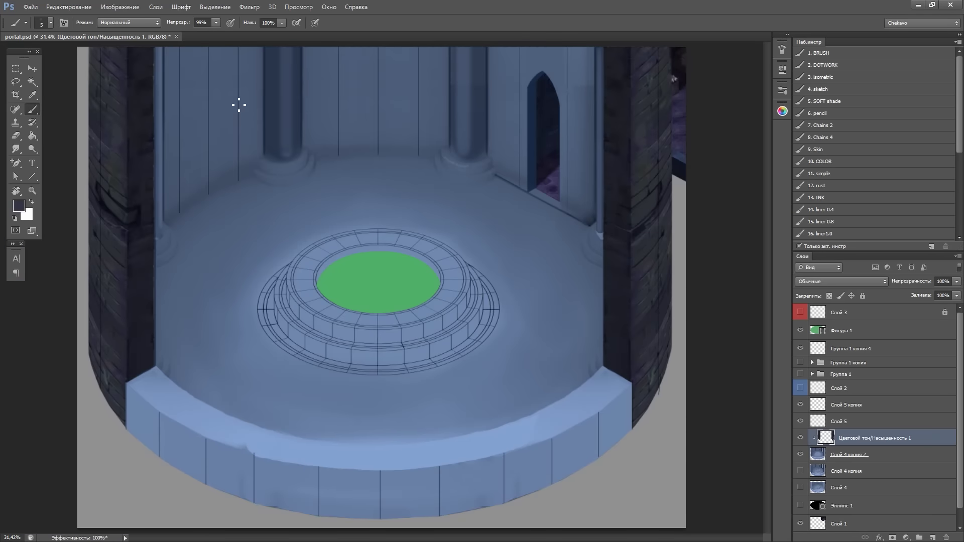
scroll(239, 105, "up", 5)
Add a new line-work layer at the pillar base and pick the isometric inking brush preset
left_click_drag(558, 334, 448, 362)
key("ctrl+shift+n")
key("Return")
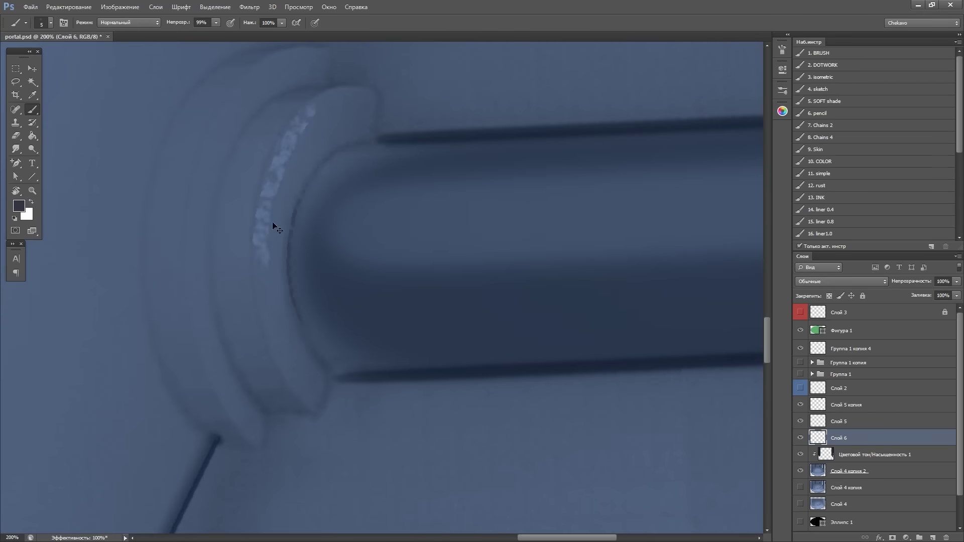
left_click(823, 77)
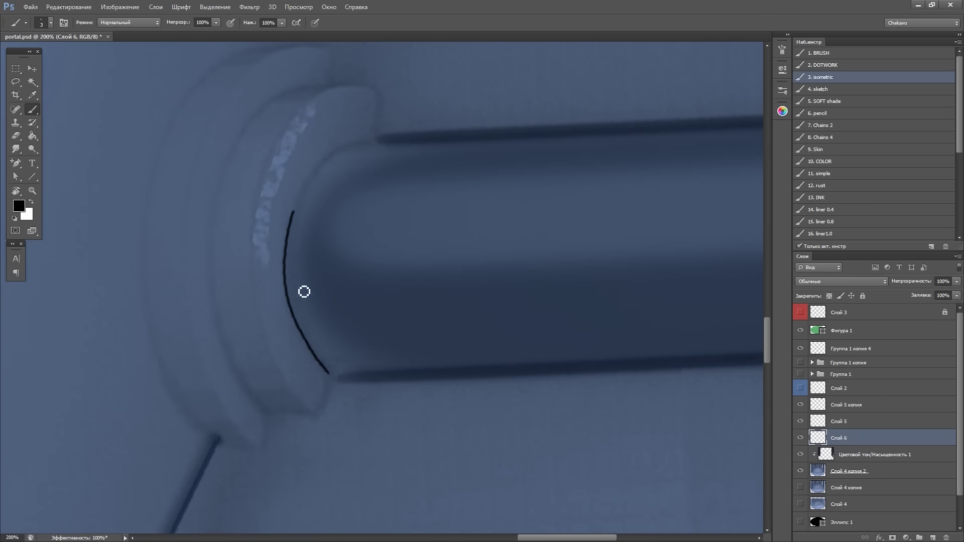
Rotate the view around the pillar, then zoom out to see the whole column
key("r")
left_click_drag(332, 243, 549, 412)
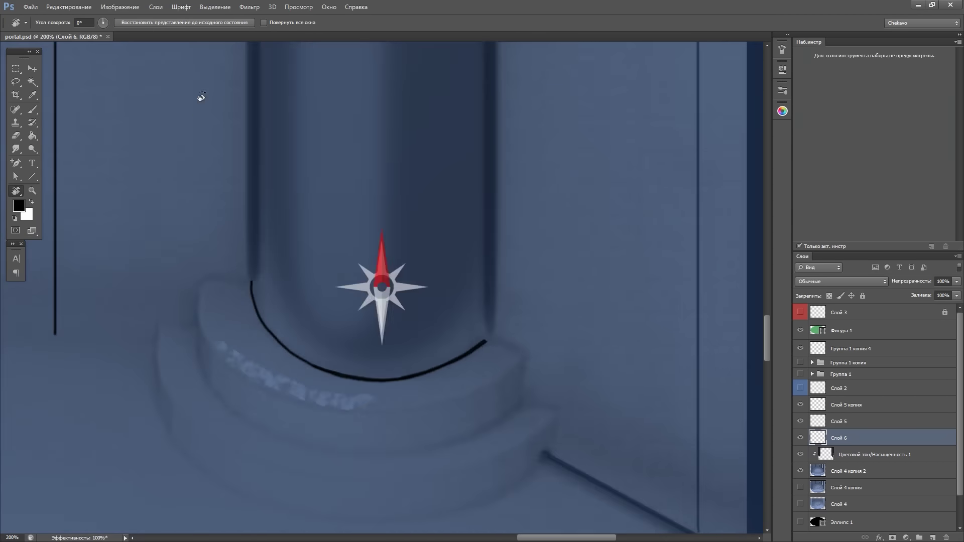
key("Escape")
key("e")
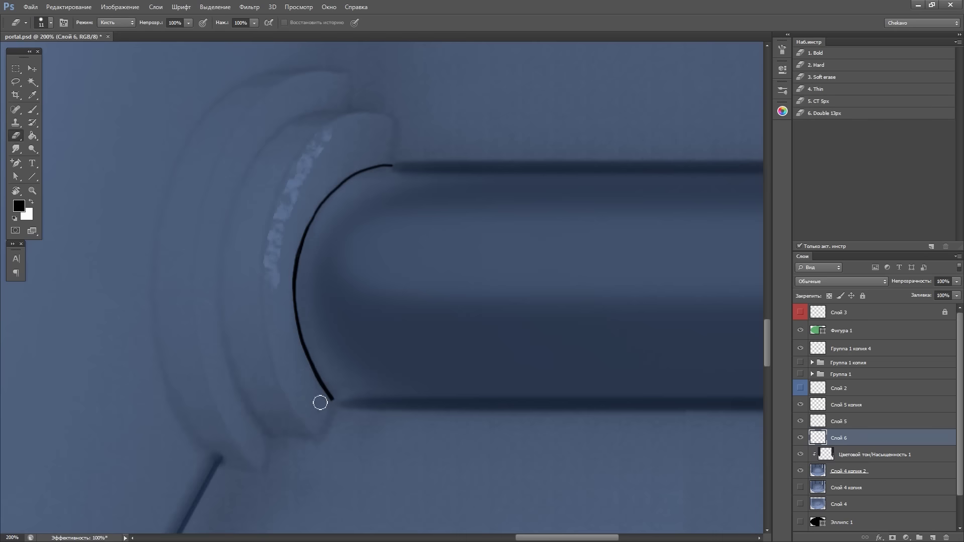
key("r")
left_click_drag(287, 226, 414, 75)
key("l")
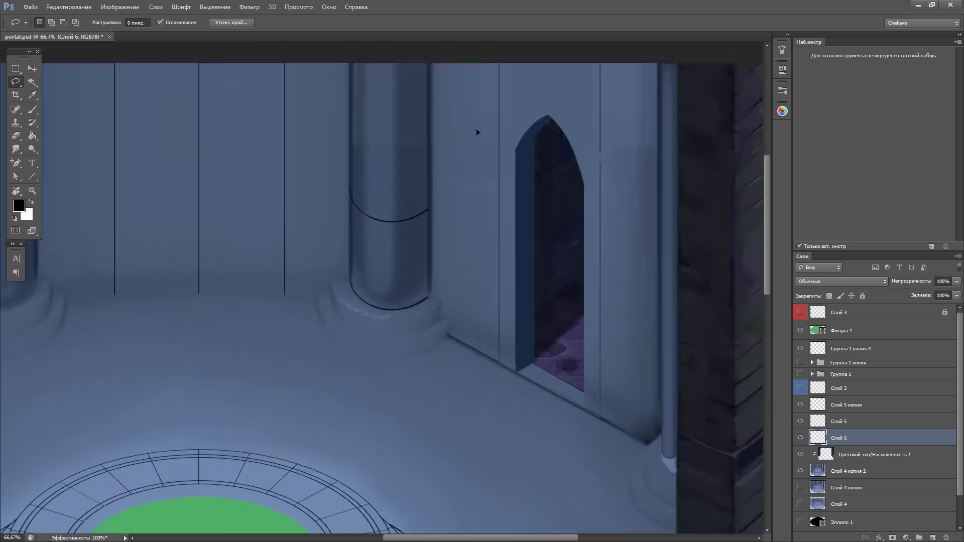
left_click_drag(476, 128, 526, 471)
key("ctrl+minus")
key("ctrl+minus")
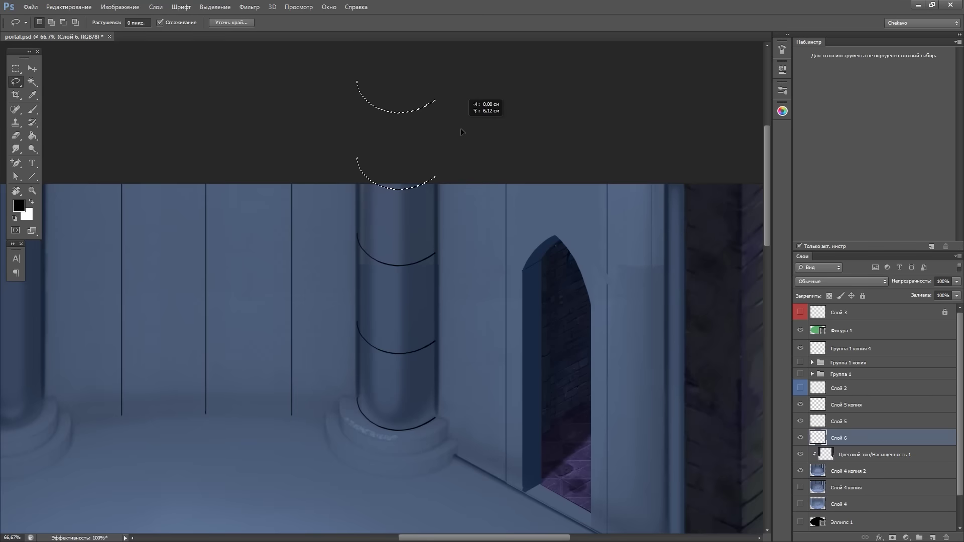
Create Слой 7 clipped to Слой 6, with the Brush and Coolorus colour wheel ready
key("ctrl+d")
key("ctrl+1")
key("ctrl+shift+n")
key("Return")
key("b")
left_click(783, 111)
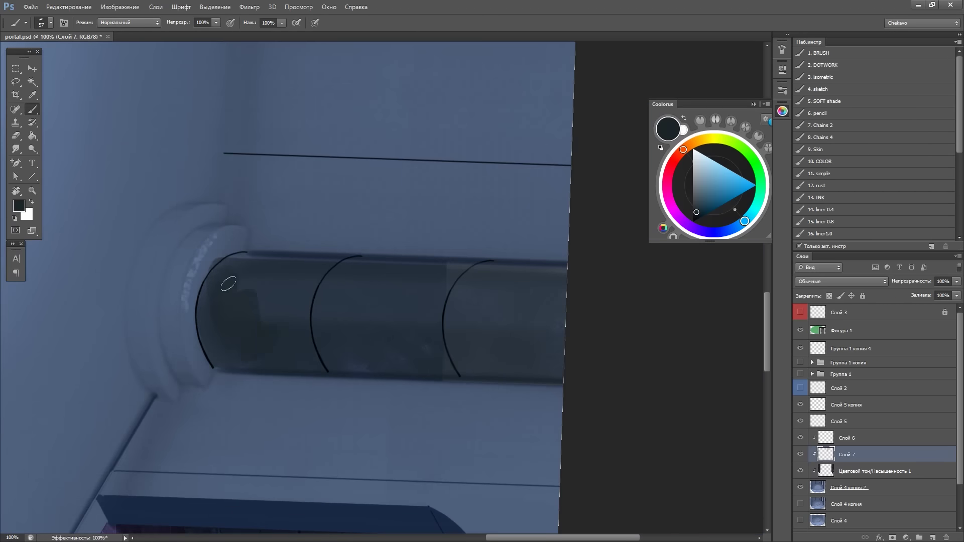
Rotate the view around the front column and enlarge the brush to paint it dark teal
left_click_drag(229, 284, 157, 112)
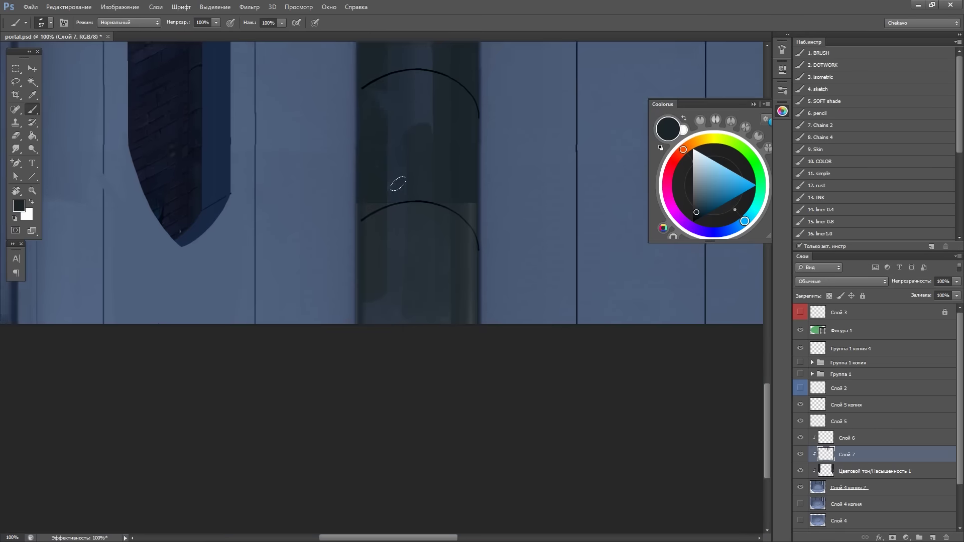
mouse_move(443, 133)
left_mouse_down()
mouse_move(365, 88)
mouse_move(379, 94)
left_mouse_up()
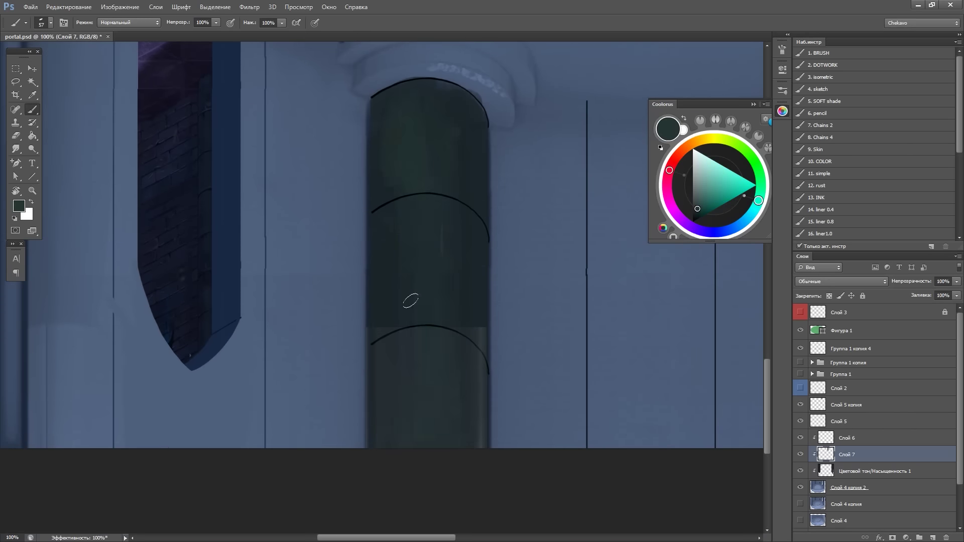
left_click_drag(407, 398, 504, 144)
key("e")
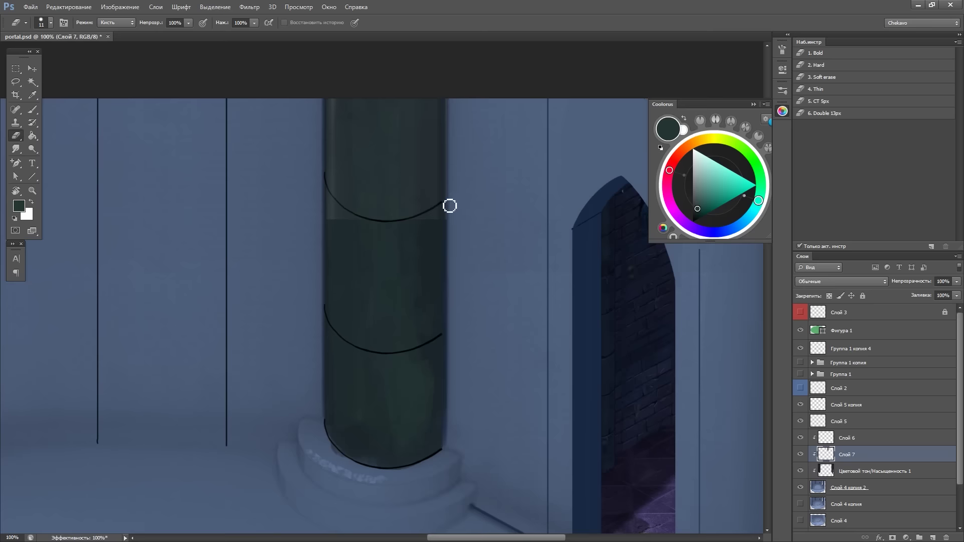
key("b")
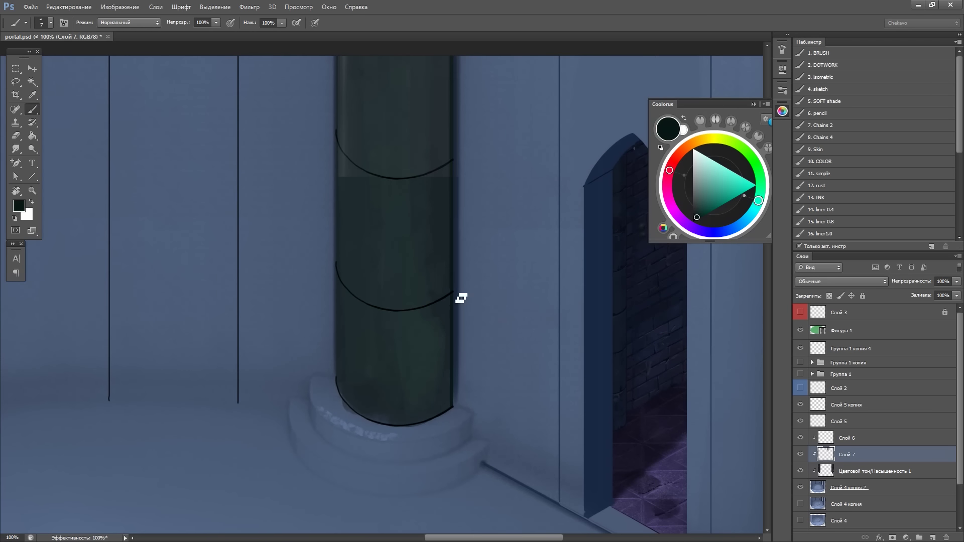
left_click_drag(461, 299, 478, 303)
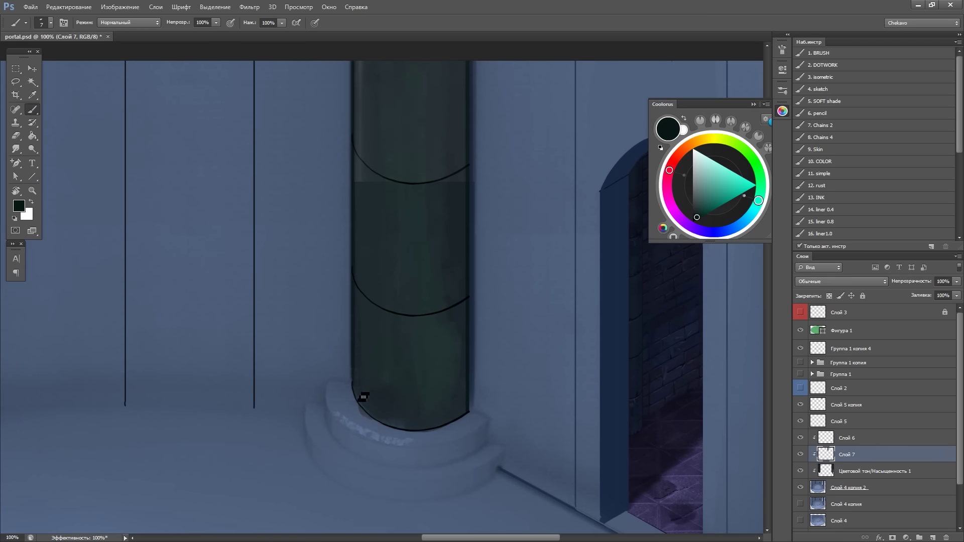
key("r")
left_click_drag(377, 279, 342, 276)
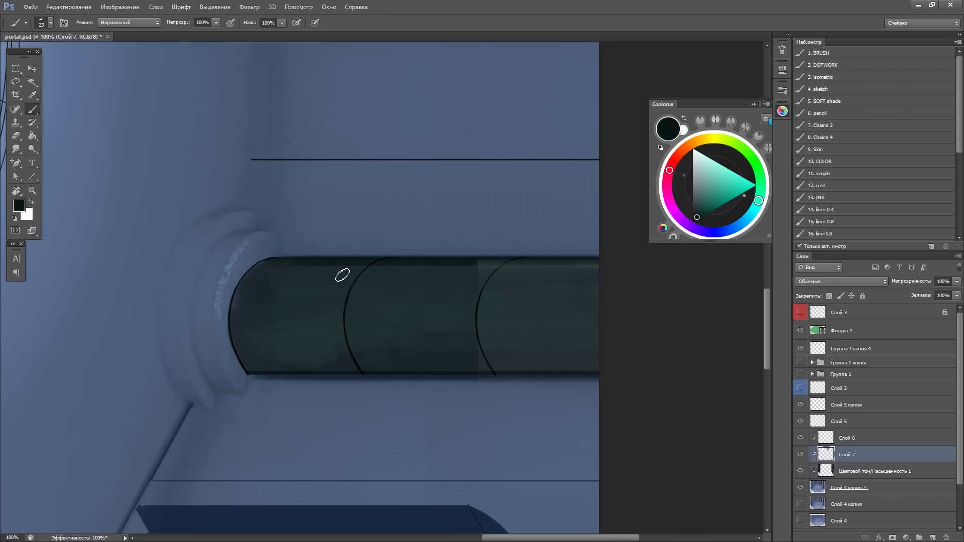
key("r")
left_click_drag(254, 375, 377, 382)
key("bracketright")
key("bracketright")
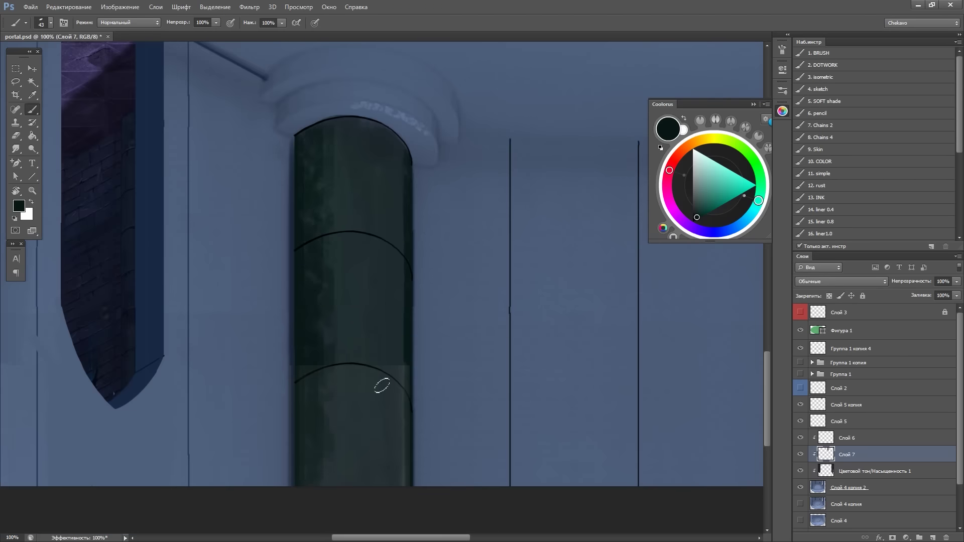
key("r")
left_click_drag(330, 235, 189, 141)
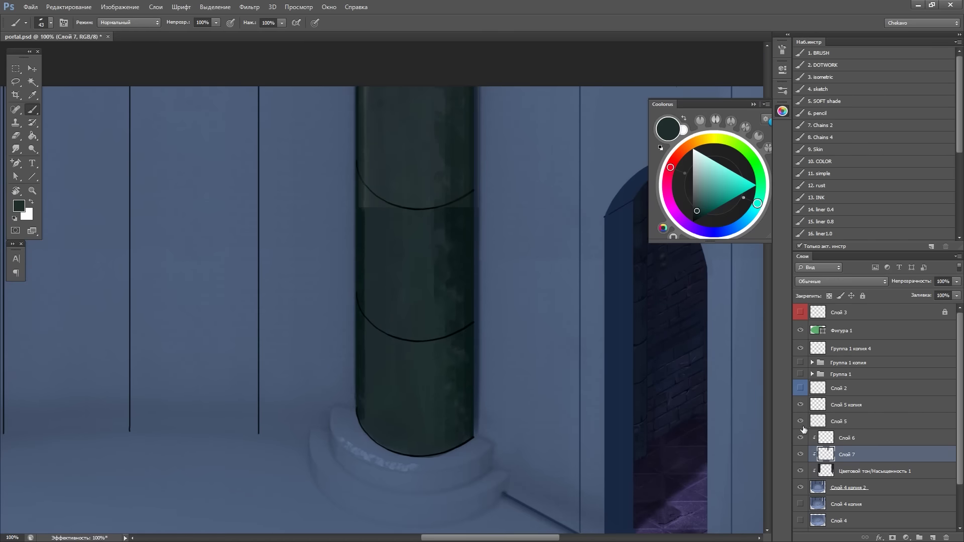
Add new layer Слой 8, hide Слой 6, Слой 7 and the adjustment layer, then reselect Слой 7
key("ctrl+minus")
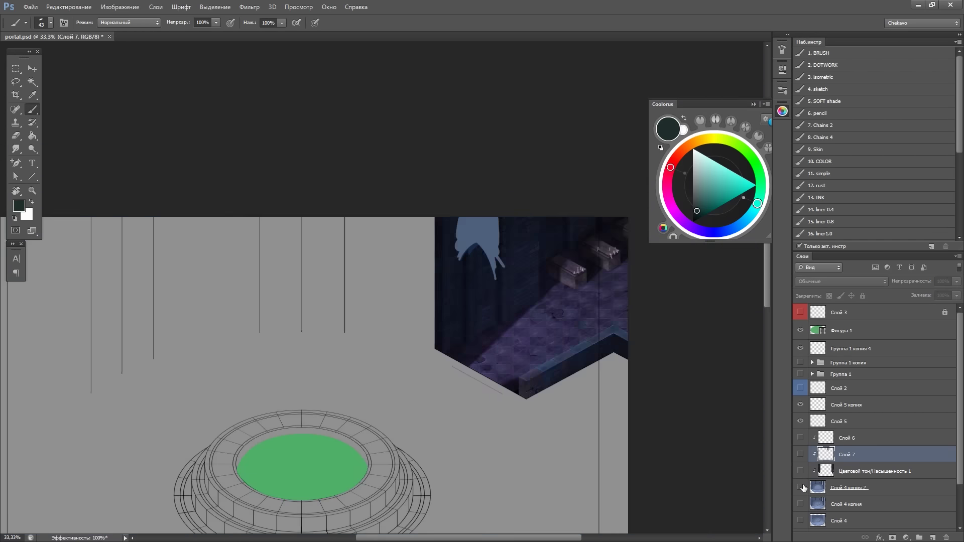
left_click(849, 504)
key("ctrl+shift+alt+n")
left_click_drag(801, 438, 801, 471)
key("ctrl+plus")
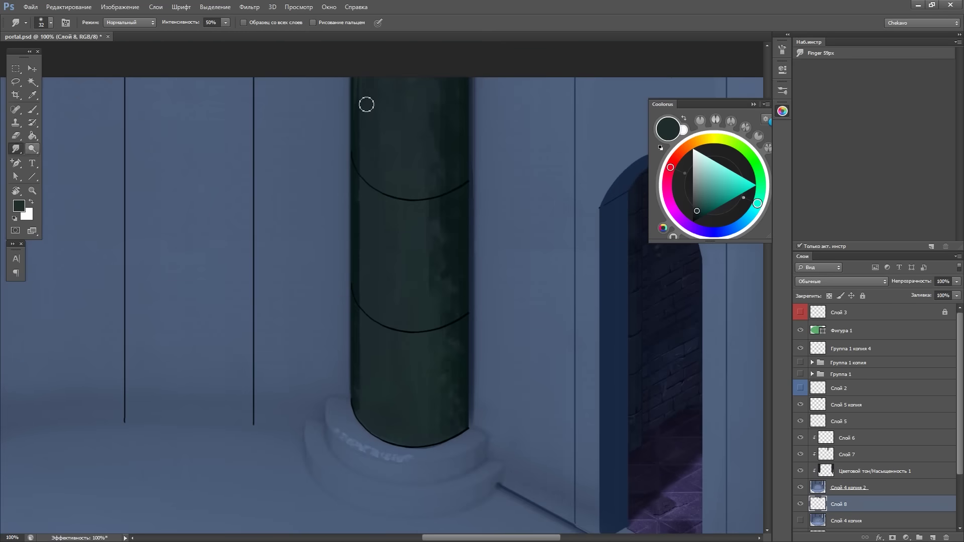
left_click(858, 454)
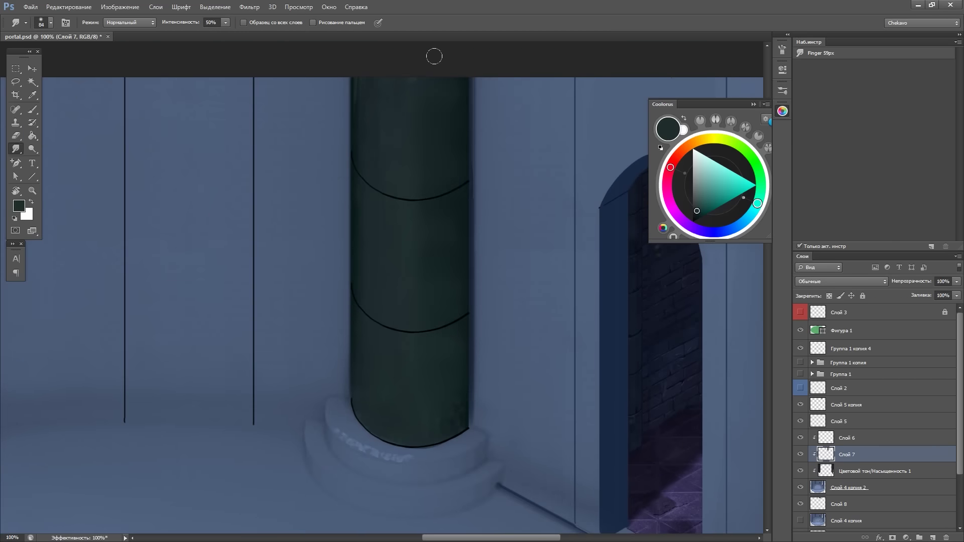
scroll(439, 265, "down", 2)
key("ctrl+plus")
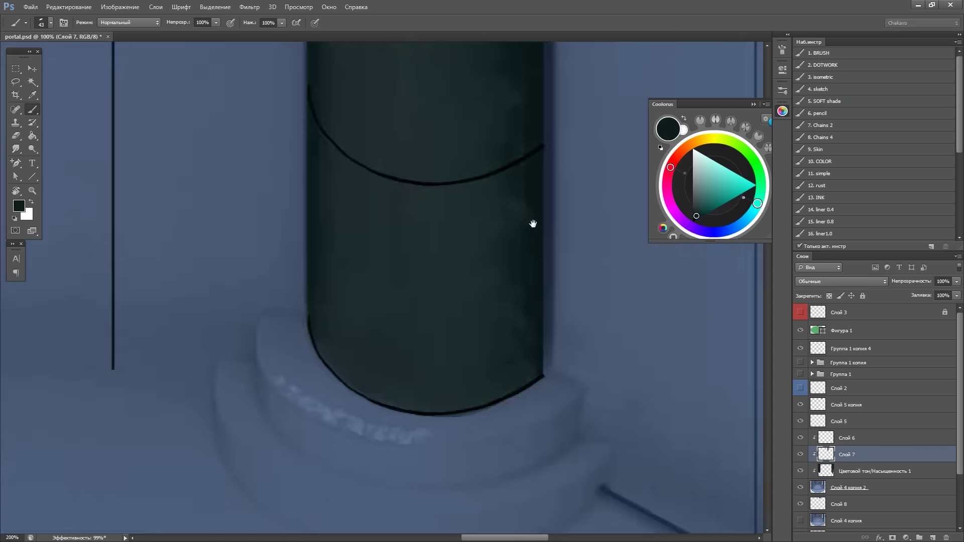
key("b")
scroll(310, 269, "up", 3)
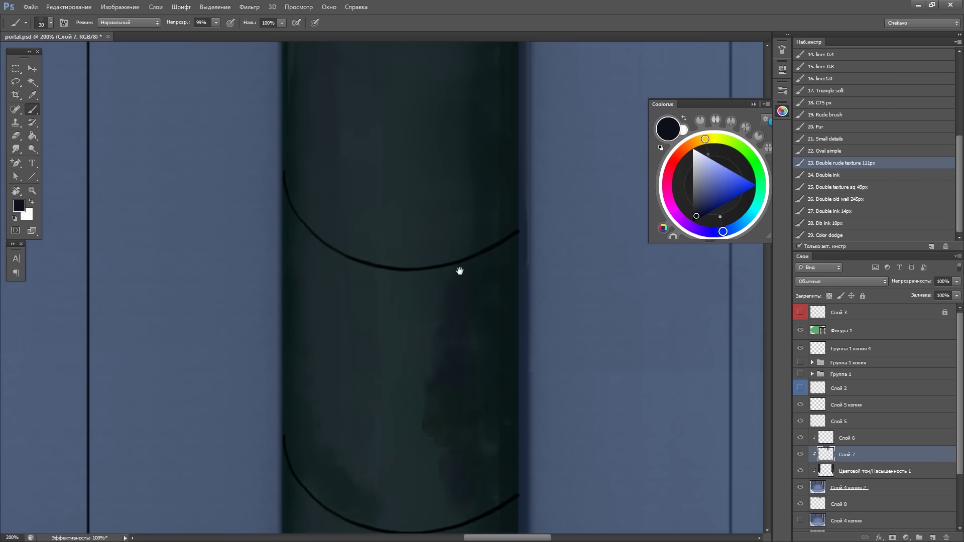
Paint a dark drip with a lighter teal highlight below the column's ring line
left_click_drag(458, 269, 391, 260)
left_click(430, 342, "alt")
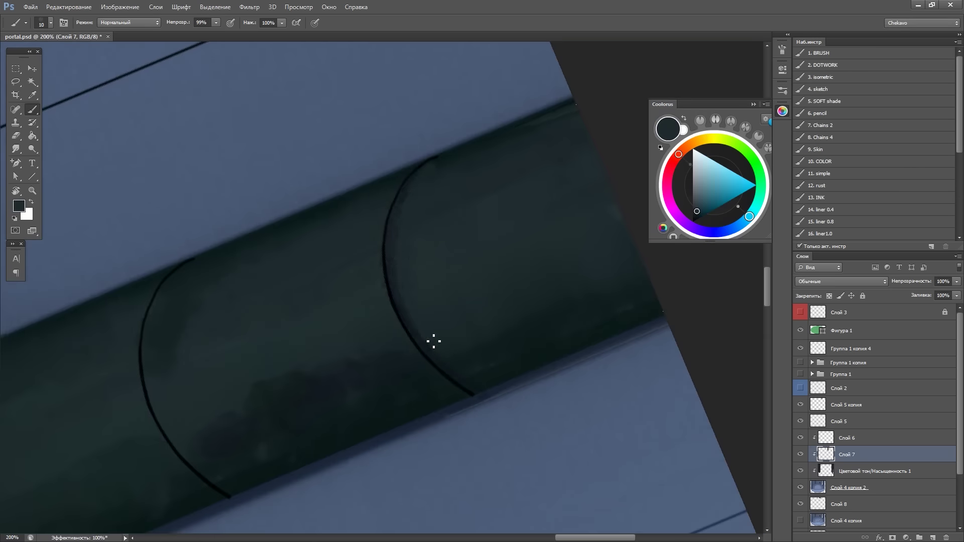
left_click_drag(434, 342, 481, 294)
left_click(560, 151, "alt")
scroll(595, 141, "up", 1)
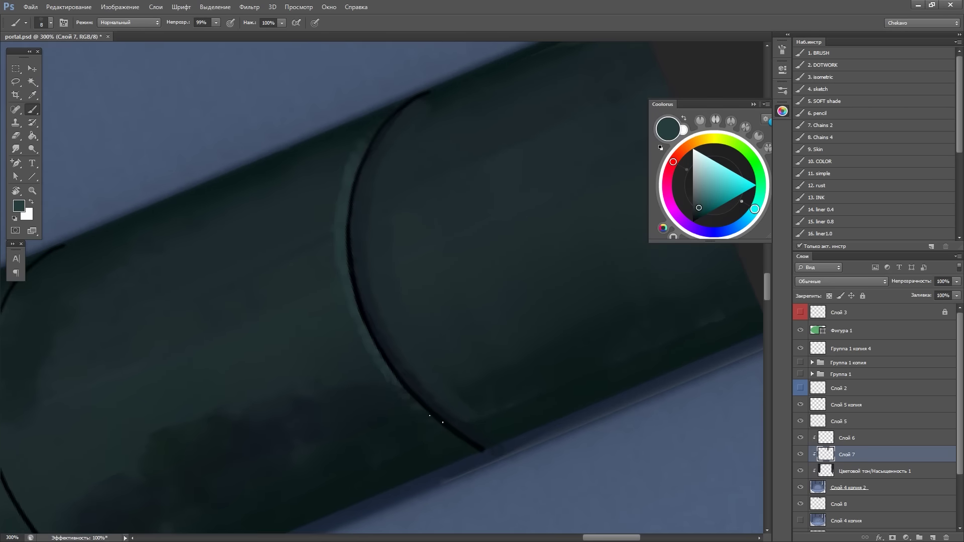
mouse_move(347, 258)
left_mouse_down()
mouse_move(357, 324)
mouse_move(370, 215)
left_mouse_up()
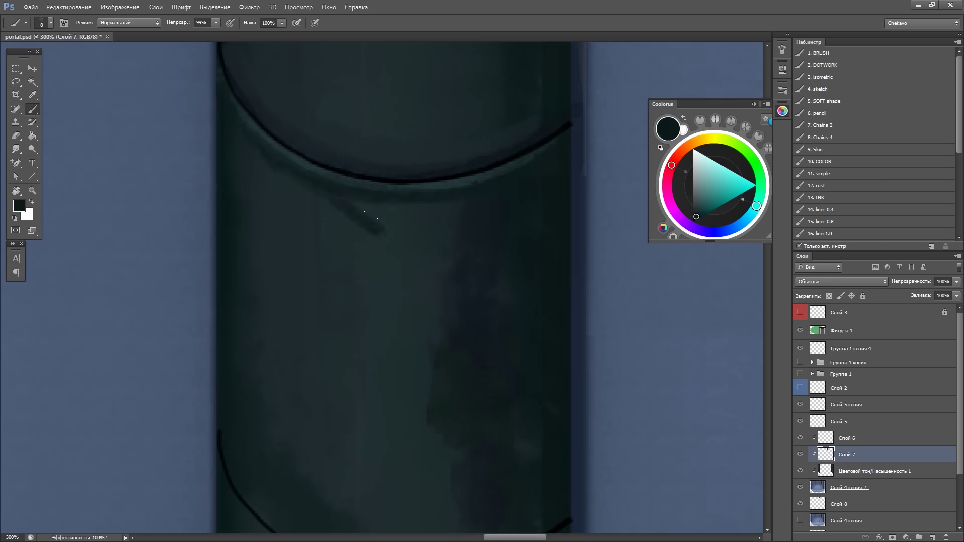
left_click_drag(370, 289, 374, 209)
left_click(390, 186, "alt")
left_click(389, 206, "alt")
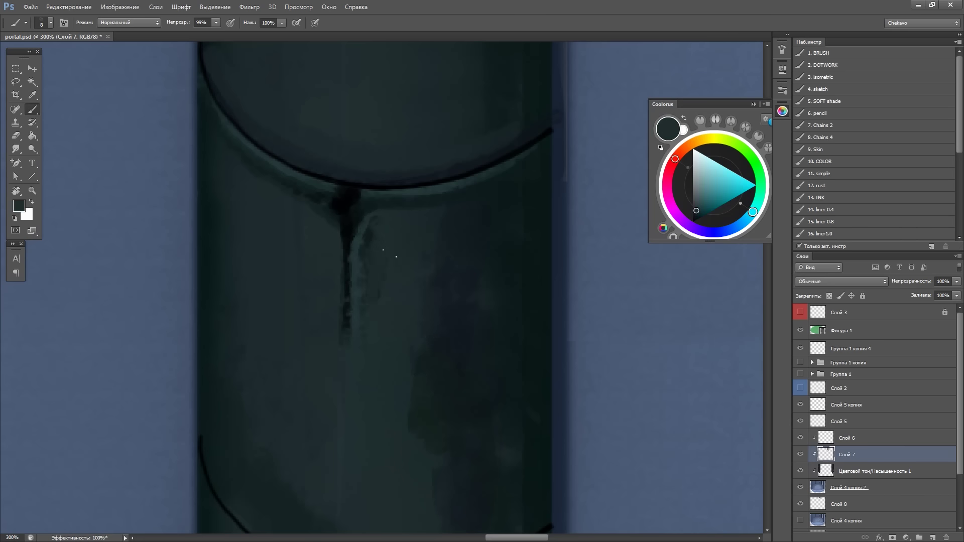
left_click_drag(388, 226, 398, 250)
left_click(349, 241, "alt")
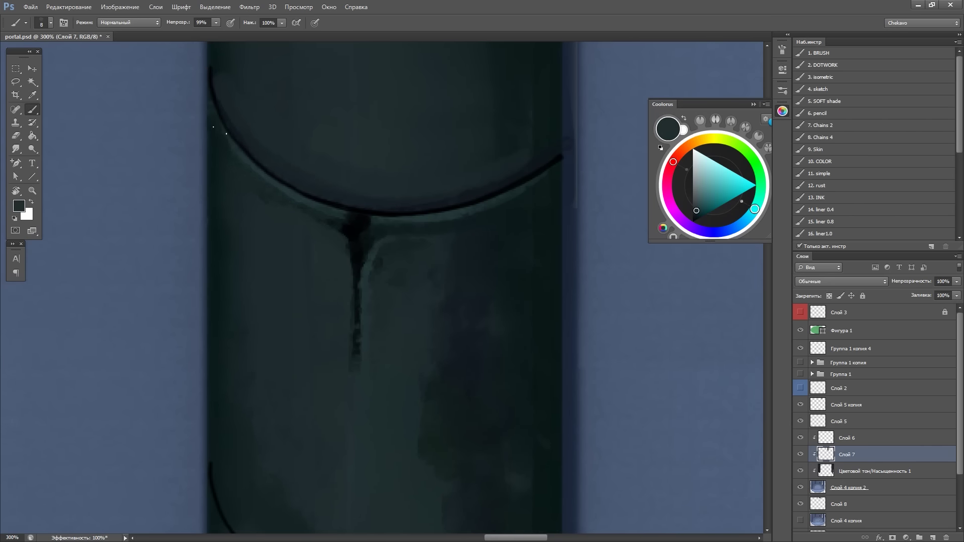
left_click_drag(214, 127, 216, 126)
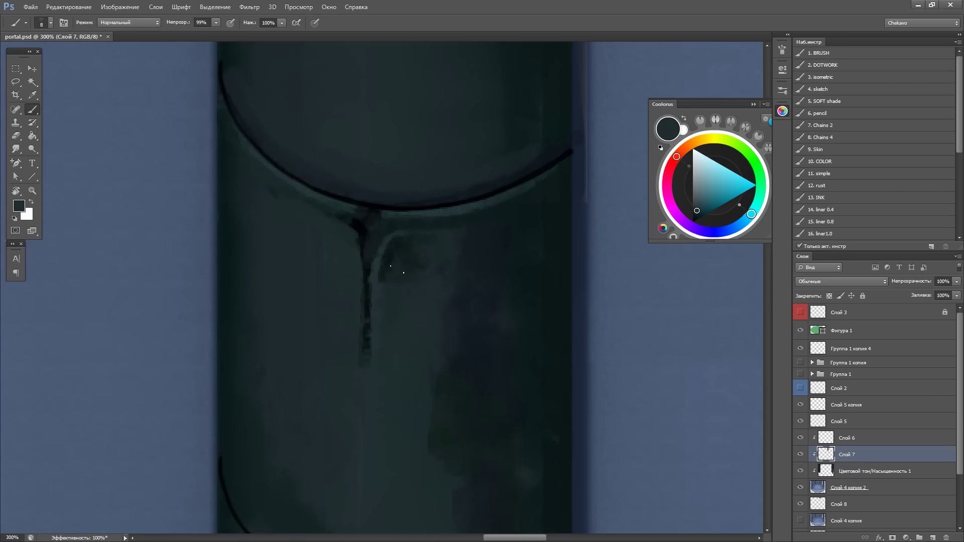
left_click_drag(434, 171, 469, 294)
Draw thin branching crack lines with pale edges using the liner 0.8 brush
left_click(844, 222)
left_click_drag(557, 158, 450, 335)
left_click_drag(529, 194, 503, 282)
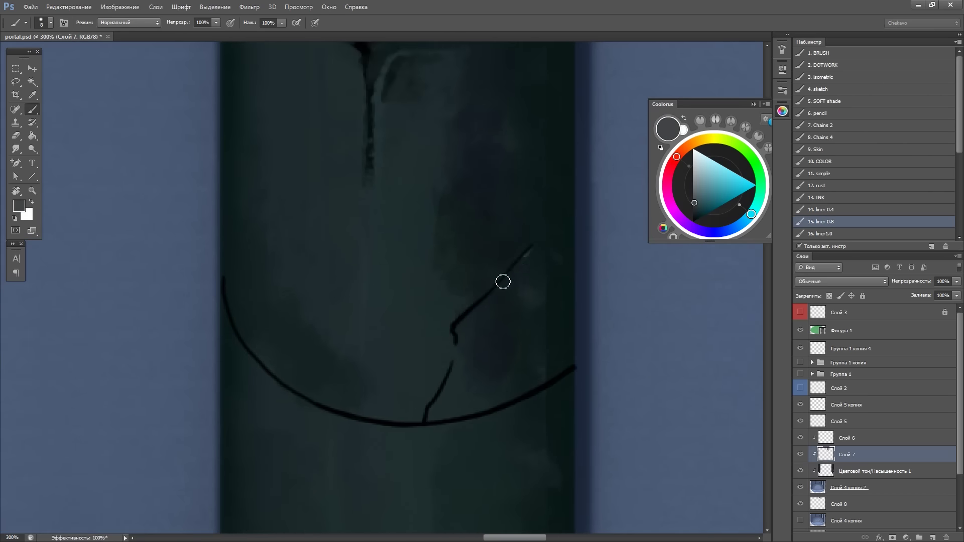
left_click_drag(434, 410, 449, 380)
left_click_drag(463, 293, 370, 206)
key("d")
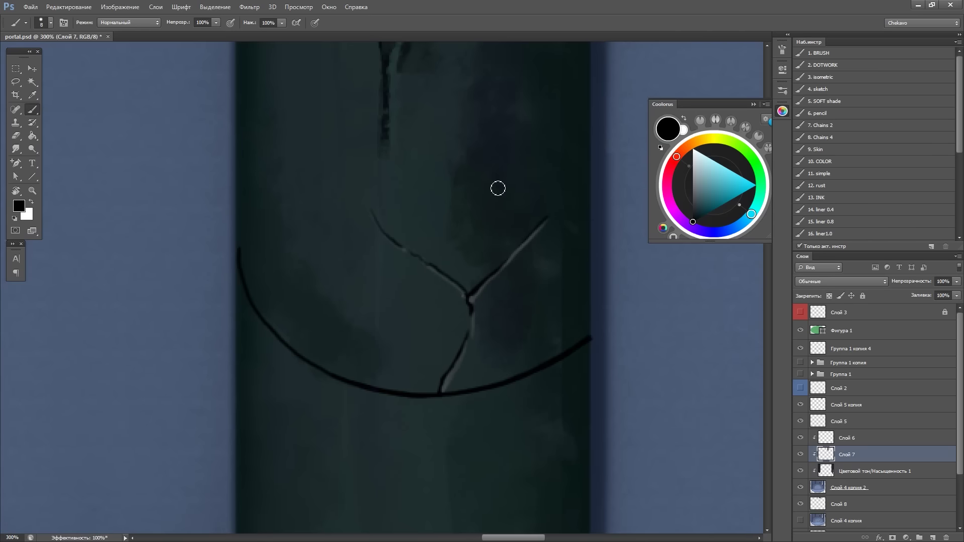
left_click_drag(498, 189, 495, 142)
left_click(821, 162)
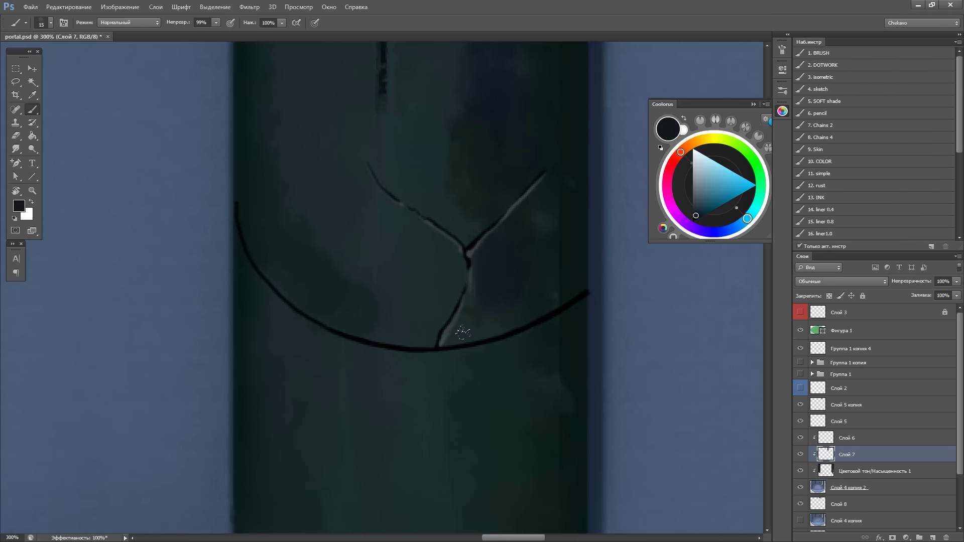
mouse_move(436, 153)
left_mouse_down()
mouse_move(325, 244)
mouse_move(420, 92)
left_mouse_up()
scroll(508, 201, "down", 5)
scroll(507, 201, "up", 1)
Pick a dark teal colour and darken the capital rim's inner edge
left_click(824, 101)
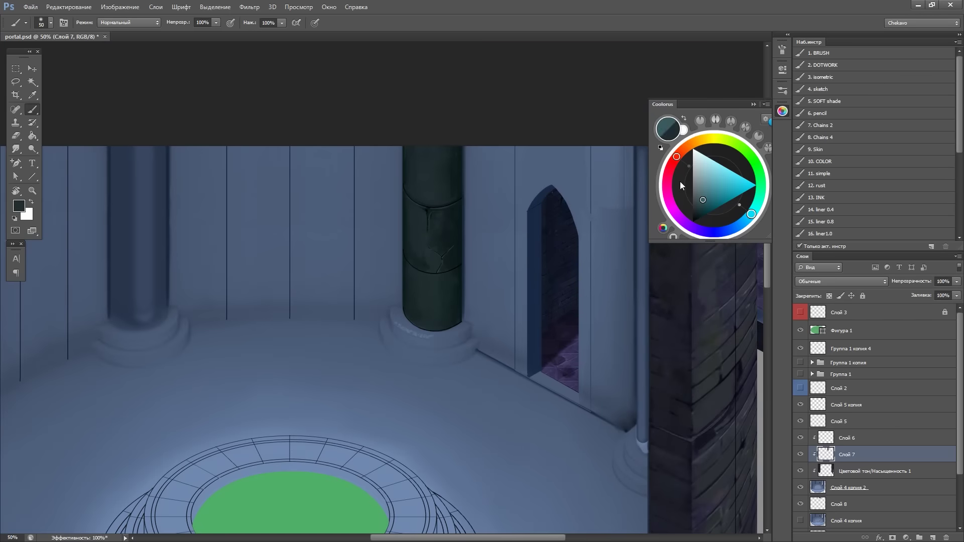
left_click(758, 203)
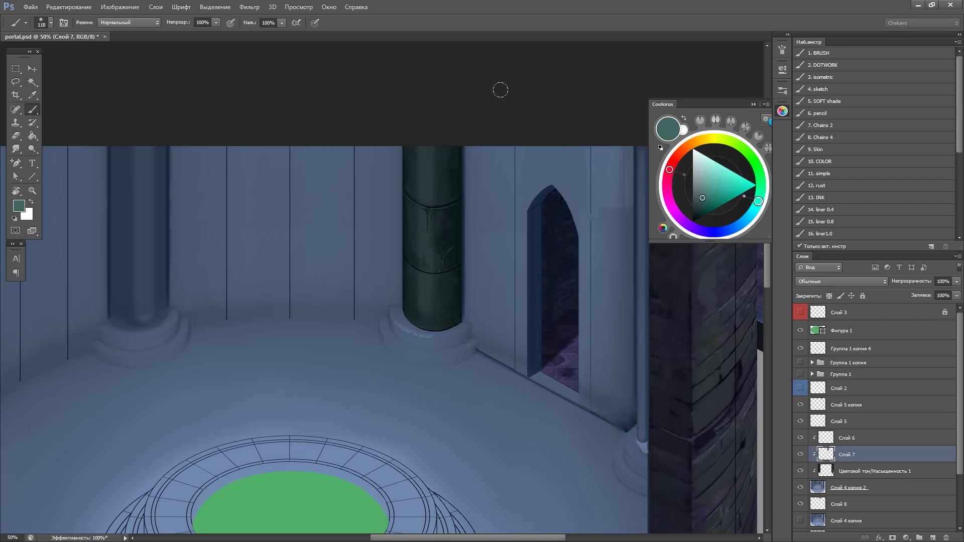
scroll(432, 241, "up", 3)
scroll(432, 241, "down", 2)
left_click(700, 217)
left_click_drag(700, 220, 693, 221)
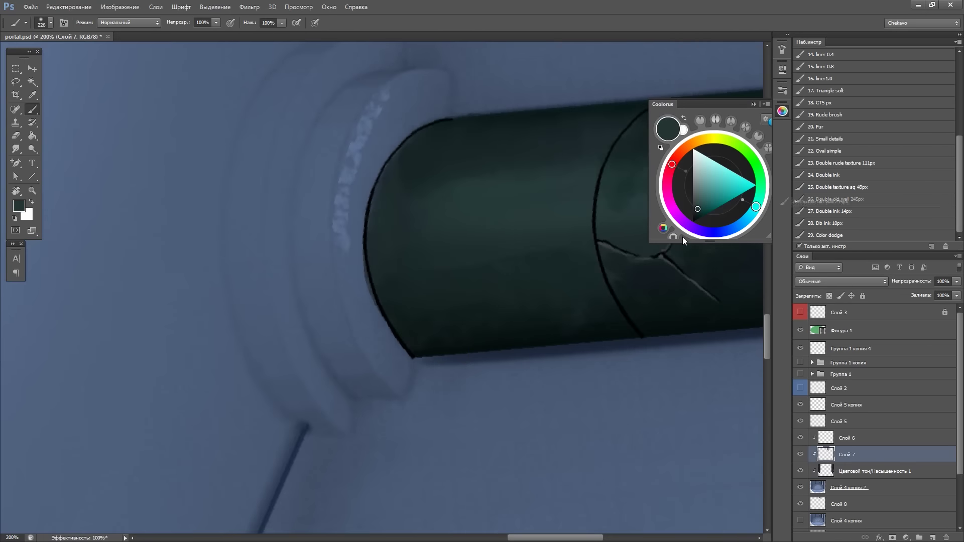
left_click_drag(372, 116, 389, 375)
left_click_drag(405, 81, 380, 137)
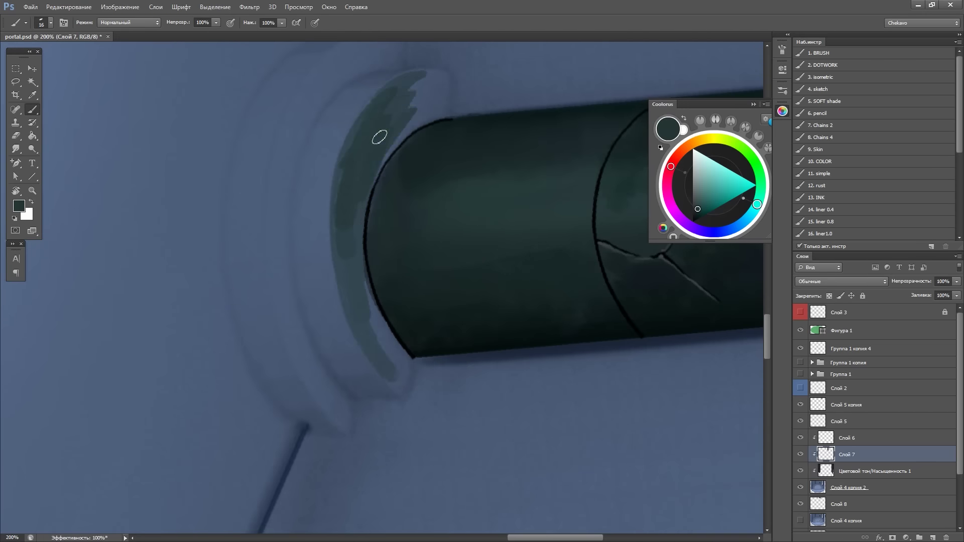
mouse_move(440, 71)
left_mouse_down()
mouse_move(420, 91)
mouse_move(361, 314)
left_mouse_up()
Paint dark teal and near-black strokes along the rim's outer and left edges
key("ctrl+alt+r")
left_click_drag(366, 209, 399, 258)
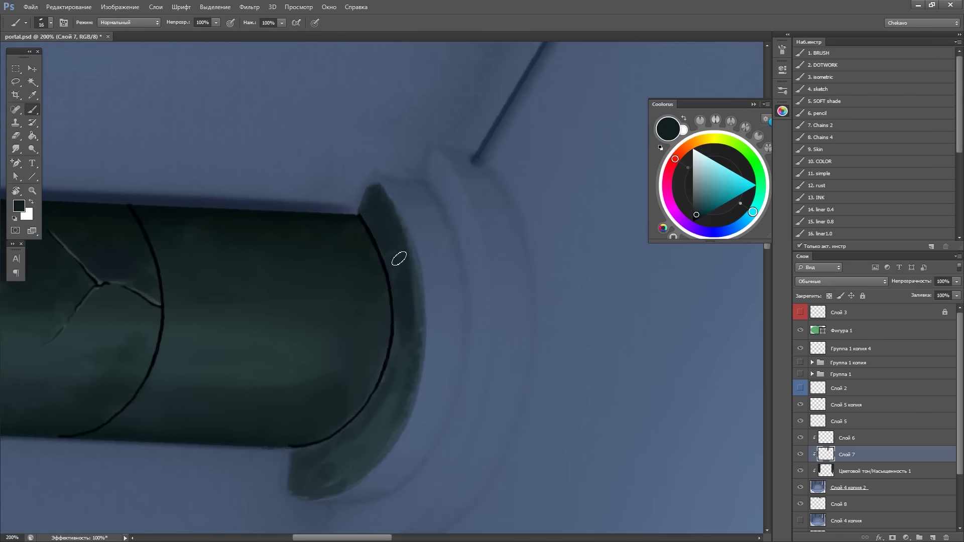
mouse_move(361, 391)
left_mouse_down()
mouse_move(185, 360)
mouse_move(490, 324)
mouse_move(583, 206)
mouse_move(422, 151)
left_mouse_up()
left_click_drag(422, 150, 369, 282)
left_click_drag(382, 216, 161, 409)
left_click_drag(458, 238, 378, 317)
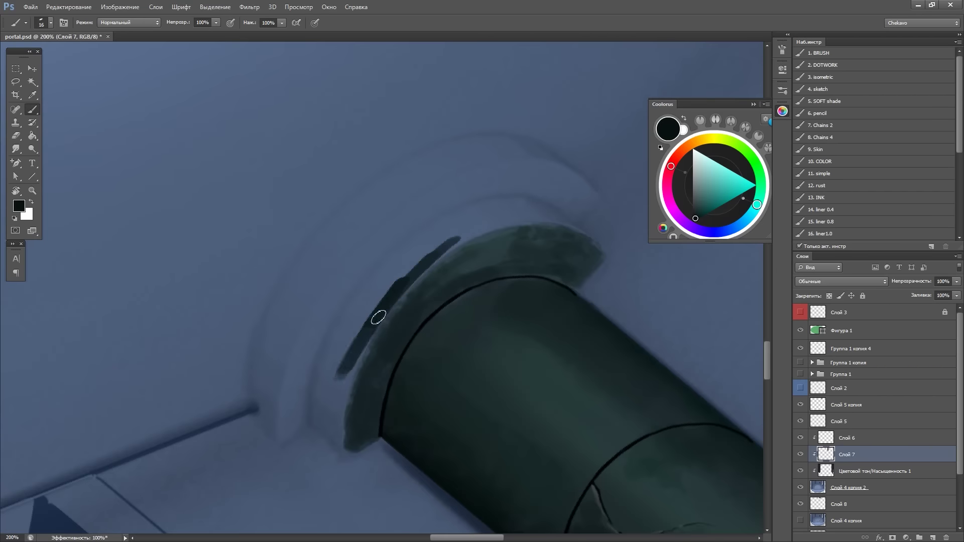
mouse_move(330, 435)
left_mouse_down()
mouse_move(394, 248)
mouse_move(383, 316)
mouse_move(394, 119)
mouse_move(439, 254)
mouse_move(512, 69)
left_mouse_up()
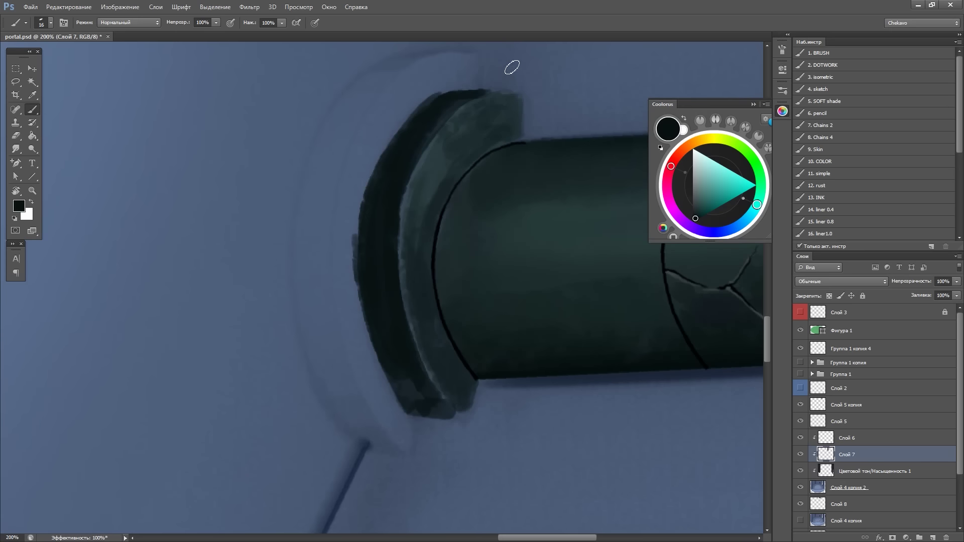
left_click(371, 222, "alt")
left_click_drag(370, 222, 370, 258)
left_click(402, 194, "alt")
mouse_move(403, 194)
left_mouse_down()
mouse_move(377, 295)
mouse_move(370, 259)
mouse_move(439, 150)
mouse_move(503, 100)
left_mouse_up()
Darken the rim's left and right edges, then reduce the brush size to 8
mouse_move(508, 136)
left_mouse_down()
mouse_move(301, 108)
mouse_move(538, 263)
left_mouse_up()
left_click_drag(341, 113, 469, 154)
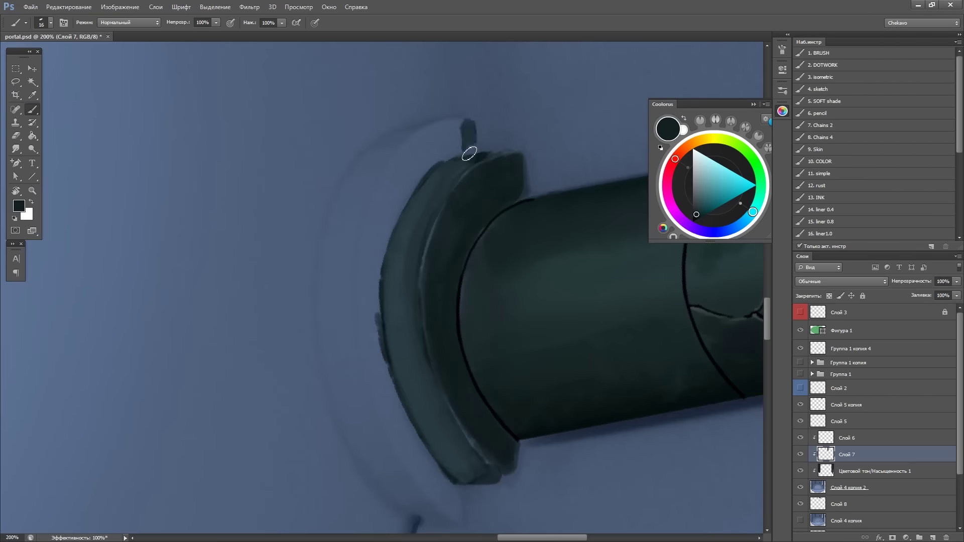
mouse_move(367, 333)
left_mouse_down()
mouse_move(377, 372)
mouse_move(443, 129)
mouse_move(438, 491)
mouse_move(491, 394)
mouse_move(265, 223)
mouse_move(351, 242)
left_mouse_up()
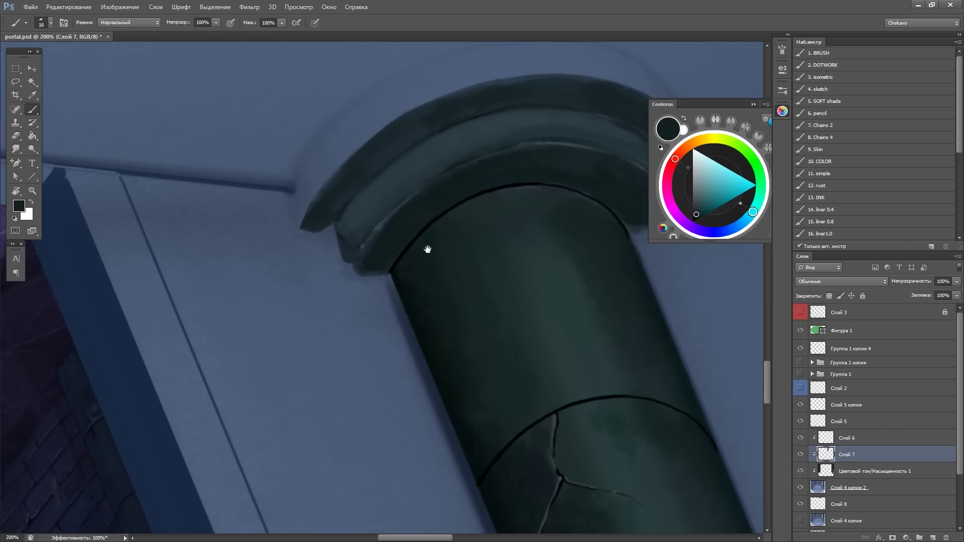
left_click_drag(426, 249, 121, 287)
left_click_drag(445, 323, 445, 356)
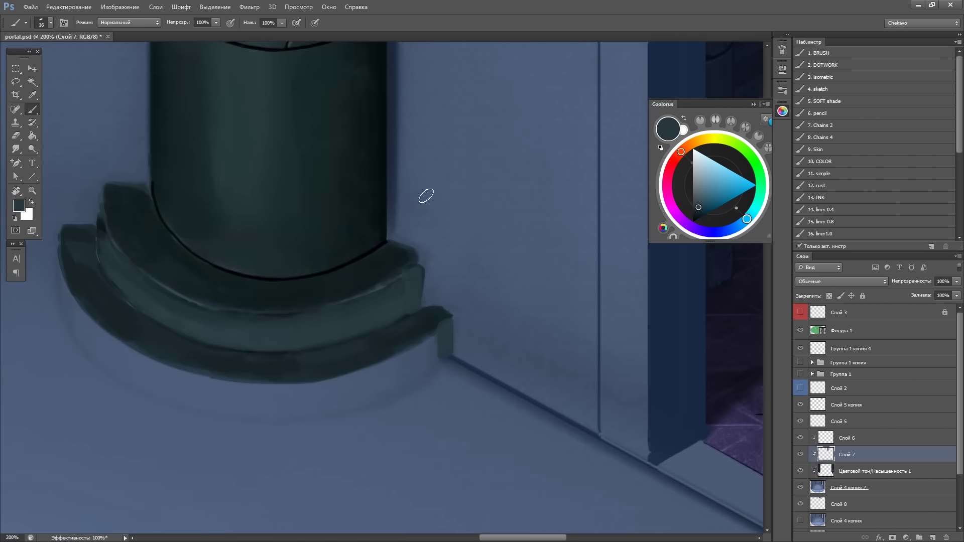
left_click_drag(418, 271, 423, 304)
left_click(811, 221)
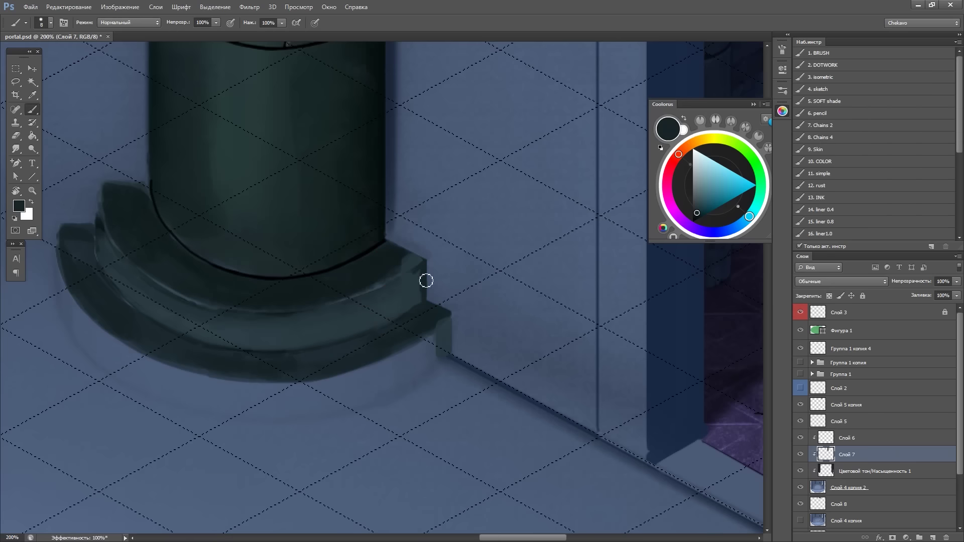
Paint a curved outline beside the base ring and erase excess paint around it
key("e")
key("b")
left_click_drag(351, 171, 368, 320)
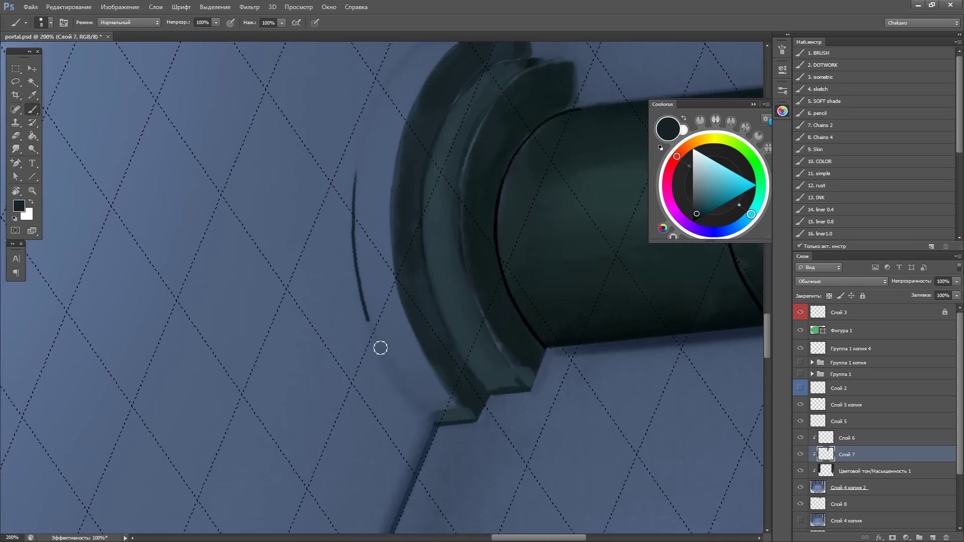
left_click_drag(438, 426, 305, 363)
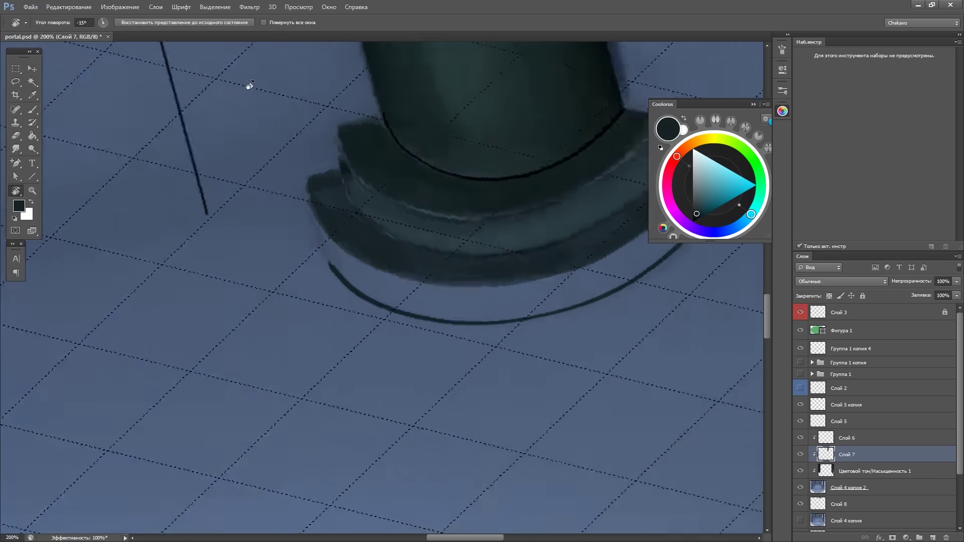
key("r")
mouse_move(327, 209)
left_mouse_down()
mouse_move(559, 177)
mouse_move(275, 177)
left_mouse_up()
key("e")
mouse_move(233, 224)
left_mouse_down()
mouse_move(388, 123)
mouse_move(372, 166)
left_mouse_up()
key("b")
Touch up the base edges with brush and eraser, then reset the rotation and zoom out
key("e")
mouse_move(552, 276)
left_mouse_down()
mouse_move(333, 319)
mouse_move(402, 360)
mouse_move(406, 260)
mouse_move(430, 241)
mouse_move(489, 250)
mouse_move(561, 66)
mouse_move(417, 256)
mouse_move(540, 231)
left_mouse_up()
key("b")
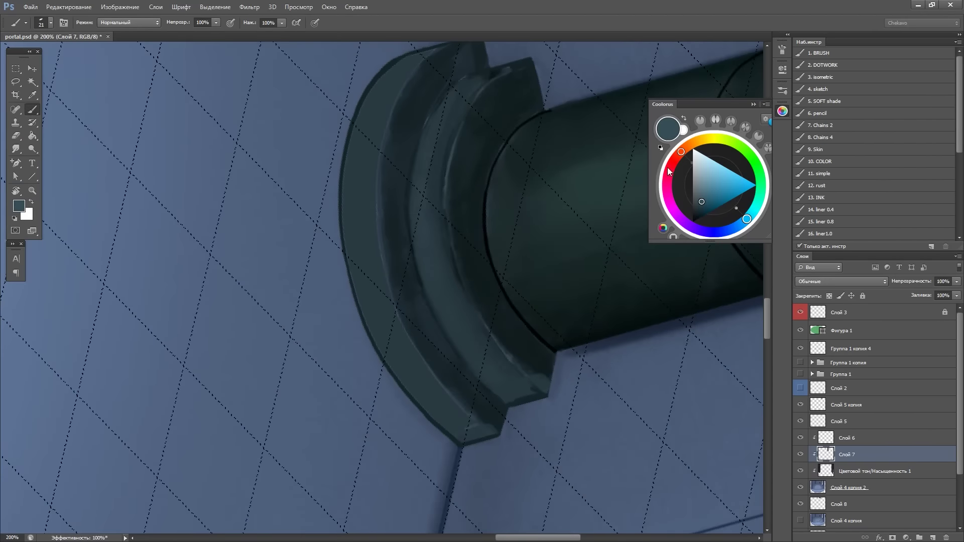
left_click_drag(470, 433, 387, 280)
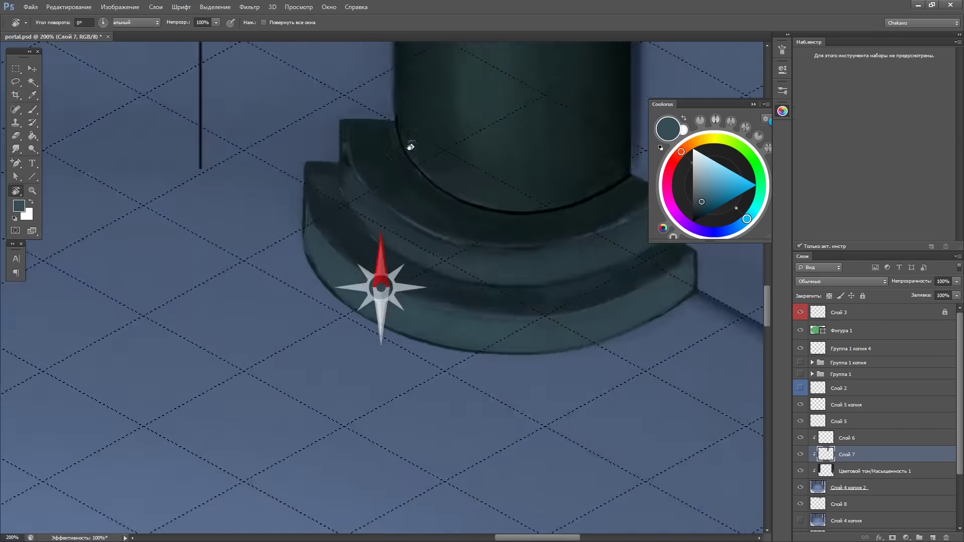
key("ctrl+minus")
key("ctrl+minus")
key("ctrl+minus")
key("m")
left_click_drag(376, 209, 552, 206)
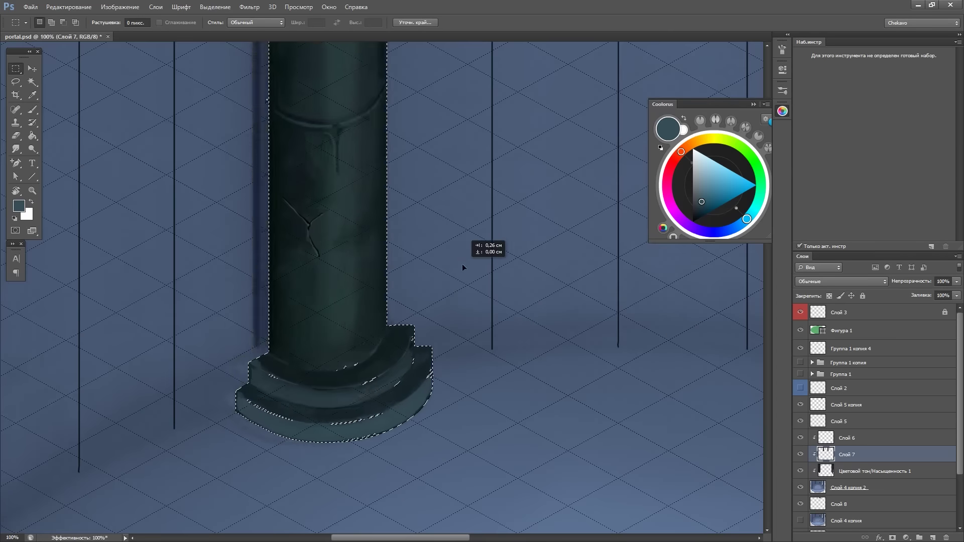
Duplicate the ring wireframe group, scale it to about 242% and shift it ~30 px down
key("ctrl+minus")
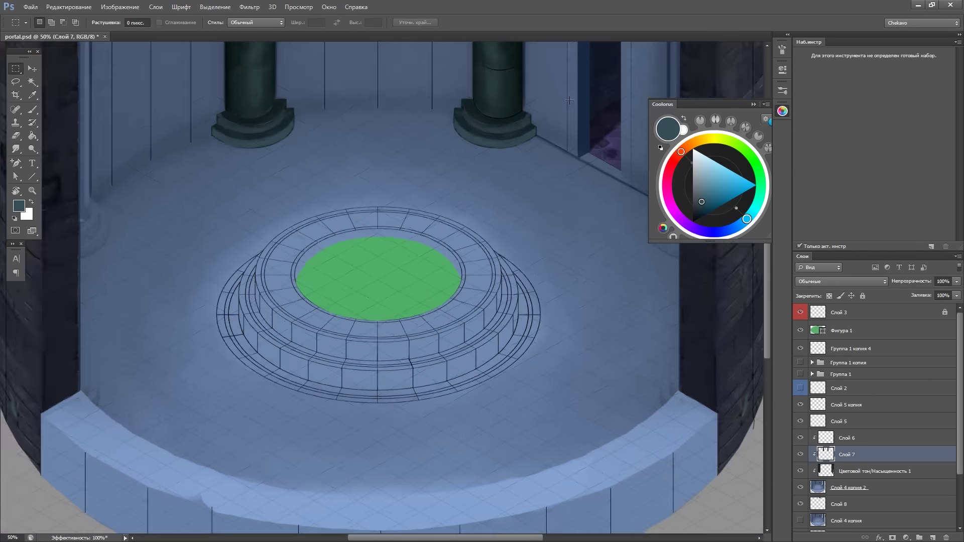
key("ctrl+minus")
key("ctrl+alt+t")
left_click_drag(445, 256, 538, 200)
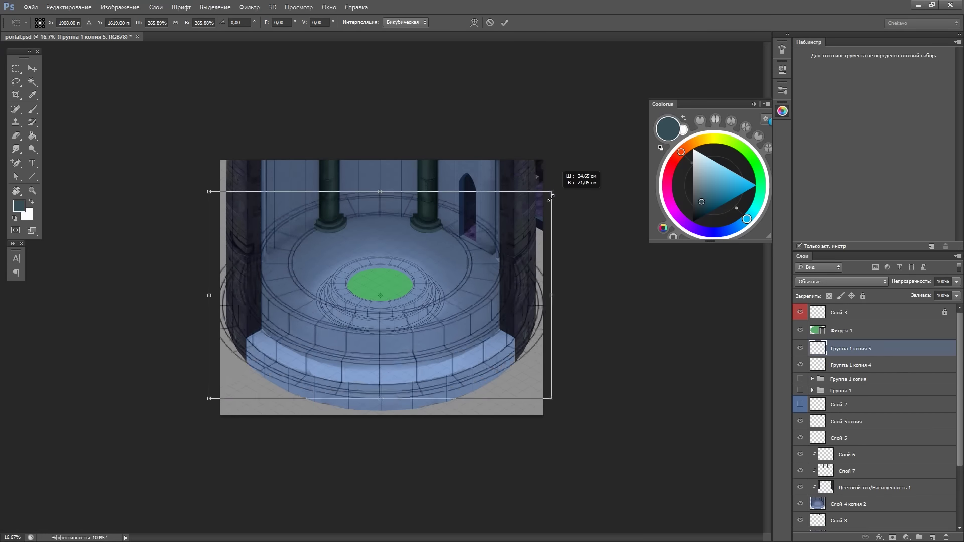
left_click(505, 22)
key("ctrl+plus")
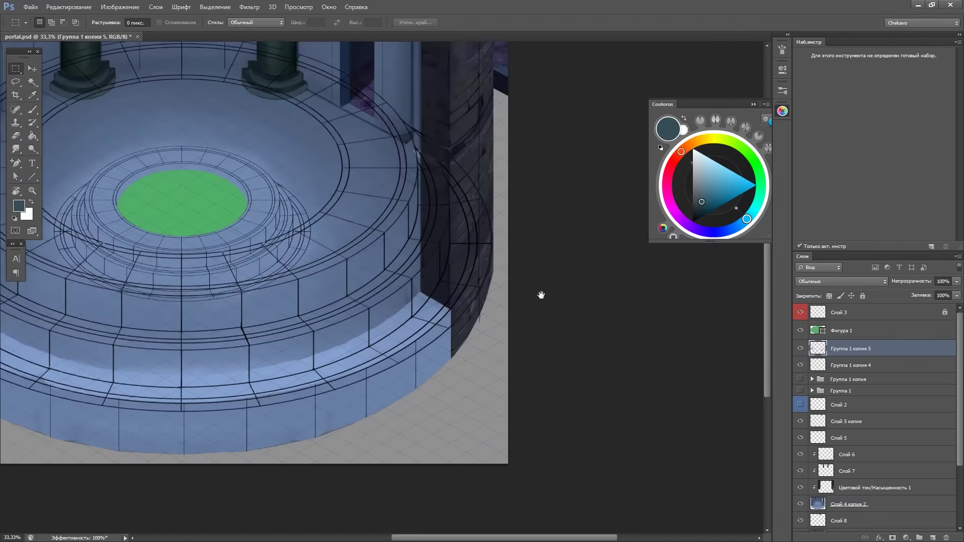
key("ctrl+minus")
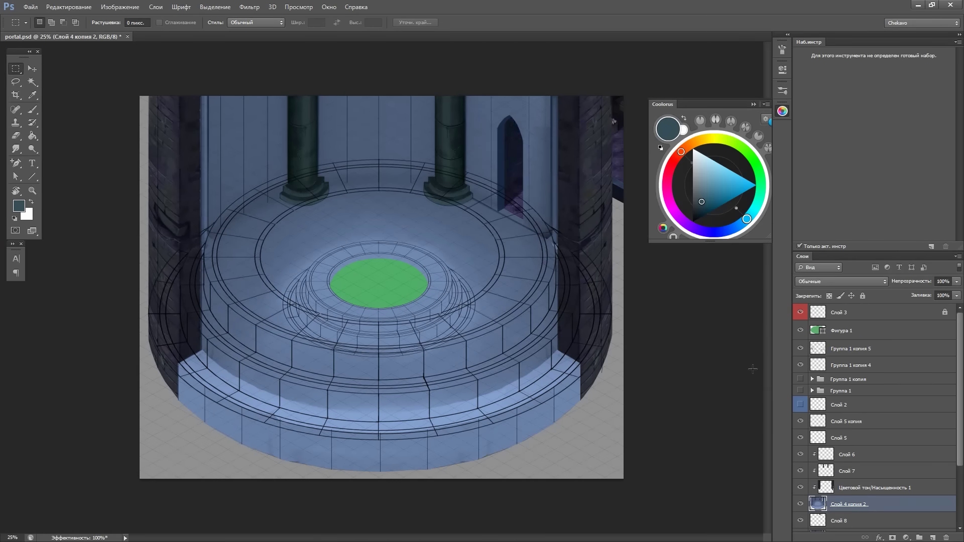
mouse_move(577, 299)
left_mouse_down()
mouse_move(585, 314)
mouse_move(553, 308)
left_mouse_up()
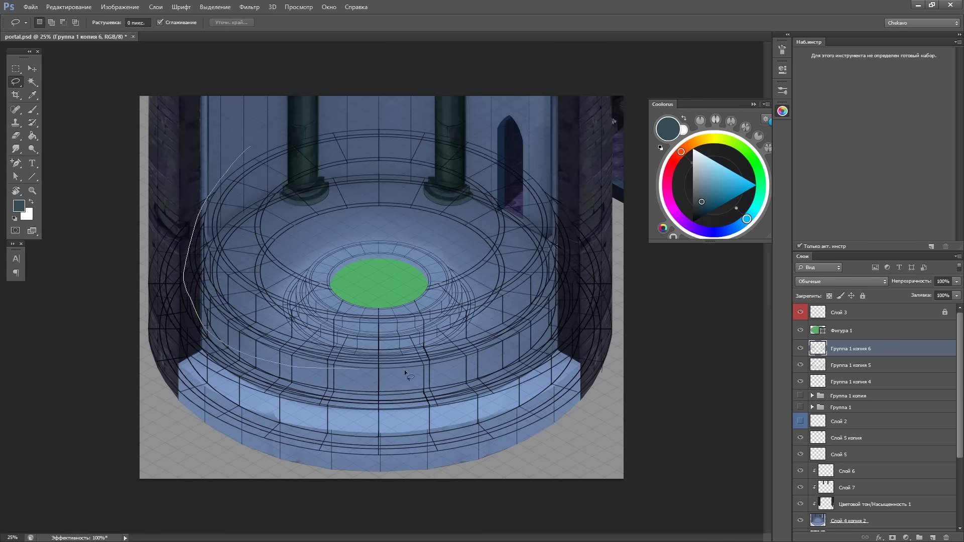
Lasso-delete the back of the enlarged rings and erase blue spill on Слой 4 копия 2
left_click_drag(407, 374, 251, 147)
key("Delete")
key("e")
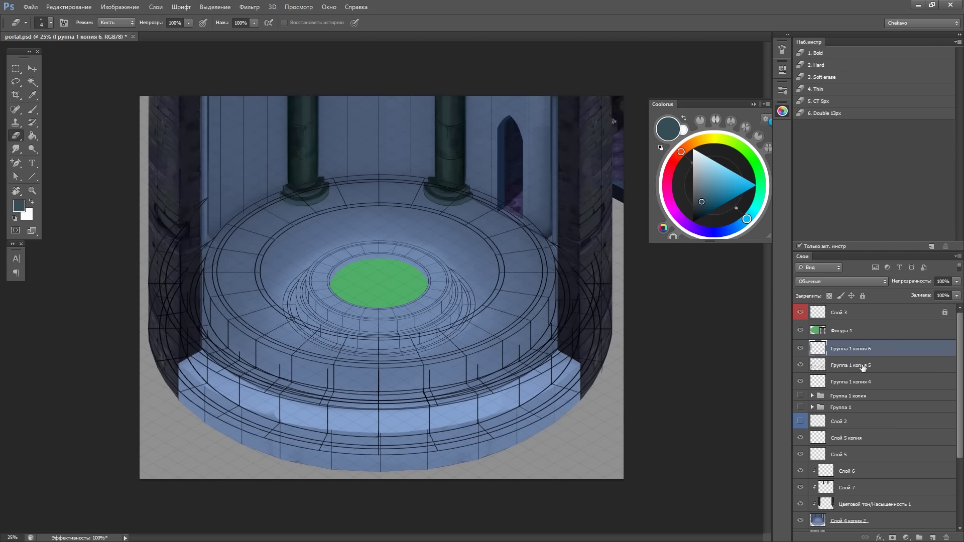
left_click(848, 521)
left_click_drag(558, 324, 382, 282)
key("Tab")
scroll(553, 277, "up", 3)
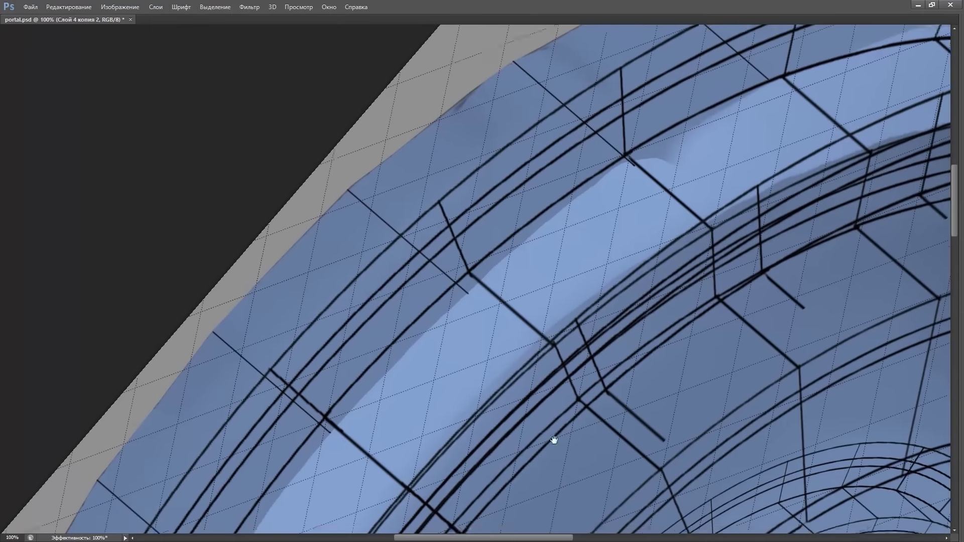
left_click_drag(404, 144, 515, 95)
Paint pale blue along the outer edge of the floor's lowest ring
left_click_drag(610, 42, 340, 283)
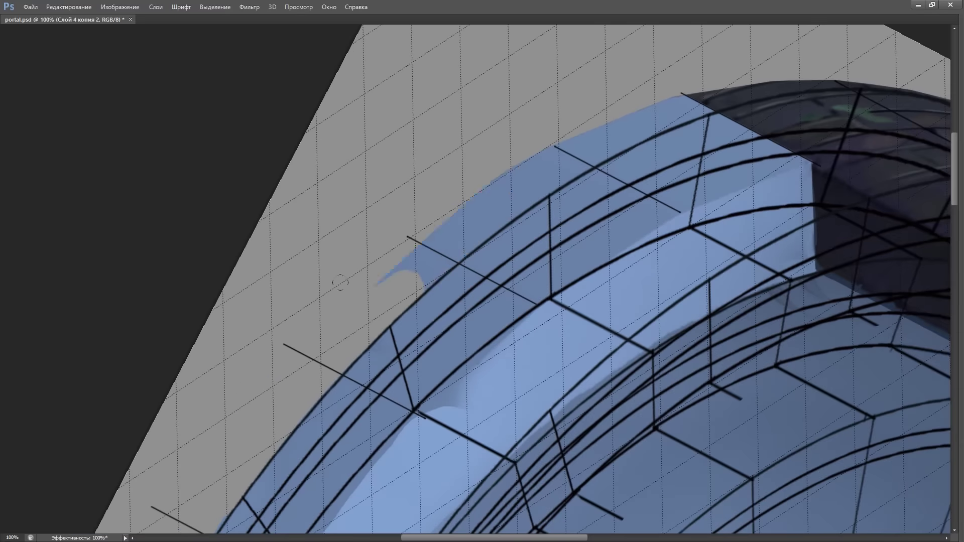
left_click_drag(667, 88, 359, 212)
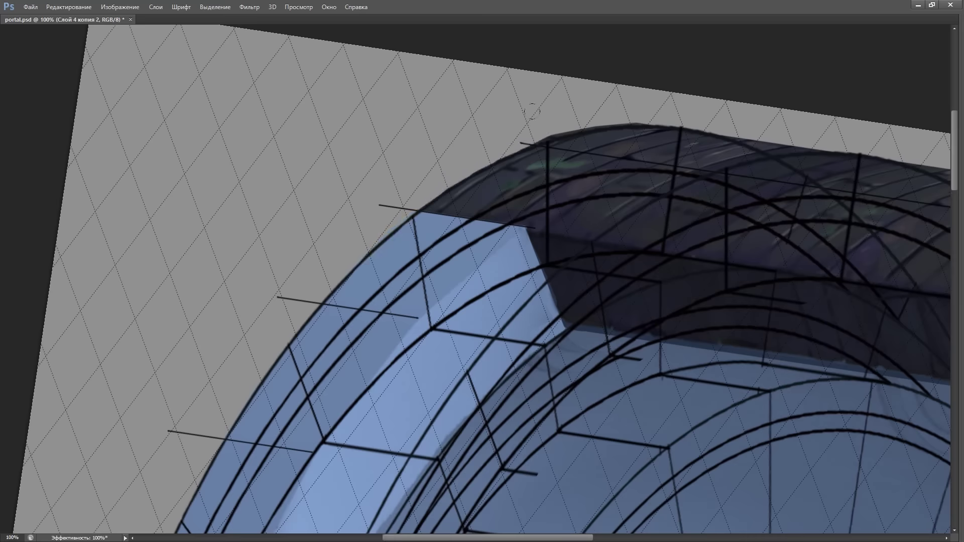
left_click_drag(533, 111, 416, 123)
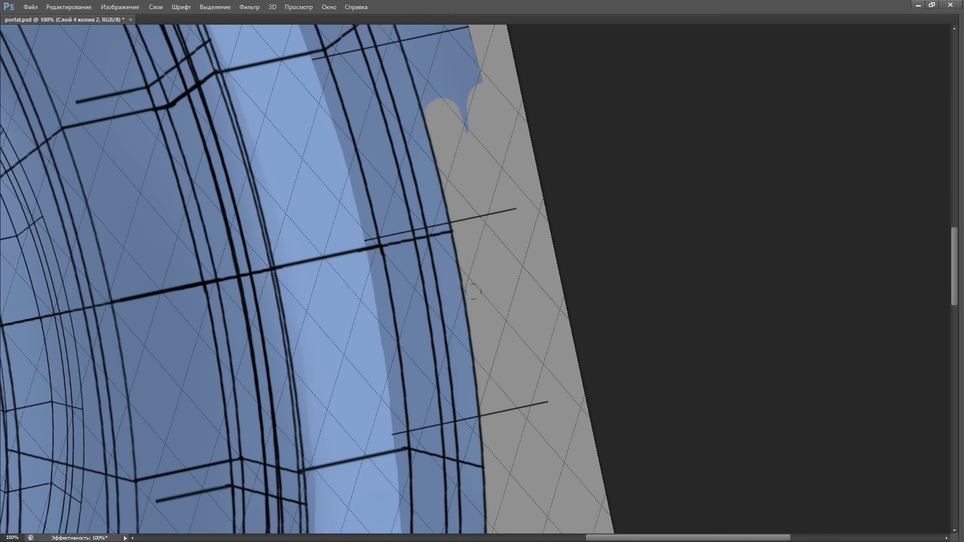
left_click_drag(473, 291, 512, 407)
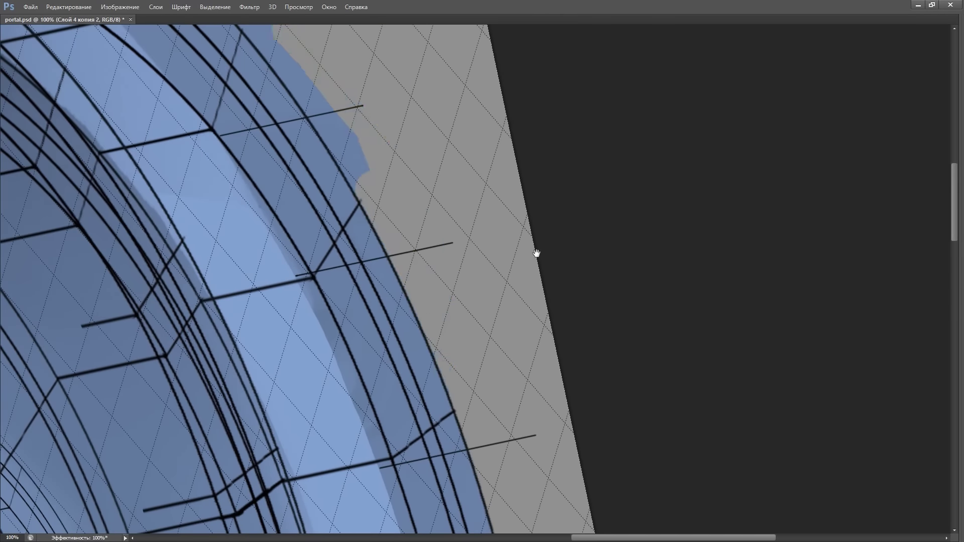
left_click_drag(536, 254, 144, 418)
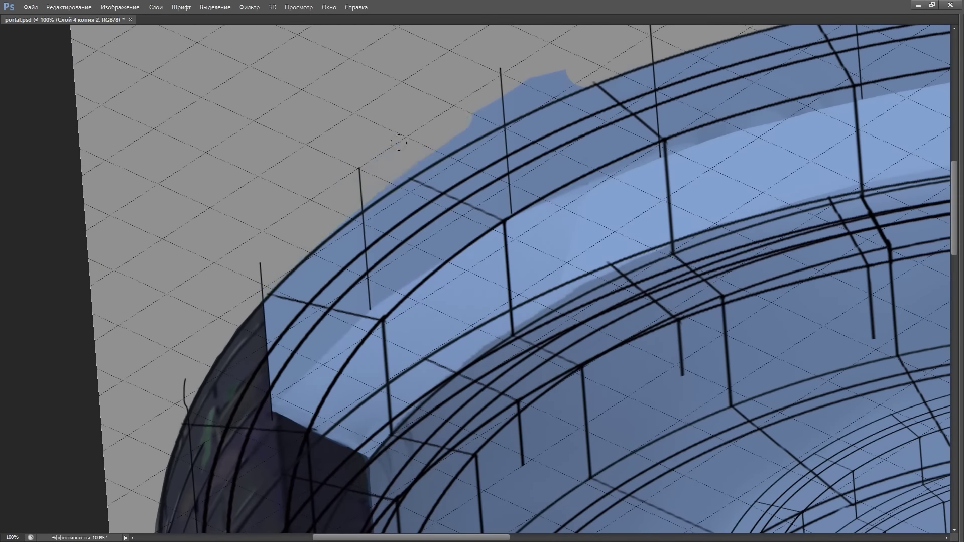
left_click_drag(383, 164, 158, 354)
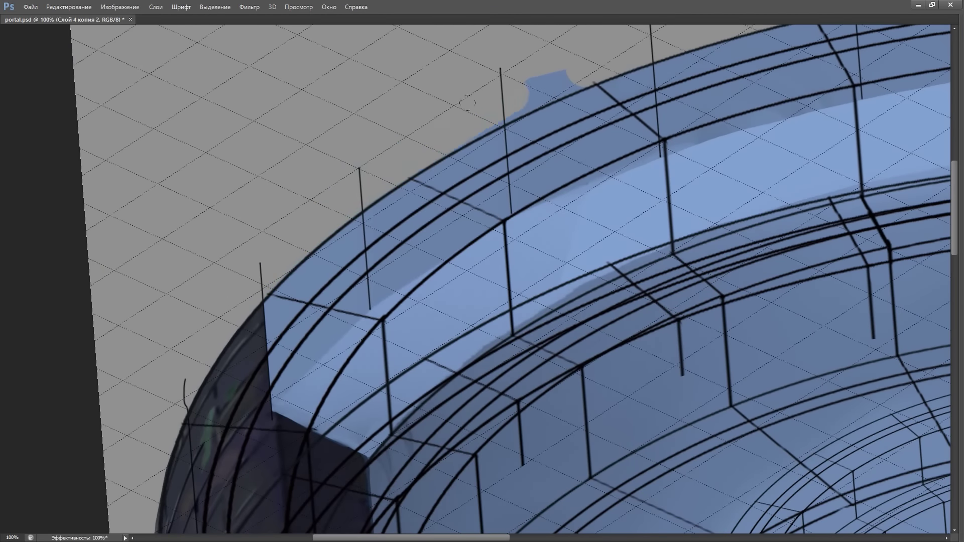
key("ctrl+minus")
left_click_drag(522, 338, 252, 224)
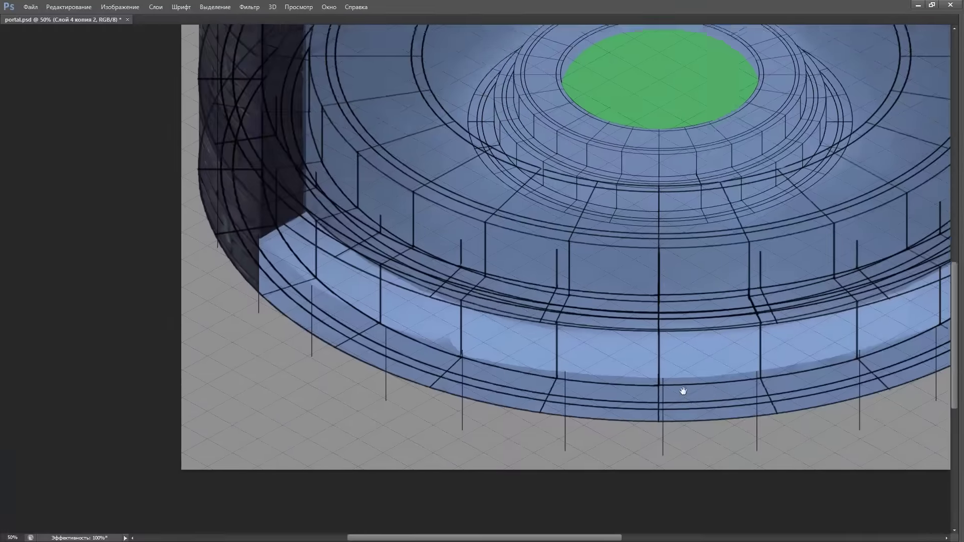
left_click_drag(308, 327, 451, 251)
Add darker blue-grey shadow streaks along the floor's inner rim band
left_click_drag(373, 155, 326, 302)
key("ctrl+z")
left_click_drag(372, 91, 373, 200)
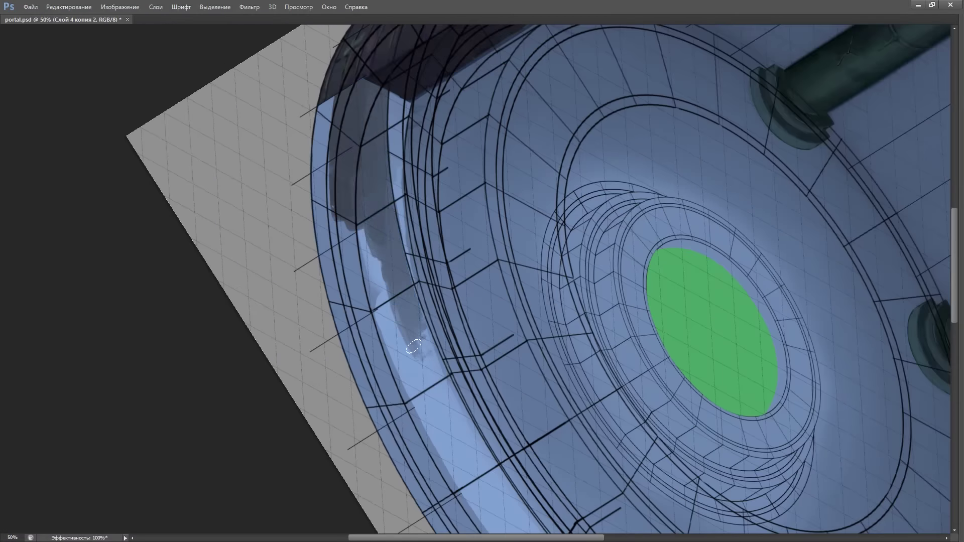
left_click_drag(414, 346, 382, 402)
mouse_move(442, 97)
left_mouse_down()
mouse_move(474, 280)
mouse_move(422, 302)
mouse_move(257, 424)
left_mouse_up()
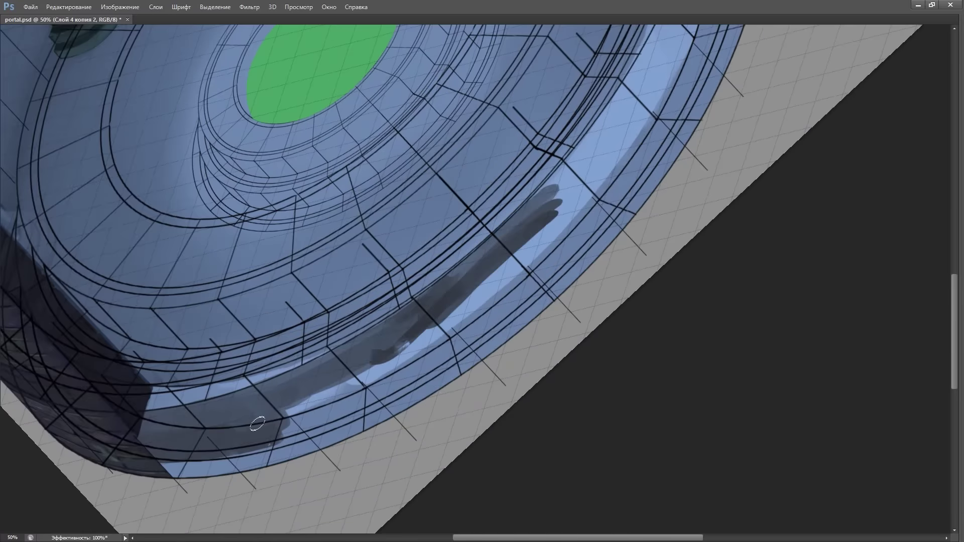
key("ctrl+minus")
left_click_drag(552, 302, 642, 349)
key("Tab")
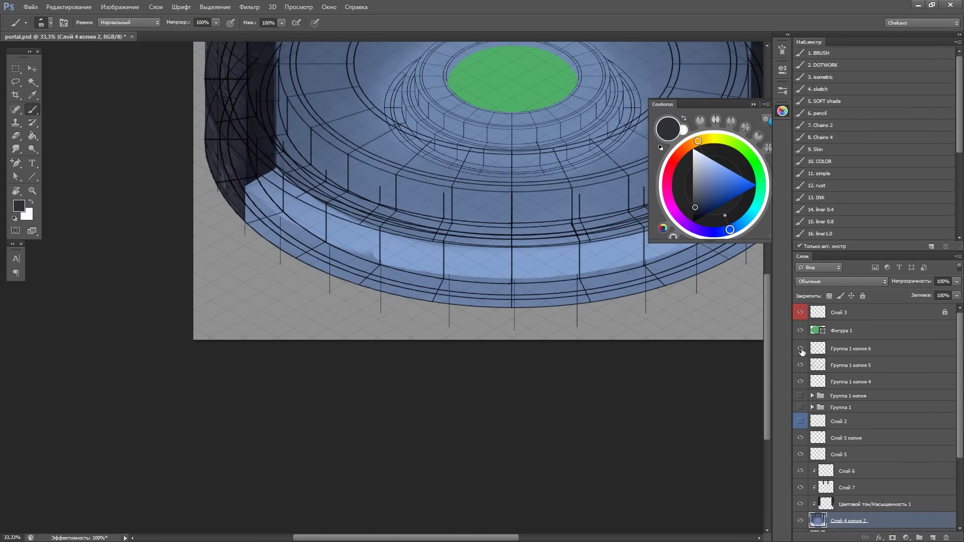
Toggle the ring layers and delete lasso-selected ring lines from Группа 1 копия 5
left_click(801, 349)
key("ctrl+minus")
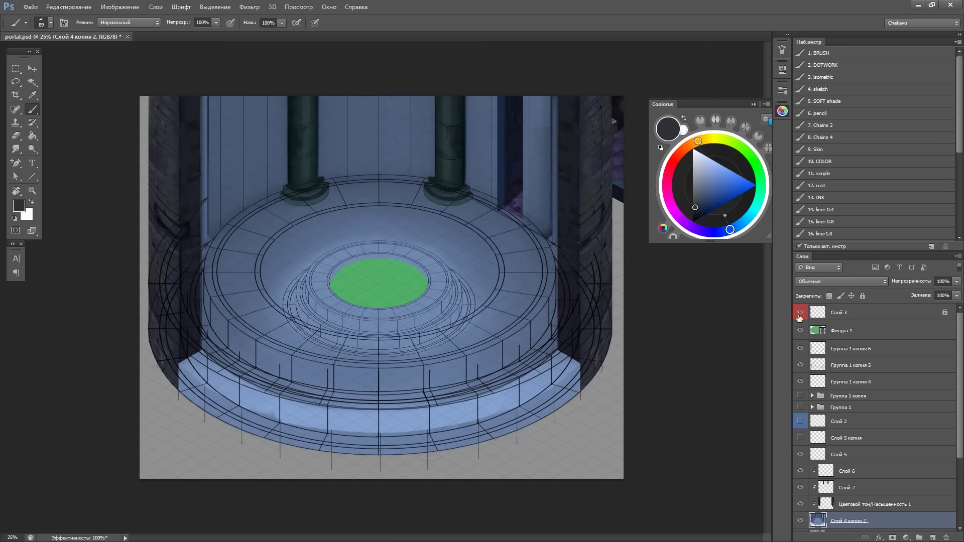
left_click(800, 438)
left_click(800, 345)
left_click(823, 362)
key("l")
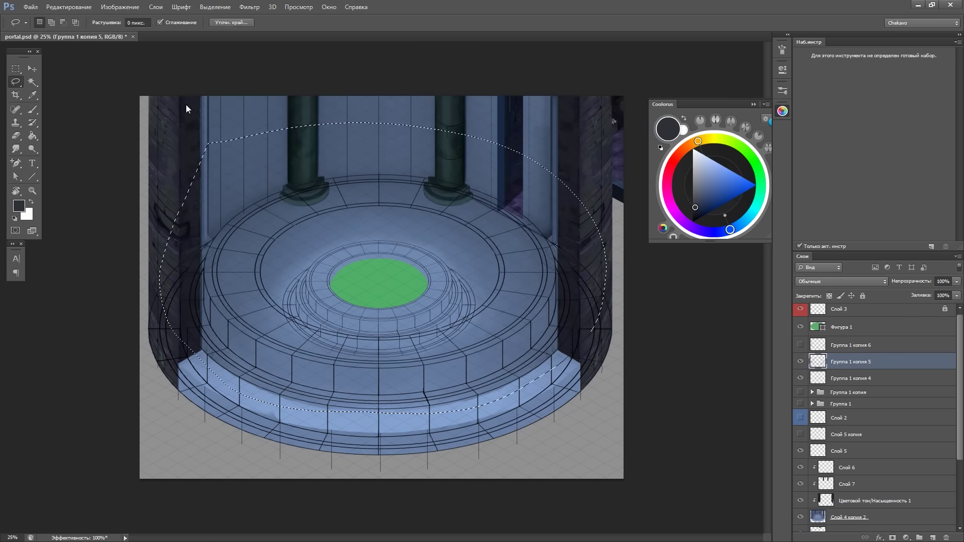
key("Delete")
key("ctrl+d")
Paint dark blue-grey shadow strokes along the curved inner rim, rotating the view as needed
left_click(818, 346)
key("b")
key("ctrl+plus")
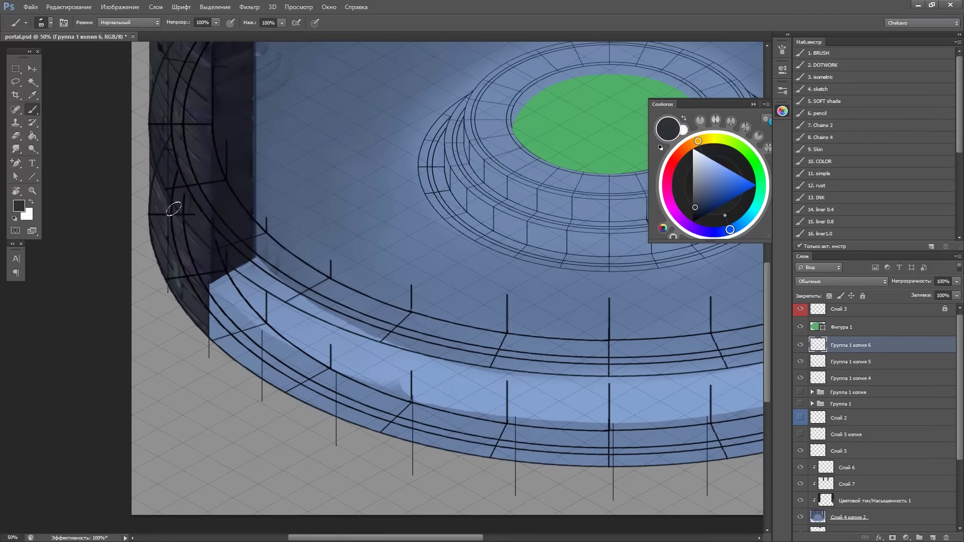
scroll(954, 374, "down", 3)
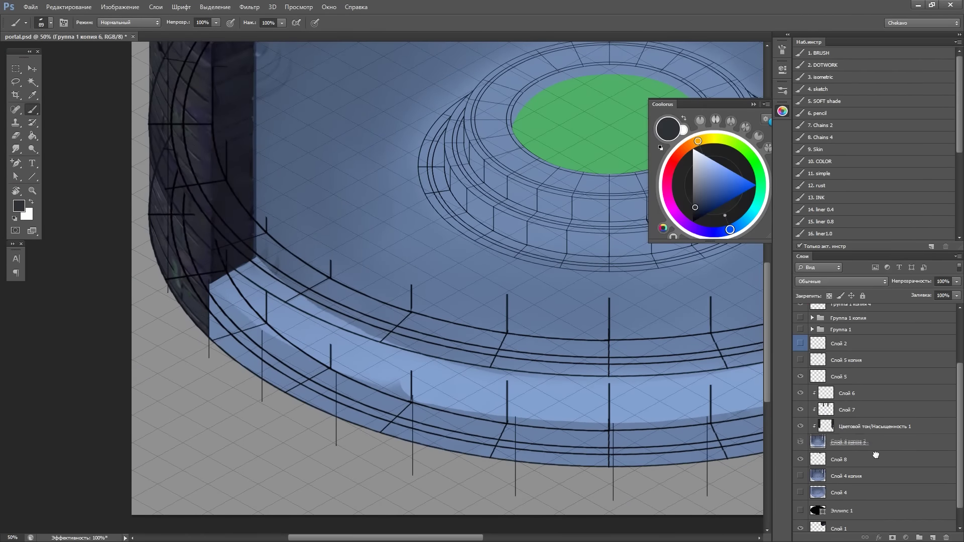
left_click_drag(335, 330, 398, 359)
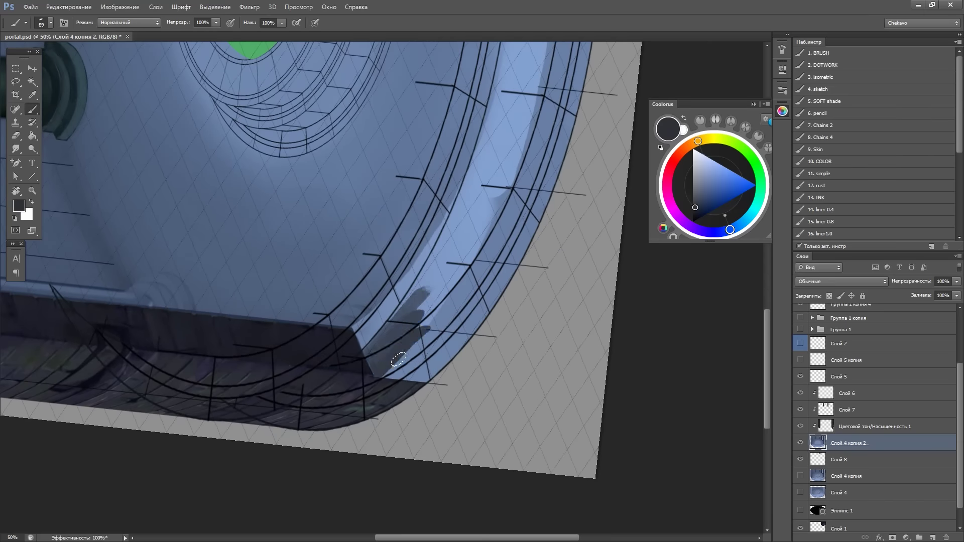
left_click_drag(459, 216, 452, 201)
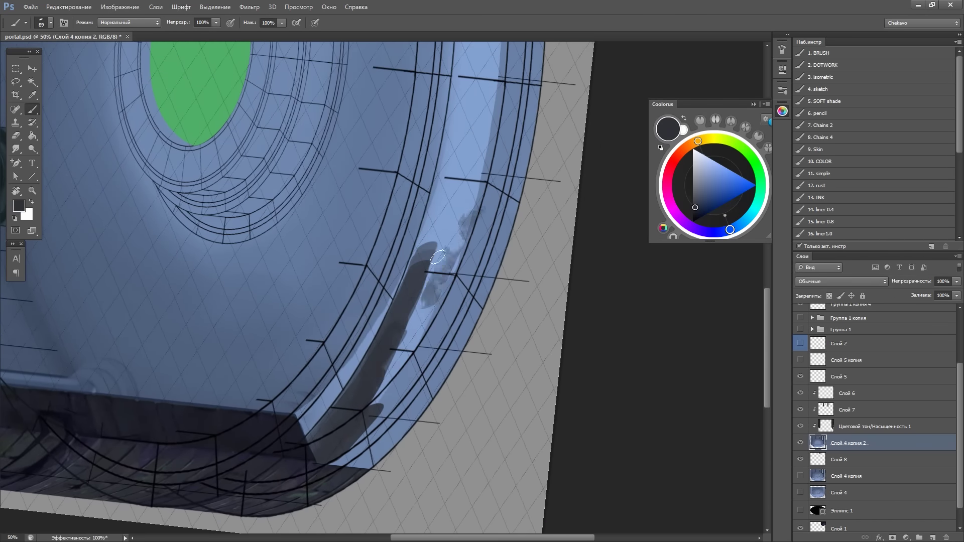
left_click_drag(367, 457, 472, 195)
mouse_move(445, 152)
left_mouse_down()
mouse_move(417, 322)
mouse_move(399, 155)
mouse_move(392, 261)
left_mouse_up()
left_click_drag(392, 261, 401, 305)
left_click_drag(571, 249, 525, 99)
left_click_drag(371, 327, 475, 213)
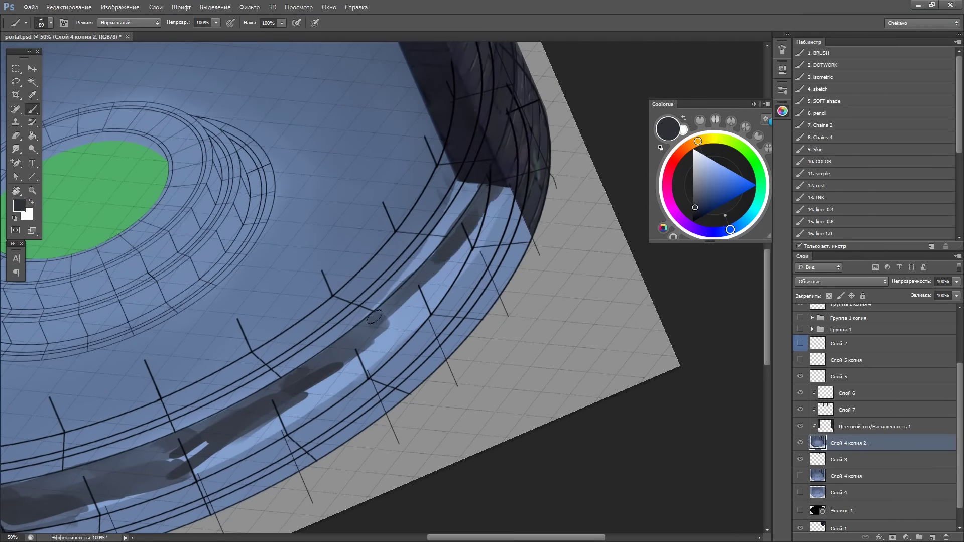
Sample the rim's blue-grey, add a new empty layer, and pick a lighter blue
left_click_drag(374, 317, 241, 437)
key("ctrl+minus")
left_click(148, 317, "alt")
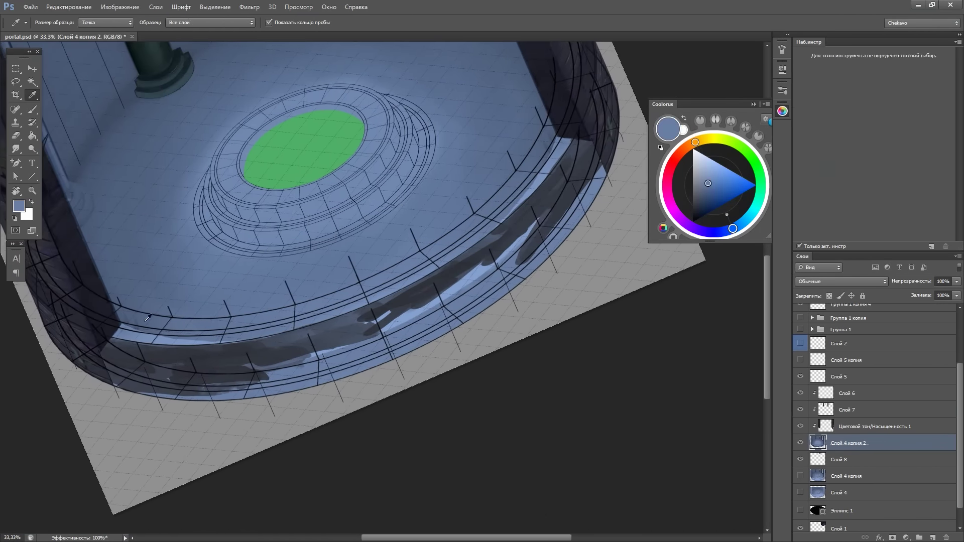
key("ctrl+plus")
left_click_drag(148, 317, 220, 220)
key("ctrl+shift+alt+n")
mouse_move(360, 107)
left_mouse_down()
mouse_move(478, 155)
mouse_move(283, 267)
left_mouse_up()
left_click(258, 237, "alt")
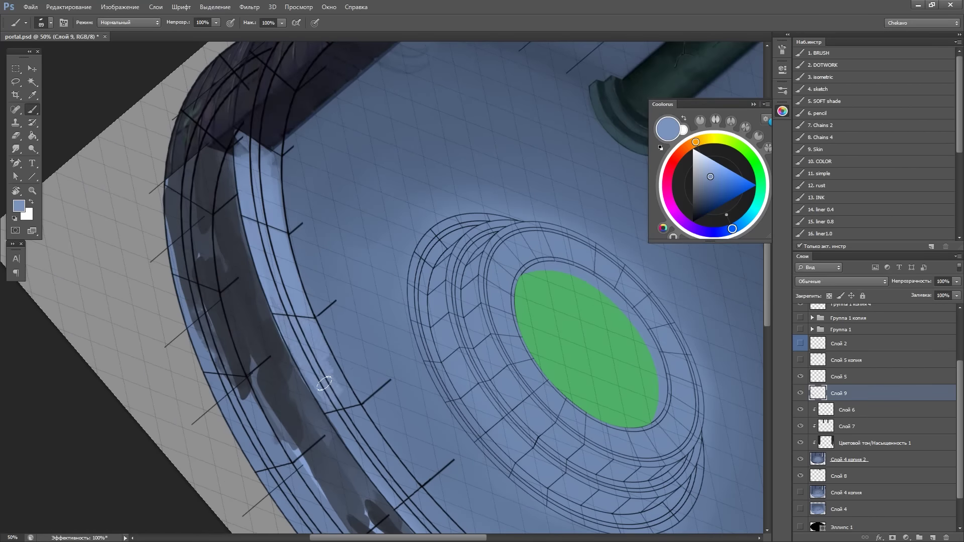
Reset the canvas rotation and zoom out to review the whole room
left_click_drag(372, 439, 357, 314)
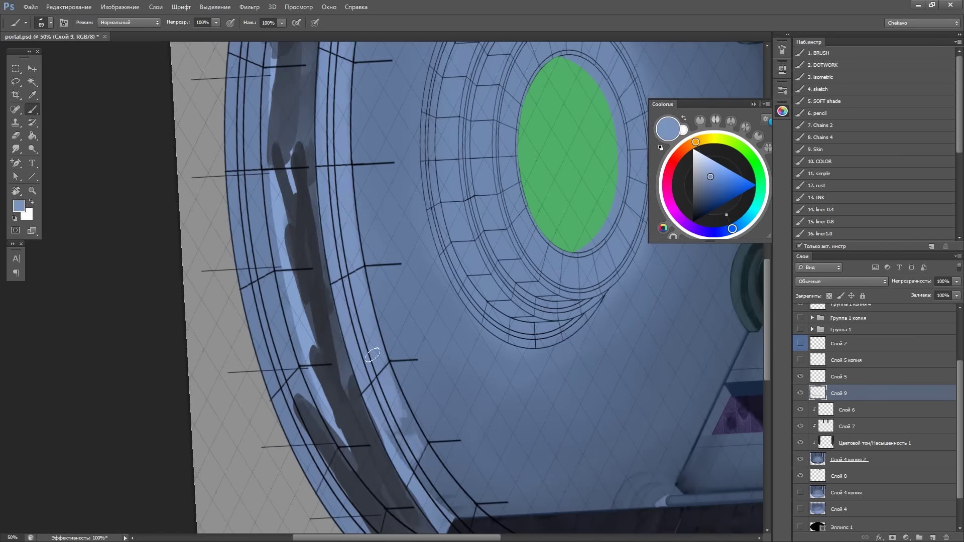
left_click_drag(372, 354, 350, 254)
scroll(327, 312, "right", 2)
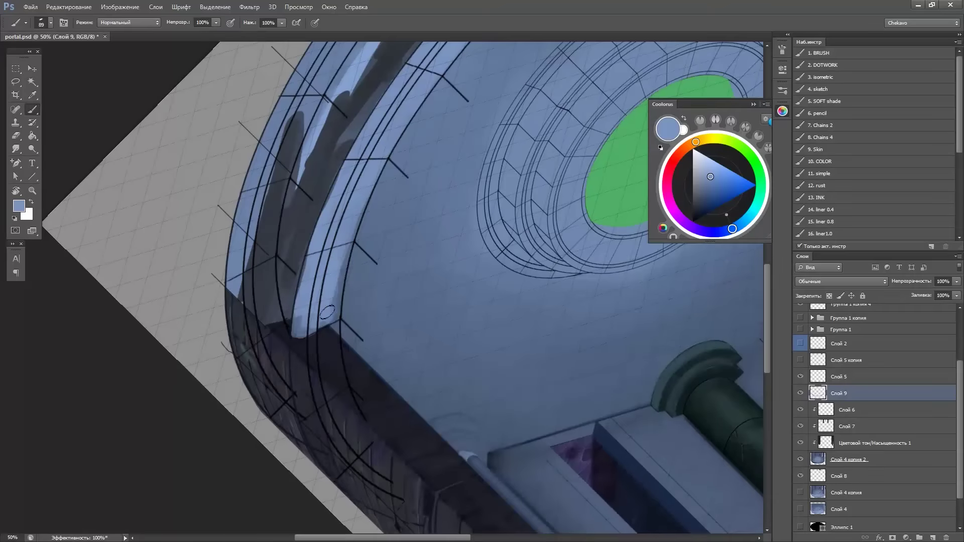
key("Escape")
key("ctrl+0")
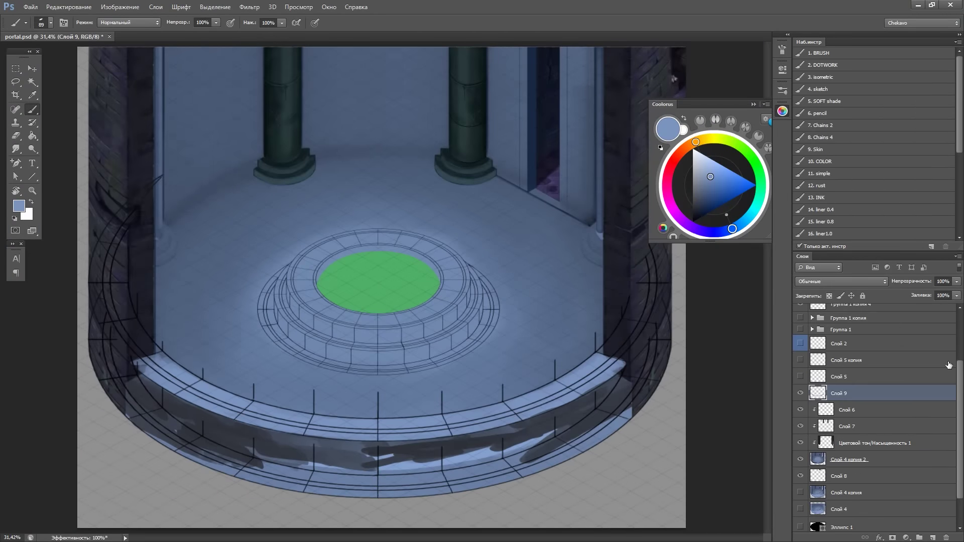
scroll(948, 365, "up", 3)
key("ctrl+plus")
mouse_move(454, 313)
left_mouse_down()
mouse_move(473, 375)
mouse_move(484, 250)
mouse_move(508, 276)
left_mouse_up()
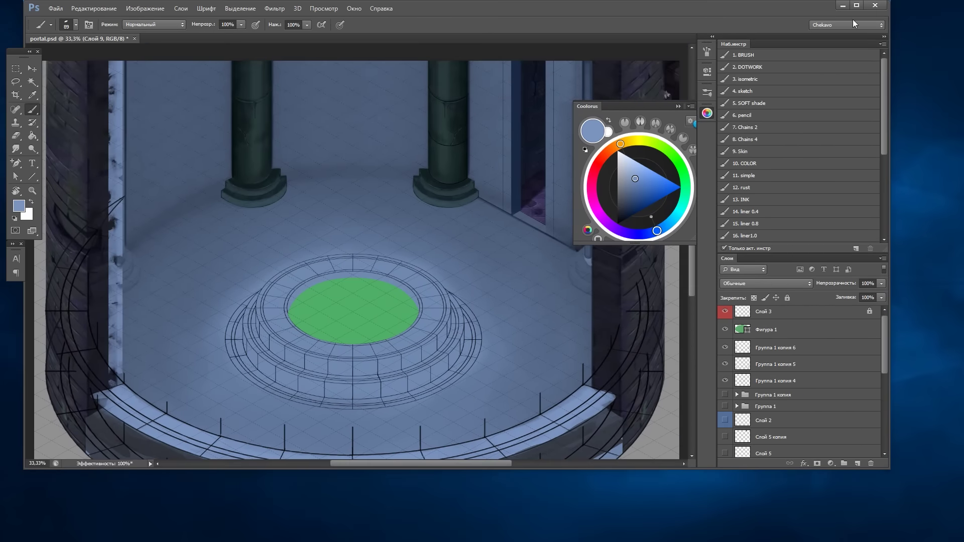
key("Tab")
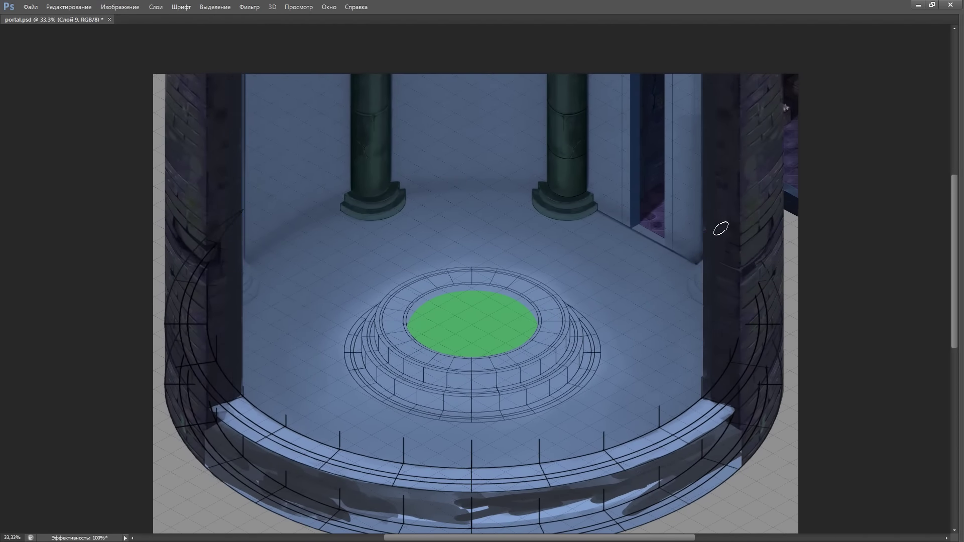
key("Tab")
key("ctrl+minus")
Hide the Группа 1 копия 6 and копия 5 wireframes and sample a light ledge blue
scroll(817, 452, "up", 1)
left_click(801, 348)
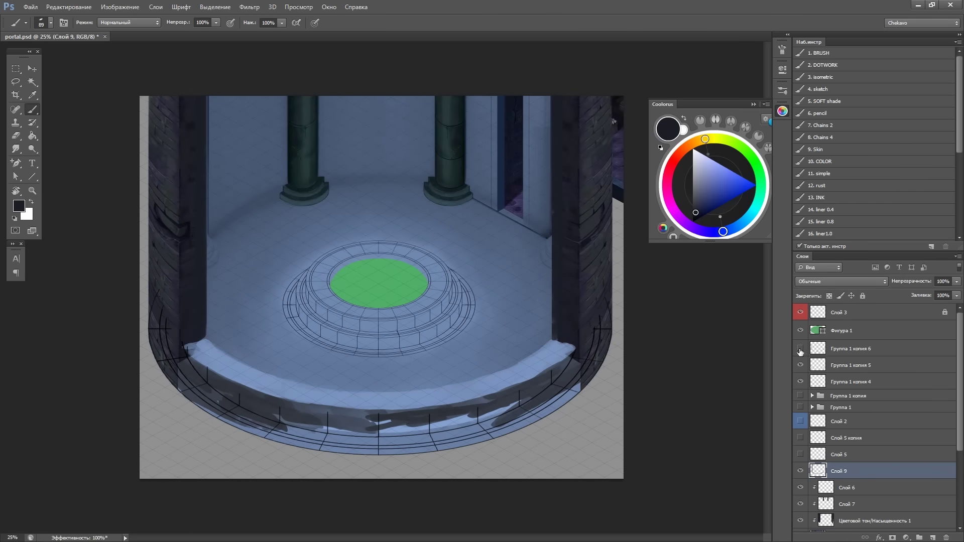
left_click(801, 365)
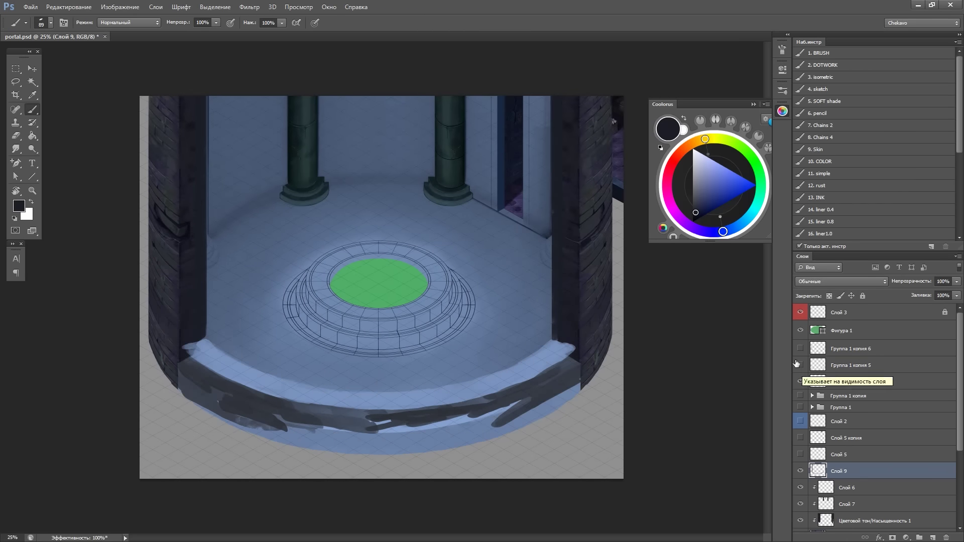
scroll(603, 351, "up", 3)
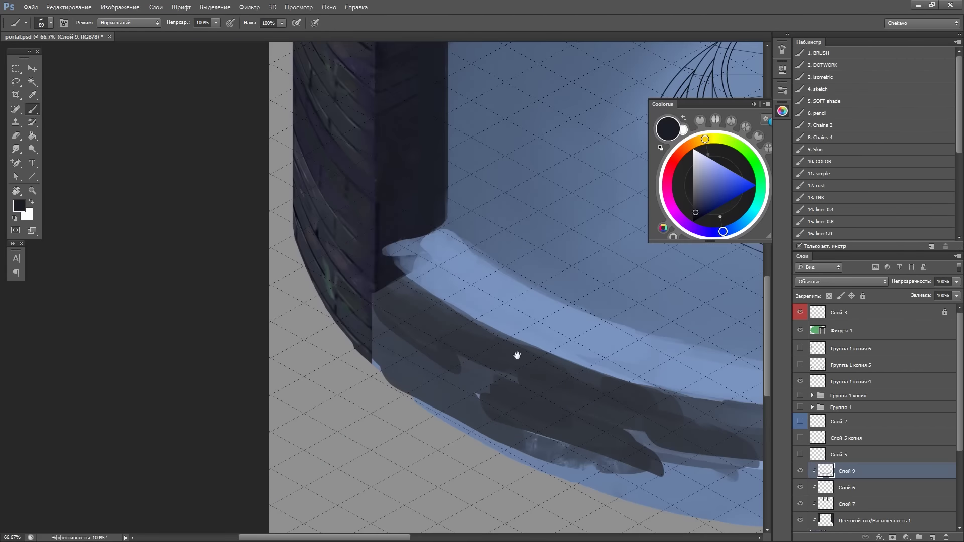
left_click(386, 256, "alt")
key("r")
mouse_move(490, 247)
left_mouse_down()
mouse_move(376, 222)
mouse_move(332, 259)
mouse_move(427, 346)
left_mouse_up()
left_click_drag(442, 264, 304, 153)
Erase ledge overlaps and sample the dark wall colour for the brush
key("e")
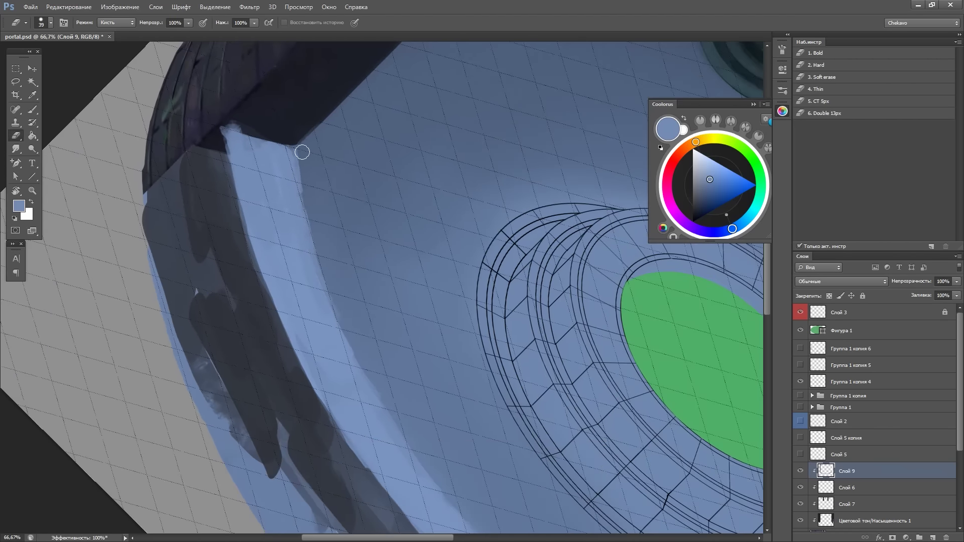
key("Escape")
key("ctrl+minus")
key("ctrl+minus")
key("ctrl+minus")
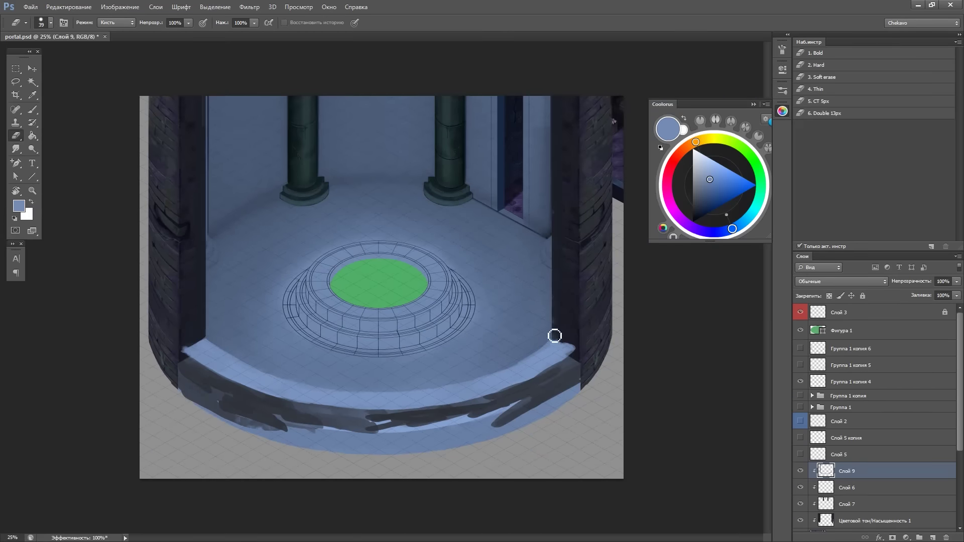
key("ctrl+plus")
key("ctrl+plus")
key("ctrl+plus")
left_click_drag(554, 335, 222, 133)
key("i")
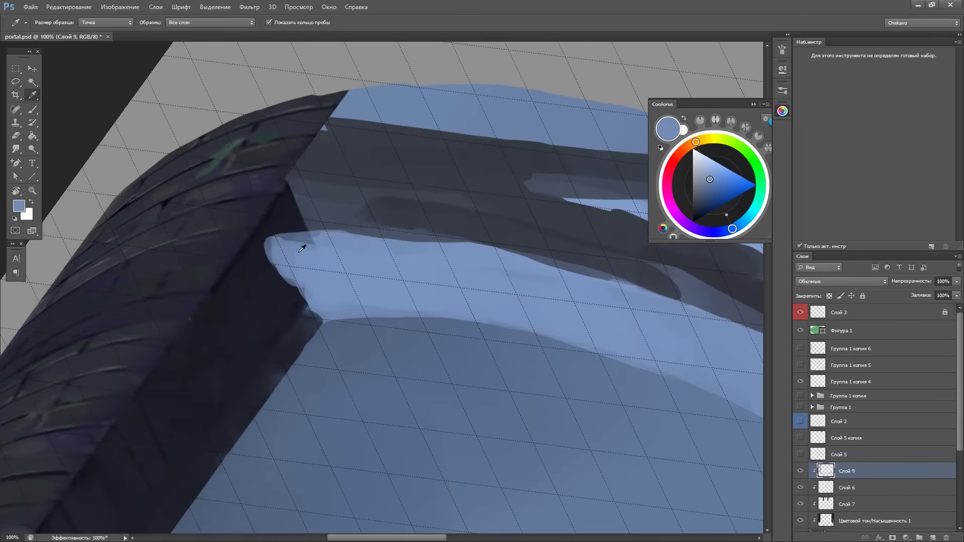
left_click(261, 240)
key("b")
mouse_move(261, 240)
left_mouse_down()
mouse_move(280, 213)
mouse_move(167, 242)
left_mouse_up()
Show the wireframe lines again and paint the outer wall band dark gray
left_click_drag(800, 349, 801, 366)
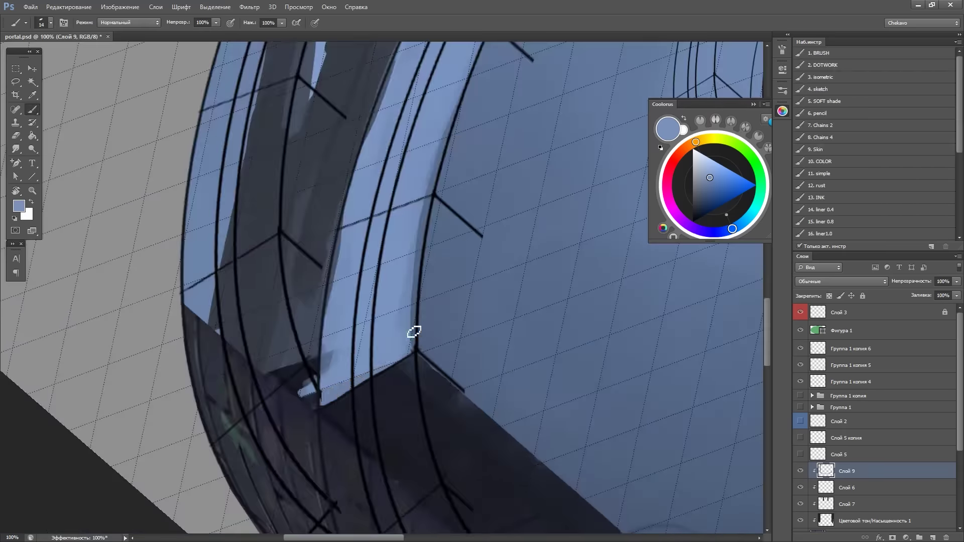
left_click_drag(414, 332, 351, 193)
mouse_move(271, 312)
left_mouse_down()
mouse_move(387, 269)
mouse_move(513, 242)
left_mouse_up()
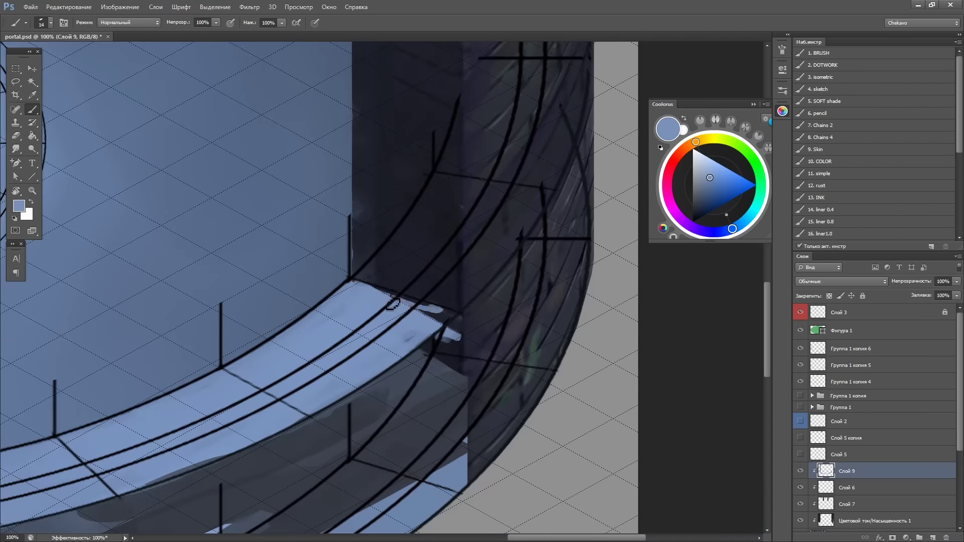
mouse_move(393, 298)
left_mouse_down()
mouse_move(492, 345)
mouse_move(508, 334)
mouse_move(429, 275)
mouse_move(413, 321)
left_mouse_up()
left_click(413, 320, "alt")
key("ctrl+0")
scroll(508, 409, "up", 2)
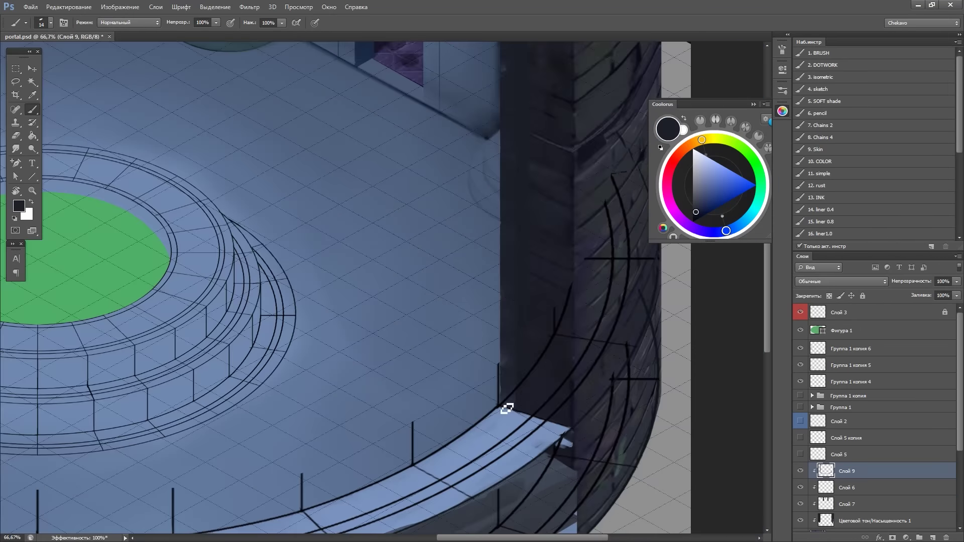
scroll(517, 327, "up", 1)
scroll(355, 227, "up", 2)
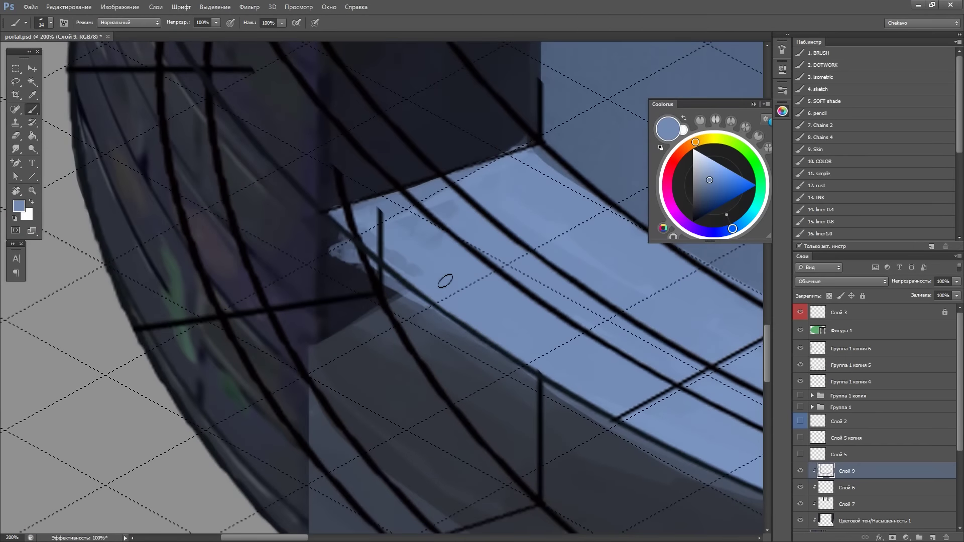
scroll(382, 261, "down", 3)
Marquee-select a rectangular area of the Группа 1 копия 6 wireframe, then return to Слой 9
left_click(408, 292, "ctrl")
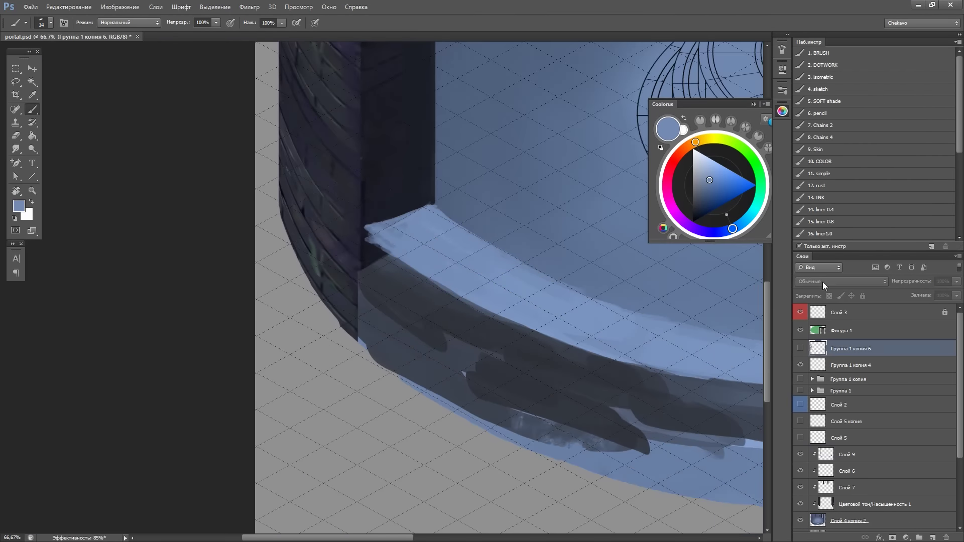
key("m")
key("ctrl+0")
left_click_drag(77, 136, 125, 454)
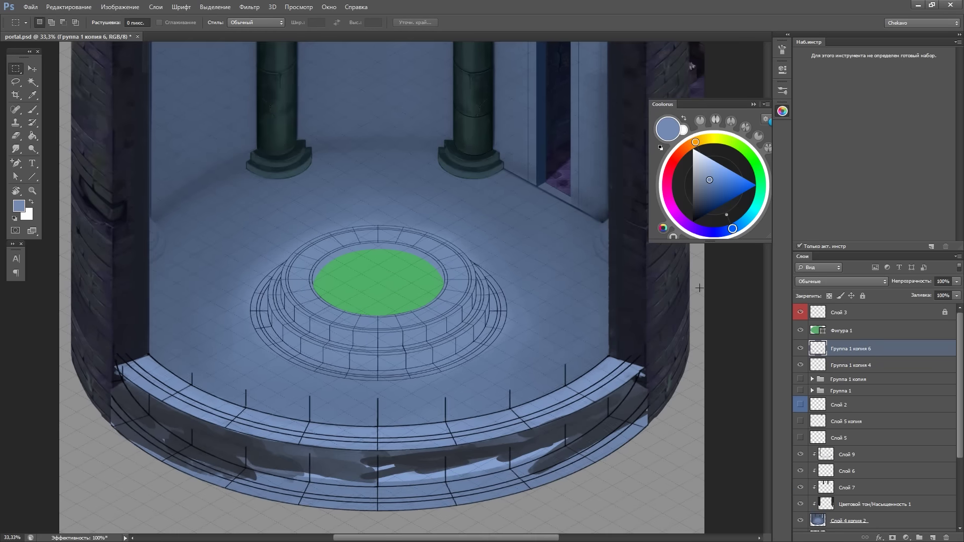
left_click(849, 455)
Hide the panels and rotate the view to frame the columns and portal
key("Tab")
key("b")
scroll(597, 235, "up", 2)
mouse_move(597, 236)
left_mouse_down()
mouse_move(362, 298)
mouse_move(391, 247)
left_mouse_up()
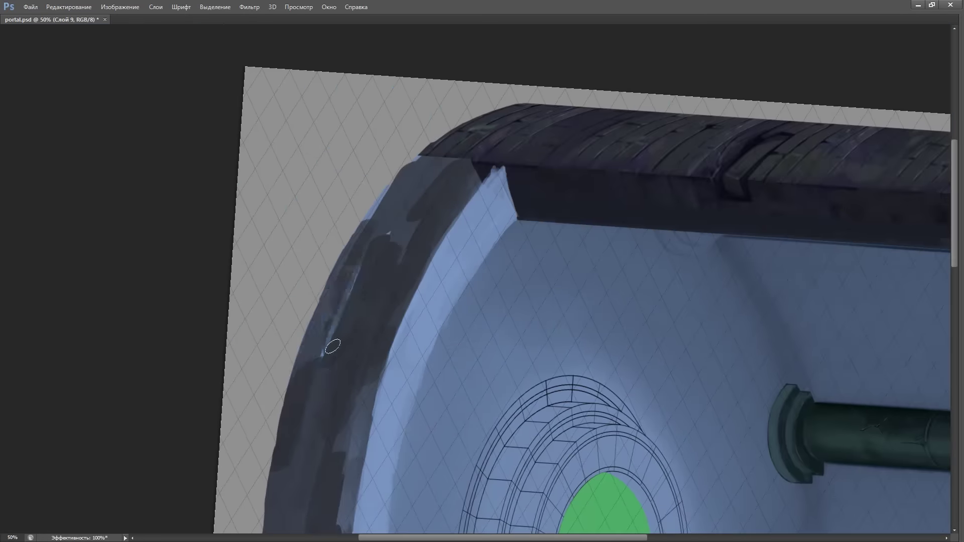
scroll(294, 432, "down", 3)
scroll(424, 359, "down", 2)
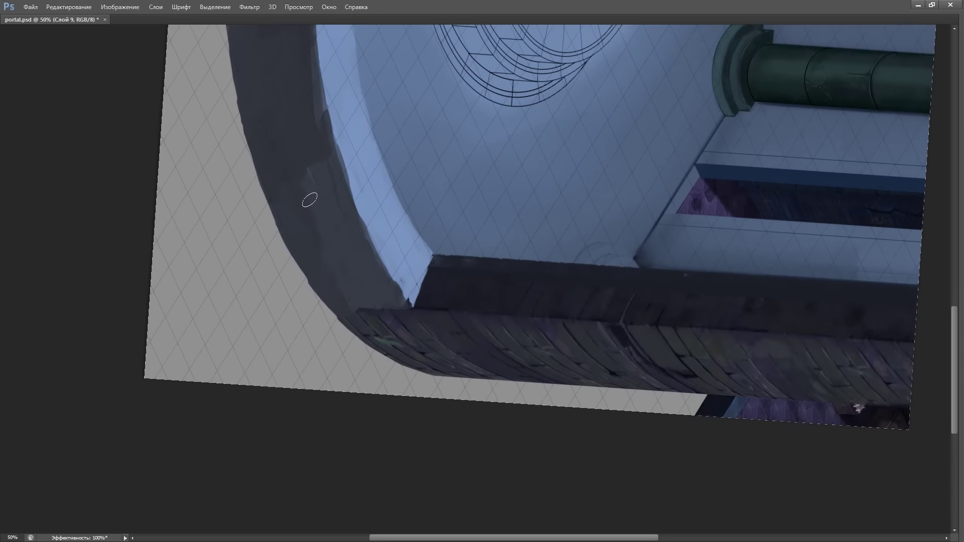
left_click_drag(392, 388, 469, 276)
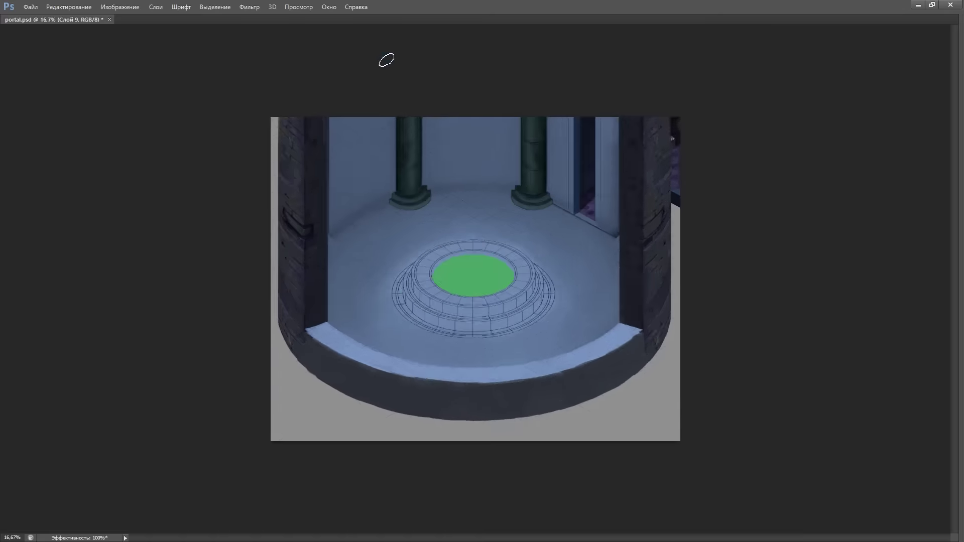
scroll(637, 207, "up", 2)
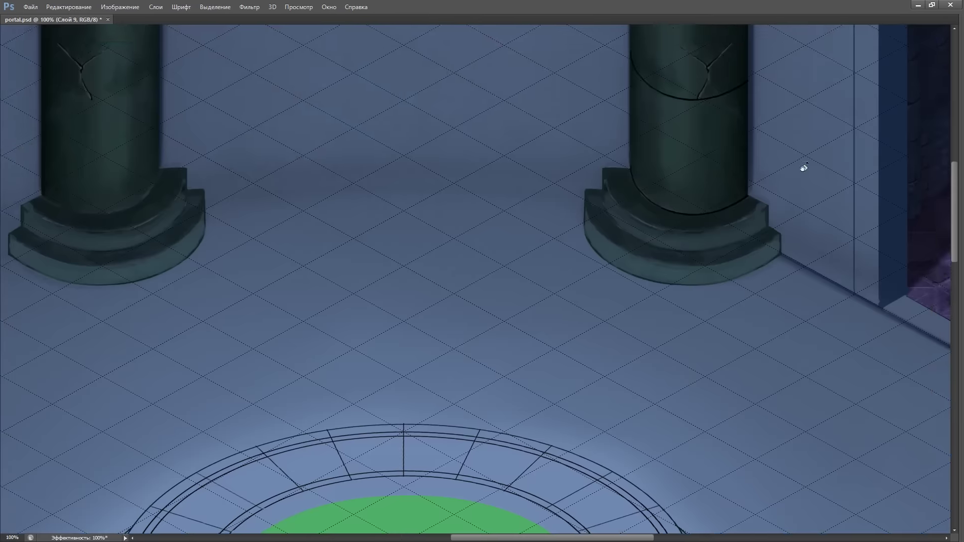
Paint dark purple between the two columns and along the right wall edge
left_click_drag(802, 168, 429, 290)
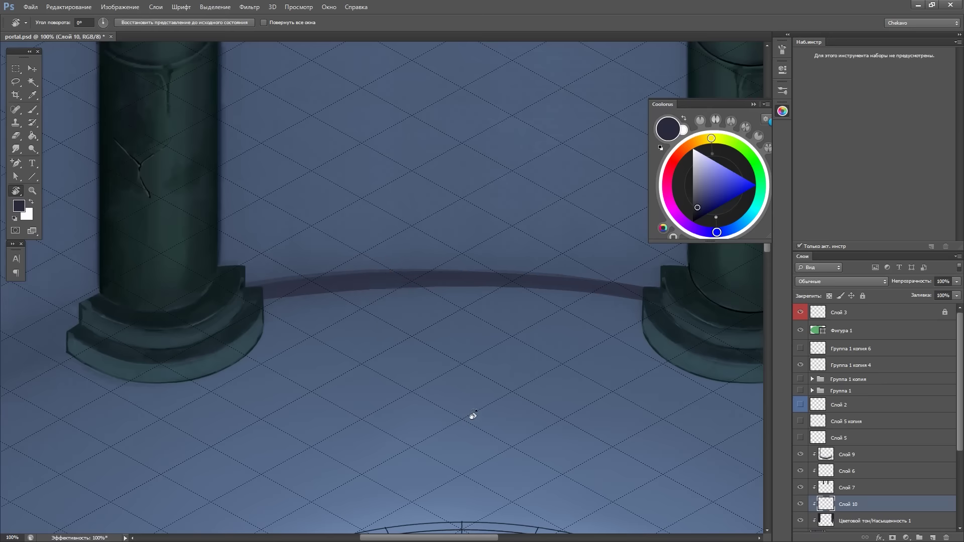
key("b")
key("ctrl+z")
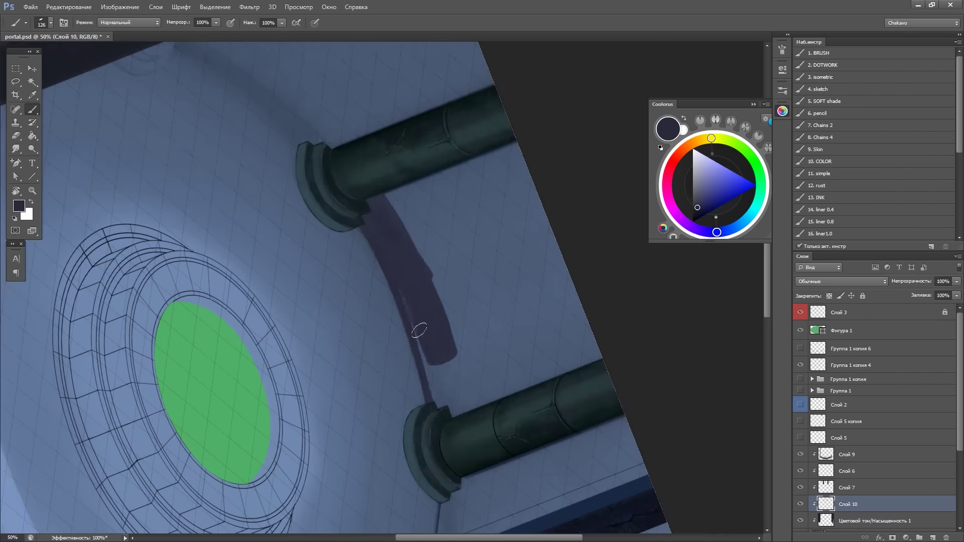
left_click_drag(452, 173, 400, 234)
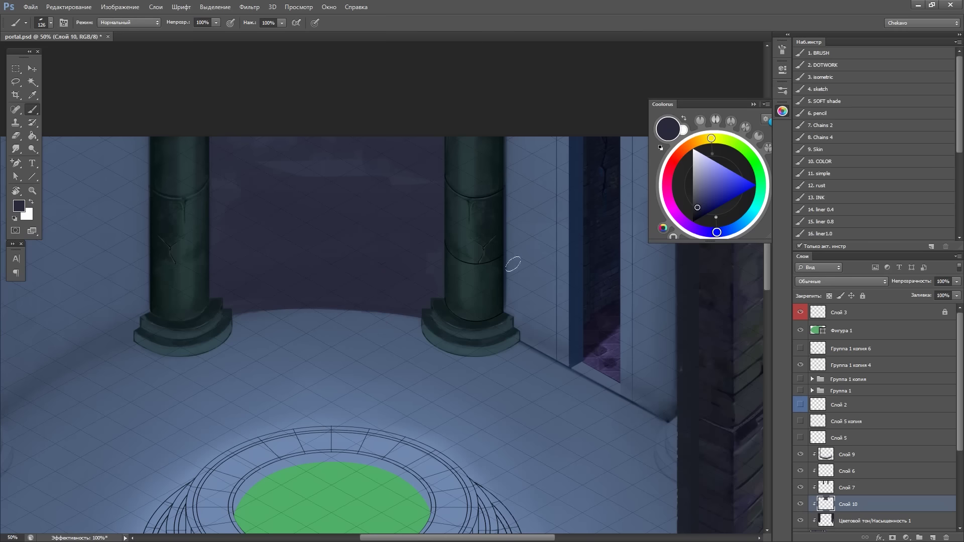
left_click_drag(533, 143, 562, 334)
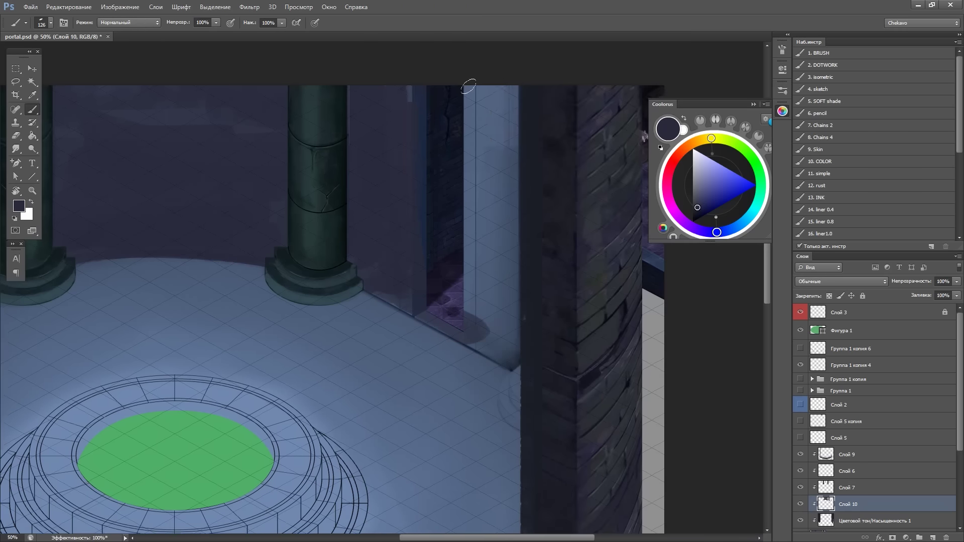
key("e")
key("b")
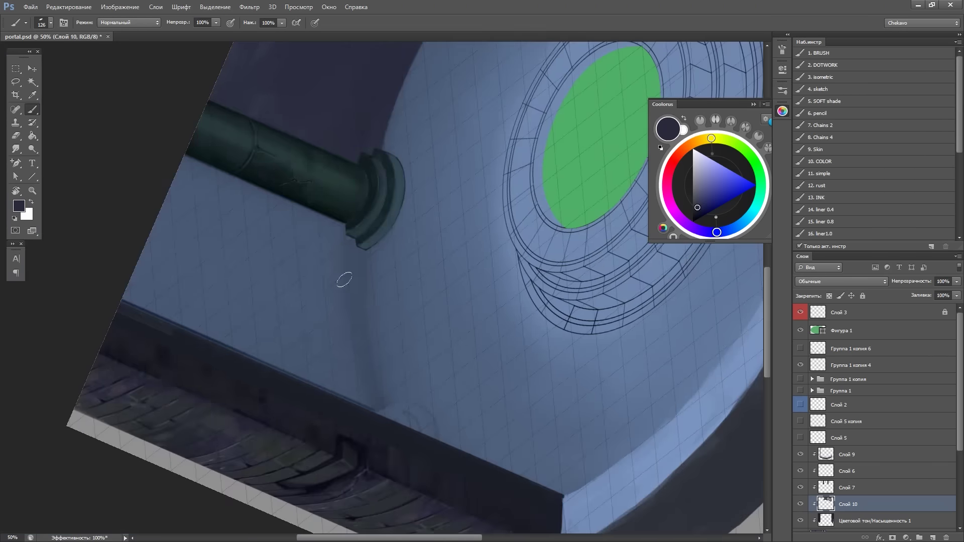
Add a long dark curved shadow stroke and darken the wall around the pipe
right_click(358, 271, "ctrl")
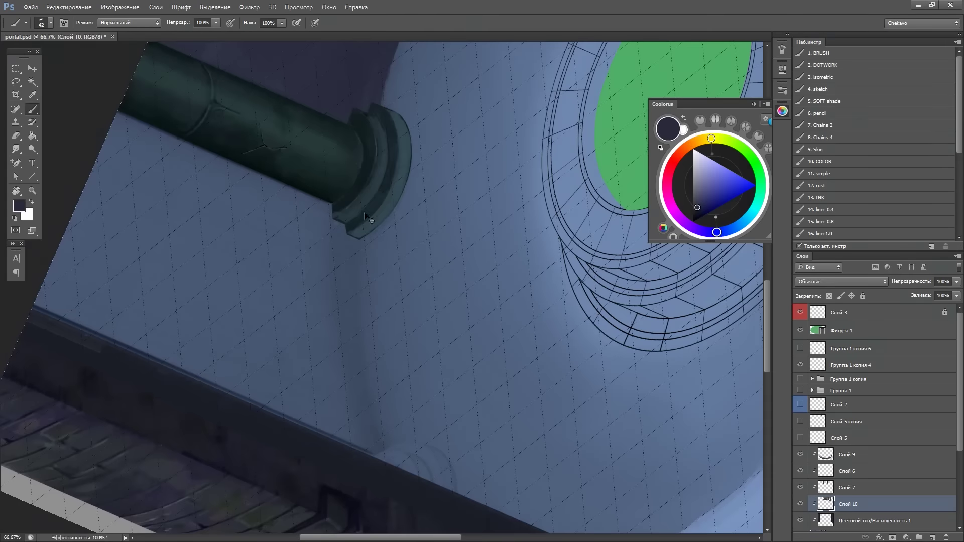
key("ctrl+plus")
key("ctrl+plus")
key("Tab")
mouse_move(611, 57)
left_mouse_down()
mouse_move(216, 344)
mouse_move(175, 403)
left_mouse_up()
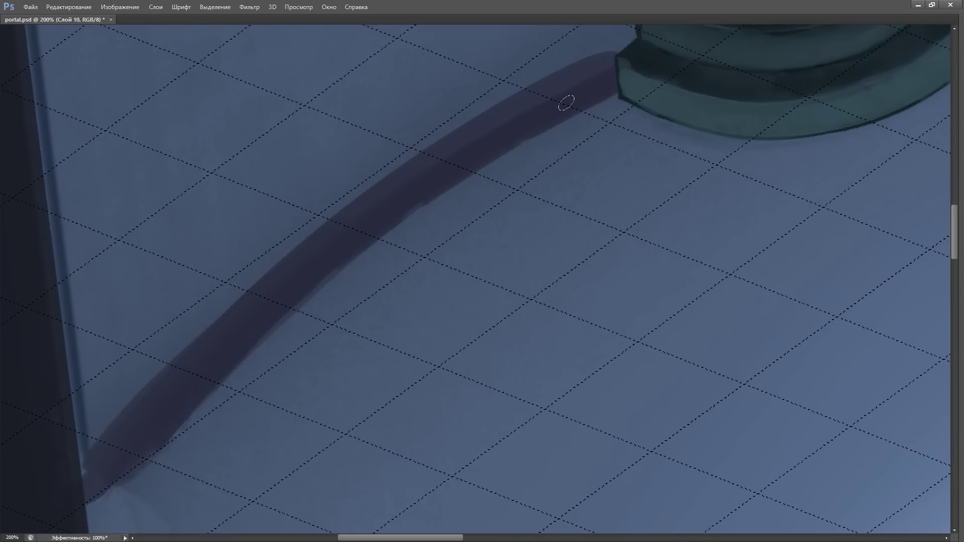
key("ctrl+minus")
key("ctrl+minus")
mouse_move(484, 243)
left_mouse_down()
mouse_move(524, 301)
mouse_move(508, 254)
left_mouse_up()
mouse_move(491, 385)
left_mouse_down()
mouse_move(211, 111)
mouse_move(156, 183)
mouse_move(326, 281)
mouse_move(420, 358)
left_mouse_up()
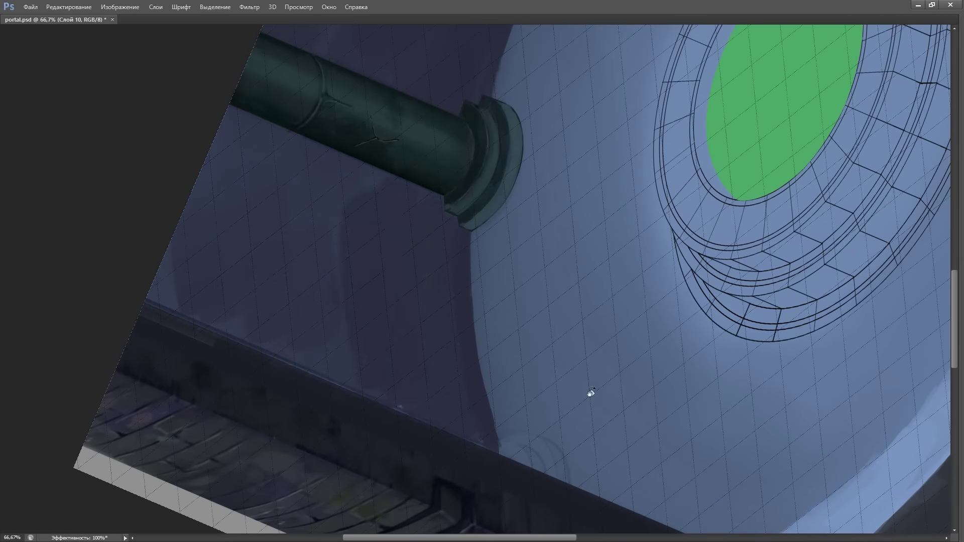
key("ctrl+0")
key("Tab")
key("ctrl+minus")
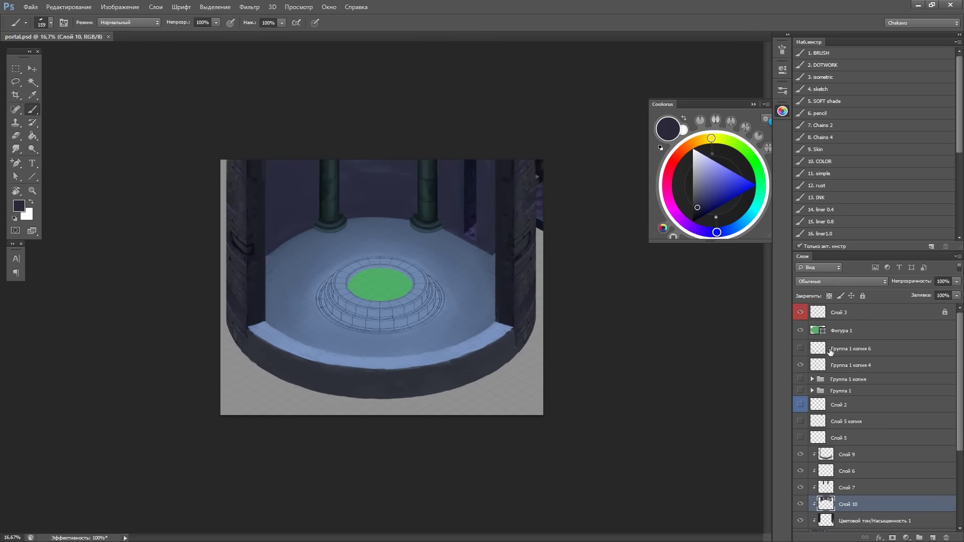
Hide Группа 1 копия 6, then duplicate Группа 1 копия 4 and enlarge the copy around the room
left_click(801, 349)
left_click(849, 365)
key("ctrl+j")
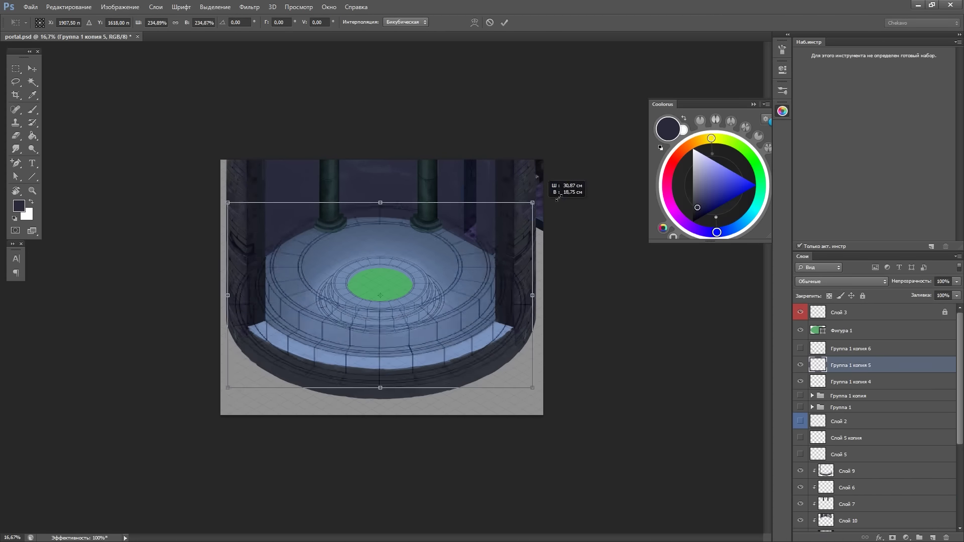
key("ctrl+t")
left_click_drag(445, 256, 592, 178)
key("Return")
key("b")
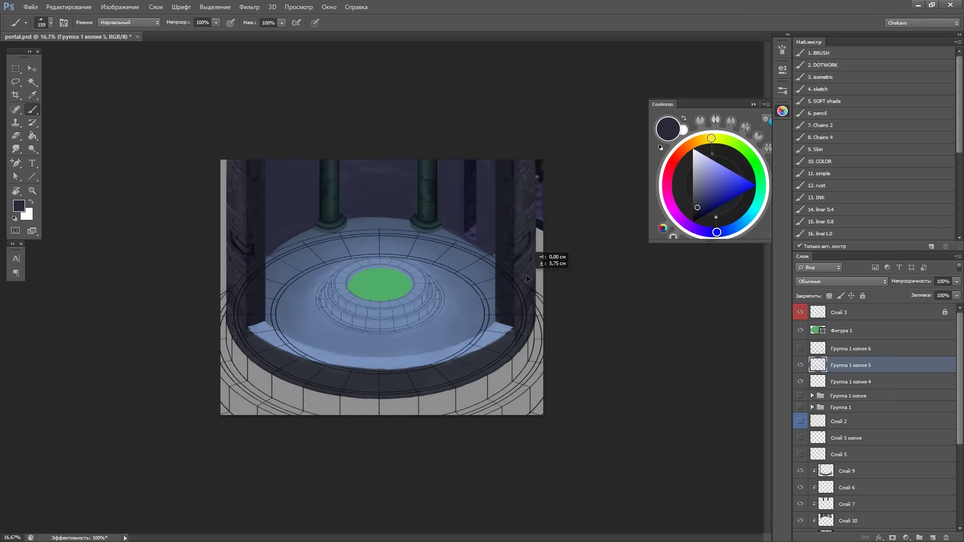
Select Слой 10 and rotate the view around the floor edge before levelling it
key("ctrl+plus")
key("ctrl+plus")
left_click(805, 471)
scroll(959, 426, "down", 3)
left_click(849, 430)
key("r")
mouse_move(650, 363)
left_mouse_down()
mouse_move(563, 238)
mouse_move(630, 205)
left_mouse_up()
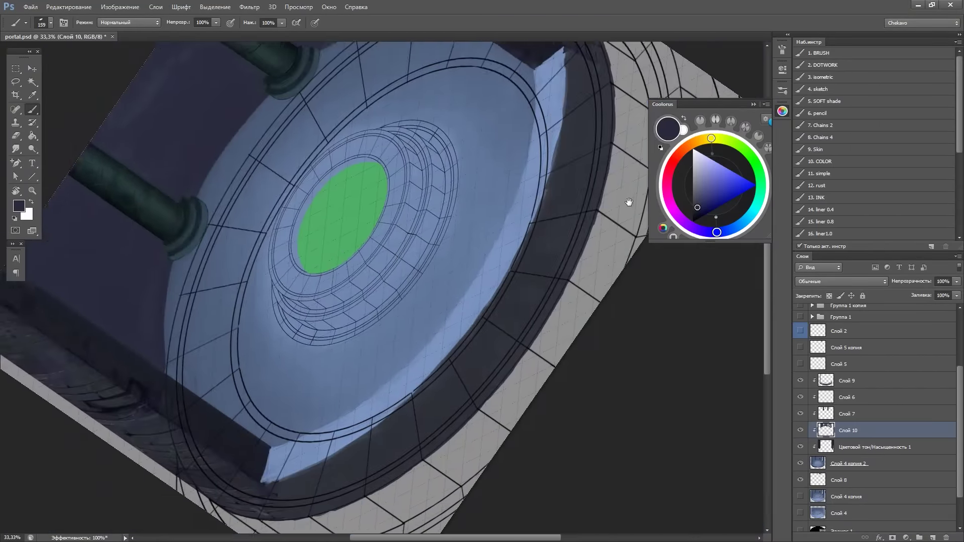
key("ctrl+plus")
mouse_move(397, 221)
left_mouse_down()
mouse_move(470, 156)
mouse_move(363, 354)
left_mouse_up()
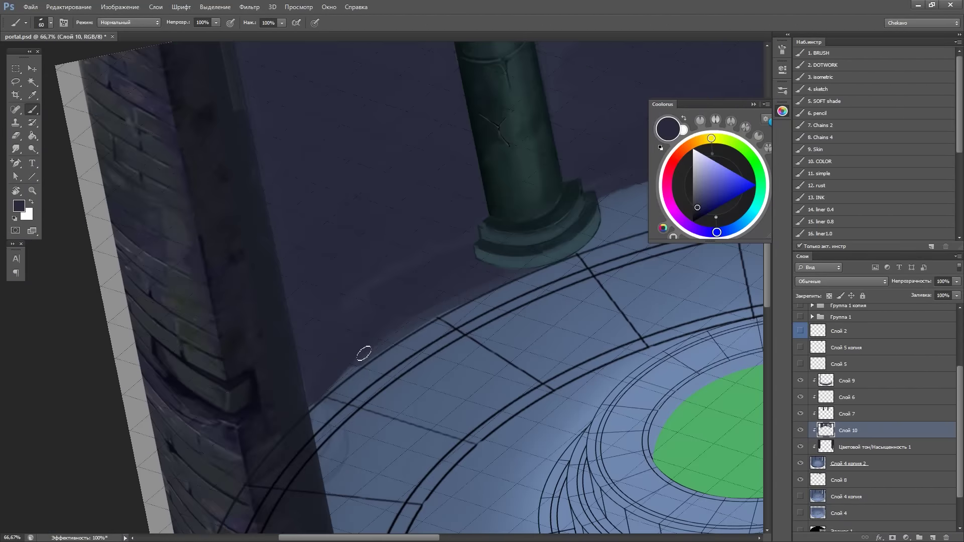
key("r")
left_click_drag(437, 262, 342, 251)
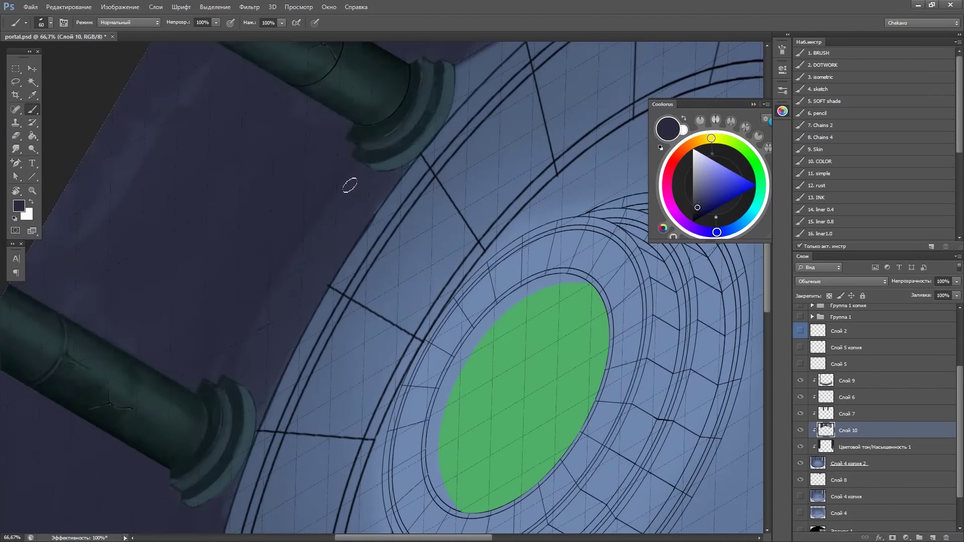
key("r")
left_click_drag(290, 420, 622, 355)
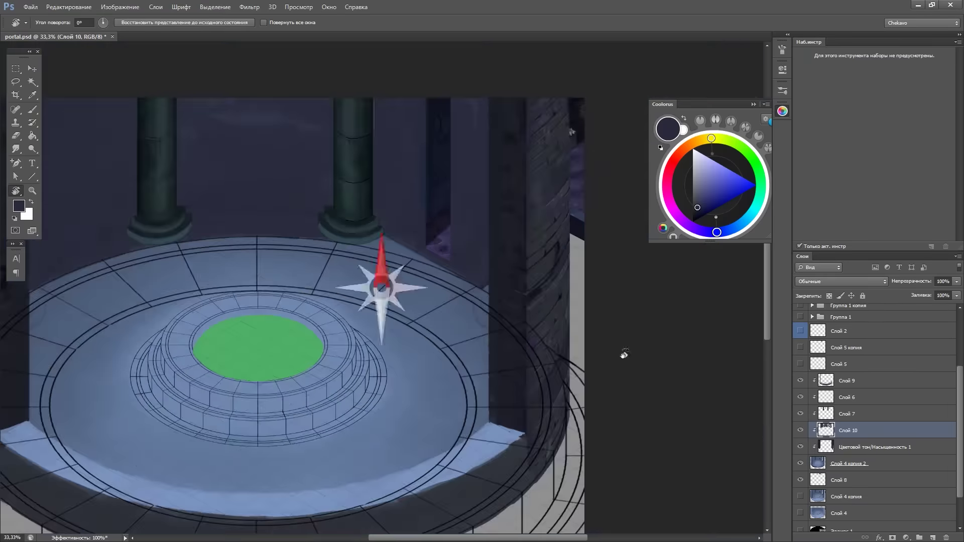
key("ctrl+minus")
key("ctrl+minus")
key("ctrl+minus")
Select layers Слой 9 through Слой 4 копия 2 and nudge the walls and pillars up-right
left_click(849, 464)
left_click(849, 381, "shift")
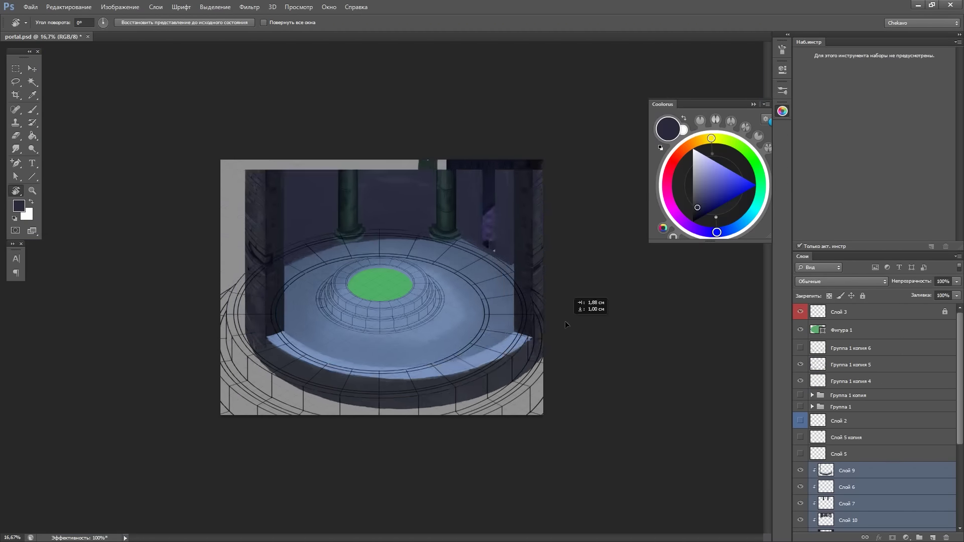
scroll(854, 517, "down", 1)
scroll(855, 518, "up", 5)
mouse_move(511, 350)
left_mouse_down()
mouse_move(530, 364)
mouse_move(531, 343)
left_mouse_up()
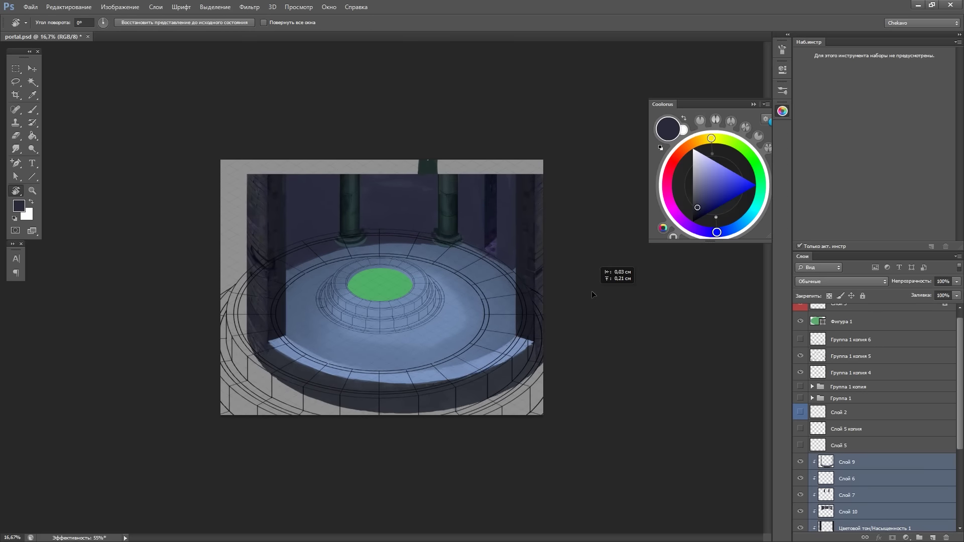
key("ctrl+plus")
key("ctrl+plus")
key("b")
key("ctrl+plus")
mouse_move(588, 290)
left_mouse_down()
mouse_move(599, 280)
mouse_move(550, 366)
left_mouse_up()
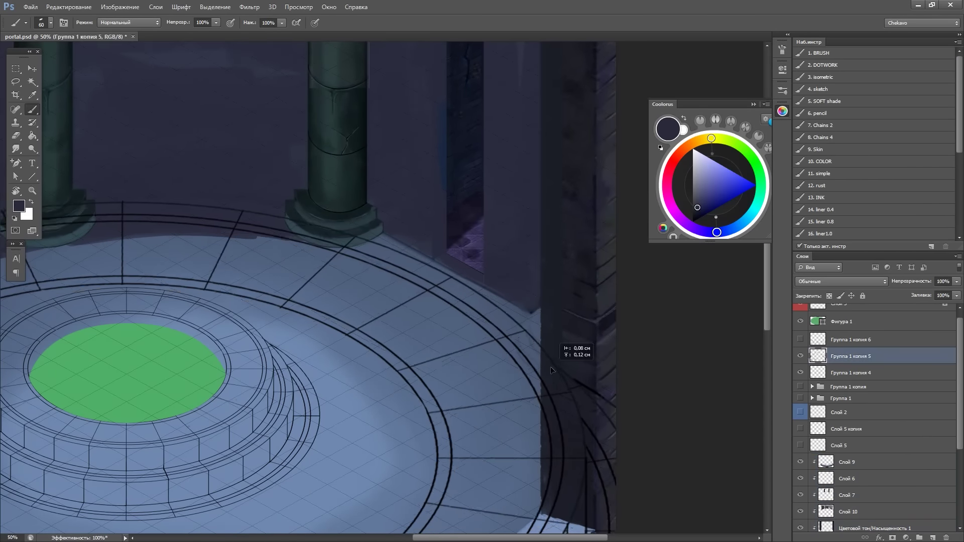
Hide the Группа 1 копия 5 outer rings, leaving only the pedestal wireframe visible
scroll(555, 311, "down", 2)
scroll(541, 337, "down", 2)
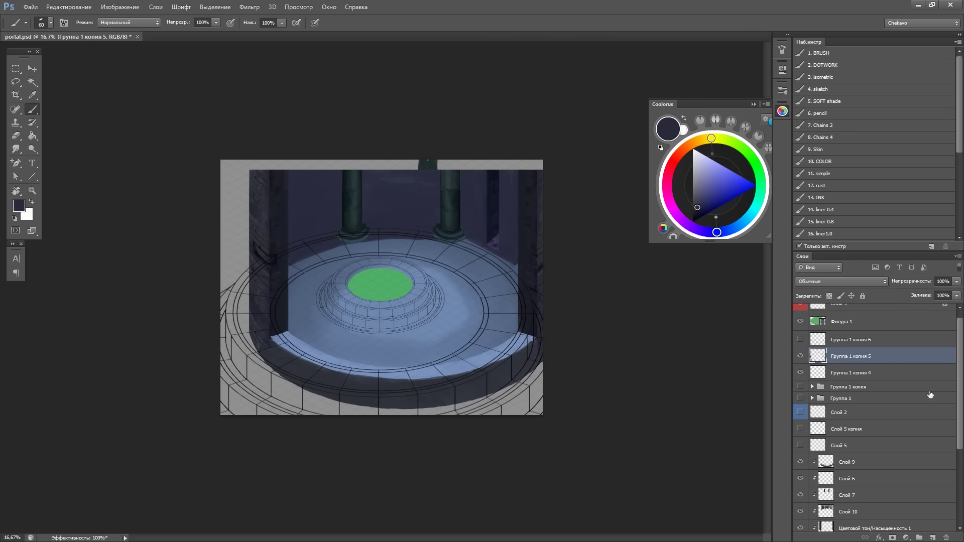
scroll(874, 402, "down", 2)
left_click_drag(874, 251, 874, 158)
key("ctrl+comma")
key("ctrl+comma")
key("ctrl+comma")
left_click(801, 273)
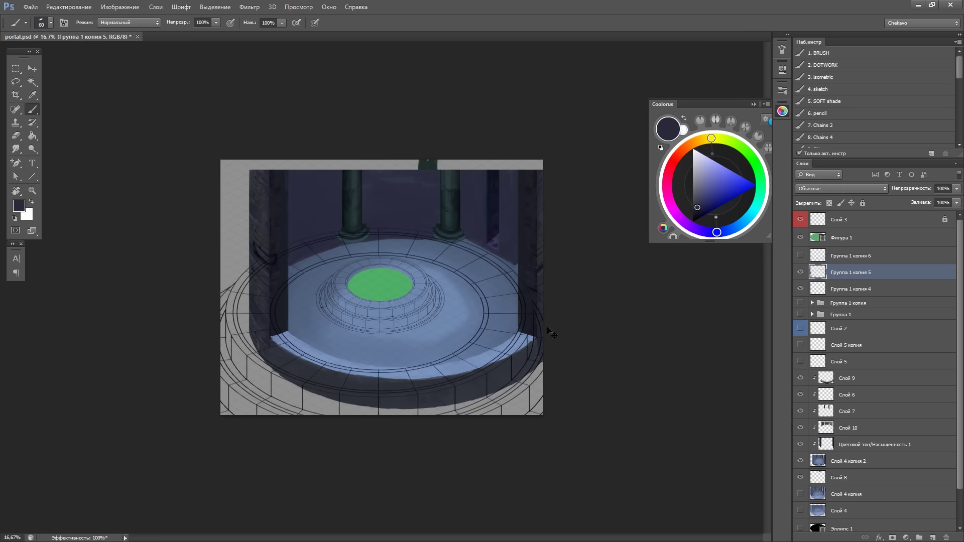
left_click(801, 273)
left_click(844, 289)
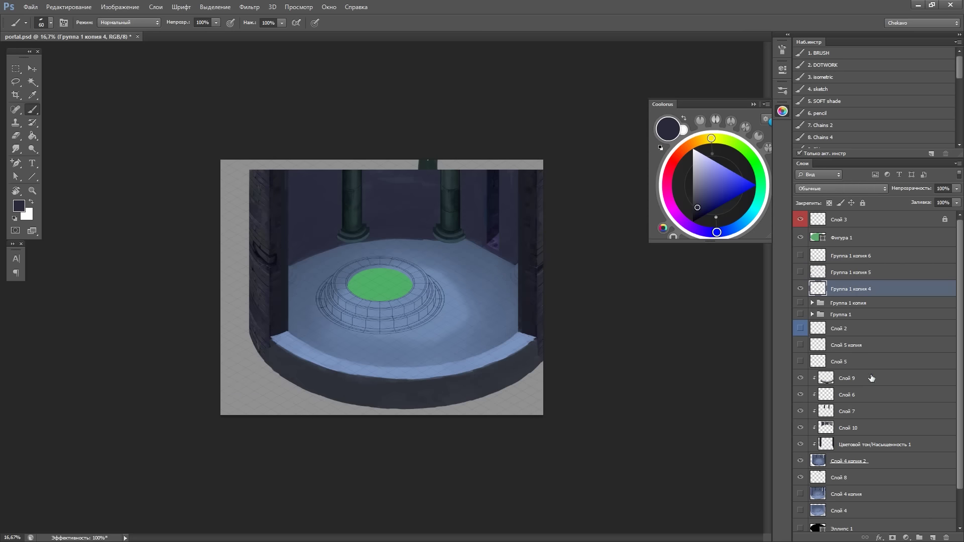
Group the painted room layers and hide the group
left_click(872, 378)
left_click(849, 461, "shift")
key("ctrl+g")
left_click(801, 376)
Duplicate the ring wireframe layer and move the copy down about 4 cm
left_click(849, 289)
key("ctrl+j")
left_click_drag(552, 175, 546, 267)
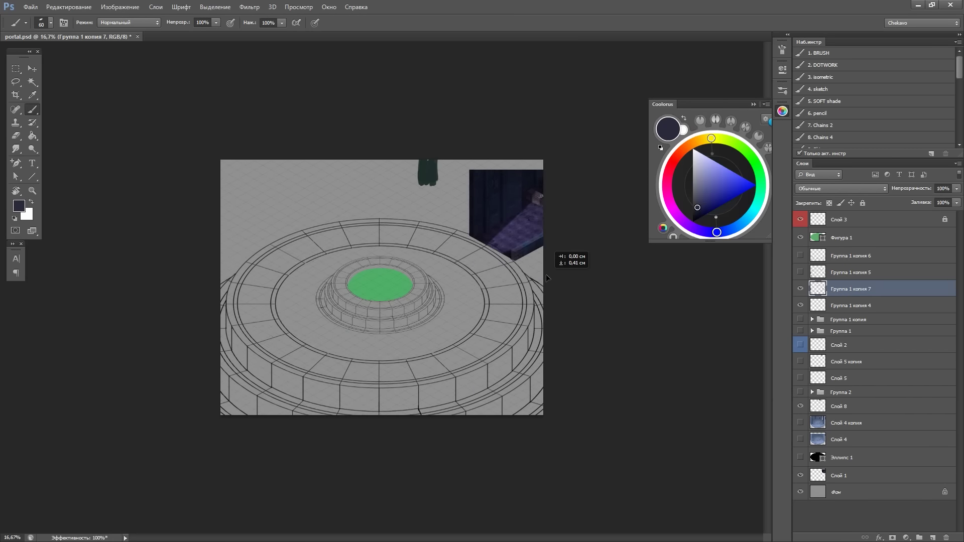
key("ctrl+plus")
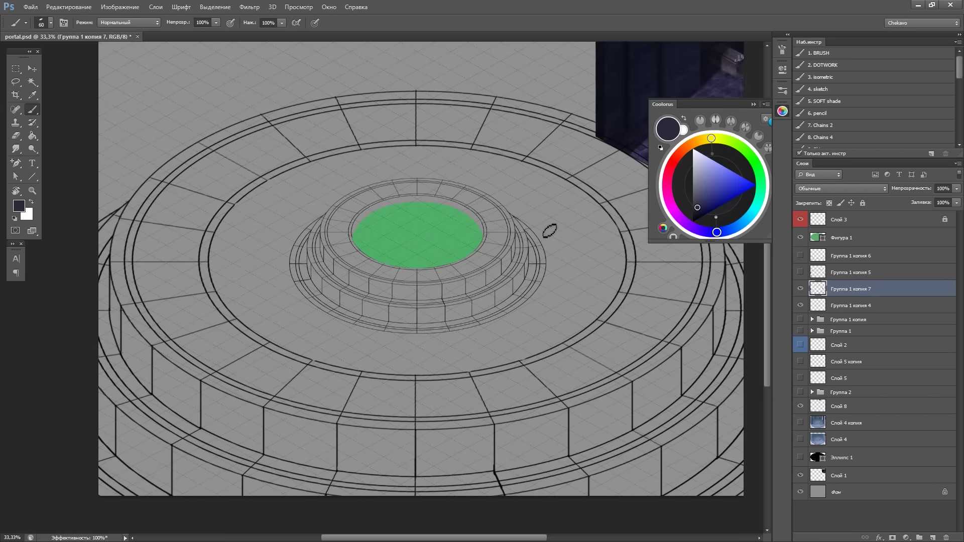
Lasso the lower drum lines below the curve and delete them
key("F3")
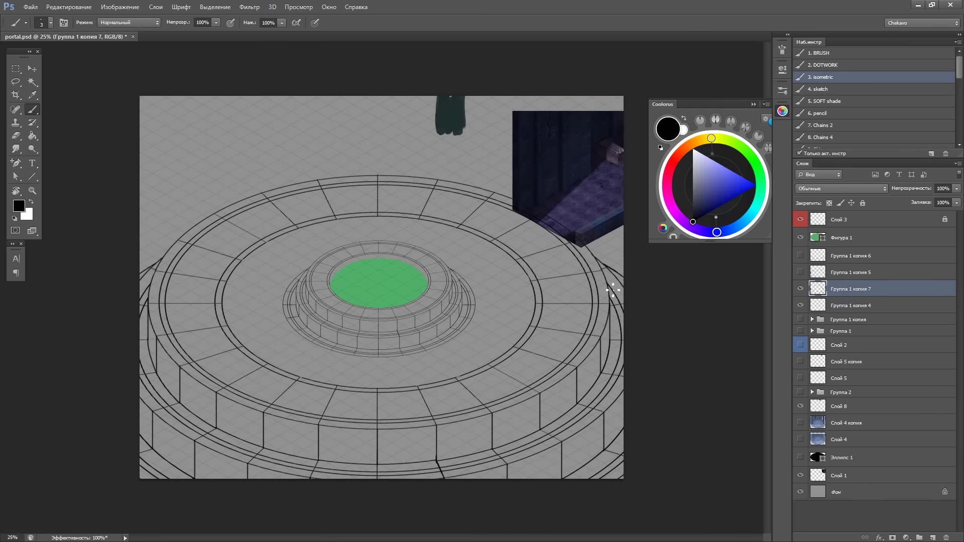
key("e")
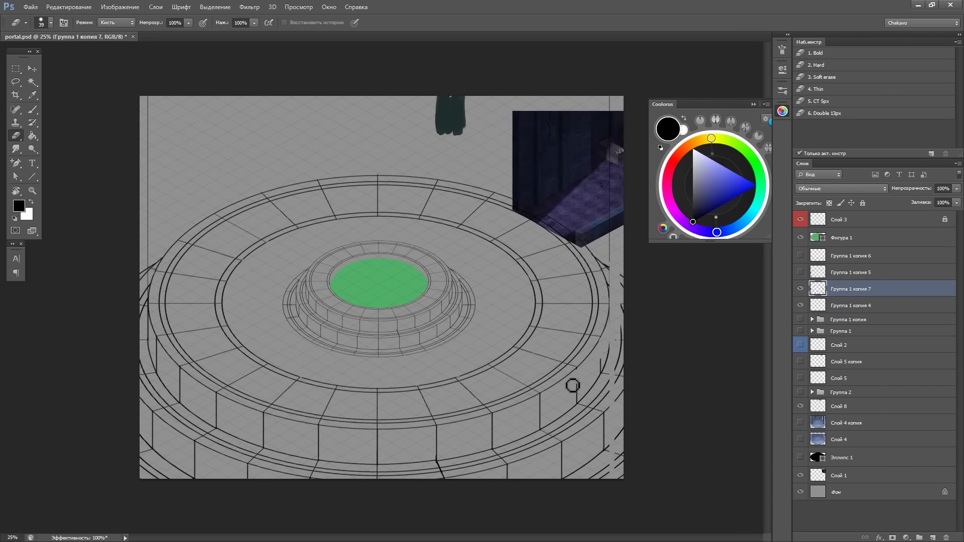
key("l")
left_click_drag(540, 395, 482, 422)
left_click_drag(606, 537, 606, 538)
key("Delete")
key("e")
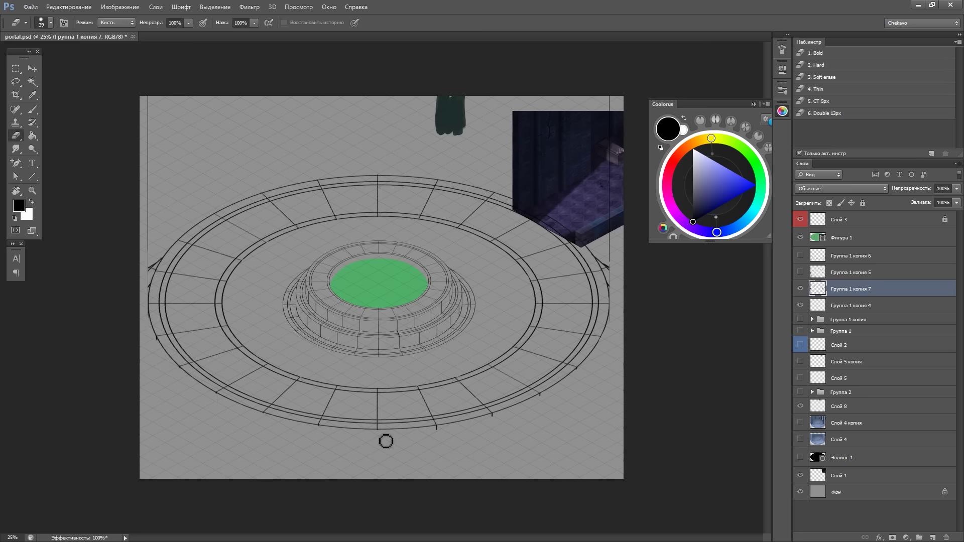
Restore an accidentally erased vertical line and undo a stray duplicated ring copy
key("b")
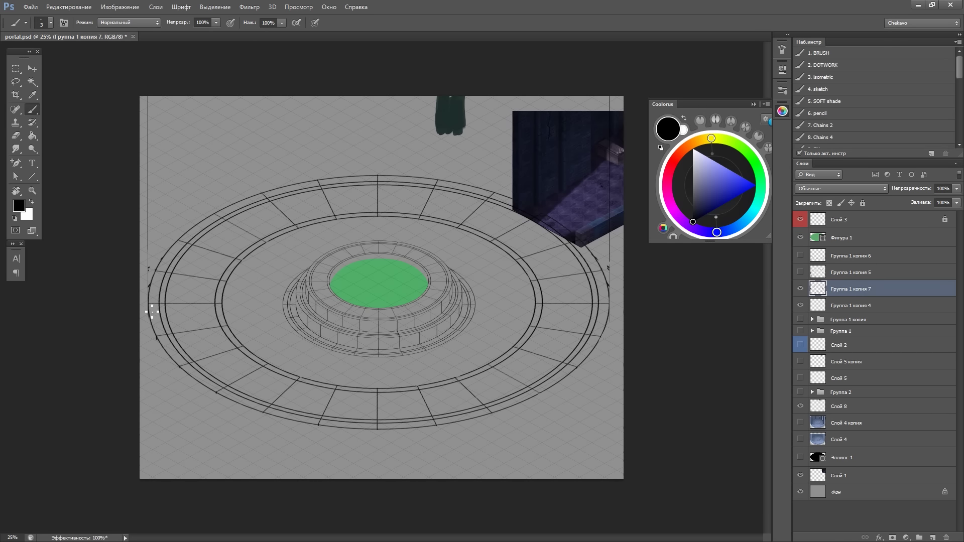
key("e")
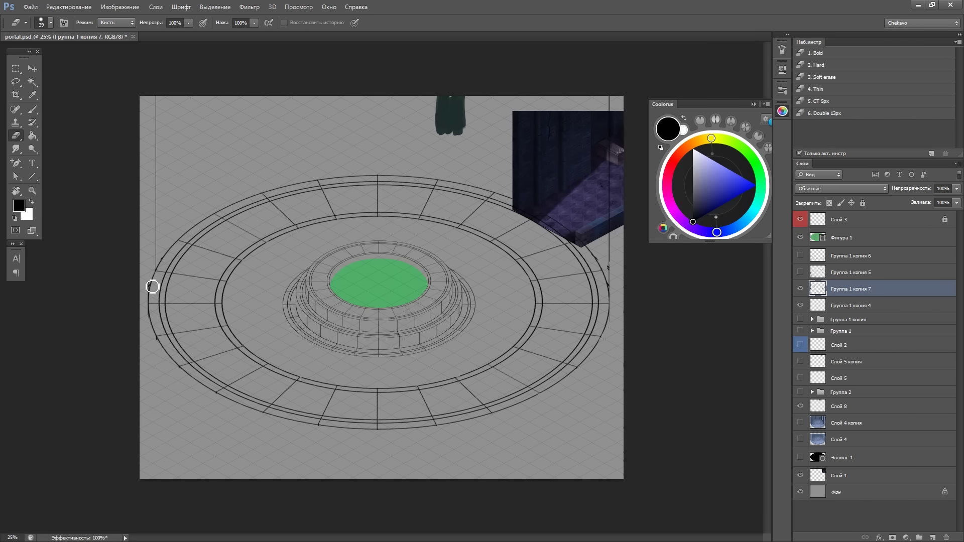
key("b")
key("ctrl+z")
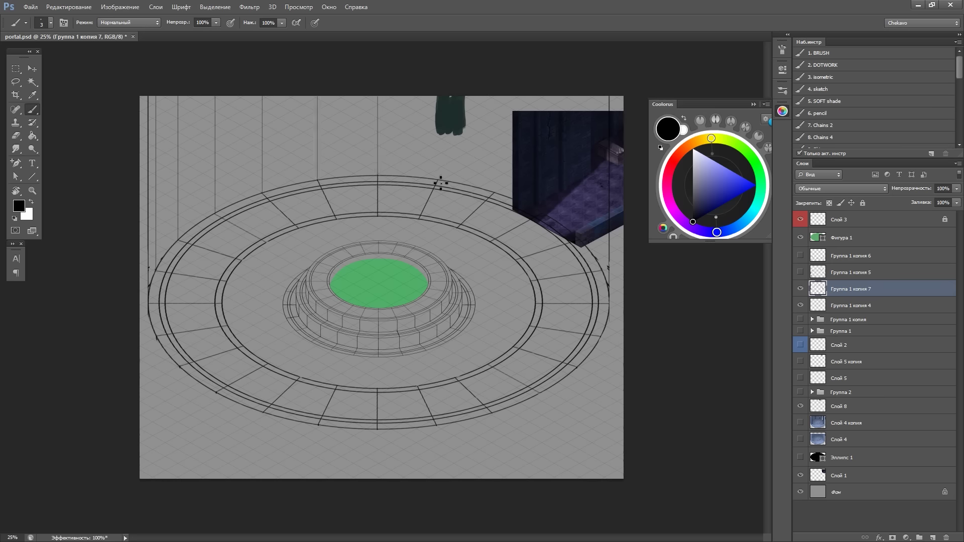
left_click_drag(547, 316, 560, 290)
key("ctrl+alt+z")
key("ctrl+alt+z")
key("ctrl+plus")
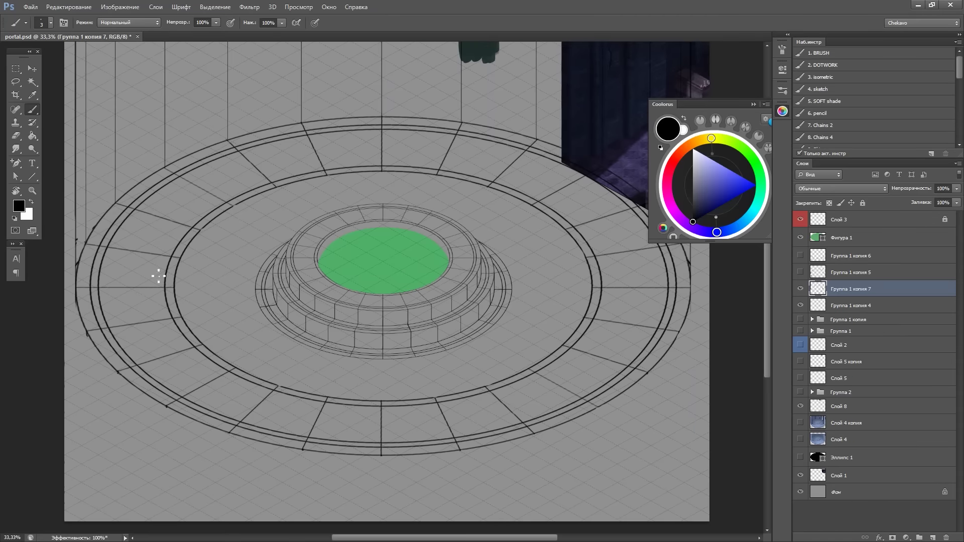
key("ctrl+minus")
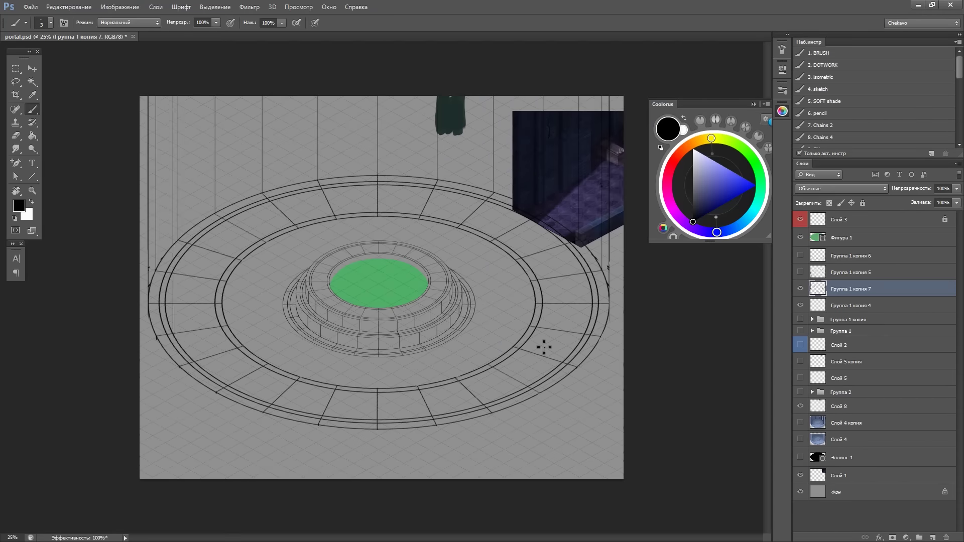
Erase part of the outer ring's left edge
key("e")
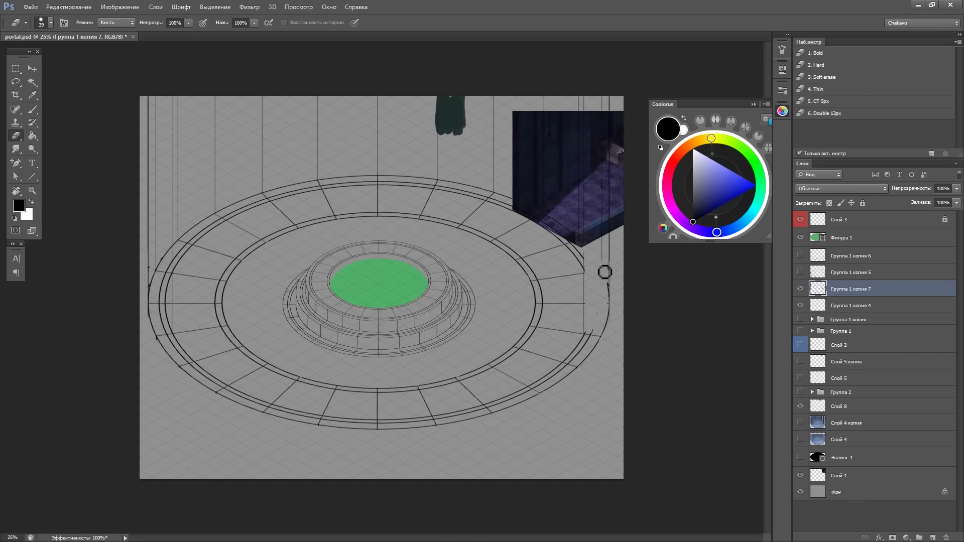
left_click_drag(166, 271, 160, 310)
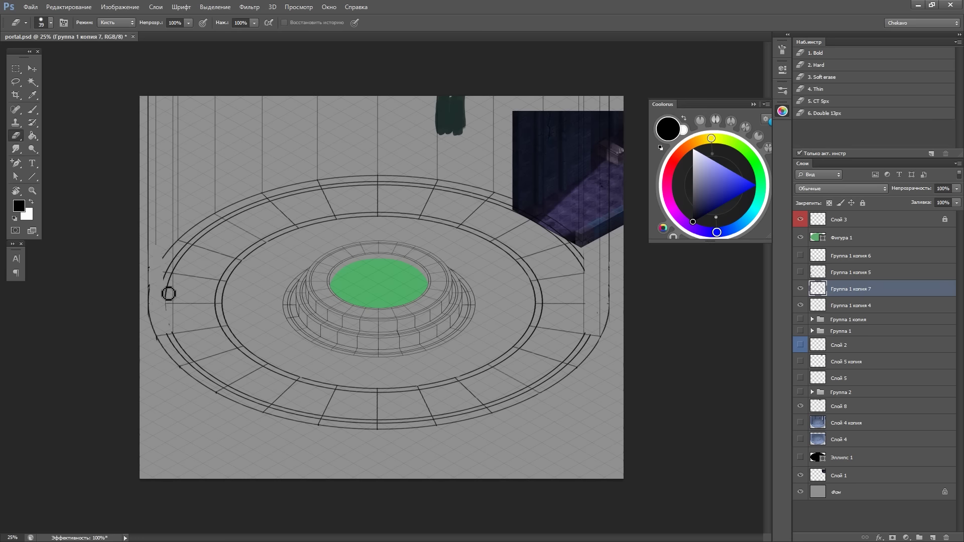
key("b")
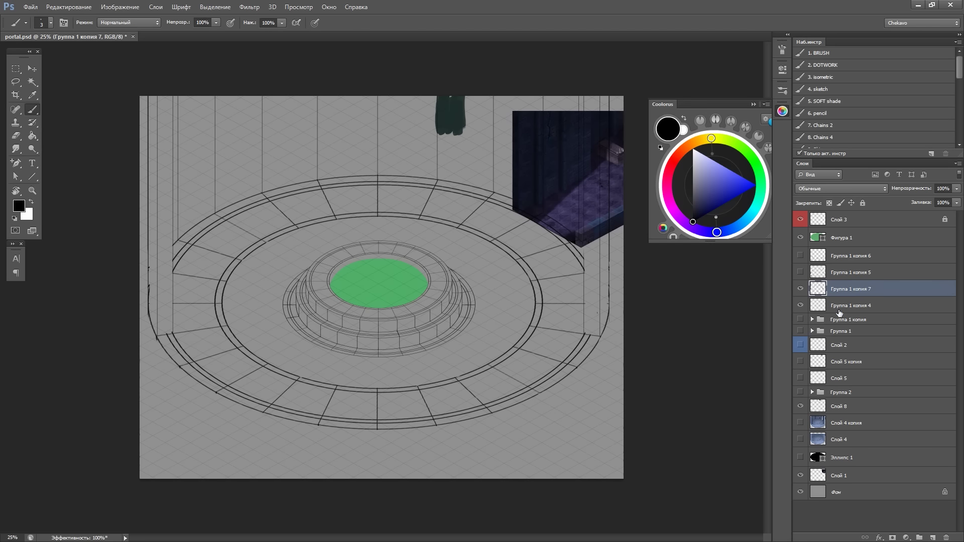
key("l")
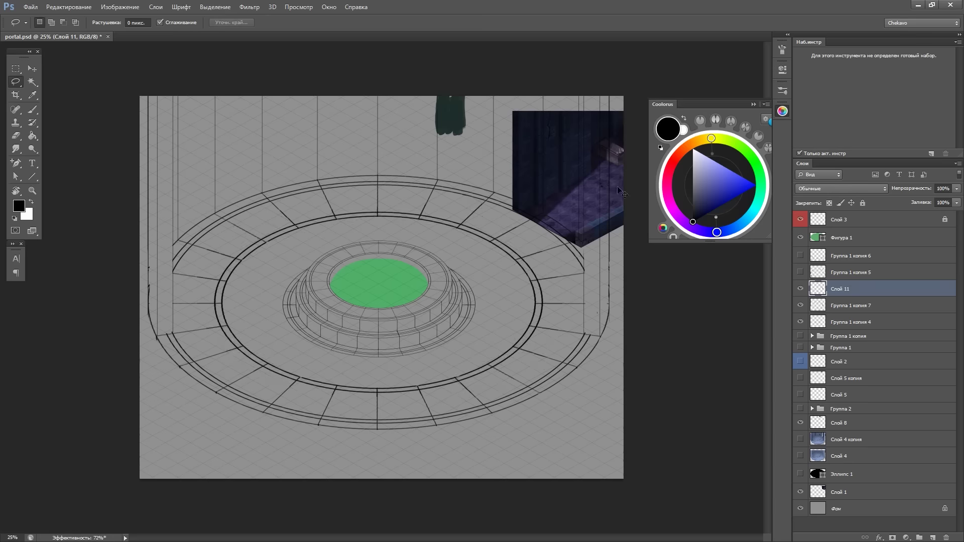
Copy the inner floor ring to its own layer, lower it, and add a 90% copy
mouse_move(431, 206)
left_mouse_down()
mouse_move(482, 221)
mouse_move(344, 396)
left_mouse_up()
key("ctrl+j")
left_click_drag(534, 362, 528, 312)
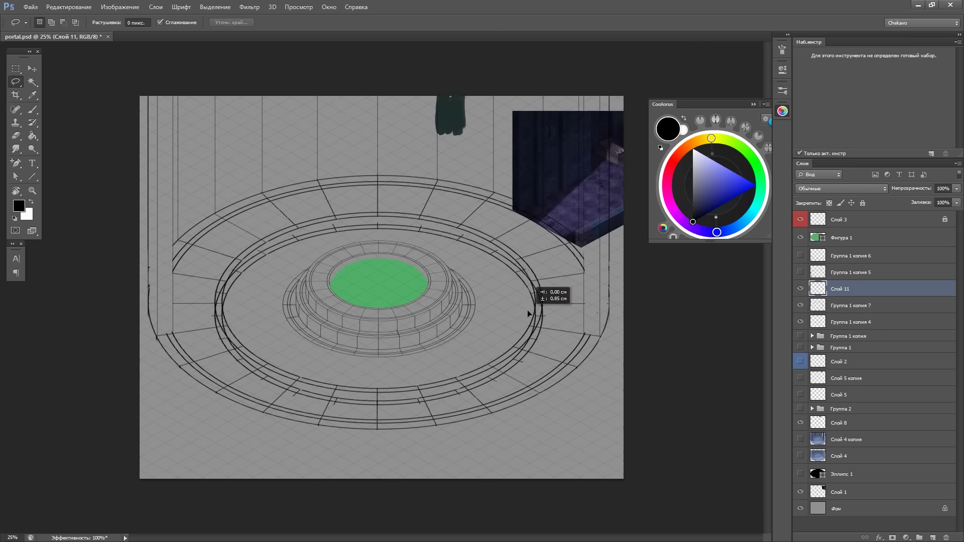
key("ctrl+j")
key("ctrl+t")
left_click_drag(546, 421, 506, 412)
key("Return")
Add two more progressively smaller, lowered copies of the ring
key("ctrl+j")
key("ctrl+t")
key("Return")
key("ctrl+j")
key("ctrl+t")
left_click_drag(479, 372, 480, 384)
key("Return")
Delete the lower ring lines and outline the ring lines hidden behind the pedestal
key("l")
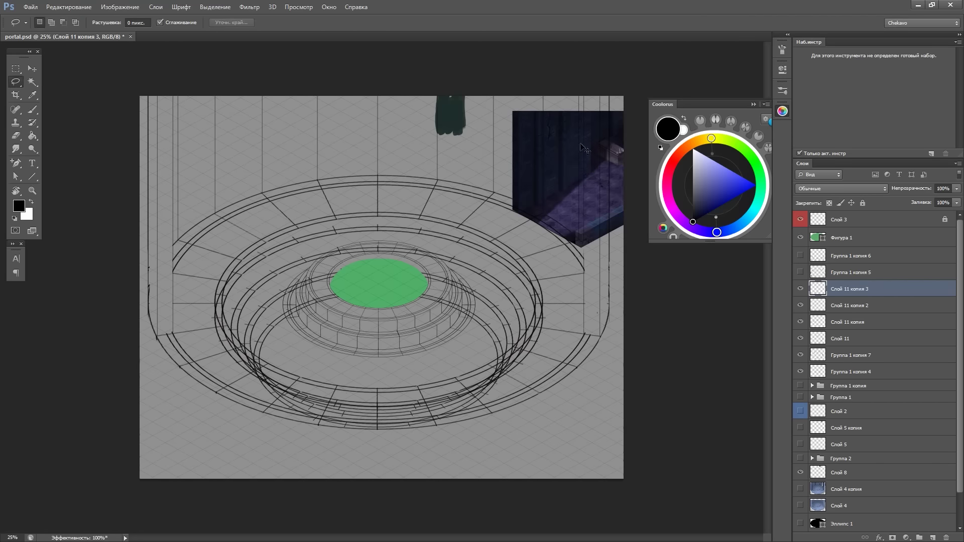
key("ctrl+plus")
key("ctrl+plus")
key("b")
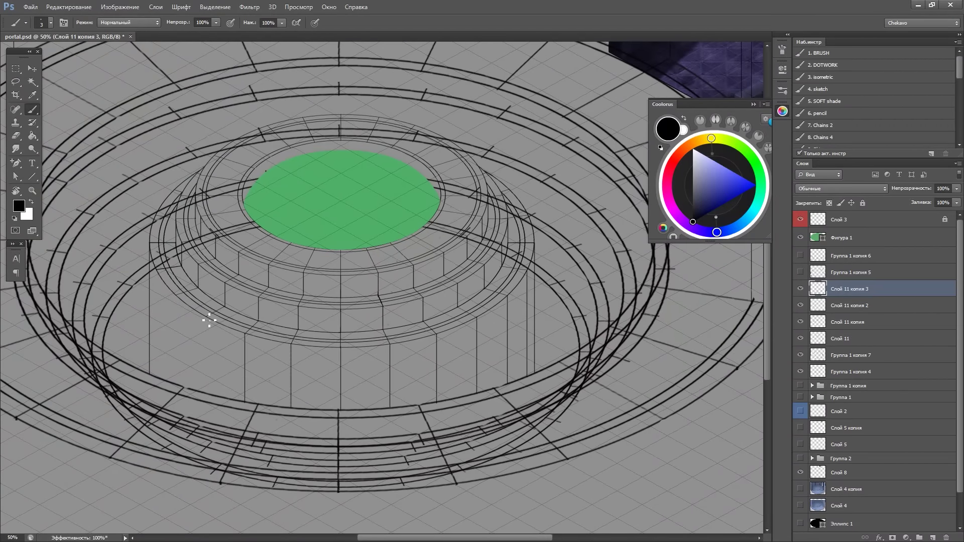
key("Tab")
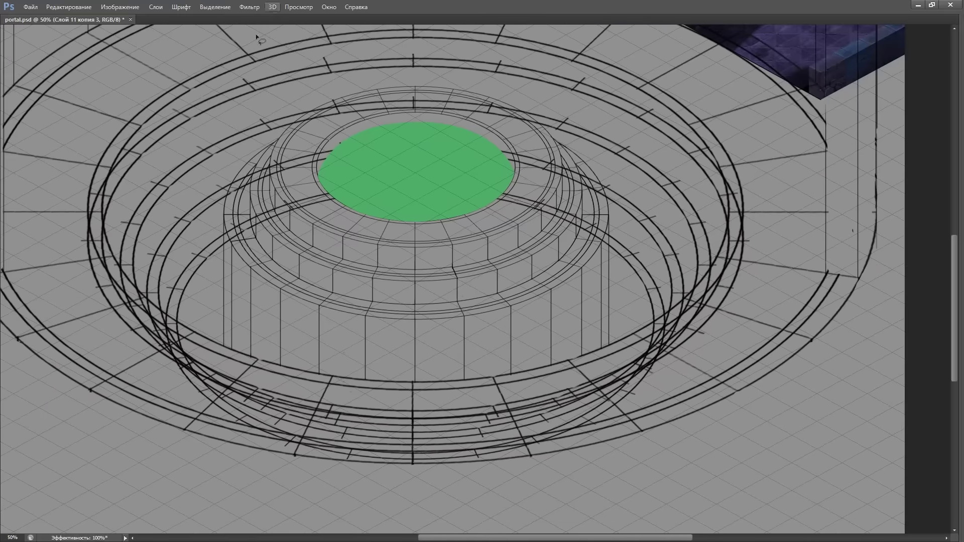
left_click_drag(199, 358, 200, 360)
key("Tab")
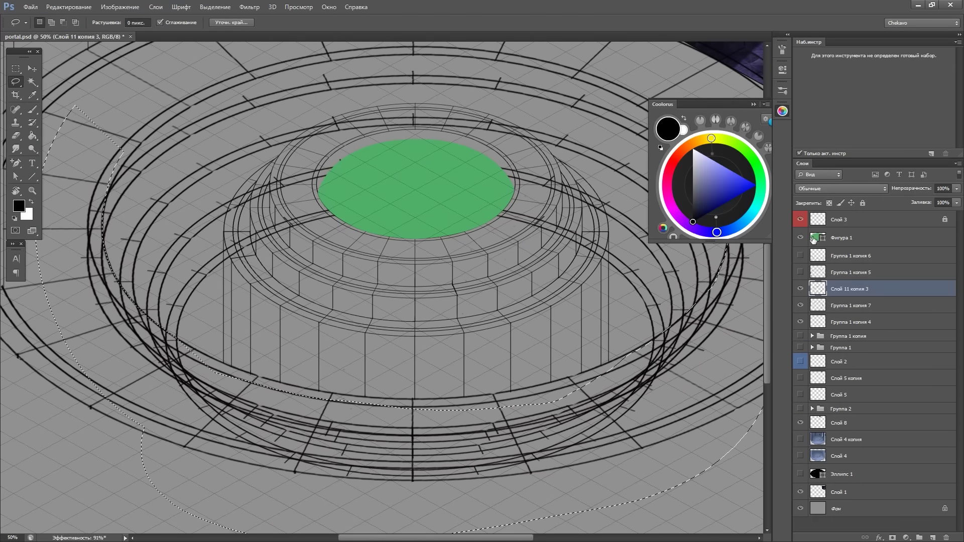
key("Delete")
key("ctrl+d")
left_click_drag(380, 101, 529, 137)
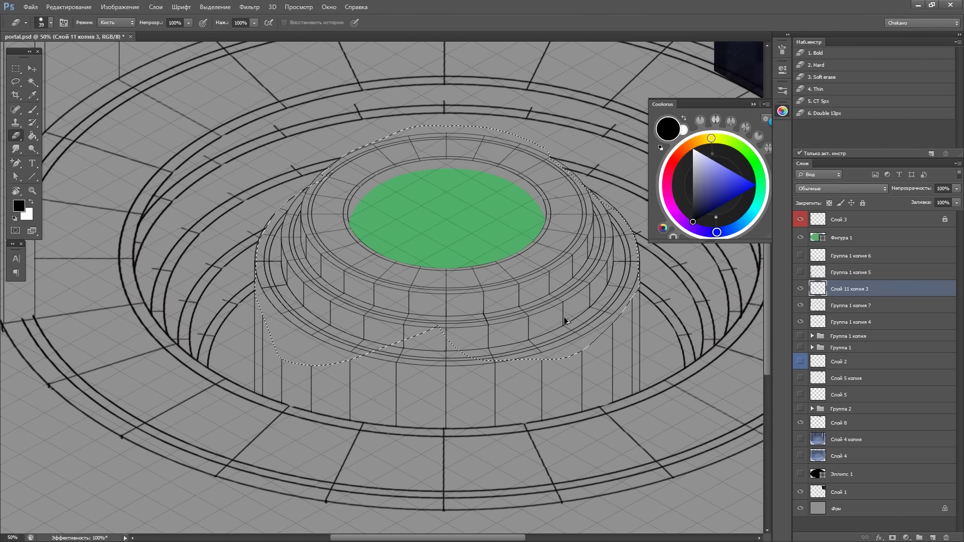
left_click_drag(608, 266, 369, 355)
Erase an overlapping section of a ring line
key("e")
scroll(301, 282, "up", 1)
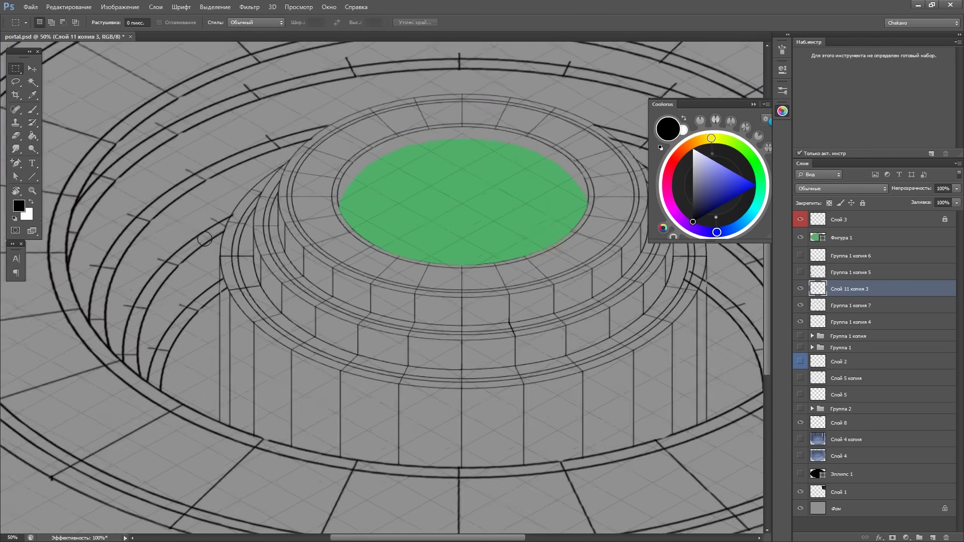
scroll(201, 271, "up", 2)
scroll(376, 366, "up", 3)
scroll(441, 323, "up", 3)
scroll(482, 266, "right", 5)
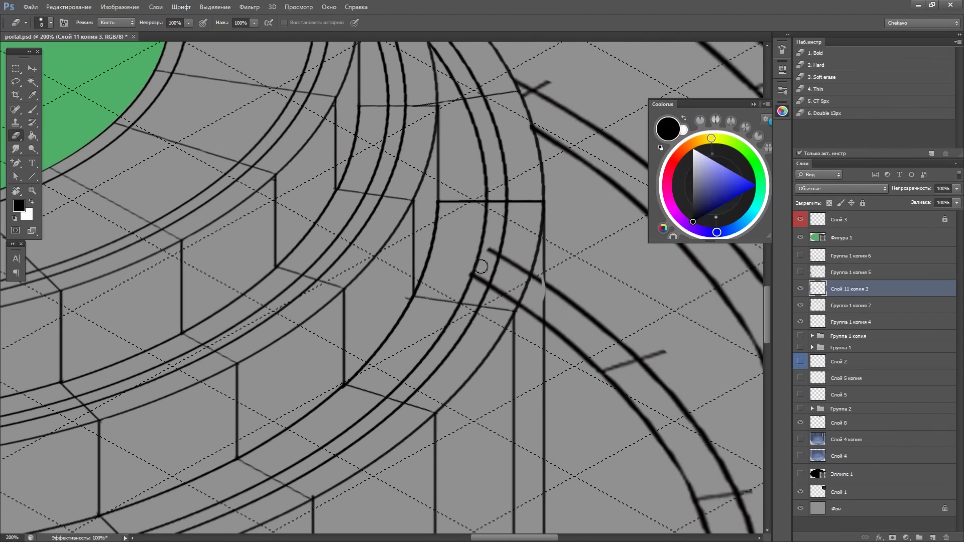
scroll(538, 333, "down", 2)
scroll(516, 439, "down", 2)
scroll(496, 282, "up", 2)
key("b")
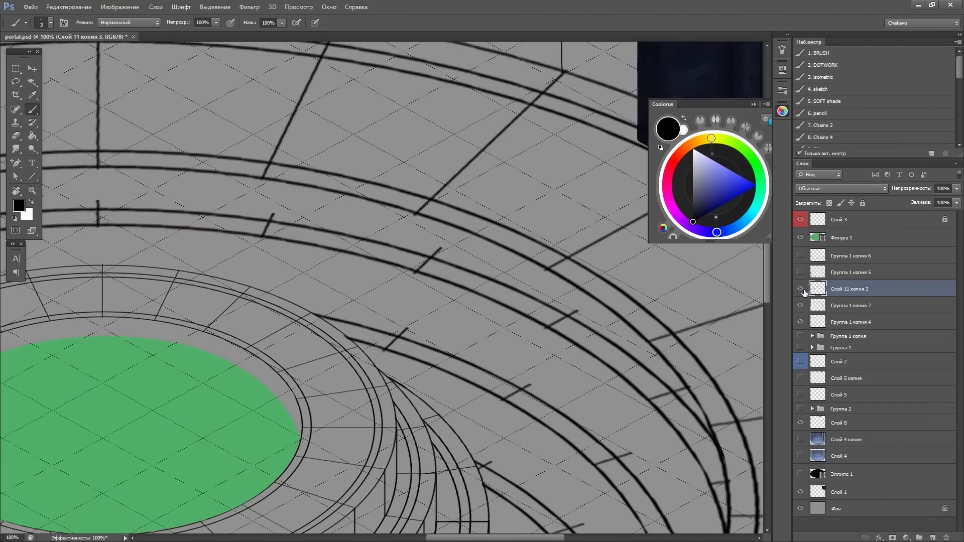
scroll(312, 232, "left", 5)
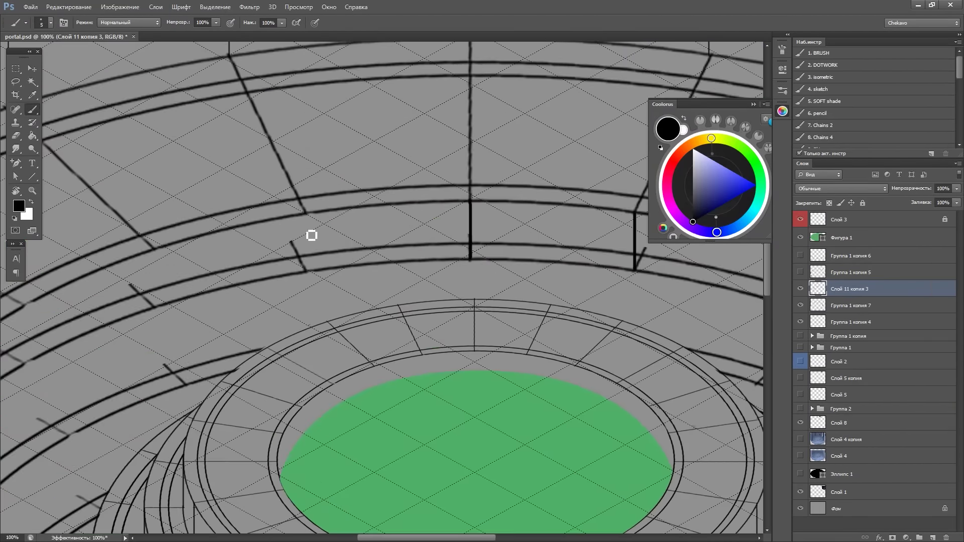
scroll(571, 166, "down", 2)
scroll(571, 166, "left", 3)
scroll(252, 269, "left", 2)
scroll(429, 116, "left", 2)
key("e")
left_click_drag(321, 123, 315, 136)
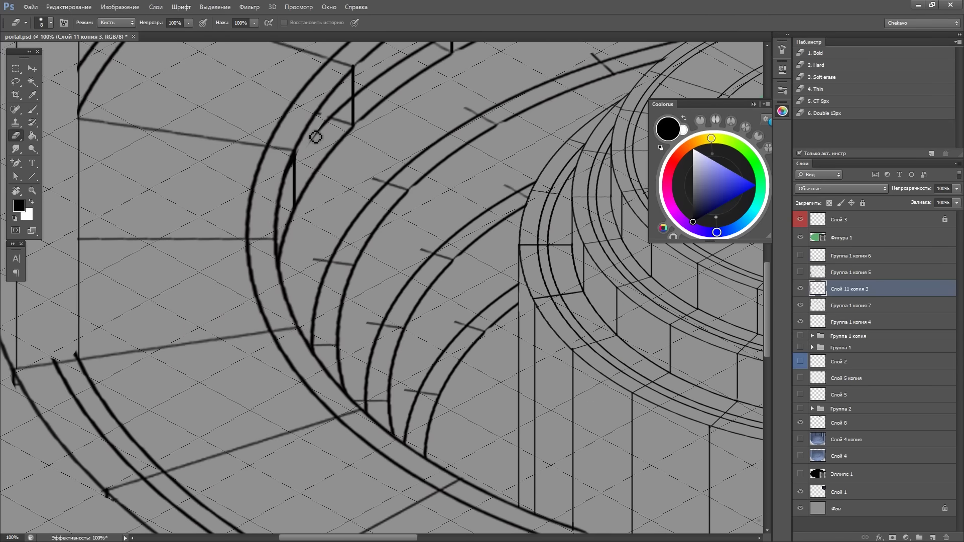
Extend two connecting strokes downward between the rings
scroll(344, 88, "up", 3)
scroll(359, 200, "right", 2)
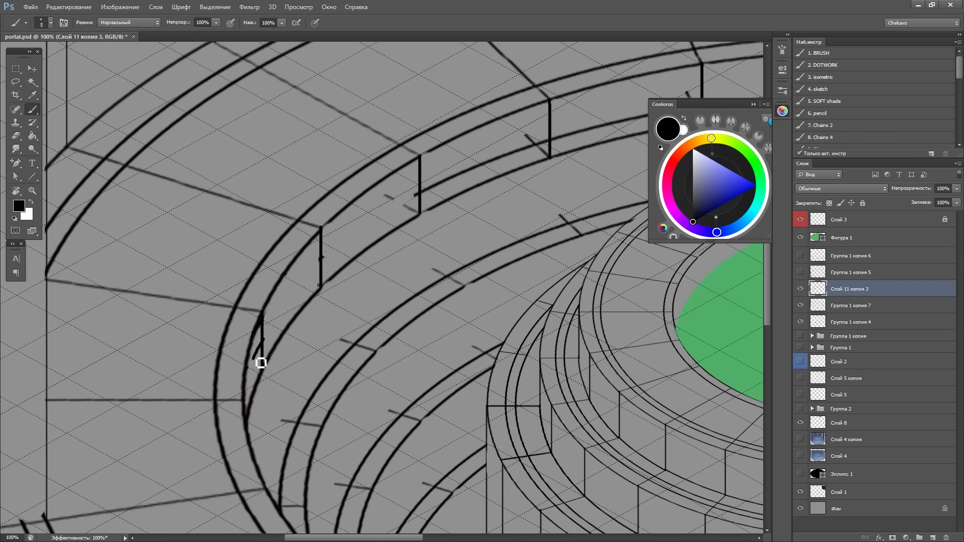
key("b")
scroll(308, 250, "right", 3)
scroll(366, 175, "right", 2)
scroll(366, 175, "up", 1)
scroll(341, 178, "down", 1)
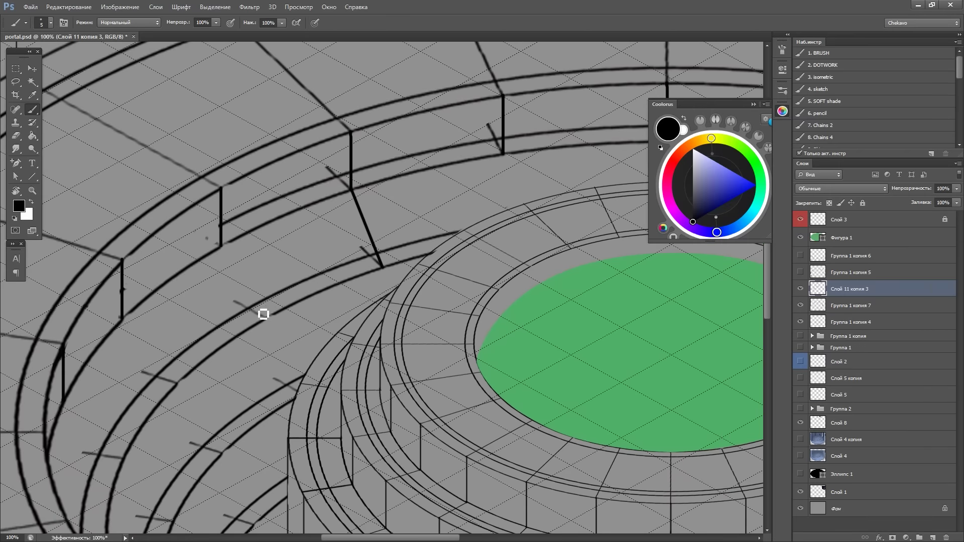
scroll(233, 254, "down", 3)
scroll(233, 254, "left", 2)
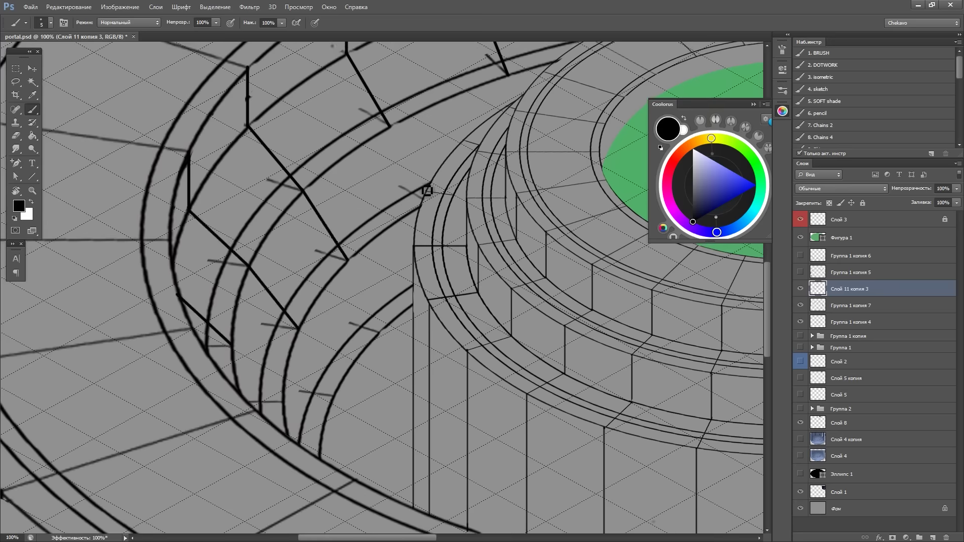
left_click(426, 191, "shift")
left_click(512, 103, "shift")
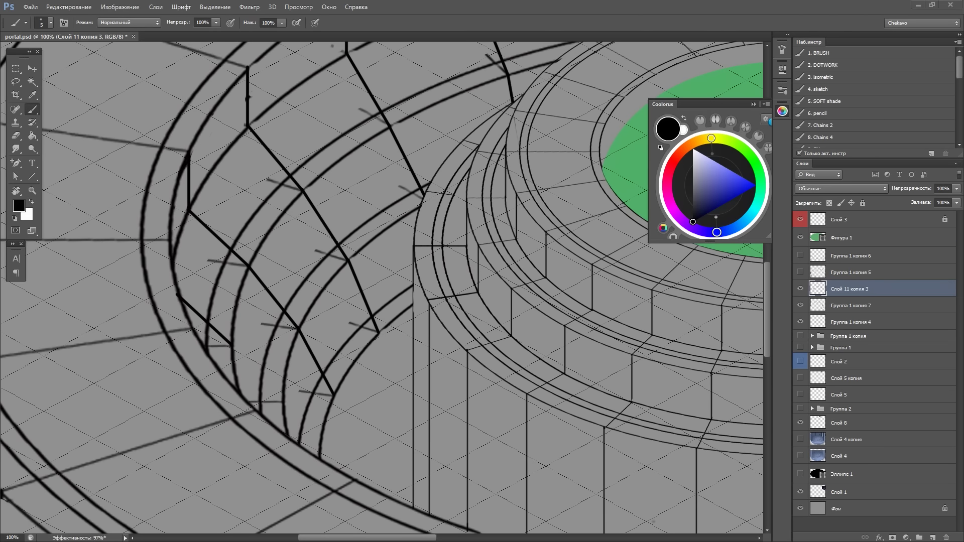
Draw a straight line across the ring and a vertical stroke on its wall
key("e")
scroll(517, 376, "down", 2)
scroll(340, 290, "down", 1)
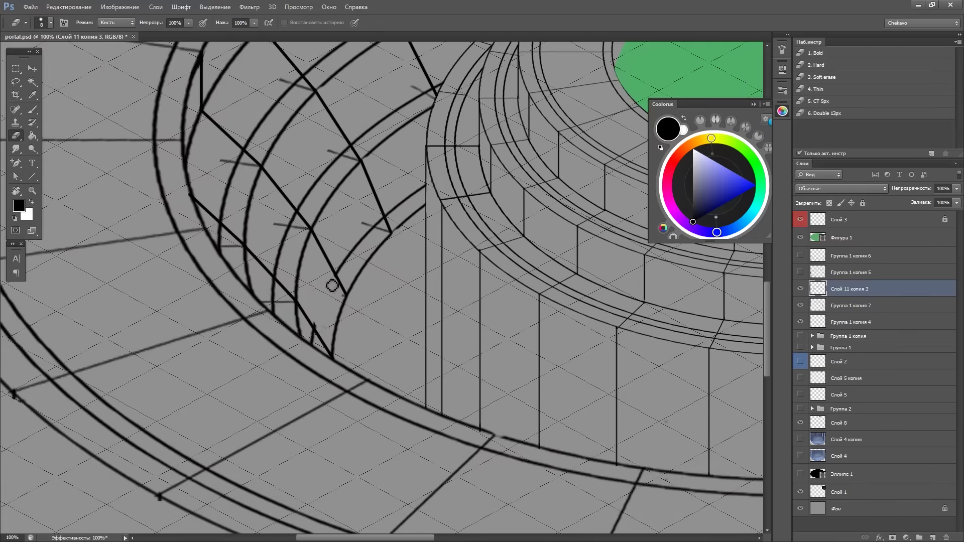
scroll(332, 286, "up", 5)
scroll(329, 268, "right", 3)
key("b")
scroll(478, 207, "right", 2)
scroll(463, 331, "down", 1)
scroll(419, 305, "right", 3)
left_click(419, 305, "shift")
scroll(459, 233, "right", 3)
scroll(559, 219, "down", 2)
left_click(589, 287, "shift")
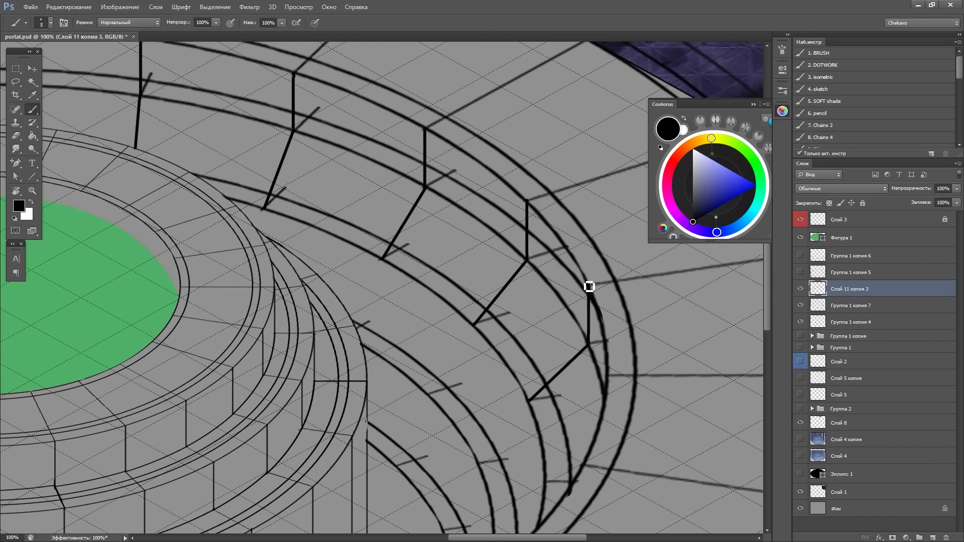
Pan around the outer ring sketch and select a stray line fragment
scroll(589, 287, "down", 6)
scroll(612, 270, "up", 3)
scroll(539, 233, "right", 2)
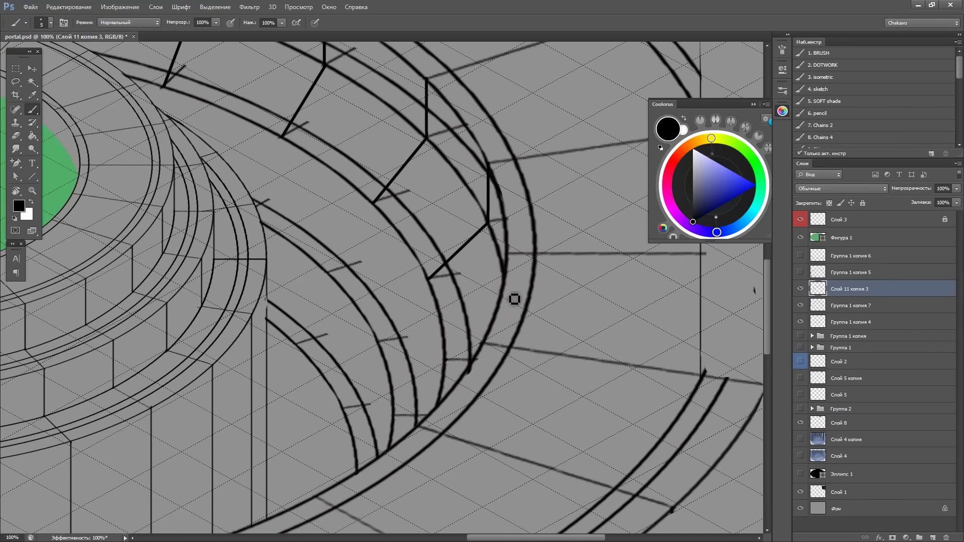
scroll(475, 236, "down", 3)
scroll(474, 236, "left", 2)
scroll(401, 191, "up", 3)
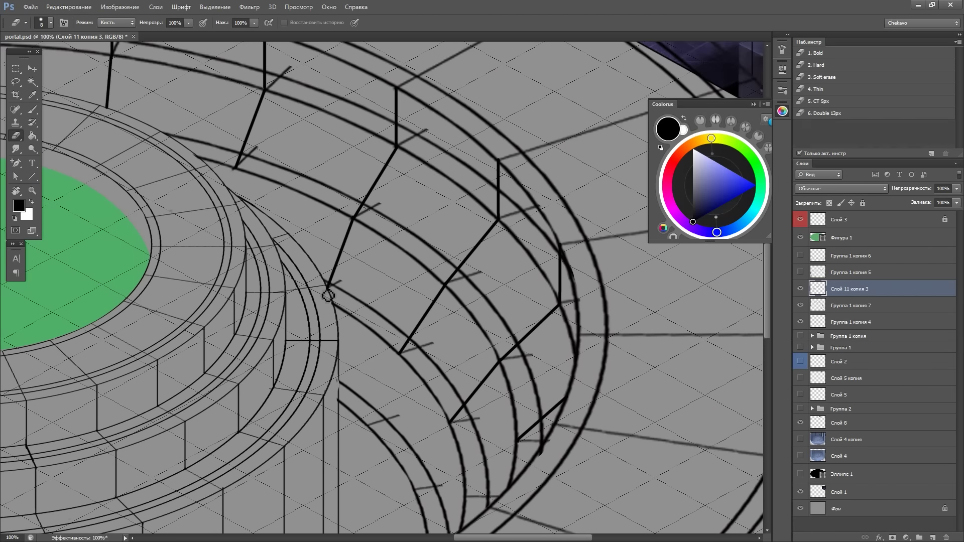
scroll(458, 185, "down", 3)
scroll(458, 186, "left", 2)
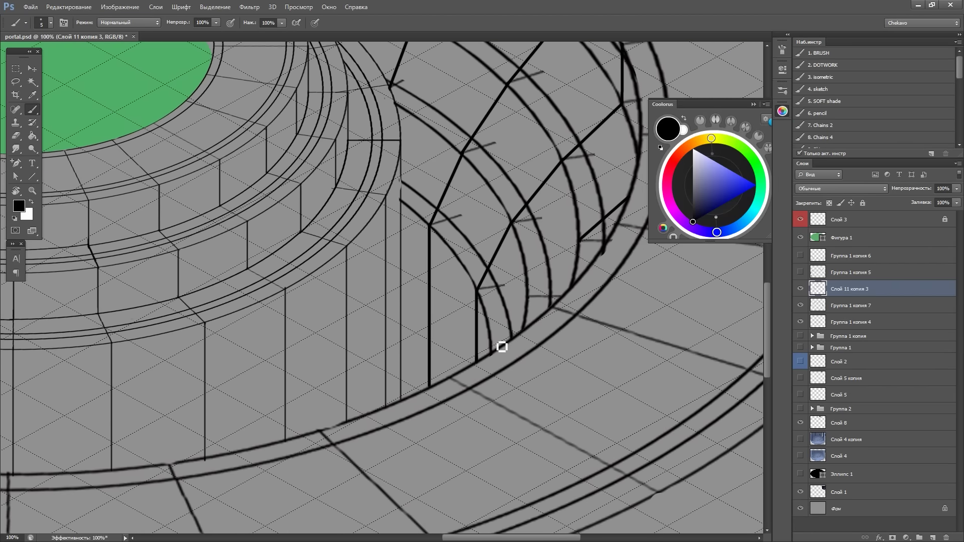
scroll(491, 409, "up", 1)
scroll(622, 317, "left", 5)
scroll(621, 316, "up", 2)
scroll(448, 201, "left", 5)
scroll(447, 201, "down", 2)
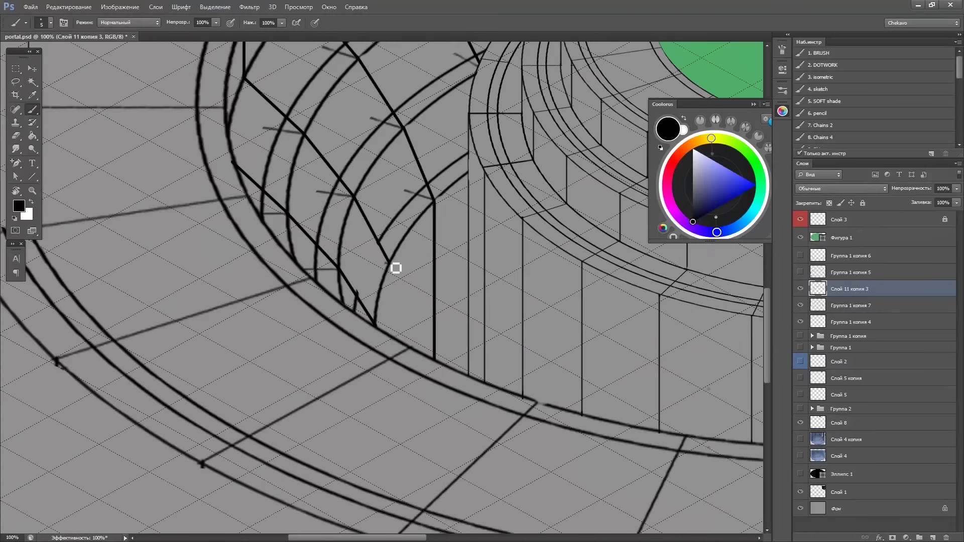
key("e")
scroll(396, 268, "up", 2)
scroll(412, 226, "down", 2)
scroll(431, 188, "up", 2)
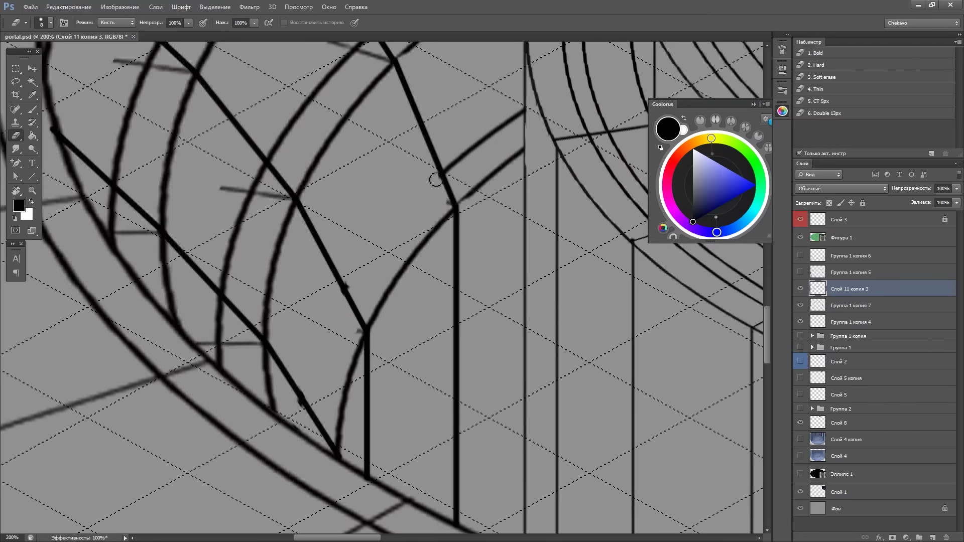
scroll(523, 122, "down", 3)
key("Tab")
scroll(226, 230, "up", 3)
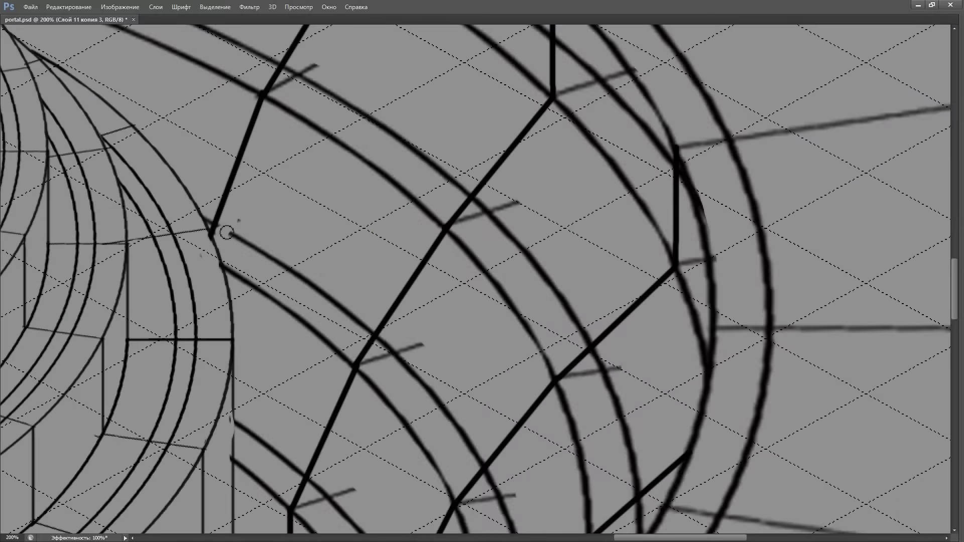
scroll(491, 398, "right", 2)
scroll(520, 329, "up", 2)
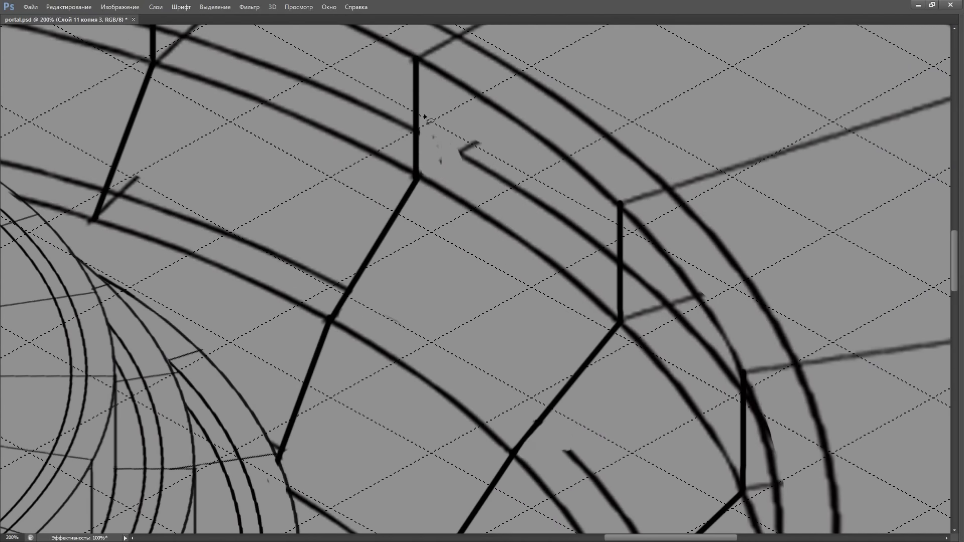
left_click_drag(467, 92, 466, 94)
Lasso leftover stroke pieces and overlapping line ends around the ring for removal
scroll(442, 111, "down", 5)
scroll(412, 131, "right", 8)
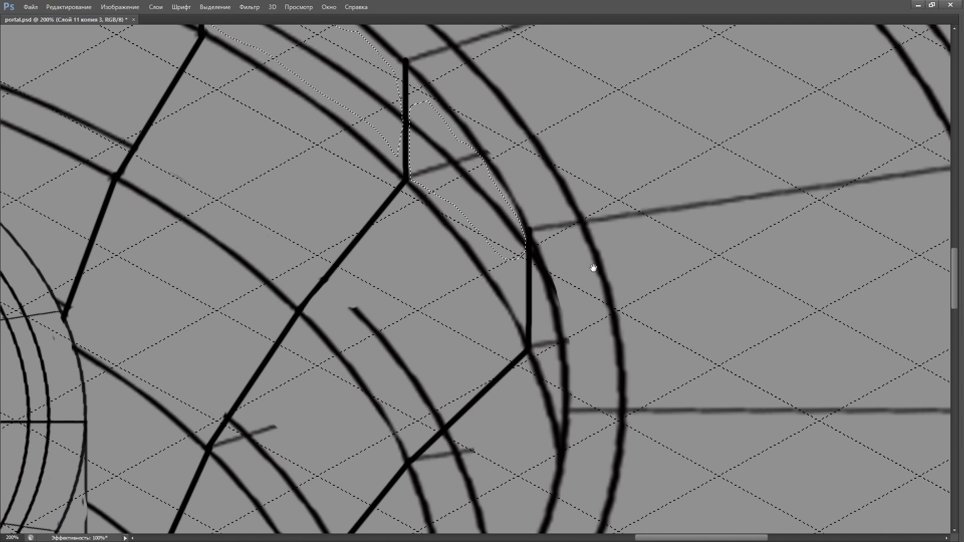
left_click_drag(593, 268, 620, 114)
left_click_drag(569, 154, 560, 193)
left_click_drag(519, 245, 503, 339)
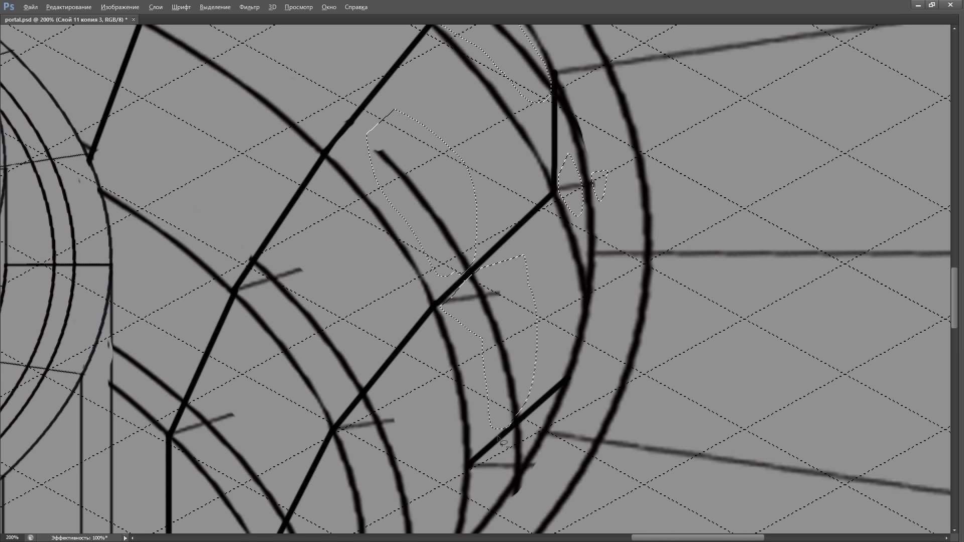
scroll(503, 340, "down", 6)
left_click_drag(593, 292, 565, 267)
scroll(565, 266, "left", 7)
left_click_drag(525, 193, 559, 326)
left_click_drag(589, 158, 532, 190)
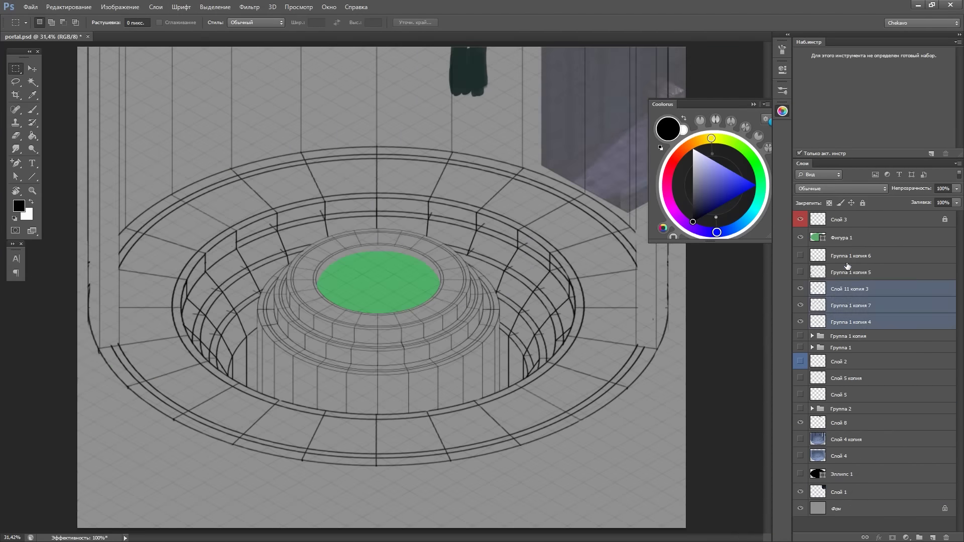
Move the Фигура 1 layer below Группа 1 копия 5 in the layer stack
left_click_drag(842, 237, 842, 263)
left_click(851, 322, "shift")
left_click_drag(647, 350, 646, 342)
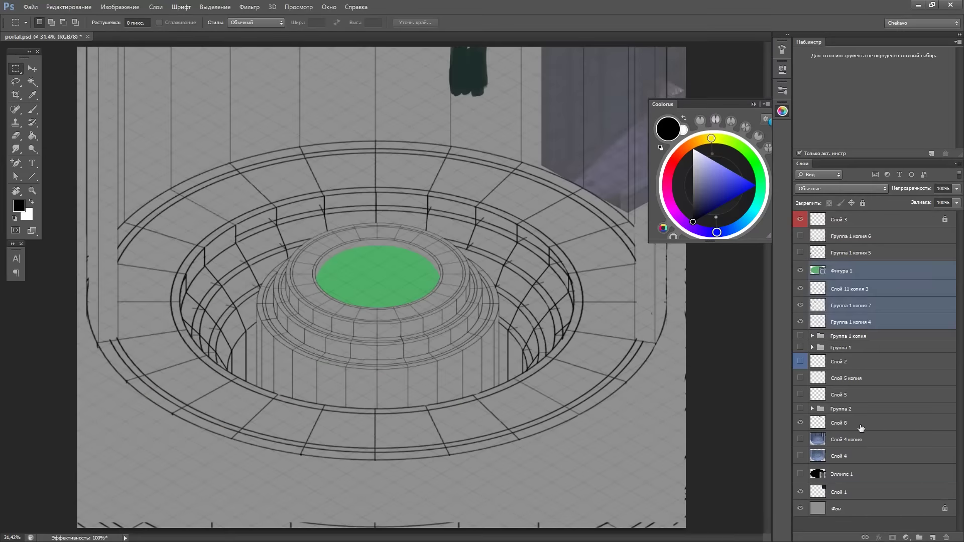
Reposition Слой 1's shadow shape and check its placement up close
left_click(838, 492)
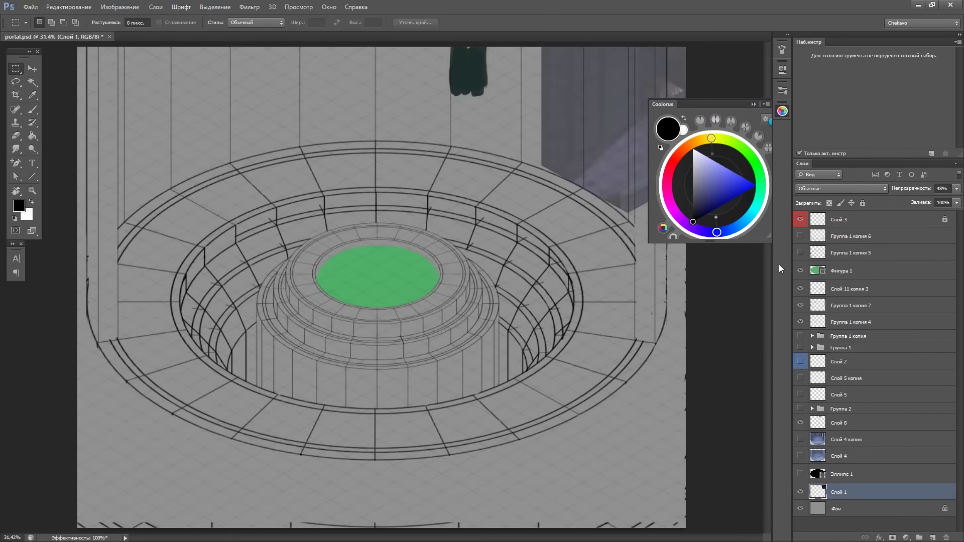
key("ctrl+1")
left_click_drag(550, 318, 626, 357)
key("ctrl+plus")
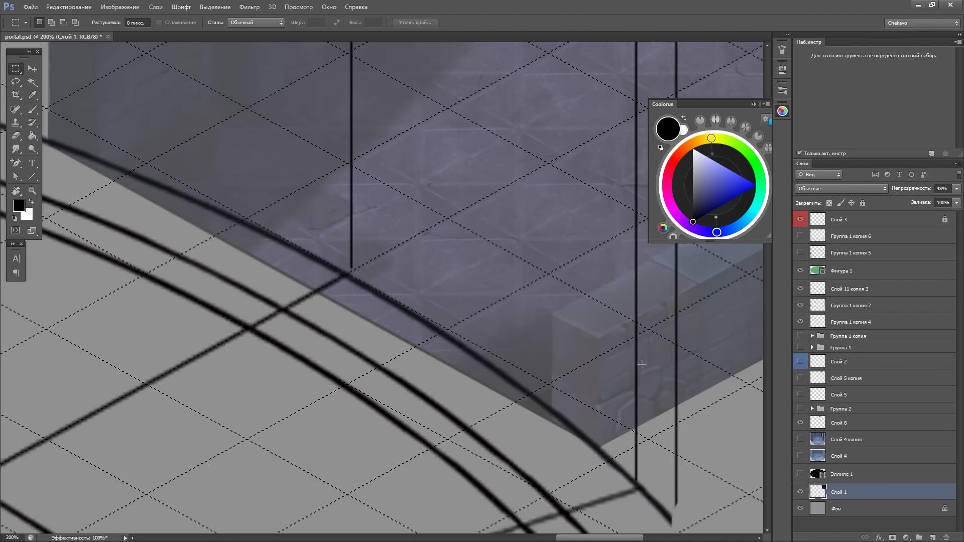
key("ctrl+minus")
Brush two vertical edge lines on the wall on Группа 1 копия 7
left_click(849, 306)
key("l")
left_click_drag(266, 241, 350, 292)
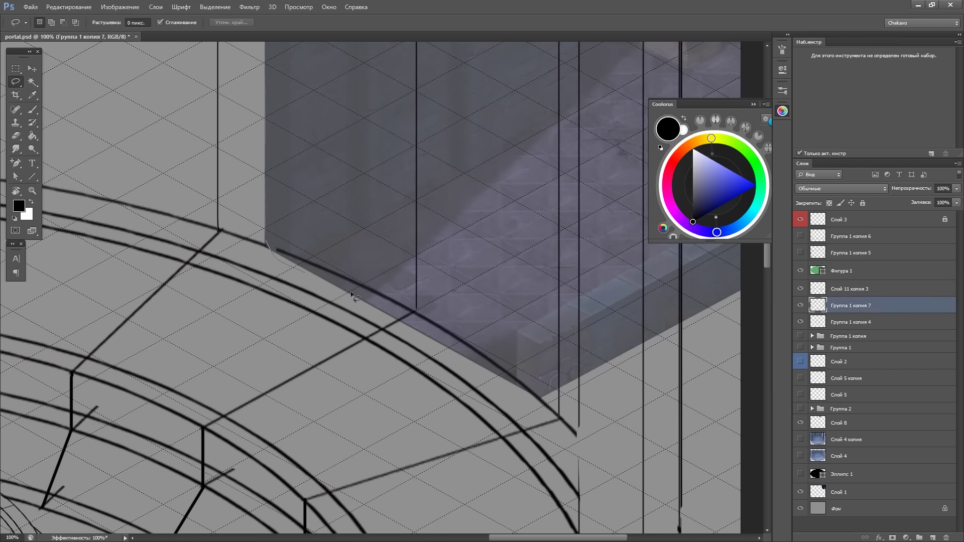
key("b")
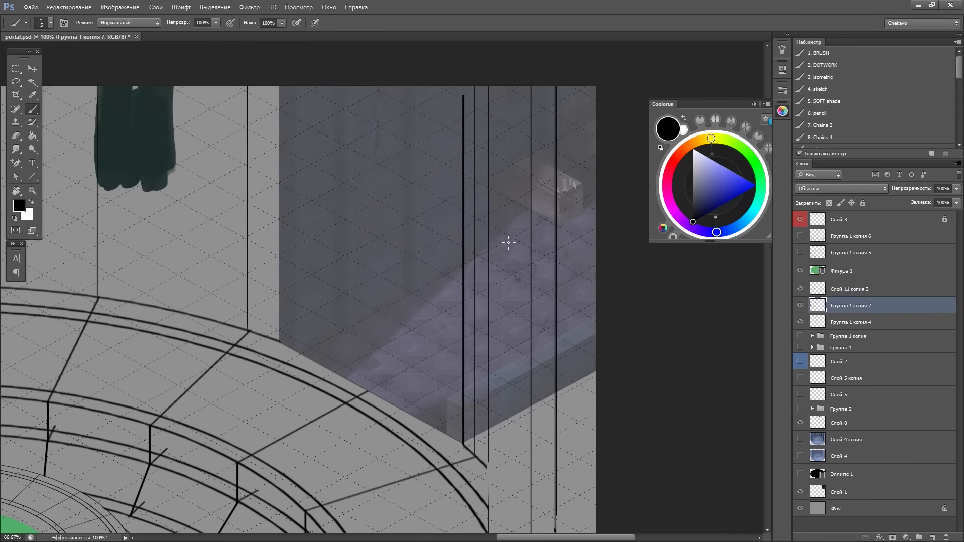
key("ctrl+minus")
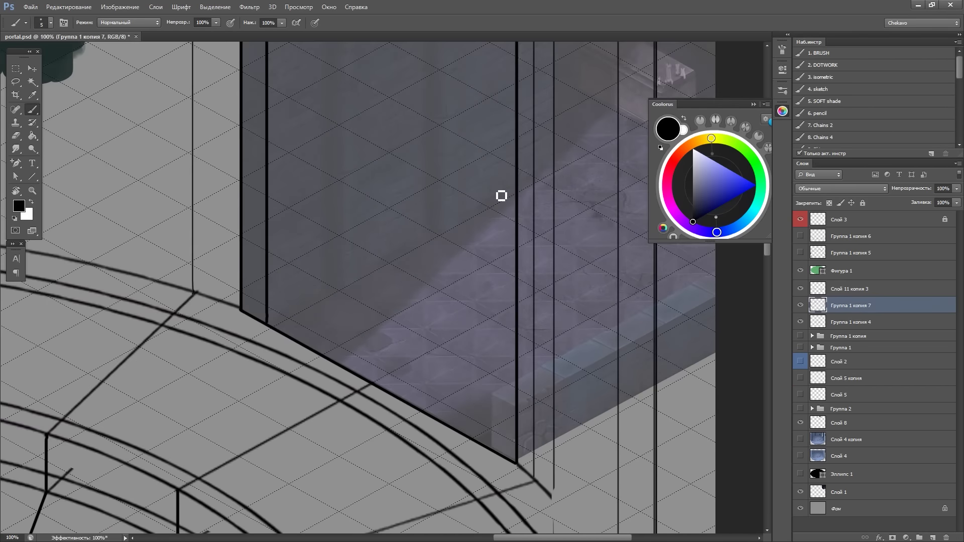
left_click_drag(334, 125, 334, 402)
scroll(414, 463, "down", 2)
scroll(387, 334, "up", 3)
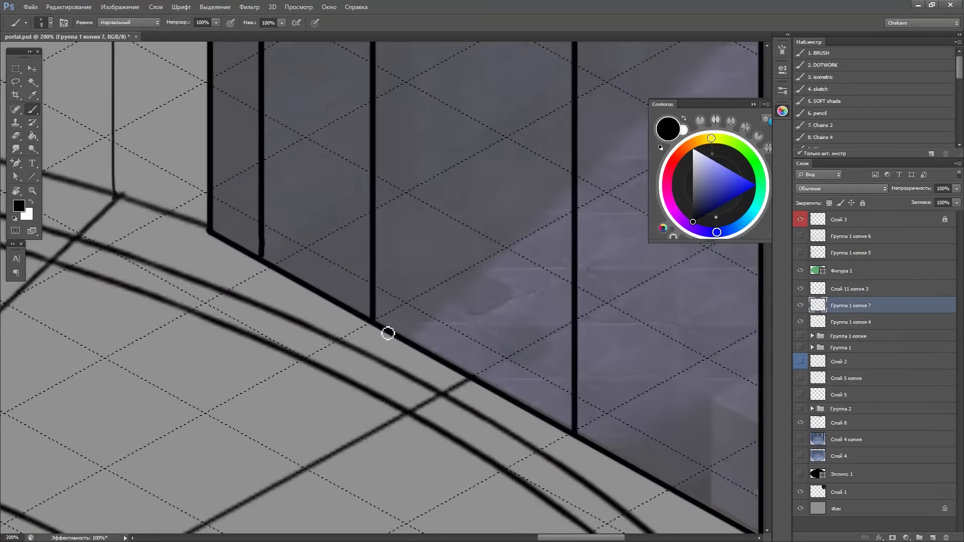
left_click_drag(434, 45, 411, 301)
scroll(410, 422, "down", 1)
scroll(410, 422, "down", 2)
key("m")
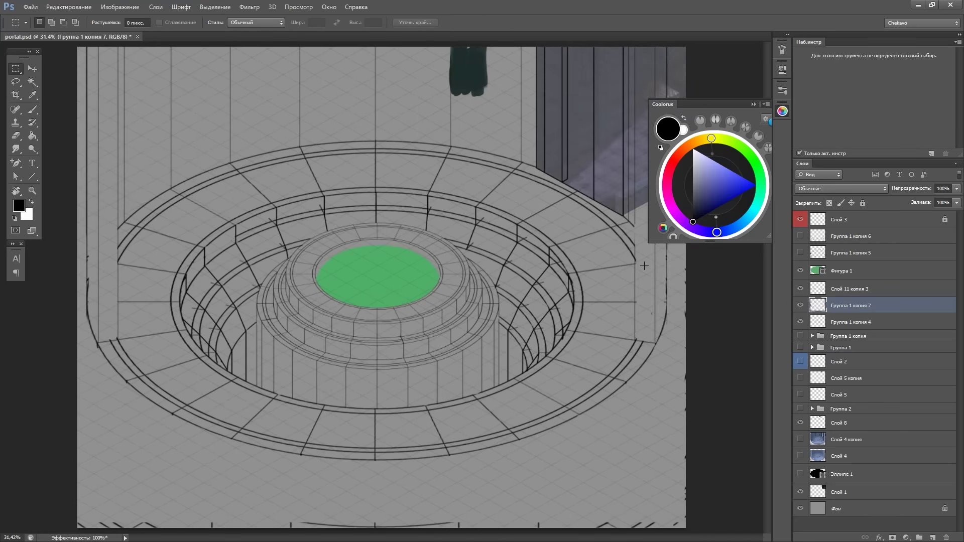
Delete the Слой 8 layer
left_click_drag(847, 384, 810, 345)
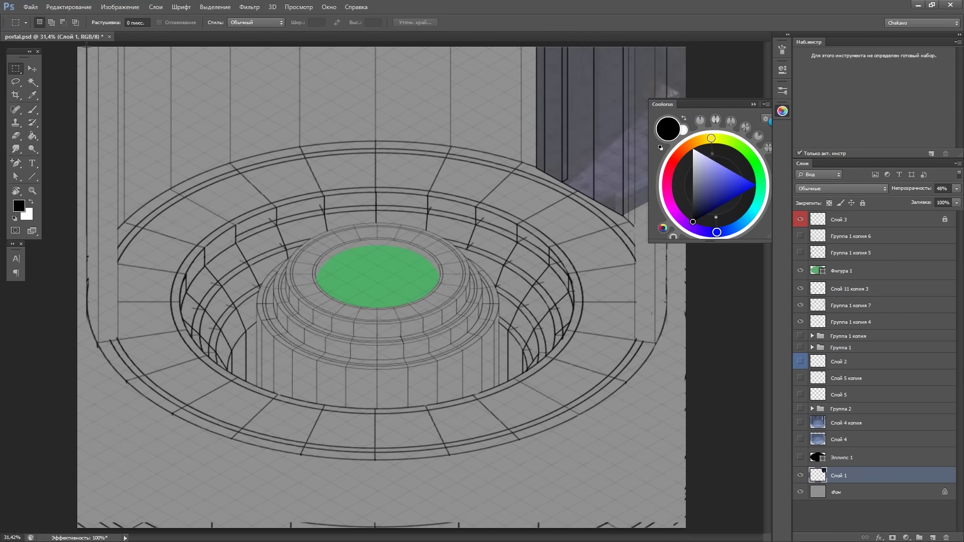
scroll(552, 248, "up", 2)
key("Tab")
scroll(500, 313, "up", 2)
Trial a freehand selection over the ring area, then deselect and activate Группа 1 копия 7
key("l")
mouse_move(362, 98)
left_mouse_down()
mouse_move(266, 288)
mouse_move(564, 258)
left_mouse_up()
scroll(564, 259, "down", 3)
key("ctrl+d")
key("Tab")
left_click(807, 307)
Duplicate the Группа 1 копия 7 ring lines downward and rotate the canvas for drawing
key("ctrl+j")
left_click_drag(592, 336, 597, 375)
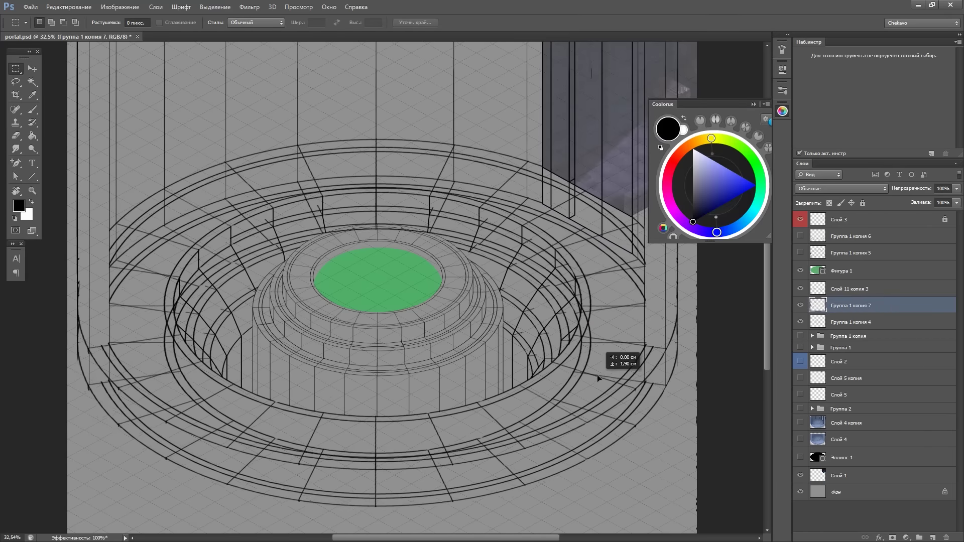
key("ctrl+shift+d")
key("l")
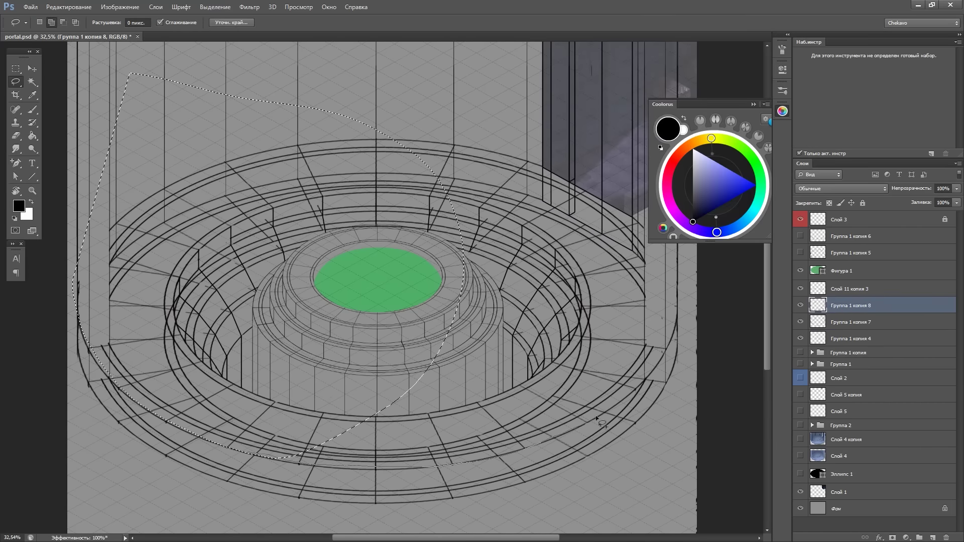
scroll(598, 417, "up", 1)
scroll(597, 417, "up", 1)
key("r")
left_click_drag(262, 367, 382, 98)
Erase stray portions of the left ring arc lines
key("e")
left_click_drag(369, 166, 387, 332)
left_click_drag(414, 184, 314, 311)
left_click_drag(351, 150, 301, 309)
left_click_drag(326, 176, 366, 388)
left_click_drag(366, 151, 371, 234)
left_click_drag(496, 162, 225, 186)
mouse_move(550, 312)
left_mouse_down()
mouse_move(508, 119)
mouse_move(371, 265)
mouse_move(164, 413)
left_mouse_up()
mouse_move(479, 345)
left_mouse_down()
mouse_move(484, 171)
mouse_move(211, 126)
left_mouse_up()
left_click_drag(395, 211, 488, 211)
key("b")
Zoom in on the lower ring edge and lasso-trace the cylindrical room base
left_click_drag(394, 350, 473, 293)
key("ctrl+minus")
key("ctrl+minus")
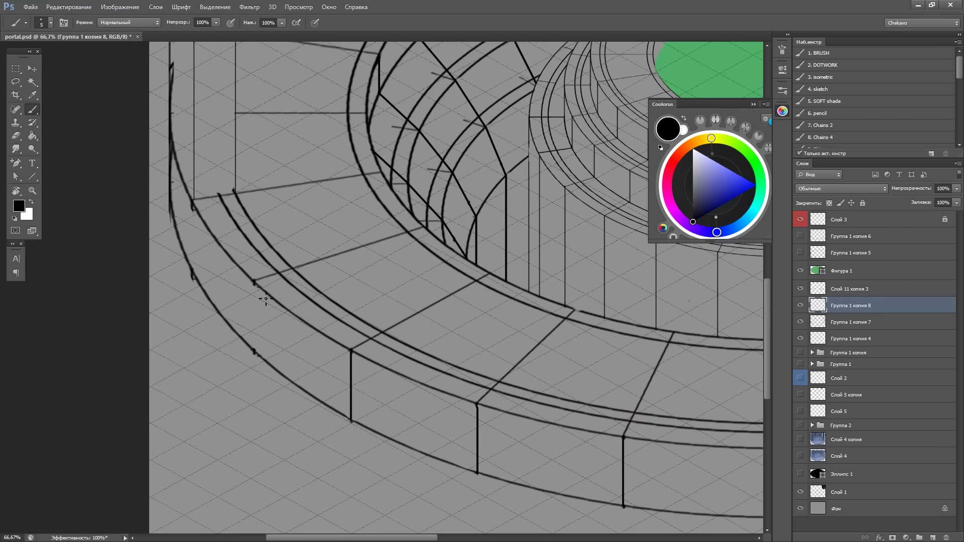
key("ctrl+minus")
key("ctrl+minus")
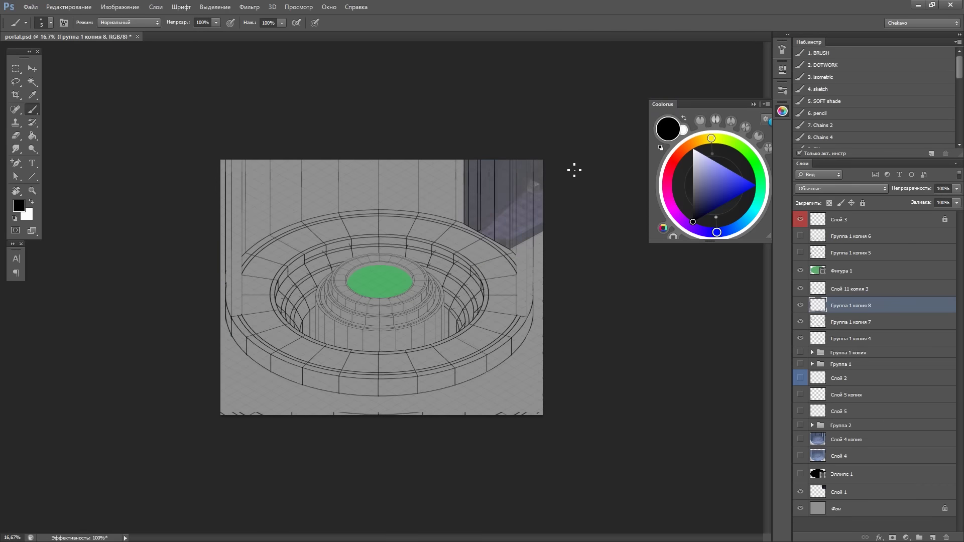
key("ctrl+plus")
key("ctrl+plus")
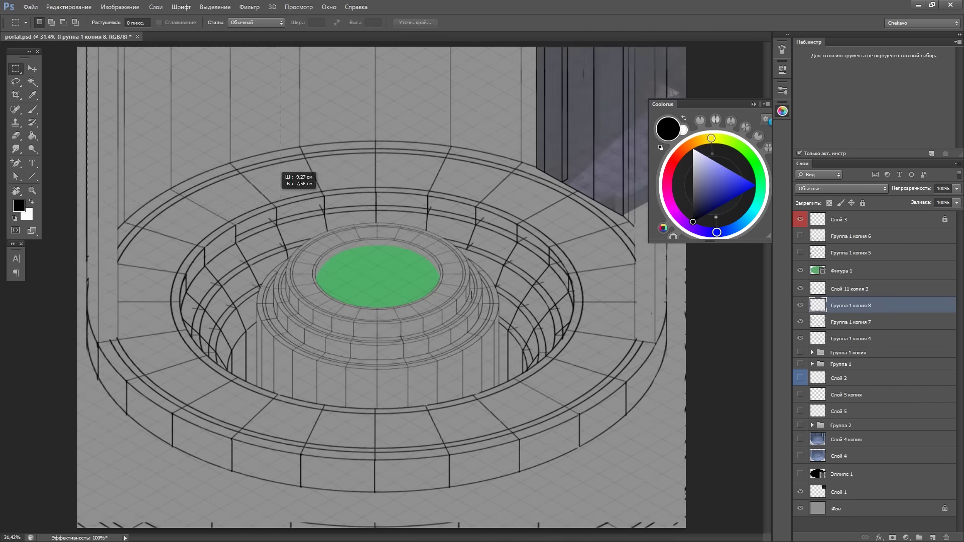
key("ctrl+plus")
key("ctrl+plus")
key("ctrl+plus")
key("l")
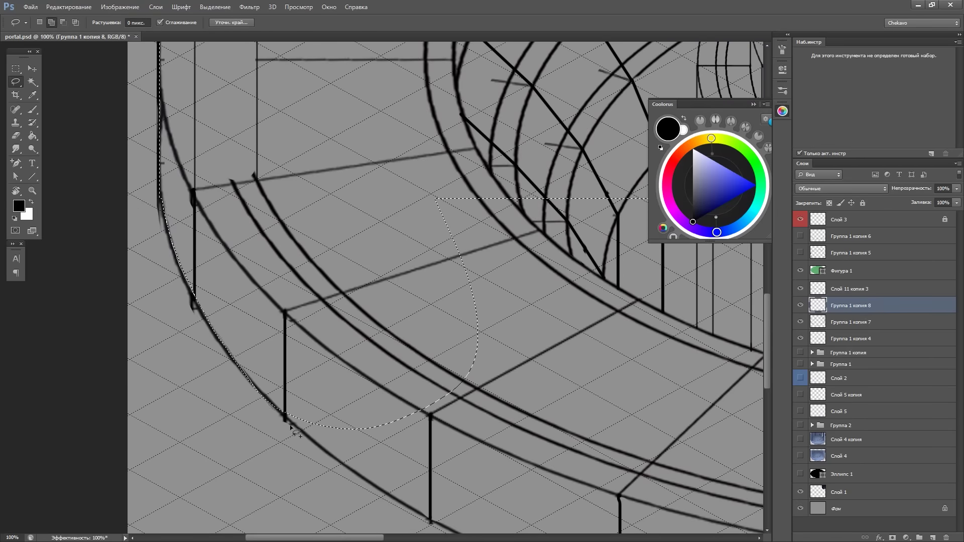
key("ctrl+minus")
key("ctrl+minus")
key("Tab")
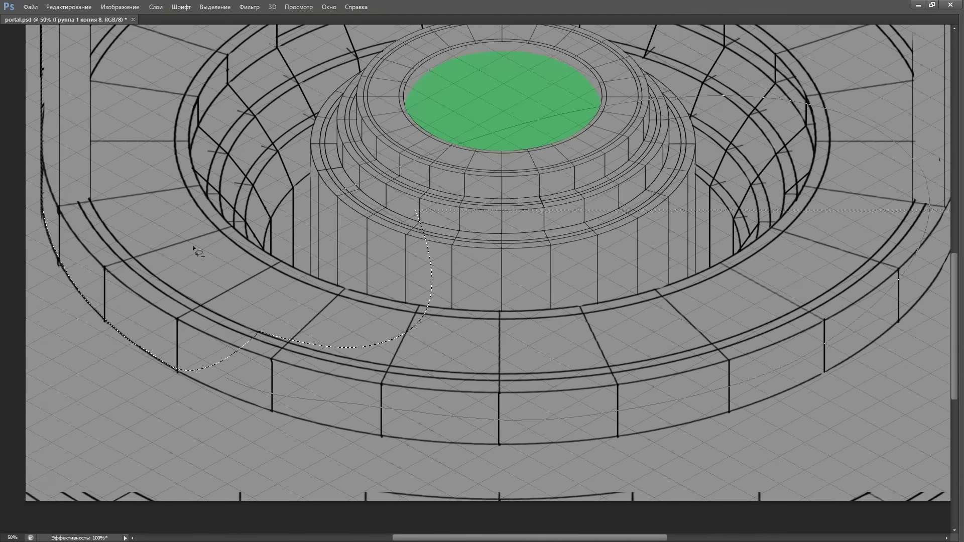
key("ctrl+plus")
mouse_move(167, 251)
left_mouse_down()
mouse_move(305, 343)
mouse_move(354, 160)
left_mouse_up()
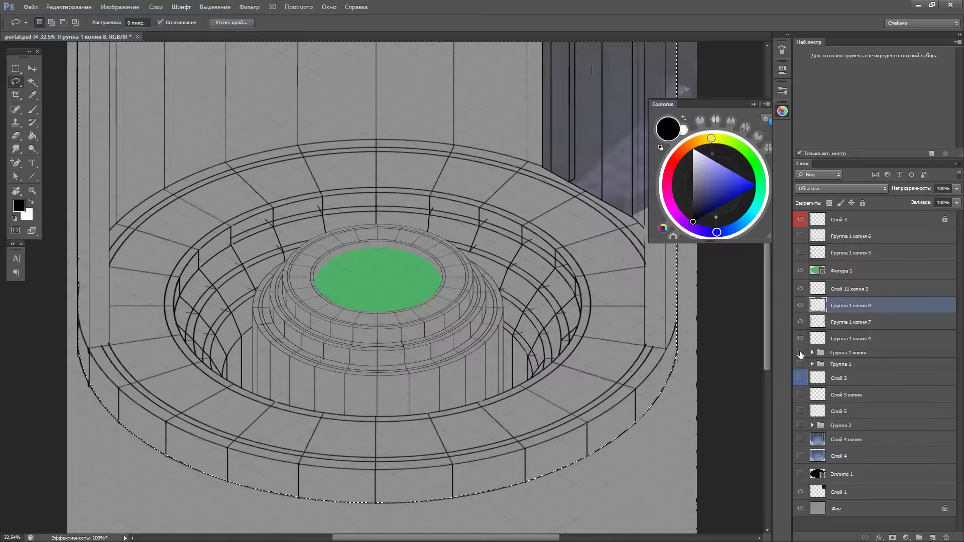
Fill the room base selection with dark gray on a new layer
key("g")
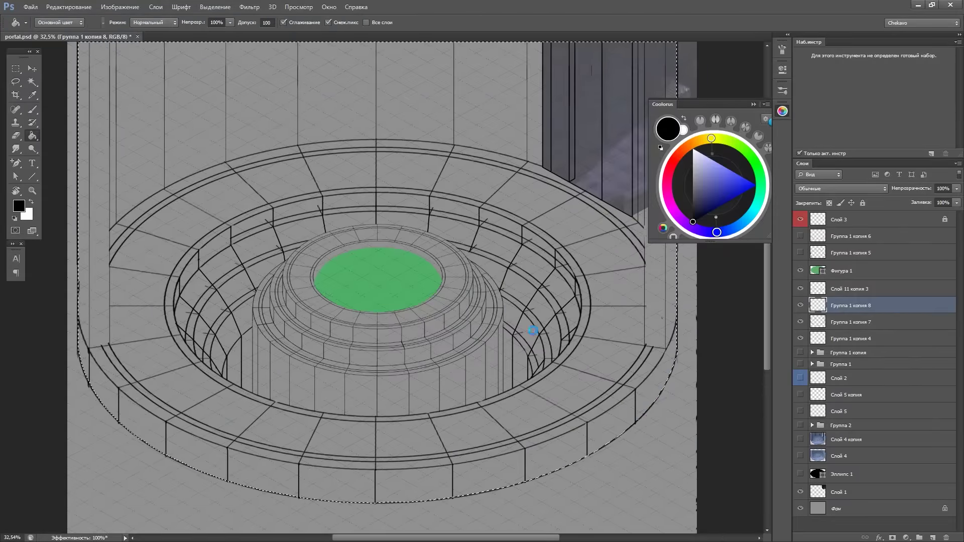
left_click(859, 440)
key("ctrl+shift+n")
left_click(638, 164)
left_click(694, 199)
left_click(612, 246)
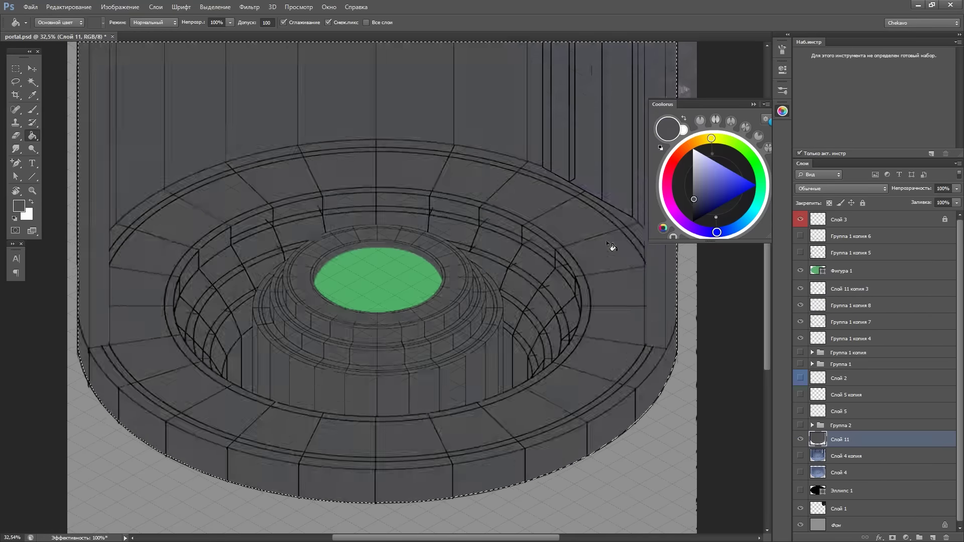
Erase the gray fill on Слой 11 inside the back-wall slot
scroll(668, 279, "up", 5)
key("b")
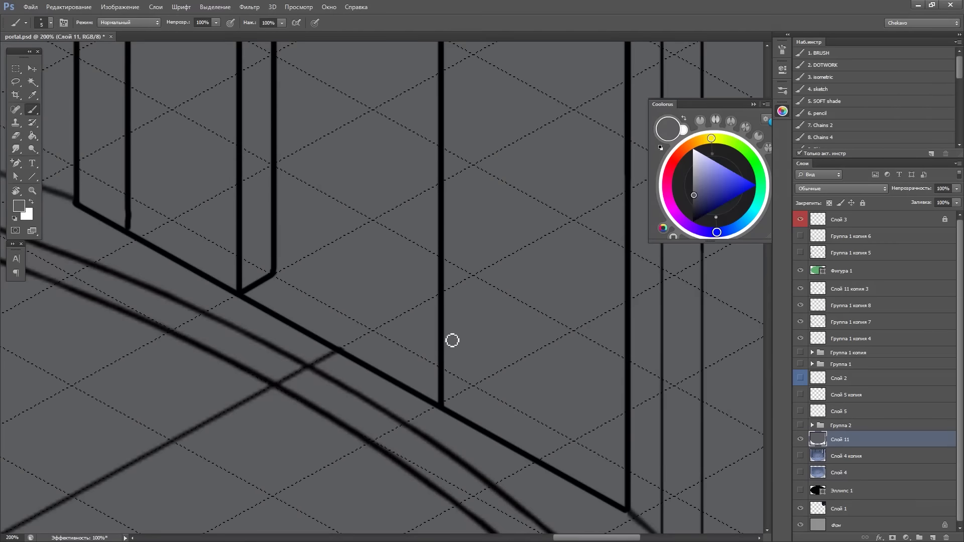
scroll(452, 341, "down", 1)
key("d")
left_click(851, 322)
left_click_drag(446, 350, 628, 296)
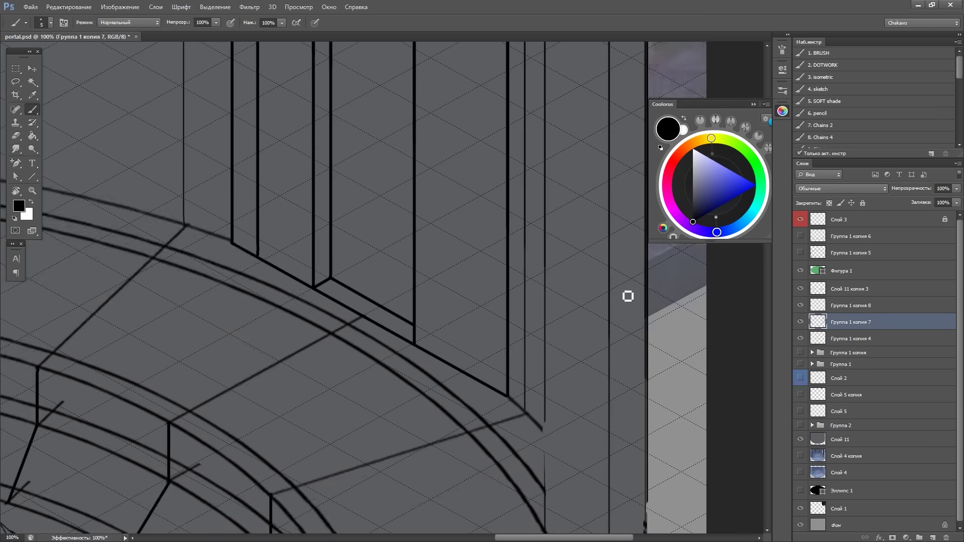
left_click(840, 439)
key("e")
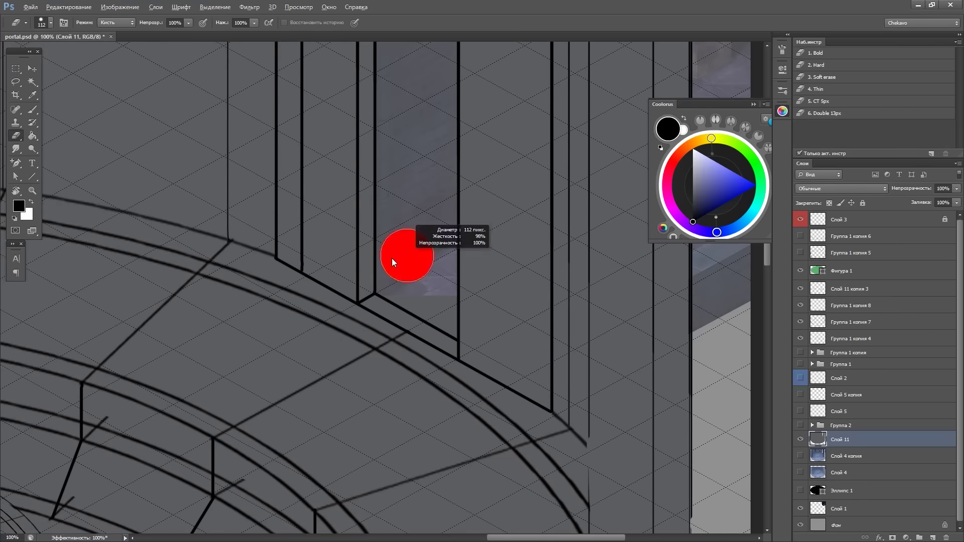
scroll(391, 262, "up", 2)
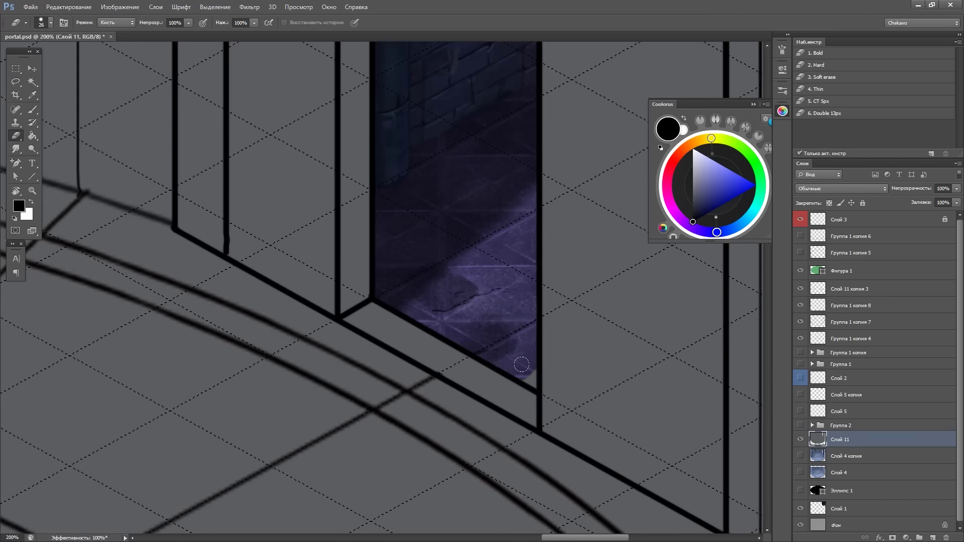
key("b")
left_click(562, 372, "alt")
Fit the whole image on screen and review the gray-filled base
key("ctrl+0")
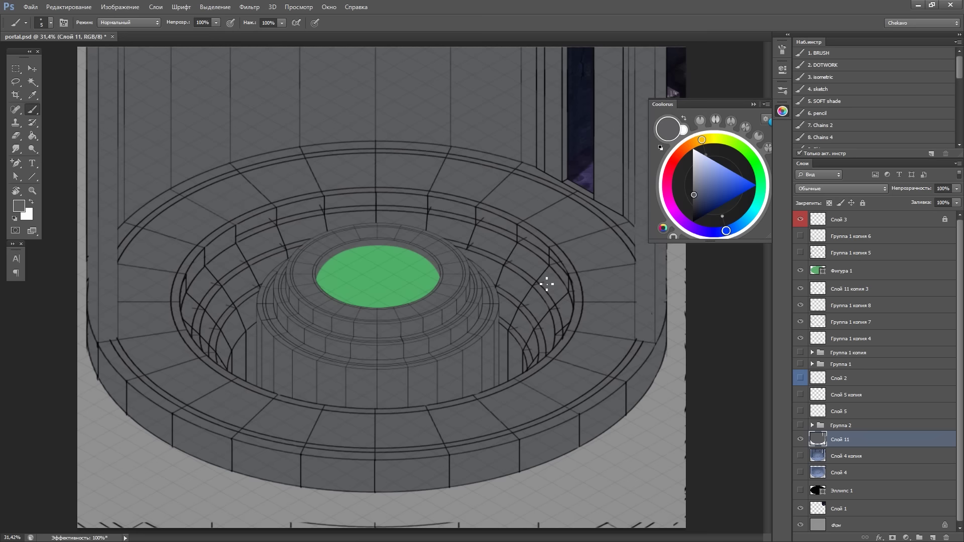
scroll(547, 316, "down", 2)
scroll(532, 349, "up", 2)
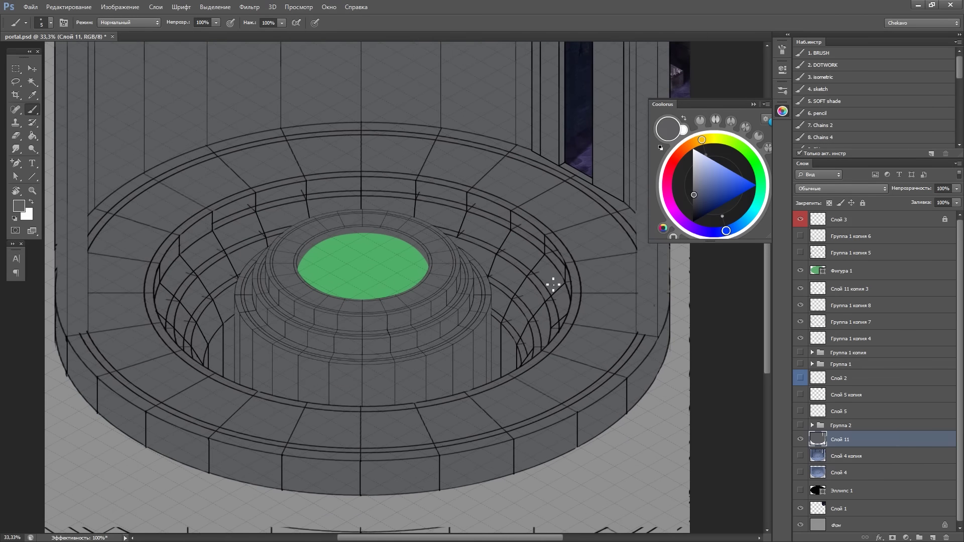
scroll(553, 284, "down", 2)
scroll(486, 445, "up", 3)
scroll(549, 295, "down", 2)
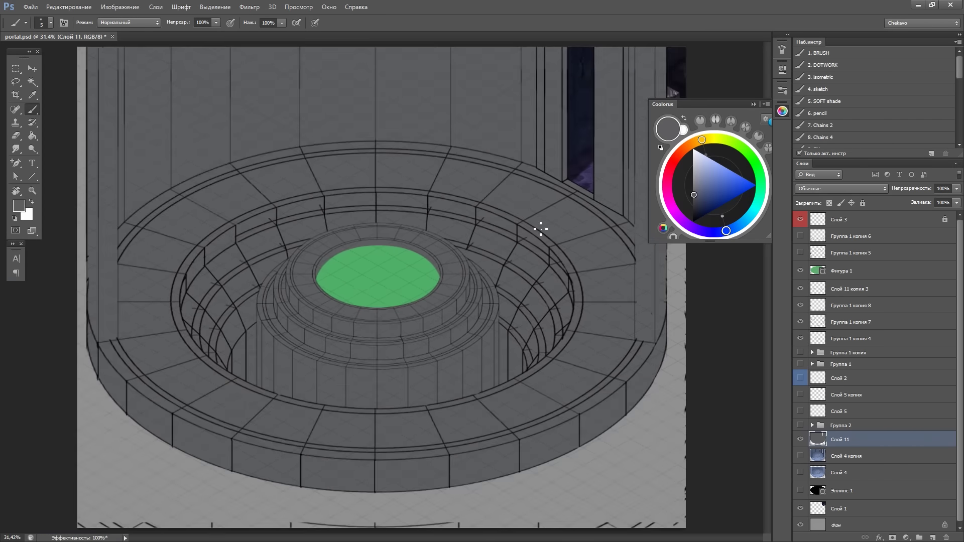
scroll(382, 287, "down", 1)
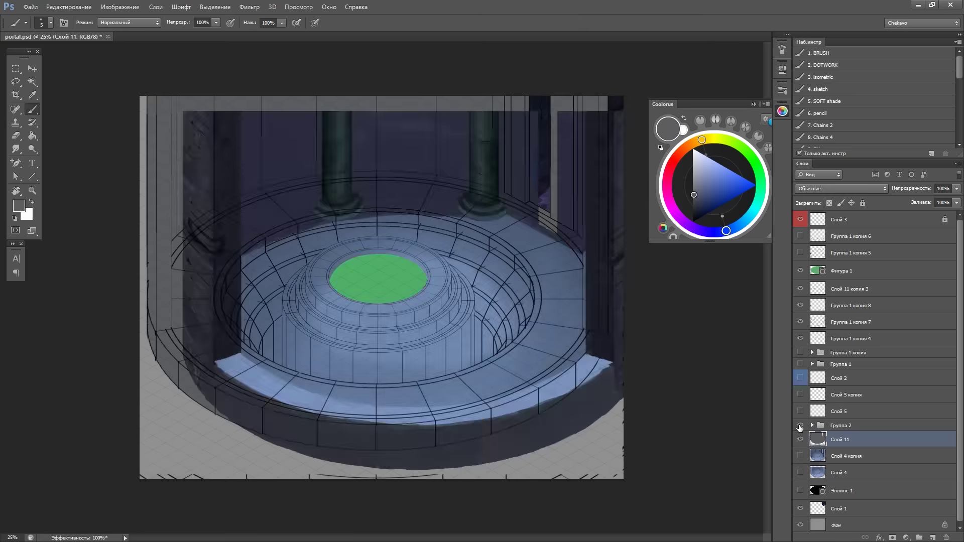
Show Группа 2 and the hue/saturation layer, and hide the Слой 4 копия 2 painting
left_click(800, 425)
left_click_drag(604, 327, 605, 319)
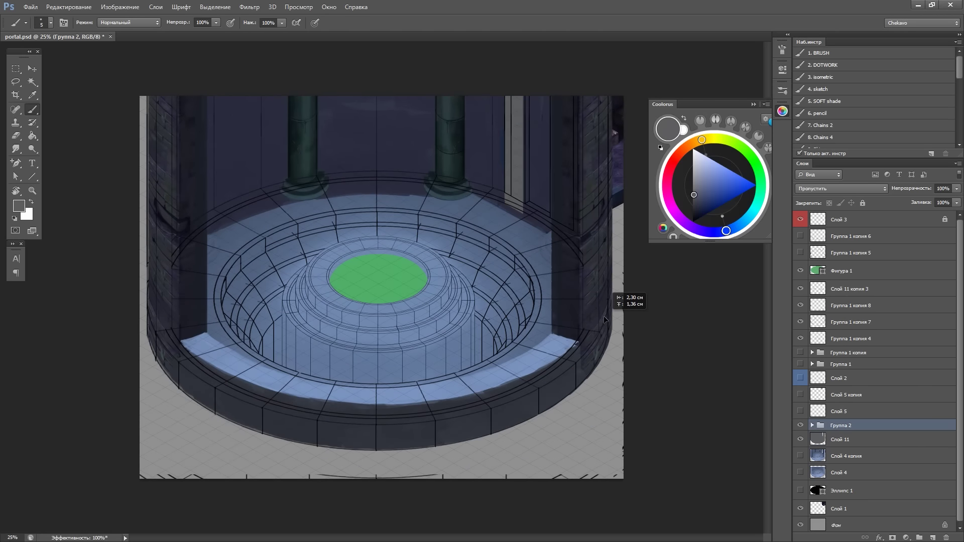
left_click(803, 506)
scroll(694, 371, "down", 1)
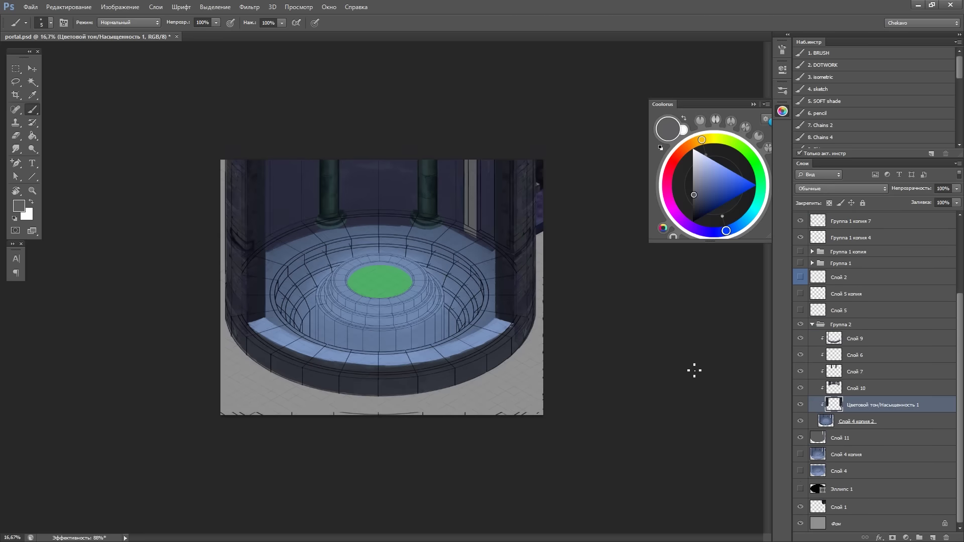
left_click_drag(839, 436, 836, 427)
left_click(801, 405)
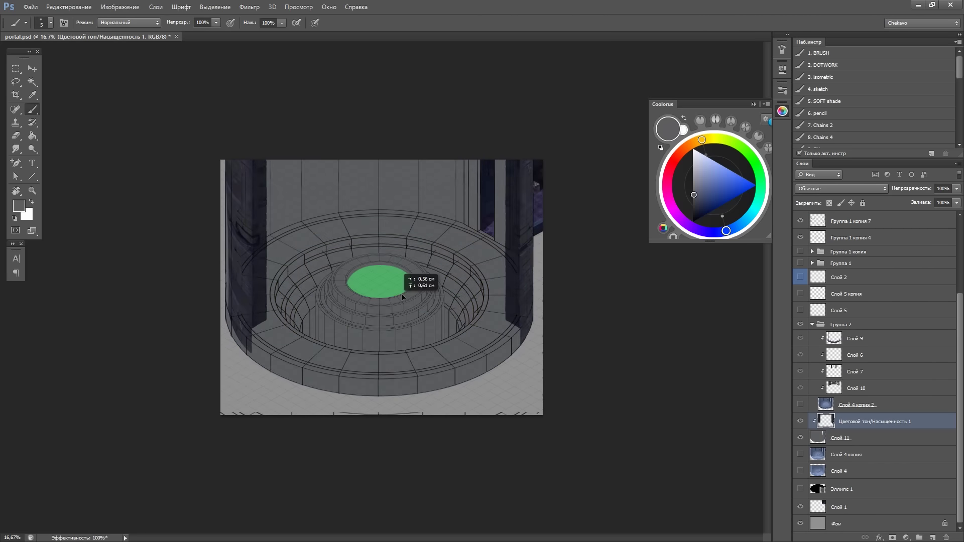
Marquee the left dark column piece and narrow it with a transform
key("m")
key("ctrl+plus")
key("ctrl+plus")
left_click_drag(382, 401, 329, 403)
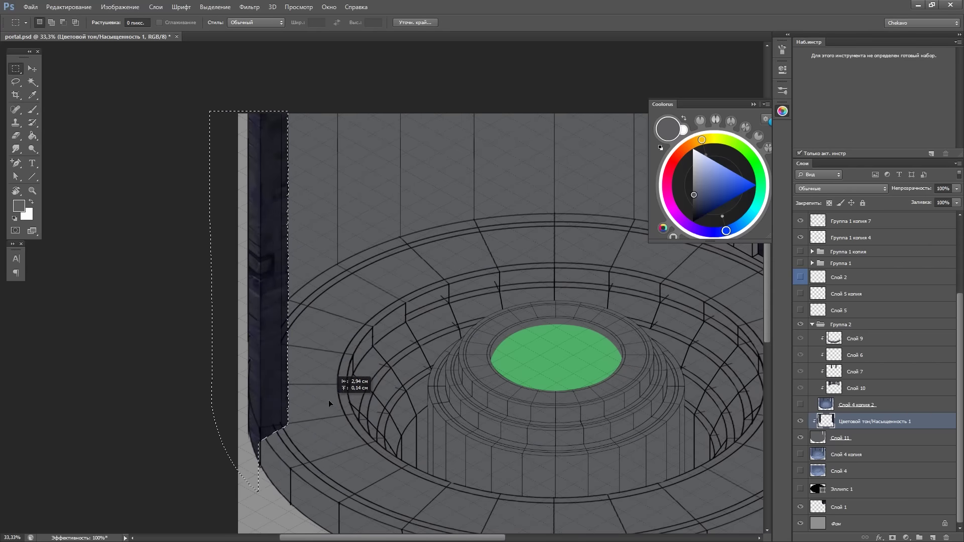
left_click_drag(210, 302, 227, 301)
left_click_drag(301, 302, 294, 302)
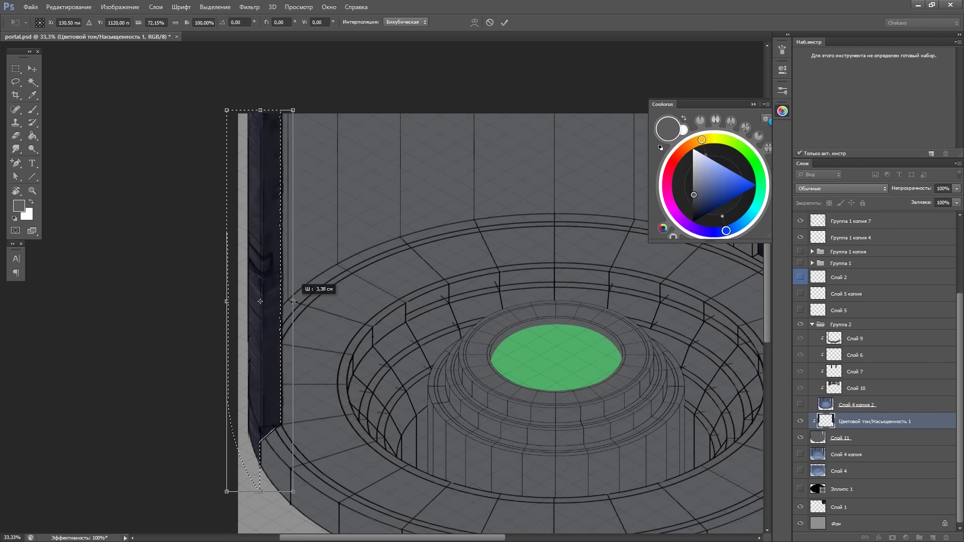
left_click(504, 22)
key("ctrl+minus")
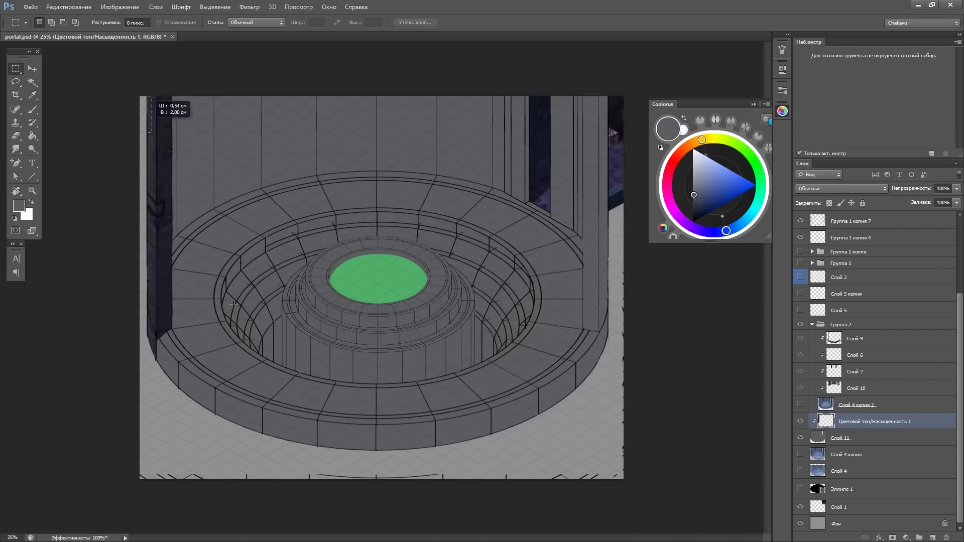
Copy the column piece over to the right side of the room
key("ctrl+t")
right_click(583, 206)
left_click(668, 403)
key("Return")
key("ctrl+plus")
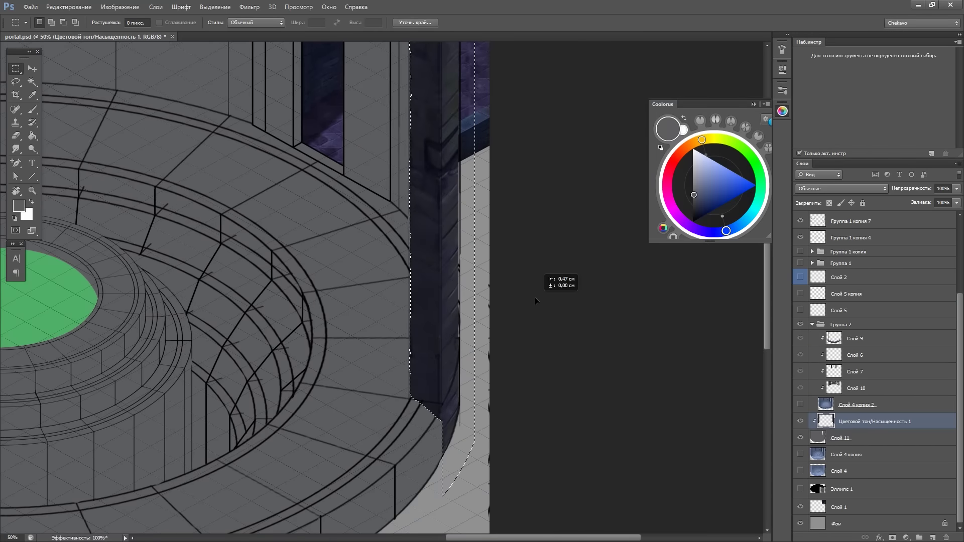
key("ctrl+minus")
Skew the right column to match the wall and flip it horizontally
left_click_drag(366, 134, 404, 219)
left_click(69, 7)
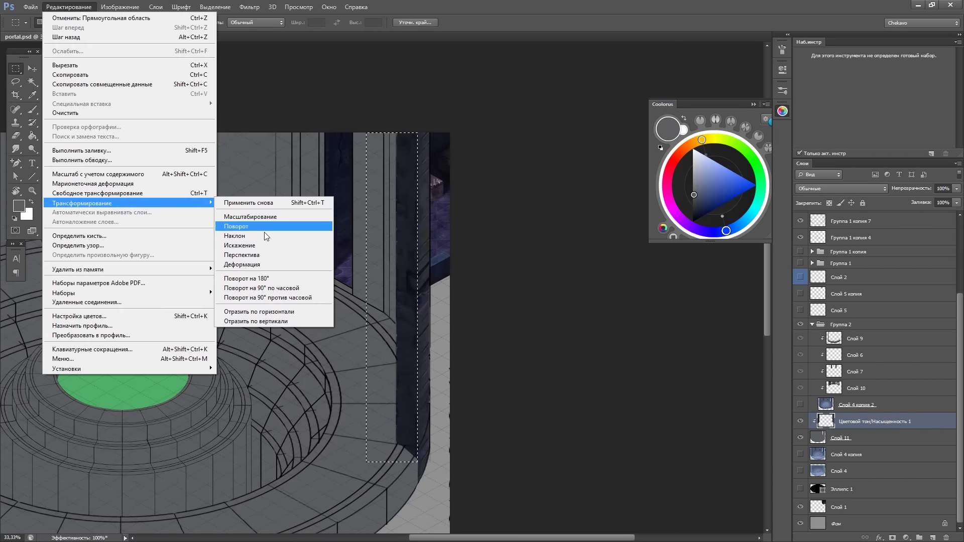
left_click(258, 236)
left_click_drag(366, 297, 347, 111)
key("ctrl+plus")
key("ctrl+plus")
key("ctrl+plus")
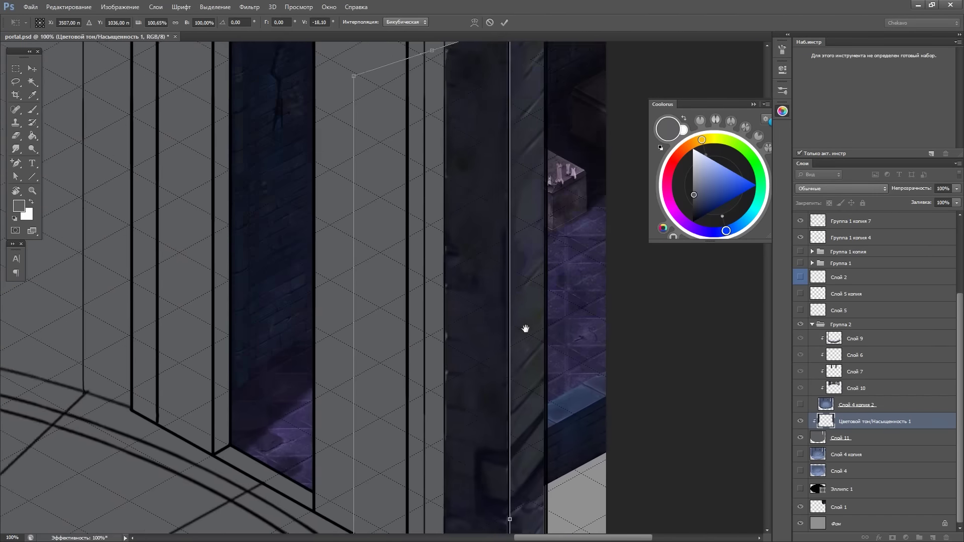
key("ctrl+minus")
key("ctrl+minus")
key("ctrl+minus")
key("ctrl+plus")
key("ctrl+plus")
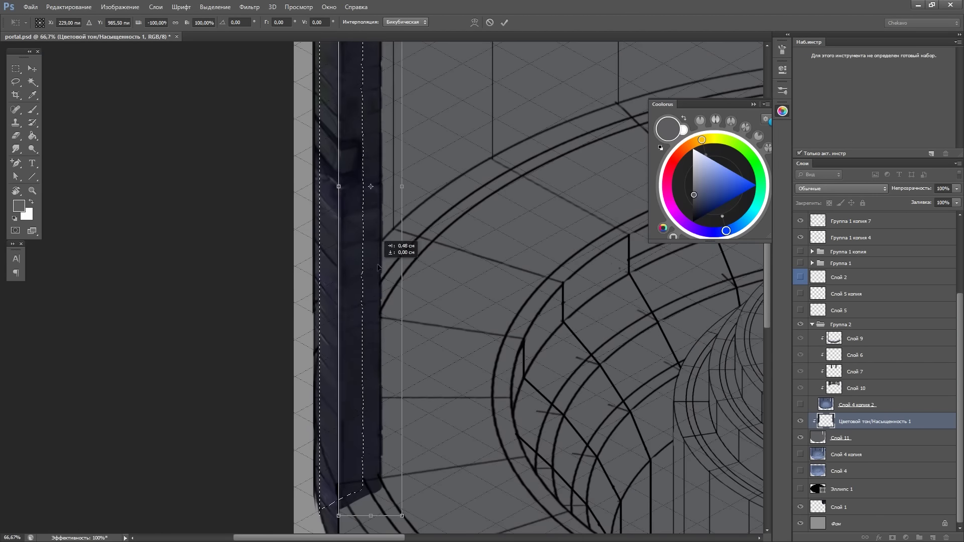
key("Return")
key("e")
scroll(401, 331, "up", 1)
scroll(422, 342, "right", 1)
key("b")
Paint dark teal strokes and broader shapes in the recessed ring beside the portal
left_click_drag(423, 218, 492, 261)
left_click_drag(460, 502, 433, 171)
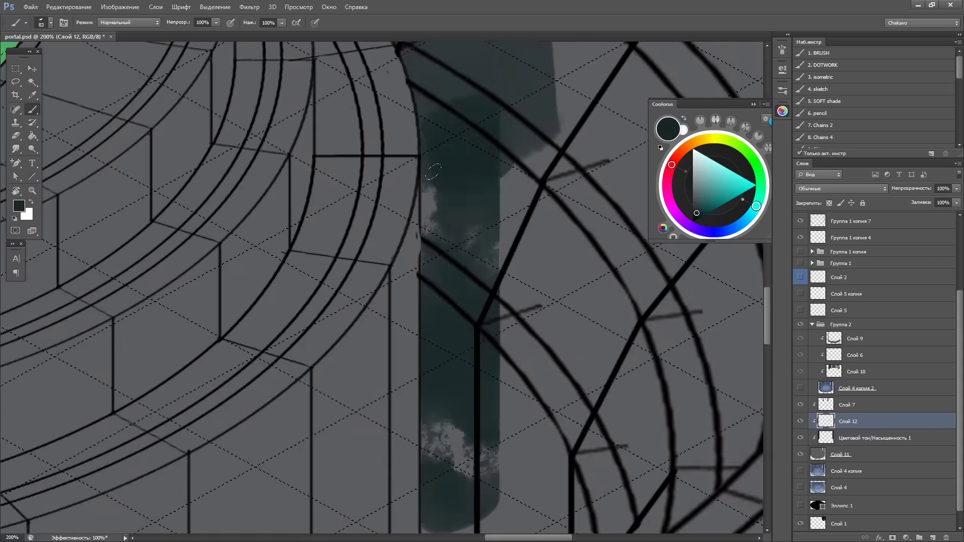
scroll(433, 172, "down", 5)
left_click_drag(440, 432, 426, 314)
left_click_drag(453, 422, 514, 349)
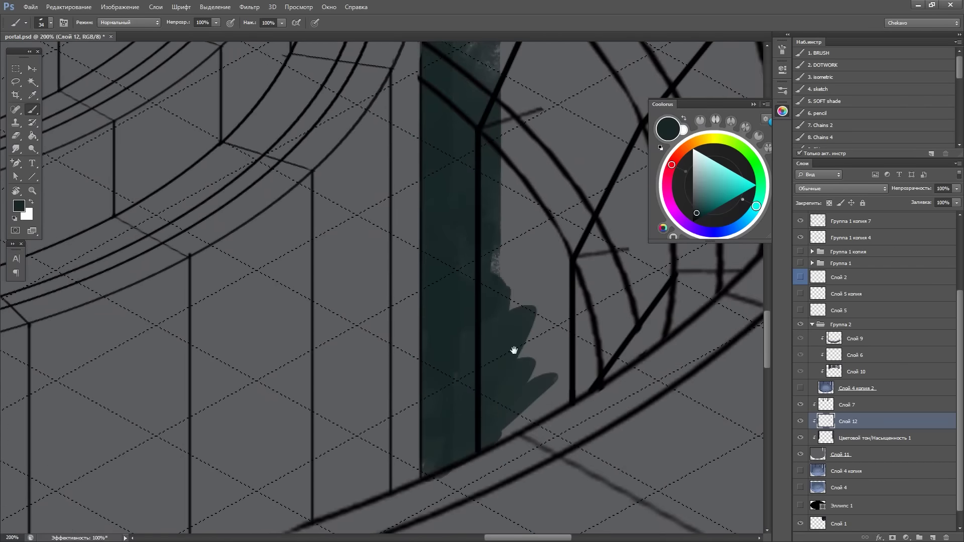
key("ctrl+minus")
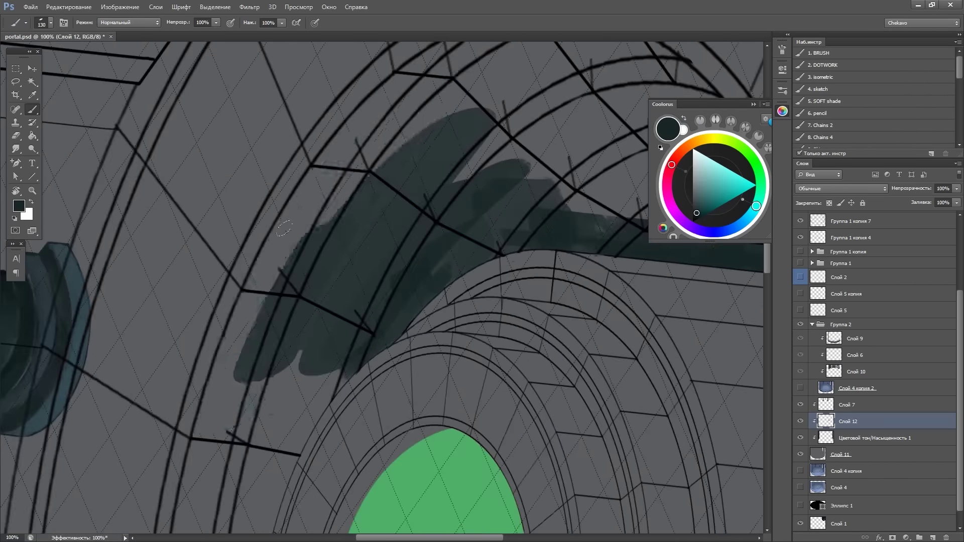
left_click_drag(417, 111, 303, 218)
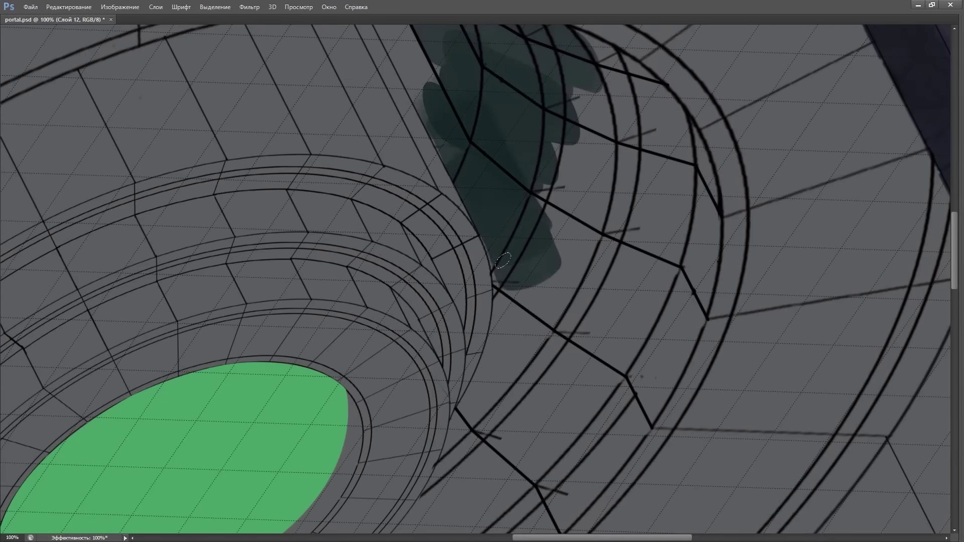
left_click_drag(457, 403, 521, 298)
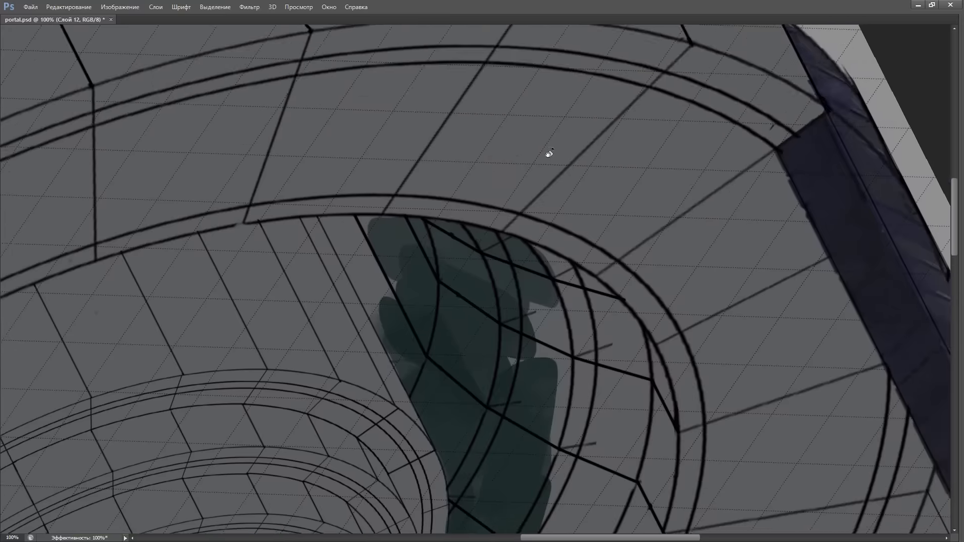
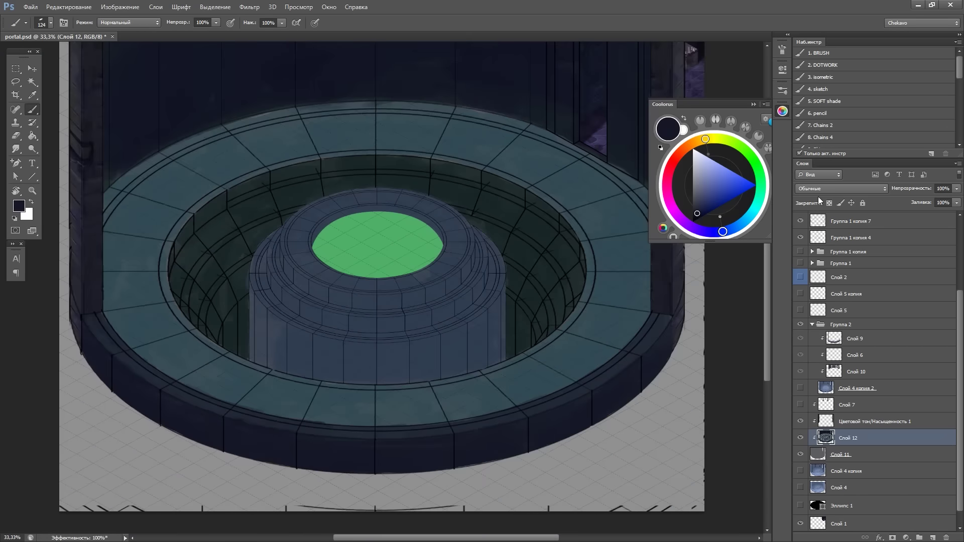
On layer Слой 7, skew the teal pillar's side with Free Transform to match the perspective
left_click(814, 388)
key("ctrl+plus")
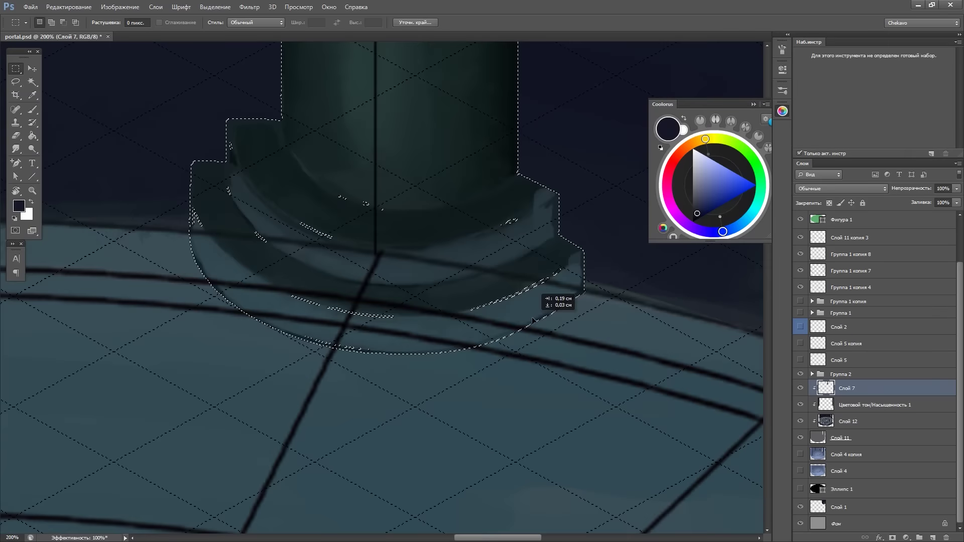
left_click(69, 7)
left_click_drag(293, 126, 303, 137)
left_click(505, 23)
key("ctrl+0")
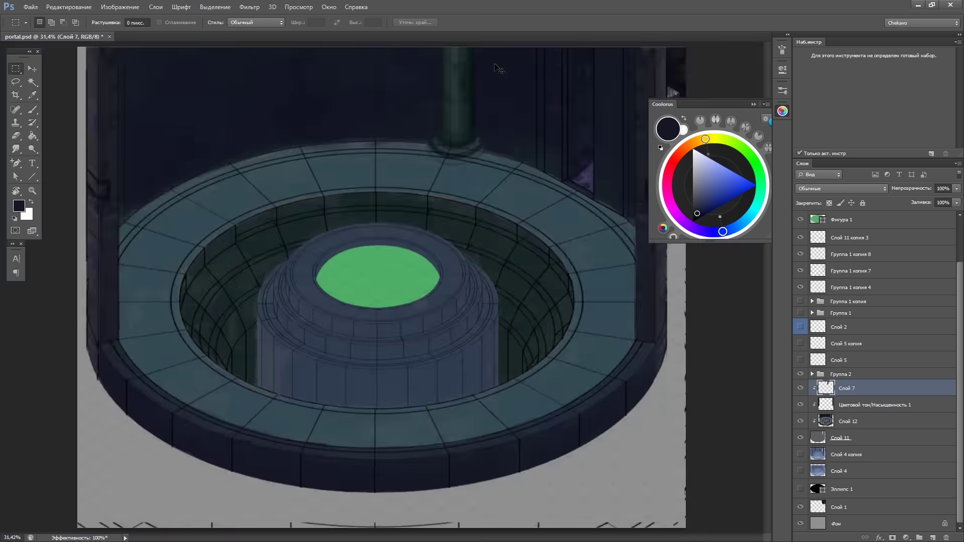
Undo the duplicate pillar and erase the curved ring from the pillar's base
key("ctrl+z")
key("ctrl+z")
key("ctrl+plus")
key("ctrl+plus")
key("ctrl+minus")
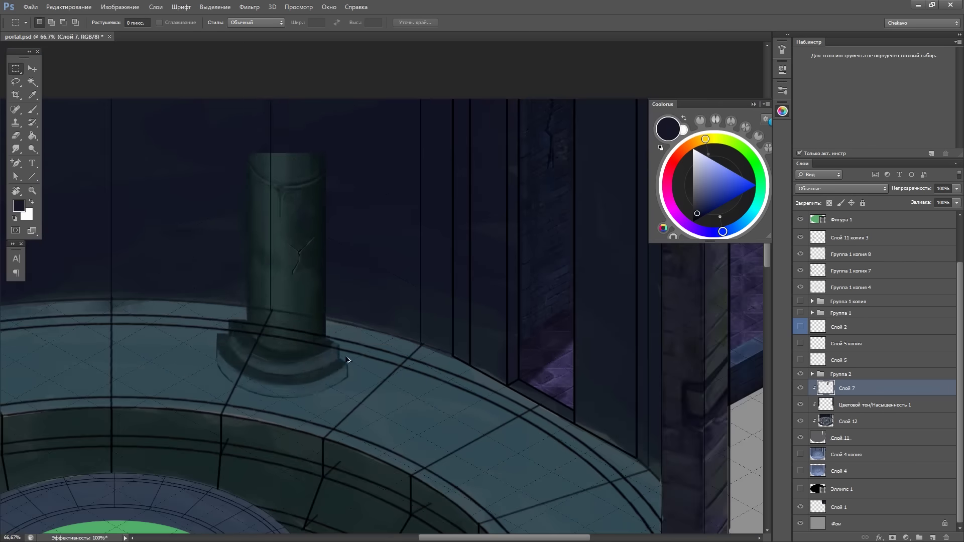
key("ctrl+plus")
key("ctrl+plus")
key("e")
left_click_drag(301, 236, 276, 295)
left_click_drag(326, 146, 333, 289)
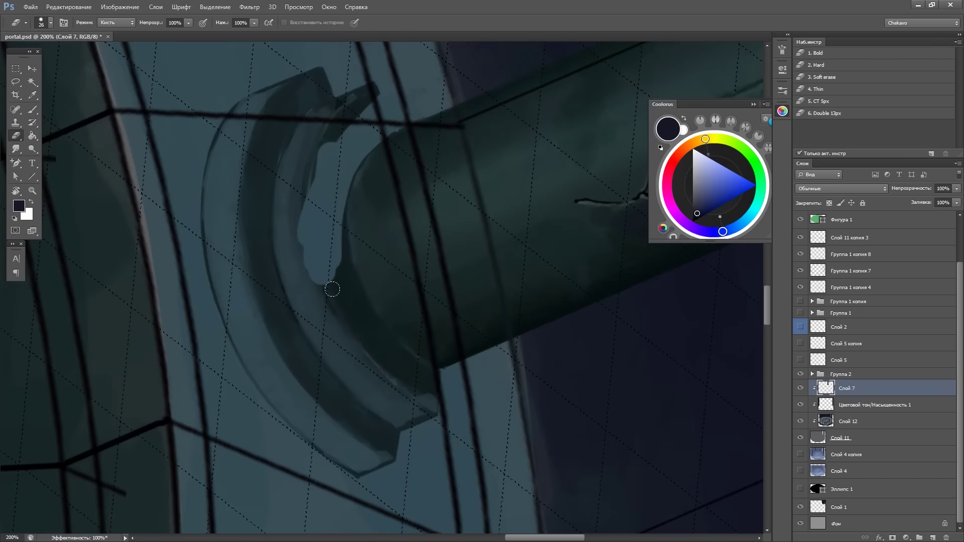
left_click_drag(379, 99, 361, 452)
left_click_drag(321, 90, 395, 427)
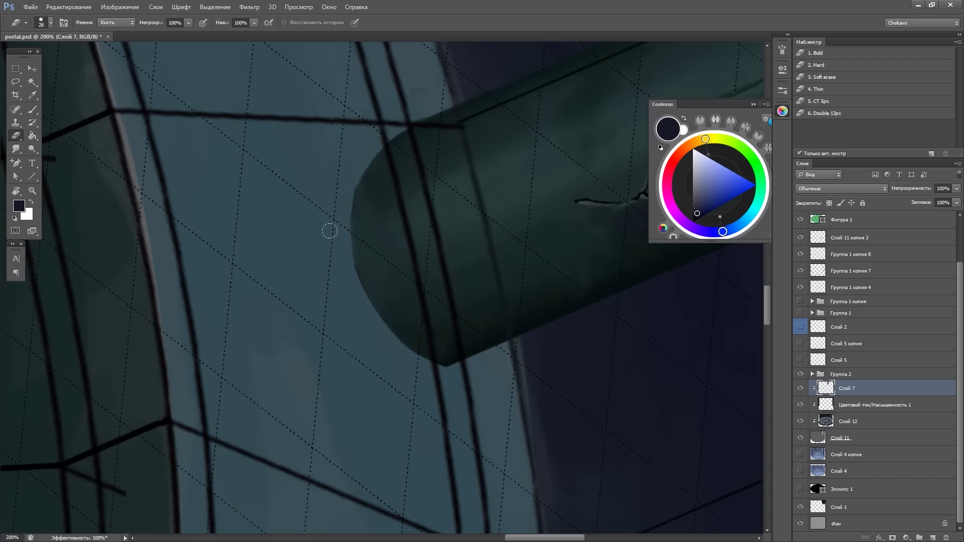
Move the pillar down so it rests on the portal rim
left_click_drag(362, 248, 343, 360)
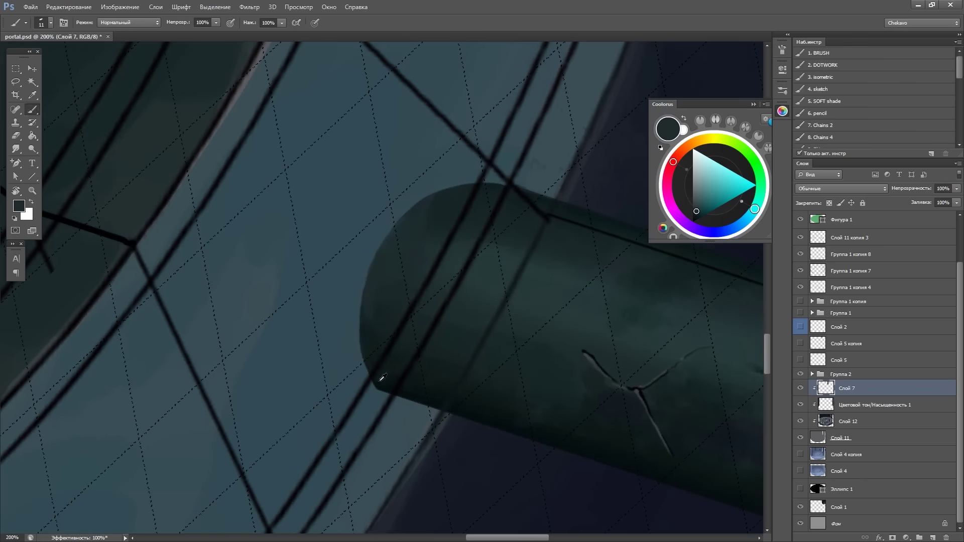
left_click_drag(375, 280, 409, 291)
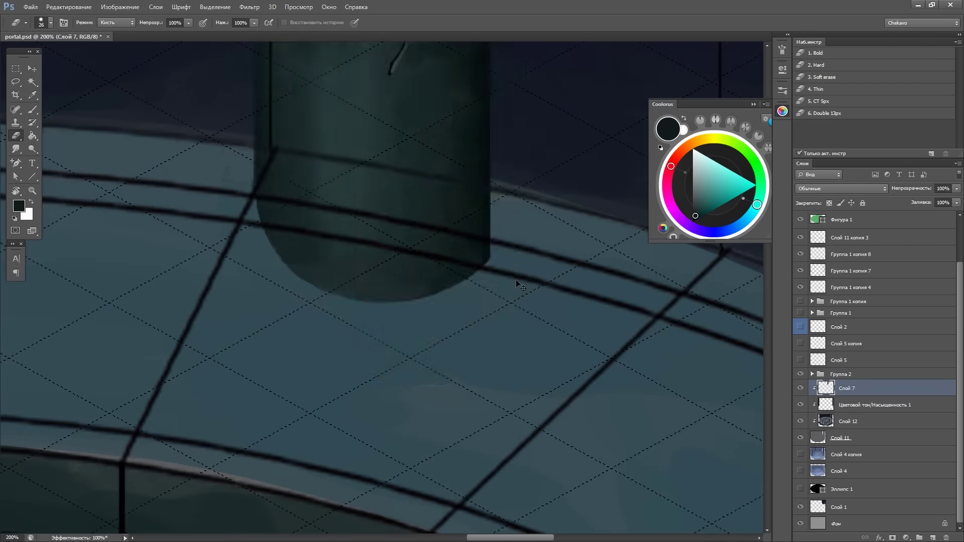
key("ctrl+0")
left_click_drag(511, 167, 504, 193)
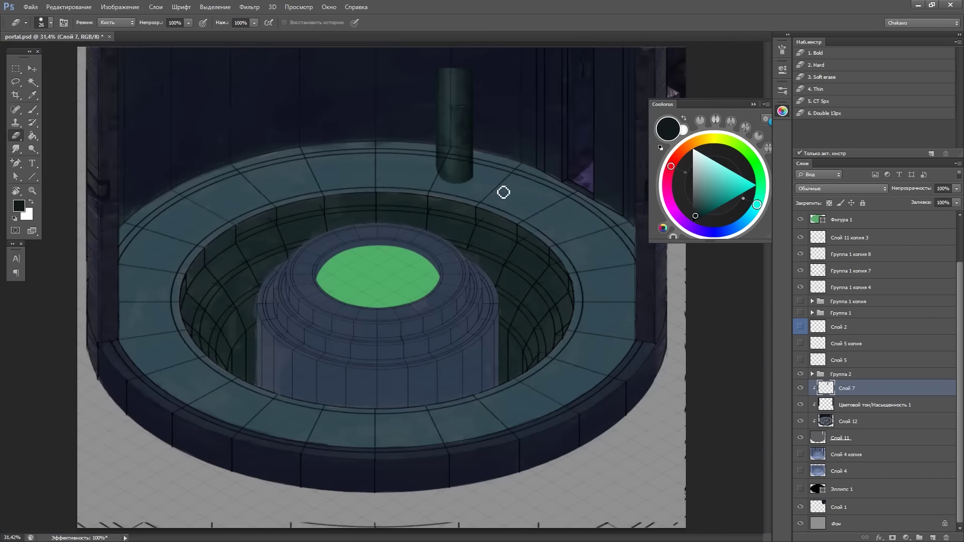
Duplicate the ellipse guide layer and enlarge the copy
left_click(840, 286)
key("ctrl+j")
key("ctrl+t")
scroll(408, 111, "up", 5)
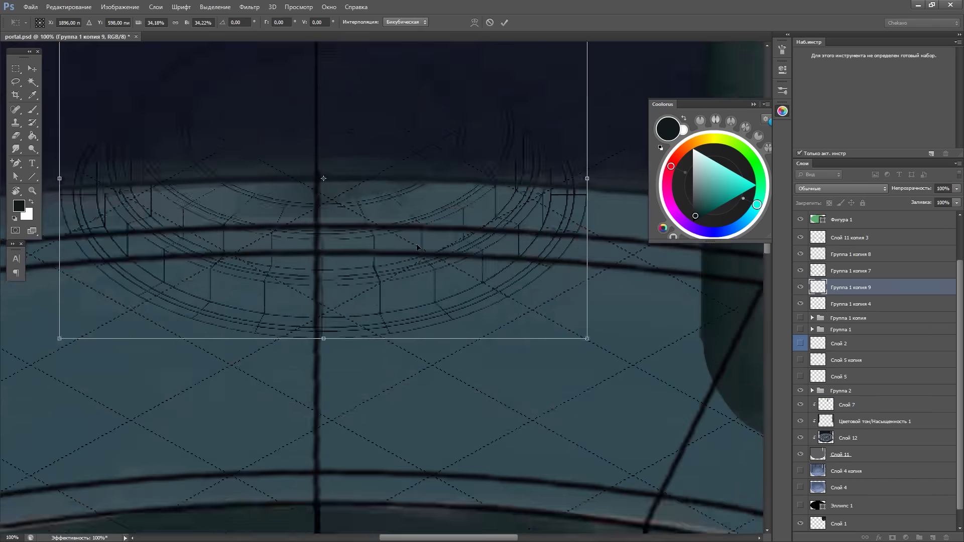
left_click_drag(582, 338, 586, 420)
key("Return")
key("e")
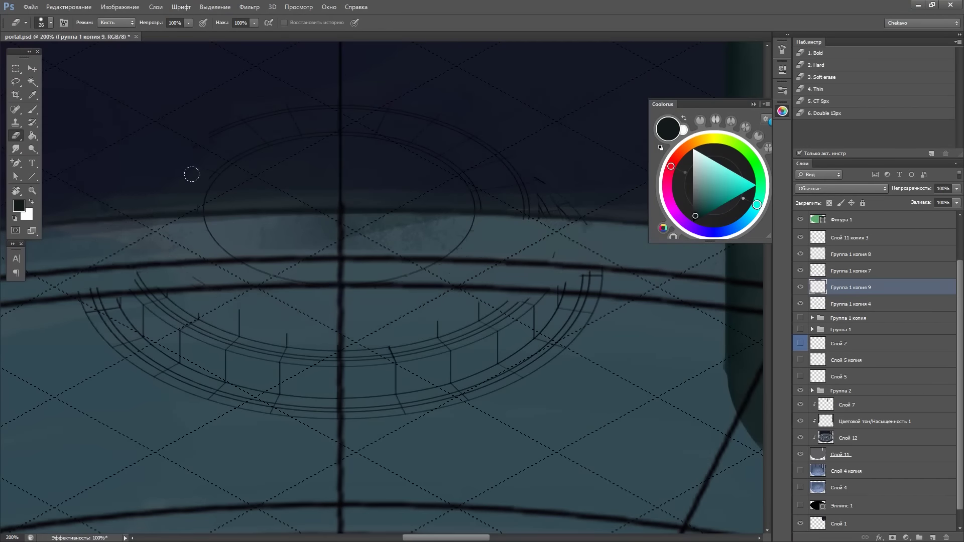
Copy the ellipse outline to another pillar position on the wall
left_click_drag(454, 79, 207, 221)
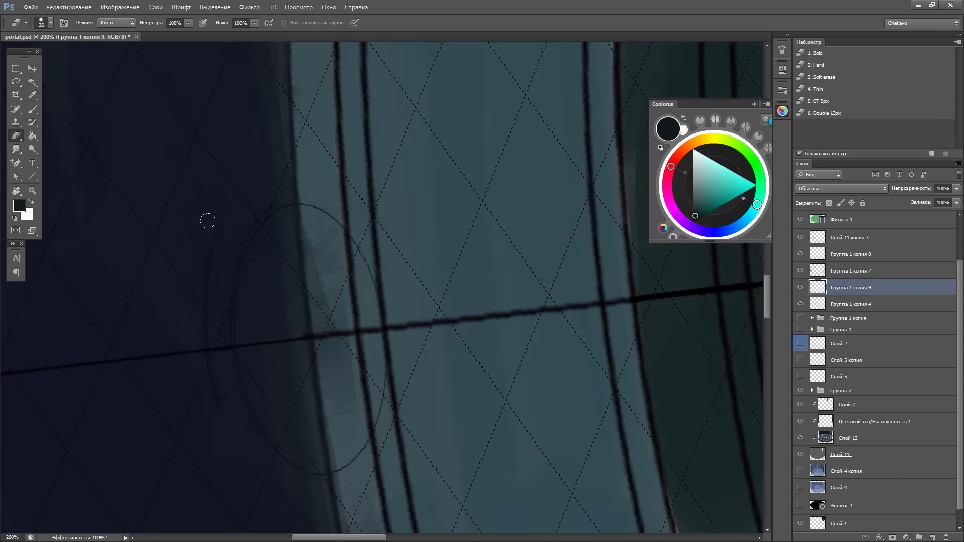
key("Escape")
key("ctrl+minus")
key("ctrl+minus")
key("b")
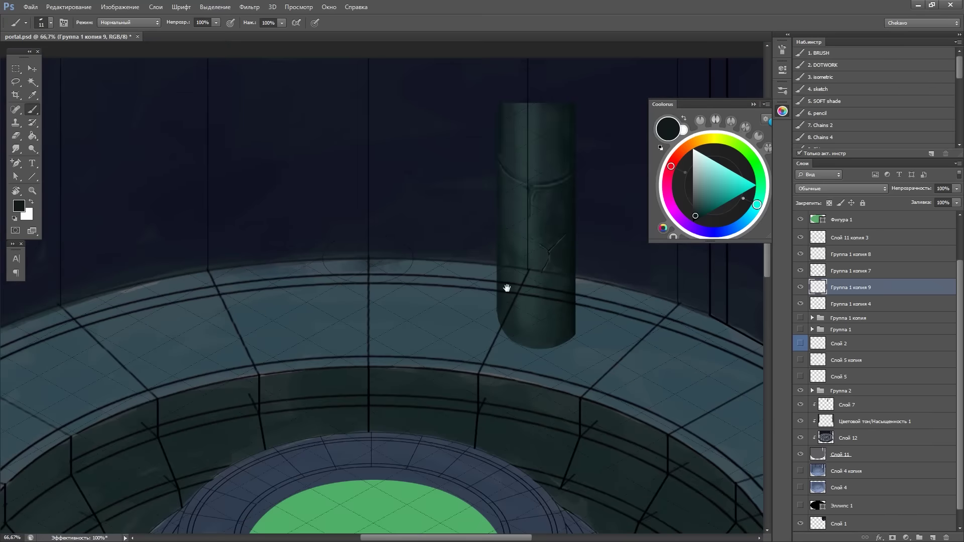
mouse_move(241, 275)
left_mouse_down()
mouse_move(453, 233)
mouse_move(292, 294)
mouse_move(424, 231)
mouse_move(366, 254)
mouse_move(553, 240)
left_mouse_up()
key("ctrl+minus")
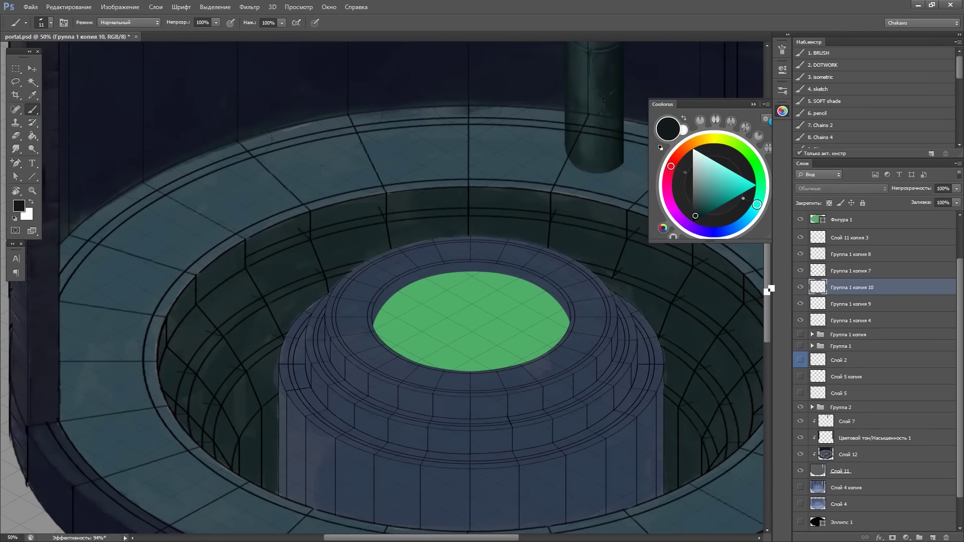
key("Tab")
Move another ellipse outline copy further along the wall
right_click(598, 221)
key("Escape")
left_click_drag(596, 207, 709, 173)
key("Tab")
key("ctrl+minus")
Remove the extra outline copies Группа 1 копия 11 and Группа 1 копия 10
left_click(849, 237, "shift")
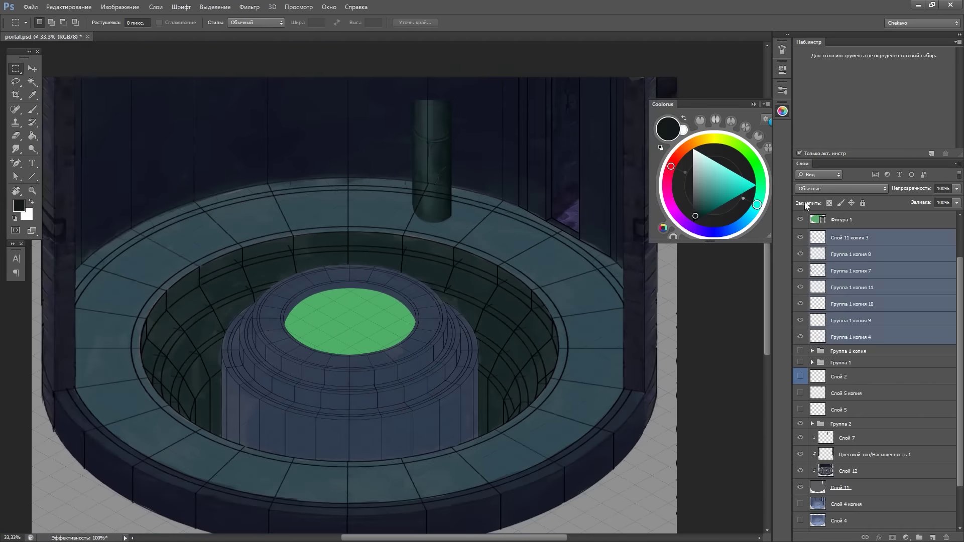
left_click(802, 258)
left_click(804, 338)
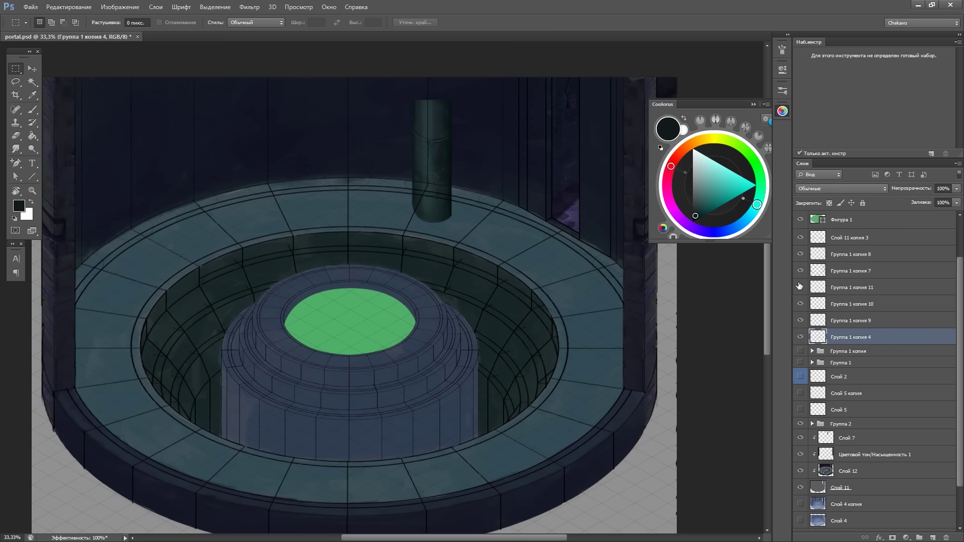
key("ctrl+e")
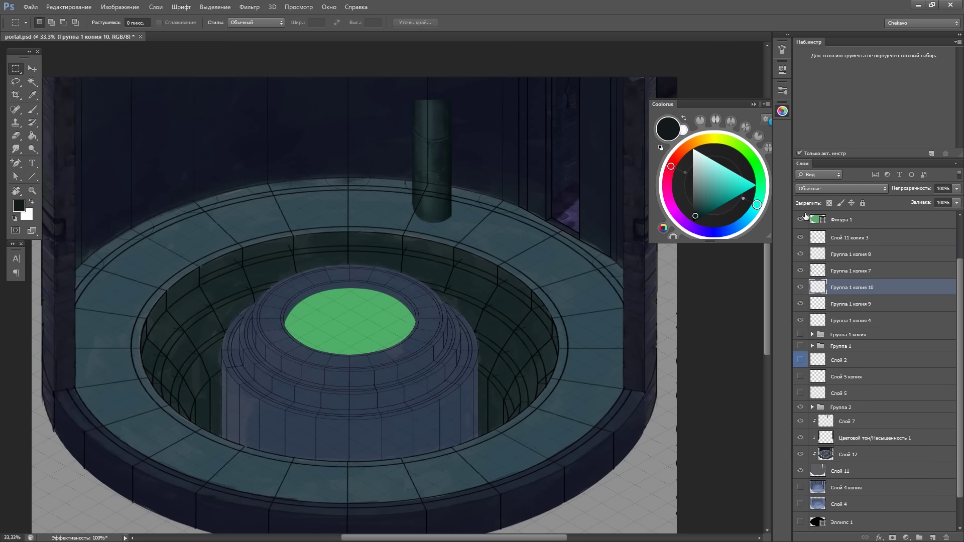
key("ctrl+e")
Reposition the pillar and transform it to fit the ellipse outline
left_click_drag(478, 183, 472, 155)
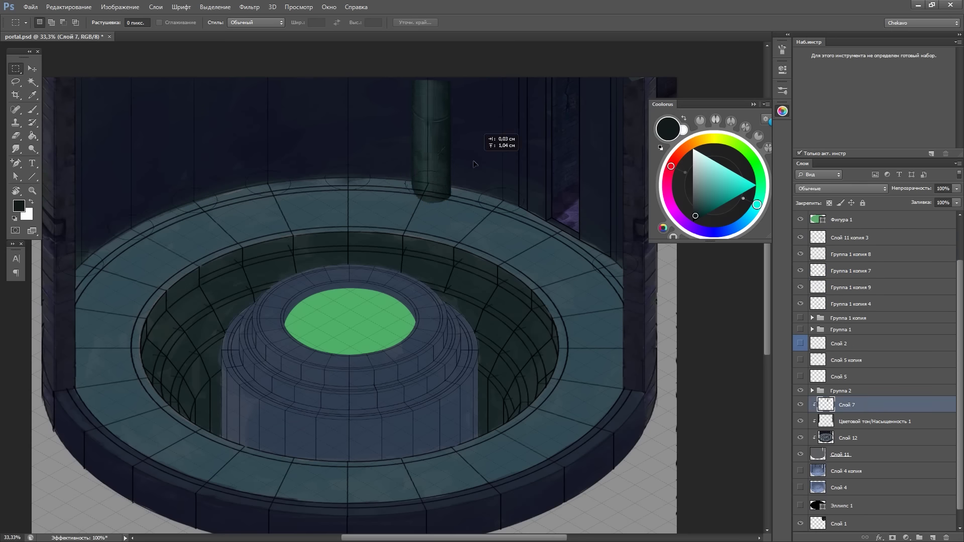
key("ctrl+t")
key("ctrl+1")
left_click_drag(566, 253, 555, 107)
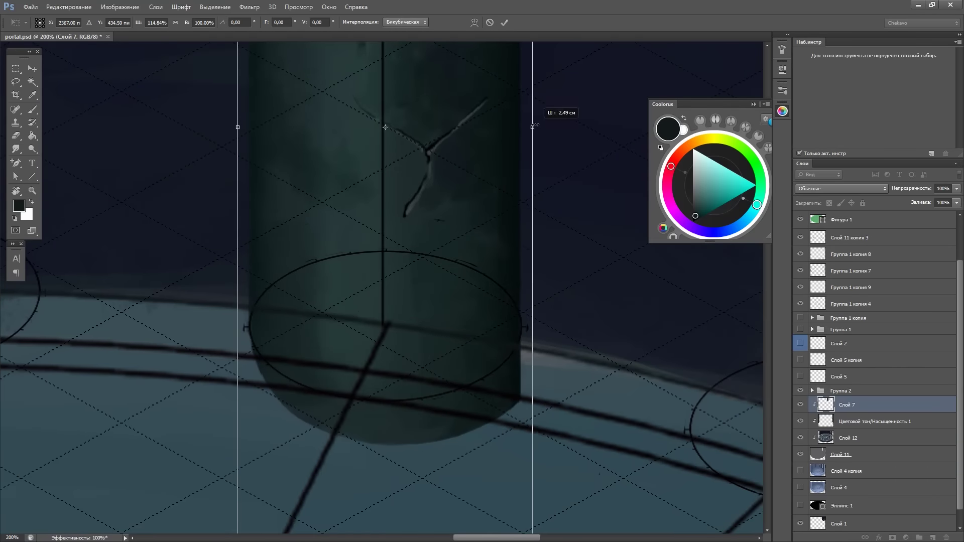
key("Return")
key("e")
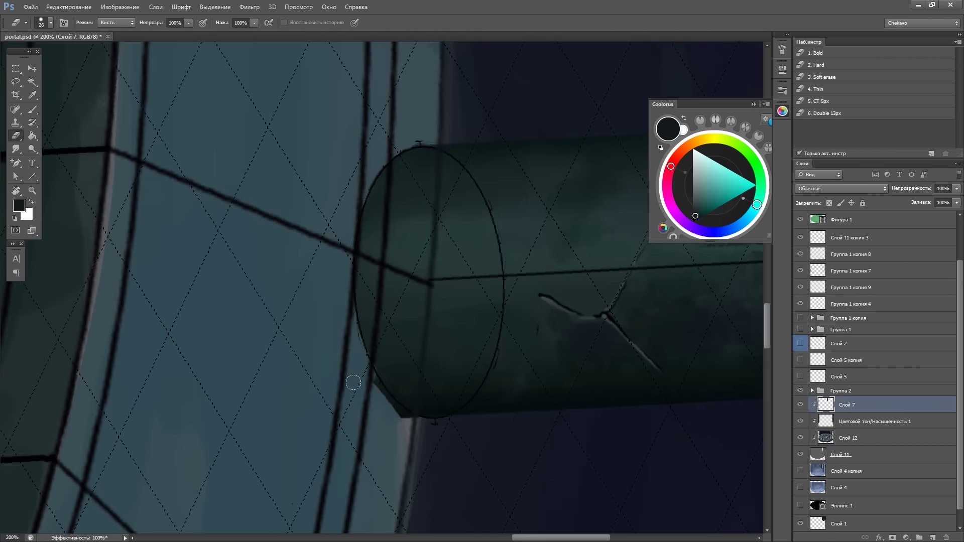
key("b")
key("ctrl+0")
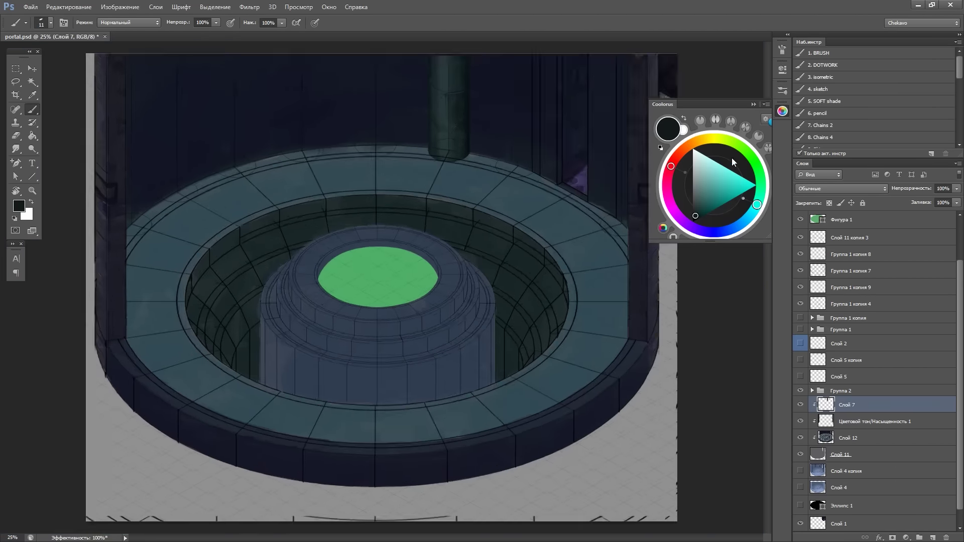
Merge Группа 1 копия 7 into Группа 1 копия 8 and show Группа 1 копия 4
left_click(808, 255)
key("ctrl+e")
left_click(801, 287)
left_click(849, 270)
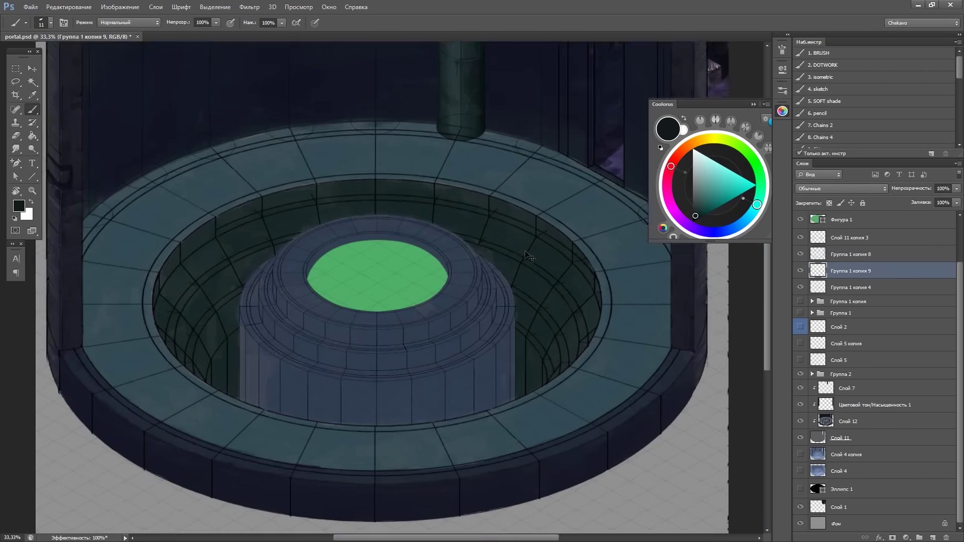
scroll(546, 278, "up", 3)
key("ctrl+j")
Stretch the Слой 7 pillar slightly taller with Free Transform
key("m")
left_click(498, 246, "ctrl")
key("ctrl+t")
left_click_drag(462, 215, 463, 202)
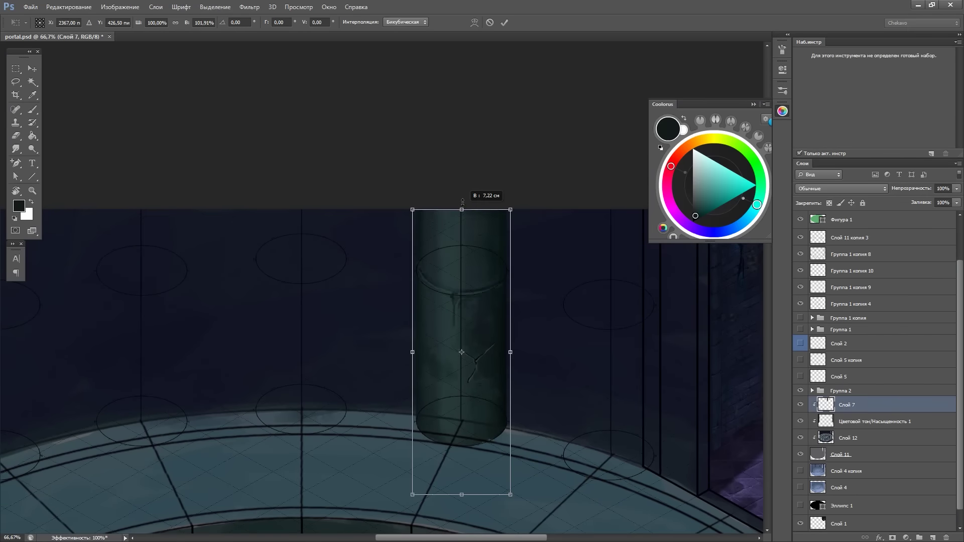
key("Return")
scroll(529, 306, "up", 3)
Rotate the view and paint along the pillar's rounded end
key("r")
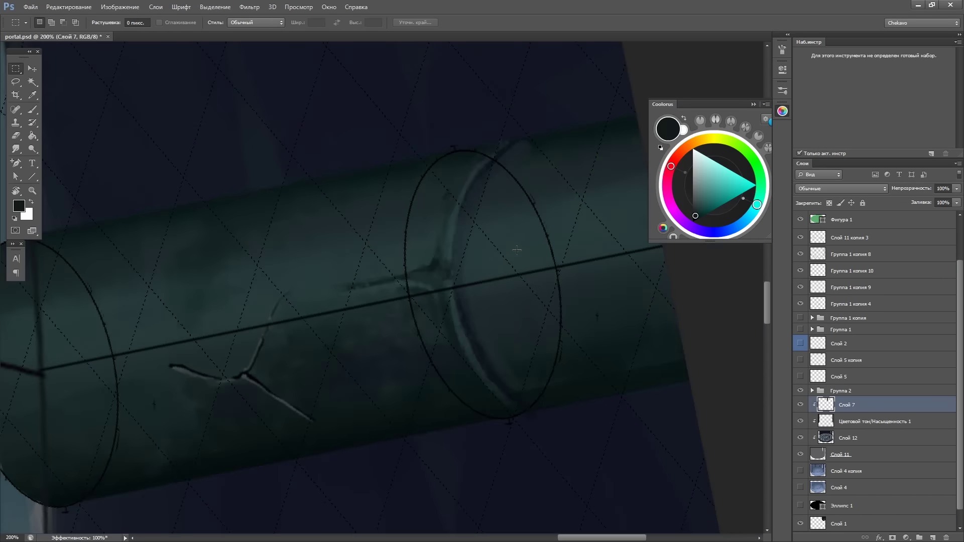
left_click_drag(559, 338, 407, 99)
scroll(407, 99, "down", 3)
scroll(533, 308, "up", 4)
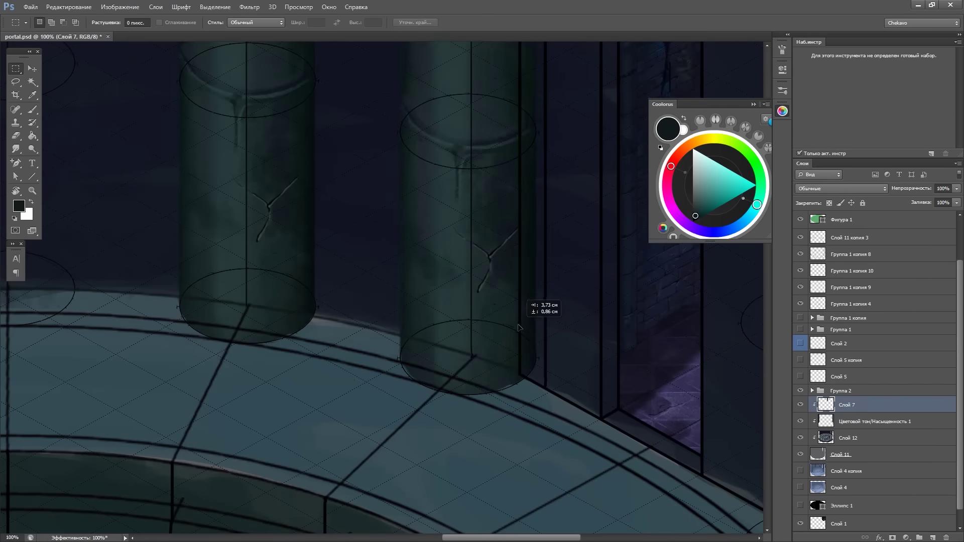
key("b")
key("r")
left_click_drag(512, 456, 174, 226)
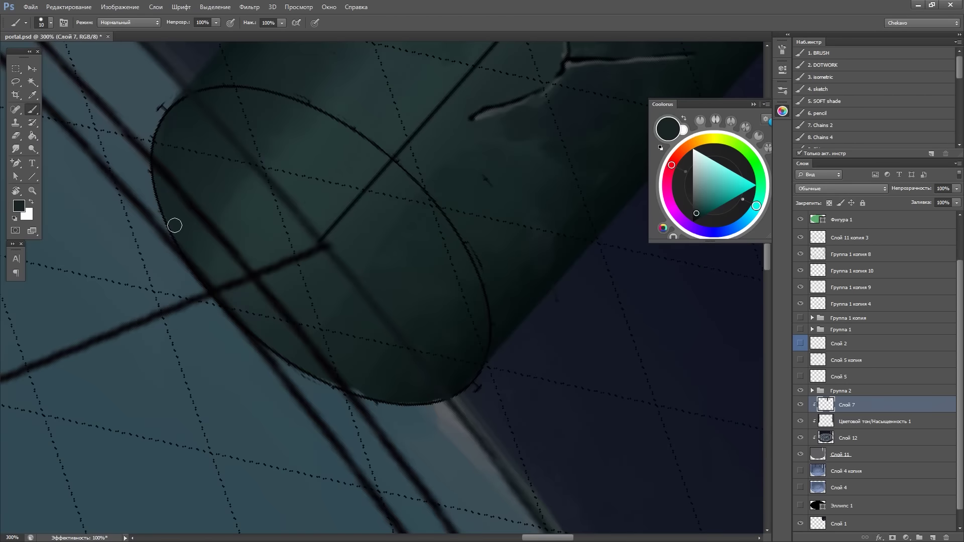
key("Escape")
scroll(635, 368, "down", 4)
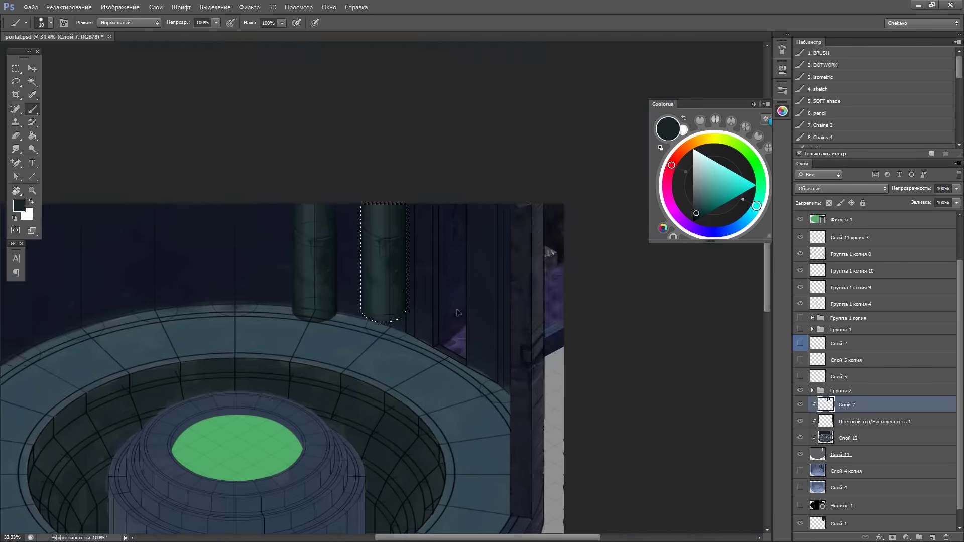
scroll(456, 308, "up", 3)
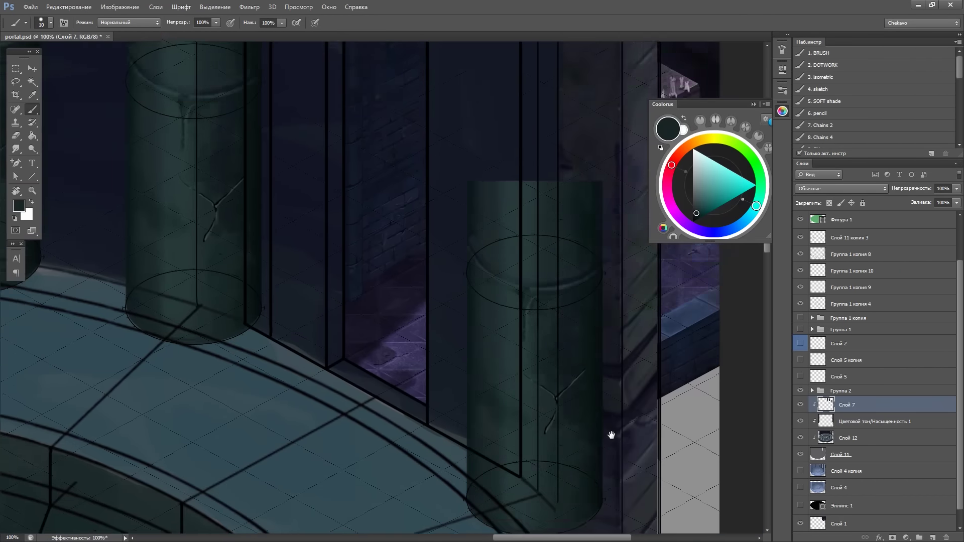
scroll(609, 435, "down", 2)
Apply a transform option from the context menu to the pillar copy
key("ctrl+t")
right_click(319, 215)
left_click(405, 426)
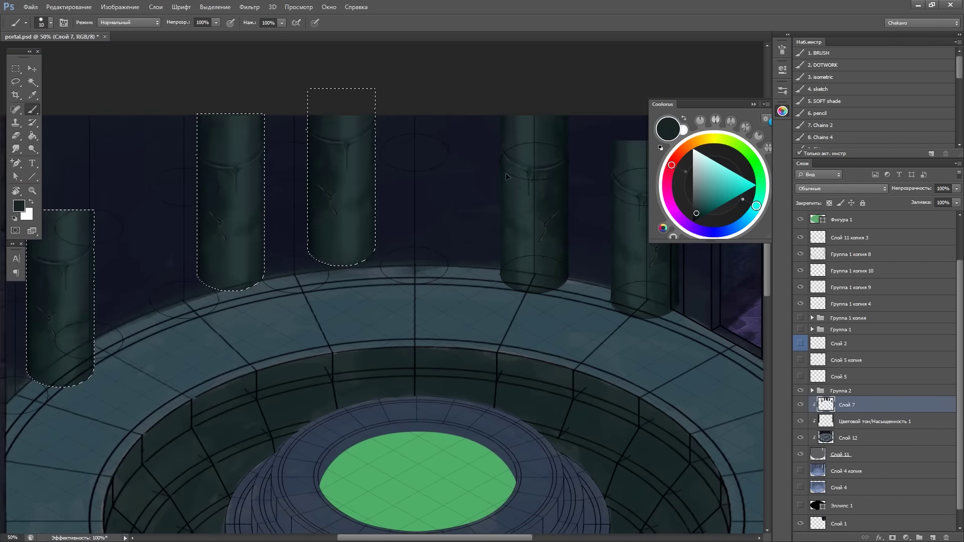
scroll(505, 173, "up", 3)
Send Слой 7 below the Цветовой тон/Насыщенность 1 adjustment layer
key("m")
scroll(490, 384, "down", 3)
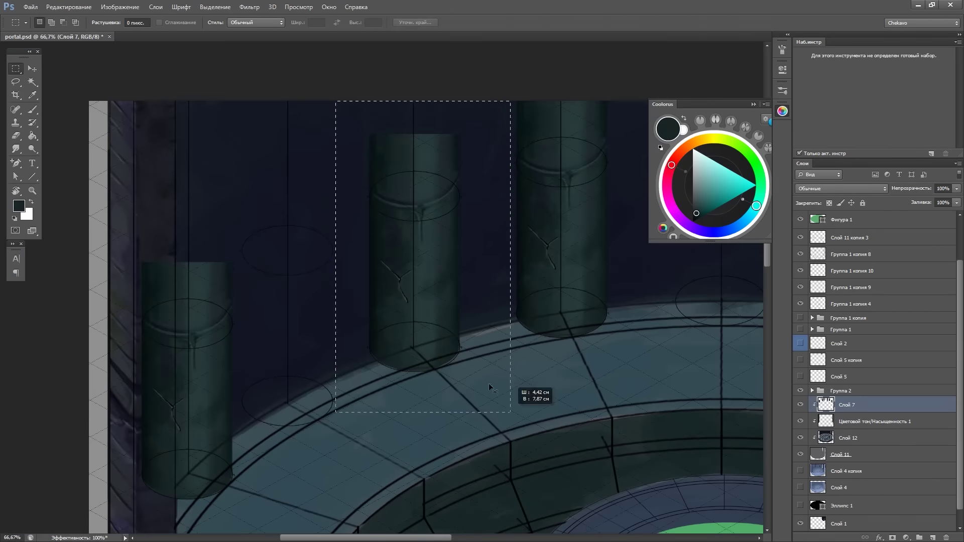
scroll(517, 217, "up", 3)
scroll(519, 254, "down", 2)
scroll(326, 394, "up", 1)
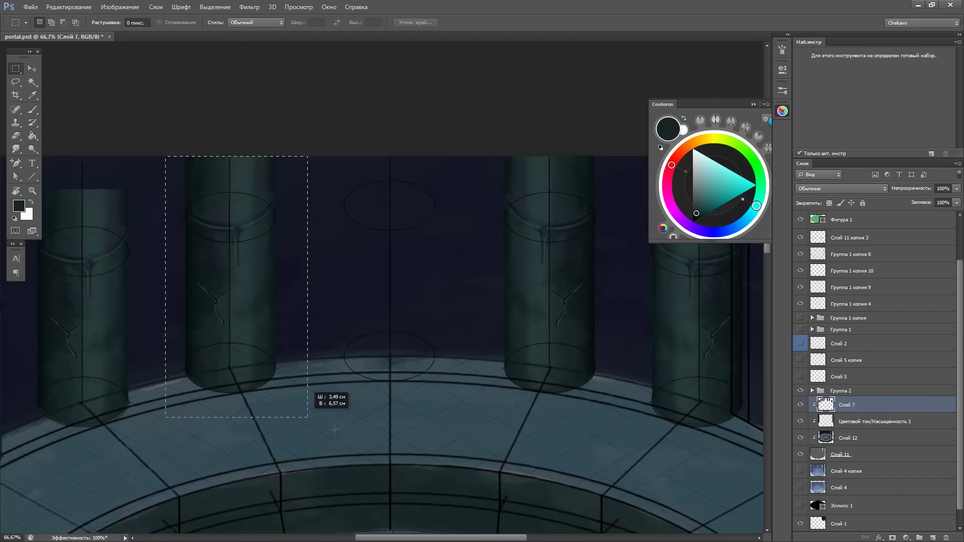
scroll(528, 316, "up", 1)
scroll(496, 251, "down", 3)
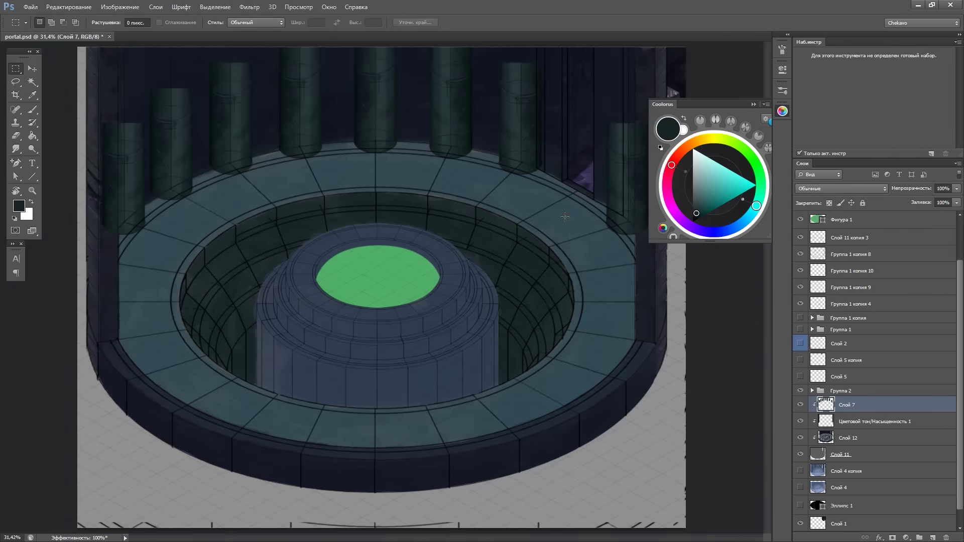
scroll(507, 272, "up", 1)
key("ctrl+bracketleft")
scroll(514, 286, "up", 1)
scroll(515, 285, "down", 1)
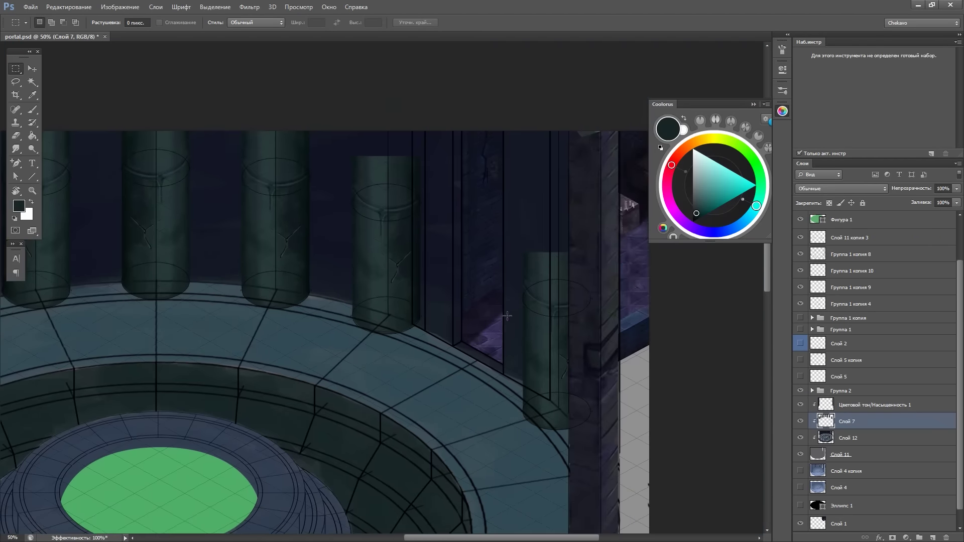
scroll(515, 285, "down", 1)
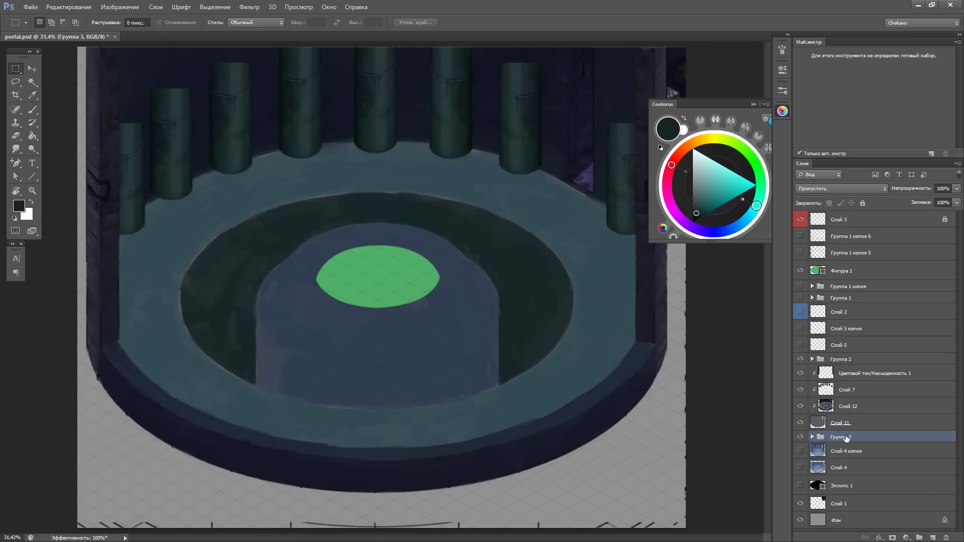
Move Группа 3 below Группа 2, select Слой 7 and add an empty layer beneath it
left_click_drag(866, 433, 848, 377)
left_click(848, 400)
scroll(495, 338, "up", 2)
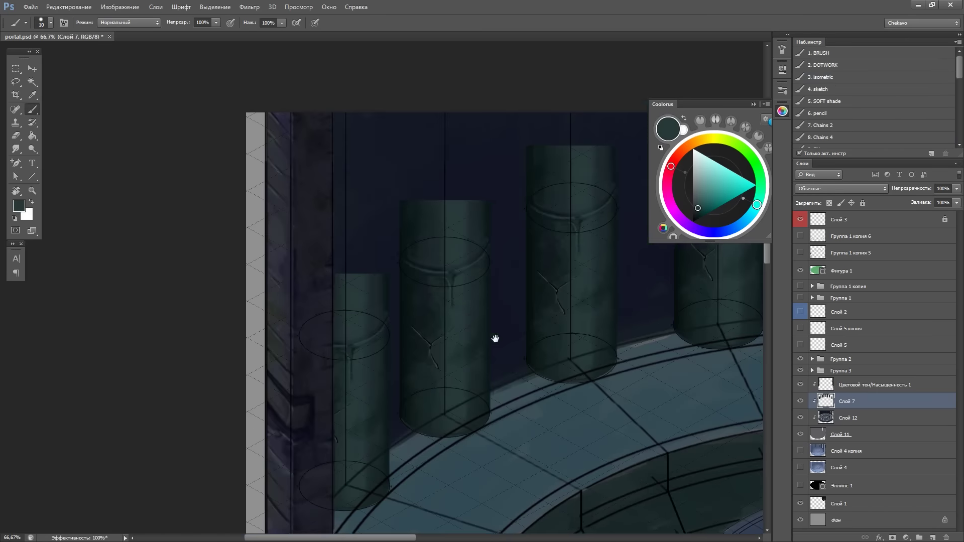
key("b")
scroll(495, 338, "up", 1)
left_click(933, 538, "ctrl")
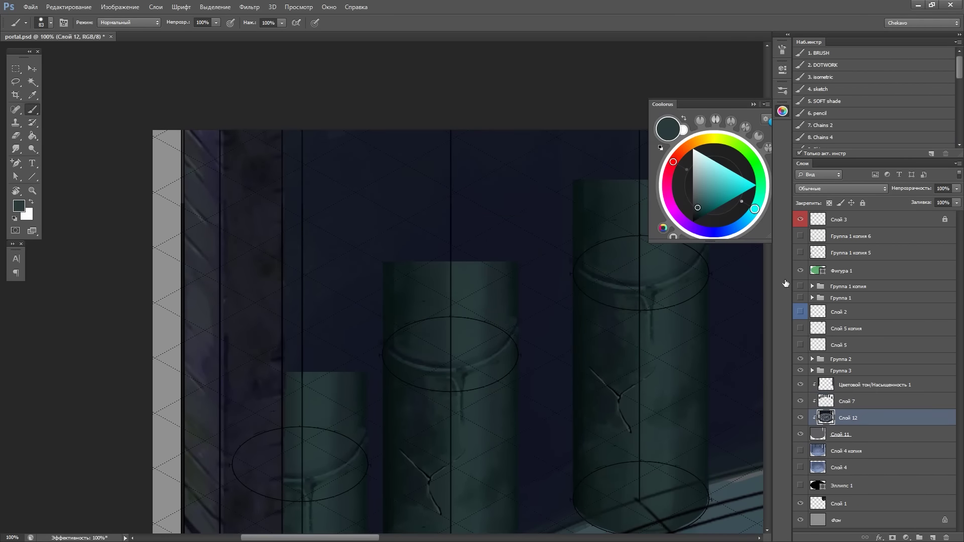
left_click(798, 434)
key("ctrl+z")
Marquee-select the areas above the left pillar and the neighbouring pillar tops
key("m")
left_click_drag(381, 261, 507, 76)
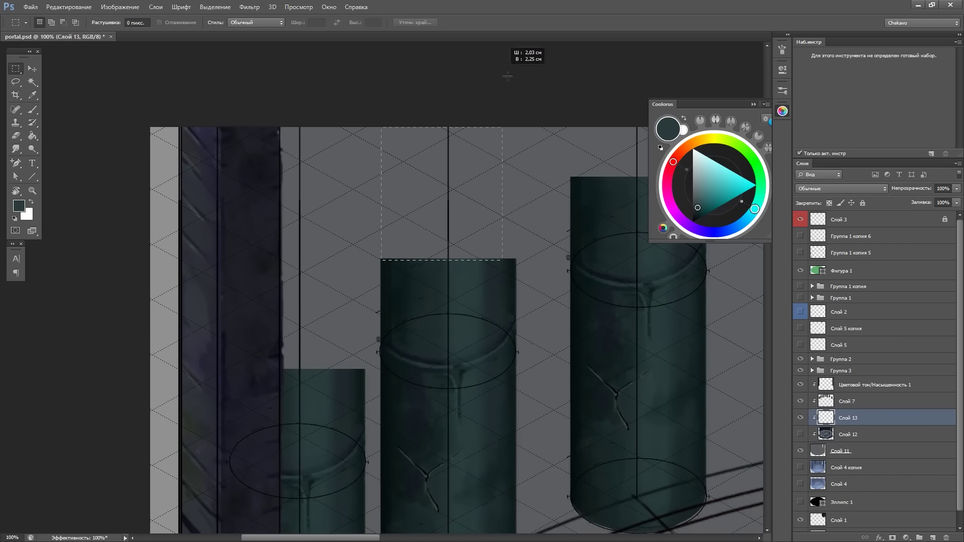
left_click_drag(334, 256, 270, 128)
scroll(382, 326, "right", 4)
left_click_drag(357, 180, 486, 60)
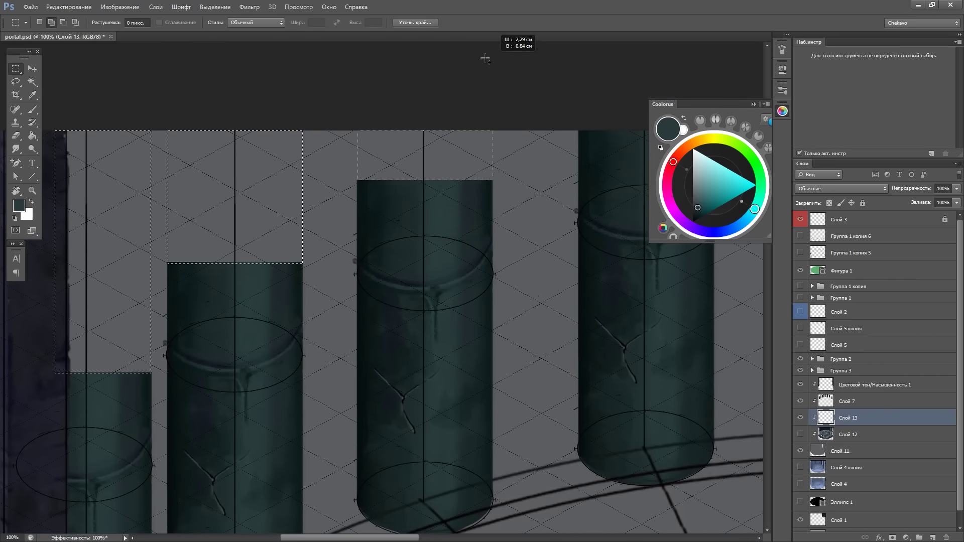
scroll(365, 184, "up", 3)
scroll(488, 341, "down", 5)
left_click_drag(389, 229, 525, 55)
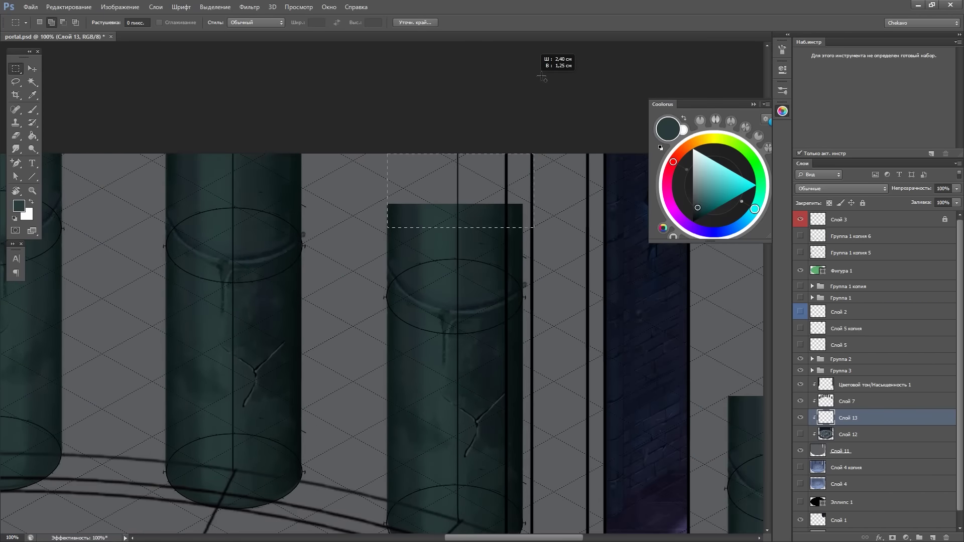
Add one more pillar top to the selection and fill the selections with dark teal
key("ctrl+minus")
scroll(541, 272, "down", 3)
scroll(605, 345, "right", 3)
left_click_drag(376, 399, 507, 52)
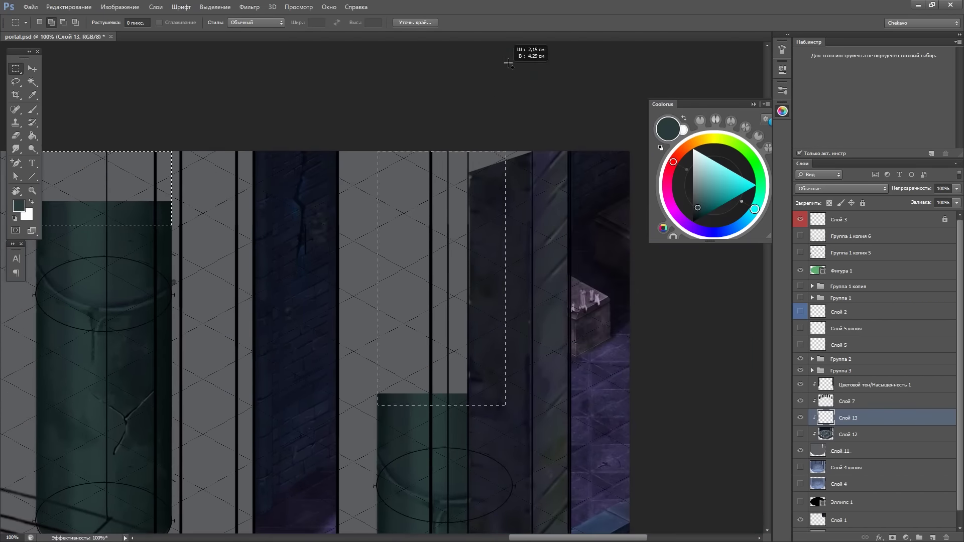
key("ctrl+0")
key("alt+BackSpace")
Fit the whole canvas in view and save the document
key("b")
scroll(378, 276, "up", 6)
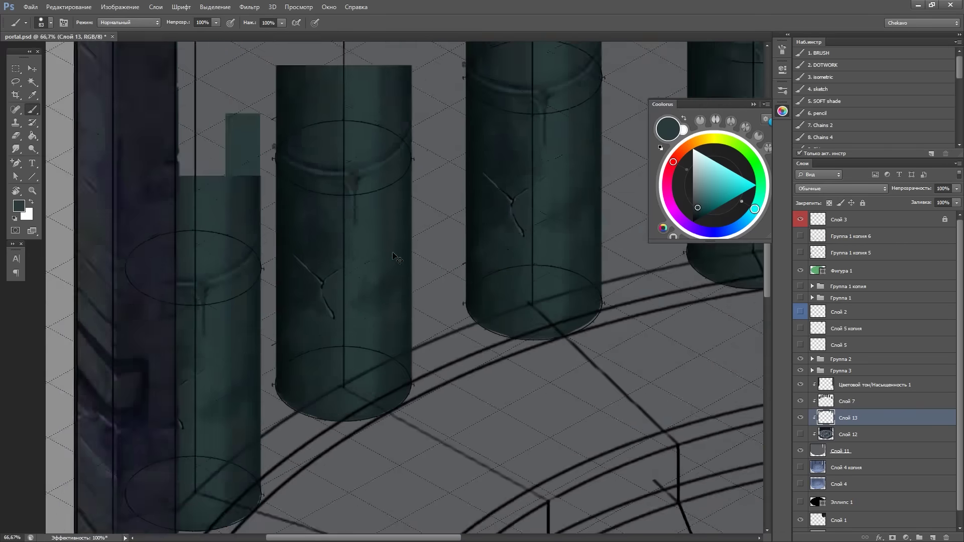
scroll(317, 116, "up", 3)
scroll(452, 251, "down", 2)
scroll(527, 277, "right", 3)
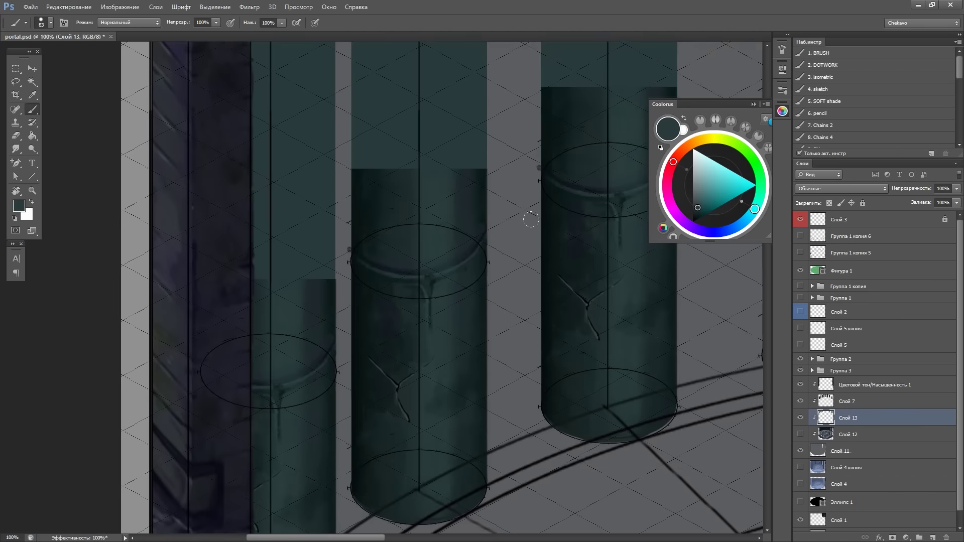
scroll(578, 300, "down", 3)
scroll(578, 299, "up", 3)
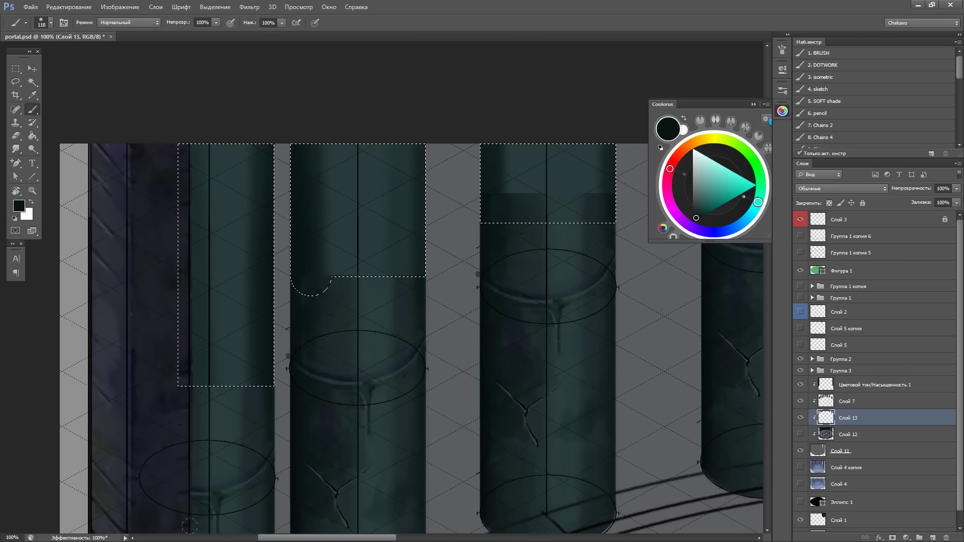
scroll(190, 526, "down", 1)
scroll(380, 394, "up", 2)
scroll(417, 185, "down", 2)
scroll(417, 185, "right", 5)
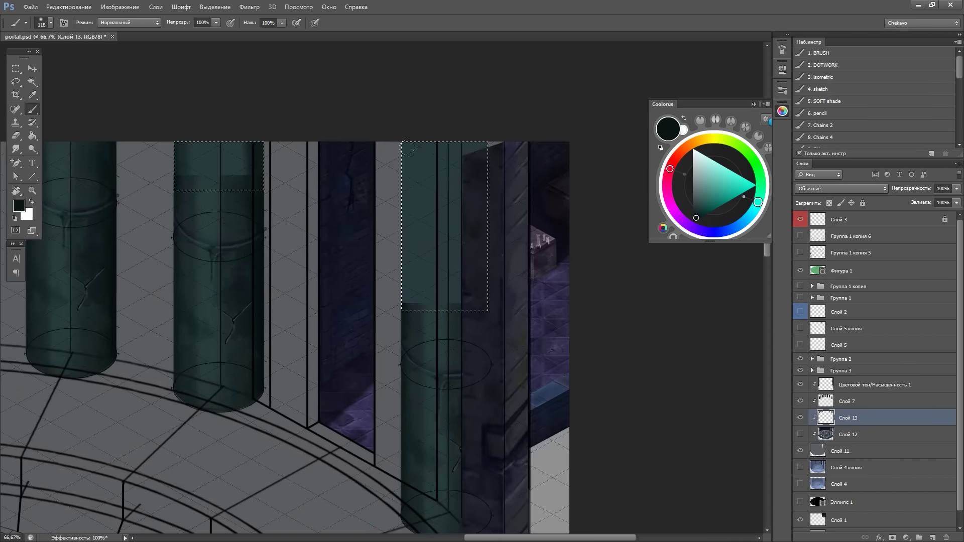
key("ctrl+0")
key("m")
key("ctrl+s")
scroll(623, 201, "down", 2)
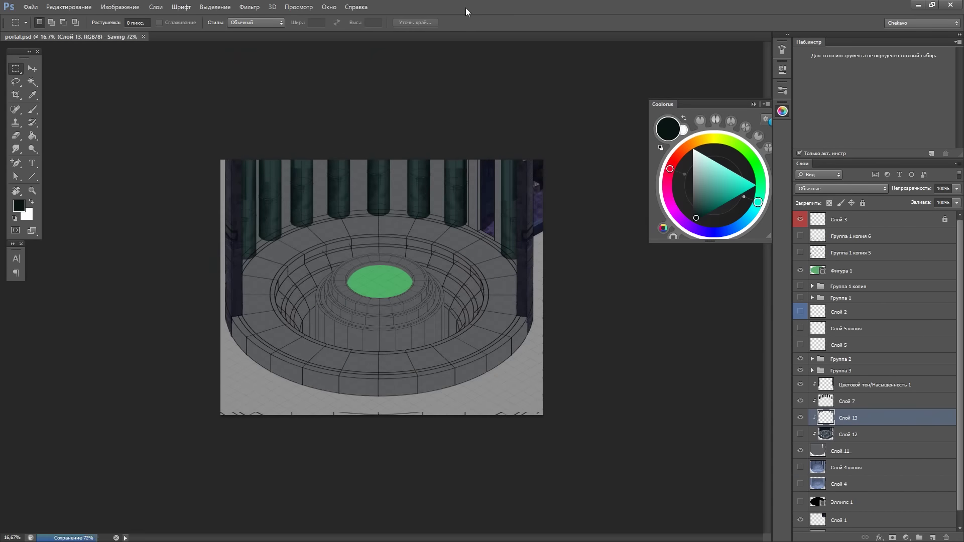
Delete the temporary Слой 13 layer
key("b")
scroll(611, 317, "up", 2)
key("Delete")
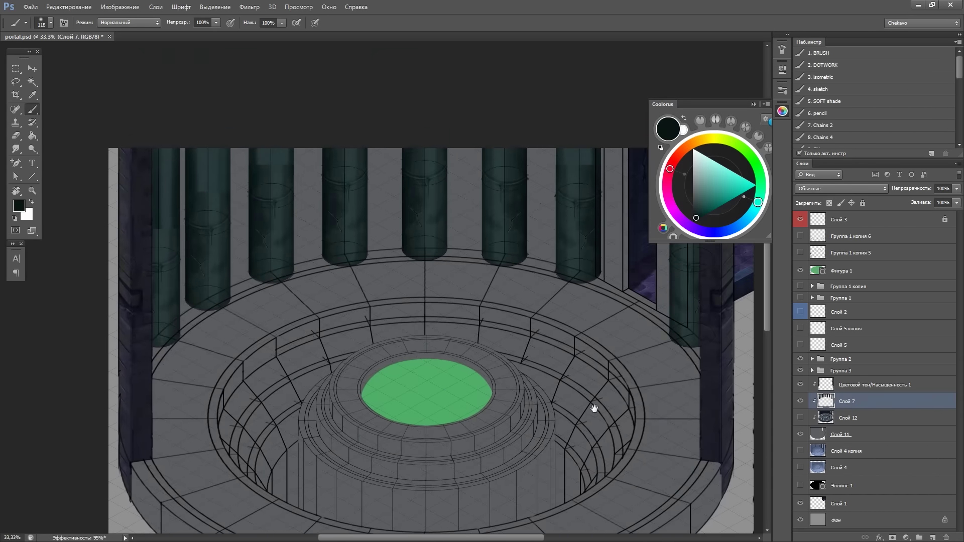
scroll(595, 403, "up", 1)
scroll(552, 302, "up", 2)
scroll(551, 269, "up", 2)
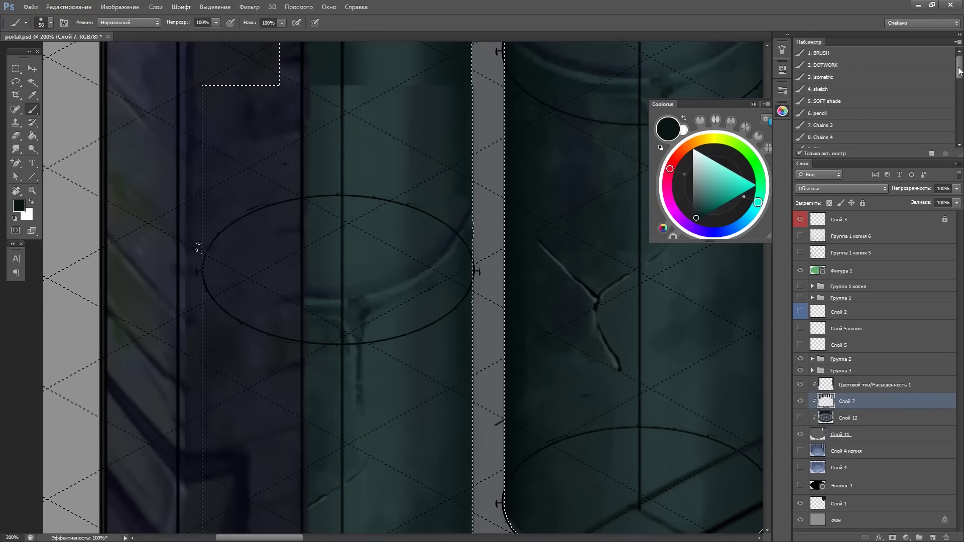
Try a lighter teal stroke on the column with a rough double texture brush, then undo it
left_click_drag(959, 70, 960, 123)
left_click(844, 101)
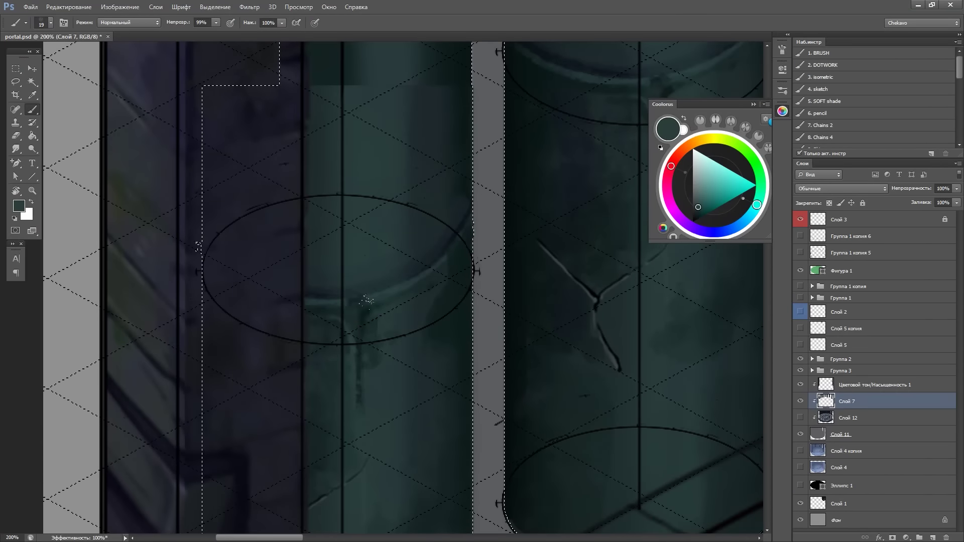
left_click_drag(321, 281, 446, 233)
key("ctrl+z")
scroll(352, 261, "down", 2)
scroll(499, 243, "down", 3)
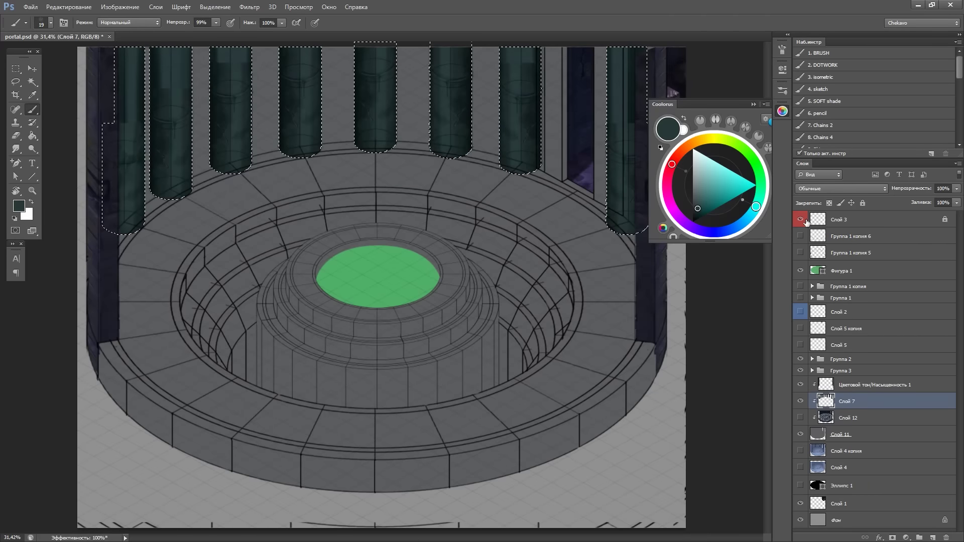
Expand Группа 3 and move Группа 1 копия 10 above Слой 7
left_click(813, 371)
left_click(801, 401)
left_click(801, 401)
left_click_drag(854, 418, 849, 396)
scroll(636, 377, "up", 1)
scroll(538, 295, "up", 2)
scroll(431, 248, "up", 2)
Sample the pillar's teal, pick a darker teal-black and rotate the view so pillars stand vertical
key("i")
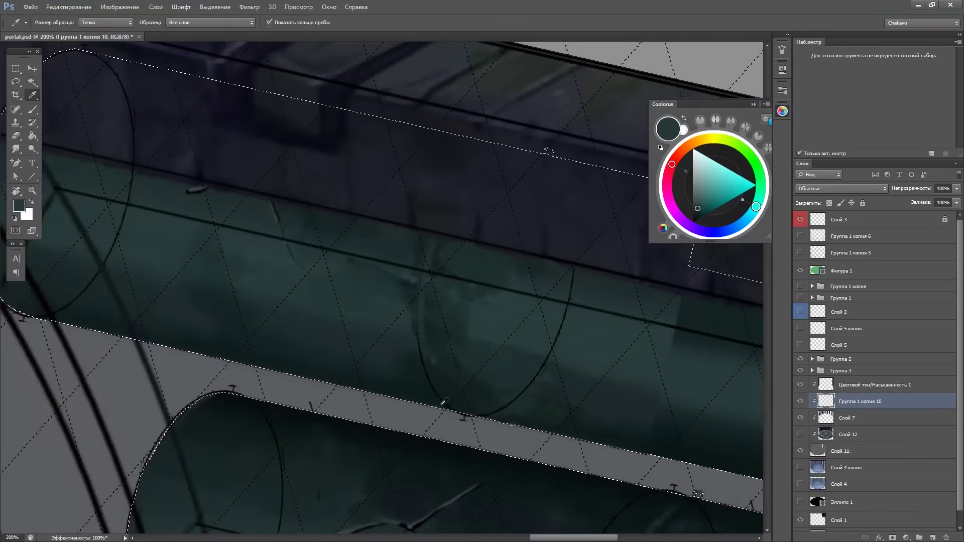
key("b")
left_click(425, 375, "alt")
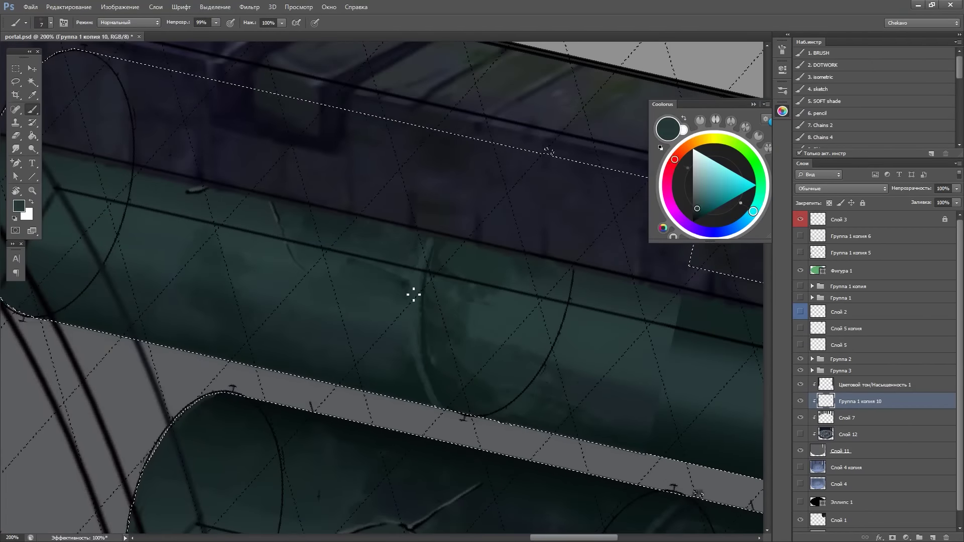
left_click(418, 279, "alt")
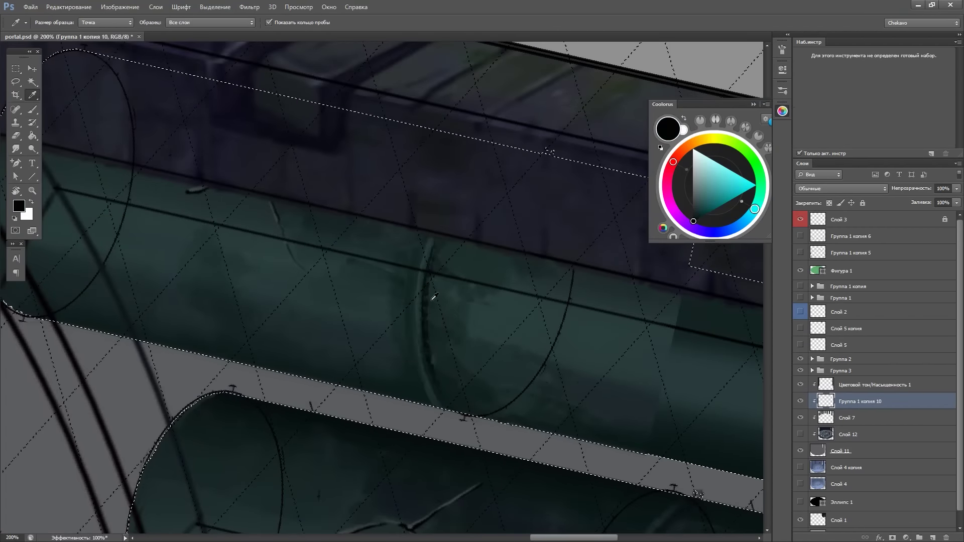
left_click_drag(542, 282, 492, 283)
left_click_drag(328, 189, 522, 384)
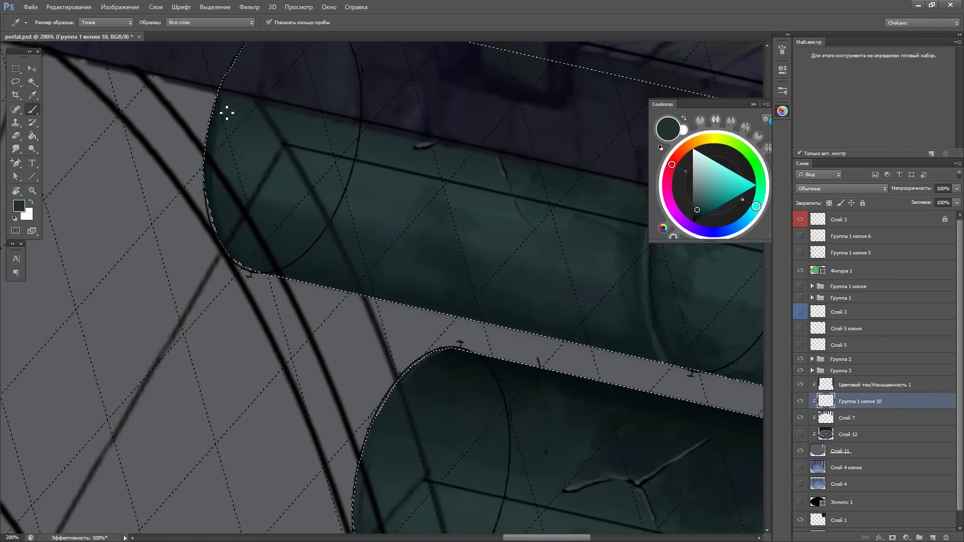
left_click_drag(224, 107, 339, 247)
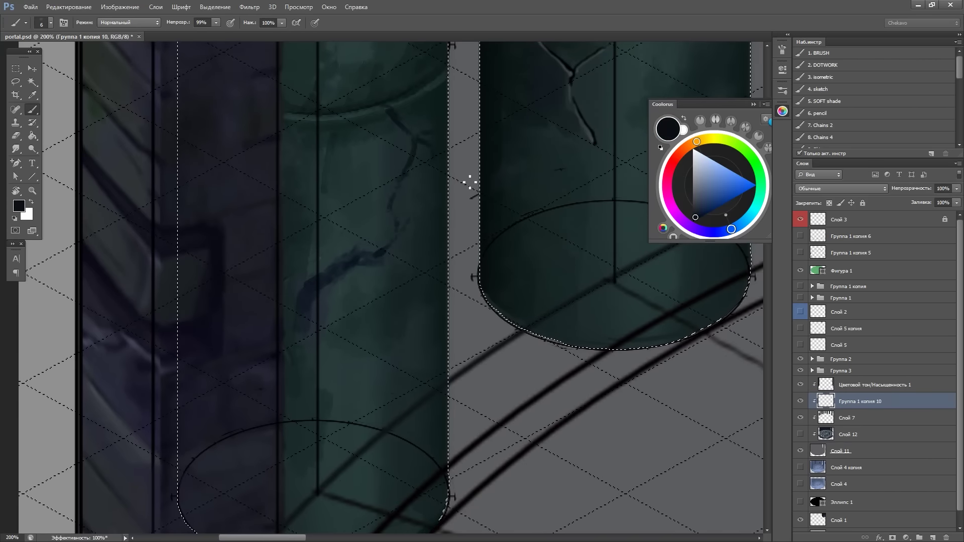
Sample dark teal and near-black crack colours from the pillar, rotating the view back upright
left_click(352, 274, "alt")
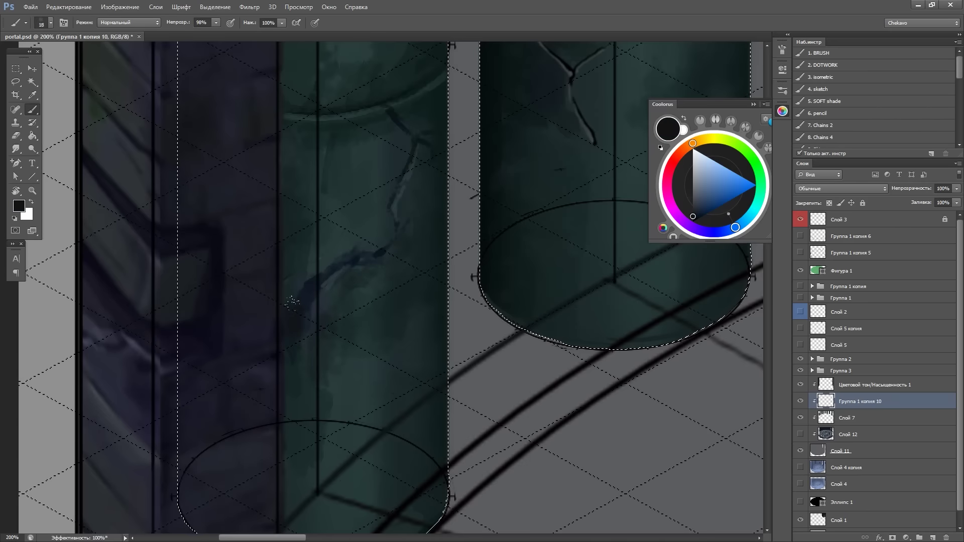
left_click_drag(355, 204, 332, 299)
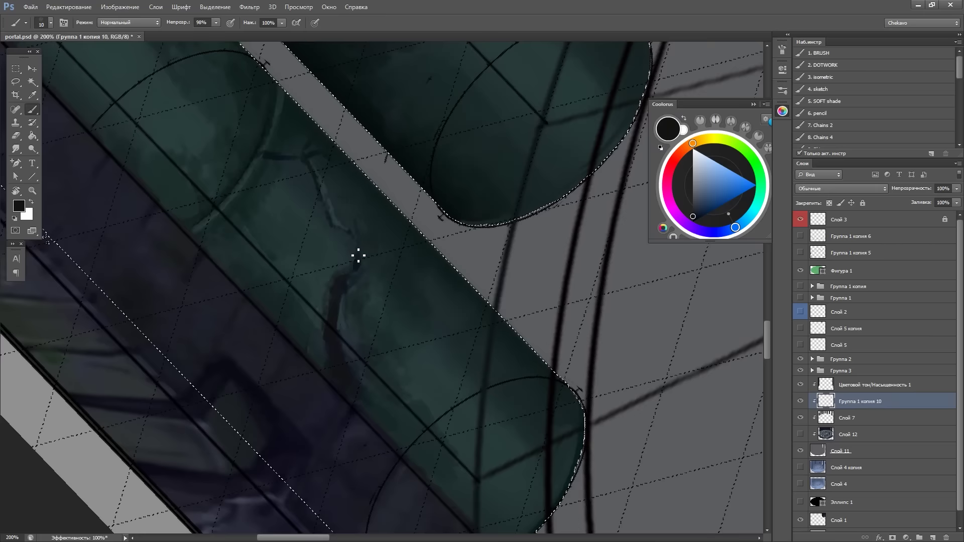
left_click_drag(358, 256, 372, 183)
left_click(375, 269, "alt")
left_click(372, 310, "alt")
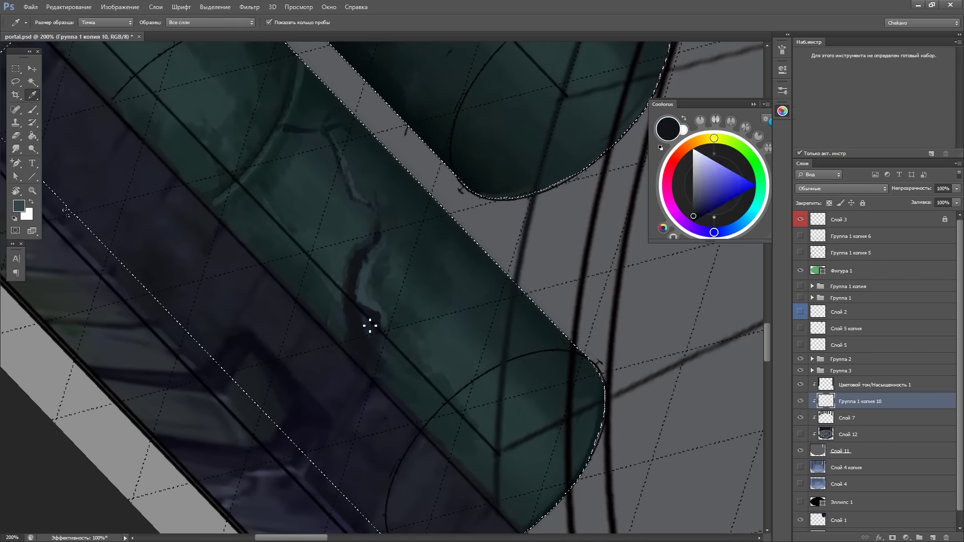
left_click_drag(370, 221, 510, 305)
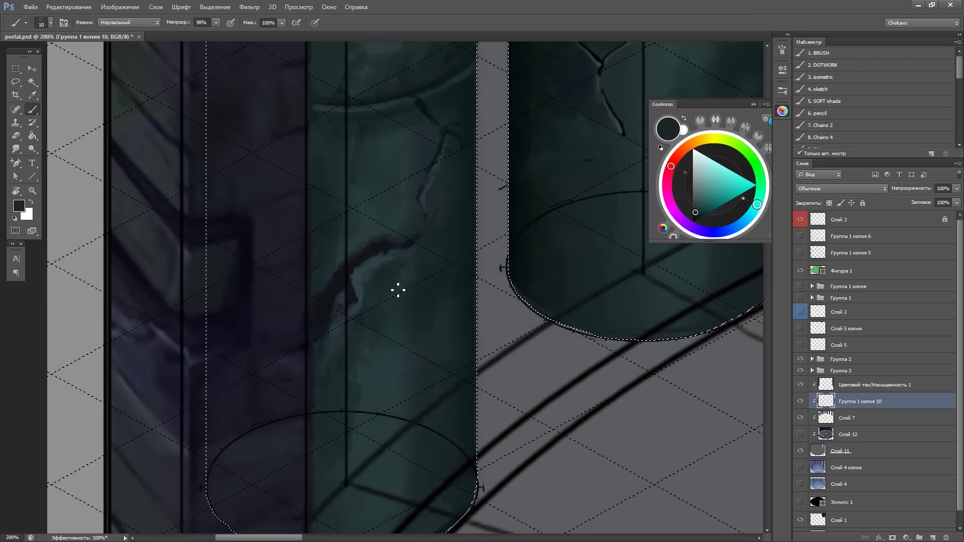
left_click(383, 274, "alt")
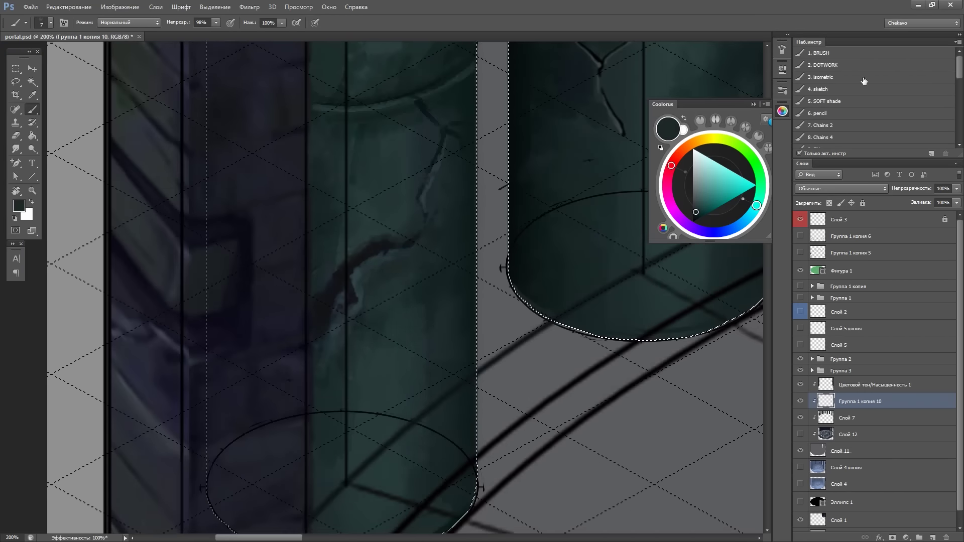
Group the layers from Группа 1 копия 6 down to Слой 5
left_click(854, 345)
left_click(852, 236, "shift")
key("ctrl+g")
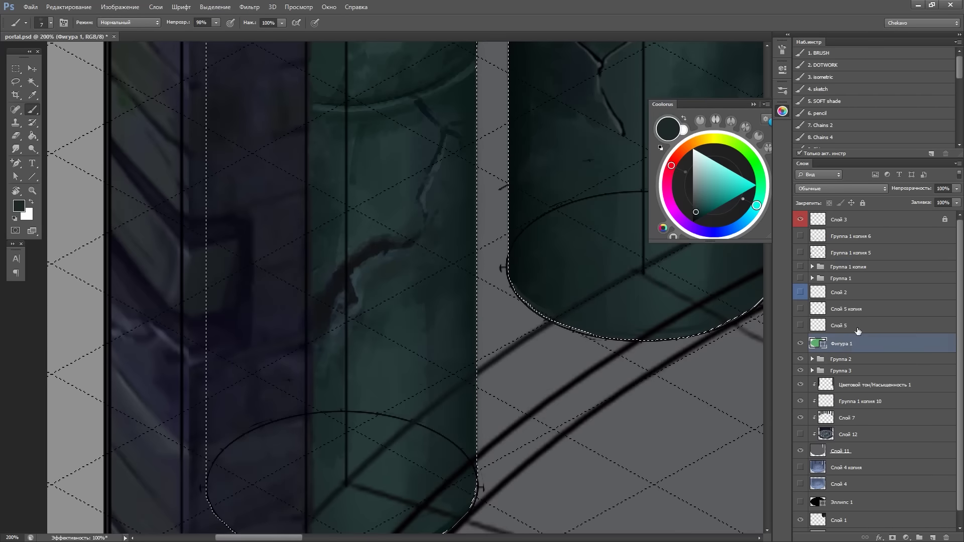
Select the Группа 1 копия 10 layer and the outline of the pillar shapes
left_click(844, 394)
left_click(502, 267, "ctrl")
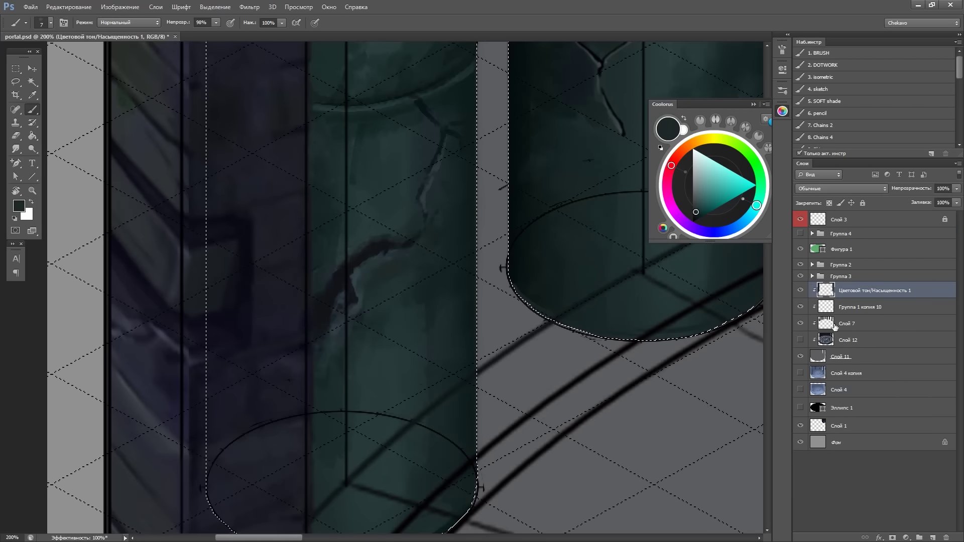
left_click(431, 390, "ctrl")
scroll(379, 191, "down", 1)
scroll(360, 231, "down", 3)
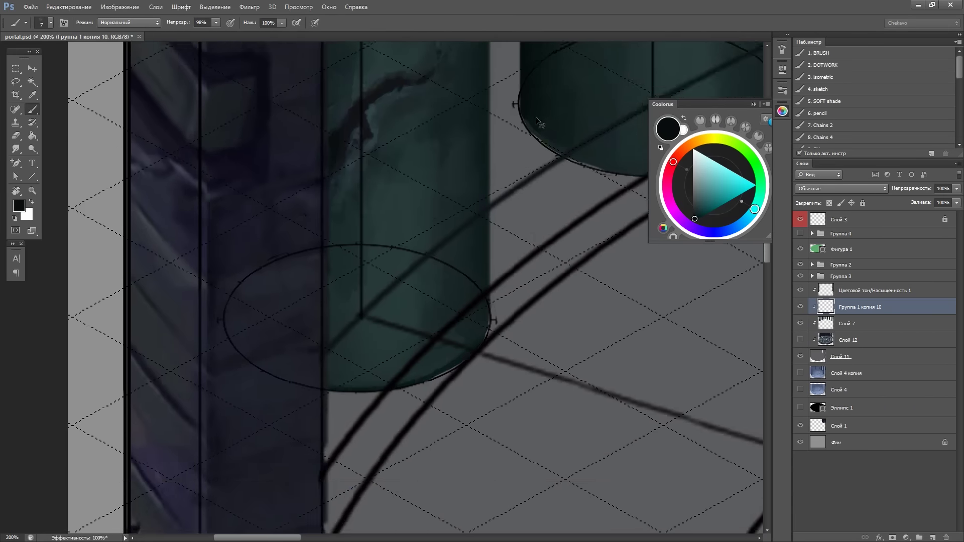
left_click(811, 275)
scroll(691, 383, "up", 2)
left_click(305, 310, "ctrl")
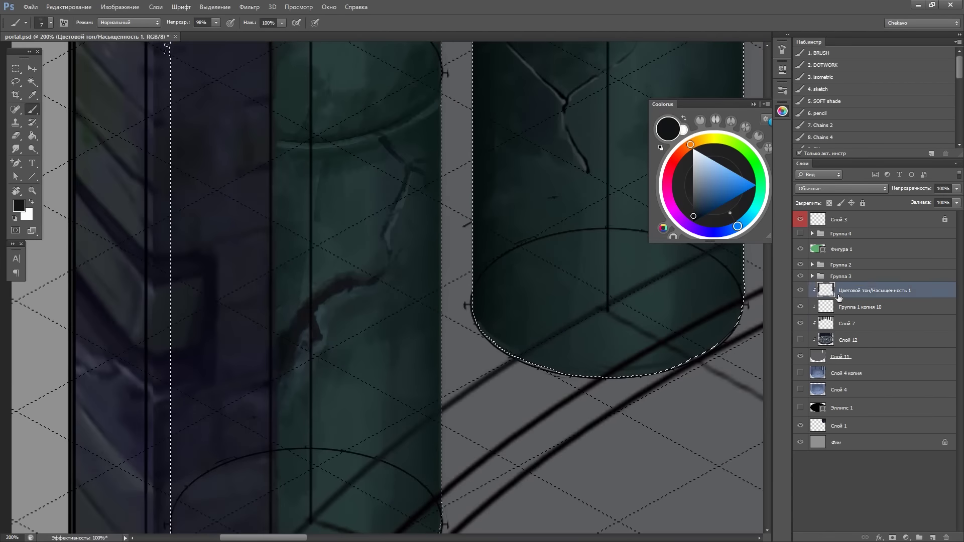
Switch to Слой 7 and rotate the canvas so the pipes lie at a workable angle
scroll(282, 297, "down", 5)
scroll(398, 201, "right", 5)
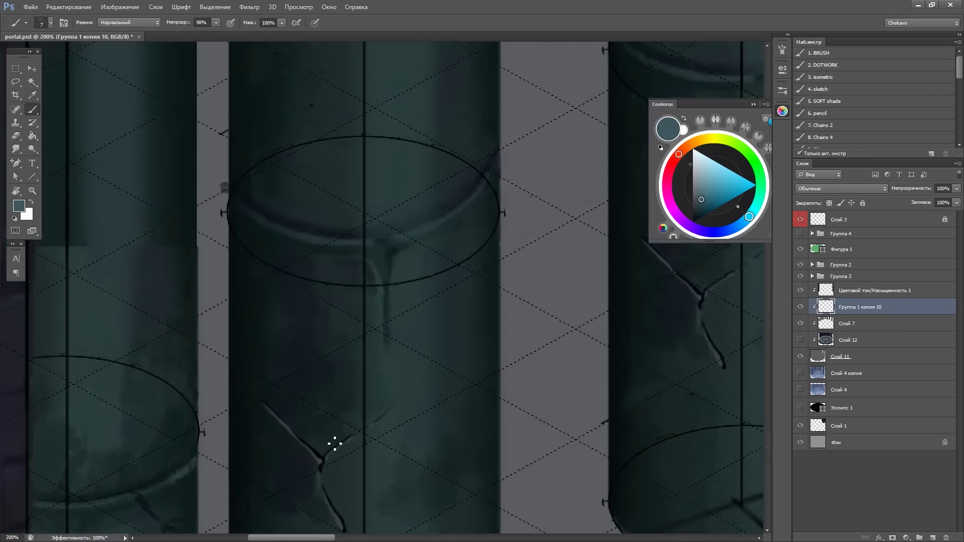
scroll(334, 446, "right", 5)
scroll(316, 134, "down", 1)
left_click(410, 154, "ctrl")
key("r")
left_click_drag(411, 153, 231, 55)
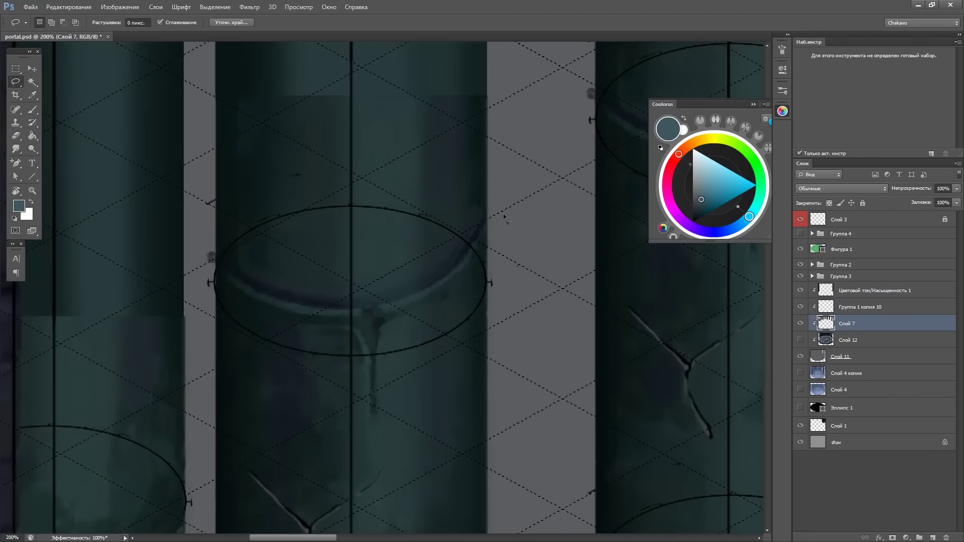
key("r")
left_click_drag(476, 357, 348, 322)
key("b")
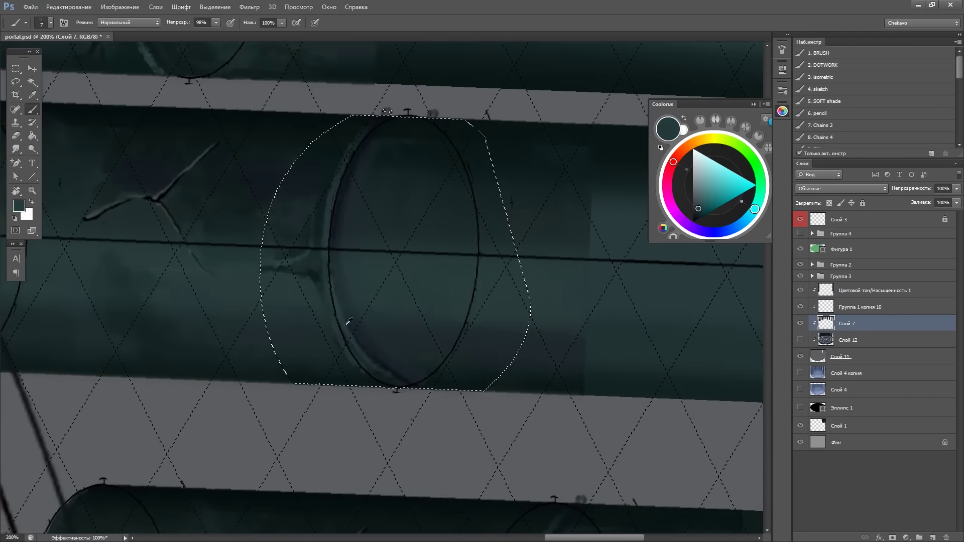
Pick a darker blue-black colour and frame the central pipe's top upright
left_click(337, 286, "alt")
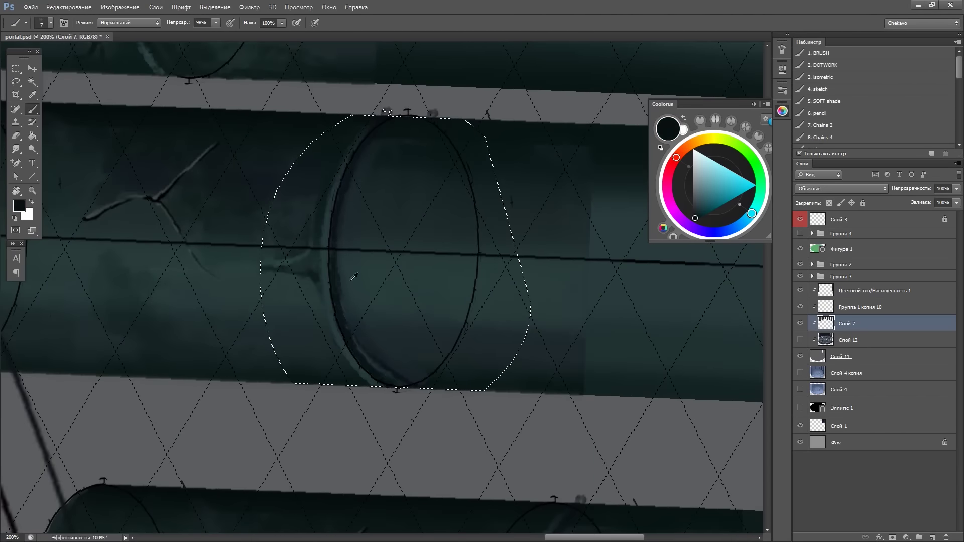
key("r")
left_click_drag(402, 309, 480, 159)
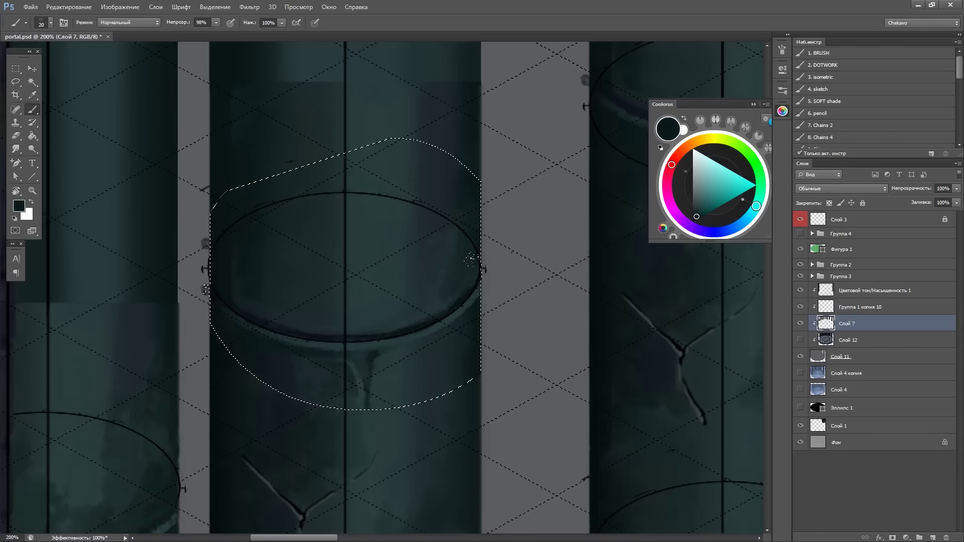
key("ctrl+minus")
mouse_move(519, 211)
left_mouse_down()
mouse_move(452, 233)
mouse_move(626, 226)
mouse_move(568, 292)
left_mouse_up()
key("ctrl+plus")
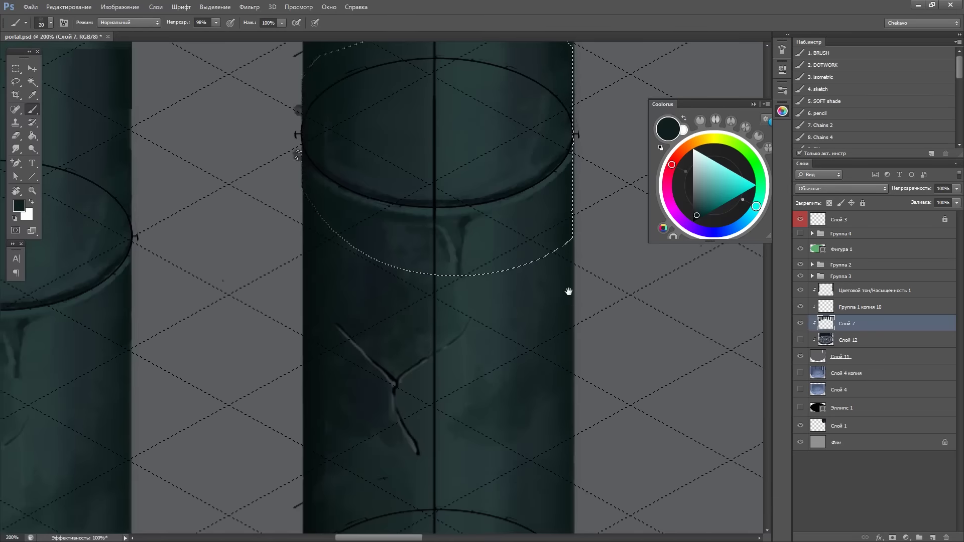
mouse_move(573, 256)
left_mouse_down()
mouse_move(192, 343)
mouse_move(638, 317)
left_mouse_up()
key("ctrl+minus")
key("ctrl+minus")
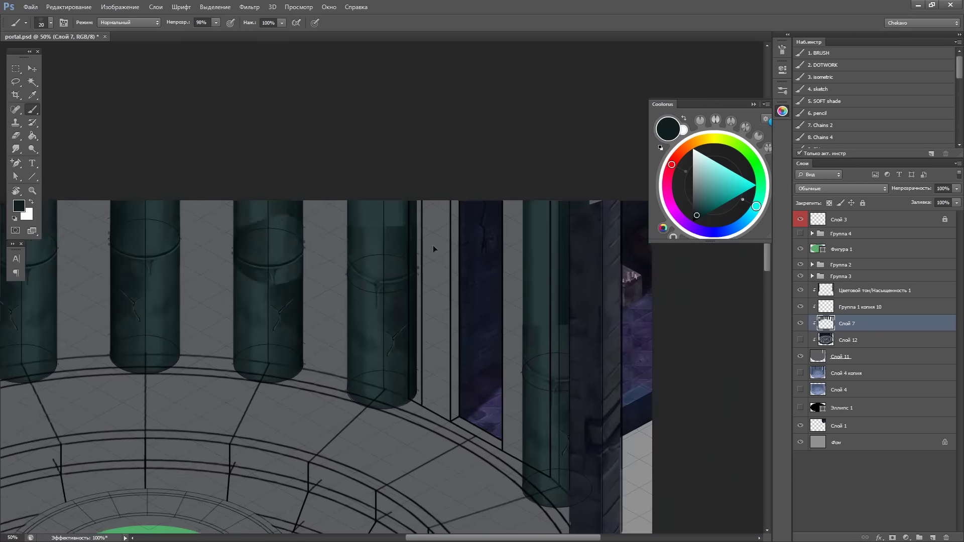
Paint lighter sampled teal over the central pipe's crack and partly erase it back
key("ctrl+plus")
key("ctrl+plus")
key("e")
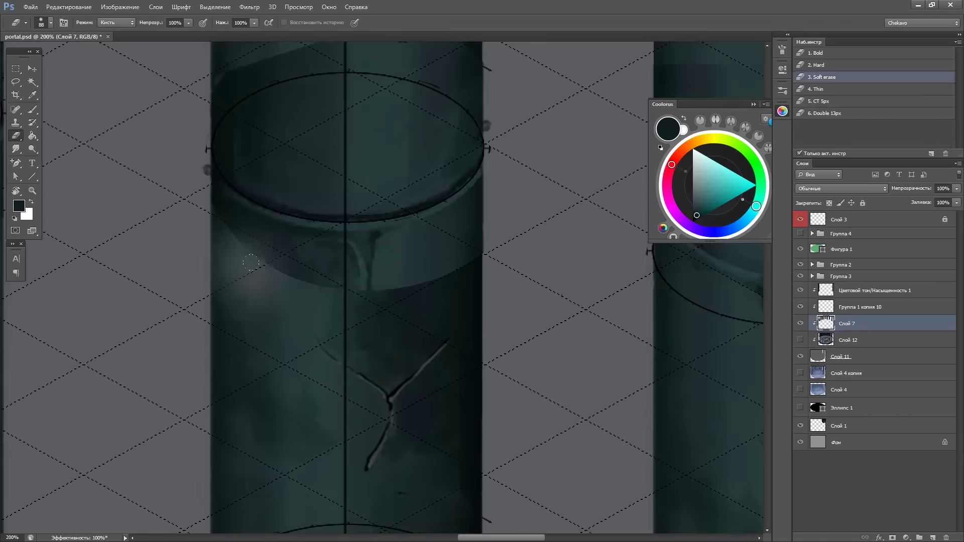
key("b")
left_click(251, 263, "alt")
left_click_drag(404, 265, 401, 392)
left_click_drag(442, 302, 462, 241)
key("e")
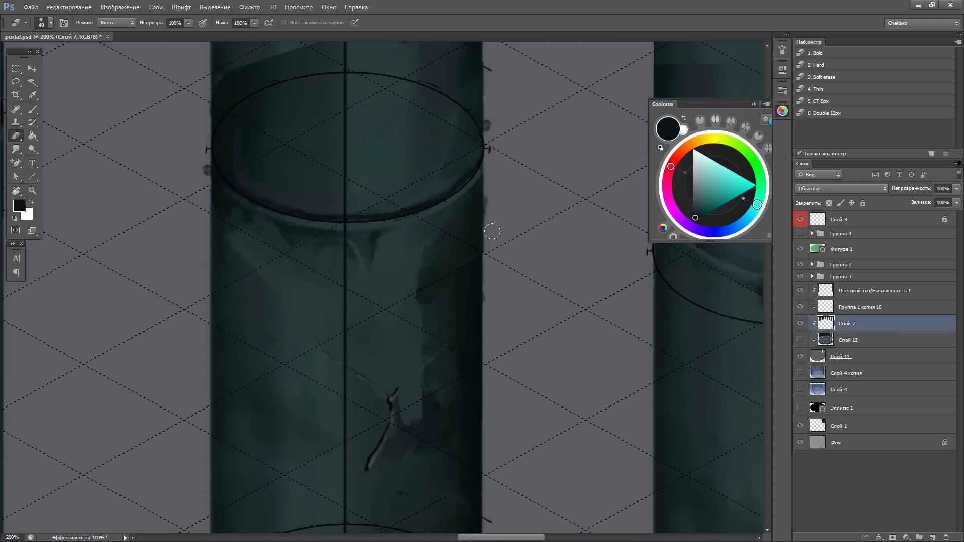
left_click_drag(523, 215, 528, 167)
Paint strokes on the pipe body and near-black strokes across its upper part
key("alt+bracketright")
key("b")
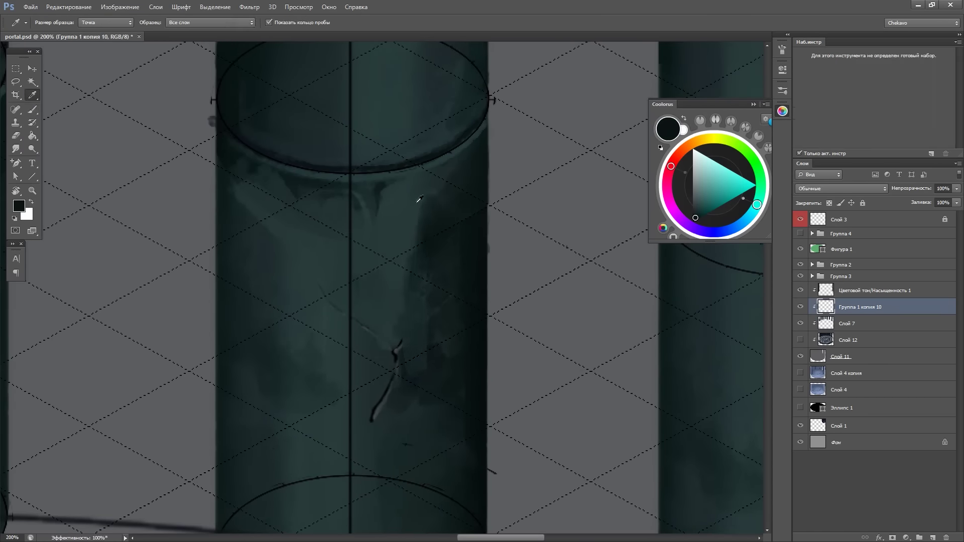
left_click_drag(422, 201, 392, 452)
scroll(344, 395, "down", 3)
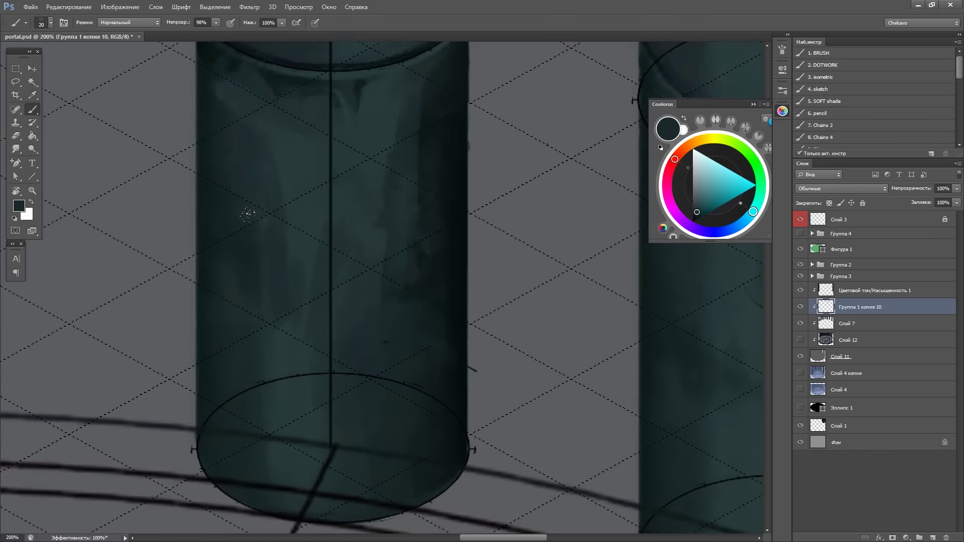
scroll(321, 284, "up", 10)
left_click(286, 329, "alt")
left_click_drag(286, 329, 452, 284)
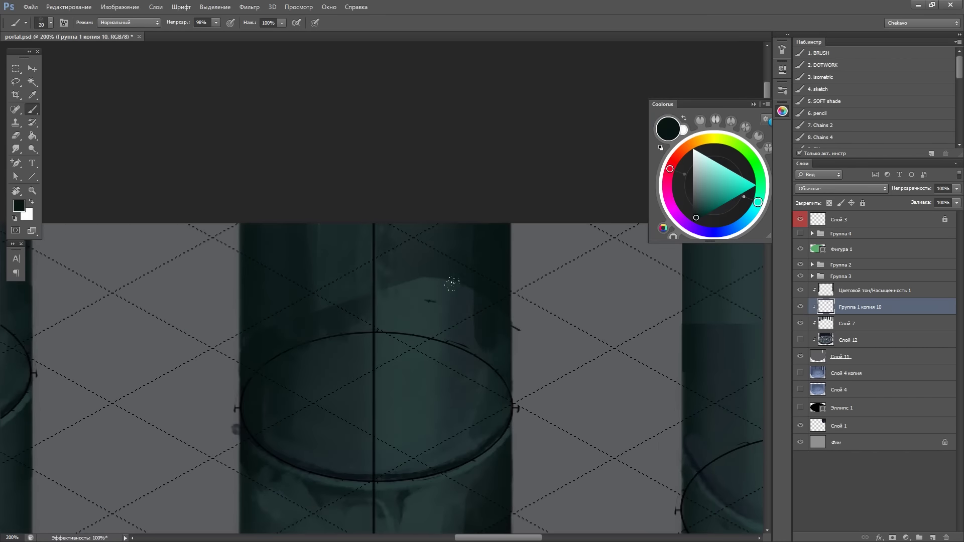
key("ctrl+0")
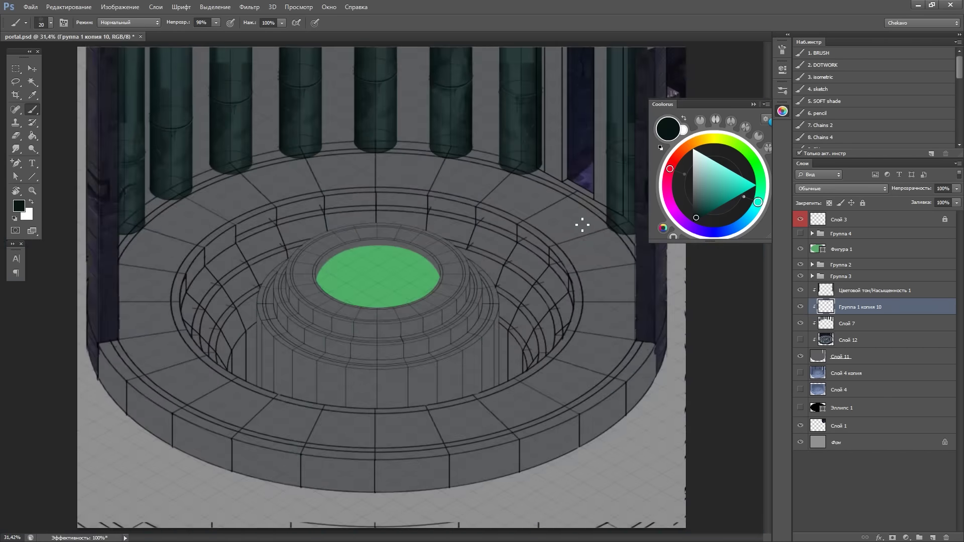
Paint dark strokes across the central pipe's upper part and sample a new colour
scroll(505, 150, "up", 5)
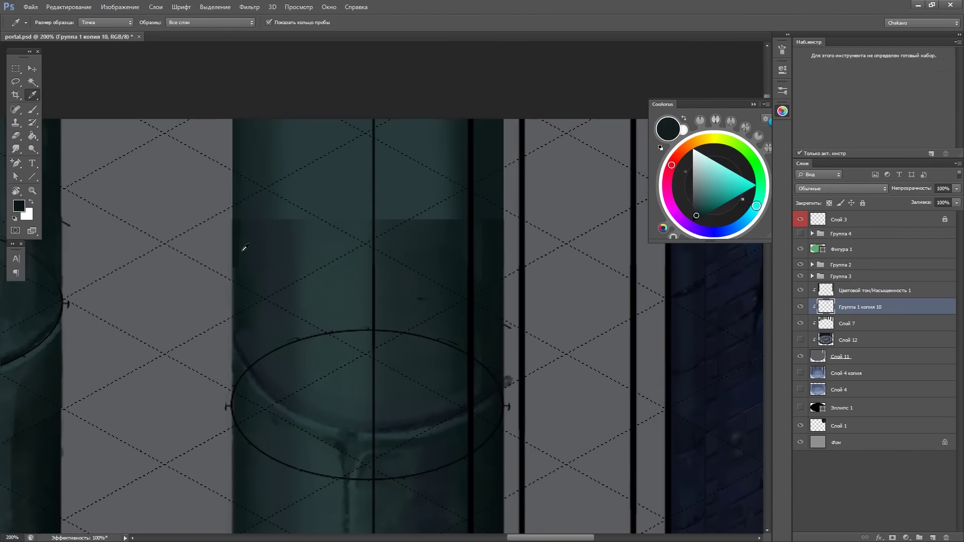
left_click_drag(505, 150, 282, 178)
key("r")
left_click(282, 178)
scroll(333, 236, "down", 2, "alt")
key("b")
Hide the panels, rotate the view upright and zoom out to the whole portal
key("Tab")
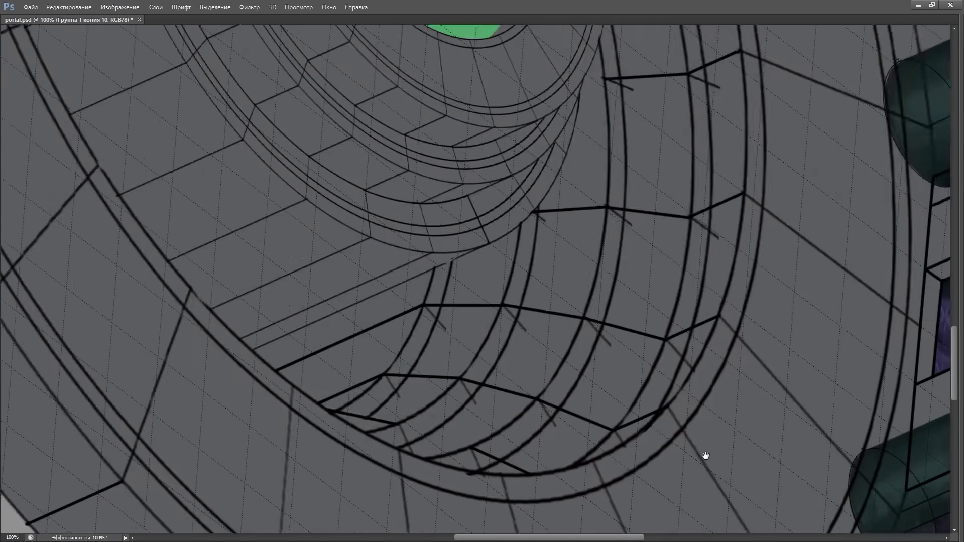
left_click_drag(474, 229, 437, 122)
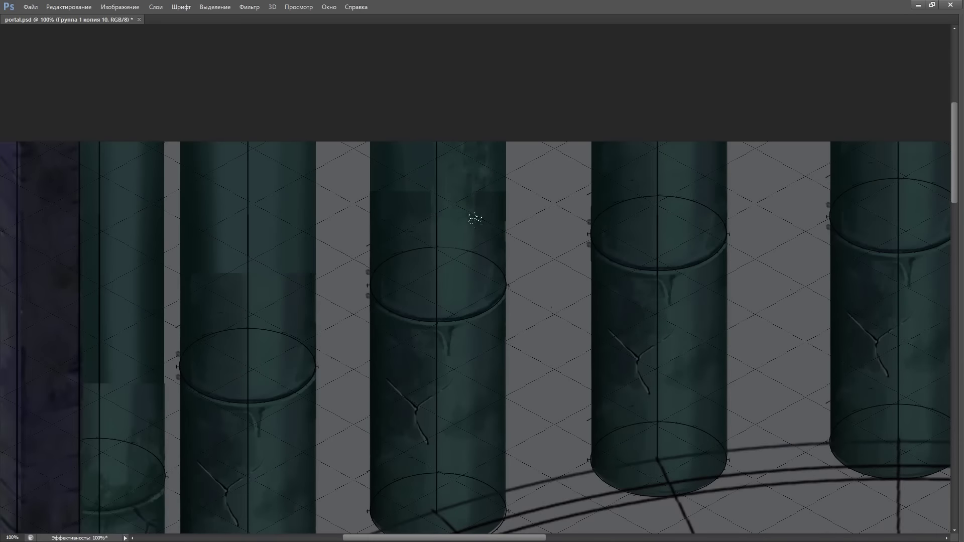
left_click_drag(438, 173, 548, 112)
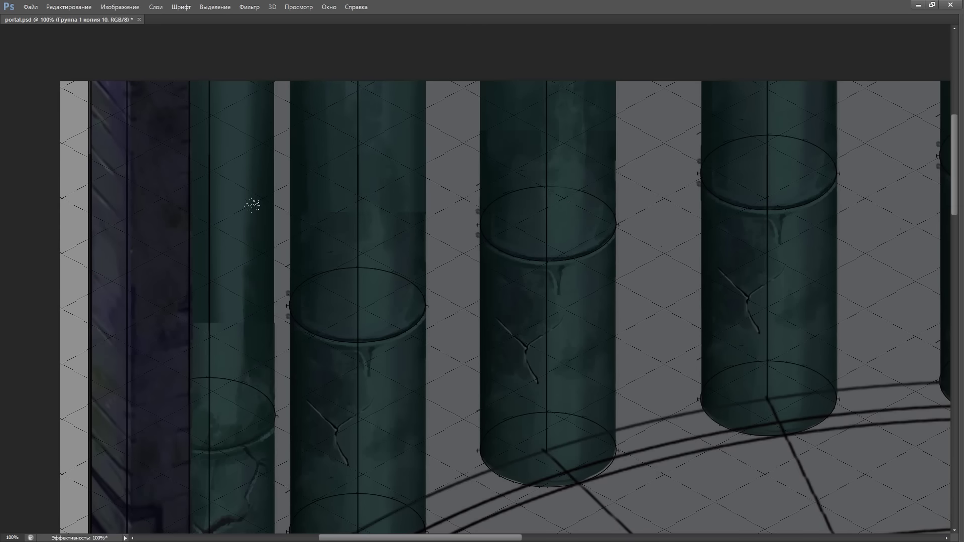
key("ctrl+minus")
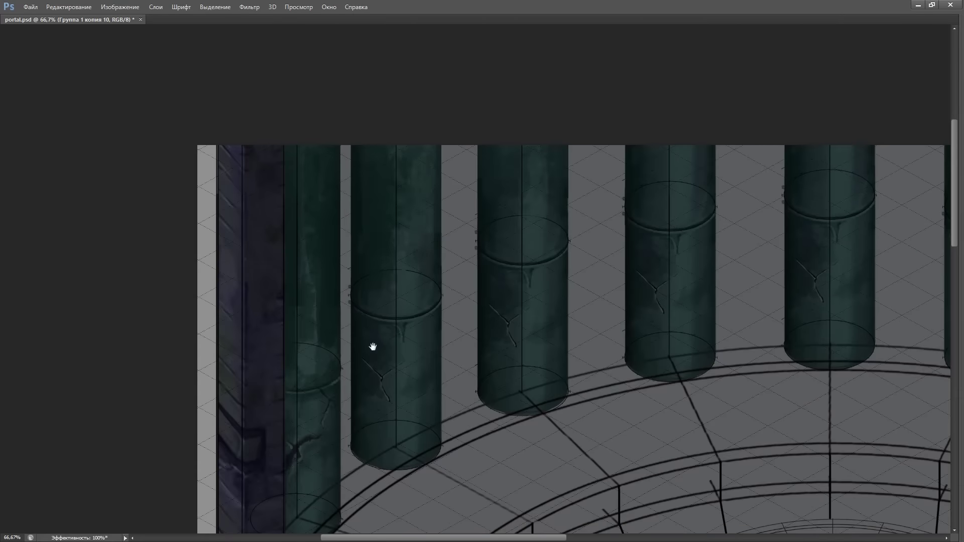
left_click_drag(373, 346, 210, 383)
key("ctrl+minus")
key("ctrl+minus")
key("ctrl+minus")
Duplicate Группа 3 into its own copy layer and set the Eraser to about 120 px
key("Tab")
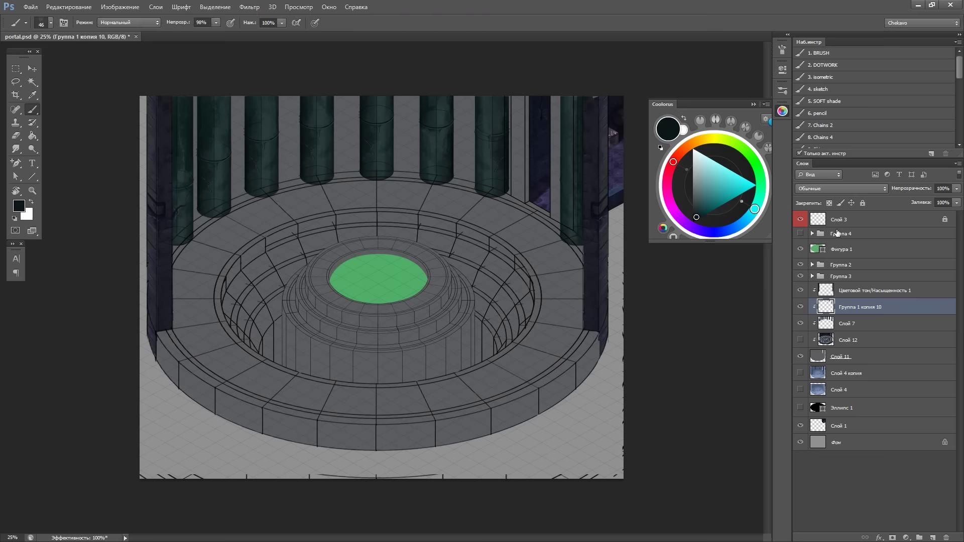
left_click(841, 276)
key("ctrl+j")
key("ctrl+e")
key("ctrl+plus")
key("ctrl+plus")
key("ctrl+plus")
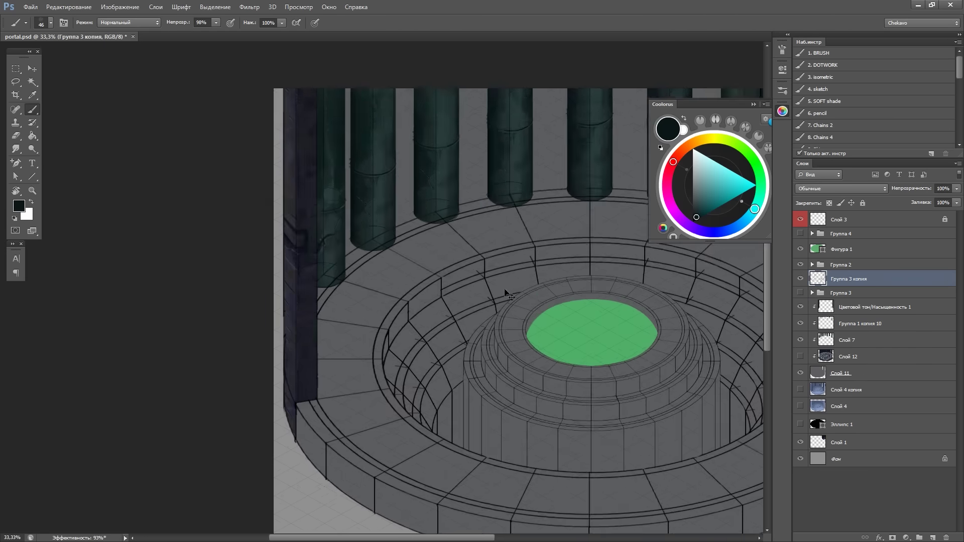
key("e")
left_click_drag(294, 244, 302, 252)
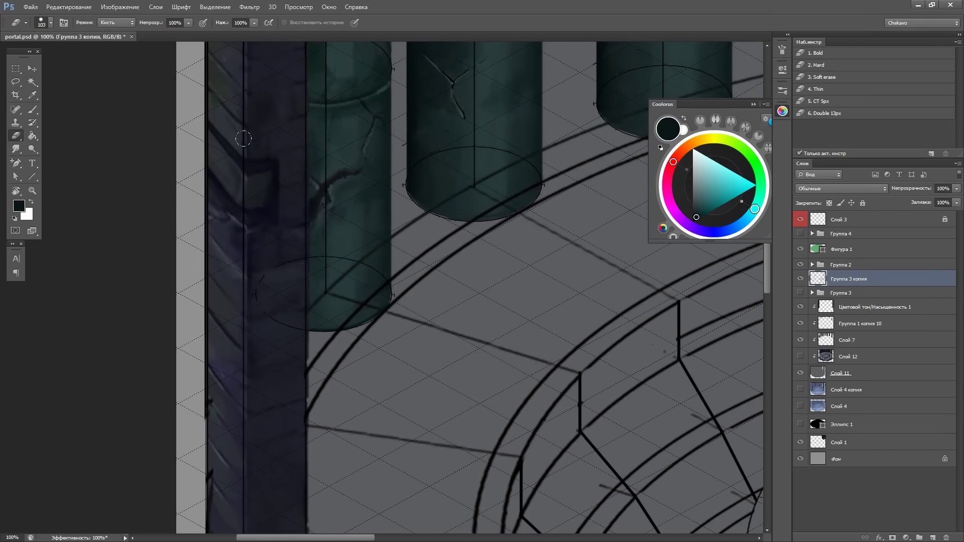
key("ctrl+minus")
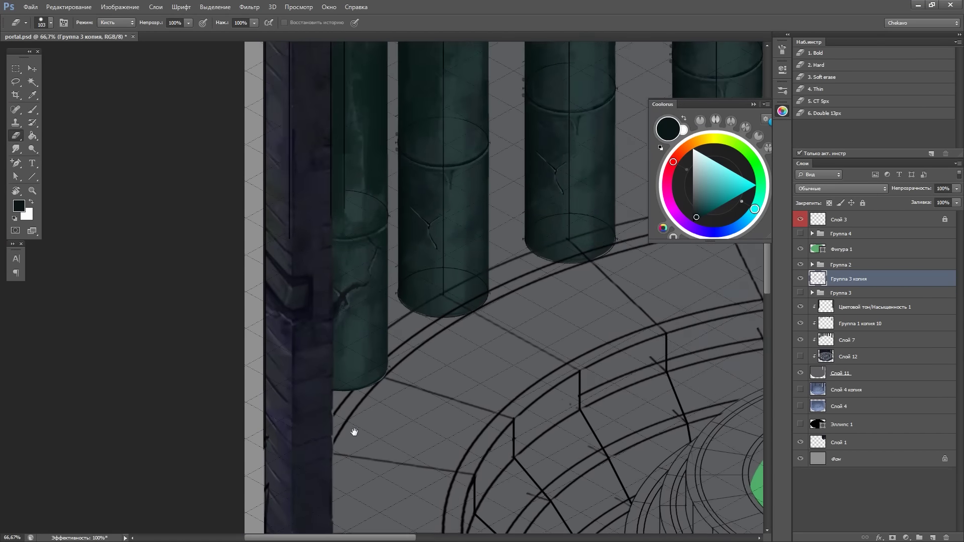
scroll(347, 393, "down", 2)
scroll(349, 215, "right", 3)
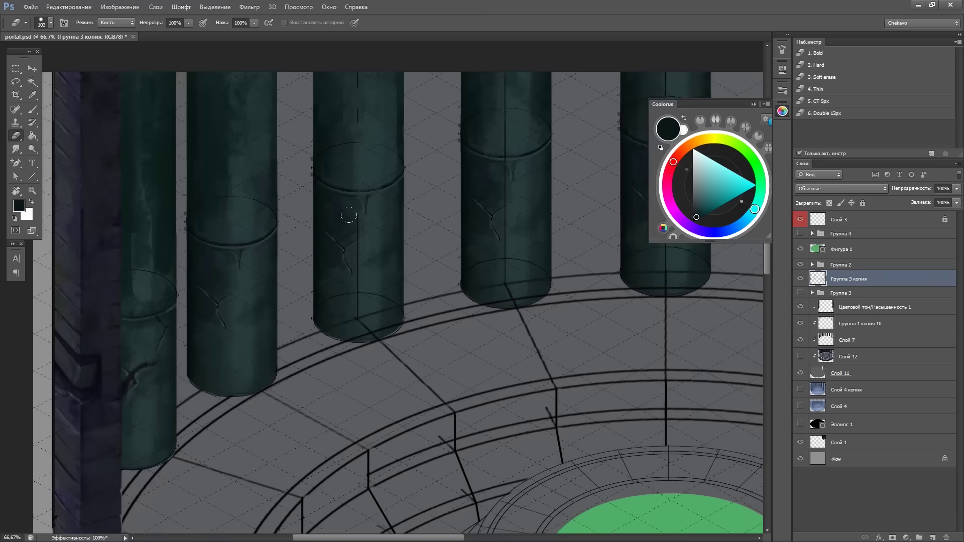
scroll(365, 294, "up", 2)
scroll(418, 295, "left", 2)
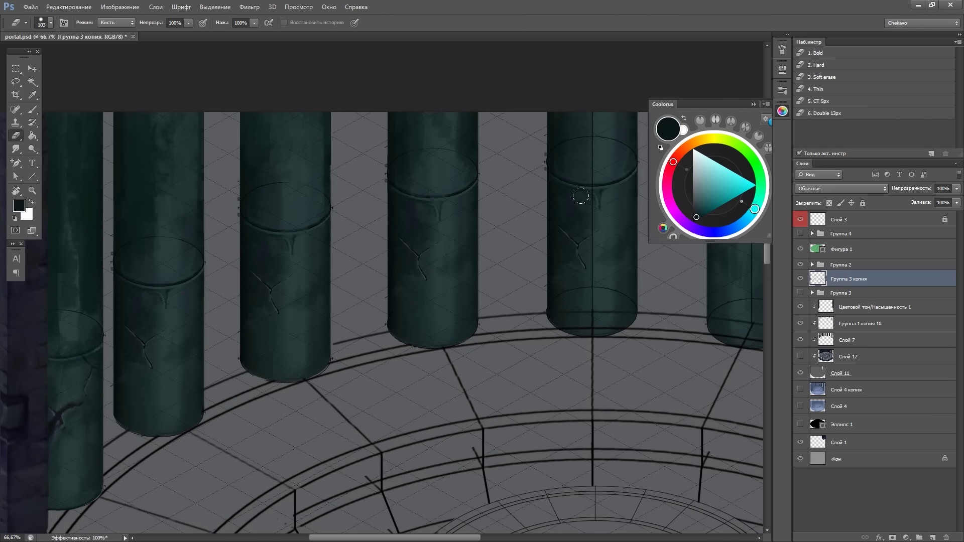
Erase the dark guide lines crossing the right pillar and the neighbouring pillars
key("Tab")
left_click_drag(580, 196, 571, 289)
scroll(751, 253, "down", 1)
scroll(683, 67, "right", 2)
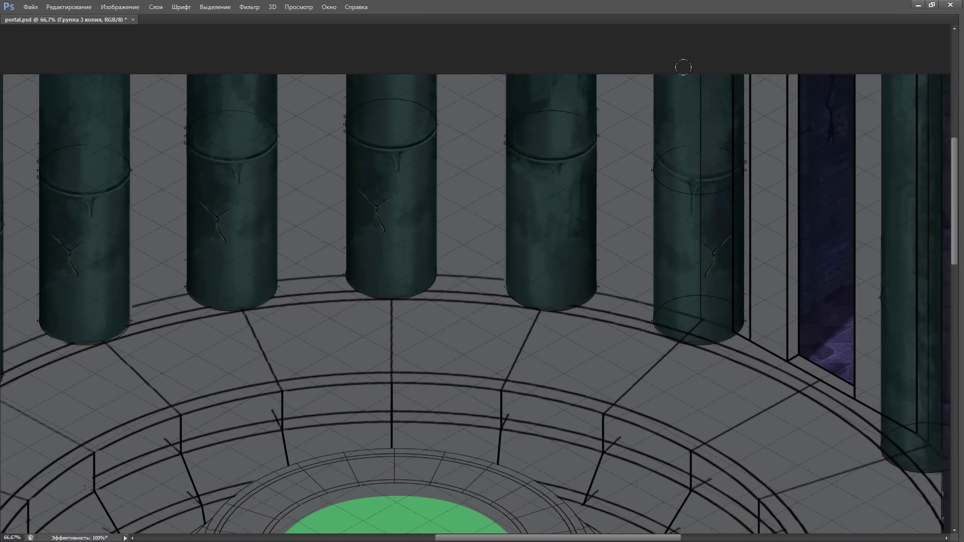
left_click_drag(772, 348, 534, 315)
mouse_move(680, 199)
left_mouse_down()
mouse_move(673, 351)
mouse_move(535, 229)
left_mouse_up()
scroll(652, 403, "down", 1)
scroll(521, 318, "down", 1)
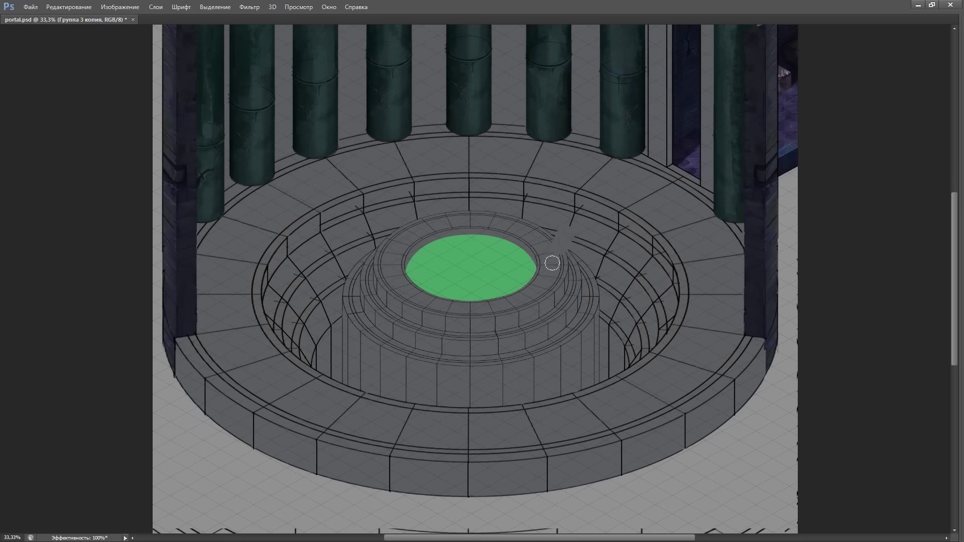
scroll(565, 263, "down", 1)
Toggle Слой 12's visibility and merge Слой 7 down into the Группа 1 копия 10 pillar layer
key("Tab")
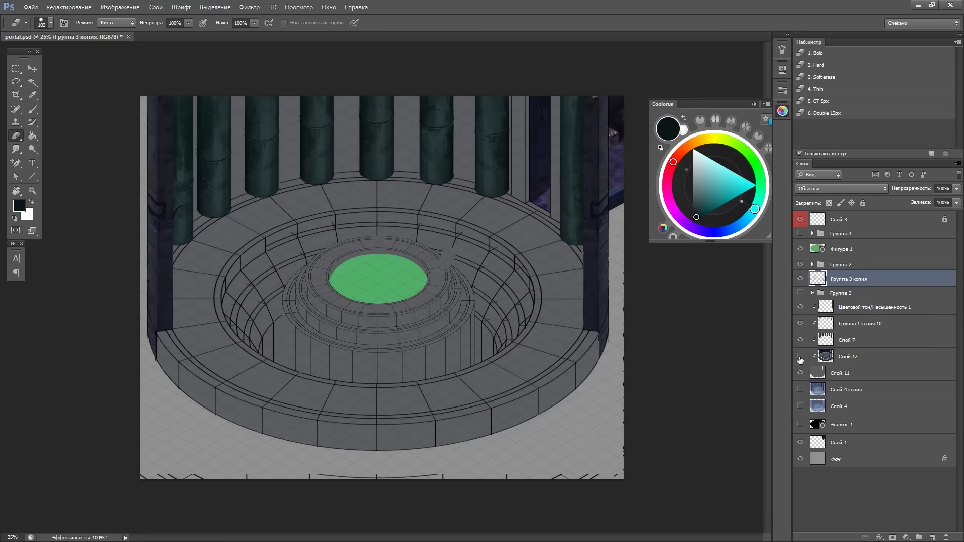
left_click(800, 357)
left_click(860, 324)
scroll(383, 354, "up", 2)
scroll(383, 355, "up", 1)
scroll(383, 354, "down", 1)
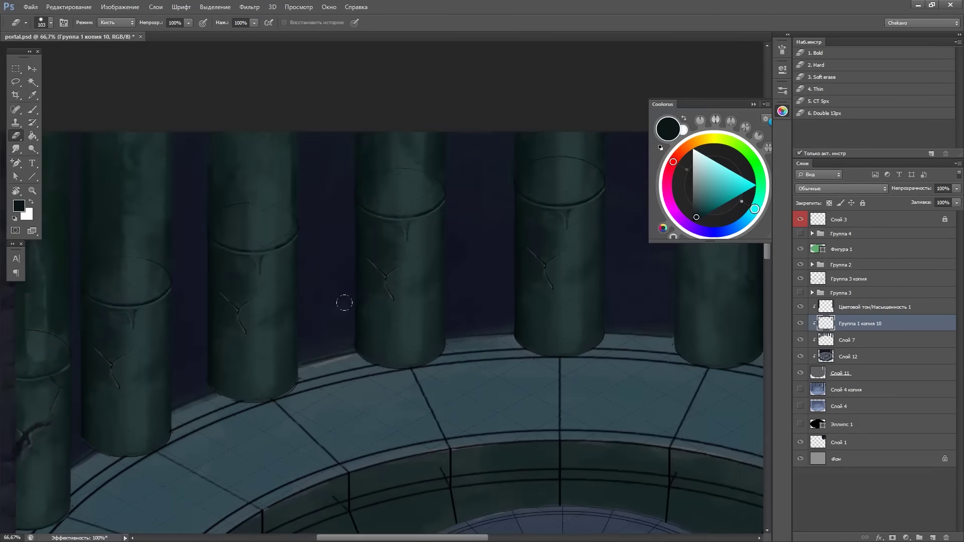
scroll(344, 304, "down", 1)
scroll(355, 312, "up", 2)
scroll(539, 340, "up", 1)
scroll(387, 338, "down", 2)
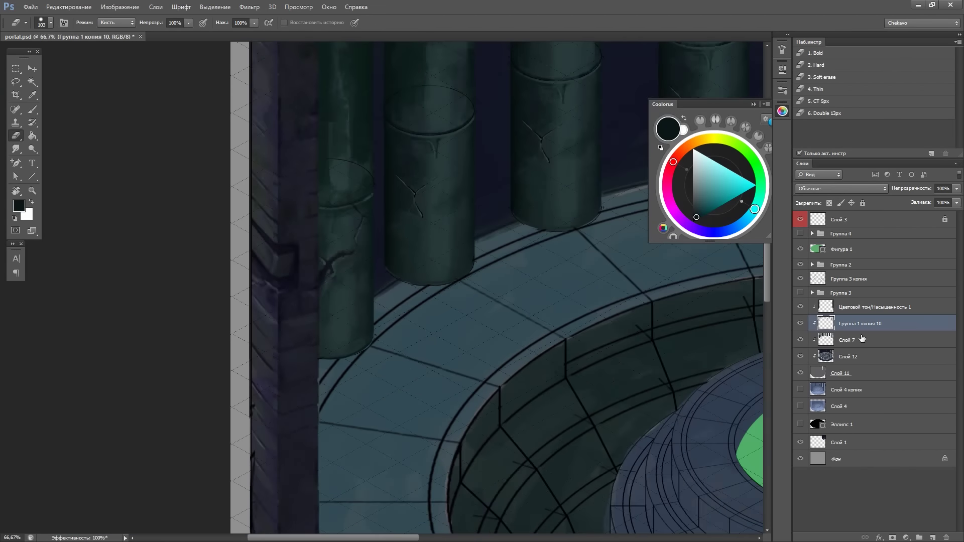
key("ctrl+e")
scroll(388, 338, "up", 1)
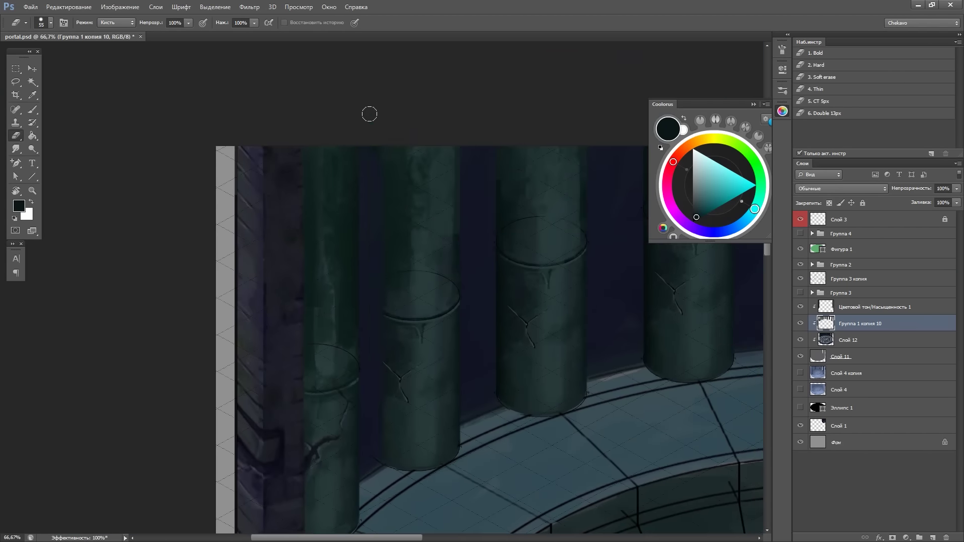
scroll(370, 114, "down", 5)
scroll(370, 114, "right", 3)
scroll(408, 208, "up", 4)
scroll(409, 209, "right", 3)
scroll(445, 115, "down", 3)
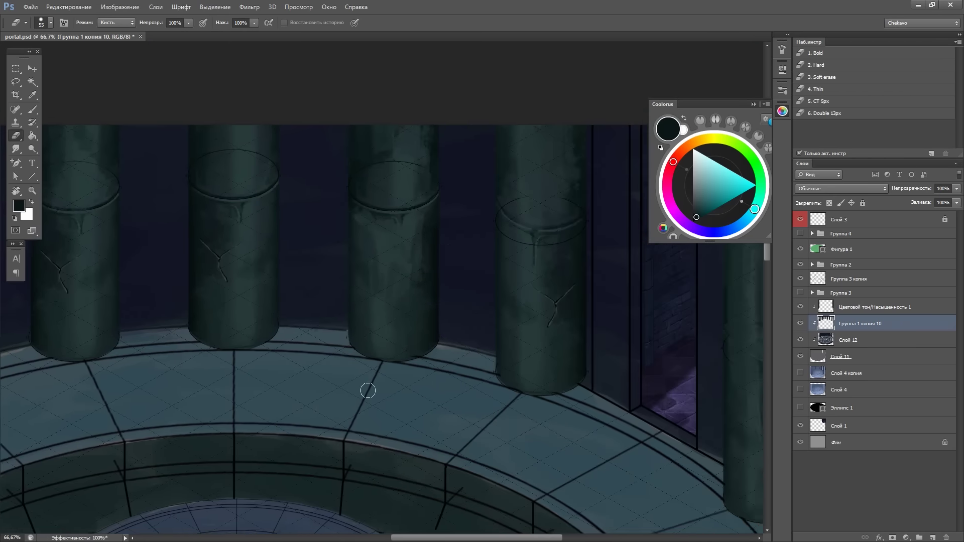
scroll(450, 131, "down", 3)
scroll(455, 136, "left", 5)
scroll(455, 137, "down", 2)
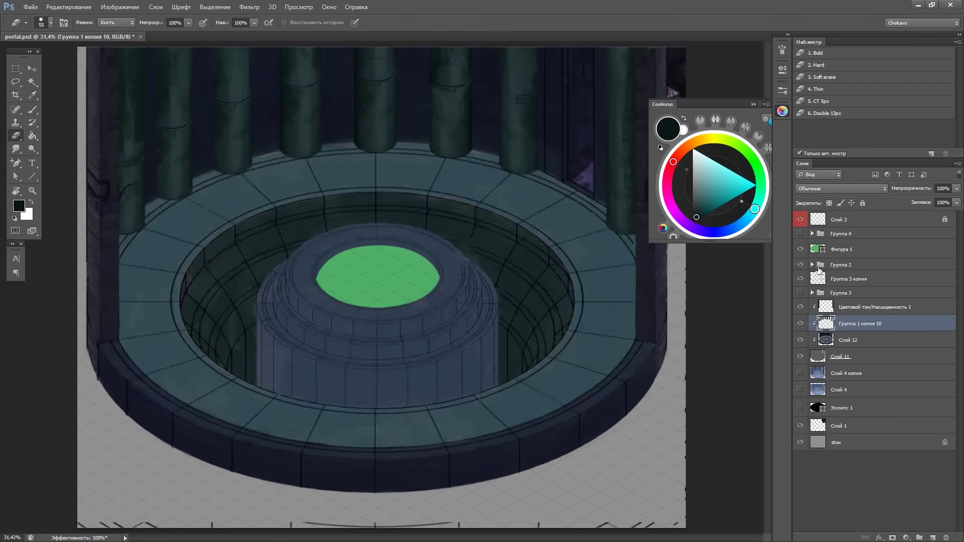
Make Группа 3 копия active with a slightly larger Brush, zoomed in on a pillar top
left_click(820, 278)
scroll(395, 137, "up", 4)
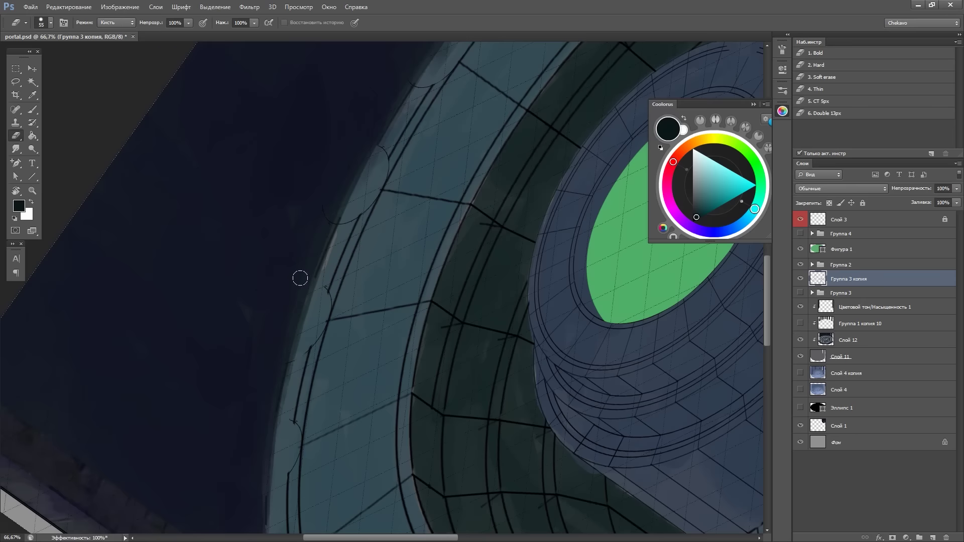
scroll(313, 227, "down", 1)
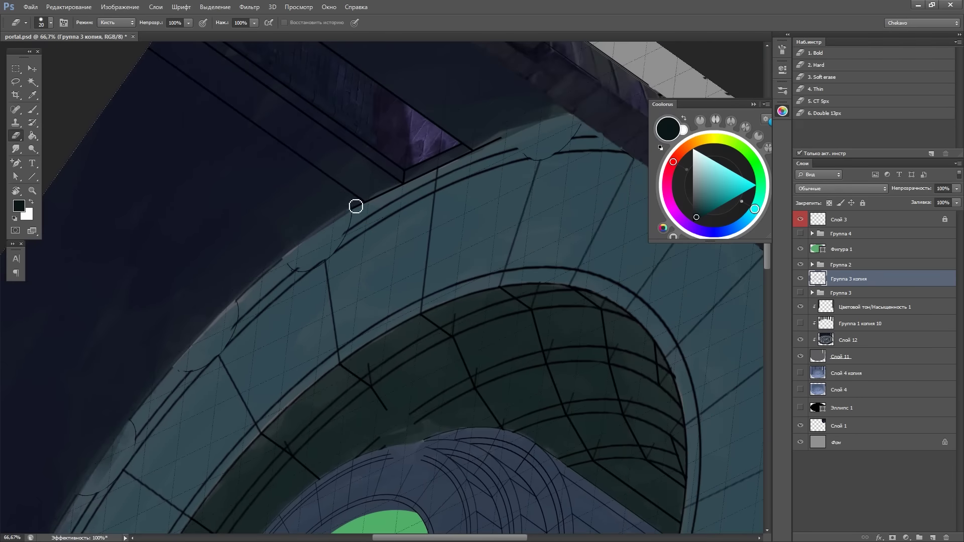
key("b")
scroll(459, 235, "down", 2)
scroll(459, 235, "up", 2)
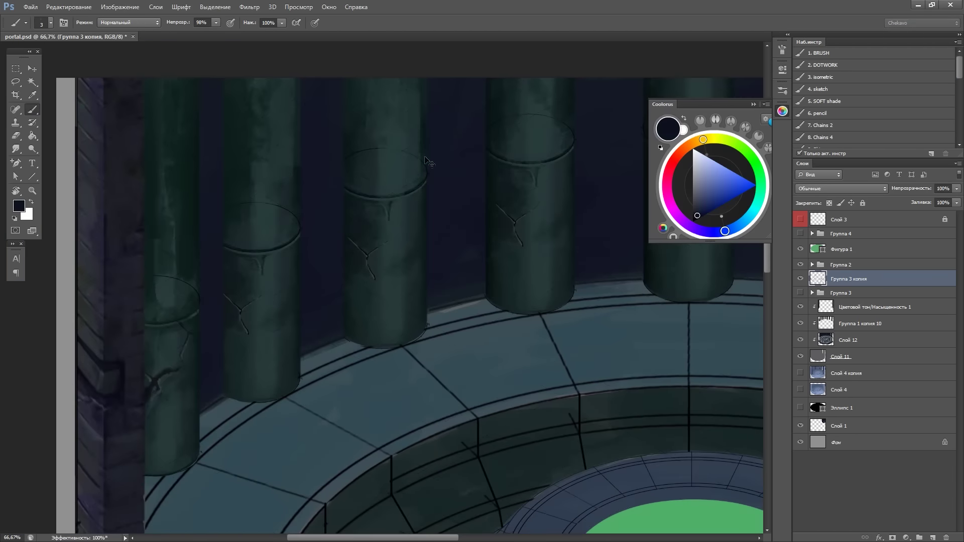
key("bracketright")
key("bracketright")
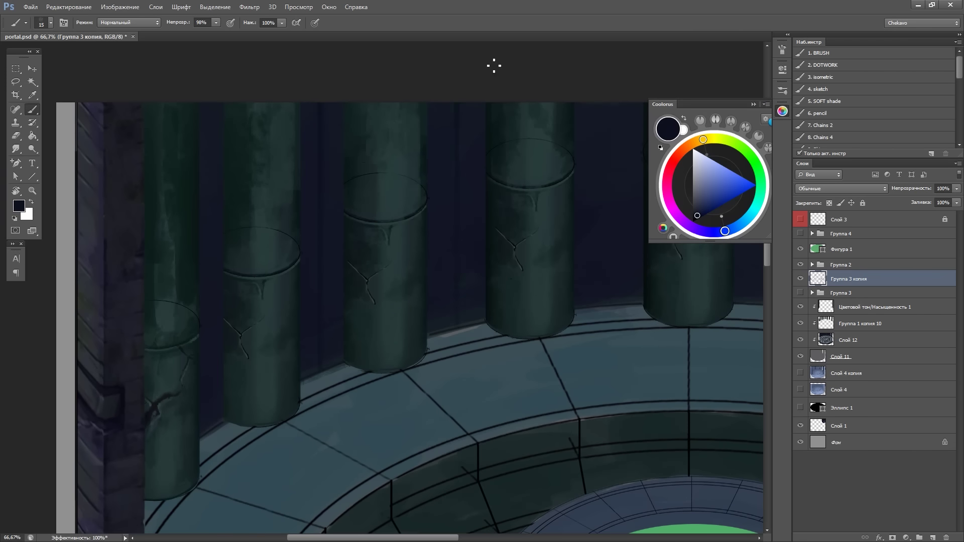
scroll(496, 298, "down", 3)
scroll(627, 332, "left", 5)
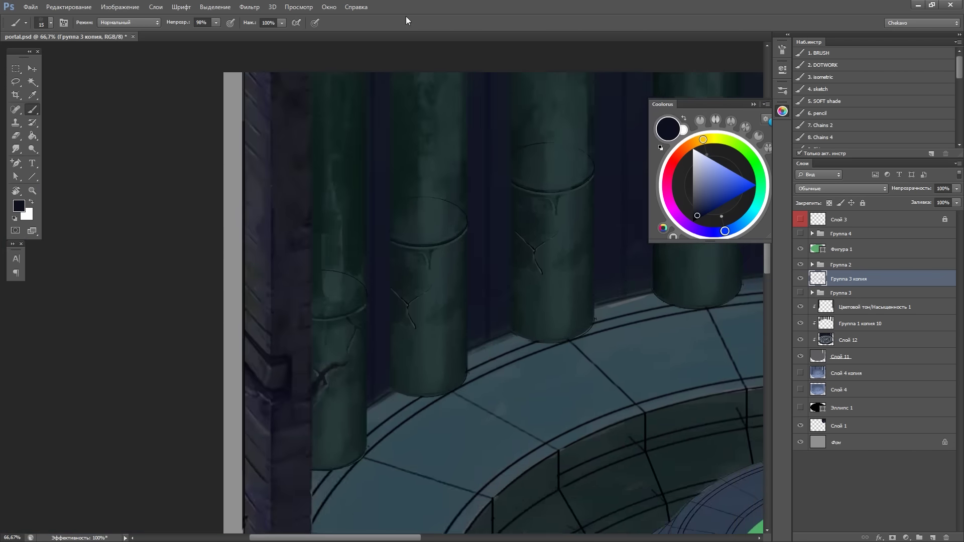
key("ctrl+plus")
key("ctrl+plus")
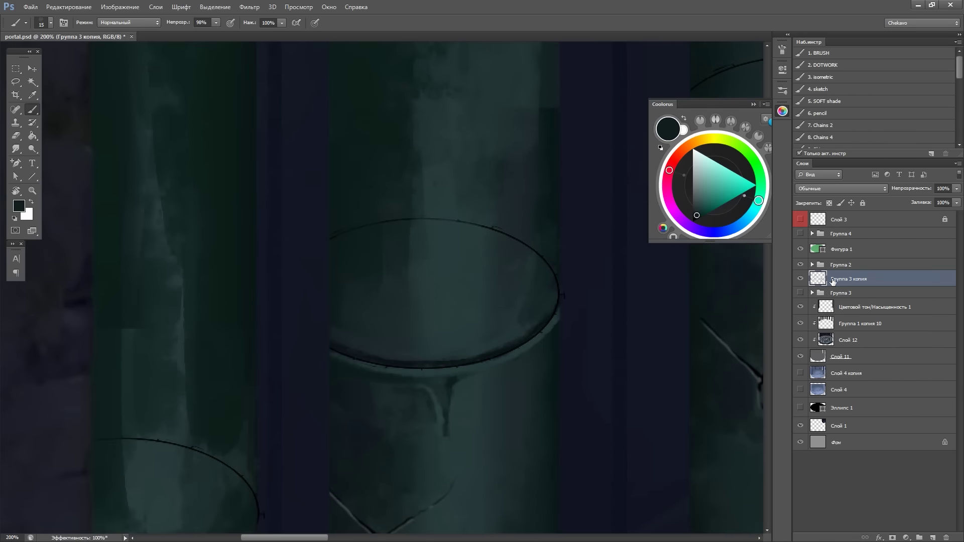
On Группа 1 копия 10, paint lighter teal over the dark arc on the pillar top
left_click(840, 324)
left_click_drag(455, 207, 543, 265)
left_click_drag(389, 164, 402, 241)
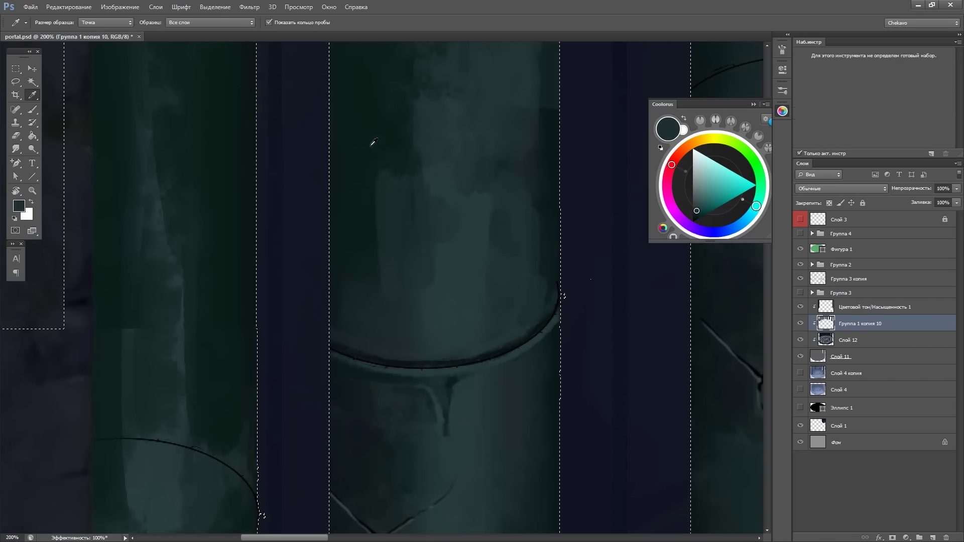
left_click_drag(409, 291, 620, 105)
left_click_drag(352, 301, 426, 229)
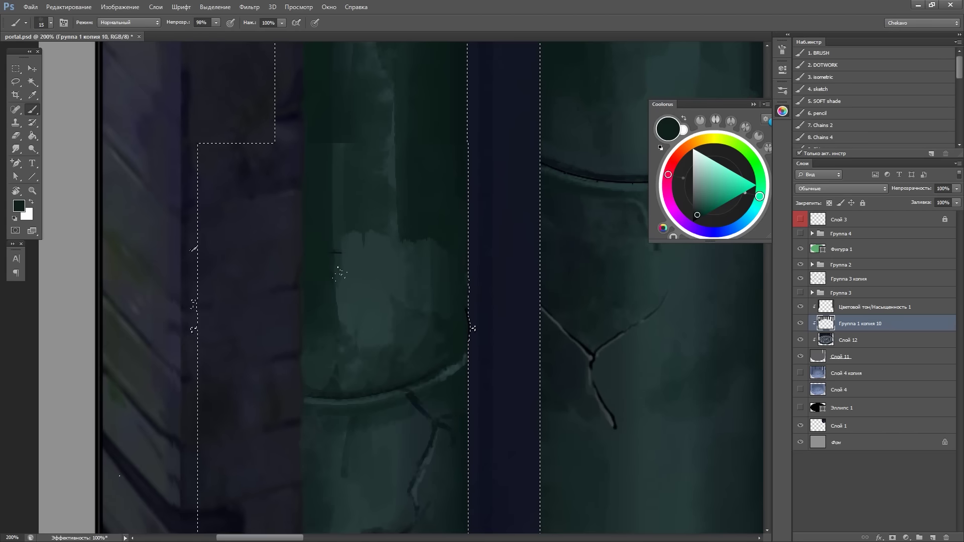
Restore the striped pillar selection and return to the Brush with panels hidden
key("ctrl+0")
key("ctrl+d")
key("m")
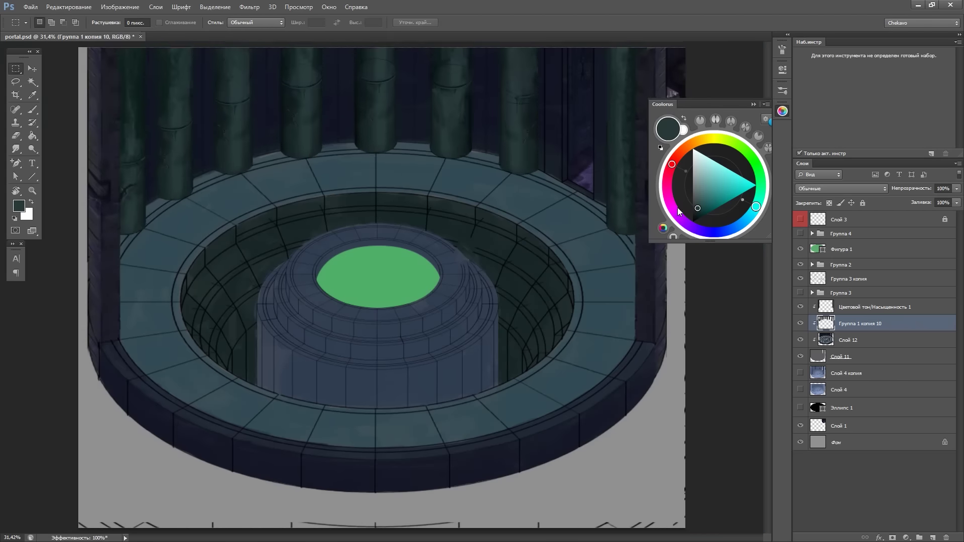
key("ctrl+plus")
key("ctrl+plus")
key("ctrl+plus")
key("ctrl+plus")
left_click_drag(607, 500, 607, 334)
key("ctrl+plus")
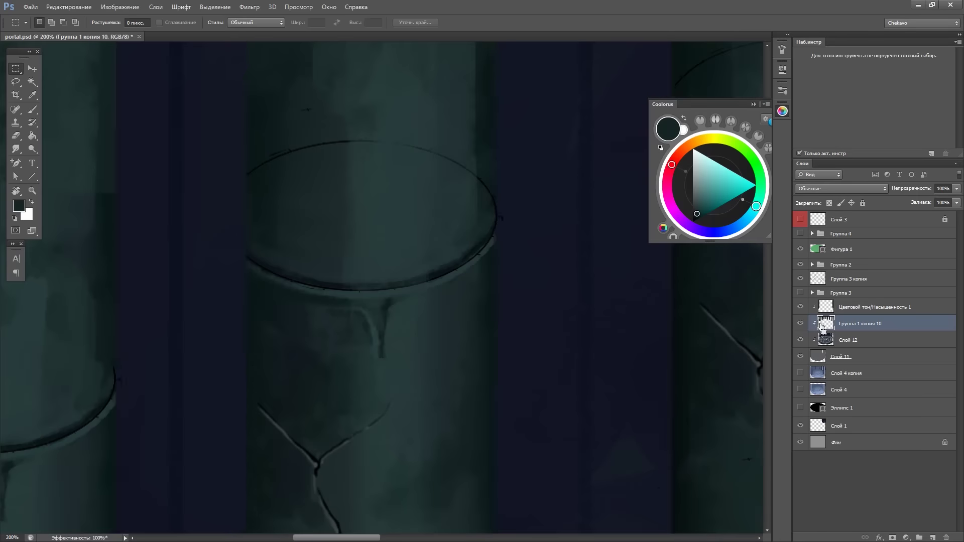
key("ctrl+shift+d")
key("b")
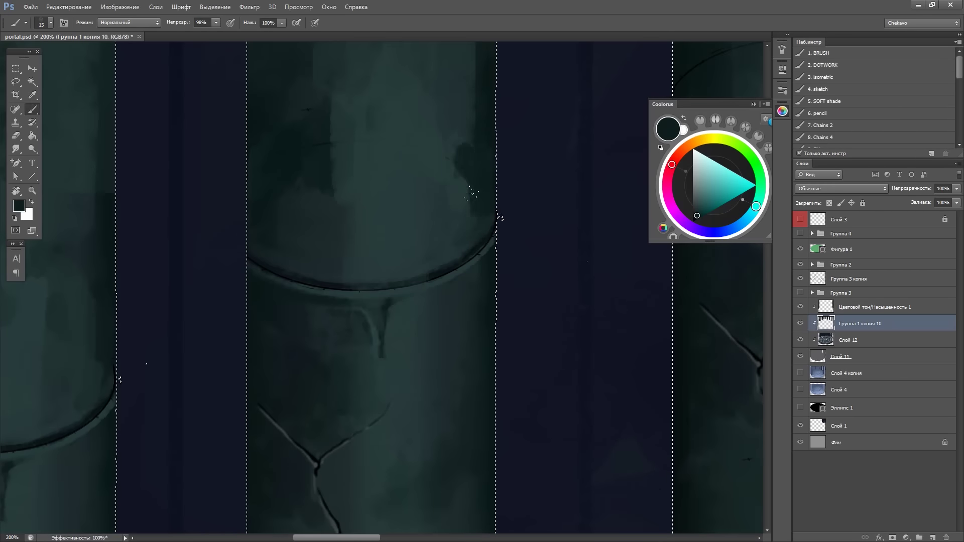
scroll(467, 201, "up", 5)
key("Tab")
Paint out the dark upper ellipse arcs on the left, centre and right pillar tops
mouse_move(447, 215)
left_mouse_down()
mouse_move(676, 225)
mouse_move(179, 237)
left_mouse_up()
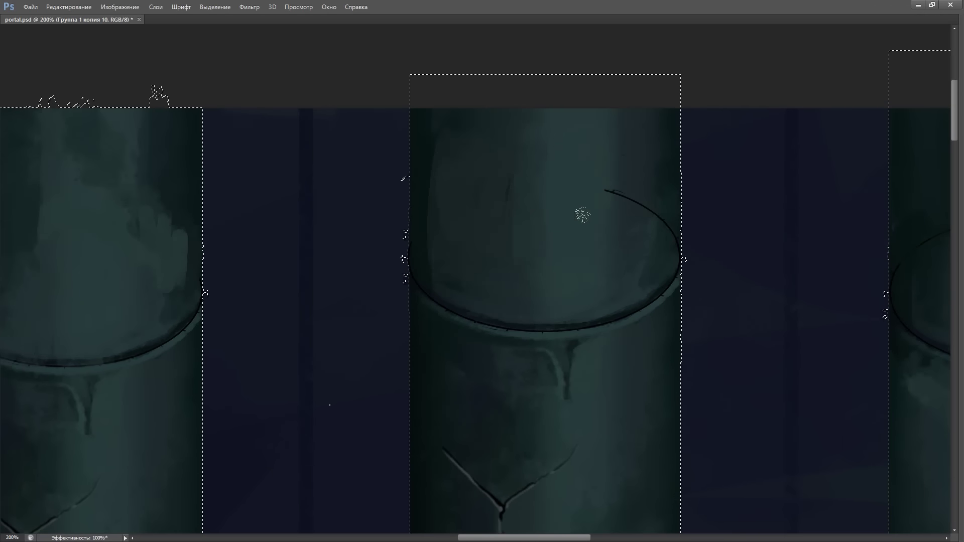
mouse_move(605, 190)
left_mouse_down()
mouse_move(679, 257)
mouse_move(303, 287)
left_mouse_up()
mouse_move(518, 341)
left_mouse_down()
mouse_move(601, 280)
mouse_move(682, 274)
left_mouse_up()
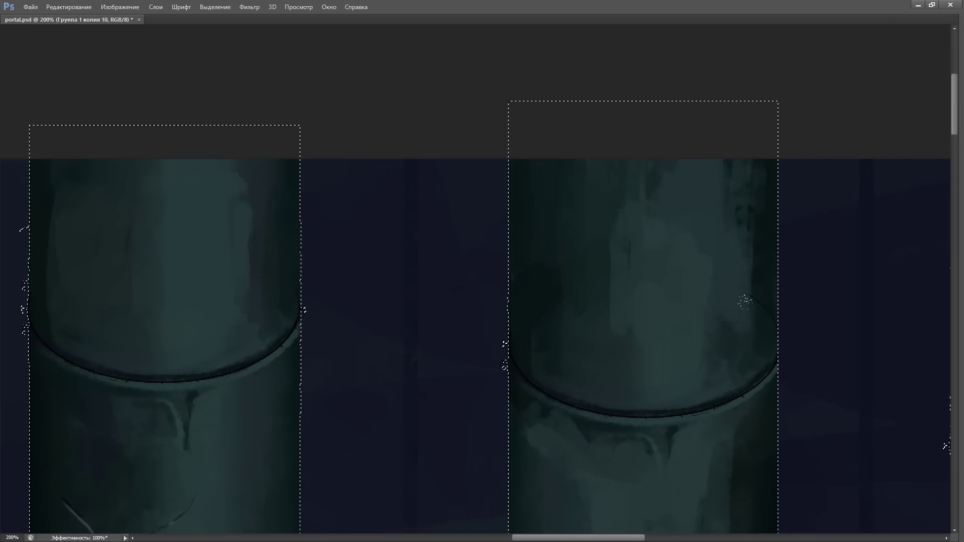
left_click_drag(745, 301, 638, 286)
left_click_drag(515, 126, 628, 134)
left_click_drag(603, 173, 490, 190)
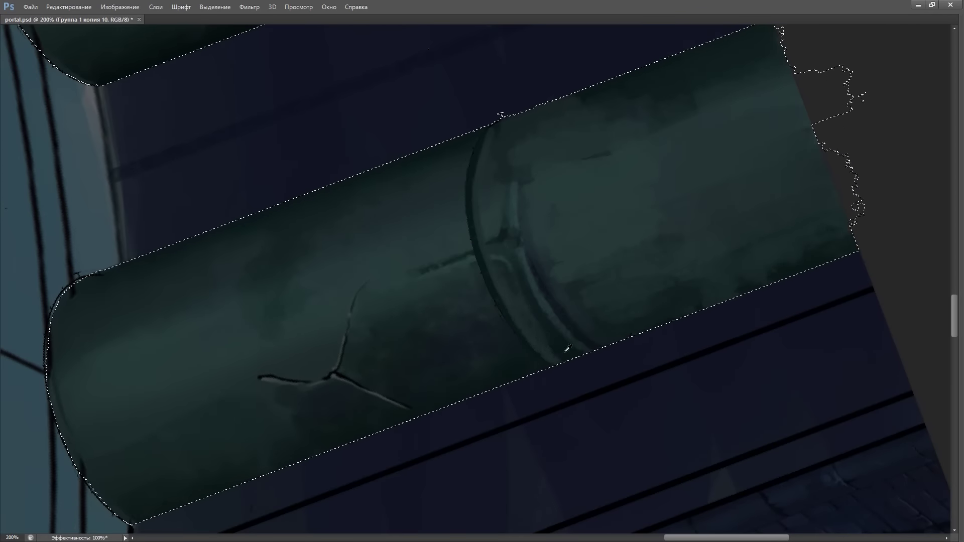
Soften the pipe flange edges with light and dark teal strokes, rotating the view as needed
mouse_move(497, 120)
left_mouse_down()
mouse_move(478, 269)
mouse_move(529, 355)
left_mouse_up()
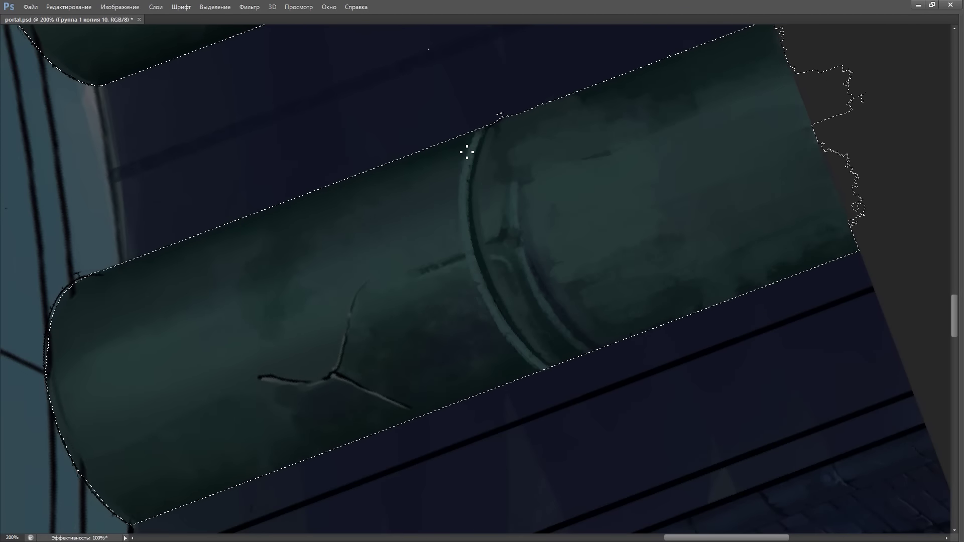
mouse_move(416, 243)
left_mouse_down()
mouse_move(422, 236)
mouse_move(330, 196)
left_mouse_up()
key("r")
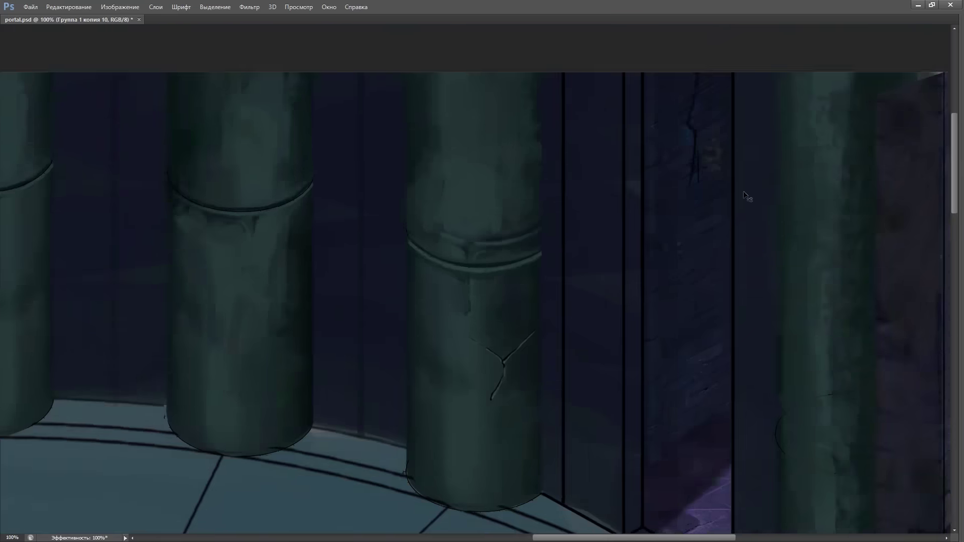
mouse_move(552, 189)
left_mouse_down()
mouse_move(534, 310)
mouse_move(363, 257)
left_mouse_up()
left_click_drag(356, 359, 348, 299)
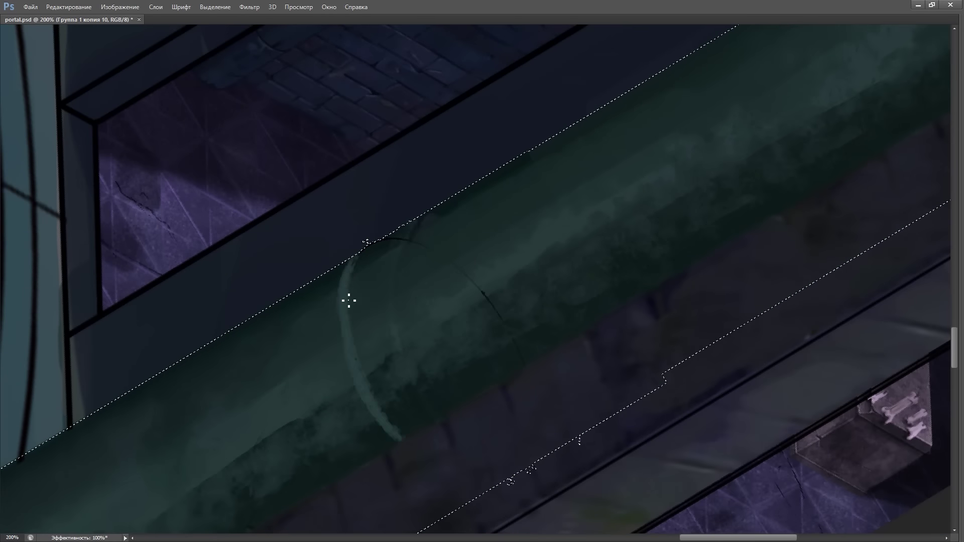
left_click_drag(345, 349, 487, 171)
left_click_drag(503, 223, 537, 356)
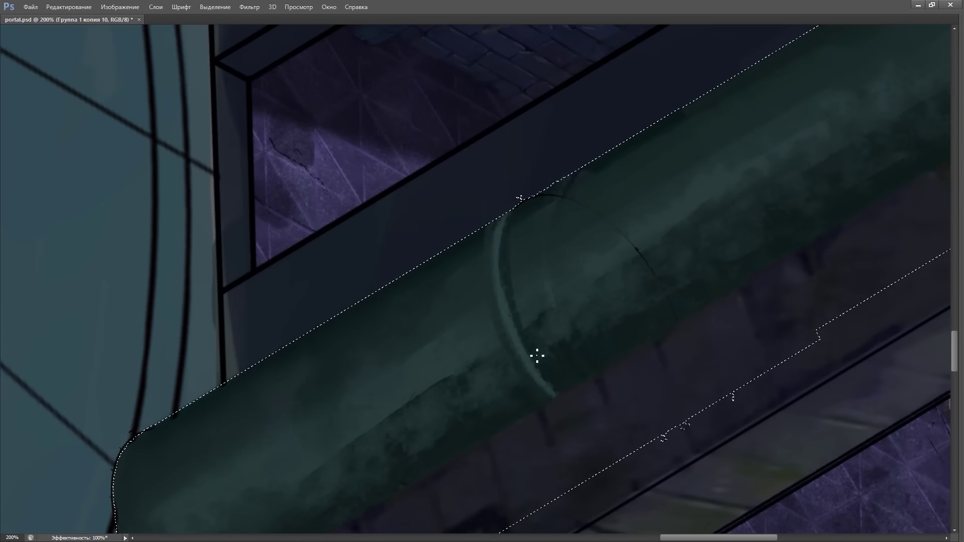
mouse_move(516, 241)
left_mouse_down()
mouse_move(467, 258)
mouse_move(513, 203)
left_mouse_up()
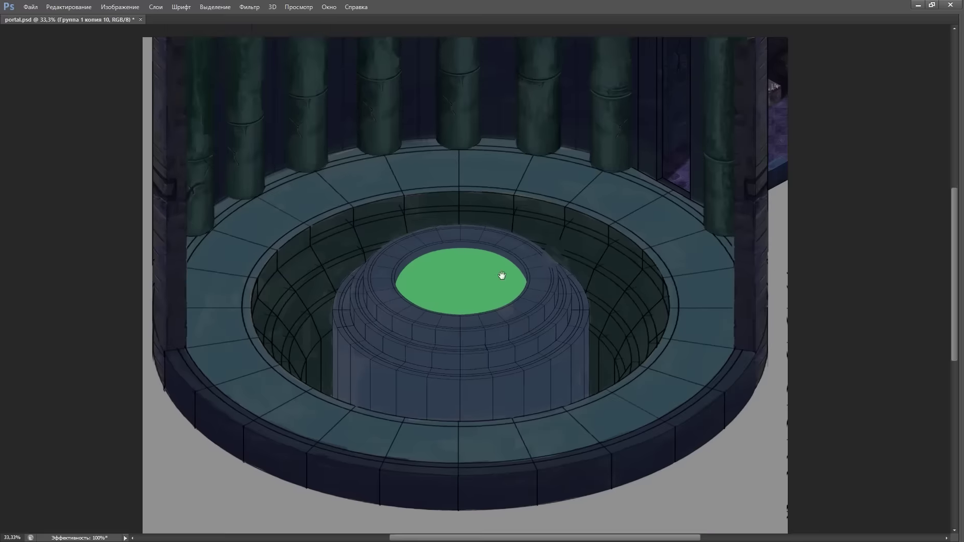
mouse_move(441, 157)
left_mouse_down()
mouse_move(495, 243)
mouse_move(656, 180)
mouse_move(538, 234)
mouse_move(458, 247)
left_mouse_up()
Pan across the canvas to review other pipe sections and the crack
scroll(454, 112, "up", 2)
scroll(437, 404, "up", 4)
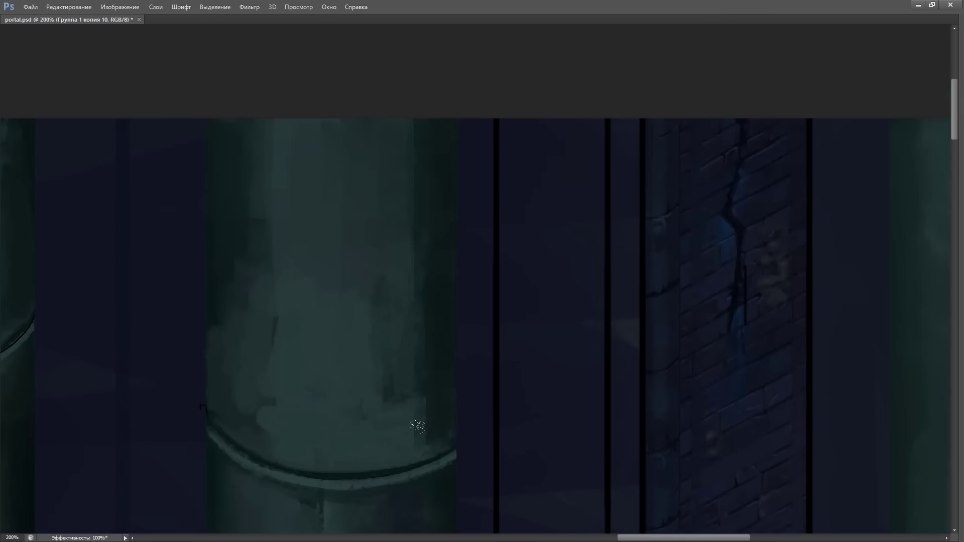
left_click_drag(437, 405, 489, 169)
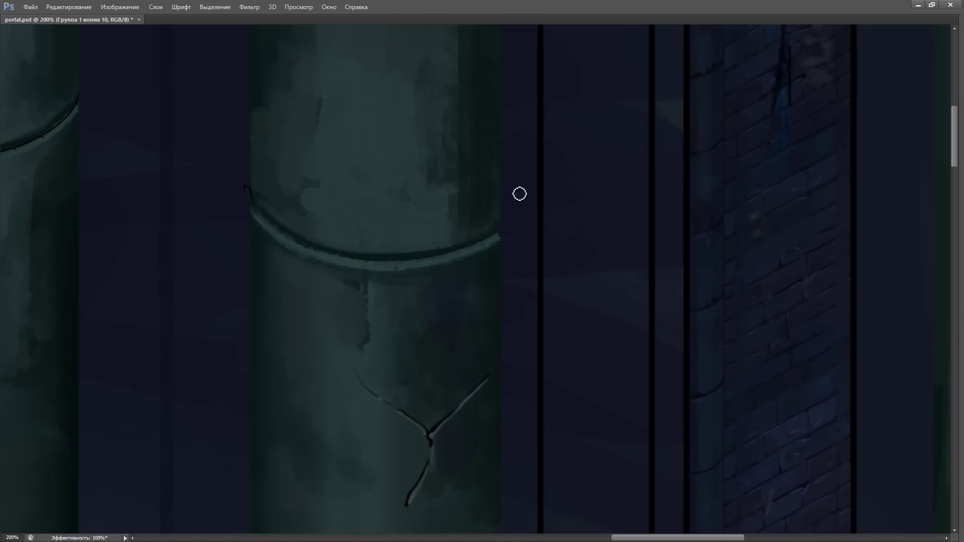
key("Tab")
mouse_move(273, 197)
left_mouse_down()
mouse_move(389, 189)
mouse_move(215, 146)
mouse_move(345, 169)
left_mouse_up()
mouse_move(640, 185)
left_mouse_down()
mouse_move(587, 112)
mouse_move(446, 270)
left_mouse_up()
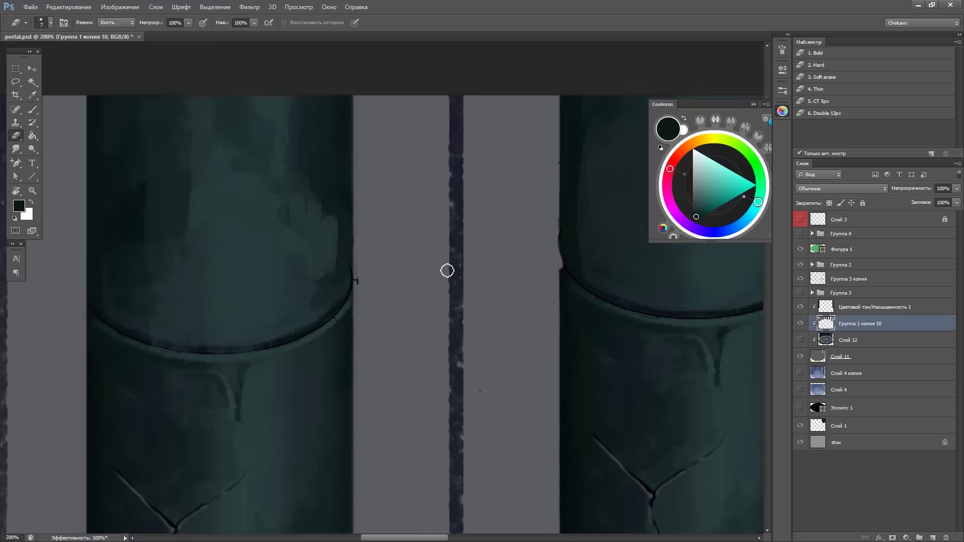
Zoom out to the whole portal and make the Слой 12 colour painting visible again
left_click_drag(628, 201, 537, 200)
scroll(26, 314, "left", 5)
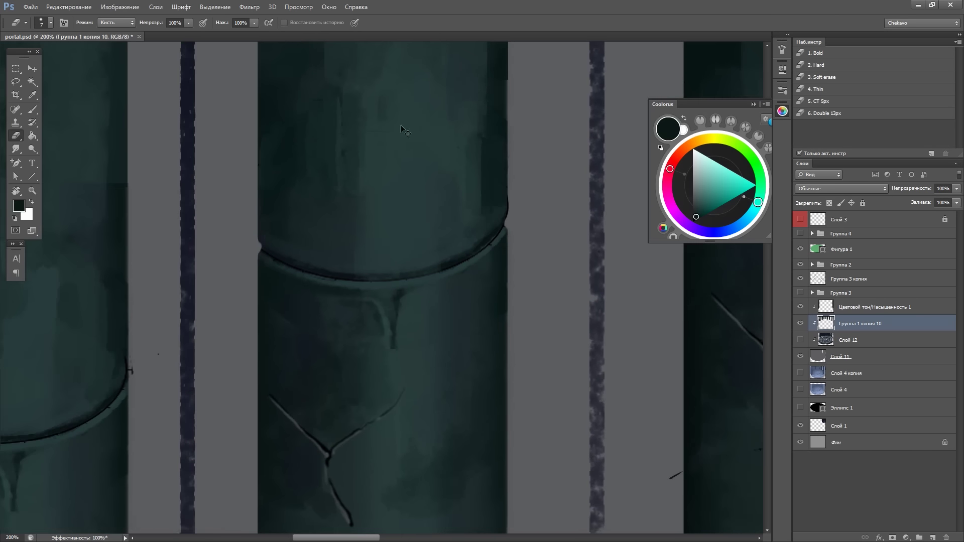
scroll(141, 406, "left", 5)
scroll(444, 345, "left", 5)
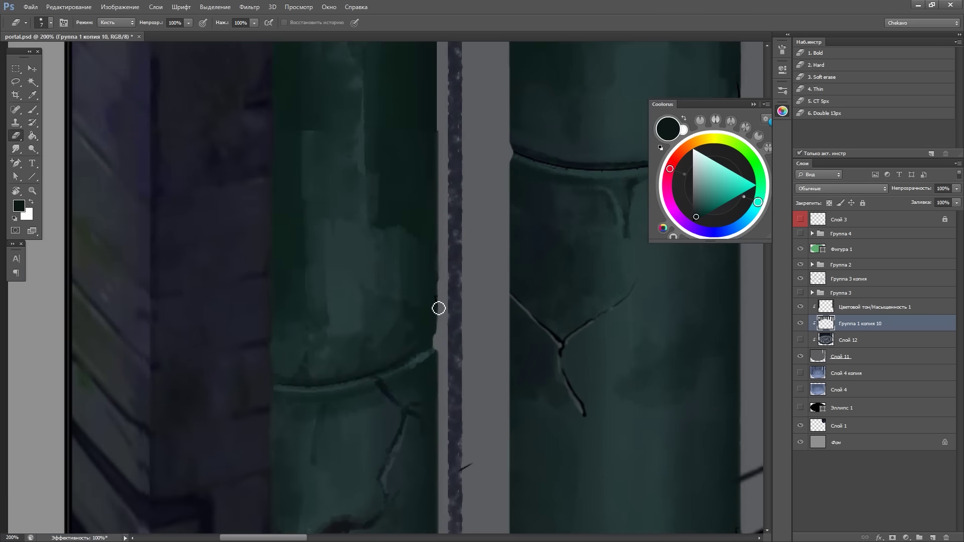
key("ctrl+0")
scroll(578, 291, "up", 3)
scroll(626, 276, "up", 2)
key("ctrl+0")
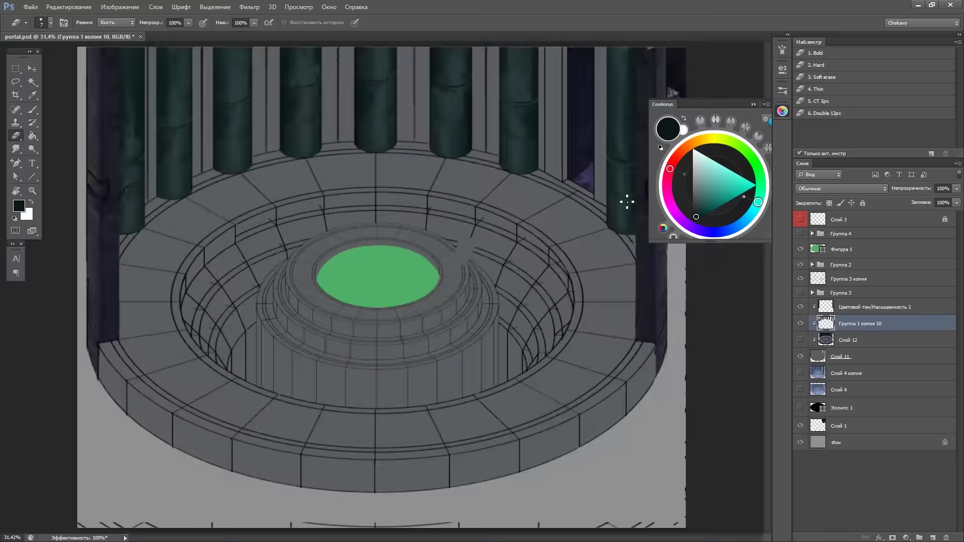
key("ctrl+plus")
key("ctrl+plus")
key("ctrl+minus")
key("ctrl+minus")
left_click(801, 340)
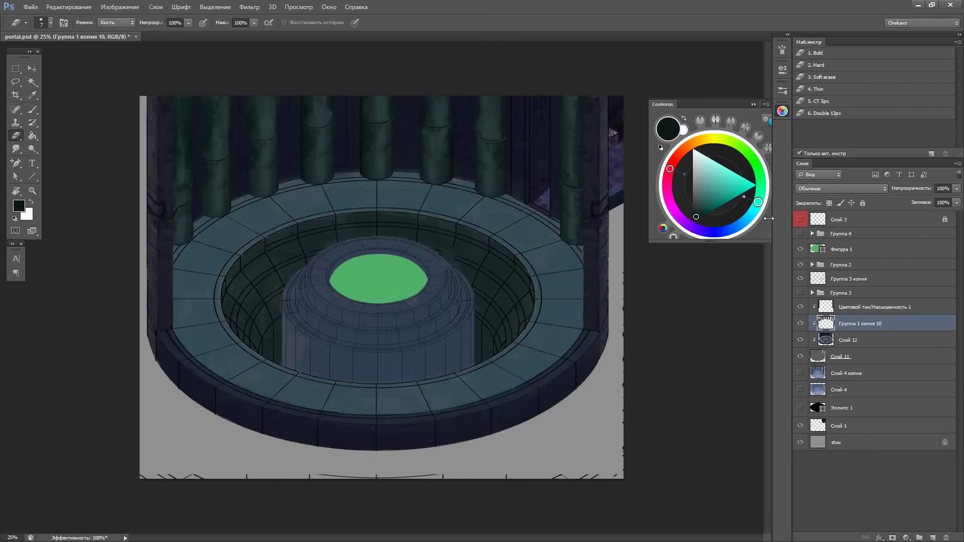
key("ctrl+plus")
key("ctrl+plus")
key("ctrl+plus")
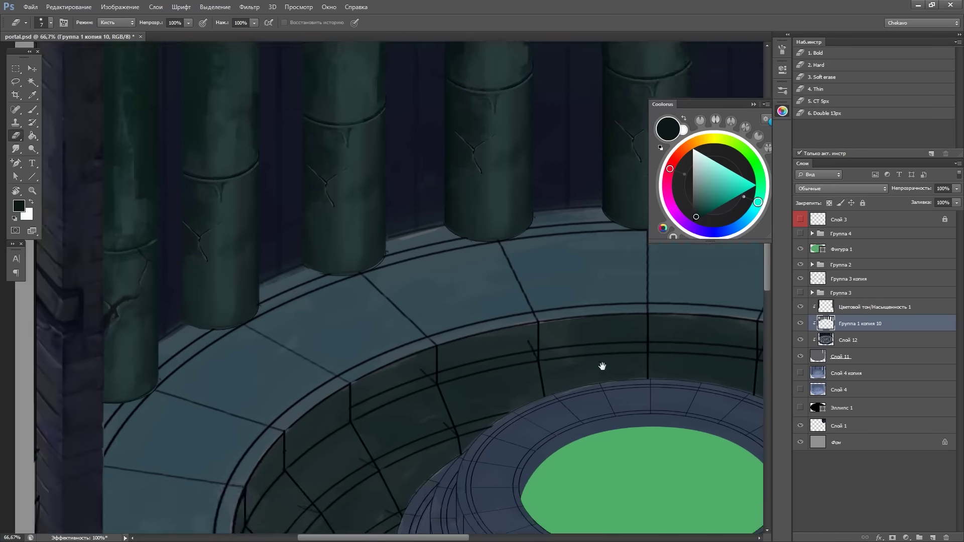
Lasso the dark pillar gaps on Группа 3 копия, create empty layer Слой 13, and deselect
left_click(844, 279)
key("l")
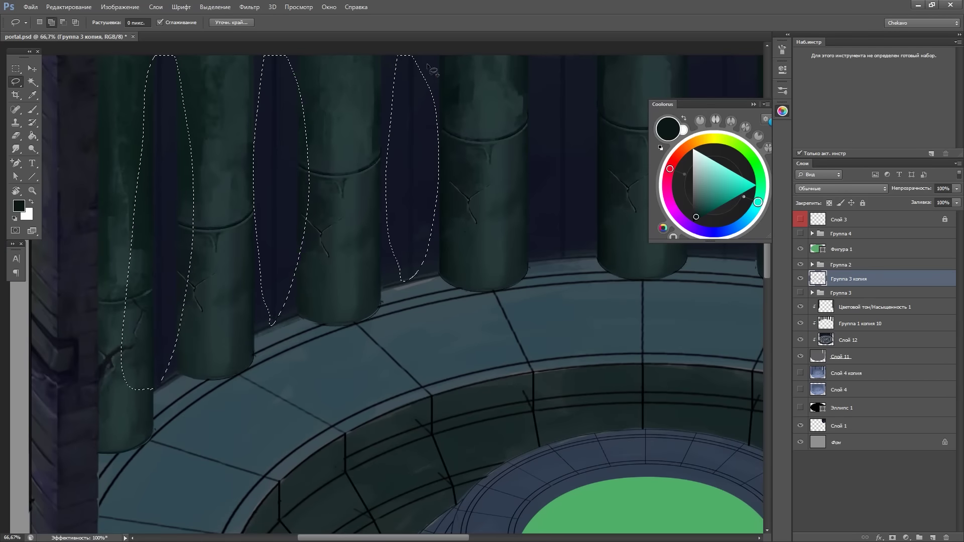
left_click_drag(431, 69, 437, 105)
key("ctrl+minus")
key("ctrl+minus")
key("ctrl+minus")
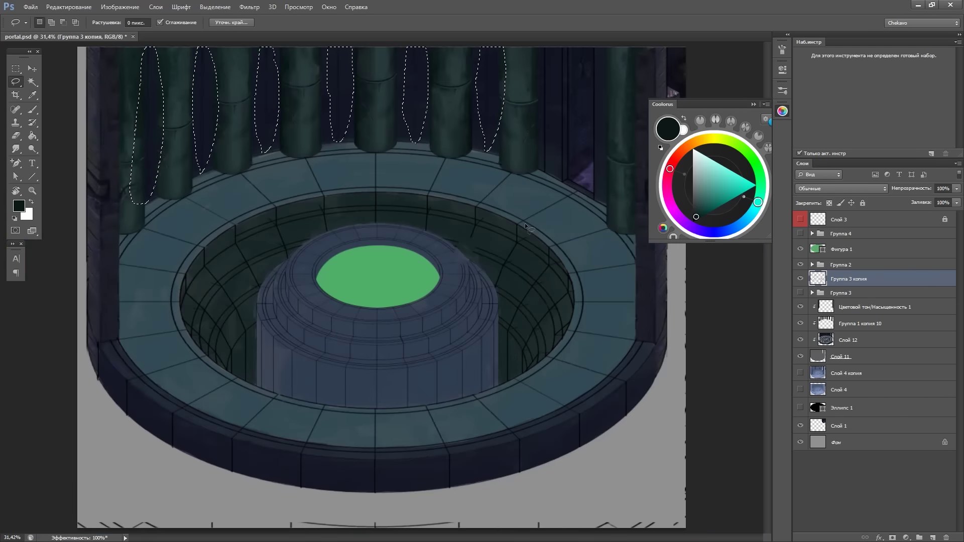
key("ctrl+shift+alt+n")
key("ctrl+d")
key("ctrl+plus")
key("ctrl+plus")
key("ctrl+plus")
key("ctrl+plus")
Inspect the pillar gaps with the Brush, then switch to the Eraser and sample the blue-grey floor colour
key("b")
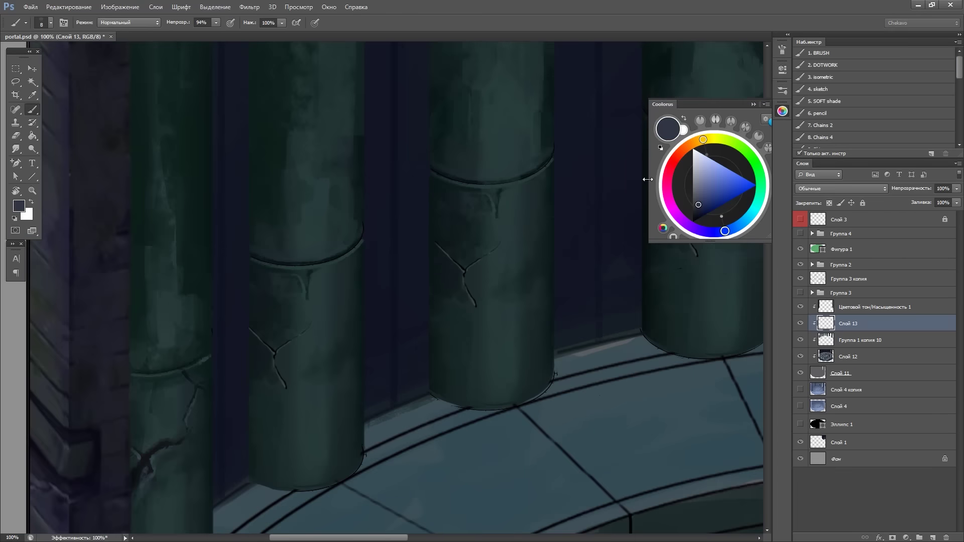
mouse_move(420, 376)
left_mouse_down()
mouse_move(492, 262)
mouse_move(482, 420)
mouse_move(633, 402)
left_mouse_up()
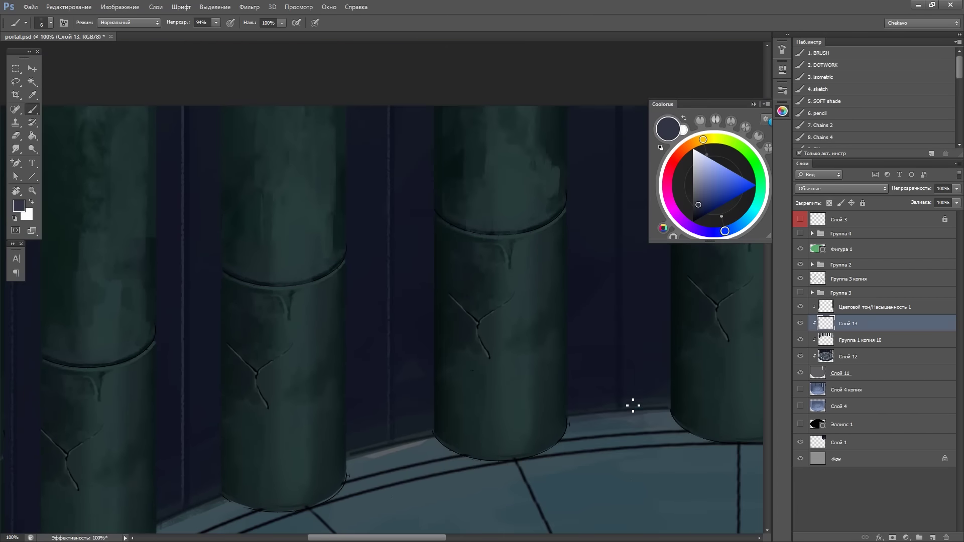
left_click_drag(531, 99, 405, 355)
key("ctrl+minus")
key("ctrl+minus")
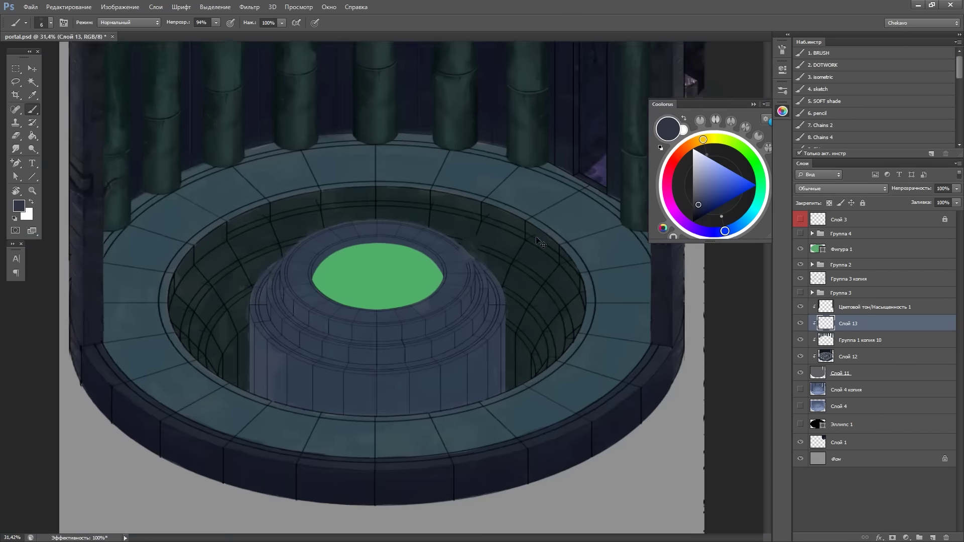
key("ctrl+plus")
key("ctrl+plus")
key("ctrl+plus")
key("e")
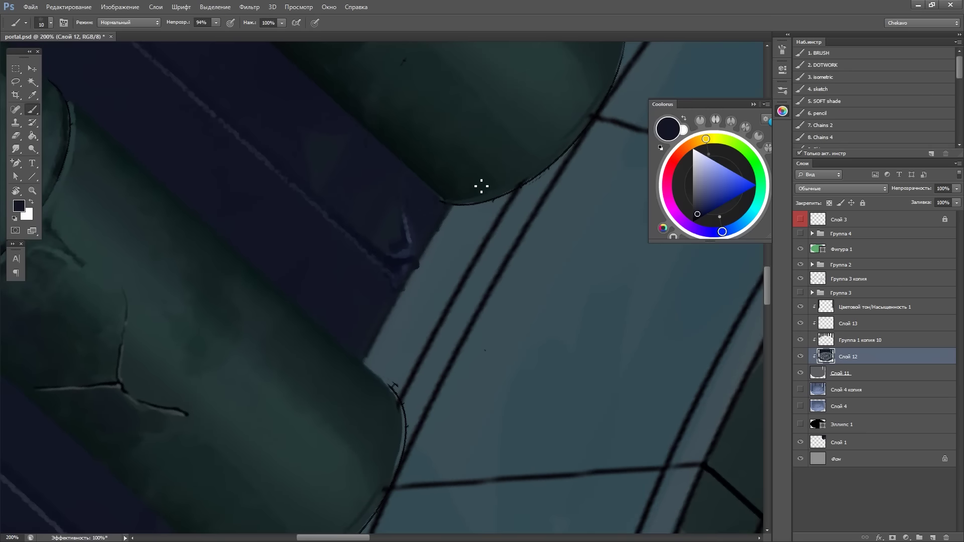
left_click(458, 210, "alt")
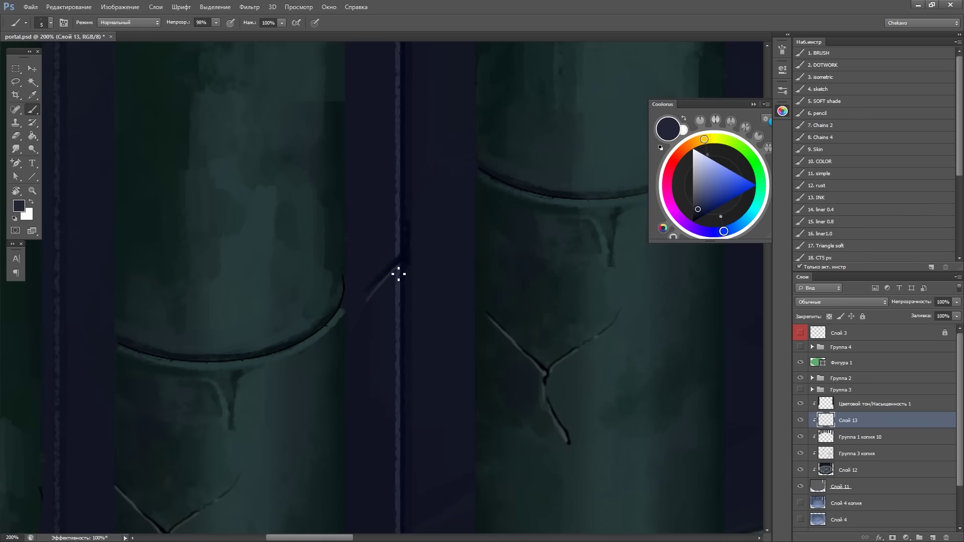
Paint near-black and dark teal strokes over the pillar's crack and hole
left_click(402, 262, "alt")
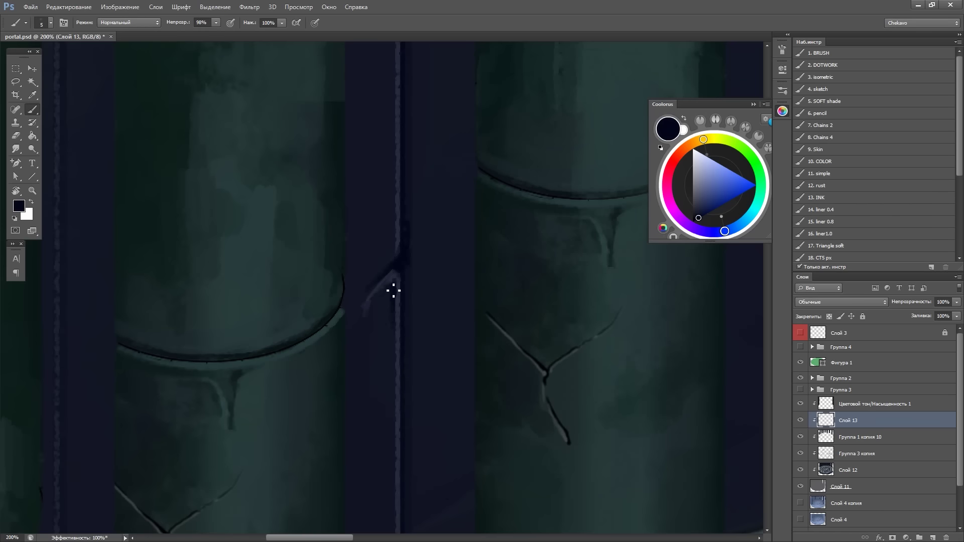
left_click(392, 400, "alt")
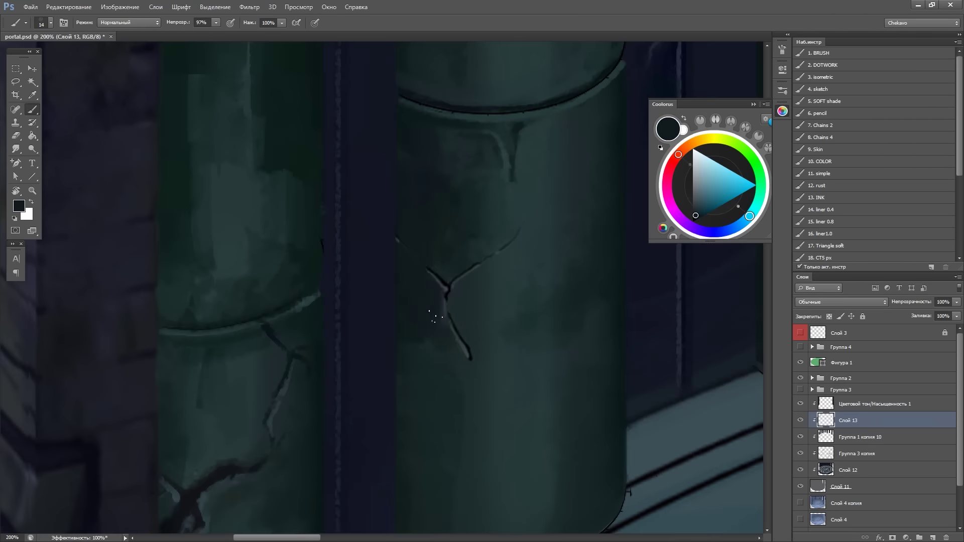
left_click_drag(435, 317, 499, 286)
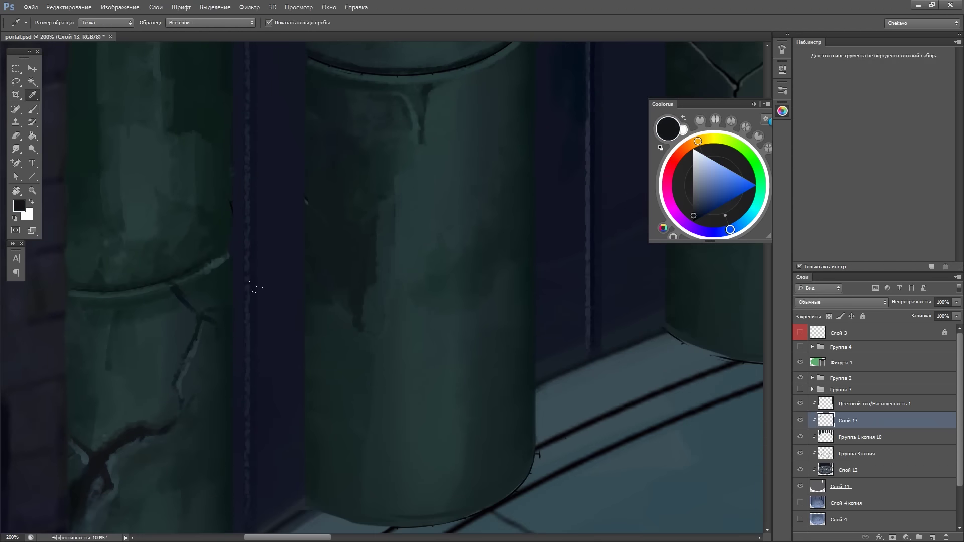
left_click_drag(372, 254, 413, 251)
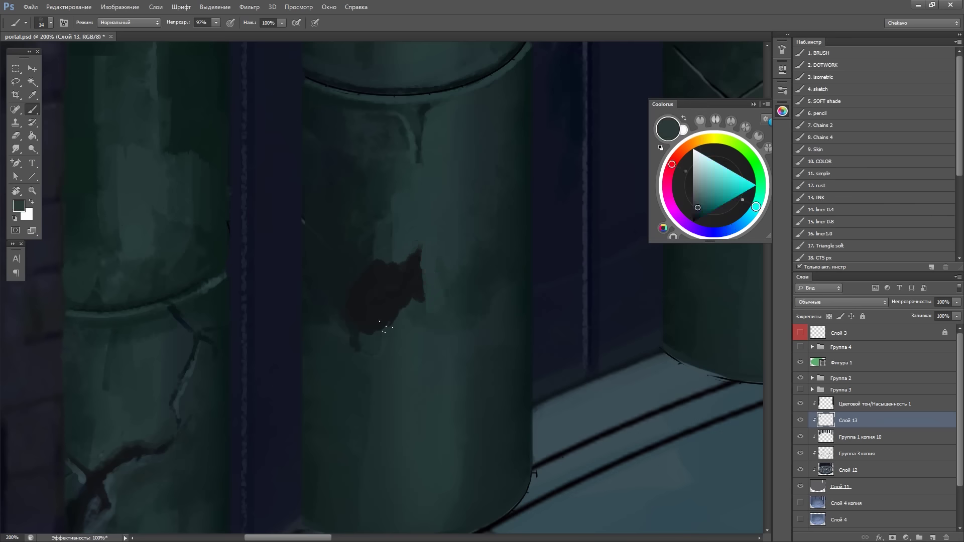
left_click_drag(513, 260, 518, 270)
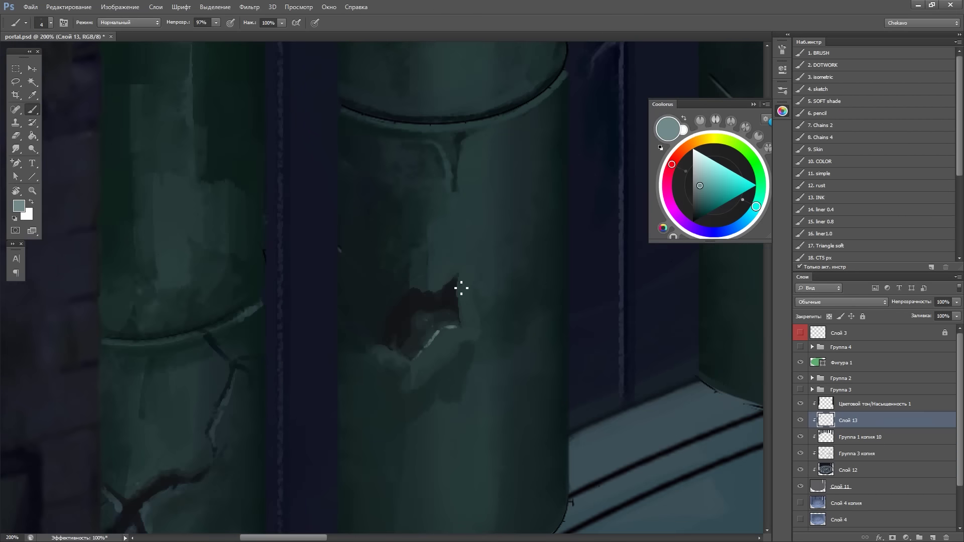
Shape the broken hole in black, with lighter grey-teal chipped edges around it
left_click(438, 325, "alt")
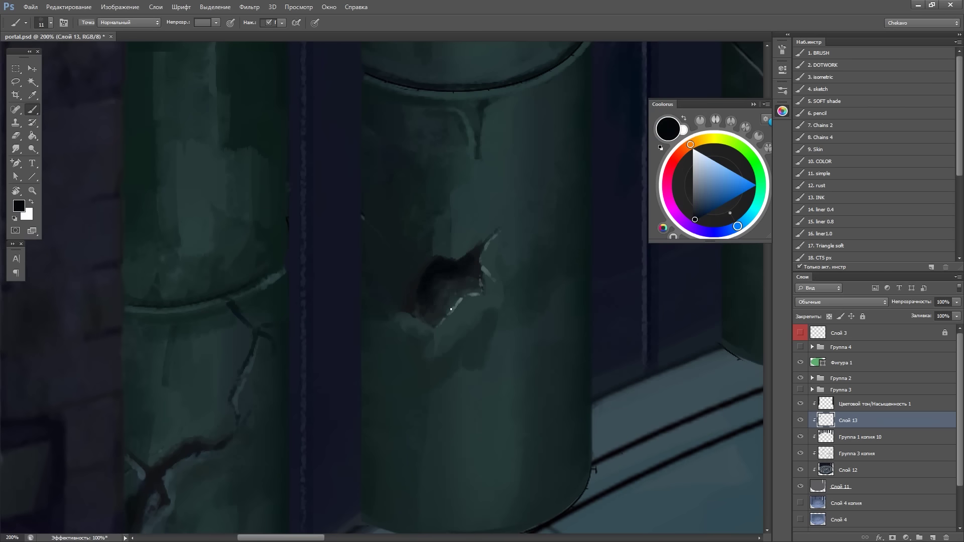
left_click_drag(435, 286, 429, 322)
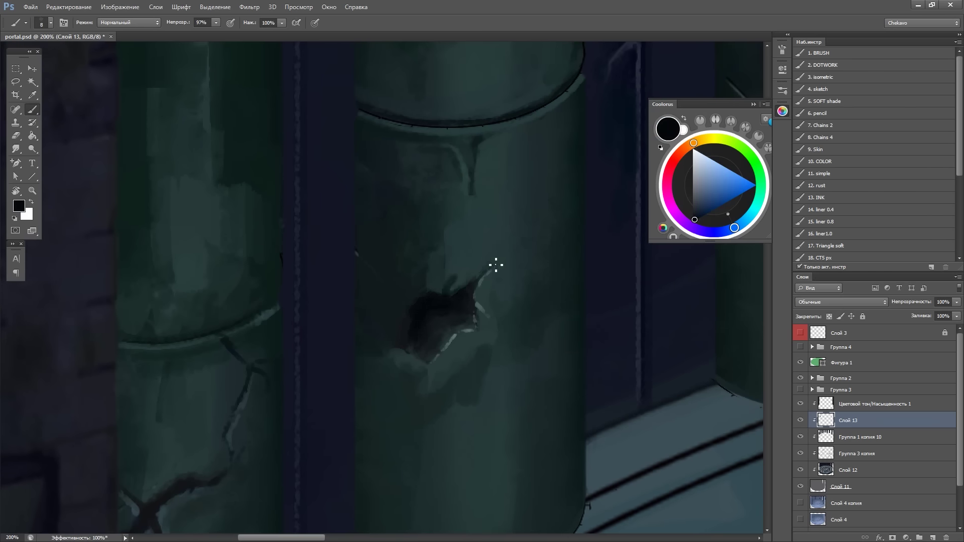
left_click_drag(503, 195, 494, 143)
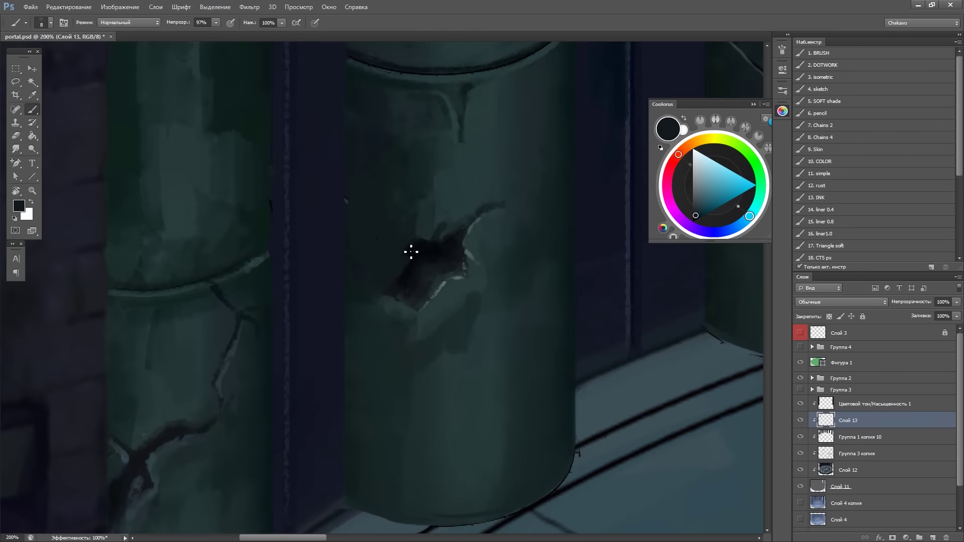
left_click(411, 253, "alt")
left_click_drag(411, 252, 415, 277)
left_click(398, 289, "alt")
left_click(391, 306, "alt")
left_click(381, 262, "alt")
Rotate the view so the gap runs diagonally and set up a smaller dark teal smudge brush
key("ctrl+minus")
scroll(507, 235, "up", 3)
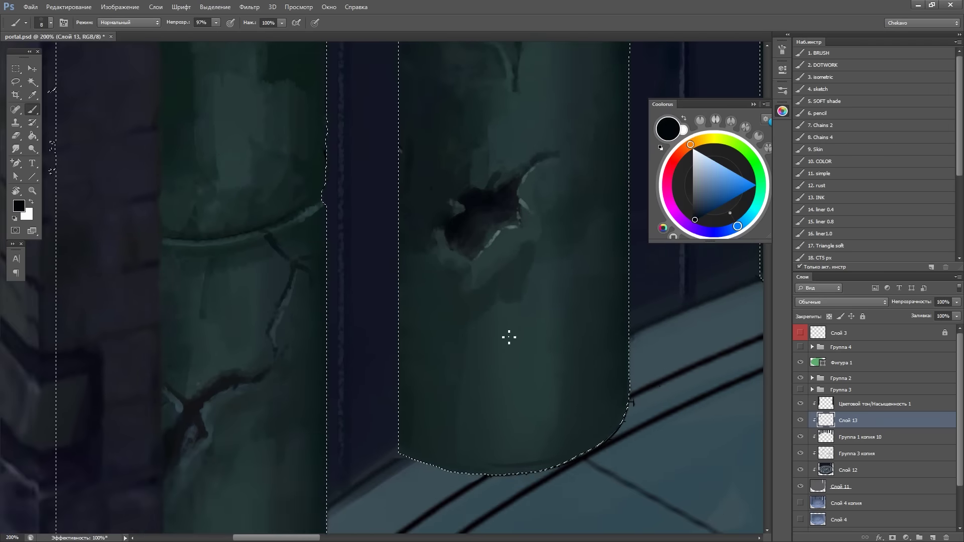
scroll(508, 336, "down", 4)
scroll(412, 478, "up", 5)
left_click_drag(474, 287, 472, 263)
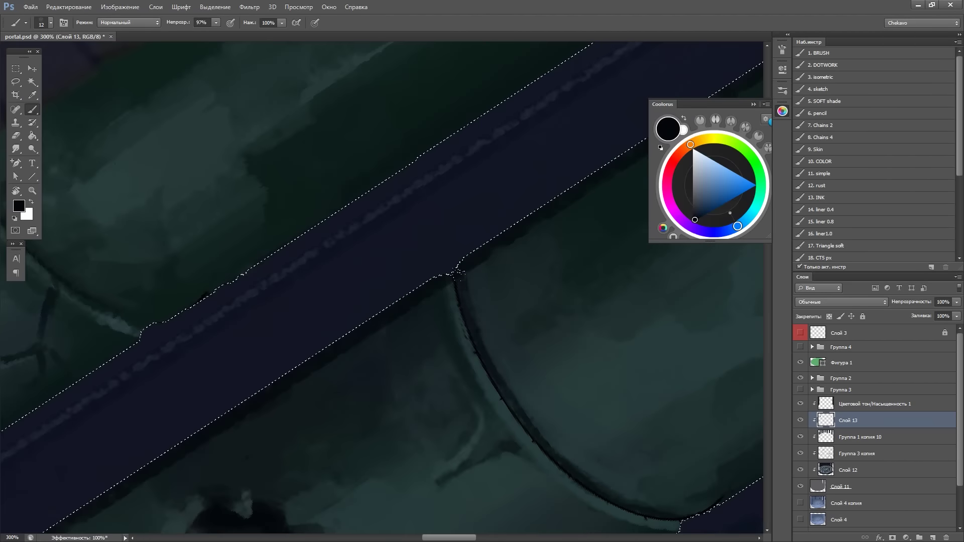
left_click(536, 342, "alt")
key("r")
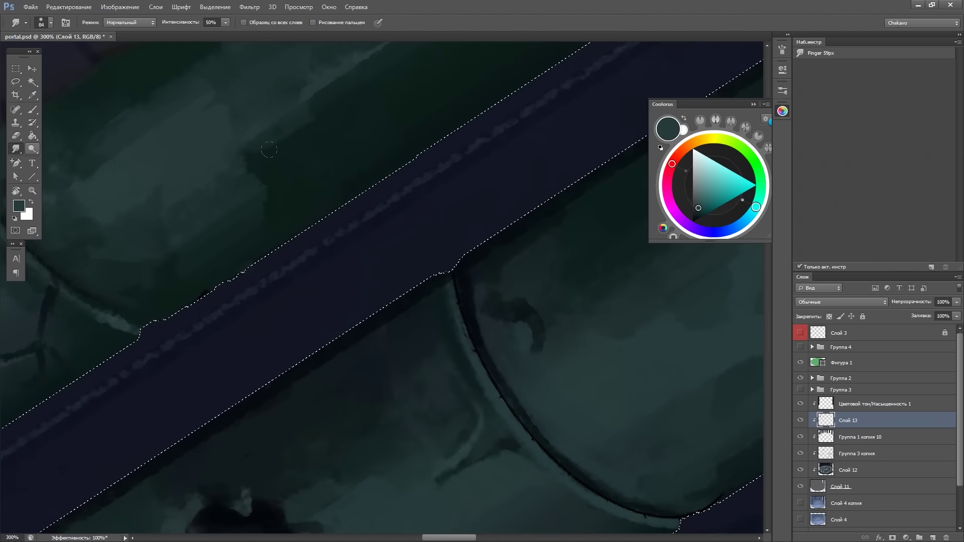
mouse_move(517, 350)
left_mouse_down()
mouse_move(523, 337)
mouse_move(346, 282)
mouse_move(504, 207)
left_mouse_up()
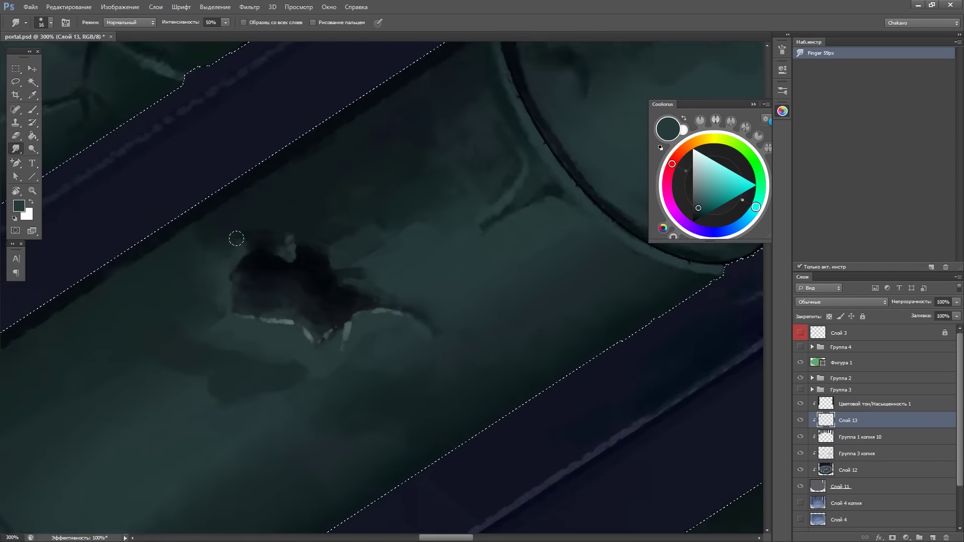
left_click_drag(230, 236, 598, 226)
scroll(304, 222, "down", 3)
scroll(303, 222, "down", 2)
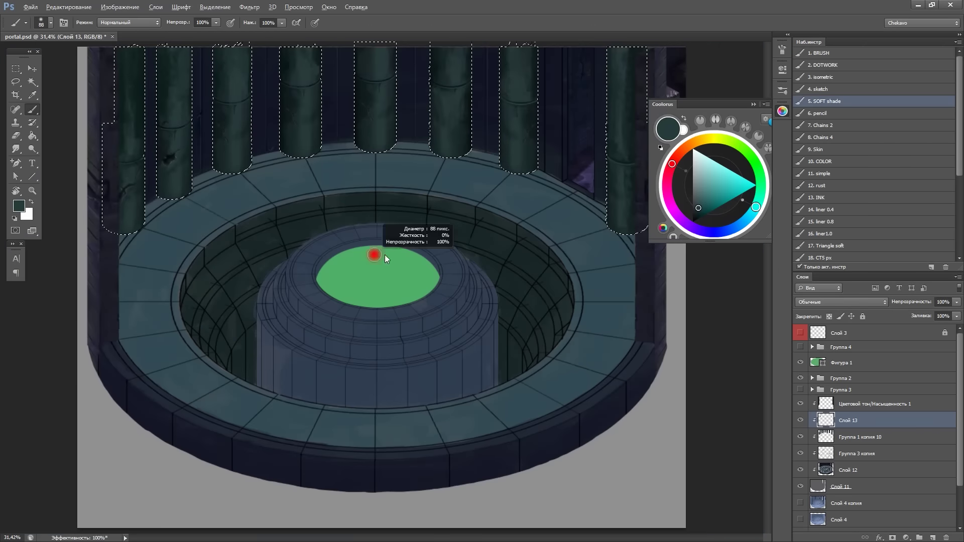
Resample near-black and the teal pillar colour, returning to the brush along the pillar
key("i")
scroll(385, 255, "up", 1)
scroll(387, 207, "up", 3)
left_click(312, 204)
key("b")
scroll(402, 96, "down", 2)
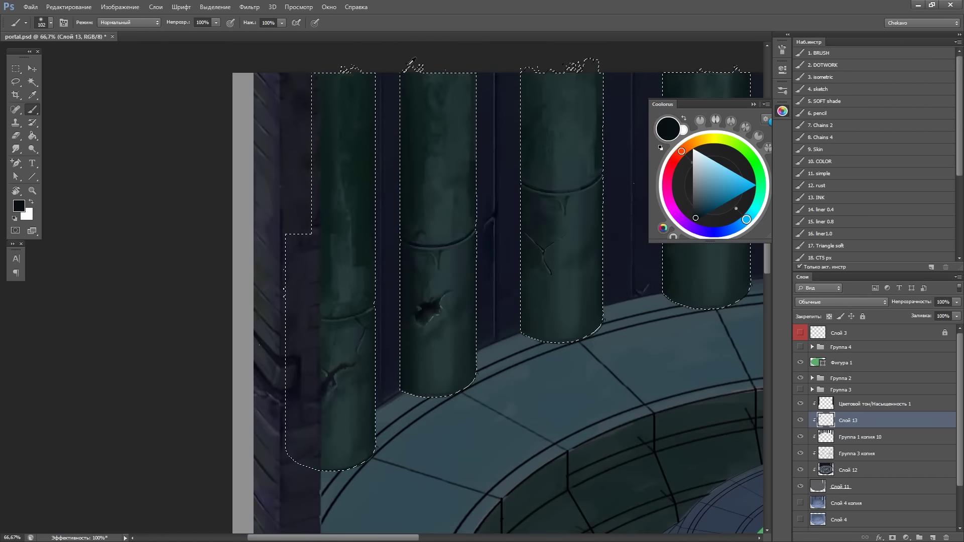
scroll(361, 275, "right", 5)
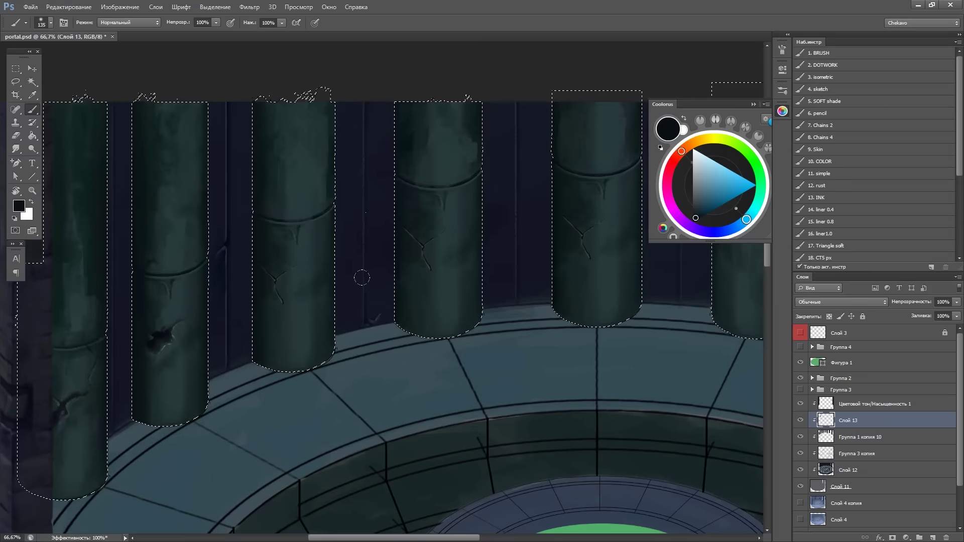
scroll(503, 271, "up", 2)
scroll(543, 281, "right", 5)
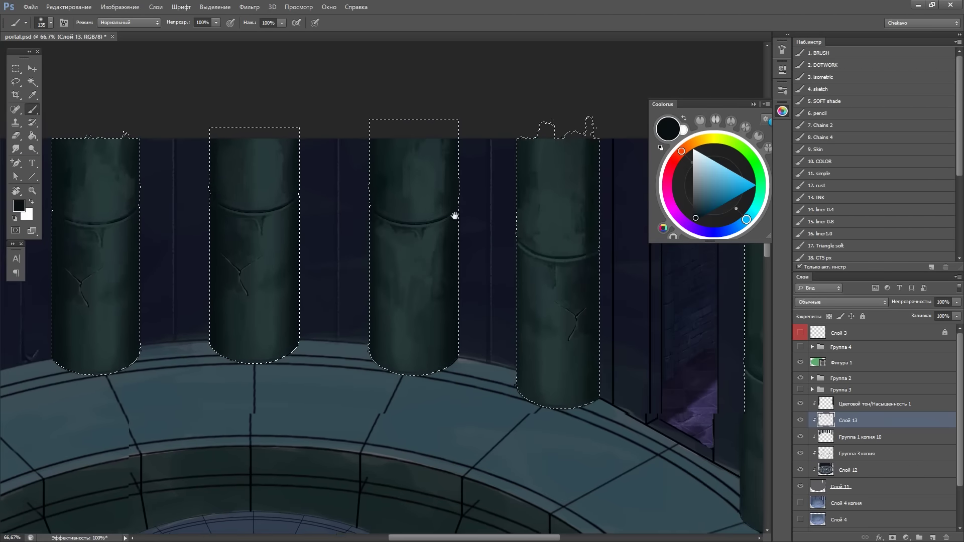
scroll(512, 332, "down", 2)
left_click(571, 450, "alt")
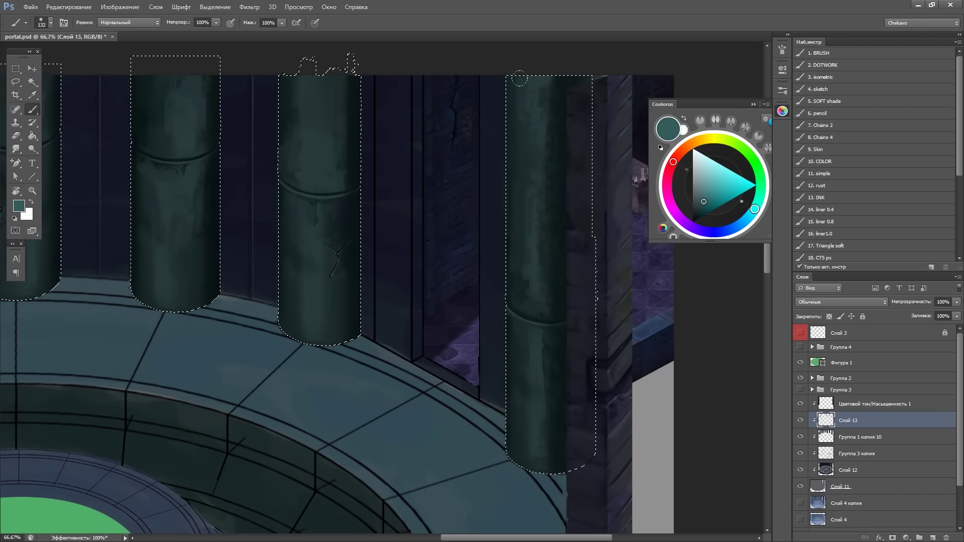
scroll(663, 308, "down", 1)
scroll(607, 297, "down", 1)
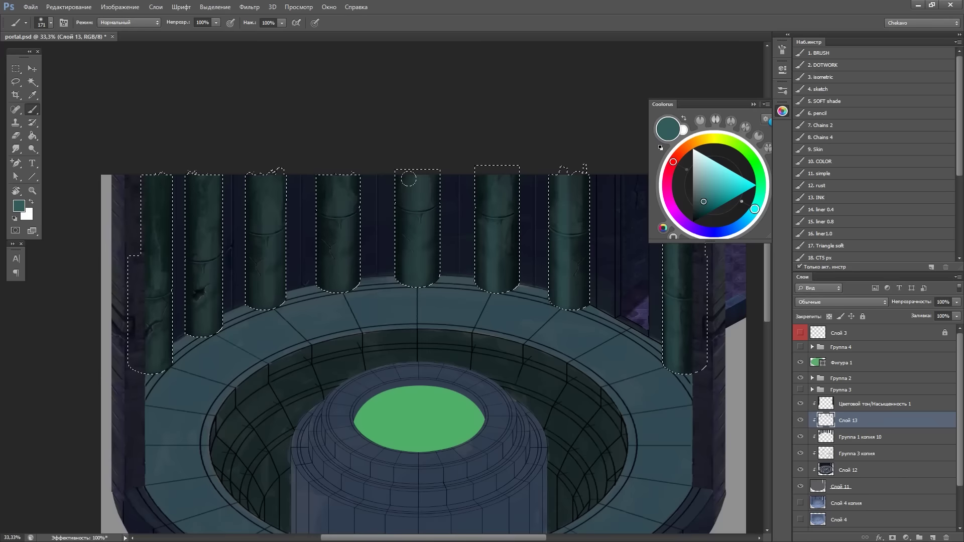
Load the Color dodge brush preset with a smaller size and a muted blue-violet colour
key("F2")
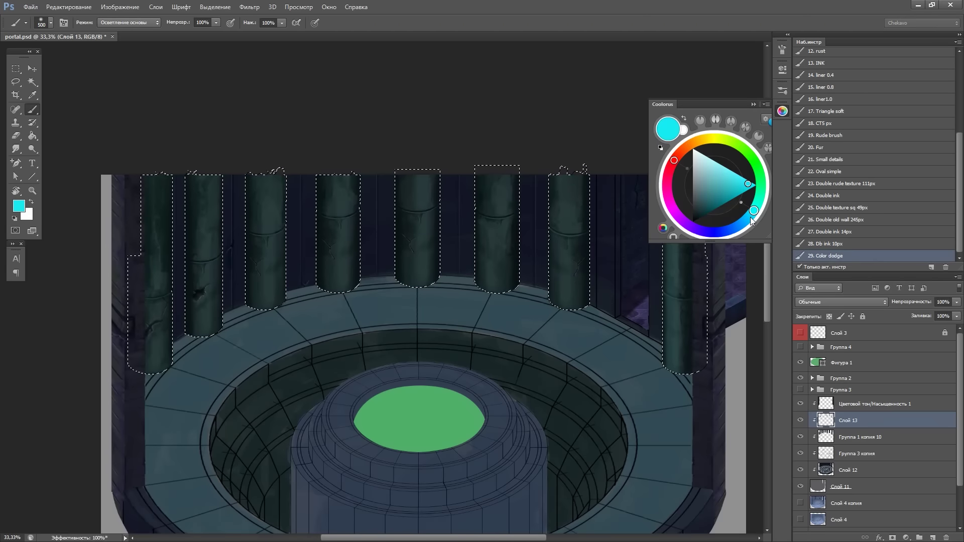
left_click(705, 204)
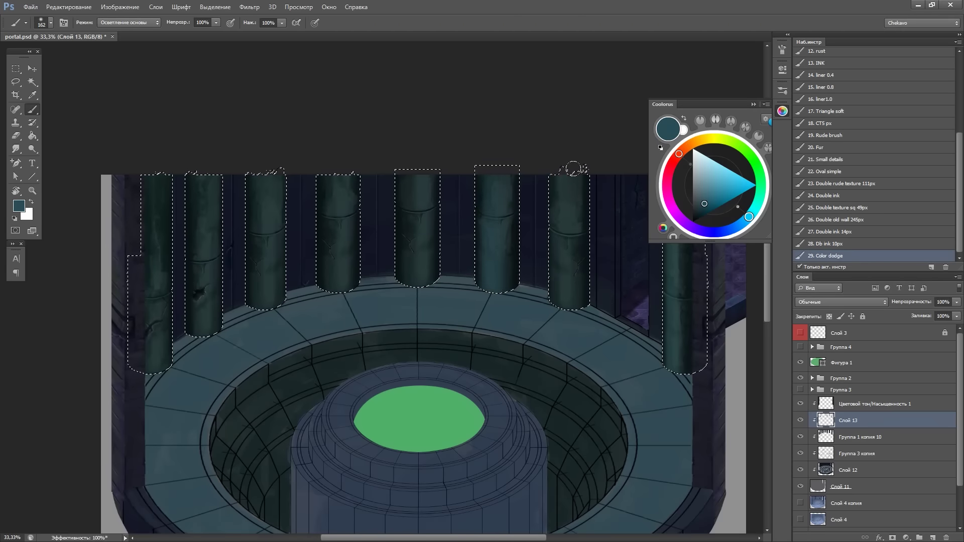
left_click_drag(571, 166, 509, 112)
left_click(686, 223)
left_click(709, 231)
left_click(704, 189)
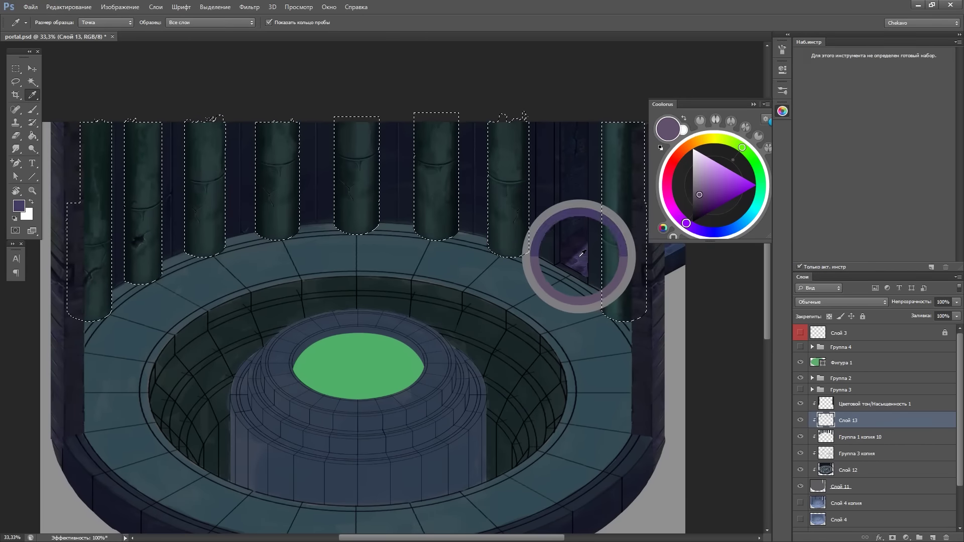
mouse_move(505, 222)
left_mouse_down()
mouse_move(334, 119)
mouse_move(546, 115)
left_mouse_up()
key("bracketleft")
key("bracketleft")
key("bracketleft")
left_click(705, 197)
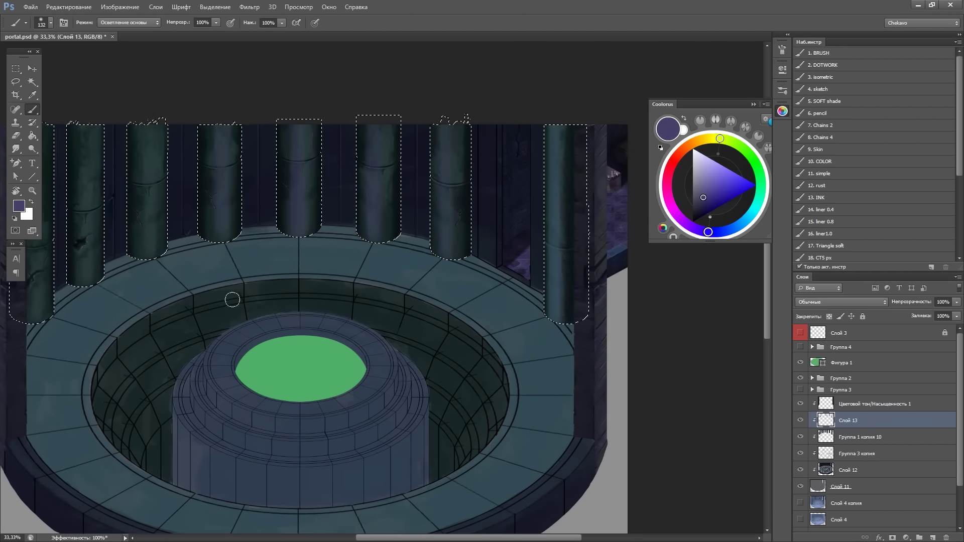
left_click_drag(86, 114, 315, 73)
key("d")
scroll(482, 369, "up", 1)
Zoom in along a pillar's edge and sample a dark pillar colour
scroll(483, 370, "up", 1)
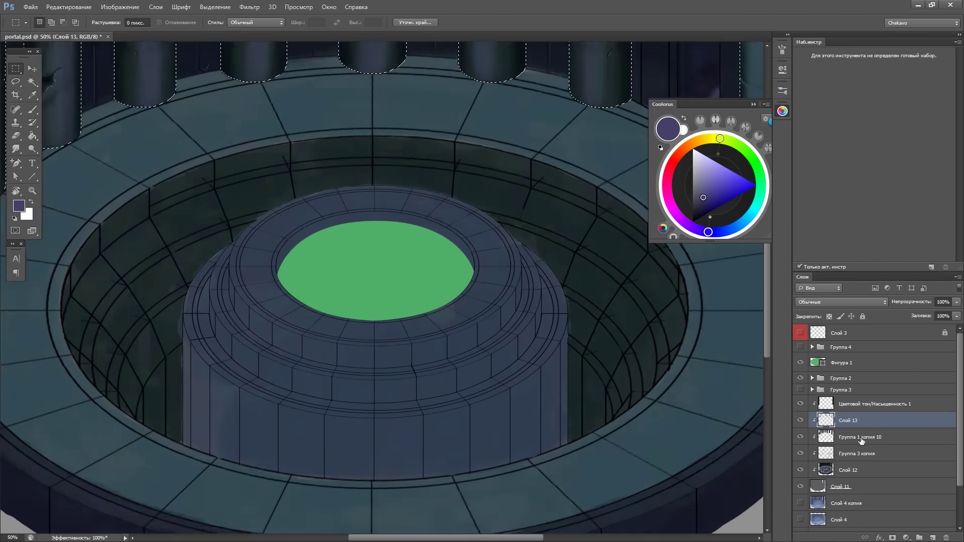
scroll(502, 327, "up", 2)
scroll(526, 294, "up", 1)
scroll(903, 185, "down", 4)
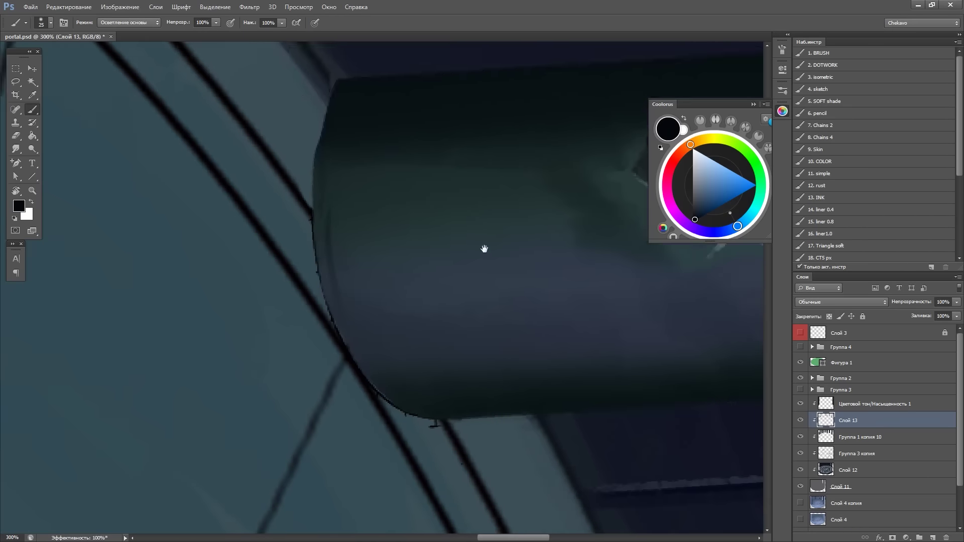
left_click_drag(234, 135, 301, 191)
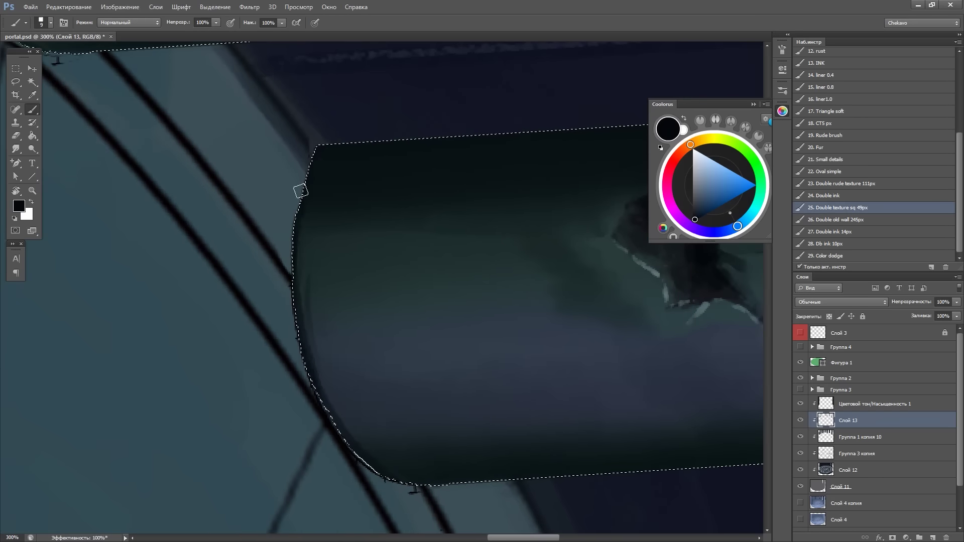
left_click_drag(385, 487, 279, 305)
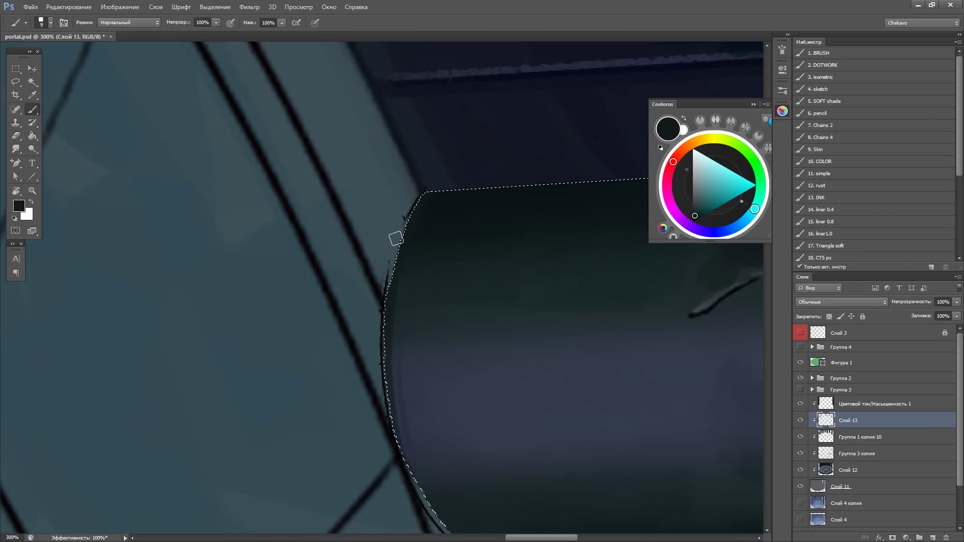
scroll(396, 238, "down", 3)
scroll(409, 261, "up", 3)
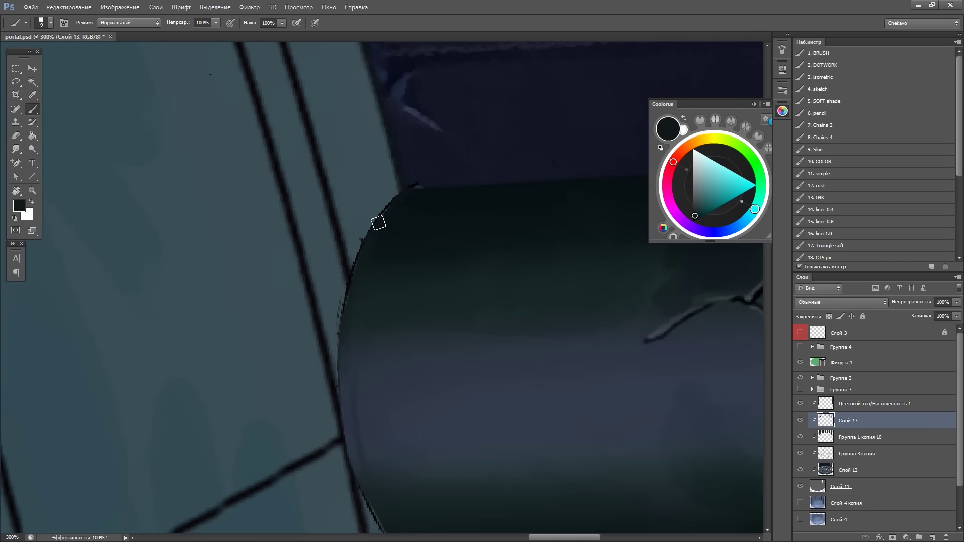
scroll(358, 264, "down", 5)
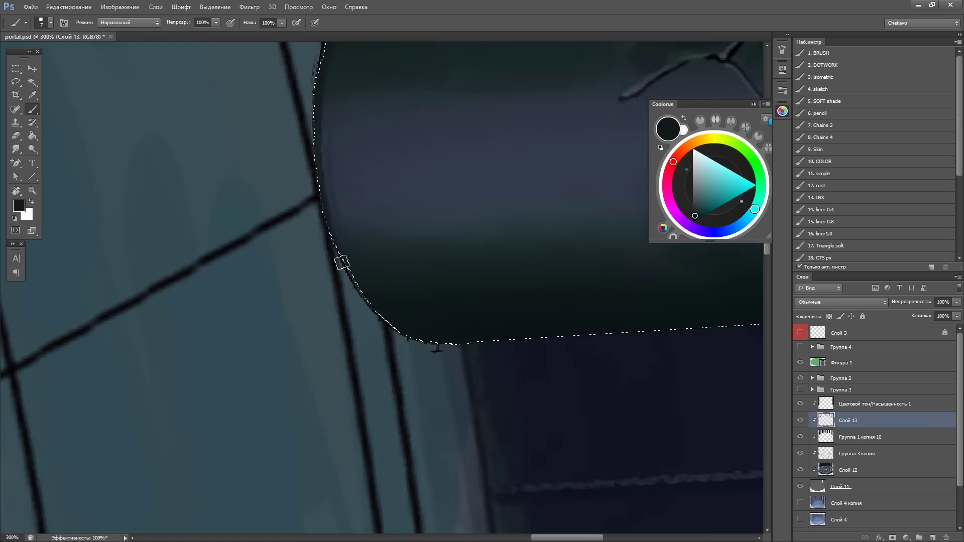
scroll(340, 261, "right", 5)
scroll(430, 103, "left", 4)
left_click(695, 217)
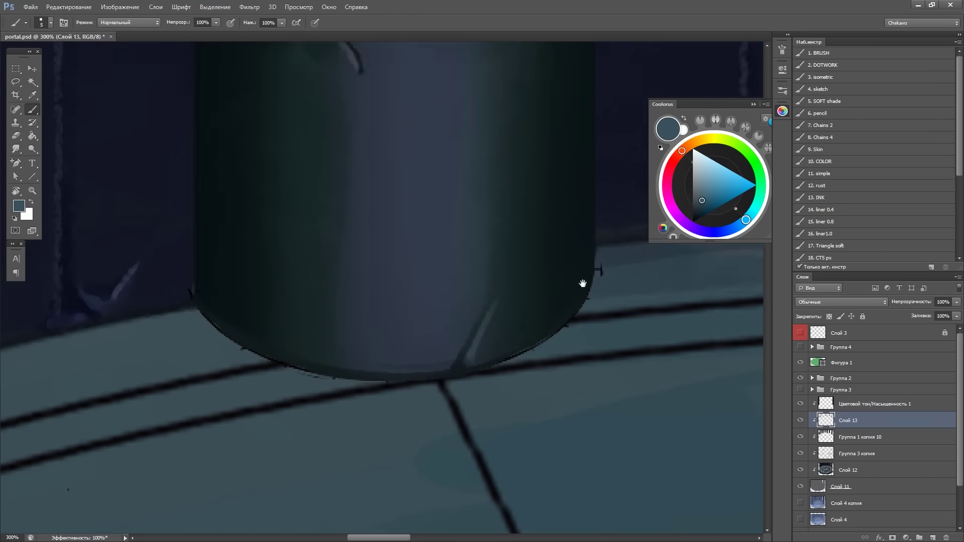
scroll(581, 280, "up", 3)
Rotate the view along the pillar and paint a thin near-black navy crack from the junction
key("r")
left_click_drag(574, 383, 502, 300)
scroll(502, 300, "down", 3)
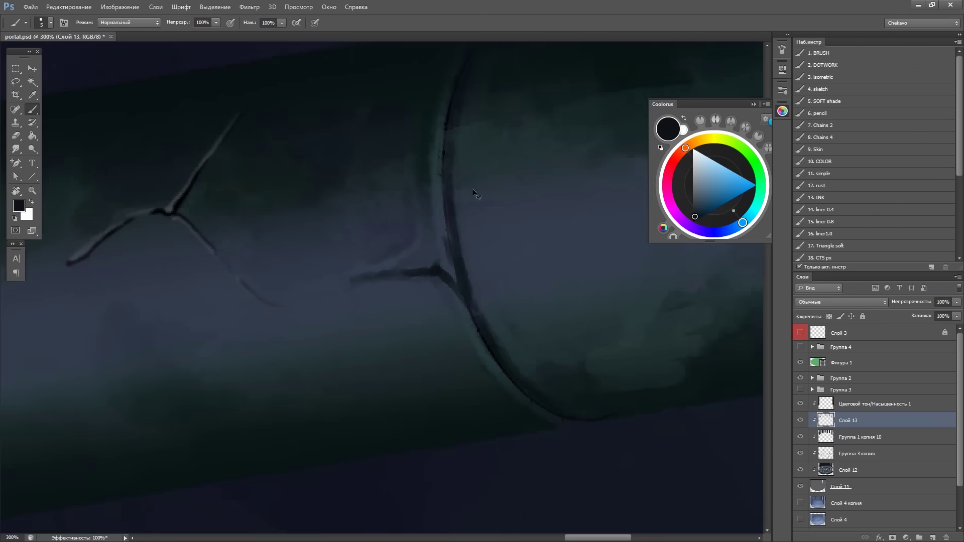
key("b")
scroll(483, 258, "up", 3)
scroll(521, 344, "right", 3)
left_click(273, 235, "alt")
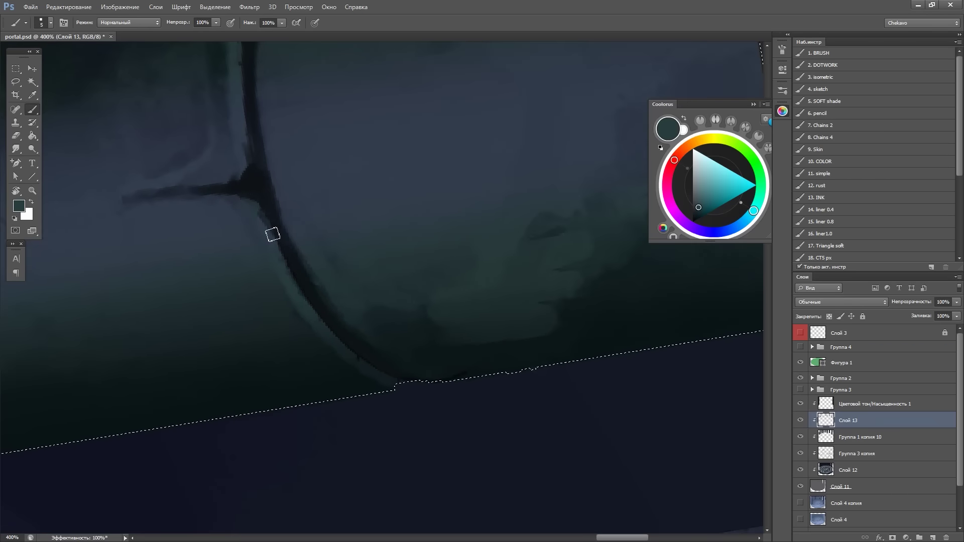
left_click(262, 182, "alt")
left_click_drag(269, 171, 298, 124)
Zoom out to the row of pillars and cover one column's crack marks in dark slate blue
left_click(699, 204)
mouse_move(216, 186)
left_mouse_down()
mouse_move(319, 236)
mouse_move(305, 252)
left_mouse_up()
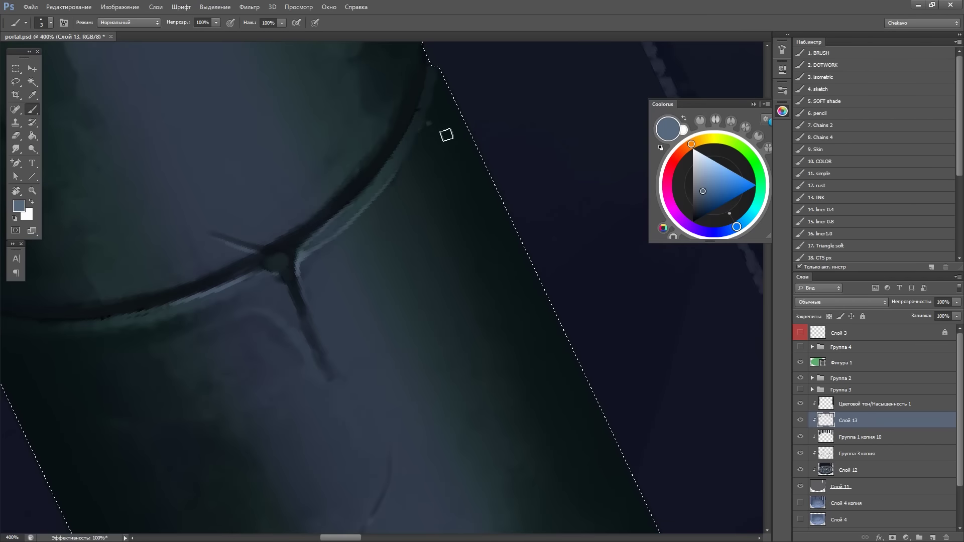
left_click_drag(338, 398, 488, 268)
key("d")
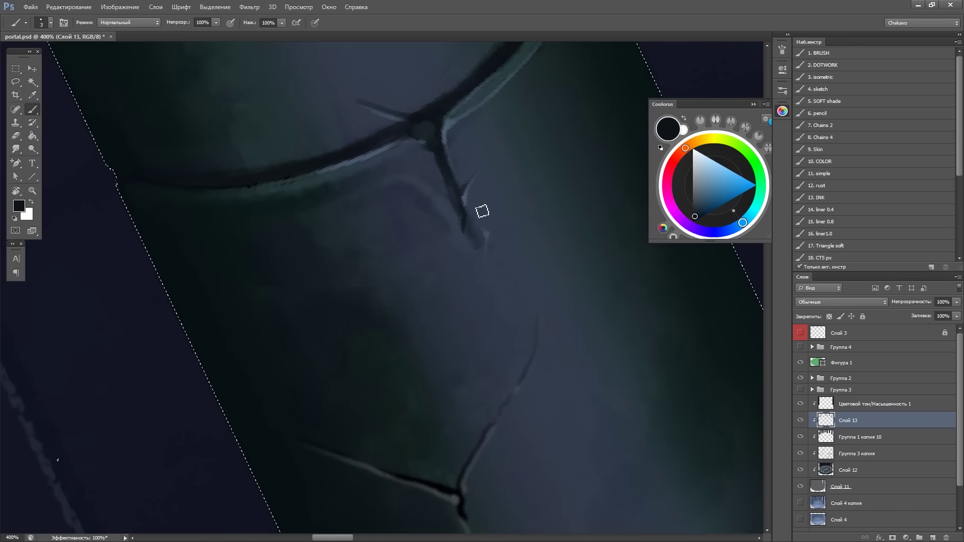
left_click(483, 211, "alt")
key("ctrl+minus")
key("ctrl+minus")
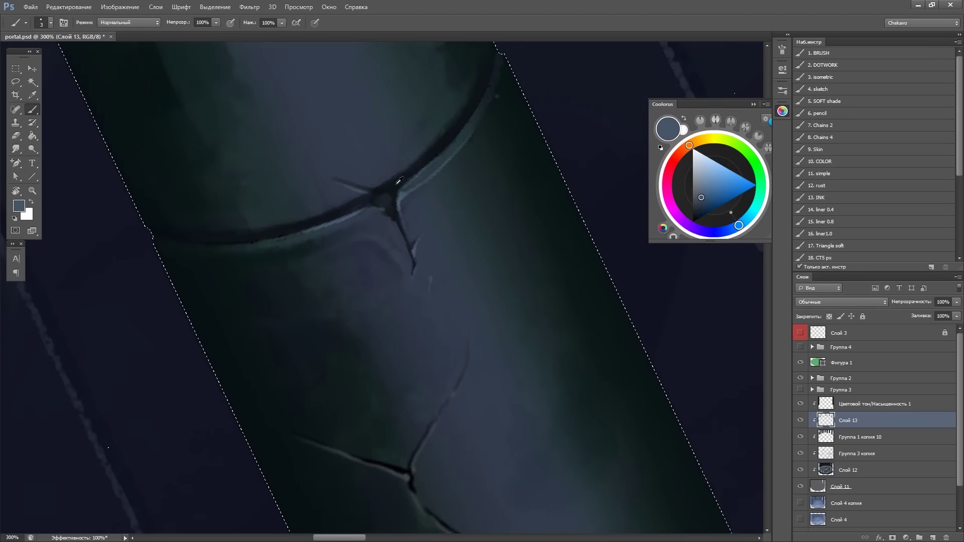
key("d")
left_click_drag(450, 131, 611, 263)
scroll(402, 355, "up", 3)
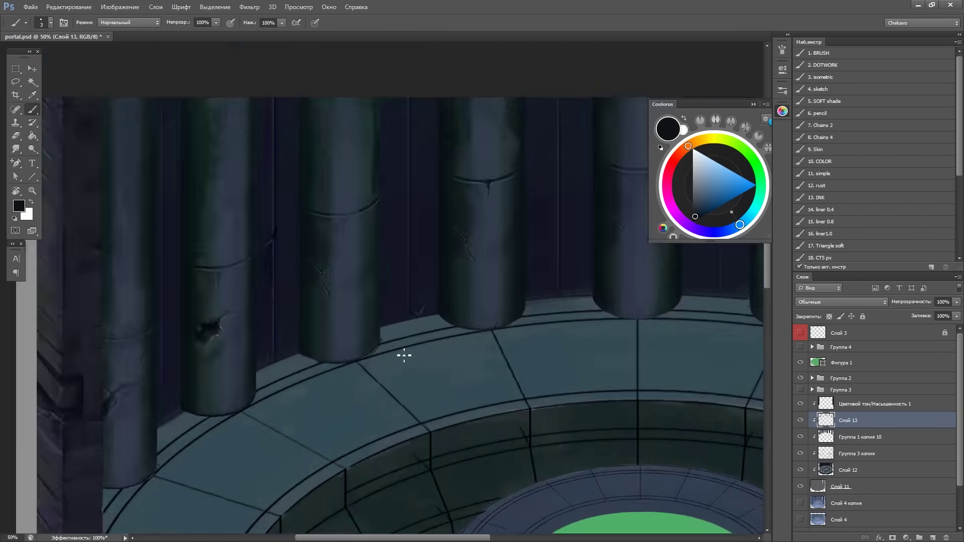
scroll(402, 355, "up", 3)
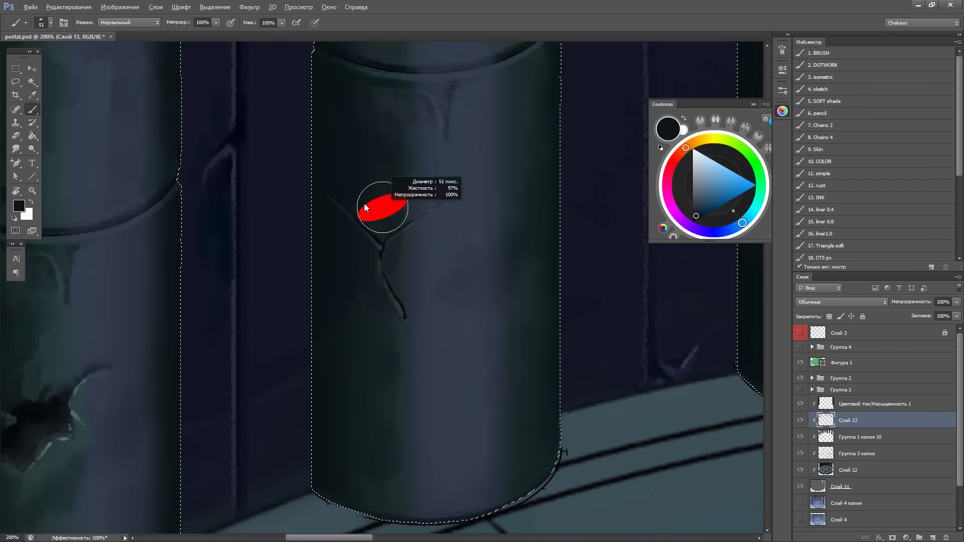
left_click_drag(386, 226, 358, 382)
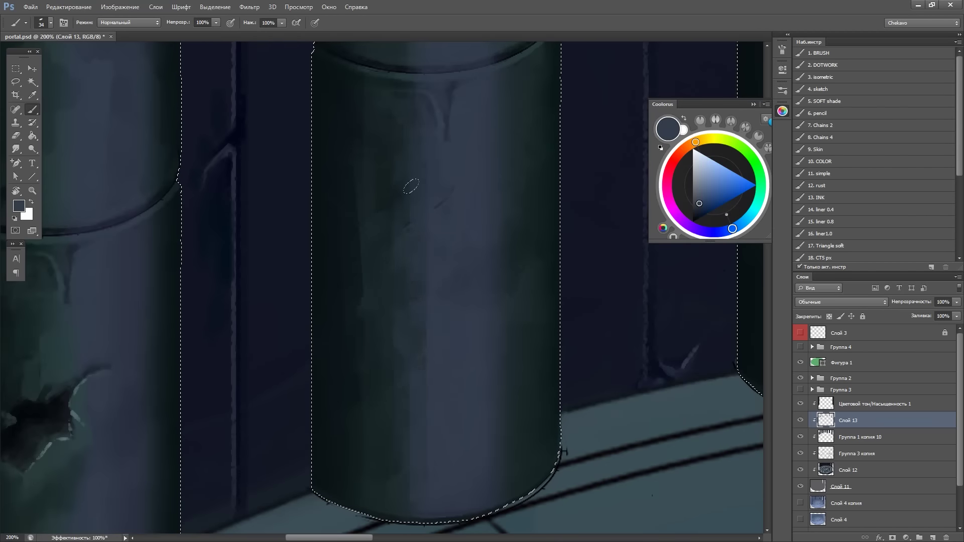
Rotate around the column while sampling darker, grey-teal and near-black shades from it
scroll(411, 187, "up", 1)
key("bracketleft")
key("bracketleft")
key("bracketleft")
left_click(441, 282, "alt")
mouse_move(411, 186)
left_mouse_down()
mouse_move(441, 282)
mouse_move(372, 172)
mouse_move(492, 176)
mouse_move(382, 226)
mouse_move(364, 222)
left_mouse_up()
left_click(373, 173, "alt")
left_click(382, 226, "alt")
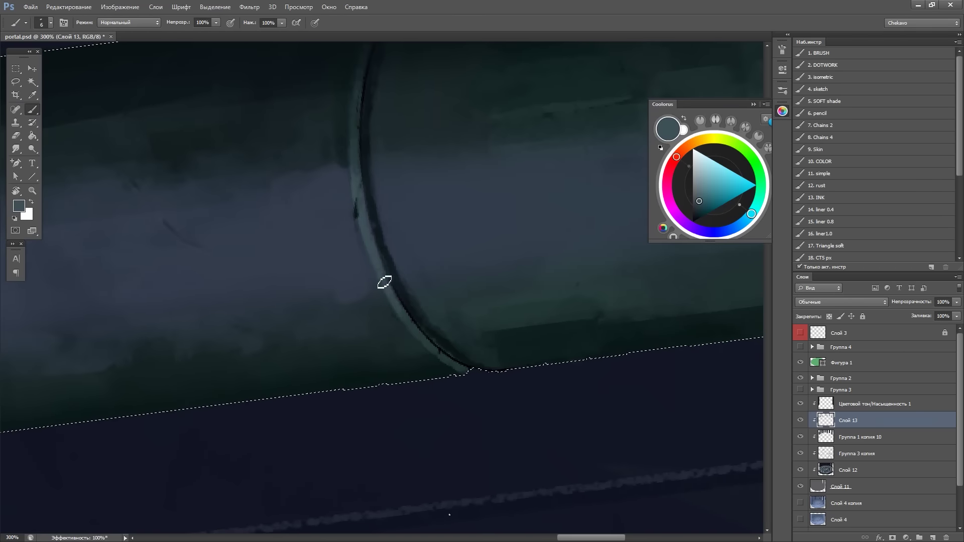
mouse_move(437, 135)
left_mouse_down()
mouse_move(388, 286)
mouse_move(515, 256)
left_mouse_up()
left_click(387, 286, "alt")
Paint a thin highlight along the upright column's ring, then zoom out to the whole portal
mouse_move(431, 280)
left_mouse_down()
mouse_move(425, 345)
mouse_move(366, 200)
left_mouse_up()
scroll(366, 200, "down", 1)
scroll(370, 318, "up", 3)
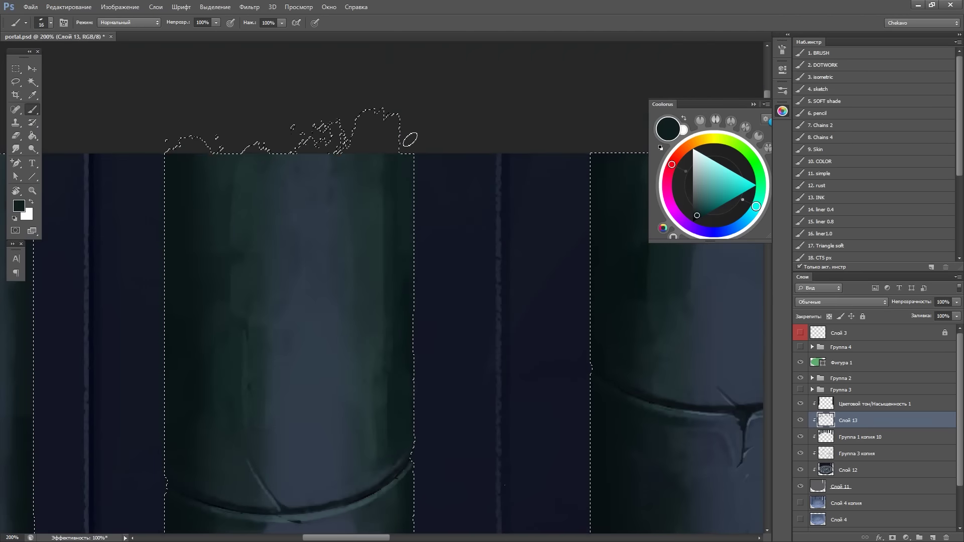
scroll(411, 166, "down", 2)
scroll(402, 201, "up", 3)
left_click_drag(460, 274, 392, 222)
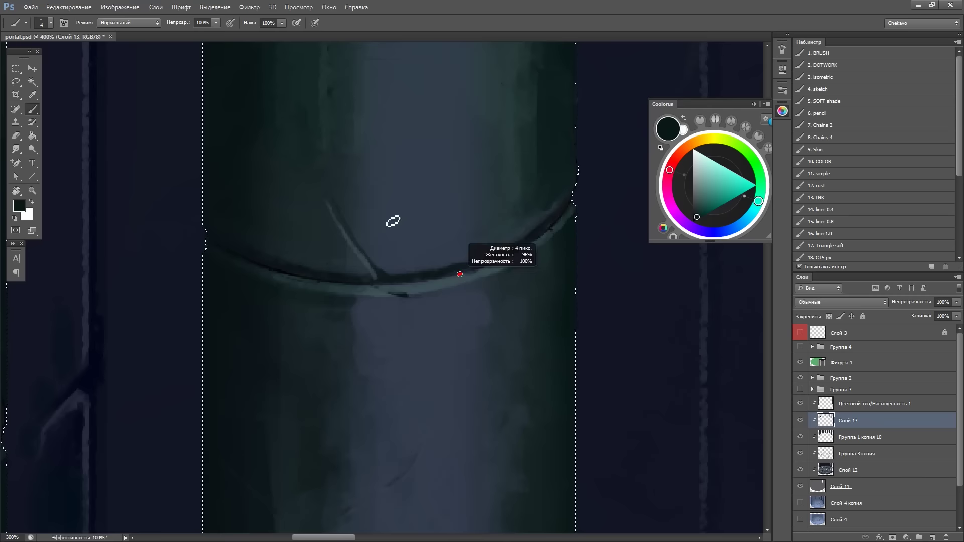
key("m")
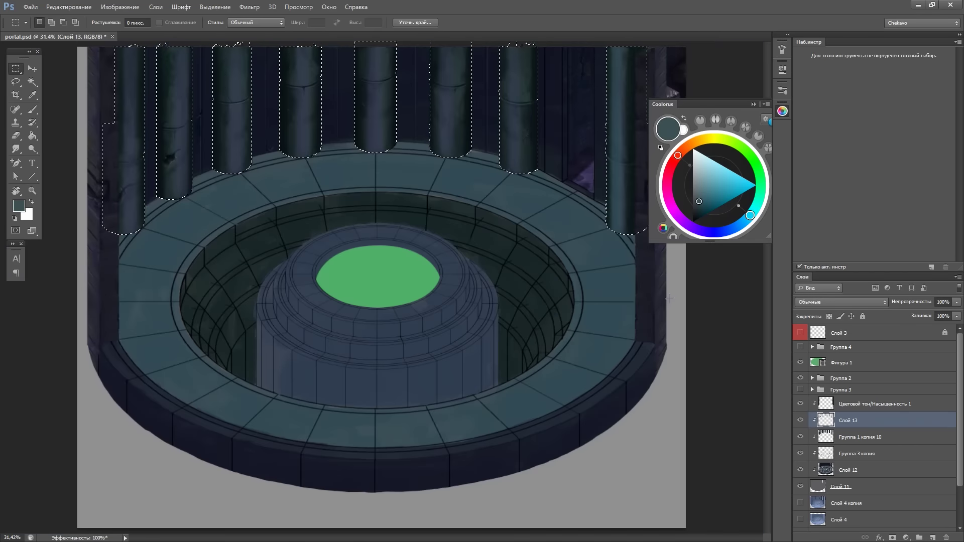
key("ctrl+plus")
key("ctrl+plus")
key("ctrl+plus")
Create Слой 14 above Слой 12 and move it above Группа 3 копия
scroll(598, 191, "down", 2)
scroll(582, 146, "down", 2)
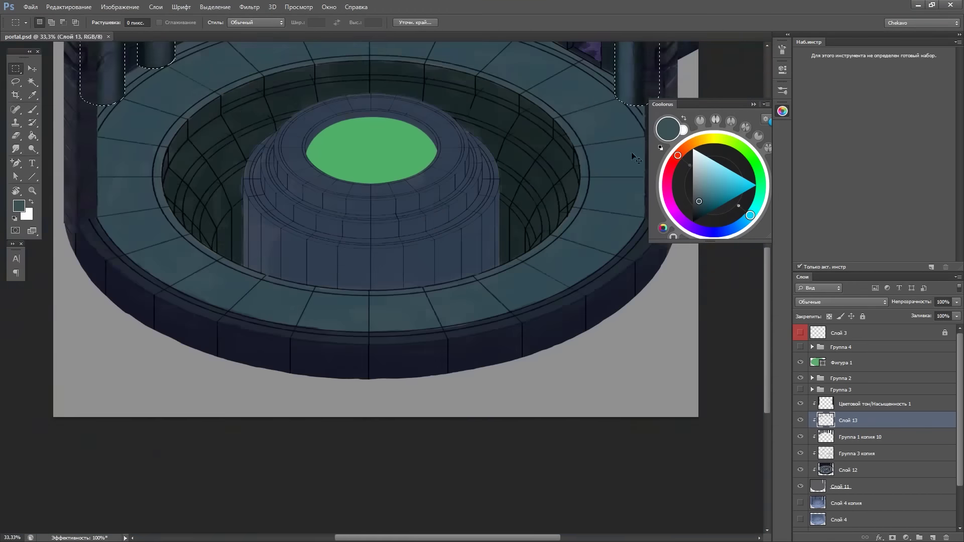
scroll(593, 141, "up", 2)
left_click(593, 138, "ctrl")
key("b")
key("ctrl+shift+alt+n")
scroll(608, 329, "up", 2)
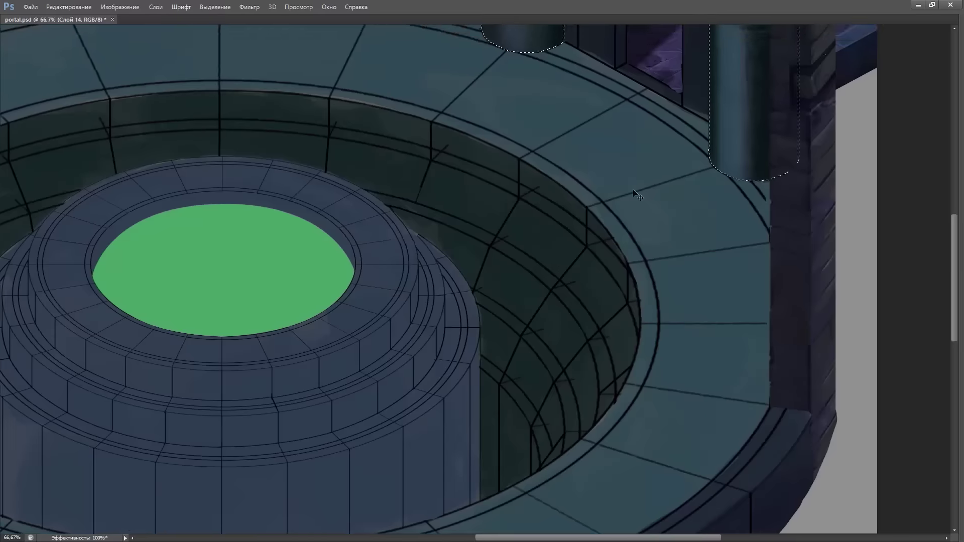
scroll(553, 226, "up", 2)
left_click_drag(482, 96, 490, 173)
scroll(505, 116, "down", 2)
key("ctrl+bracketright")
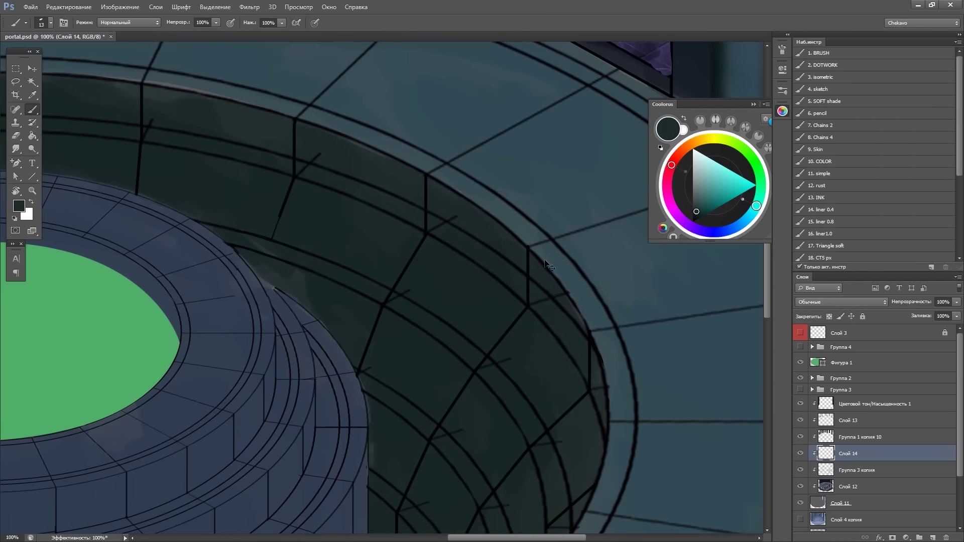
Cover the green mark on the well's inner wall with dark cyan-tinted teal paint
scroll(592, 247, "up", 2)
left_click_drag(592, 248, 529, 227)
scroll(529, 227, "down", 2)
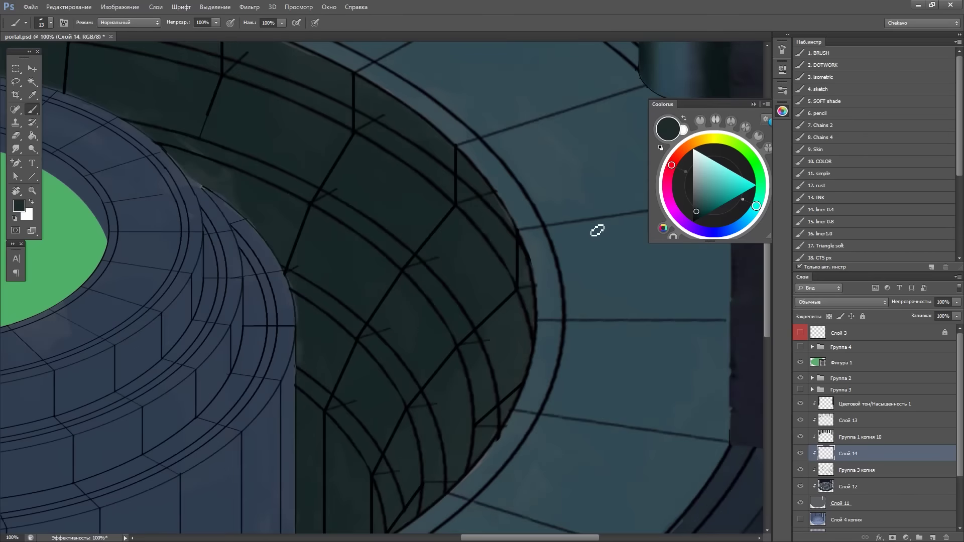
scroll(597, 226, "up", 2)
left_click(499, 211, "alt")
left_click_drag(336, 155, 177, 265)
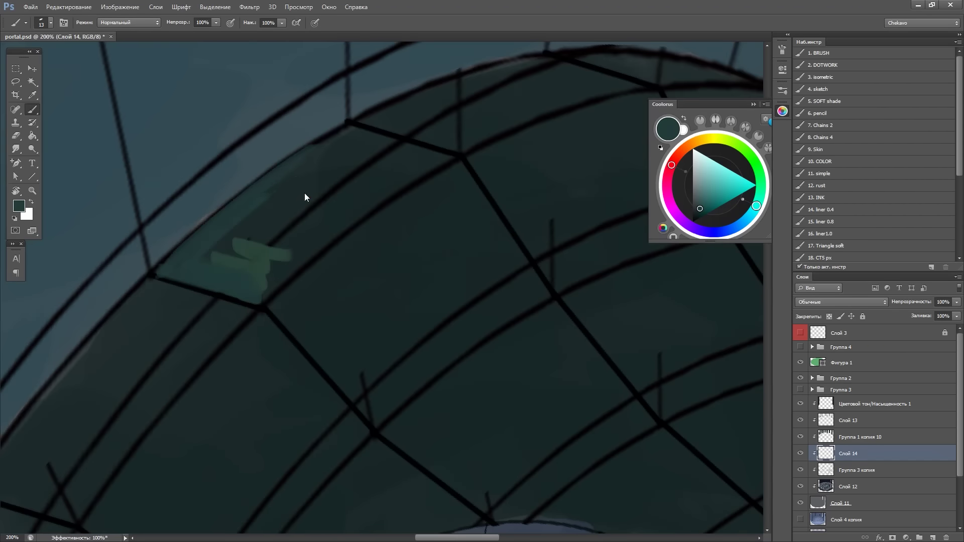
left_click_drag(305, 196, 335, 141)
left_click_drag(332, 201, 339, 159)
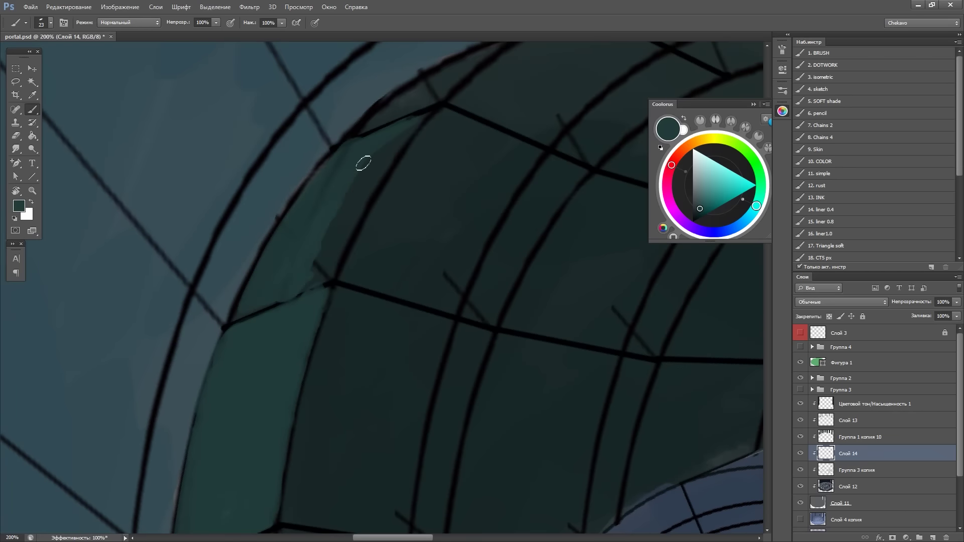
Paint lighter teal strokes and a left-edge highlight onto the next wall panel
mouse_move(583, 118)
left_mouse_down()
mouse_move(422, 153)
mouse_move(482, 213)
mouse_move(431, 226)
mouse_move(544, 120)
mouse_move(425, 320)
left_mouse_up()
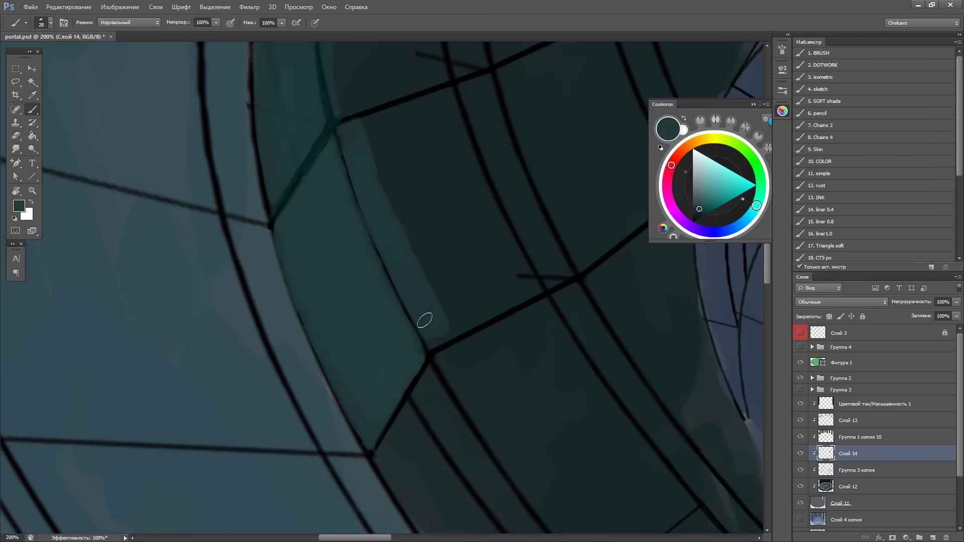
mouse_move(395, 149)
left_mouse_down()
mouse_move(452, 286)
mouse_move(517, 287)
mouse_move(319, 104)
mouse_move(384, 120)
left_mouse_up()
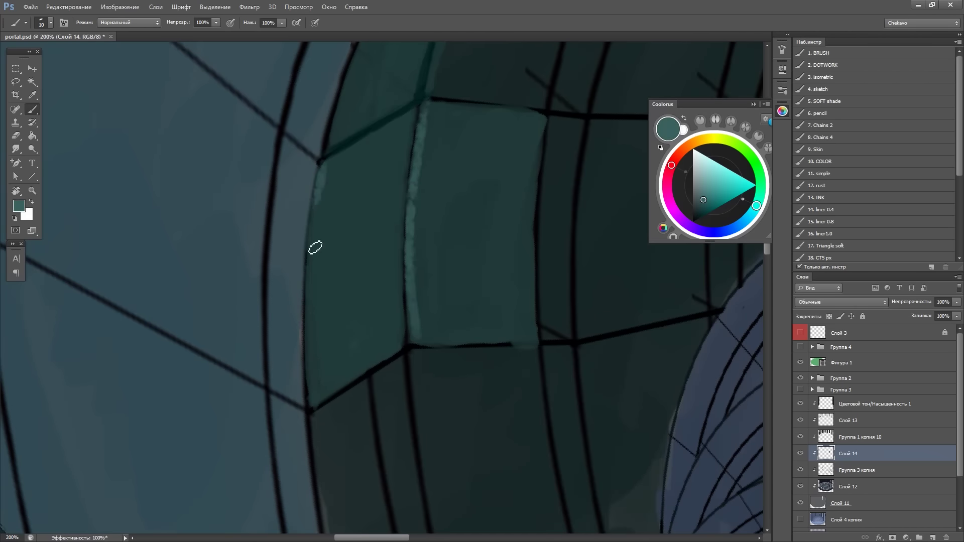
left_click_drag(314, 388, 321, 166)
left_click_drag(322, 165, 303, 309)
mouse_move(338, 220)
left_mouse_down()
mouse_move(476, 90)
mouse_move(631, 155)
mouse_move(437, 261)
mouse_move(457, 172)
mouse_move(533, 276)
mouse_move(538, 221)
mouse_move(372, 194)
mouse_move(480, 142)
left_mouse_up()
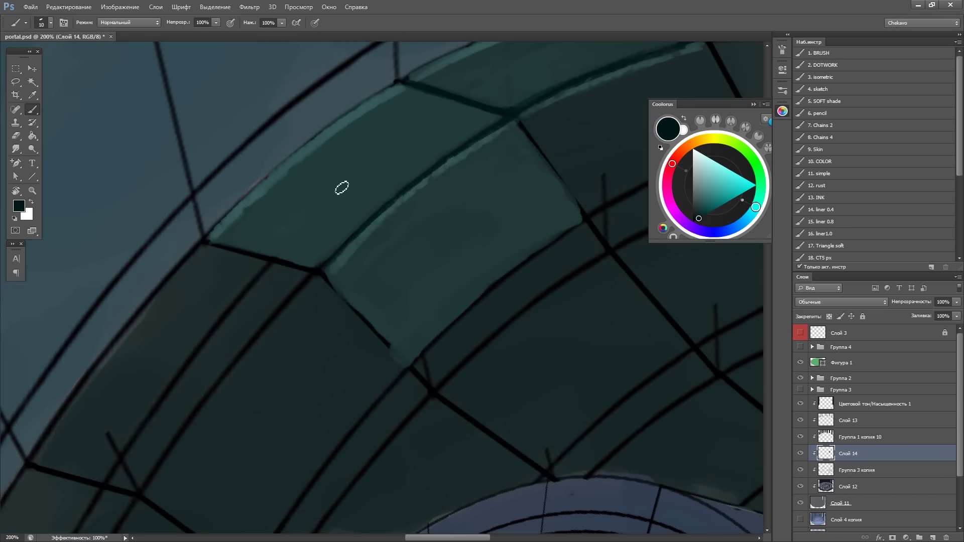
left_click_drag(342, 188, 383, 280)
left_click_drag(348, 224, 472, 214)
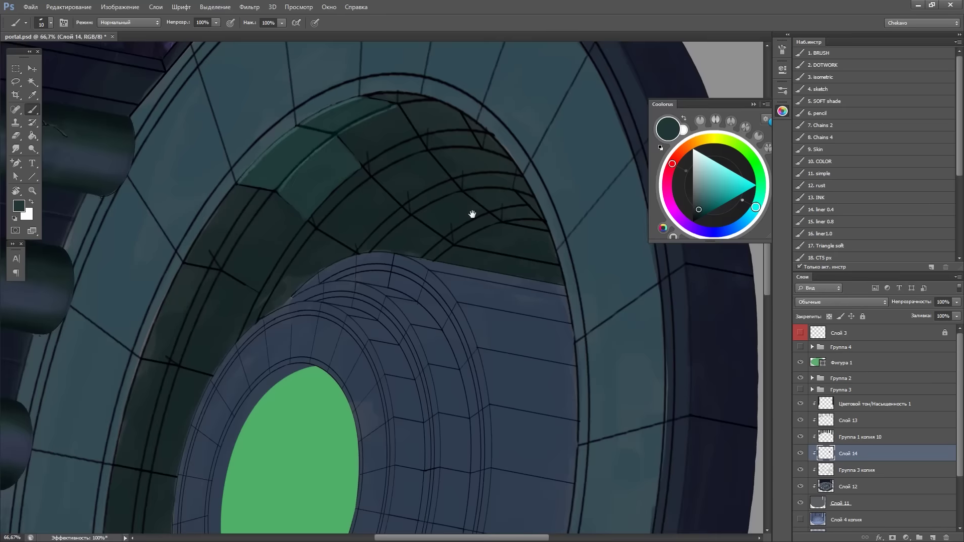
scroll(473, 215, "up", 2)
Paint lighter lavender highlights up the first arch band, rotating the view to line it up
left_click_drag(317, 168, 246, 232)
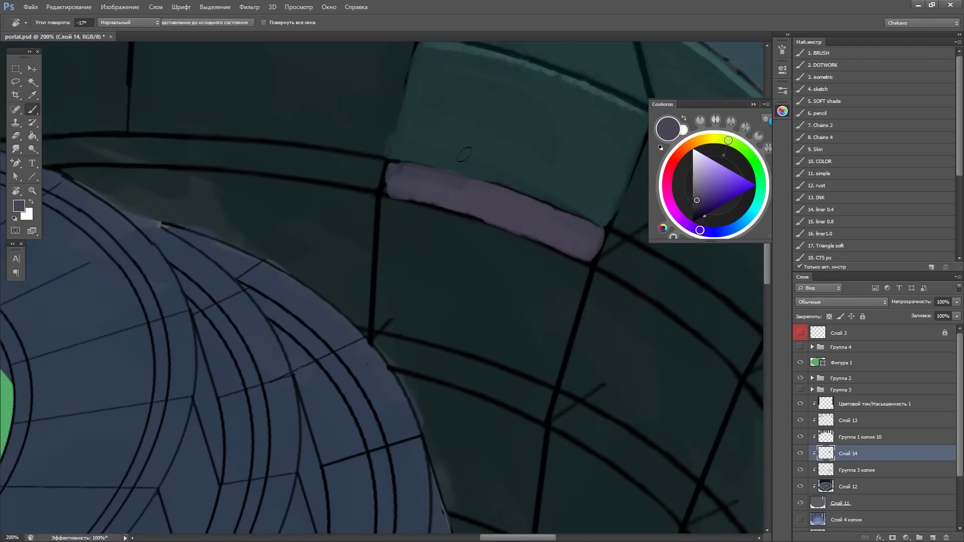
mouse_move(240, 159)
left_mouse_down()
mouse_move(476, 252)
mouse_move(499, 205)
left_mouse_up()
scroll(476, 251, "down", 3)
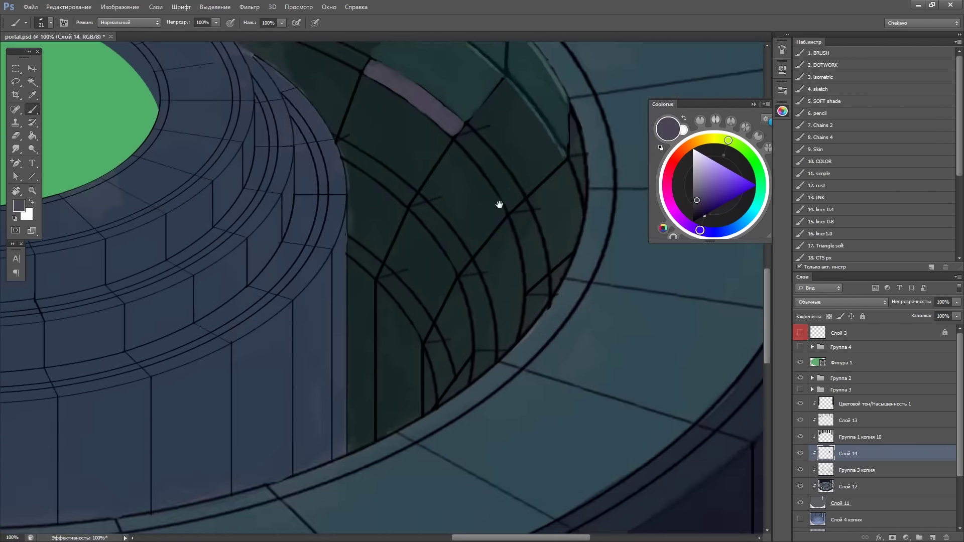
scroll(160, 233, "up", 2)
key("r")
left_click_drag(159, 232, 349, 64)
mouse_move(196, 311)
left_mouse_down()
mouse_move(281, 150)
mouse_move(314, 137)
mouse_move(302, 226)
left_mouse_up()
mouse_move(297, 131)
left_mouse_down()
mouse_move(367, 347)
mouse_move(339, 271)
left_mouse_up()
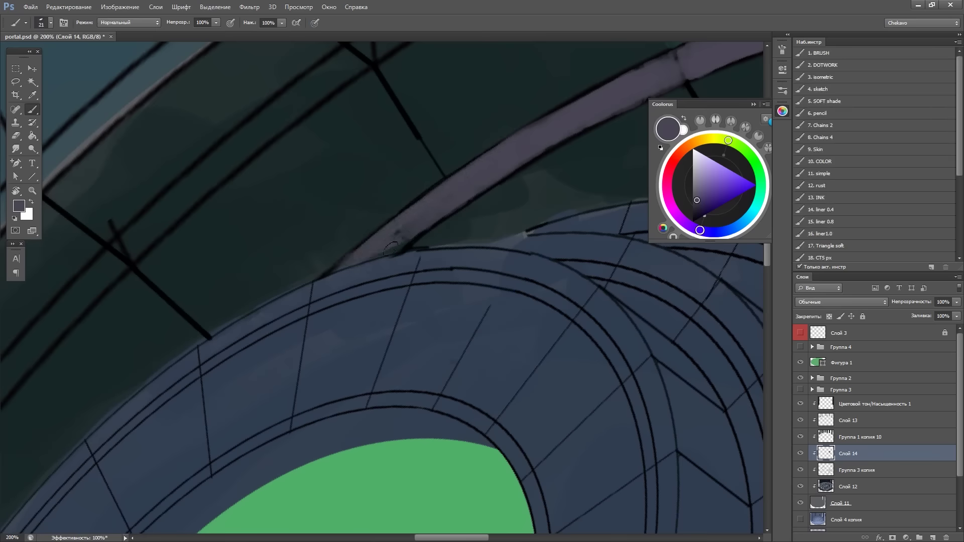
left_click_drag(391, 247, 370, 405)
Continue lavender highlights along the diagonal, curved and arcing ring bands with panels hidden
mouse_move(482, 126)
left_mouse_down()
mouse_move(457, 314)
mouse_move(527, 222)
left_mouse_up()
key("Tab")
left_click_drag(282, 286, 512, 90)
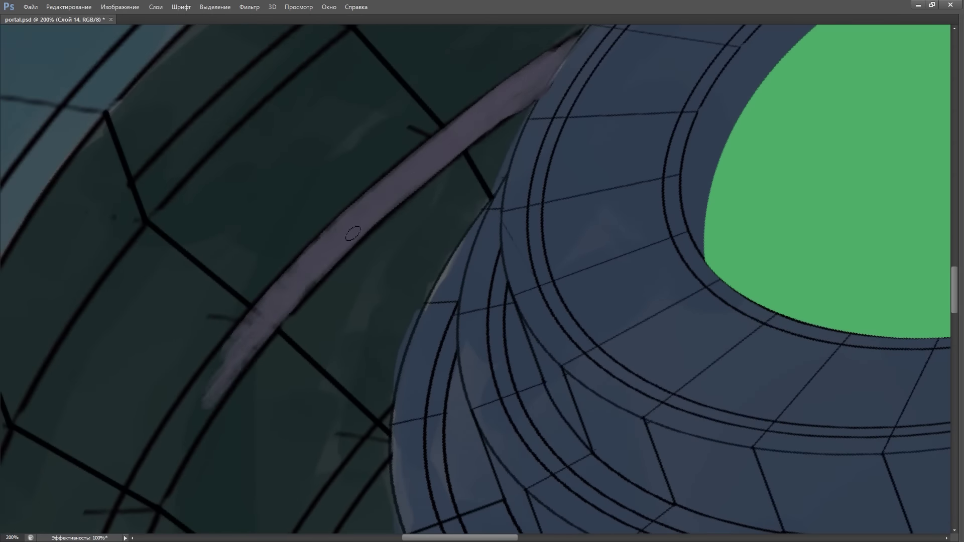
left_click_drag(267, 305, 553, 161)
mouse_move(266, 231)
left_mouse_down()
mouse_move(196, 482)
mouse_move(296, 171)
left_mouse_up()
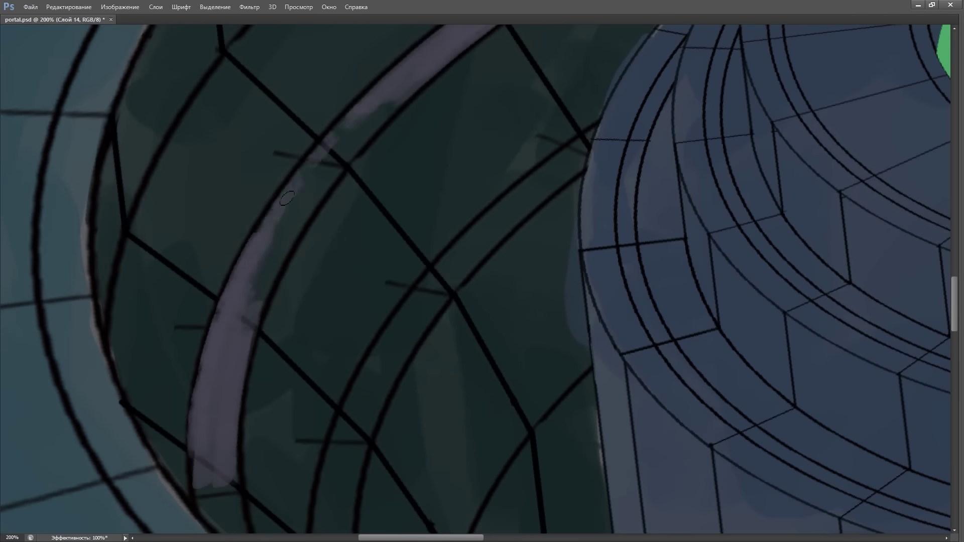
left_click_drag(257, 296, 412, 87)
mouse_move(350, 150)
left_mouse_down()
mouse_move(333, 306)
mouse_move(521, 86)
mouse_move(556, 112)
left_mouse_up()
mouse_move(336, 208)
left_mouse_down()
mouse_move(422, 188)
mouse_move(646, 252)
left_mouse_up()
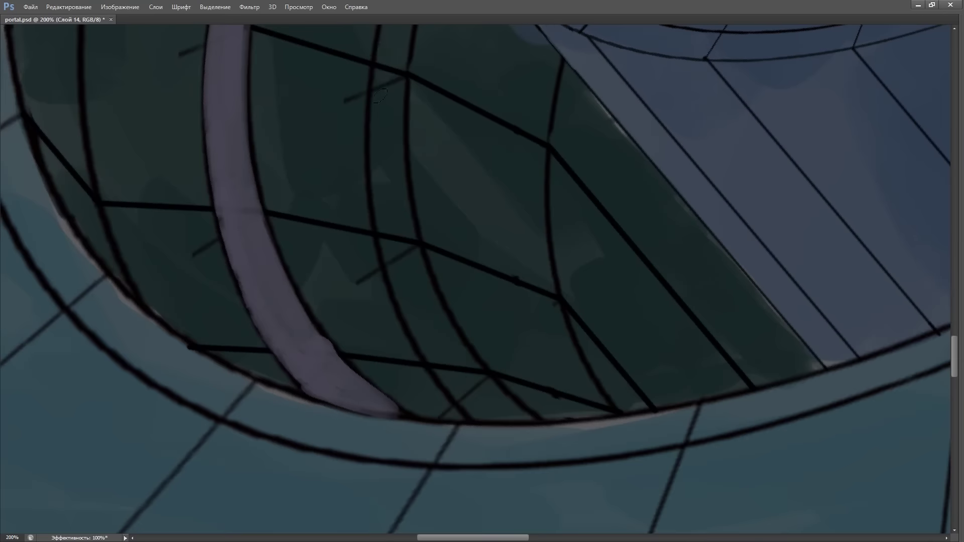
Add short lavender highlights on the second vertical band and remaining ring sections, then set the view upright
left_click_drag(389, 41, 462, 371)
mouse_move(482, 406)
left_mouse_down()
mouse_move(388, 100)
mouse_move(502, 211)
left_mouse_up()
mouse_move(382, 296)
left_mouse_down()
mouse_move(361, 156)
mouse_move(452, 251)
left_mouse_up()
left_click_drag(412, 231, 477, 95)
mouse_move(577, 130)
left_mouse_down()
mouse_move(618, 90)
mouse_move(479, 145)
left_mouse_up()
left_click_drag(442, 178, 409, 246)
left_click_drag(410, 246, 470, 274)
mouse_move(772, 141)
left_mouse_down()
mouse_move(702, 136)
mouse_move(625, 227)
left_mouse_up()
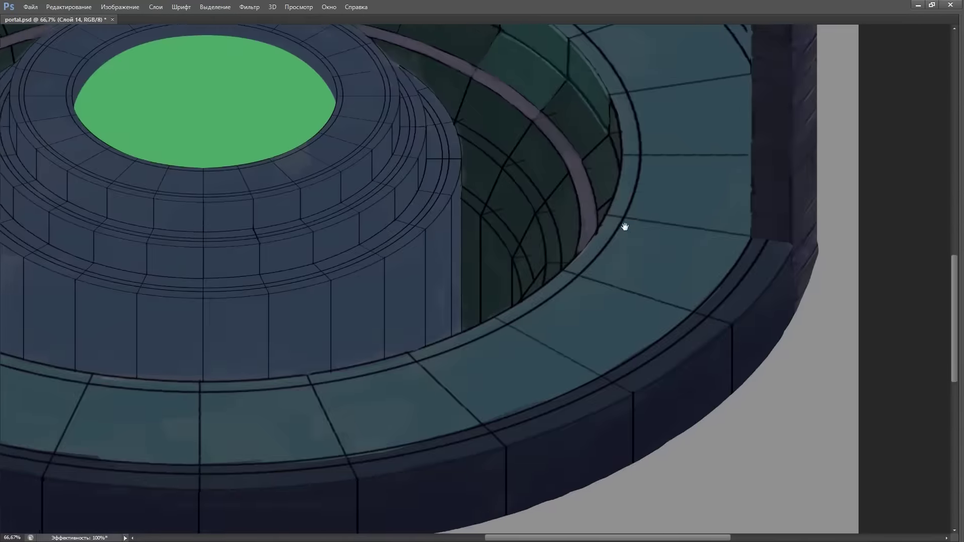
Zoom out and add a new empty layer, Слой 15
key("ctrl+minus")
key("ctrl+shift+n")
key("Escape")
key("Tab")
key("ctrl+shift+n")
Create Слой 15 and start lassoing the well's inner wall along its left side
key("Return")
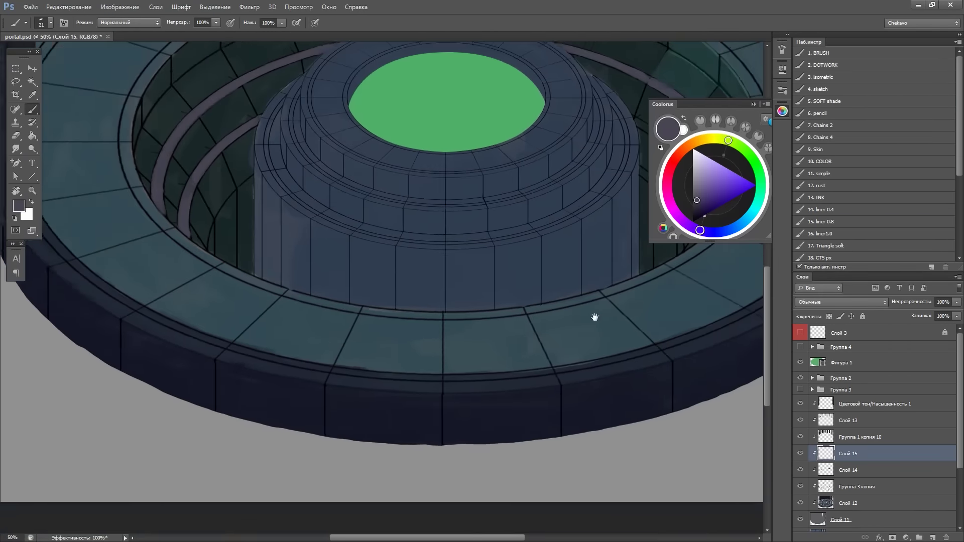
key("ctrl+plus")
key("ctrl+plus")
key("l")
left_click_drag(362, 139, 300, 247)
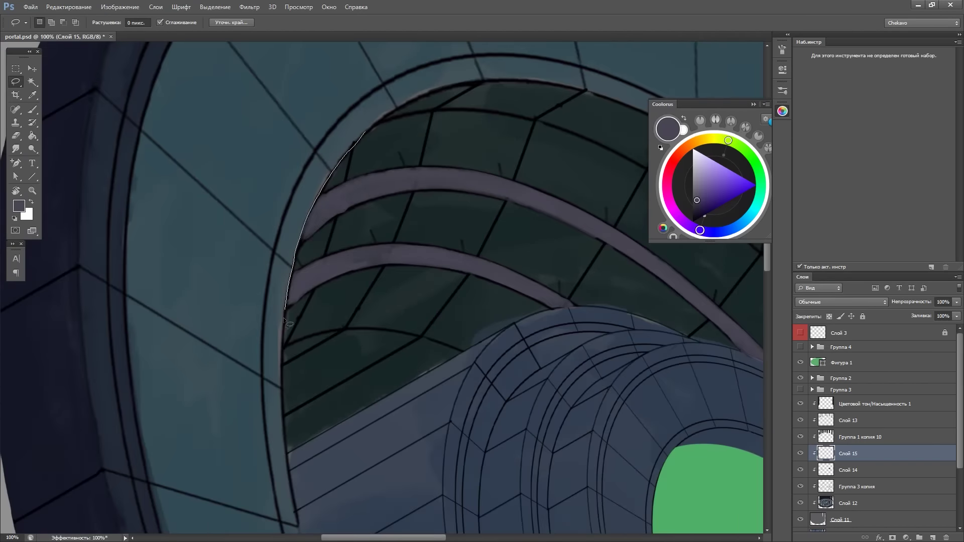
left_click_drag(535, 74, 353, 251)
key("Tab")
left_click_drag(630, 119, 634, 120)
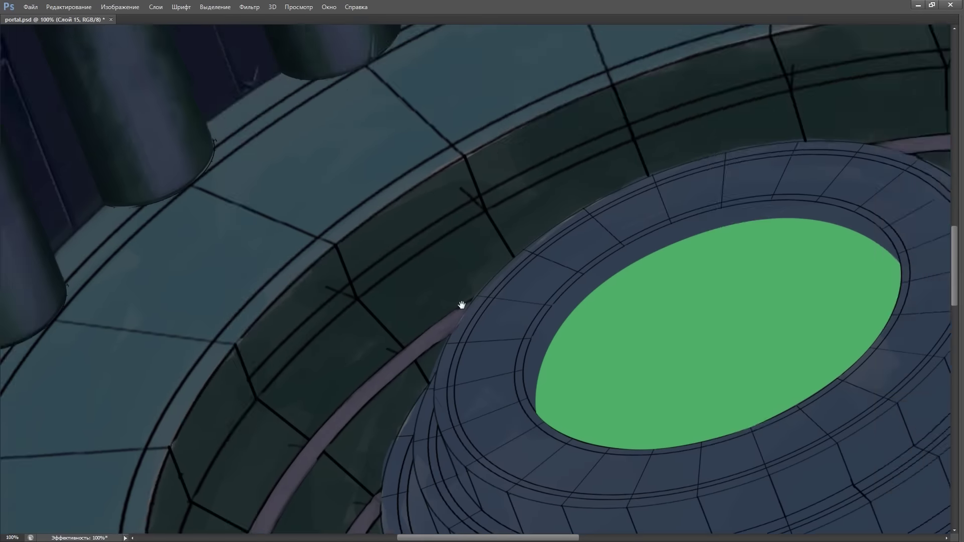
Extend the lasso selection across the well's far side and along the central cylinder's edge
left_click_drag(461, 305, 511, 162)
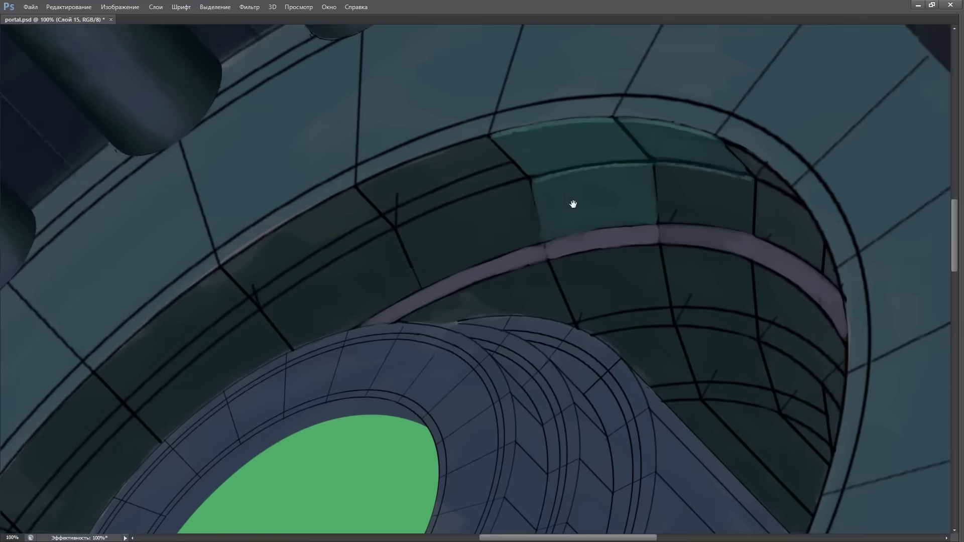
left_click_drag(573, 204, 397, 301)
mouse_move(450, 118)
left_mouse_down()
mouse_move(685, 54)
mouse_move(302, 256)
left_mouse_up()
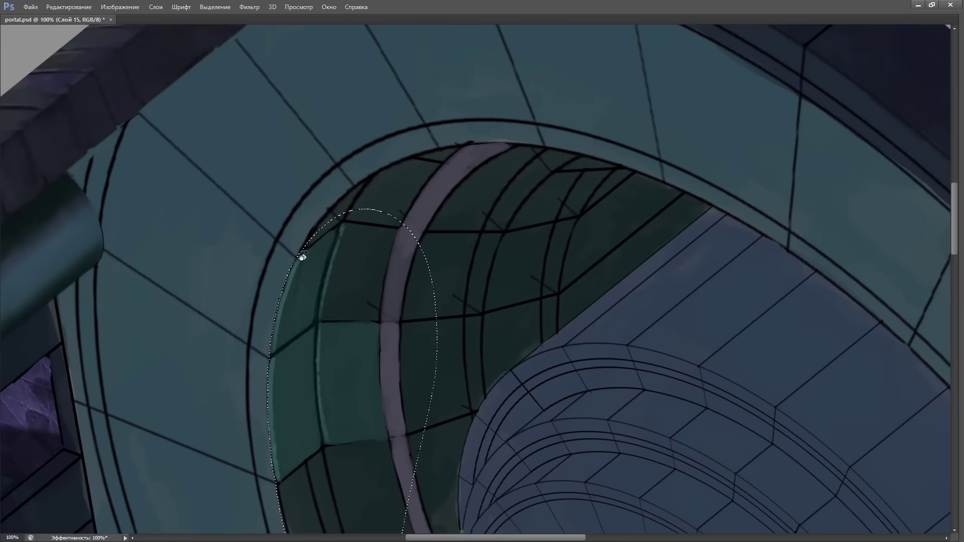
left_click_drag(456, 240, 340, 259)
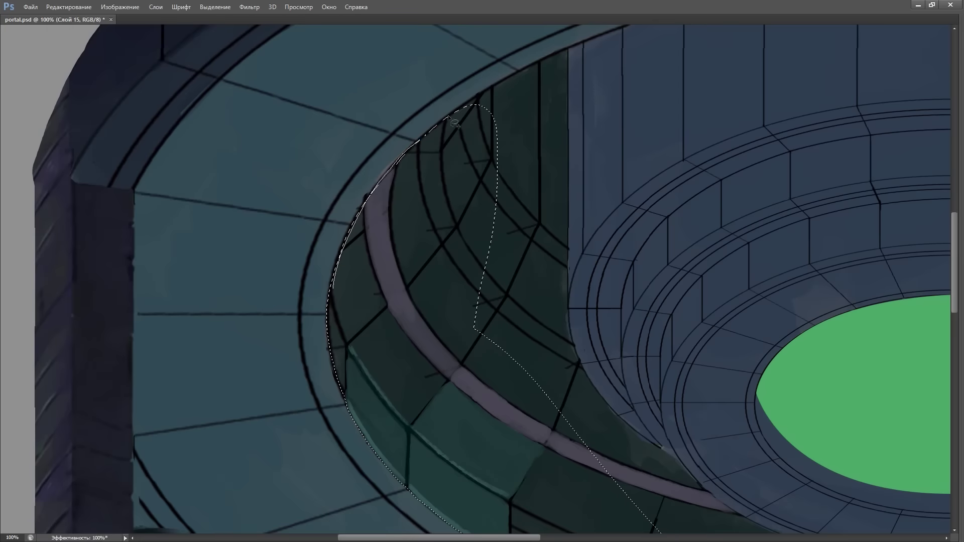
left_click_drag(593, 203, 498, 241)
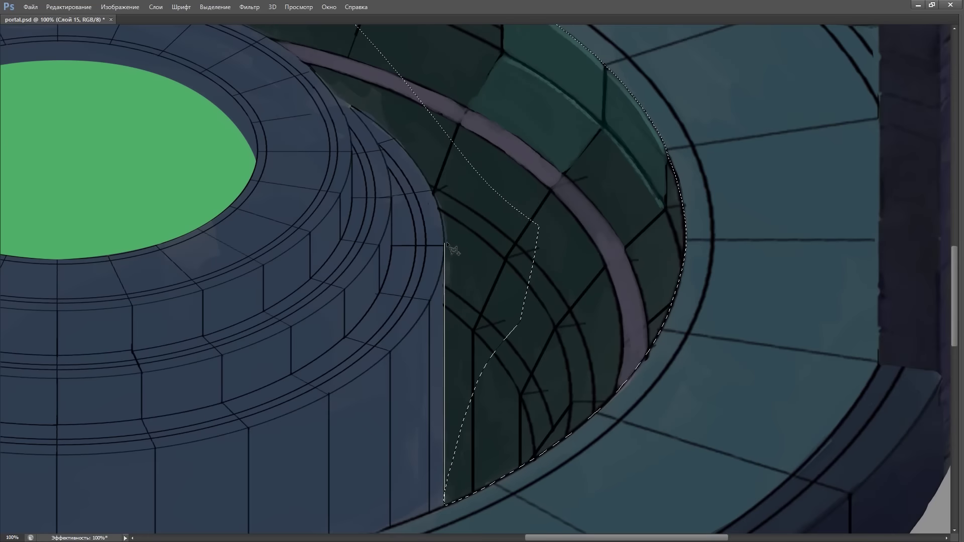
key("ctrl+plus")
mouse_move(329, 108)
left_mouse_down()
mouse_move(381, 121)
mouse_move(464, 197)
left_mouse_up()
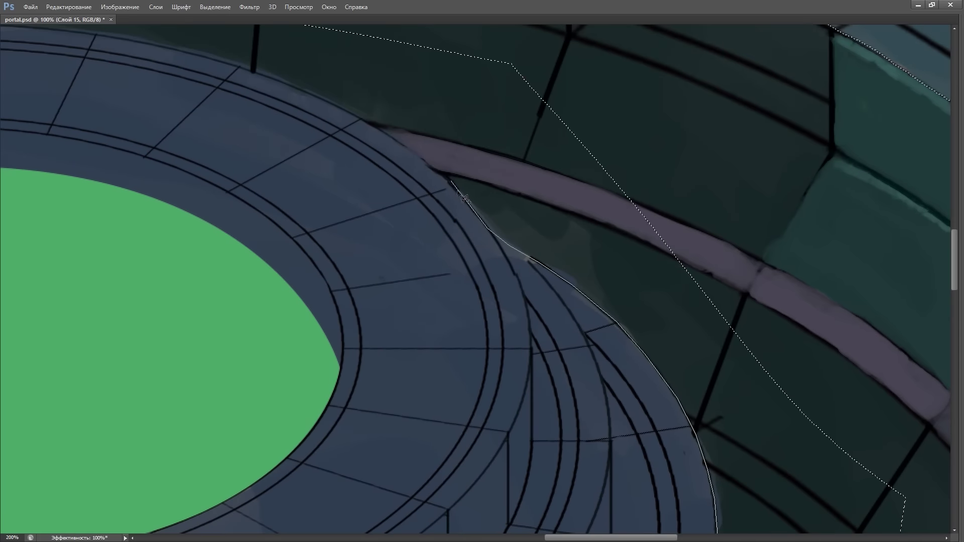
mouse_move(331, 106)
left_mouse_down()
mouse_move(626, 202)
mouse_move(614, 208)
left_mouse_up()
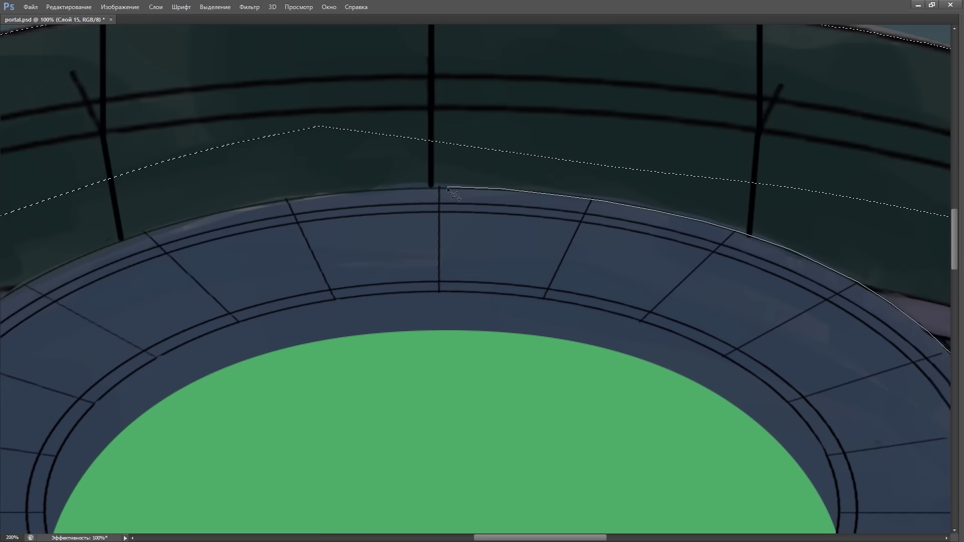
left_click_drag(172, 224, 566, 122)
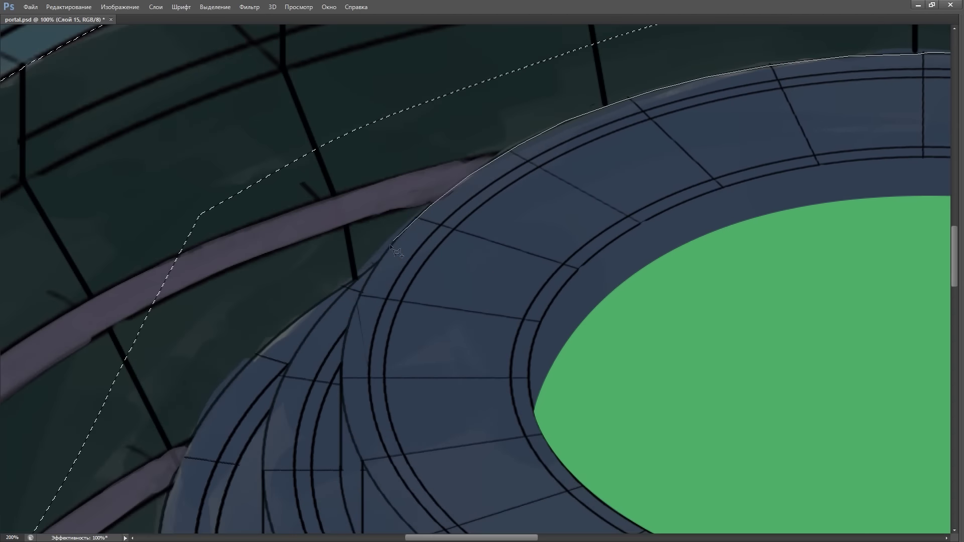
mouse_move(338, 292)
left_mouse_down()
mouse_move(420, 86)
mouse_move(414, 158)
mouse_move(407, 95)
mouse_move(448, 168)
mouse_move(875, 141)
mouse_move(682, 161)
mouse_move(640, 252)
mouse_move(486, 127)
left_mouse_up()
key("ctrl+minus")
Close the well selection, switch to the Brush tool and open the brush settings
key("Return")
key("Tab")
key("ctrl+0")
key("b")
key("F5")
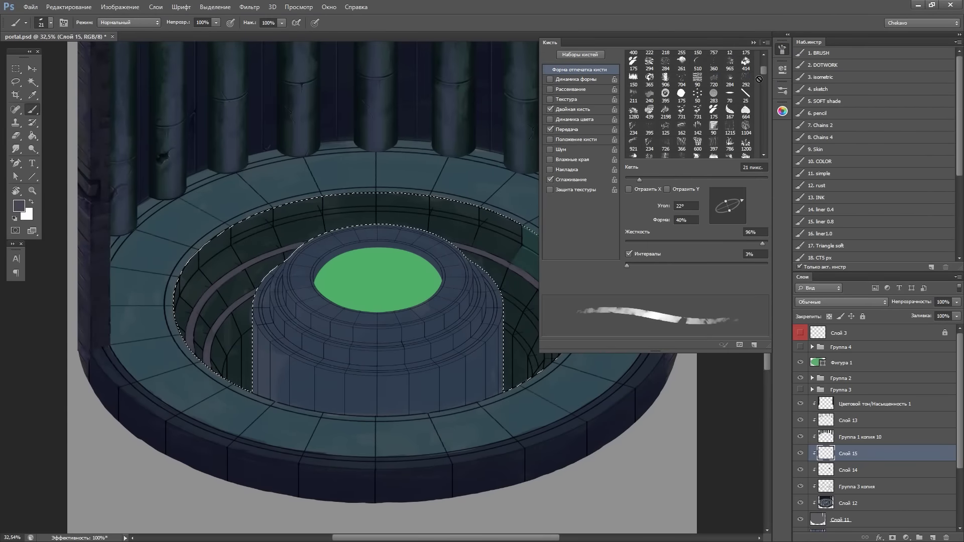
scroll(732, 80, "down", 5)
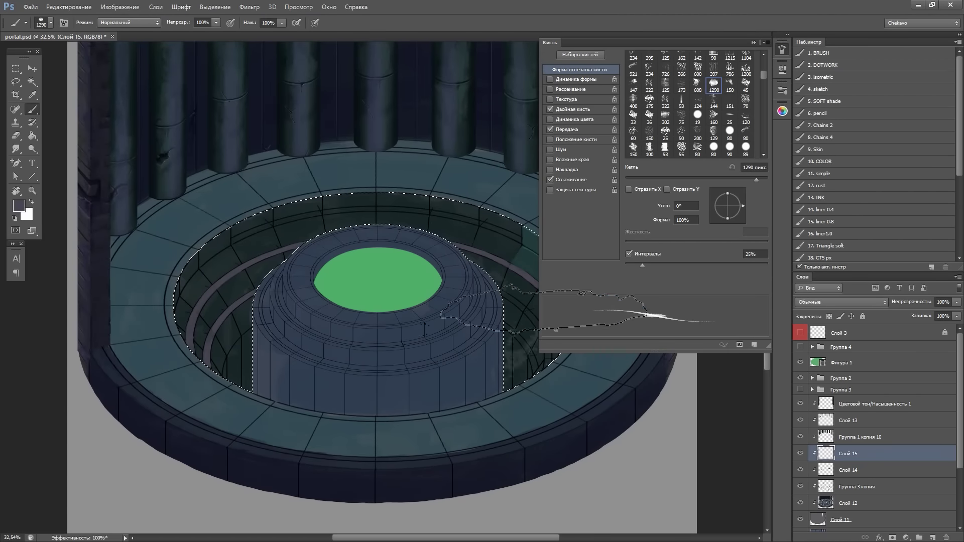
key("ctrl+minus")
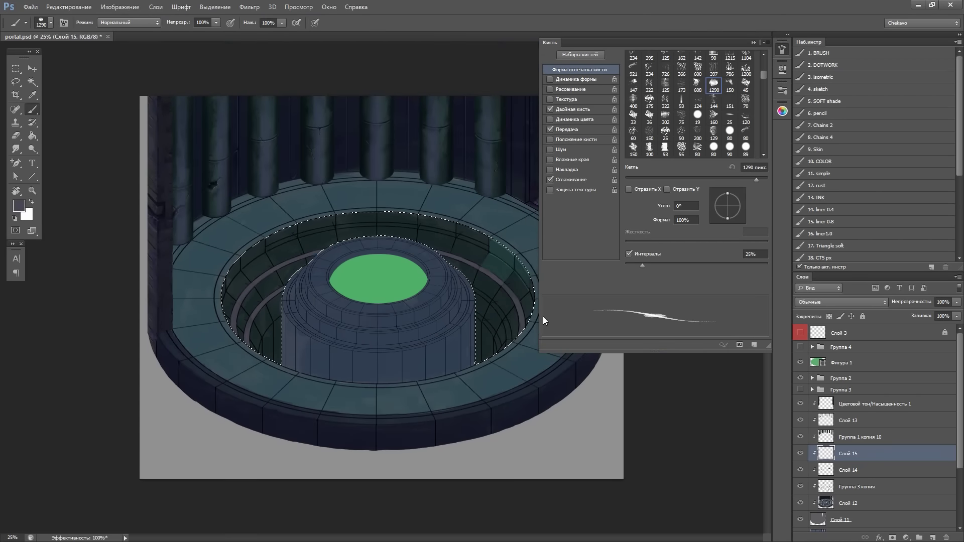
scroll(766, 83, "up", 5)
Set the cloudy brush to Осветление основы mode with 16% spacing and pick cyan in Coolorus
left_click(550, 109)
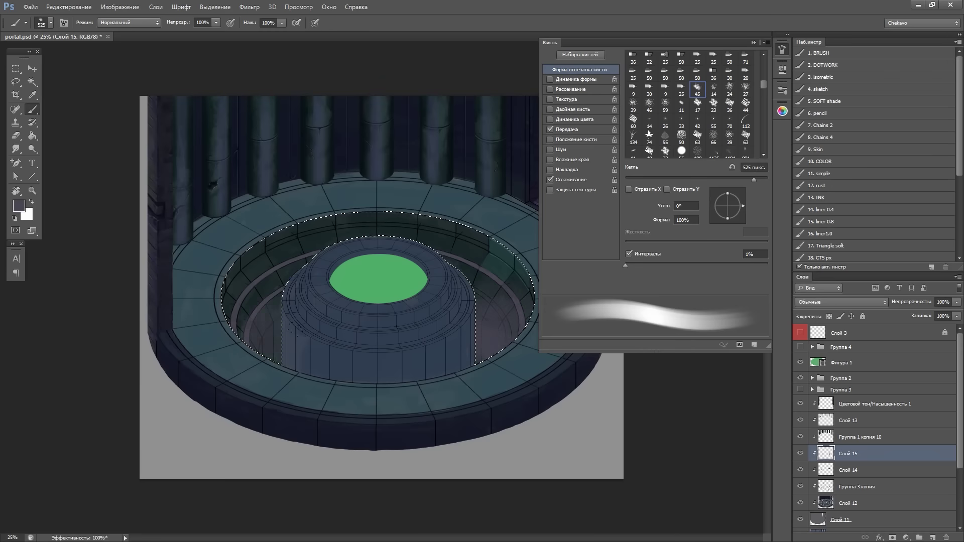
left_click(783, 111)
key("F5")
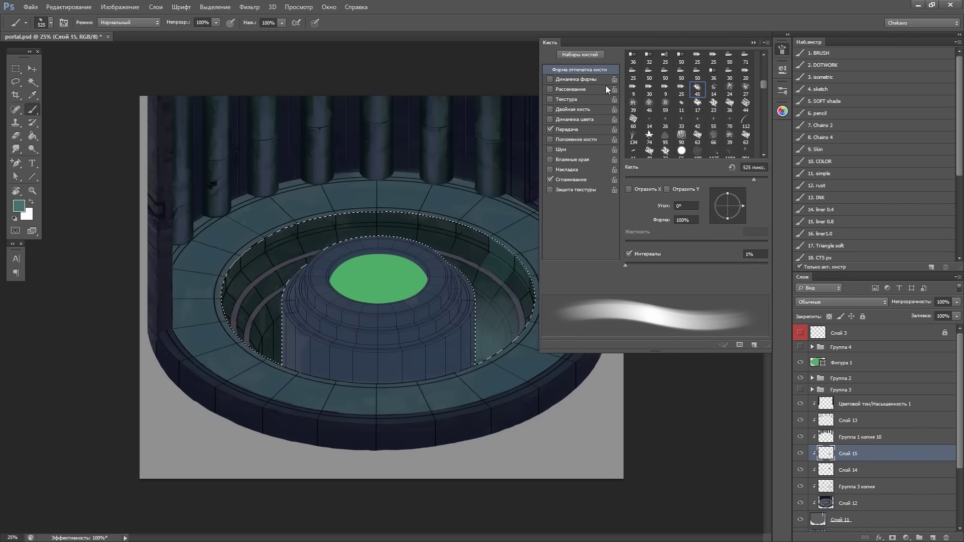
left_click(557, 109)
left_click(551, 109)
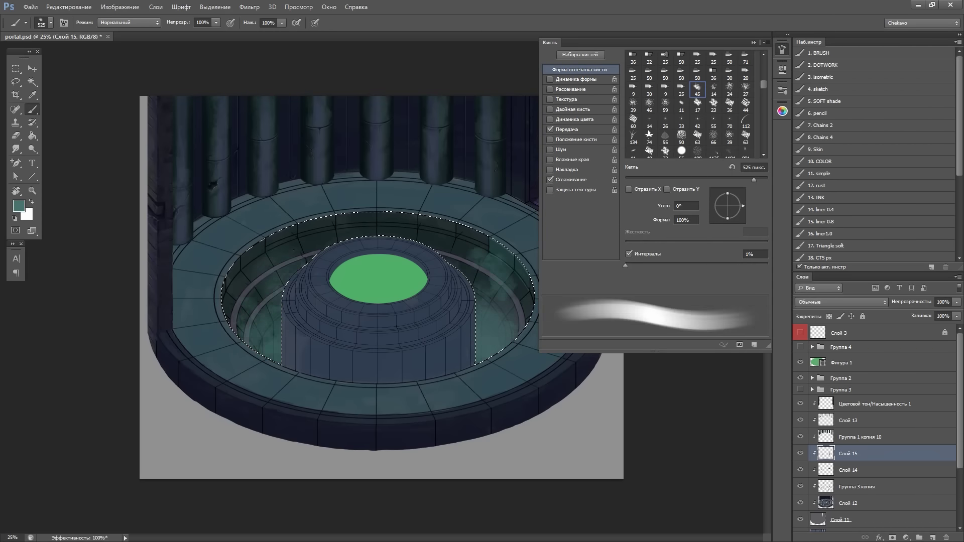
left_click(129, 22)
left_click(121, 127)
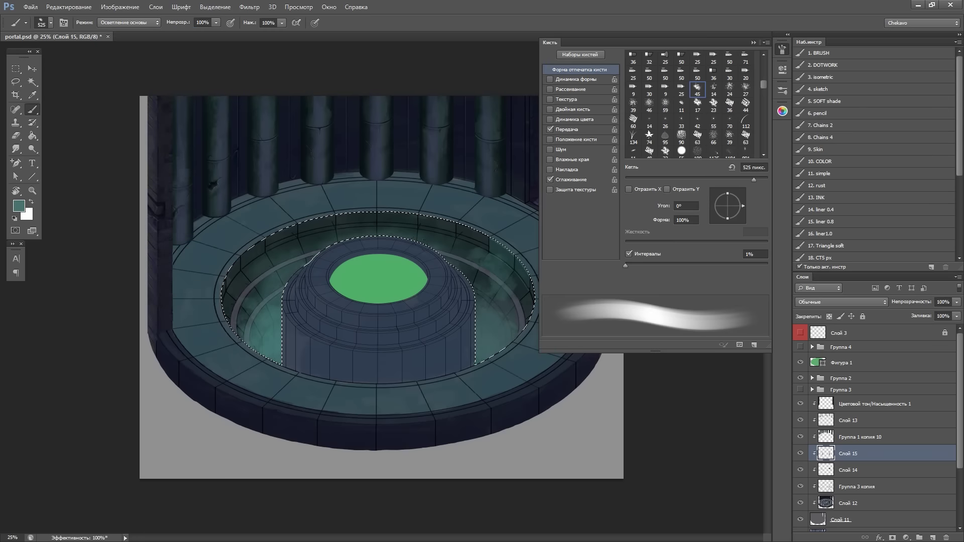
left_click_drag(625, 266, 636, 266)
left_click(783, 111)
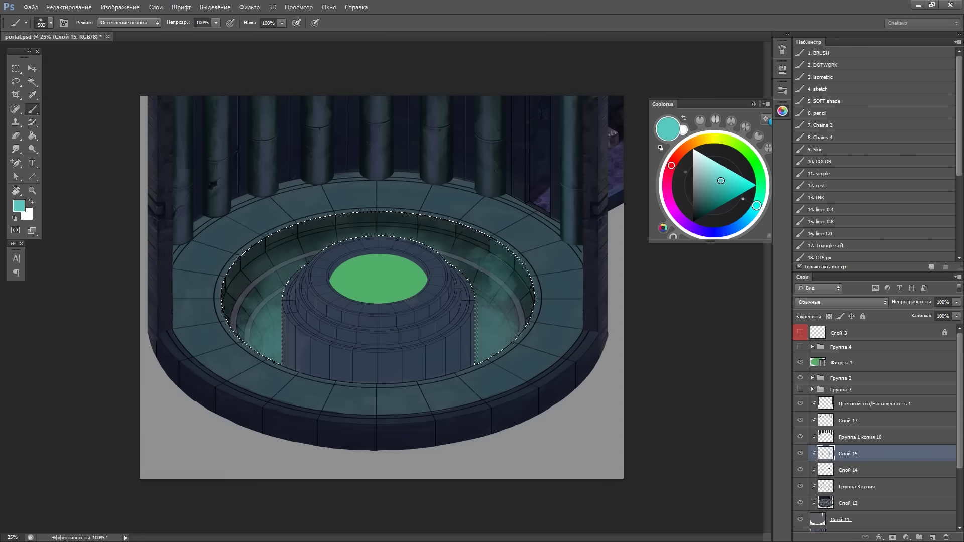
key("F5")
Zoom in close on the well with all panels hidden for painting the mist
key("ctrl+plus")
key("ctrl+plus")
scroll(377, 269, "down", 3)
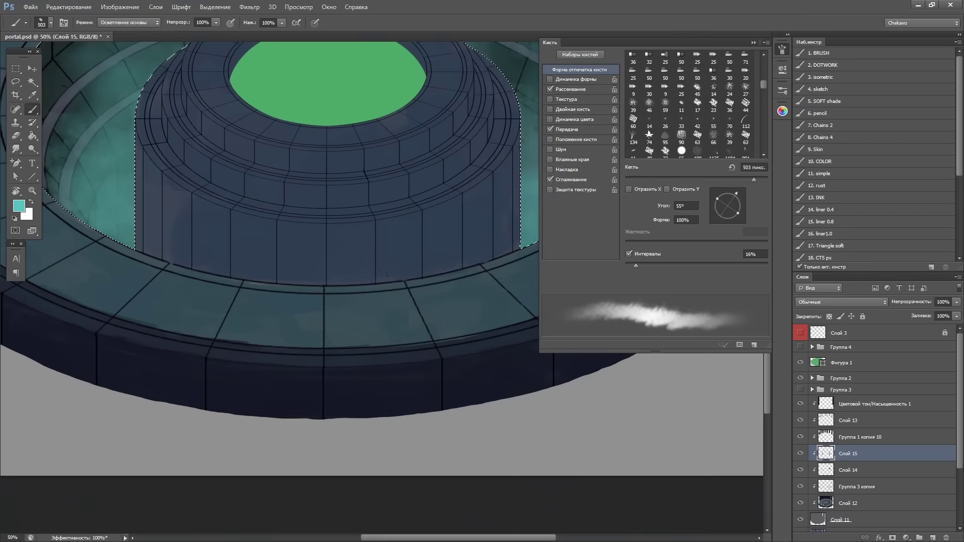
key("Tab")
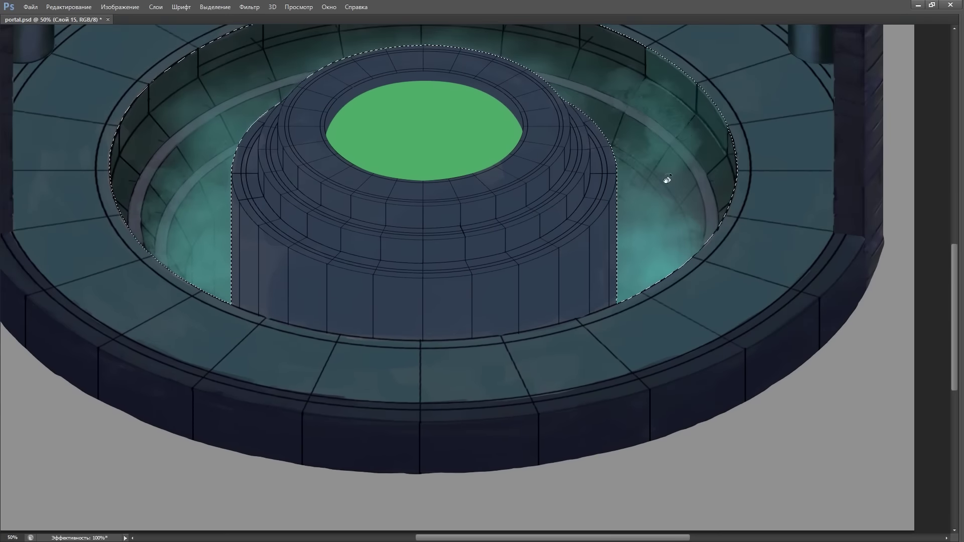
key("ctrl+plus")
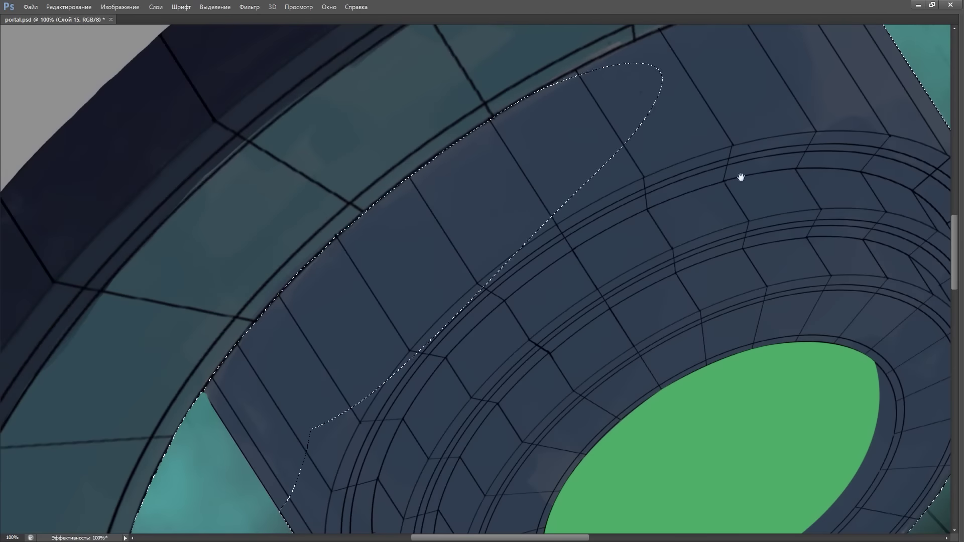
Retrace the well selection with the Lasso along the central cylinder's upper rim
left_click_drag(742, 177, 641, 331)
left_click_drag(442, 245, 616, 161)
key("ctrl+plus")
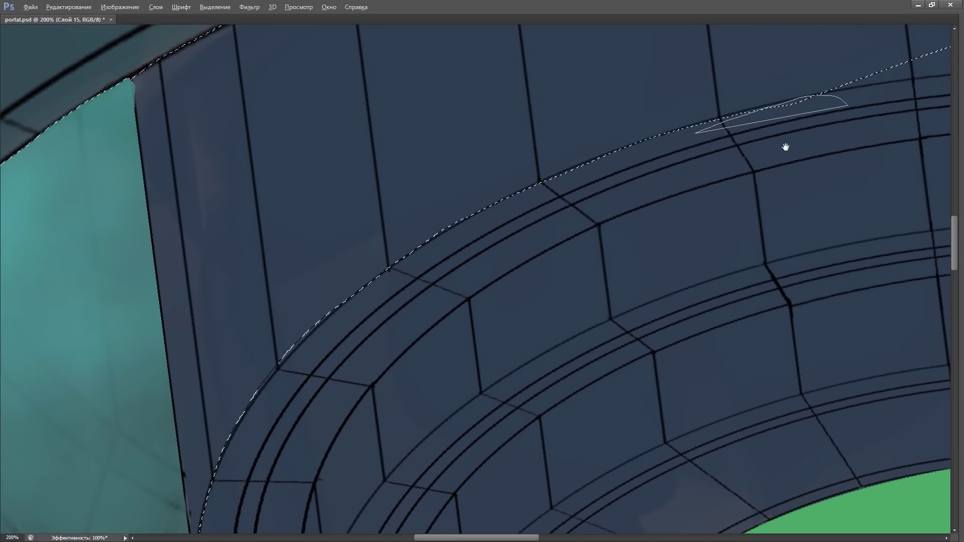
mouse_move(786, 147)
left_mouse_down()
mouse_move(553, 170)
mouse_move(467, 221)
left_mouse_up()
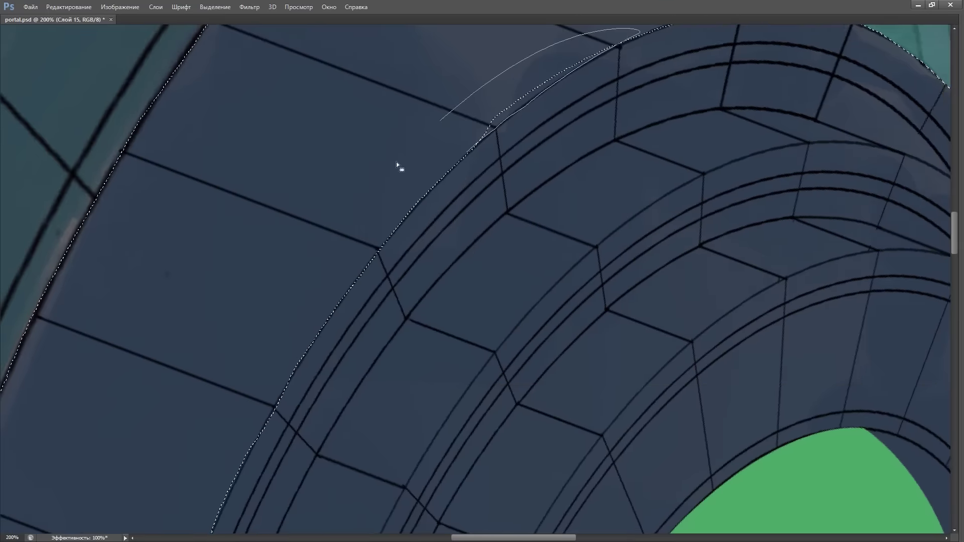
key("ctrl+minus")
key("ctrl+minus")
key("ctrl+minus")
key("ctrl+minus")
key("Tab")
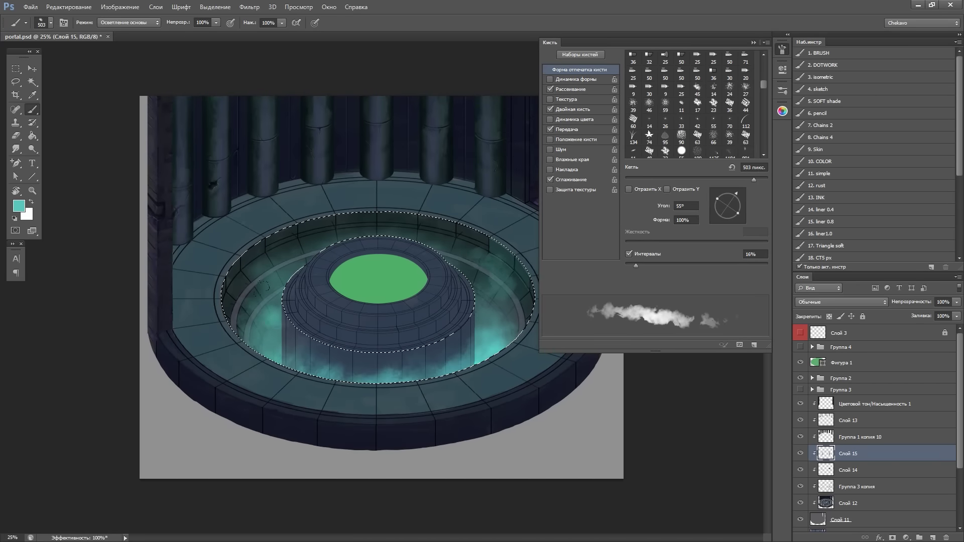
Turn off dual brush, brighten the cyan mist inside the well, and save the file
key("ctrl+minus")
key("ctrl+minus")
key("ctrl+minus")
key("ctrl+plus")
key("ctrl+plus")
key("ctrl+plus")
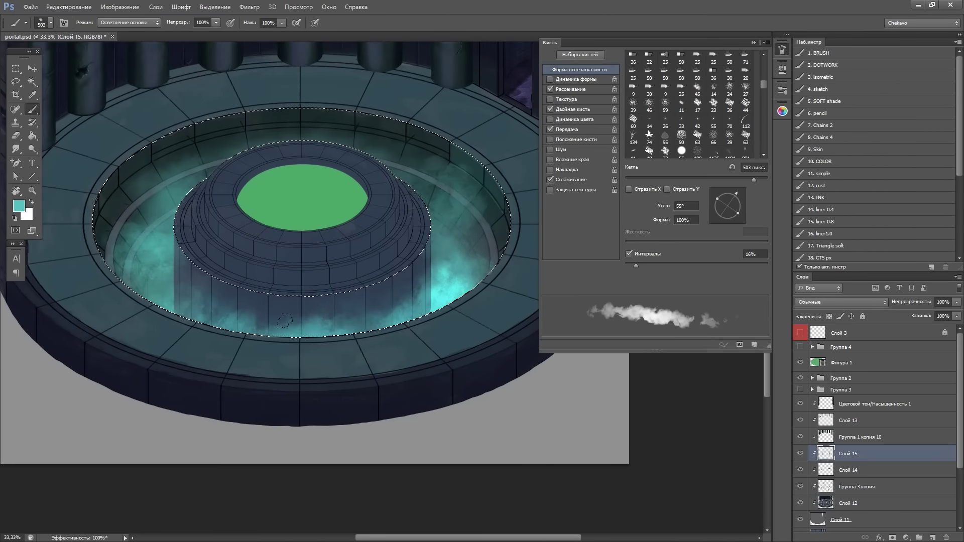
left_click(550, 109)
left_click_drag(402, 311, 281, 331)
key("ctrl+minus")
key("ctrl+s")
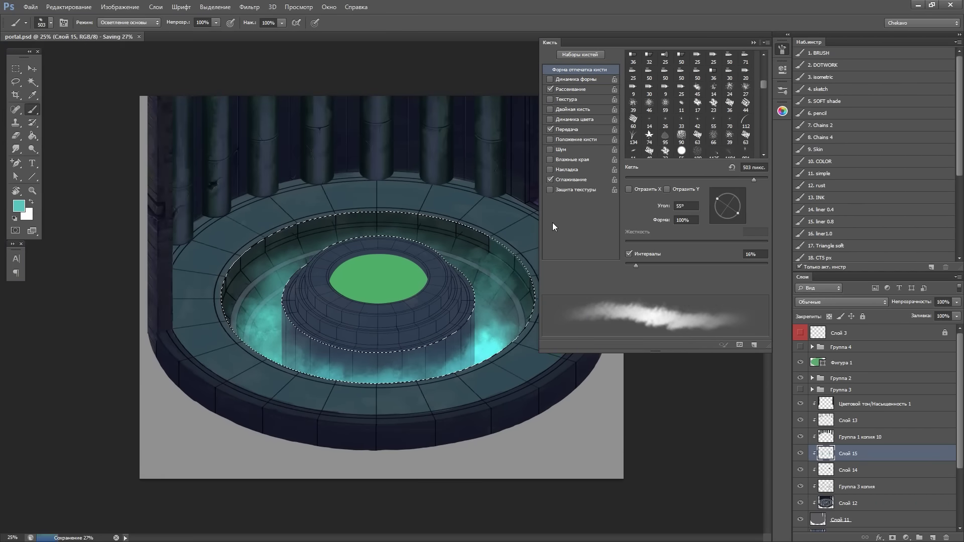
key("ctrl+d")
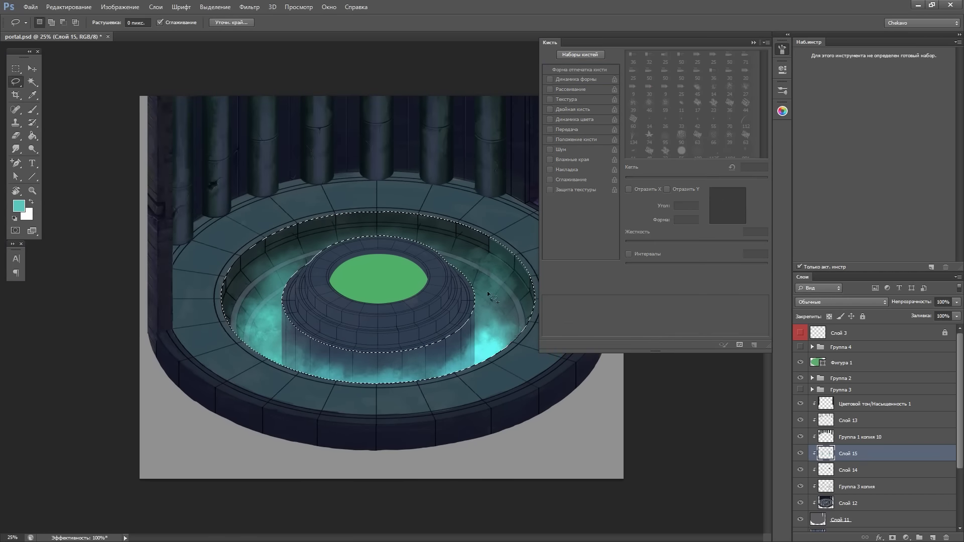
Restore the well selection and switch the brush to Normal blending with a darker teal
key("ctrl+minus")
key("ctrl+shift+d")
key("ctrl+plus")
key("ctrl+plus")
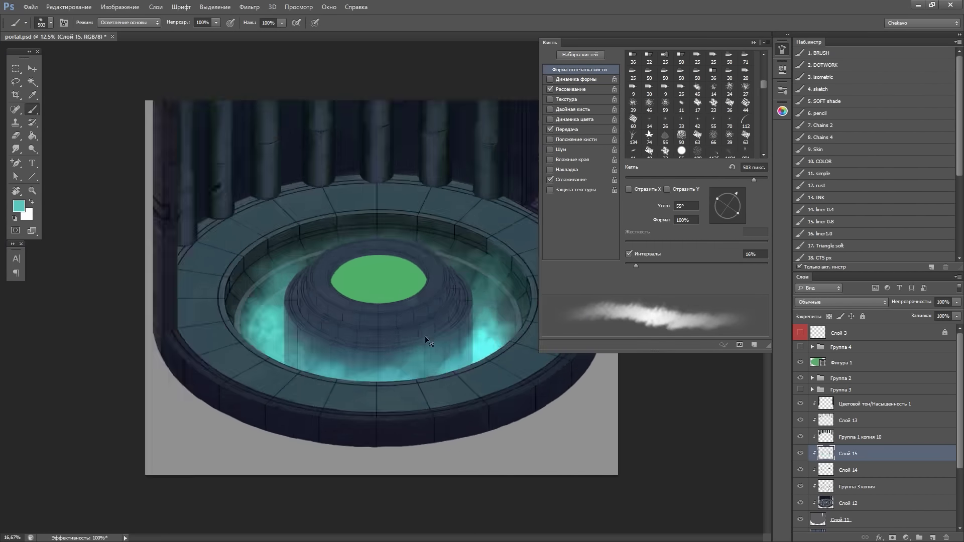
key("ctrl+plus")
key("ctrl+plus")
key("ctrl+plus")
left_click_drag(324, 281, 138, 265)
left_click(129, 22)
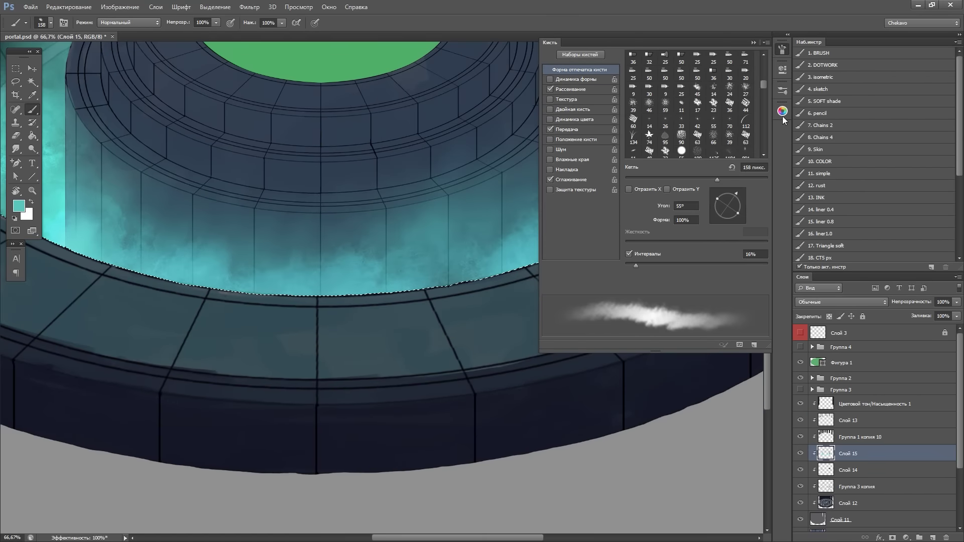
left_click(782, 111)
left_click(724, 198)
Set the brush back to Color Dodge, compare the mist layer, and begin saving a brush preset
key("ctrl+minus")
key("ctrl+minus")
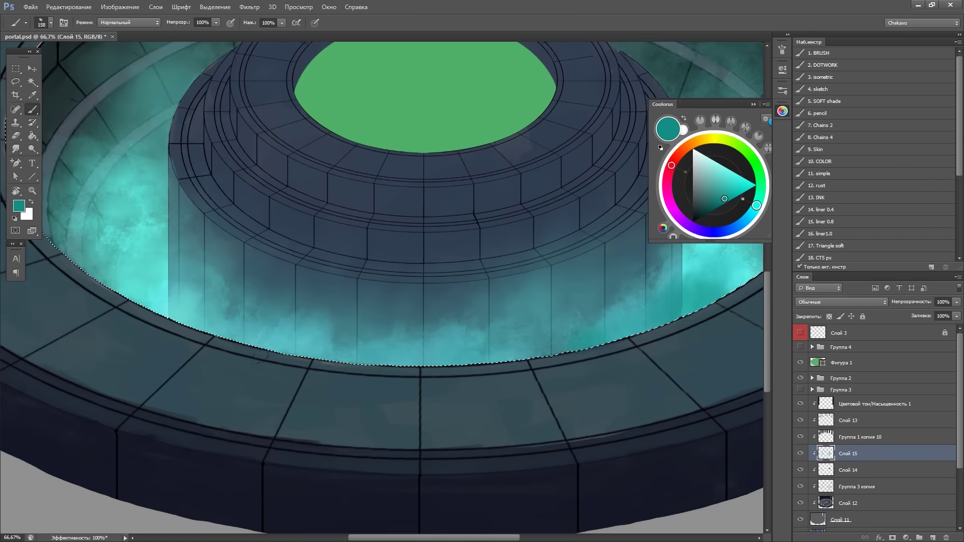
key("ctrl+minus")
left_click(151, 23)
left_click(151, 41)
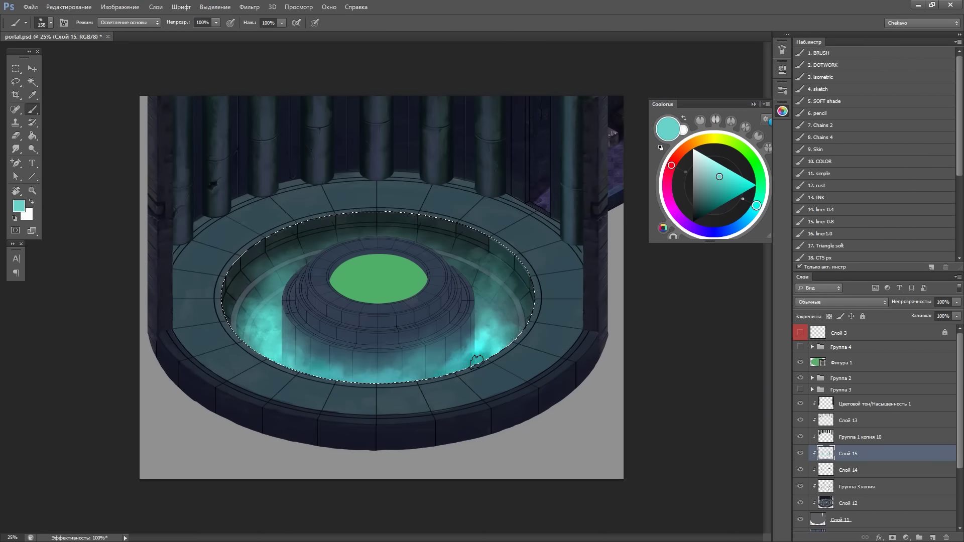
key("ctrl+comma")
key("ctrl+plus")
key("ctrl+plus")
key("ctrl+plus")
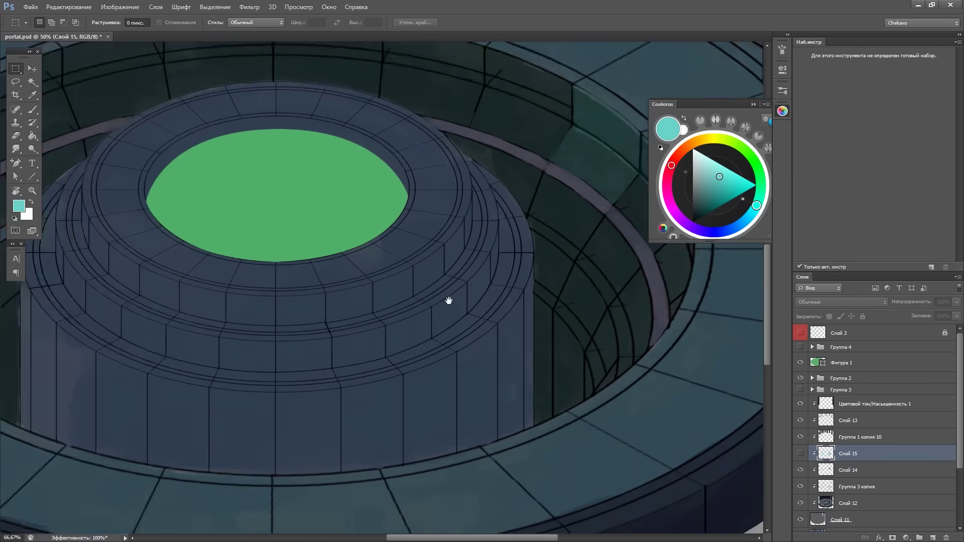
key("ctrl+plus")
key("ctrl+plus")
key("ctrl+comma")
key("ctrl+minus")
key("ctrl+minus")
key("ctrl+minus")
key("ctrl+minus")
key("ctrl+minus")
left_click(783, 50)
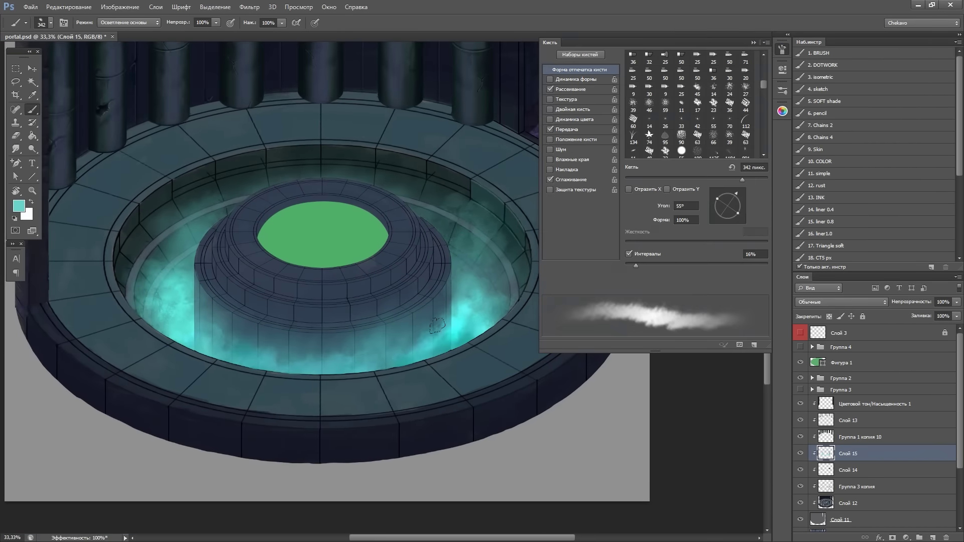
left_click(931, 268)
Name the brush preset '30. Clouds', hide the mist layer and select Слой 14
type("30. c")
left_click(586, 185)
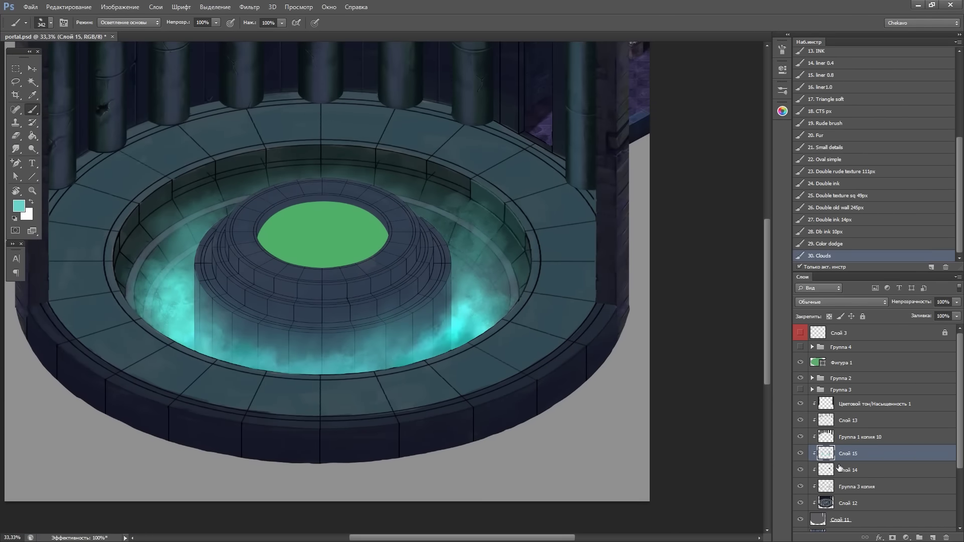
left_click(801, 453)
left_click(848, 470)
key("ctrl+plus")
key("ctrl+plus")
key("ctrl+plus")
key("ctrl+plus")
Paint lighter teal into the wall panes at a rotated view angle
key("r")
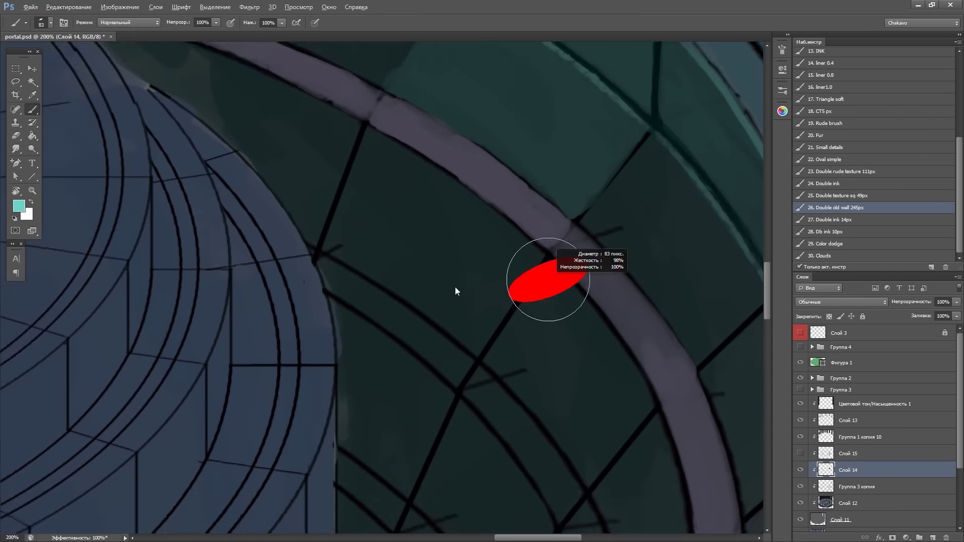
left_click_drag(455, 288, 352, 211)
left_click_drag(381, 287, 374, 282)
left_click_drag(402, 151, 452, 242)
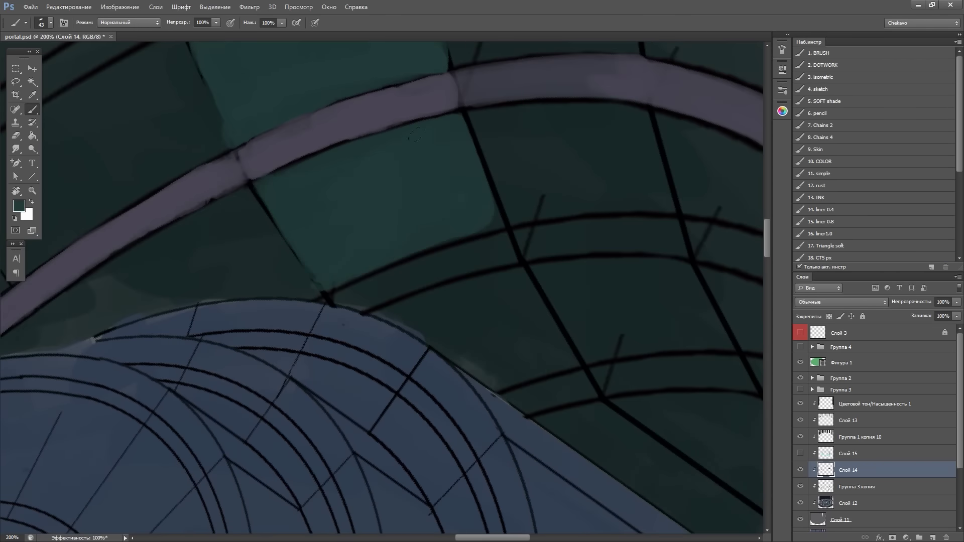
key("ctrl+minus")
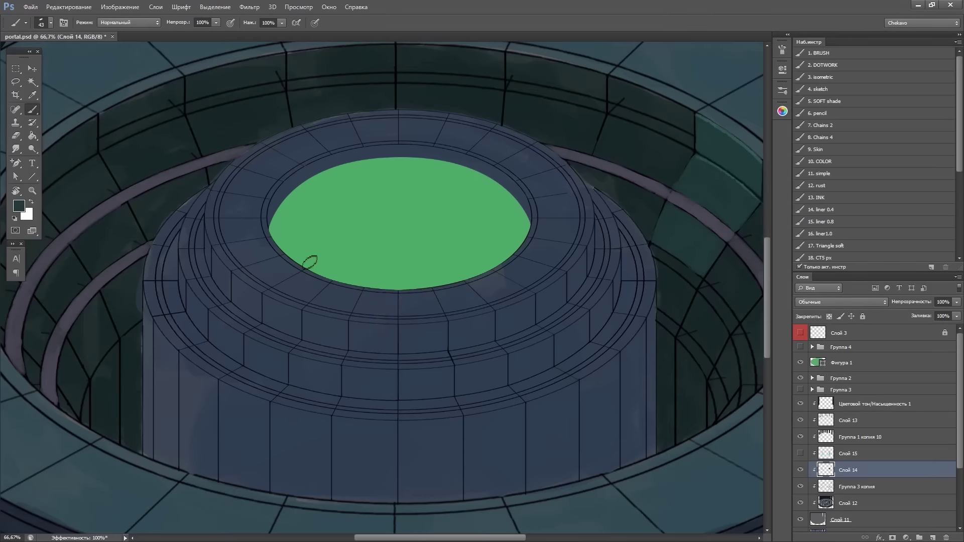
left_click_drag(308, 263, 643, 233)
key("ctrl+plus")
Paint a purple-grey band across the well wall, extending it up to the right
left_click_drag(362, 331, 577, 206)
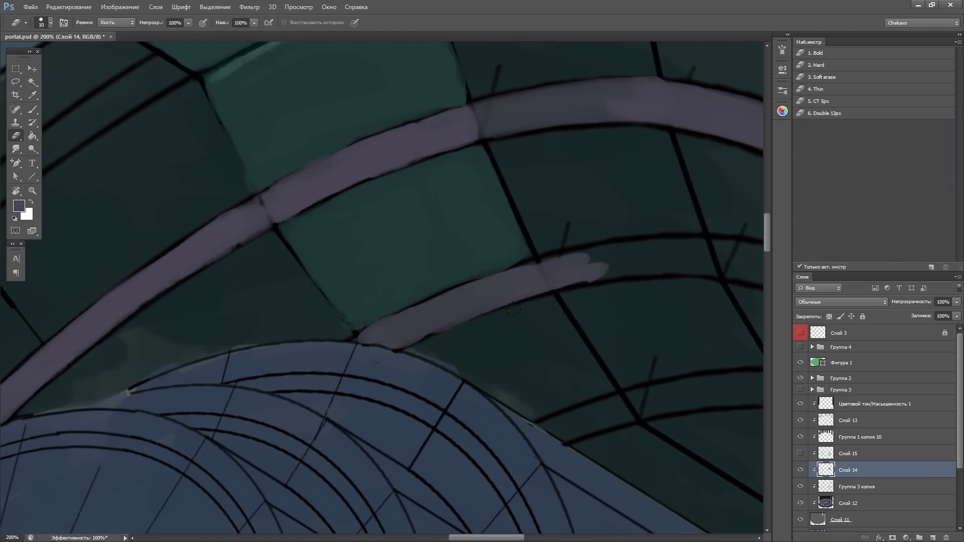
left_click_drag(383, 314, 668, 191)
key("ctrl+minus")
key("ctrl+minus")
key("ctrl+minus")
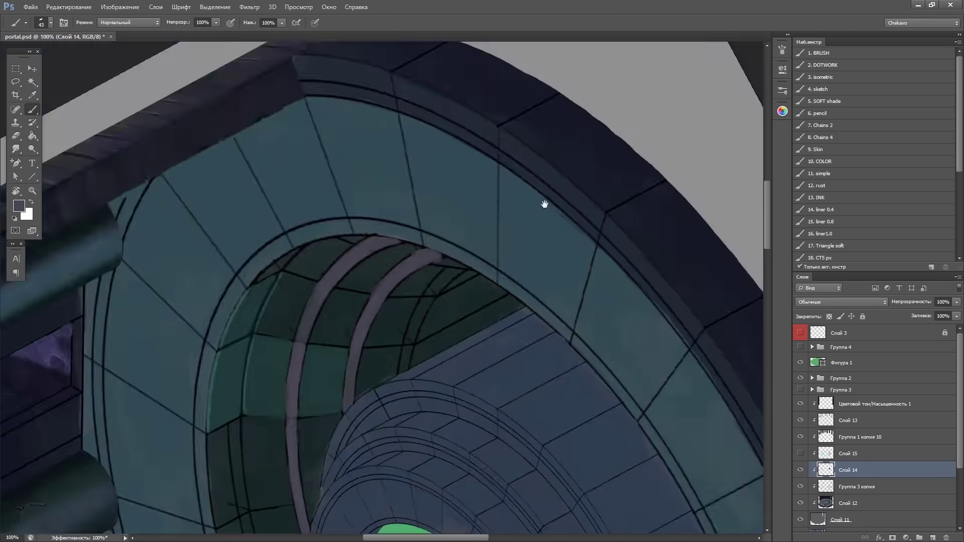
key("ctrl+plus")
left_click_drag(582, 344, 493, 239)
Sample the dark teal and paint lighter teal strokes inside the lower wall panes
key("ctrl+plus")
left_click(442, 312, "alt")
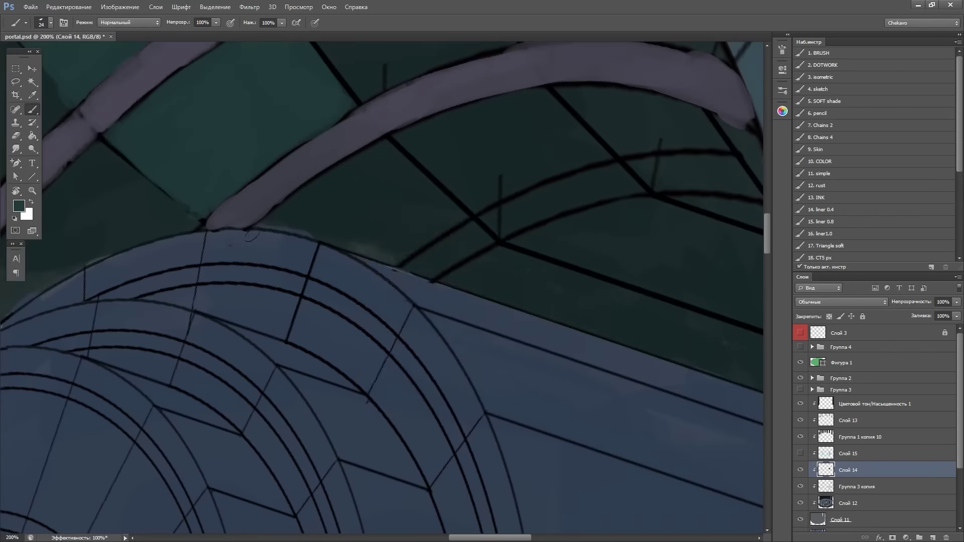
left_click_drag(442, 312, 409, 268)
left_click_drag(471, 226, 432, 301)
mouse_move(422, 346)
left_mouse_down()
mouse_move(502, 201)
mouse_move(437, 347)
mouse_move(565, 191)
left_mouse_up()
left_click_drag(472, 319, 509, 236)
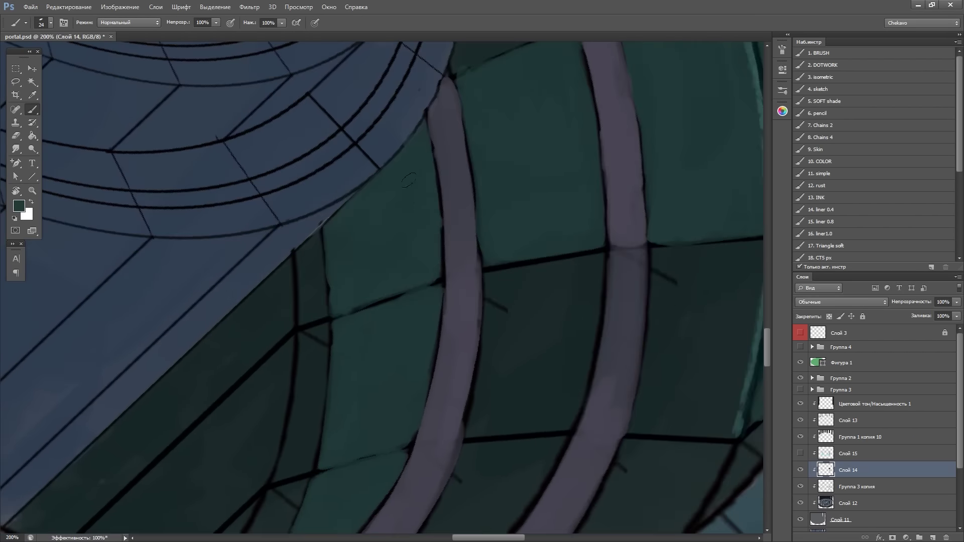
left_click_drag(490, 325, 401, 427)
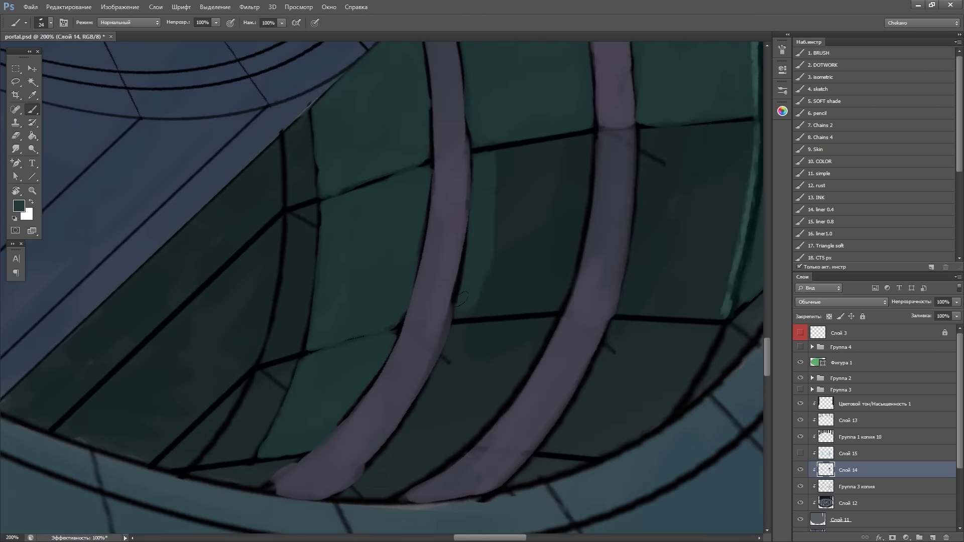
left_click_drag(502, 251, 547, 160)
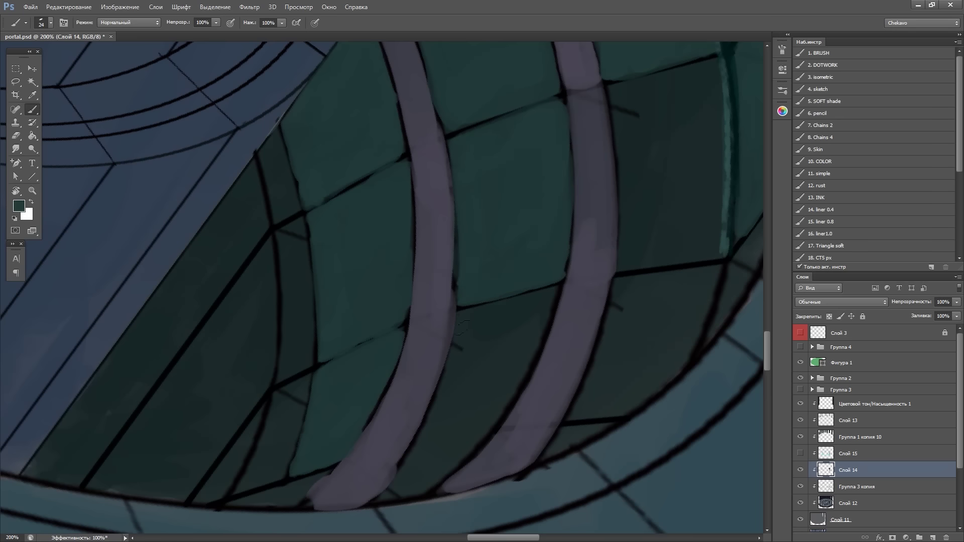
mouse_move(620, 219)
left_mouse_down()
mouse_move(628, 144)
mouse_move(316, 249)
left_mouse_up()
left_click_drag(486, 150, 352, 226)
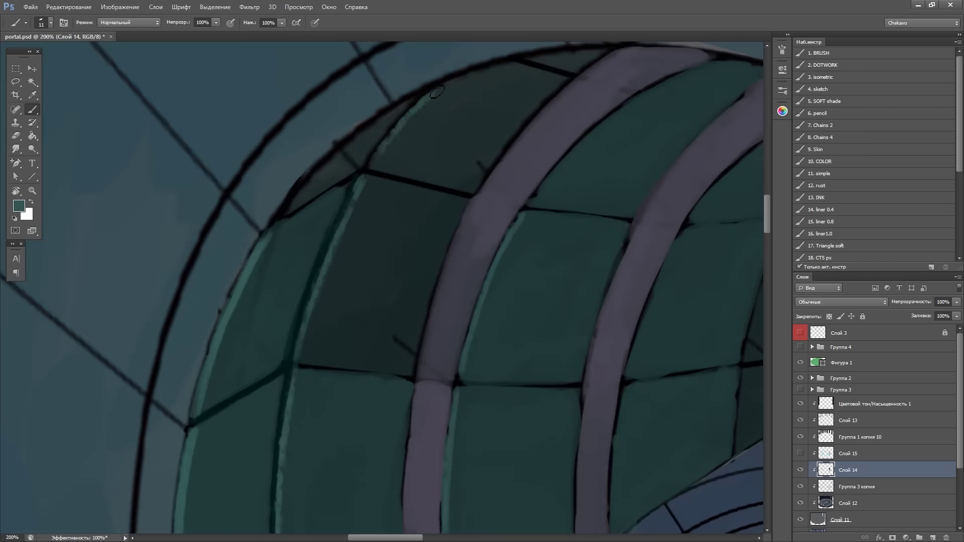
Add dark teal pane shading and a light purple-grey highlight along the lower band
key("bracketright")
key("bracketright")
mouse_move(371, 311)
left_mouse_down()
mouse_move(335, 221)
mouse_move(415, 282)
mouse_move(327, 286)
left_mouse_up()
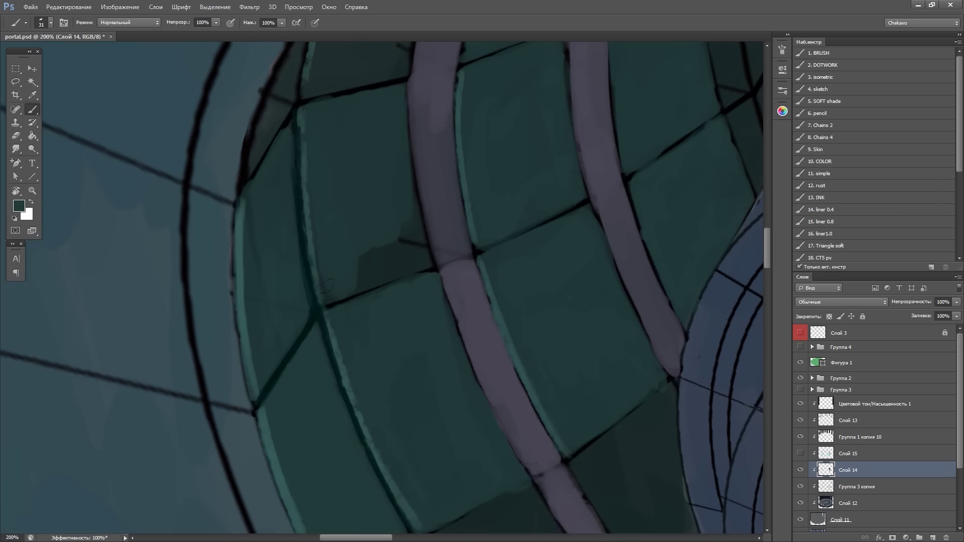
left_click_drag(471, 233, 363, 292)
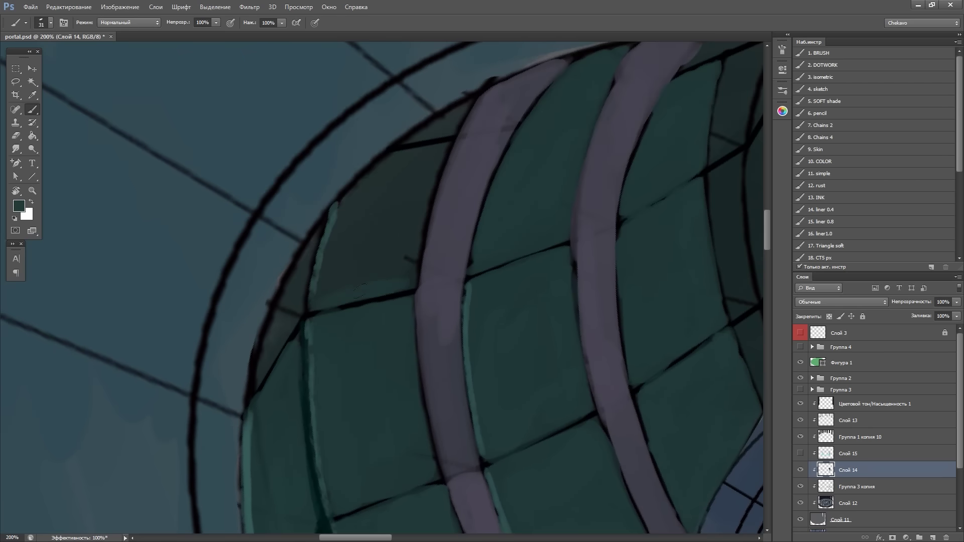
mouse_move(451, 116)
left_mouse_down()
mouse_move(487, 99)
mouse_move(633, 215)
mouse_move(422, 221)
left_mouse_up()
key("bracketleft")
mouse_move(579, 158)
left_mouse_down()
mouse_move(511, 215)
mouse_move(503, 105)
left_mouse_up()
left_click(416, 231, "alt")
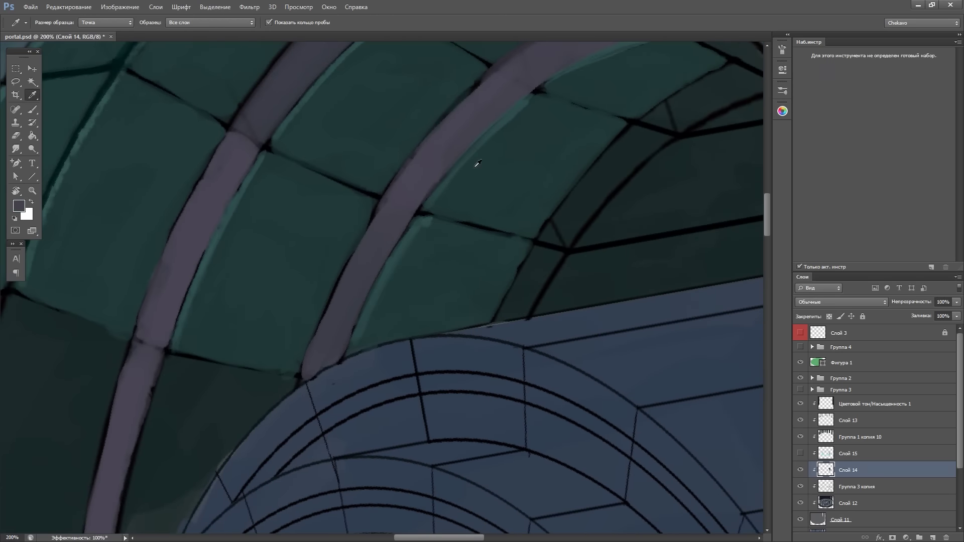
left_click(782, 111)
mouse_move(275, 325)
left_mouse_down()
mouse_move(436, 215)
mouse_move(457, 241)
left_mouse_up()
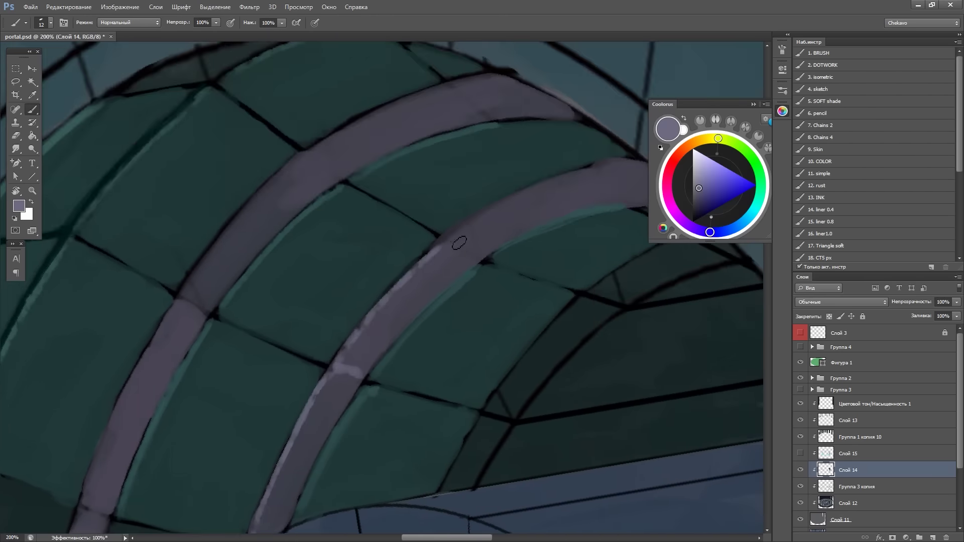
key("Tab")
mouse_move(193, 378)
left_mouse_down()
mouse_move(248, 374)
mouse_move(444, 200)
mouse_move(371, 64)
left_mouse_up()
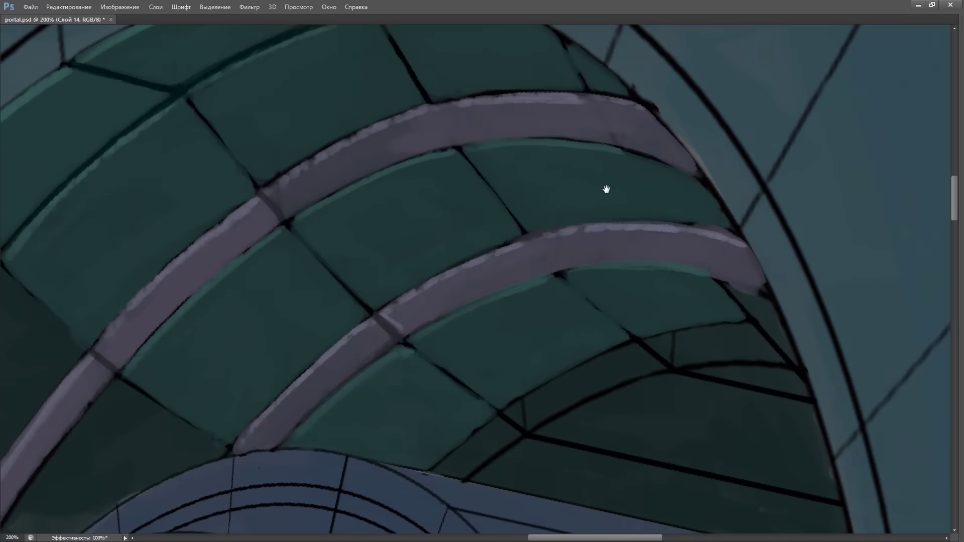
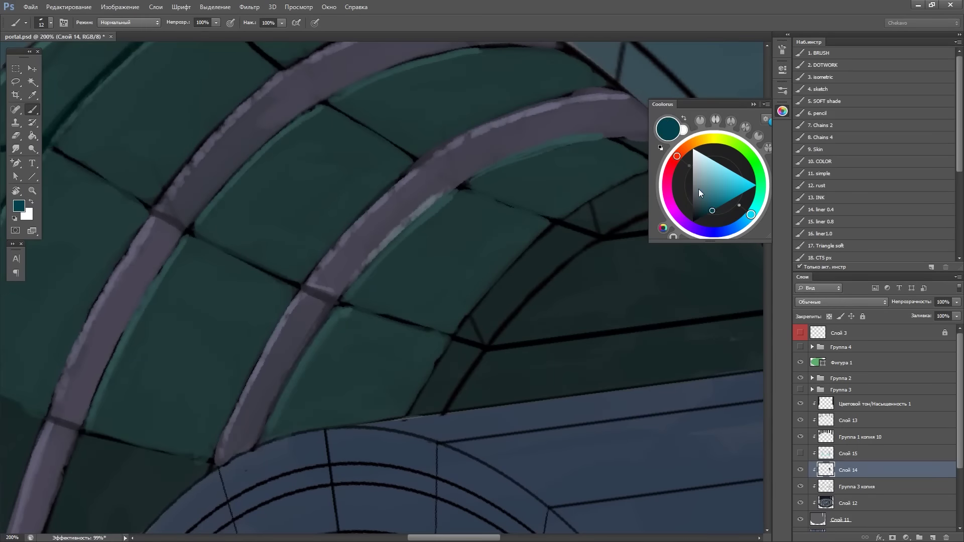
Paint light teal highlight strokes along the rib edges inside the pit
left_click(709, 188)
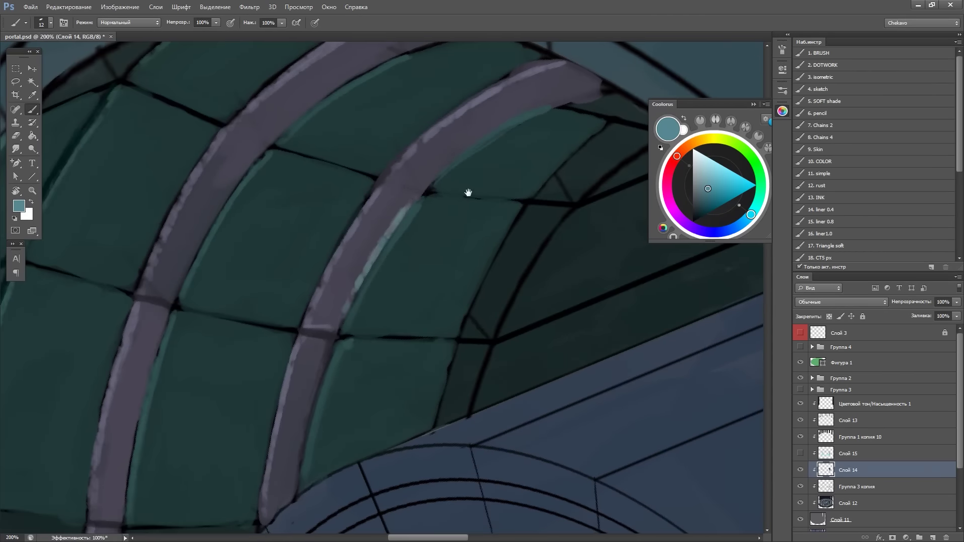
left_click_drag(309, 281, 275, 398)
left_click_drag(494, 150, 437, 261)
scroll(437, 262, "up", 3)
left_click_drag(347, 198, 277, 342)
mouse_move(469, 97)
left_mouse_down()
mouse_move(452, 211)
mouse_move(311, 387)
mouse_move(412, 321)
mouse_move(468, 304)
mouse_move(482, 211)
mouse_move(549, 82)
mouse_move(409, 308)
left_mouse_up()
left_click_drag(282, 161, 280, 162)
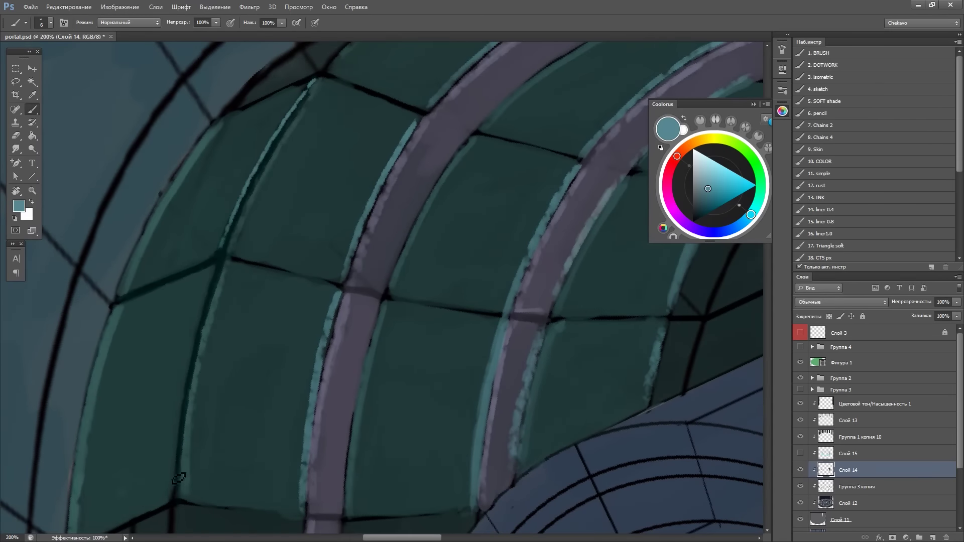
left_click_drag(178, 478, 219, 264)
Dab a dark chip onto the central tile and give it a small light highlight
key("r")
mouse_move(351, 251)
left_mouse_down()
mouse_move(465, 177)
mouse_move(442, 201)
left_mouse_up()
mouse_move(387, 236)
left_mouse_down()
mouse_move(392, 347)
mouse_move(513, 194)
mouse_move(488, 180)
mouse_move(505, 168)
left_mouse_up()
left_click(512, 194, "alt")
key("i")
left_click(472, 191)
key("b")
left_click(408, 201, "alt")
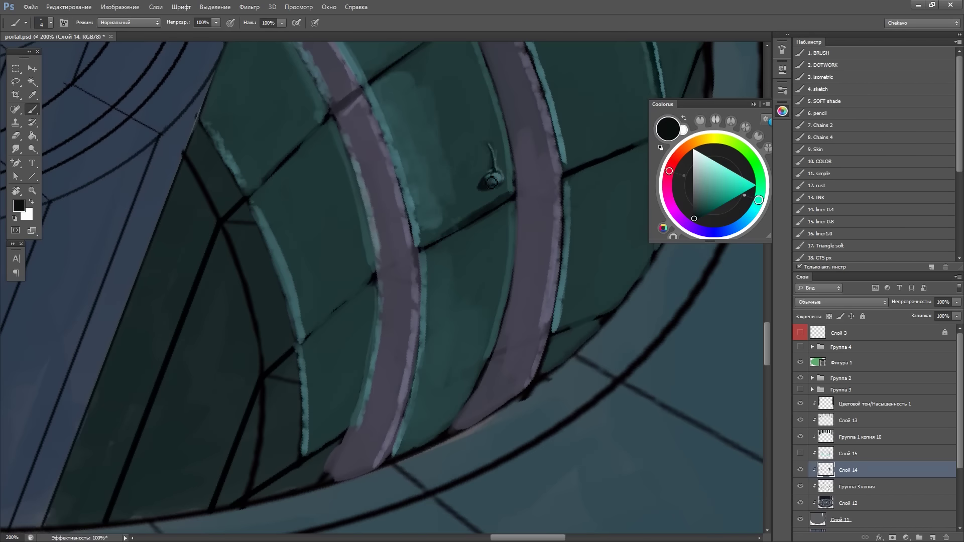
Deepen the tile with dark teal and brush a soft dark purple patch on the floor
mouse_move(485, 186)
left_mouse_down()
mouse_move(513, 196)
mouse_move(512, 174)
mouse_move(345, 238)
mouse_move(426, 236)
left_mouse_up()
left_click(515, 198, "alt")
left_click(345, 237, "alt")
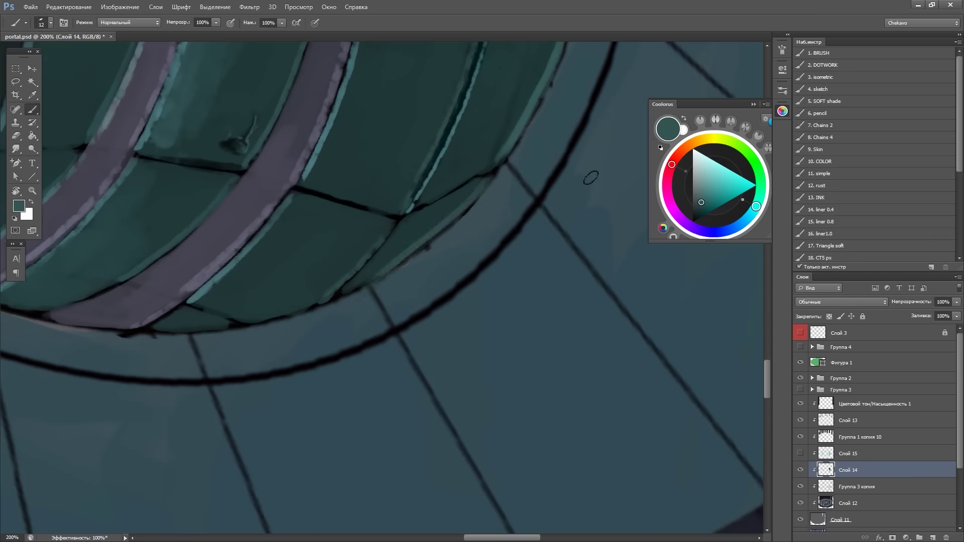
left_click_drag(384, 285, 267, 387)
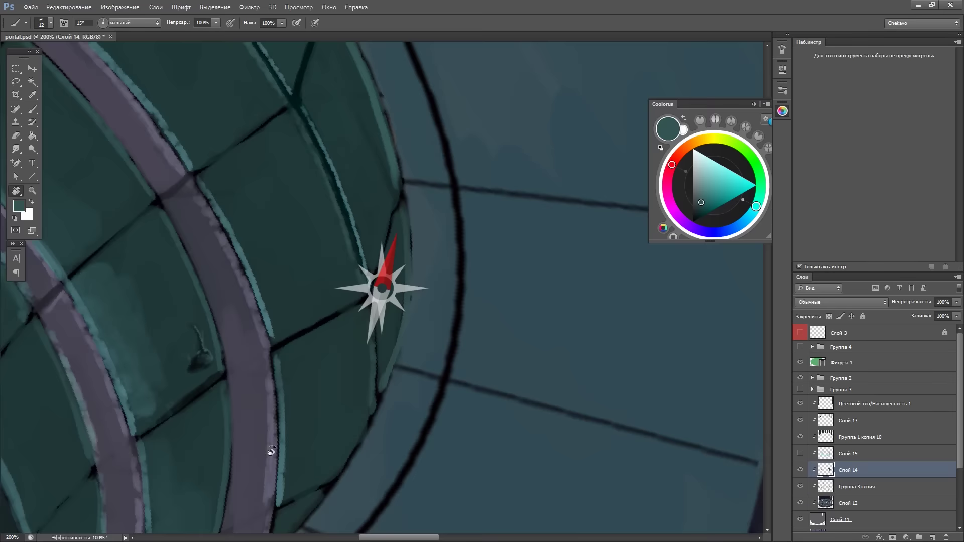
key("ctrl+minus")
key("ctrl+minus")
left_click_drag(756, 206, 687, 224)
left_click_drag(553, 263, 608, 279)
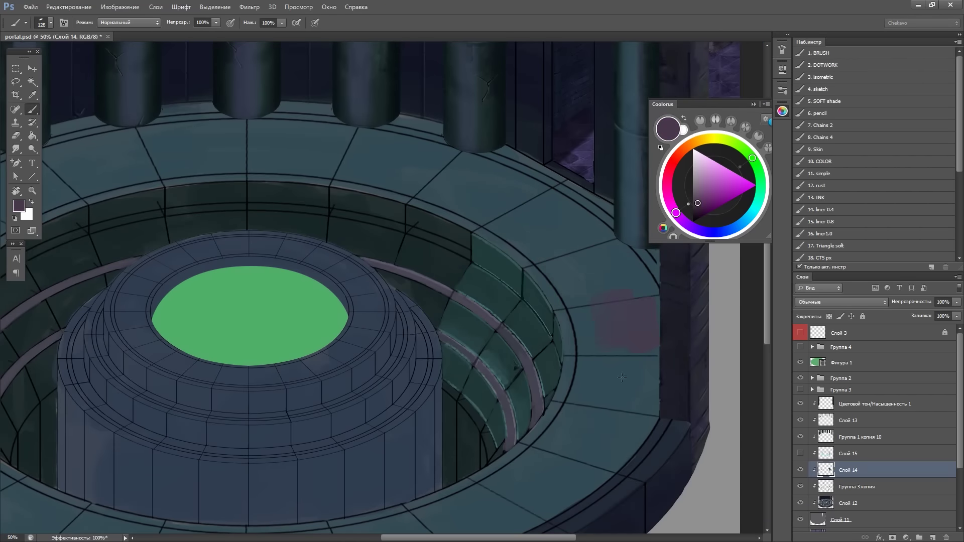
Make the teal glow layer Слой 15 visible, select it and choose the Color dodge preset
key("ctrl+minus")
key("ctrl+minus")
key("ctrl+minus")
left_click(800, 454)
left_click(849, 453)
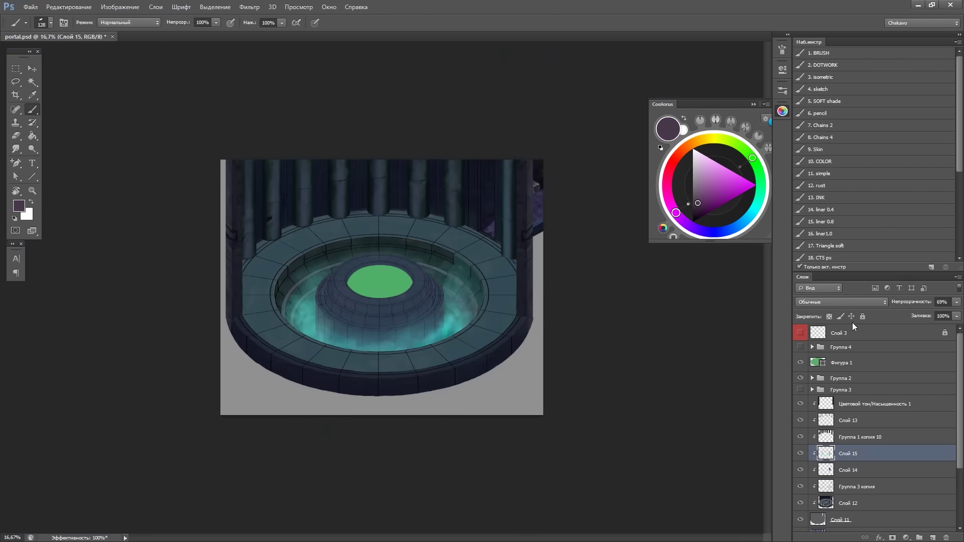
key("ctrl+plus")
key("ctrl+plus")
scroll(854, 151, "down", 5)
left_click(830, 244)
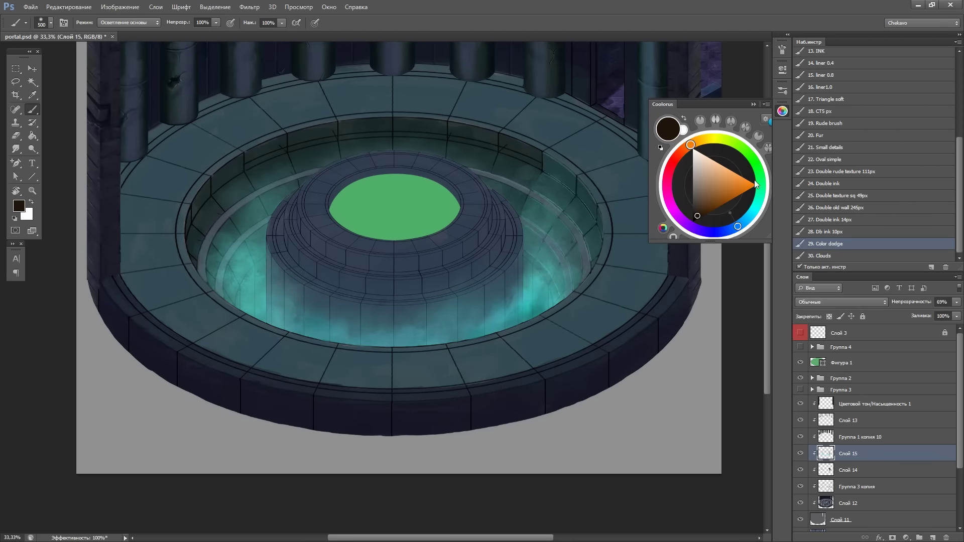
left_click(145, 23)
key("Escape")
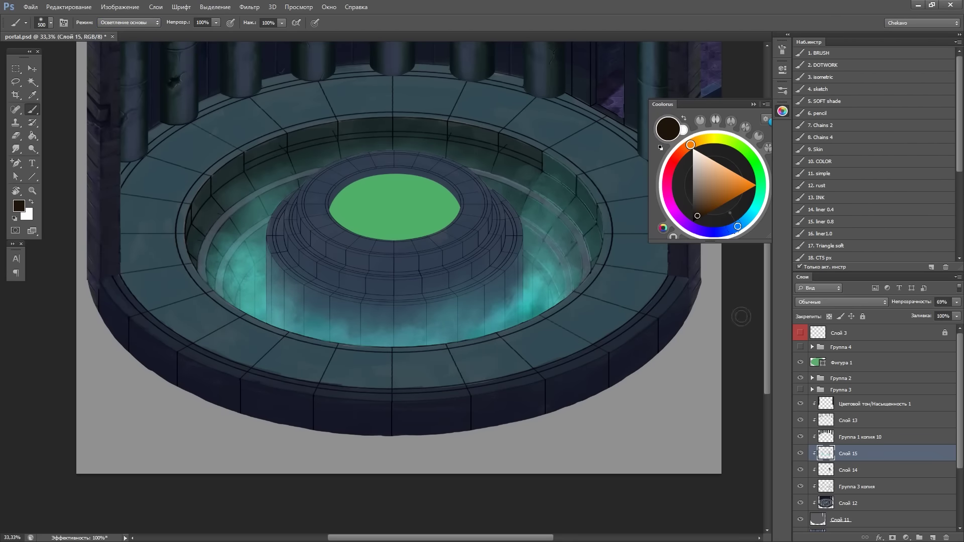
Inspect the glow in a rotated view, then add new layer Слой 16 above Слой 15
key("r")
left_click_drag(542, 312, 493, 261)
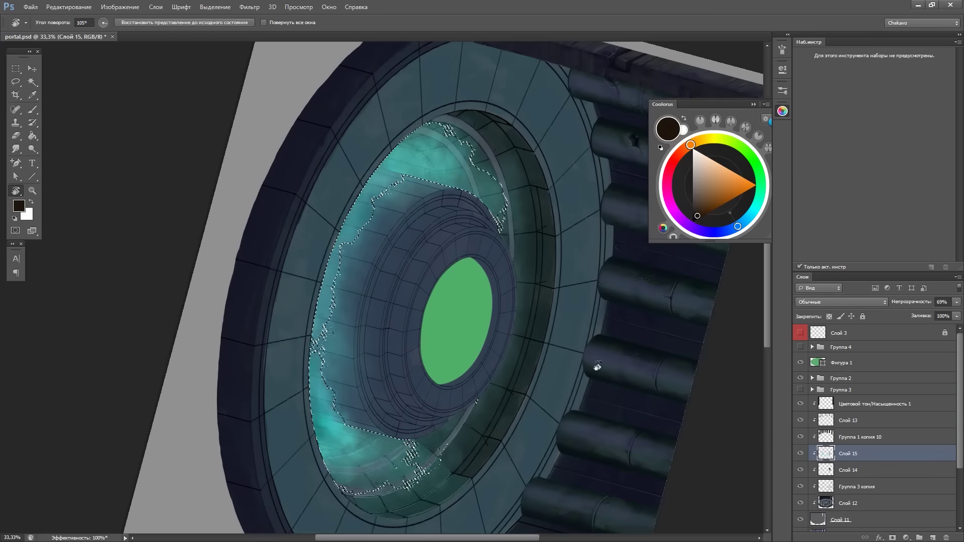
key("Escape")
key("ctrl+minus")
key("ctrl+minus")
key("b")
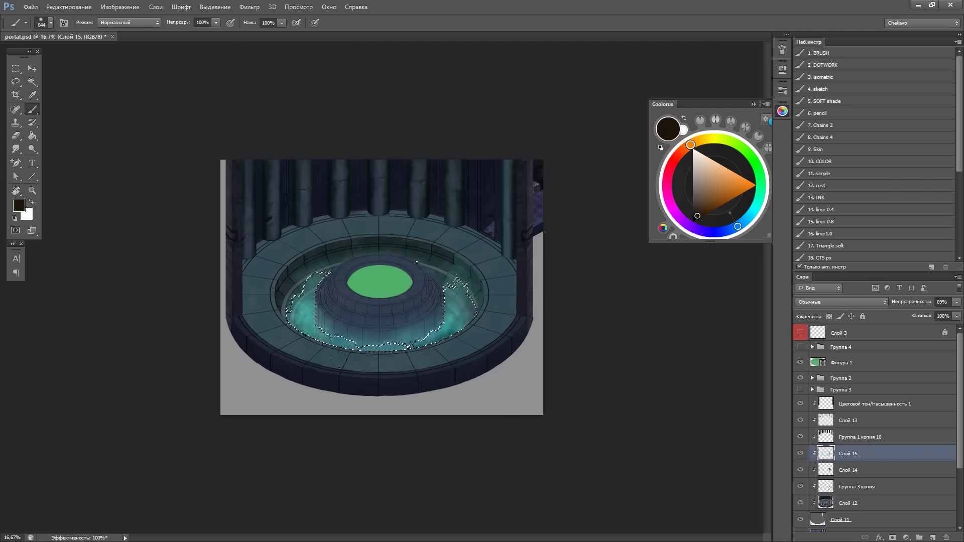
key("m")
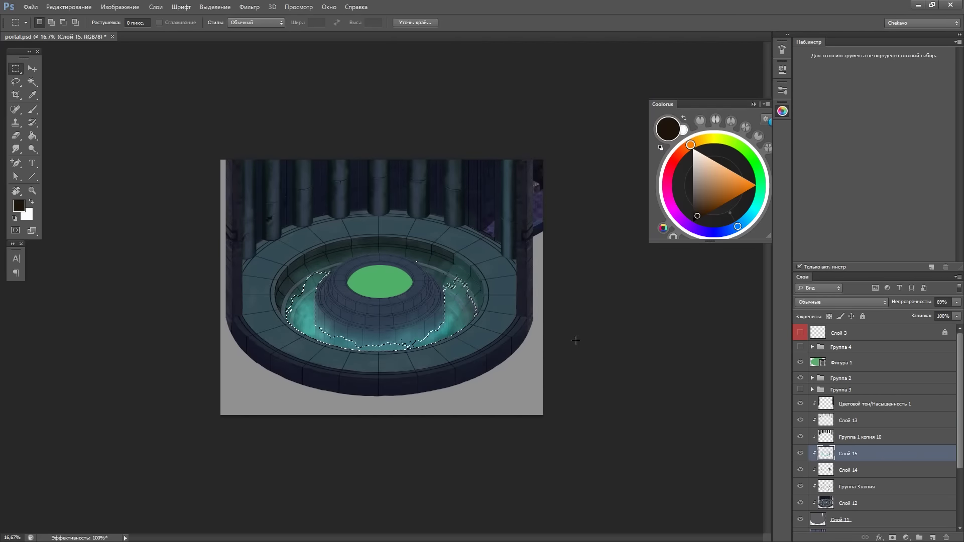
key("ctrl+shift+alt+n")
key("b")
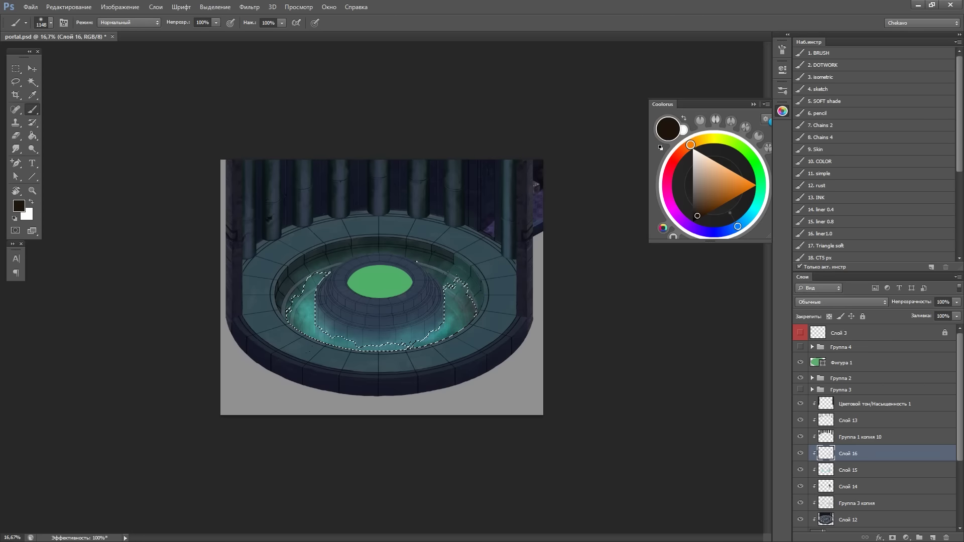
Clear the selection around the glow and reselect layer Слой 15
key("m")
key("ctrl+d")
key("ctrl+minus")
left_click(804, 470)
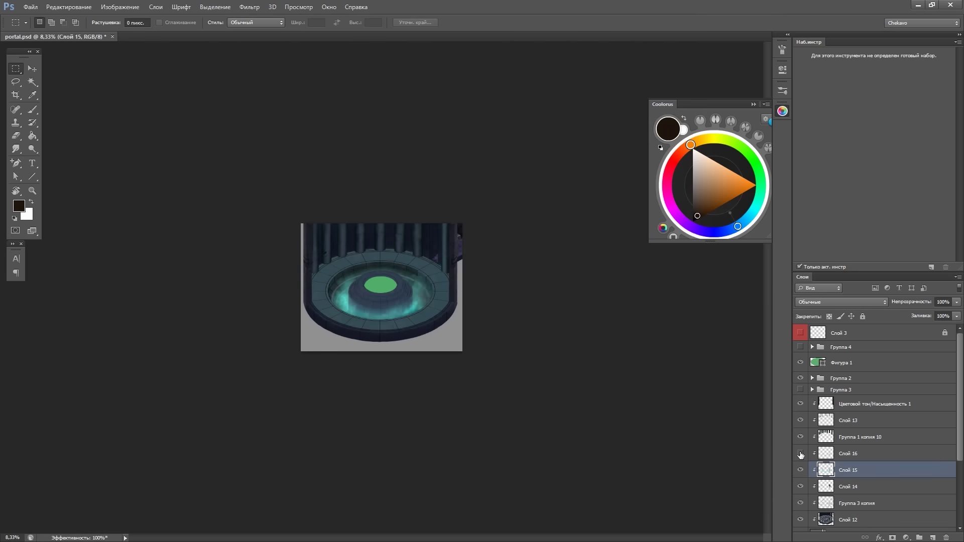
key("ctrl+plus")
key("ctrl+plus")
key("ctrl+plus")
key("ctrl+plus")
key("ctrl+plus")
key("ctrl+plus")
key("ctrl+plus")
Add layer Слой 17 above Слой 13 with a 188 px Double old wall brush in pedestal blue-grey
key("b")
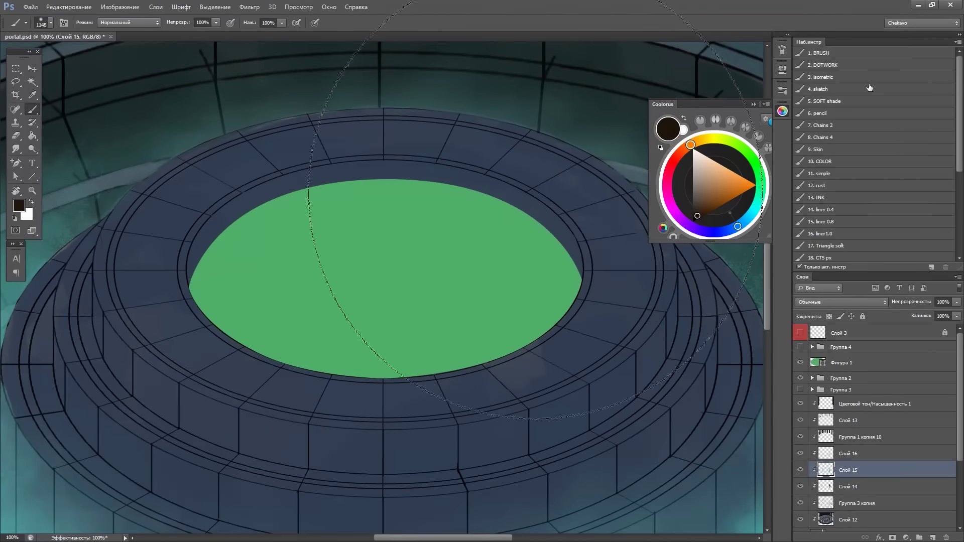
left_click(854, 421)
key("ctrl+shift+n")
key("Return")
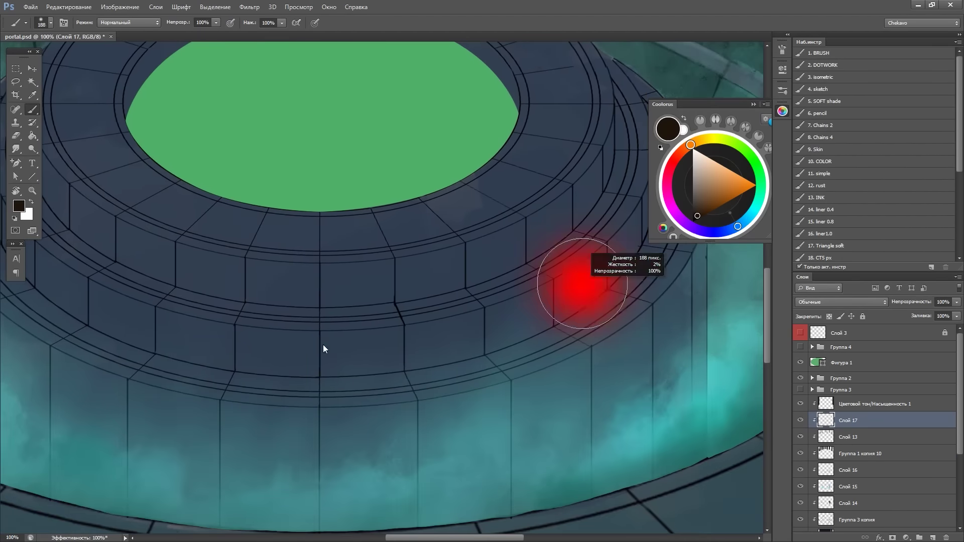
left_click(829, 235)
key("ctrl+plus")
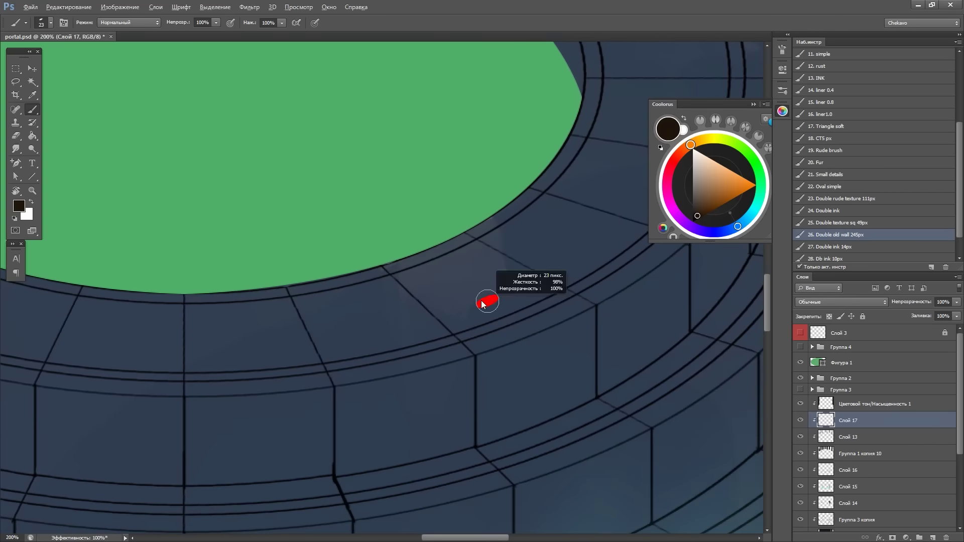
key("ctrl+minus")
key("ctrl+minus")
left_click(528, 301, "alt")
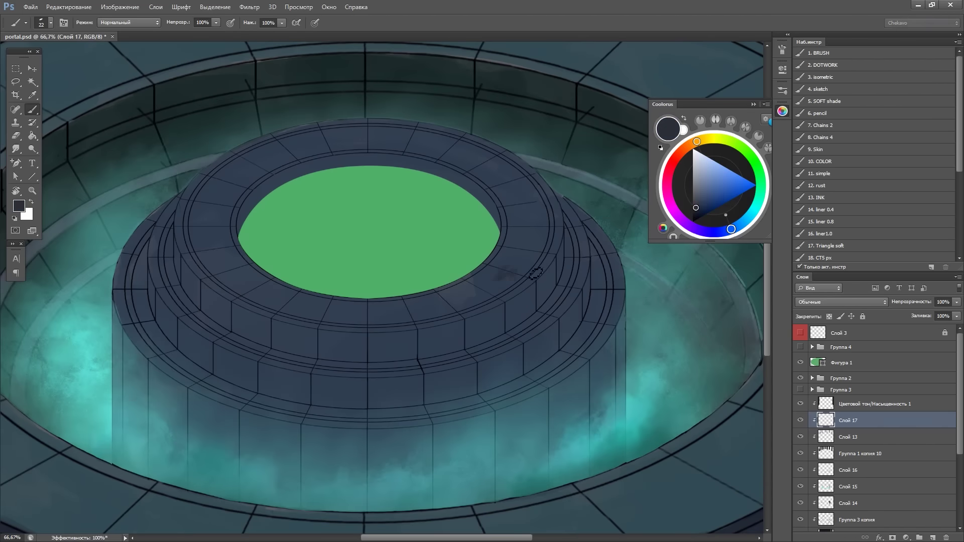
On clipped layer Слой 18, darken the rim tile beside the green disk
key("ctrl+plus")
left_click(842, 363)
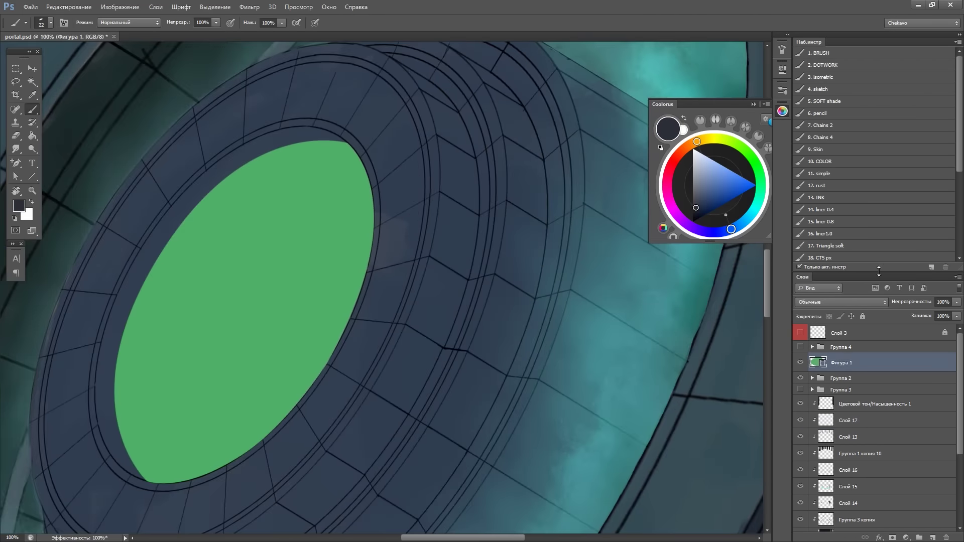
left_click_drag(879, 272, 879, 213)
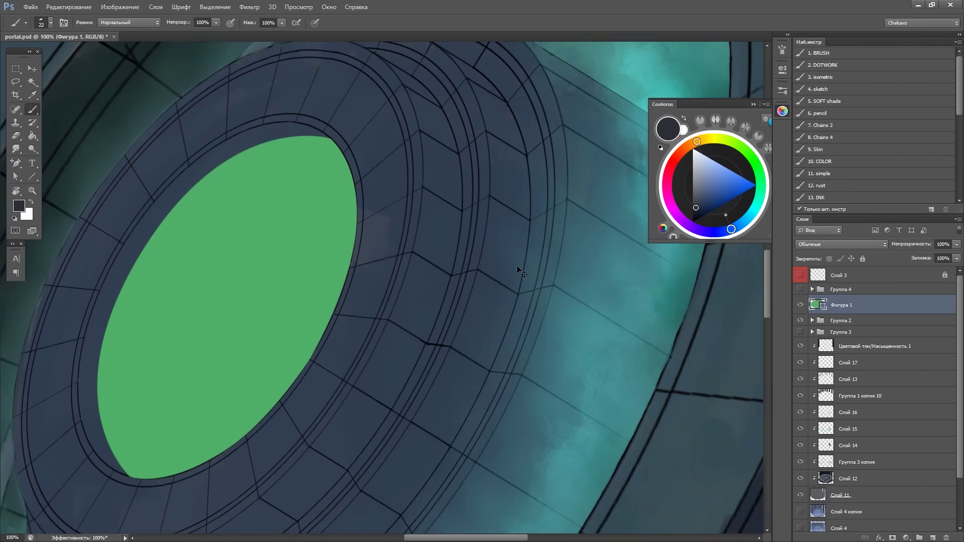
left_click_drag(517, 265, 390, 454)
left_click_drag(311, 281, 326, 312)
key("ctrl+plus")
left_click_drag(251, 267, 289, 324)
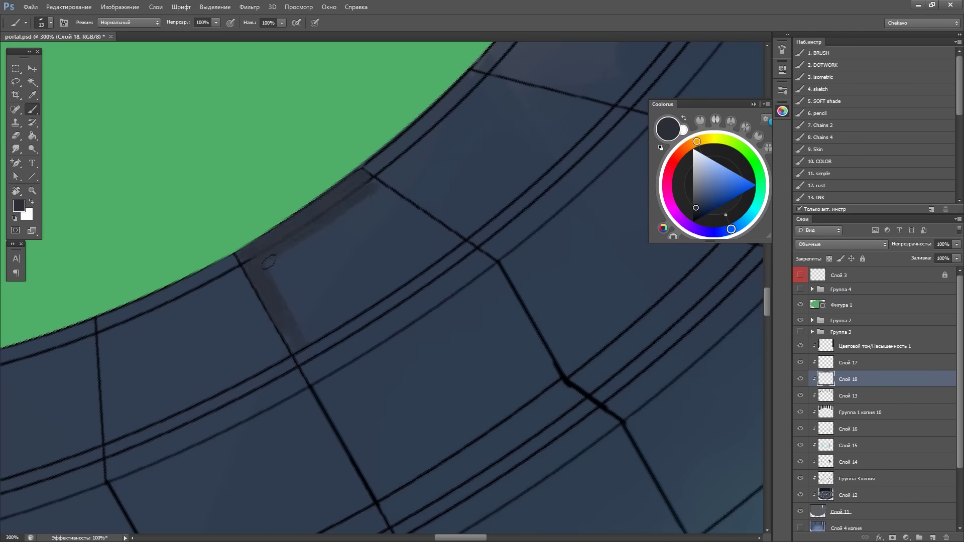
left_click_drag(268, 261, 301, 336)
left_click_drag(382, 201, 452, 301)
Erase stray dark paint from the tile, cover the lighter patch, and pick a lighter blue-grey
key("e")
mouse_move(397, 316)
left_mouse_down()
mouse_move(409, 367)
mouse_move(473, 311)
left_mouse_up()
key("b")
left_click_drag(412, 337, 458, 277)
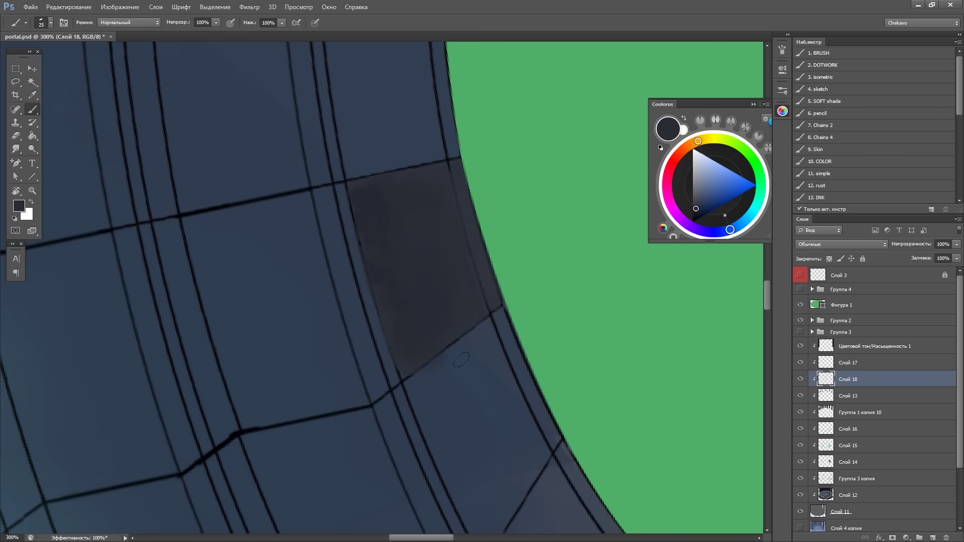
mouse_move(461, 359)
left_mouse_down()
mouse_move(523, 207)
mouse_move(552, 191)
left_mouse_up()
mouse_move(503, 226)
left_mouse_down()
mouse_move(201, 320)
mouse_move(350, 218)
mouse_move(377, 238)
left_mouse_up()
key("bracketleft")
key("bracketleft")
key("bracketleft")
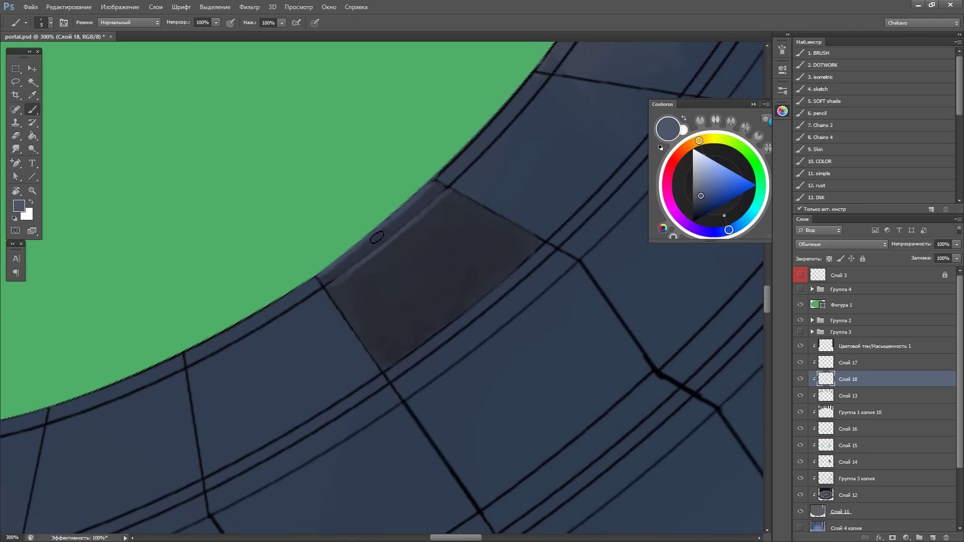
scroll(394, 194, "down", 2)
Paint a thin light blue-grey highlight line along the tile edge
key("r")
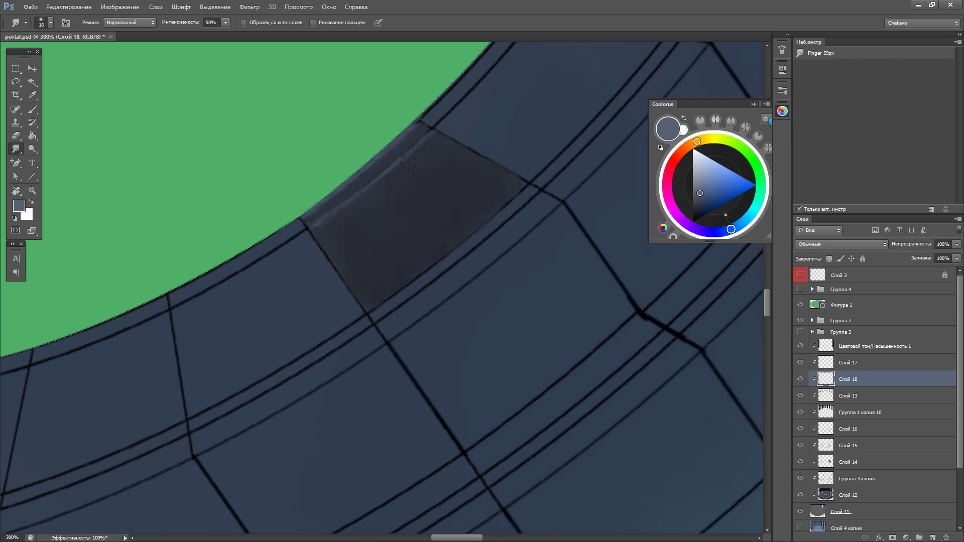
key("b")
scroll(491, 146, "down", 1)
left_click(377, 292, "alt")
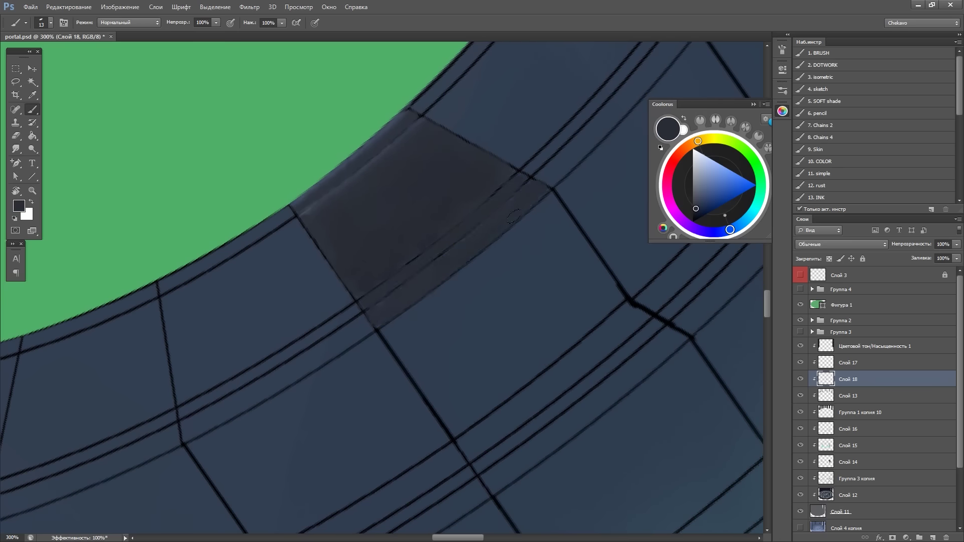
left_click(705, 195)
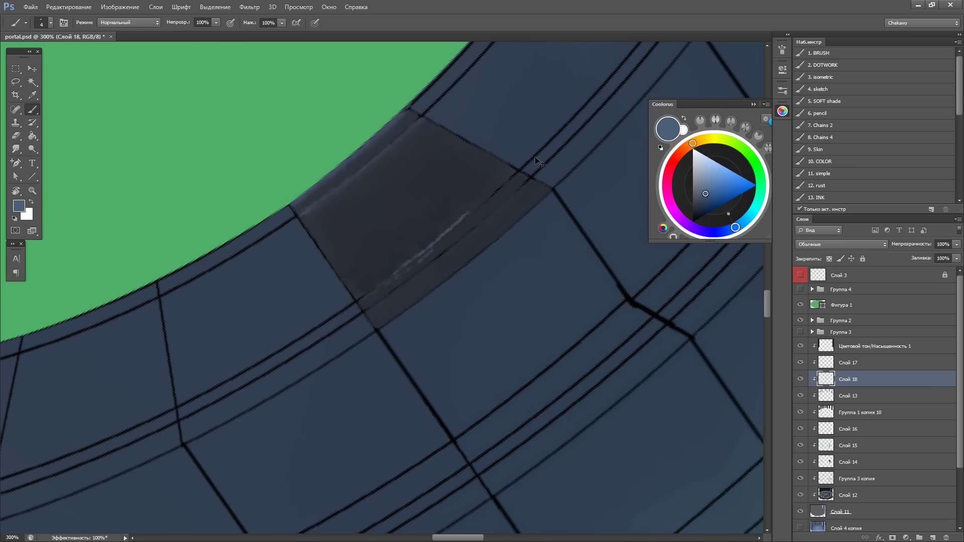
left_click_drag(537, 161, 324, 372)
left_click_drag(360, 318, 296, 379)
Sample a dark grey from the tile and rotate toward the next ring panel
key("r")
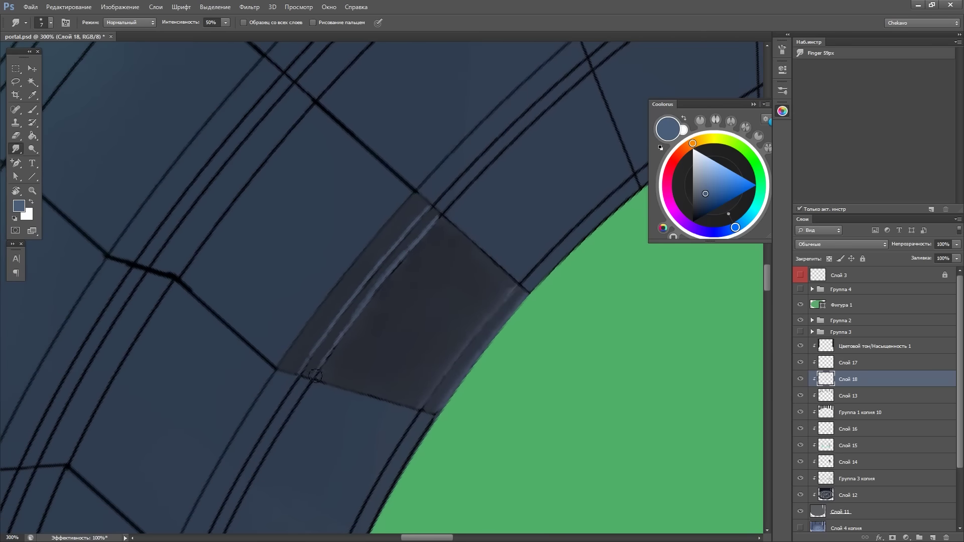
key("b")
left_click(457, 197, "alt")
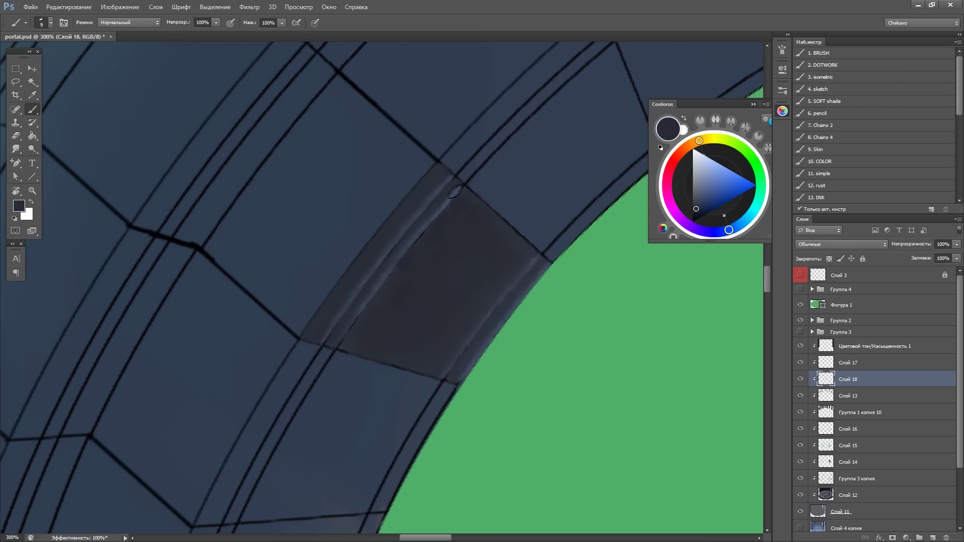
left_click_drag(455, 191, 152, 185)
left_click_drag(491, 217, 514, 205)
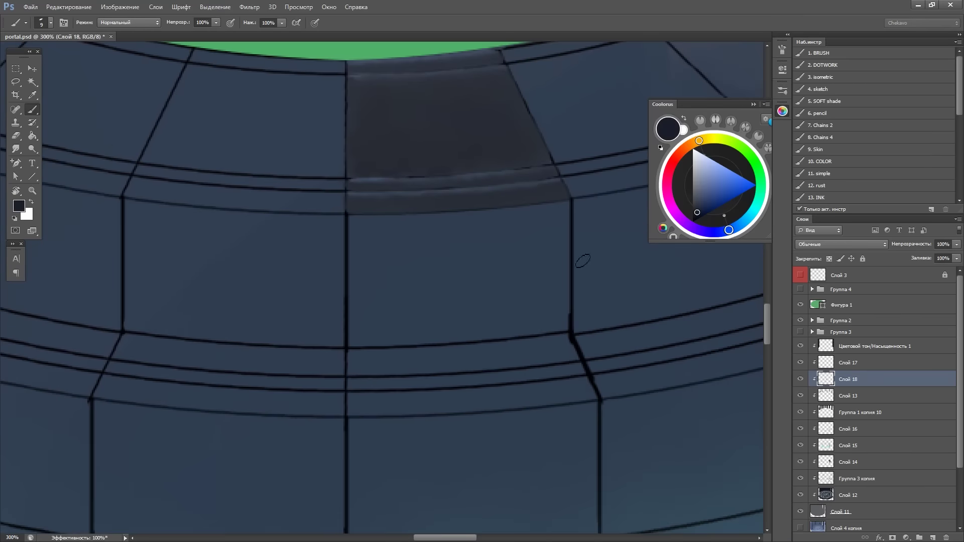
Fill the ring panel with dark paint, starting along its vertical edge
left_click_drag(582, 261, 502, 301)
left_click_drag(338, 231, 357, 290)
left_click_drag(349, 235, 503, 201)
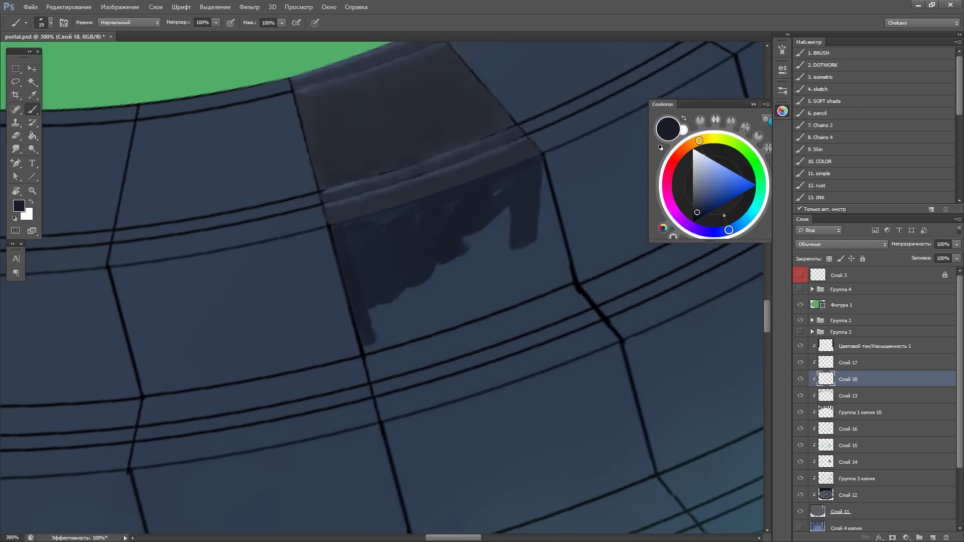
left_click_drag(382, 342, 417, 286)
left_click_drag(417, 291, 452, 352)
left_click_drag(352, 281, 442, 462)
mouse_move(443, 372)
left_mouse_down()
mouse_move(480, 433)
mouse_move(393, 122)
left_mouse_up()
Stroke a darker teal from the pit along the panel edge and smudge it into a soft glow
key("r")
key("i")
left_click(456, 384)
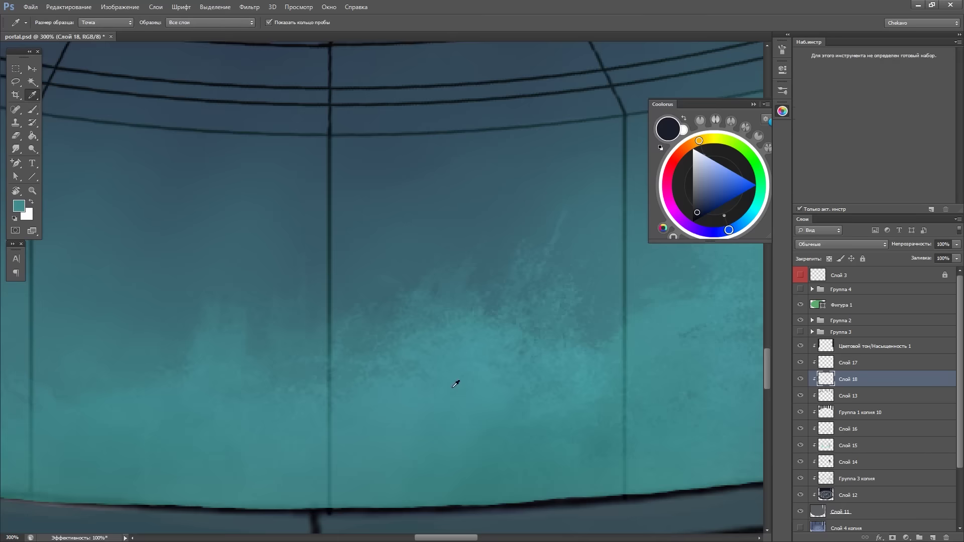
key("b")
left_click_drag(456, 385, 542, 208)
left_click(709, 200)
left_click_drag(341, 80, 221, 251)
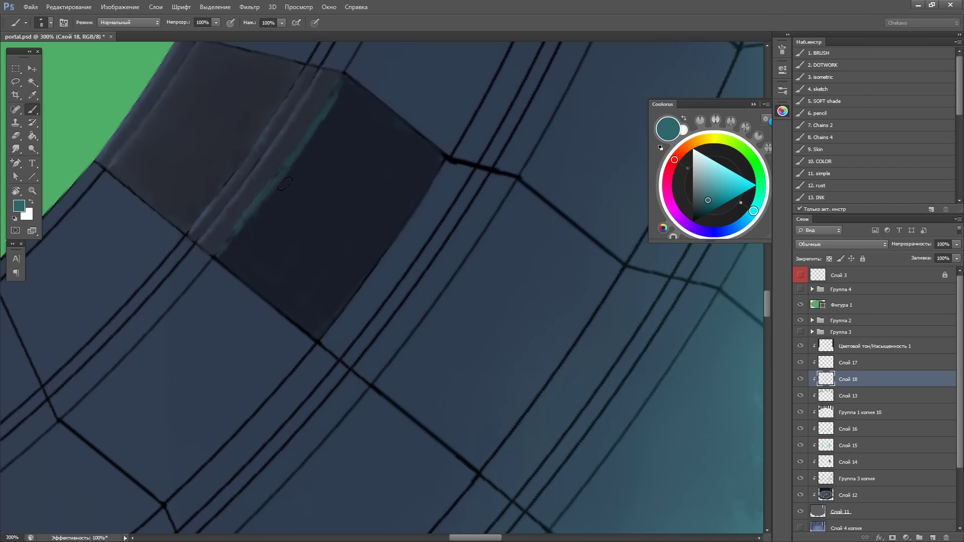
key("r")
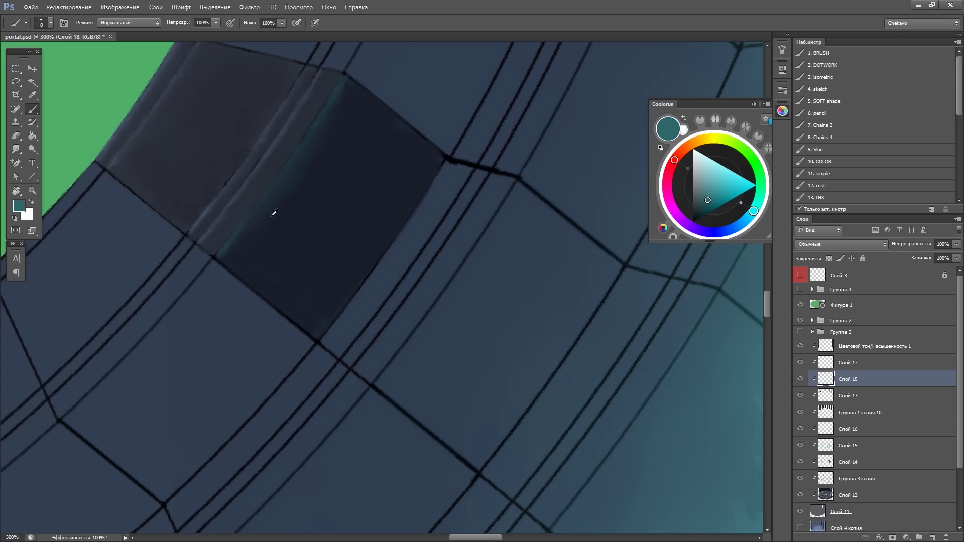
left_click_drag(271, 213, 302, 302)
left_click_drag(236, 171, 251, 367)
left_click_drag(251, 276, 251, 351)
Sample the dark panel colour and paint the next panel dark
key("i")
left_click(326, 277)
key("b")
left_click_drag(281, 292, 261, 181)
left_click_drag(271, 251, 229, 93)
mouse_move(201, 136)
left_mouse_down()
mouse_move(296, 100)
mouse_move(392, 276)
left_mouse_up()
mouse_move(376, 210)
left_mouse_down()
mouse_move(352, 252)
mouse_move(402, 100)
left_mouse_up()
mouse_move(412, 251)
left_mouse_down()
mouse_move(452, 101)
mouse_move(396, 250)
left_mouse_up()
Rotate the canvas and hide the panels so the ring arcs across the top
scroll(397, 250, "down", 5)
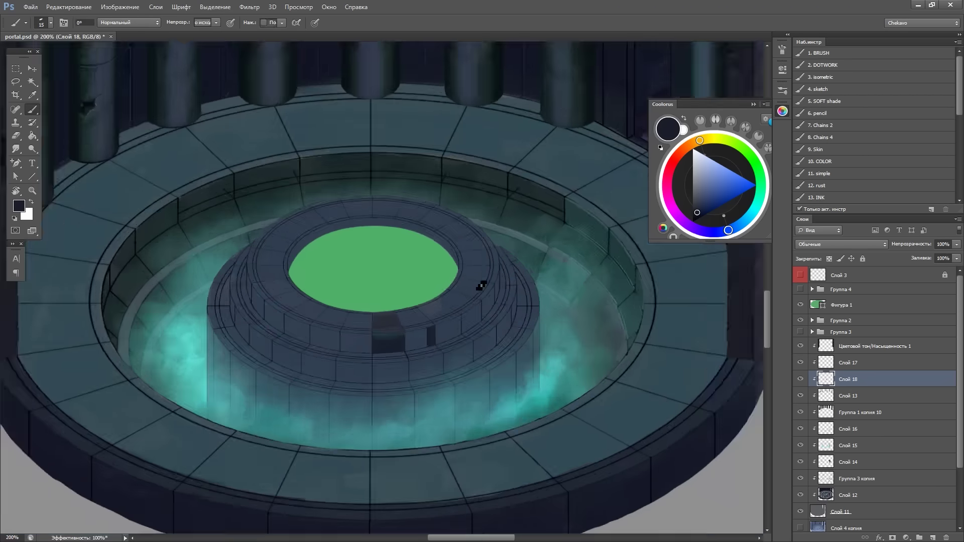
scroll(477, 275, "up", 2)
scroll(563, 282, "up", 2)
scroll(553, 251, "down", 2)
scroll(535, 251, "up", 2)
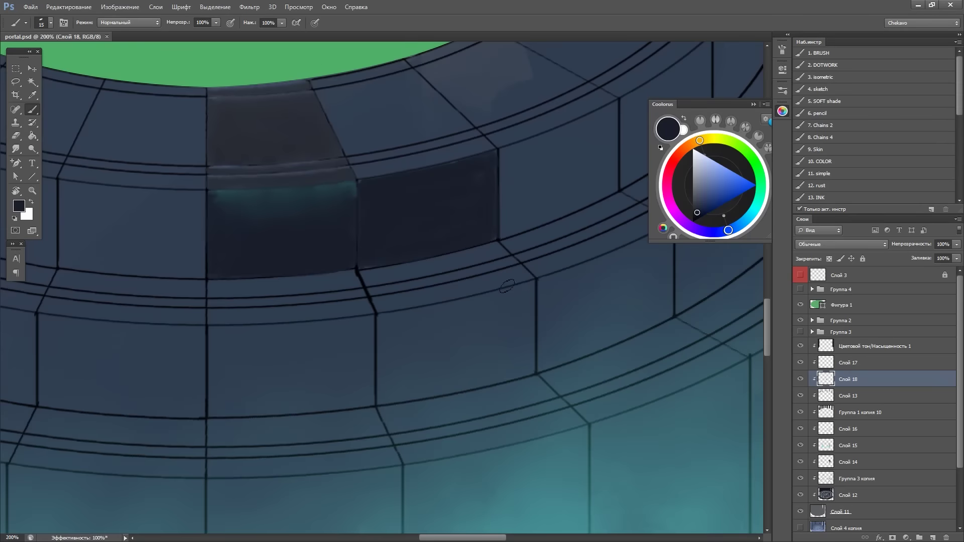
mouse_move(536, 283)
left_mouse_down()
mouse_move(289, 348)
mouse_move(367, 187)
left_mouse_up()
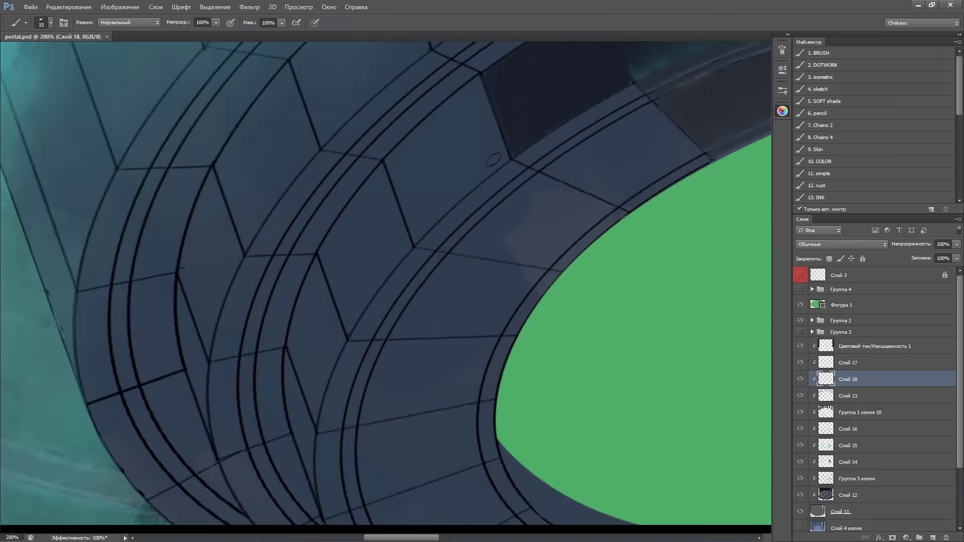
key("Tab")
left_click_drag(301, 140, 235, 183)
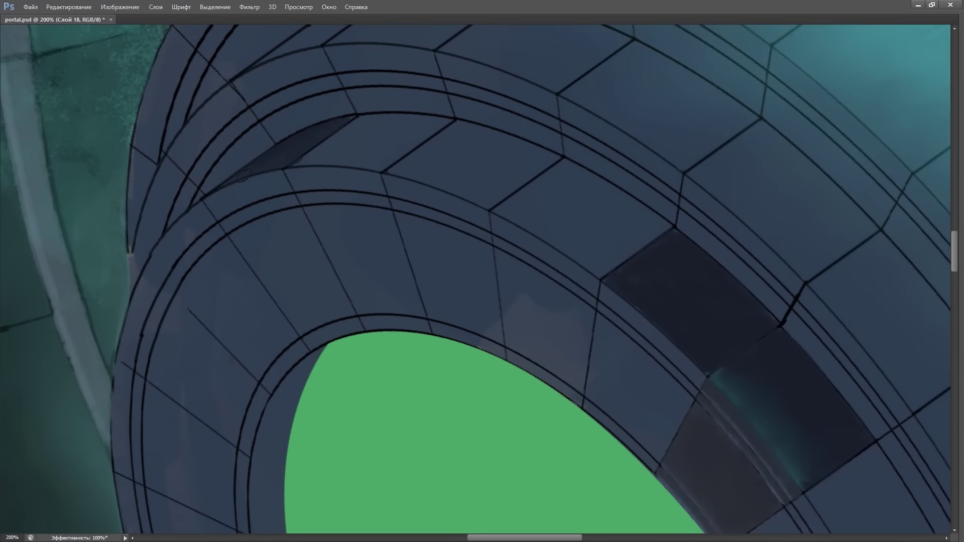
Paint the light ring and wall panels dark to match their neighbours
left_click_drag(335, 145, 307, 183)
mouse_move(366, 182)
left_mouse_down()
mouse_move(311, 236)
mouse_move(339, 198)
mouse_move(343, 255)
left_mouse_up()
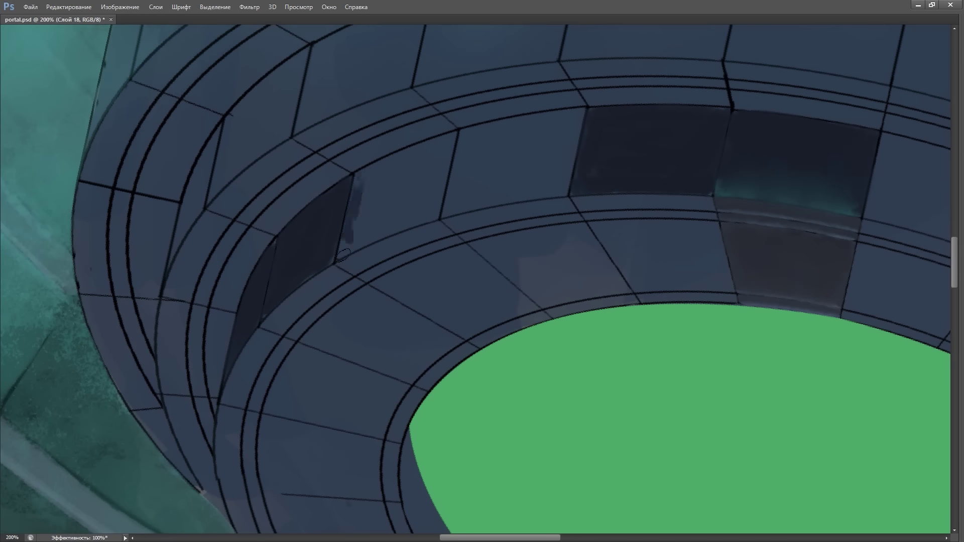
left_click_drag(439, 172, 381, 236)
left_click_drag(432, 151, 351, 254)
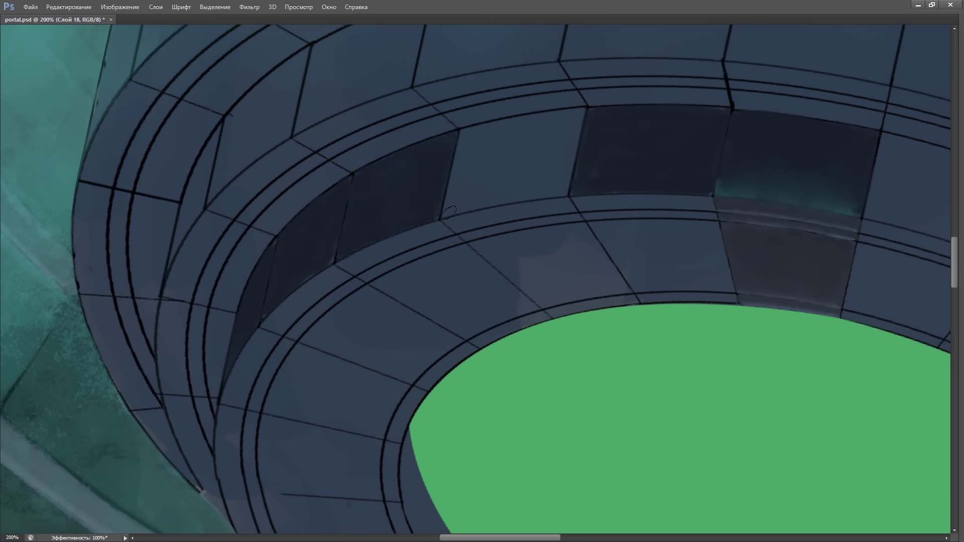
left_click_drag(478, 206, 507, 134)
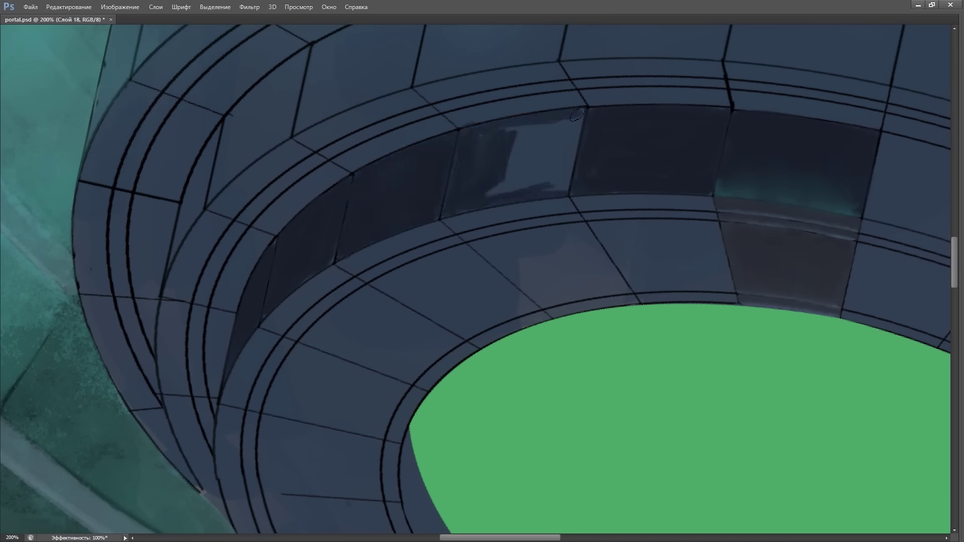
left_click_drag(577, 111, 560, 188)
left_click_drag(498, 131, 551, 176)
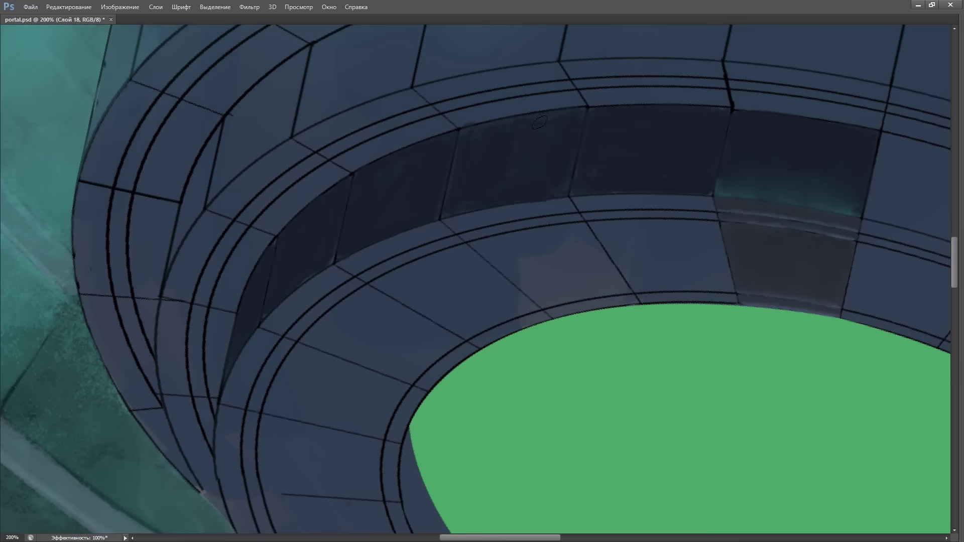
Undo the stray reflection strokes and darken the top panel edge
mouse_move(536, 125)
left_mouse_down()
mouse_move(519, 217)
mouse_move(656, 189)
mouse_move(235, 187)
left_mouse_up()
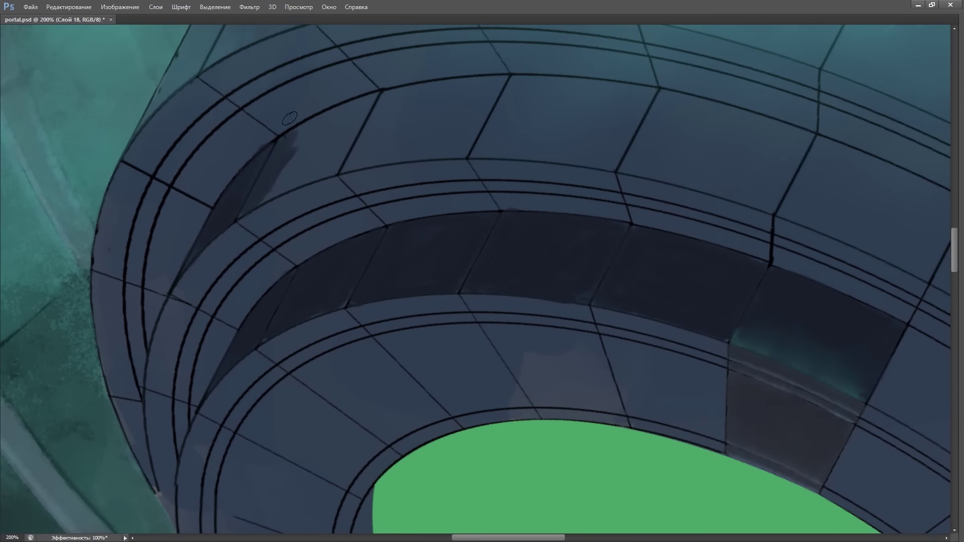
left_click_drag(290, 119, 383, 88)
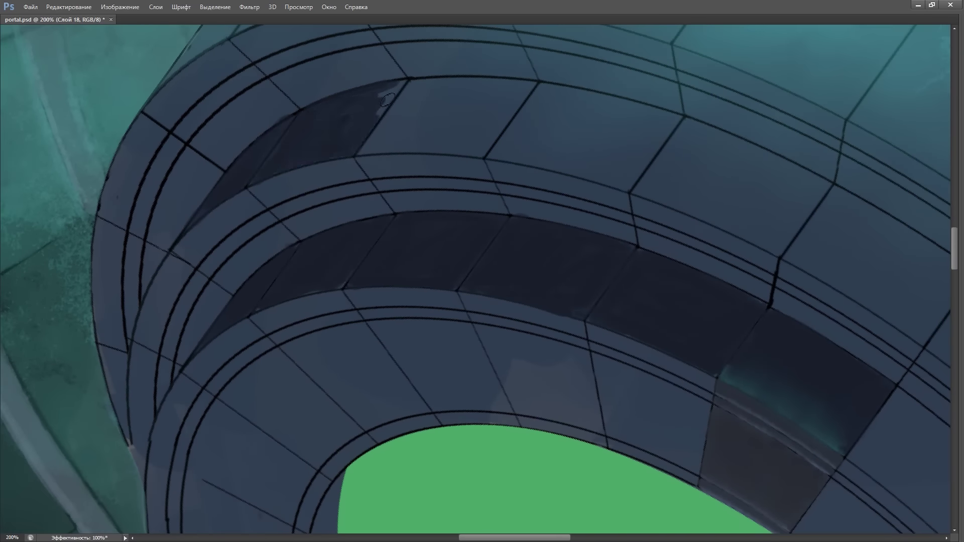
mouse_move(269, 124)
left_mouse_down()
mouse_move(398, 200)
mouse_move(476, 155)
mouse_move(522, 181)
mouse_move(460, 242)
left_mouse_up()
key("ctrl+alt+z")
key("ctrl+alt+z")
left_click_drag(578, 202, 547, 213)
left_click_drag(665, 249, 613, 241)
mouse_move(517, 144)
left_mouse_down()
mouse_move(443, 182)
mouse_move(458, 261)
left_mouse_up()
Hide the teal background layer and darken the light panel's interior plus bottom and right edges
key("Tab")
left_click(816, 321)
key("Tab")
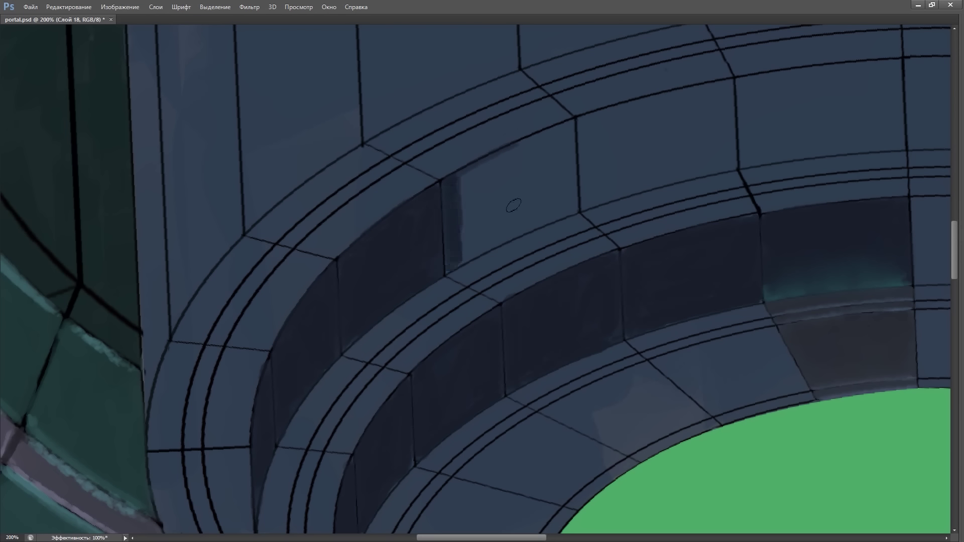
left_click_drag(512, 129, 468, 251)
mouse_move(547, 136)
left_mouse_down()
mouse_move(484, 248)
mouse_move(583, 262)
mouse_move(587, 175)
left_mouse_up()
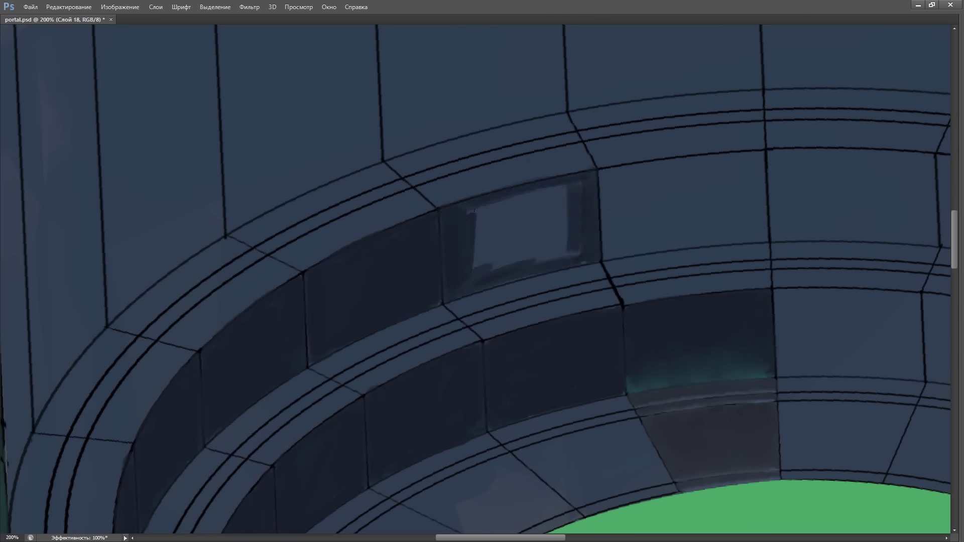
left_click_drag(473, 211, 540, 267)
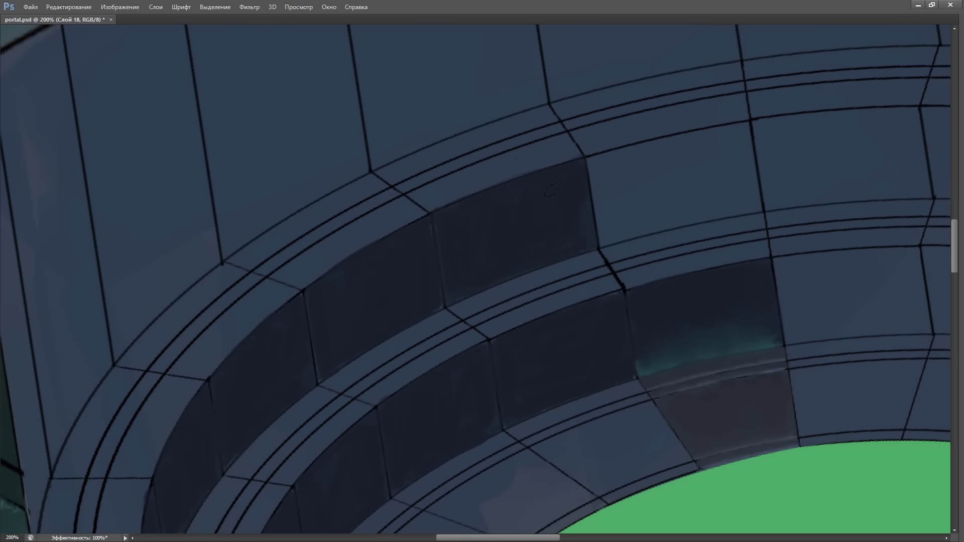
left_click_drag(696, 190, 536, 254)
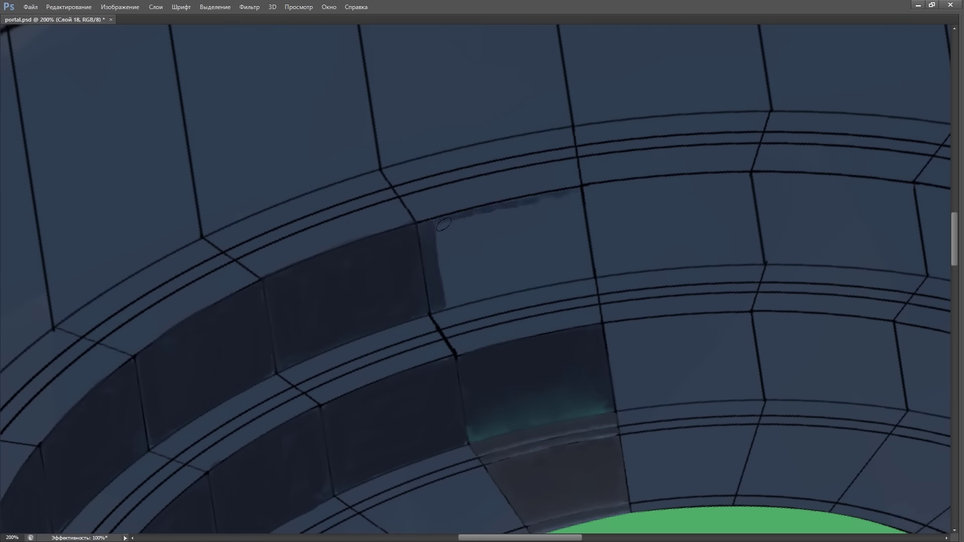
mouse_move(431, 230)
left_mouse_down()
mouse_move(456, 309)
mouse_move(582, 249)
left_mouse_up()
mouse_move(583, 248)
left_mouse_down()
mouse_move(546, 175)
mouse_move(483, 214)
left_mouse_up()
left_click_drag(448, 272, 545, 221)
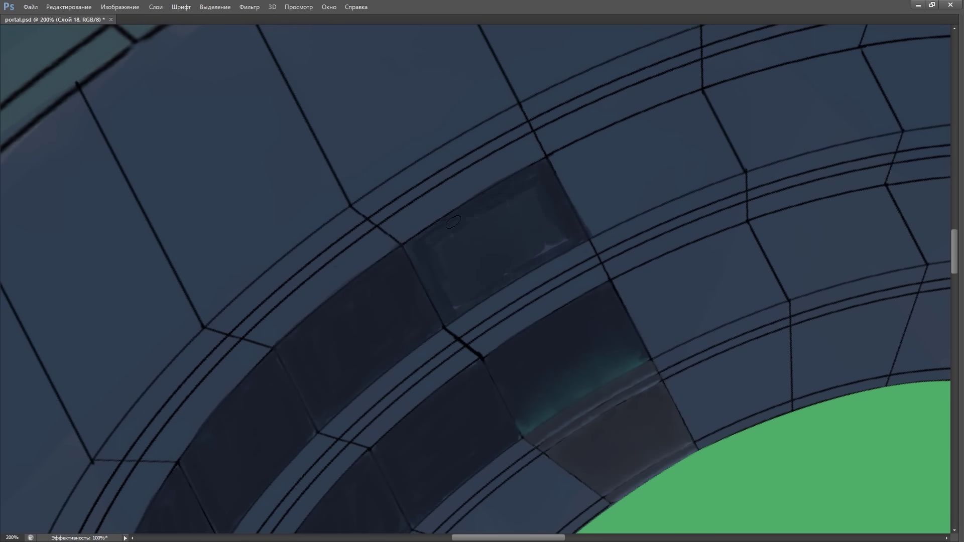
With the view rotated, darken the remaining panel edge and the vertical pillar edge
key("r")
mouse_move(516, 257)
left_mouse_down()
mouse_move(229, 172)
mouse_move(610, 217)
left_mouse_up()
mouse_move(322, 397)
left_mouse_down()
mouse_move(443, 349)
mouse_move(457, 224)
left_mouse_up()
key("r")
left_click_drag(444, 161, 445, 457)
left_click_drag(427, 90, 427, 473)
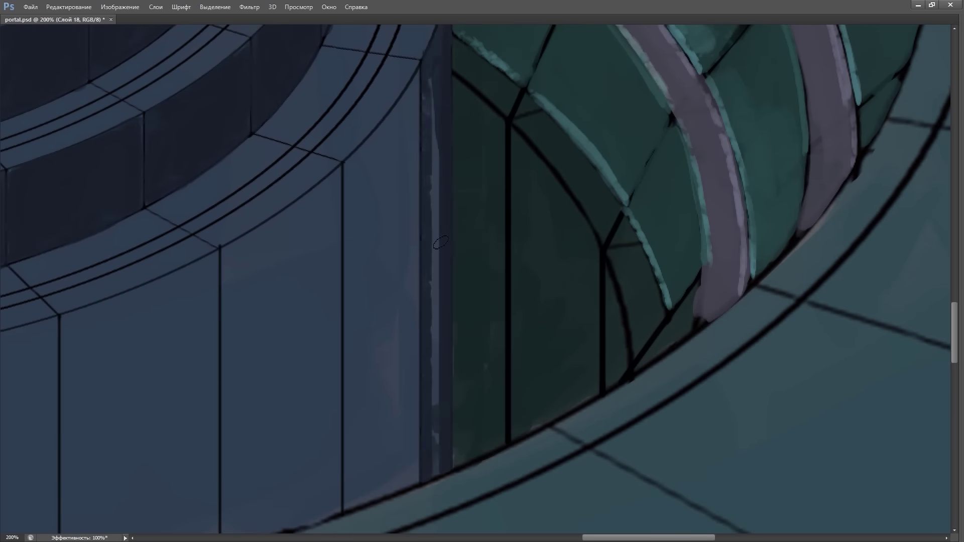
key("Tab")
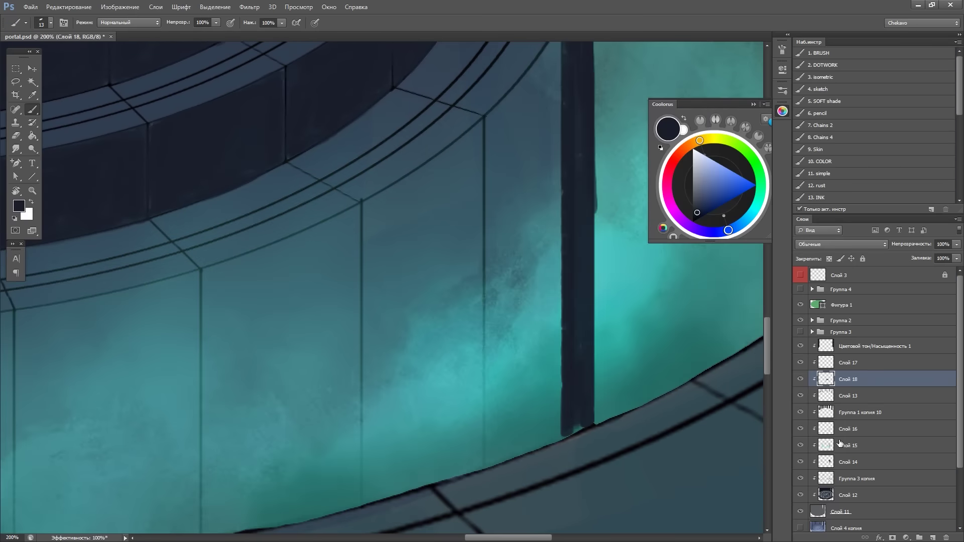
Move Layer 18 below Layer 15 and hide Layers 15 and 16
left_click_drag(840, 443, 842, 444)
left_click(800, 429)
left_click(800, 412)
Paint the light pillar strip dark with a size 47 brush, adding a thin edge highlight
mouse_move(493, 125)
left_mouse_down()
mouse_move(490, 477)
mouse_move(455, 496)
left_mouse_up()
left_click_drag(520, 80, 519, 462)
key("bracketright")
key("bracketright")
key("bracketright")
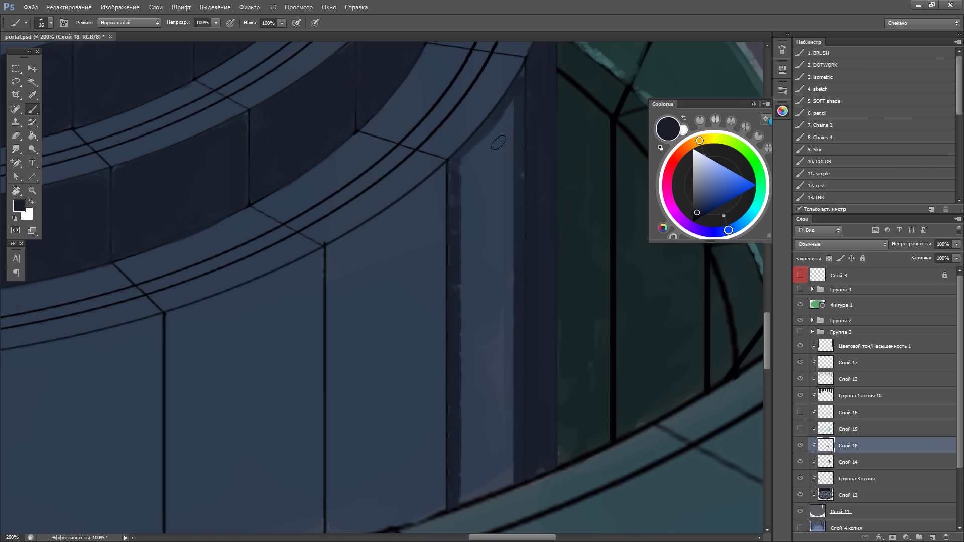
left_click_drag(488, 105, 474, 282)
left_click_drag(482, 165, 477, 467)
left_click_drag(490, 128, 472, 469)
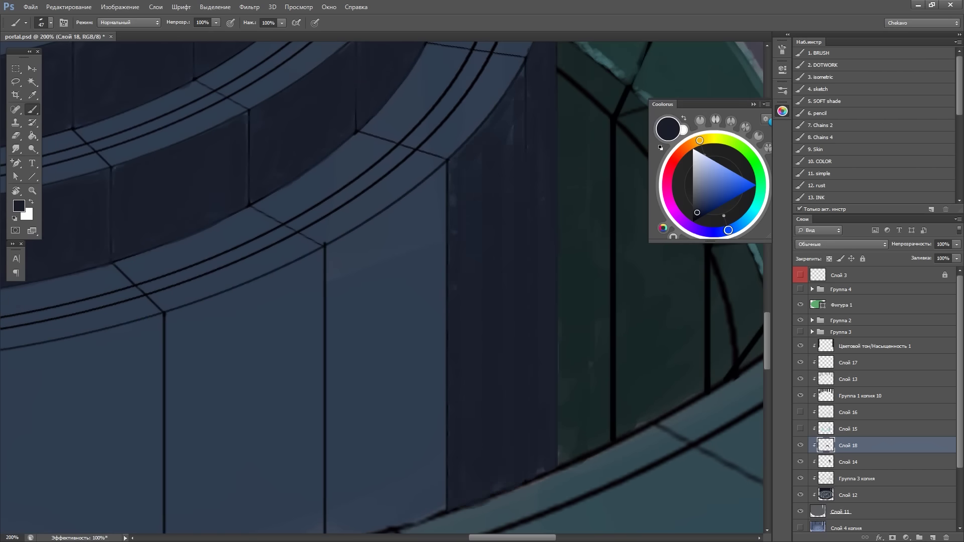
left_click_drag(527, 65, 526, 482)
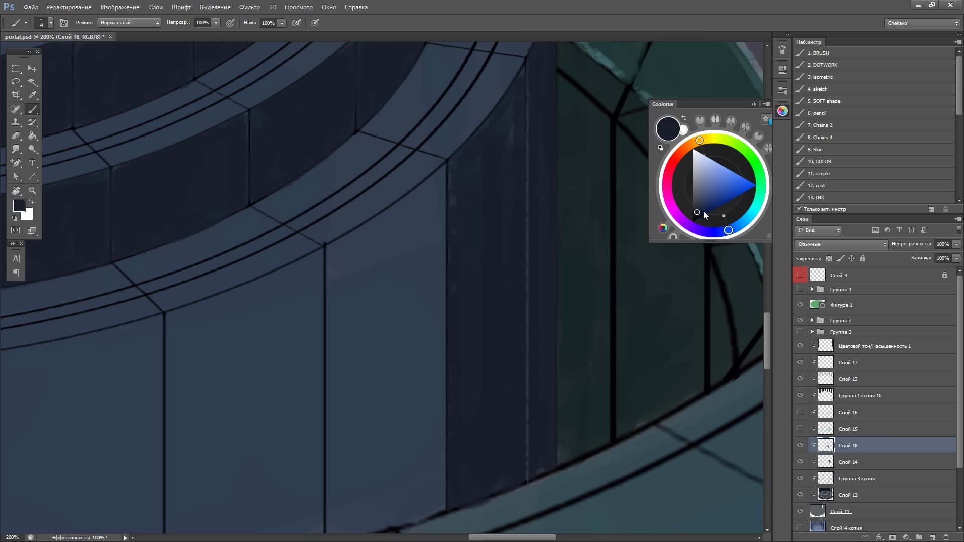
Darken the pillar's edge lines, top and middle with a size 13 brush
key("bracketright")
key("bracketright")
key("bracketright")
scroll(542, 441, "left", 5)
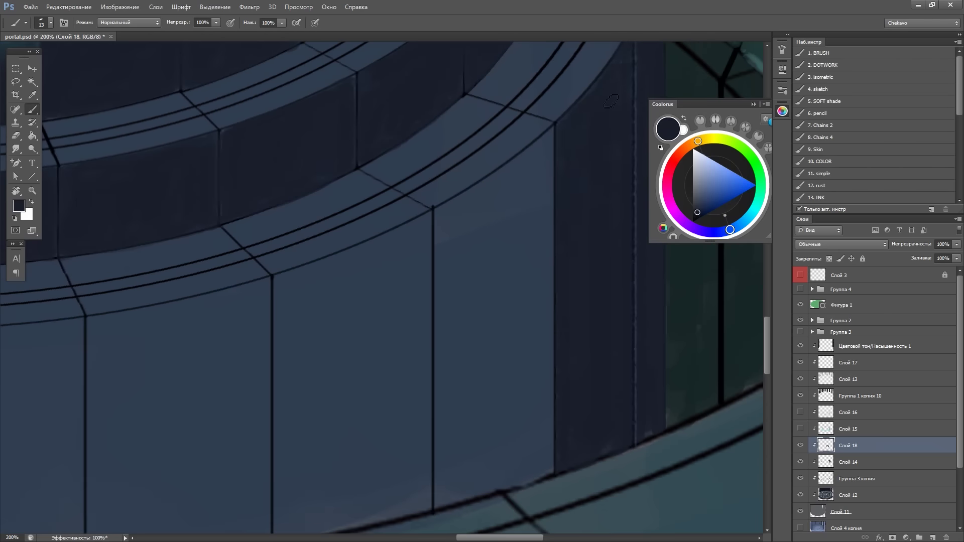
scroll(611, 100, "left", 1)
left_click_drag(568, 131, 460, 488)
left_click_drag(565, 128, 563, 475)
mouse_move(500, 186)
left_mouse_down()
mouse_move(554, 154)
mouse_move(527, 332)
mouse_move(468, 502)
left_mouse_up()
left_click_drag(502, 347, 553, 482)
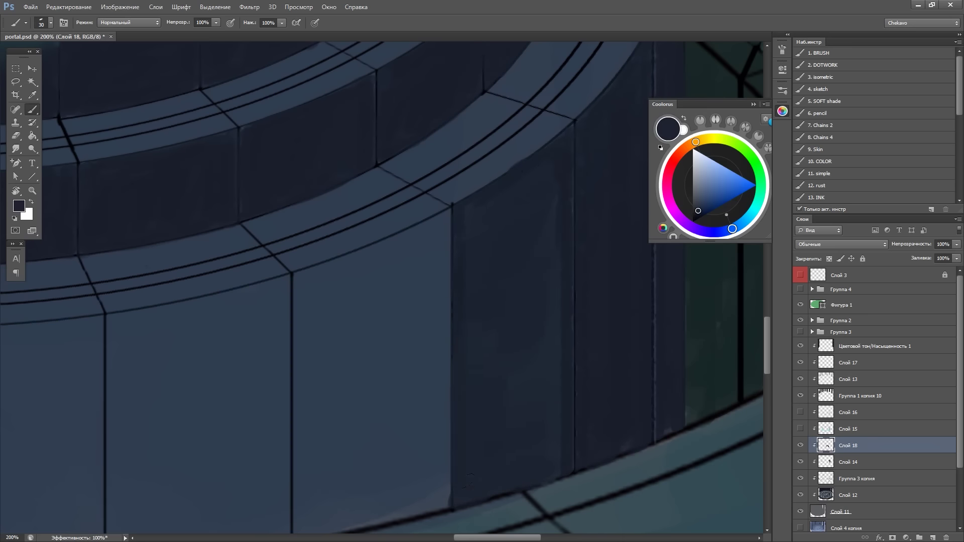
With a size 45 brush, frame a wall panel in dark and fill its interior dark blue
scroll(697, 213, "left", 1)
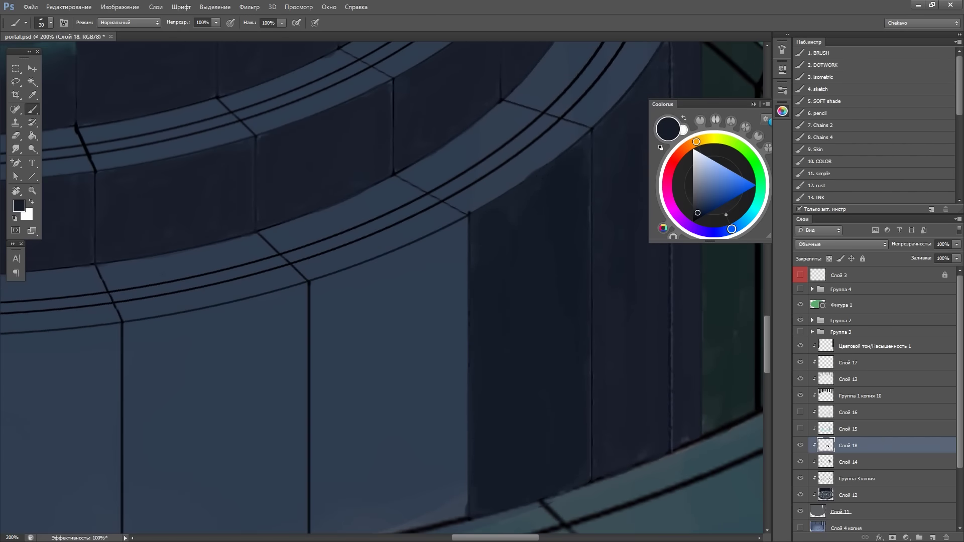
left_click_drag(601, 130, 618, 131)
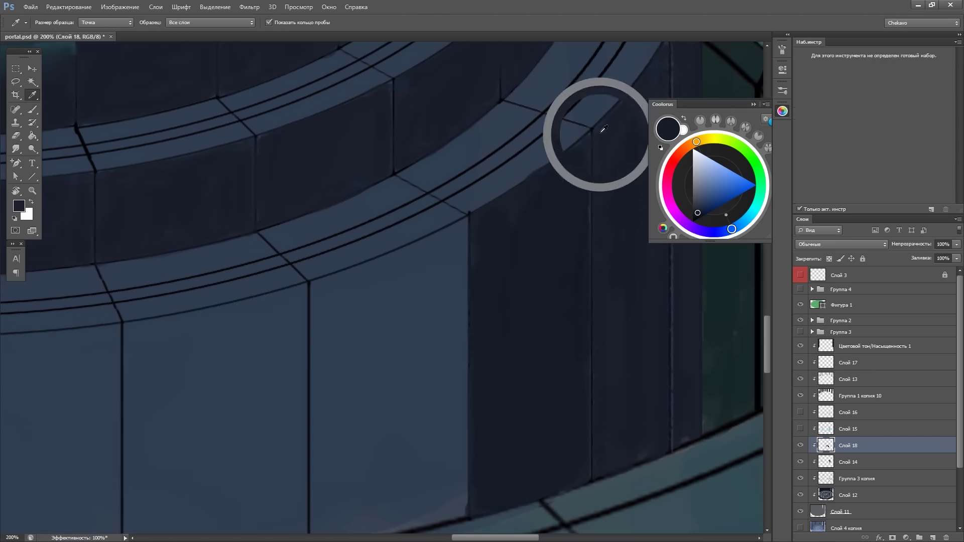
scroll(551, 226, "down", 1)
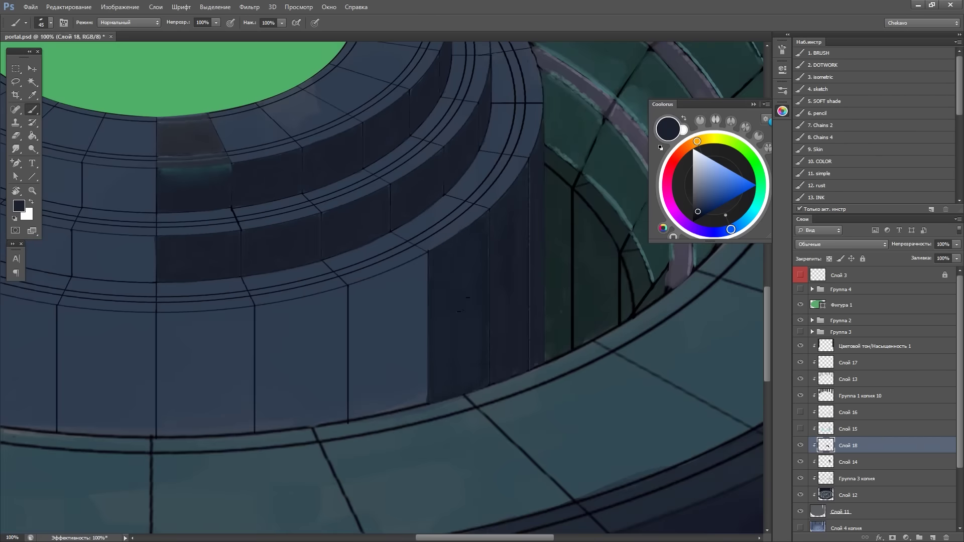
scroll(462, 304, "up", 1)
left_click_drag(462, 274, 600, 143)
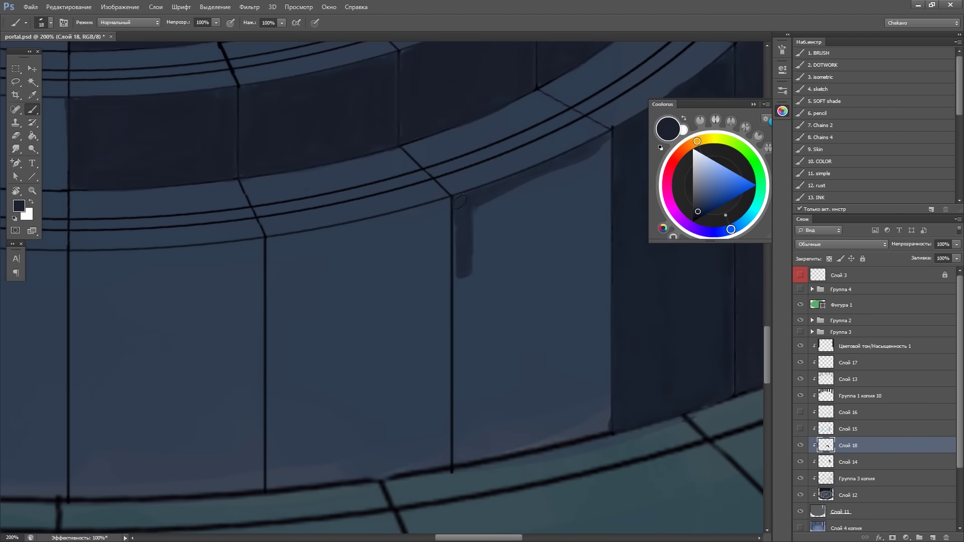
left_click_drag(460, 202, 462, 459)
left_click_drag(601, 146, 598, 430)
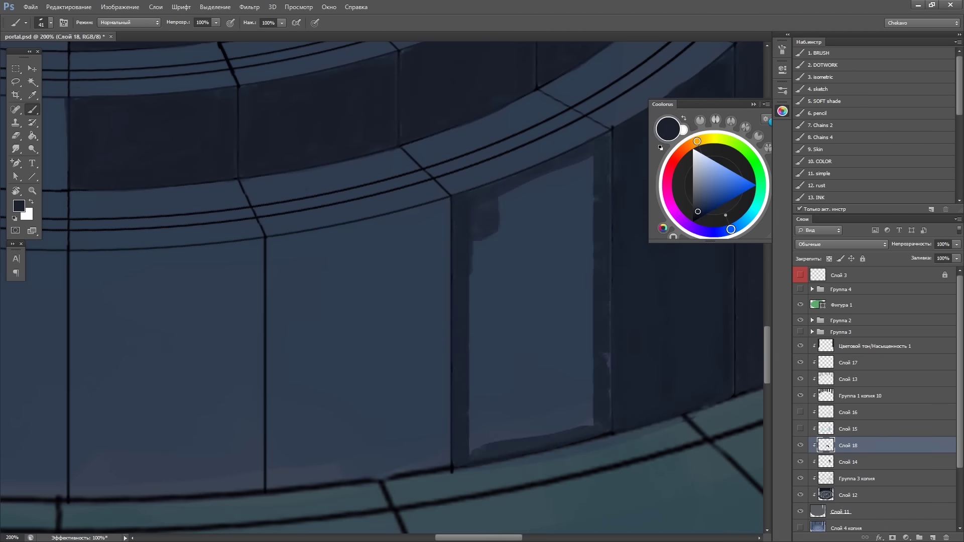
left_click_drag(473, 387, 598, 156)
mouse_move(532, 191)
left_mouse_down()
mouse_move(482, 447)
mouse_move(588, 282)
left_mouse_up()
left_click_drag(588, 367, 542, 432)
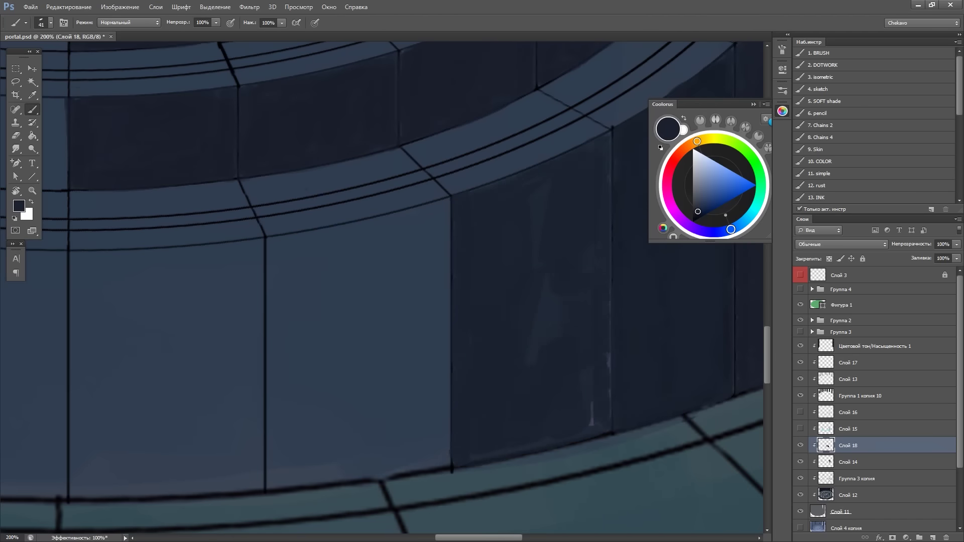
Darken the panel seam, the next wall panel's edges and its light inner rectangle
scroll(555, 271, "down", 3)
scroll(419, 221, "up", 3)
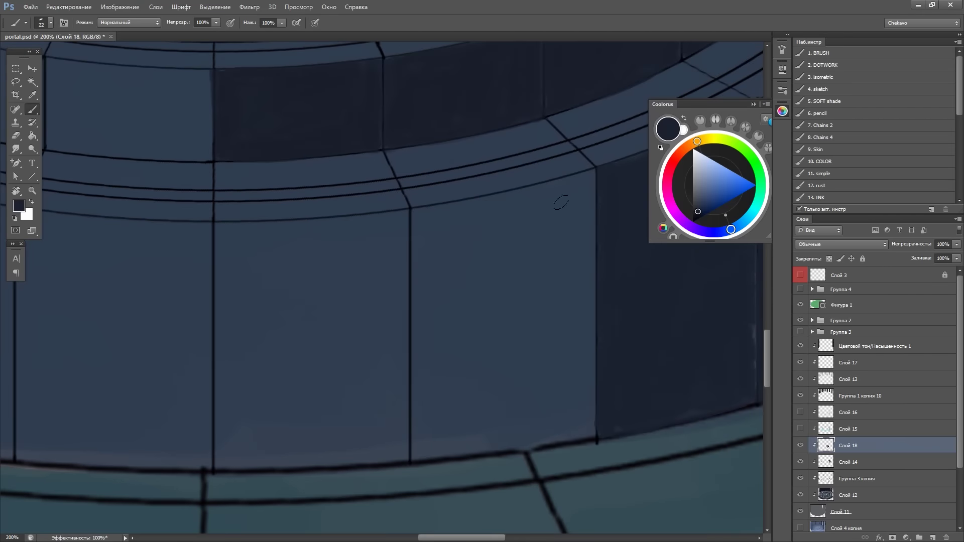
left_click_drag(425, 297, 428, 433)
mouse_move(506, 199)
left_mouse_down()
mouse_move(433, 447)
mouse_move(392, 187)
left_mouse_up()
left_click_drag(314, 228, 304, 377)
left_click_drag(296, 243, 329, 418)
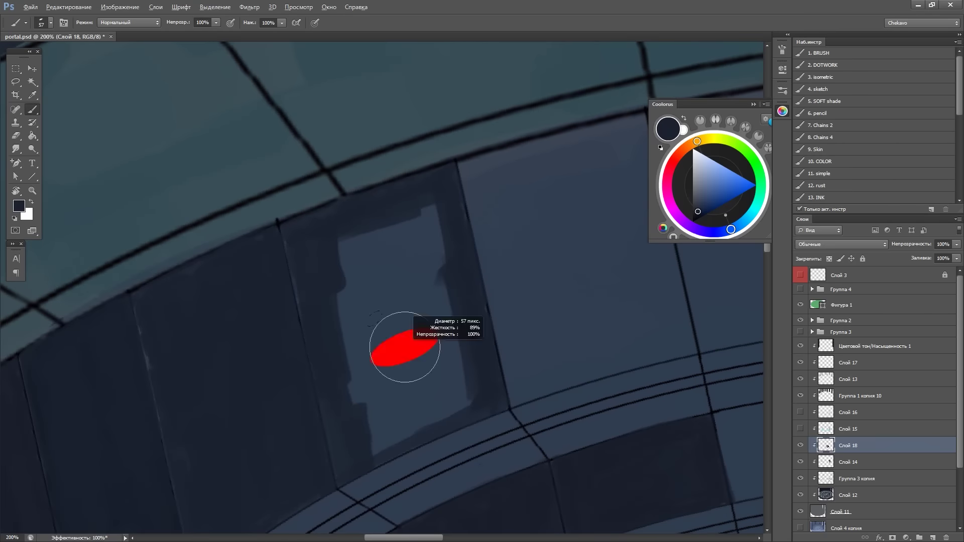
left_click_drag(398, 345, 442, 417)
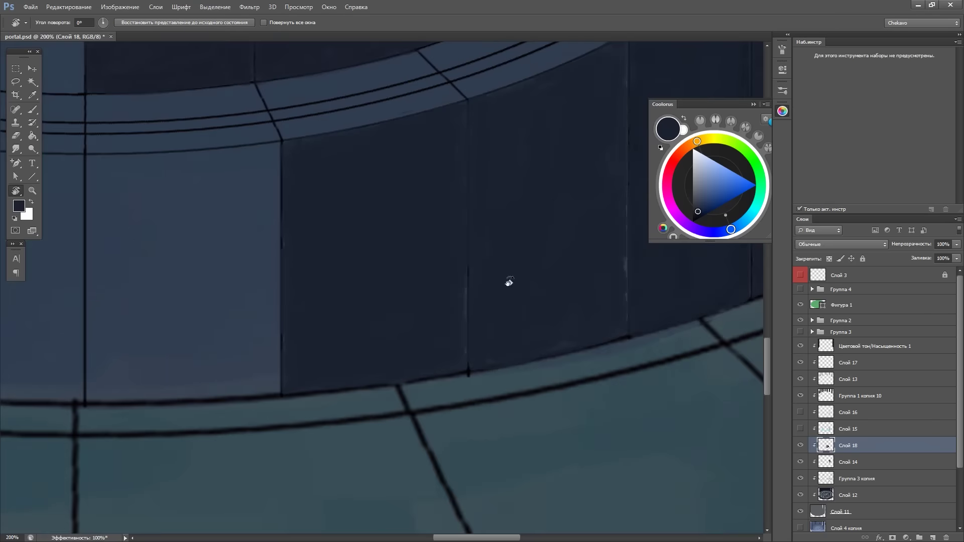
Add shadow along the panel's top and sides and darken the lit window panel
mouse_move(364, 299)
left_mouse_down()
mouse_move(387, 268)
mouse_move(372, 281)
mouse_move(457, 224)
left_mouse_up()
left_click_drag(545, 193, 392, 251)
mouse_move(410, 359)
left_mouse_down()
mouse_move(389, 251)
mouse_move(427, 294)
mouse_move(432, 251)
left_mouse_up()
left_click_drag(547, 196, 568, 287)
mouse_move(567, 286)
left_mouse_down()
mouse_move(394, 323)
mouse_move(384, 485)
left_mouse_up()
left_click_drag(558, 341, 558, 483)
left_click_drag(562, 447, 376, 413)
mouse_move(201, 402)
left_mouse_down()
mouse_move(311, 242)
mouse_move(382, 402)
mouse_move(331, 296)
left_mouse_up()
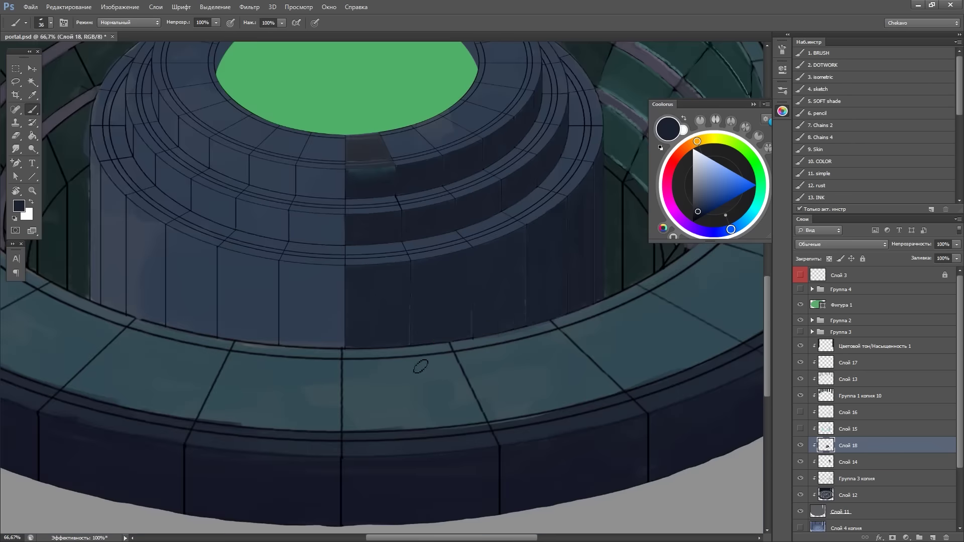
left_click_drag(384, 370, 437, 366)
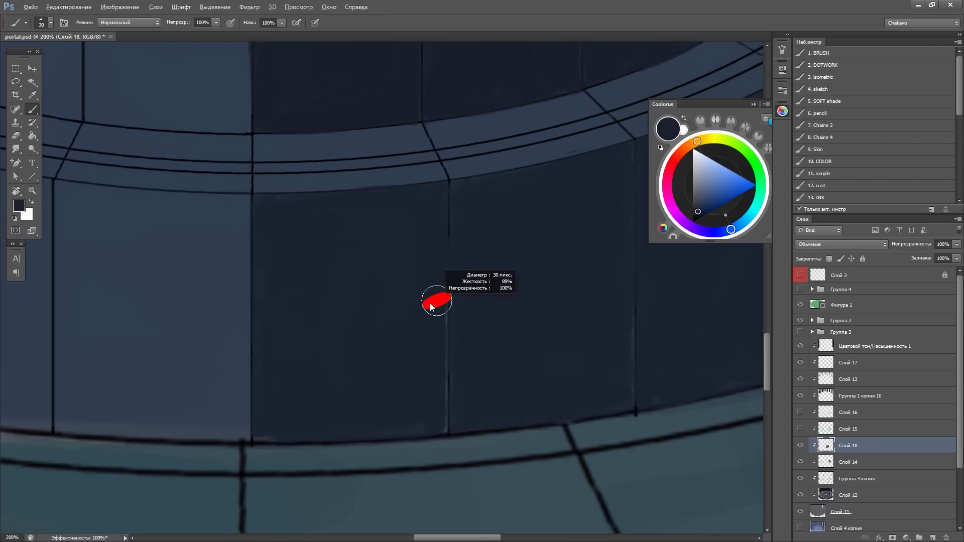
Paint the seams with a sampled dark line, a lighter blue-grey highlight, and a darkened neighbour seam
left_click(572, 107, "alt")
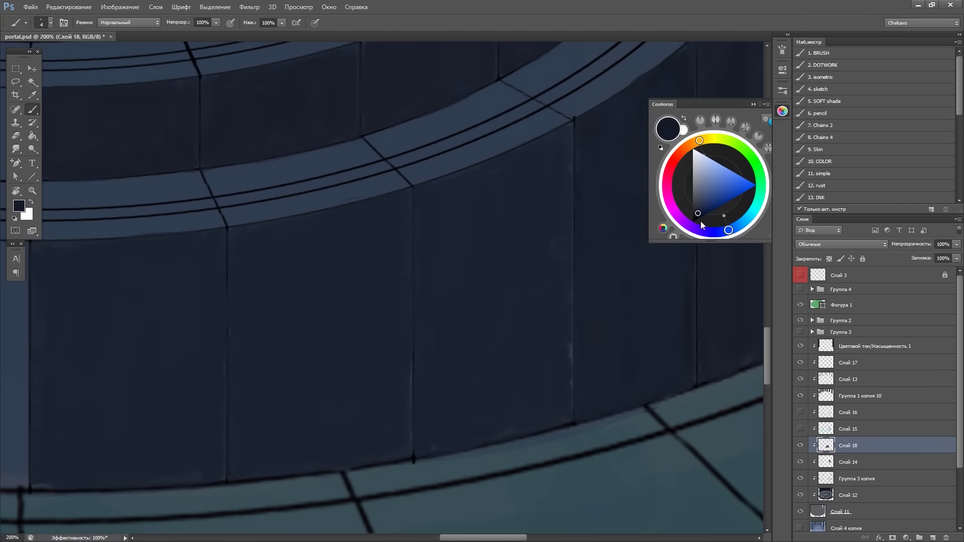
left_click_drag(414, 191, 413, 459)
left_click(555, 251, "alt")
left_click(535, 404, "alt")
left_click_drag(516, 101, 536, 418)
left_click_drag(392, 322, 393, 457)
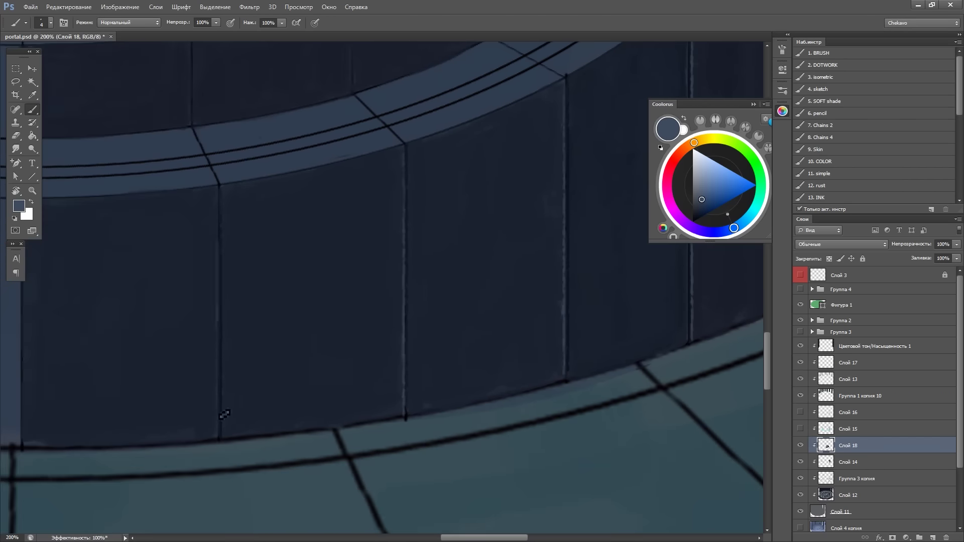
Stroke light blue along the ring's diagonal band, then paint the band back to dark
mouse_move(224, 414)
left_mouse_down()
mouse_move(380, 381)
mouse_move(445, 247)
left_mouse_up()
key("b")
mouse_move(537, 387)
left_mouse_down()
mouse_move(299, 313)
mouse_move(435, 166)
left_mouse_up()
left_click_drag(277, 289, 450, 157)
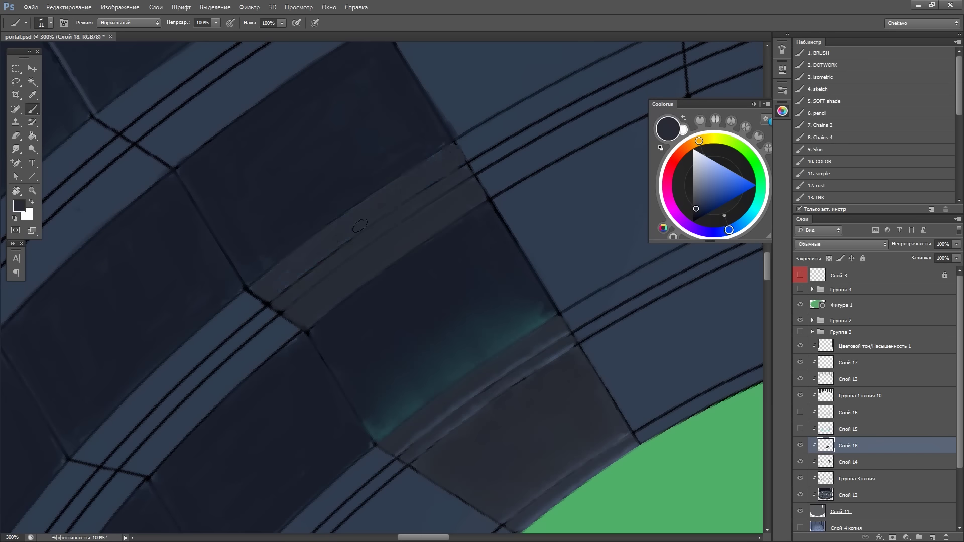
left_click_drag(432, 277, 538, 113)
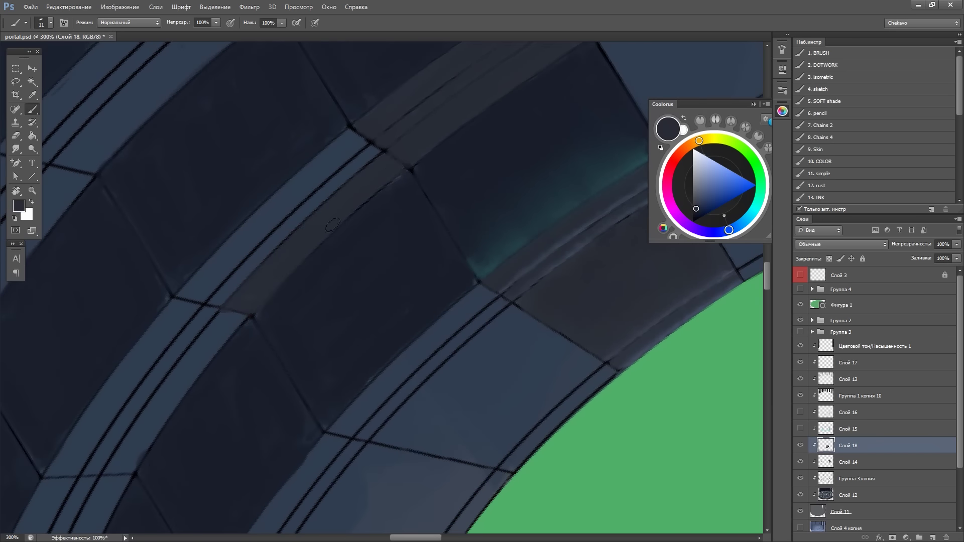
left_click_drag(584, 141, 725, 125)
left_click_drag(329, 280, 488, 123)
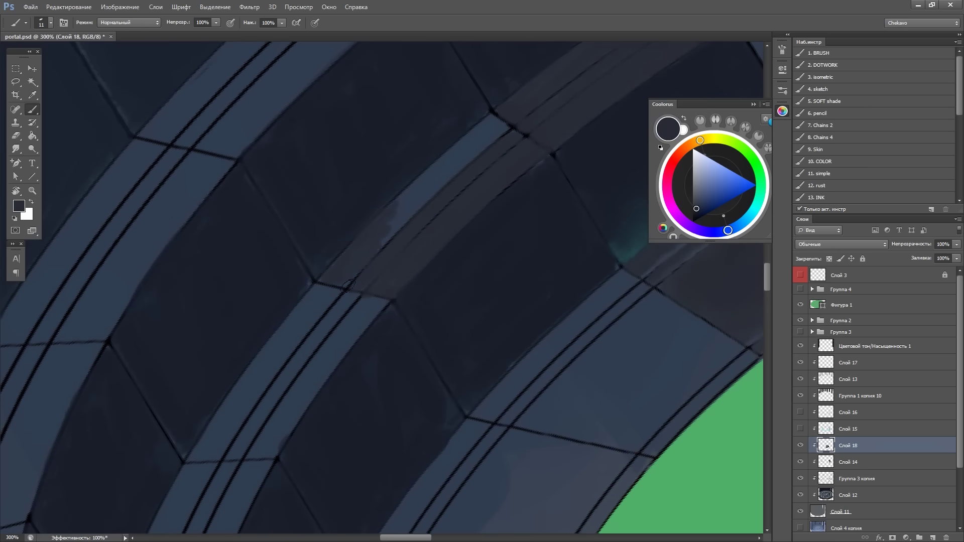
scroll(472, 187, "down", 5)
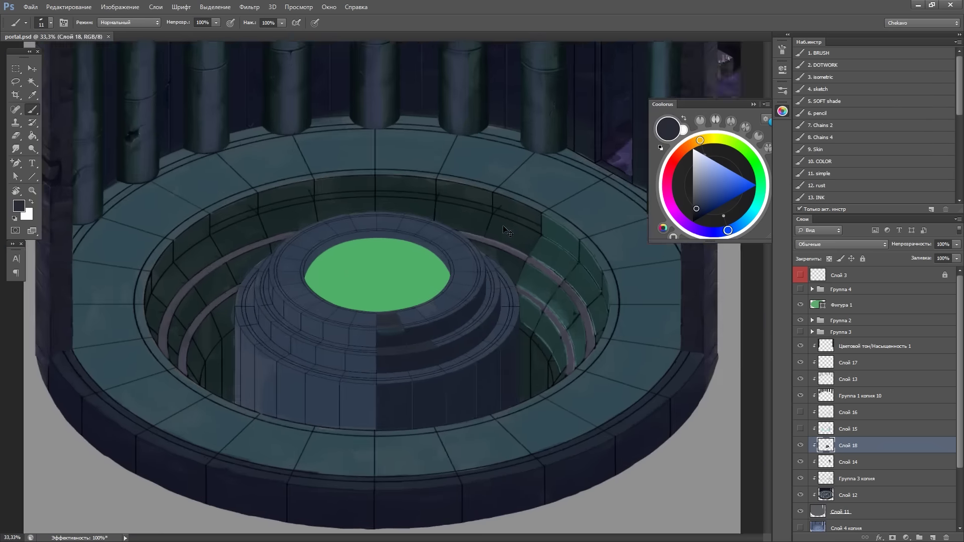
Paint dark navy over the first light vertical band down to its lower end
scroll(553, 271, "up", 4)
scroll(522, 344, "up", 2)
mouse_move(329, 211)
left_mouse_down()
mouse_move(307, 417)
mouse_move(360, 198)
left_mouse_up()
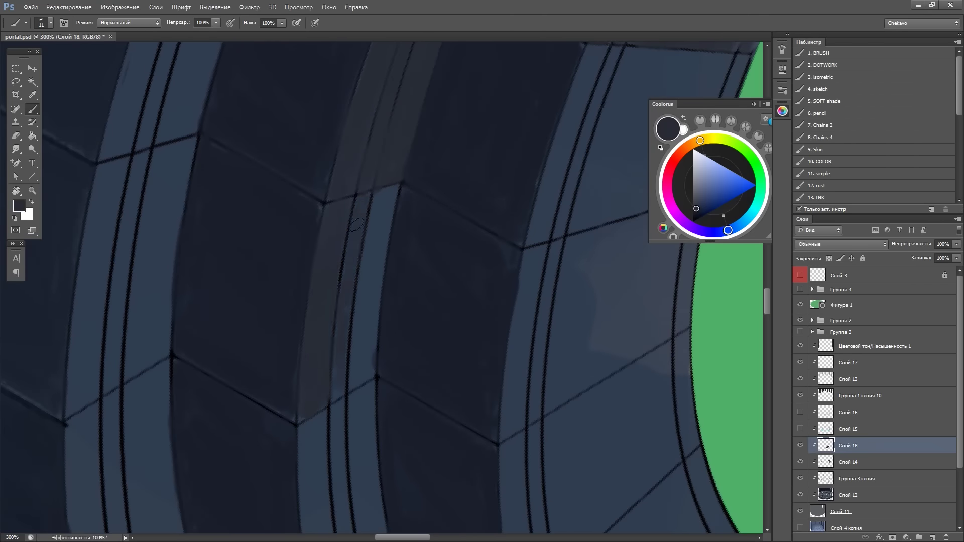
left_click_drag(344, 387, 369, 259)
scroll(355, 244, "down", 2)
mouse_move(337, 174)
left_mouse_down()
mouse_move(309, 342)
mouse_move(346, 203)
left_mouse_up()
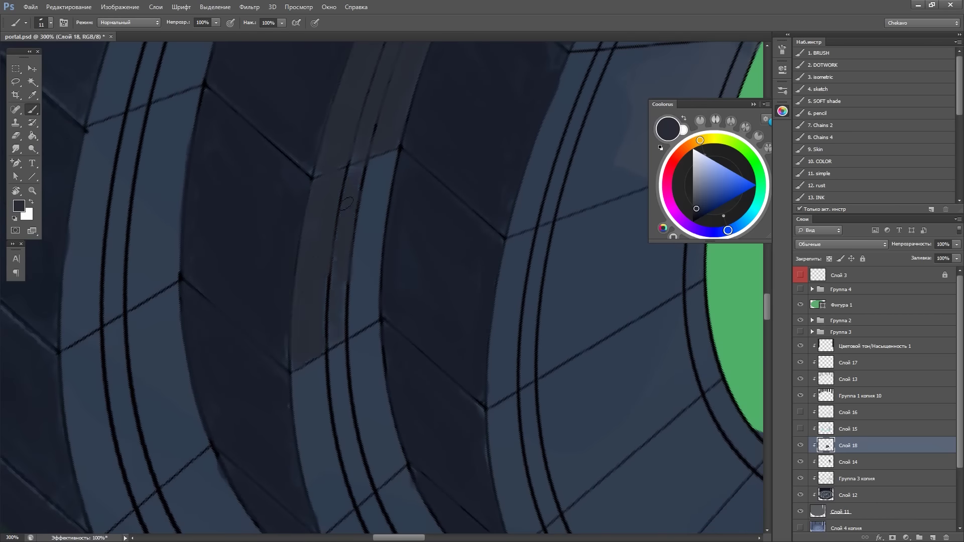
left_click_drag(355, 327, 372, 161)
left_click_drag(376, 251, 394, 150)
left_click_drag(351, 331, 382, 218)
scroll(354, 281, "down", 3)
mouse_move(319, 437)
left_mouse_down()
mouse_move(300, 291)
mouse_move(318, 454)
left_mouse_up()
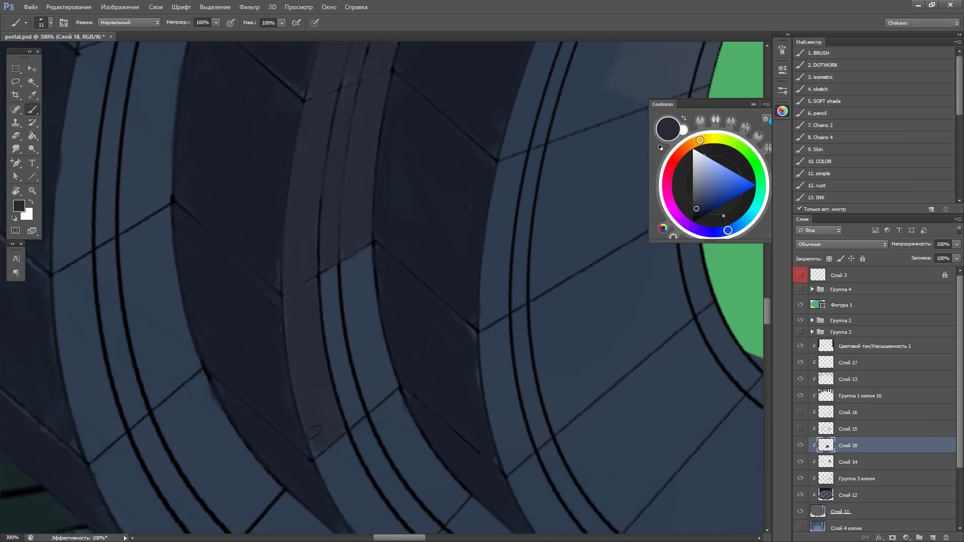
Darken the next section of the light band with vertical strokes
scroll(313, 432, "down", 3)
left_click_drag(273, 169, 284, 314)
scroll(284, 313, "up", 2)
mouse_move(302, 278)
left_mouse_down()
mouse_move(318, 145)
mouse_move(304, 274)
left_mouse_up()
scroll(304, 274, "down", 3)
mouse_move(236, 211)
left_mouse_down()
mouse_move(272, 352)
mouse_move(284, 345)
left_mouse_up()
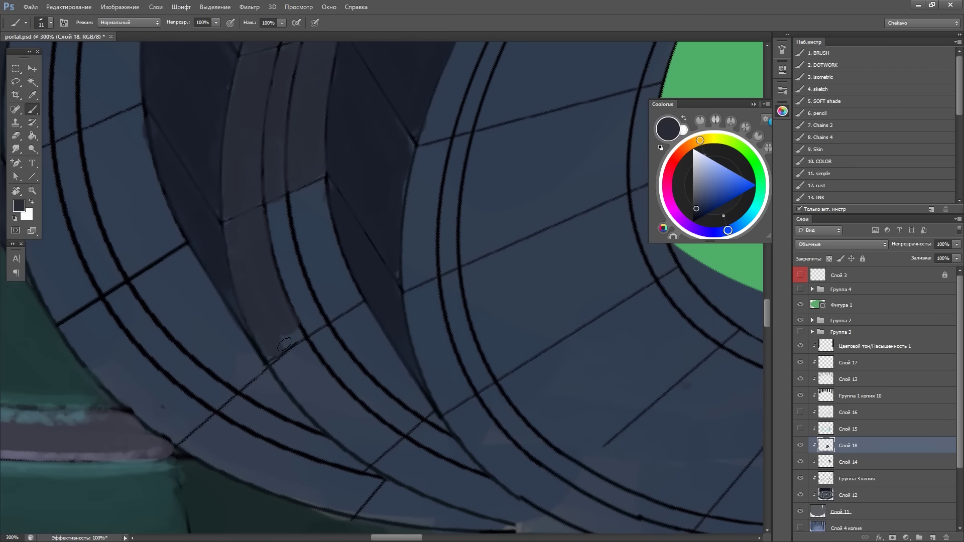
left_click_drag(274, 215, 304, 327)
left_click_drag(304, 187, 332, 314)
left_click_drag(346, 306, 328, 248)
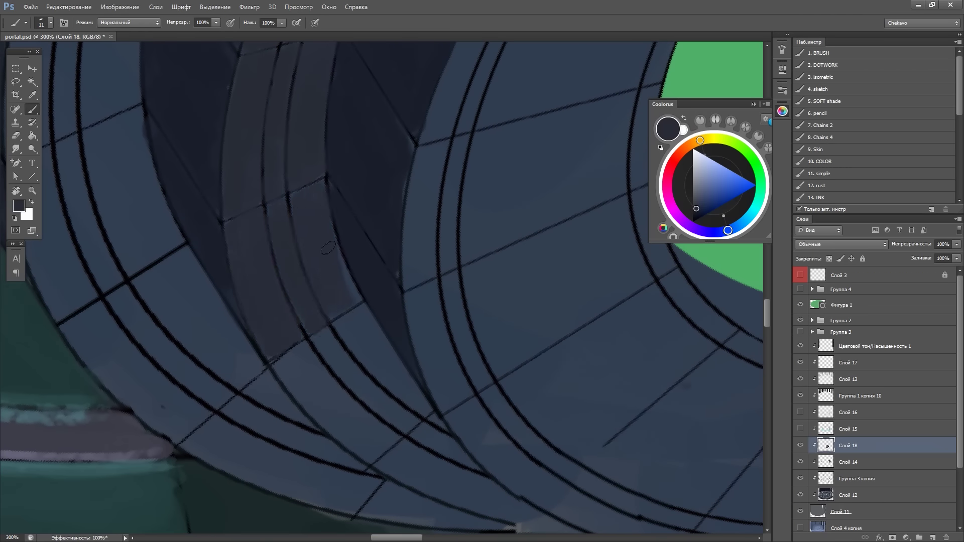
Darken the light band sections near the ring, then rotate to a new angle
left_click_drag(665, 331, 574, 373)
left_click_drag(352, 329, 321, 221)
mouse_move(346, 307)
left_mouse_down()
mouse_move(317, 246)
mouse_move(394, 334)
mouse_move(344, 222)
left_mouse_up()
mouse_move(296, 318)
left_mouse_down()
mouse_move(263, 256)
mouse_move(351, 372)
left_mouse_up()
mouse_move(331, 317)
left_mouse_down()
mouse_move(366, 361)
mouse_move(330, 323)
left_mouse_up()
scroll(353, 339, "up", 5)
mouse_move(269, 304)
left_mouse_down()
mouse_move(221, 427)
mouse_move(462, 139)
mouse_move(398, 171)
mouse_move(411, 281)
mouse_move(322, 301)
mouse_move(330, 253)
mouse_move(418, 223)
left_mouse_up()
scroll(398, 171, "down", 1)
mouse_move(366, 275)
left_mouse_down()
mouse_move(382, 271)
mouse_move(377, 279)
mouse_move(355, 261)
left_mouse_up()
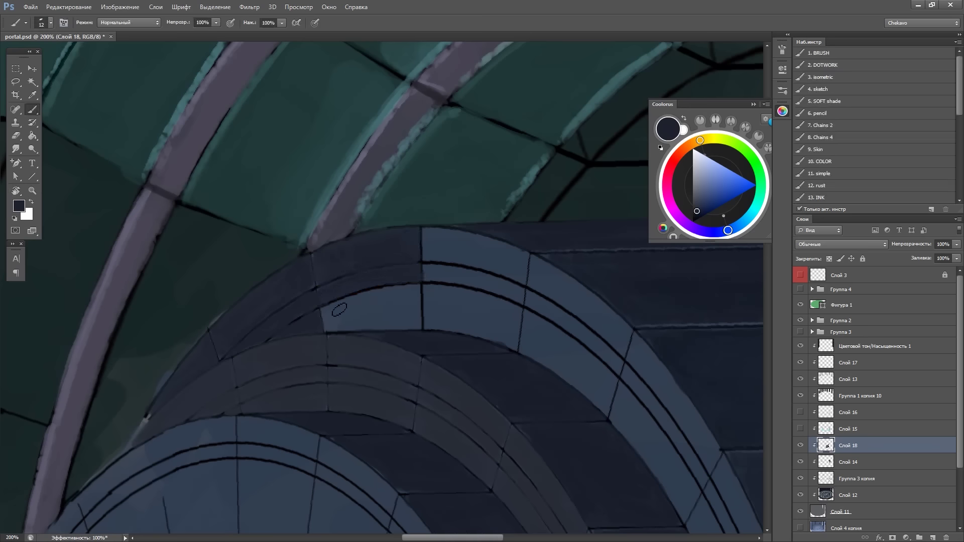
mouse_move(507, 285)
left_mouse_down()
mouse_move(369, 336)
mouse_move(448, 50)
left_mouse_up()
Darken the band's left edge and the light area right of the divider
mouse_move(444, 327)
left_mouse_down()
mouse_move(450, 240)
mouse_move(496, 327)
left_mouse_up()
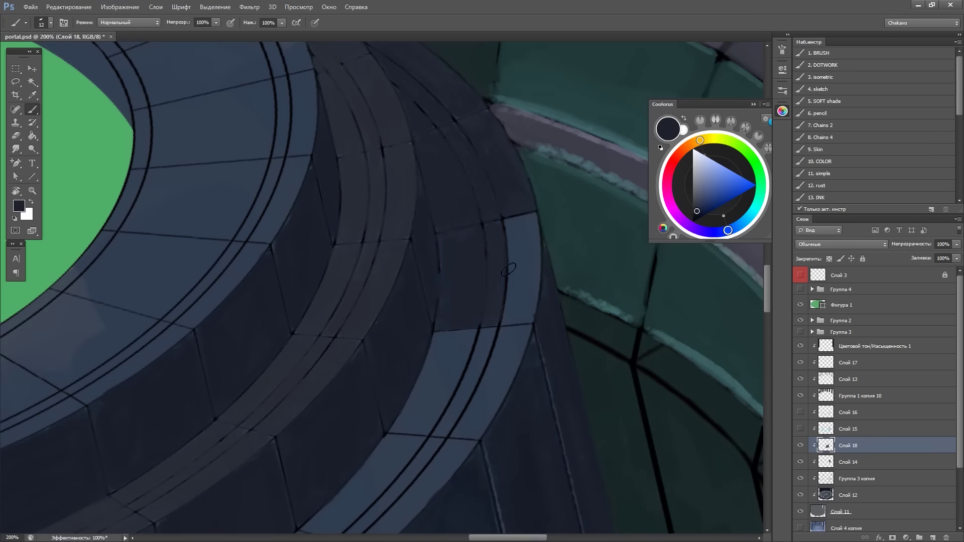
mouse_move(513, 226)
left_mouse_down()
mouse_move(512, 320)
mouse_move(522, 325)
left_mouse_up()
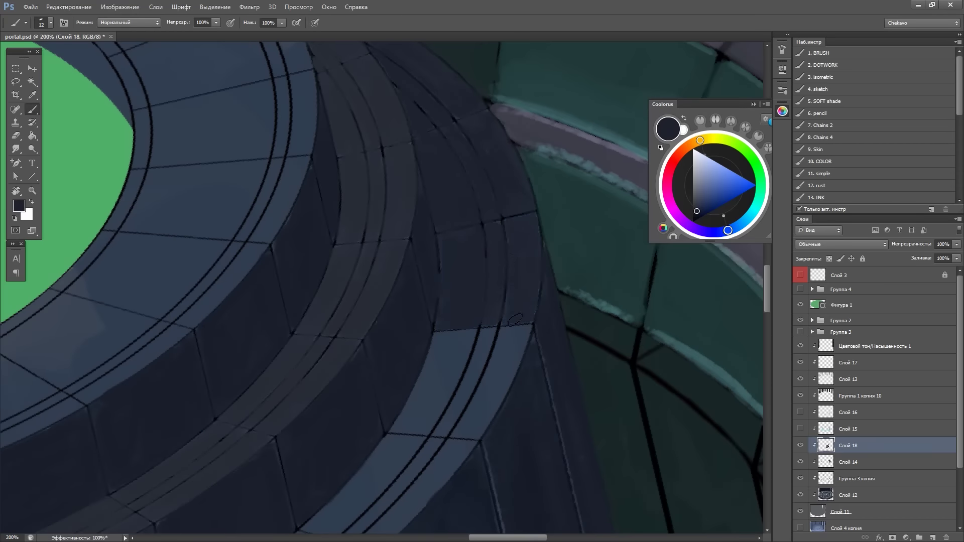
scroll(515, 320, "down", 2)
mouse_move(553, 234)
left_mouse_down()
mouse_move(530, 307)
mouse_move(531, 232)
left_mouse_up()
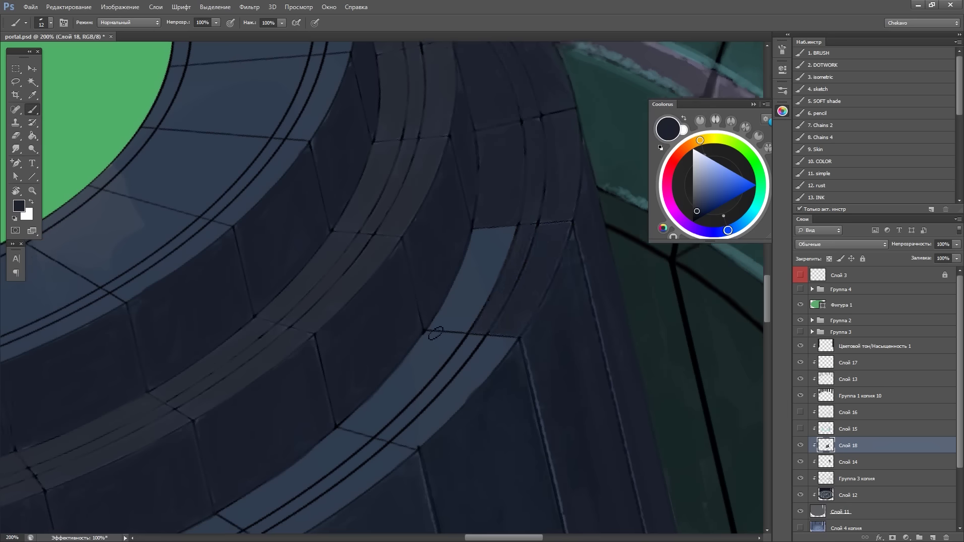
left_click_drag(435, 333, 480, 241)
mouse_move(485, 206)
left_mouse_down()
mouse_move(474, 304)
mouse_move(480, 257)
left_mouse_up()
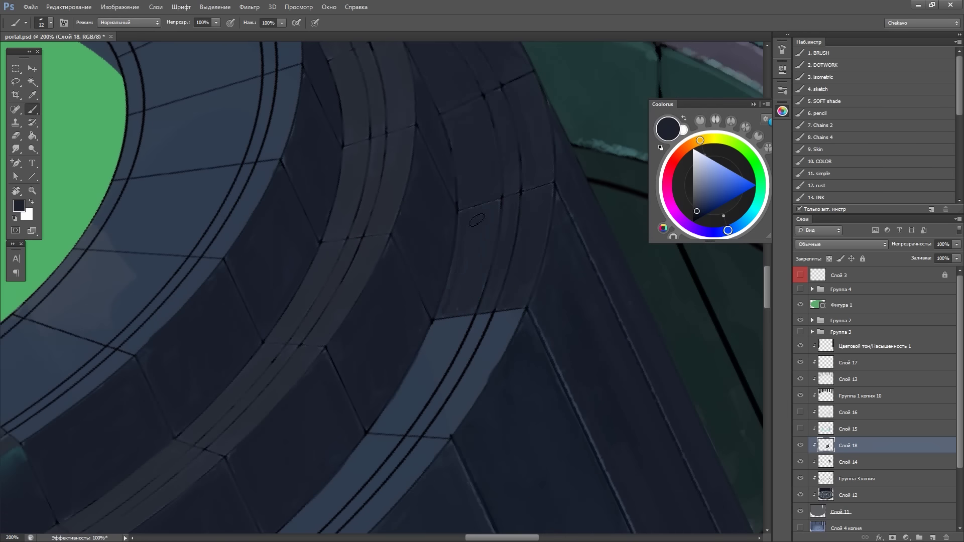
Paint the next band strip dark, including the light streak beside the black lines
left_click_drag(609, 395, 675, 321)
mouse_move(517, 236)
left_mouse_down()
mouse_move(443, 346)
mouse_move(513, 266)
left_mouse_up()
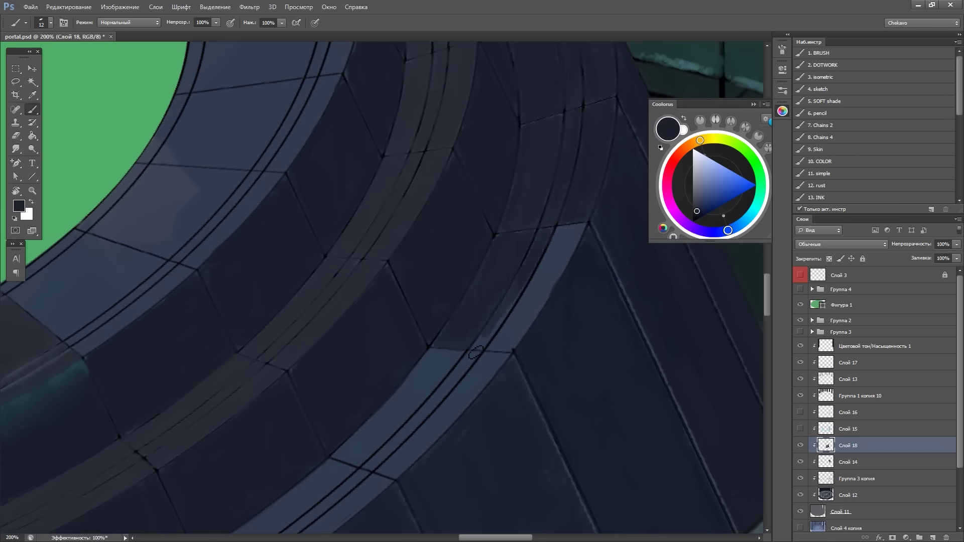
left_click_drag(551, 235, 500, 349)
mouse_move(580, 227)
left_mouse_down()
mouse_move(555, 273)
mouse_move(533, 258)
mouse_move(620, 287)
mouse_move(469, 269)
left_mouse_up()
mouse_move(452, 301)
left_mouse_down()
mouse_move(518, 198)
mouse_move(447, 308)
mouse_move(495, 240)
left_mouse_up()
mouse_move(540, 165)
left_mouse_down()
mouse_move(506, 249)
mouse_move(557, 160)
left_mouse_up()
mouse_move(540, 231)
left_mouse_down()
mouse_move(494, 306)
mouse_move(598, 215)
mouse_move(267, 327)
mouse_move(316, 472)
left_mouse_up()
Cover the remaining light band further along the ring in dark navy
scroll(301, 452, "up", 5)
mouse_move(266, 425)
left_mouse_down()
mouse_move(280, 300)
mouse_move(284, 412)
left_mouse_up()
mouse_move(296, 256)
left_mouse_down()
mouse_move(294, 411)
mouse_move(290, 402)
left_mouse_up()
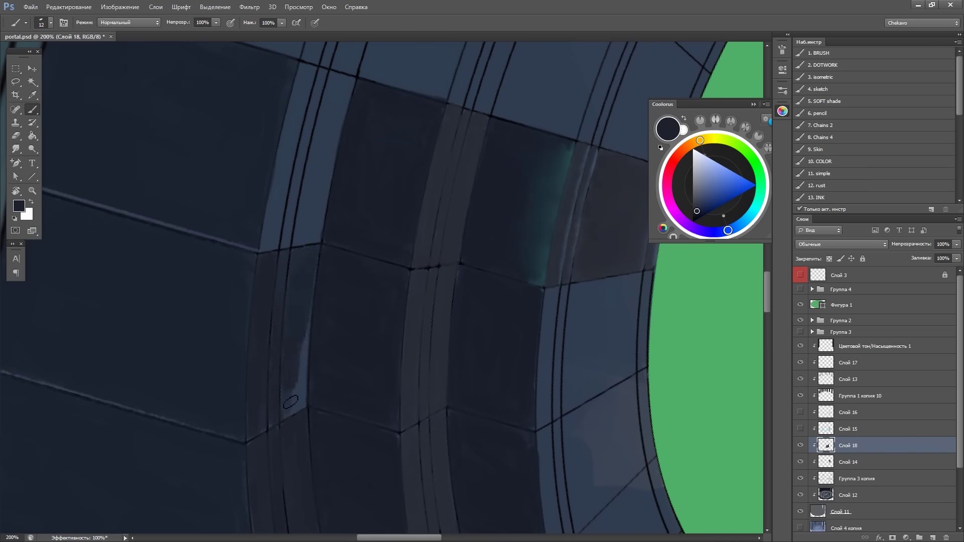
left_click_drag(303, 360, 364, 410)
left_click_drag(331, 337, 360, 167)
mouse_move(358, 260)
left_mouse_down()
mouse_move(372, 161)
mouse_move(387, 292)
left_mouse_up()
left_click_drag(397, 166, 377, 327)
Darken the panel's left edge and the lighter patch beside it with a 25 px navy brush
key("r")
left_click_drag(215, 181, 441, 99)
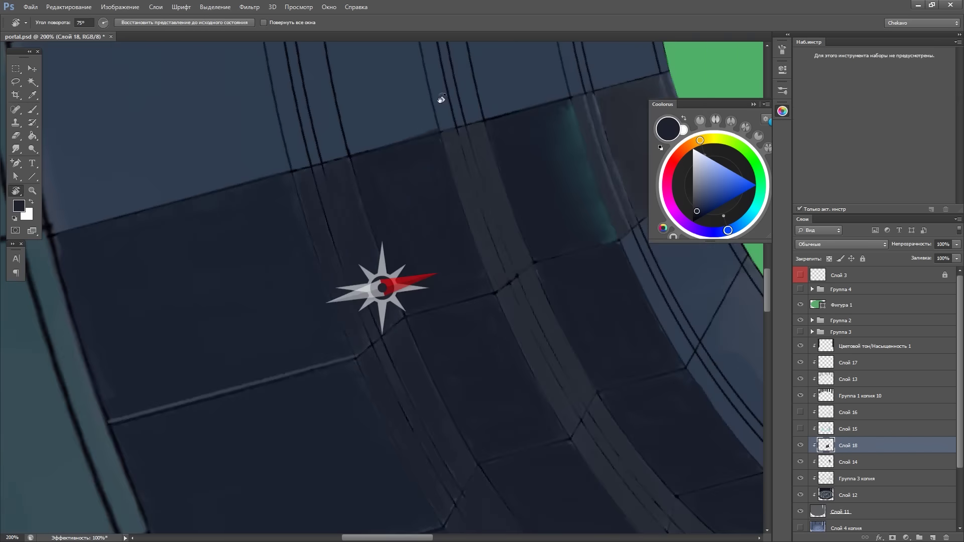
key("Escape")
key("b")
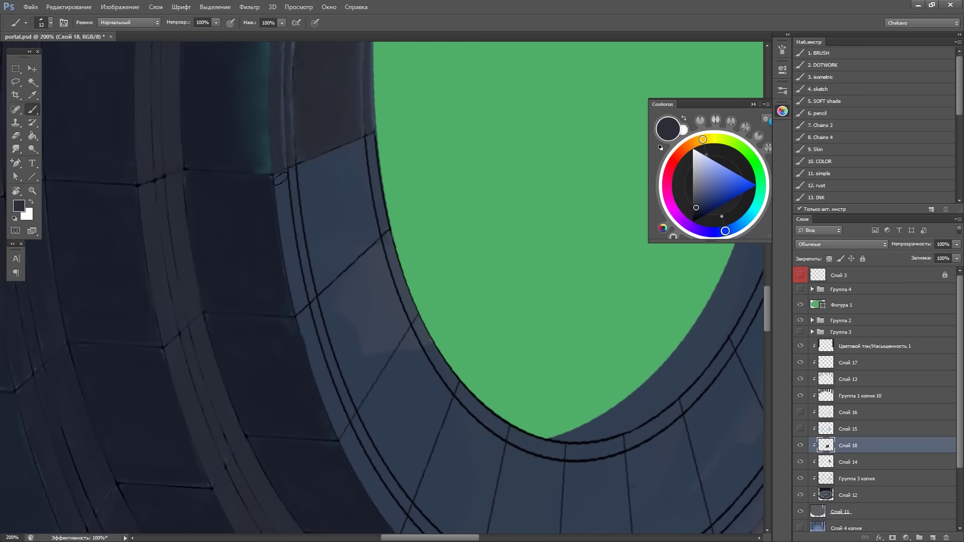
left_click_drag(294, 256, 307, 296)
key("bracketleft")
key("bracketleft")
key("bracketleft")
key("bracketright")
key("bracketright")
key("bracketright")
mouse_move(346, 399)
left_mouse_down()
mouse_move(353, 191)
mouse_move(382, 282)
left_mouse_up()
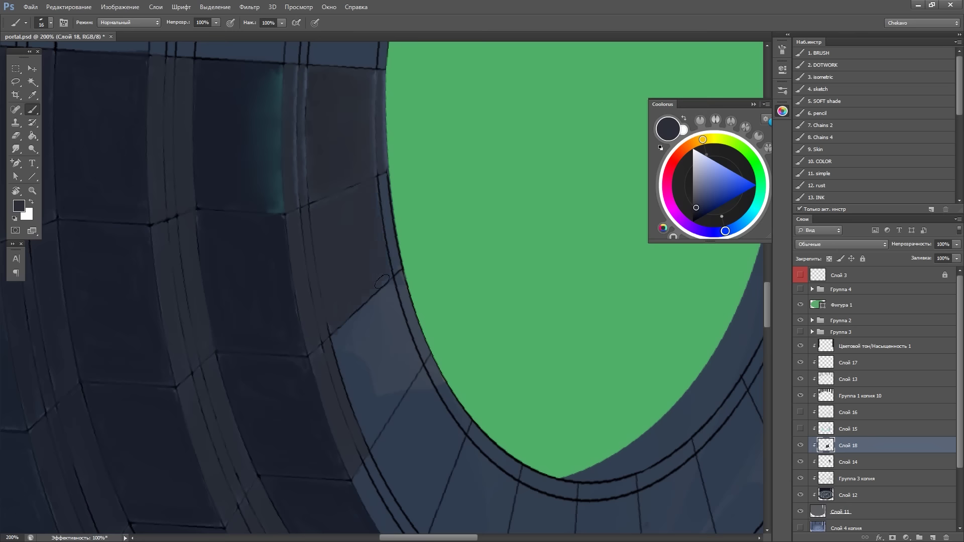
mouse_move(349, 346)
left_mouse_down()
mouse_move(387, 307)
mouse_move(338, 265)
mouse_move(334, 250)
mouse_move(345, 349)
left_mouse_up()
Paint dark navy over the light strip left of the green opening with a 10-11 px brush
mouse_move(338, 257)
left_mouse_down()
mouse_move(361, 327)
mouse_move(387, 206)
mouse_move(381, 234)
left_mouse_up()
right_click(381, 235)
key("Escape")
mouse_move(366, 365)
left_mouse_down()
mouse_move(351, 194)
mouse_move(500, 243)
left_mouse_up()
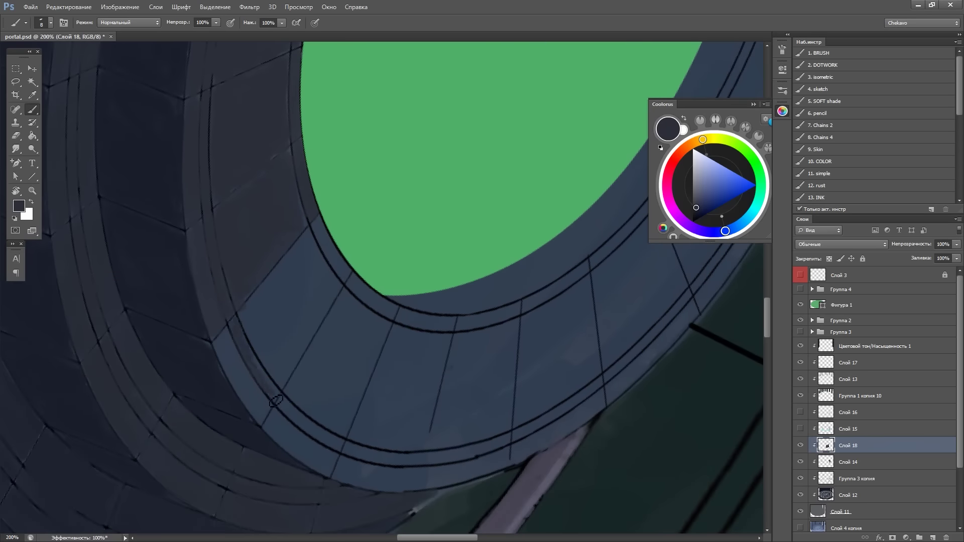
mouse_move(266, 406)
left_mouse_down()
mouse_move(255, 239)
mouse_move(253, 331)
left_mouse_up()
left_click_drag(257, 296, 327, 221)
left_click_drag(261, 321, 331, 246)
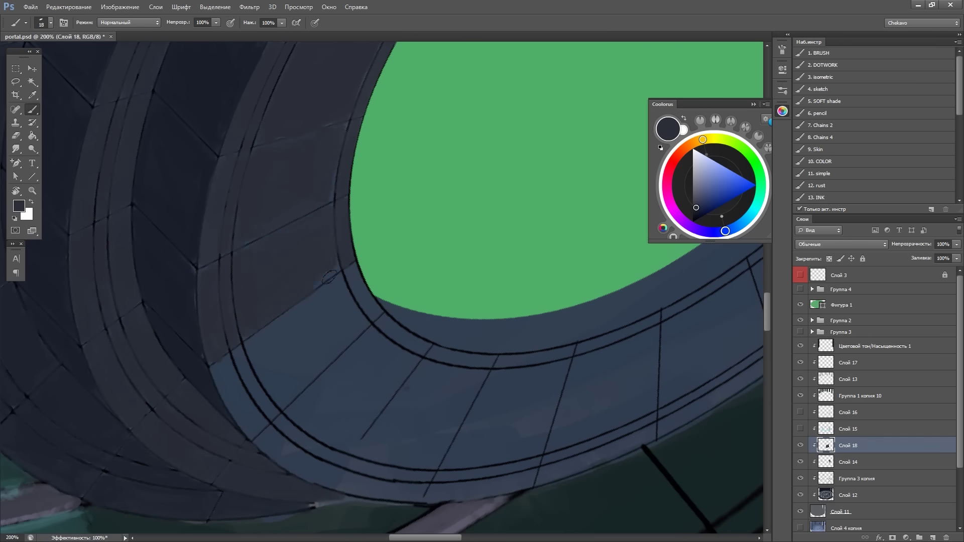
left_click_drag(361, 300, 222, 376)
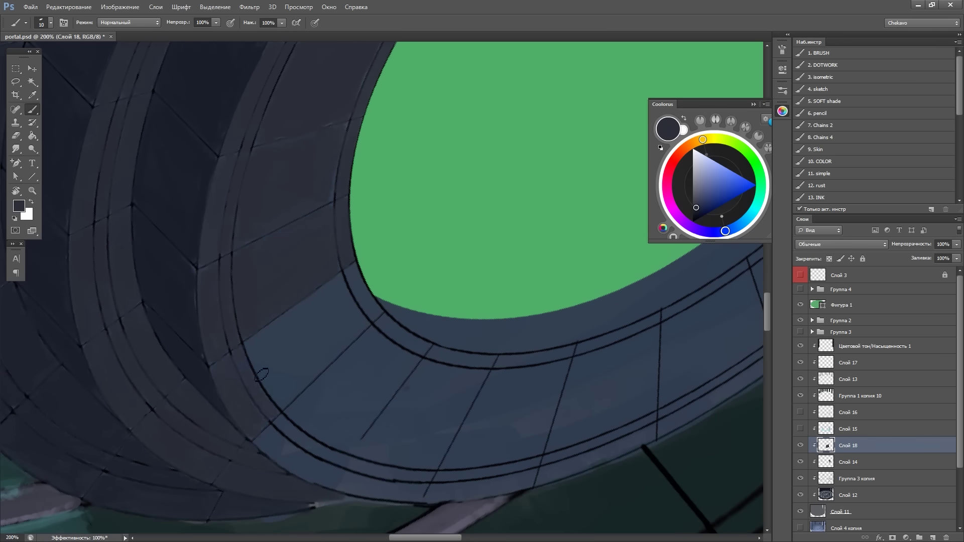
mouse_move(324, 308)
left_mouse_down()
mouse_move(311, 281)
mouse_move(263, 343)
left_mouse_up()
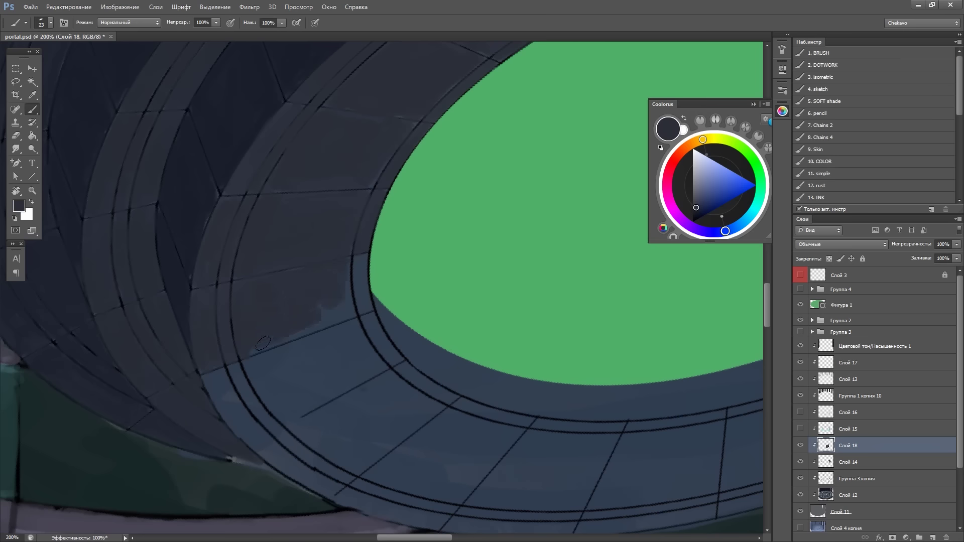
left_click_drag(359, 264, 366, 306)
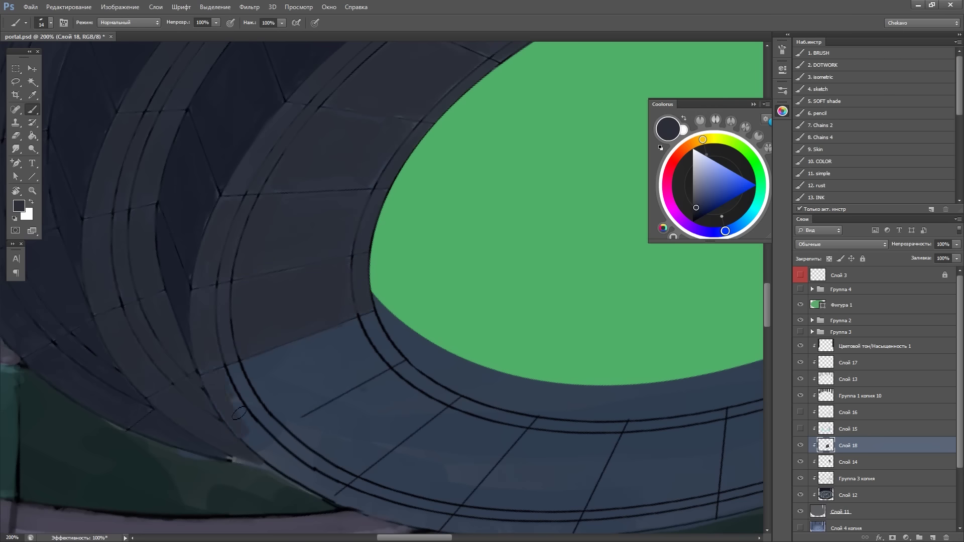
Fill the lighter rim areas and lower rim beside the opening with dark navy strokes
mouse_move(239, 413)
left_mouse_down()
mouse_move(425, 307)
mouse_move(473, 422)
mouse_move(495, 410)
left_mouse_up()
left_click_drag(456, 360, 343, 384)
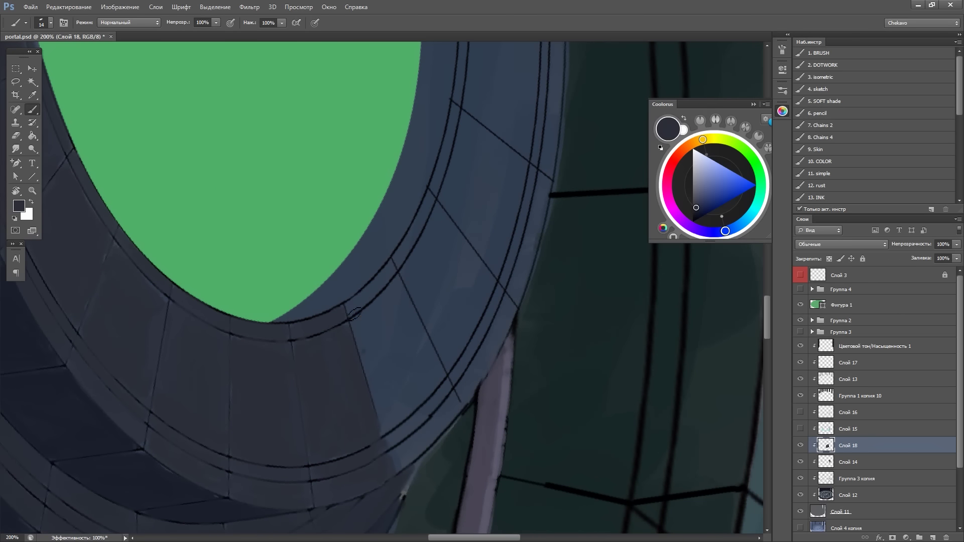
mouse_move(388, 273)
left_mouse_down()
mouse_move(351, 307)
mouse_move(405, 186)
left_mouse_up()
left_click_drag(385, 211, 390, 321)
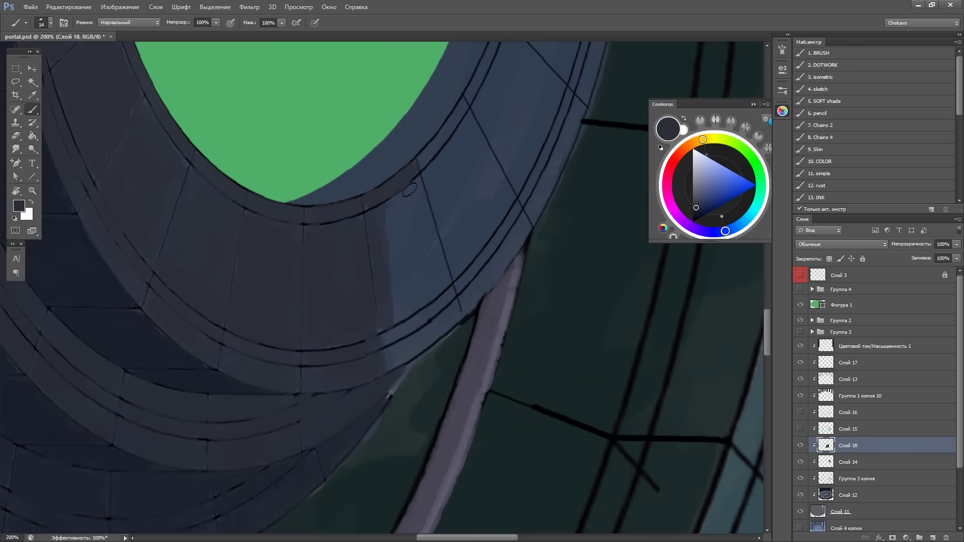
left_click_drag(389, 282, 417, 186)
left_click_drag(402, 226, 392, 281)
left_click_drag(381, 321, 431, 256)
mouse_move(442, 201)
left_mouse_down()
mouse_move(412, 311)
mouse_move(382, 360)
mouse_move(422, 330)
mouse_move(407, 211)
left_mouse_up()
mouse_move(377, 342)
left_mouse_down()
mouse_move(413, 205)
mouse_move(382, 277)
left_mouse_up()
left_click_drag(417, 301, 462, 323)
left_click_drag(351, 327, 422, 246)
left_click_drag(382, 331, 440, 287)
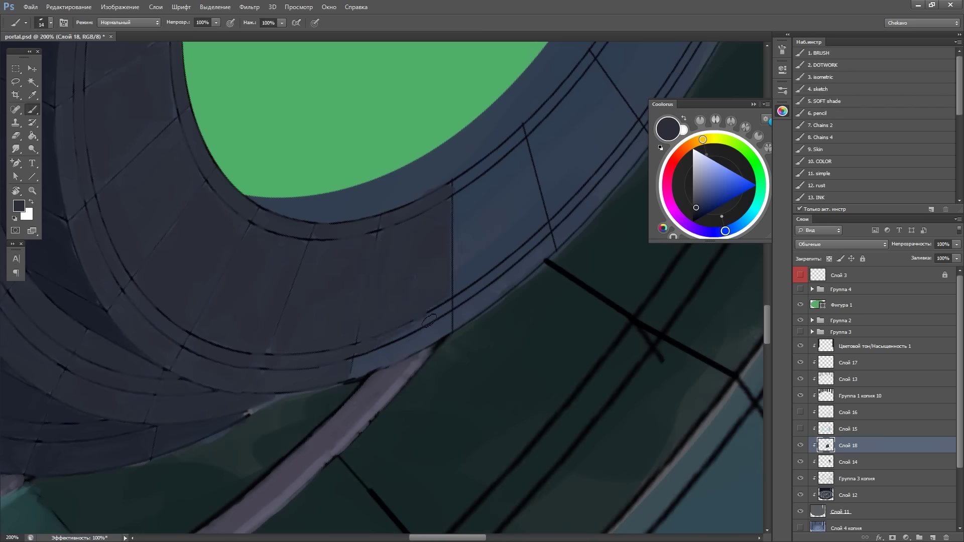
Stroke dark navy along the rim edges and shade its left edge with a 9 px brush
left_click_drag(455, 354, 422, 281)
left_click_drag(397, 241, 396, 342)
left_click_drag(401, 216, 452, 311)
left_click_drag(412, 271, 321, 311)
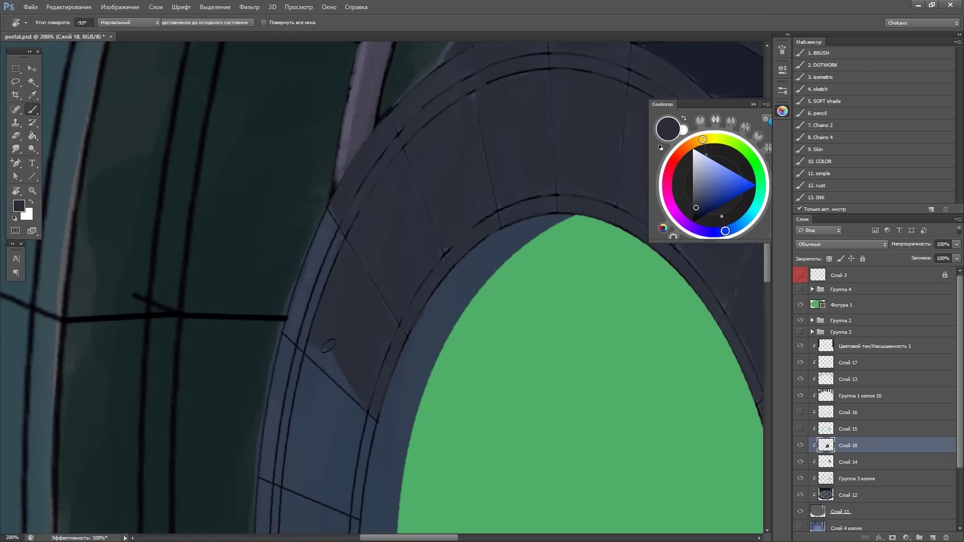
mouse_move(331, 221)
left_mouse_down()
mouse_move(301, 326)
mouse_move(422, 136)
left_mouse_up()
left_click_drag(389, 376, 443, 306)
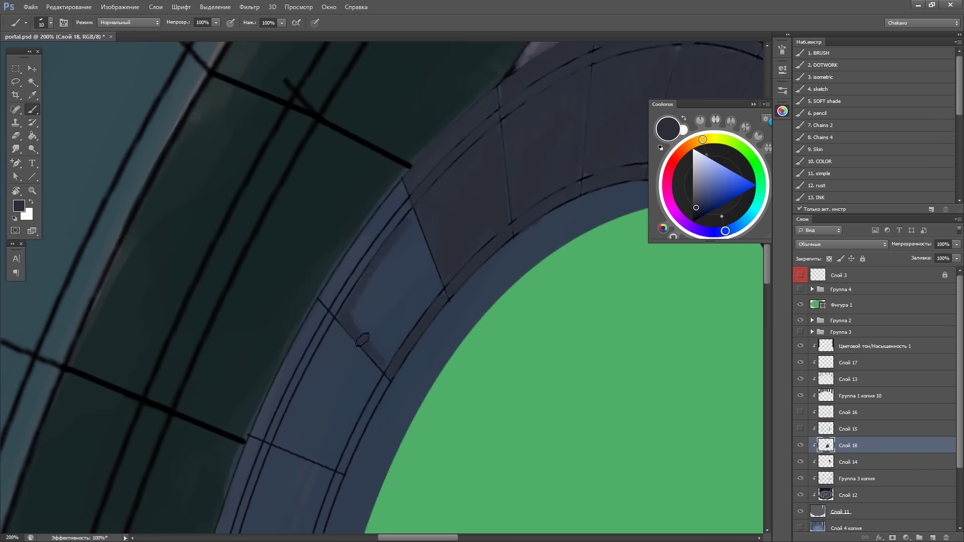
mouse_move(364, 335)
left_mouse_down()
mouse_move(422, 236)
mouse_move(352, 251)
left_mouse_up()
key("bracketleft")
key("bracketleft")
mouse_move(349, 174)
left_mouse_down()
mouse_move(357, 322)
mouse_move(392, 252)
mouse_move(401, 301)
mouse_move(349, 209)
mouse_move(401, 261)
left_mouse_up()
key("ctrl+minus")
key("ctrl+minus")
Load the painted layer's pixels as a selection, then drop it and return to 200% zoom
key("ctrl+minus")
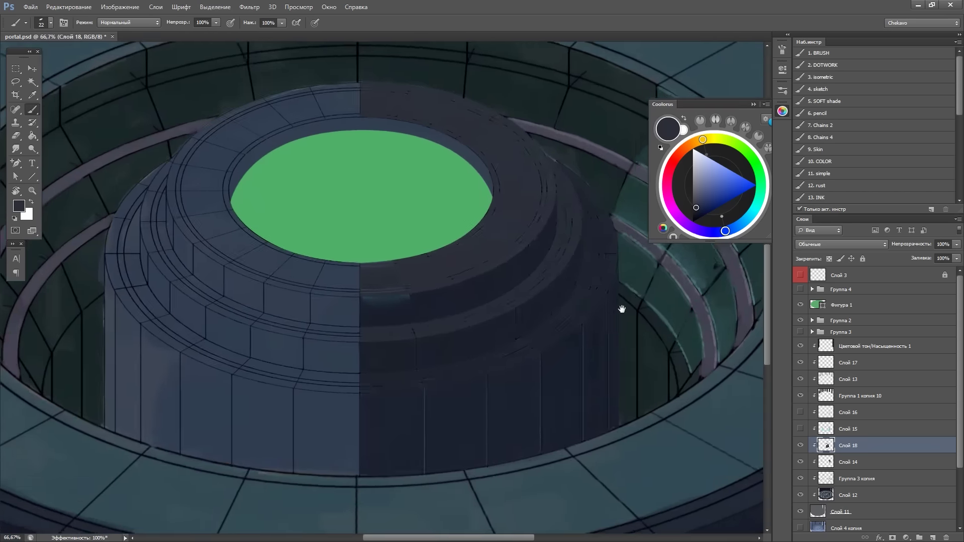
key("ctrl+minus")
left_click(827, 445, "ctrl")
key("ctrl+t")
right_click(329, 312)
key("Escape")
key("m")
key("ctrl+plus")
key("ctrl+plus")
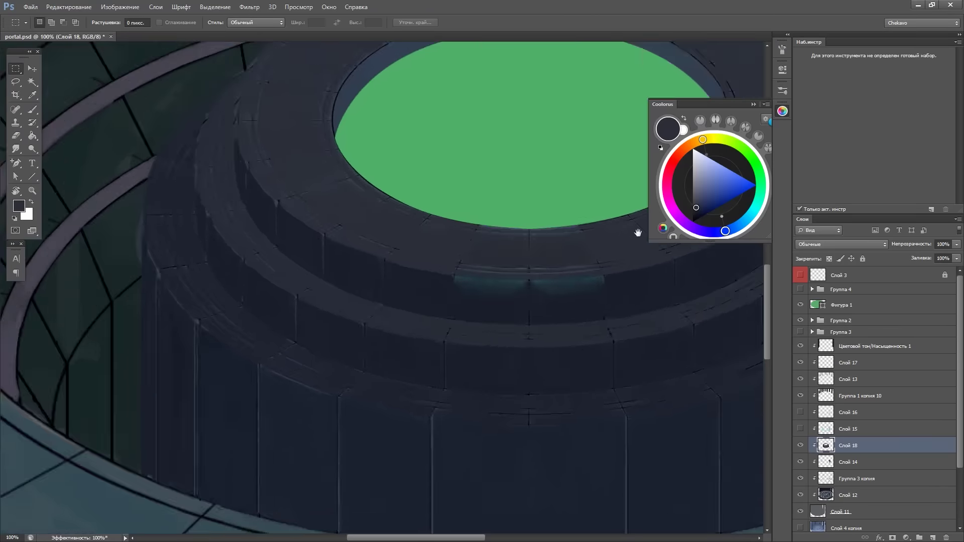
key("ctrl+minus")
key("ctrl+d")
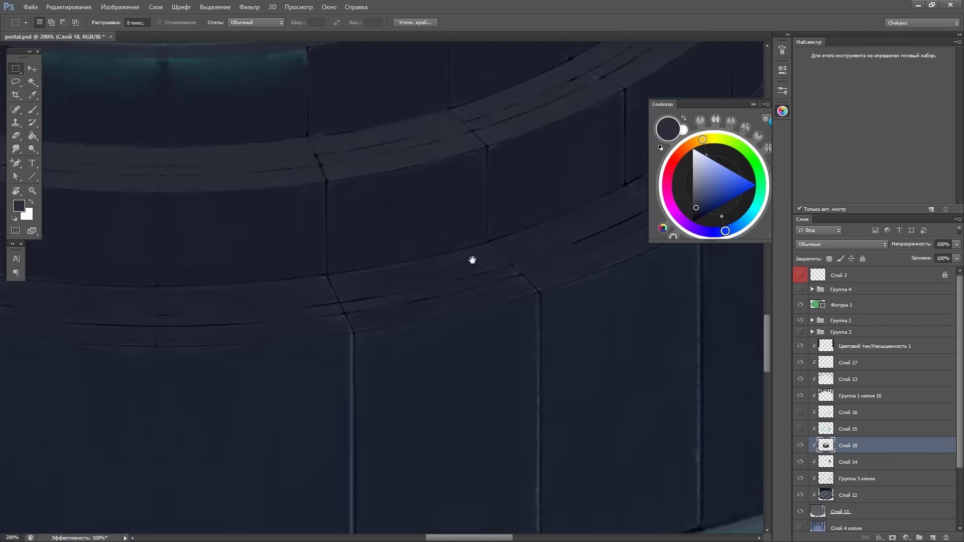
key("ctrl+minus")
key("ctrl+minus")
key("ctrl+plus")
key("ctrl+plus")
key("ctrl+plus")
Dab faint teal highlights on the upper tier edges and blend them with the Smudge tool
key("r")
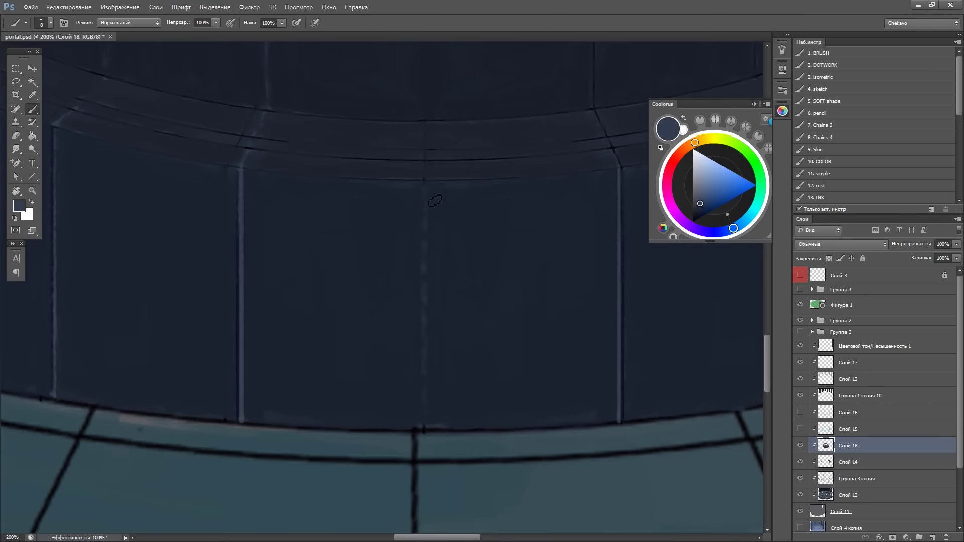
left_click_drag(435, 201, 542, 328)
key("Escape")
key("b")
scroll(582, 261, "right", 5)
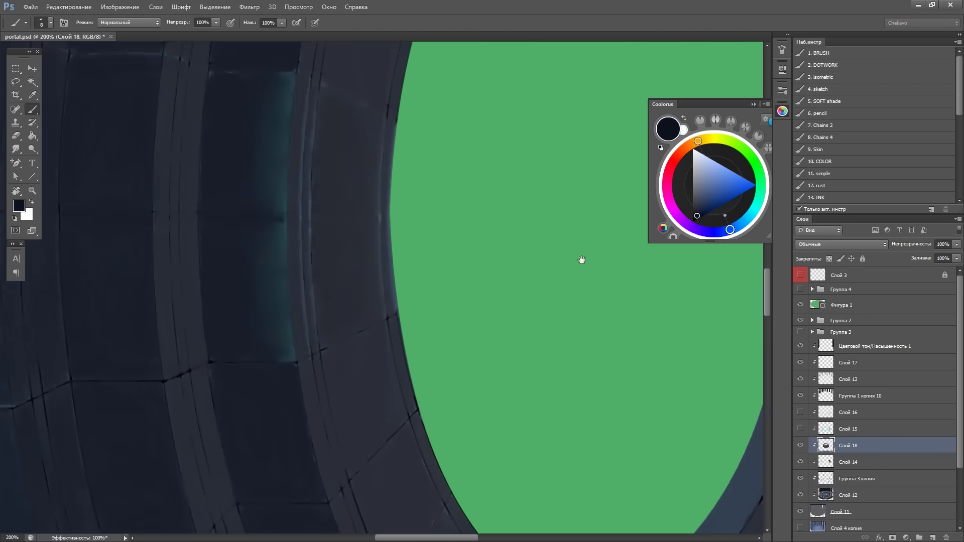
scroll(452, 201, "up", 3)
scroll(460, 236, "up", 3)
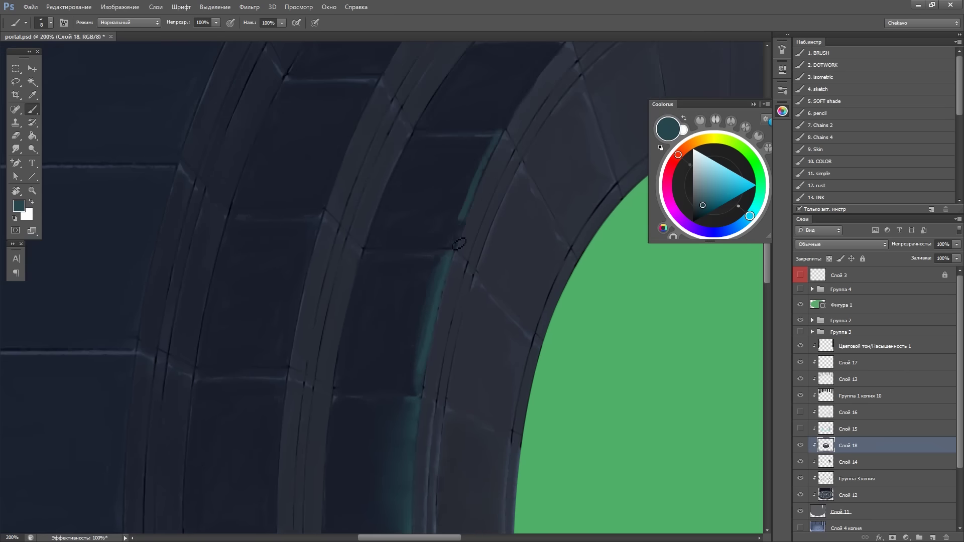
scroll(466, 264, "up", 3)
scroll(628, 105, "down", 2)
key("r")
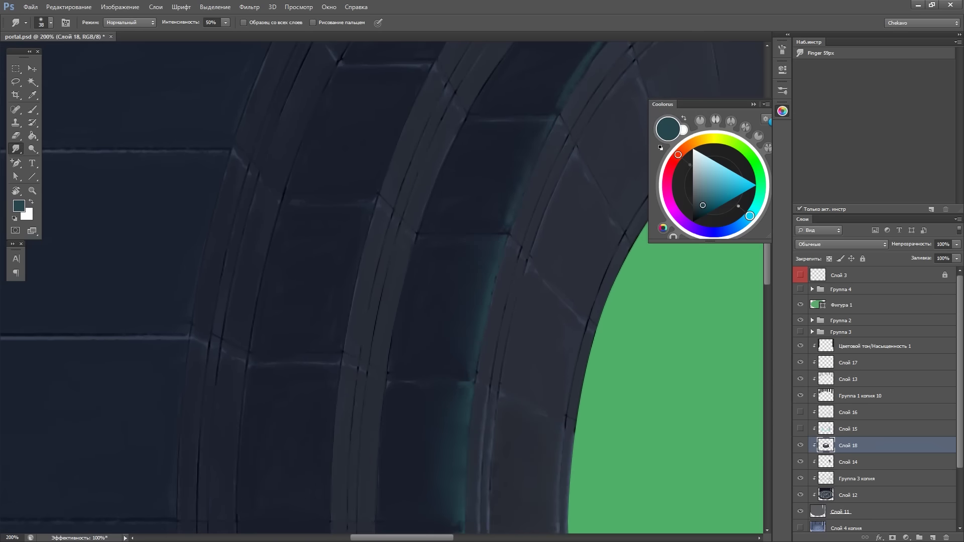
scroll(628, 105, "left", 2)
left_click_drag(606, 293, 460, 253)
key("b")
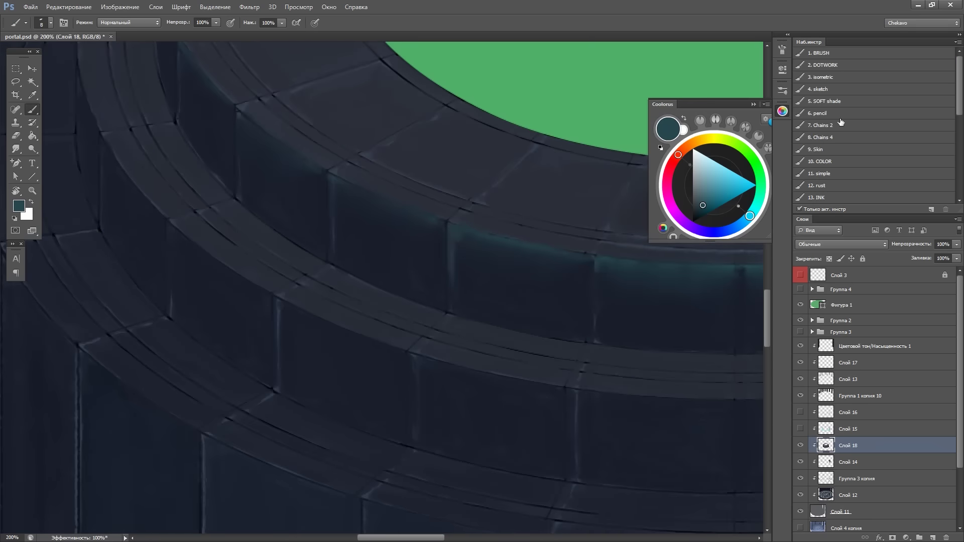
mouse_move(564, 329)
left_mouse_down()
mouse_move(564, 228)
mouse_move(383, 345)
left_mouse_up()
key("r")
key("ctrl+0")
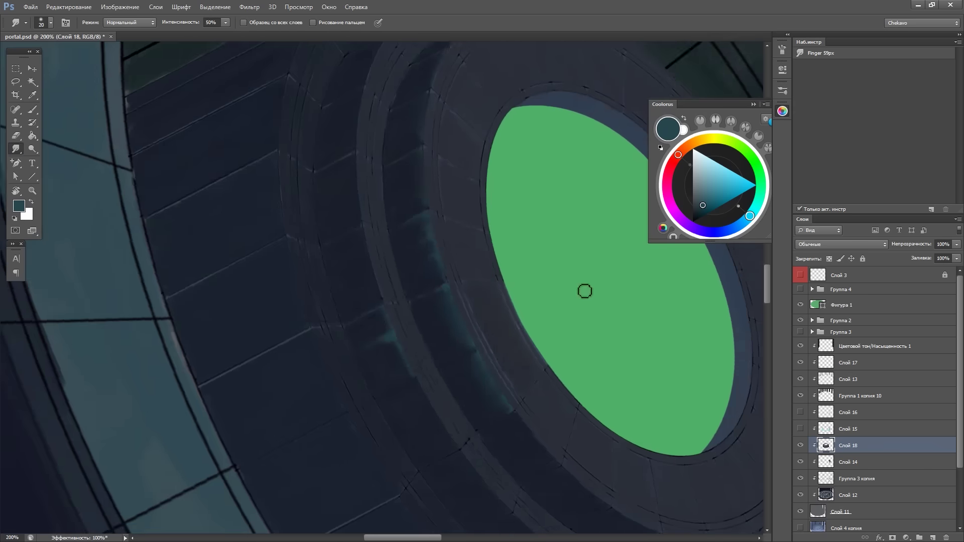
key("b")
Eyedrop the dark navy back from the ring and review the rim with panels hidden
scroll(494, 251, "up", 5)
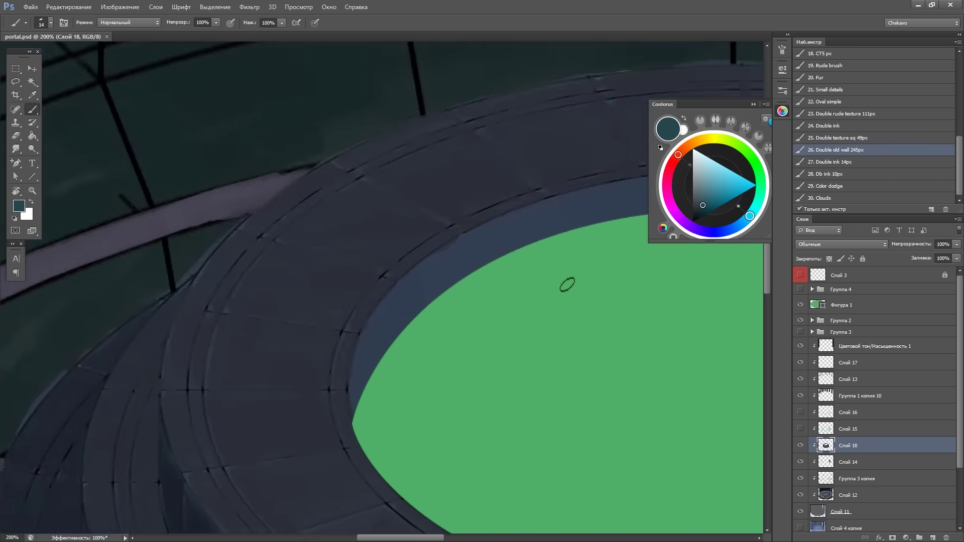
left_click(436, 317, "alt")
scroll(436, 317, "up", 5)
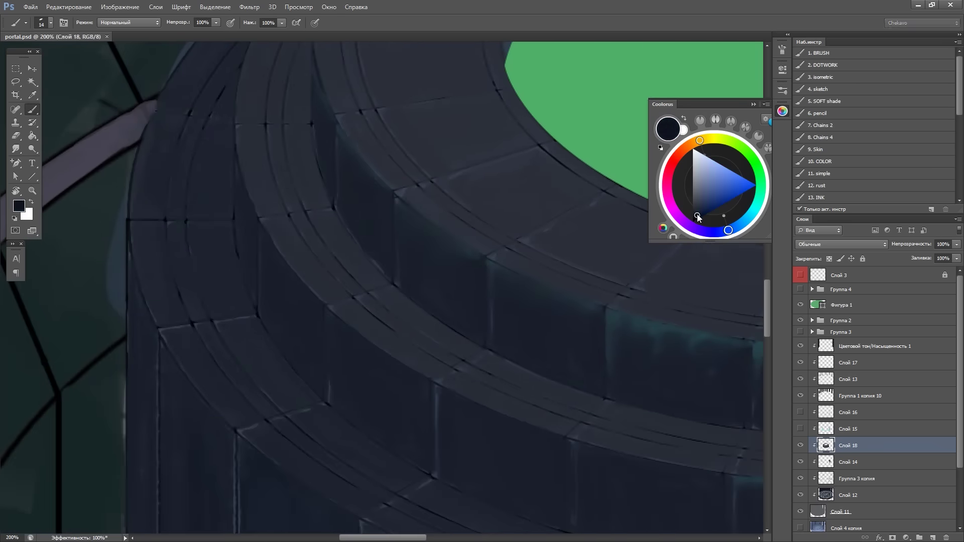
scroll(497, 267, "right", 4)
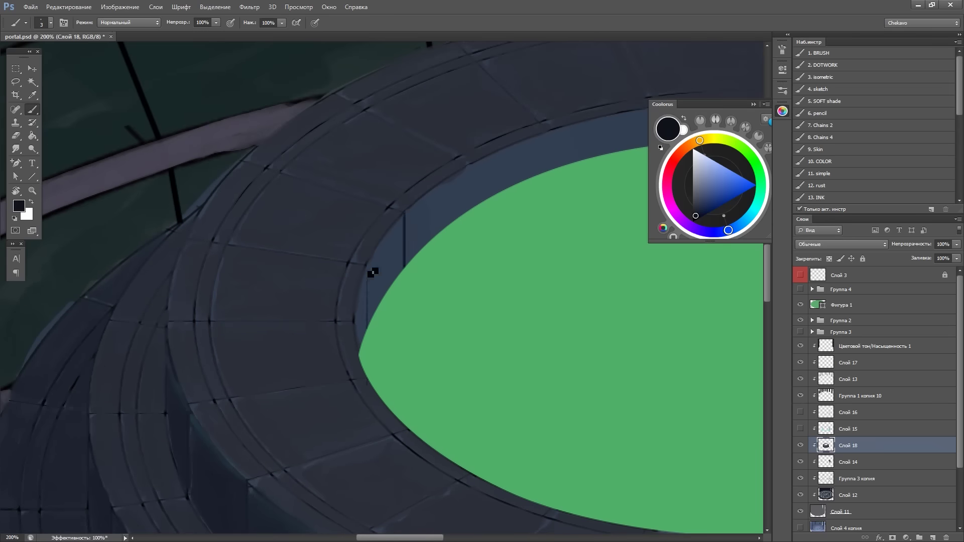
scroll(565, 146, "up", 2)
scroll(565, 147, "right", 4)
key("Tab")
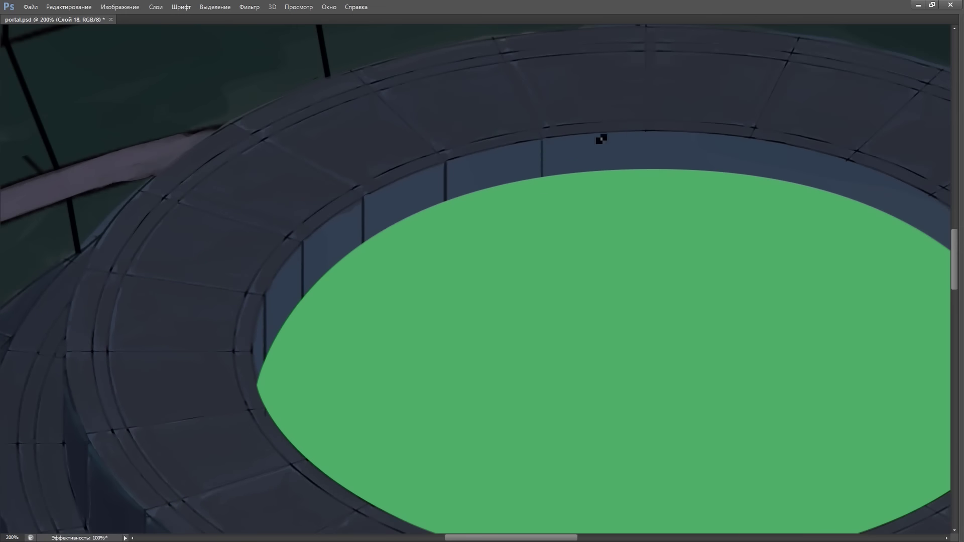
scroll(652, 153, "down", 1)
scroll(652, 153, "right", 3)
scroll(602, 198, "right", 1)
scroll(666, 108, "right", 1)
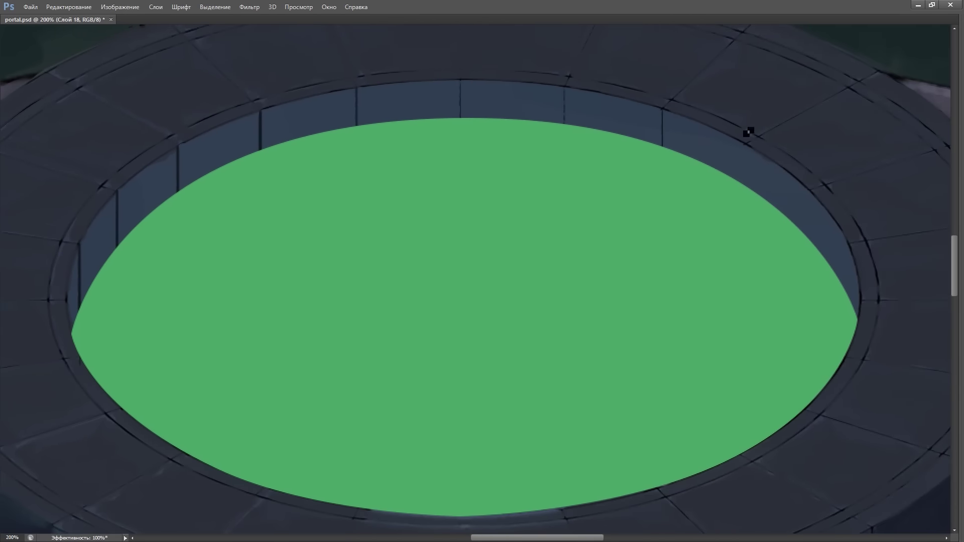
scroll(903, 121, "up", 1)
scroll(903, 121, "left", 1)
left_click_drag(261, 109, 431, 115)
key("ctrl+d")
key("b")
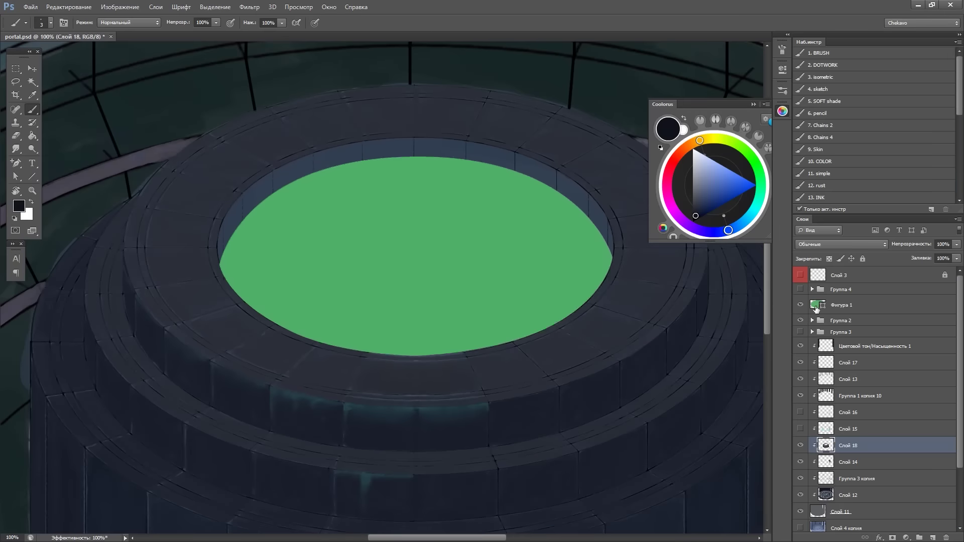
Shift the portal disk's fill hue to blue, trying and cancelling a Gaussian Blur on it
left_click_drag(449, 299, 449, 288)
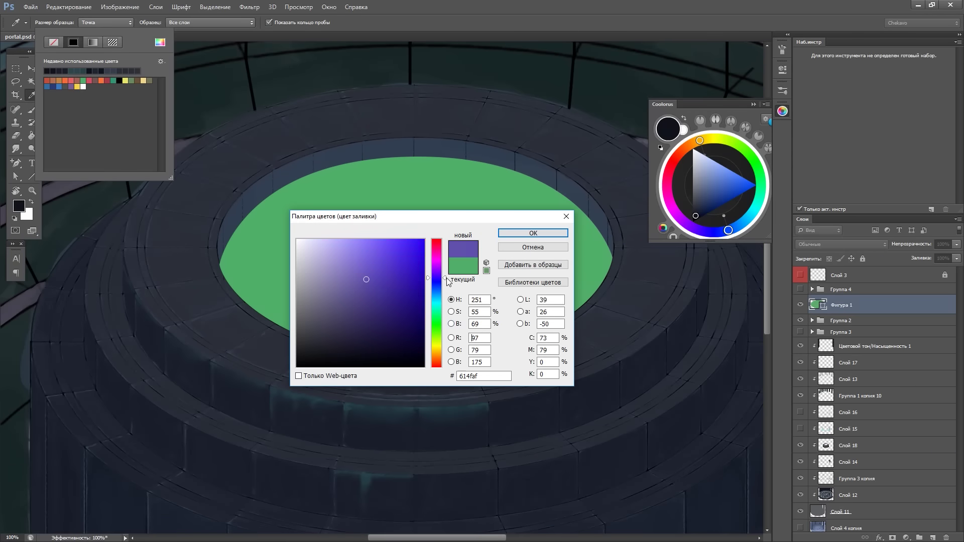
left_click(534, 233)
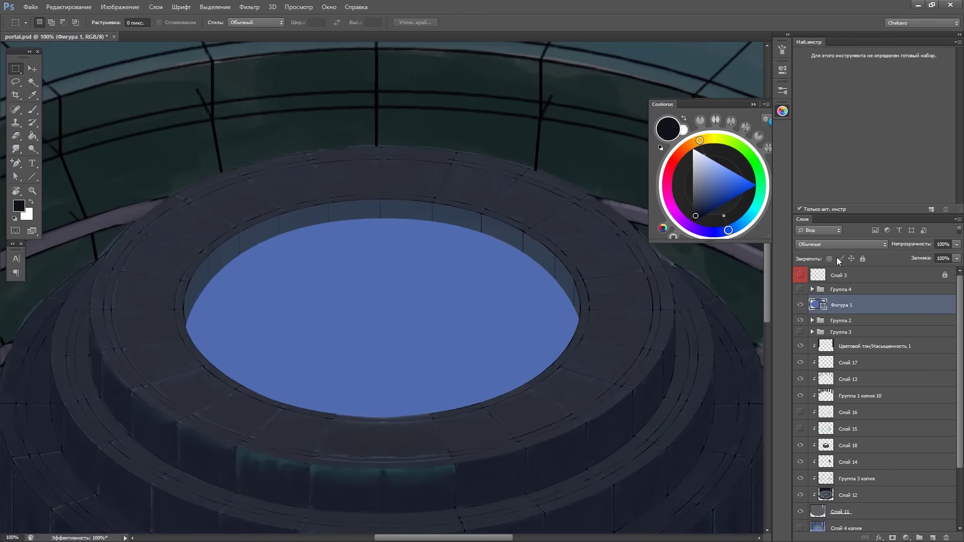
left_click(188, 330)
key("ctrl+minus")
key("ctrl+minus")
key("ctrl+minus")
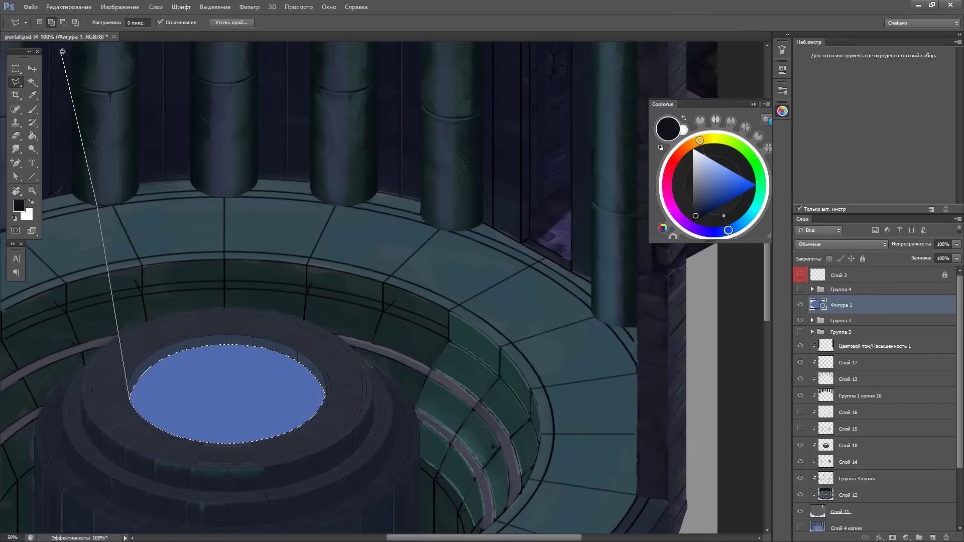
left_click_drag(297, 486, 280, 394)
left_click(250, 7)
left_click(191, 199)
left_click_drag(669, 266, 684, 271)
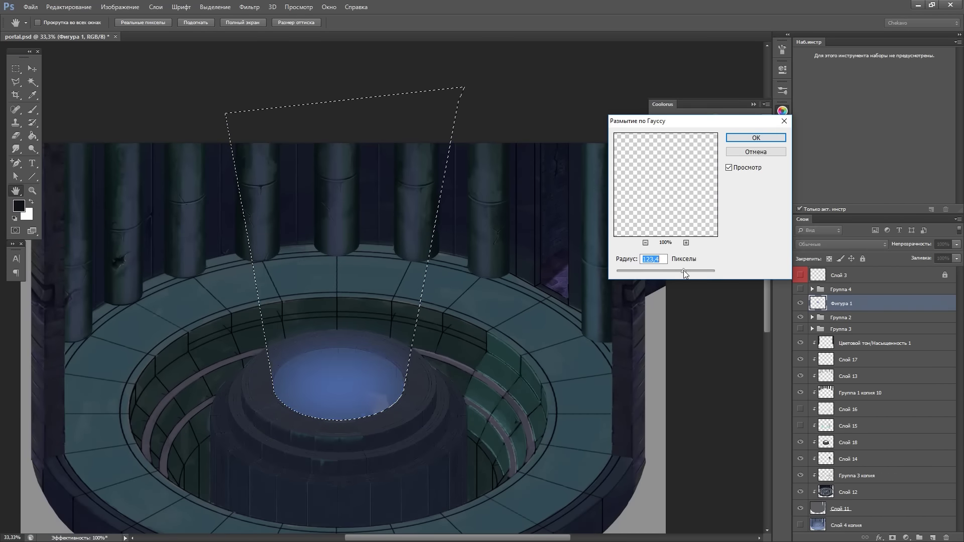
left_click(770, 152)
On a new layer, fill the beam shape with a blue-to-transparent gradient
left_click_drag(377, 367, 461, 303)
key("g")
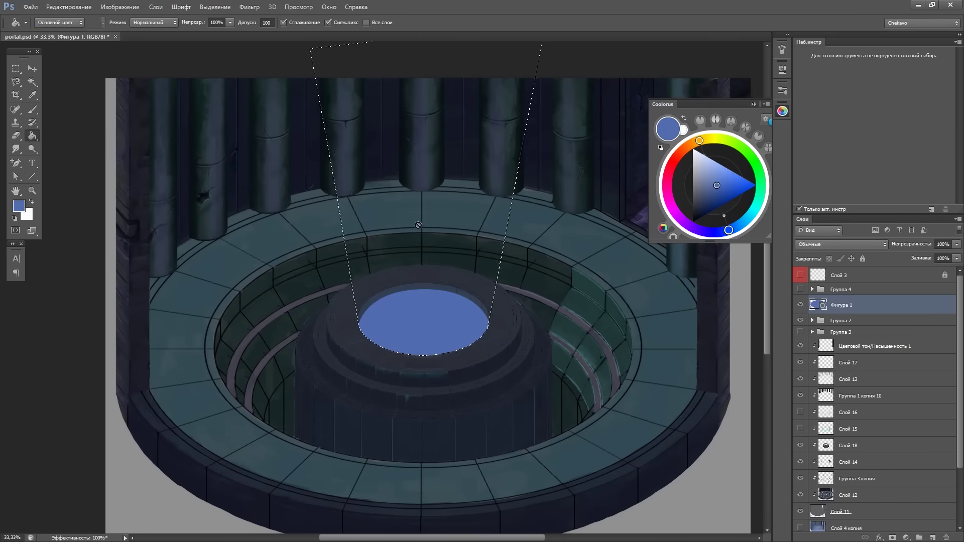
left_click_drag(848, 308, 848, 437)
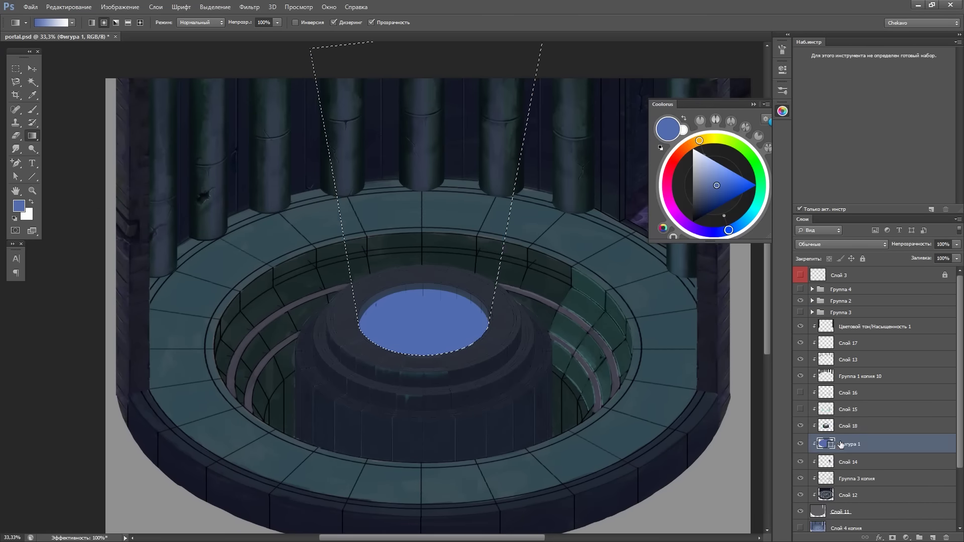
key("ctrl+shift+alt+n")
left_click(51, 22)
left_click(564, 130)
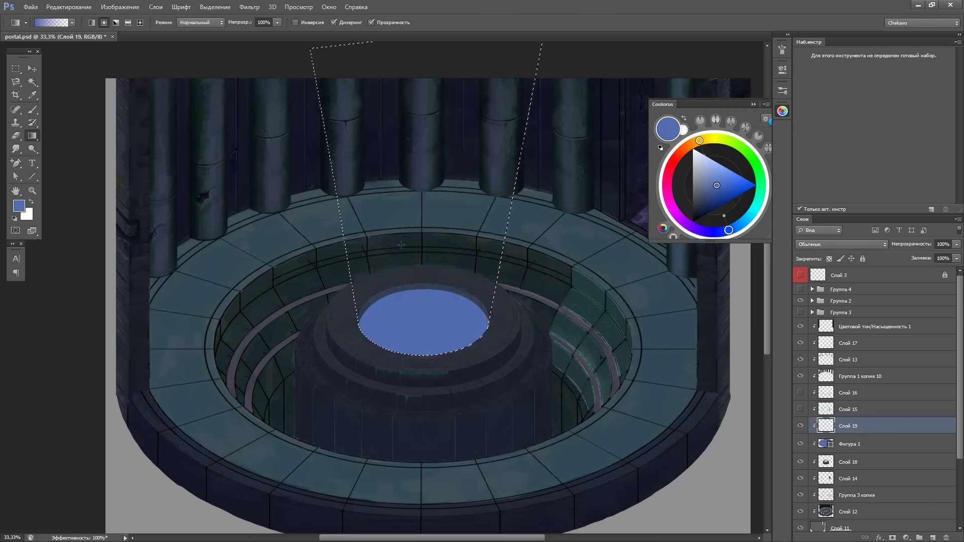
scroll(422, 252, "up", 2)
left_click_drag(422, 392, 422, 151)
Set the beam layer to Color Dodge at low opacity and duplicate it at lower opacity
key("ctrl+bracketright")
key("ctrl+bracketright")
key("ctrl+bracketright")
key("m")
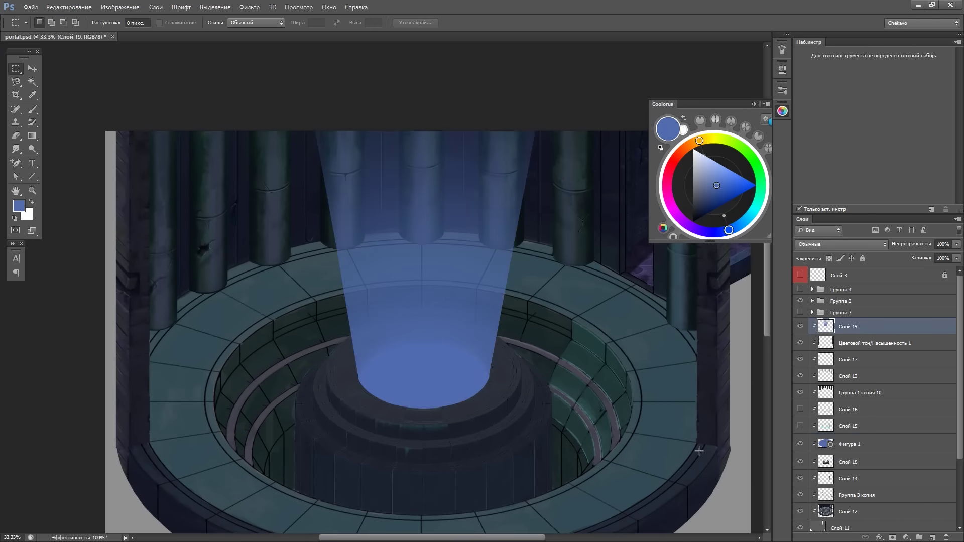
key("ctrl+plus")
left_click_drag(924, 245, 911, 245)
left_click(841, 244)
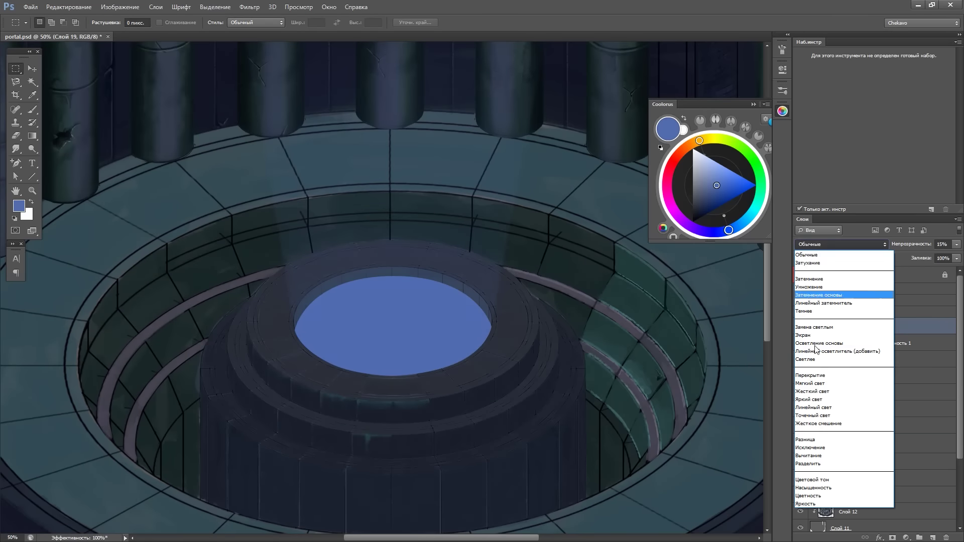
left_click(829, 246)
left_click(811, 297)
key("ctrl+0")
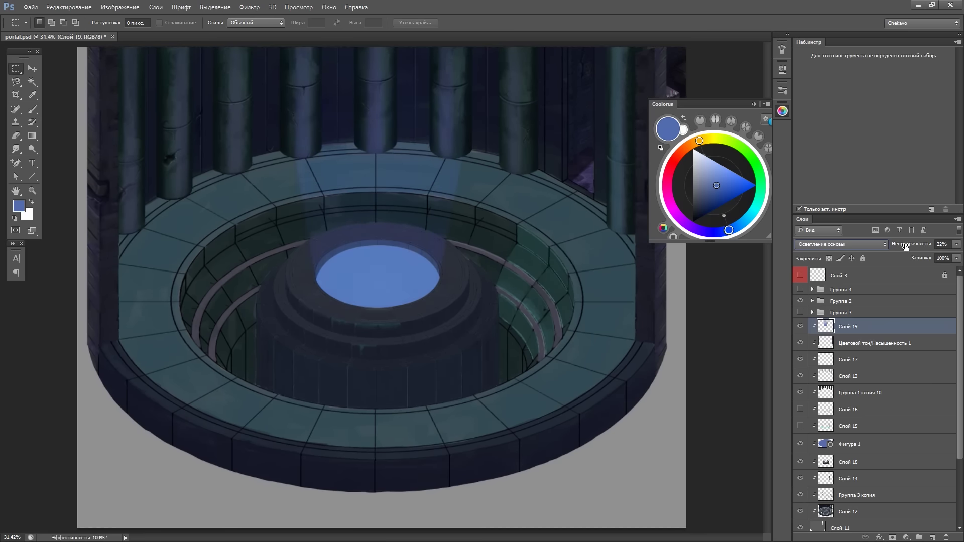
key("ctrl+plus")
key("ctrl+j")
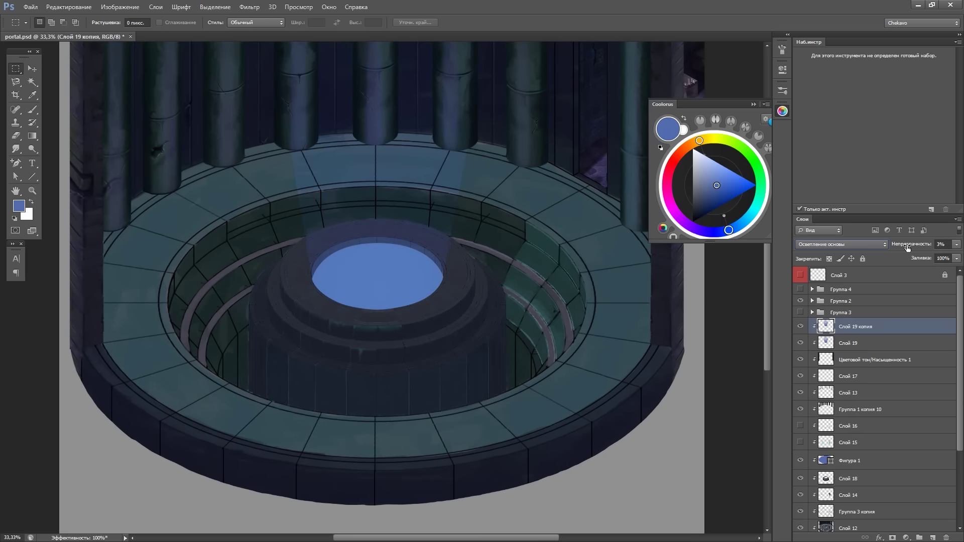
left_click_drag(911, 247, 907, 248)
Apply a Gaussian Blur with a raised radius to soften the beam copy
left_click(250, 7)
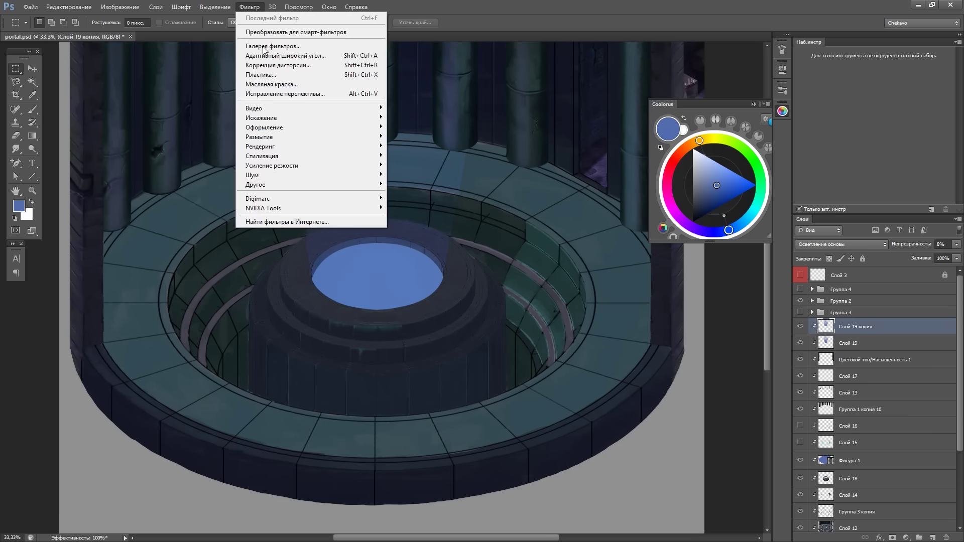
left_click(427, 266)
key("ctrl+1")
left_click_drag(623, 270, 643, 270)
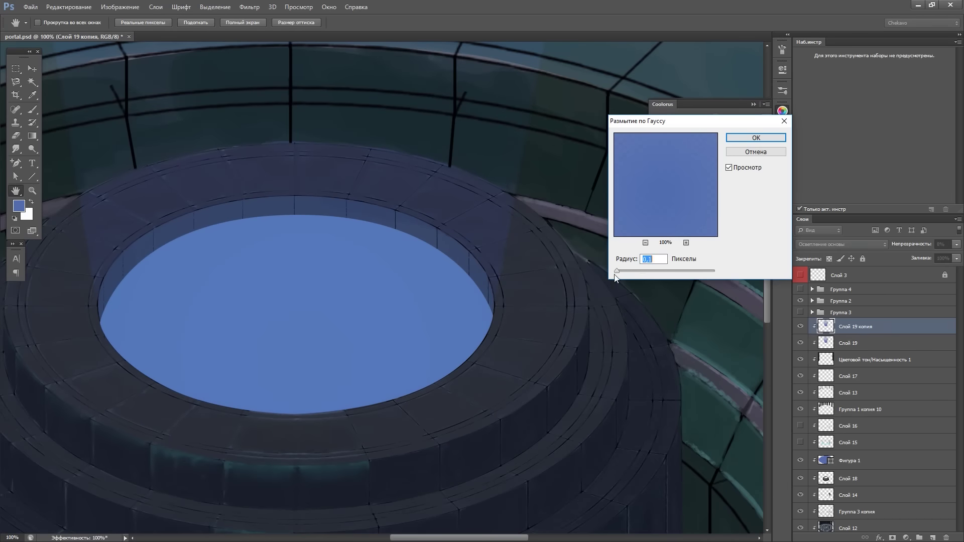
key("Escape")
key("ctrl+minus")
key("ctrl+minus")
key("ctrl+plus")
Reopen and cancel the Gaussian Blur, hide both beam layers and select Слой 14
left_click(249, 7)
left_click(166, 201)
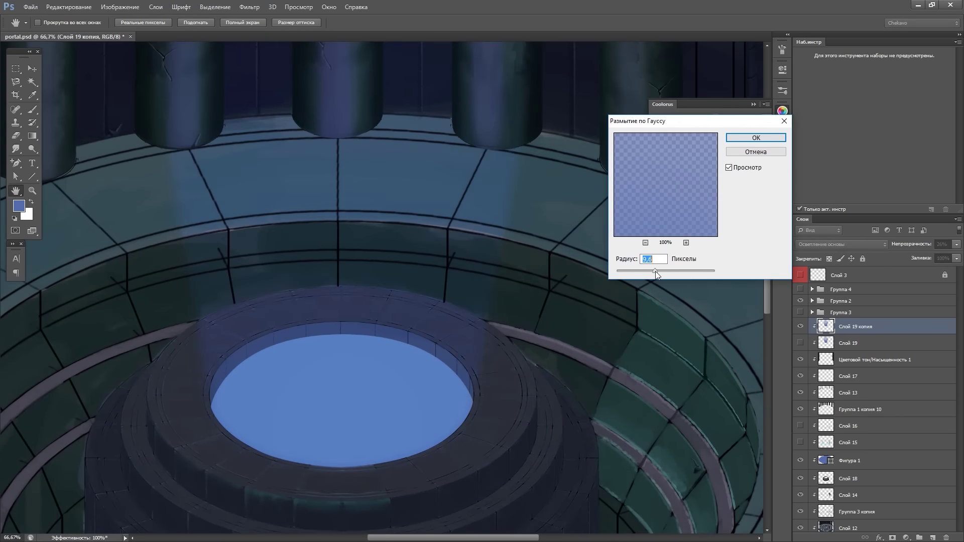
key("ctrl+minus")
key("ctrl+minus")
key("ctrl+minus")
key("Return")
key("Escape")
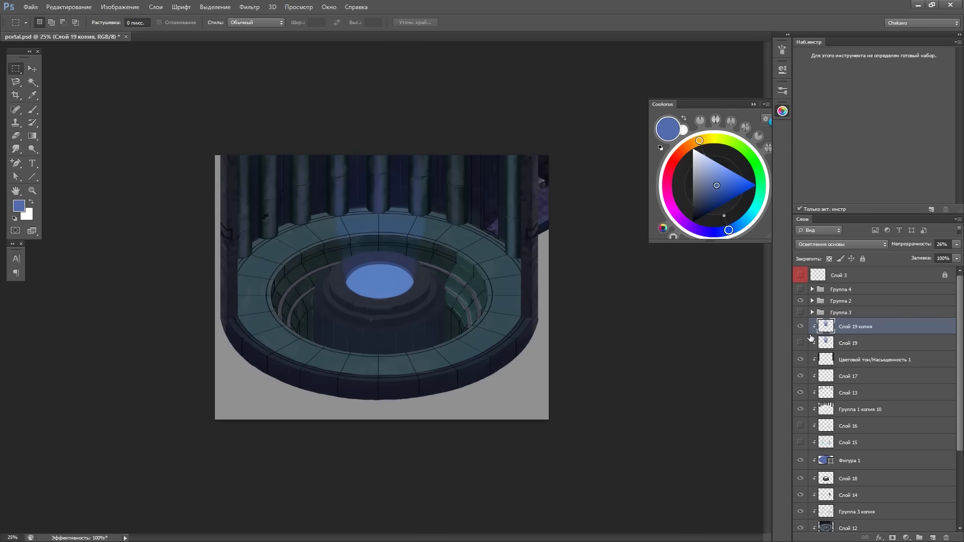
key("ctrl+minus")
key("ctrl+plus")
key("ctrl+plus")
key("ctrl+plus")
key("ctrl+plus")
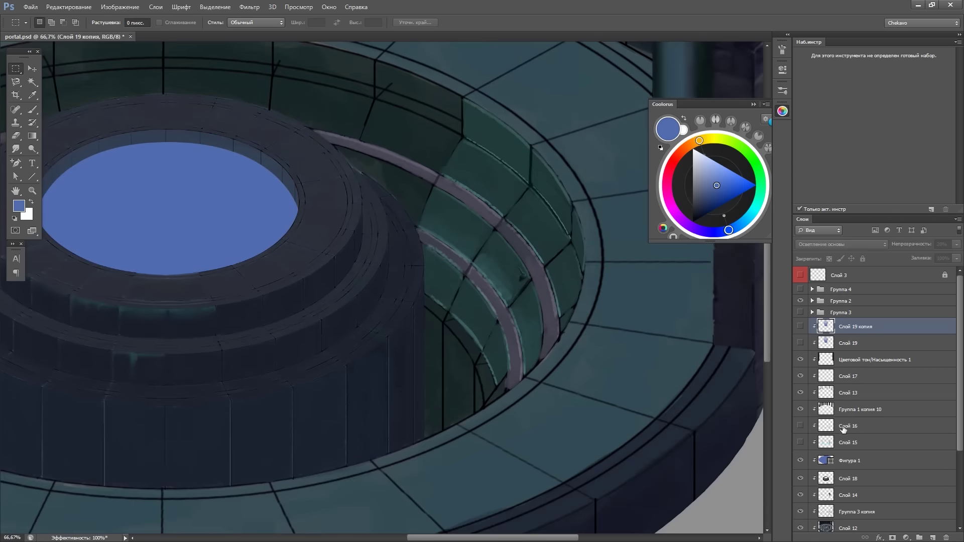
left_click(800, 327)
left_click(849, 496)
key("ctrl+plus")
Sample the pit wall's dark teal and paint lighter teal over the tile's dark lines
key("b")
left_click(258, 269, "alt")
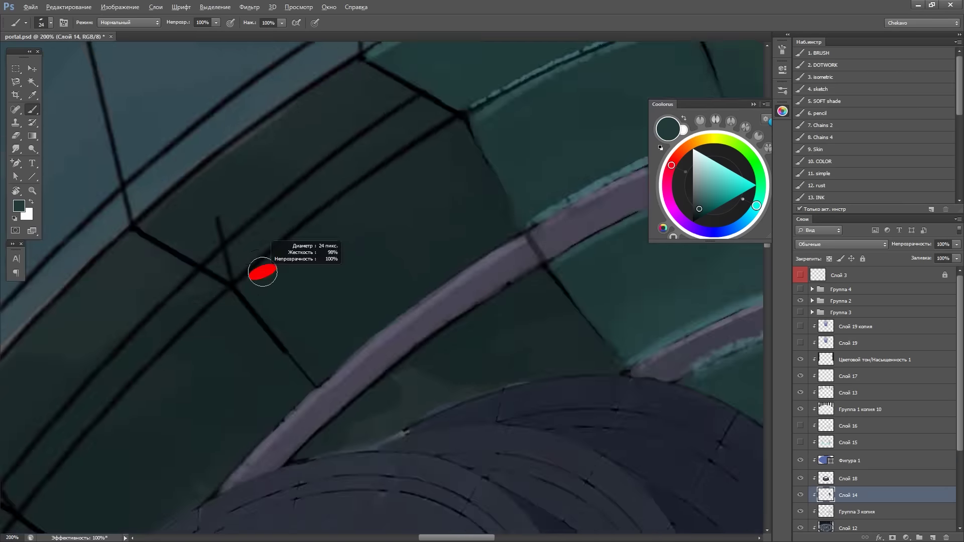
key("ctrl+plus")
mouse_move(281, 286)
left_mouse_down()
mouse_move(462, 176)
mouse_move(451, 254)
left_mouse_up()
mouse_move(327, 340)
left_mouse_down()
mouse_move(221, 391)
mouse_move(297, 170)
mouse_move(303, 180)
left_mouse_up()
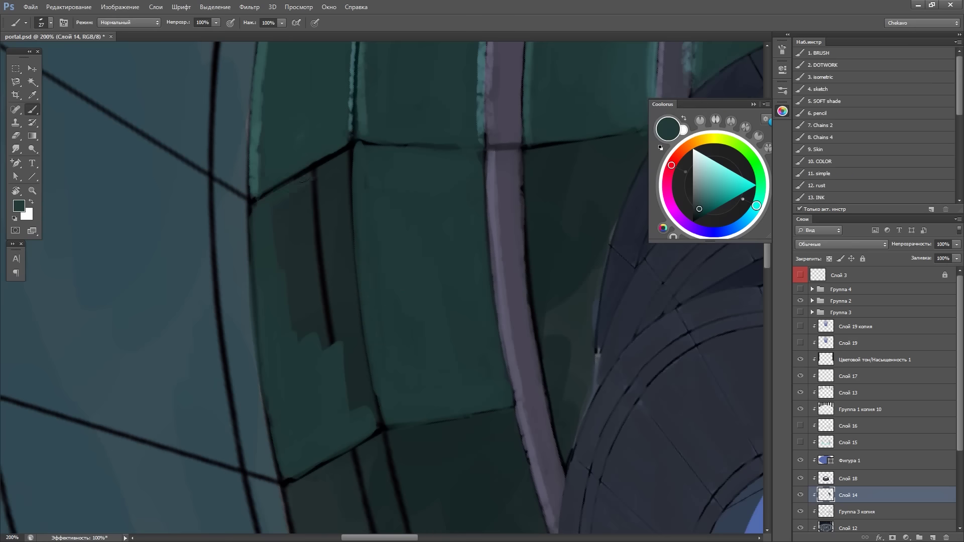
left_click_drag(318, 221, 352, 347)
Cover the dark vertical lines and shade the tile left of centre with lighter teal
left_click_drag(416, 159, 270, 150)
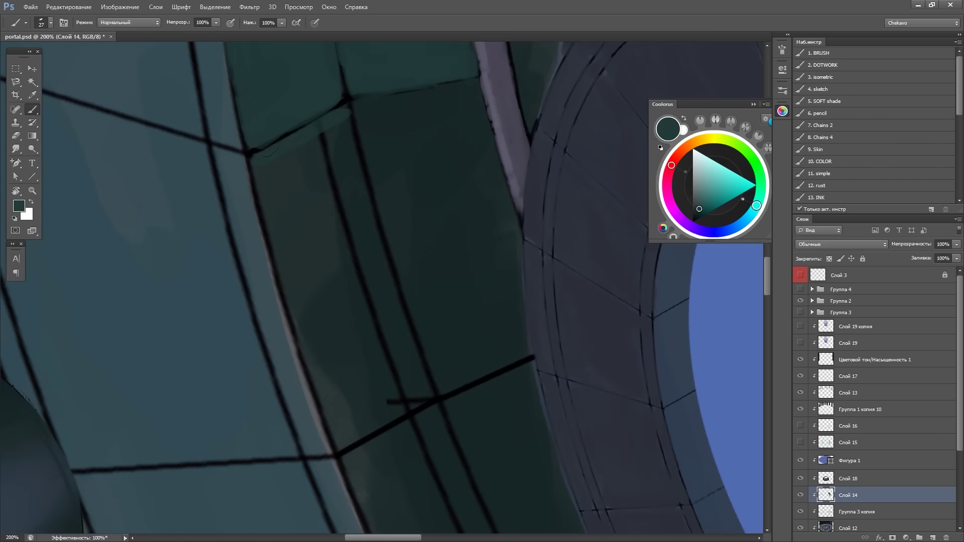
left_click_drag(297, 297, 311, 156)
left_click_drag(326, 116, 352, 360)
mouse_move(371, 430)
left_mouse_down()
mouse_move(402, 236)
mouse_move(370, 49)
mouse_move(301, 61)
left_mouse_up()
mouse_move(211, 311)
left_mouse_down()
mouse_move(225, 253)
mouse_move(241, 301)
left_mouse_up()
left_click_drag(241, 301, 261, 362)
left_click_drag(201, 301, 289, 176)
Paint a light teal vertical strip on the pit tile and smooth it
mouse_move(285, 277)
left_mouse_down()
mouse_move(382, 211)
mouse_move(442, 362)
mouse_move(346, 428)
mouse_move(469, 389)
left_mouse_up()
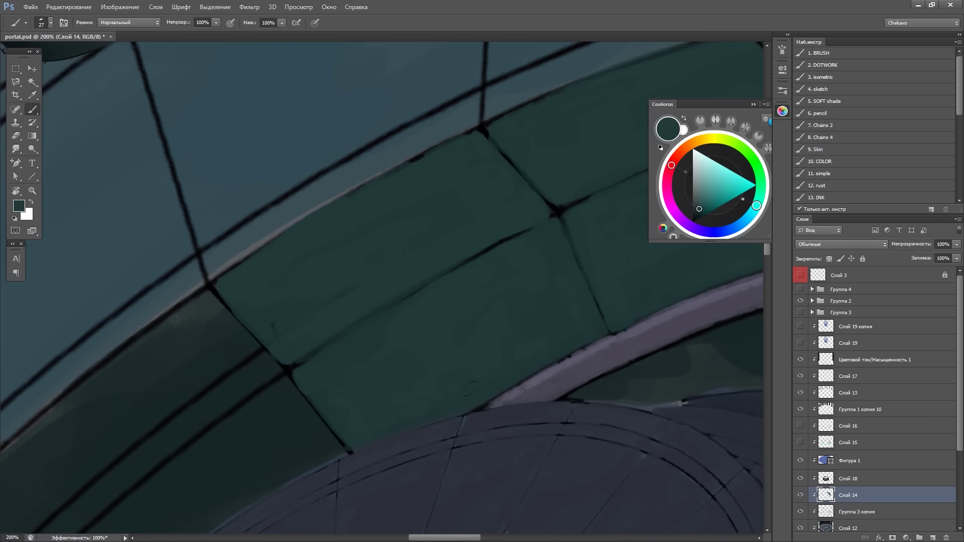
left_click_drag(519, 220, 562, 157)
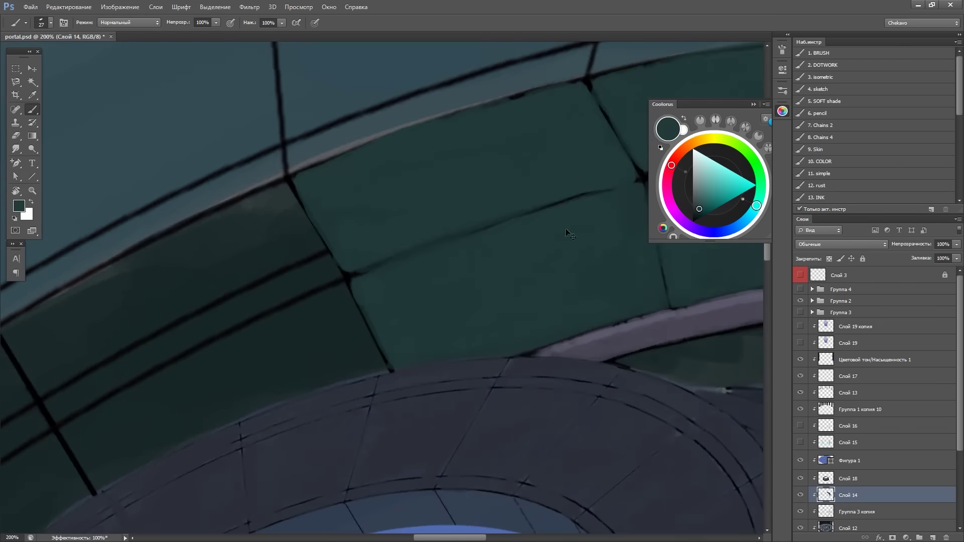
mouse_move(568, 232)
left_mouse_down()
mouse_move(397, 92)
mouse_move(382, 226)
left_mouse_up()
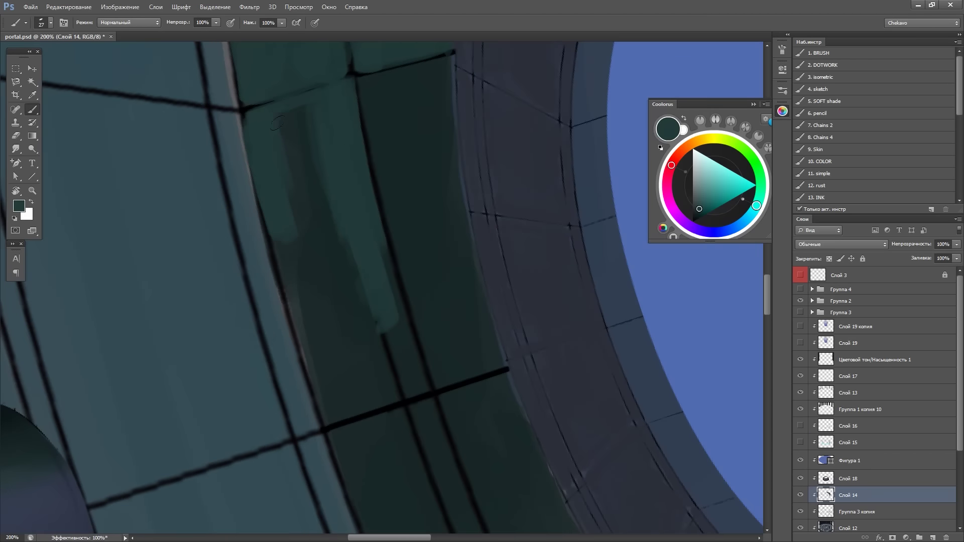
left_click_drag(276, 122, 273, 220)
left_click_drag(301, 293, 336, 412)
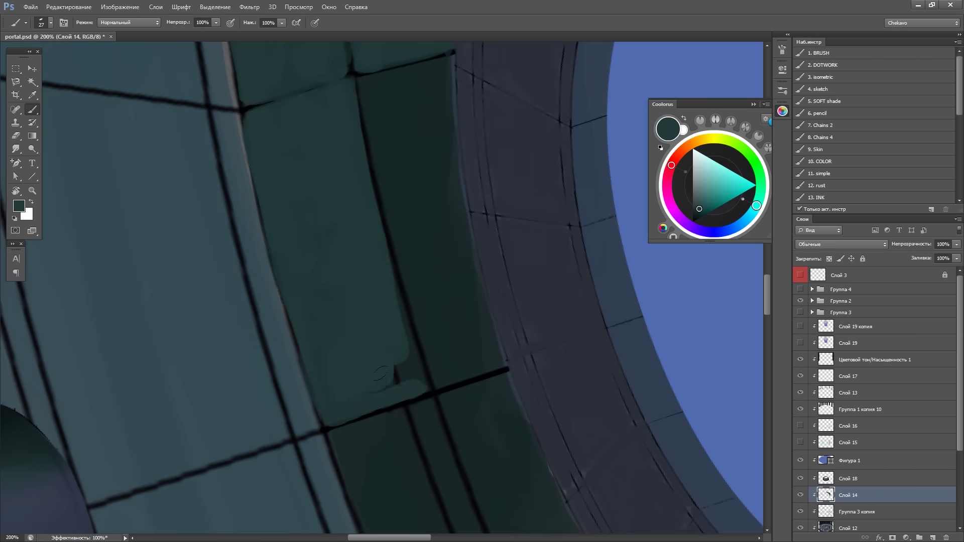
Lighten the teal strip along its length so it reads as a bright tile edge
left_click_drag(380, 372, 431, 220)
mouse_move(574, 245)
left_mouse_down()
mouse_move(314, 180)
mouse_move(441, 359)
left_mouse_up()
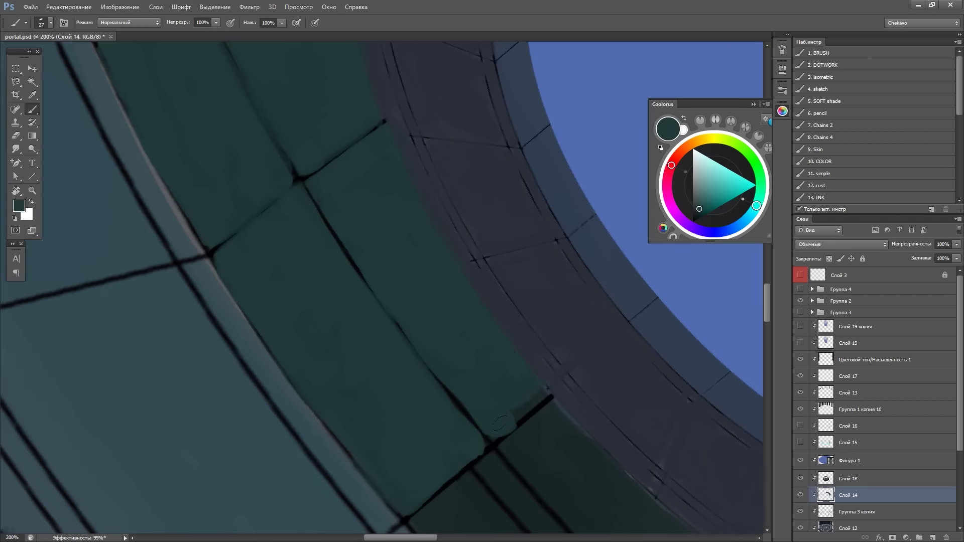
left_click_drag(479, 245, 333, 96)
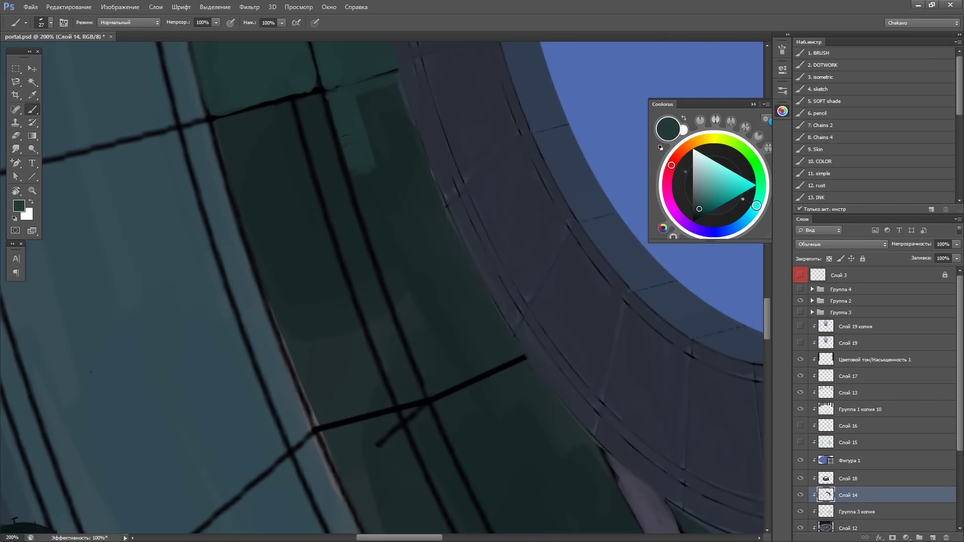
mouse_move(345, 140)
left_mouse_down()
mouse_move(452, 281)
mouse_move(379, 273)
left_mouse_up()
left_click_drag(351, 347, 301, 417)
left_click_drag(381, 271, 322, 151)
left_click_drag(392, 171, 366, 279)
left_click_drag(392, 181, 301, 126)
left_click_drag(421, 251, 327, 397)
left_click_drag(467, 175, 351, 382)
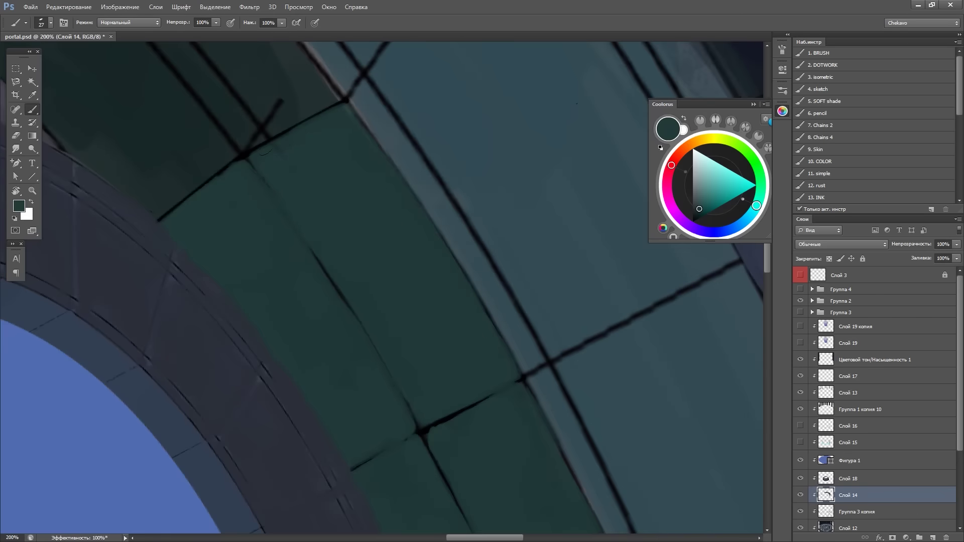
Flip a rectangular selection of the pit wall with Free Transform
key("ctrl+minus")
key("ctrl+minus")
key("ctrl+minus")
key("m")
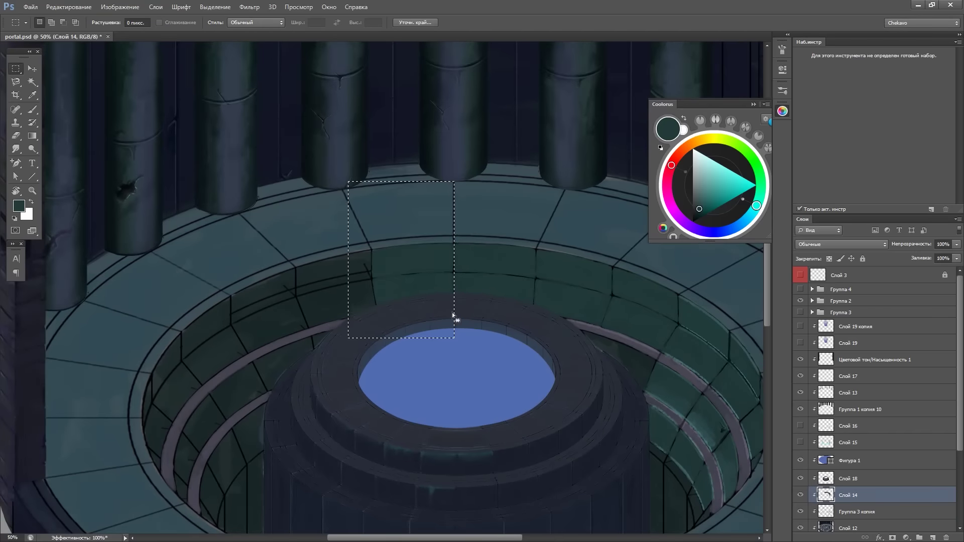
key("ctrl+t")
key("ctrl+minus")
right_click(384, 209)
left_click(432, 361)
key("ctrl+1")
Nudge the selected pit tiles slightly into place and drop the selection
key("Return")
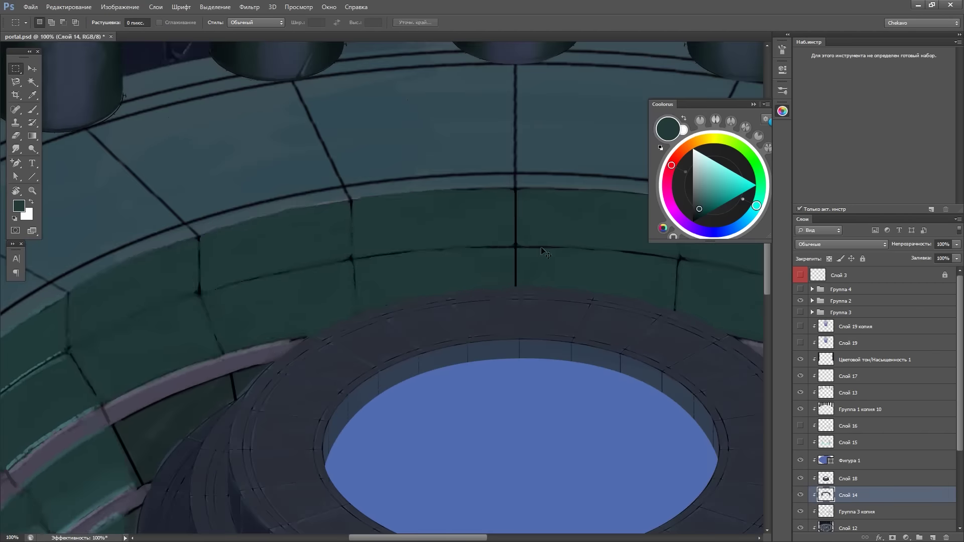
key("ctrl+minus")
left_click_drag(542, 250, 506, 323)
key("ctrl+plus")
key("ctrl+plus")
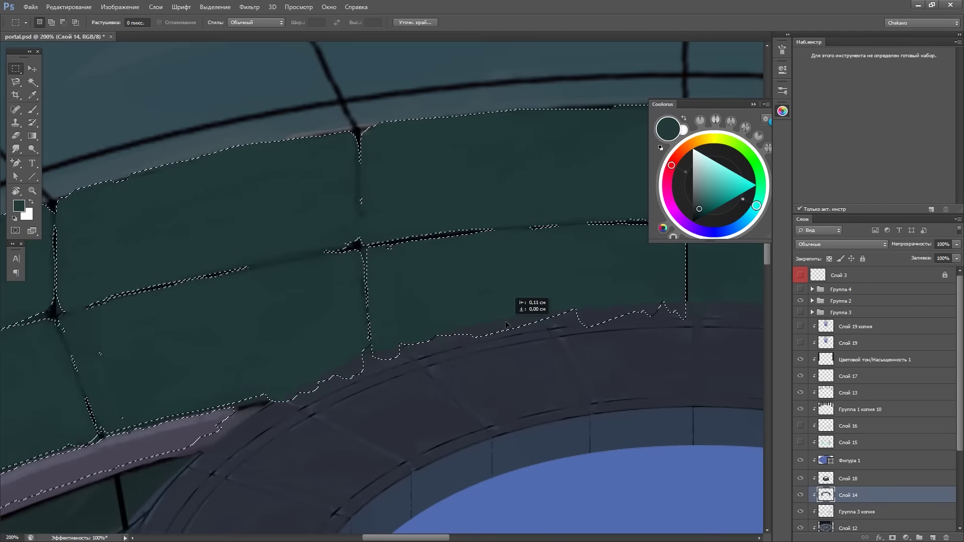
key("Tab")
key("ctrl+d")
Restore the previous tile selection, nudge it again and deselect
left_click_drag(624, 153, 502, 301)
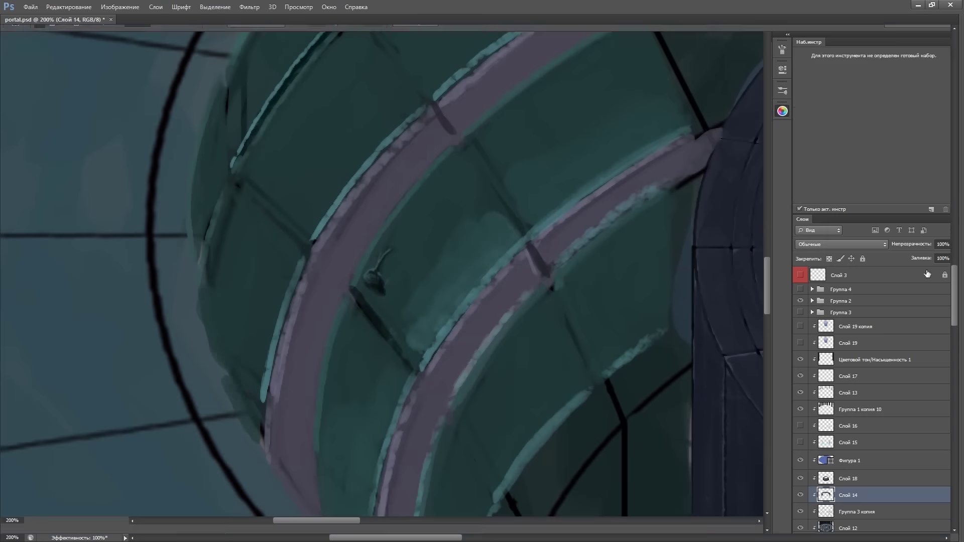
key("Tab")
key("ctrl+1")
key("ctrl+shift+d")
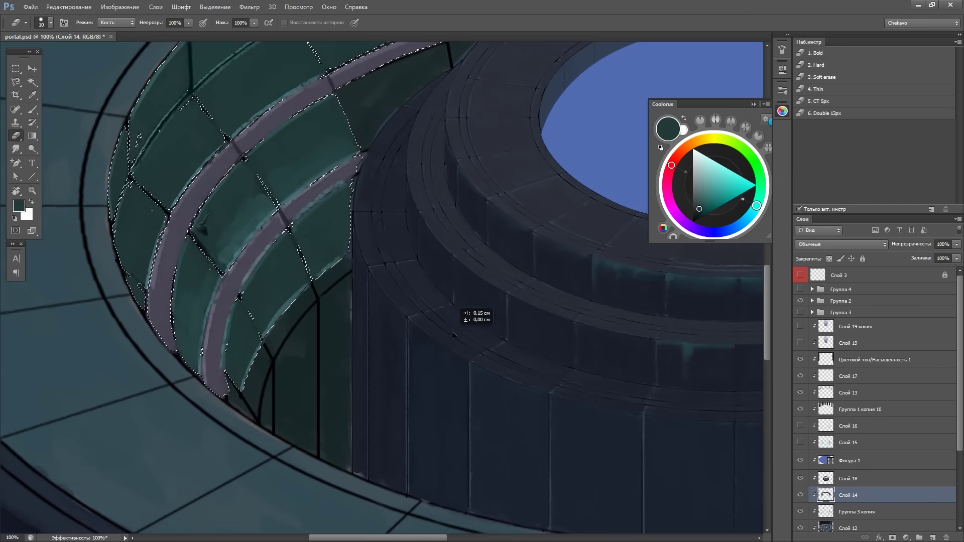
left_click_drag(452, 331, 502, 261)
key("ctrl+d")
key("b")
Review the pedestal area up close and save portal.psd
key("ctrl+plus")
mouse_move(284, 273)
left_mouse_down()
mouse_move(397, 286)
mouse_move(617, 354)
mouse_move(409, 370)
mouse_move(627, 406)
left_mouse_up()
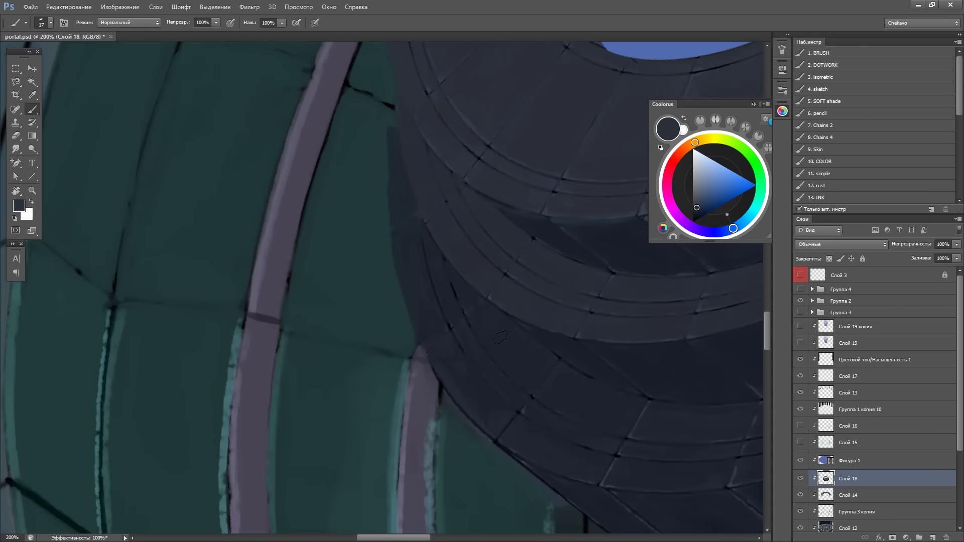
key("Escape")
key("ctrl+minus")
key("ctrl+plus")
key("ctrl+s")
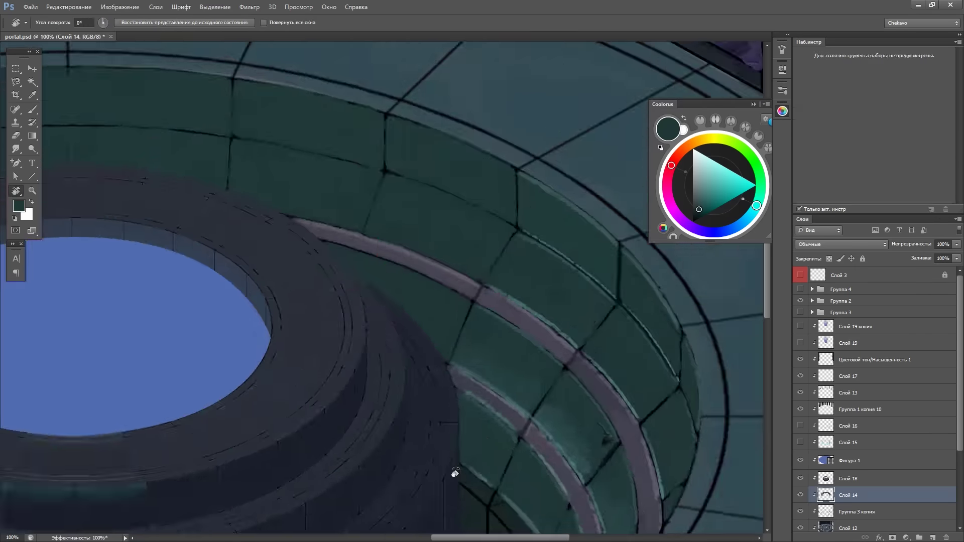
key("ctrl+0")
key("b")
Toggle the Слой 19 копия green mist glow layer on and off to check it
left_click_drag(800, 443, 801, 426)
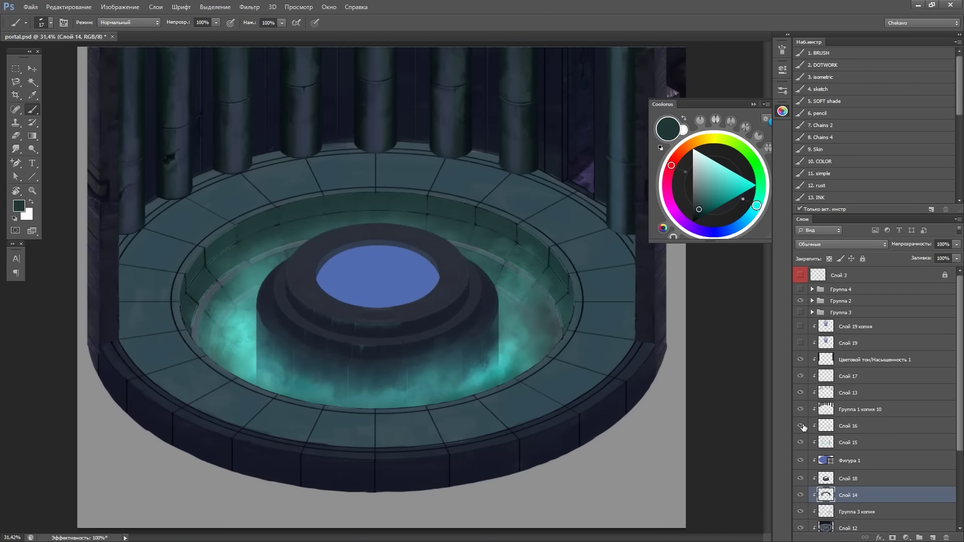
left_click(801, 327)
key("ctrl+minus")
key("ctrl+minus")
left_click(800, 327)
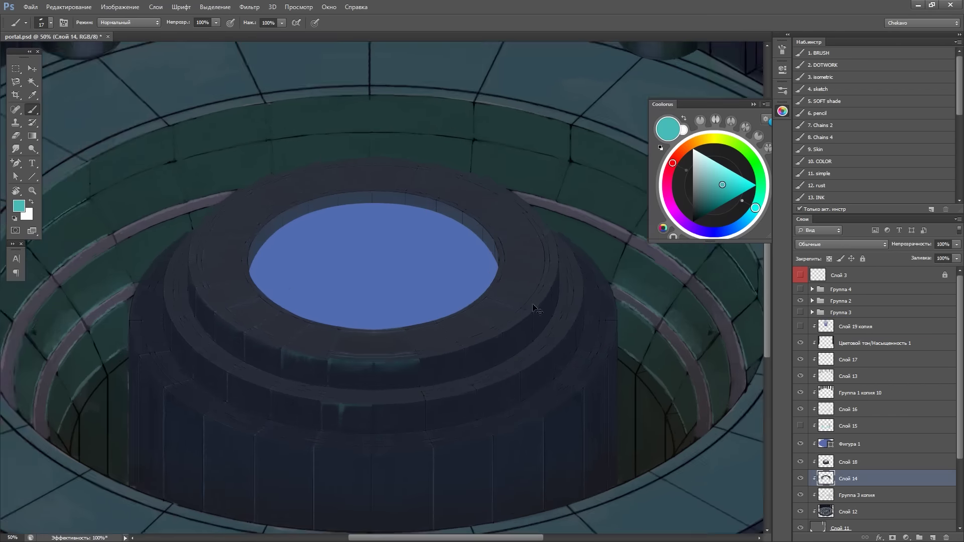
key("Tab")
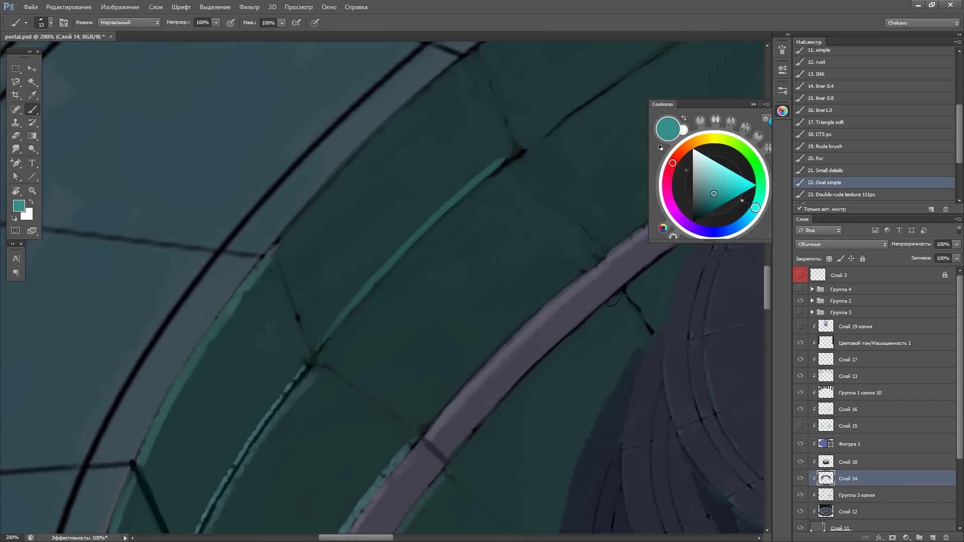
key("Tab")
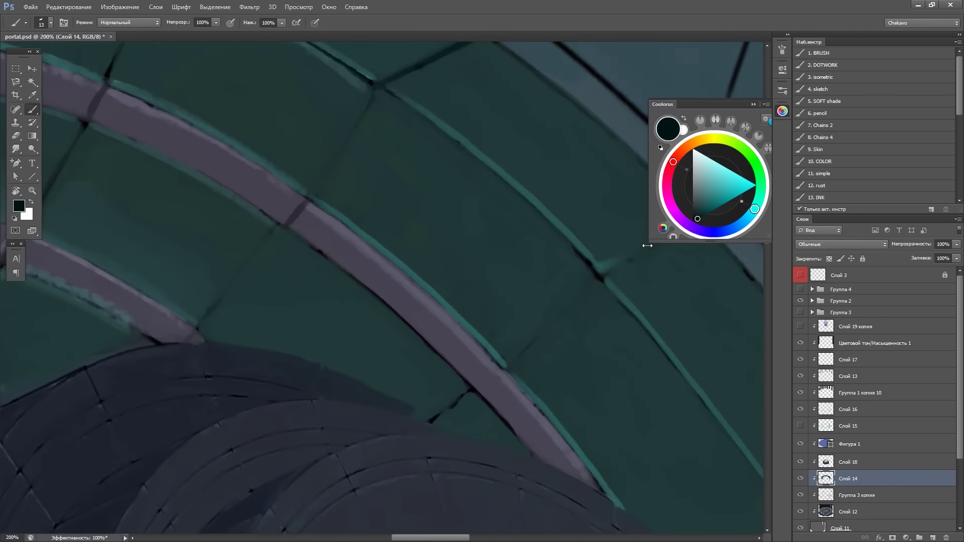
Paint dark seam lines on the tiles and set the brush tip angle to 41°
key("r")
left_click_drag(648, 245, 361, 113)
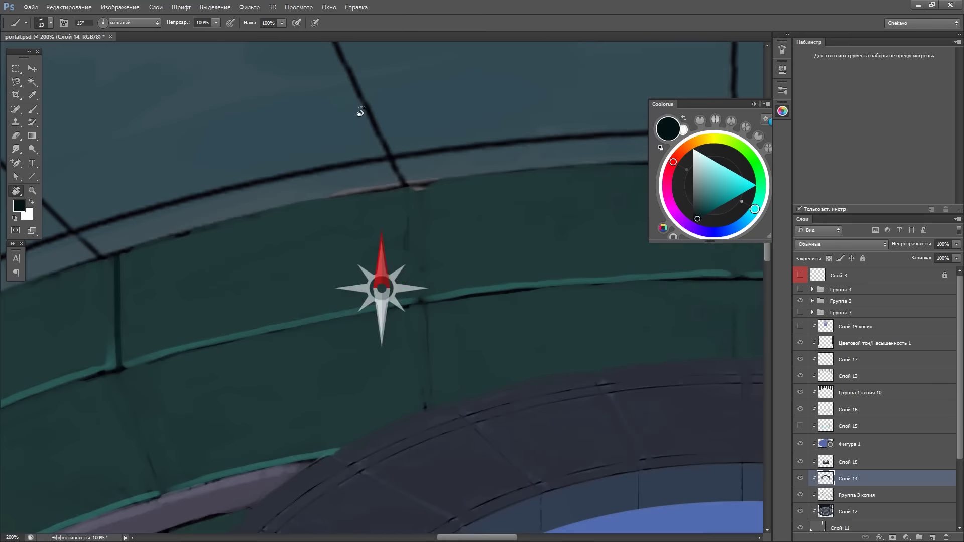
key("F5")
left_click_drag(407, 303, 406, 190)
left_click_drag(296, 223, 283, 298)
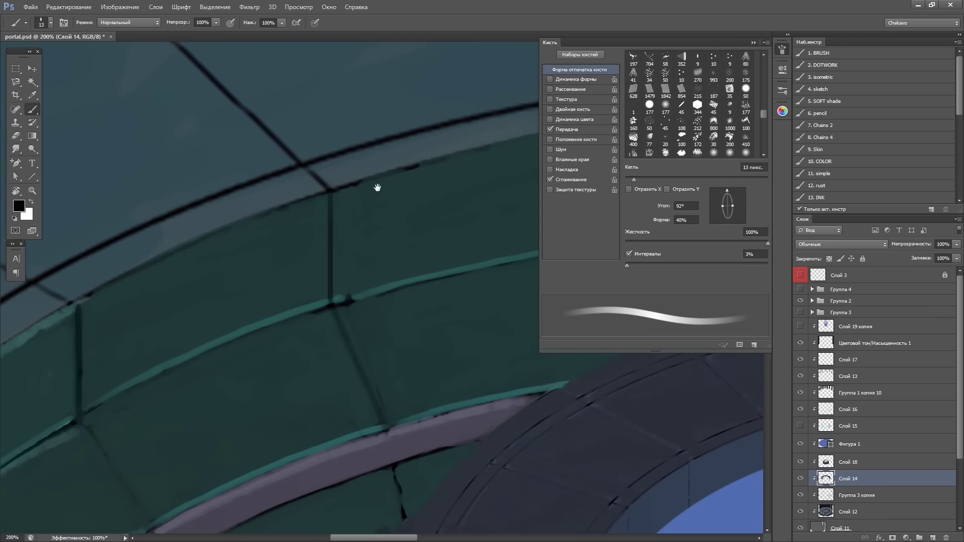
left_click_drag(377, 187, 334, 383)
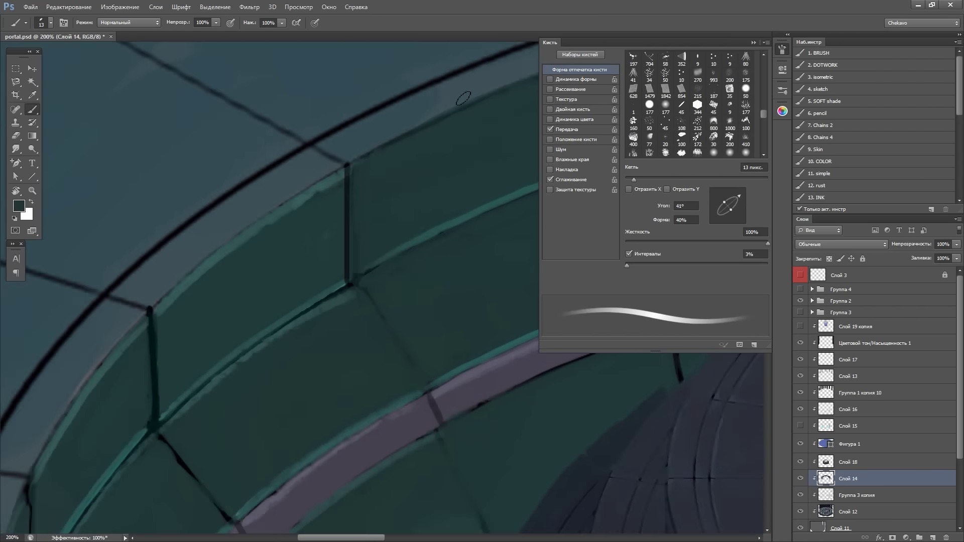
key("Tab")
Resize the brush and paint more thin dark seams around the arches from rotated angles
mouse_move(463, 97)
left_mouse_down()
mouse_move(541, 140)
mouse_move(366, 178)
left_mouse_up()
left_click_drag(460, 196, 452, 296)
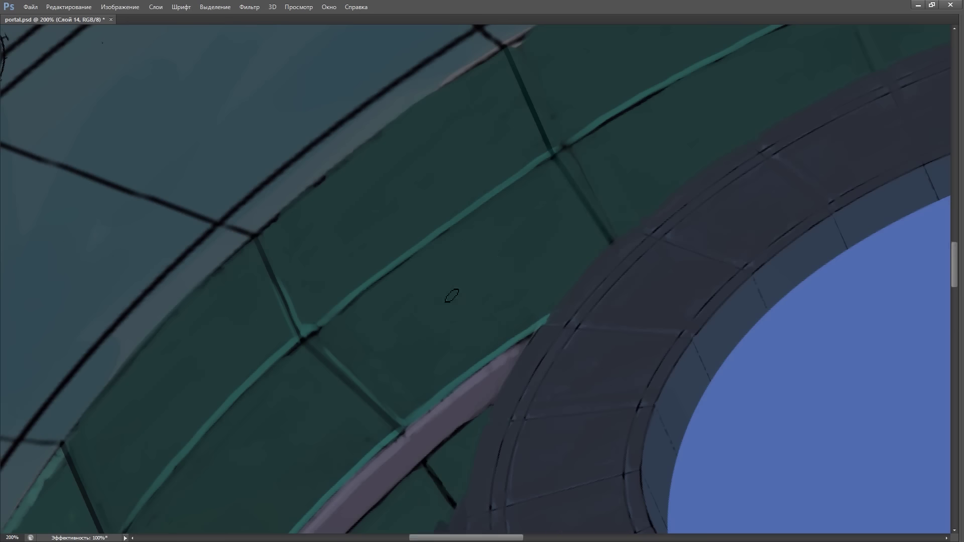
right_click(469, 294, "alt")
left_click_drag(472, 309, 640, 200)
right_click(495, 280, "alt")
mouse_move(495, 280)
left_mouse_down()
mouse_move(653, 226)
mouse_move(545, 271)
left_mouse_up()
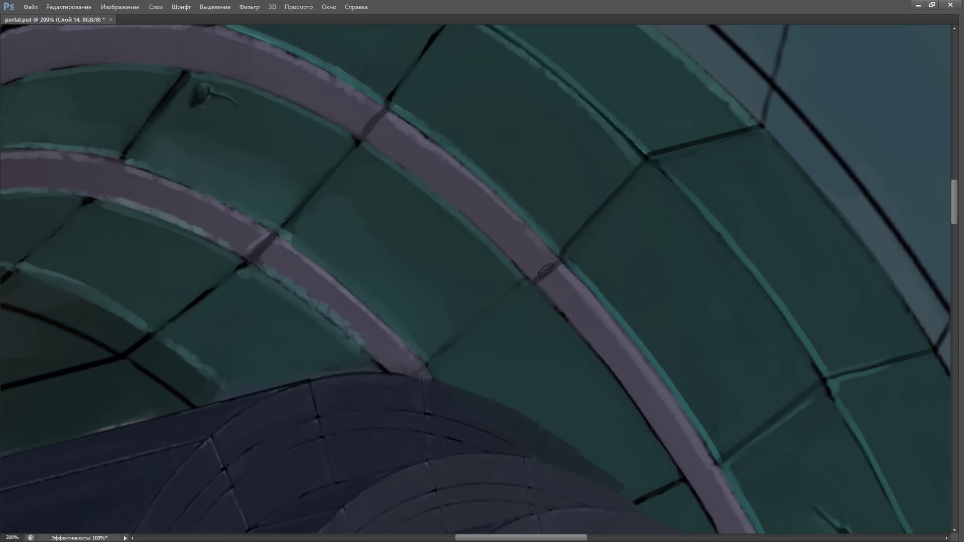
left_click_drag(490, 313, 493, 90)
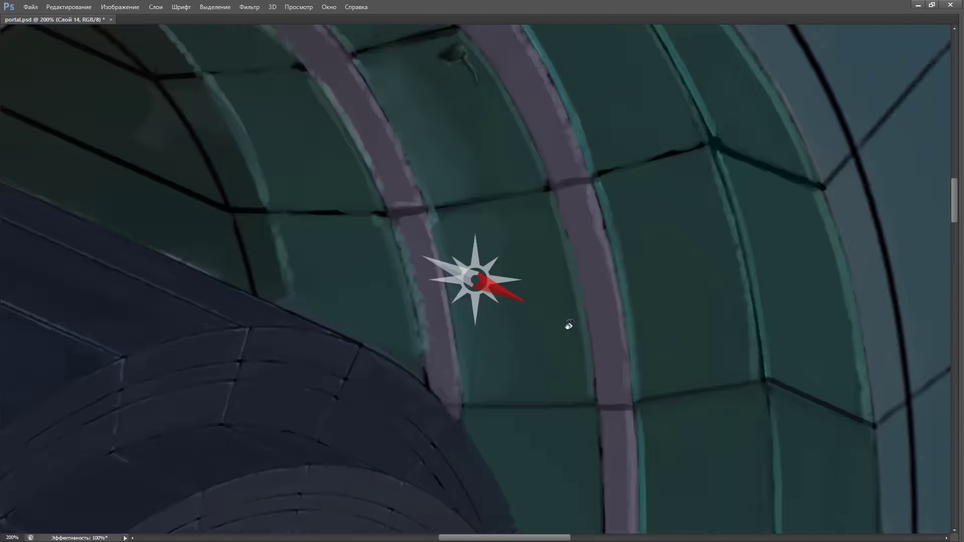
mouse_move(502, 211)
left_mouse_down()
mouse_move(544, 155)
mouse_move(540, 396)
left_mouse_up()
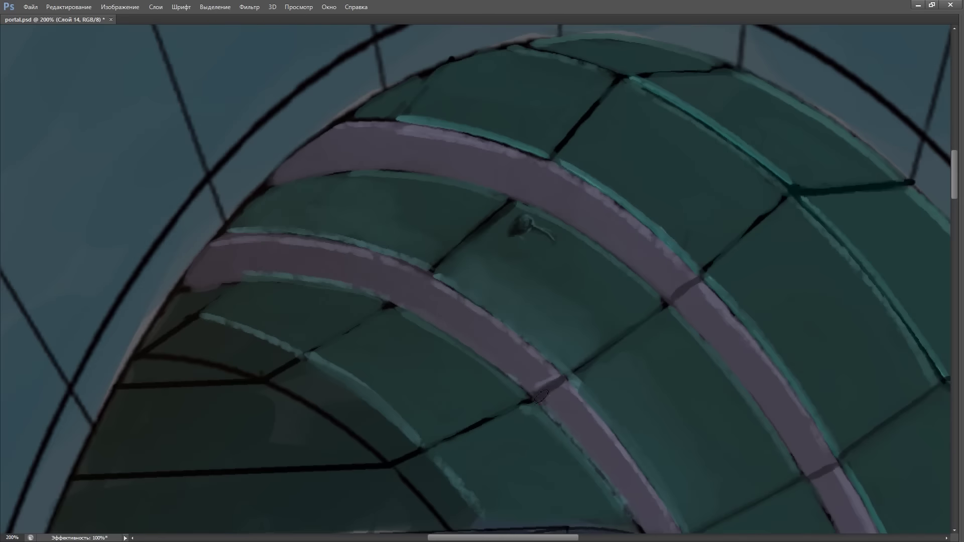
left_click_drag(534, 184, 430, 319)
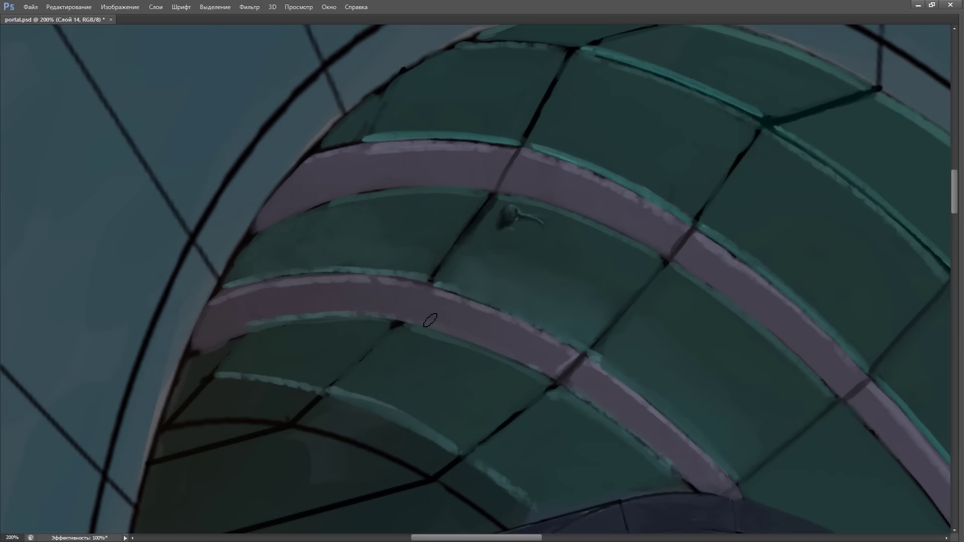
mouse_move(287, 280)
left_mouse_down()
mouse_move(341, 108)
mouse_move(626, 217)
mouse_move(326, 262)
left_mouse_up()
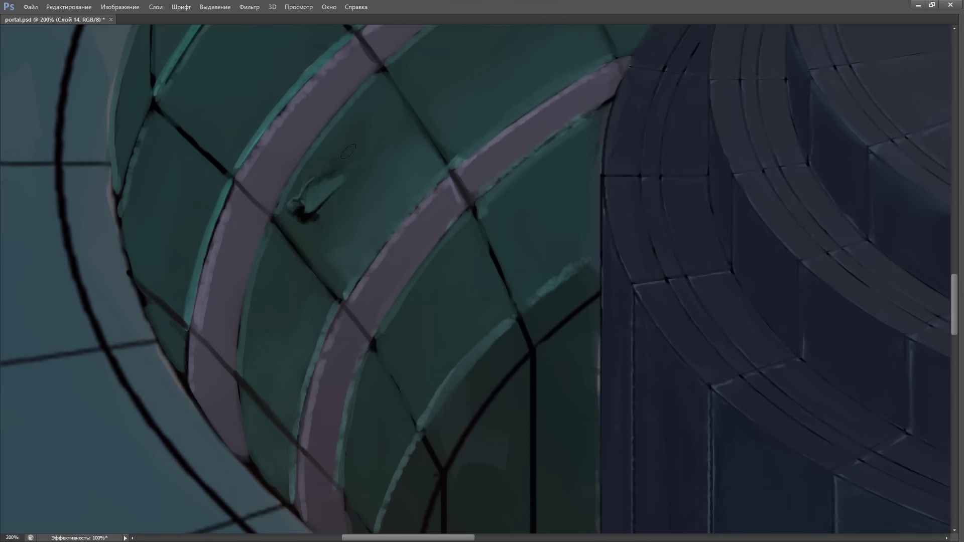
left_click_drag(355, 132, 534, 122)
key("ctrl+minus")
Move to a tile junction on the arch wall and dab dark paint there
key("ctrl+plus")
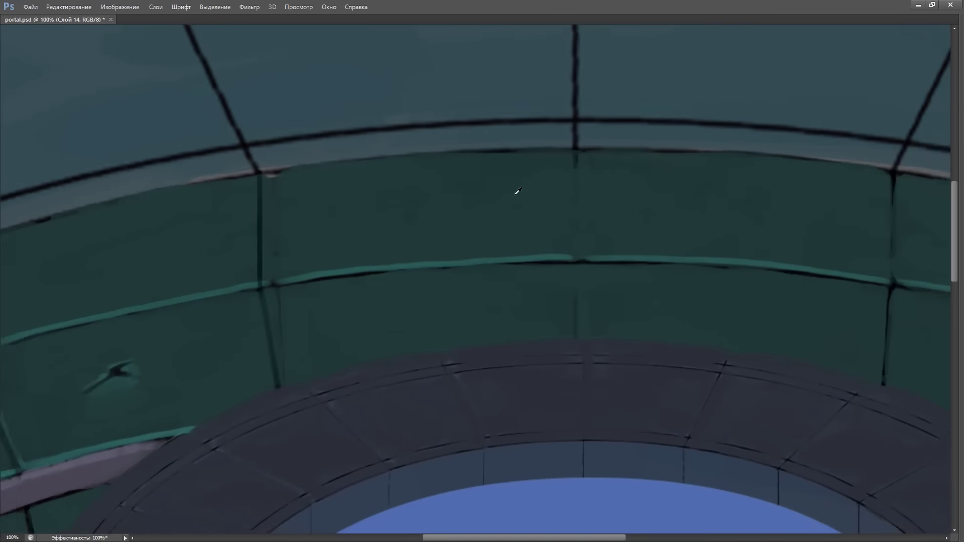
right_click(555, 258)
key("Escape")
scroll(524, 339, "right", 5)
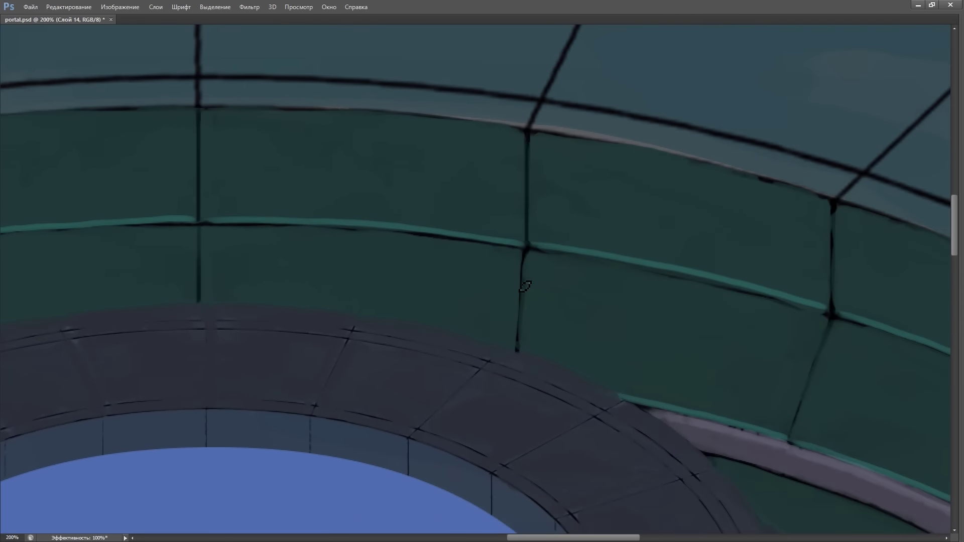
scroll(628, 287, "right", 3)
scroll(601, 365, "down", 3)
scroll(478, 282, "right", 3)
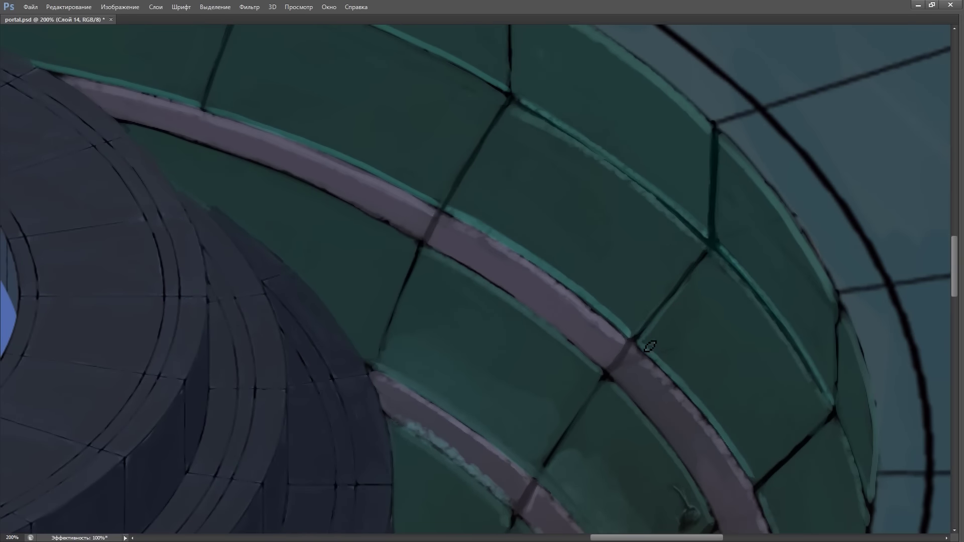
scroll(546, 197, "down", 3)
scroll(547, 197, "right", 3)
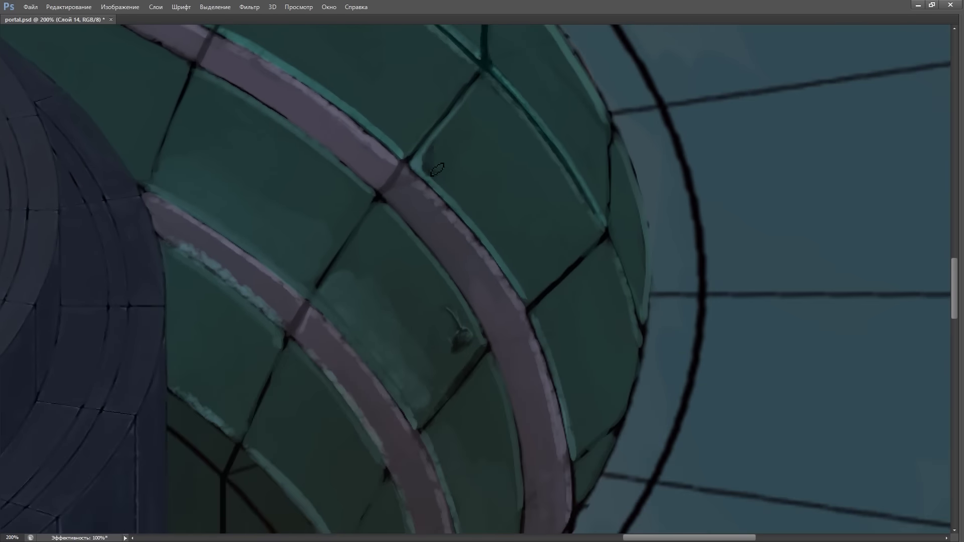
mouse_move(587, 260)
left_mouse_down()
mouse_move(491, 219)
mouse_move(416, 230)
left_mouse_up()
left_click(407, 216)
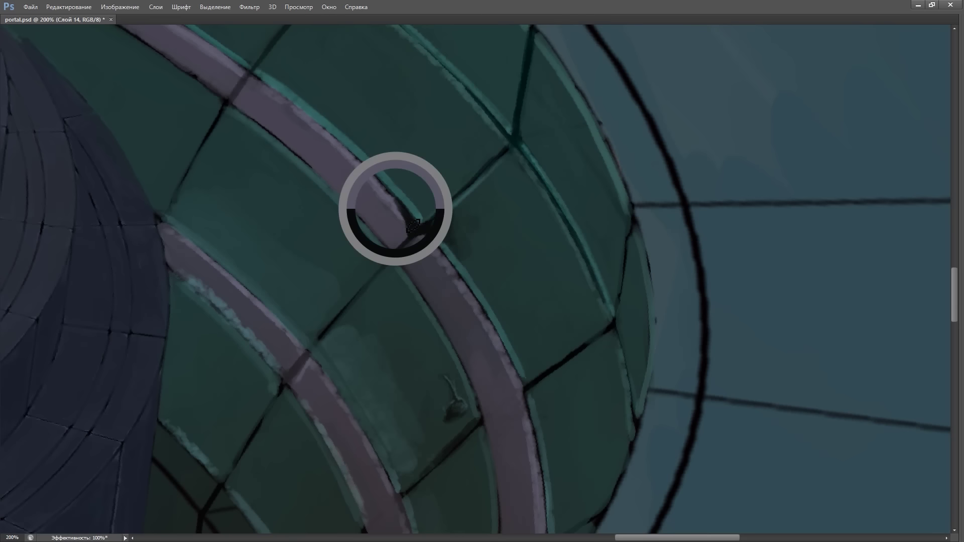
Paint small dark cracks along the teal tile joints
left_click_drag(410, 178, 567, 196)
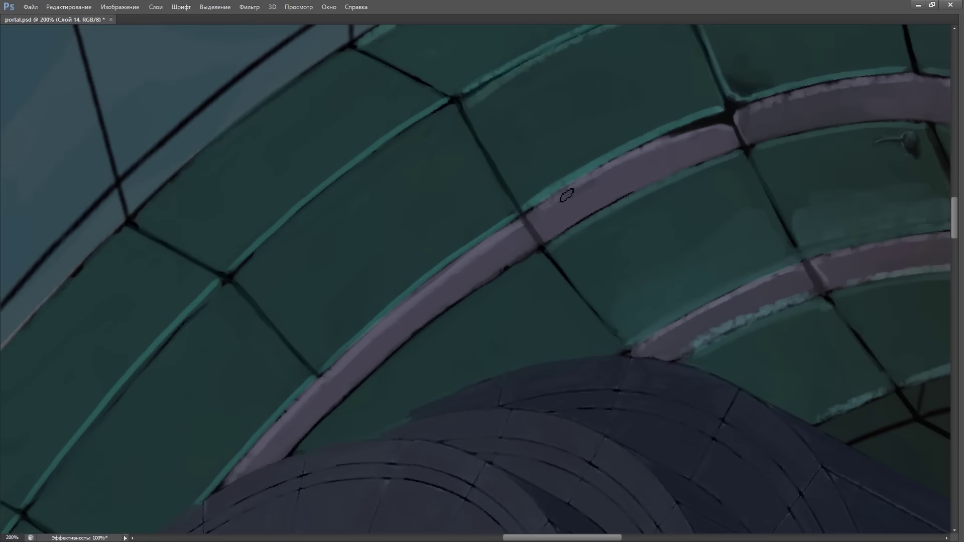
left_click_drag(629, 157, 656, 100)
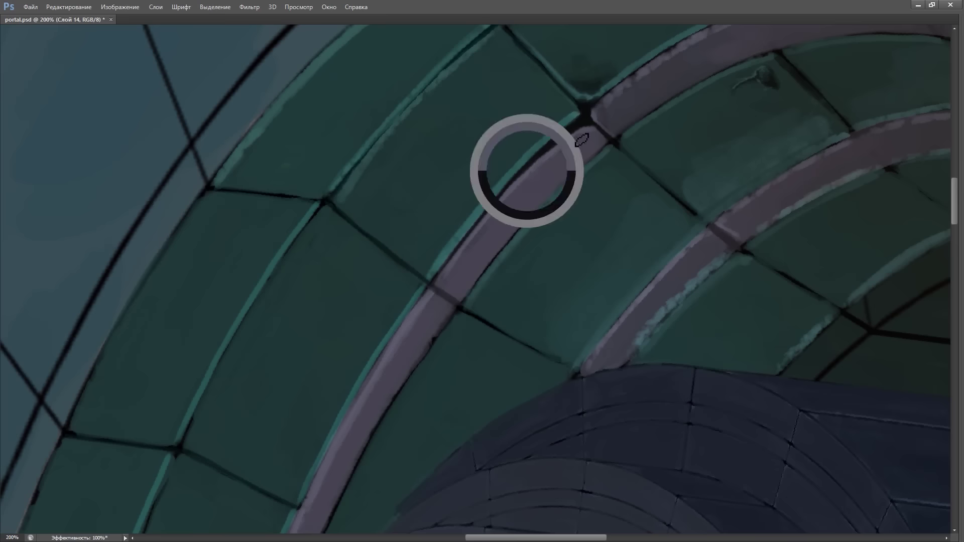
mouse_move(573, 161)
left_mouse_down()
mouse_move(629, 217)
mouse_move(668, 355)
mouse_move(560, 308)
left_mouse_up()
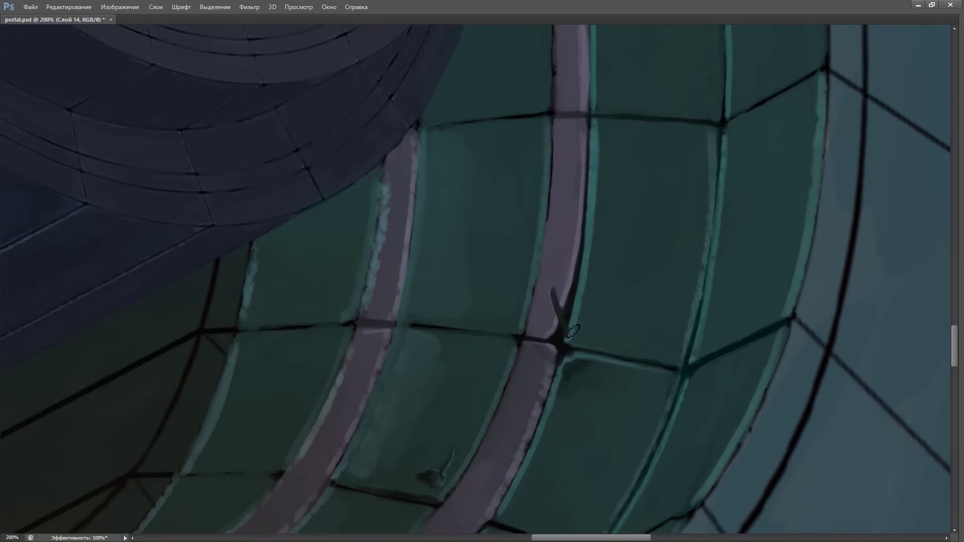
left_click_drag(643, 355, 276, 334)
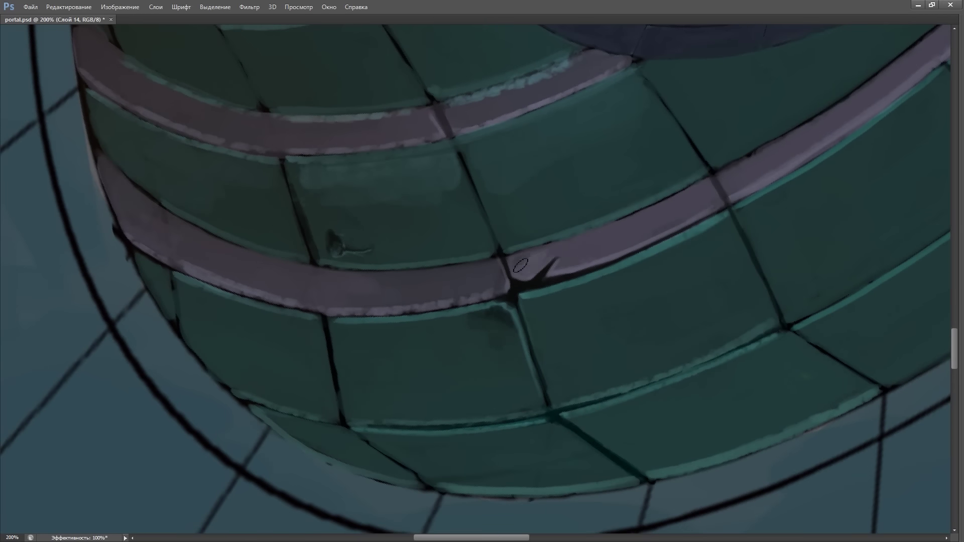
scroll(520, 266, "up", 2)
mouse_move(521, 324)
left_mouse_down()
mouse_move(551, 253)
mouse_move(420, 251)
left_mouse_up()
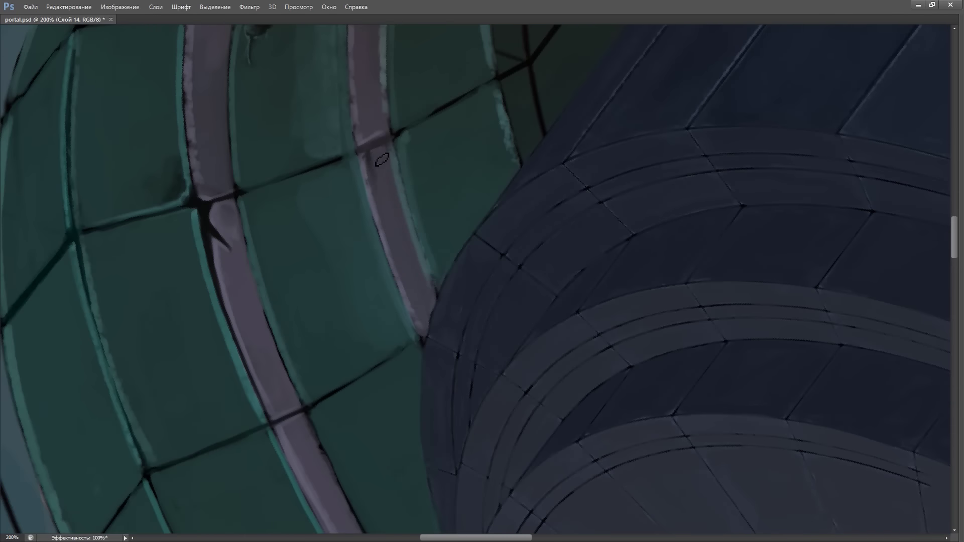
mouse_move(382, 160)
left_mouse_down()
mouse_move(413, 206)
mouse_move(502, 224)
mouse_move(524, 275)
left_mouse_up()
key("r")
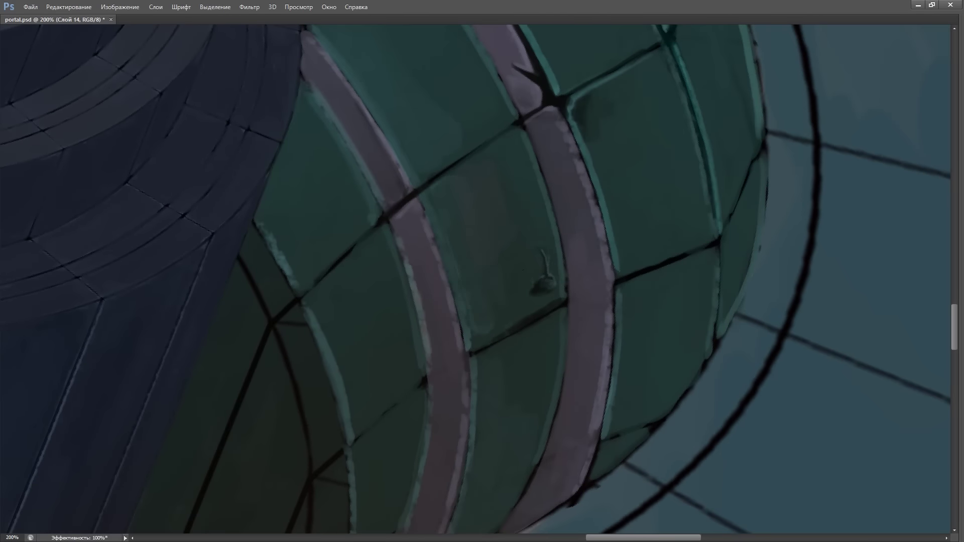
Paint a sharp dark dent where a tile seam crosses a purple rib in the lower rows
scroll(492, 308, "down", 1)
scroll(619, 318, "down", 1)
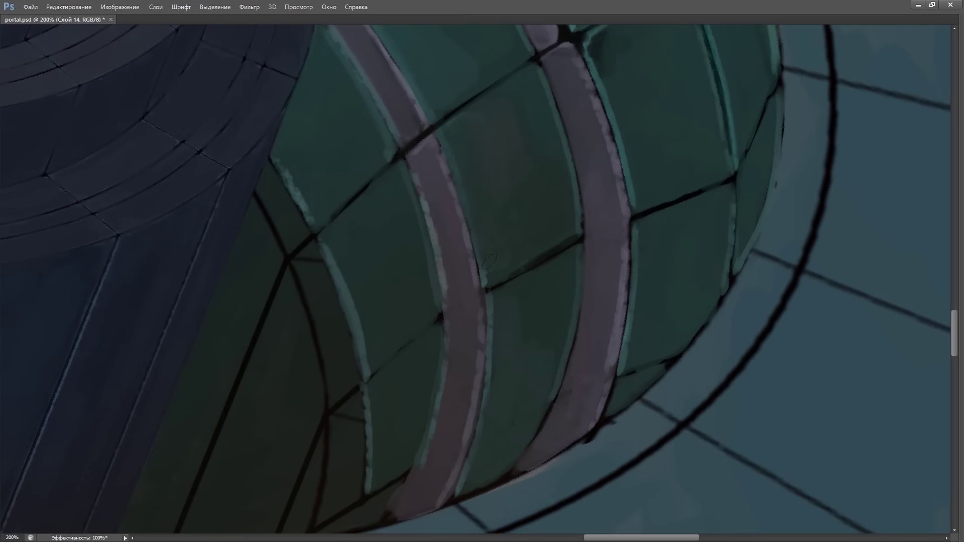
left_click_drag(522, 259, 512, 260)
scroll(557, 225, "down", 1)
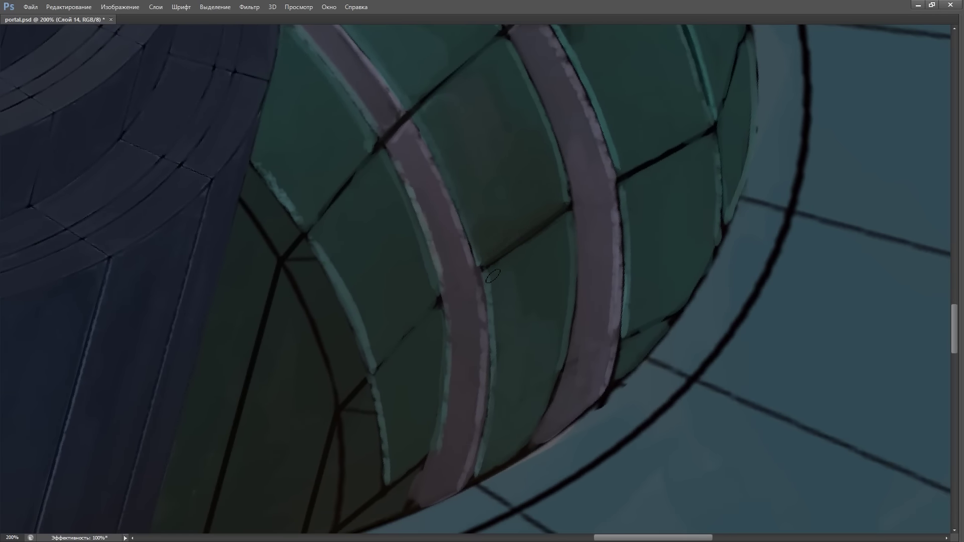
scroll(507, 290, "down", 3)
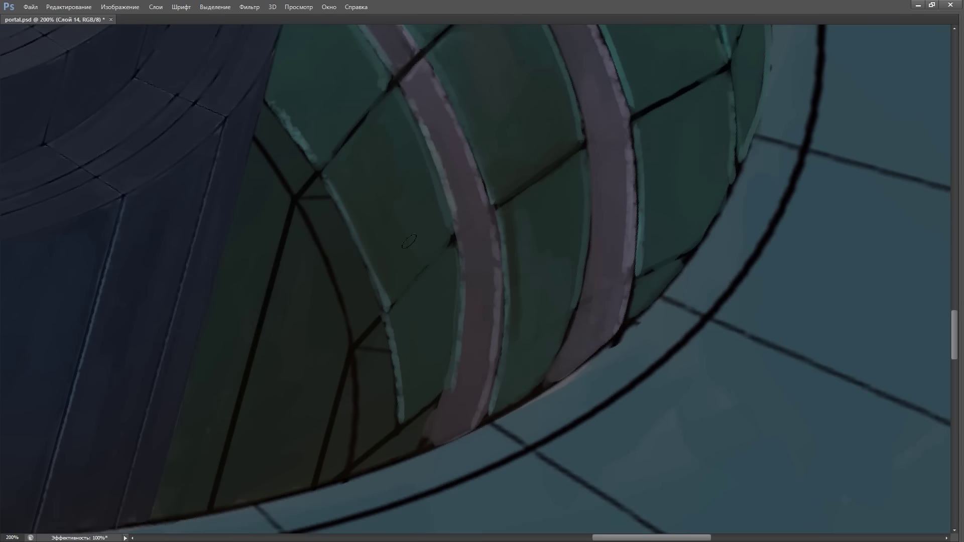
left_click_drag(574, 100, 364, 293)
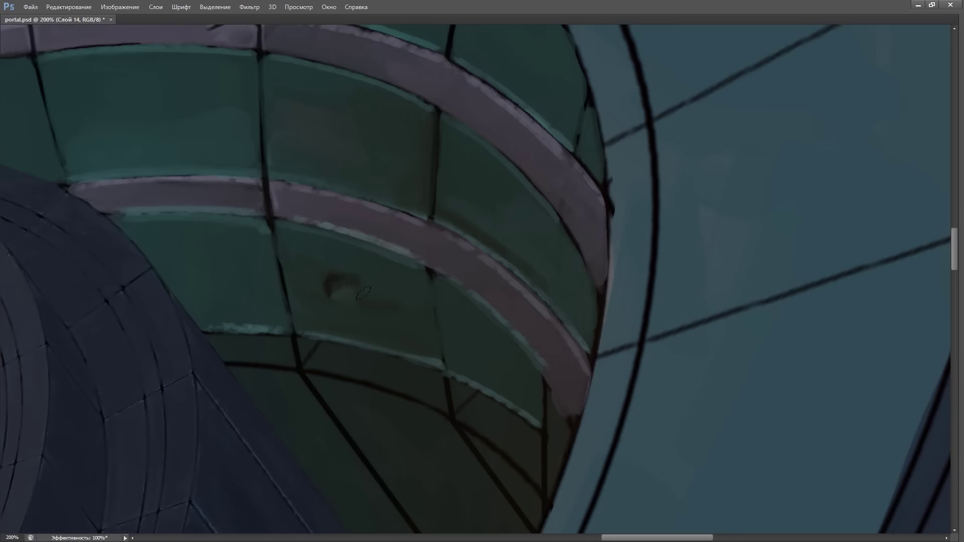
left_click_drag(476, 124, 591, 15)
mouse_move(454, 161)
left_mouse_down()
mouse_move(666, 312)
mouse_move(528, 189)
mouse_move(554, 187)
mouse_move(574, 127)
mouse_move(500, 184)
left_mouse_up()
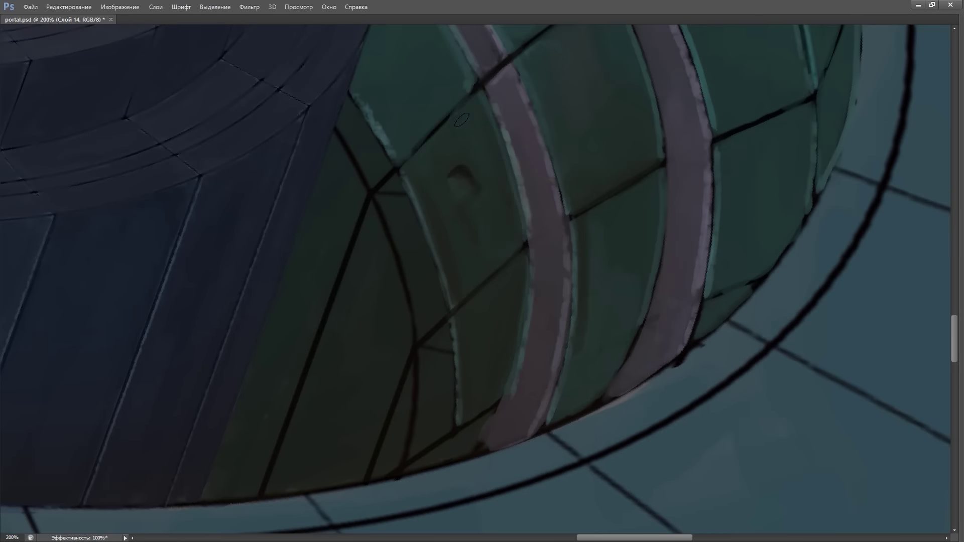
left_click_drag(461, 120, 535, 64)
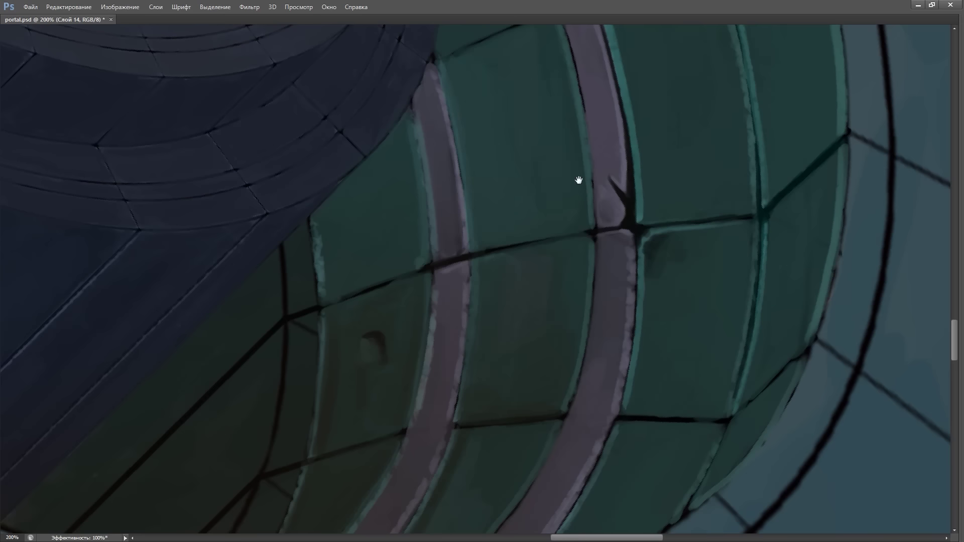
left_click_drag(579, 180, 358, 279)
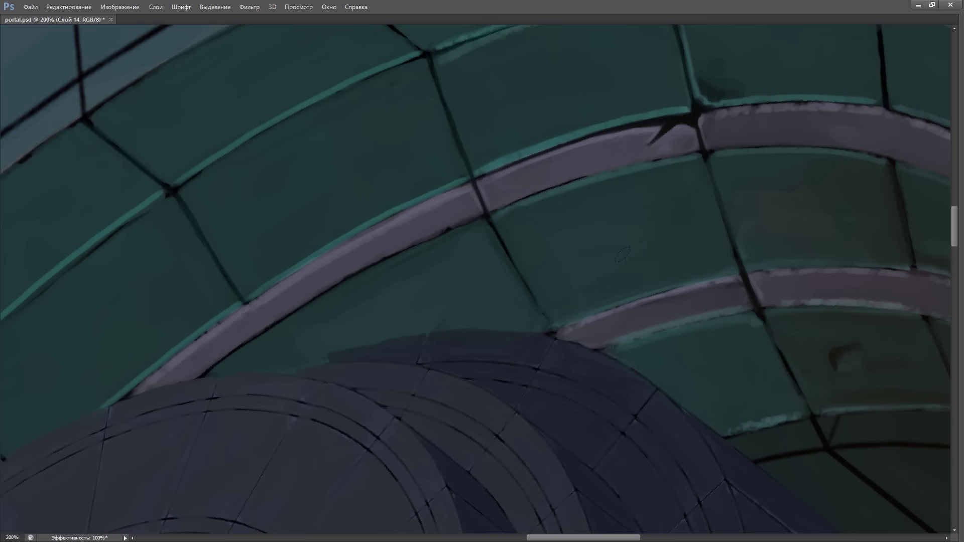
mouse_move(696, 249)
left_mouse_down()
mouse_move(488, 340)
mouse_move(265, 204)
left_mouse_up()
key("Tab")
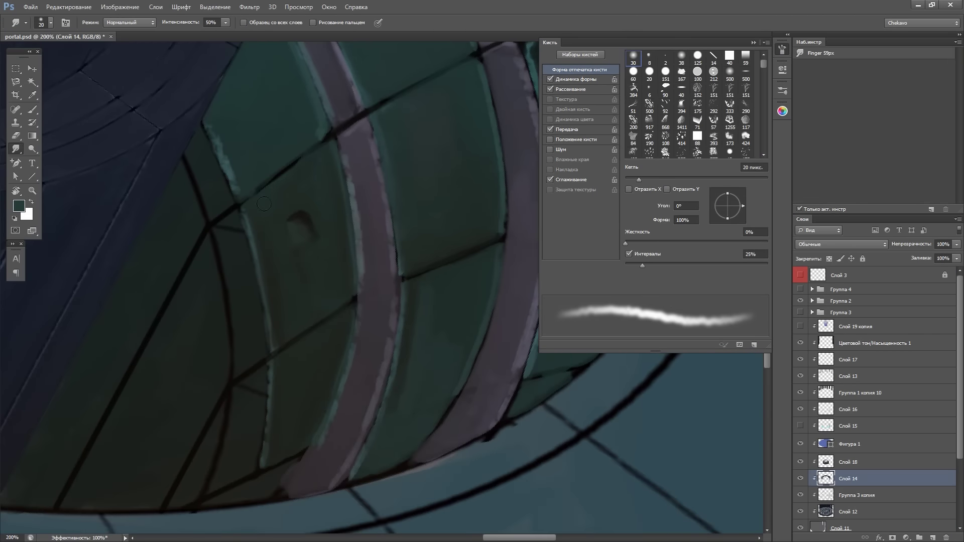
Smudge the dent on the teal tiles into a streaked drip
left_click_drag(322, 108, 371, 147)
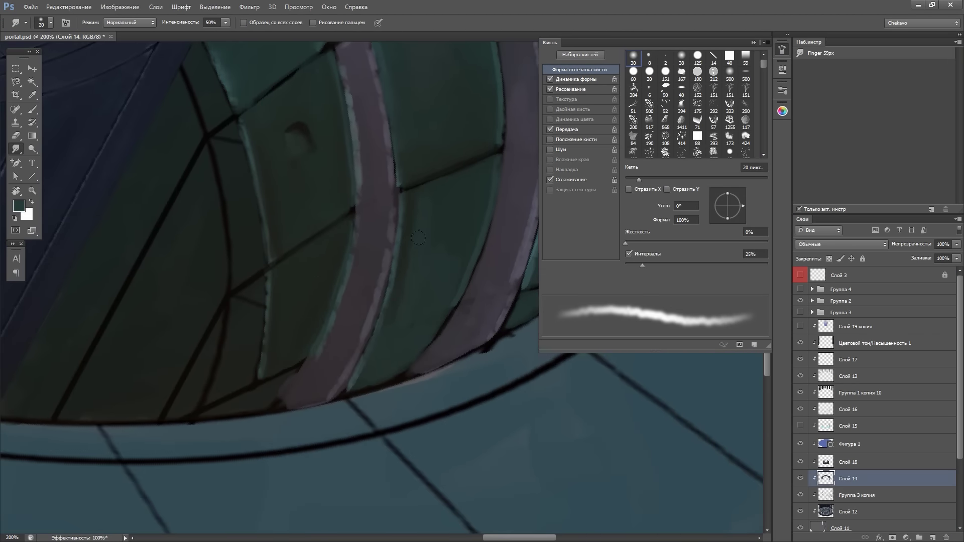
left_click_drag(419, 239, 358, 373)
key("Tab")
key("ctrl+0")
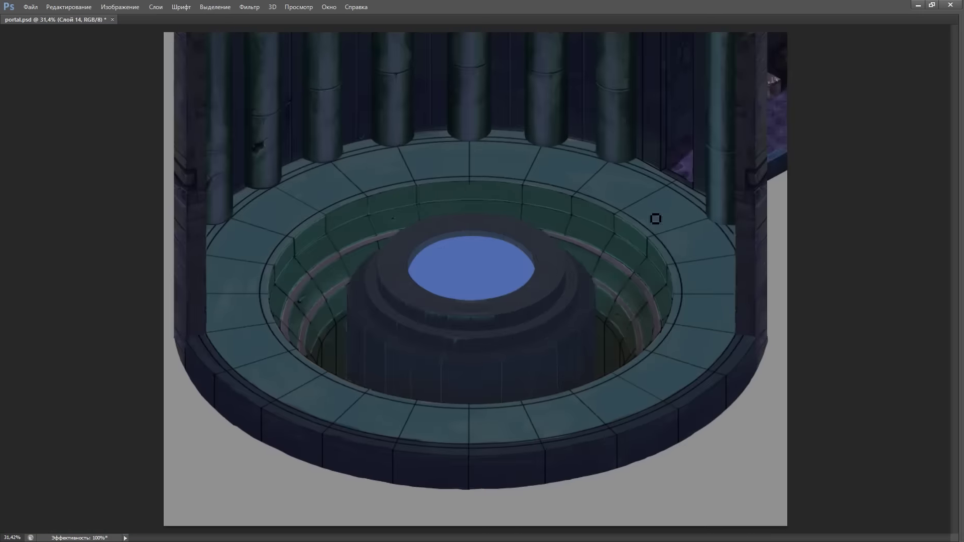
scroll(657, 217, "up", 5)
scroll(652, 314, "up", 2)
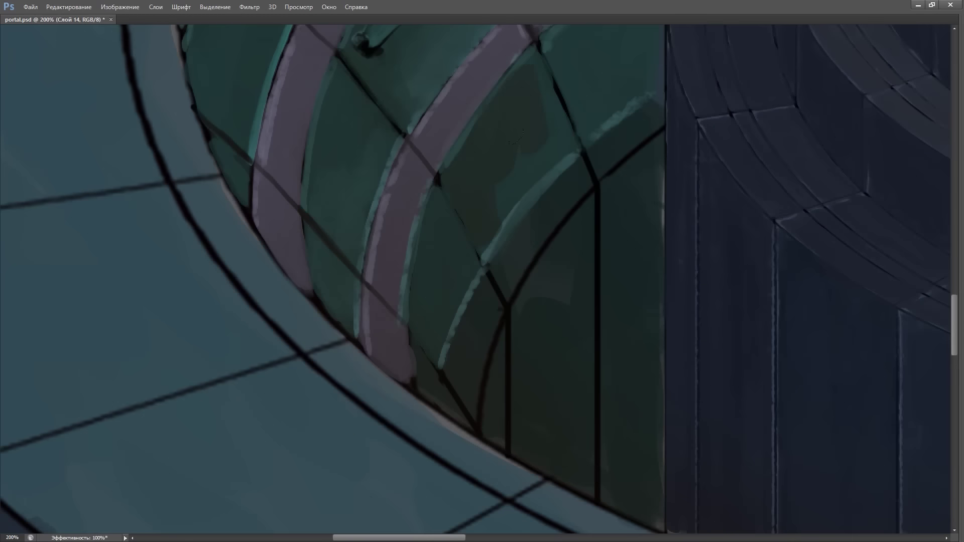
left_click_drag(469, 173, 485, 281)
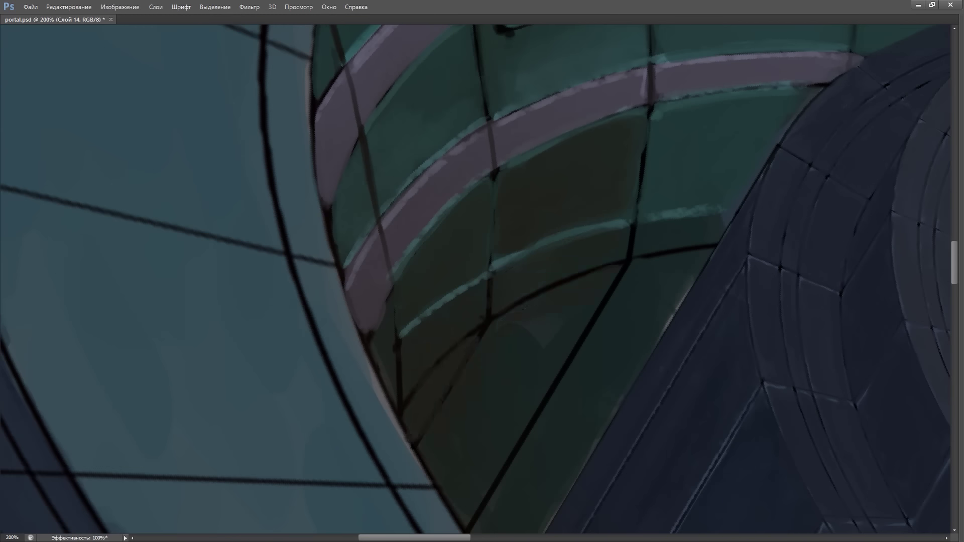
left_click_drag(587, 334, 447, 206)
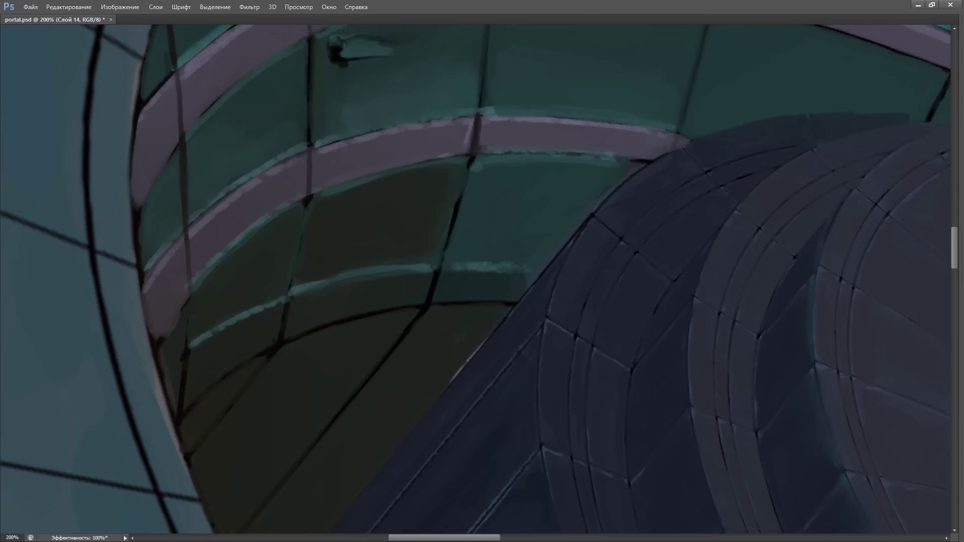
mouse_move(327, 430)
left_mouse_down()
mouse_move(457, 250)
mouse_move(447, 109)
left_mouse_up()
left_click_drag(417, 351, 454, 297)
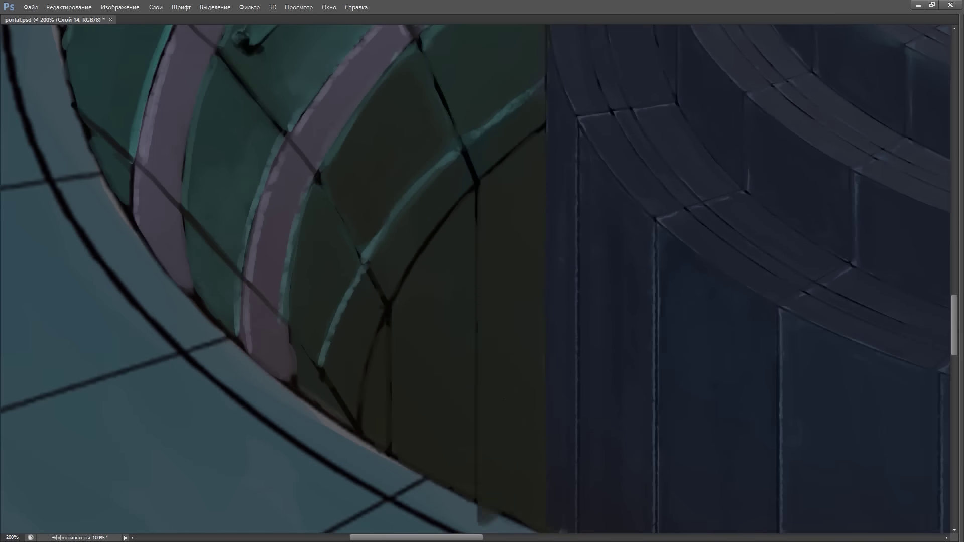
left_click_drag(453, 493, 564, 157)
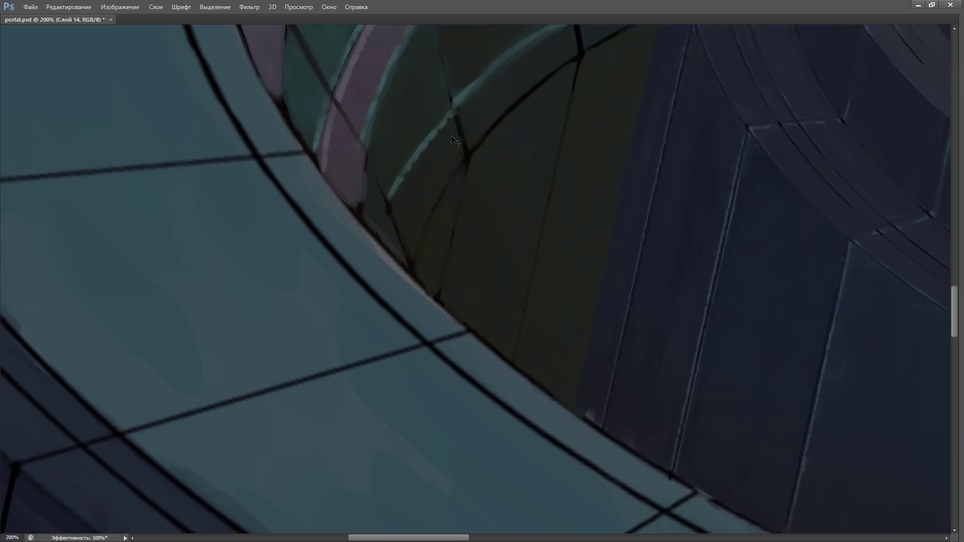
key("ctrl+0")
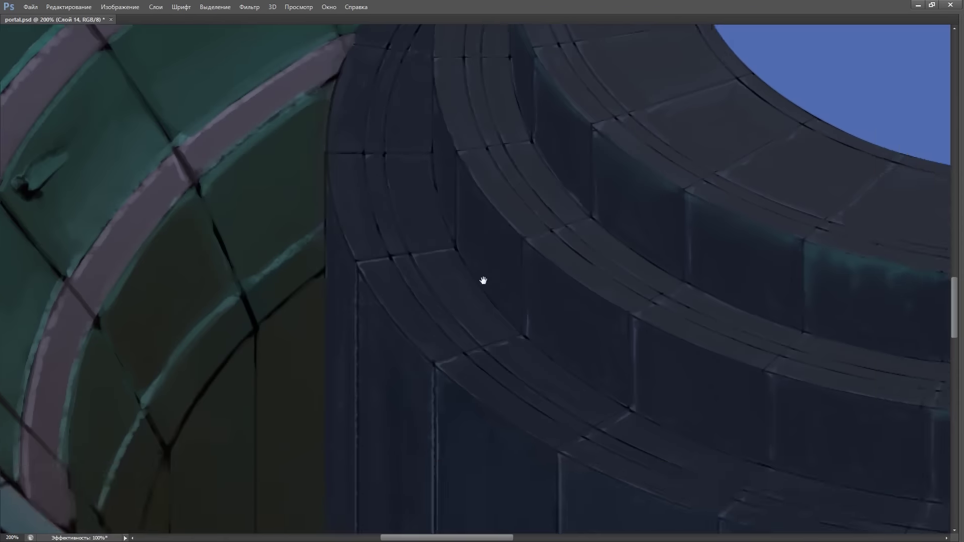
Shade a couple of upper-row pit tiles darker olive and add a small crack mark
left_click_drag(336, 307, 452, 255)
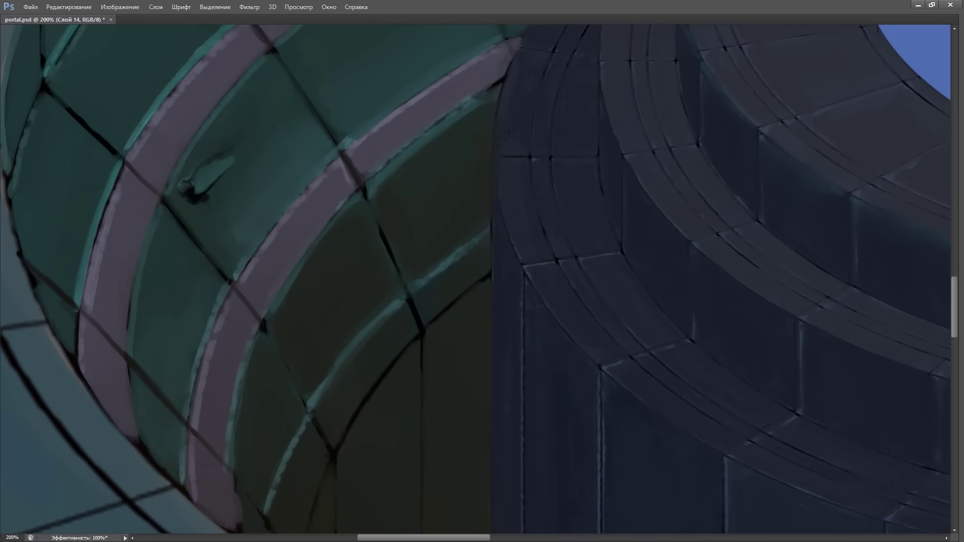
mouse_move(453, 189)
left_mouse_down()
mouse_move(435, 232)
mouse_move(502, 246)
mouse_move(396, 211)
left_mouse_up()
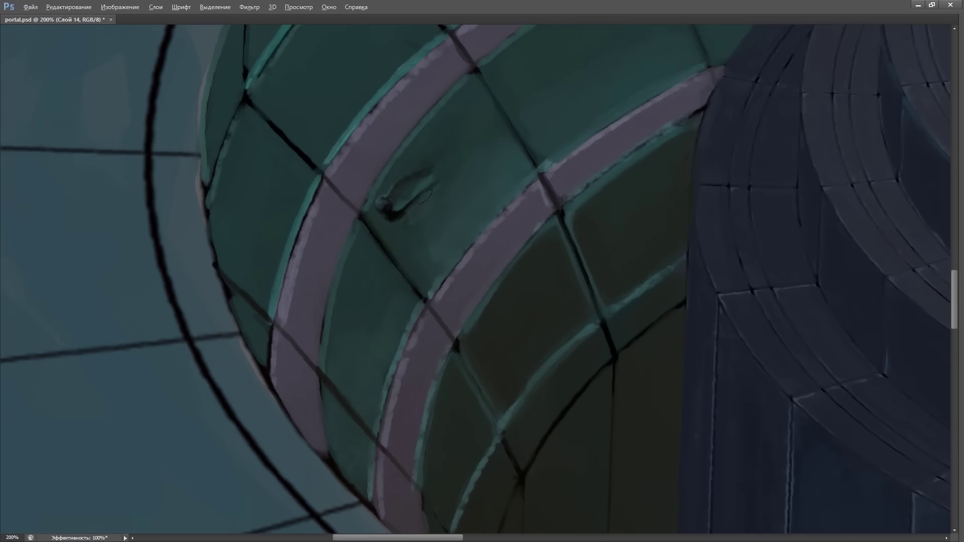
key("Tab")
left_click_drag(465, 321, 388, 125)
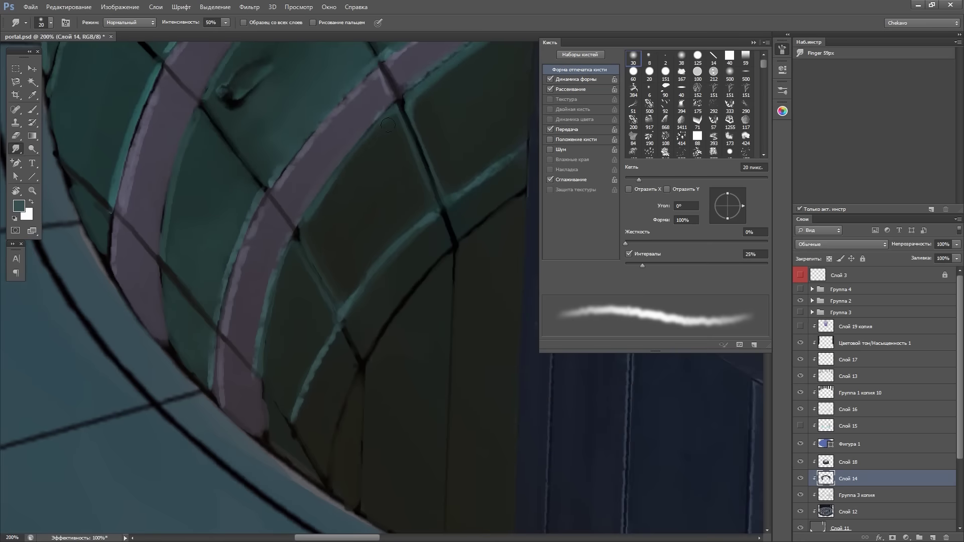
left_click_drag(426, 207, 382, 204)
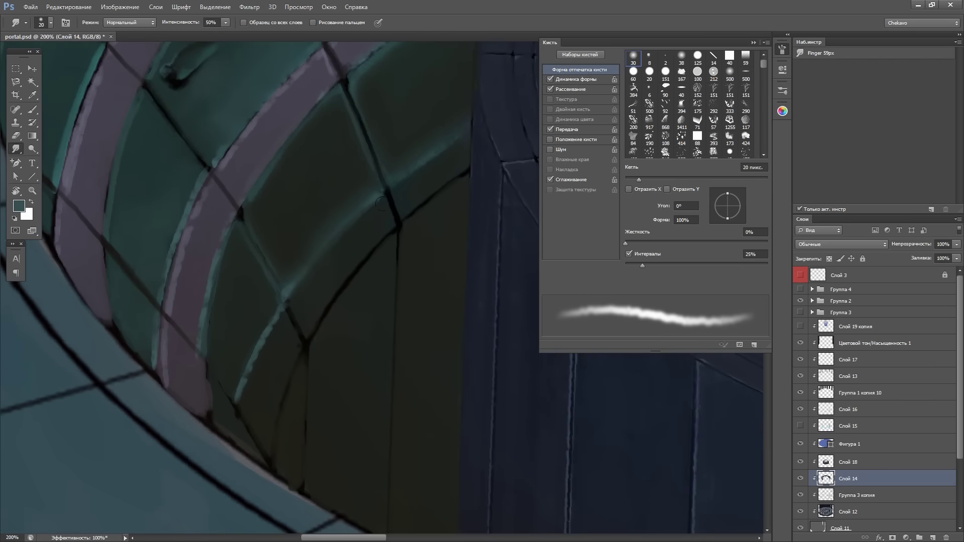
key("Tab")
left_click_drag(341, 354, 624, 252)
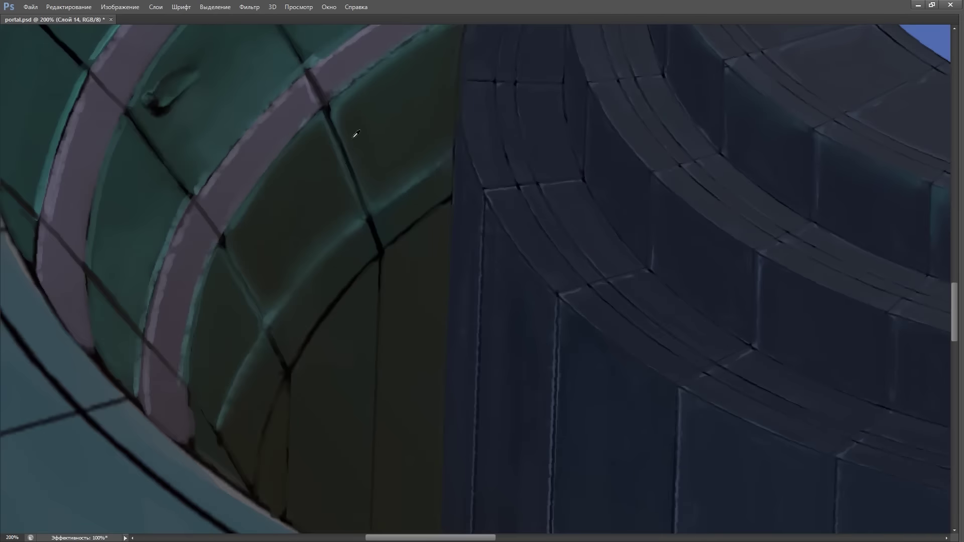
mouse_move(328, 107)
left_mouse_down()
mouse_move(514, 144)
mouse_move(390, 356)
mouse_move(516, 159)
mouse_move(601, 134)
mouse_move(393, 252)
mouse_move(614, 61)
mouse_move(478, 166)
mouse_move(589, 114)
left_mouse_up()
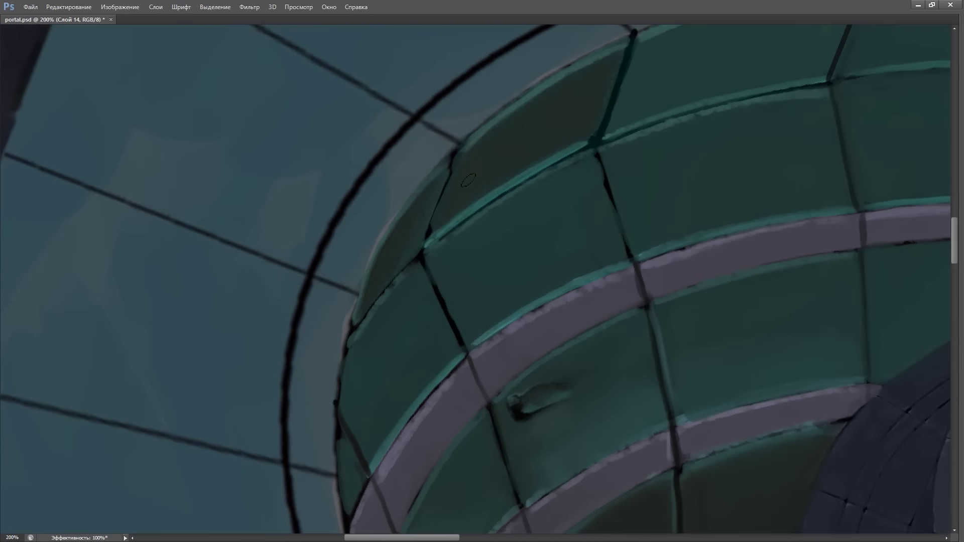
mouse_move(644, 91)
left_mouse_down()
mouse_move(419, 201)
mouse_move(441, 99)
mouse_move(346, 273)
mouse_move(346, 224)
mouse_move(512, 193)
mouse_move(482, 114)
mouse_move(519, 161)
left_mouse_up()
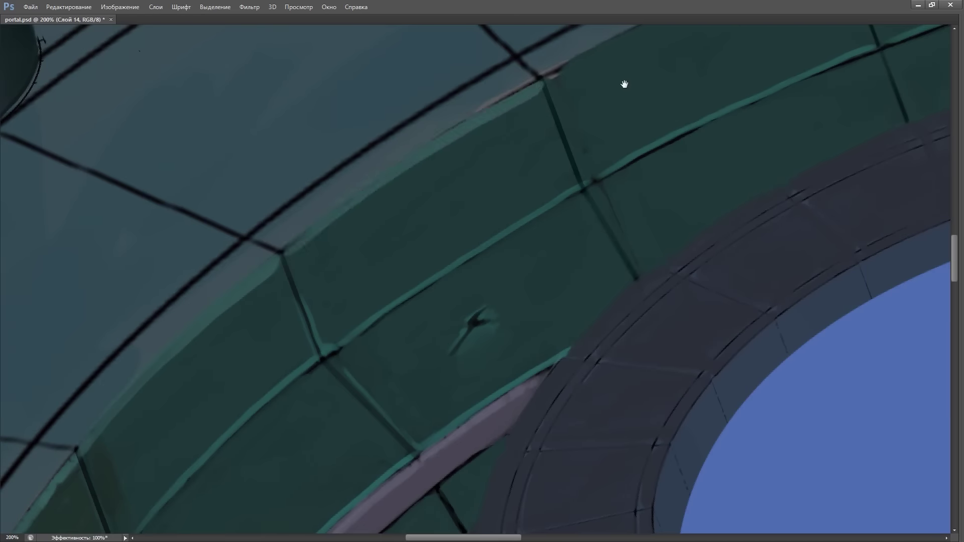
mouse_move(625, 82)
left_mouse_down()
mouse_move(747, 56)
mouse_move(624, 40)
left_mouse_up()
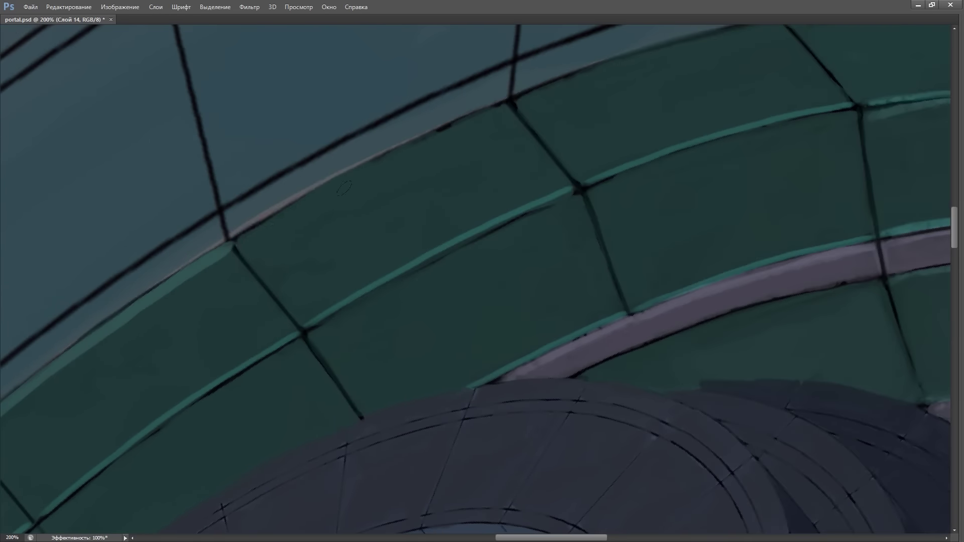
key("ctrl+0")
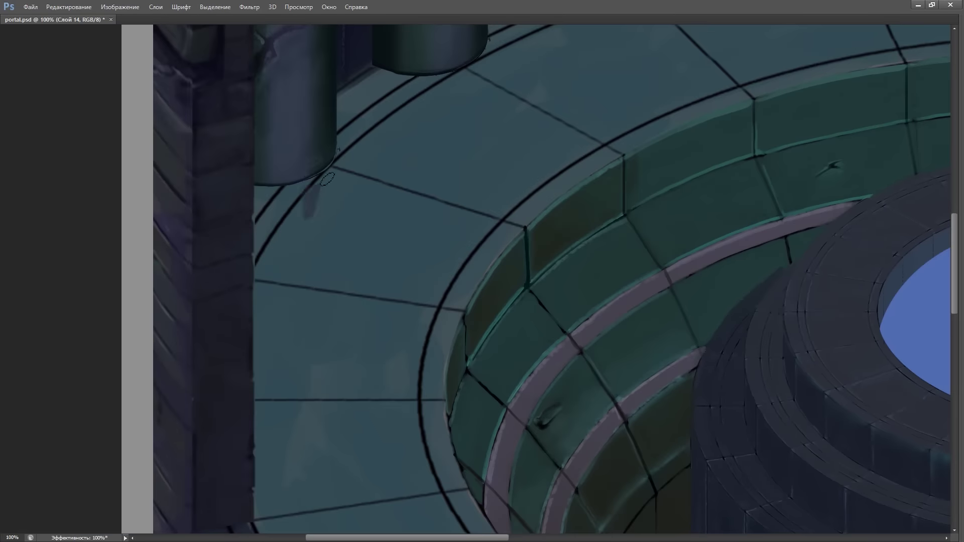
key("Tab")
Add a new clipped layer and zoom to 100% on the lower-right floor ring
key("ctrl+shift+n")
type("и")
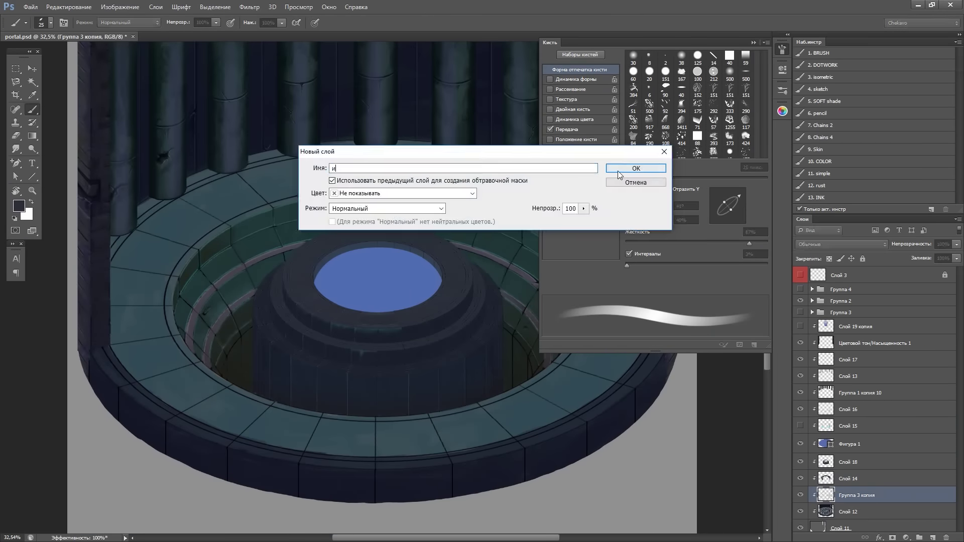
key("Return")
key("Tab")
key("Tab")
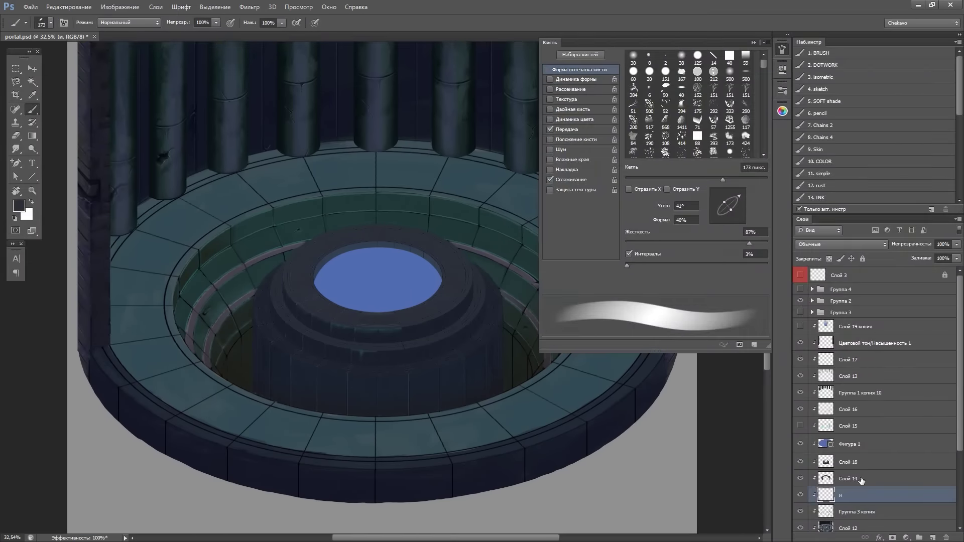
key("Tab")
key("ctrl+1")
Paint dark grey-blue over the floor ring's teal tiles, turning the view to follow it
left_click_drag(452, 281, 513, 231)
left_click_drag(452, 311, 503, 341)
key("r")
mouse_move(603, 351)
left_mouse_down()
mouse_move(484, 268)
mouse_move(577, 191)
left_mouse_up()
left_click_drag(381, 291, 477, 397)
left_click_drag(427, 367, 582, 457)
mouse_move(635, 163)
left_mouse_down()
mouse_move(479, 172)
mouse_move(301, 341)
left_mouse_up()
left_click_drag(577, 201, 251, 477)
left_click_drag(226, 382, 261, 463)
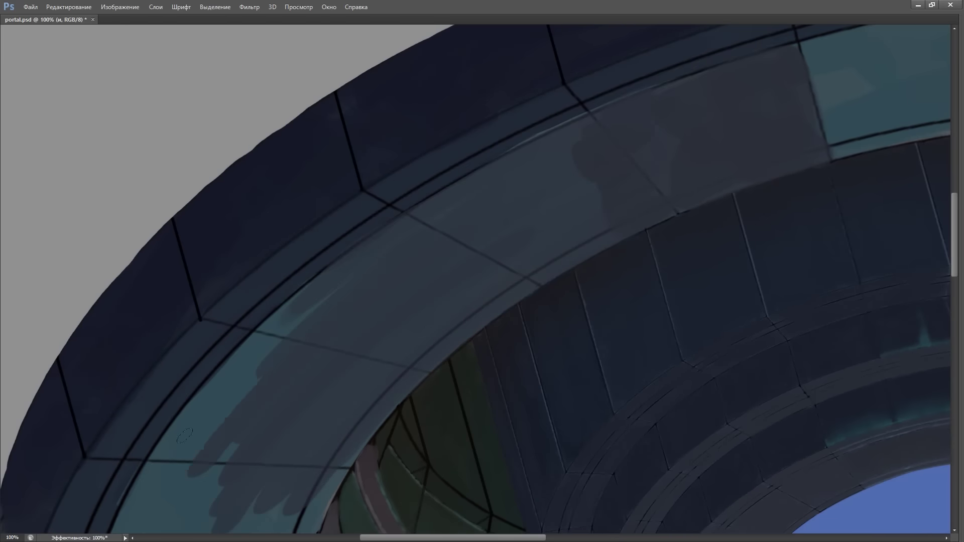
left_click_drag(312, 302, 161, 492)
Rotate around the ring's curve and cover the remaining teal patches in dark paint
key("r")
mouse_move(437, 338)
left_mouse_down()
mouse_move(796, 41)
mouse_move(518, 138)
left_mouse_up()
left_click_drag(555, 103, 549, 144)
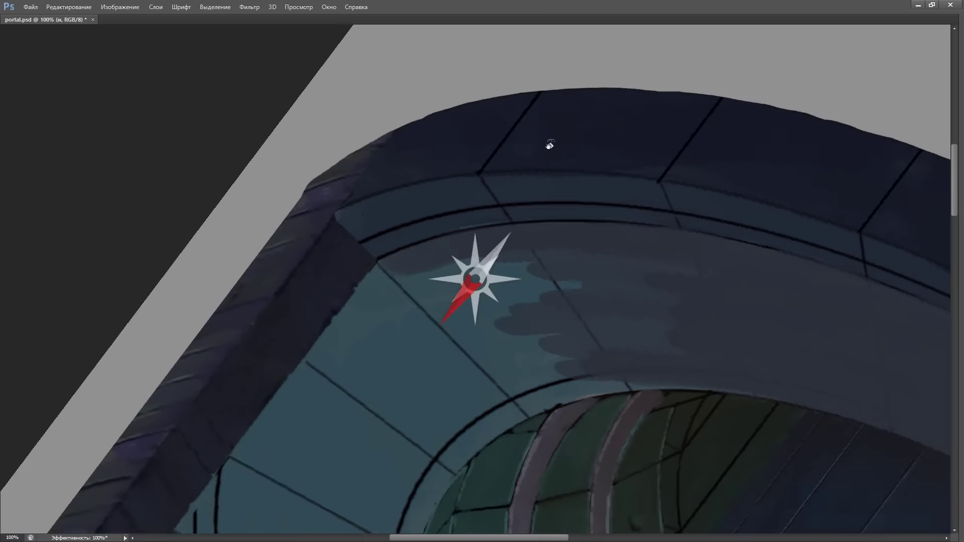
left_click_drag(402, 301, 537, 331)
left_click_drag(447, 241, 583, 371)
mouse_move(537, 327)
left_mouse_down()
mouse_move(607, 281)
mouse_move(578, 356)
left_mouse_up()
left_click_drag(718, 273, 573, 372)
Darken the teal floor tiles beside the arch and the last teal patch in dark grey
key("r")
left_click_drag(478, 273, 442, 296)
left_click_drag(366, 184, 362, 362)
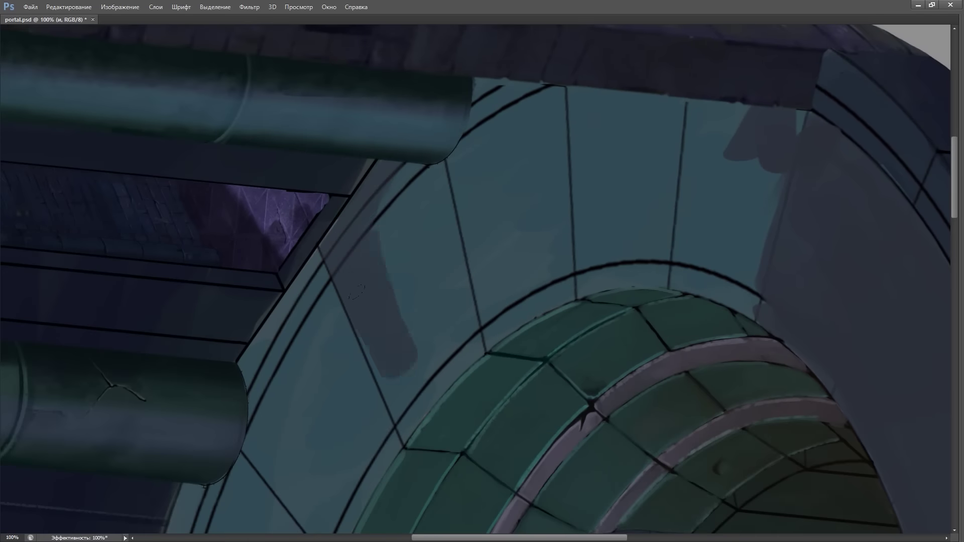
left_click_drag(392, 211, 397, 432)
left_click_drag(452, 372, 385, 193)
mouse_move(427, 312)
left_mouse_down()
mouse_move(497, 402)
mouse_move(492, 85)
mouse_move(532, 297)
mouse_move(613, 246)
left_mouse_up()
left_click_drag(592, 120, 653, 287)
left_click_drag(678, 101, 754, 281)
left_click_drag(773, 175, 743, 307)
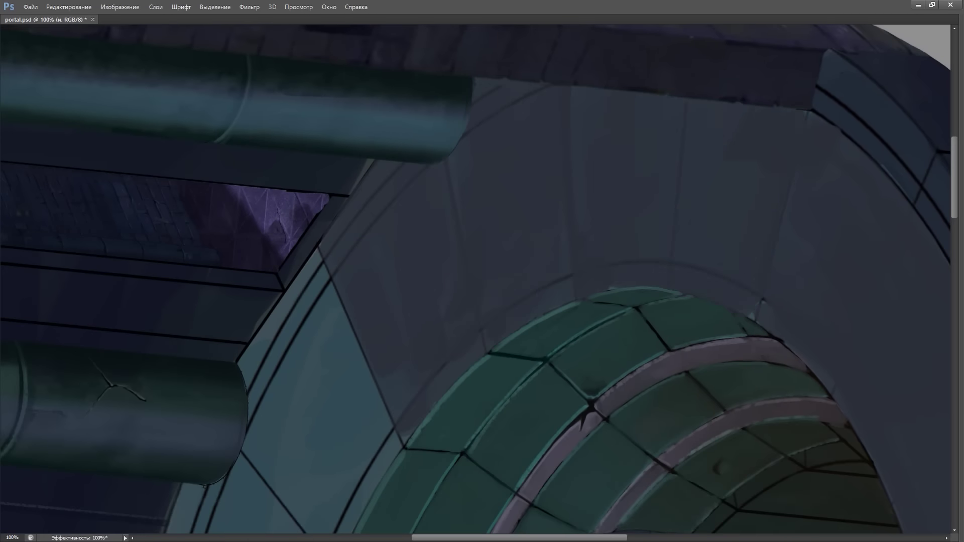
Review the ring at a new zoom and add final dark and grey strokes on the floor tiles
key("ctrl+minus")
key("ctrl+minus")
key("ctrl+minus")
key("ctrl+plus")
mouse_move(642, 161)
left_mouse_down()
mouse_move(734, 91)
mouse_move(571, 209)
mouse_move(513, 284)
mouse_move(604, 241)
left_mouse_up()
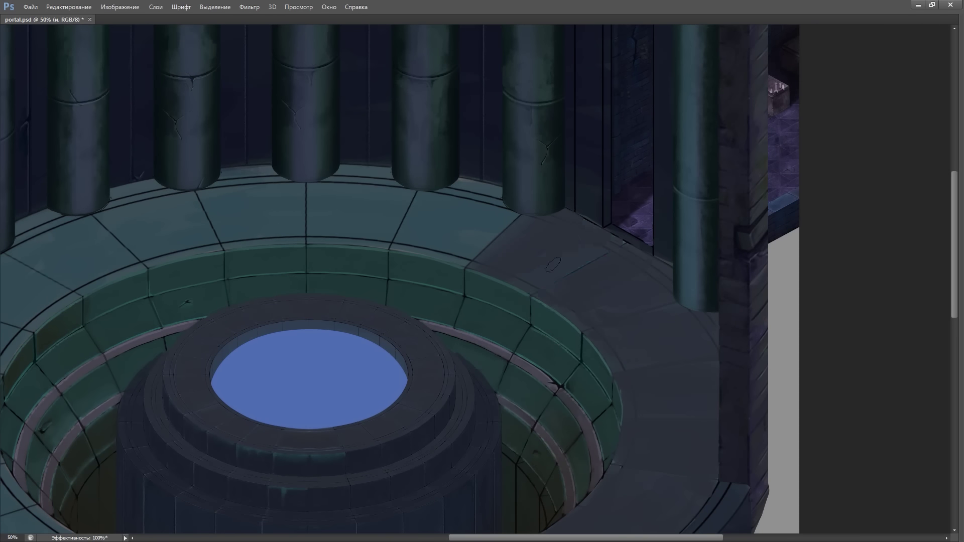
left_click_drag(527, 215, 545, 191)
mouse_move(334, 198)
left_mouse_down()
mouse_move(335, 166)
mouse_move(452, 261)
mouse_move(665, 251)
mouse_move(721, 115)
left_mouse_up()
Reset the view rotation, fit the canvas, and rotate a selected piece of the floor ring
key("Escape")
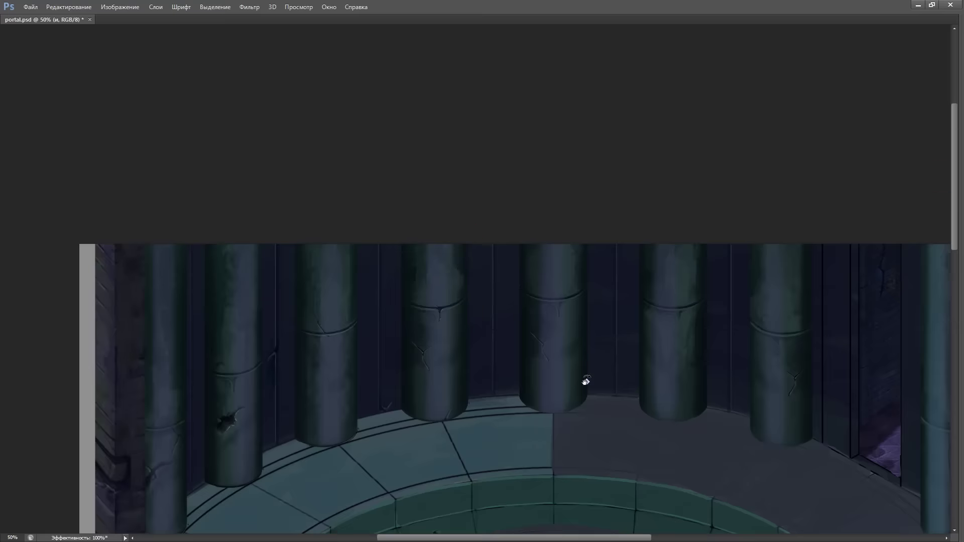
key("ctrl+0")
key("ctrl+shift+d")
key("ctrl+t")
left_click_drag(597, 279, 583, 328)
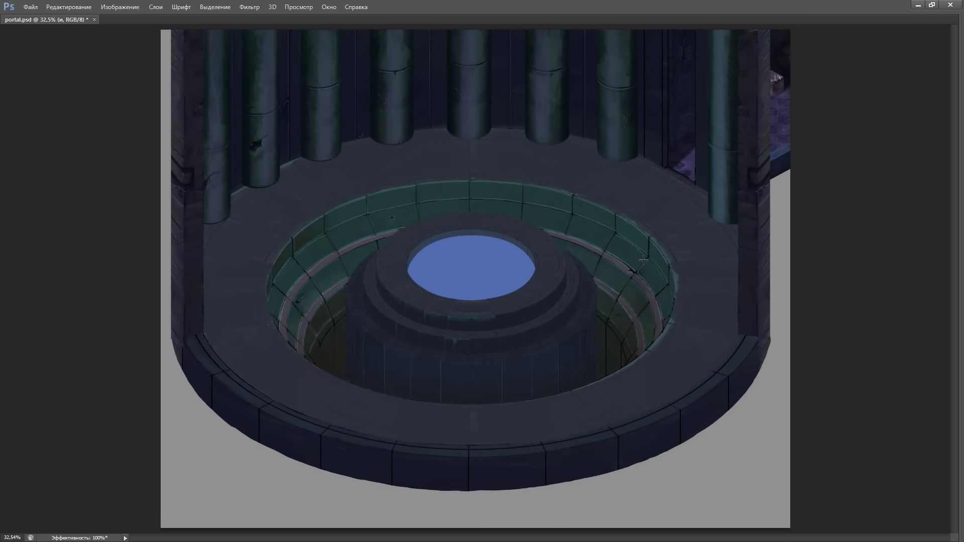
Fit the whole portal chamber on screen with Ctrl+0 and restore the working panels
scroll(643, 260, "down", 3)
scroll(628, 269, "up", 6)
scroll(502, 262, "up", 2)
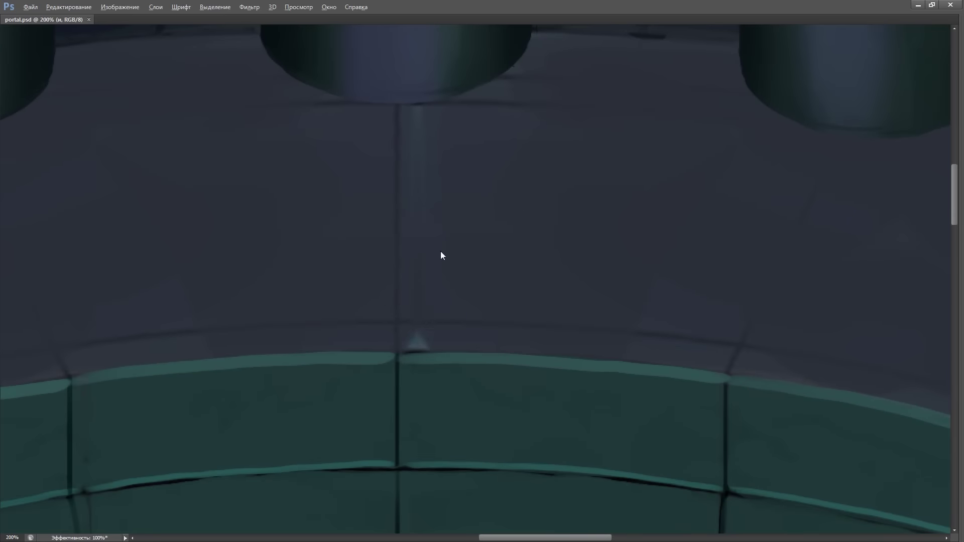
key("ctrl+0")
key("Tab")
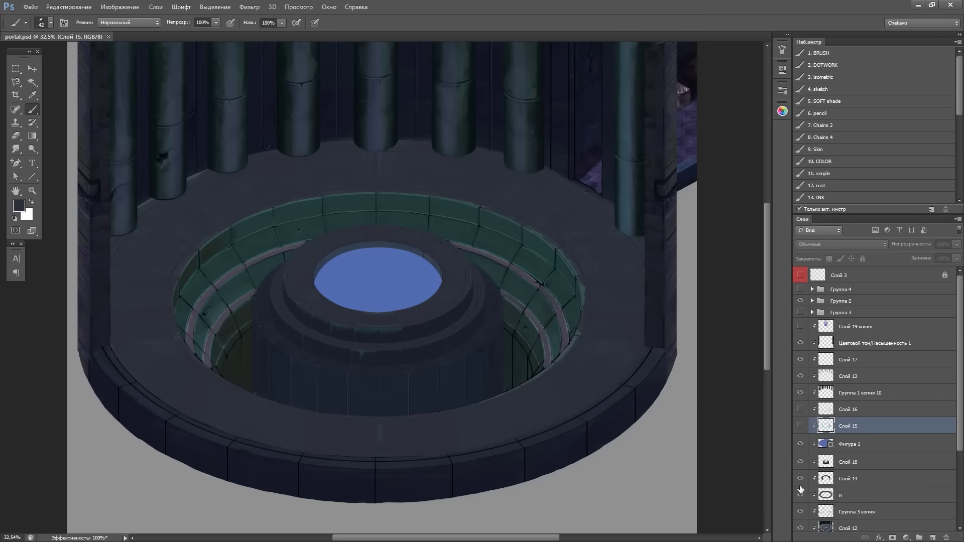
Select tile layer Слой 14, shrink the brush, and sample the teal tile colour
left_click(804, 480)
scroll(631, 304, "up", 3)
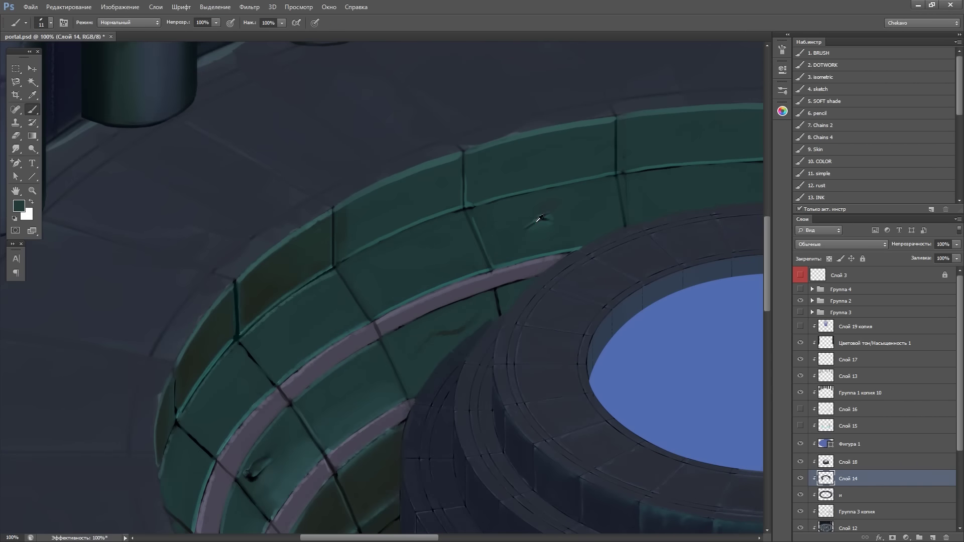
key("bracketleft")
key("bracketleft")
key("bracketleft")
scroll(382, 294, "up", 1)
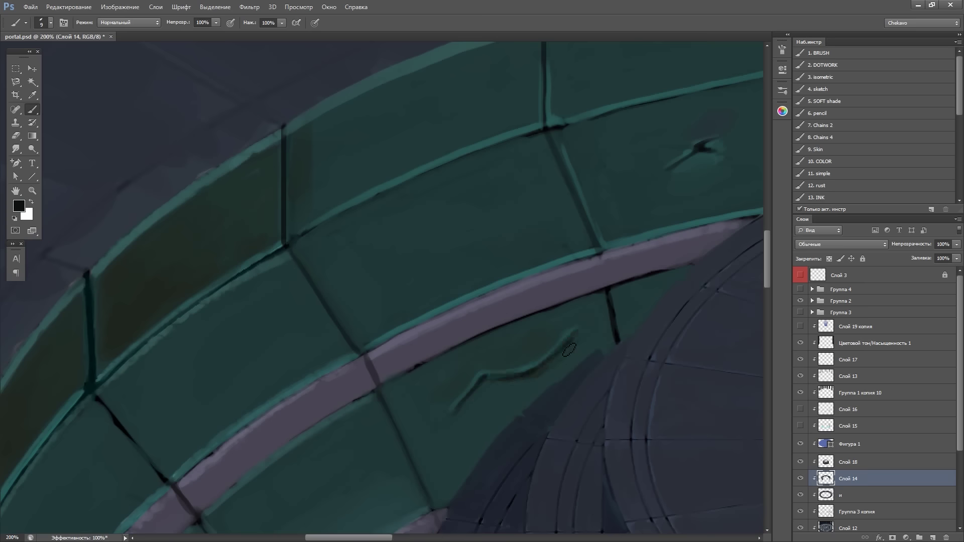
left_click(570, 351, "alt")
Paint fine dark crack strokes across the teal tiles with the view tilted about 13 degrees
left_click_drag(569, 350, 370, 371)
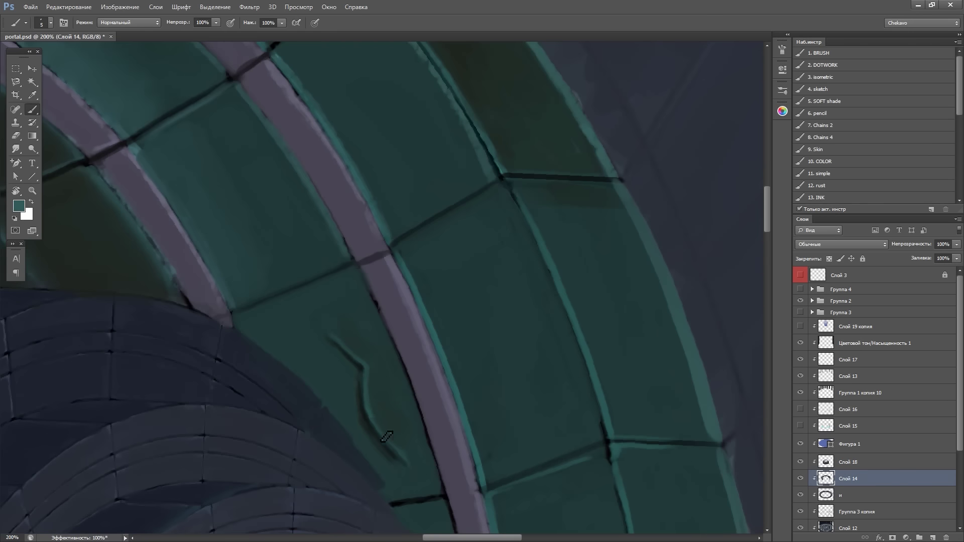
key("r")
mouse_move(387, 437)
left_mouse_down()
mouse_move(500, 92)
mouse_move(472, 299)
left_mouse_up()
key("b")
left_click_drag(541, 123, 466, 108)
left_click_drag(346, 252, 476, 169)
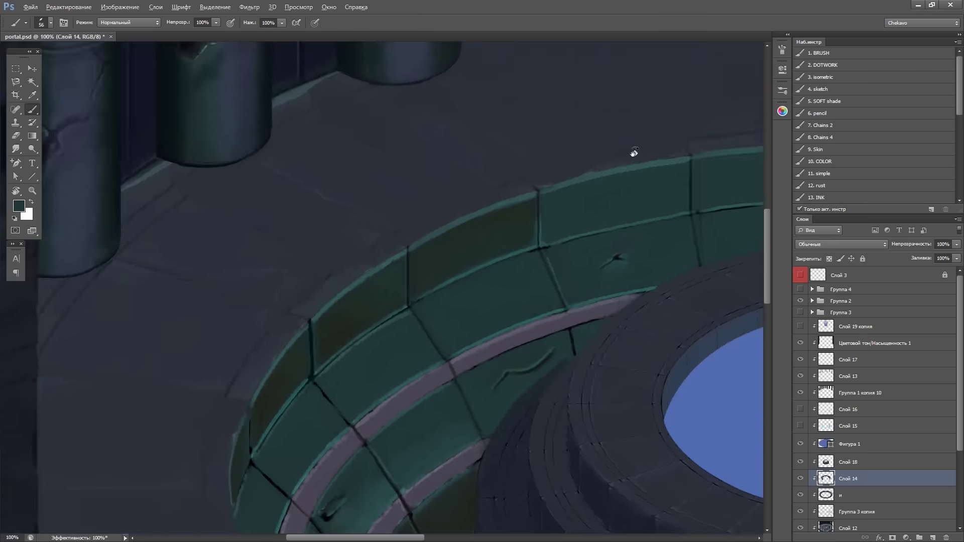
left_click_drag(634, 152, 592, 91)
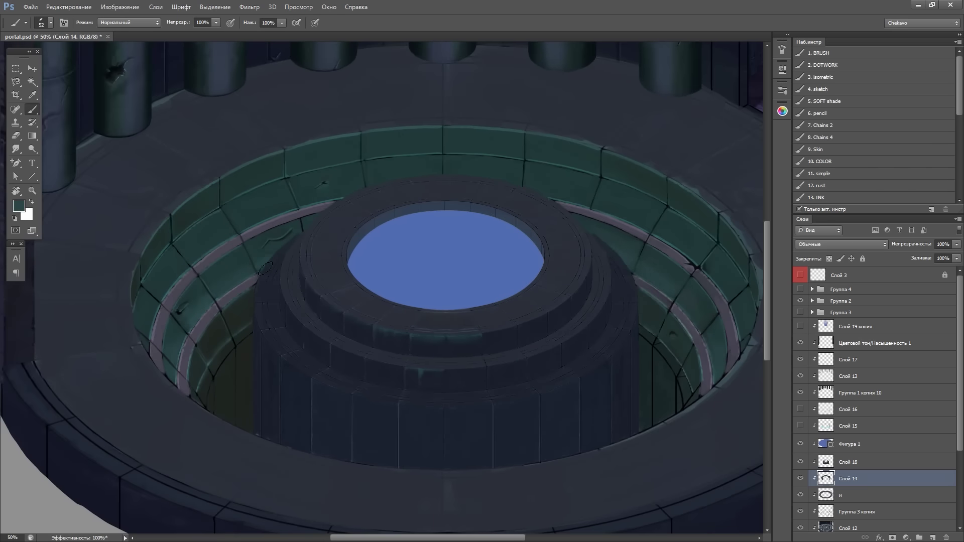
key("r")
scroll(187, 320, "up", 4)
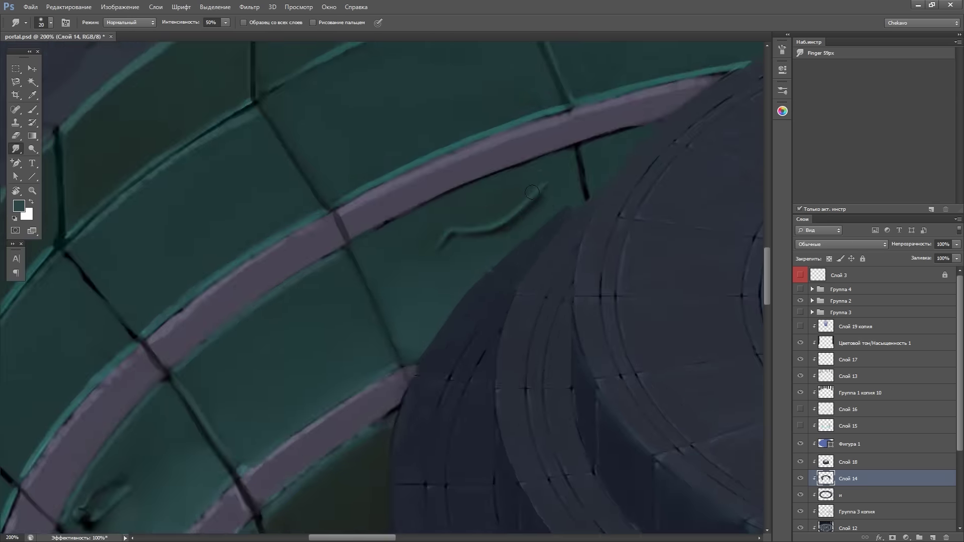
scroll(349, 233, "up", 3)
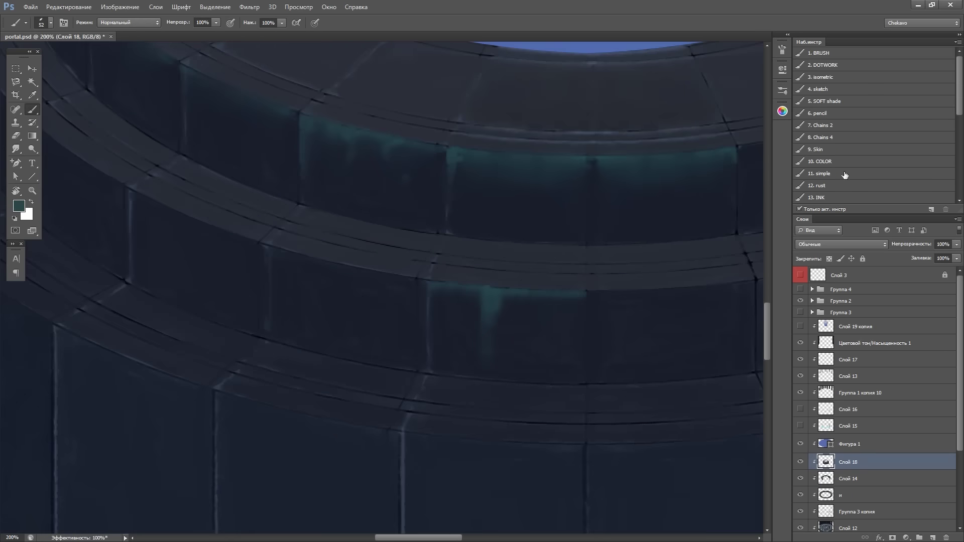
Pick teal on the colour wheel and shrink the brush for thin drips
left_click(783, 111)
scroll(382, 286, "up", 3)
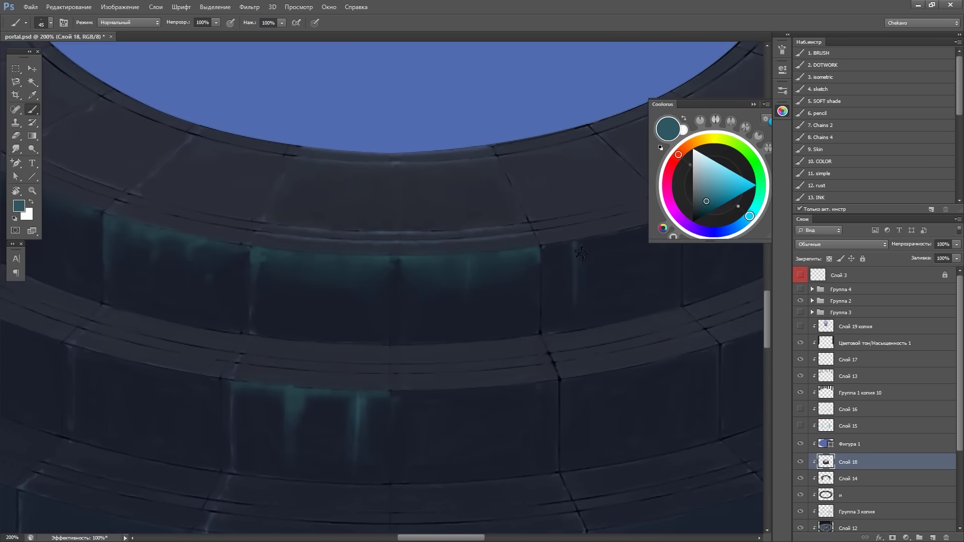
scroll(495, 217, "right", 5)
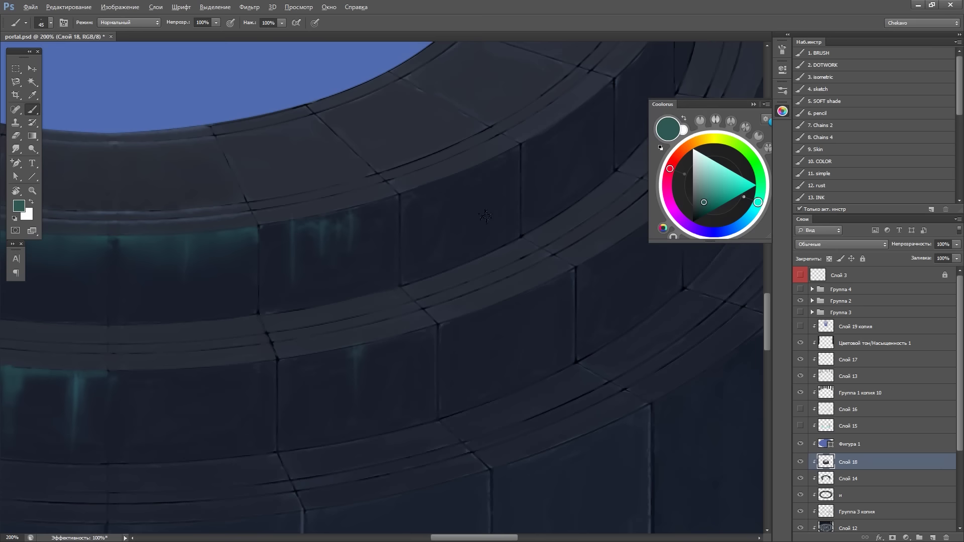
key("period")
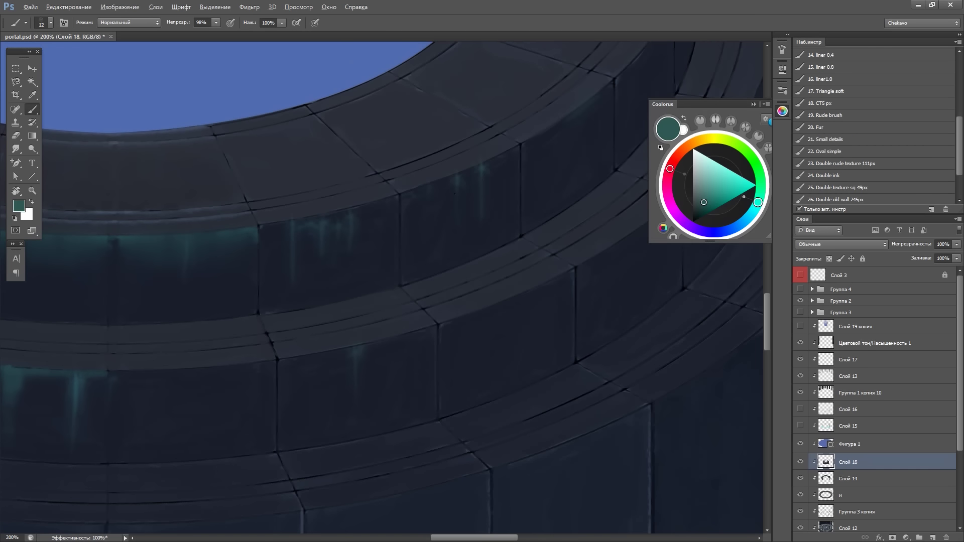
scroll(533, 201, "up", 5)
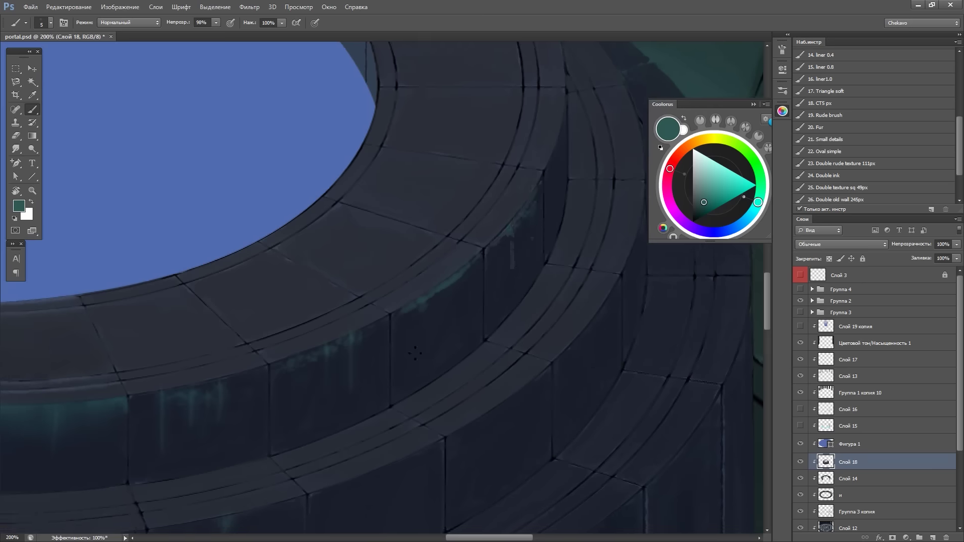
scroll(415, 353, "down", 6)
scroll(549, 229, "up", 2)
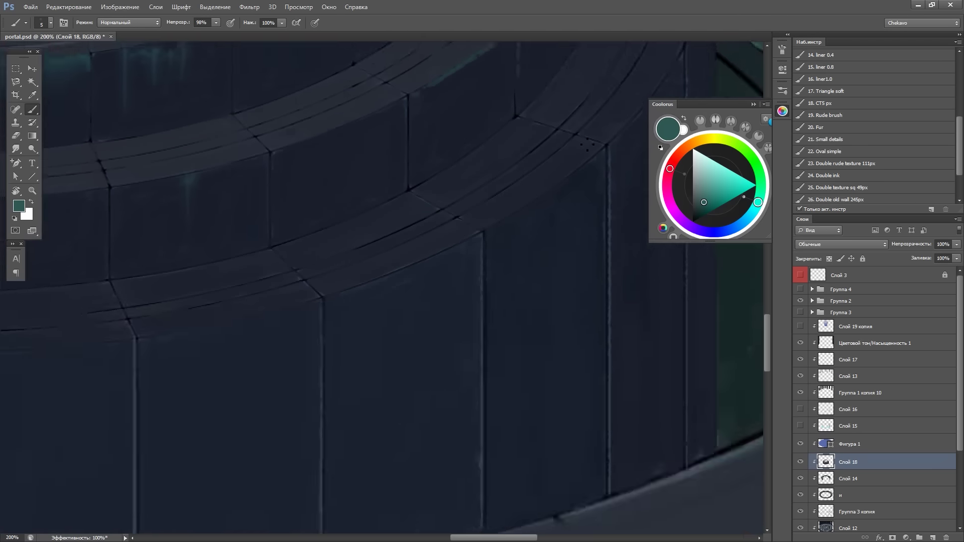
key("Tab")
scroll(420, 397, "left", 10)
Paint a small teal drip on the pedestal and soften it with Eraser and Smudge
left_click_drag(367, 355, 387, 375)
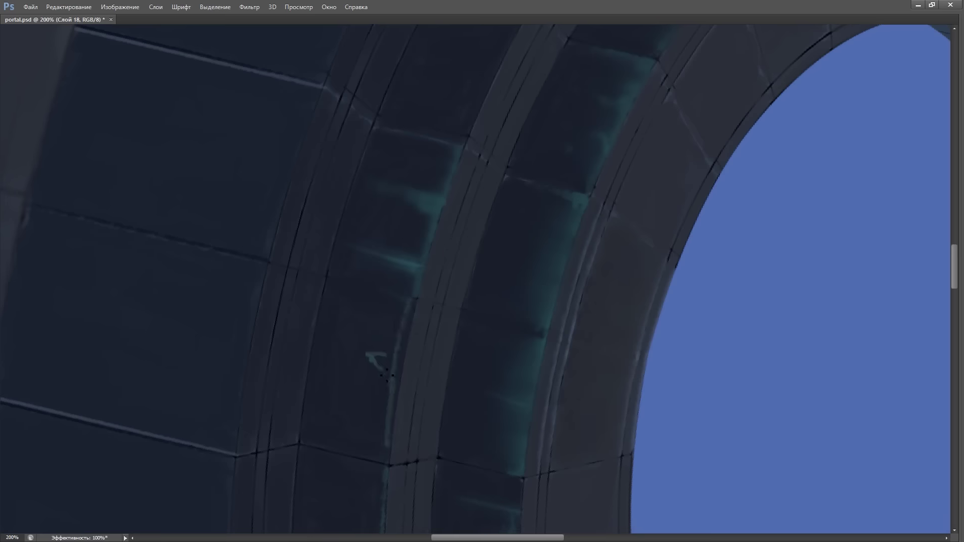
left_click_drag(350, 343, 555, 84)
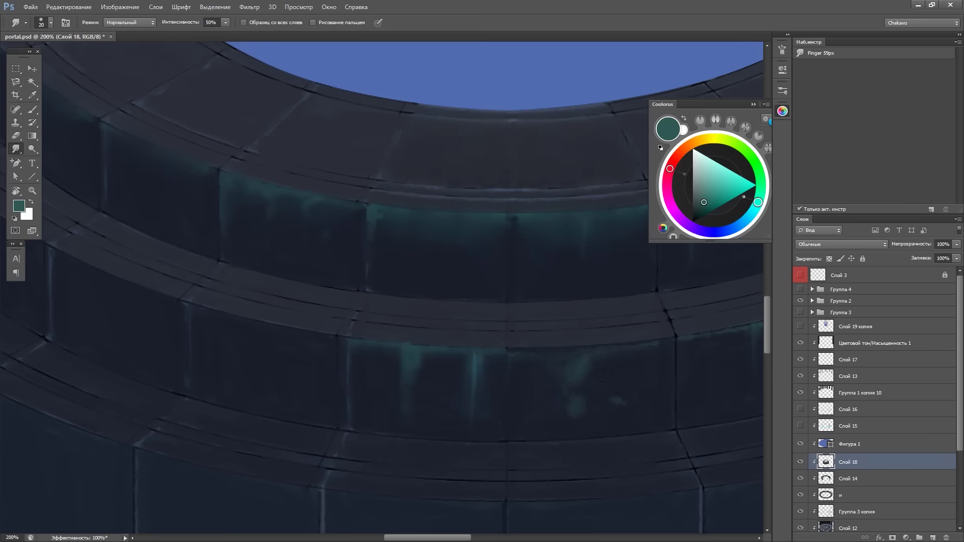
scroll(678, 377, "up", 3)
scroll(552, 302, "right", 5)
key("e")
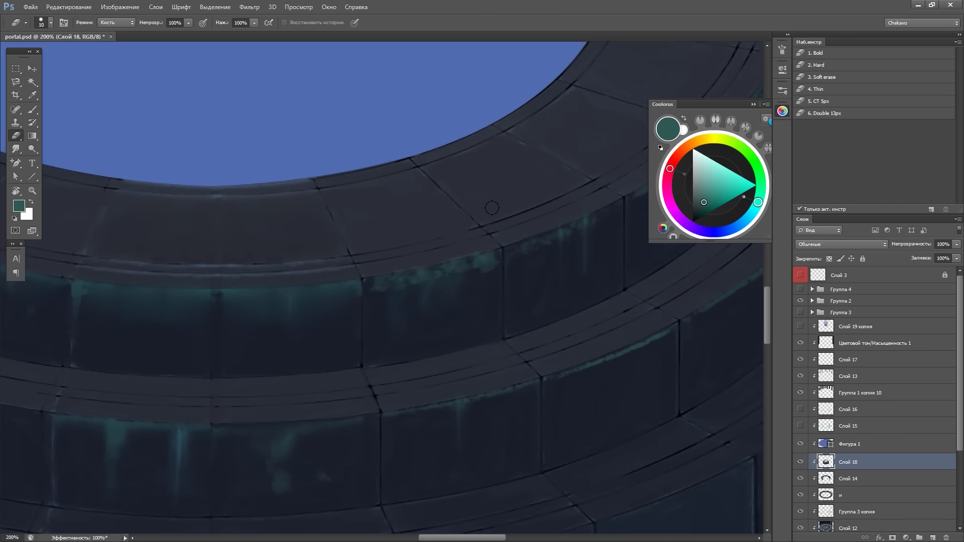
key("r")
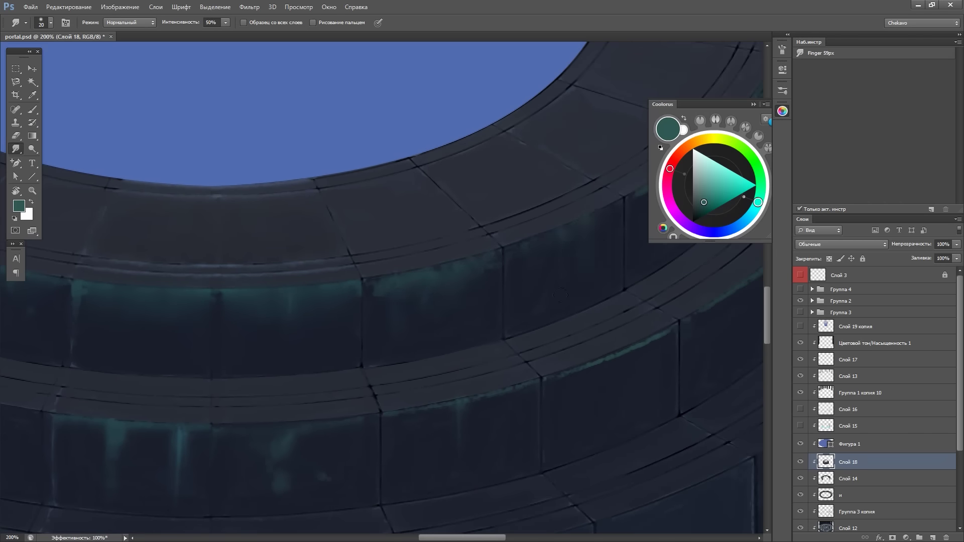
key("ctrl+0")
Temporarily show fog layer Слой 16 and inspect the portal and pillars at 50%
left_click(829, 421)
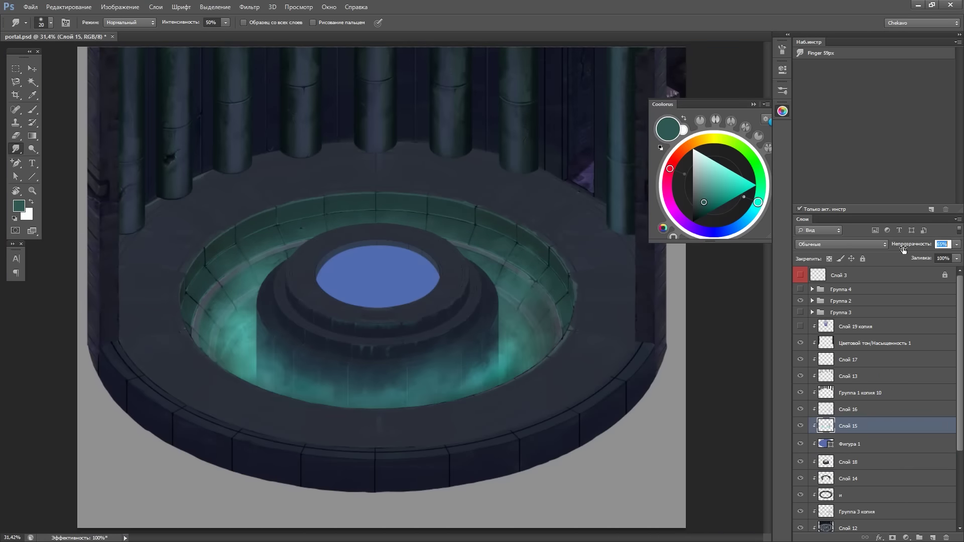
left_click(840, 407)
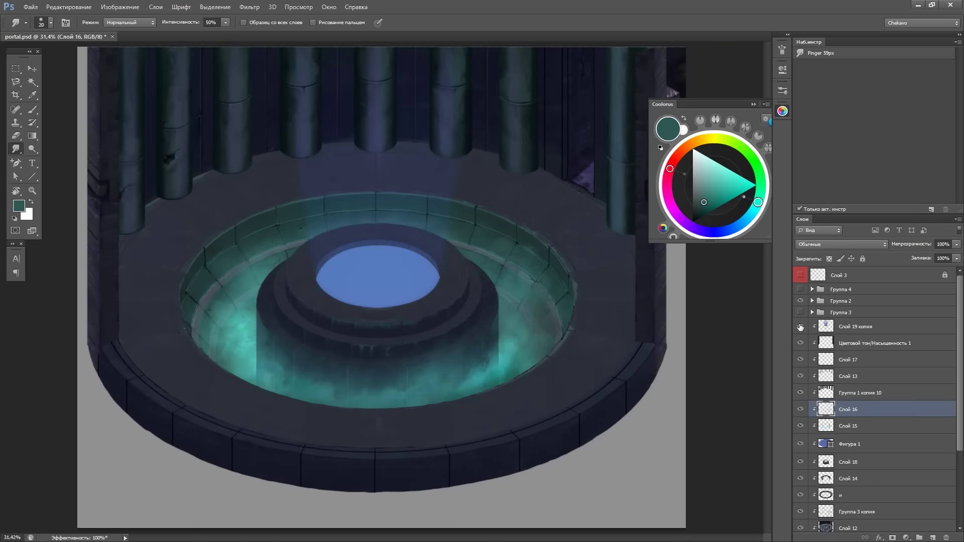
key("ctrl+plus")
mouse_move(437, 419)
left_mouse_down()
mouse_move(616, 294)
mouse_move(613, 437)
left_mouse_up()
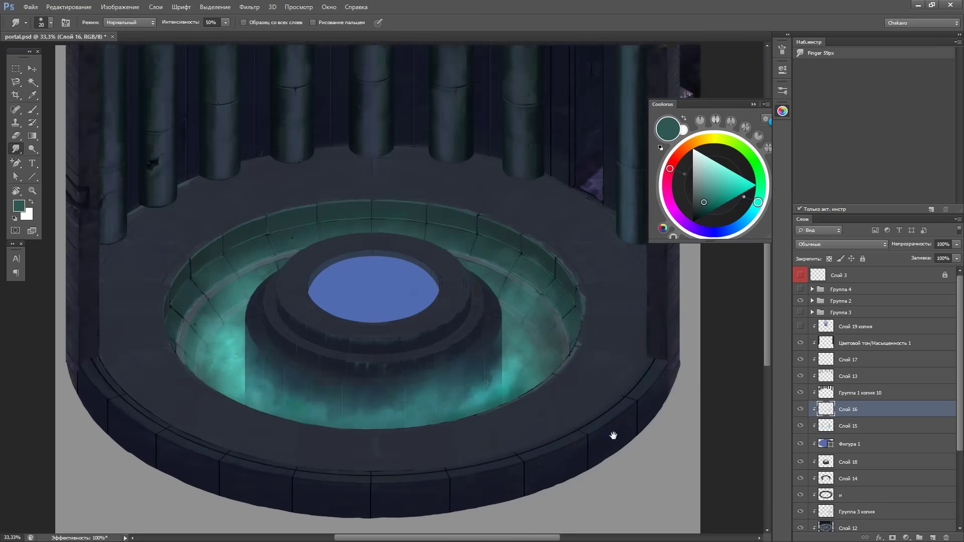
left_click_drag(753, 359, 646, 312)
left_click_drag(621, 265, 635, 323)
left_click_drag(577, 314, 613, 332)
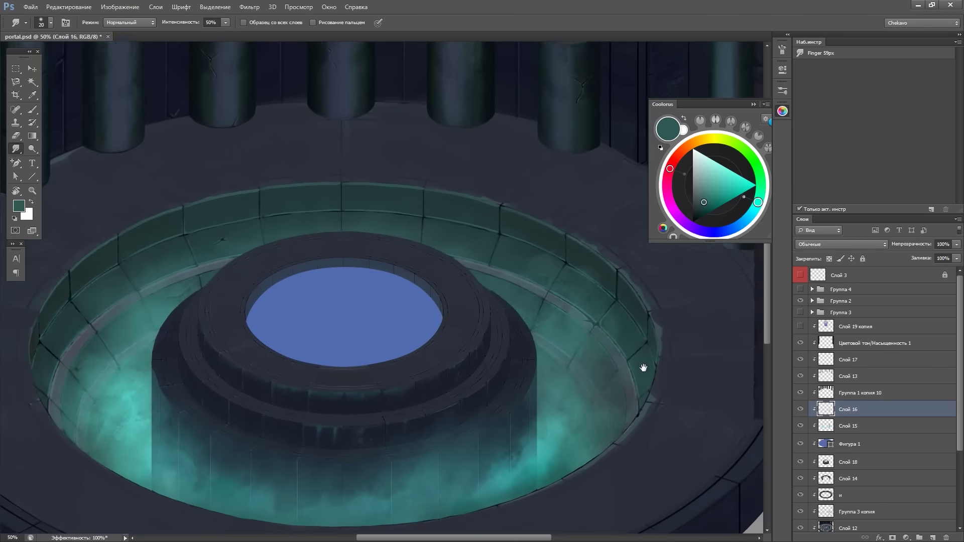
key("b")
left_click(800, 409)
Return to pedestal layer Слой 18 at 200% with the 12. rust brush, moving across the walls
key("ctrl+minus")
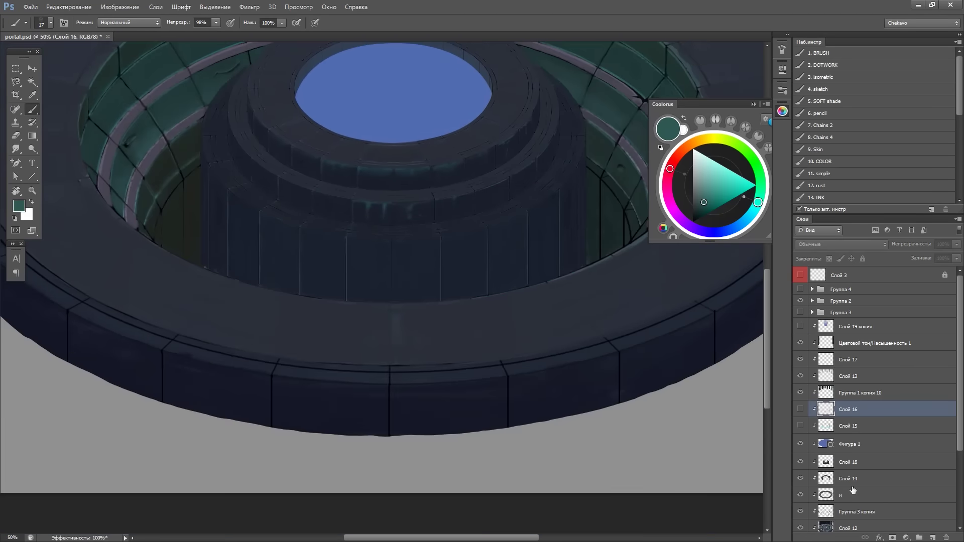
left_click(849, 462)
key("ctrl+plus")
key("ctrl+plus")
key("ctrl+plus")
key("ctrl+plus")
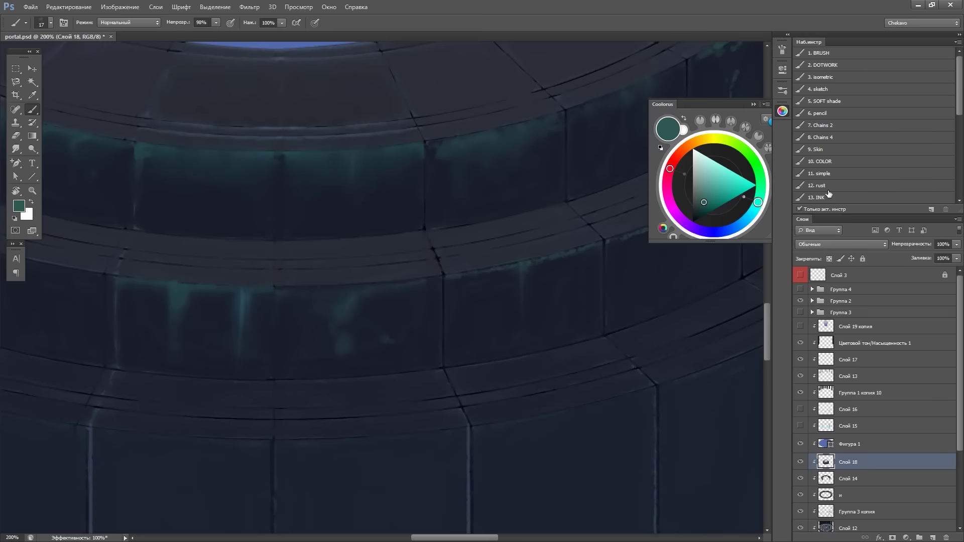
left_click(828, 186)
mouse_move(608, 323)
left_mouse_down()
mouse_move(592, 412)
mouse_move(583, 354)
mouse_move(524, 427)
left_mouse_up()
key("Tab")
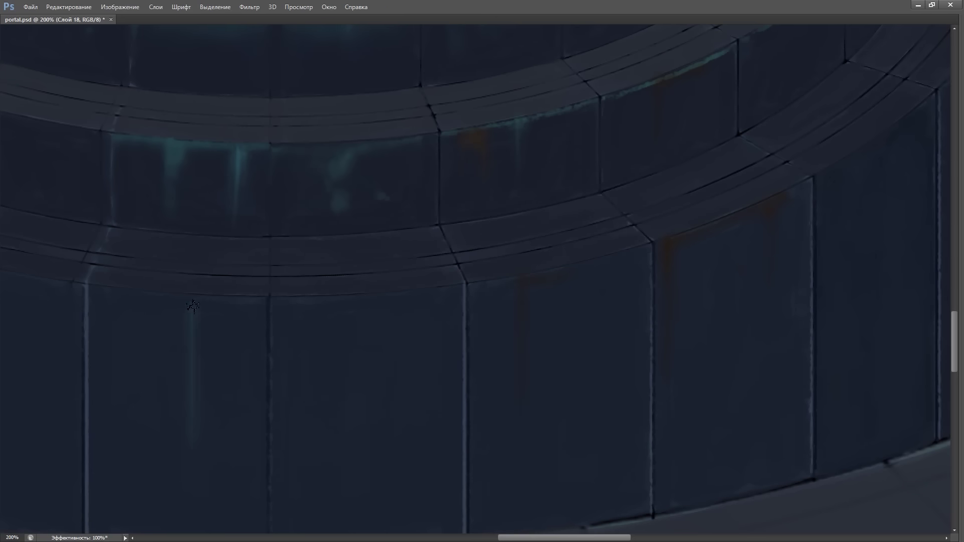
left_click_drag(268, 305, 542, 312)
key("Tab")
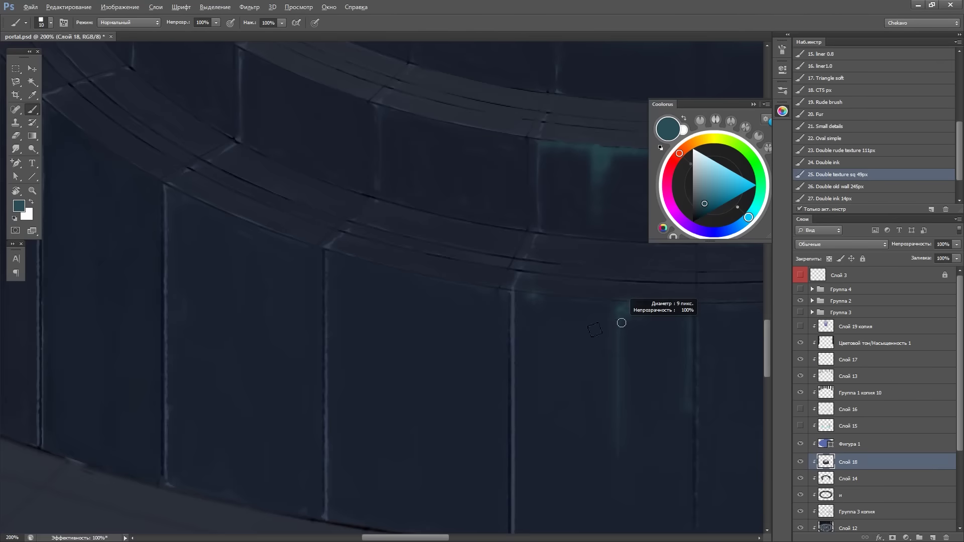
left_click_drag(623, 323, 527, 342)
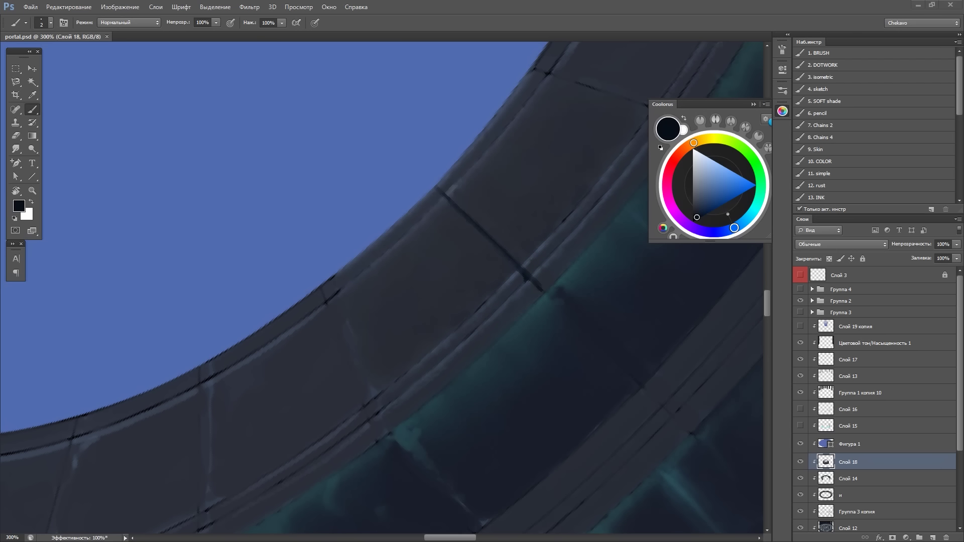
Check the whole image, then set the brush to size 11 for the ring stonework
key("Tab")
key("ctrl+0")
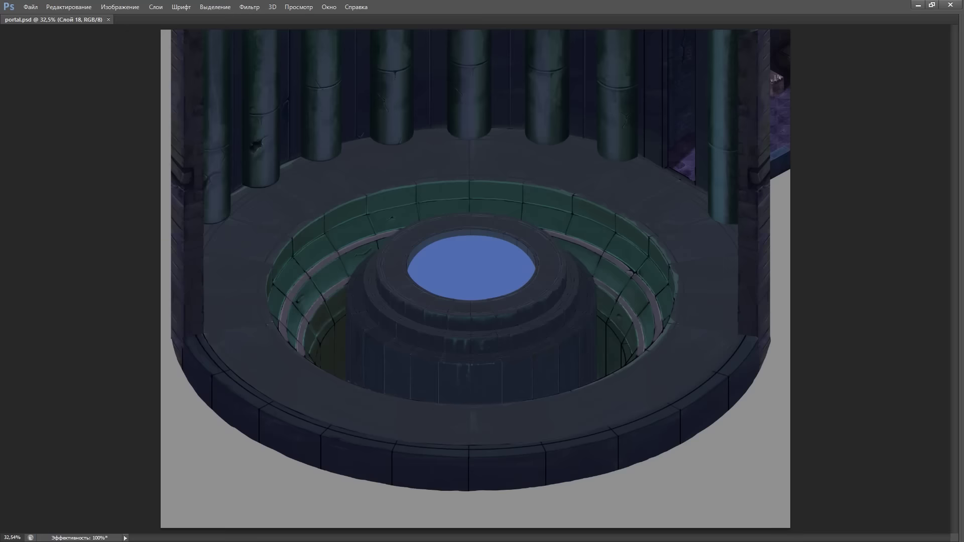
scroll(637, 255, "up", 5)
key("Tab")
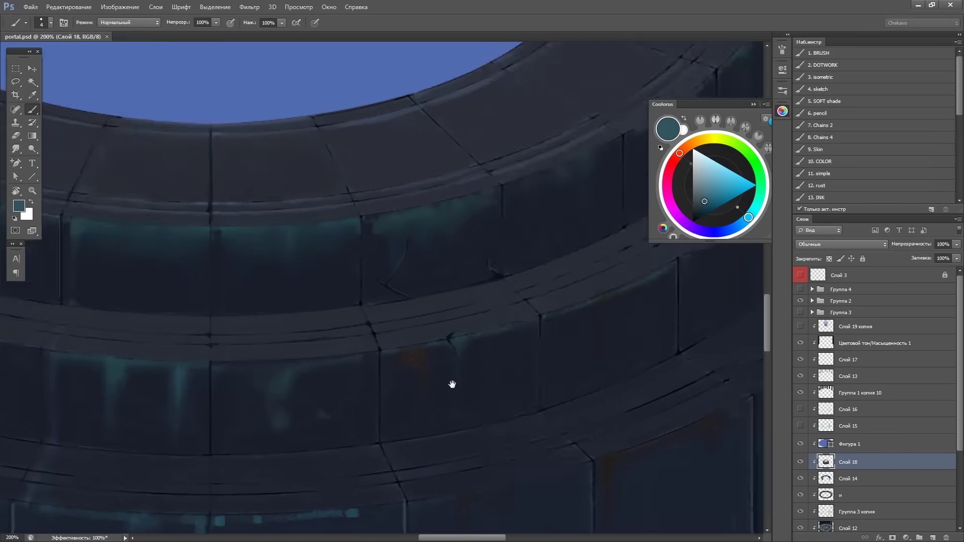
key("Tab")
key("Tab")
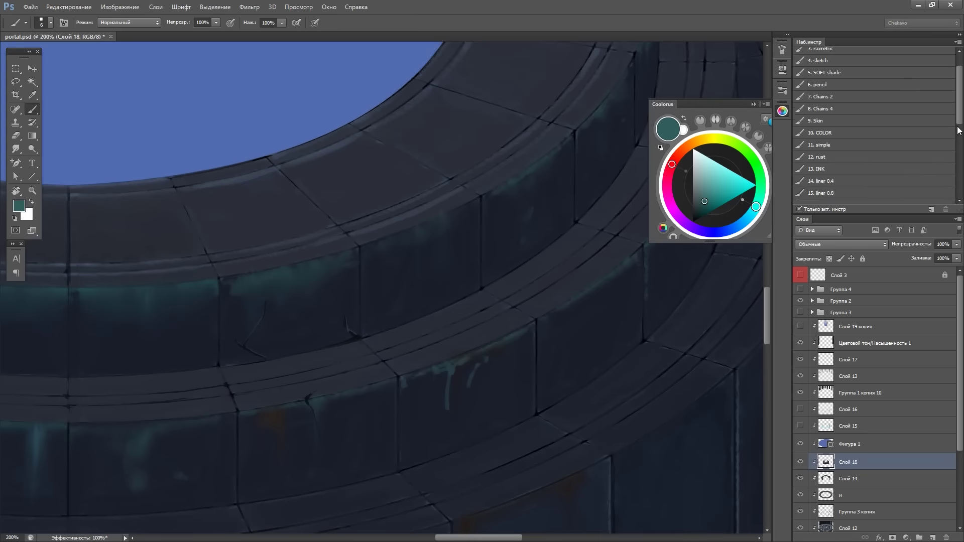
key("9")
key("9")
key("bracketright")
key("bracketright")
key("bracketright")
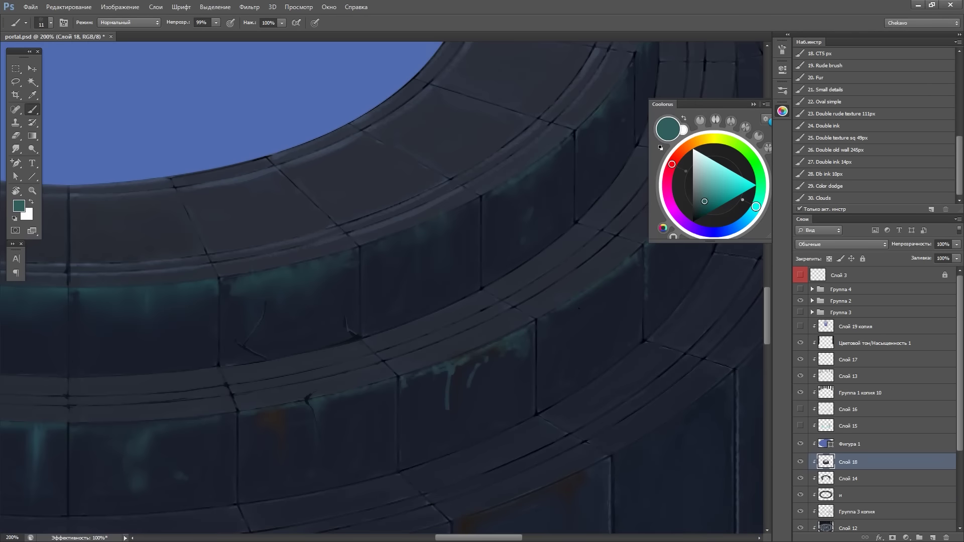
Sample the dark navy stone colour with a size 6 brush and smudge along the ring
left_click_drag(595, 336, 379, 270)
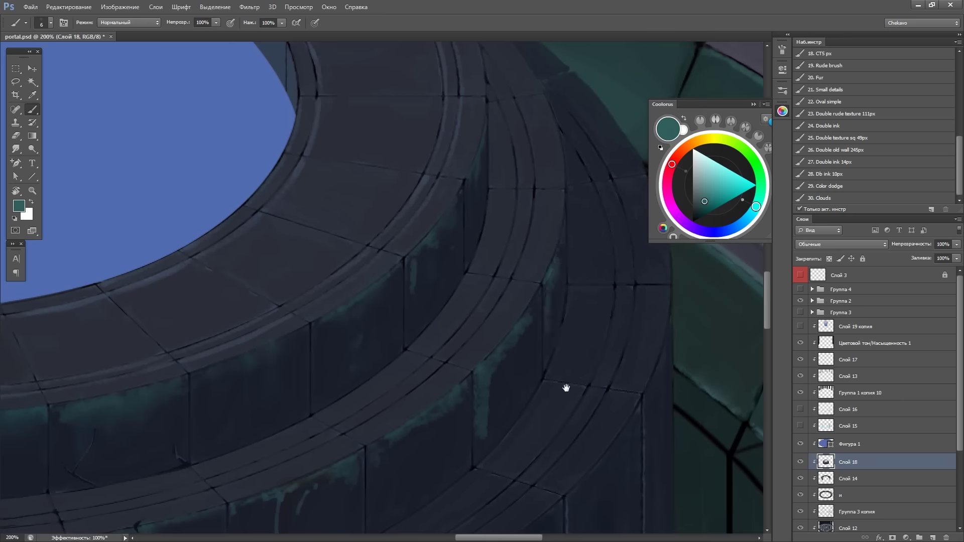
key("0")
key("bracketleft")
key("bracketleft")
key("bracketleft")
left_click(453, 259, "alt")
left_click_drag(406, 221, 449, 193)
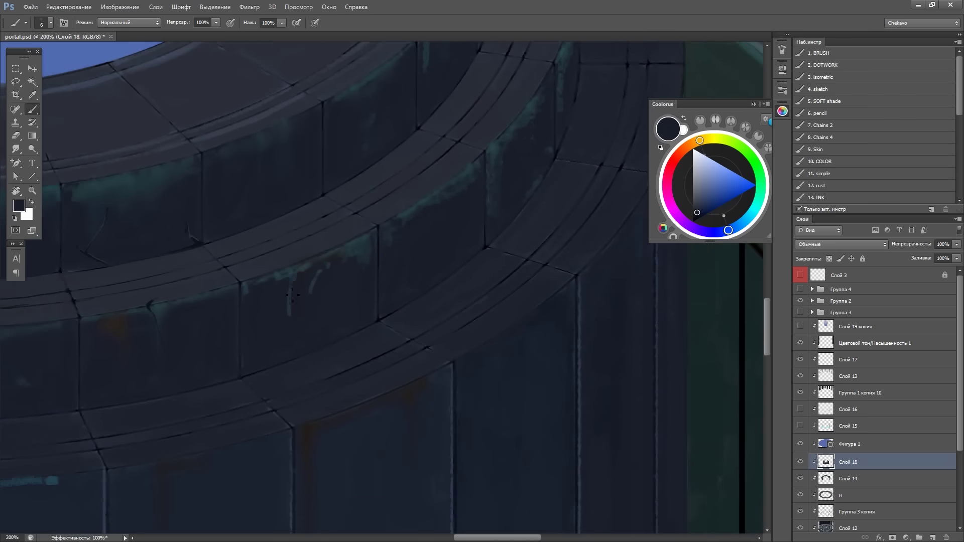
key("r")
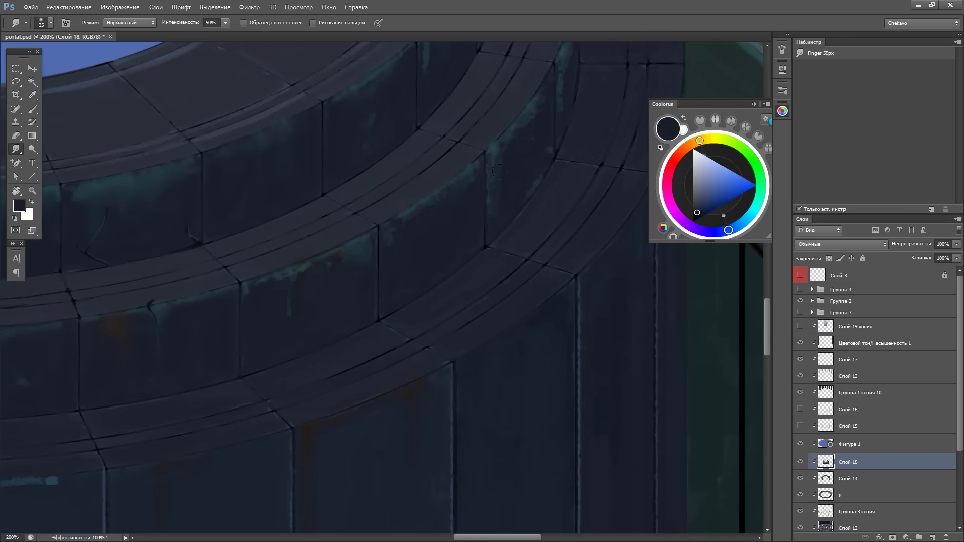
left_click_drag(499, 172, 560, 308)
Pick the teal stain colour and rotate the canvas to new ring angles
key("b")
left_click(465, 214, "alt")
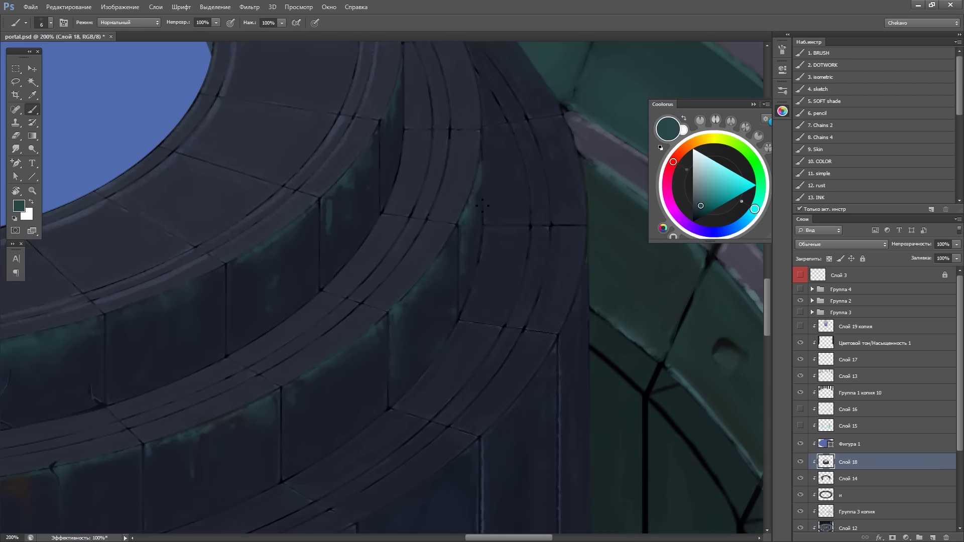
key("r")
mouse_move(482, 206)
left_mouse_down()
mouse_move(421, 174)
mouse_move(333, 314)
left_mouse_up()
key("b")
key("r")
left_click_drag(491, 135, 545, 144)
key("b")
Sample dark teal and navy, then paint dark crack strokes on the stone
left_click(308, 313, "alt")
left_click_drag(308, 313, 362, 331)
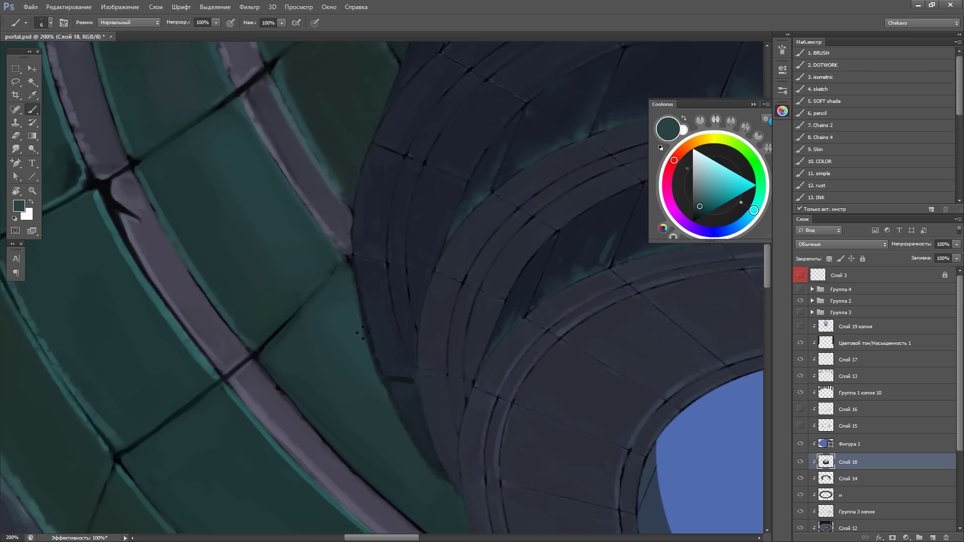
left_click(389, 405, "alt")
key("r")
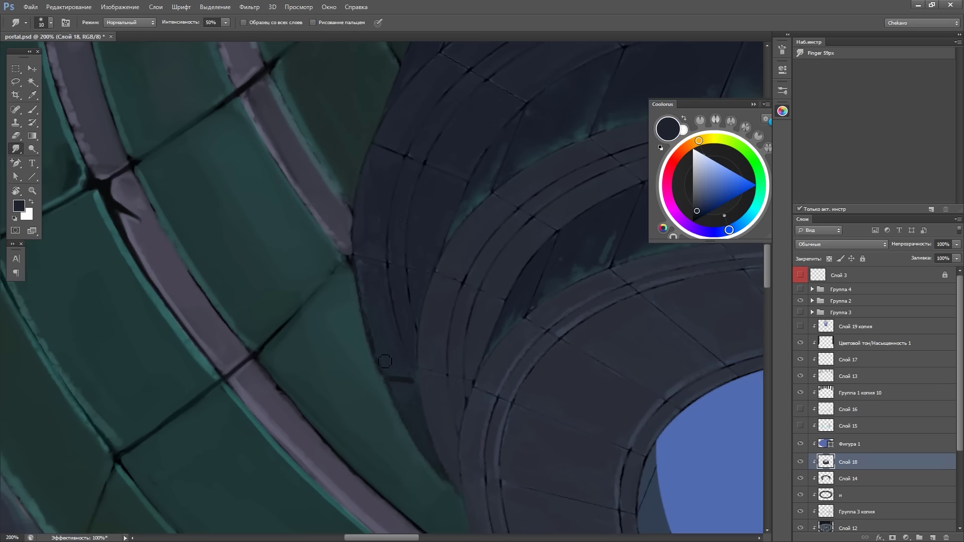
left_click_drag(387, 259, 352, 312)
key("b")
key("d")
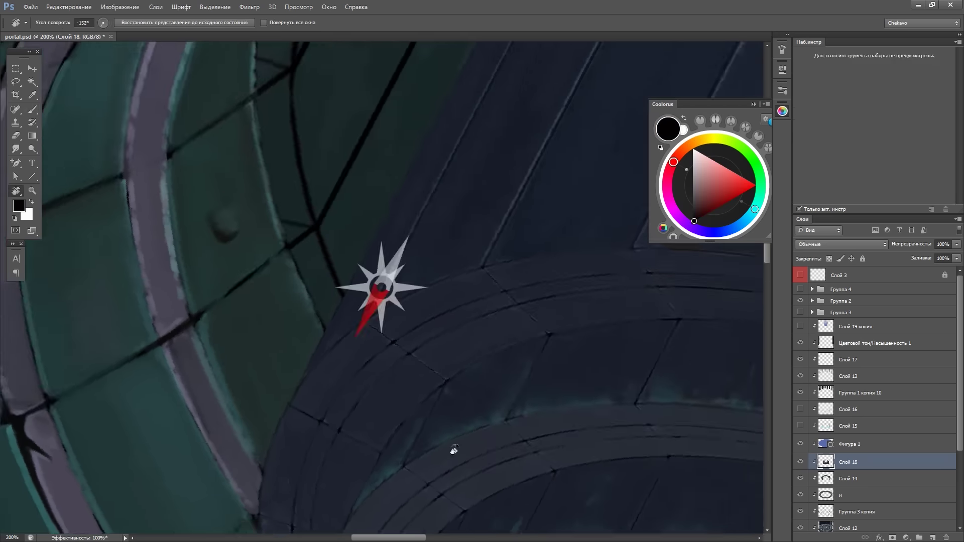
left_click_drag(452, 450, 388, 380)
left_click_drag(375, 291, 394, 347)
left_click(400, 346, "alt")
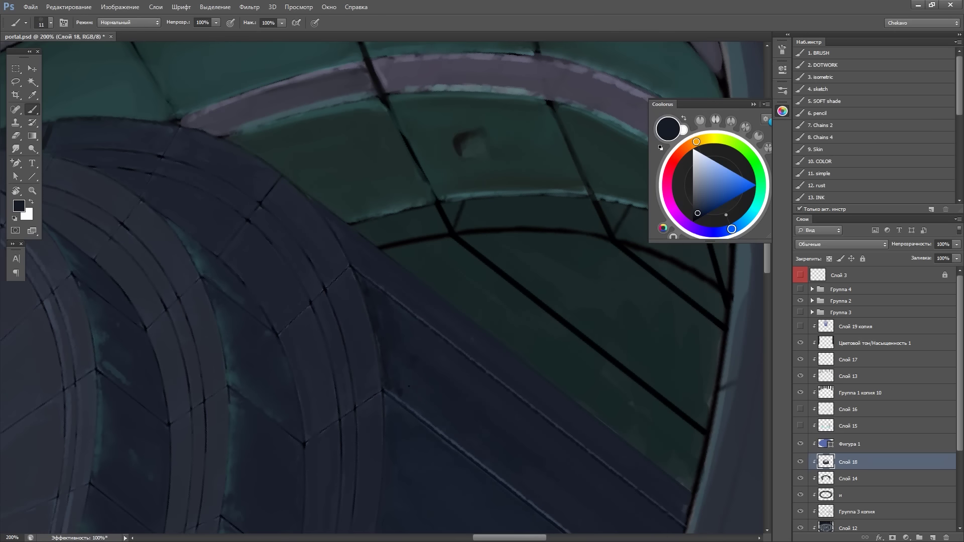
Save the painting and shade the bolt with a teal highlight and dark shadow side
key("ctrl+s")
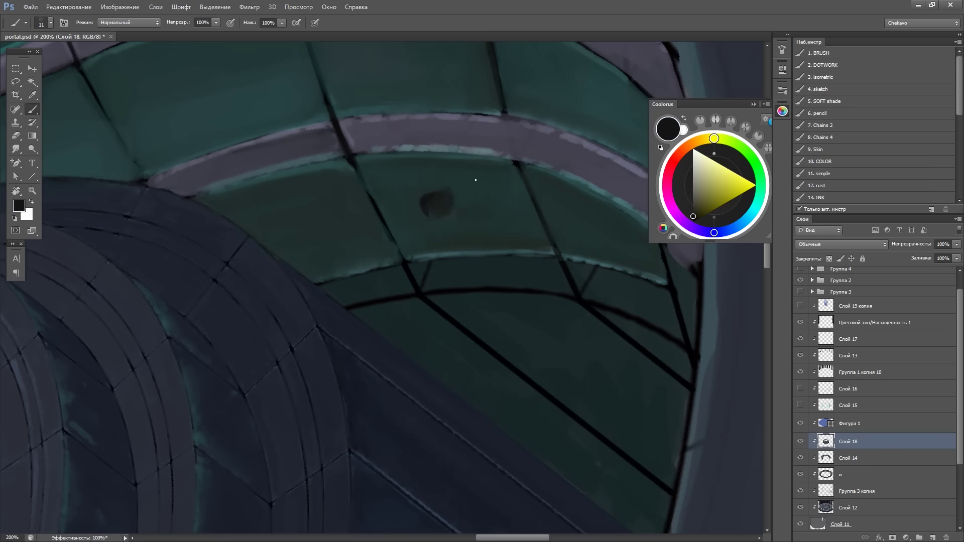
left_click(455, 205, "alt")
left_click(442, 200, "alt")
left_click_drag(431, 199, 427, 213)
Sample dark teal from the wall and move over to the pedestal wall panels
left_click(351, 107, "alt")
key("r")
key("b")
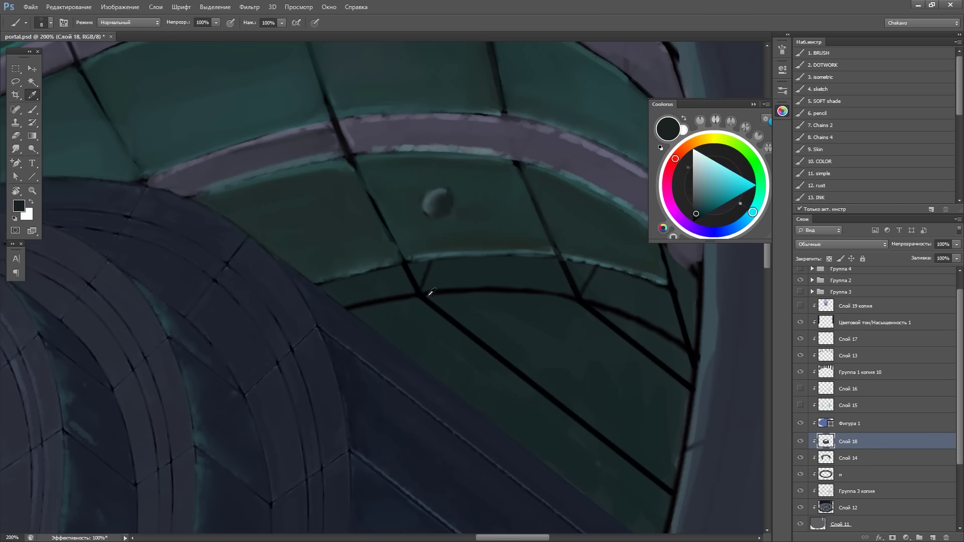
key("d")
key("r")
left_click(428, 208, "alt")
mouse_move(428, 208)
left_mouse_down()
mouse_move(370, 155)
mouse_move(483, 160)
mouse_move(610, 364)
left_mouse_up()
key("r")
key("b")
Paint teal drips down the pedestal wall panels in a bluer teal shade
scroll(522, 241, "down", 3)
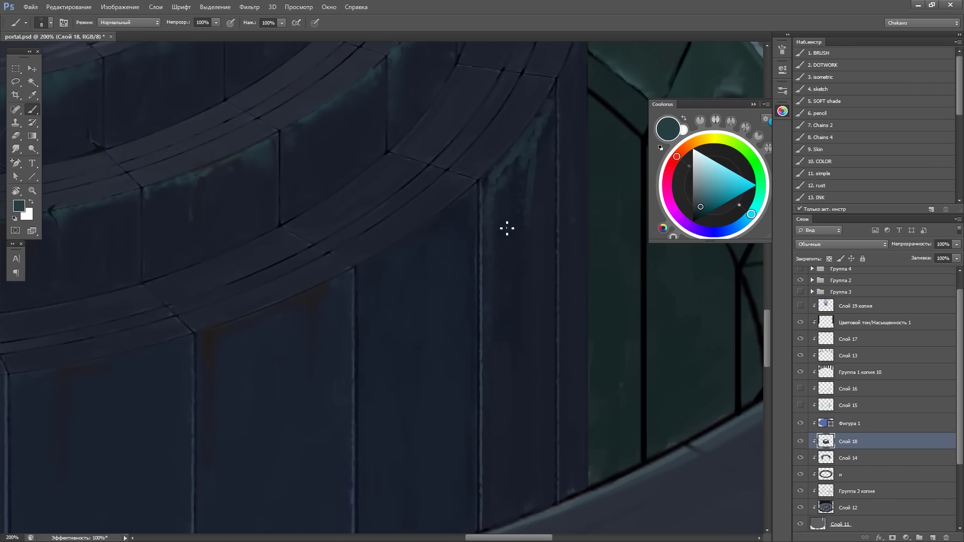
scroll(547, 220, "up", 1)
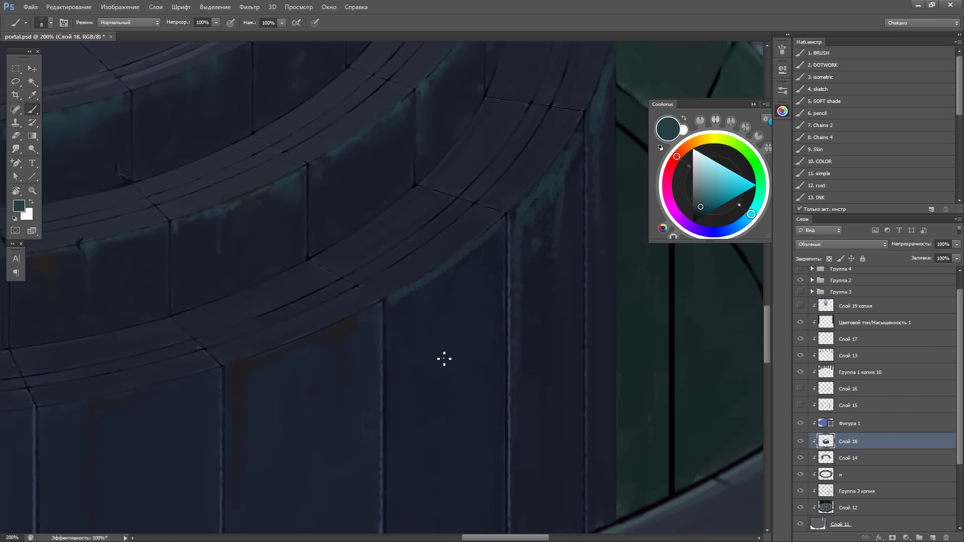
scroll(499, 235, "down", 3)
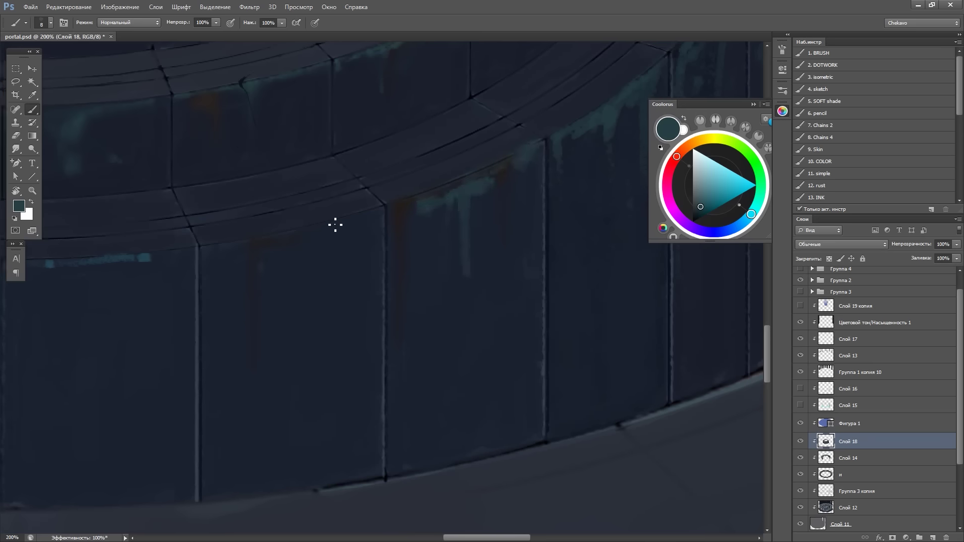
mouse_move(211, 255)
left_mouse_down()
mouse_move(216, 352)
mouse_move(236, 317)
left_mouse_up()
left_click(216, 277, "alt")
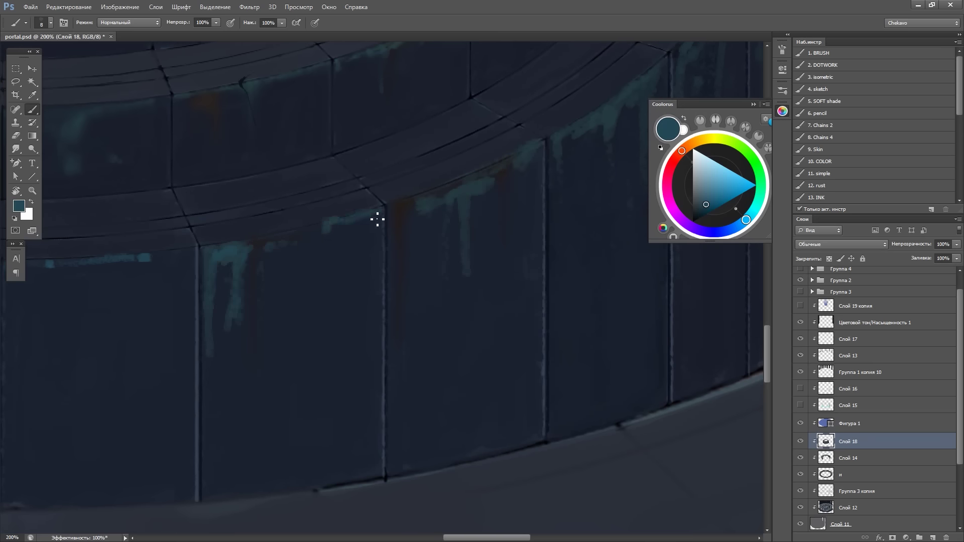
left_click_drag(378, 219, 351, 454)
key("Tab")
left_click_drag(317, 316, 359, 191)
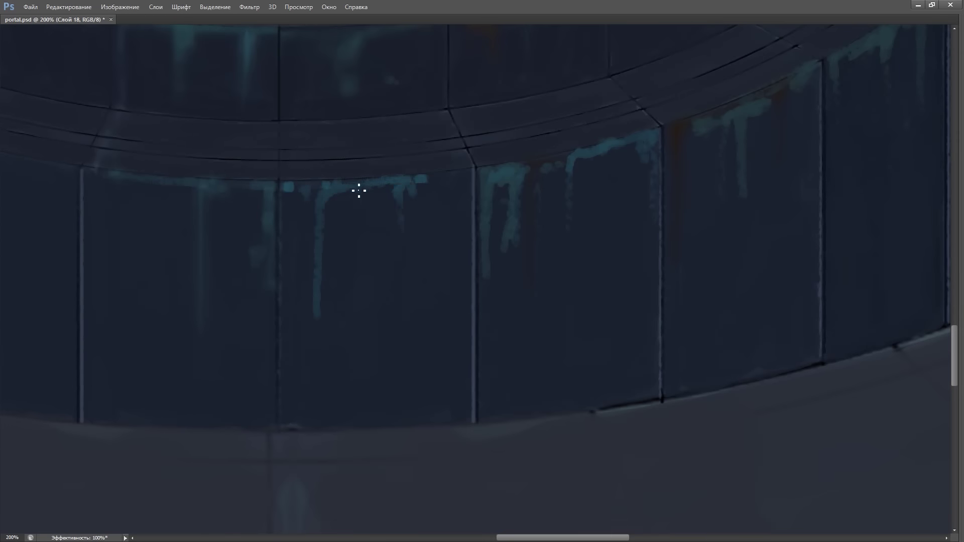
left_click_drag(135, 183, 227, 190)
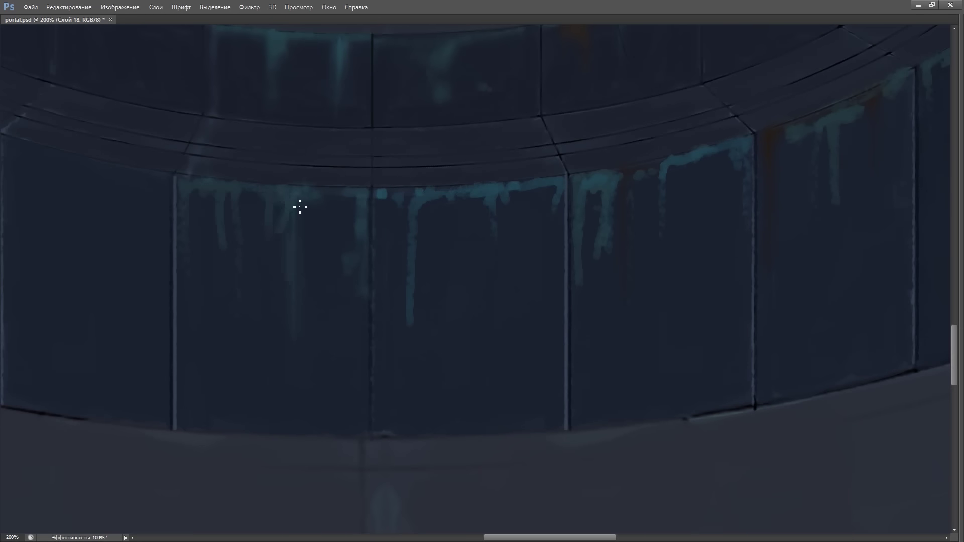
Add rust-brown stains near the drips and lighten the teal paint colour
key("Tab")
mouse_move(322, 211)
left_mouse_down()
mouse_move(346, 216)
mouse_move(226, 211)
left_mouse_up()
key("ctrl+minus")
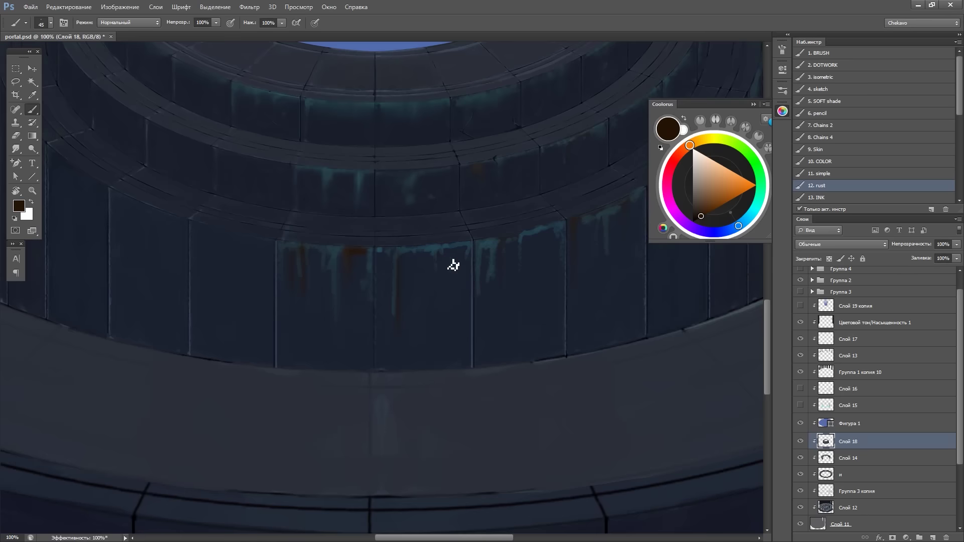
left_click_drag(454, 265, 320, 206)
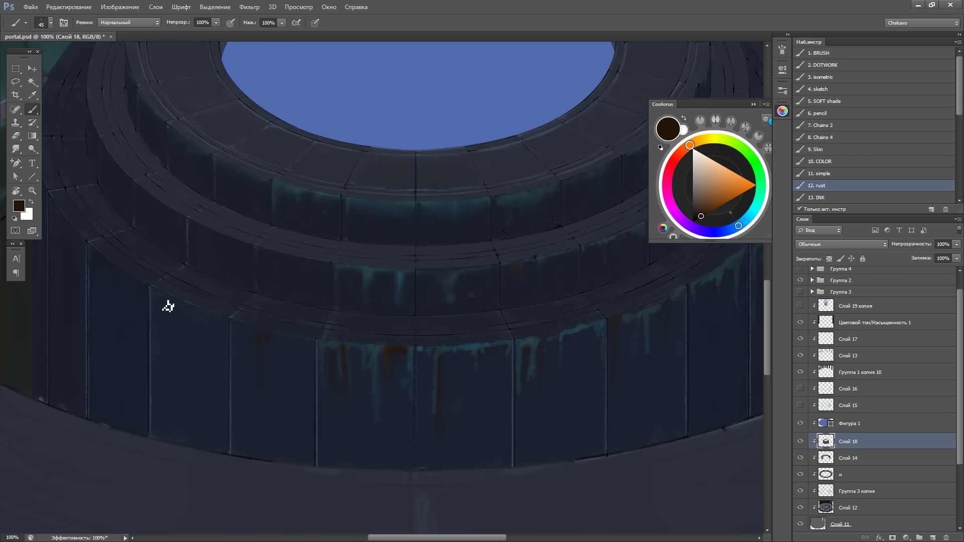
left_click_drag(168, 307, 242, 312)
left_click_drag(706, 204, 705, 196)
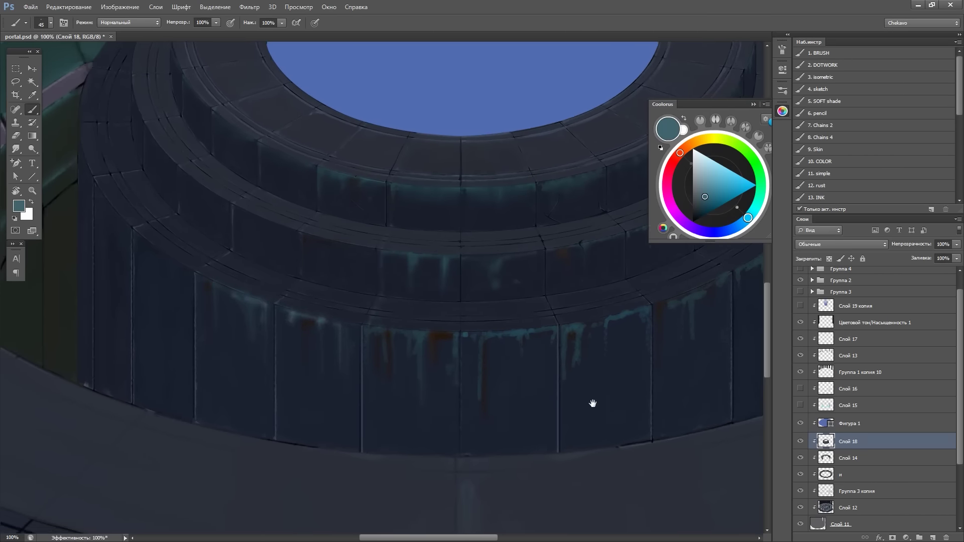
left_click_drag(592, 402, 265, 407)
scroll(847, 195, "down", 5)
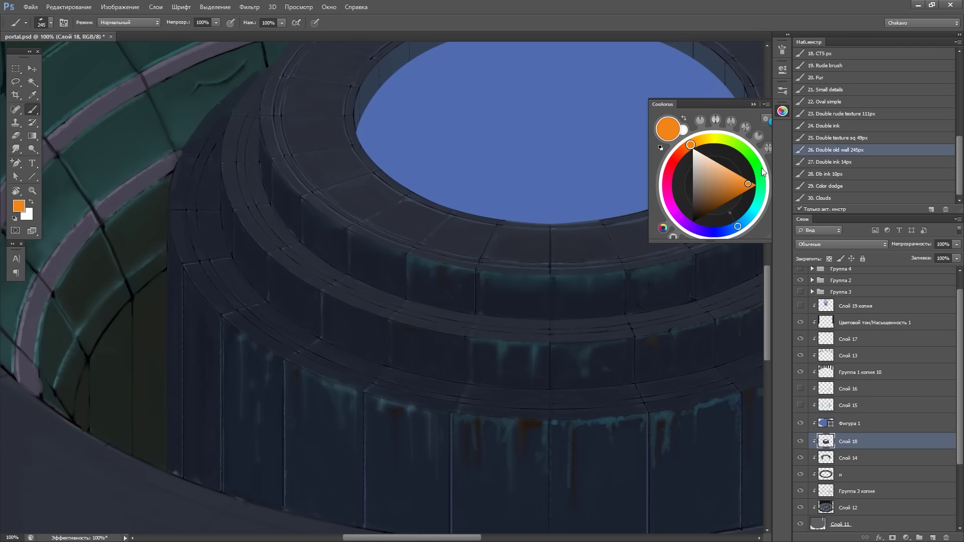
Choose the old-wall texture brush at size 14, zoom to 200%, and sample dark teal
left_click(834, 150)
key("ctrl+plus")
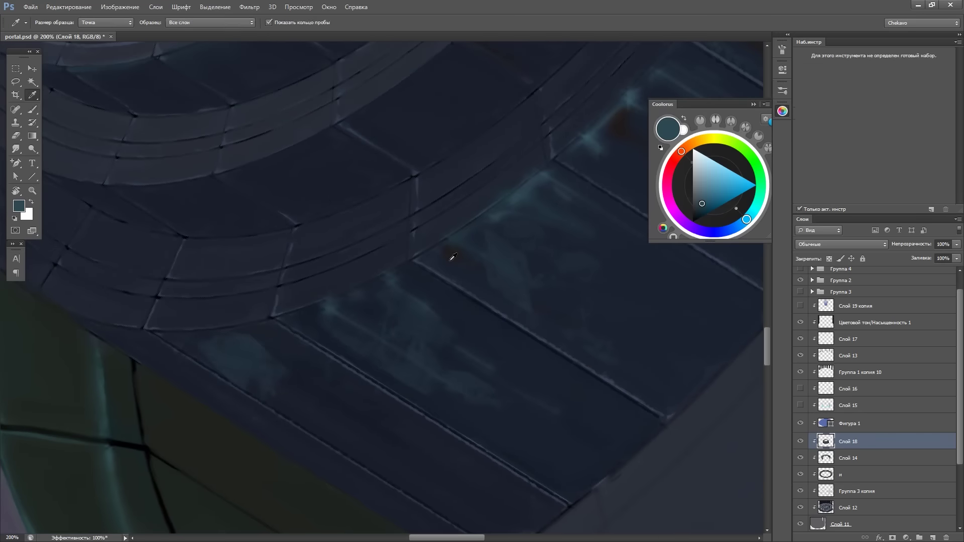
left_click(423, 334, "alt")
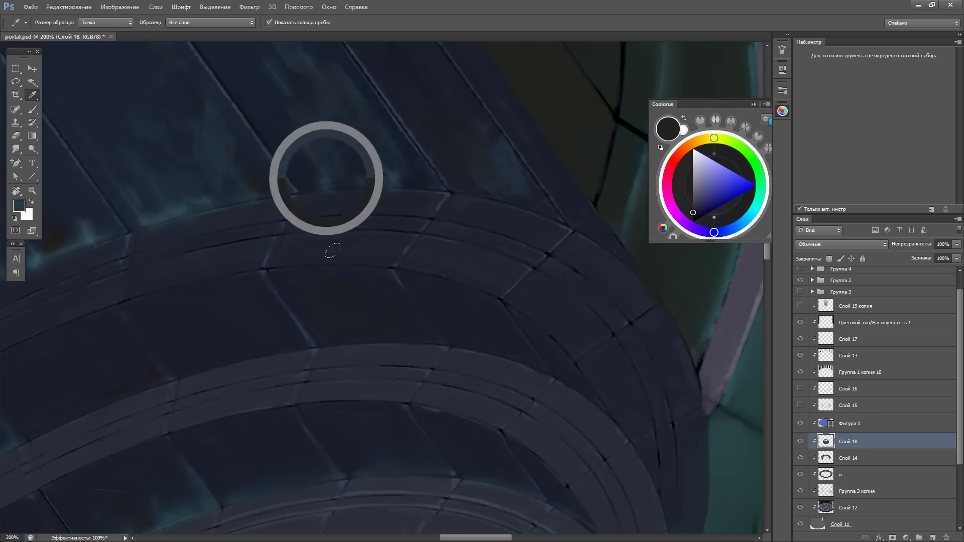
left_click(451, 259, "alt")
key("bracketleft")
key("bracketleft")
key("bracketleft")
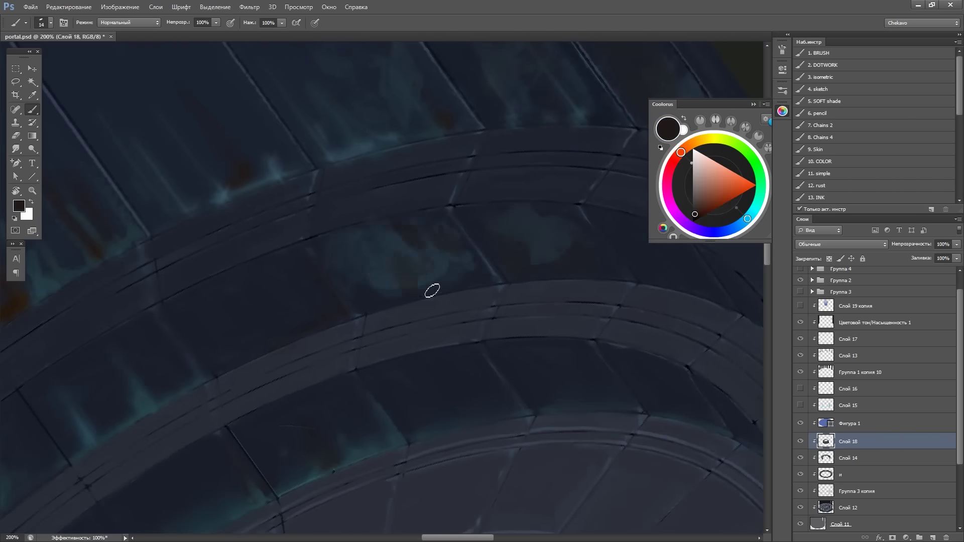
Sample near-black blue and lighter slate tones while rotating along the arch
left_click_drag(581, 215, 454, 240)
left_click(454, 240, "alt")
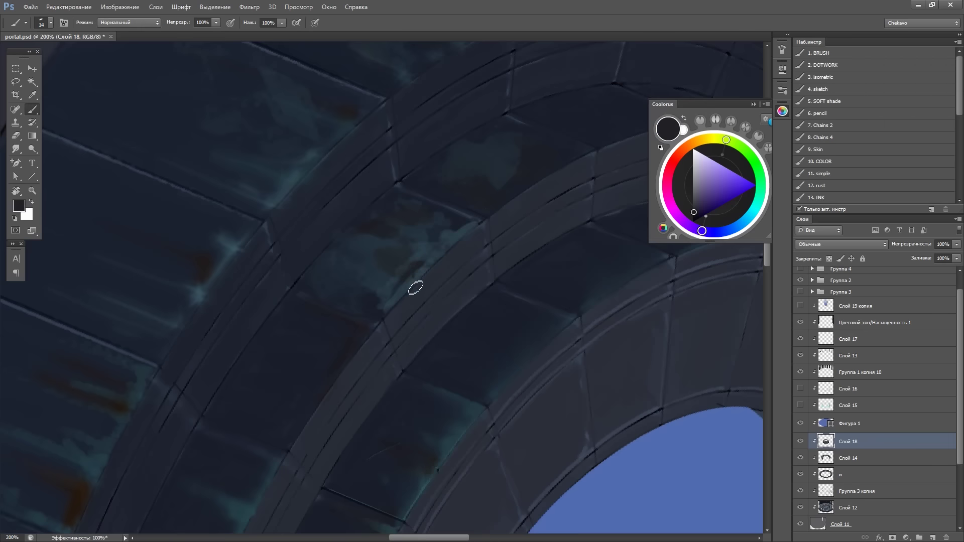
left_click_drag(416, 288, 474, 187)
left_click(494, 124, "alt")
key("r")
mouse_move(429, 165)
left_mouse_down()
mouse_move(359, 95)
mouse_move(268, 303)
mouse_move(451, 222)
left_mouse_up()
key("b")
left_click(176, 213, "alt")
Adjust the brush for fine detail and pick the near-black line colour
right_click(450, 222, "alt")
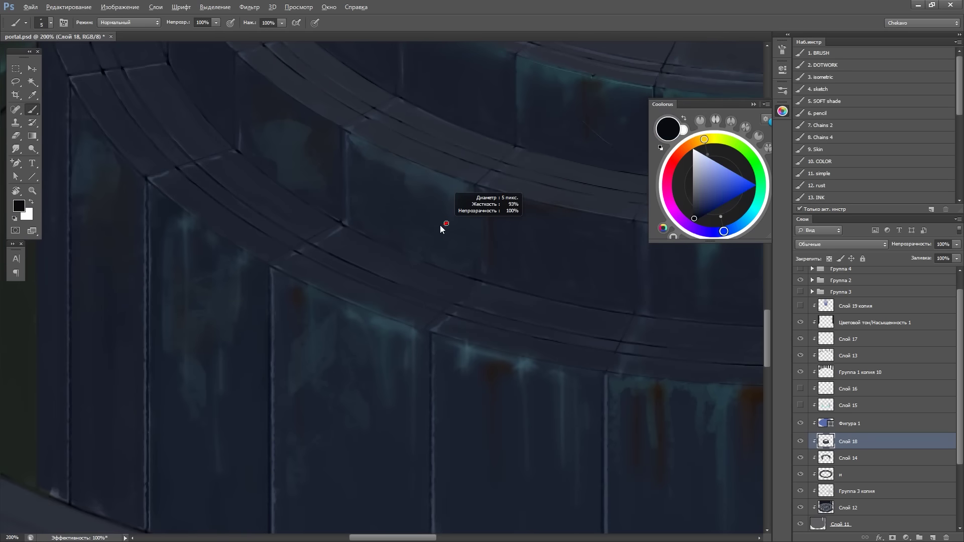
scroll(414, 275, "up", 1)
right_click(480, 115)
key("Escape")
mouse_move(480, 115)
left_mouse_down()
mouse_move(568, 221)
mouse_move(389, 372)
left_mouse_up()
left_click_drag(608, 108, 377, 305)
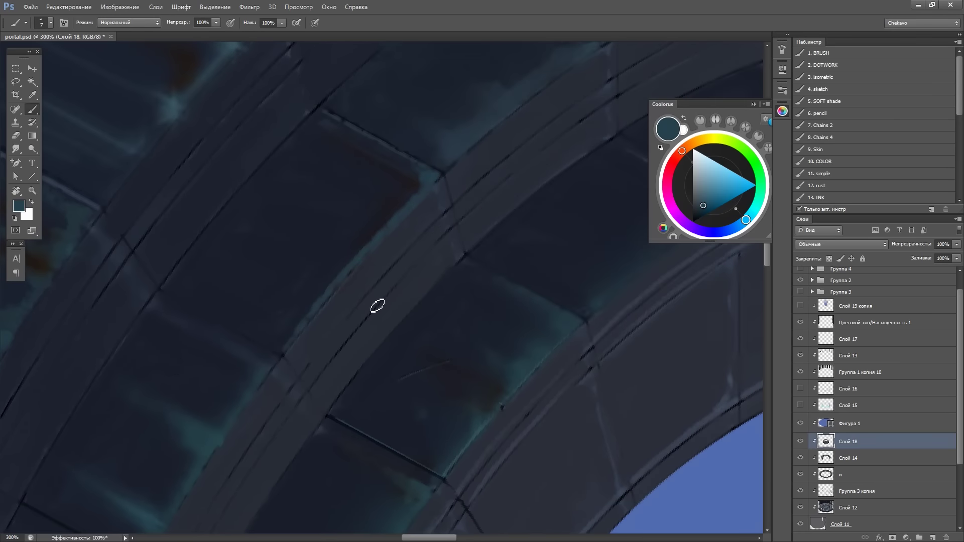
left_click(468, 174, "alt")
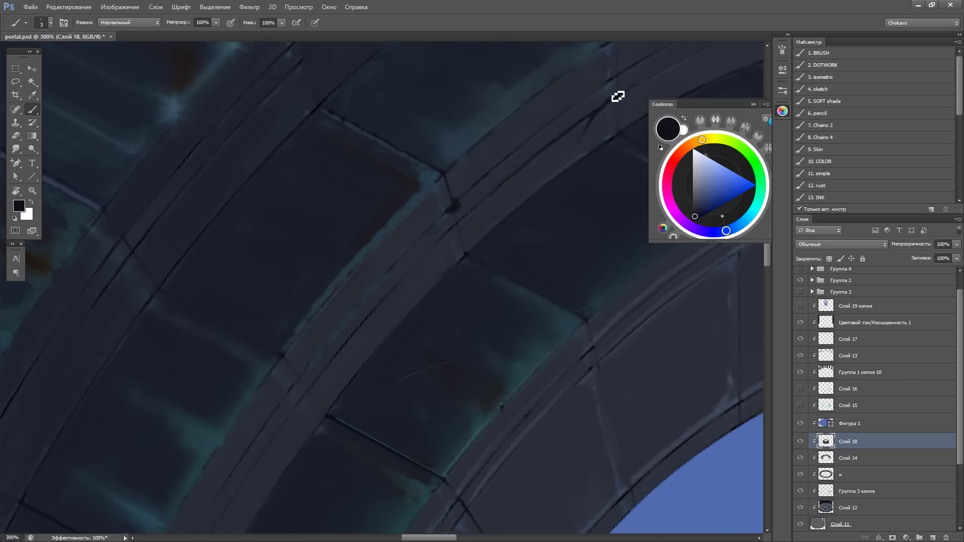
Paint seam lines in lighter dark slate with a larger brush, rotating along the arch
left_click_drag(556, 130, 568, 138)
left_click(569, 138, "alt")
key("bracketright")
key("bracketright")
key("bracketright")
mouse_move(522, 177)
left_mouse_down()
mouse_move(530, 228)
mouse_move(605, 264)
mouse_move(370, 156)
mouse_move(496, 195)
left_mouse_up()
key("Tab")
mouse_move(697, 86)
left_mouse_down()
mouse_move(354, 142)
mouse_move(653, 219)
left_mouse_up()
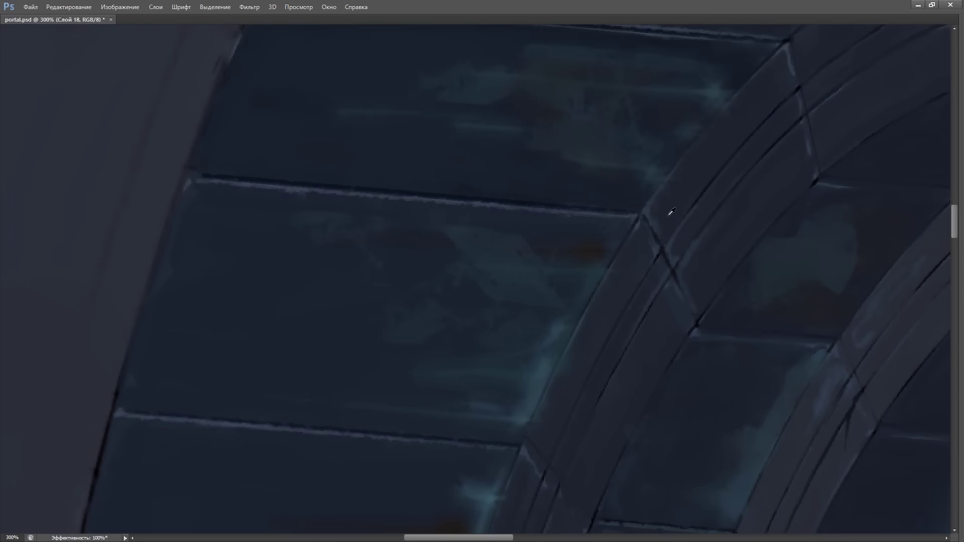
left_click_drag(790, 47, 508, 32)
Review the whole portal and arch, then save the document
key("ctrl+0")
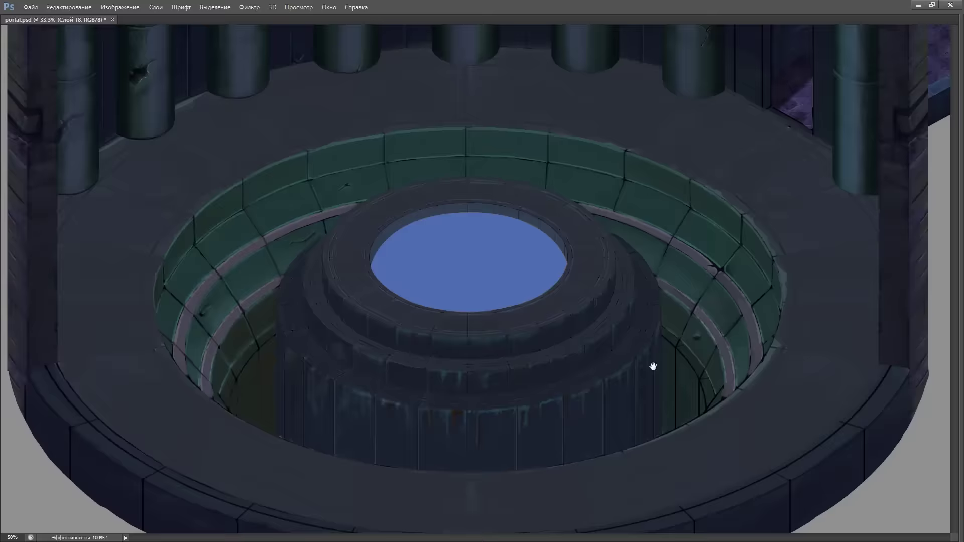
key("Tab")
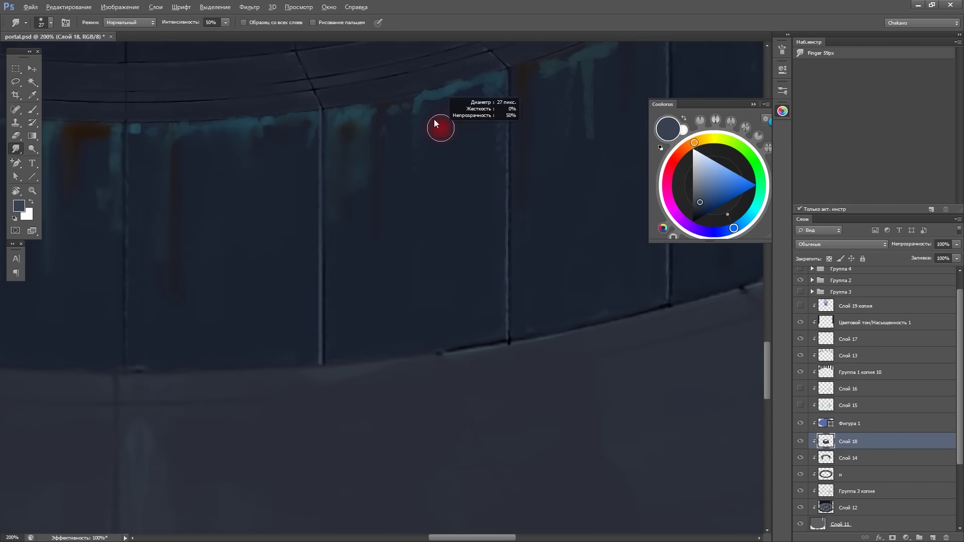
mouse_move(527, 82)
left_mouse_down()
mouse_move(496, 156)
mouse_move(447, 221)
mouse_move(505, 209)
mouse_move(484, 129)
mouse_move(564, 110)
mouse_move(334, 292)
mouse_move(451, 251)
mouse_move(400, 295)
mouse_move(363, 200)
mouse_move(164, 348)
left_mouse_up()
key("ctrl+minus")
mouse_move(138, 218)
left_mouse_down()
mouse_move(291, 166)
mouse_move(319, 224)
mouse_move(315, 155)
left_mouse_up()
key("ctrl+minus")
key("ctrl+minus")
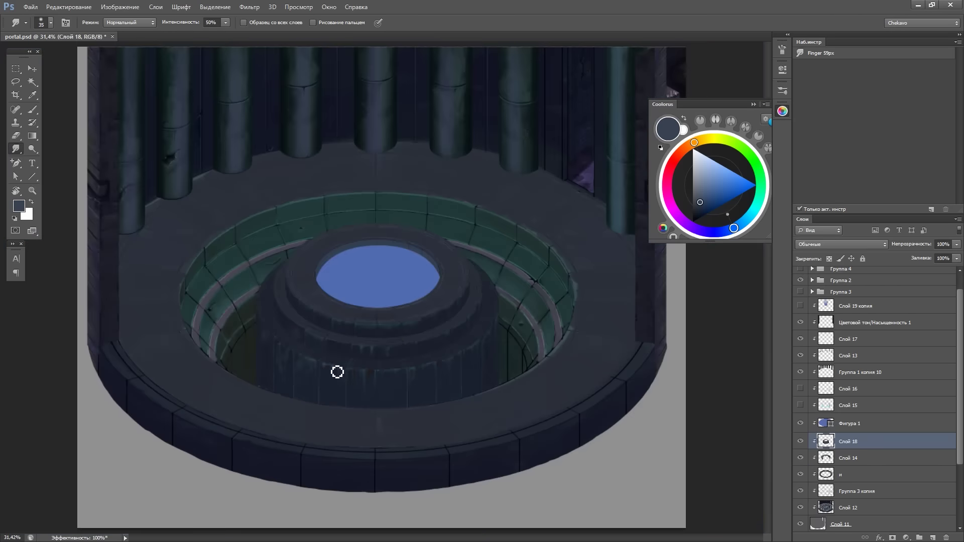
key("Tab")
key("ctrl+plus")
key("ctrl+plus")
key("ctrl+s")
Switch to the double texture square brush and zoom in on the cylinder rings
scroll(459, 217, "up", 3)
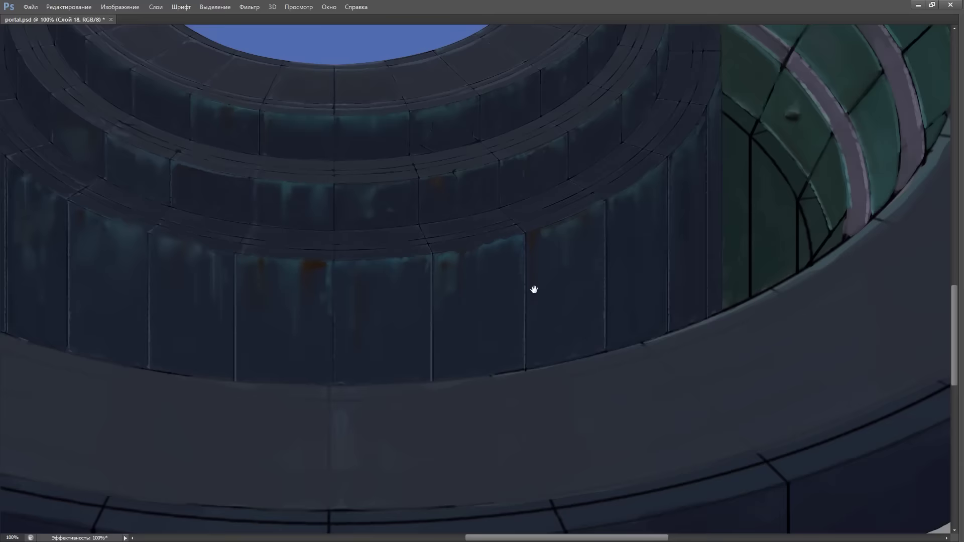
scroll(534, 286, "up", 4)
key("Tab")
left_click(864, 147)
key("ctrl+plus")
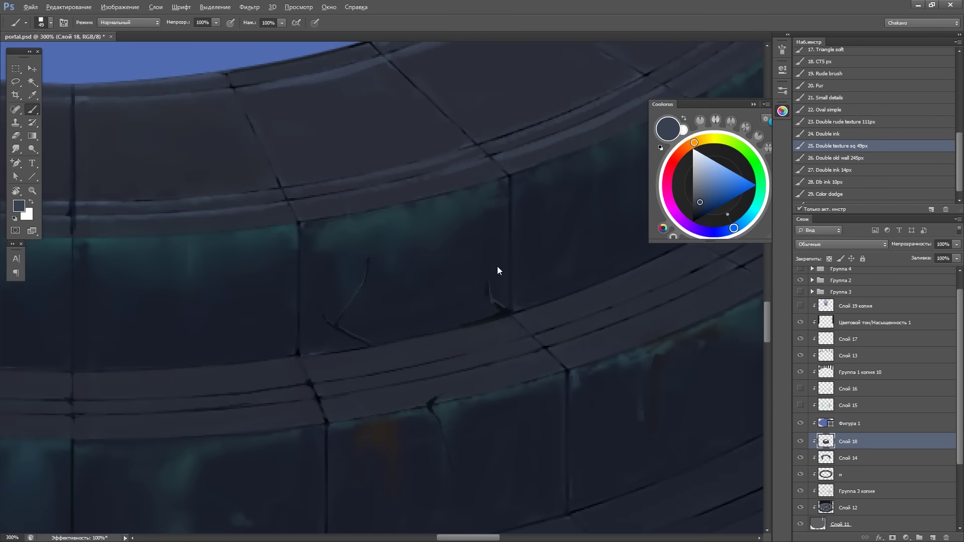
key("ctrl+plus")
left_click_drag(537, 191, 351, 385)
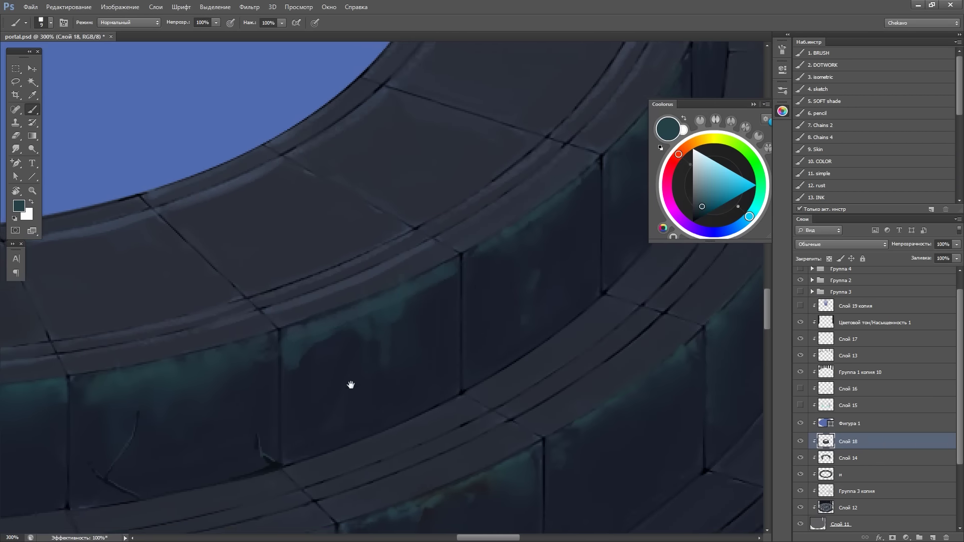
Sample darker stone colours and darken the seam notches on the lower ring edges
left_click(444, 277, "alt")
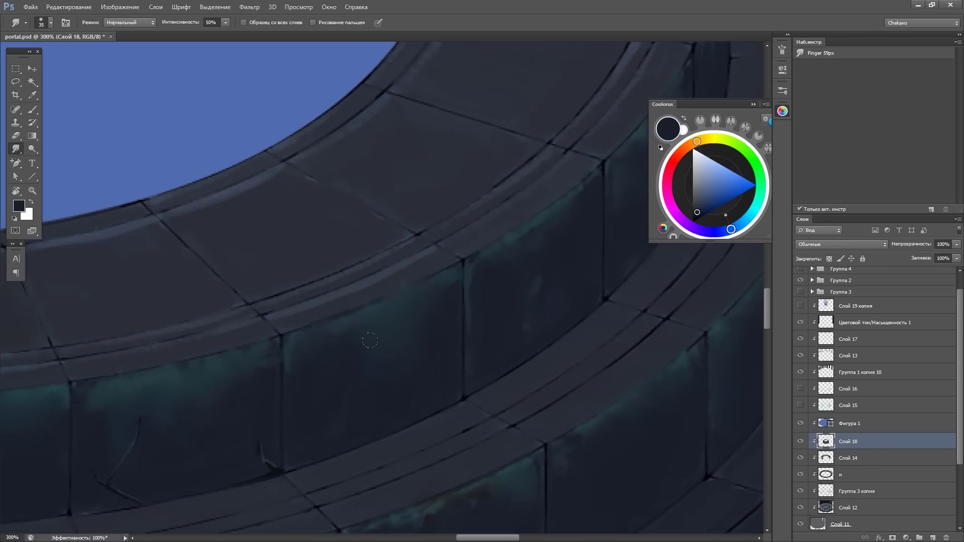
mouse_move(484, 292)
left_mouse_down()
mouse_move(535, 144)
mouse_move(385, 129)
left_mouse_up()
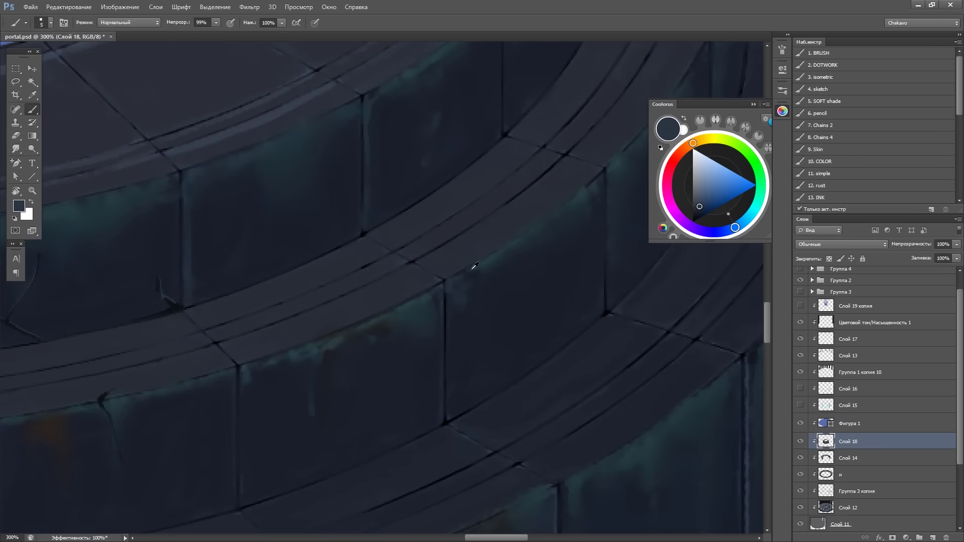
left_click(610, 179, "alt")
left_click_drag(521, 206, 483, 250)
left_click(506, 225, "alt")
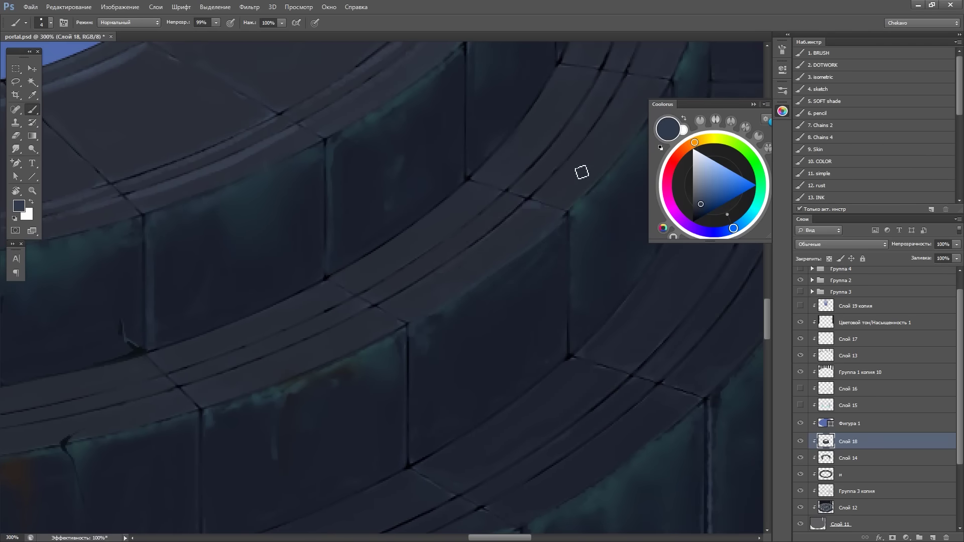
key("Tab")
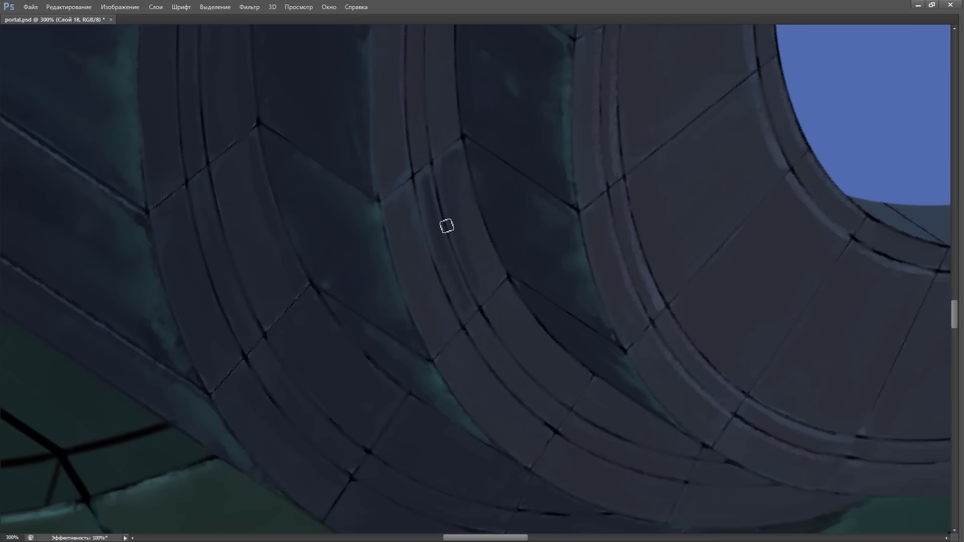
scroll(424, 160, "up", 3)
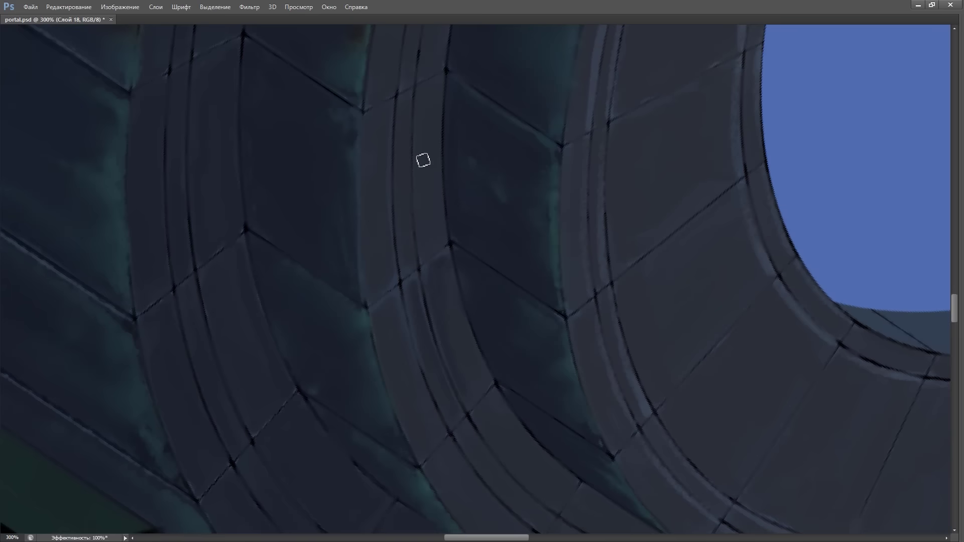
scroll(467, 274, "up", 6)
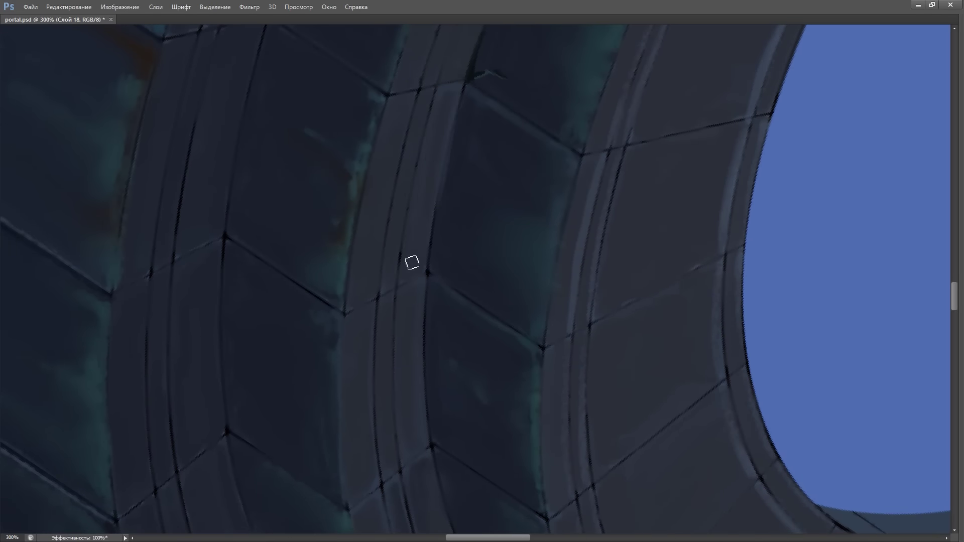
scroll(409, 180, "up", 1)
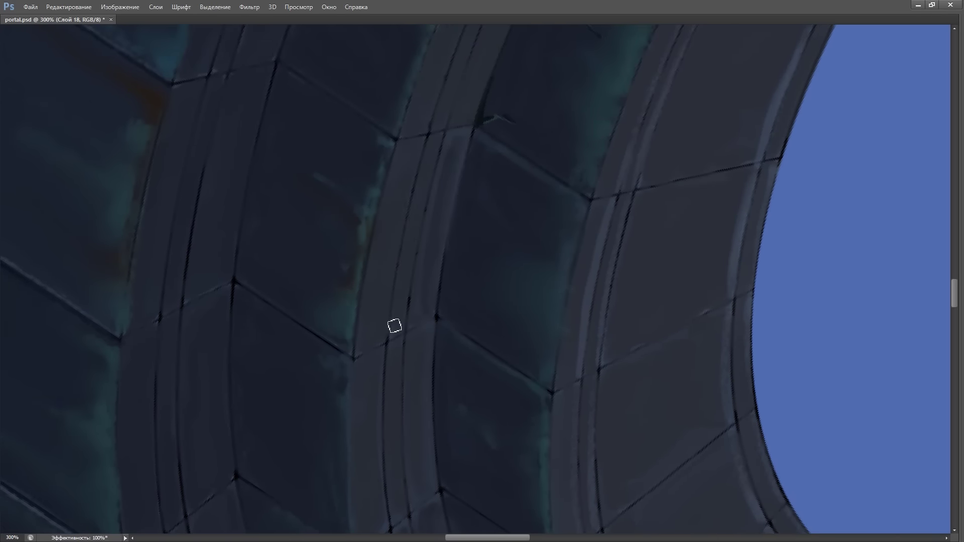
left_click(523, 215)
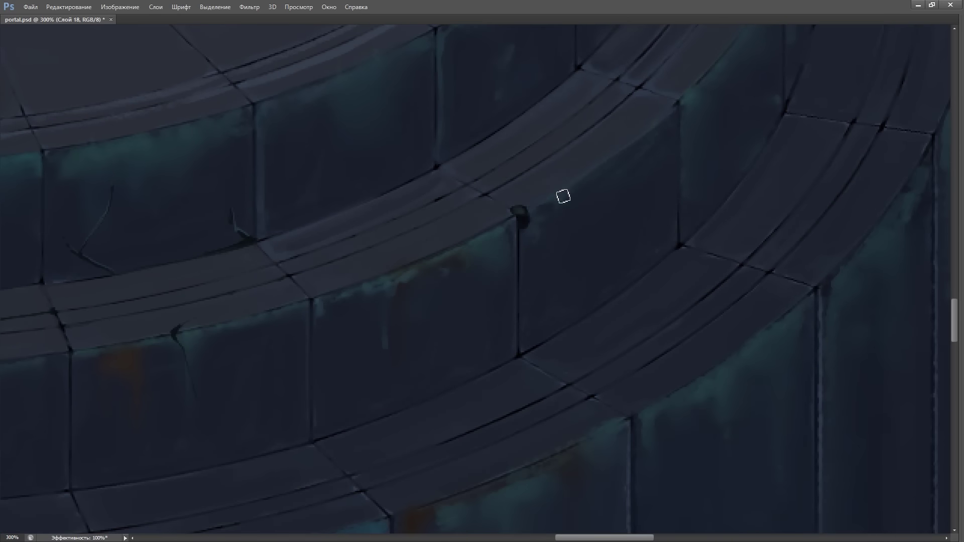
Hide glow layers Слой 16 and Слой 15, and paint a dark mark on the cylinder edge
key("Tab")
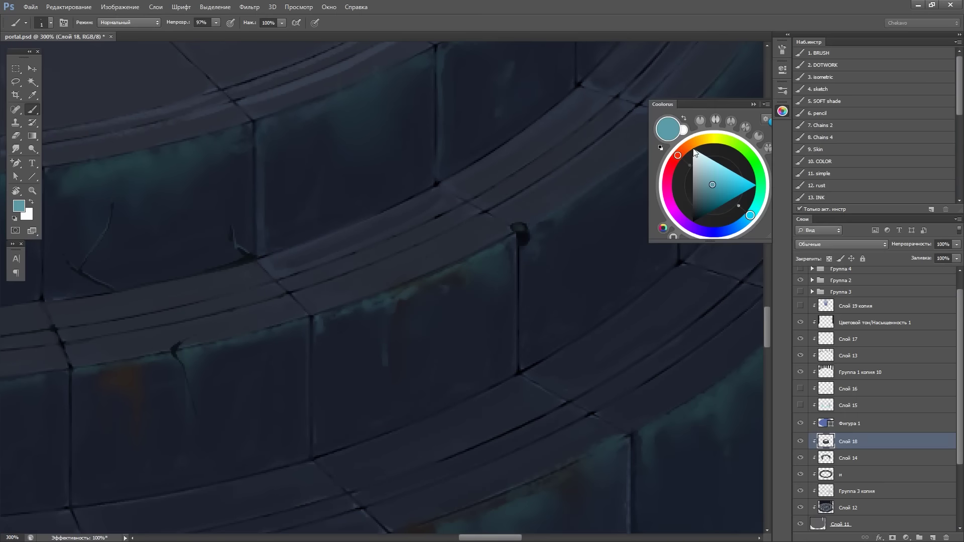
left_click_drag(531, 239, 447, 177)
left_click(443, 167, "alt")
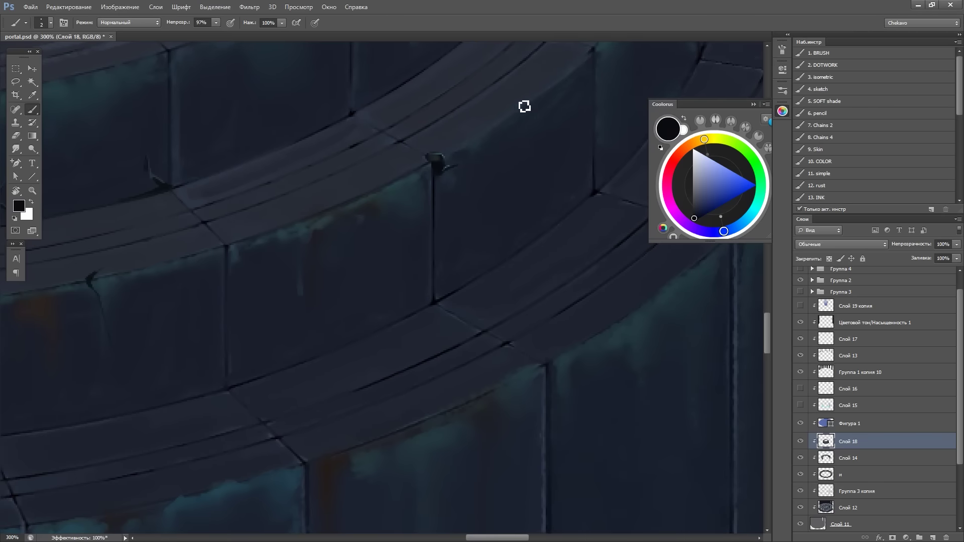
key("ctrl+0")
left_click(801, 389)
left_click(801, 405)
scroll(482, 304, "up", 3)
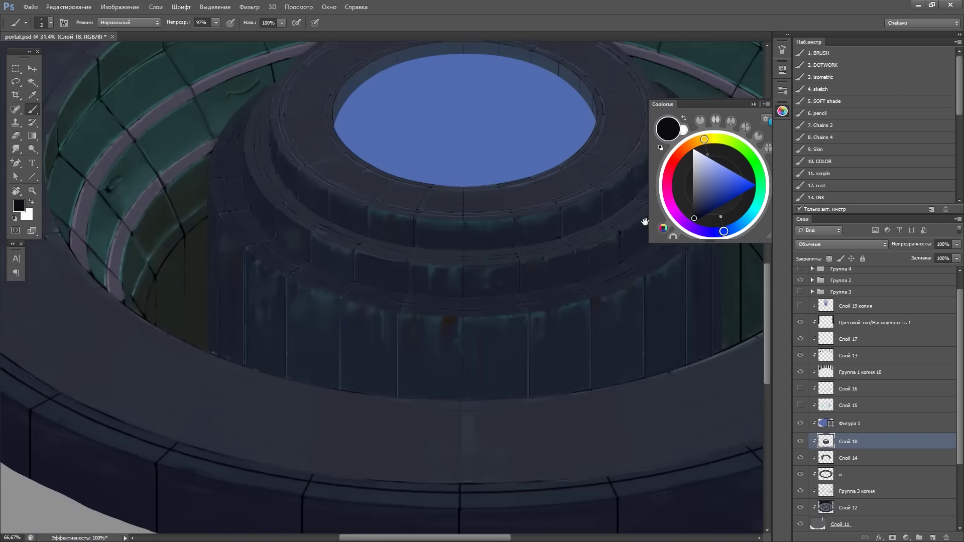
scroll(500, 358, "up", 3)
mouse_move(500, 357)
left_mouse_down()
mouse_move(369, 254)
mouse_move(392, 329)
left_mouse_up()
left_click(402, 256)
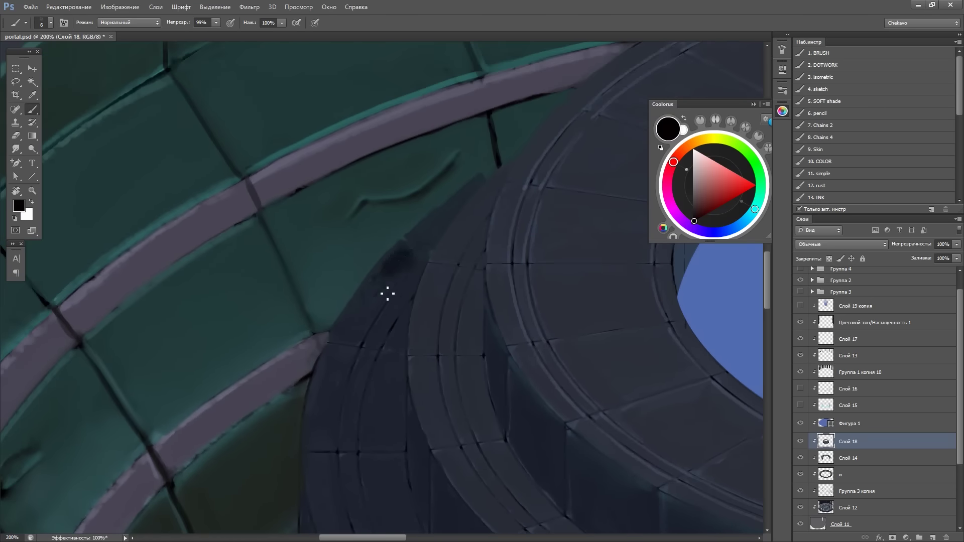
Finish cylinder seams in dark blue-grey and turn Слой 16 and Слой 15 back on
key("[")
key("d")
mouse_move(405, 248)
left_mouse_down()
mouse_move(387, 150)
mouse_move(431, 238)
left_mouse_up()
left_click(390, 151, "alt")
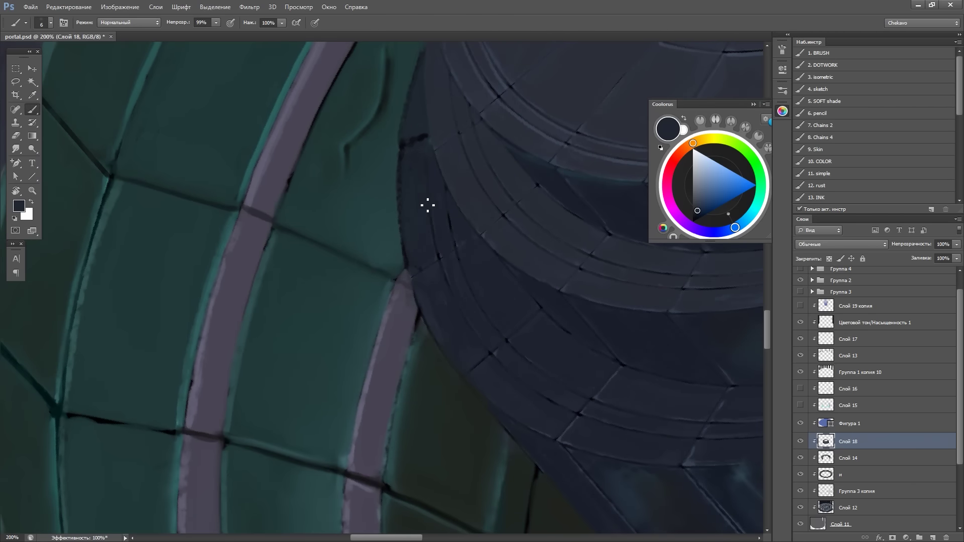
key("r")
key("ctrl+0")
left_click(801, 389)
left_click(800, 406)
On Слой 15, brighten the teal mist around the cylinder base and ring with the Clouds brush
scroll(545, 355, "up", 3)
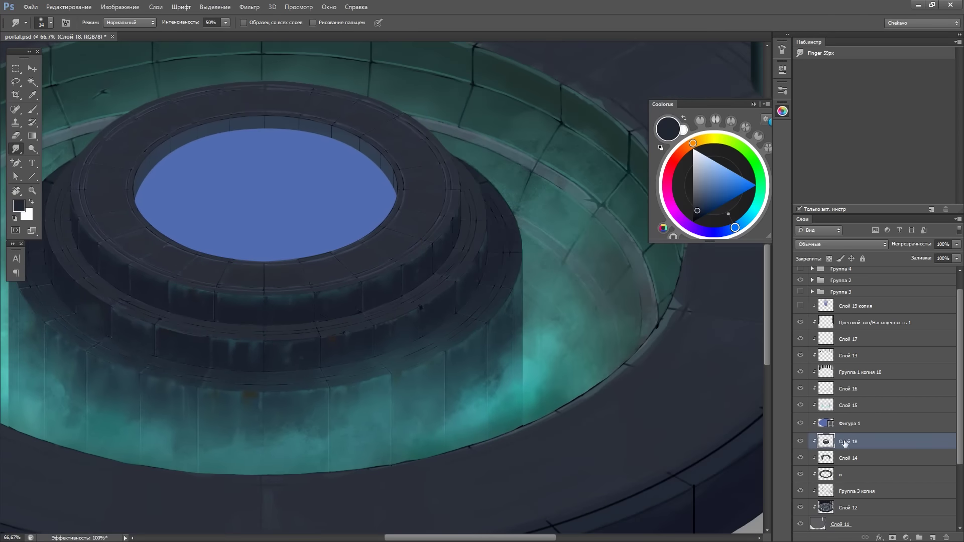
left_click(848, 405)
key("b")
left_click(819, 198)
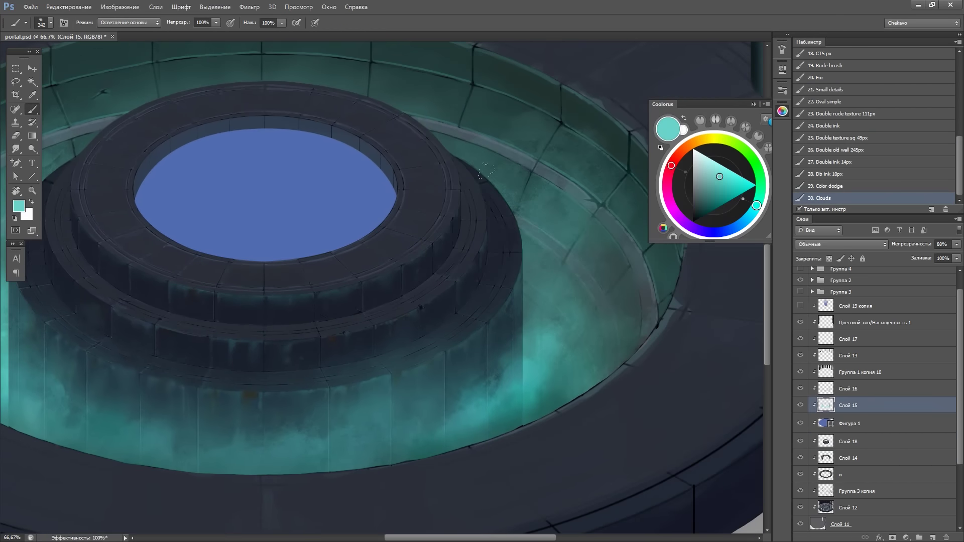
left_click_drag(495, 177, 397, 371)
scroll(576, 203, "down", 2)
left_click_drag(211, 101, 159, 189)
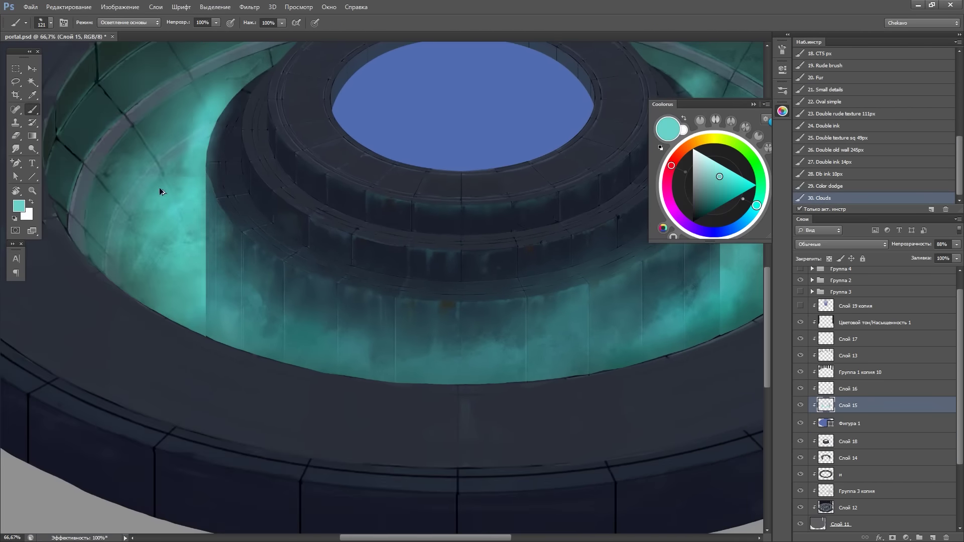
Switch the paint colour to a darker teal and enlarge the brush
left_click(704, 203)
key("bracketright")
key("bracketright")
key("bracketright")
key("9")
key("9")
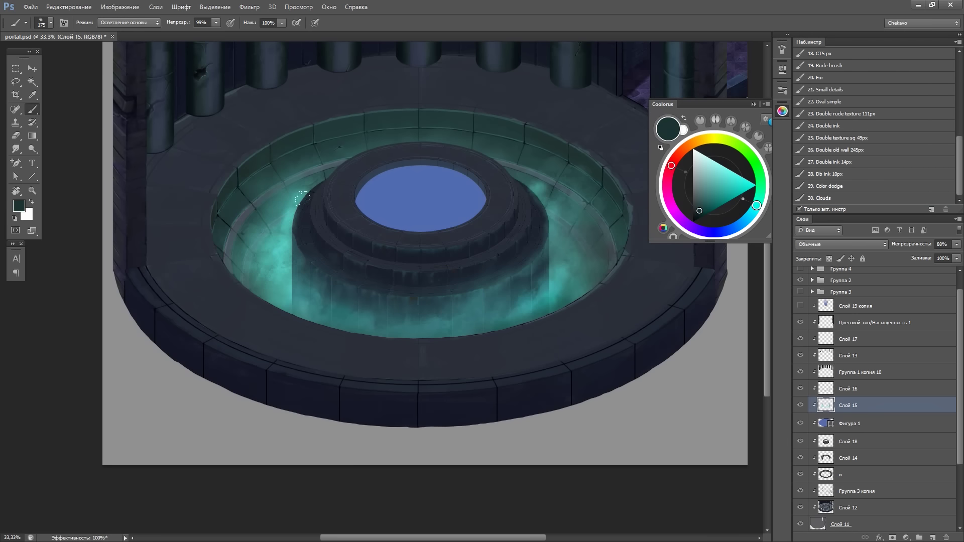
scroll(620, 384, "up", 1)
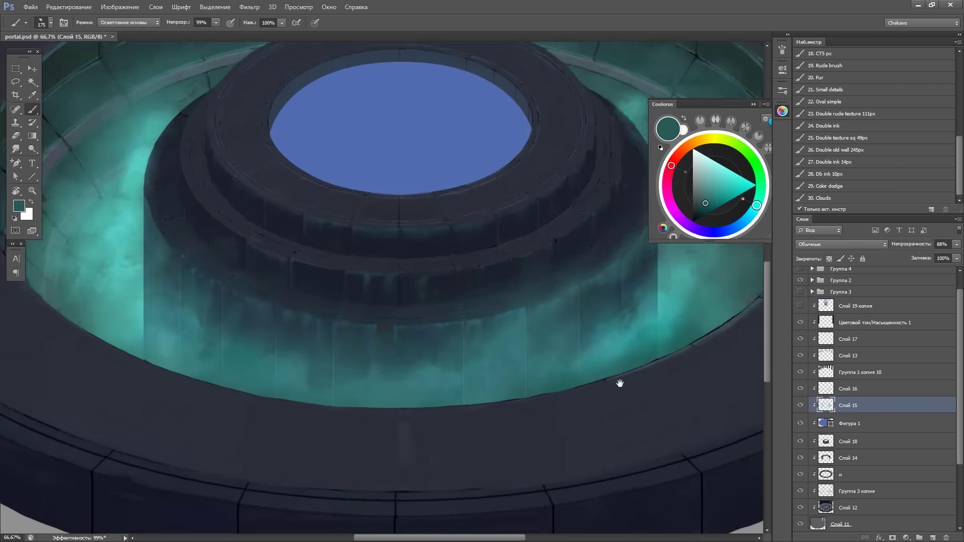
Add new layer Слой 19 and paint extra mist left of the central cylinder
left_click(801, 389)
scroll(594, 452, "up", 3)
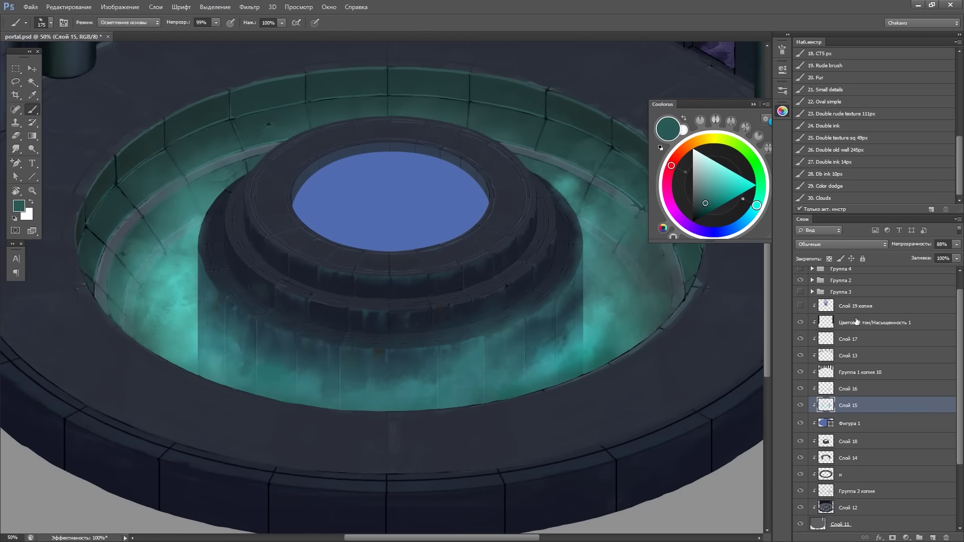
key("ctrl+shift+alt+n")
key("9")
key("8")
mouse_move(216, 251)
left_mouse_down()
mouse_move(202, 340)
mouse_move(211, 349)
left_mouse_up()
Check the whole image, then load the Слой 18 shape as a selection
key("ctrl+minus")
key("ctrl+minus")
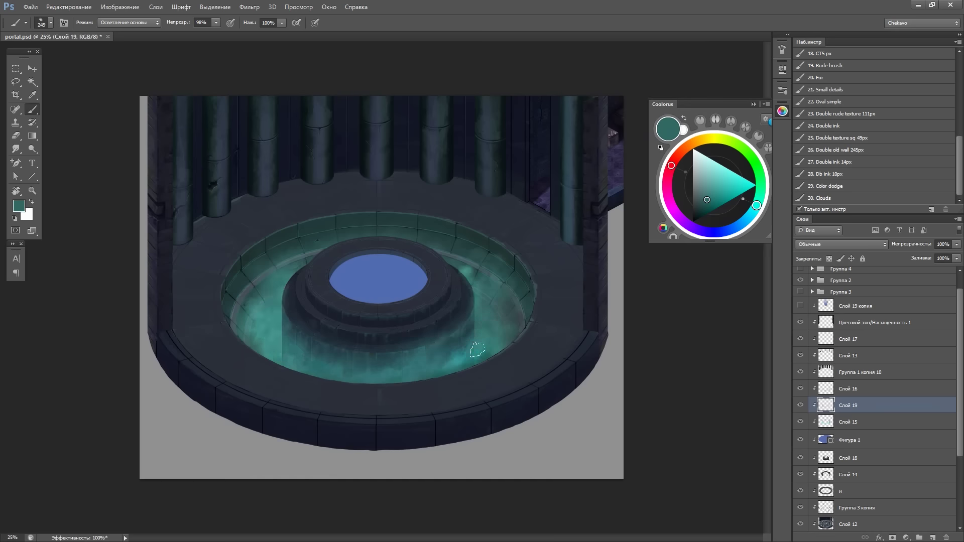
key("ctrl+plus")
key("ctrl+plus")
left_click(849, 458)
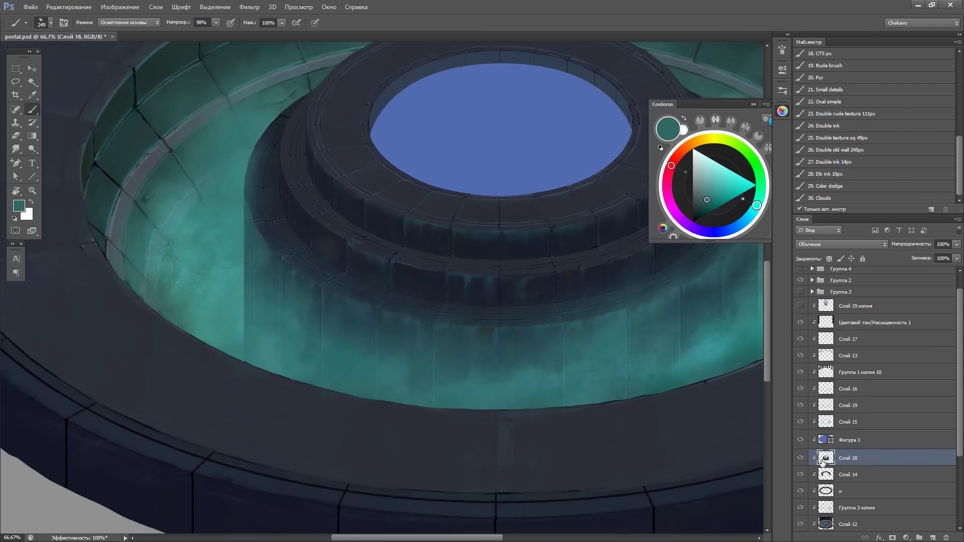
key("ctrl+plus")
Rotate the canvas upright, clear the selection and sample a dark navy colour
key("l")
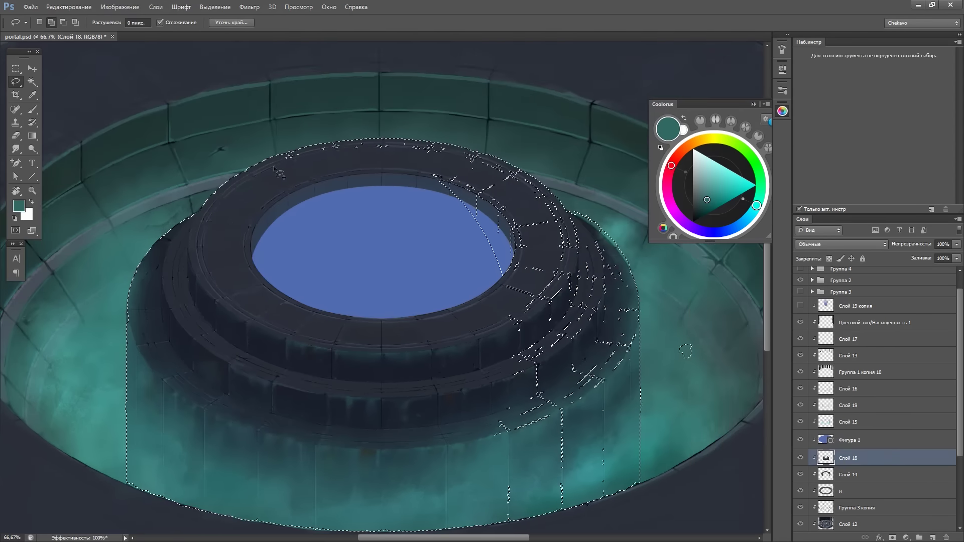
mouse_move(437, 222)
left_mouse_down()
mouse_move(270, 145)
mouse_move(172, 257)
left_mouse_up()
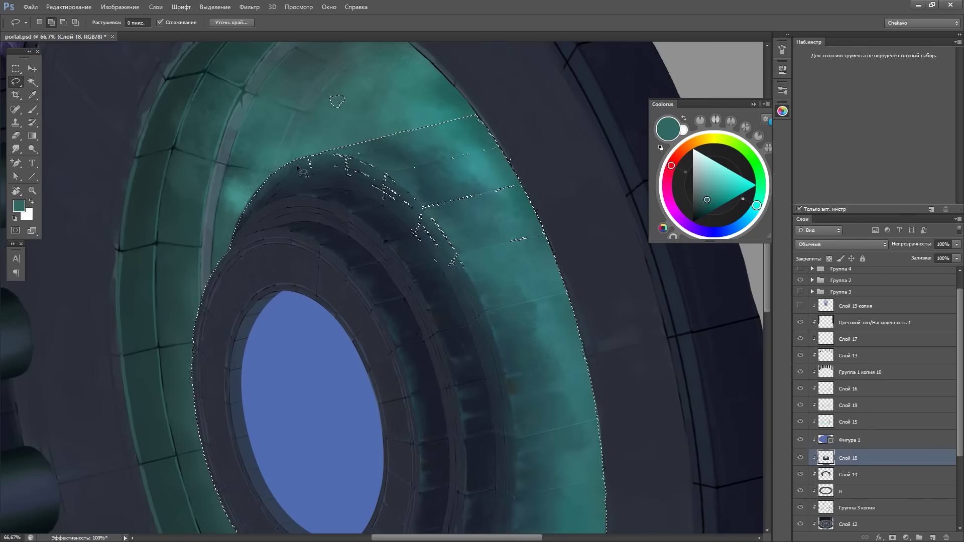
key("ctrl+d")
key("ctrl+minus")
key("b")
left_click(325, 358, "alt")
key("ctrl+plus")
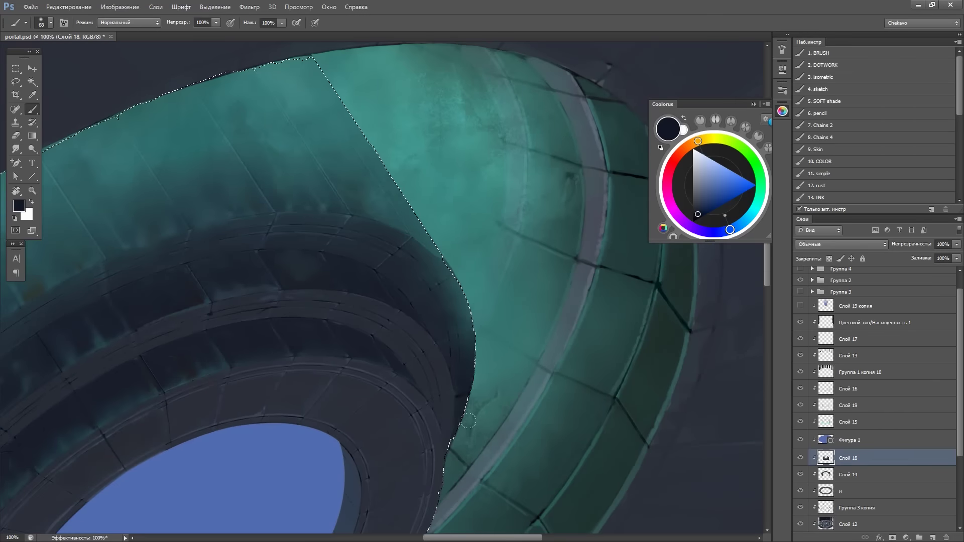
Add a new shading layer set to Overlay blend mode
key("ctrl+shift+alt+n")
left_click(841, 244)
left_click(824, 377)
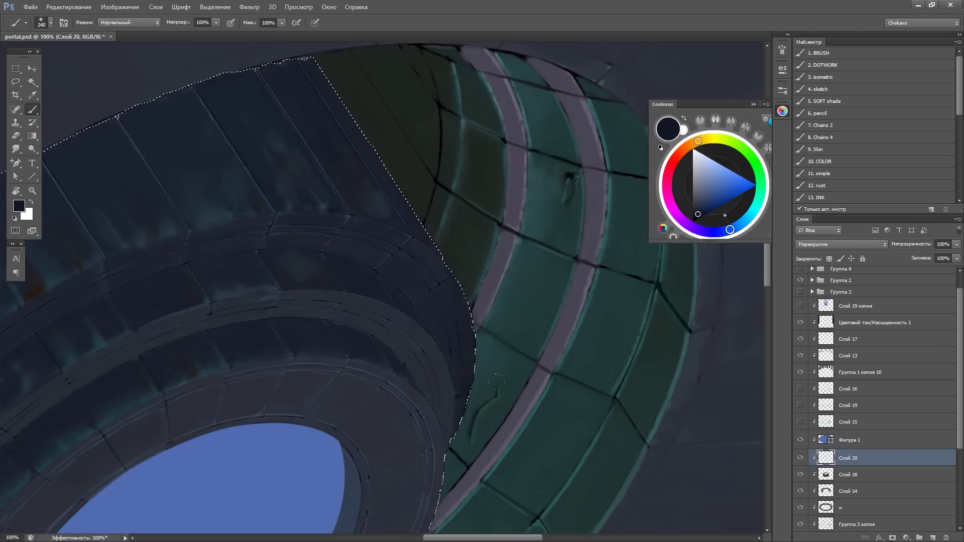
key("ctrl+minus")
Lasso the tower's inner ring edge up to the tower top
key("l")
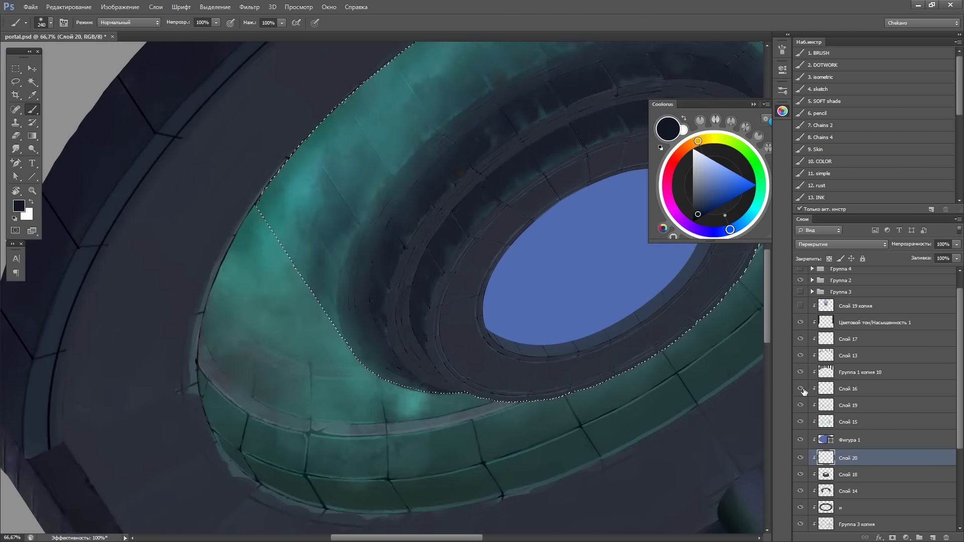
key("ctrl+plus")
key("ctrl+plus")
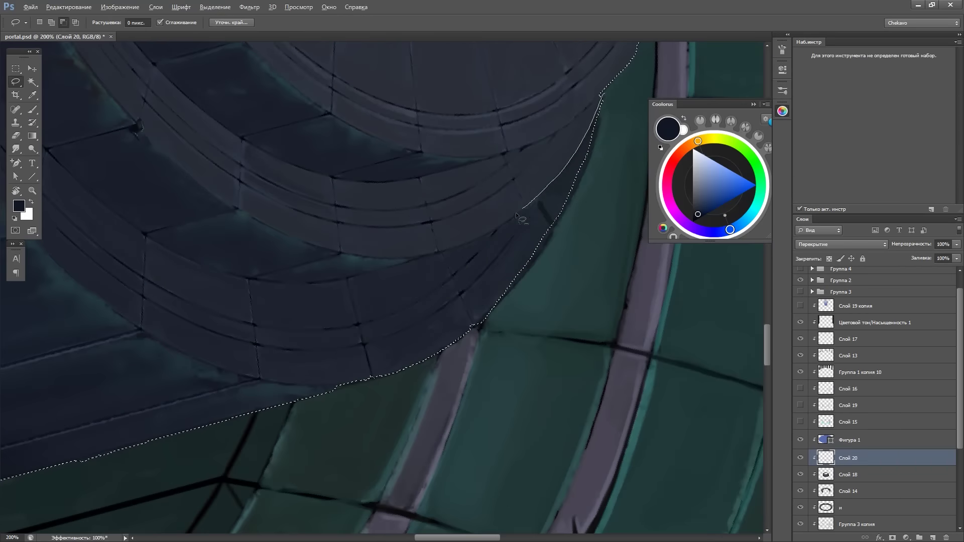
left_click_drag(326, 252, 317, 256)
key("ctrl+minus")
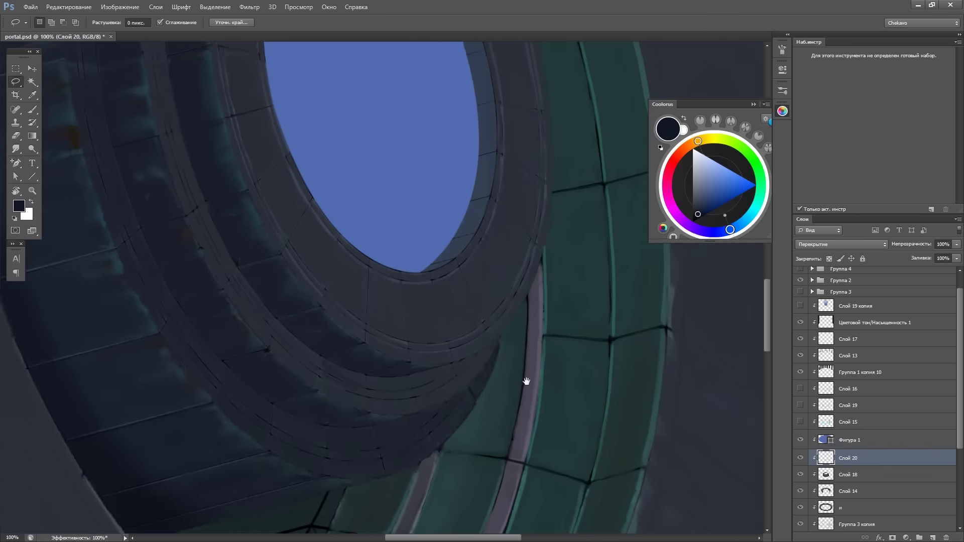
left_click_drag(254, 105, 162, 176)
key("ctrl+minus")
mouse_move(521, 258)
left_mouse_down()
mouse_move(317, 264)
mouse_move(453, 214)
mouse_move(585, 276)
left_mouse_up()
Refine the tower ring selection, then add a Black & White adjustment layer
key("b")
key("ctrl+plus")
key("l")
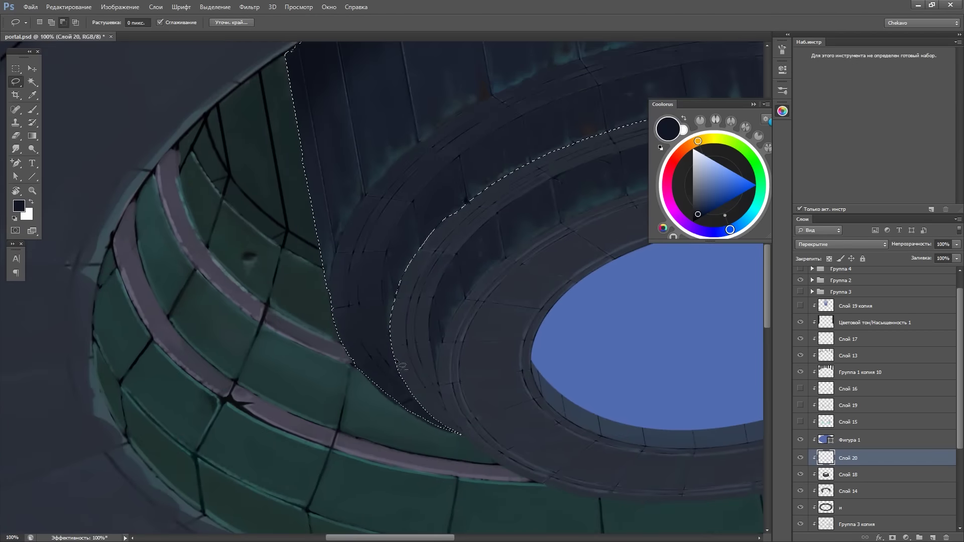
mouse_move(390, 248)
left_mouse_down()
mouse_move(430, 320)
mouse_move(422, 245)
left_mouse_up()
key("Tab")
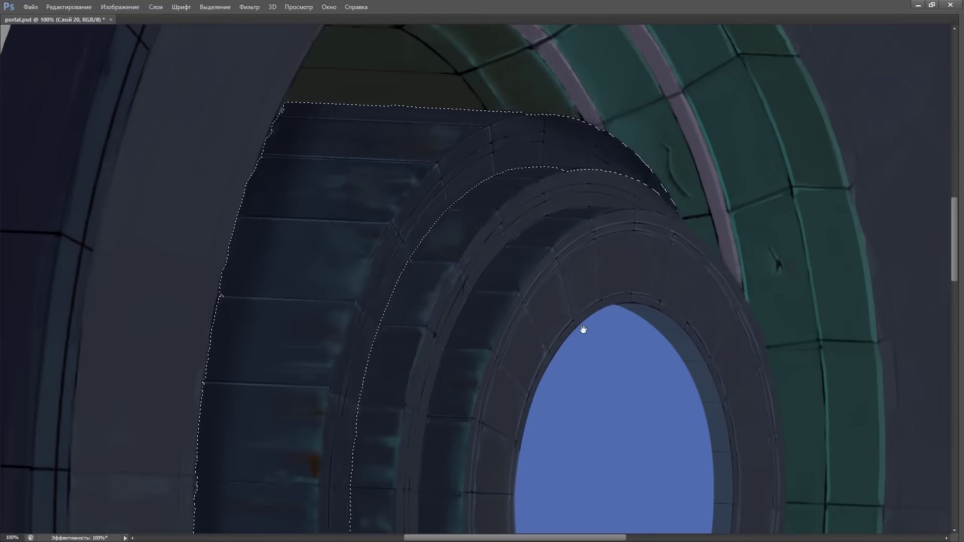
left_click_drag(583, 330, 597, 246)
key("ctrl+minus")
left_click_drag(419, 239, 407, 336)
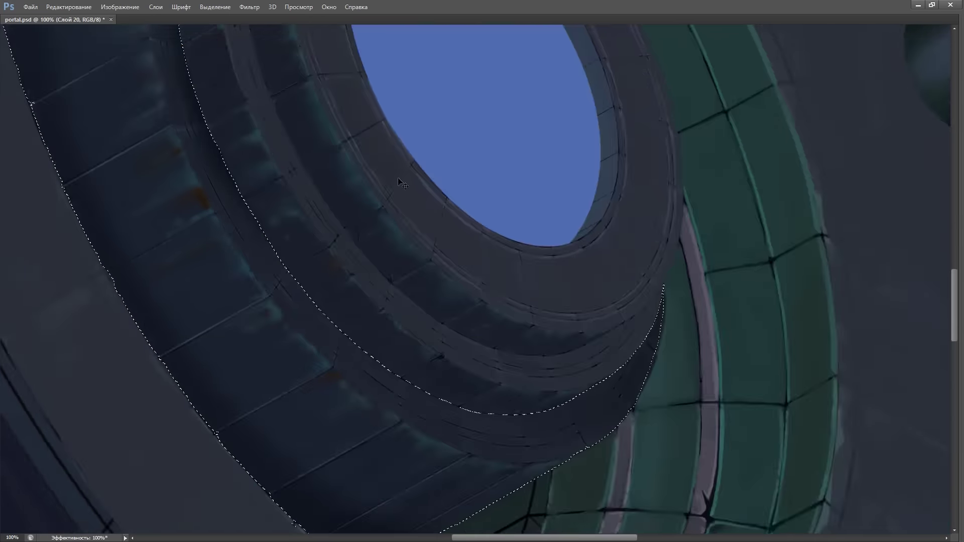
left_click_drag(407, 218, 463, 276)
key("Tab")
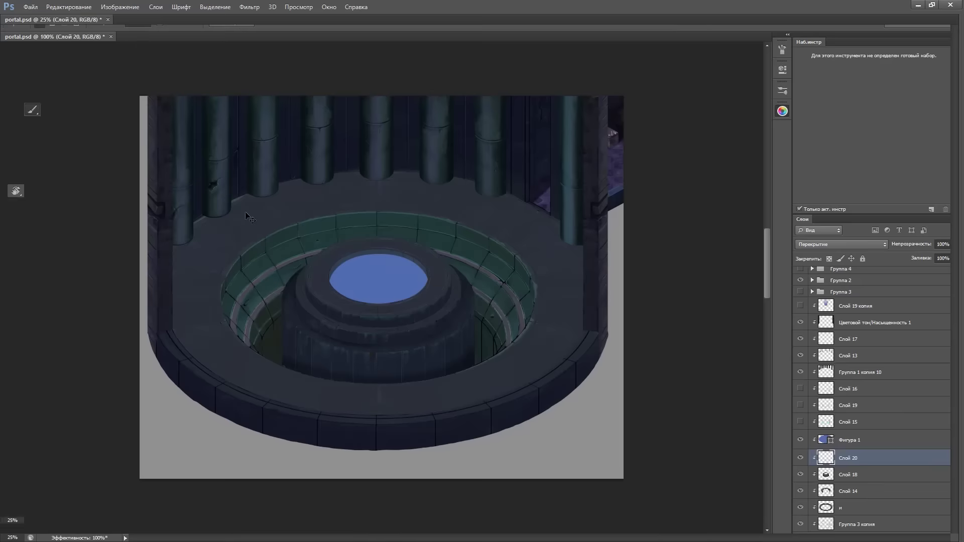
left_click(905, 537)
left_click(849, 397)
Toggle the Black & White preview and mist layers, then make Слой 20 active
left_click(801, 277)
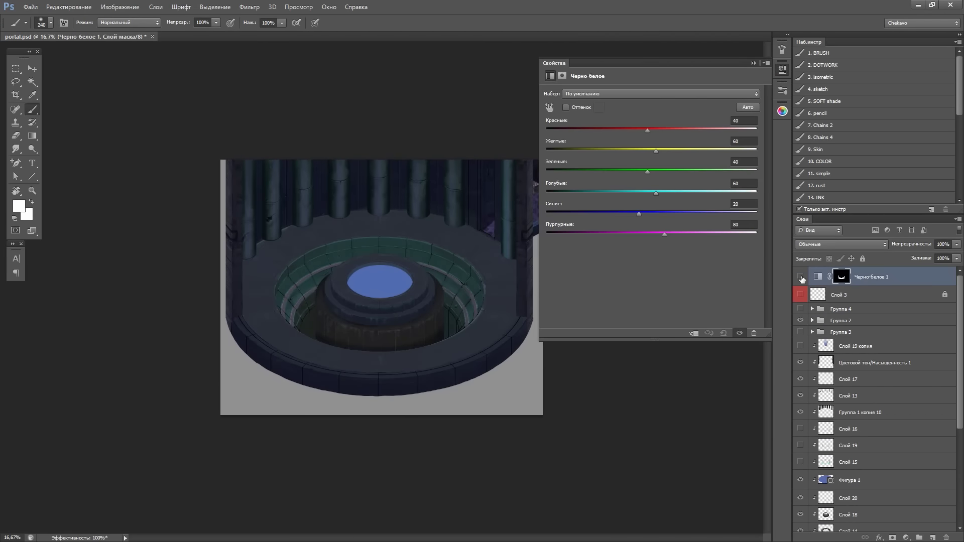
key("m")
key("alt+Delete")
left_click(800, 446)
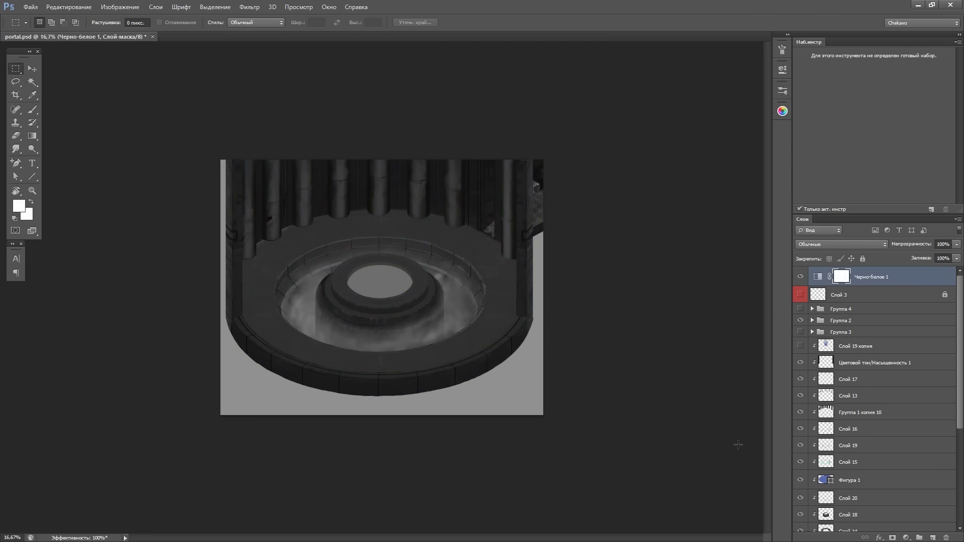
left_click(802, 275)
key("ctrl+plus")
key("ctrl+plus")
left_click(839, 498, "ctrl")
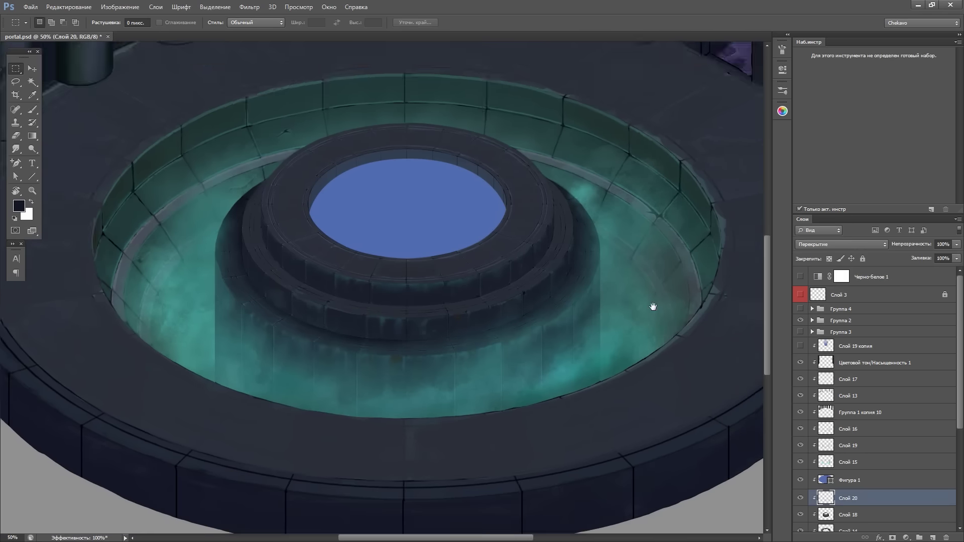
Lasso-select the inner ring's edge, extending the selection along the ring
key("b")
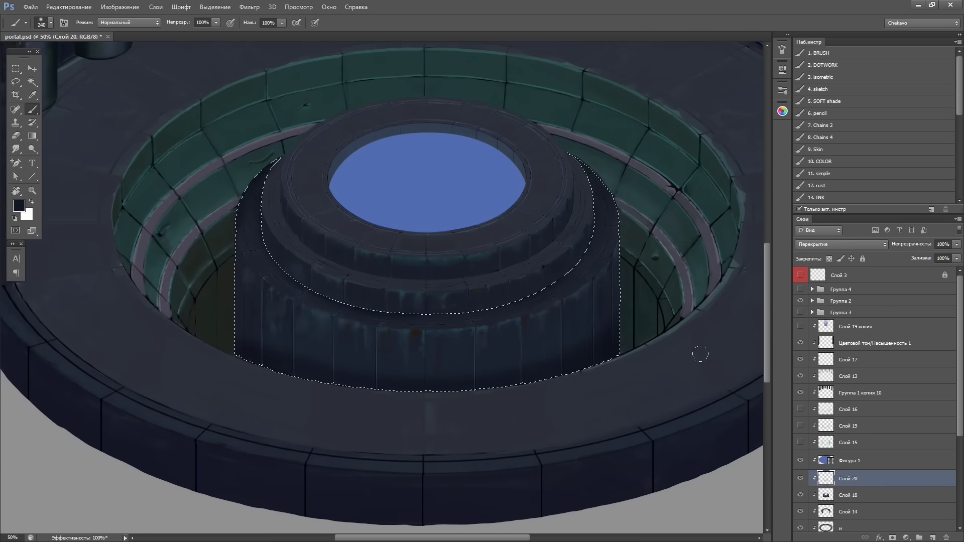
key("e")
key("r")
left_click_drag(700, 351, 402, 230)
key("l")
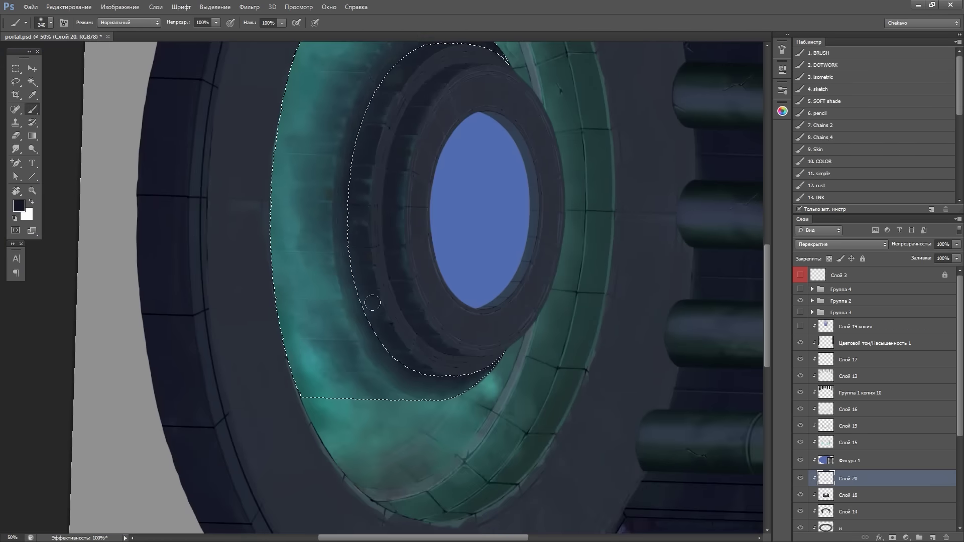
key("ctrl+plus")
key("ctrl+plus")
left_click_drag(304, 114, 279, 220)
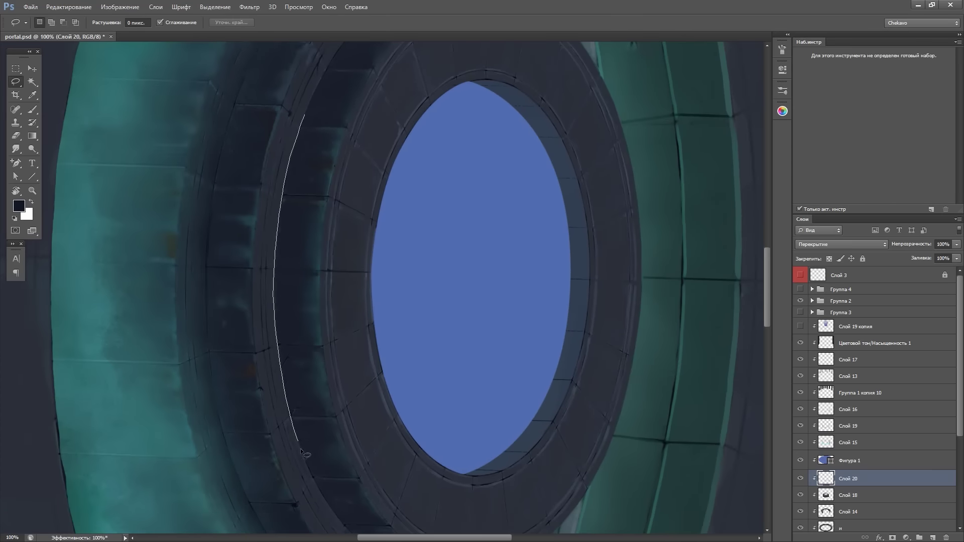
left_click_drag(304, 454, 469, 43)
left_click_drag(243, 291, 268, 329)
key("r")
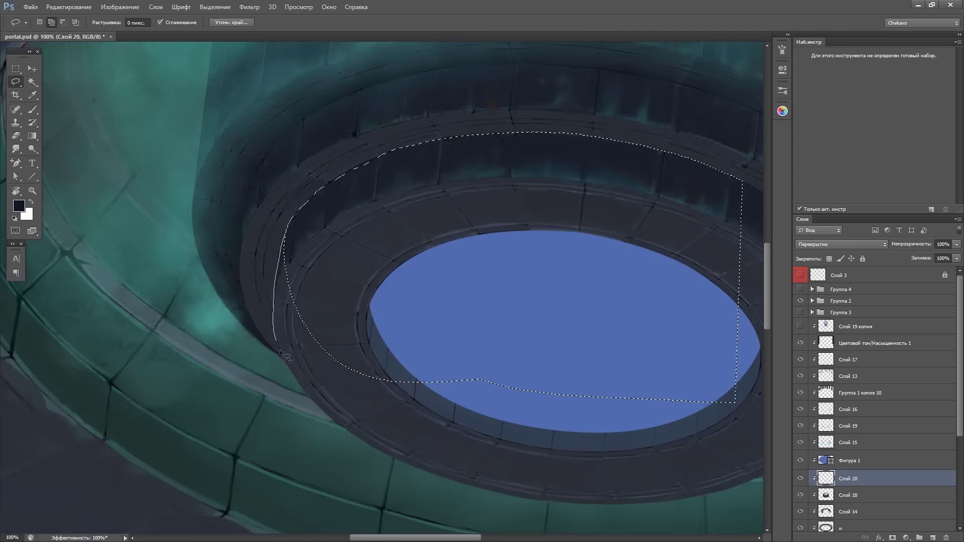
left_click_drag(251, 292, 355, 347)
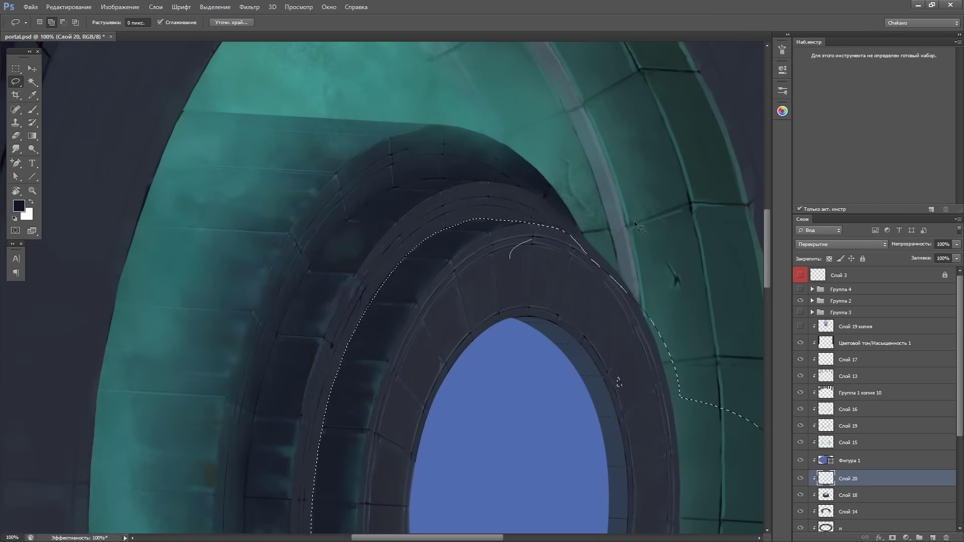
key("ctrl+minus")
key("ctrl+minus")
Level the view, fit the image on screen and clear the selection
right_click(563, 250)
key("Escape")
key("b")
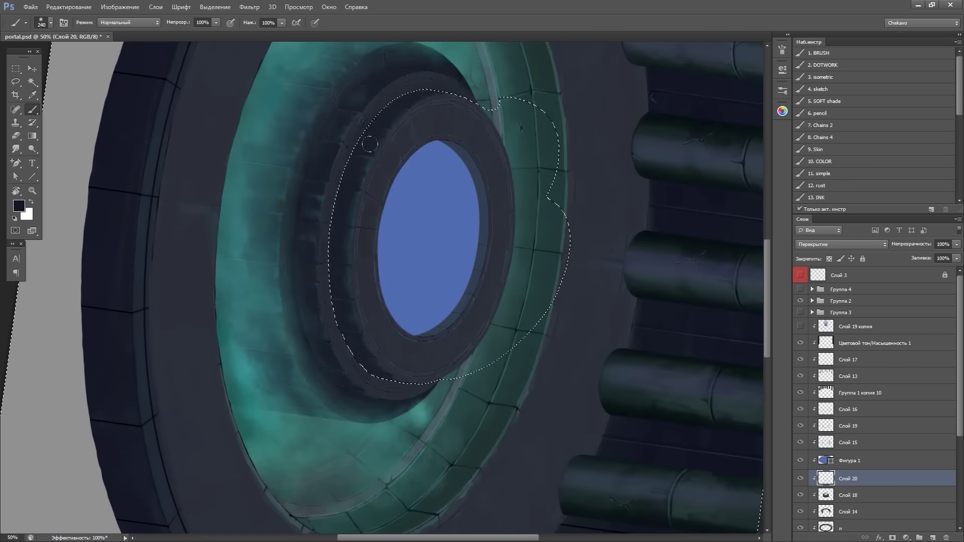
left_click_drag(348, 321, 328, 363)
key("ctrl+0")
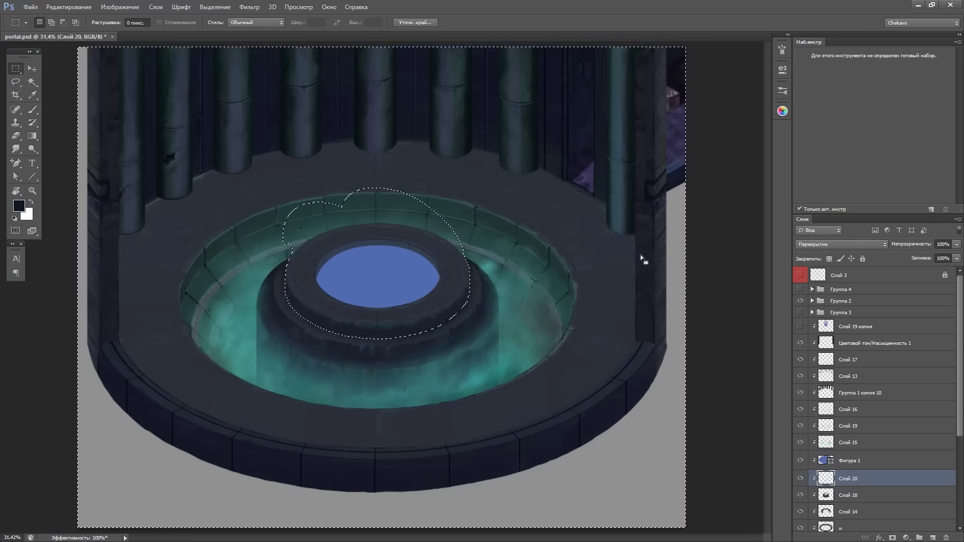
key("e")
key("ctrl+d")
Show Слой 19 копия and lasso a selection along the inner ring band
left_click(801, 327)
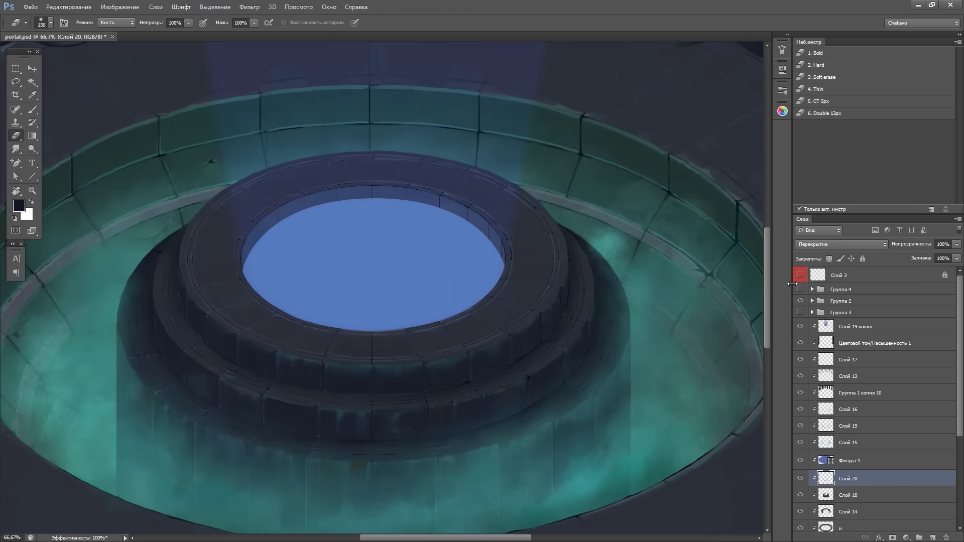
scroll(435, 216, "up", 5)
key("l")
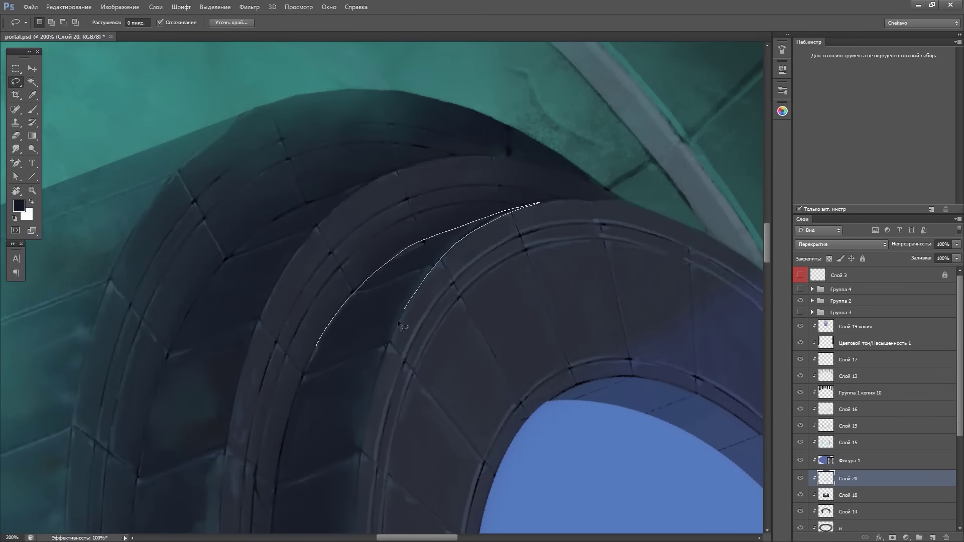
left_click_drag(399, 323, 391, 68)
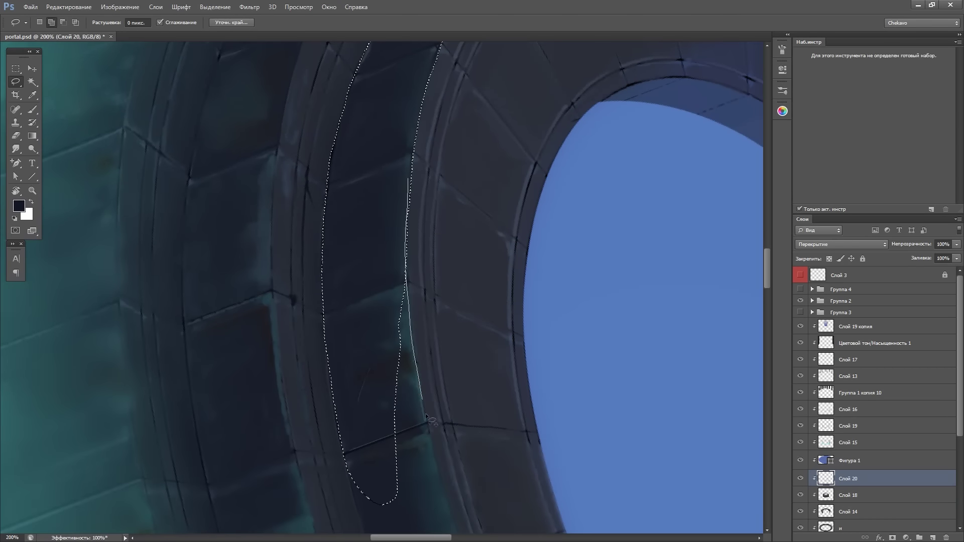
left_click_drag(426, 414, 350, 90)
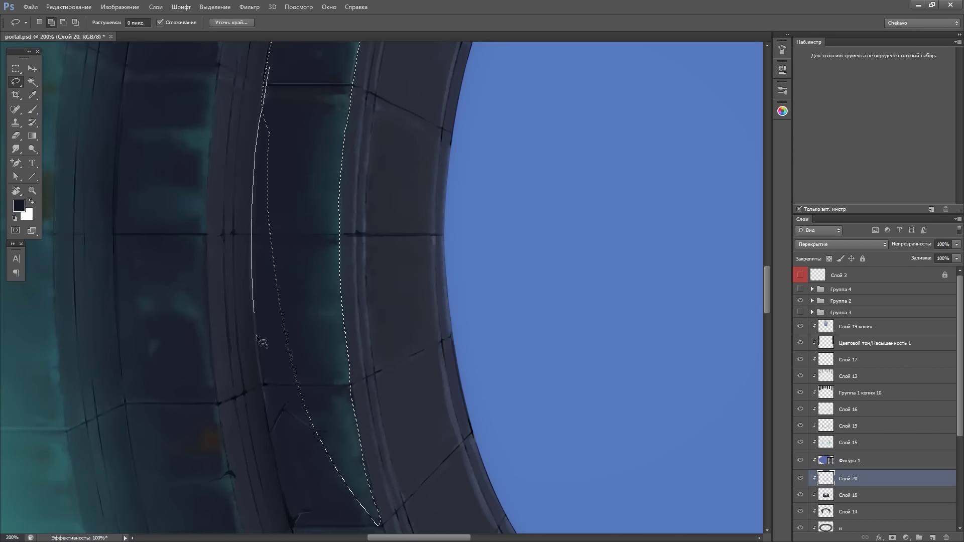
left_click_drag(261, 344, 231, 248)
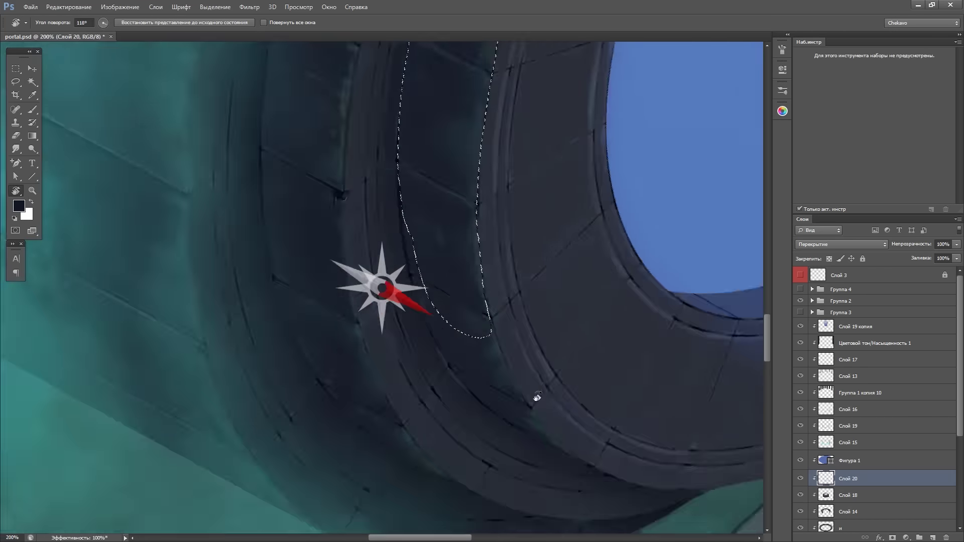
left_click_drag(378, 397, 452, 256)
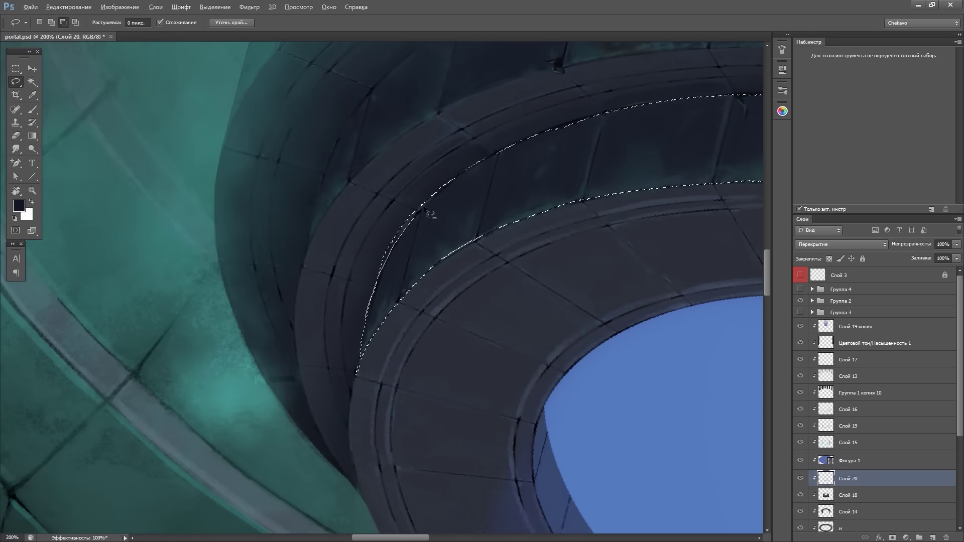
key("ctrl+minus")
Reset the view rotation and save the document
key("b")
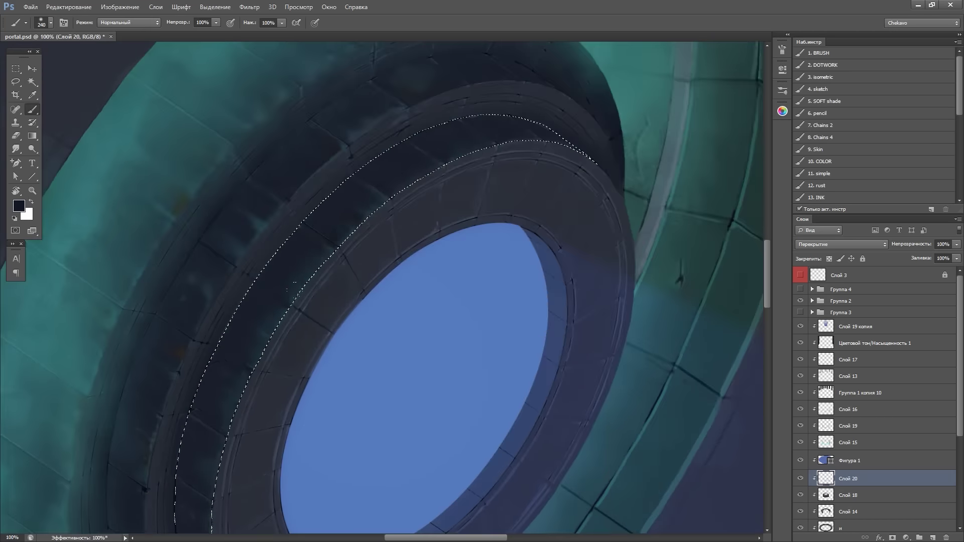
key("ctrl+minus")
key("ctrl+minus")
key("ctrl+minus")
key("Escape")
key("m")
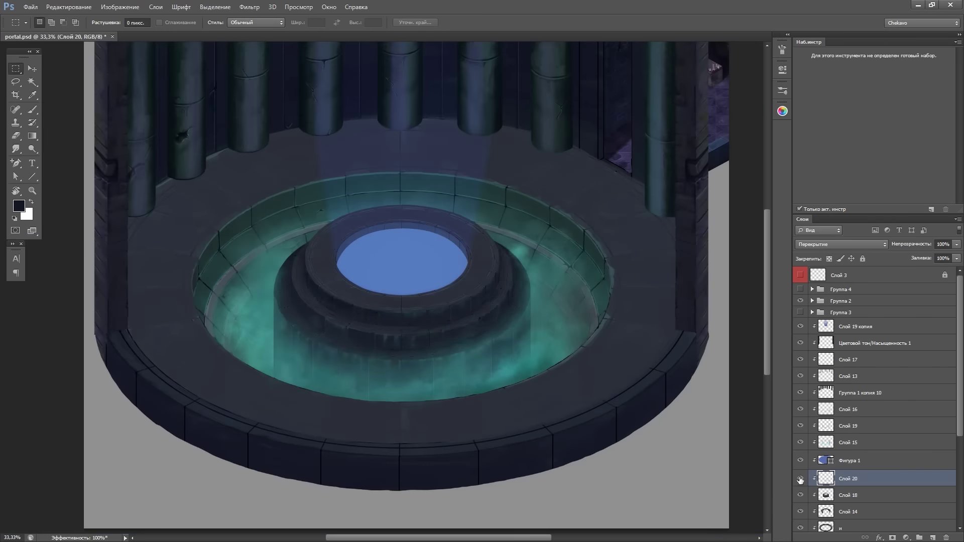
key("ctrl+plus")
key("ctrl+plus")
key("ctrl+plus")
key("e")
key("ctrl+minus")
key("ctrl+minus")
key("ctrl+minus")
key("ctrl+s")
key("ctrl+plus")
key("ctrl+plus")
Hide the teal mist layers 15, 16, 19 and 20
left_click(809, 495)
left_click(801, 479)
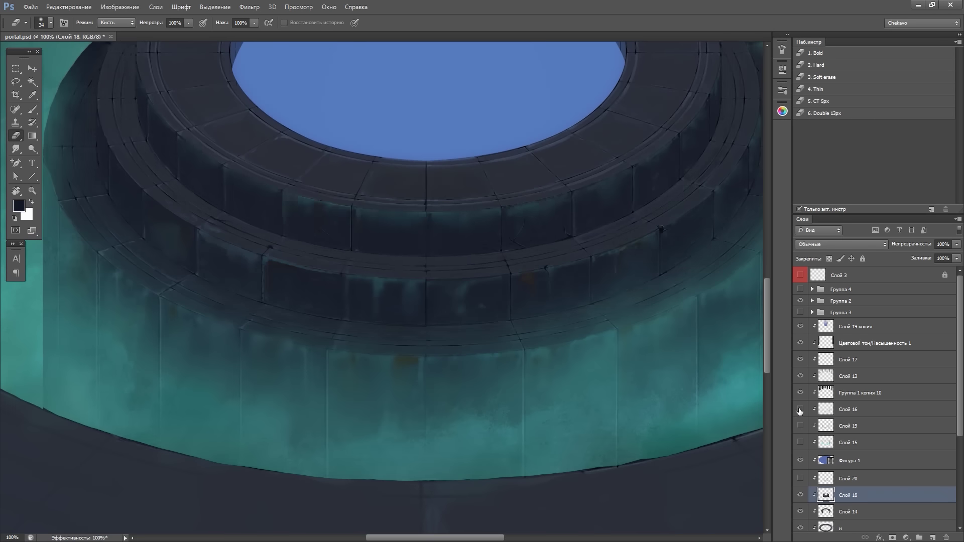
left_click_drag(801, 410, 801, 443)
key("ctrl+minus")
key("ctrl+minus")
key("ctrl+minus")
key("ctrl+plus")
key("ctrl+plus")
key("b")
key("ctrl+plus")
key("ctrl+plus")
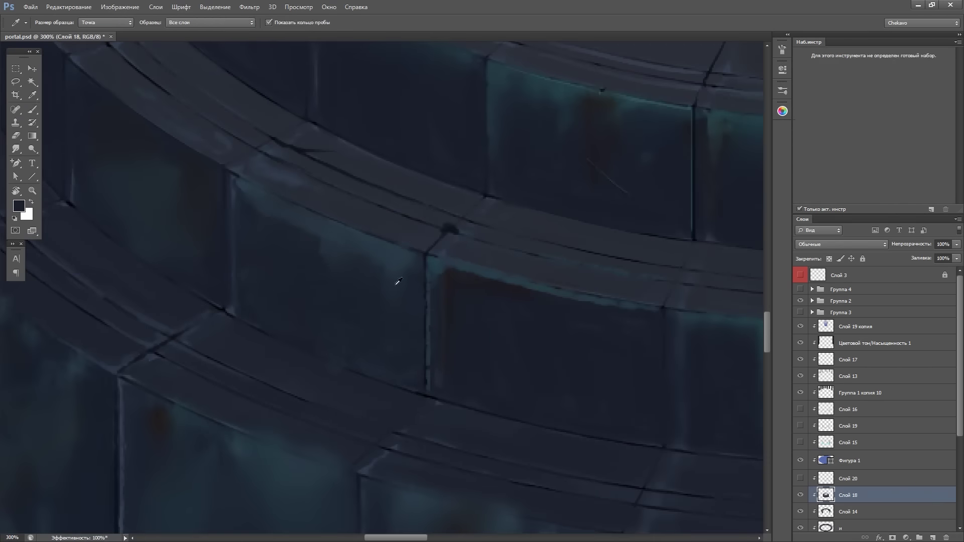
key("ctrl+plus")
Pick a dark blue-grey paint colour in the colour wheel, slightly lightened
left_click(783, 111)
left_click(702, 206)
key("ctrl+minus")
key("ctrl+minus")
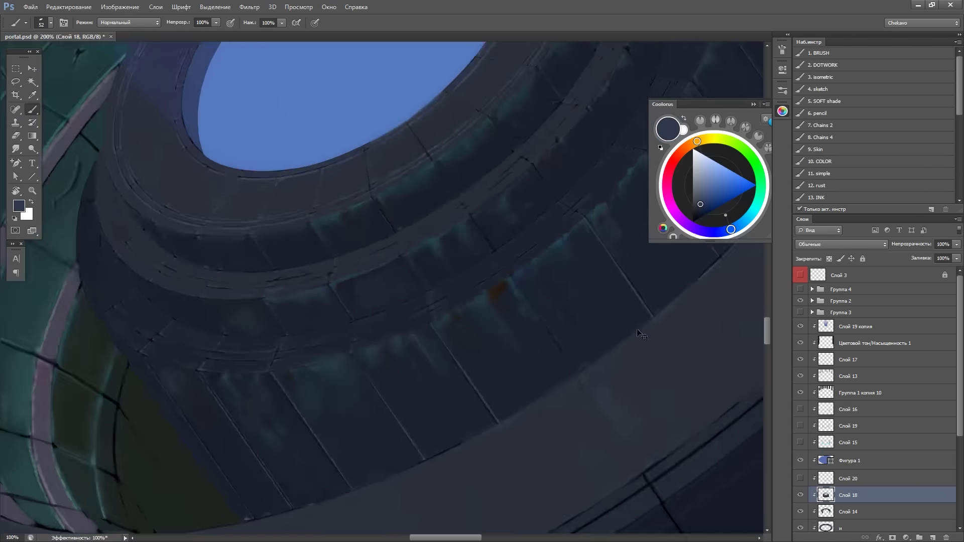
key("ctrl+minus")
key("ctrl+plus")
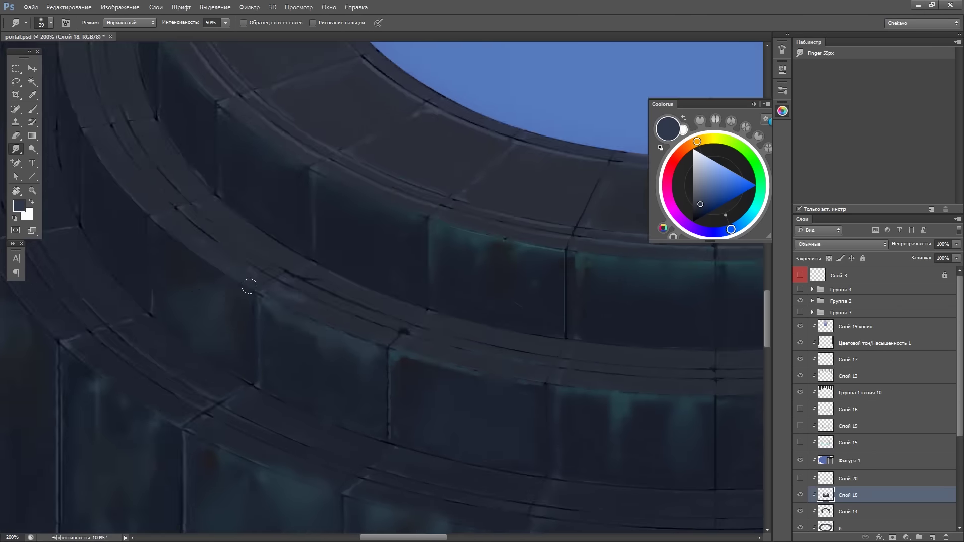
key("ctrl+0")
key("r")
Make layer и active and pick a dark teal paint colour
scroll(812, 422, "down", 3)
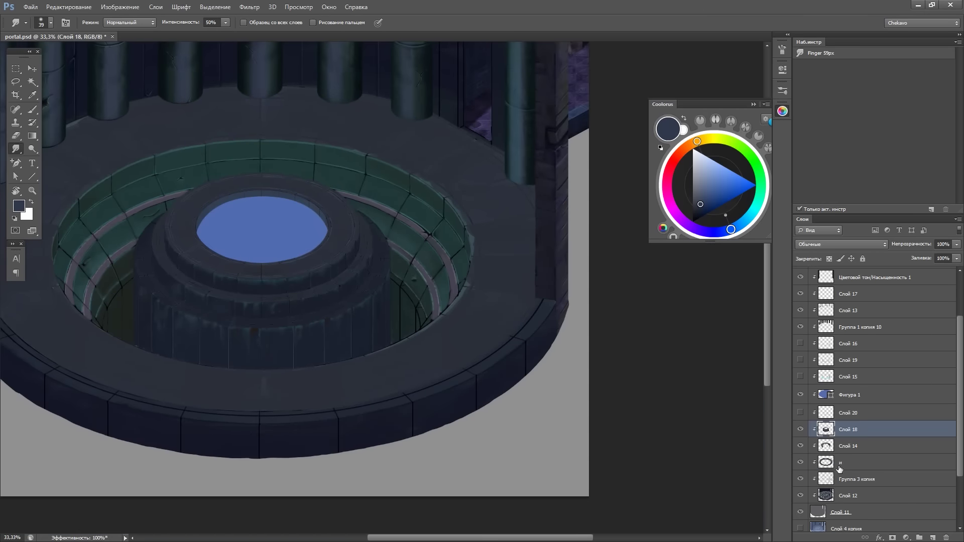
left_click(849, 462)
scroll(341, 206, "up", 5)
key("b")
key("b")
left_click(341, 206, "alt")
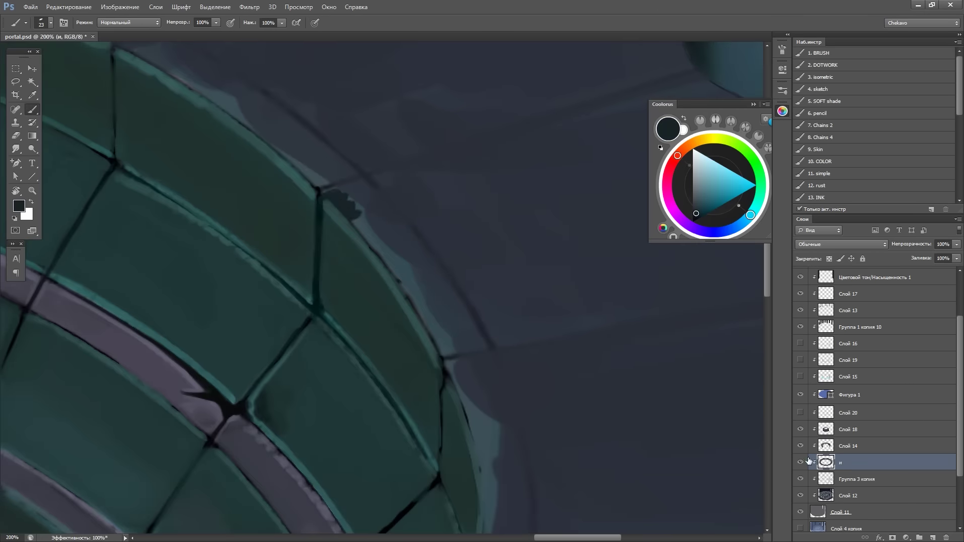
key("ctrl+0")
Add new layer Слой 21 above Слой 20 and paint a dark chip on the ring edge
left_click(810, 432)
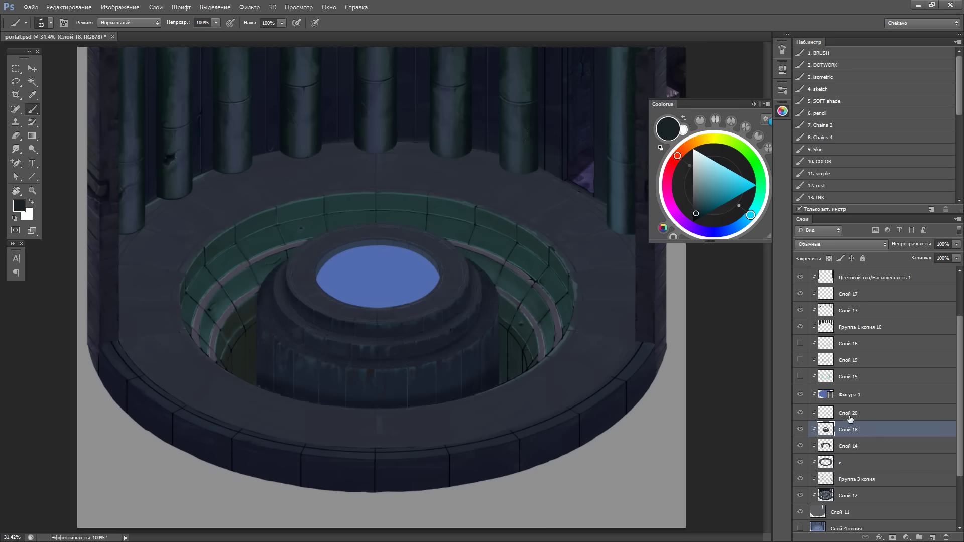
left_click(850, 417)
key("ctrl+shift+alt+n")
scroll(471, 301, "up", 5)
left_click(347, 219)
Rotate the view onto the dark chip on the ring and pick a dark blue-grey colour
key("r")
mouse_move(396, 239)
left_mouse_down()
mouse_move(338, 187)
mouse_move(323, 276)
mouse_move(338, 262)
left_mouse_up()
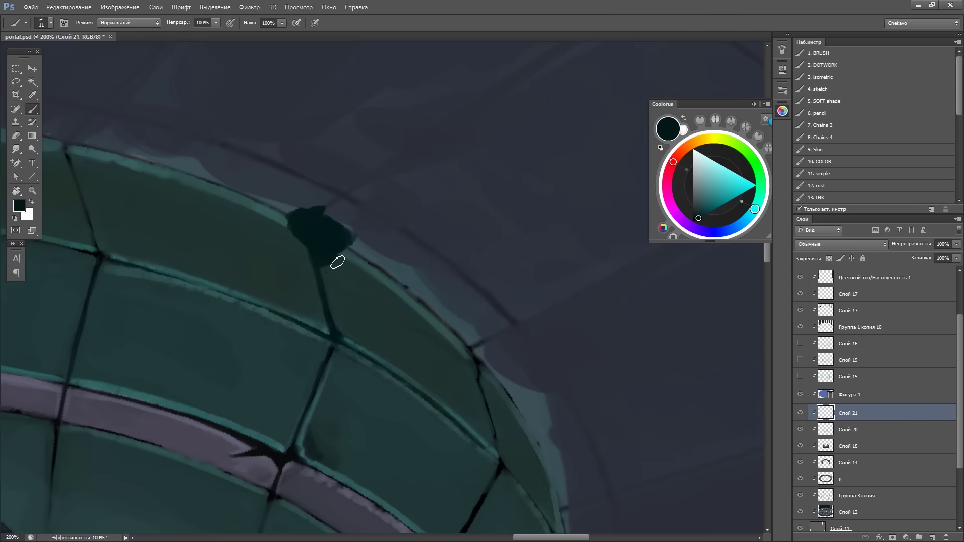
scroll(516, 190, "down", 2)
left_click_drag(517, 190, 392, 168)
mouse_move(485, 211)
left_mouse_down()
mouse_move(507, 184)
mouse_move(431, 269)
left_mouse_up()
left_click(405, 327, "alt")
Paint chips around the ring rim, sampling the teal tile colour and a near-black
mouse_move(378, 355)
left_mouse_down()
mouse_move(458, 180)
mouse_move(402, 251)
left_mouse_up()
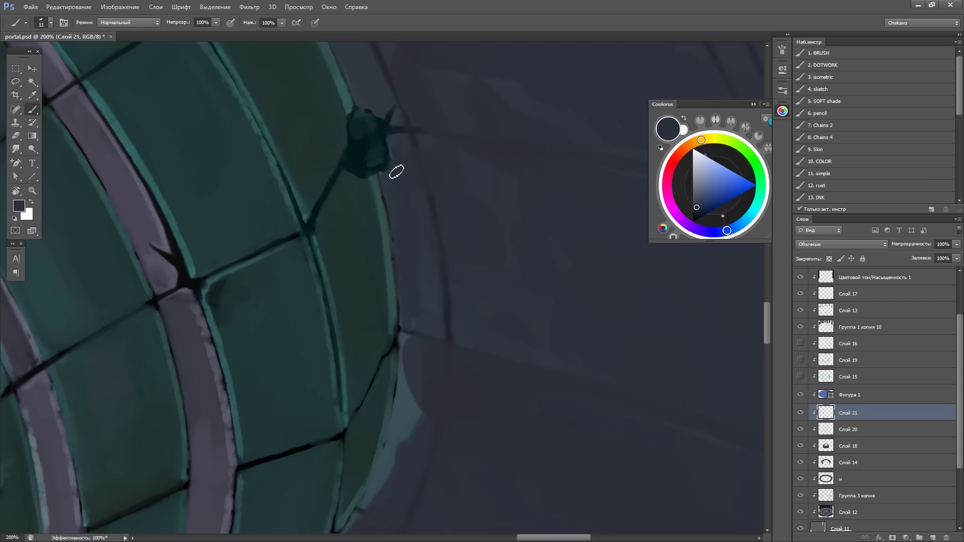
left_click_drag(424, 312, 366, 251)
left_click_drag(355, 342, 340, 346)
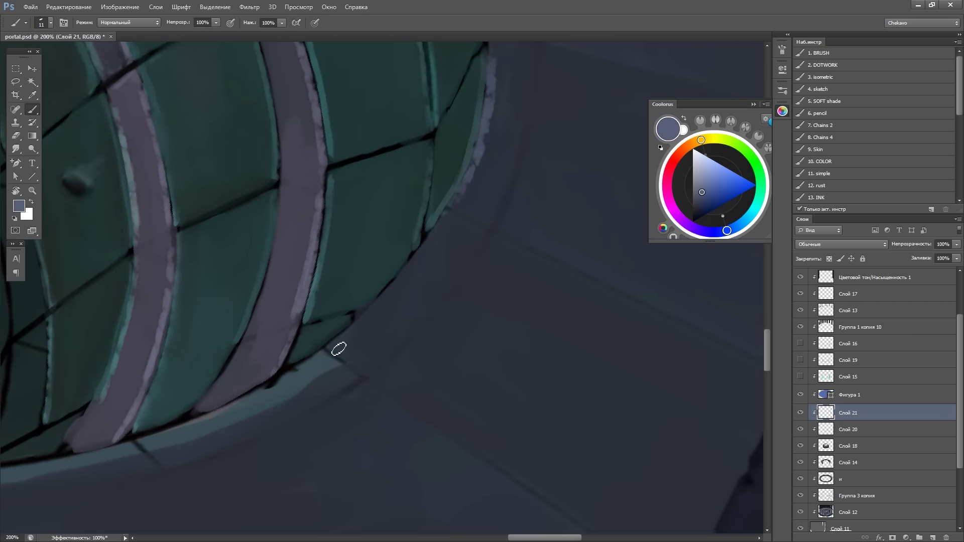
left_click_drag(629, 237, 448, 252)
left_click(294, 228, "alt")
mouse_move(294, 228)
left_mouse_down()
mouse_move(366, 391)
mouse_move(370, 273)
mouse_move(406, 266)
left_mouse_up()
left_click(364, 305, "alt")
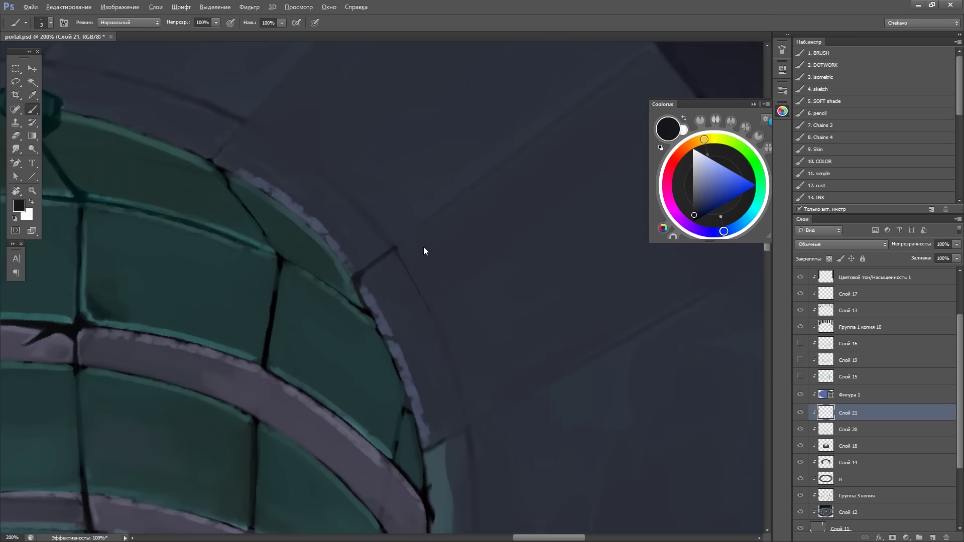
Tilt the canvas view to about -37 degrees and turn it toward the teal cylinder
key("r")
mouse_move(437, 213)
left_mouse_down()
mouse_move(329, 346)
mouse_move(338, 276)
mouse_move(321, 291)
mouse_move(330, 422)
mouse_move(350, 266)
left_mouse_up()
key("b")
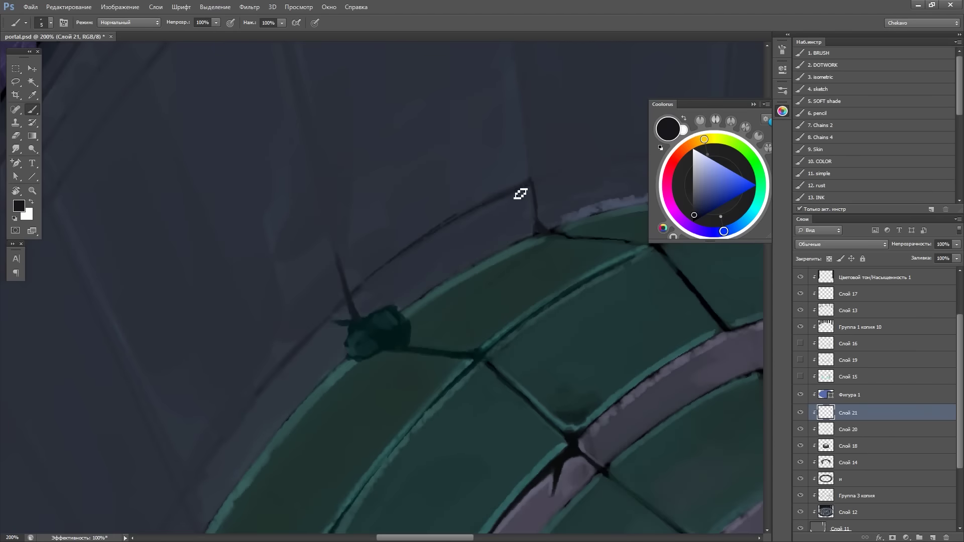
scroll(444, 291, "up", 5)
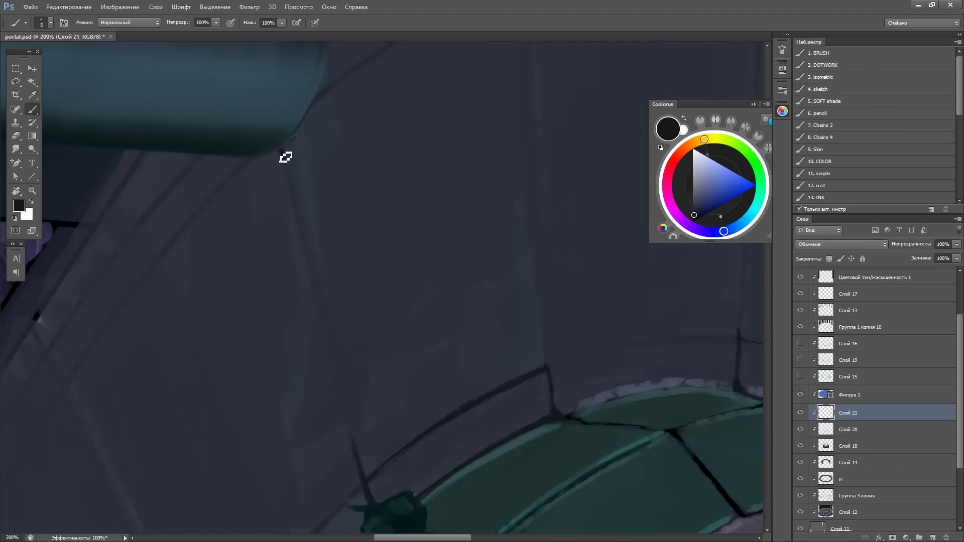
key("r")
mouse_move(285, 156)
left_mouse_down()
mouse_move(332, 489)
mouse_move(609, 231)
left_mouse_up()
key("b")
Turn the view around the cylinder until the ring rim is back in view and upright
mouse_move(559, 194)
left_mouse_down()
mouse_move(499, 183)
mouse_move(269, 378)
mouse_move(605, 191)
mouse_move(397, 380)
left_mouse_up()
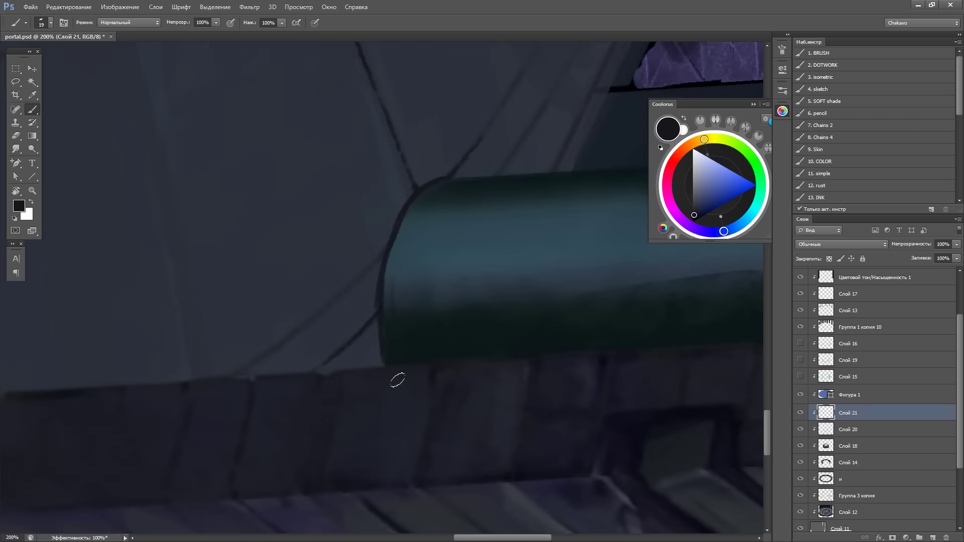
key("r")
mouse_move(393, 273)
left_mouse_down()
mouse_move(521, 210)
mouse_move(422, 409)
mouse_move(538, 160)
left_mouse_up()
mouse_move(467, 236)
left_mouse_down()
mouse_move(581, 375)
mouse_move(472, 228)
left_mouse_up()
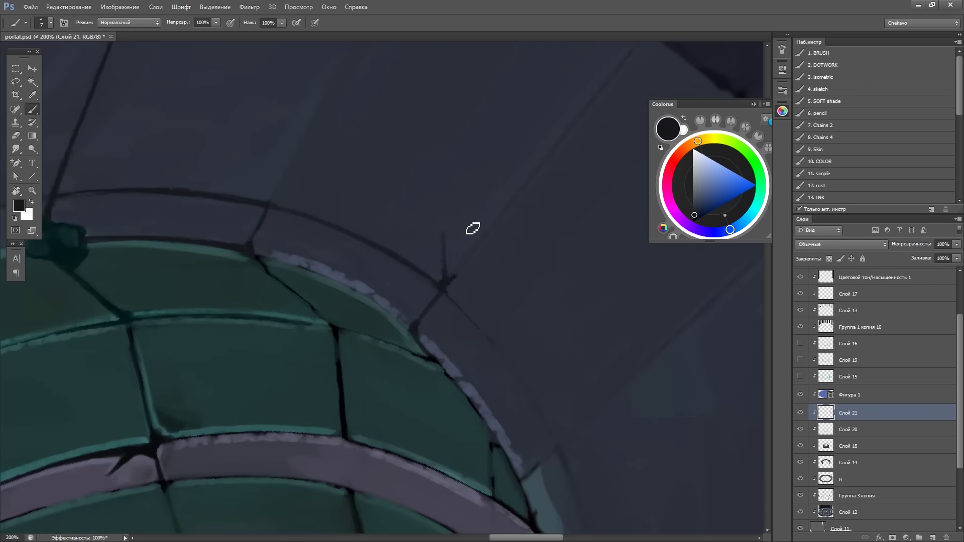
mouse_move(421, 213)
left_mouse_down()
mouse_move(362, 261)
mouse_move(521, 268)
left_mouse_up()
Paint a grey-blue rim highlight and a thin branching dark crack into the floor
left_click(361, 261, "alt")
mouse_move(462, 336)
left_mouse_down()
mouse_move(534, 161)
mouse_move(366, 289)
left_mouse_up()
left_click(367, 289, "alt")
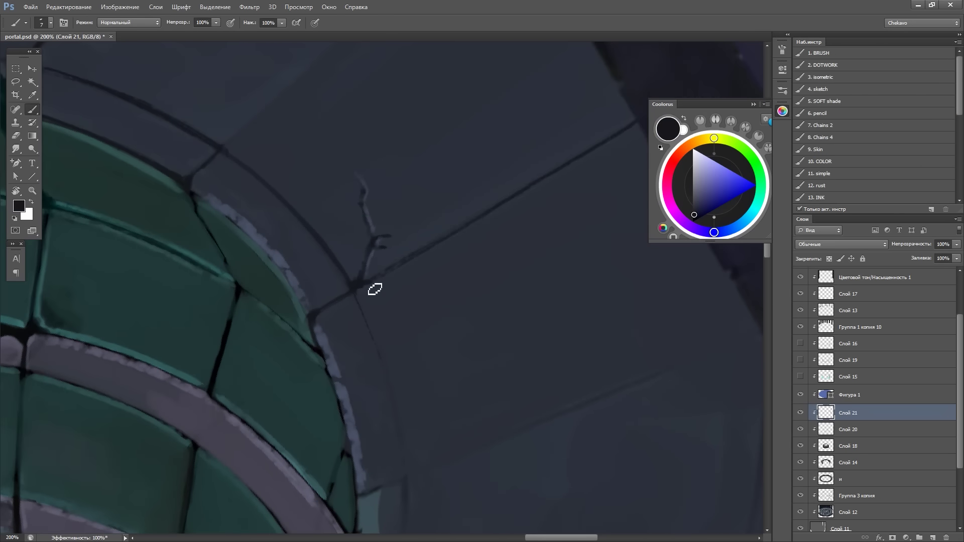
left_click(375, 289, "alt")
mouse_move(544, 196)
left_mouse_down()
mouse_move(205, 239)
mouse_move(435, 289)
left_mouse_up()
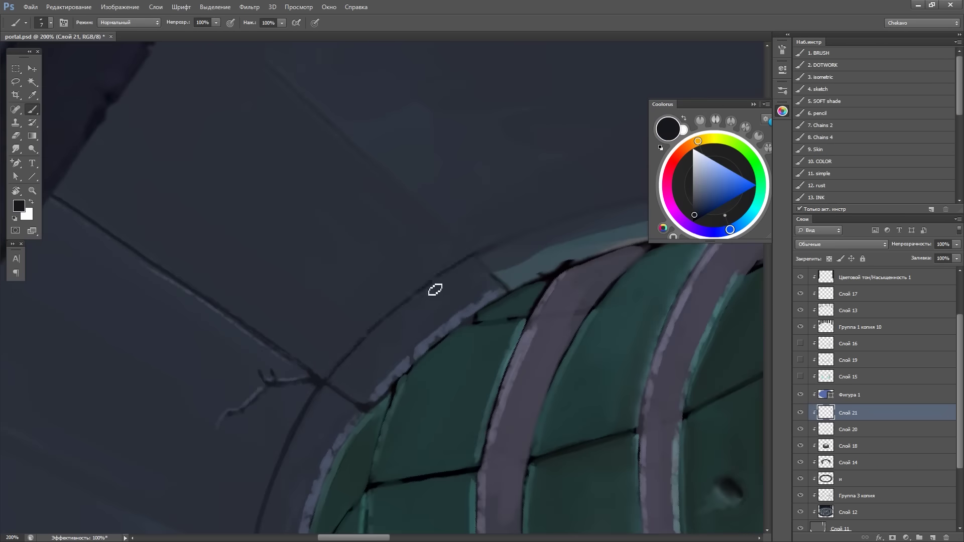
Hide the panels and follow the arch edge toward the green-tiled ring
left_click_drag(568, 304, 493, 151)
left_click_drag(458, 183, 572, 149)
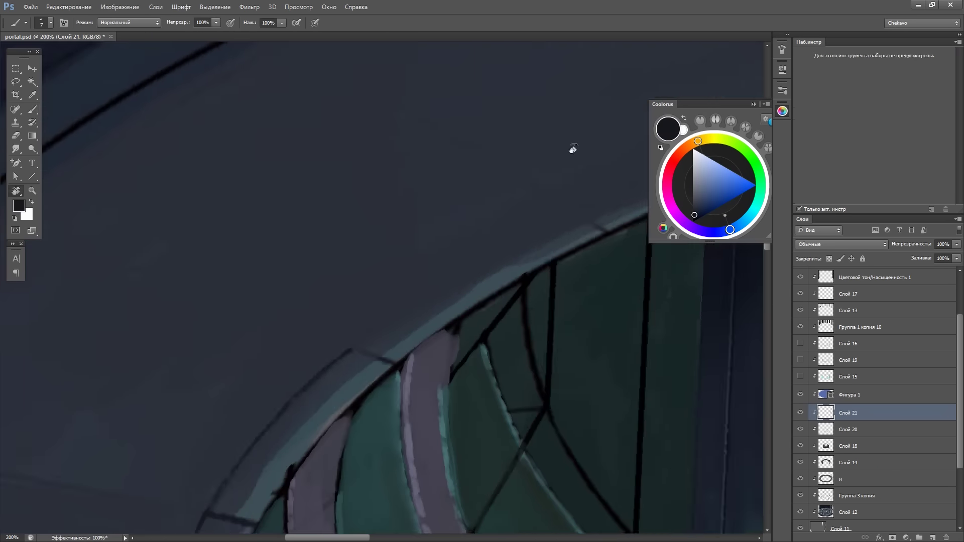
key("Tab")
left_click_drag(427, 313, 499, 280)
mouse_move(528, 243)
left_mouse_down()
mouse_move(525, 262)
mouse_move(388, 320)
left_mouse_up()
mouse_move(753, 141)
left_mouse_down()
mouse_move(832, 92)
mouse_move(719, 165)
mouse_move(935, 114)
mouse_move(374, 314)
left_mouse_up()
mouse_move(636, 165)
left_mouse_down()
mouse_move(667, 123)
mouse_move(729, 158)
mouse_move(594, 171)
left_mouse_up()
Rotate the view around the teal tiled ring, angling it diagonally across the screen
mouse_move(688, 144)
left_mouse_down()
mouse_move(400, 280)
mouse_move(445, 213)
left_mouse_up()
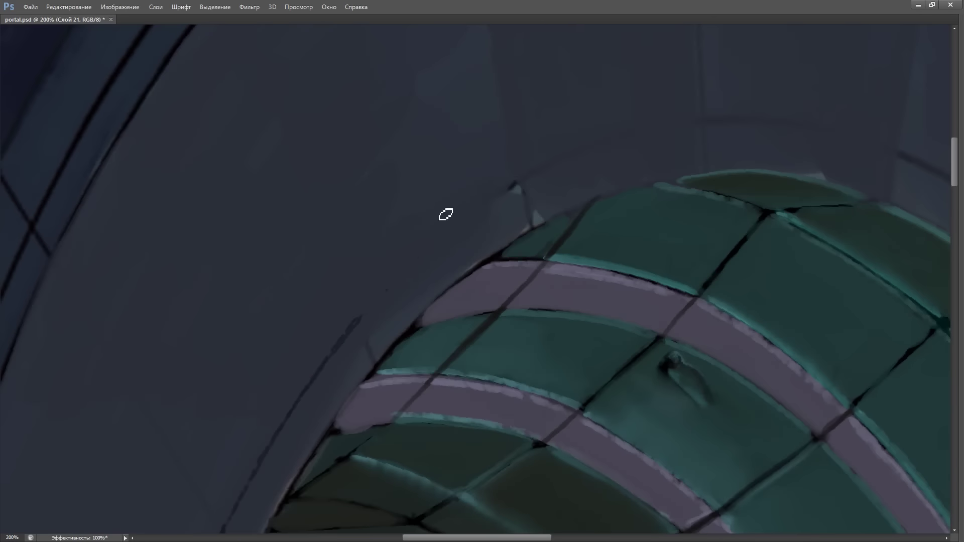
left_click_drag(372, 314, 572, 118)
mouse_move(547, 314)
left_mouse_down()
mouse_move(620, 101)
mouse_move(538, 148)
mouse_move(590, 276)
mouse_move(629, 79)
left_mouse_up()
mouse_move(745, 159)
left_mouse_down()
mouse_move(616, 146)
mouse_move(760, 75)
mouse_move(664, 141)
left_mouse_up()
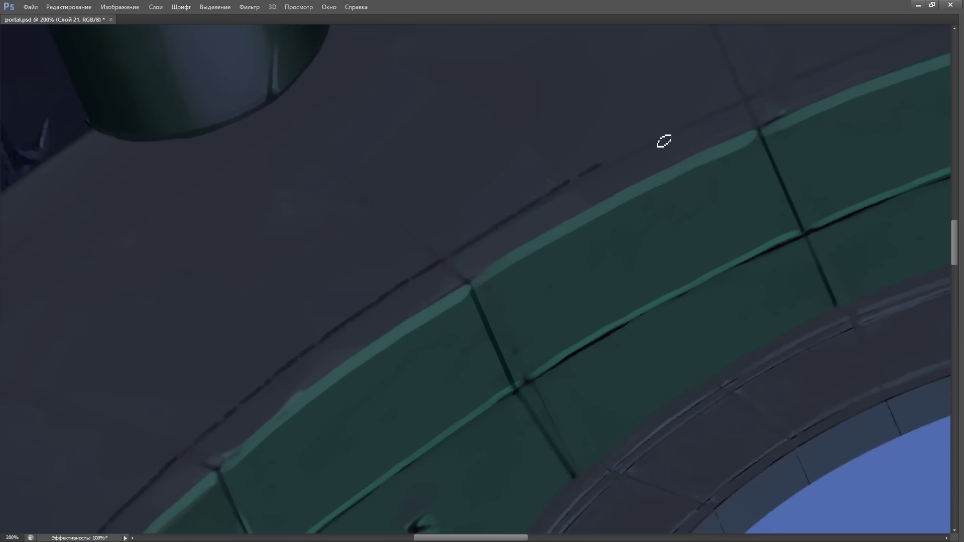
left_click_drag(539, 209, 619, 172)
left_click_drag(569, 196, 648, 177)
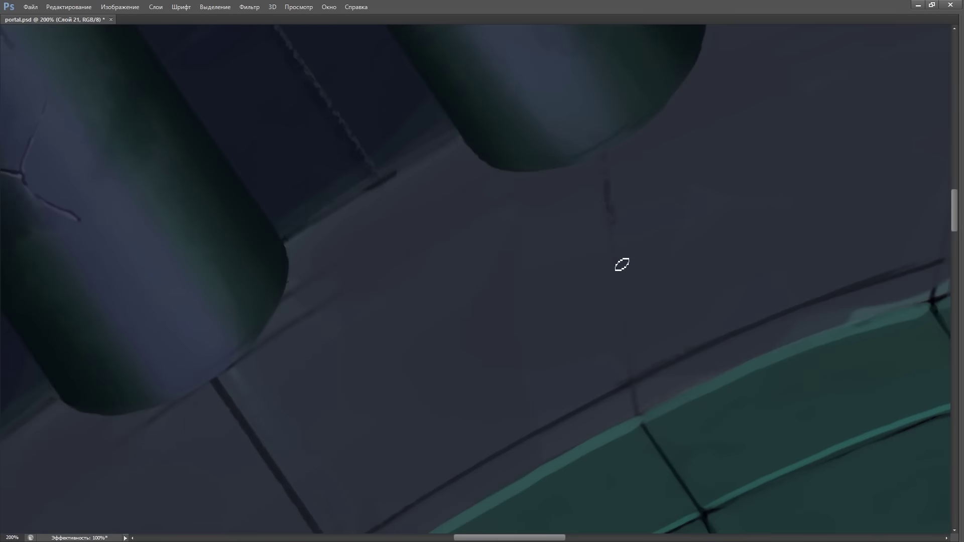
Rotate and pan the view toward the pillar bases and the cylinder
left_click_drag(620, 263, 230, 354)
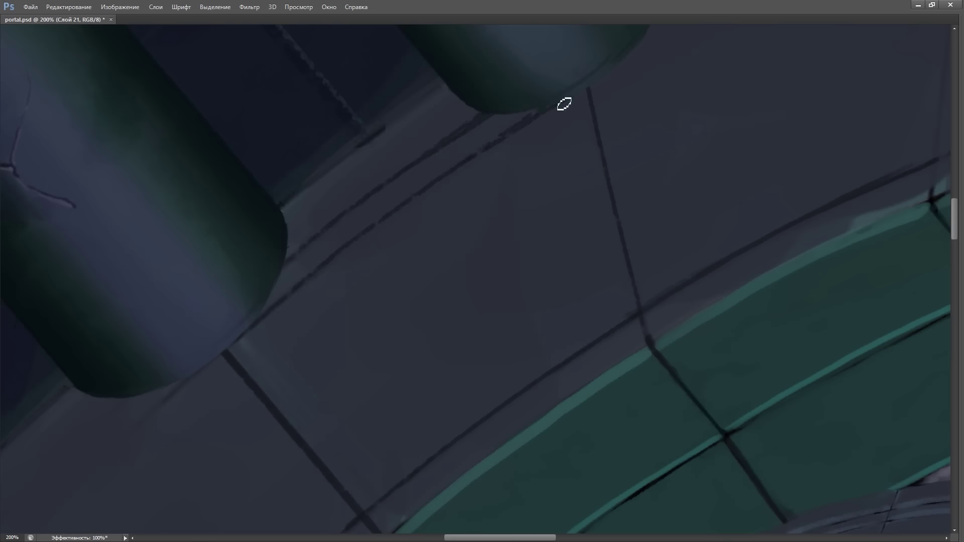
mouse_move(407, 206)
left_mouse_down()
mouse_move(320, 371)
mouse_move(350, 227)
left_mouse_up()
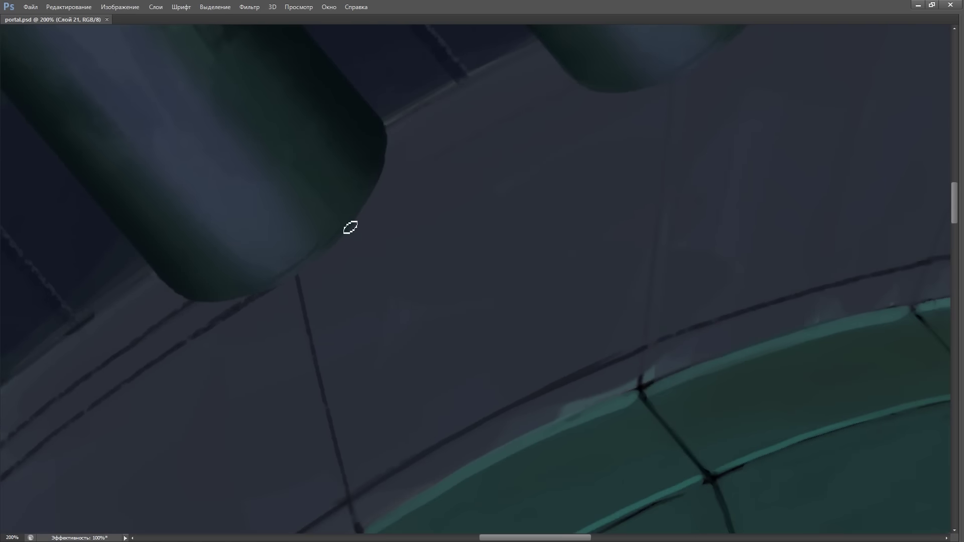
mouse_move(508, 164)
left_mouse_down()
mouse_move(471, 86)
mouse_move(643, 336)
mouse_move(506, 222)
left_mouse_up()
mouse_move(649, 131)
left_mouse_down()
mouse_move(698, 237)
mouse_move(212, 409)
left_mouse_up()
left_click_drag(310, 279, 441, 357)
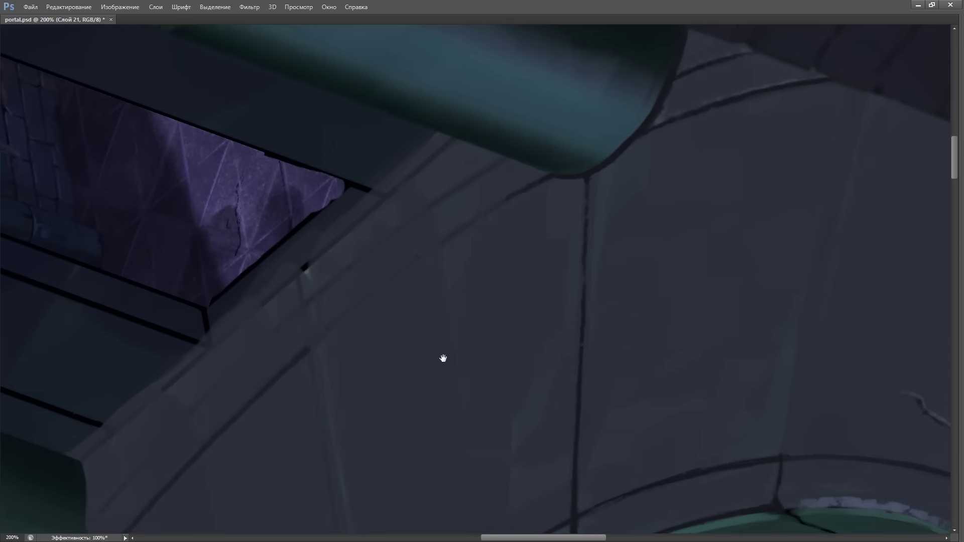
scroll(202, 460, "down", 3)
mouse_move(421, 232)
left_mouse_down()
mouse_move(376, 291)
mouse_move(586, 162)
mouse_move(544, 431)
mouse_move(674, 309)
mouse_move(415, 279)
mouse_move(341, 336)
left_mouse_up()
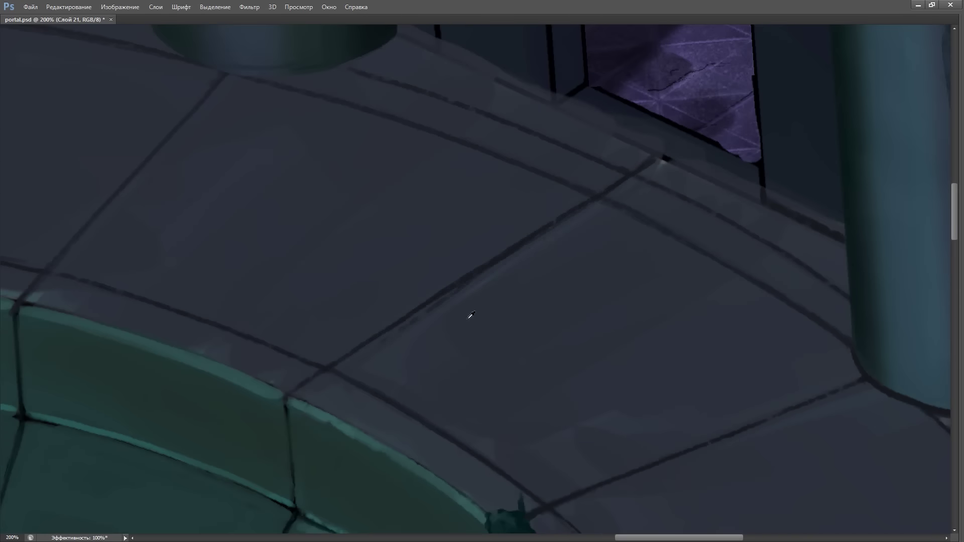
left_click_drag(695, 177, 476, 273)
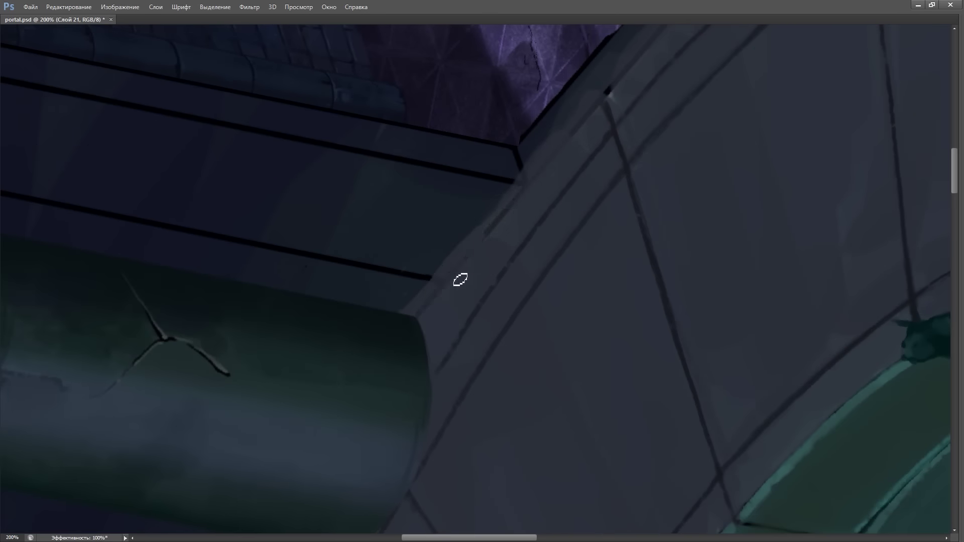
mouse_move(524, 197)
left_mouse_down()
mouse_move(409, 347)
mouse_move(510, 437)
mouse_move(563, 366)
mouse_move(615, 251)
left_mouse_up()
Zoom between 100% and 200% around the pillars, then fit the whole image
key("ctrl+minus")
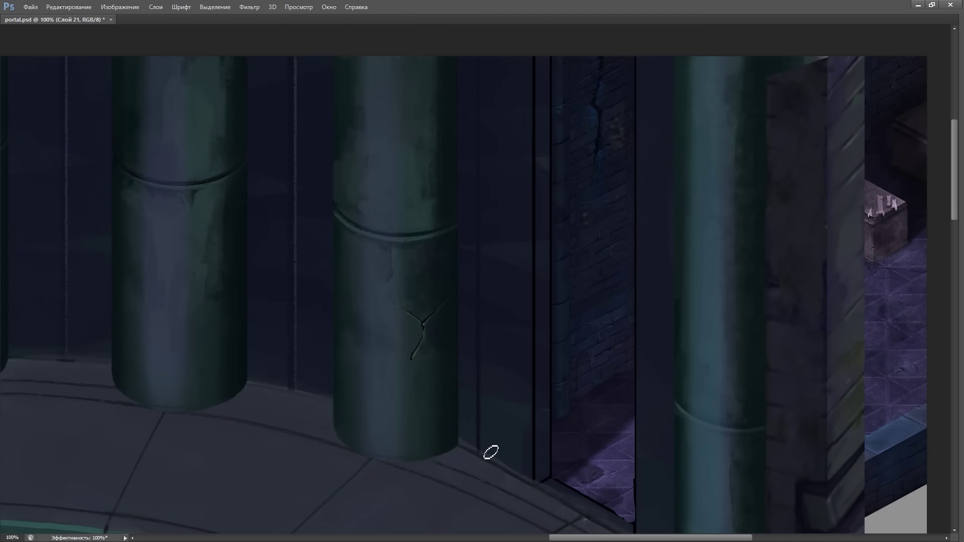
key("ctrl+plus")
mouse_move(254, 349)
left_mouse_down()
mouse_move(474, 280)
mouse_move(517, 189)
mouse_move(477, 233)
mouse_move(463, 281)
left_mouse_up()
key("ctrl+minus")
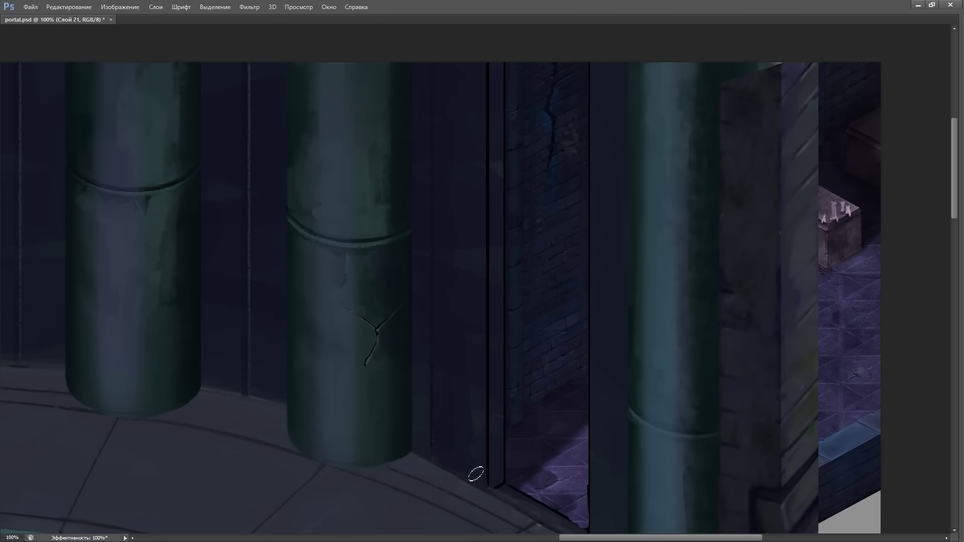
key("ctrl+plus")
mouse_move(470, 444)
left_mouse_down()
mouse_move(248, 316)
mouse_move(284, 367)
mouse_move(82, 278)
mouse_move(693, 186)
mouse_move(564, 95)
mouse_move(442, 413)
left_mouse_up()
key("ctrl+minus")
key("ctrl+0")
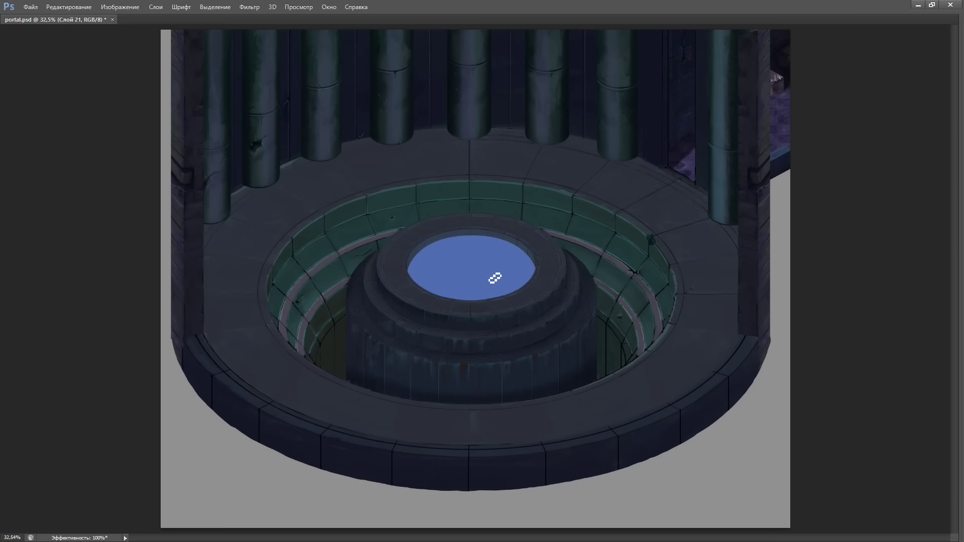
Paint a purple rim-light stroke along the door edge beside the right-side pillars
left_click_drag(496, 279, 687, 278)
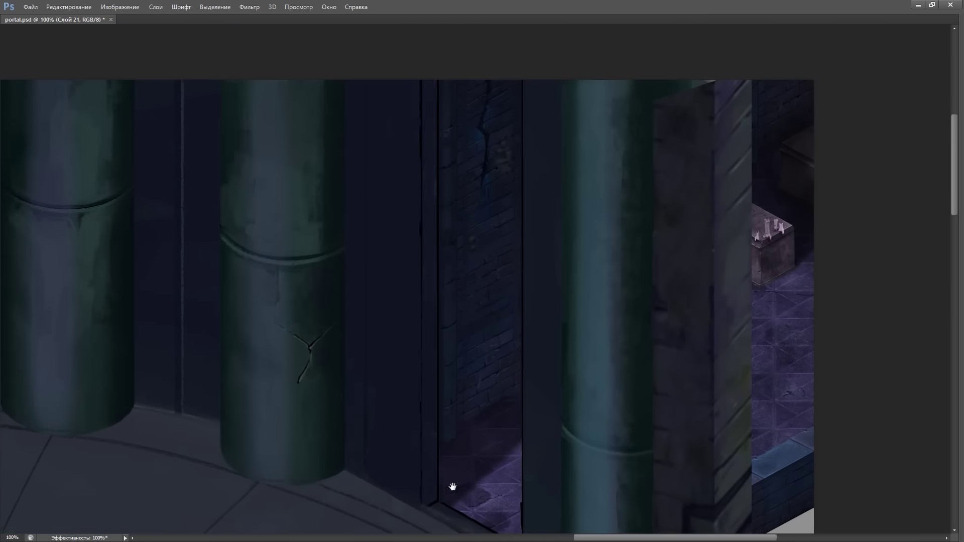
left_click_drag(432, 498, 425, 41)
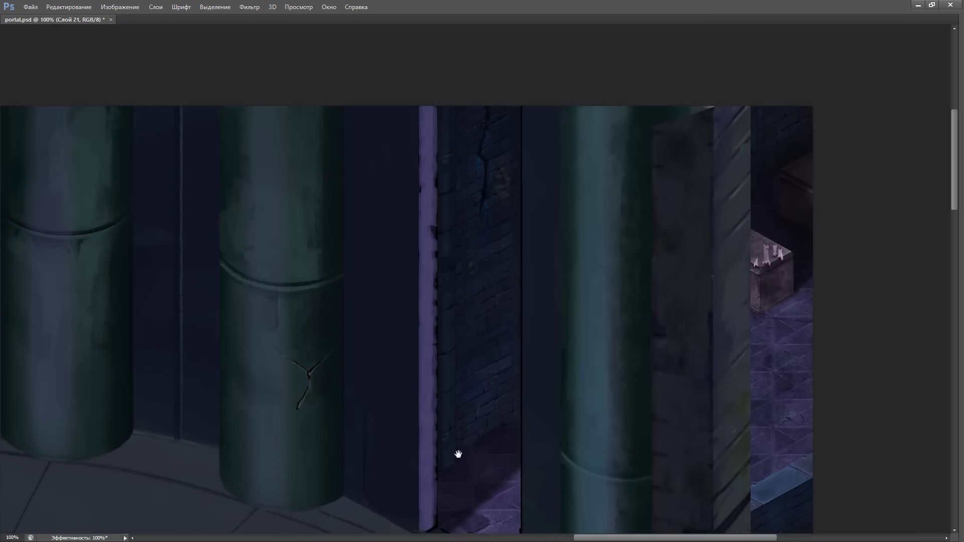
key("Tab")
left_click(781, 51)
Enlarge the brush and add more purple strokes along the door edge
key("ctrl+minus")
key("bracketright")
key("bracketright")
key("bracketright")
mouse_move(404, 426)
left_mouse_down()
mouse_move(398, 133)
mouse_move(372, 224)
left_mouse_up()
key("ctrl+minus")
key("ctrl+minus")
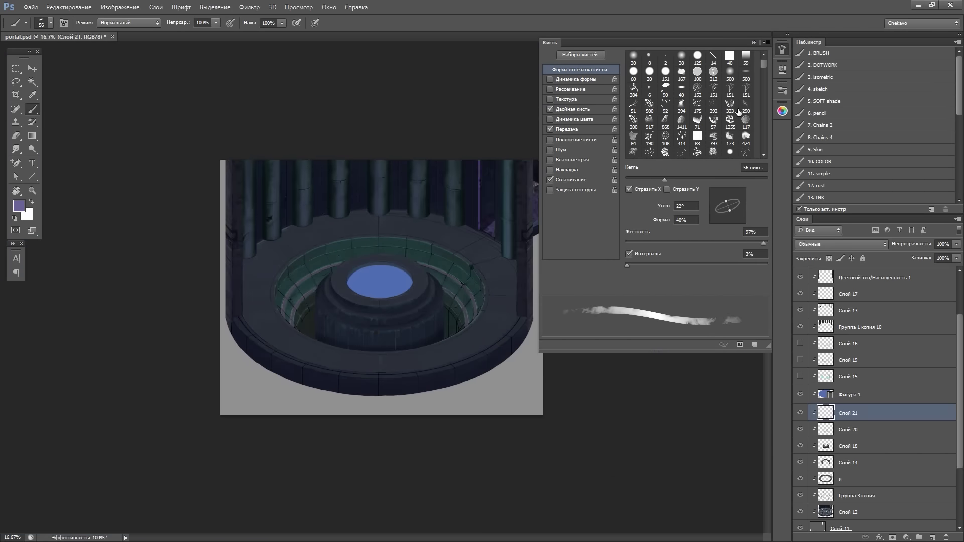
key("Tab")
key("ctrl+plus")
key("ctrl+plus")
key("ctrl+plus")
key("ctrl+plus")
key("Tab")
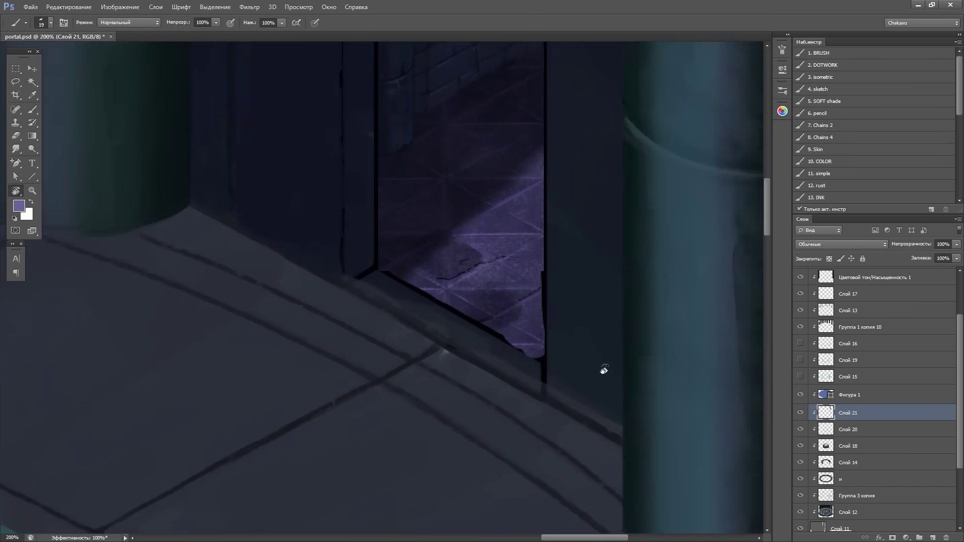
Sample the dark teal tile colour and bring the arch tiles by the dome into view
left_click_drag(602, 370, 645, 431)
mouse_move(279, 282)
left_mouse_down()
mouse_move(337, 333)
mouse_move(499, 318)
mouse_move(347, 296)
left_mouse_up()
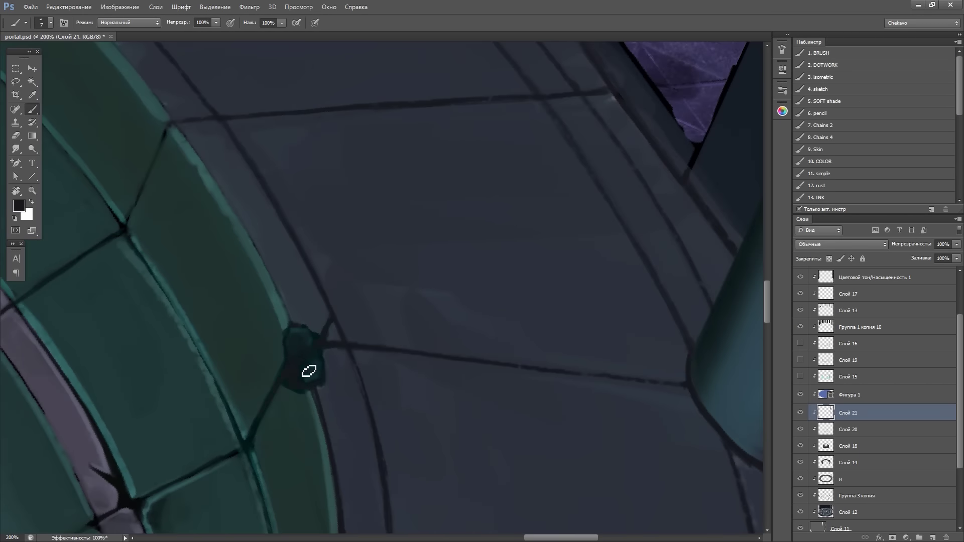
left_click(309, 371, "alt")
left_click_drag(309, 371, 328, 335)
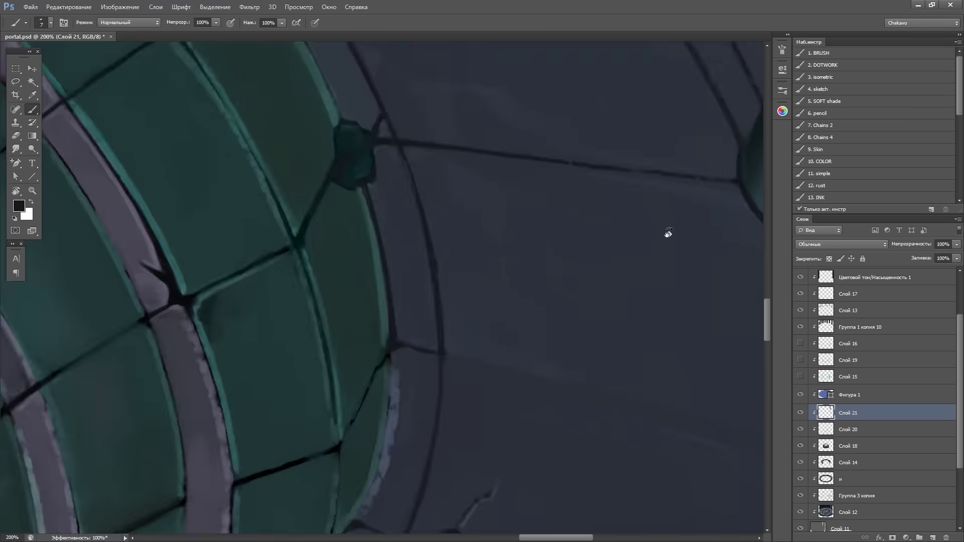
left_click_drag(667, 230, 215, 350)
mouse_move(561, 173)
left_mouse_down()
mouse_move(567, 349)
mouse_move(450, 355)
mouse_move(263, 443)
mouse_move(505, 253)
mouse_move(379, 409)
left_mouse_up()
mouse_move(439, 300)
left_mouse_down()
mouse_move(344, 394)
mouse_move(517, 276)
mouse_move(510, 364)
mouse_move(301, 210)
mouse_move(319, 199)
left_mouse_up()
Rotate the view around the chamber until the arch tiles lie level
left_click_drag(394, 116, 445, 230)
mouse_move(415, 302)
left_mouse_down()
mouse_move(650, 82)
mouse_move(540, 177)
mouse_move(344, 487)
left_mouse_up()
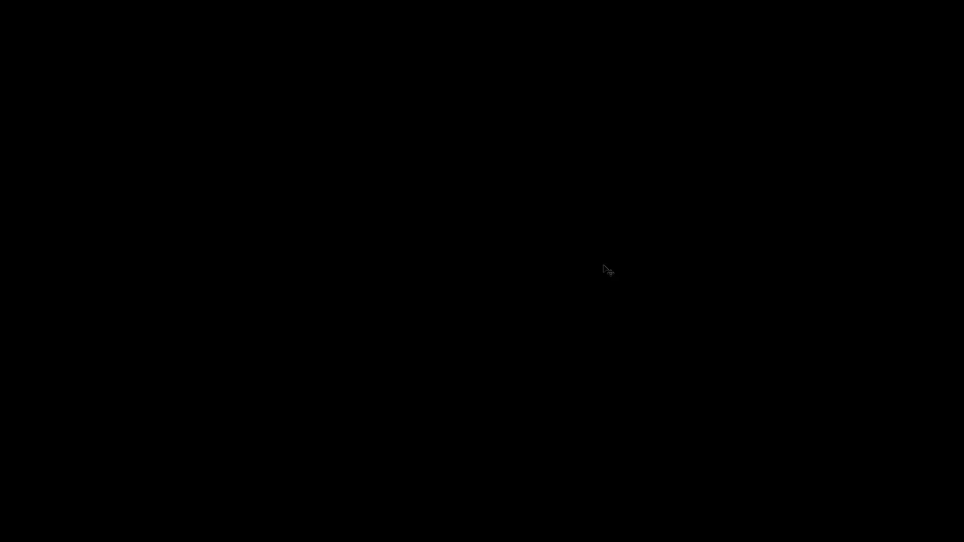
mouse_move(594, 273)
left_mouse_down()
mouse_move(462, 367)
mouse_move(252, 384)
left_mouse_up()
mouse_move(402, 300)
left_mouse_down()
mouse_move(586, 161)
mouse_move(370, 126)
mouse_move(239, 411)
left_mouse_up()
mouse_move(343, 283)
left_mouse_down()
mouse_move(508, 258)
mouse_move(248, 347)
left_mouse_up()
mouse_move(617, 105)
left_mouse_down()
mouse_move(359, 262)
mouse_move(483, 138)
mouse_move(308, 310)
left_mouse_up()
mouse_move(258, 369)
left_mouse_down()
mouse_move(394, 248)
mouse_move(469, 222)
mouse_move(315, 434)
mouse_move(499, 86)
mouse_move(506, 295)
mouse_move(397, 239)
left_mouse_up()
left_click_drag(463, 187, 250, 255)
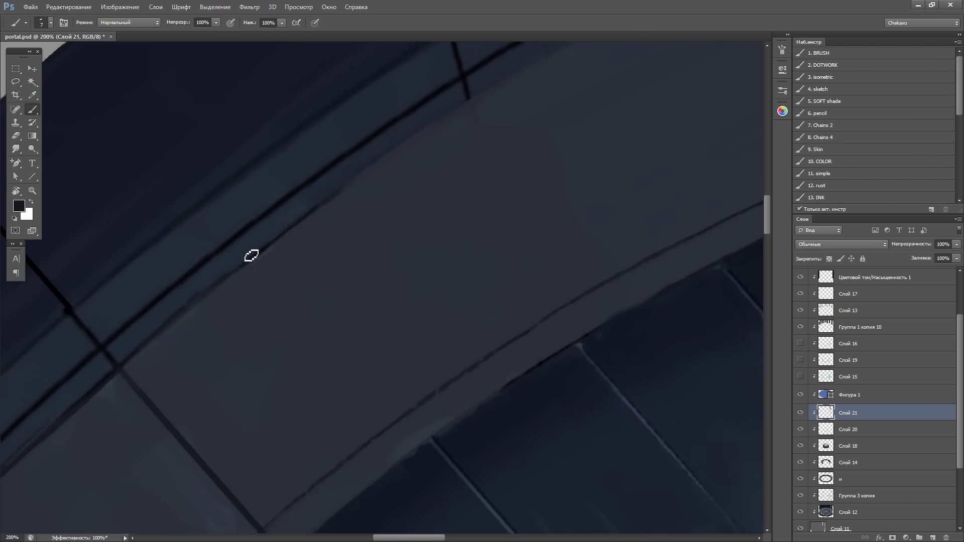
left_click_drag(464, 118, 259, 312)
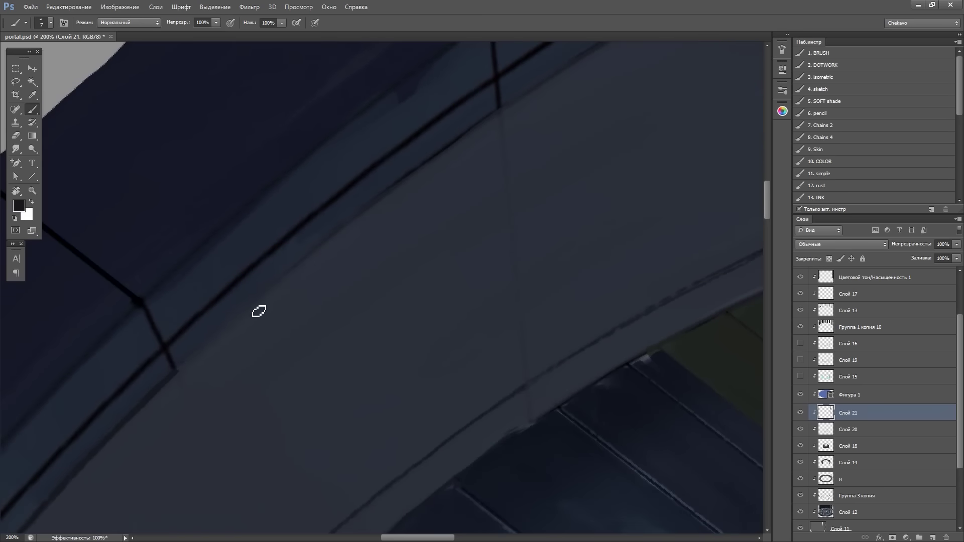
mouse_move(313, 262)
left_mouse_down()
mouse_move(476, 194)
mouse_move(372, 170)
mouse_move(390, 190)
mouse_move(664, 84)
mouse_move(304, 45)
left_mouse_up()
Paint dark vertical seam lines across the green and purple arch tiles
left_click_drag(303, 46, 350, 403)
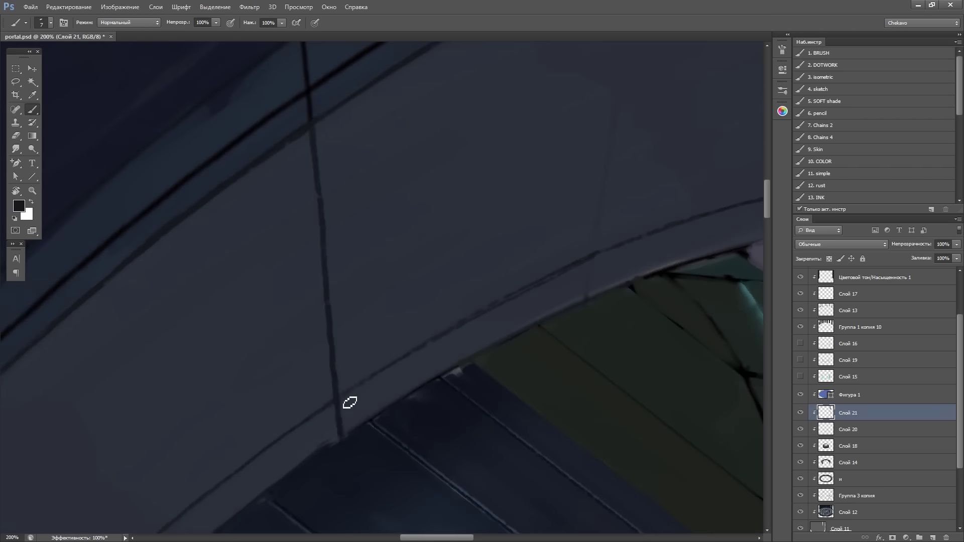
mouse_move(596, 292)
left_mouse_down()
mouse_move(568, 120)
mouse_move(601, 215)
mouse_move(260, 389)
left_mouse_up()
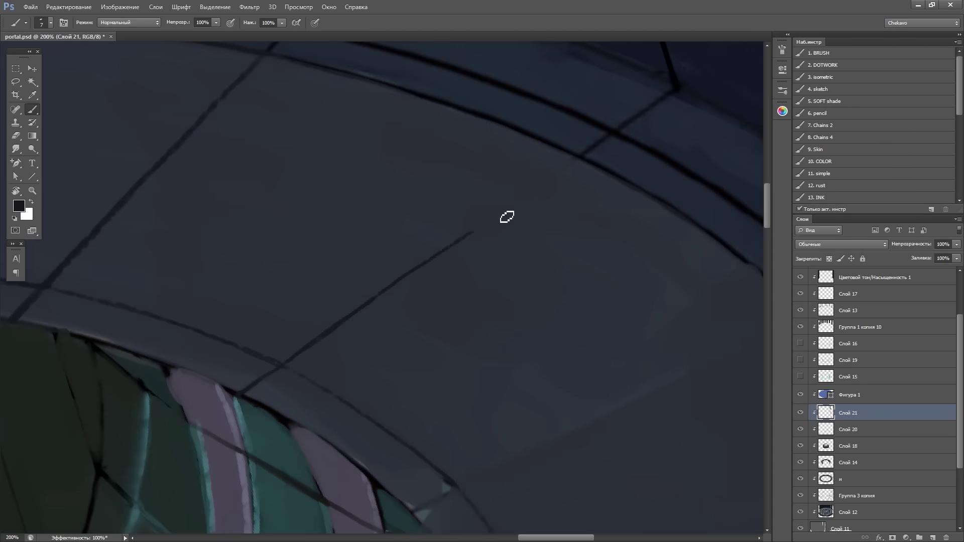
mouse_move(578, 159)
left_mouse_down()
mouse_move(637, 167)
mouse_move(303, 252)
mouse_move(384, 195)
mouse_move(420, 318)
mouse_move(416, 181)
mouse_move(364, 319)
mouse_move(619, 341)
left_mouse_up()
key("i")
key("b")
left_click_drag(370, 103, 397, 387)
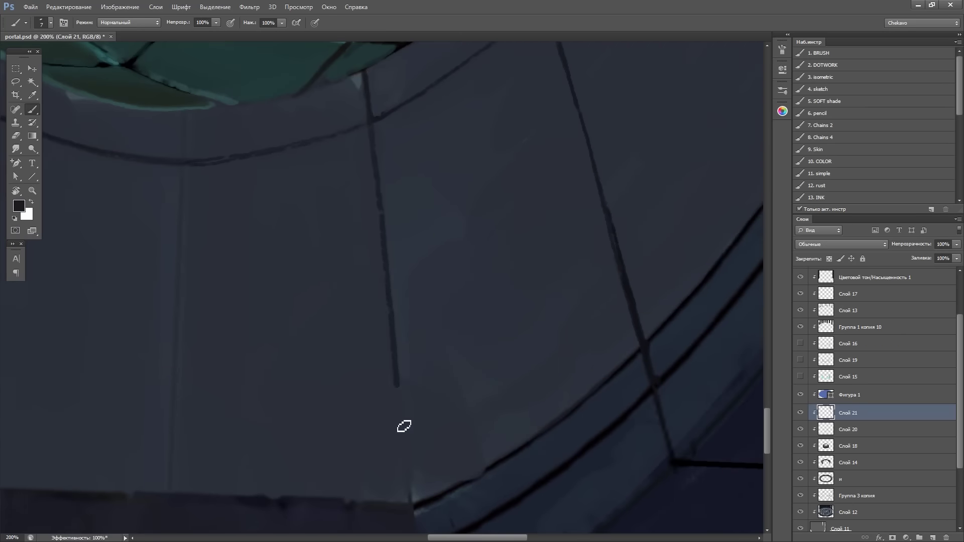
left_click_drag(382, 136, 427, 439)
left_click_drag(492, 348, 528, 261)
Paint a long dark seam down the left line of the green tiles
left_click_drag(527, 261, 545, 433)
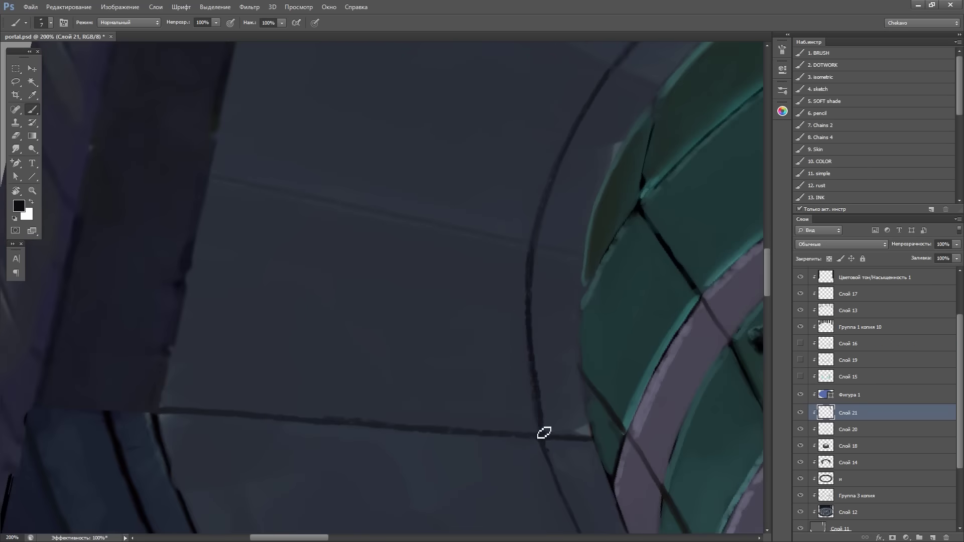
mouse_move(526, 359)
left_mouse_down()
mouse_move(583, 345)
mouse_move(523, 206)
mouse_move(401, 281)
mouse_move(609, 329)
left_mouse_up()
left_click_drag(578, 55, 463, 425)
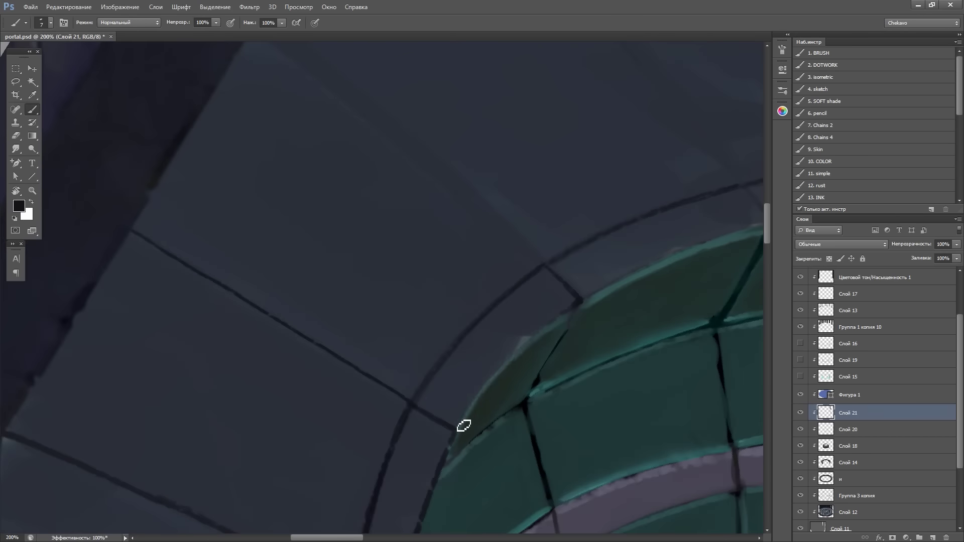
mouse_move(526, 348)
left_mouse_down()
mouse_move(553, 276)
mouse_move(456, 90)
mouse_move(152, 210)
left_mouse_up()
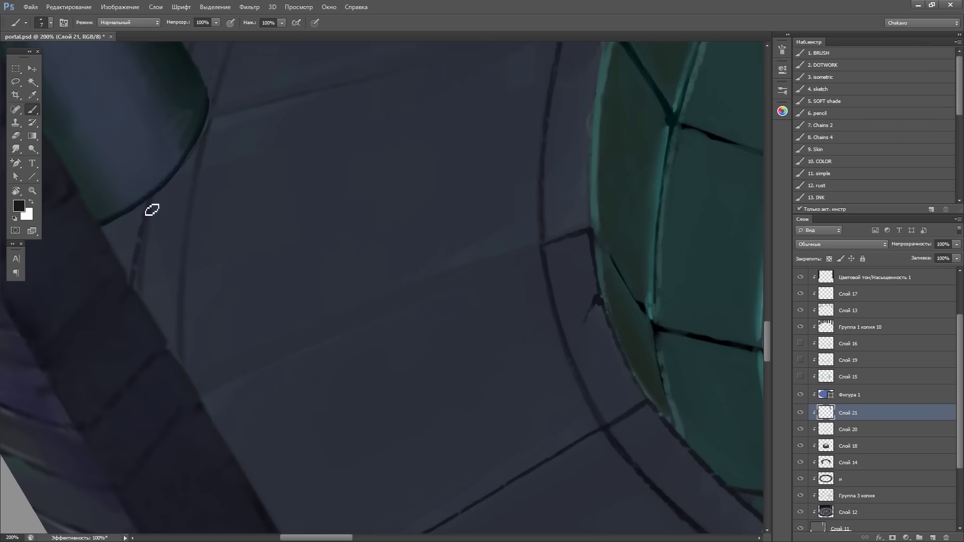
mouse_move(198, 188)
left_mouse_down()
mouse_move(182, 372)
mouse_move(221, 312)
left_mouse_up()
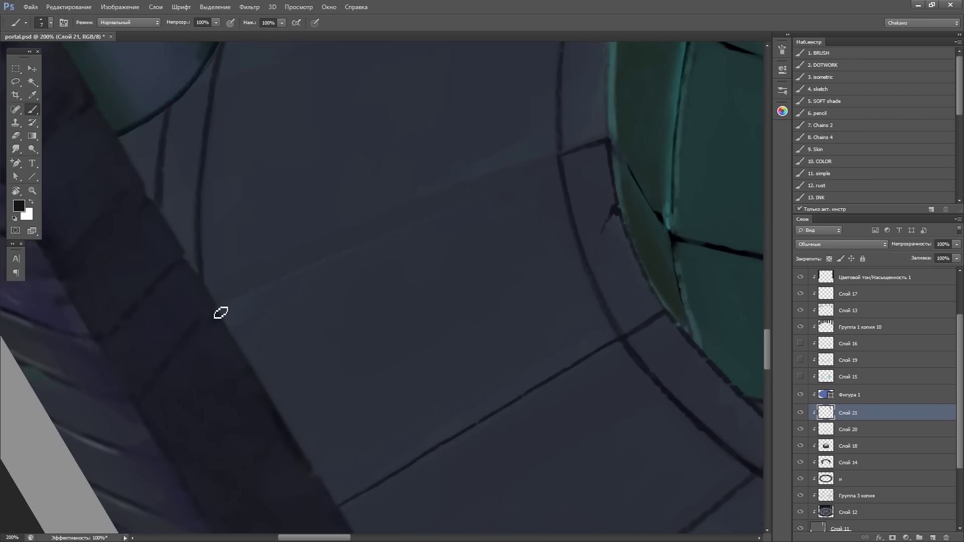
Rotate the view around the columns until one column lies horizontal
mouse_move(274, 286)
left_mouse_down()
mouse_move(487, 249)
mouse_move(301, 267)
left_mouse_up()
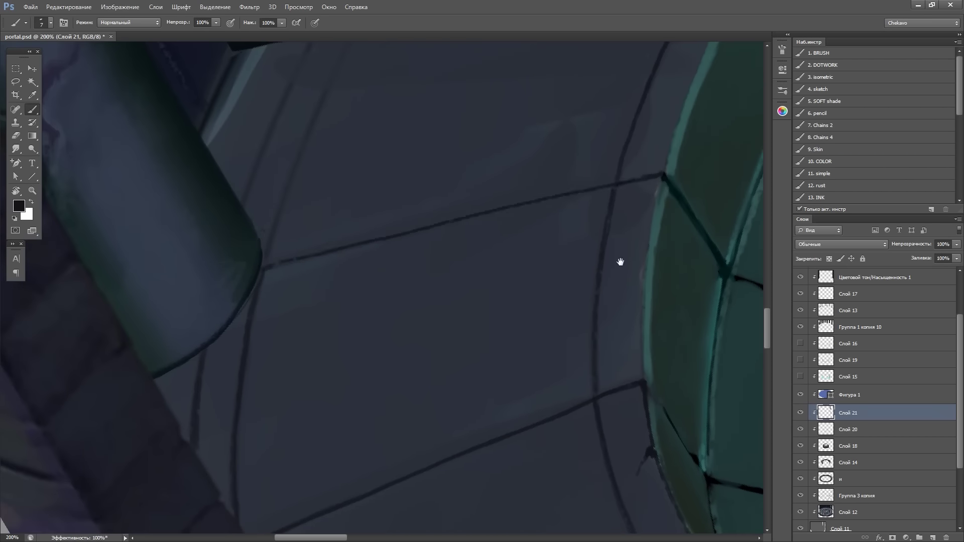
left_click_drag(621, 262, 349, 135)
mouse_move(208, 303)
left_mouse_down()
mouse_move(583, 156)
mouse_move(547, 237)
mouse_move(600, 108)
left_mouse_up()
mouse_move(680, 202)
left_mouse_down()
mouse_move(545, 249)
mouse_move(559, 286)
mouse_move(275, 350)
left_mouse_up()
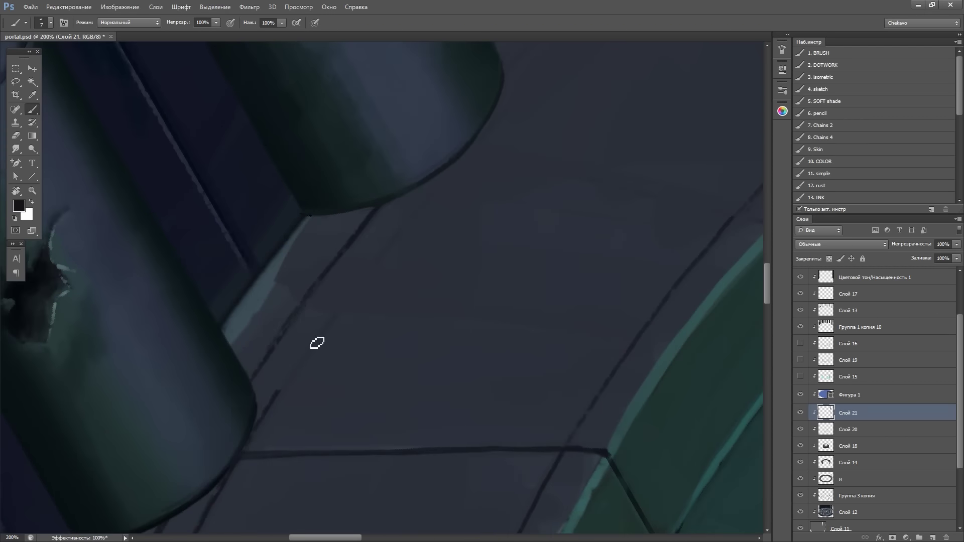
mouse_move(610, 172)
left_mouse_down()
mouse_move(435, 338)
mouse_move(586, 271)
mouse_move(321, 308)
left_mouse_up()
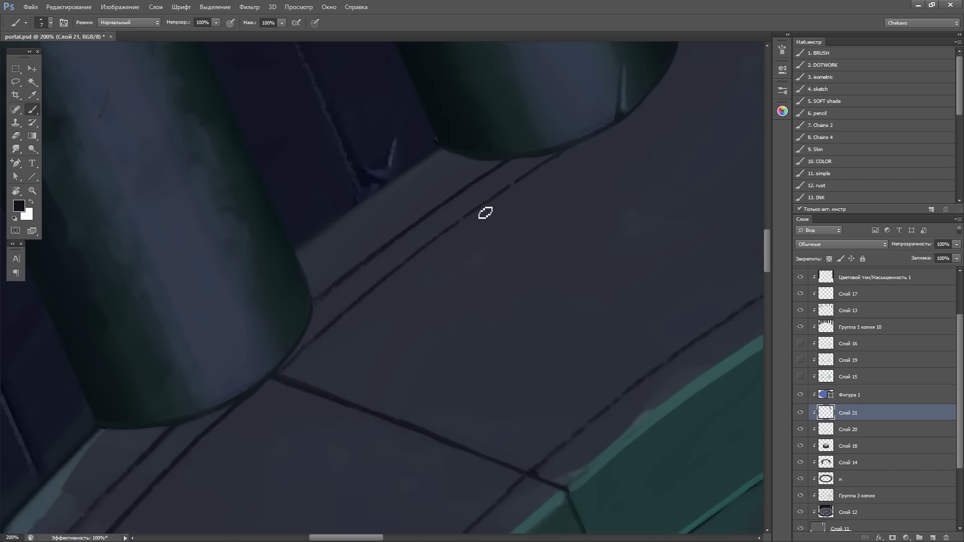
mouse_move(312, 347)
left_mouse_down()
mouse_move(508, 209)
mouse_move(424, 340)
mouse_move(512, 169)
mouse_move(402, 367)
mouse_move(477, 307)
mouse_move(456, 321)
left_mouse_up()
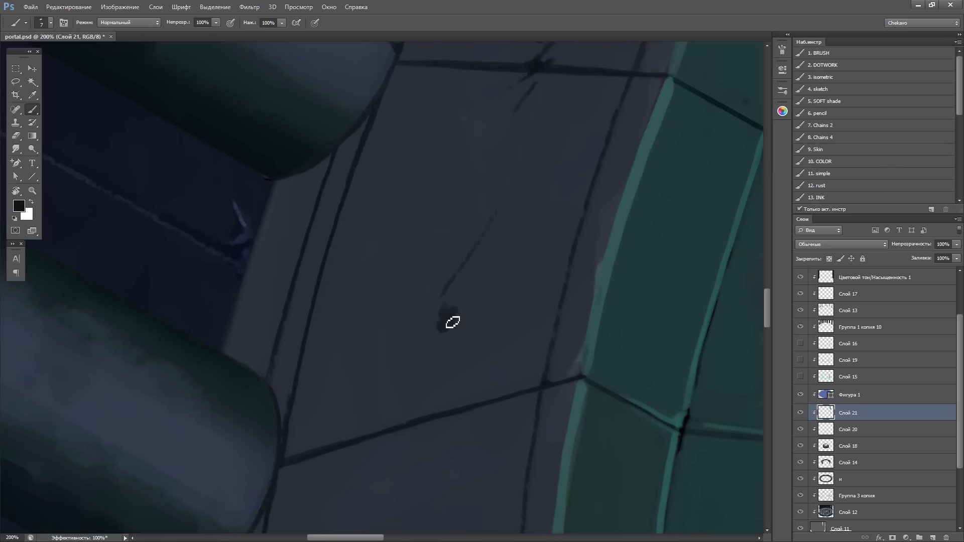
Sample the dark navy floor colour and adjust it on the colour wheel
left_click(236, 222, "alt")
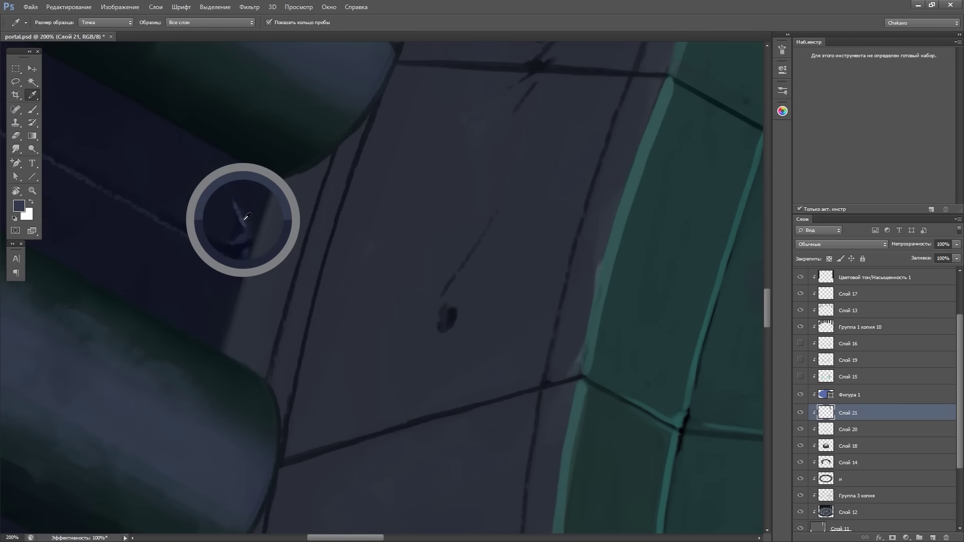
left_click(782, 111)
left_click_drag(497, 243, 492, 248)
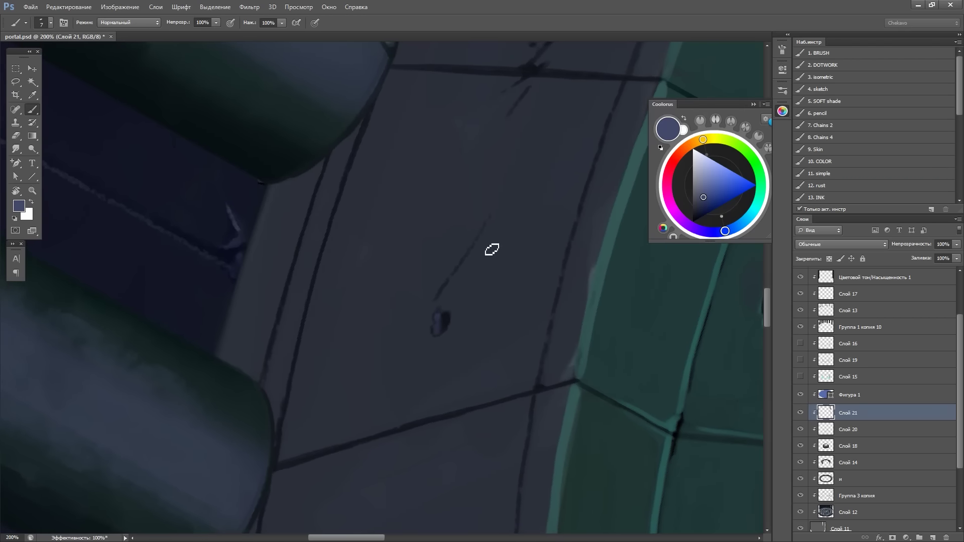
key("r")
mouse_move(416, 412)
left_mouse_down()
mouse_move(502, 201)
mouse_move(493, 218)
mouse_move(627, 183)
left_mouse_up()
key("Tab")
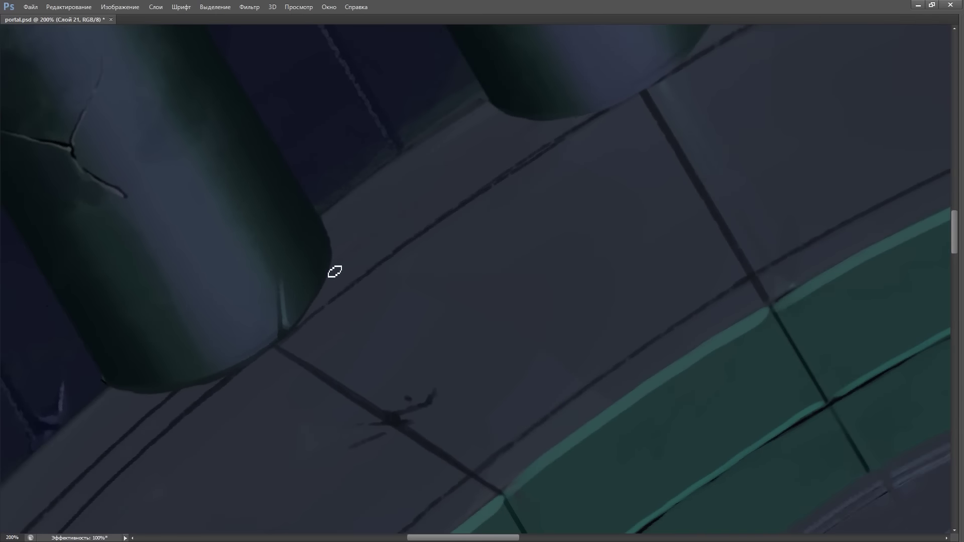
left_click_drag(548, 119, 656, 355)
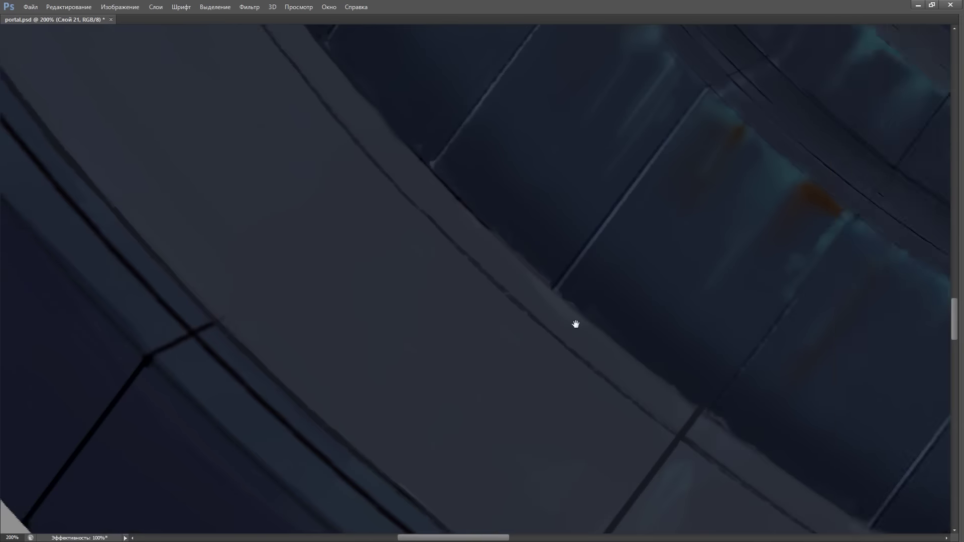
Darken the arch edge with several dark brush strokes
mouse_move(576, 324)
left_mouse_down()
mouse_move(355, 319)
mouse_move(536, 155)
mouse_move(397, 325)
mouse_move(621, 275)
mouse_move(344, 351)
mouse_move(764, 198)
mouse_move(520, 189)
mouse_move(759, 374)
mouse_move(517, 243)
mouse_move(577, 457)
mouse_move(797, 131)
mouse_move(658, 258)
mouse_move(543, 99)
left_mouse_up()
left_click_drag(545, 90, 494, 277)
mouse_move(556, 89)
left_mouse_down()
mouse_move(501, 307)
mouse_move(522, 437)
left_mouse_up()
mouse_move(523, 437)
left_mouse_down()
mouse_move(503, 231)
mouse_move(532, 198)
mouse_move(497, 452)
mouse_move(543, 103)
left_mouse_up()
mouse_move(456, 377)
left_mouse_down()
mouse_move(402, 323)
mouse_move(483, 119)
left_mouse_up()
scroll(482, 93, "up", 5)
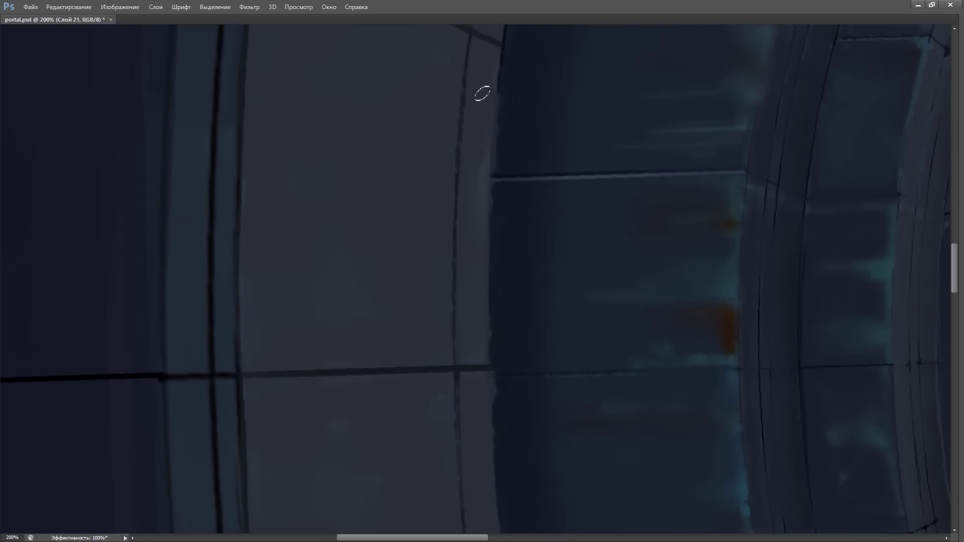
Save the painting and move to the pillar and floor tile area
mouse_move(348, 438)
left_mouse_down()
mouse_move(437, 153)
mouse_move(659, 248)
mouse_move(648, 322)
mouse_move(435, 287)
left_mouse_up()
key("ctrl+s")
mouse_move(519, 233)
left_mouse_down()
mouse_move(648, 144)
mouse_move(402, 353)
mouse_move(362, 315)
left_mouse_up()
left_click_drag(316, 340, 244, 421)
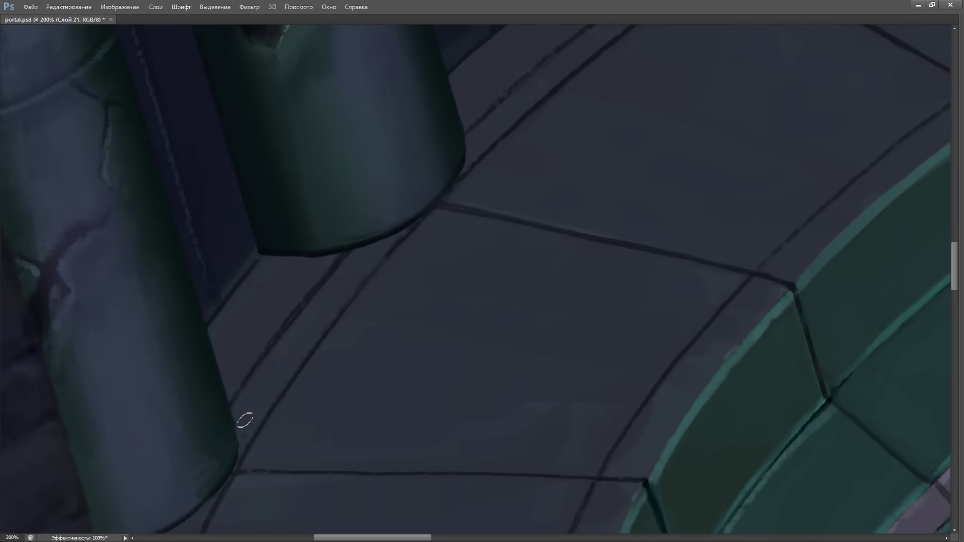
mouse_move(318, 269)
left_mouse_down()
mouse_move(236, 312)
mouse_move(247, 155)
mouse_move(427, 326)
left_mouse_up()
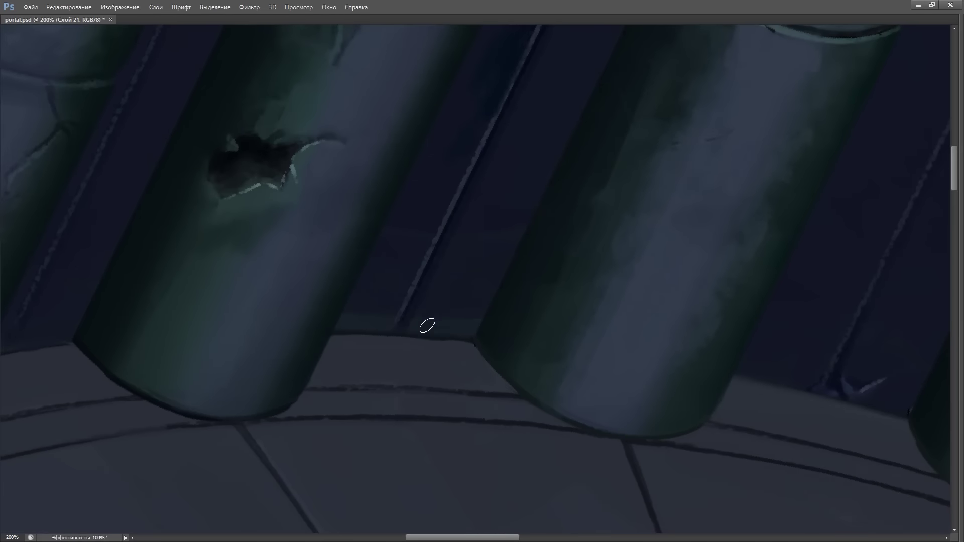
Inspect a diagonal close-up of the pillars, then reset to the whole well
key("ctrl+0")
scroll(465, 269, "up", 2)
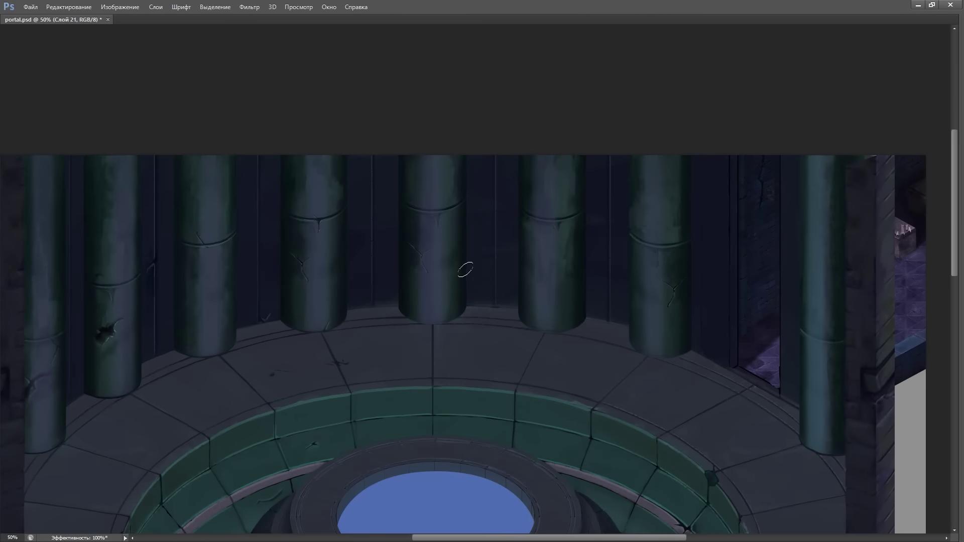
scroll(504, 227, "up", 3)
mouse_move(692, 325)
left_mouse_down()
mouse_move(653, 104)
mouse_move(511, 205)
mouse_move(467, 335)
mouse_move(420, 286)
mouse_move(402, 301)
left_mouse_up()
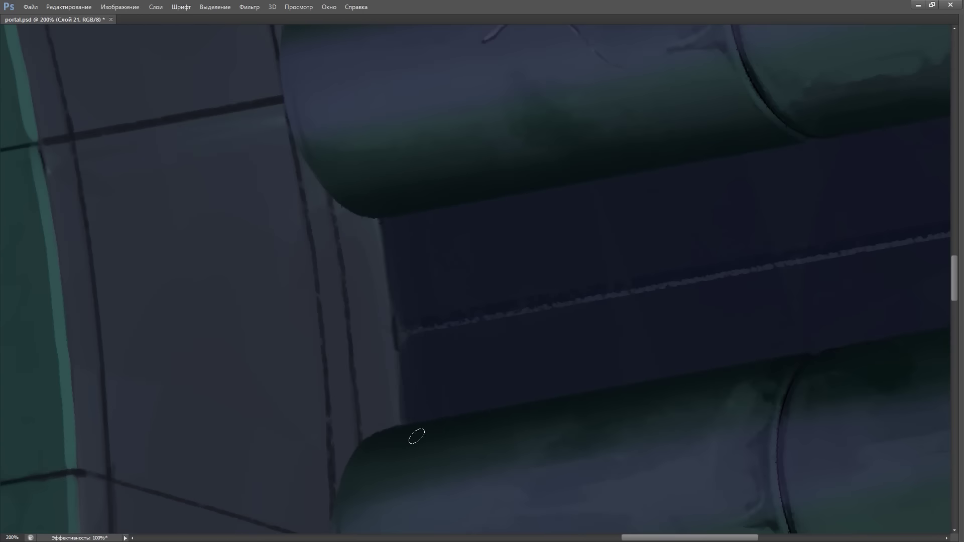
mouse_move(407, 366)
left_mouse_down()
mouse_move(400, 286)
mouse_move(484, 269)
mouse_move(357, 277)
mouse_move(389, 263)
mouse_move(574, 336)
mouse_move(502, 327)
mouse_move(516, 277)
mouse_move(607, 230)
left_mouse_up()
key("ctrl+0")
Darken the background layer Слой 0 with Brightness/Contrast brightness -100
key("Tab")
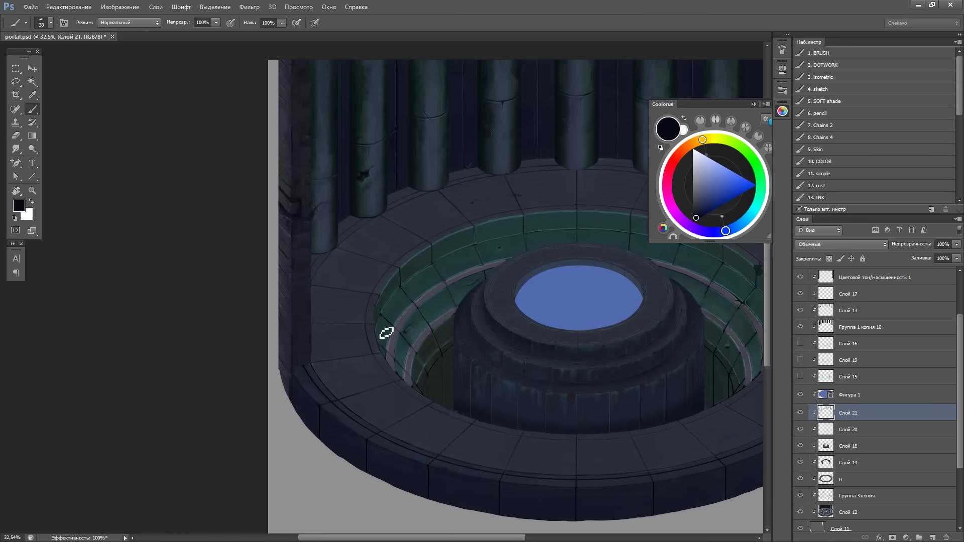
left_click(801, 278)
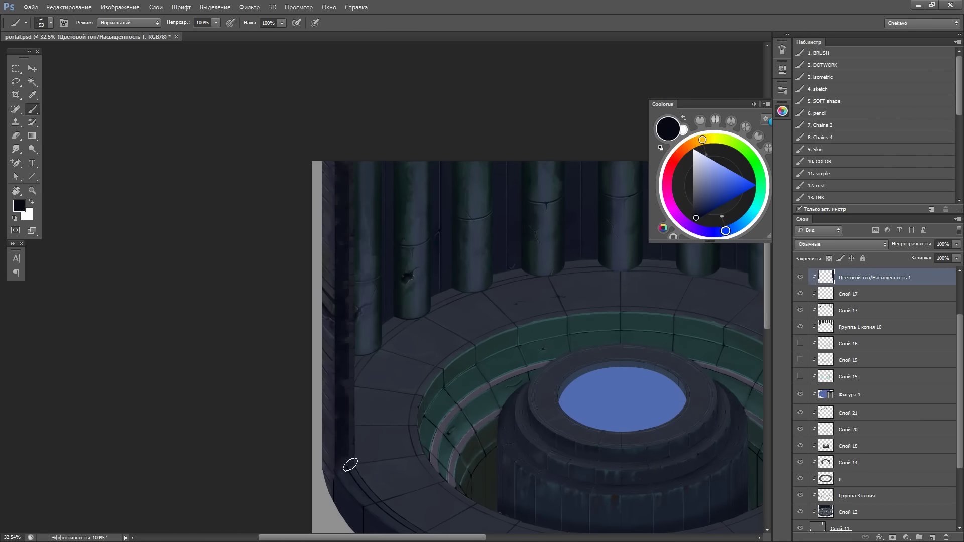
scroll(482, 312, "right", 8)
scroll(483, 312, "down", 1)
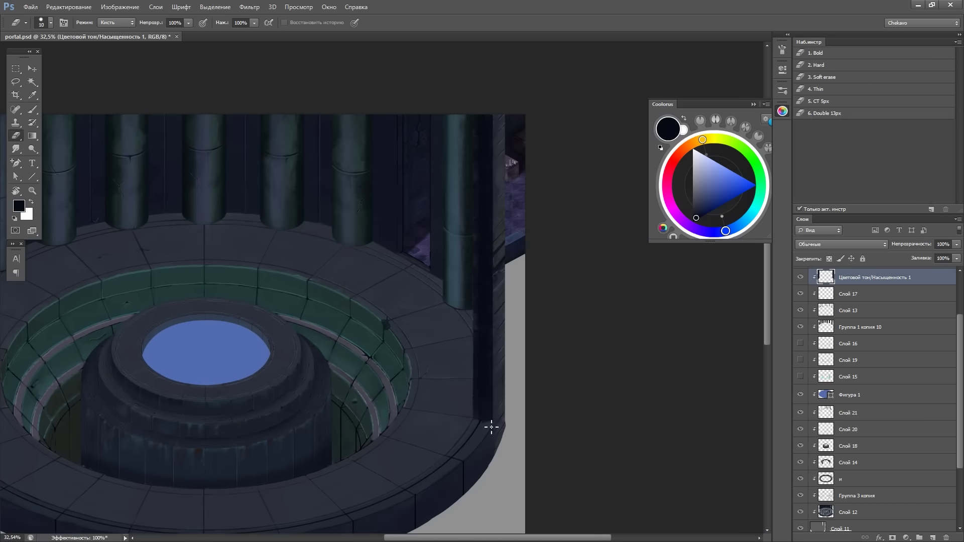
key("ctrl+minus")
key("ctrl+minus")
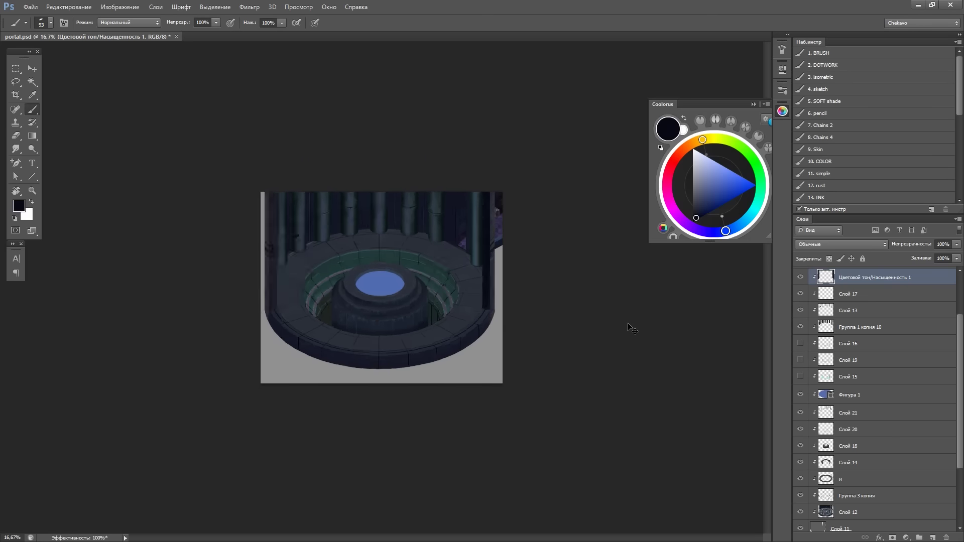
left_click(580, 169)
type("-100")
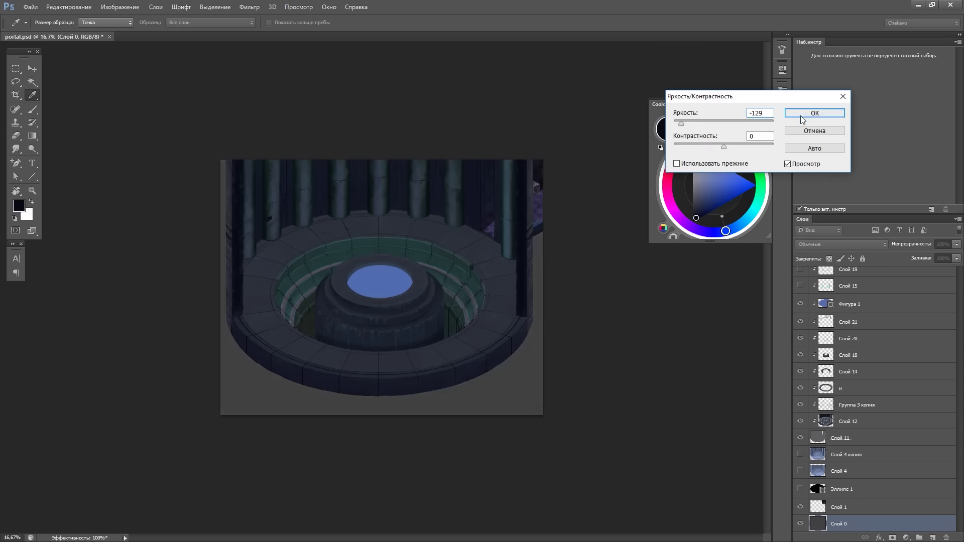
key("Return")
Group Слой 4 копия, Слой 4 and Эллипс 1 into Группа 5
key("ctrl+plus")
key("ctrl+plus")
key("b")
left_click(864, 455, "shift")
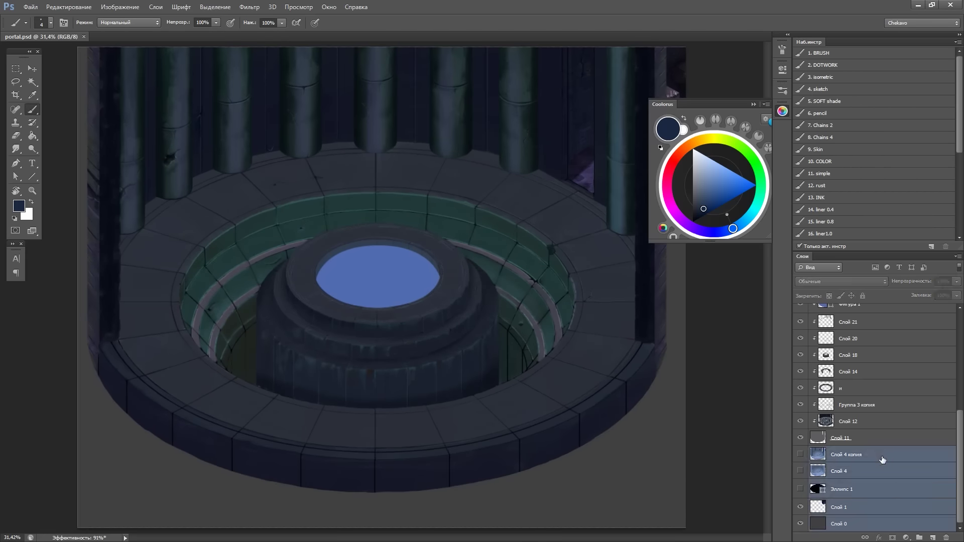
left_click(849, 489)
left_click(864, 455, "shift")
key("ctrl+g")
left_click(849, 490)
Delete Группа 4 from the layer stack
scroll(862, 463, "up", 10)
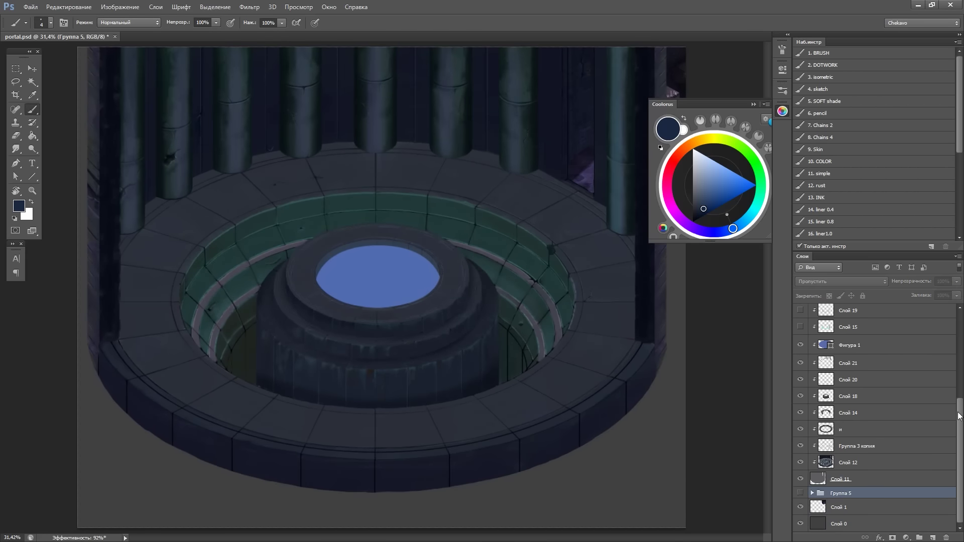
left_click(849, 350)
key("ctrl+minus")
mouse_move(891, 250)
left_mouse_down()
mouse_move(891, 128)
mouse_move(891, 179)
left_mouse_up()
left_click(853, 208)
key("Delete")
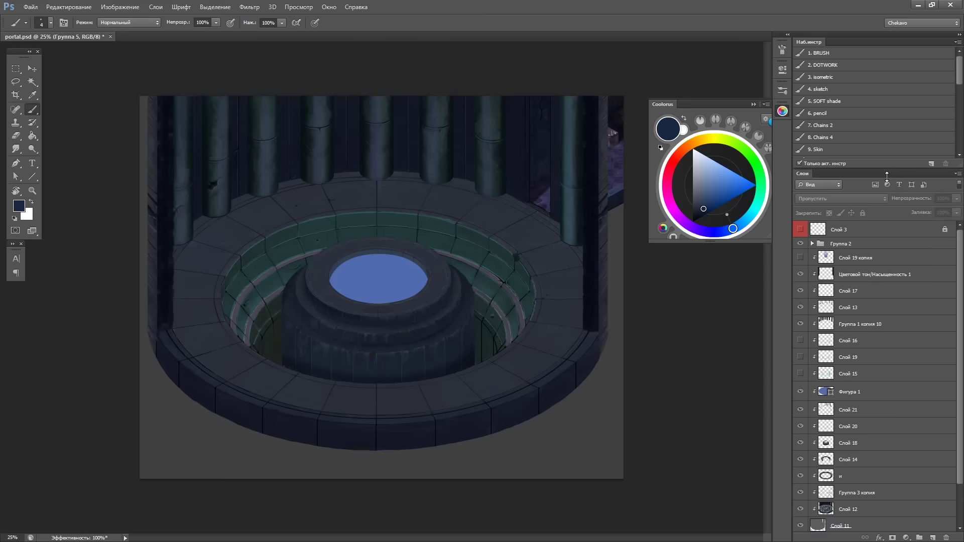
Turn on the teal mist layers 16, 19 and 15, keeping the Слой 19 копия beam hidden
left_click(864, 270)
left_click(800, 269)
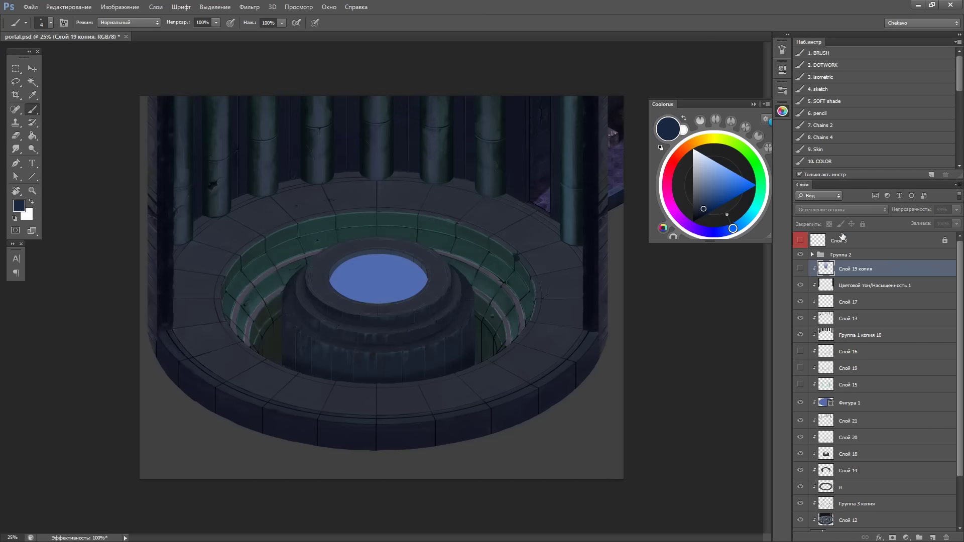
left_click(783, 112)
left_click_drag(800, 352, 802, 385)
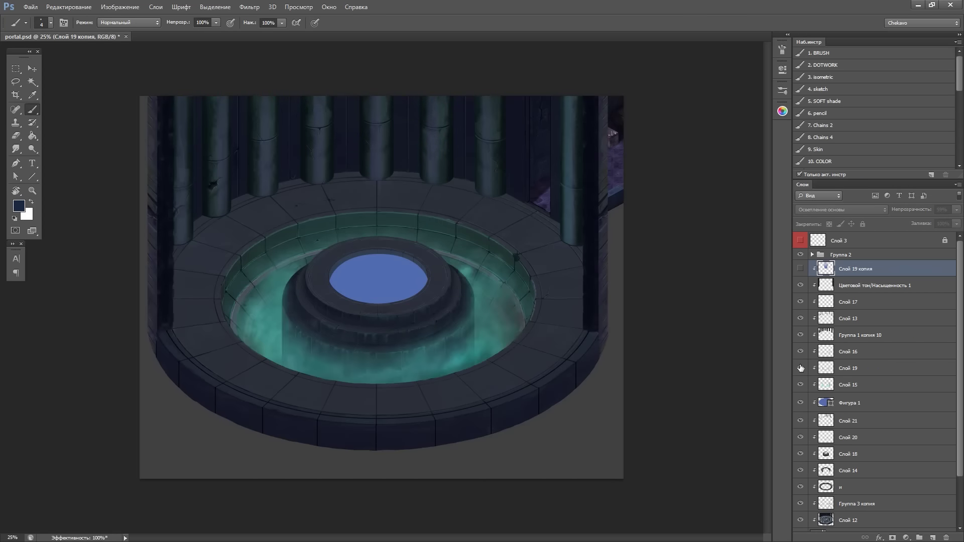
key("ctrl+minus")
key("ctrl+plus")
key("ctrl+plus")
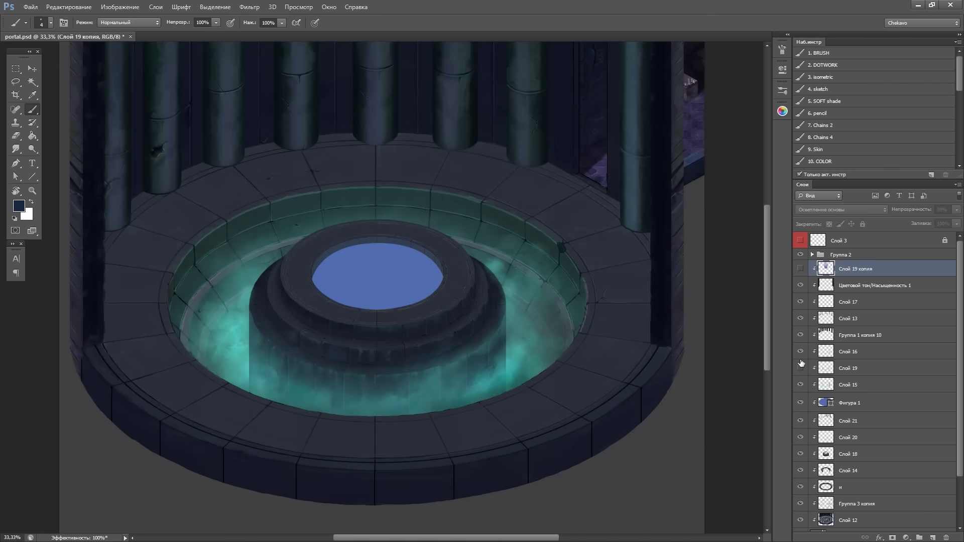
Merge the Слой 19 mist into Слой 15, then select Слой 21 with a detailing brush preset
left_click(846, 369)
key("Delete")
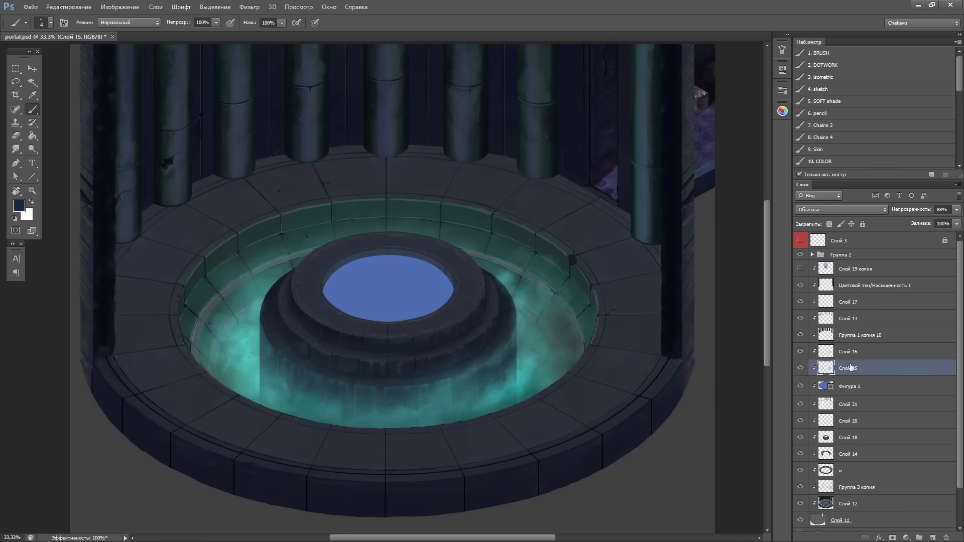
key("ctrl+plus")
left_click(824, 352)
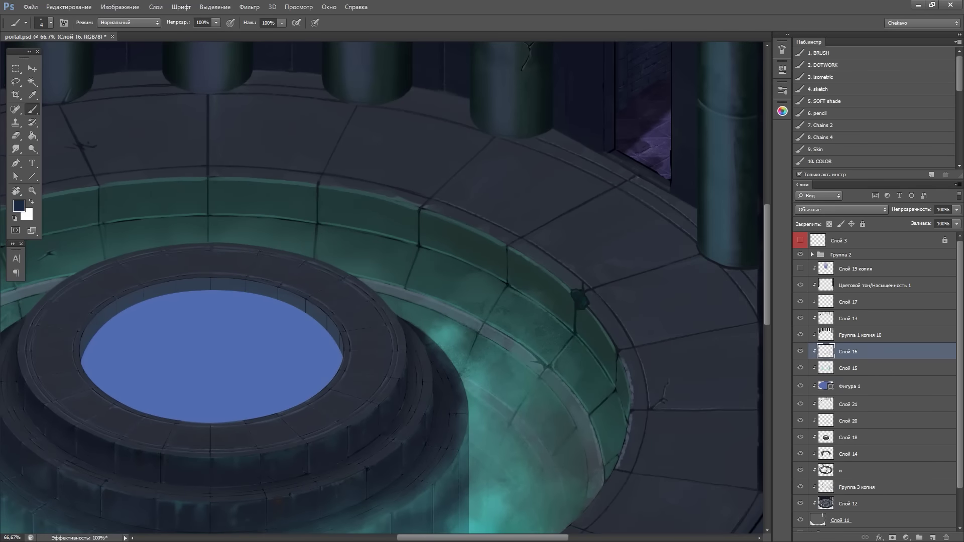
left_click(849, 404)
key("ctrl+plus")
key("ctrl+plus")
scroll(853, 110, "down", 5)
left_click(834, 155)
Shrink the brush to 9 px and sample a dark navy from the floor tiles
left_click_drag(619, 275, 324, 383)
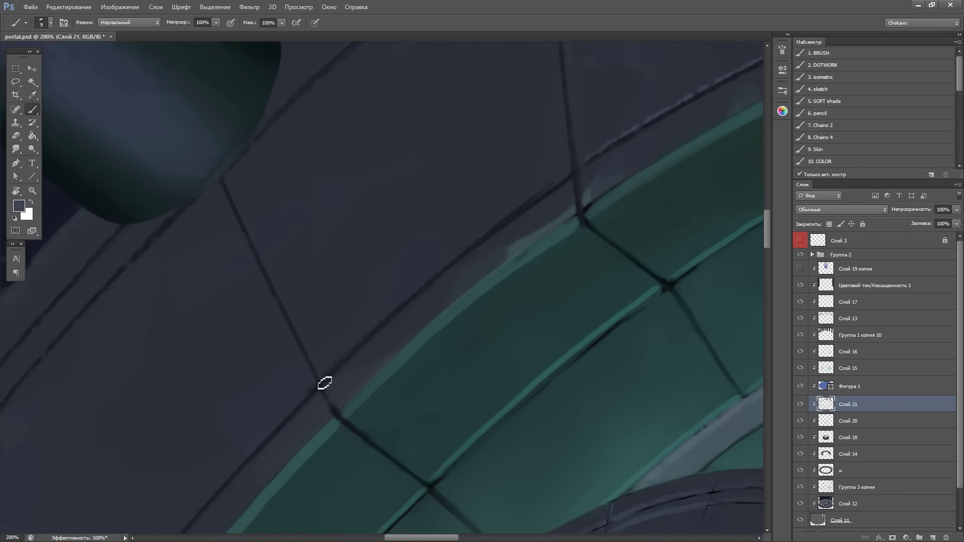
left_click_drag(593, 265, 633, 292)
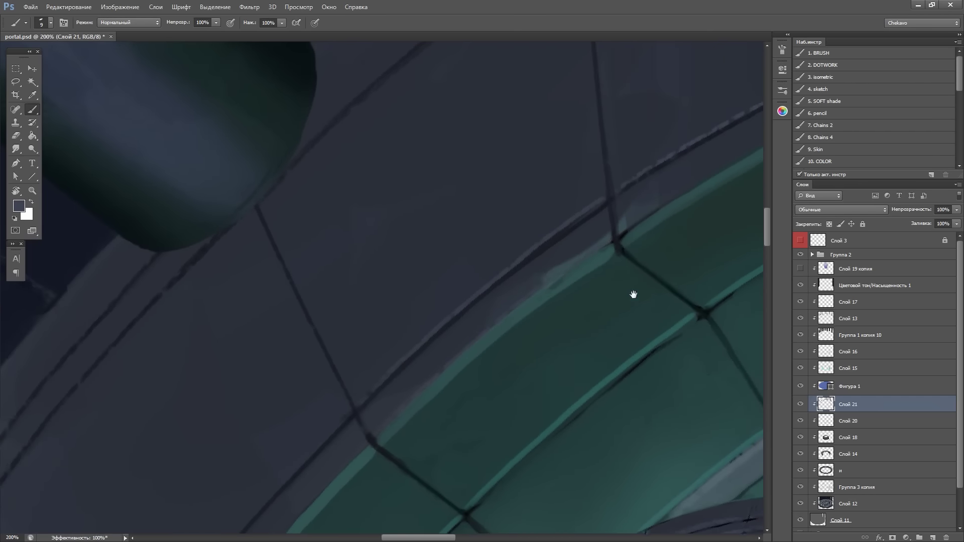
left_click_drag(637, 213, 687, 318)
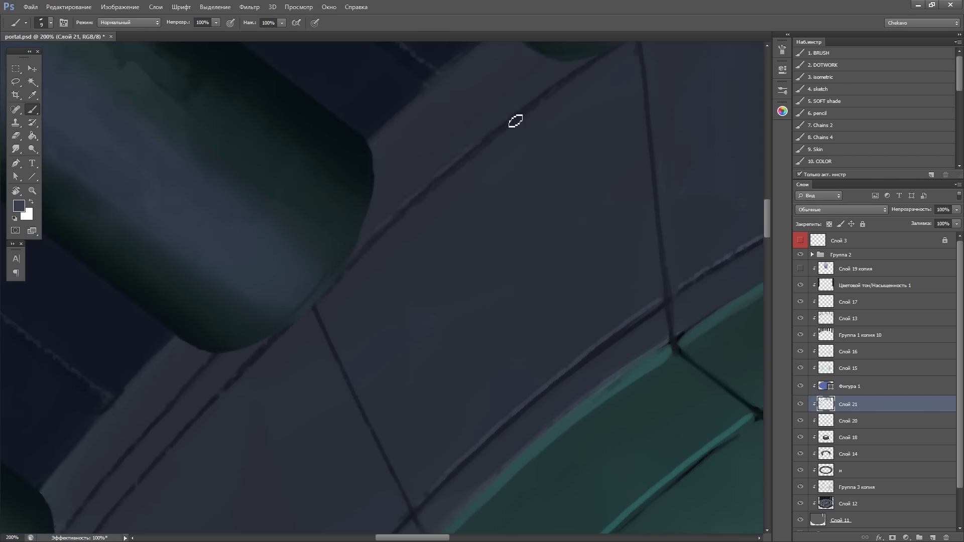
left_click_drag(422, 232, 484, 368)
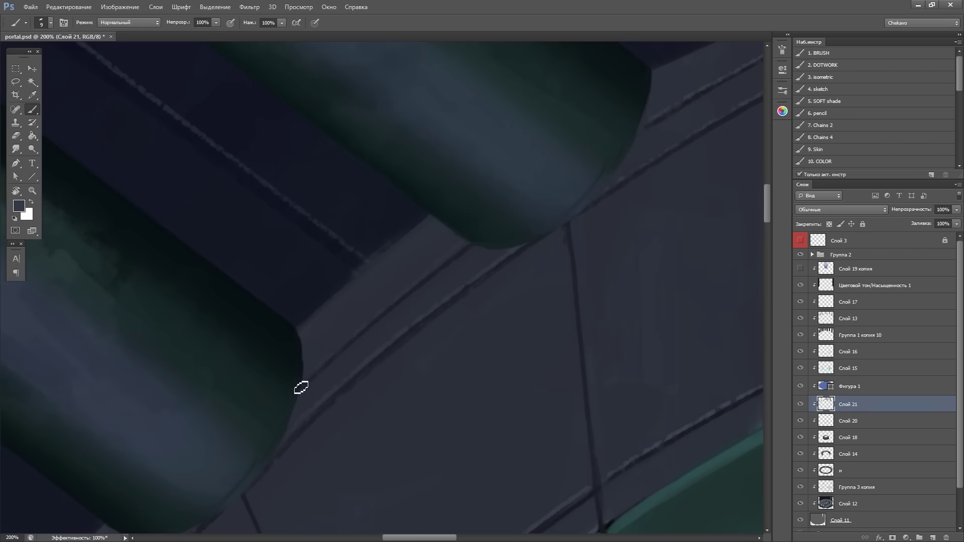
key("F6")
left_click(400, 360, "alt")
Hide mist layers 16 and 15 and rotate the canvas view upright
mouse_move(466, 250)
left_mouse_down()
mouse_move(400, 360)
mouse_move(585, 181)
mouse_move(521, 62)
left_mouse_up()
left_click_drag(801, 351, 801, 368)
key("r")
mouse_move(531, 86)
left_mouse_down()
mouse_move(351, 258)
mouse_move(602, 356)
mouse_move(525, 251)
mouse_move(480, 144)
mouse_move(291, 402)
mouse_move(358, 390)
left_mouse_up()
key("b")
key("r")
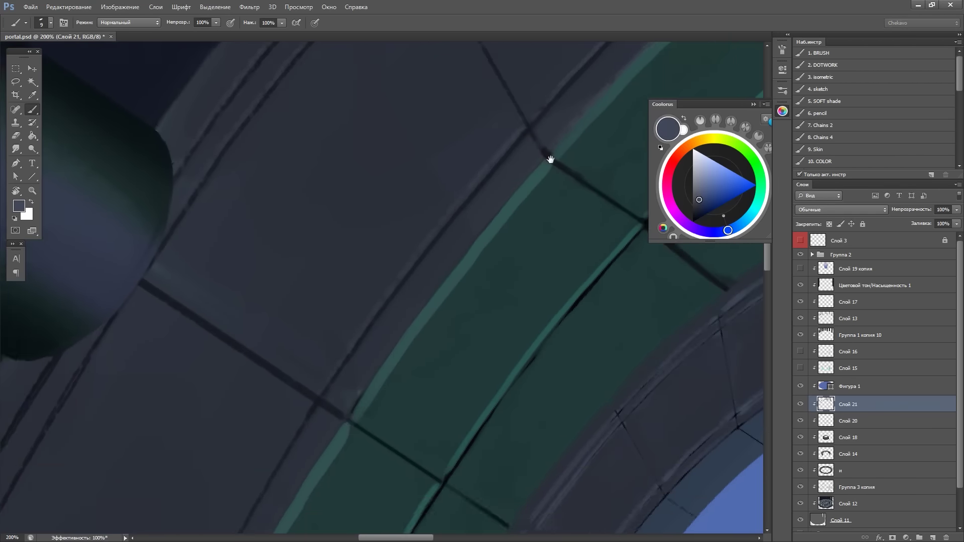
left_click_drag(551, 157, 377, 334)
mouse_move(447, 241)
left_mouse_down()
mouse_move(531, 302)
mouse_move(482, 304)
left_mouse_up()
key("b")
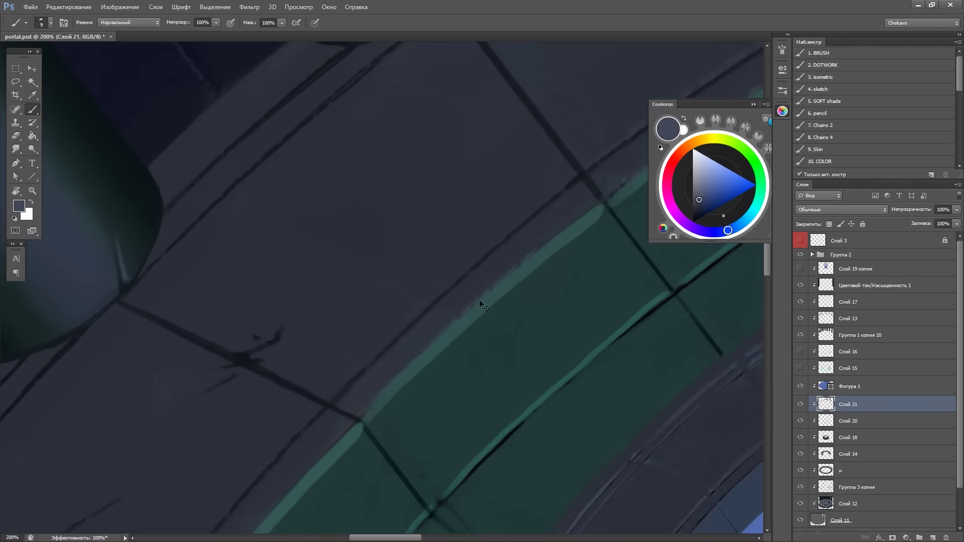
Pan and scroll the view across different floor tile sections
left_click_drag(565, 195, 578, 324)
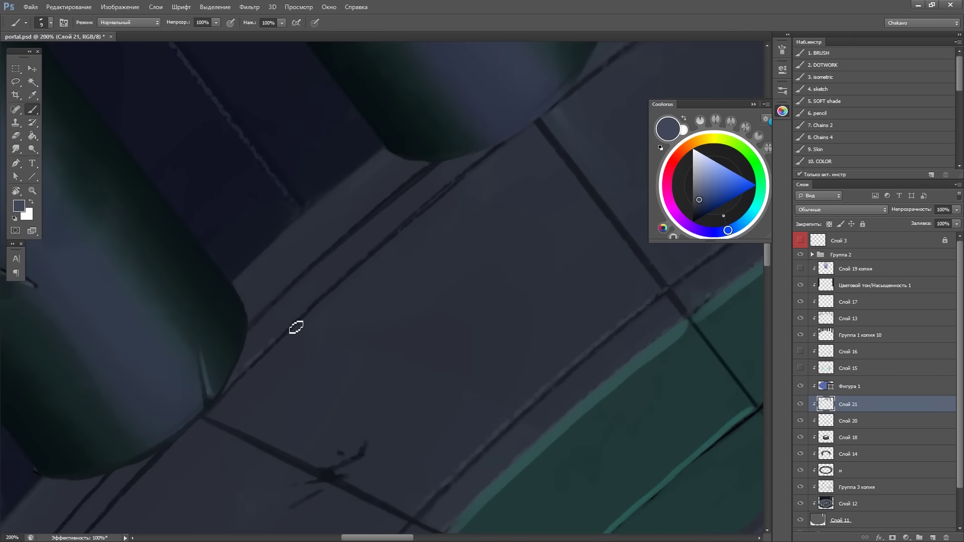
scroll(360, 224, "down", 5)
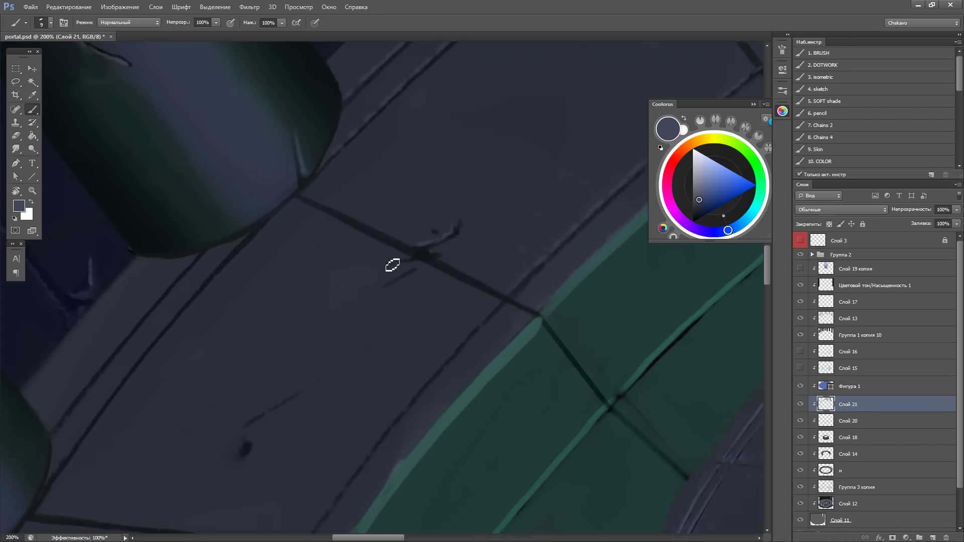
scroll(435, 236, "down", 4)
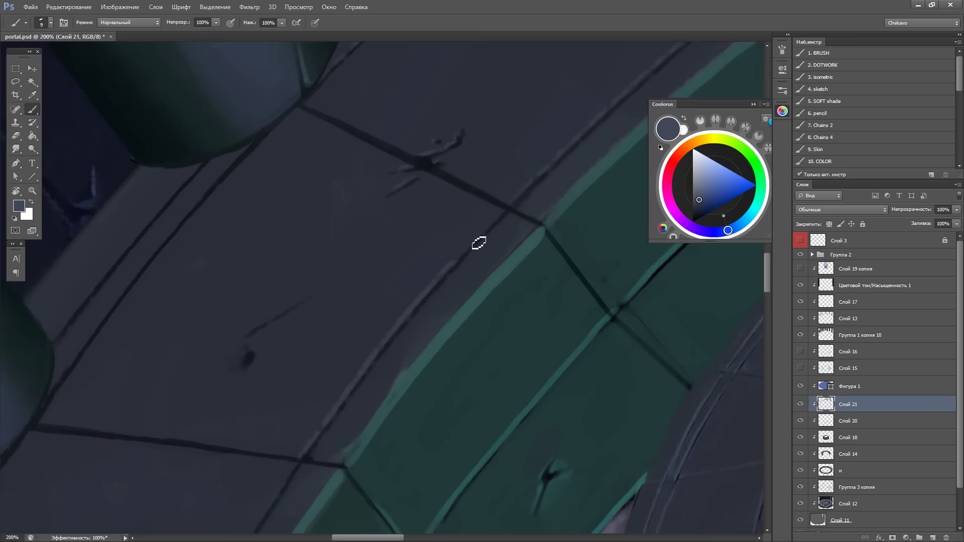
left_click_drag(478, 243, 604, 283)
scroll(529, 107, "down", 3)
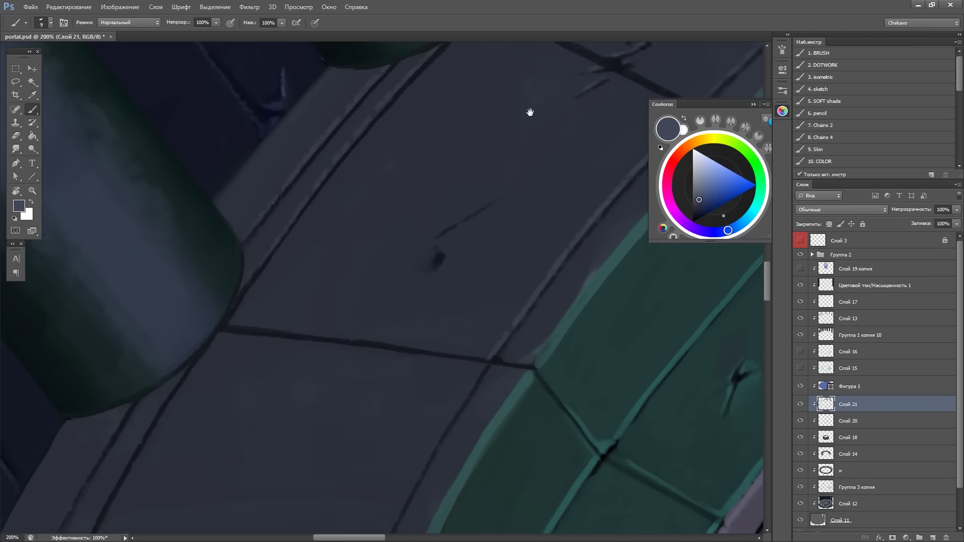
scroll(521, 126, "down", 1)
scroll(432, 295, "up", 2)
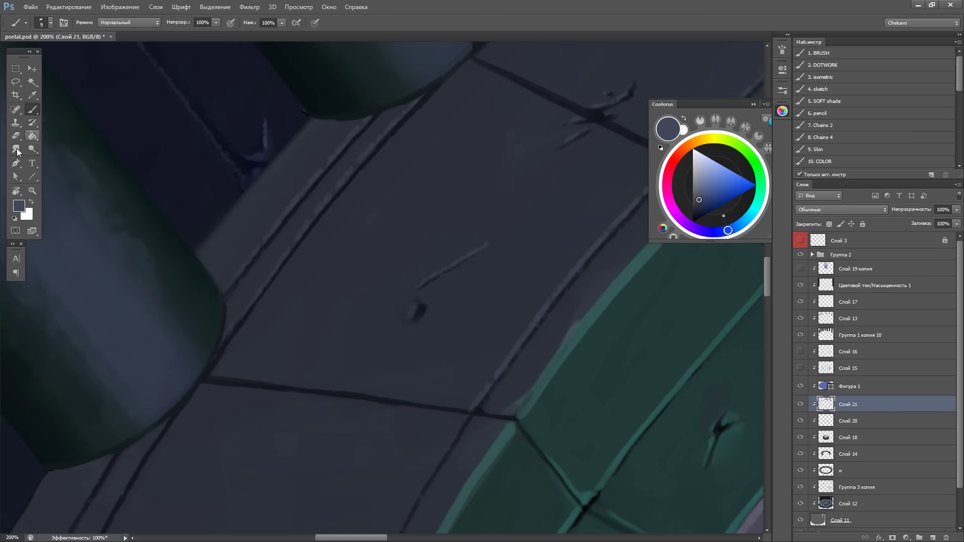
scroll(521, 256, "down", 3)
scroll(578, 306, "down", 2)
scroll(452, 342, "up", 1)
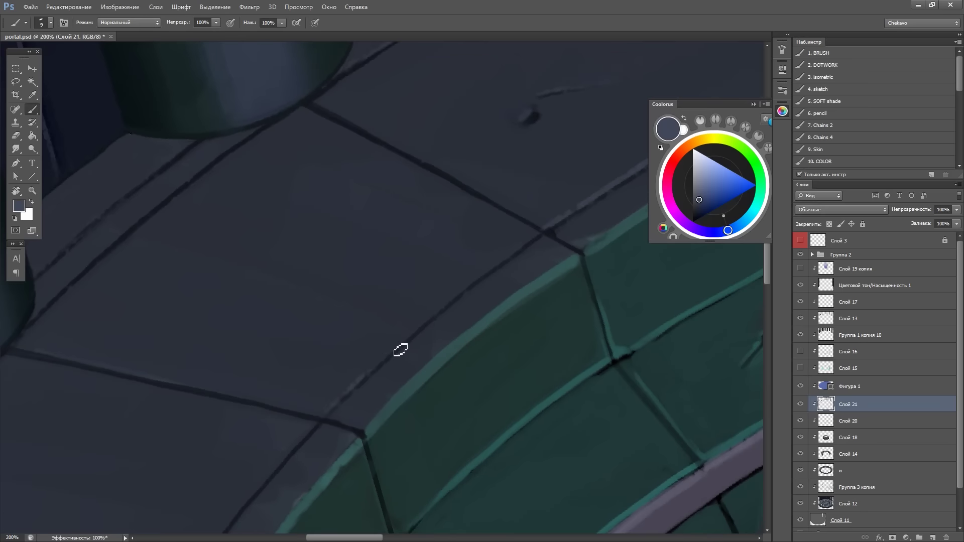
scroll(300, 322, "left", 5)
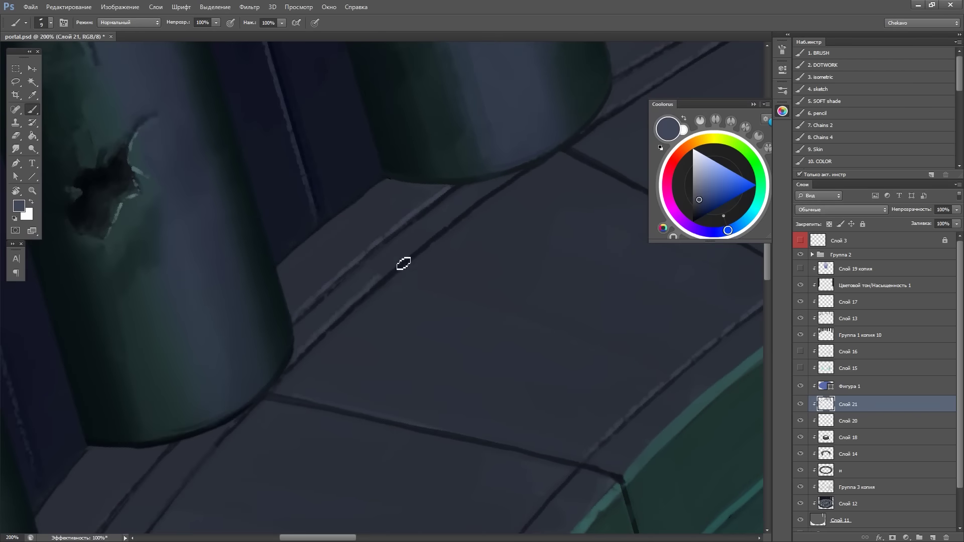
scroll(404, 263, "right", 5)
Reset the view rotation and zoom, then make Слой 21 the painting layer
key("Tab")
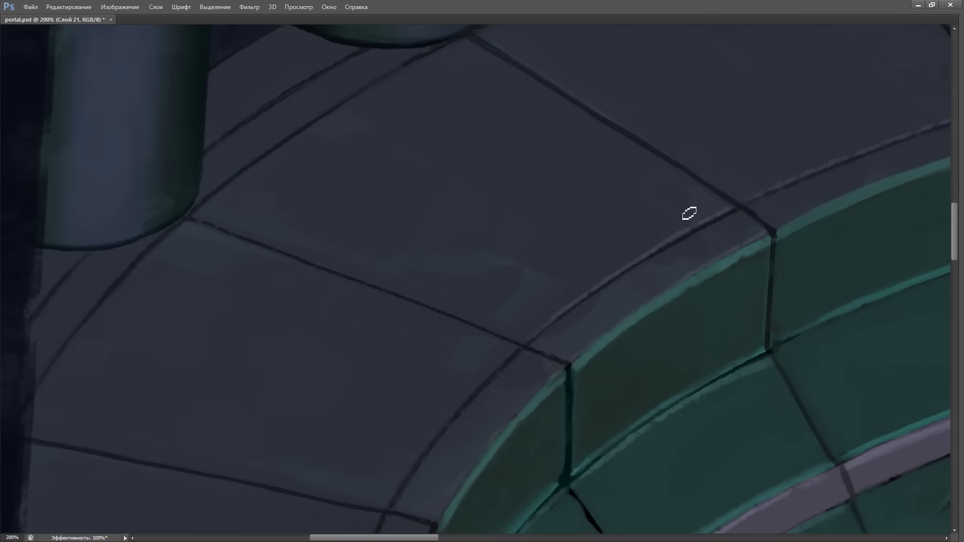
scroll(690, 213, "up", 3)
scroll(776, 229, "left", 8)
left_click_drag(605, 391, 770, 161)
scroll(796, 236, "down", 5)
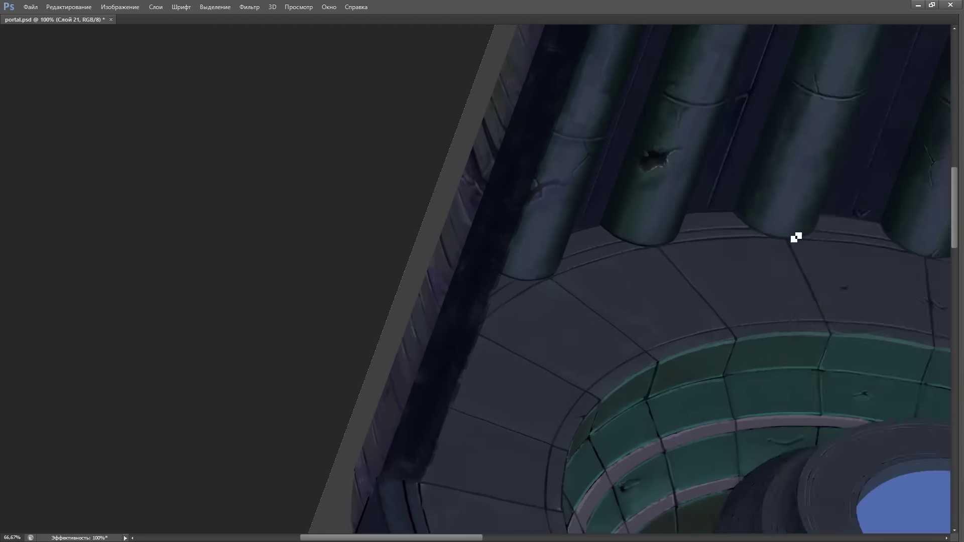
key("Tab")
key("b")
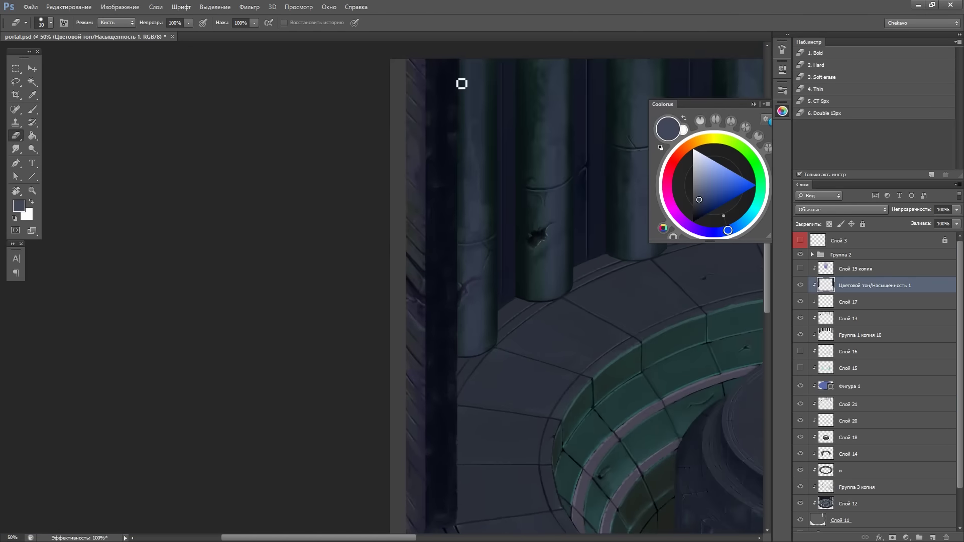
scroll(461, 82, "up", 3)
key("ctrl+plus")
key("ctrl+plus")
left_click(809, 404)
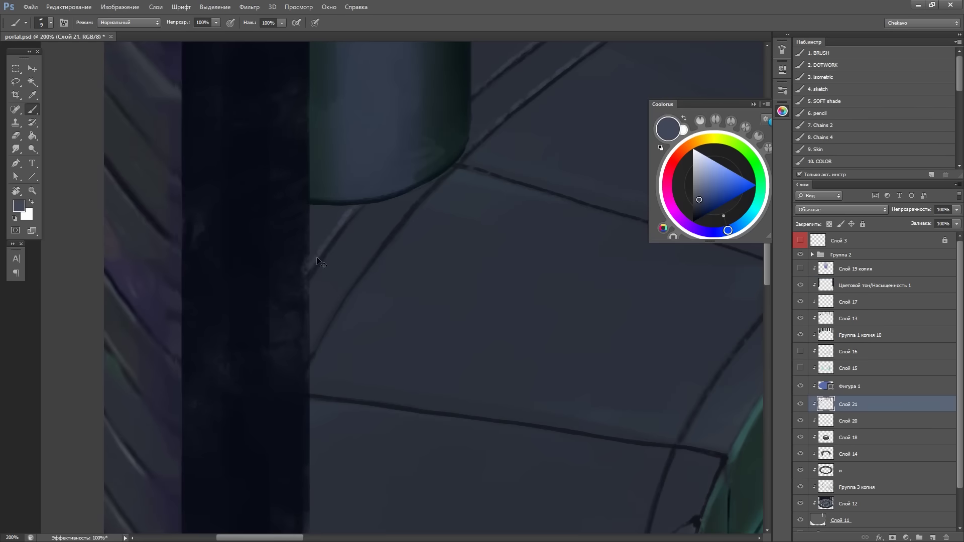
Rotate and pan the view to bring the teal ring and stone arch into position
left_click_drag(520, 157, 531, 298)
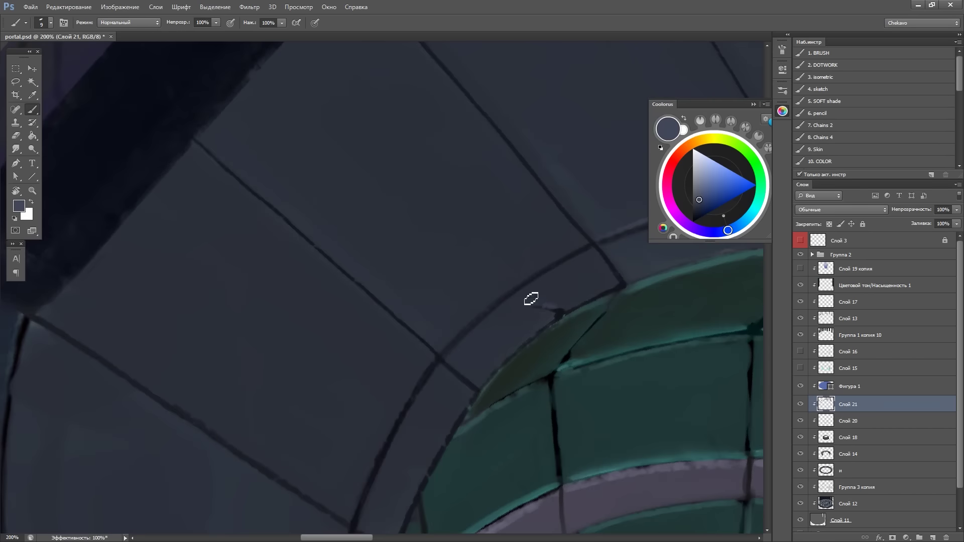
mouse_move(623, 282)
left_mouse_down()
mouse_move(650, 306)
mouse_move(577, 306)
left_mouse_up()
key("Tab")
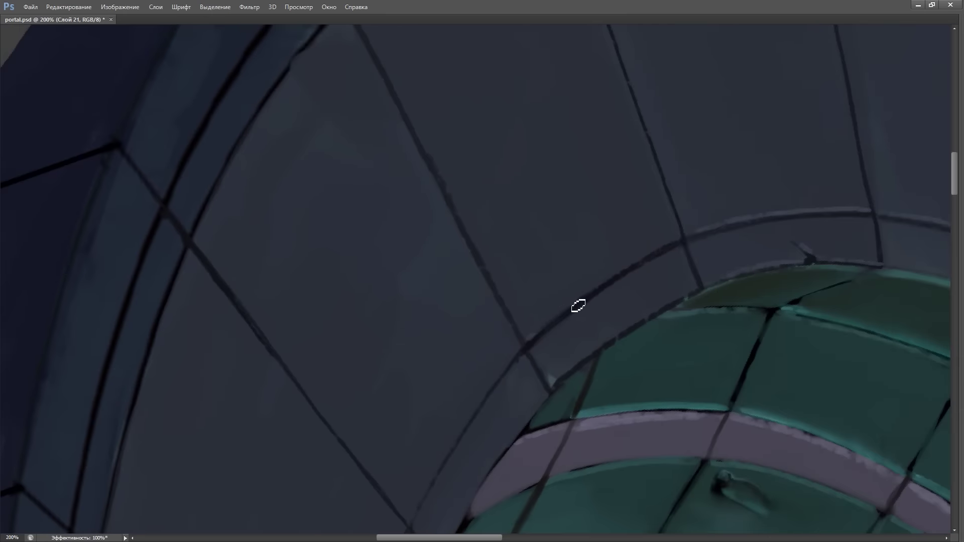
mouse_move(726, 381)
left_mouse_down()
mouse_move(654, 260)
mouse_move(698, 234)
left_mouse_up()
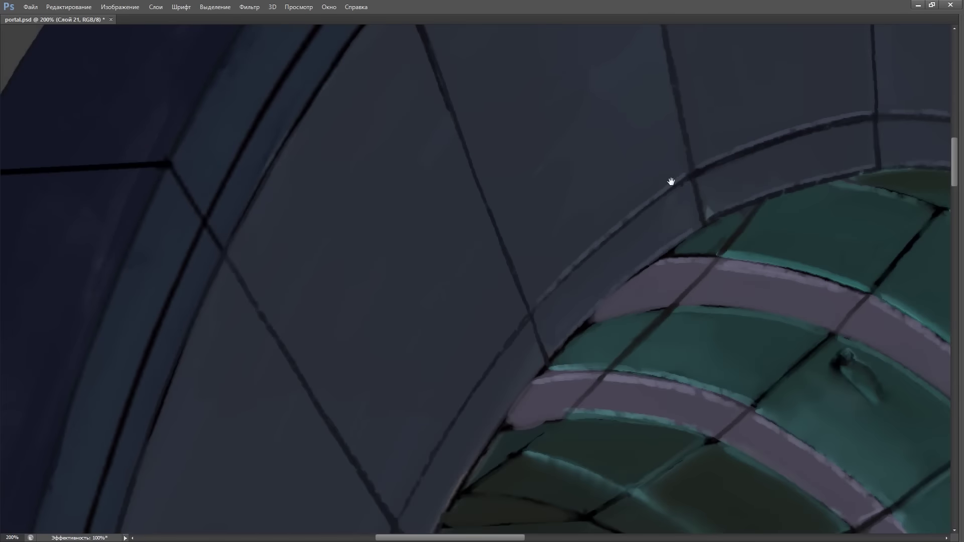
left_click_drag(671, 182, 545, 261)
mouse_move(687, 140)
left_mouse_down()
mouse_move(687, 194)
mouse_move(625, 289)
left_mouse_up()
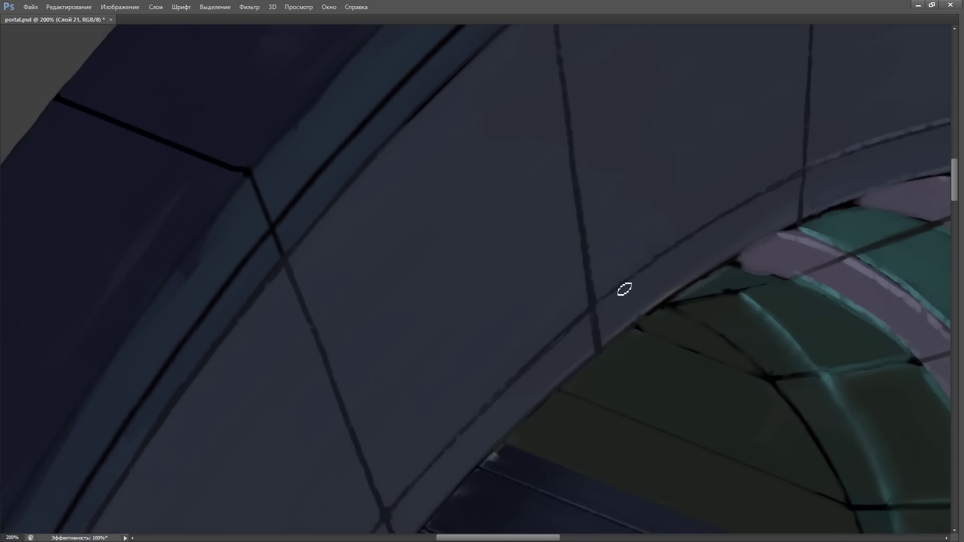
mouse_move(794, 228)
left_mouse_down()
mouse_move(730, 209)
mouse_move(781, 360)
mouse_move(632, 203)
left_mouse_up()
mouse_move(621, 264)
left_mouse_down()
mouse_move(527, 306)
mouse_move(571, 331)
mouse_move(493, 217)
mouse_move(646, 160)
mouse_move(501, 382)
mouse_move(553, 282)
mouse_move(688, 115)
left_mouse_up()
Repaint the light edge band along the arch's inner rim
left_click_drag(602, 293, 718, 258)
left_click_drag(570, 344, 592, 483)
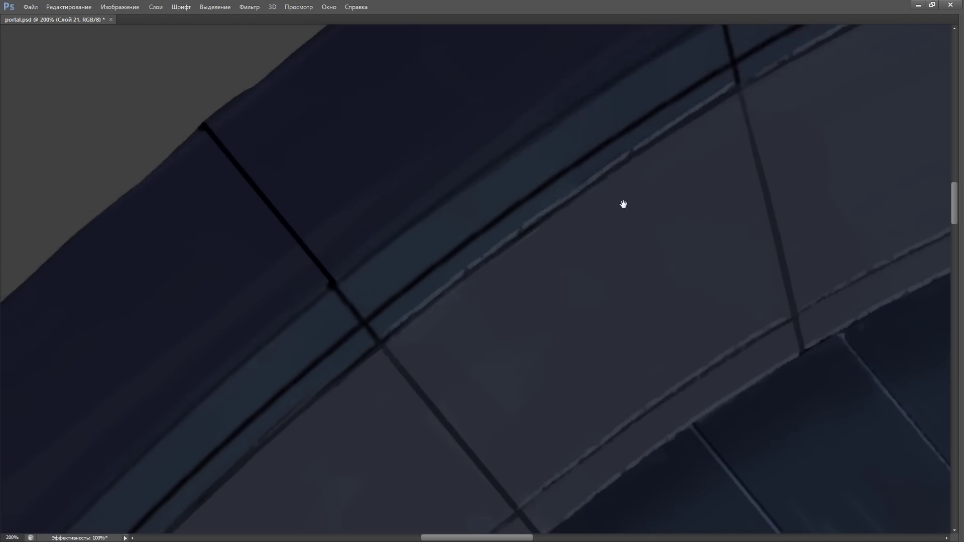
left_click_drag(623, 204, 548, 76)
mouse_move(525, 343)
left_mouse_down()
mouse_move(631, 265)
mouse_move(551, 216)
mouse_move(628, 250)
left_mouse_up()
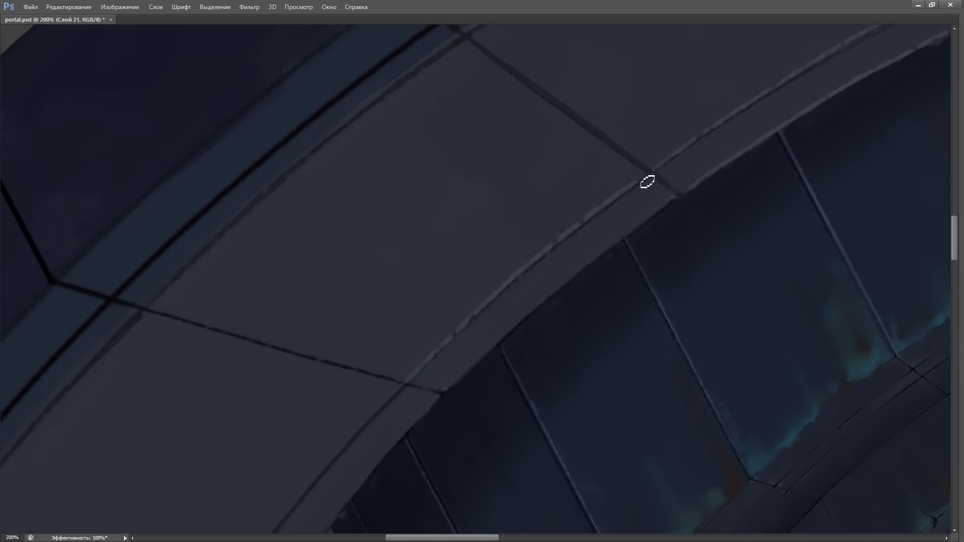
left_click_drag(578, 204, 817, 324)
mouse_move(561, 268)
left_mouse_down()
mouse_move(474, 276)
mouse_move(713, 171)
left_mouse_up()
mouse_move(804, 158)
left_mouse_down()
mouse_move(682, 295)
mouse_move(445, 379)
mouse_move(561, 297)
mouse_move(666, 297)
left_mouse_up()
mouse_move(819, 207)
left_mouse_down()
mouse_move(706, 301)
mouse_move(581, 333)
mouse_move(398, 337)
mouse_move(696, 183)
mouse_move(605, 321)
mouse_move(760, 344)
mouse_move(697, 251)
mouse_move(545, 308)
mouse_move(560, 338)
left_mouse_up()
Show Слой 15, Слой 16 and the Слой 19 копия beam layer
key("ctrl+0")
key("Tab")
scroll(549, 348, "up", 3)
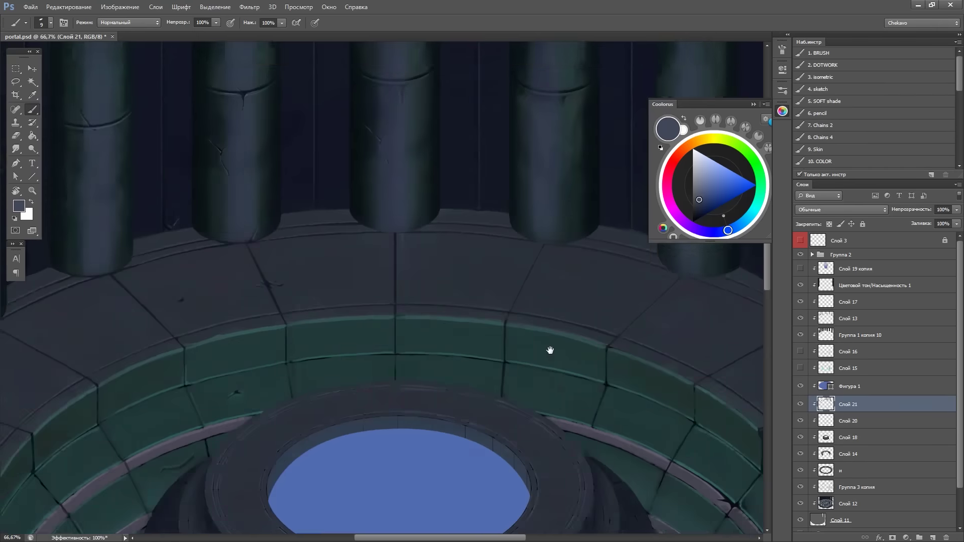
scroll(549, 349, "down", 3)
left_click(800, 368)
left_click(800, 351)
left_click(801, 269)
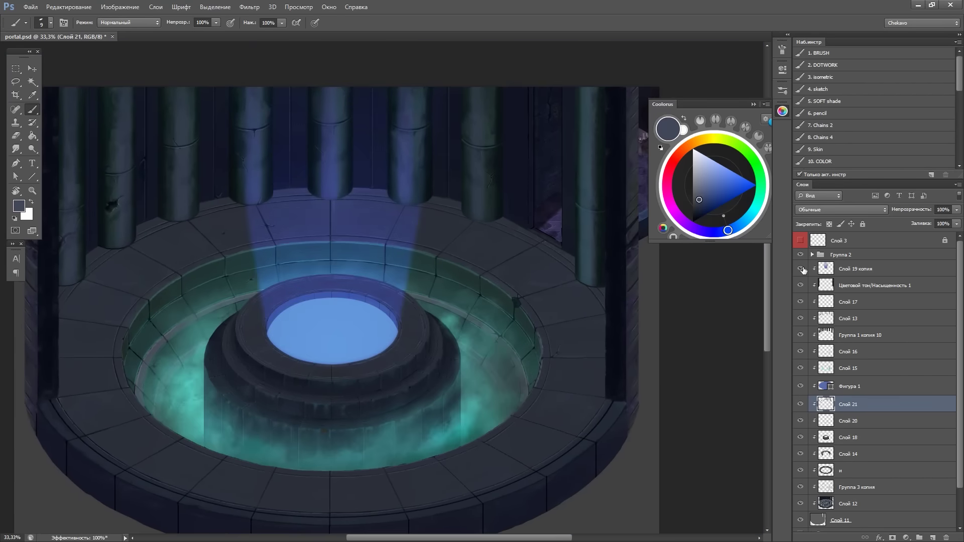
key("ctrl+plus")
Move Слой 2 to the top of the stack and make Слой 21 the working layer
scroll(879, 377, "down", 5)
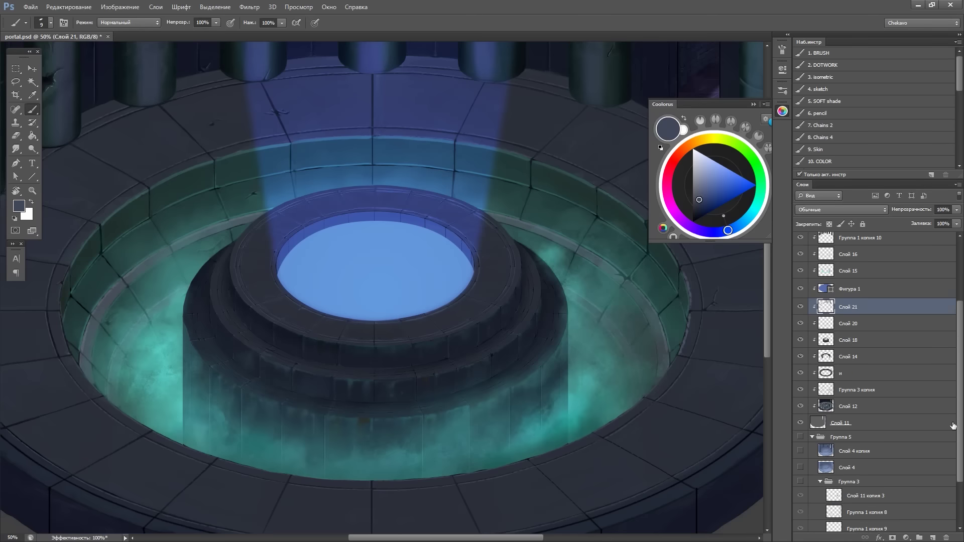
mouse_move(859, 457)
left_mouse_down()
mouse_move(889, 369)
mouse_move(854, 237)
left_mouse_up()
mouse_move(593, 374)
left_mouse_down()
mouse_move(463, 455)
mouse_move(466, 382)
mouse_move(484, 453)
mouse_move(531, 291)
mouse_move(546, 303)
mouse_move(461, 387)
mouse_move(406, 365)
mouse_move(550, 275)
mouse_move(612, 286)
mouse_move(672, 244)
left_mouse_up()
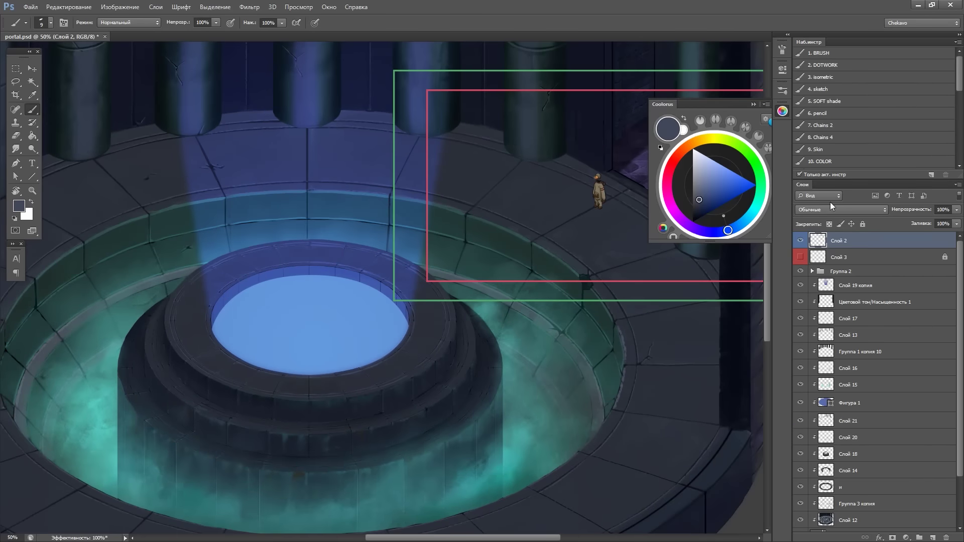
left_click(848, 422)
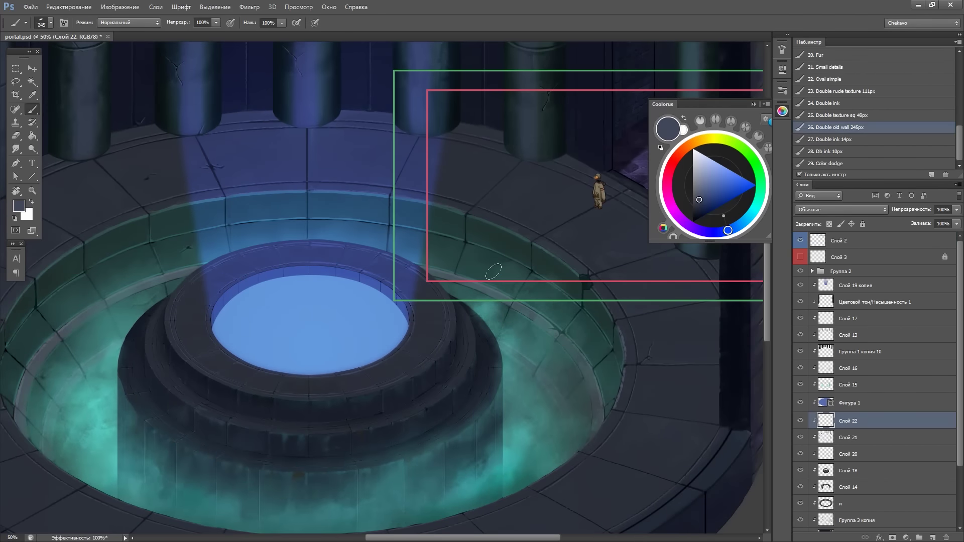
scroll(351, 276, "up", 3)
Set the new layer Слой 22 to Color Dodge blending and confirm its layer style
double_click(873, 368)
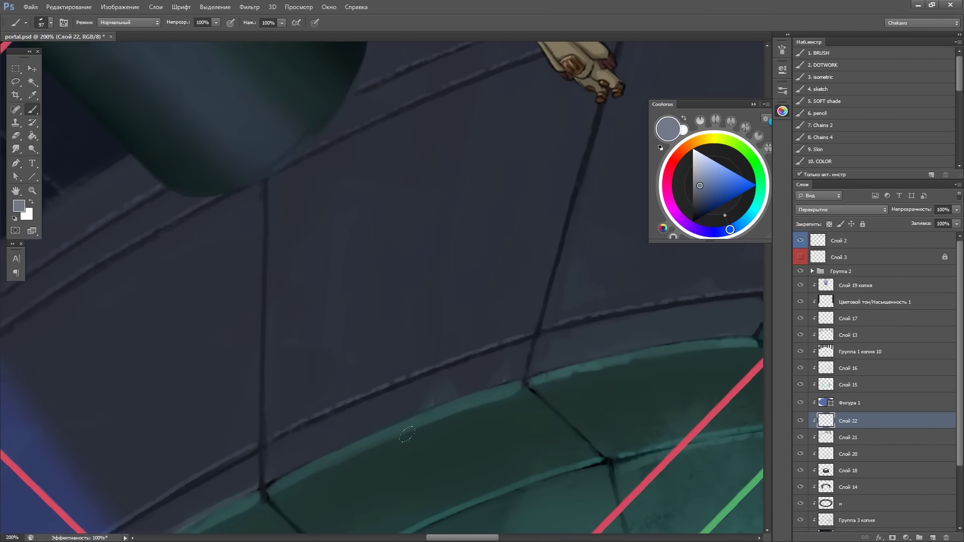
left_click(841, 209)
left_click(834, 282)
scroll(369, 333, "down", 1)
scroll(369, 333, "down", 1)
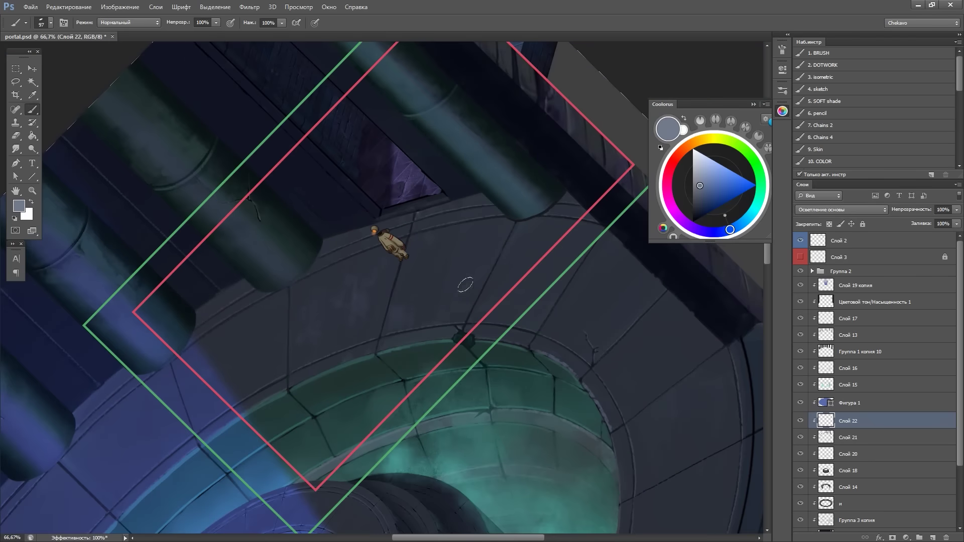
left_click_drag(574, 257, 462, 103)
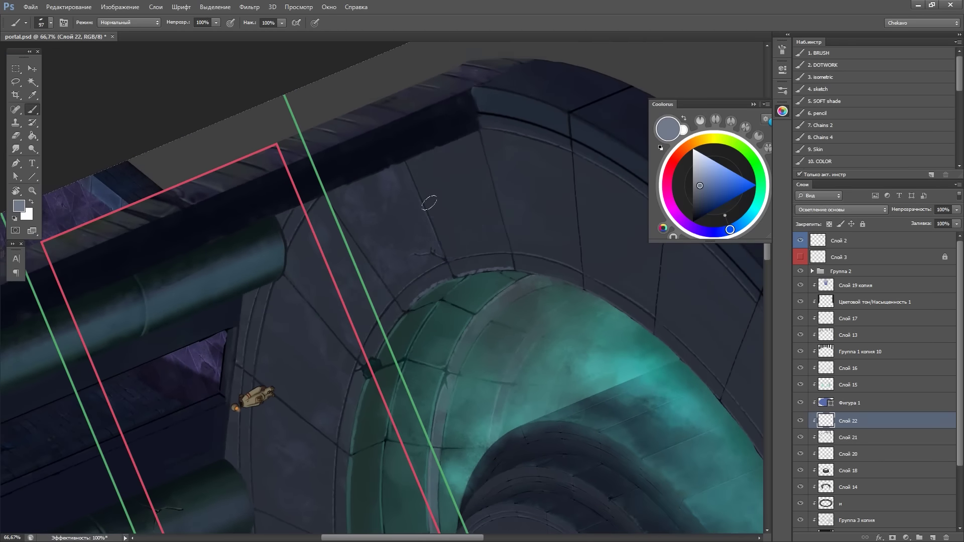
left_click_drag(583, 190, 428, 136)
mouse_move(573, 189)
left_mouse_down()
mouse_move(521, 222)
mouse_move(484, 129)
mouse_move(500, 181)
mouse_move(450, 107)
left_mouse_up()
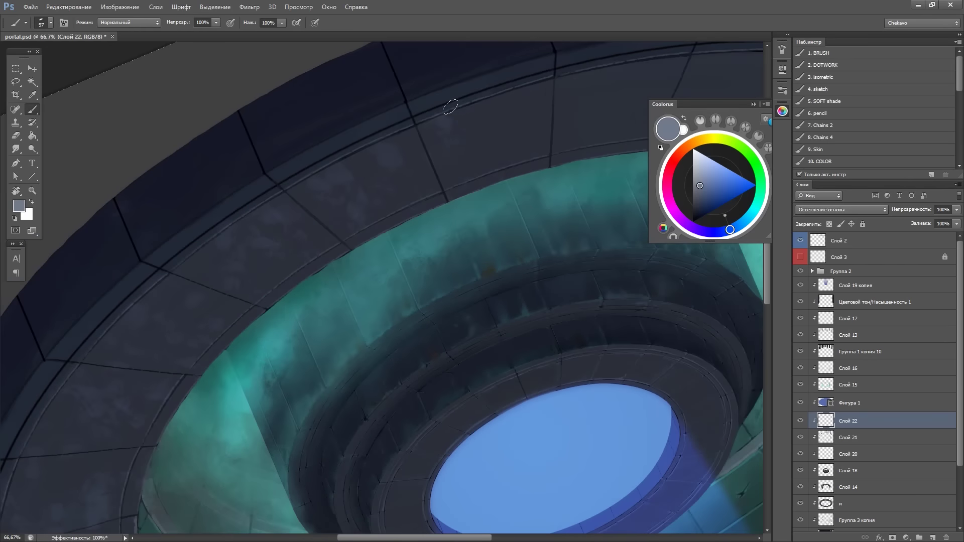
left_click_drag(590, 103, 344, 90)
double_click(884, 421)
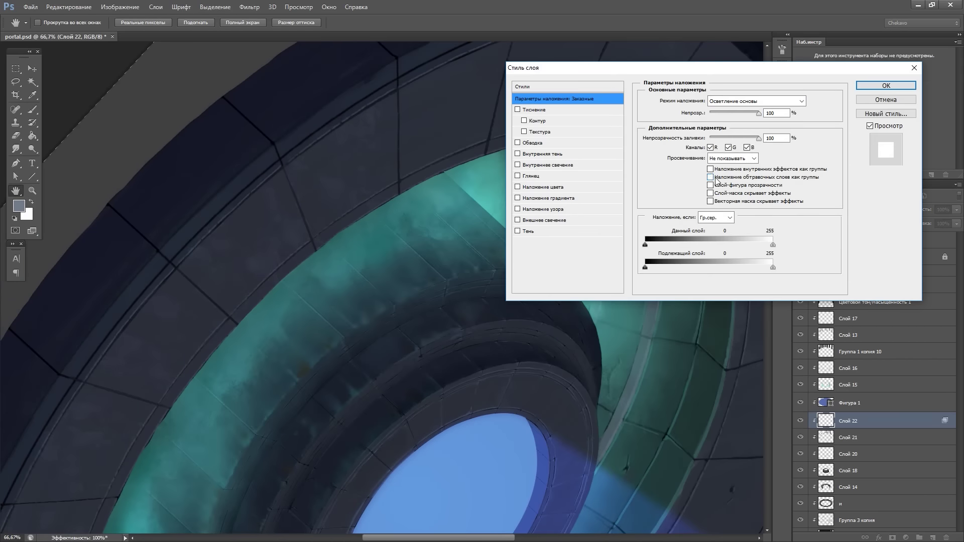
key("Return")
key("b")
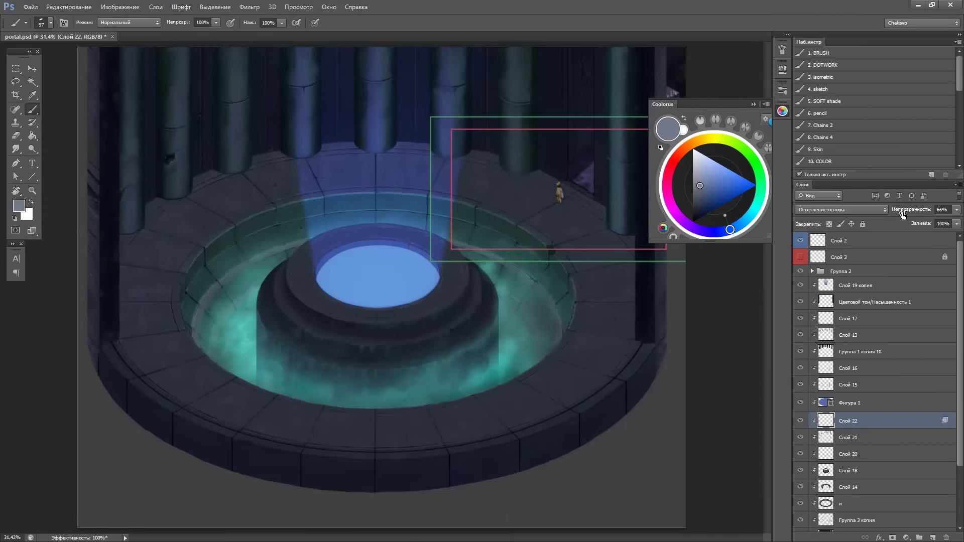
Try other blend modes such as Color Burn and Divide on Слой 22
left_click(841, 209)
left_click(824, 249)
key("Down")
key("Down")
key("Down")
key("Down")
key("Down")
key("Down")
key("Down")
key("Down")
key("Down")
key("Down")
key("Down")
key("Down")
left_click(841, 209)
Return Слой 22 to Color Dodge at 56% opacity and pick a dark brown colour
left_click(824, 300)
left_click_drag(924, 210, 906, 217)
scroll(845, 107, "down", 5)
left_click(857, 121)
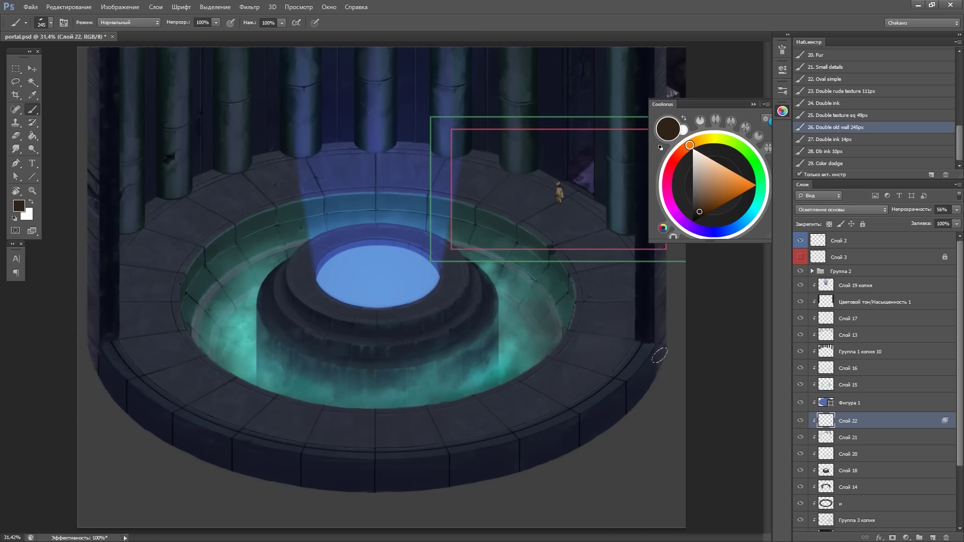
scroll(625, 281, "up", 4)
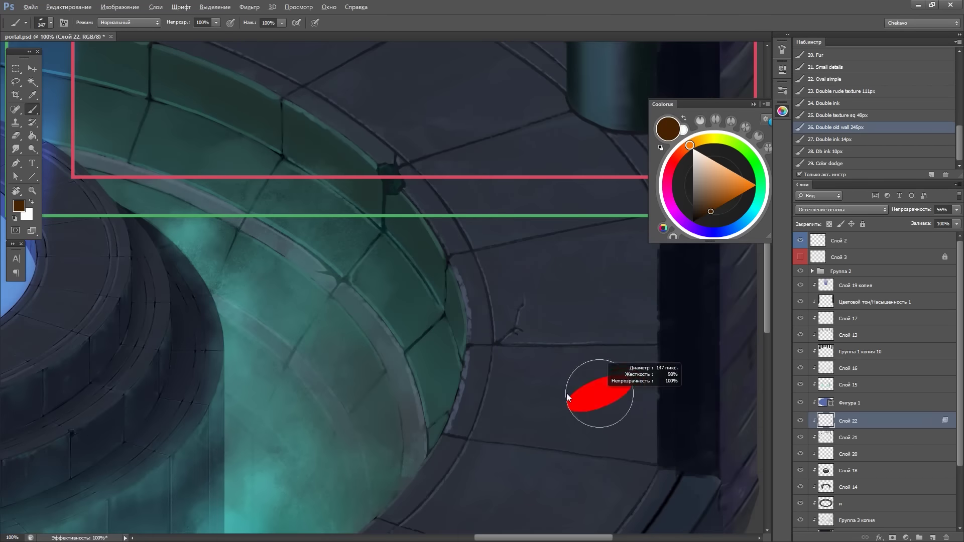
scroll(568, 397, "down", 3)
scroll(517, 386, "up", 2)
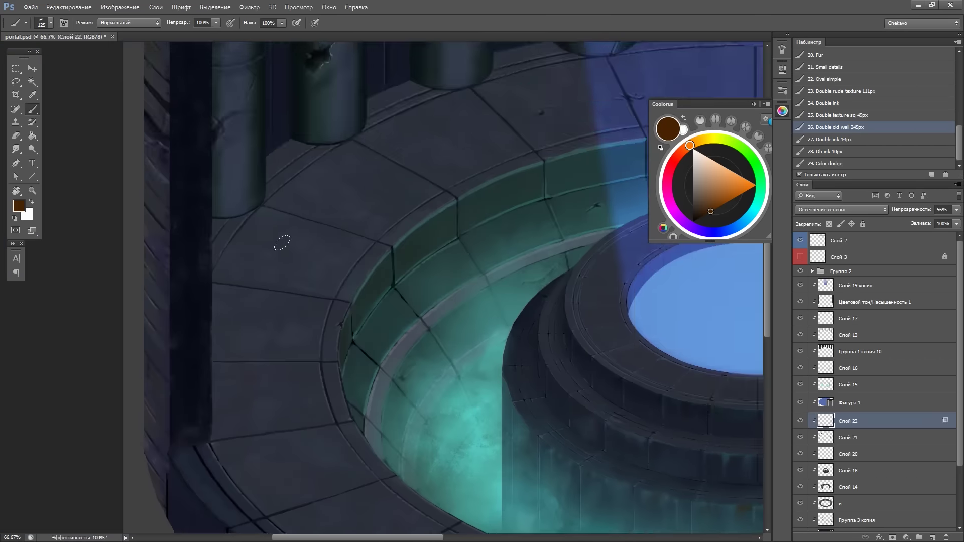
scroll(576, 285, "down", 1)
scroll(609, 252, "down", 1)
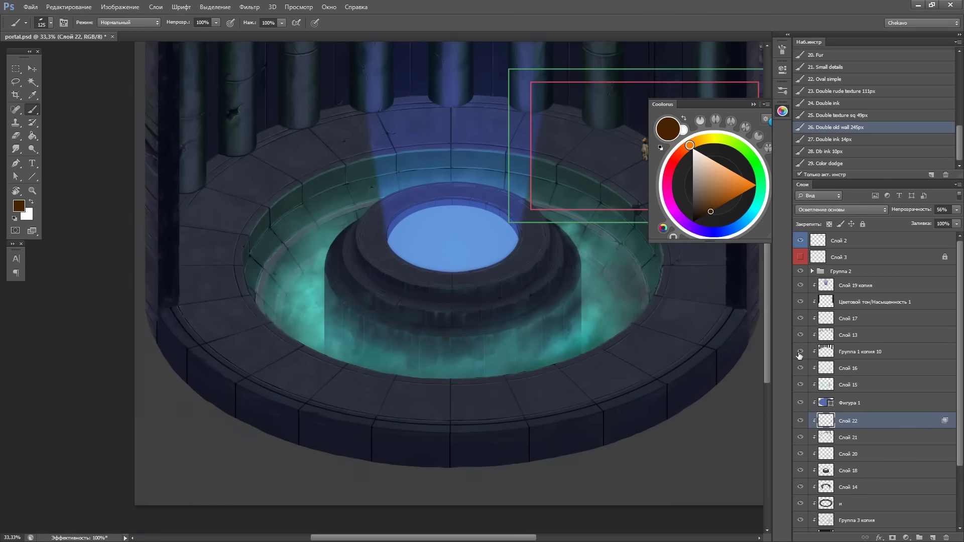
Erase small details on the pillar in Слой 13
left_click(849, 335)
key("e")
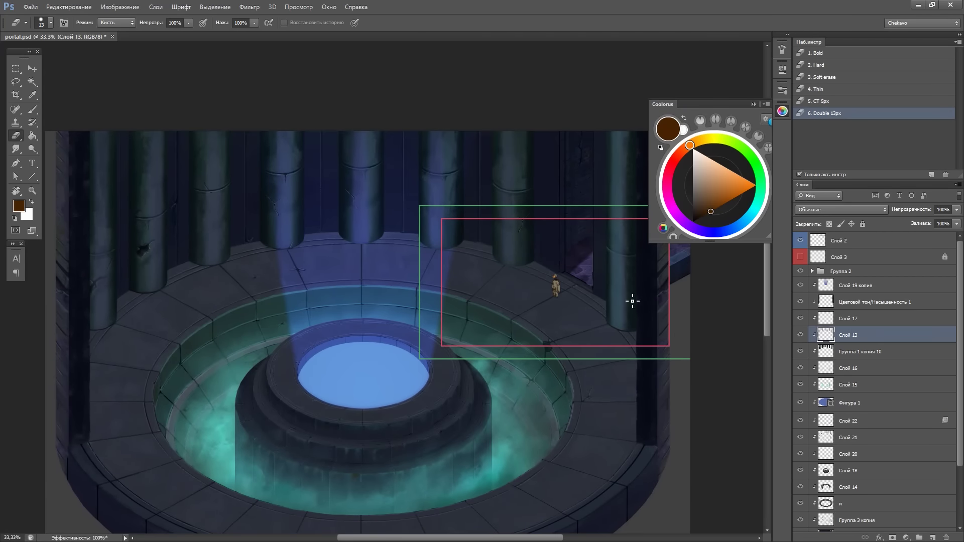
scroll(539, 291, "up", 2)
scroll(459, 237, "up", 2)
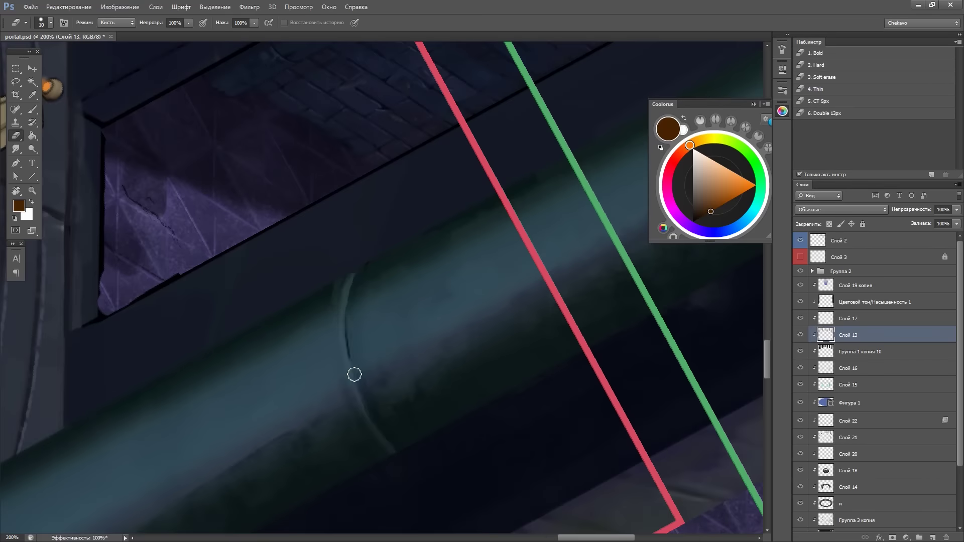
left_click_drag(341, 295, 519, 307)
scroll(405, 426, "down", 1)
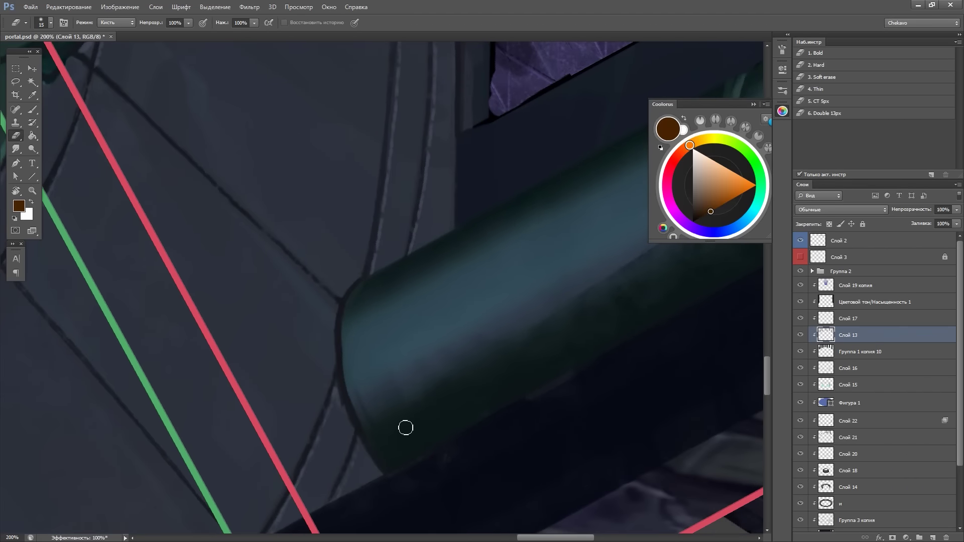
scroll(405, 426, "down", 2)
Rotate the view upright and pick a slate blue colour before erasing again
key("r")
left_click_drag(372, 282, 382, 136)
scroll(472, 243, "down", 2)
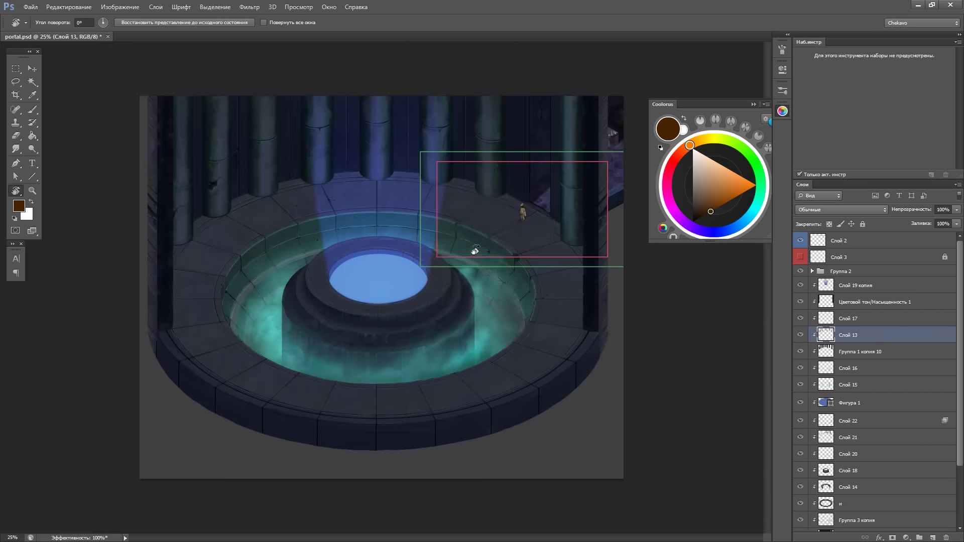
key("e")
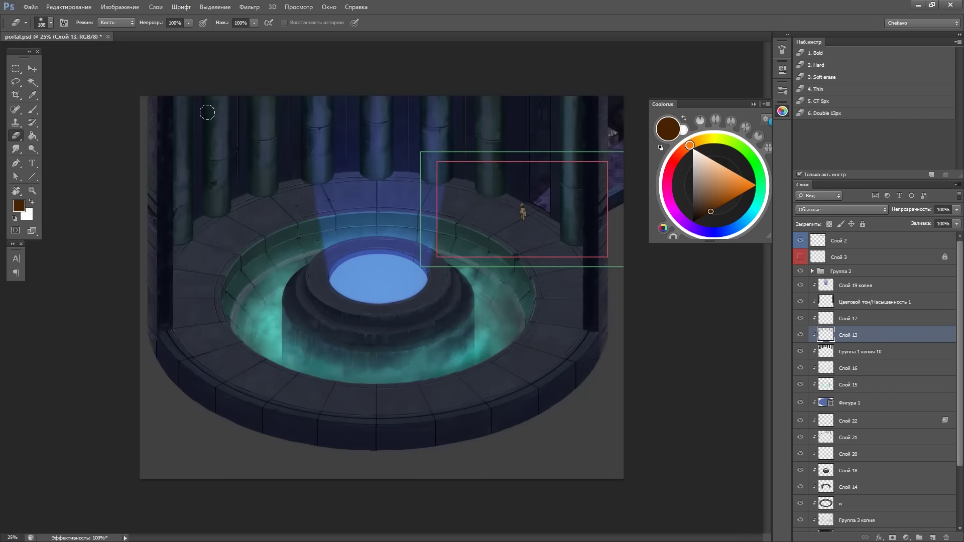
key("b")
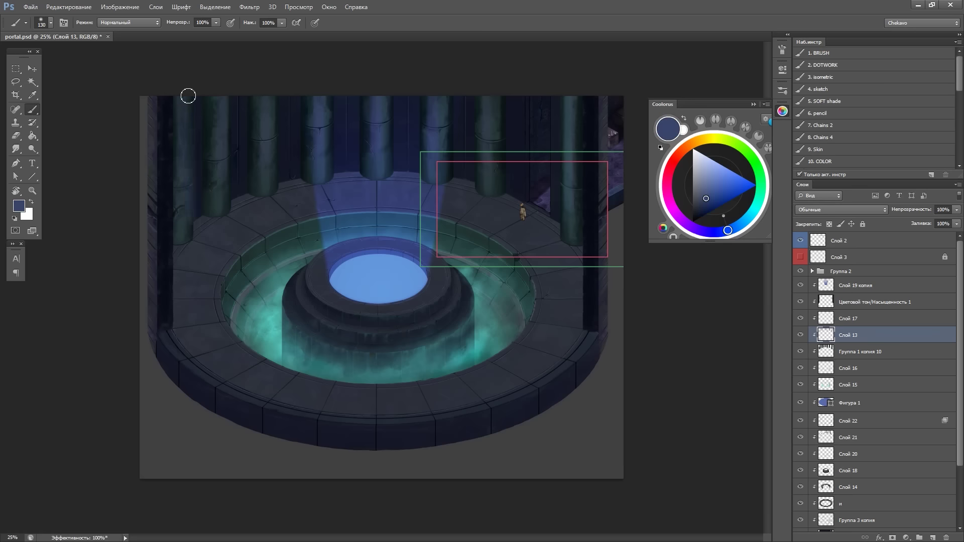
left_click(568, 114, "alt")
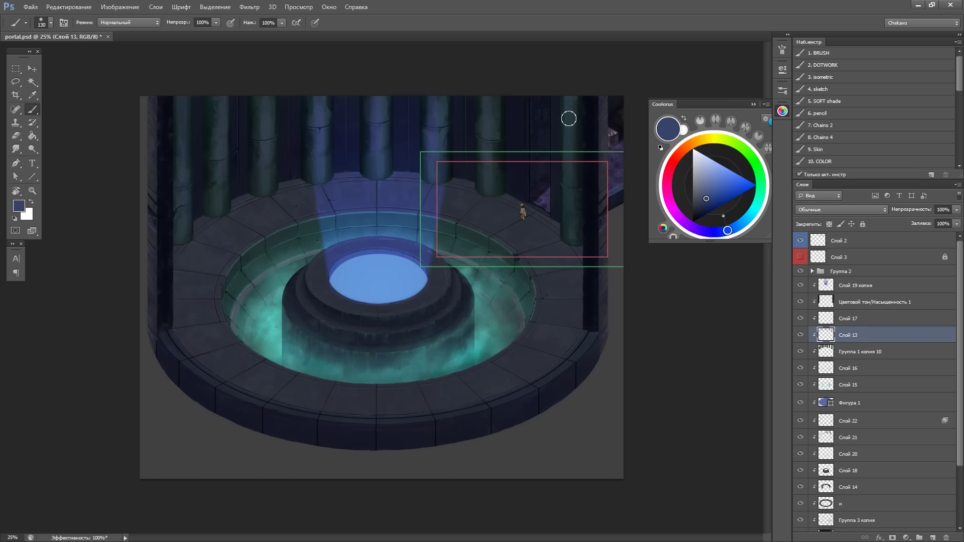
key("e")
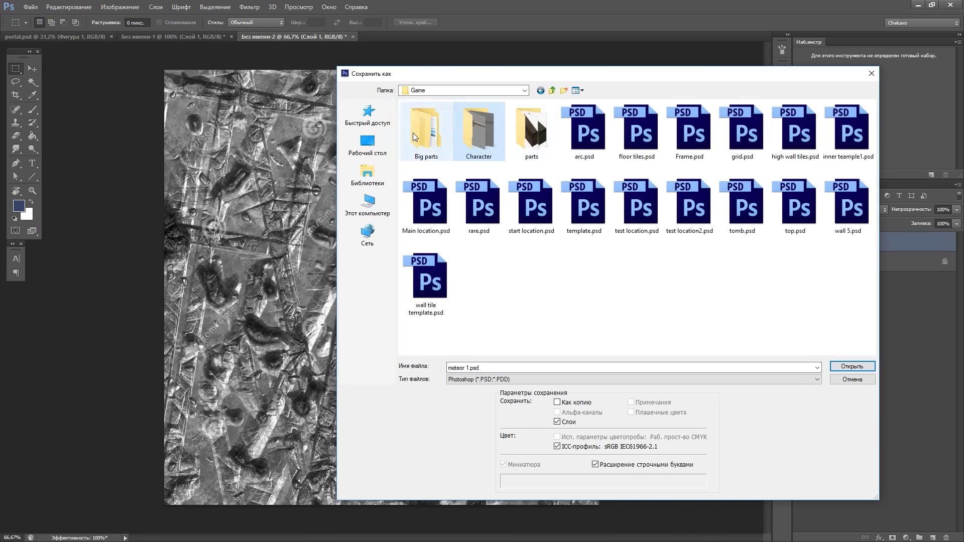
Confirm saving the grey rocky meteor texture as meteor 1.psd
left_click(852, 367)
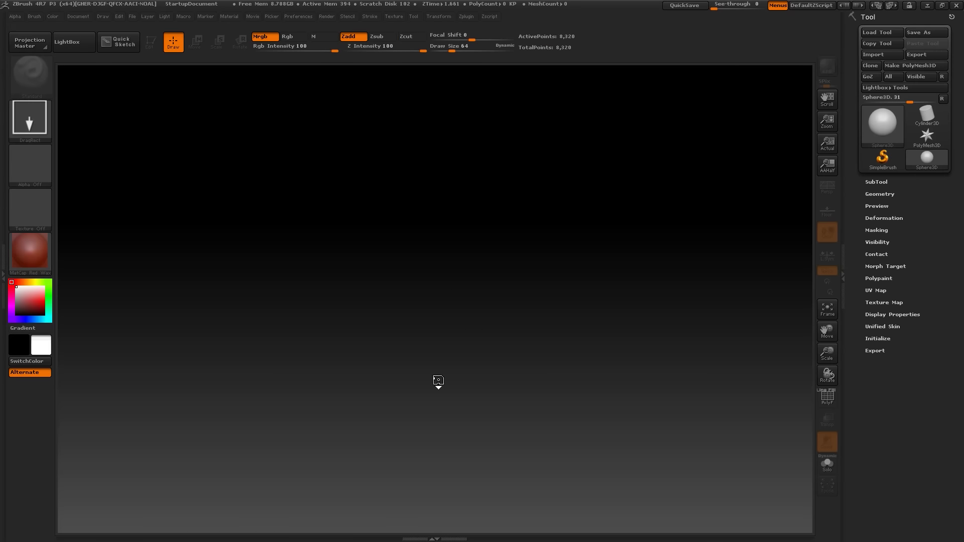
Subdivide the sphere once and load the meteor 2 texture as the brush alpha
left_click(880, 216)
left_click(892, 303)
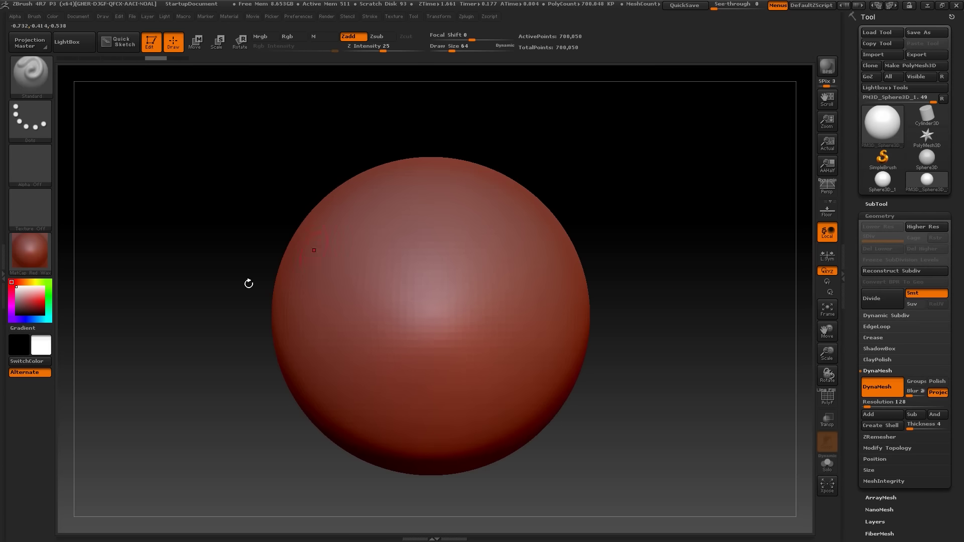
left_click(57, 168)
left_click(75, 394)
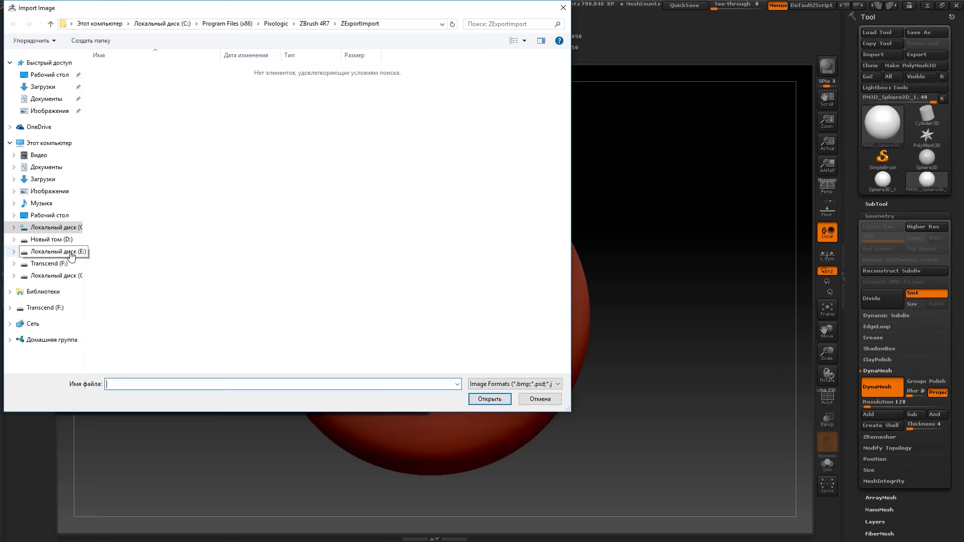
double_click(224, 81)
key("Escape")
left_click(30, 164)
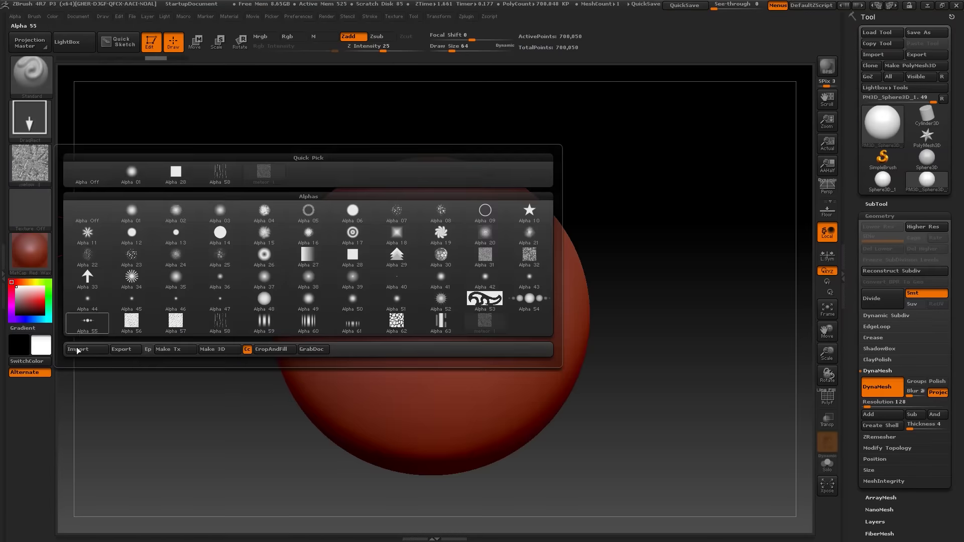
Stamp the meteor 2 alpha onto the sphere and display it with NormalRGBMat
key("ctrl+z")
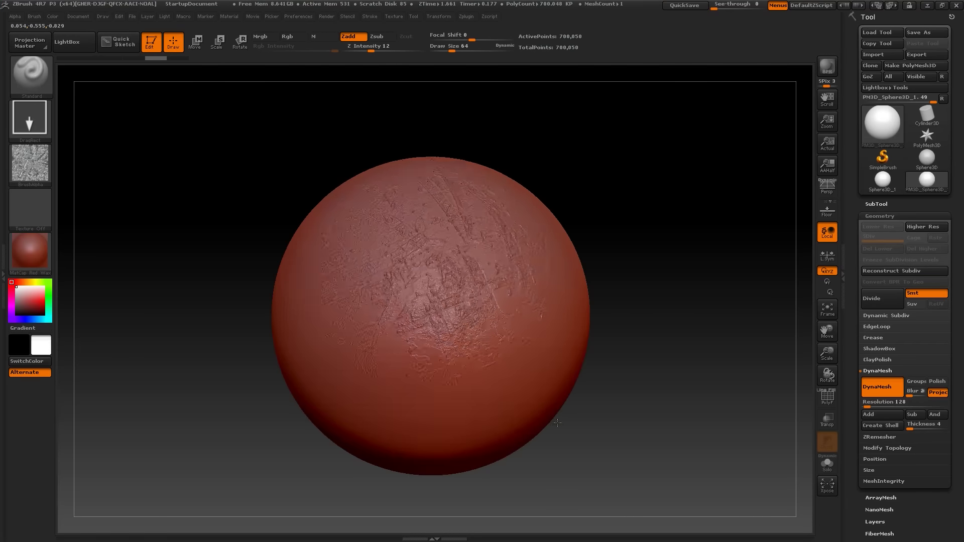
left_click_drag(557, 422, 646, 172)
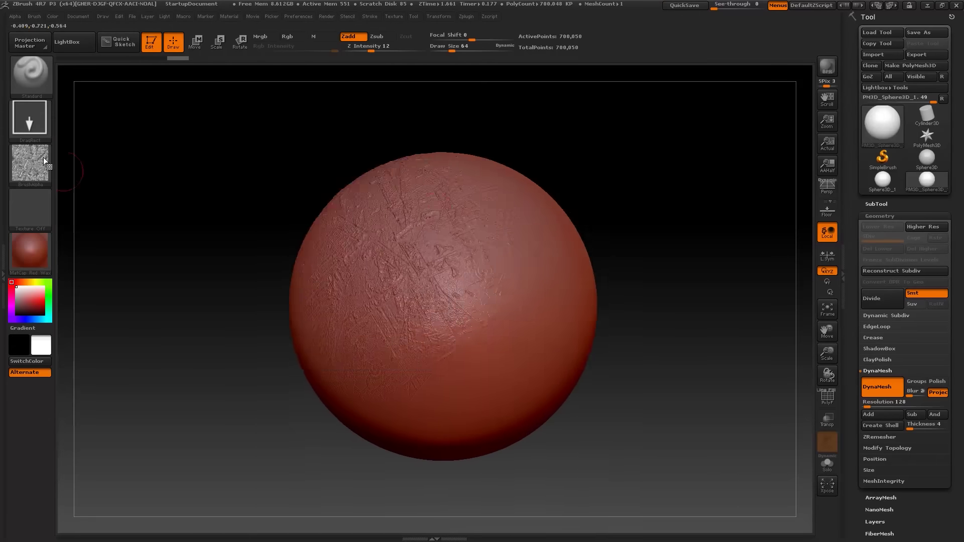
left_click_drag(432, 302, 500, 338)
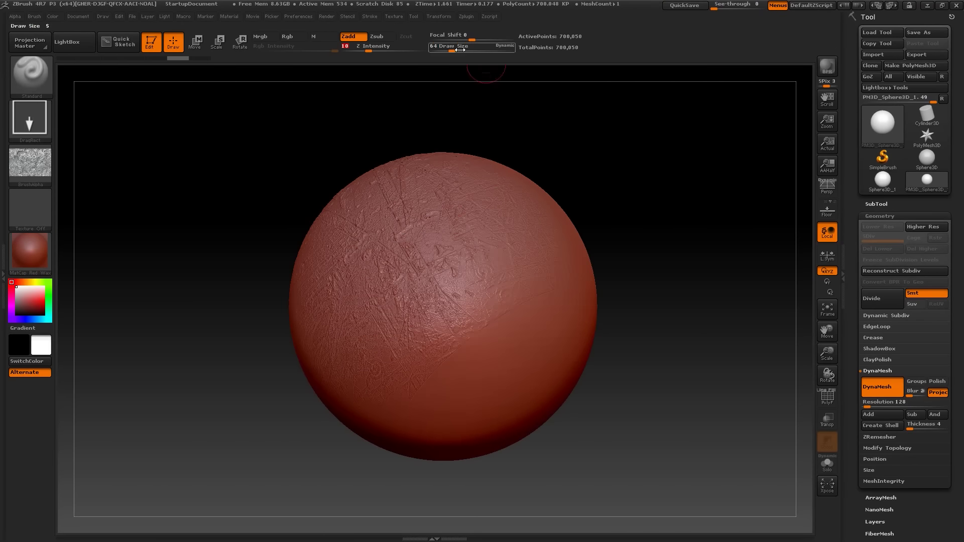
left_click_drag(507, 501, 637, 252)
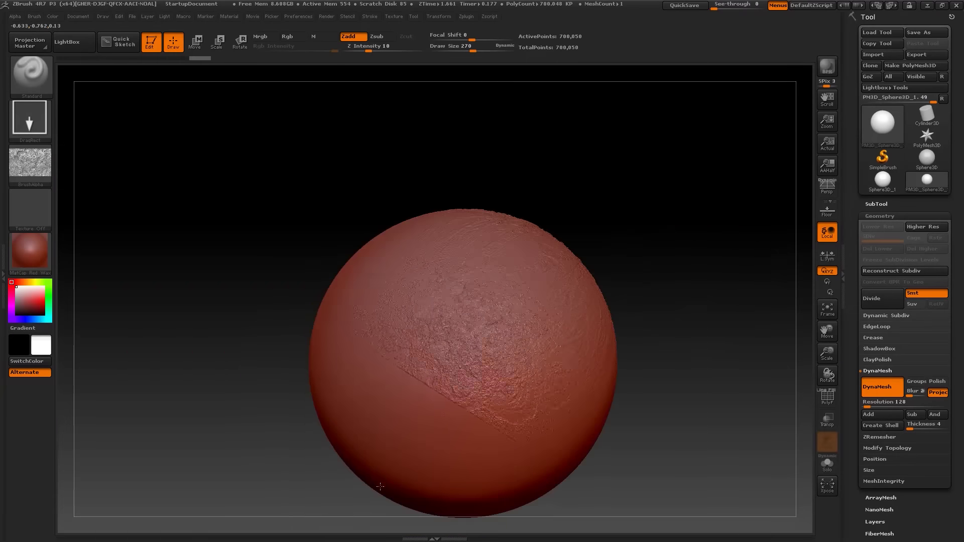
key("m")
left_click(653, 290)
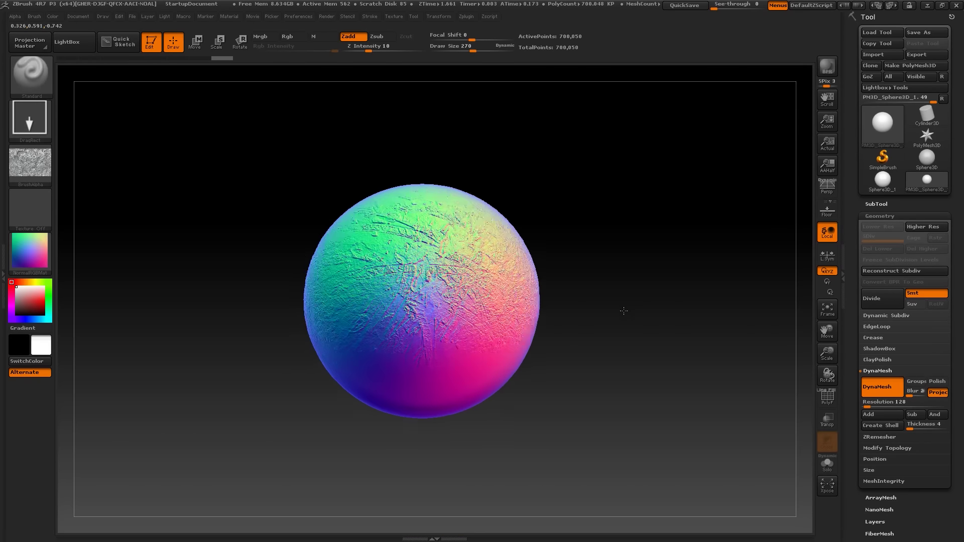
left_click_drag(653, 290, 721, 279)
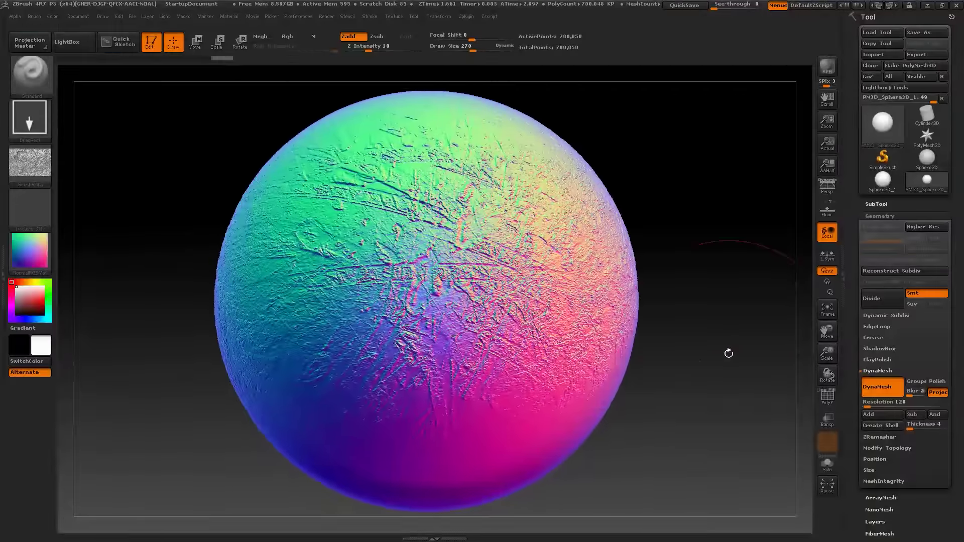
Export a screen grab of the textured sphere as meteor.PSD
left_click(78, 16)
left_click(127, 112)
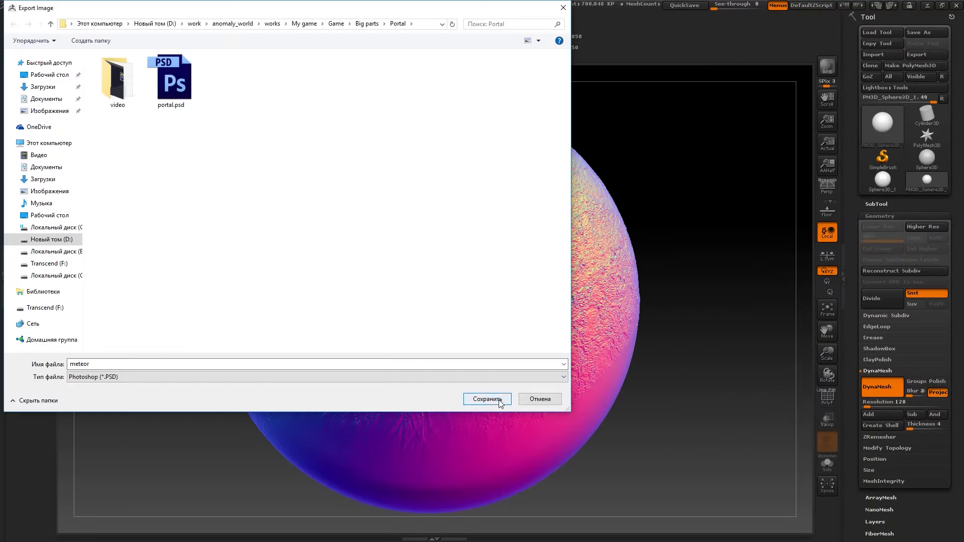
left_click(487, 401)
left_click(527, 316)
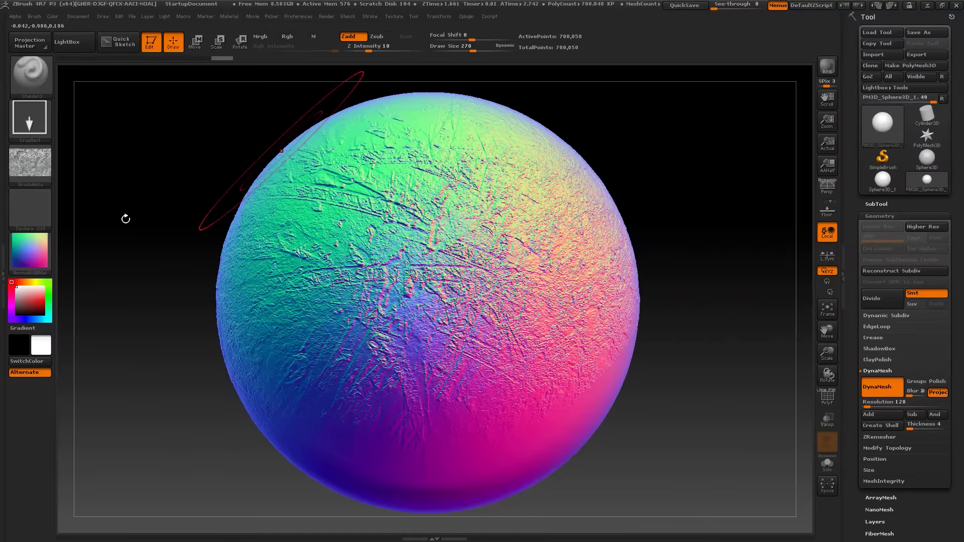
Export a second screen grab as meteor2 and close the untitled document unsaved
left_click(78, 17)
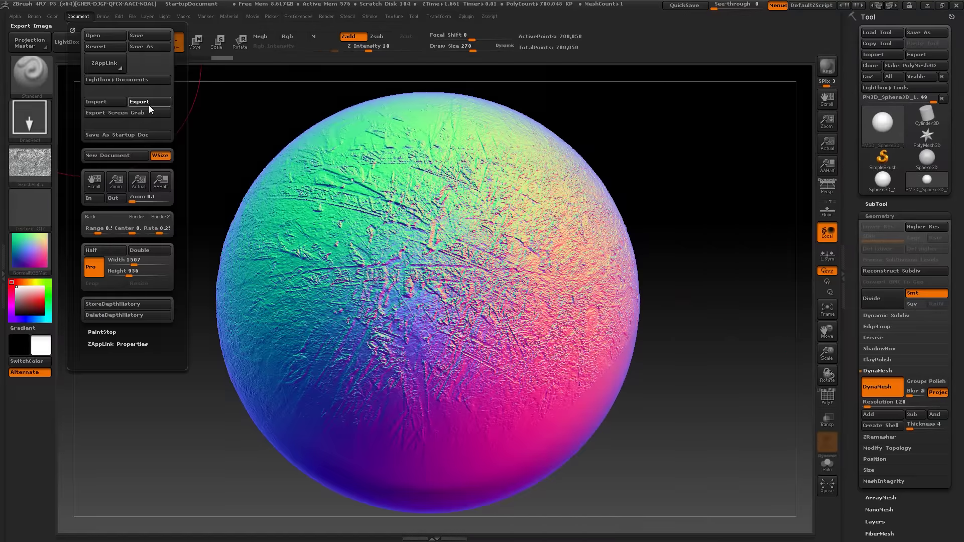
left_click(151, 103)
key("Return")
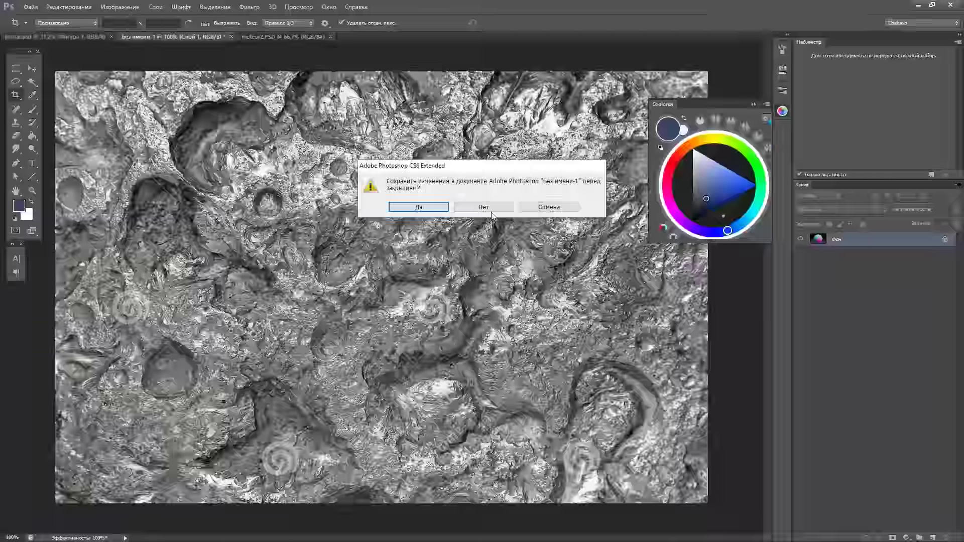
left_click(491, 210)
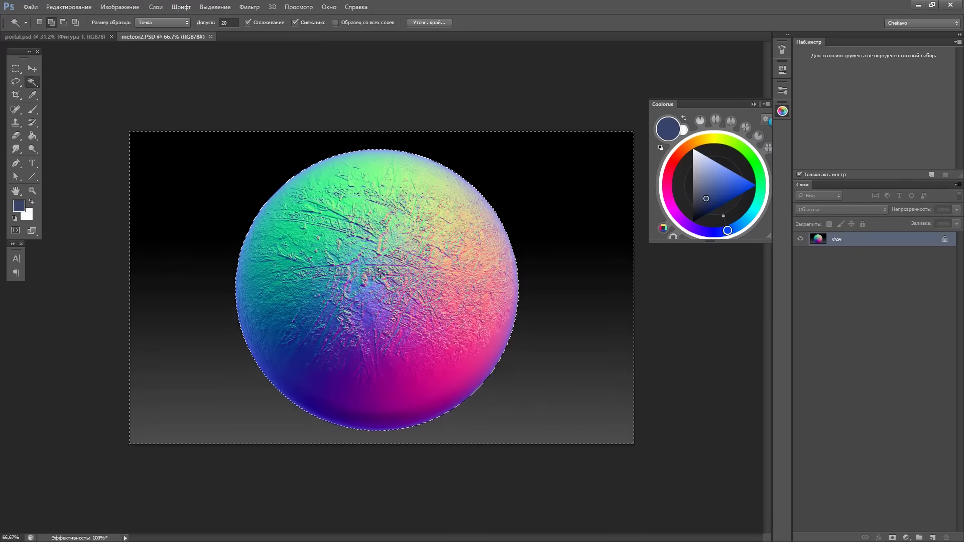
Bring the sphere into portal.psd as a new layer positioned over the pedestal
left_click_drag(380, 271, 441, 314)
left_click_drag(487, 335, 453, 331)
left_click_drag(452, 374, 443, 356)
key("Return")
Nudge the sphere down about 6 px and hide the Фигура 1 shape layer
key("m")
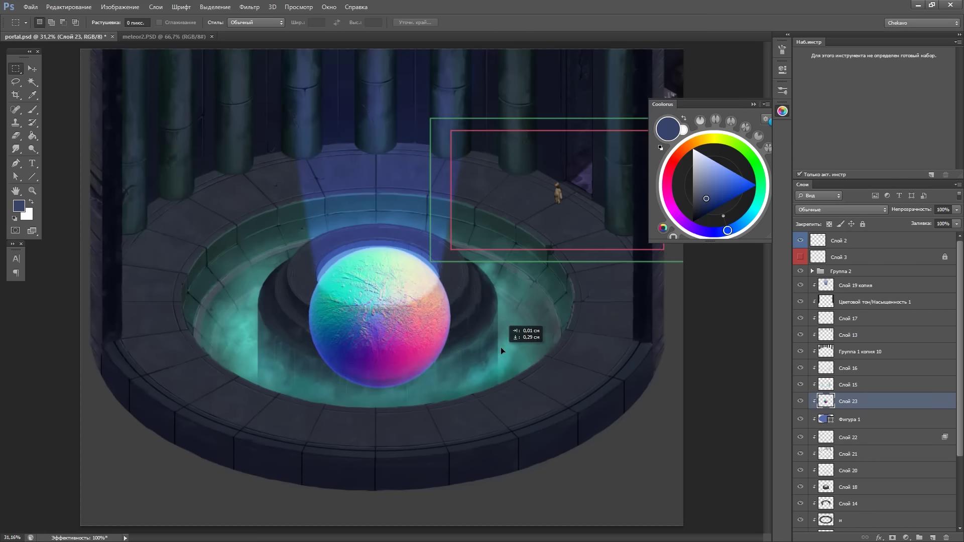
key("ctrl+plus")
key("ctrl+plus")
key("ctrl+plus")
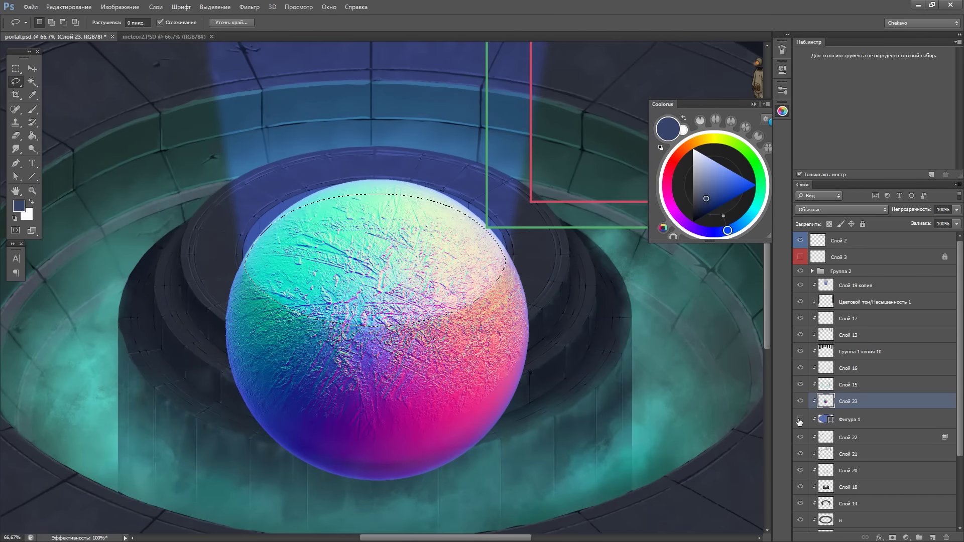
left_click_drag(549, 330, 547, 332)
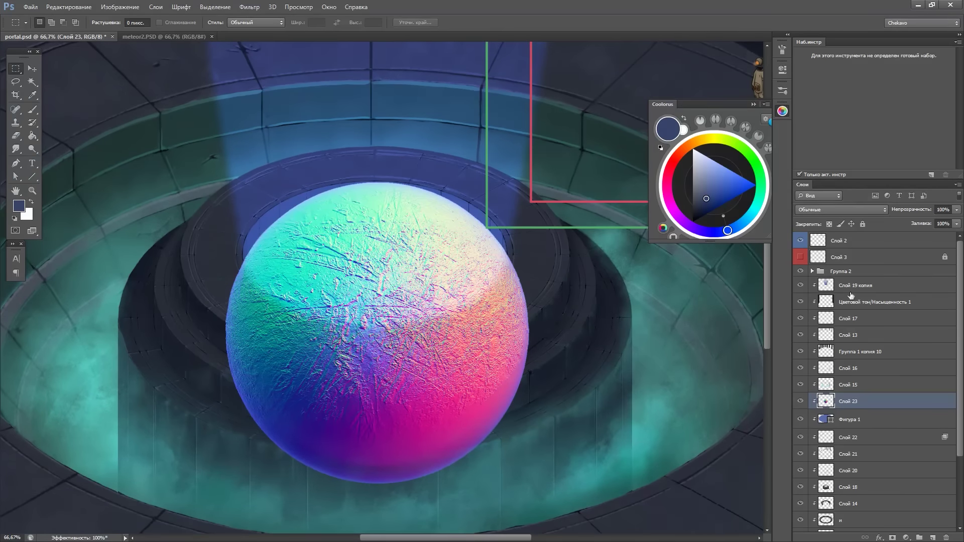
left_click(800, 420)
scroll(386, 345, "up", 3)
Make the sphere nearly transparent, add a new empty layer and hide Слой 23
key("0")
key("4")
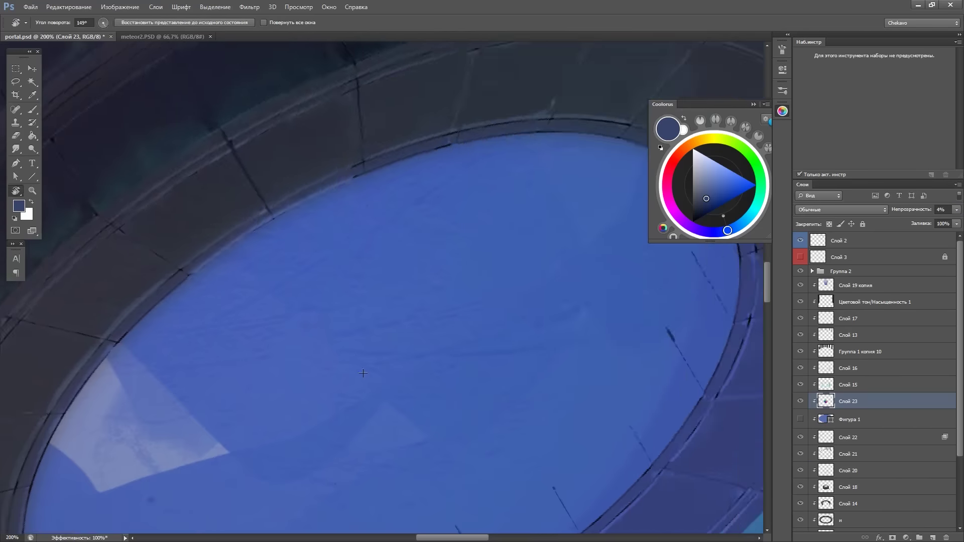
key("ctrl+shift+alt+n")
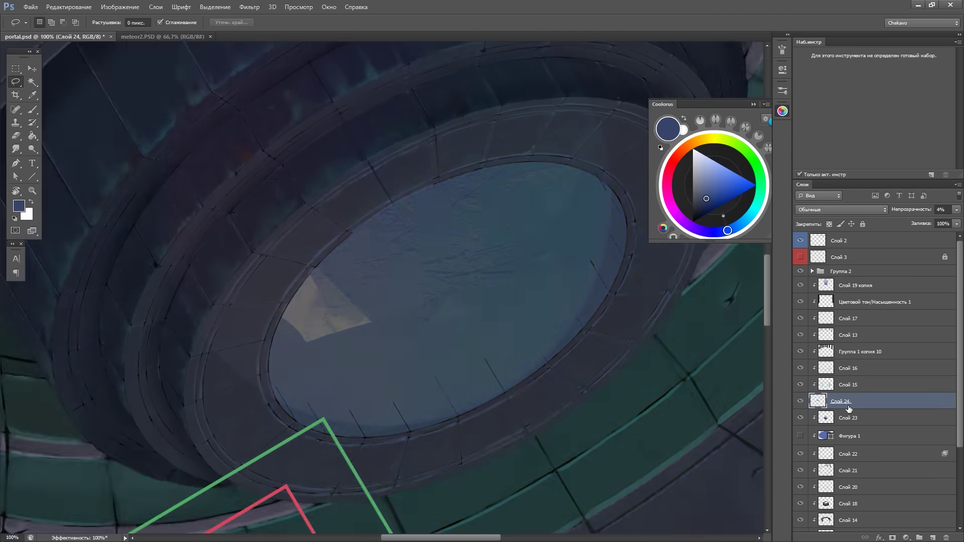
left_click(801, 418)
key("ctrl+d")
key("ctrl+minus")
key("ctrl+minus")
key("ctrl+minus")
key("ctrl+minus")
key("ctrl+plus")
key("ctrl+plus")
key("ctrl+plus")
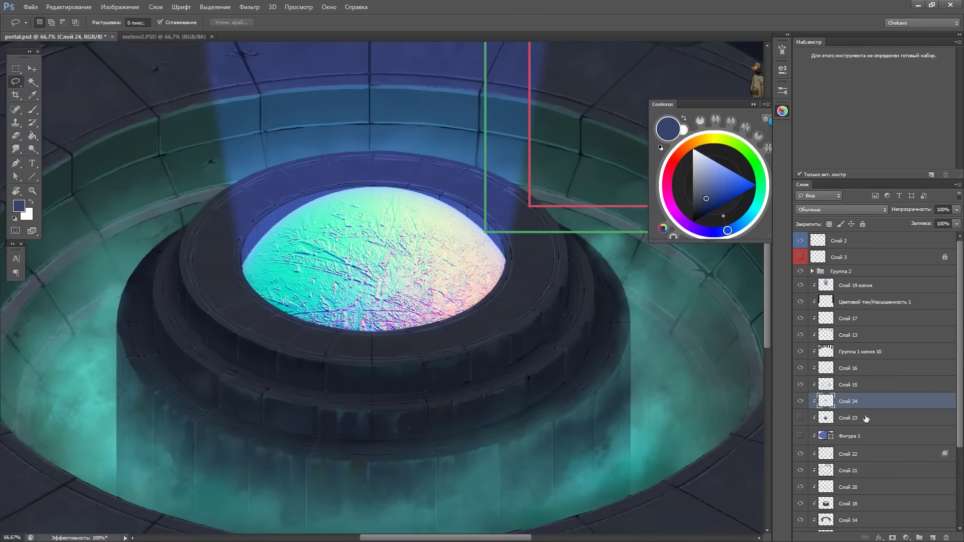
Add a Black & White adjustment with blues, magentas and greens (-47) lowered, cyans and reds raised
left_click(907, 538)
left_click(864, 436)
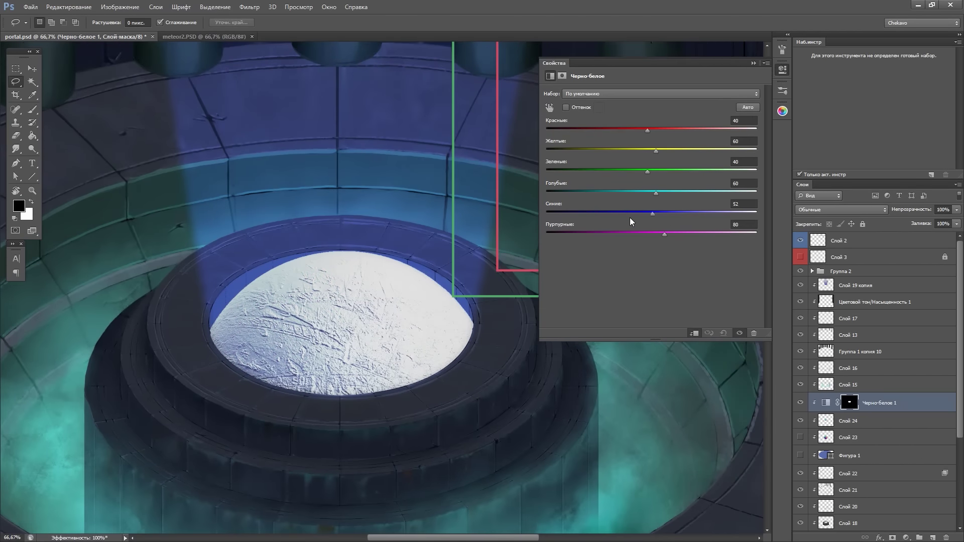
left_click_drag(653, 214, 610, 213)
left_click_drag(664, 235, 631, 235)
left_click_drag(648, 172, 611, 171)
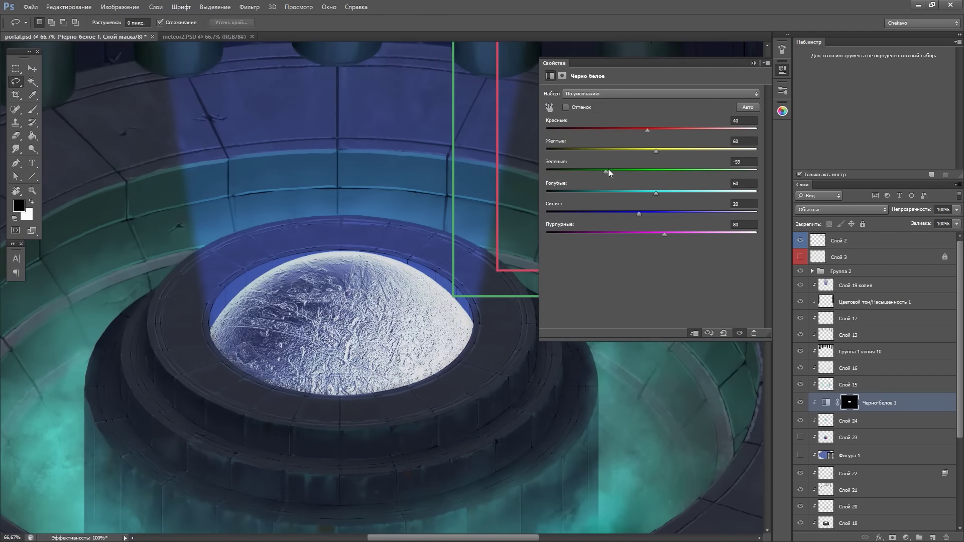
left_click_drag(656, 193, 676, 193)
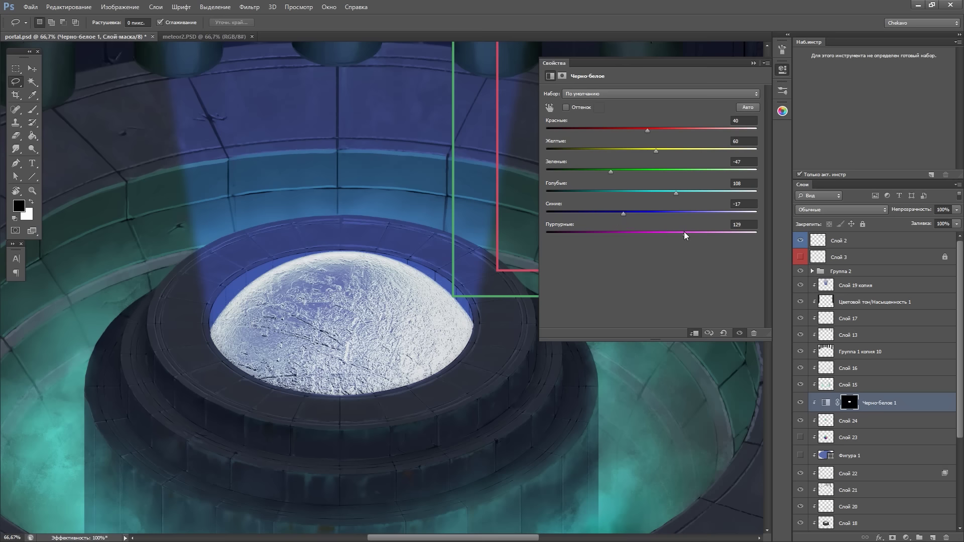
left_click_drag(647, 131, 651, 132)
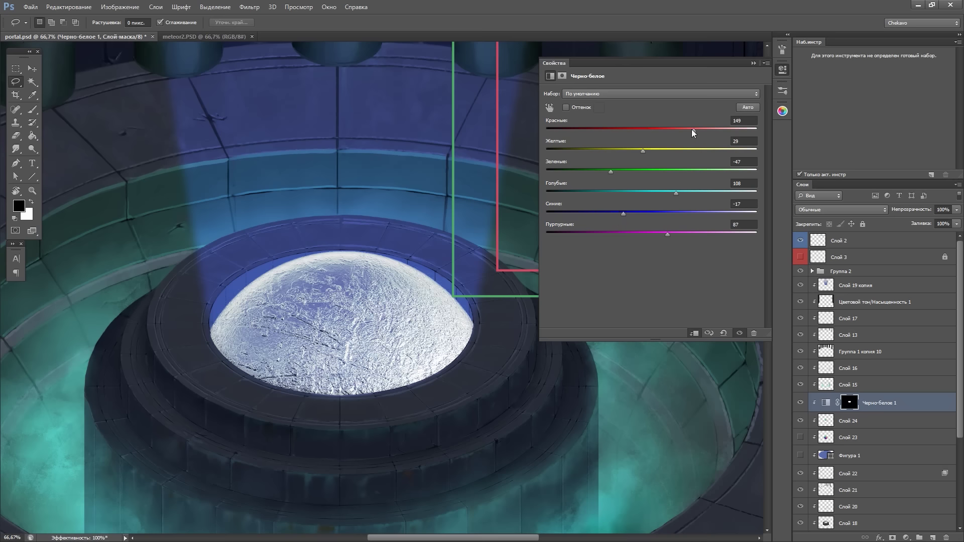
left_click(782, 70)
Set Слой 24 to Normal blending and hide the blue beam layer
left_click(848, 420)
key("ctrl+0")
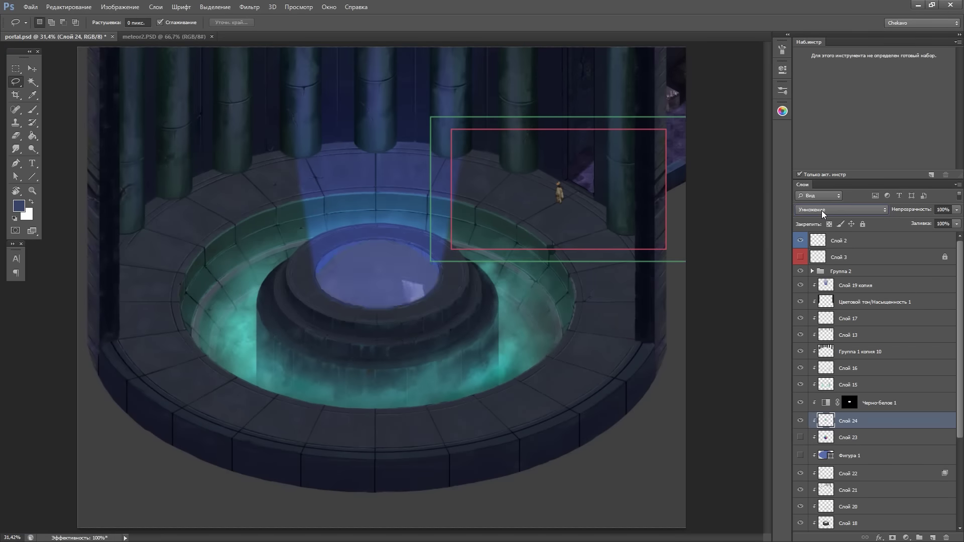
left_click(821, 210)
left_click(801, 285)
left_click(800, 285)
double_click(866, 420)
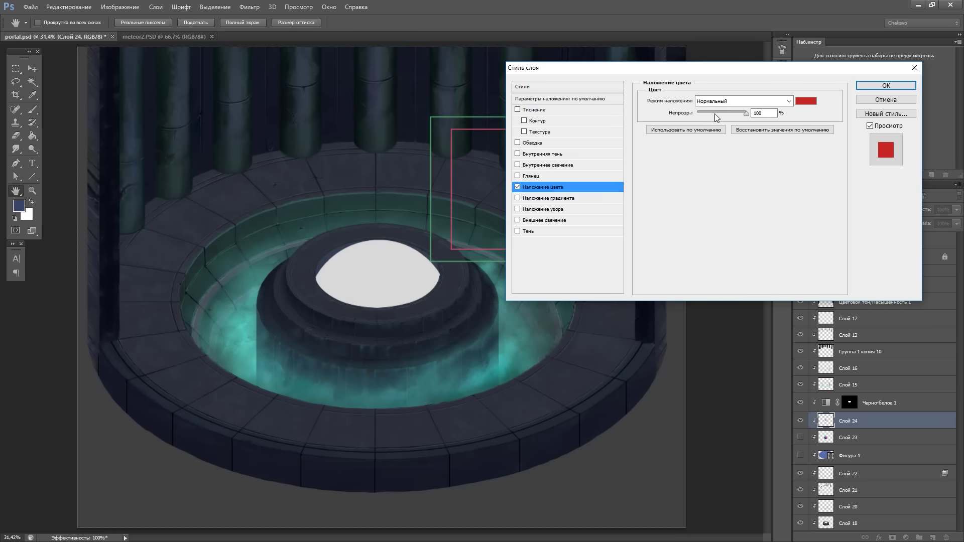
left_click(886, 86)
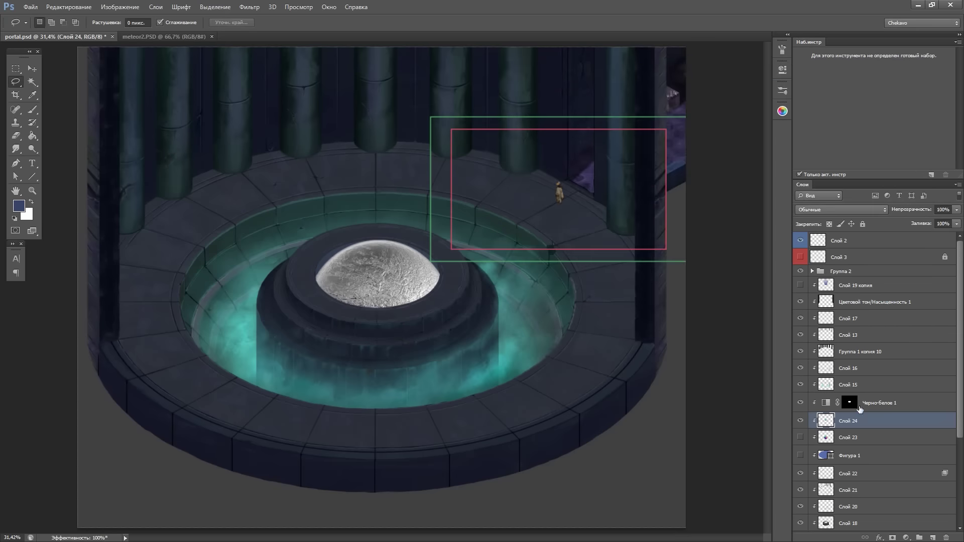
Merge Слой 24 into the Black & White layer and give it a faint red colour overlay
key("l")
scroll(556, 190, "up", 3)
scroll(609, 409, "up", 1)
key("ctrl+e")
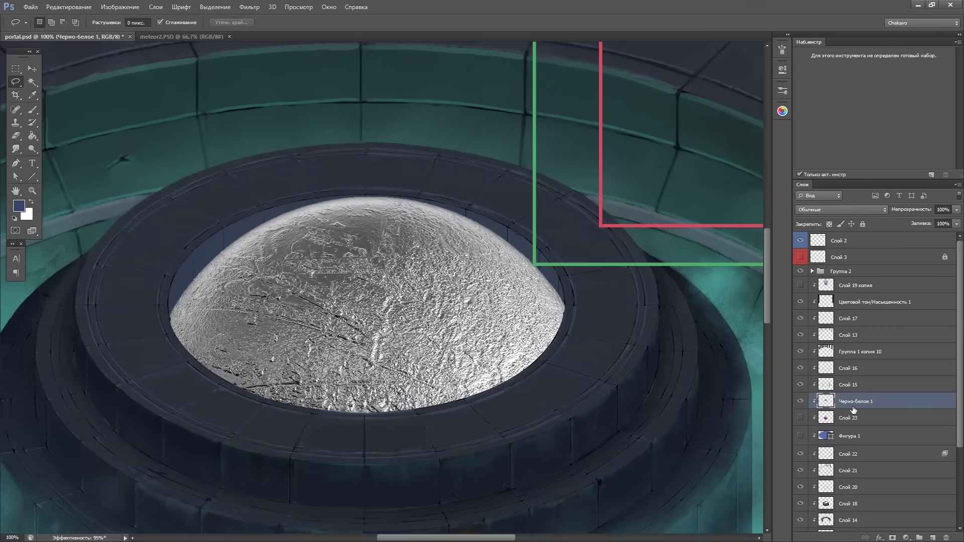
double_click(884, 401)
left_click(543, 186)
left_click(891, 103)
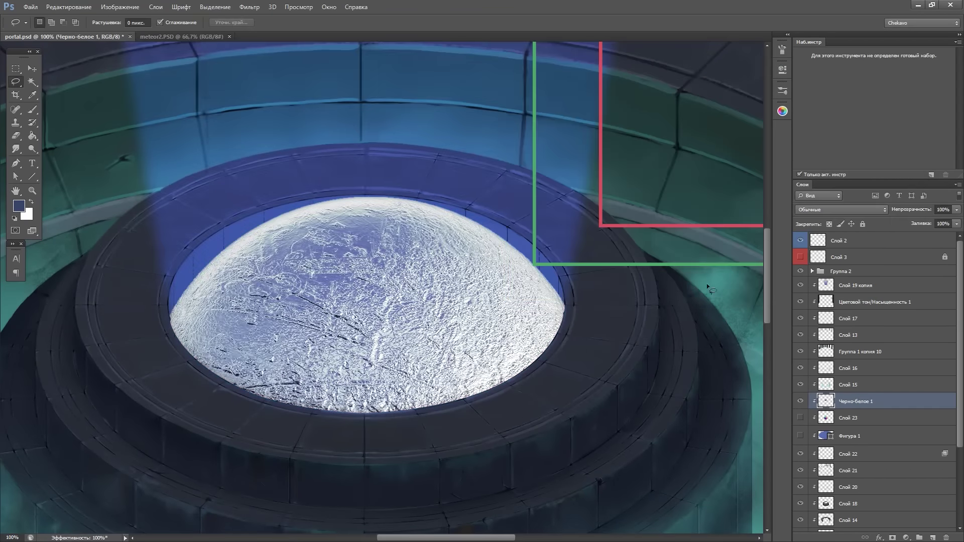
Add a Brightness/Contrast adjustment with brightness -109 and contrast 36
key("ctrl+0")
left_click(906, 537)
left_click(878, 362)
left_click_drag(652, 119, 600, 121)
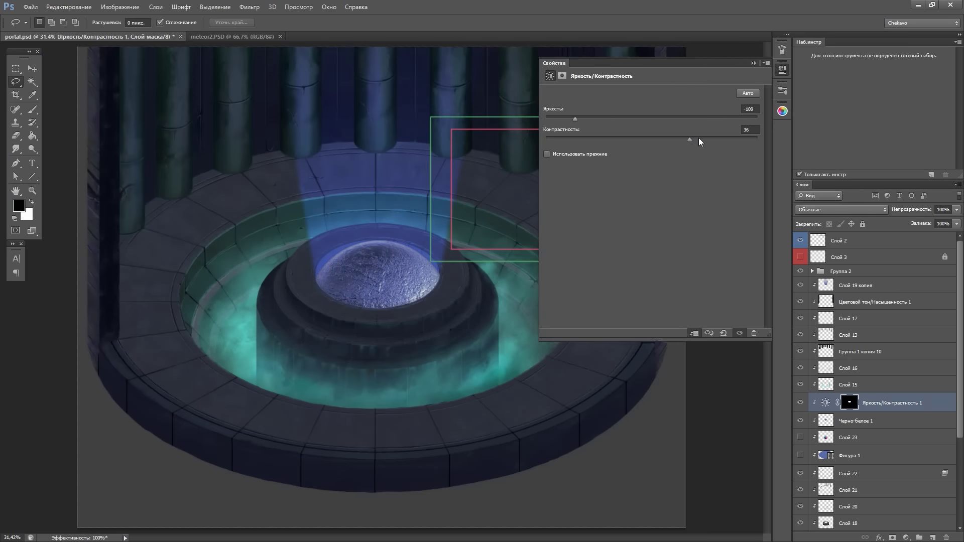
Create a new empty layer and resize the brush to about 166 px
left_click(520, 211)
key("ctrl+plus")
key("ctrl+plus")
key("ctrl+plus")
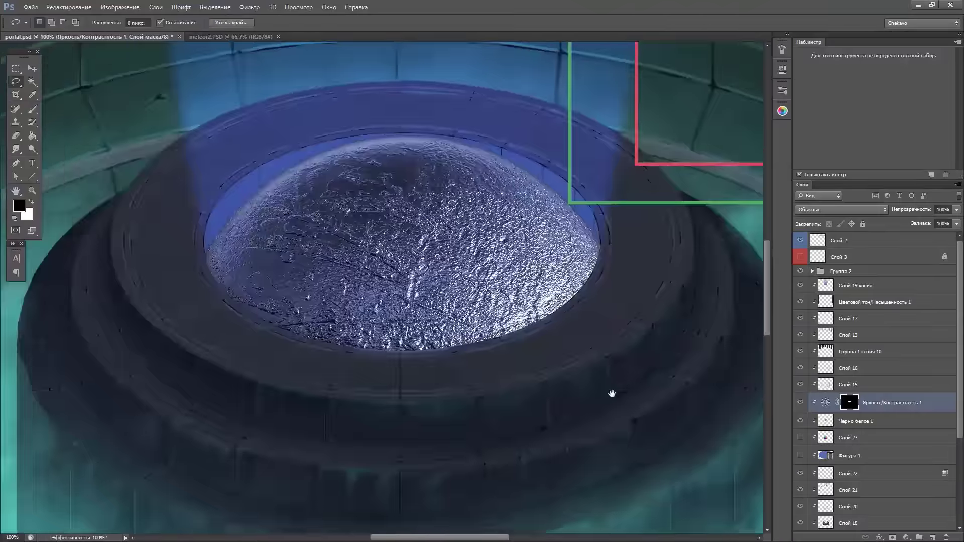
key("ctrl+shift+n")
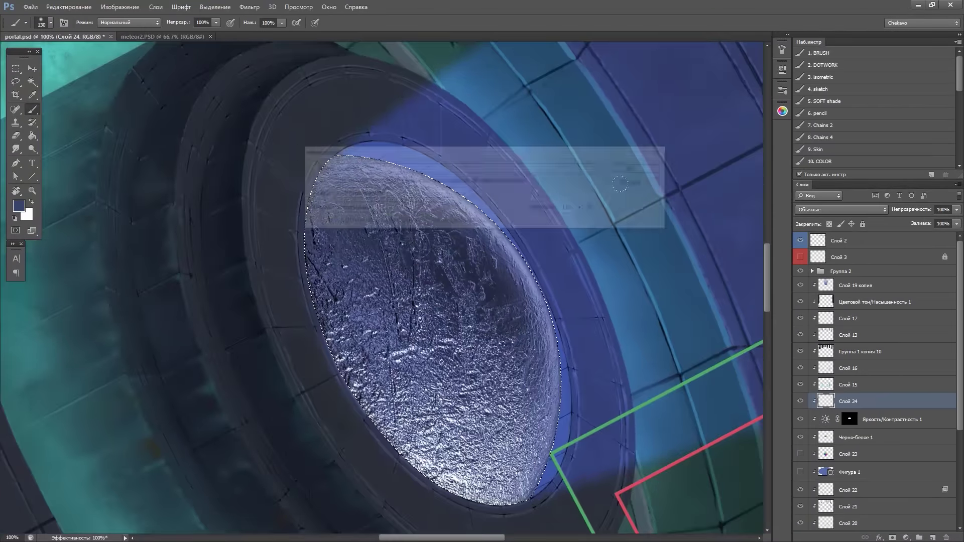
key("Return")
key("ctrl+minus")
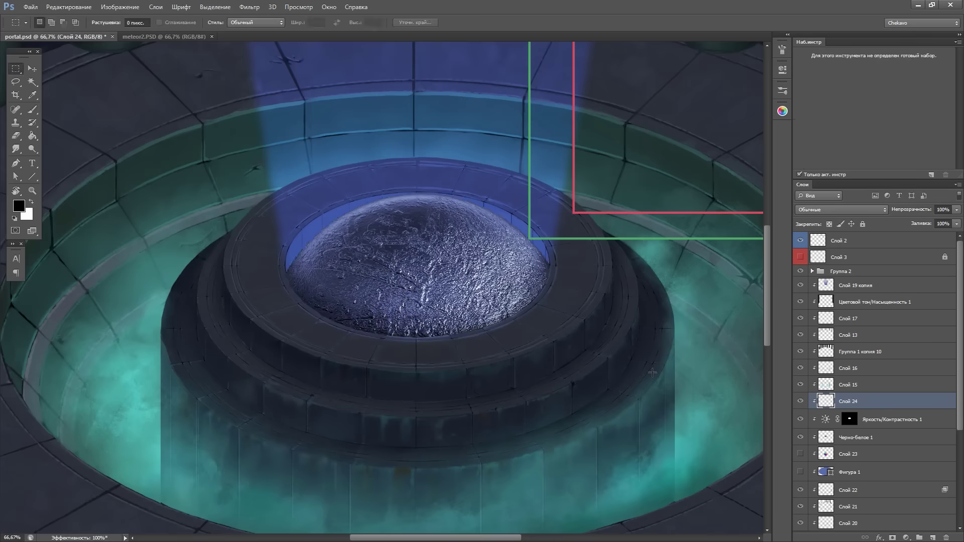
key("m")
key("ctrl+1")
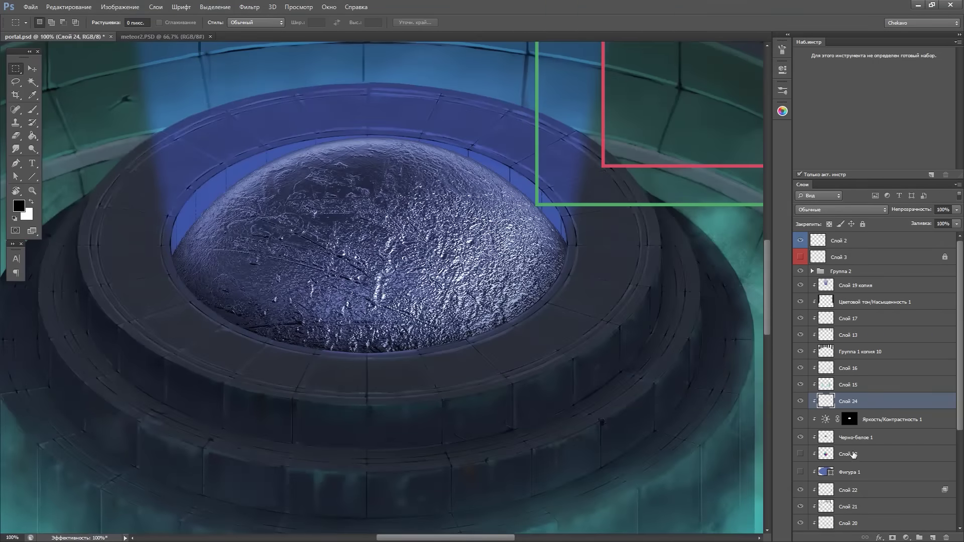
Add a Hue/Saturation adjustment and clip Слой 25 to the layer below at 100% opacity
left_click(800, 454)
left_click(854, 438)
left_click(907, 537)
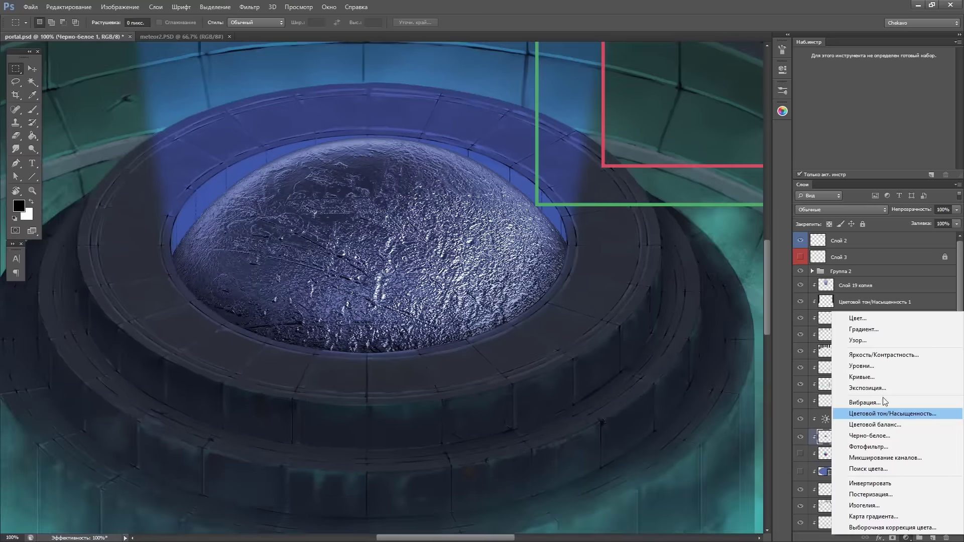
left_click(891, 413)
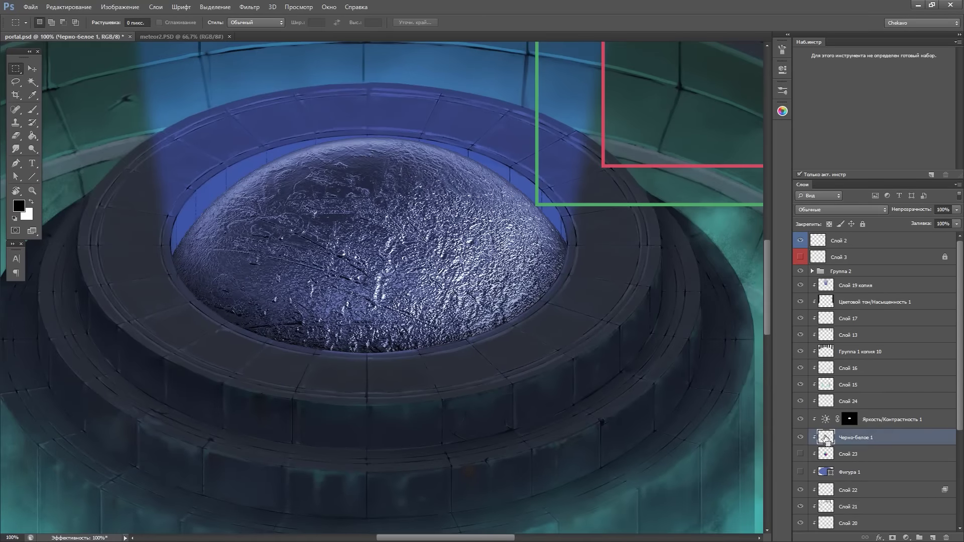
left_click(906, 537)
left_click(884, 436)
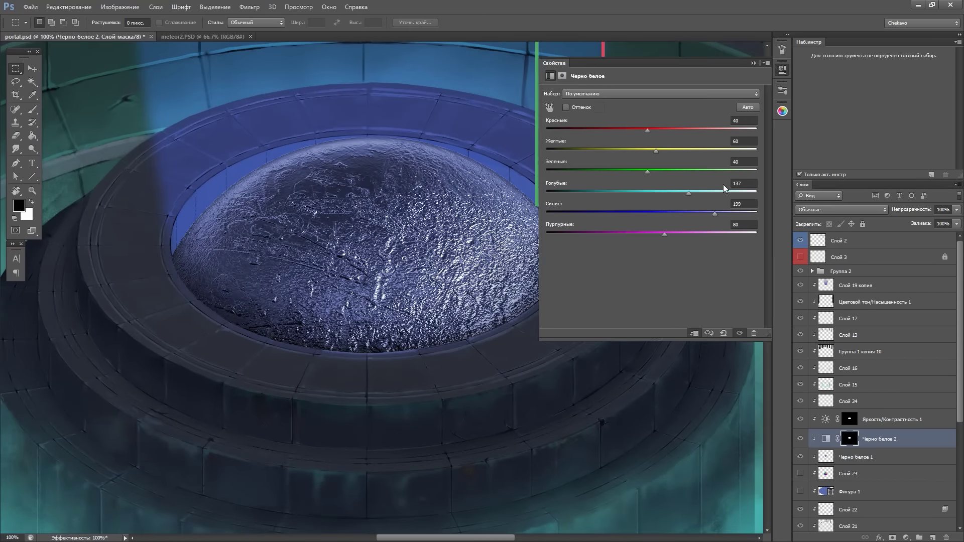
key("ctrl+z")
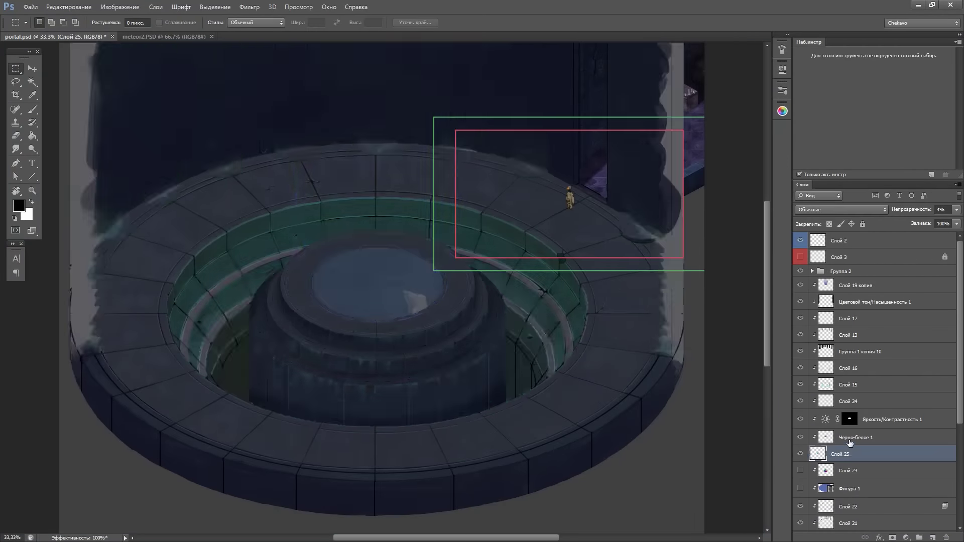
left_click(836, 446, "alt")
key("0")
Add a Black & White adjustment with greens lowered, cyans raised and the mix darkened
left_click(906, 537)
left_click(853, 496)
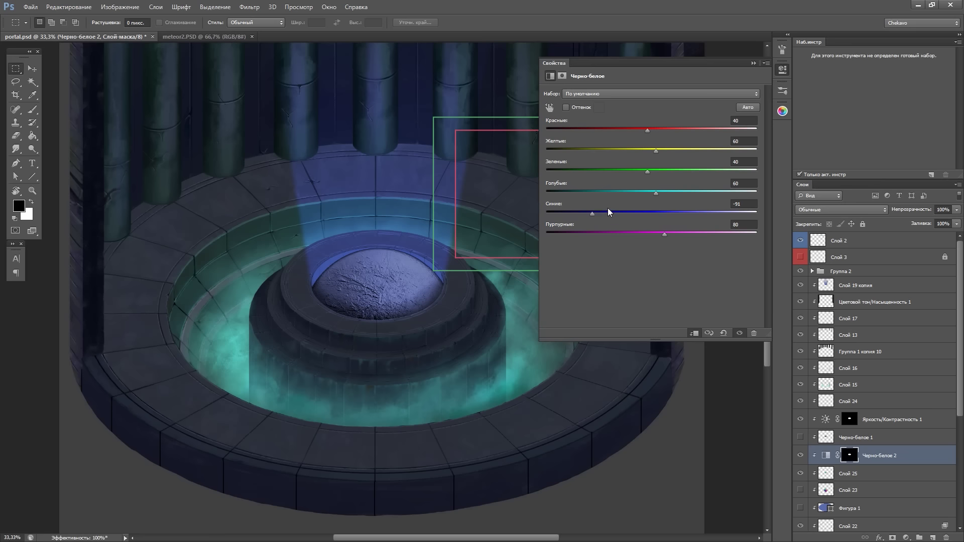
left_click_drag(648, 172, 621, 172)
left_click_drag(654, 193, 684, 192)
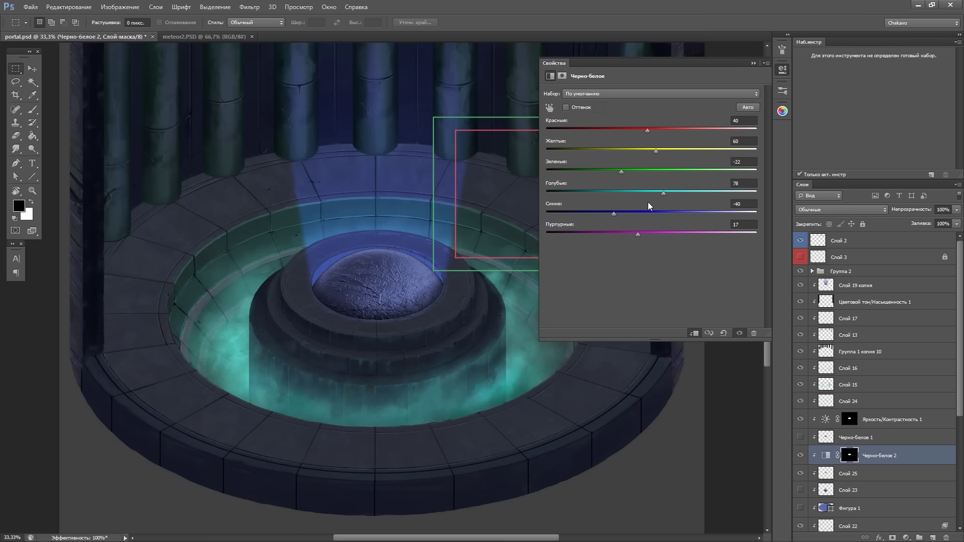
key("ctrl+plus")
key("ctrl+plus")
key("ctrl+plus")
left_click_drag(648, 130, 596, 130)
key("ctrl+minus")
key("ctrl+minus")
key("ctrl+minus")
left_click(782, 69)
Paint Color dodge light onto the ring on Слой 19 копия and raise its opacity
key("alt+bracketleft")
key("alt+bracketleft")
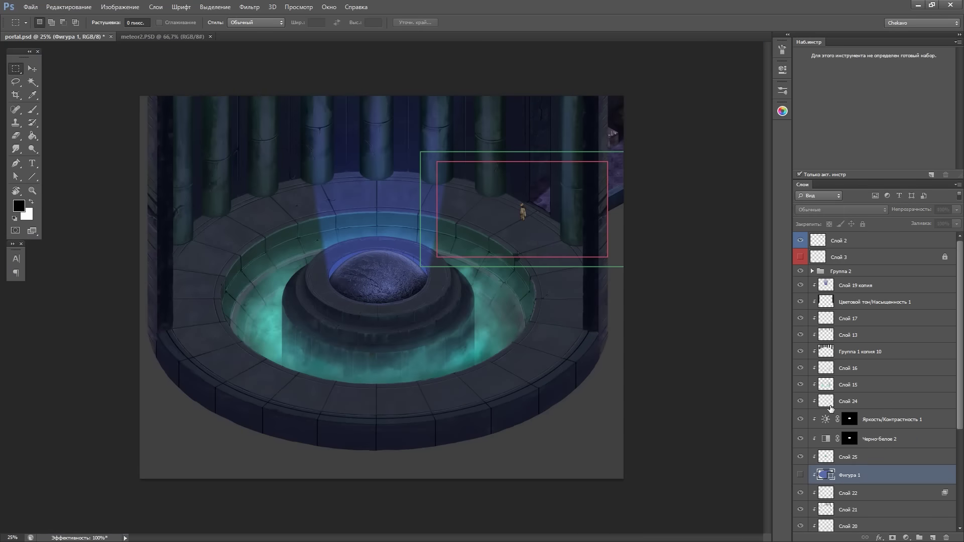
key("ctrl+0")
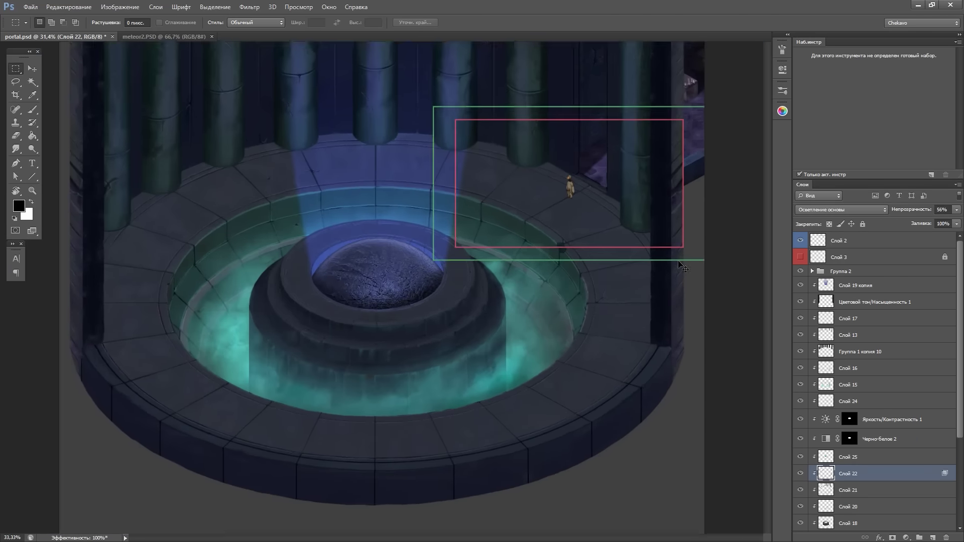
key("ctrl+plus")
key("ctrl+plus")
key("ctrl+plus")
key("b")
left_click(855, 286)
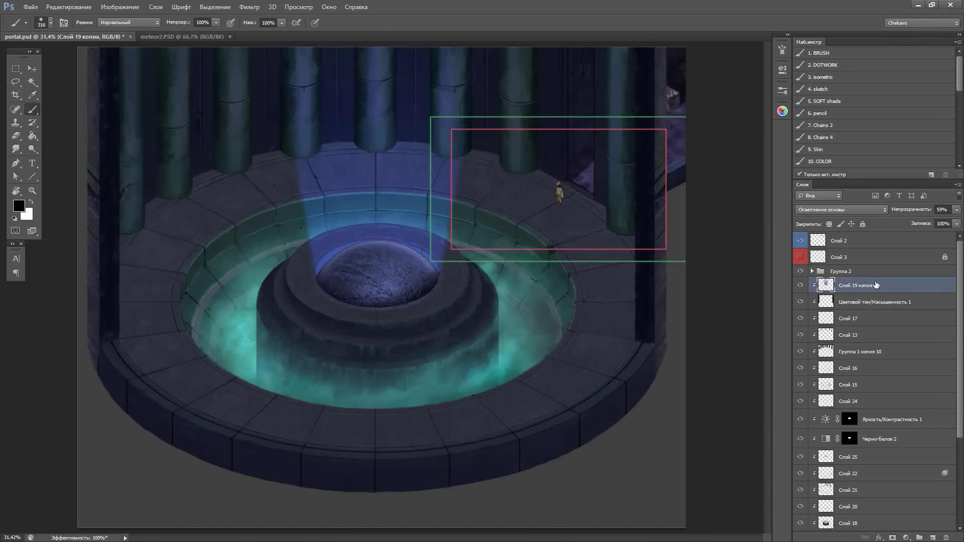
left_click(830, 163)
left_click_drag(191, 302, 236, 382)
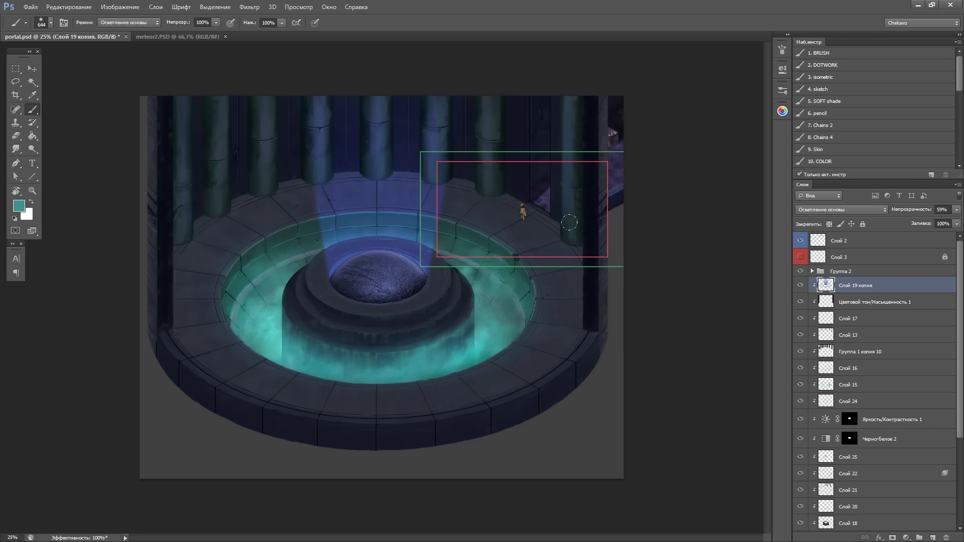
left_click_drag(905, 214, 909, 212)
Brighten five pillar tops with dodge light on Слой 17
key("ctrl+plus")
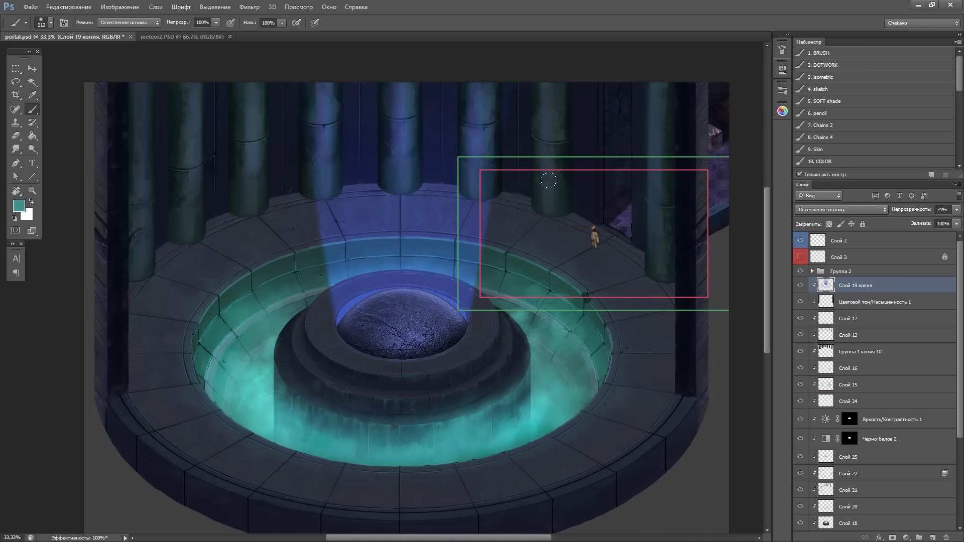
key("alt+bracketleft")
key("alt+bracketleft")
key("alt+bracketleft")
key("alt+bracketright")
left_click_drag(548, 85, 547, 156)
left_click_drag(481, 85, 481, 150)
left_click_drag(314, 85, 314, 158)
left_click_drag(193, 85, 193, 156)
left_click_drag(656, 176, 656, 211)
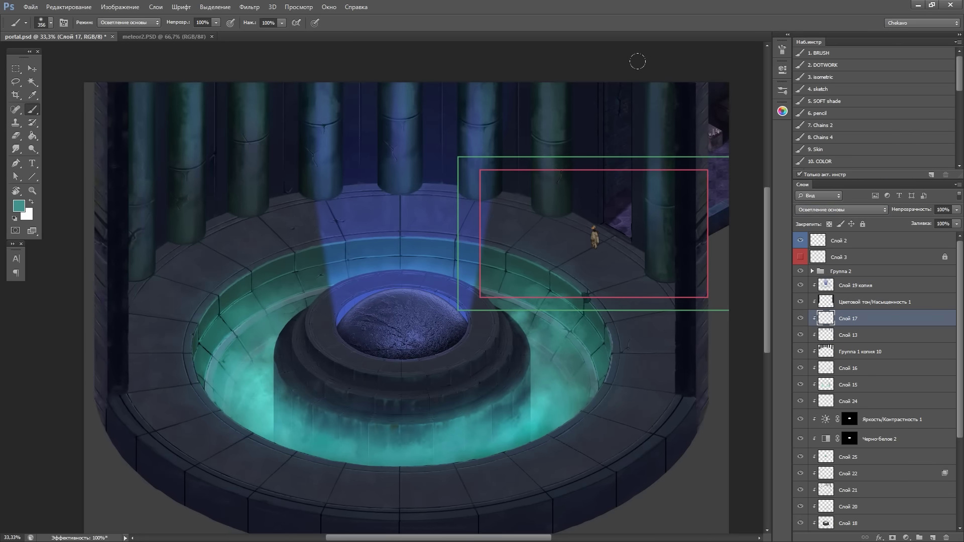
key("ctrl+minus")
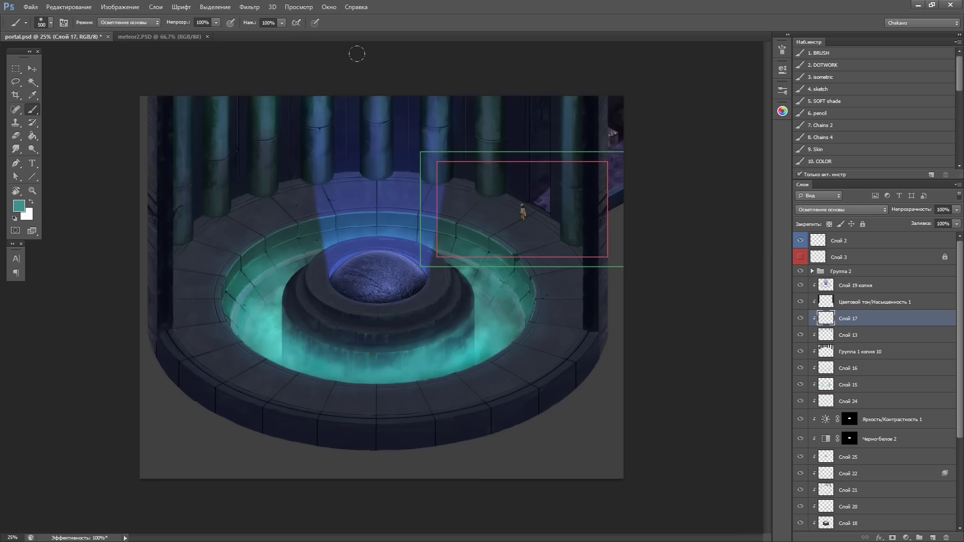
Sample a blue and make several pillar tops glow blue
left_click(238, 87, "alt")
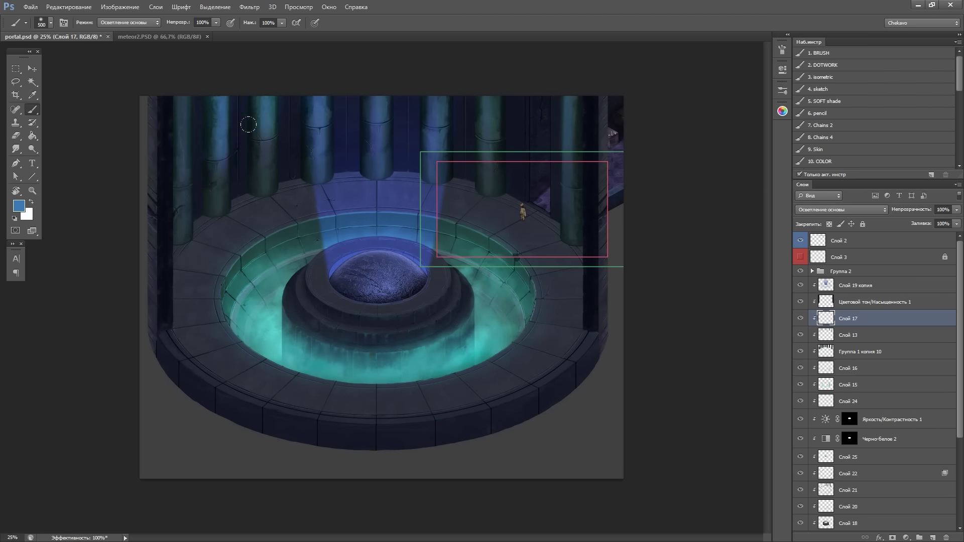
left_click_drag(249, 124, 380, 123)
left_click_drag(555, 82, 563, 213)
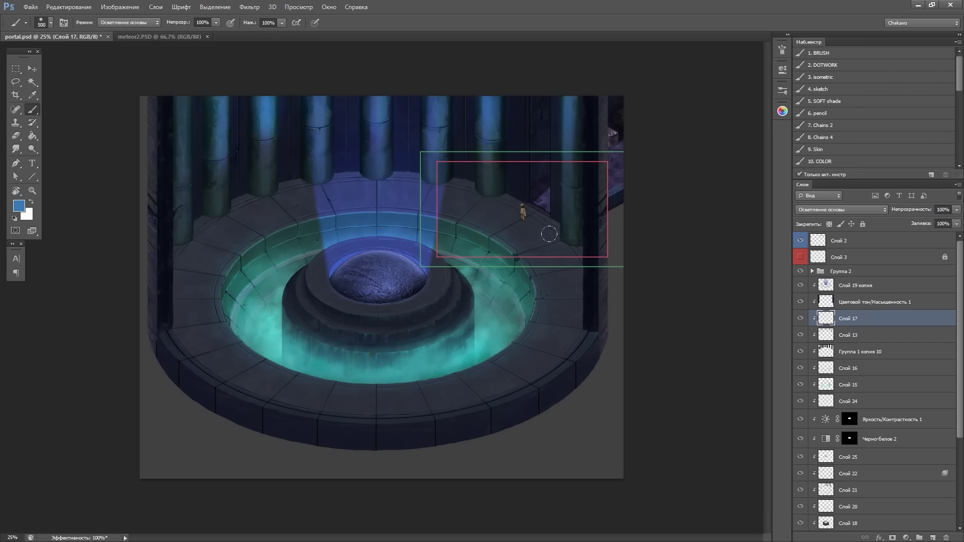
left_click(430, 239, "alt")
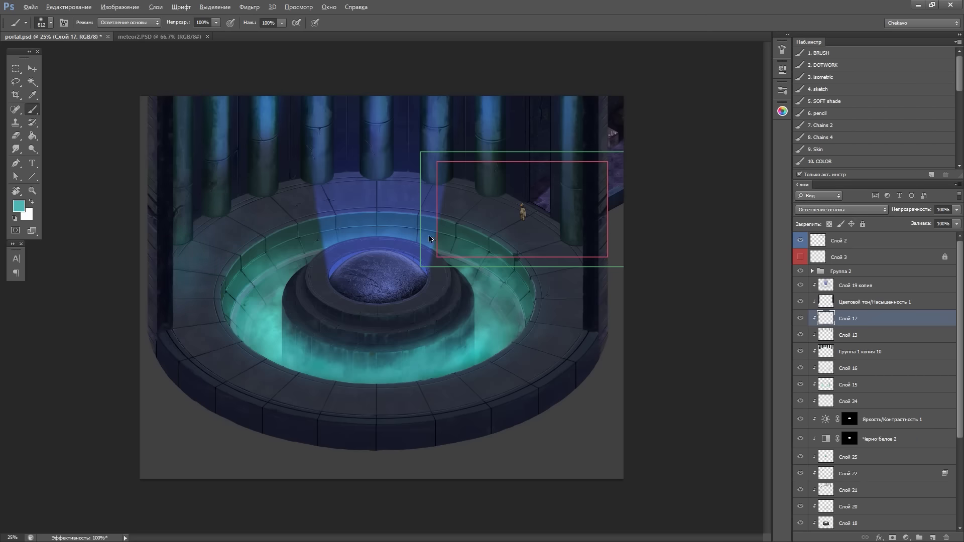
Add a new layer above Слой 13 set to Overlay blending with a dark painting colour
key("alt+bracketleft")
key("ctrl+shift+alt+n")
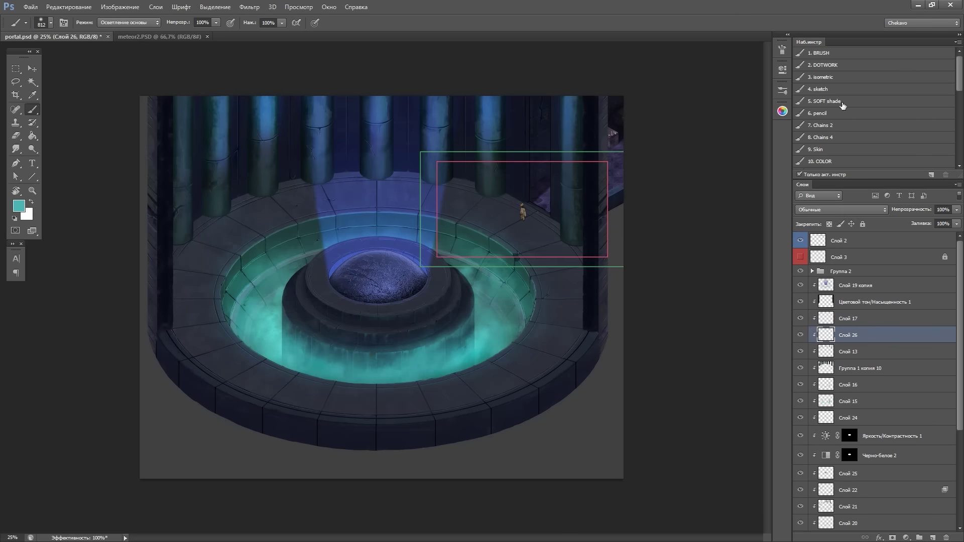
key("i")
key("b")
left_click(782, 111)
left_click(711, 199)
left_click(842, 210)
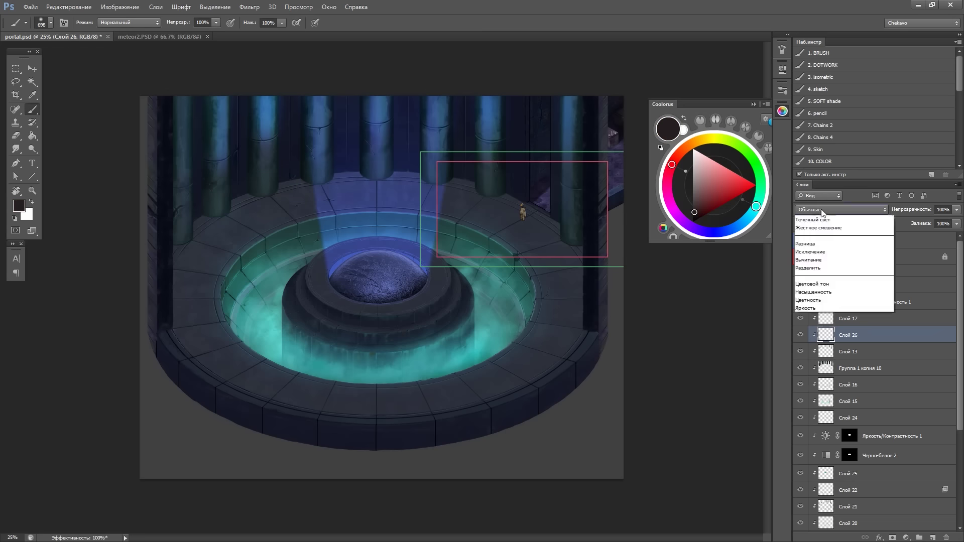
left_click(834, 329)
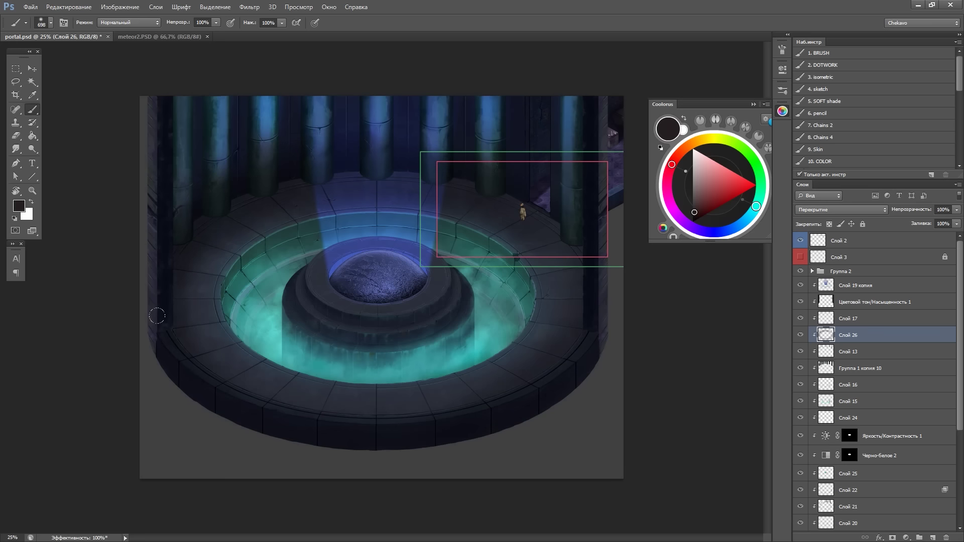
Hide the Слой 2 framing guides and return to Слой 17 with a smaller brush
left_click(800, 242)
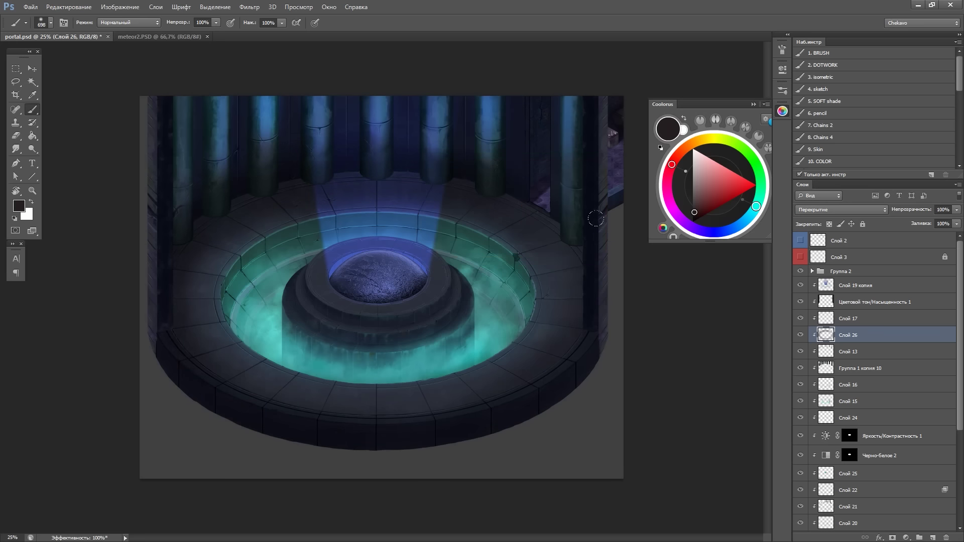
key("ctrl+z")
key("alt+bracketright")
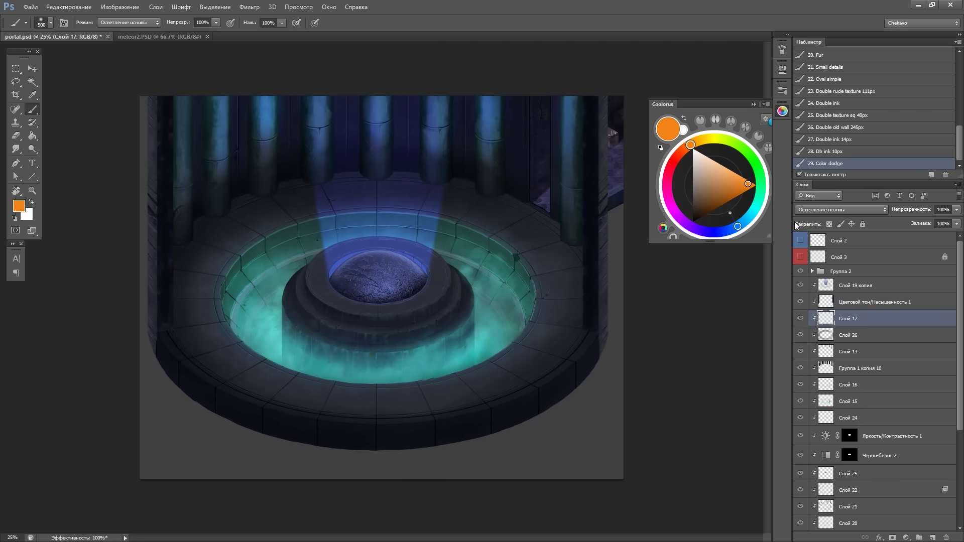
key("bracketleft")
key("bracketleft")
key("bracketleft")
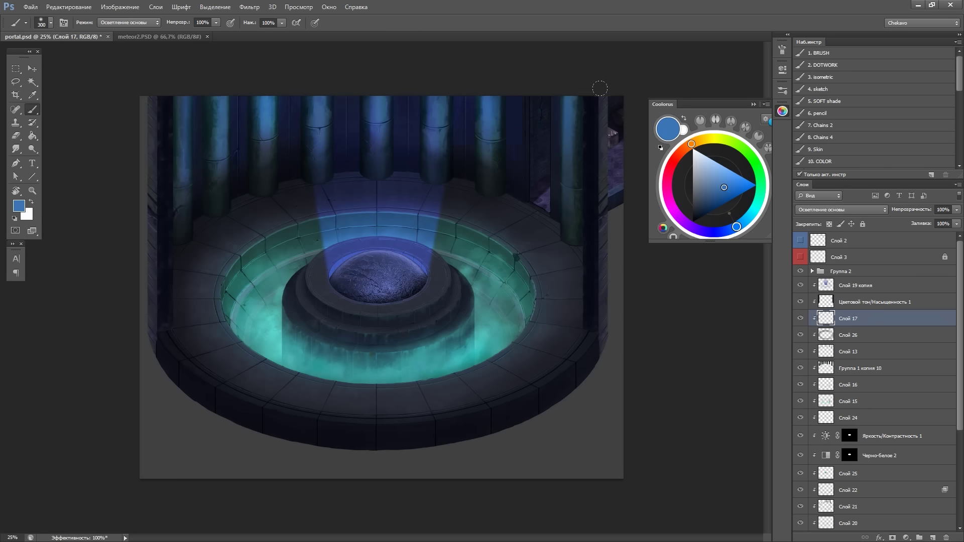
left_click(783, 111)
scroll(853, 402, "down", 5)
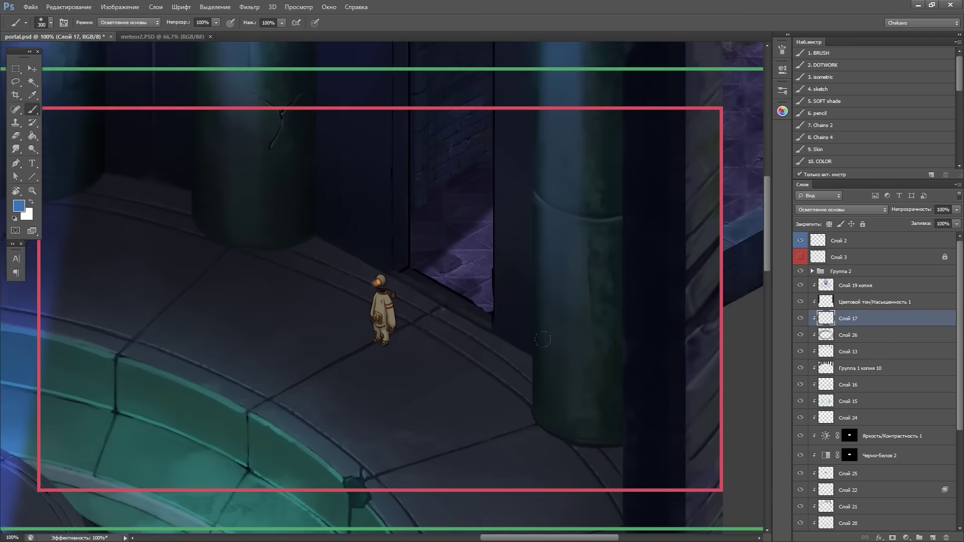
scroll(495, 345, "up", 1)
scroll(879, 402, "down", 4)
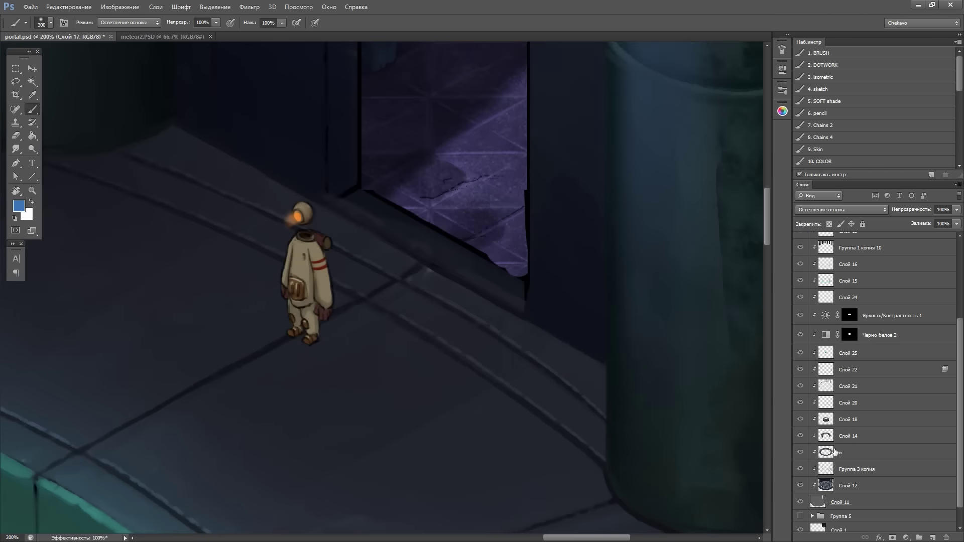
left_click(854, 452)
scroll(858, 129, "down", 5)
key("r")
left_click_drag(427, 226, 352, 352)
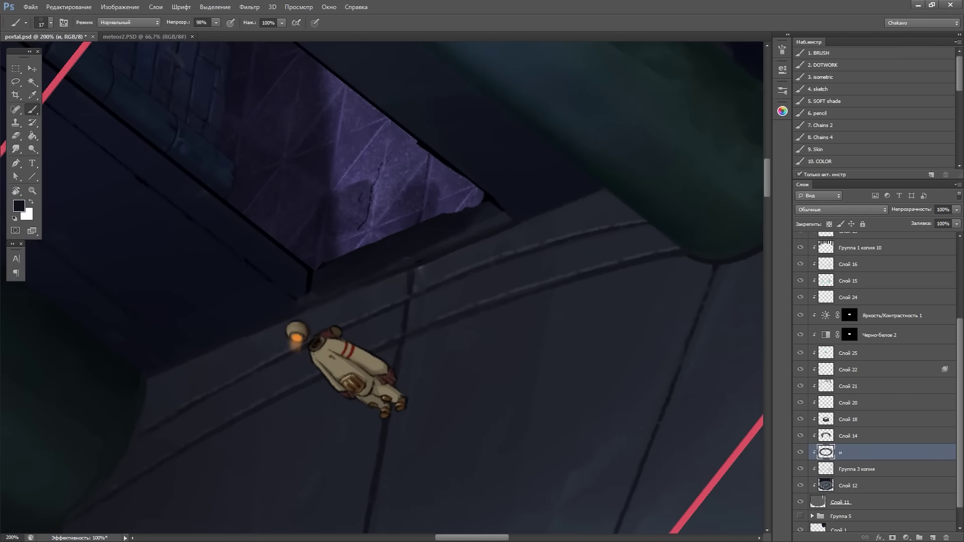
left_click(864, 502)
key("e")
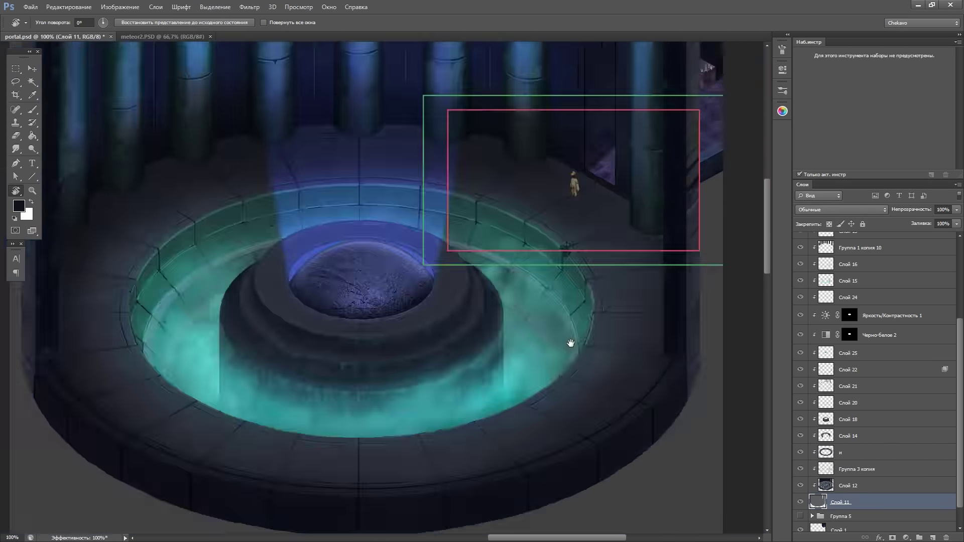
left_click_drag(493, 201, 572, 340)
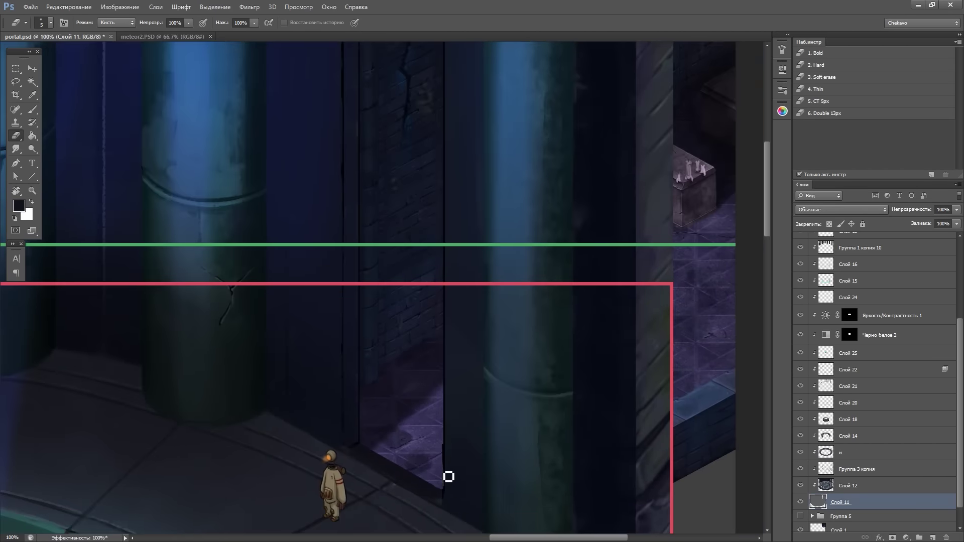
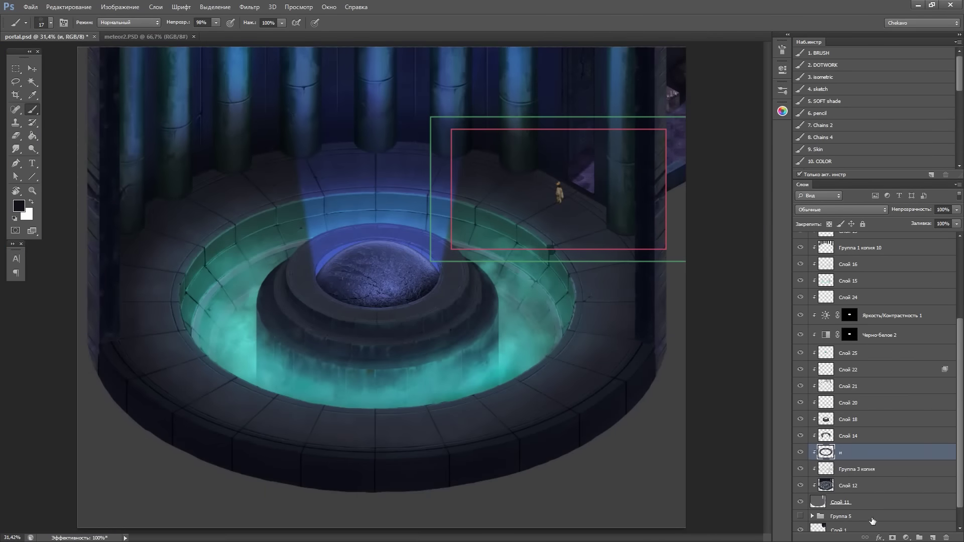
Make Слой 27 active and set up a smaller blue Color Dodge brush
left_click(871, 527)
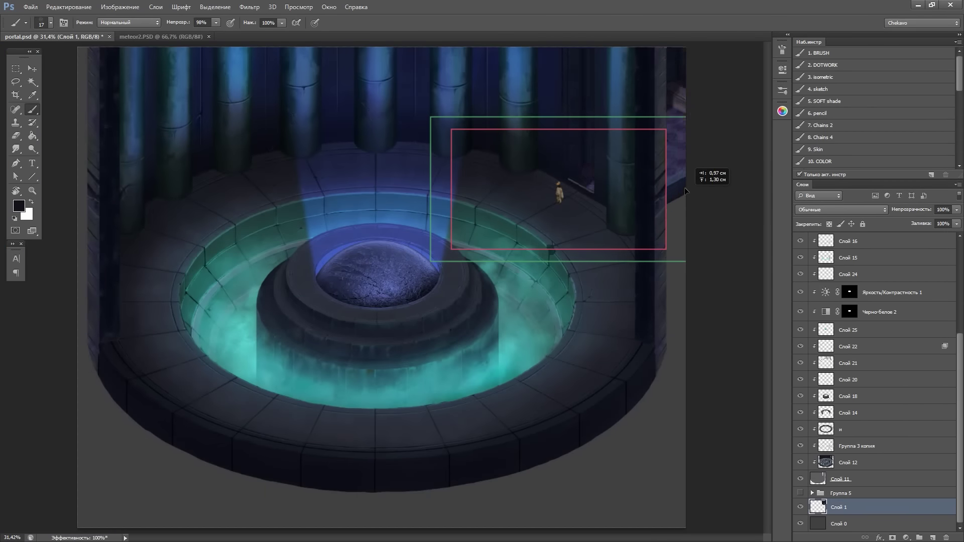
scroll(811, 489, "up", 5)
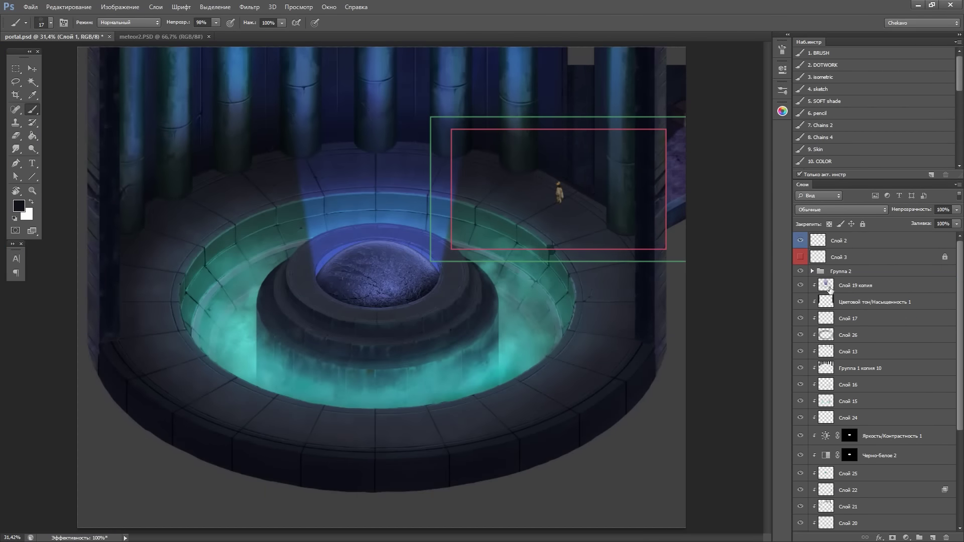
left_click(849, 285)
key("F2")
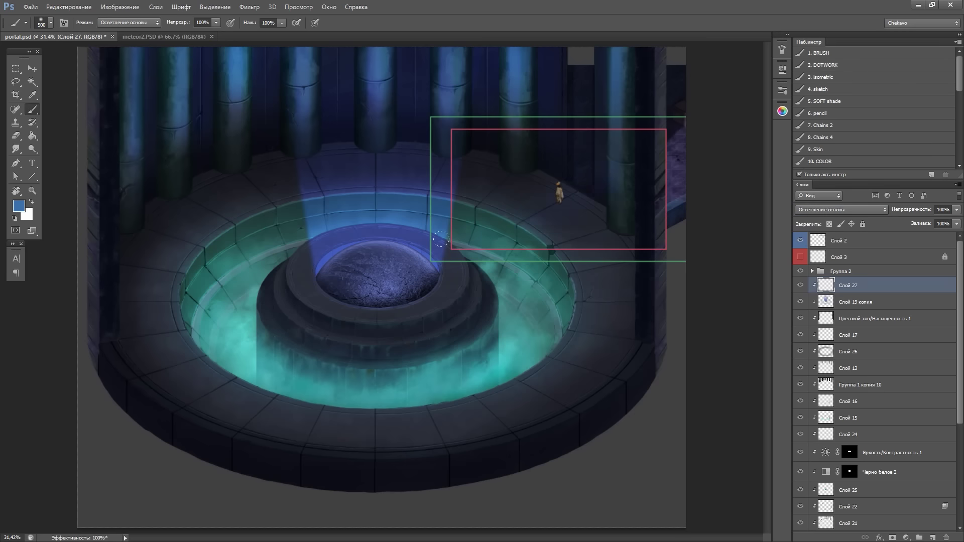
key("ctrl+minus")
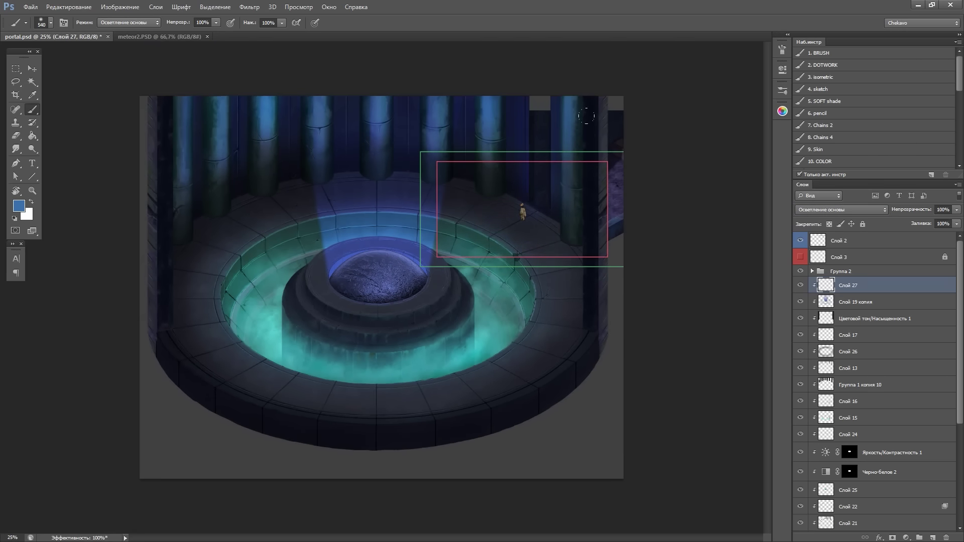
scroll(489, 240, "up", 4)
left_click_drag(534, 302, 448, 306)
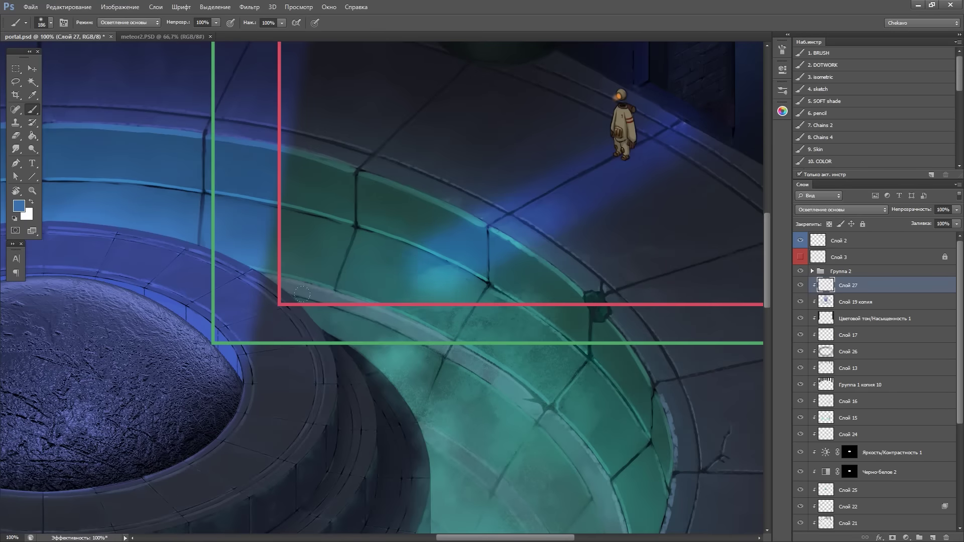
mouse_move(219, 409)
left_mouse_down()
mouse_move(261, 381)
mouse_move(191, 438)
left_mouse_up()
Paint bright cyan glow streaks across the floor tiles, extending them toward the ring
left_click_drag(518, 321, 352, 367)
left_click_drag(427, 247, 267, 337)
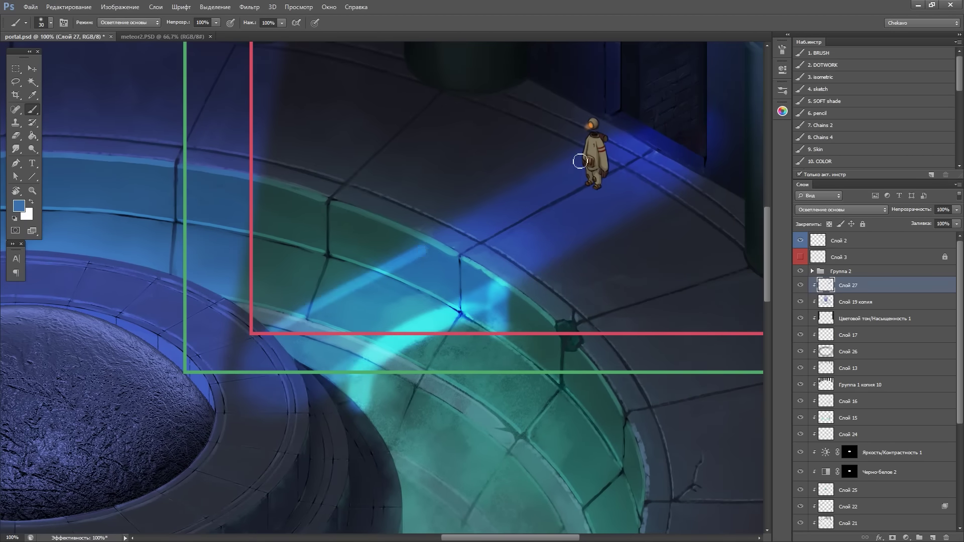
left_click_drag(523, 97, 392, 267)
left_click_drag(392, 322, 409, 222)
mouse_move(351, 156)
left_mouse_down()
mouse_move(325, 268)
mouse_move(341, 412)
left_mouse_up()
key("ctrl+minus")
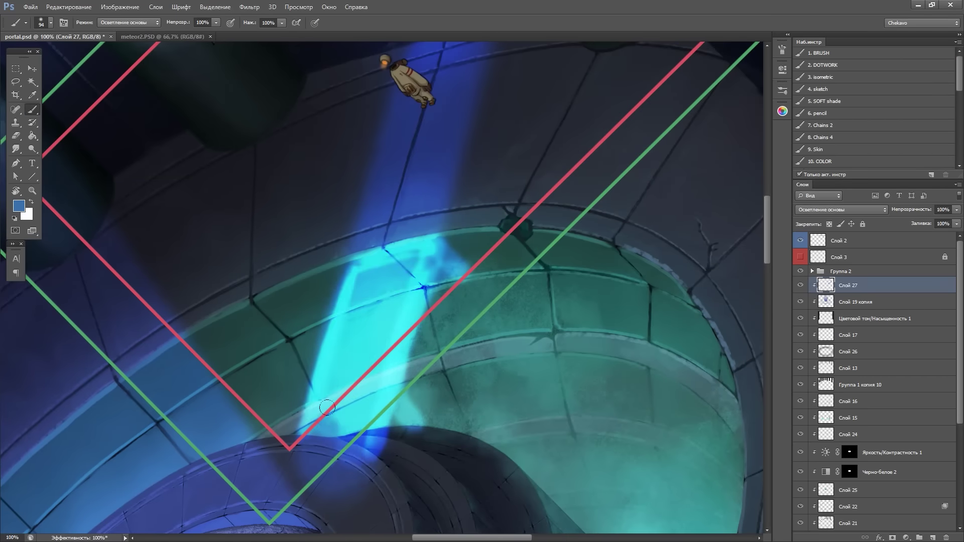
key("ctrl+0")
Toggle Слой 27 off and on to compare, leaving it hidden
left_click(800, 285)
left_click(849, 335)
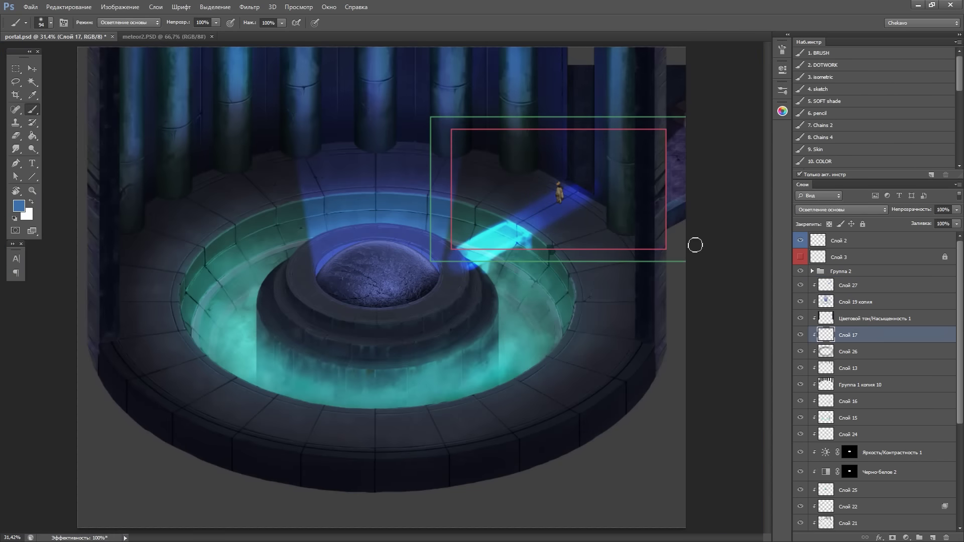
left_click(800, 286)
key("ctrl+minus")
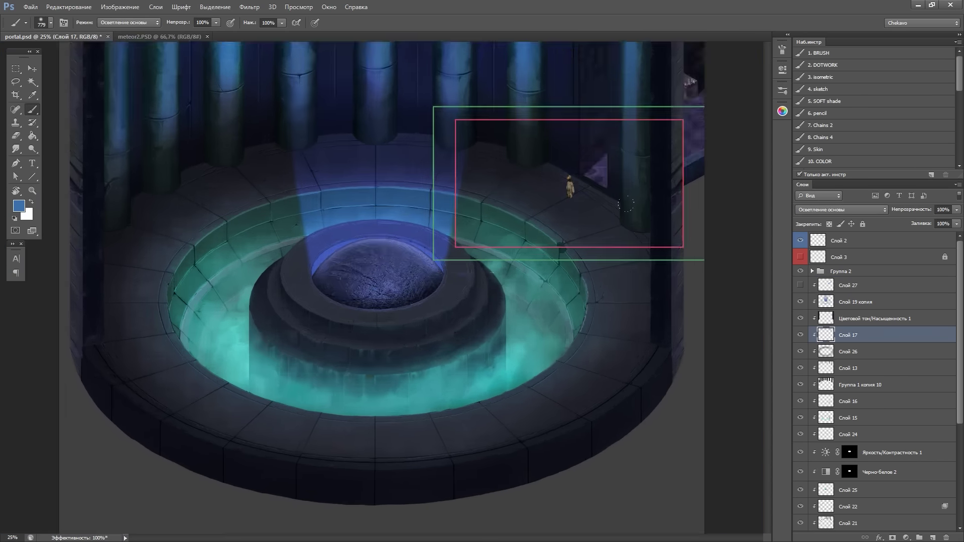
key("Tab")
key("Tab")
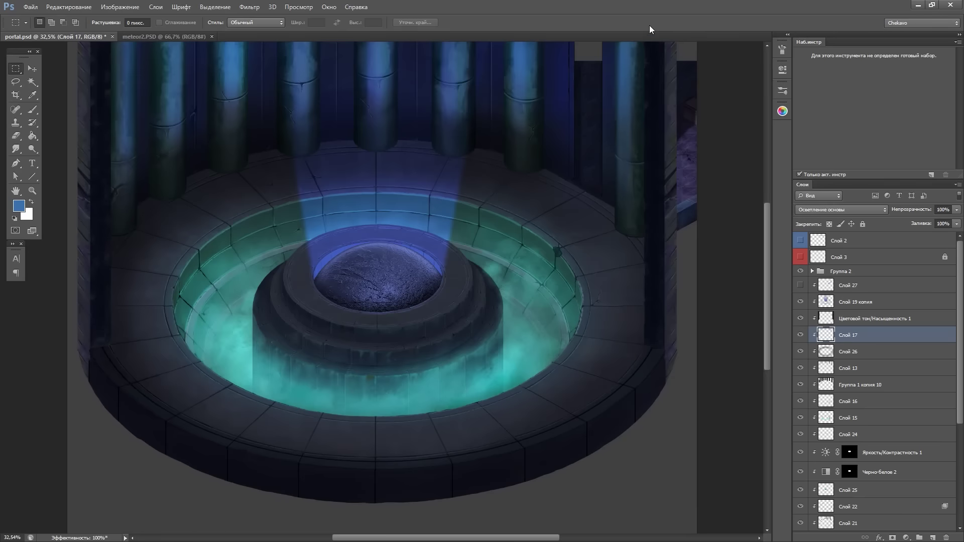
Sample a dark outline colour and darken the cracked pillar's left edge on Слой 21
scroll(512, 358, "up", 5)
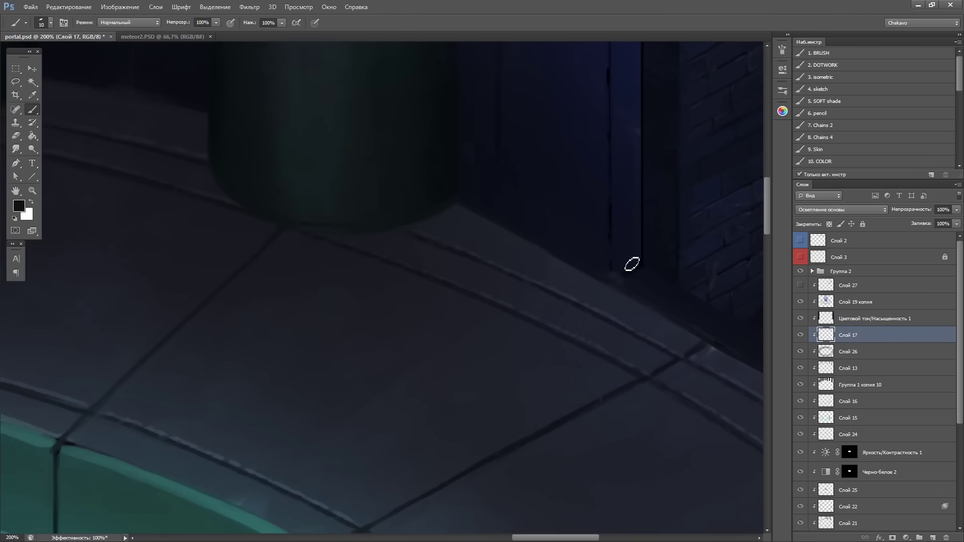
left_click_drag(631, 262, 520, 418)
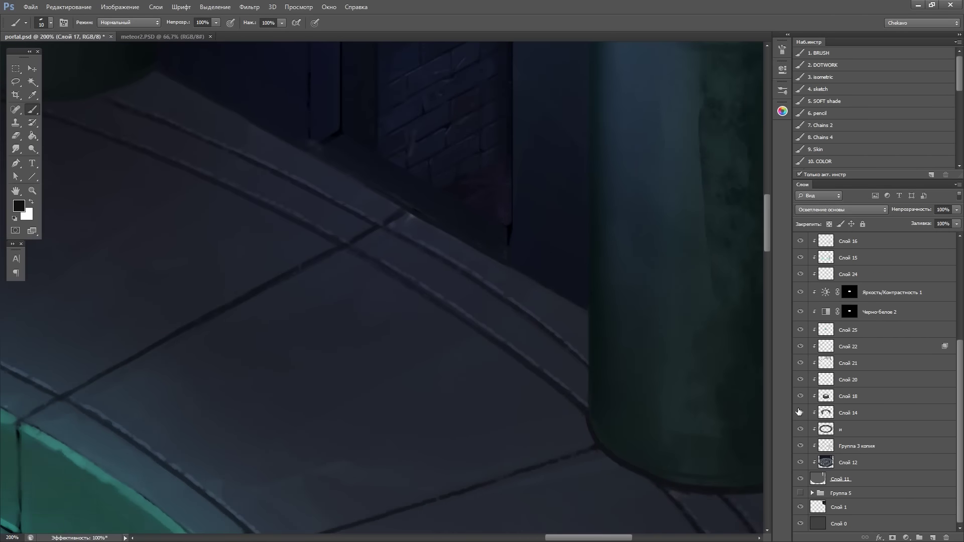
left_click(829, 363)
left_click_drag(547, 465, 378, 273)
left_click_drag(366, 352, 384, 442)
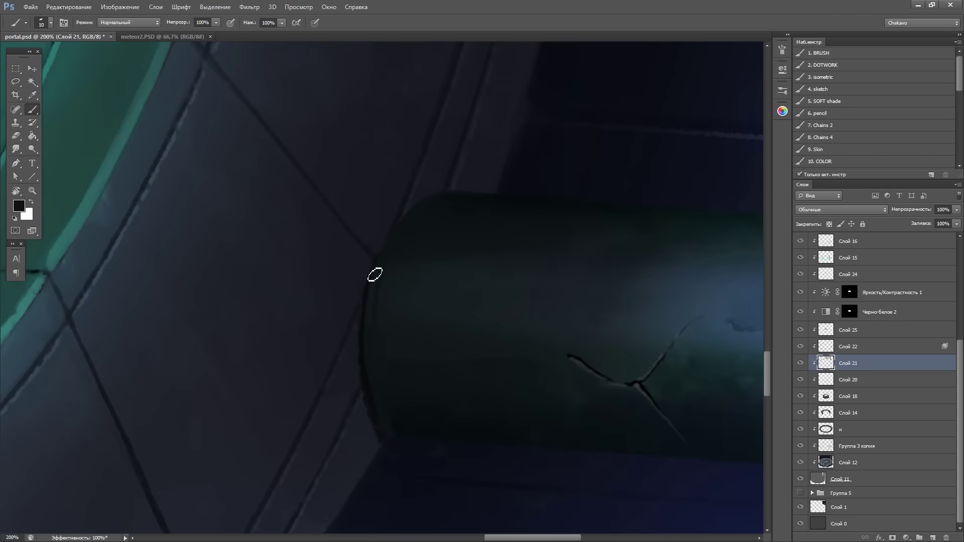
left_click_drag(435, 194, 374, 162)
mouse_move(435, 343)
left_mouse_down()
mouse_move(276, 344)
mouse_move(493, 136)
left_mouse_up()
mouse_move(461, 302)
left_mouse_down()
mouse_move(612, 212)
mouse_move(494, 337)
left_mouse_up()
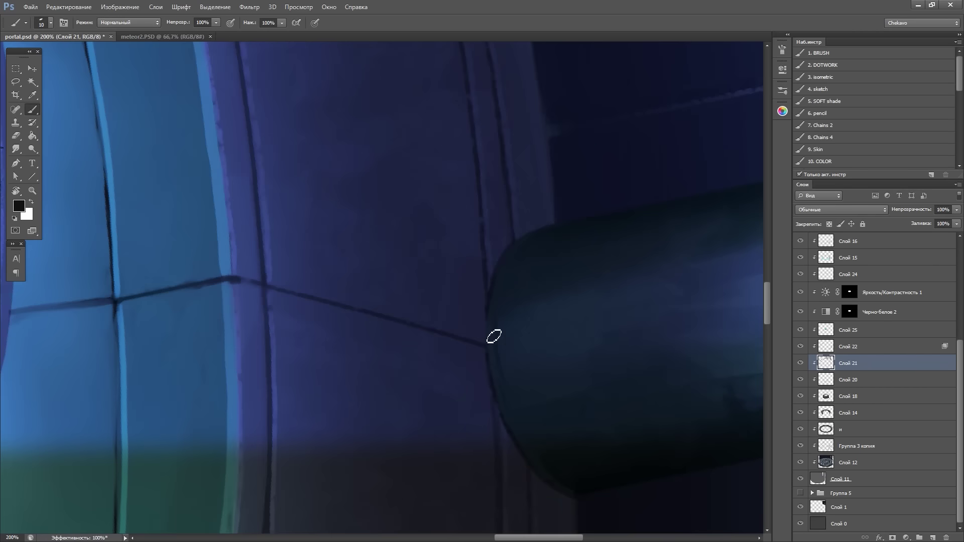
Trace the rest of the pillar outline where it meets the floor tiles with dark strokes
mouse_move(551, 166)
left_mouse_down()
mouse_move(454, 370)
mouse_move(424, 273)
left_mouse_up()
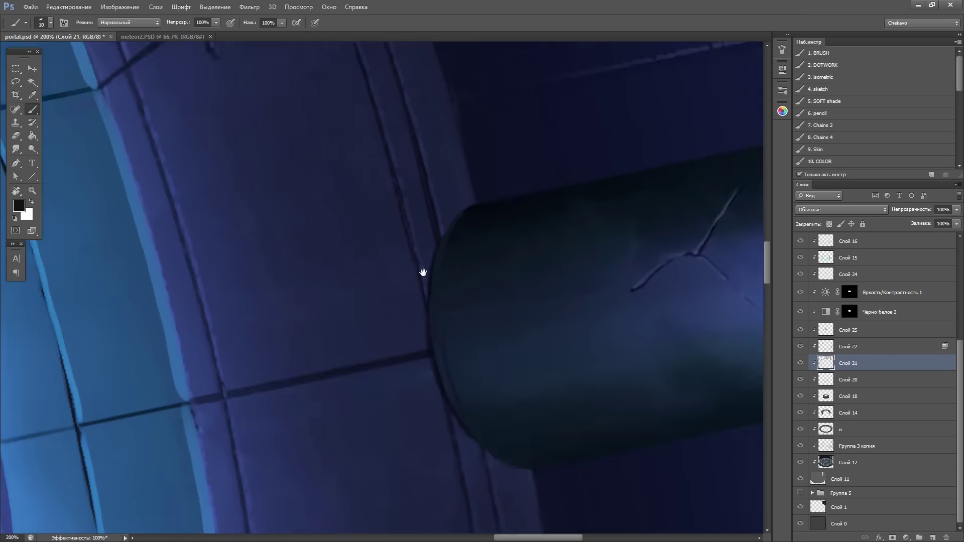
key("Tab")
mouse_move(600, 407)
left_mouse_down()
mouse_move(571, 327)
mouse_move(518, 298)
left_mouse_up()
left_click_drag(606, 235, 605, 207)
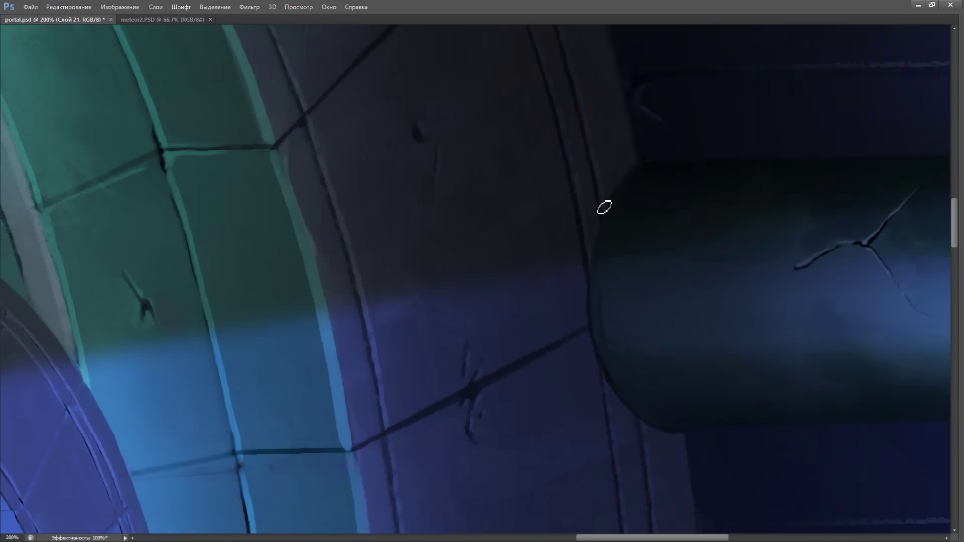
mouse_move(648, 161)
left_mouse_down()
mouse_move(710, 308)
mouse_move(635, 178)
left_mouse_up()
mouse_move(614, 209)
left_mouse_down()
mouse_move(544, 433)
mouse_move(620, 348)
left_mouse_up()
left_click_drag(600, 246, 673, 312)
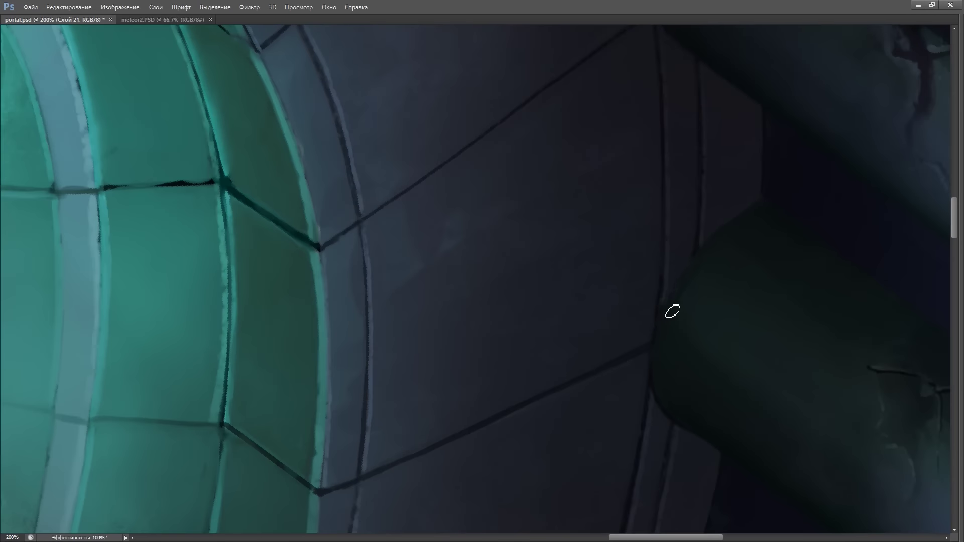
mouse_move(763, 206)
left_mouse_down()
mouse_move(641, 232)
mouse_move(713, 325)
mouse_move(558, 196)
mouse_move(684, 319)
mouse_move(675, 401)
mouse_move(679, 355)
mouse_move(510, 379)
mouse_move(608, 369)
left_mouse_up()
key("Tab")
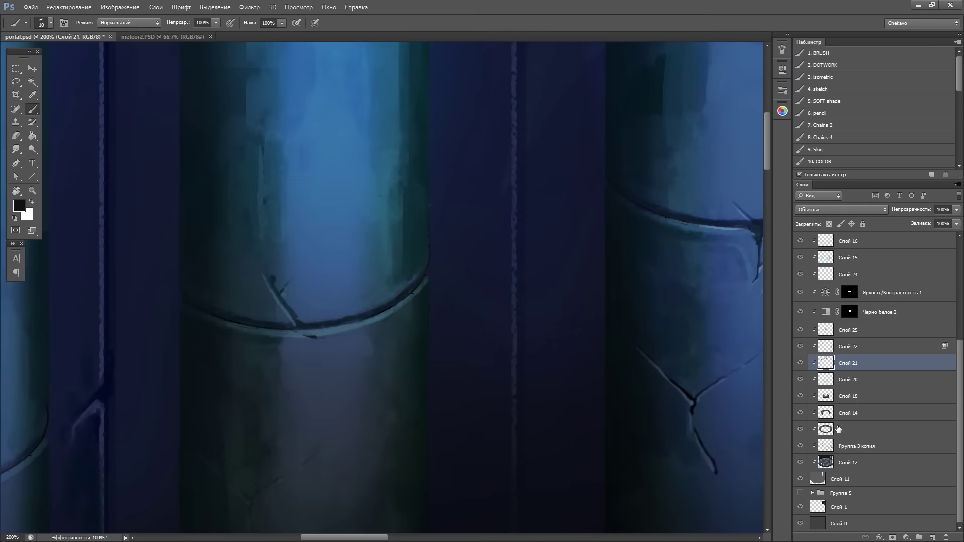
Toggle the Группа 1 копия 10 layer, then zoom and rotate the view onto the cracked pillars
left_click(854, 332)
left_click(800, 331)
key("ctrl+0")
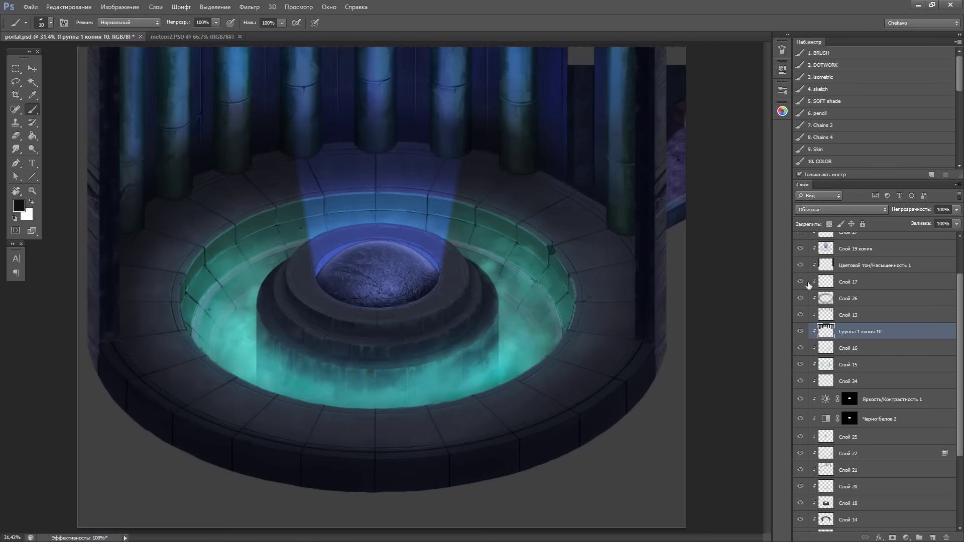
mouse_move(598, 280)
left_mouse_down()
mouse_move(656, 293)
mouse_move(645, 357)
left_mouse_up()
scroll(645, 358, "up", 4)
left_click_drag(558, 338, 709, 359)
key("Tab")
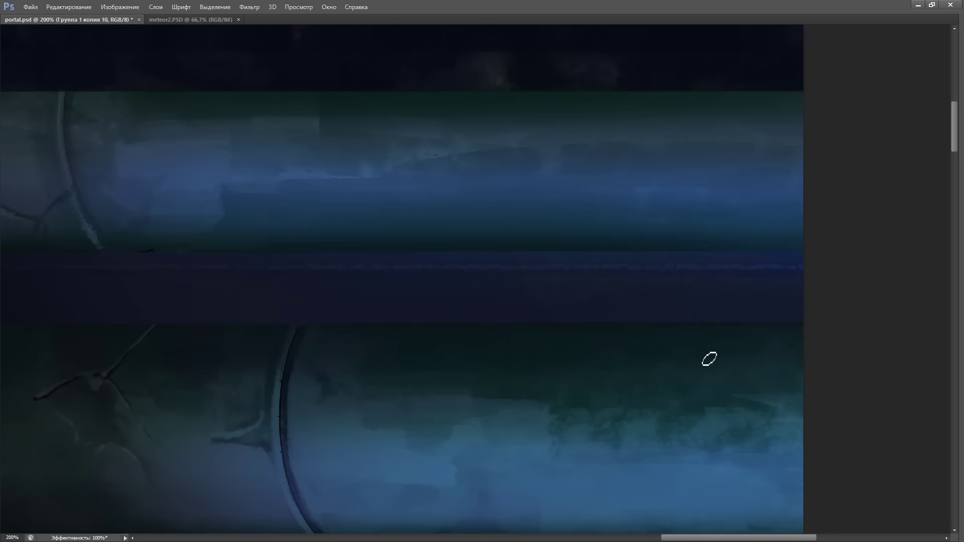
left_click_drag(318, 319, 867, 398)
mouse_move(749, 312)
left_mouse_down()
mouse_move(639, 209)
mouse_move(412, 432)
mouse_move(401, 466)
left_mouse_up()
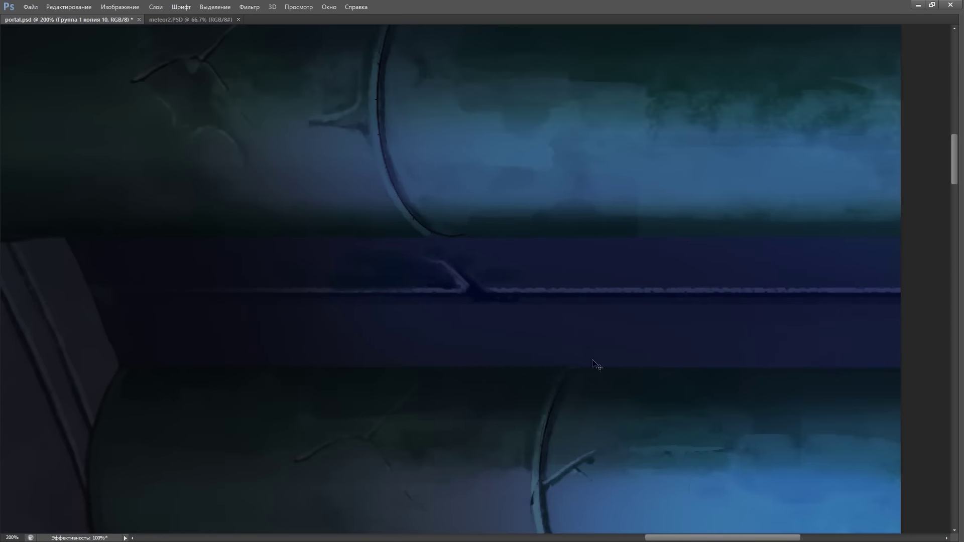
Pan around the cracked pipes to inspect them up close
scroll(855, 327, "down", 3)
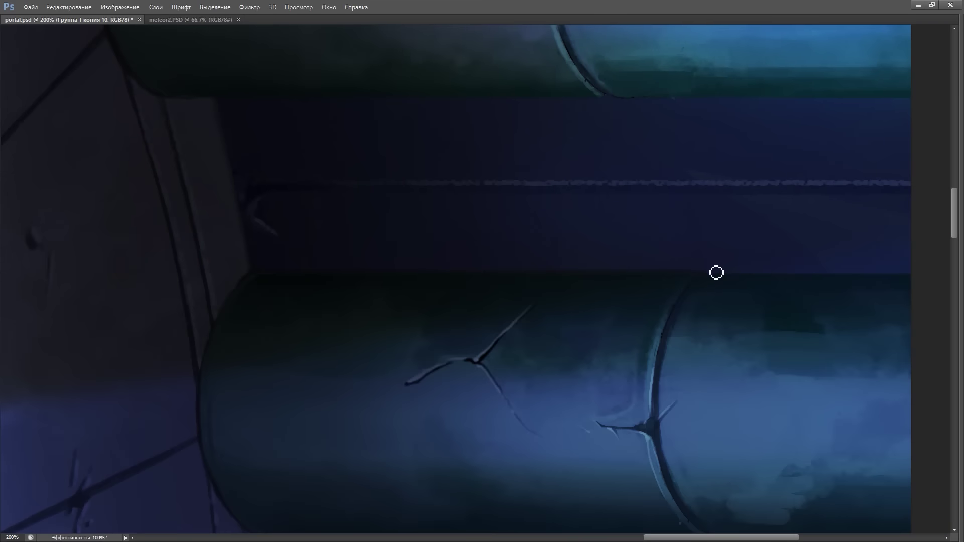
scroll(721, 362, "down", 10)
scroll(836, 325, "right", 5)
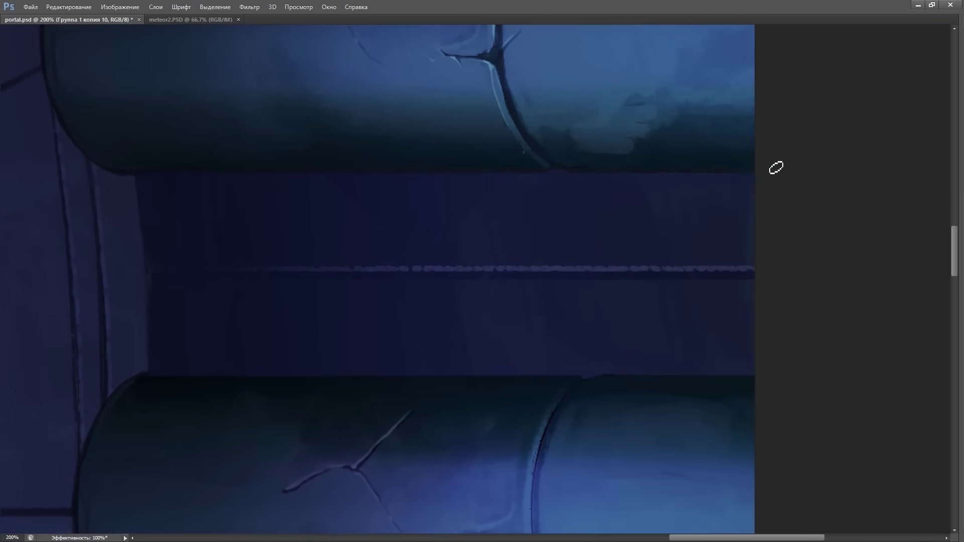
scroll(576, 369, "left", 4)
scroll(575, 369, "down", 1)
scroll(678, 273, "down", 10)
scroll(678, 274, "left", 3)
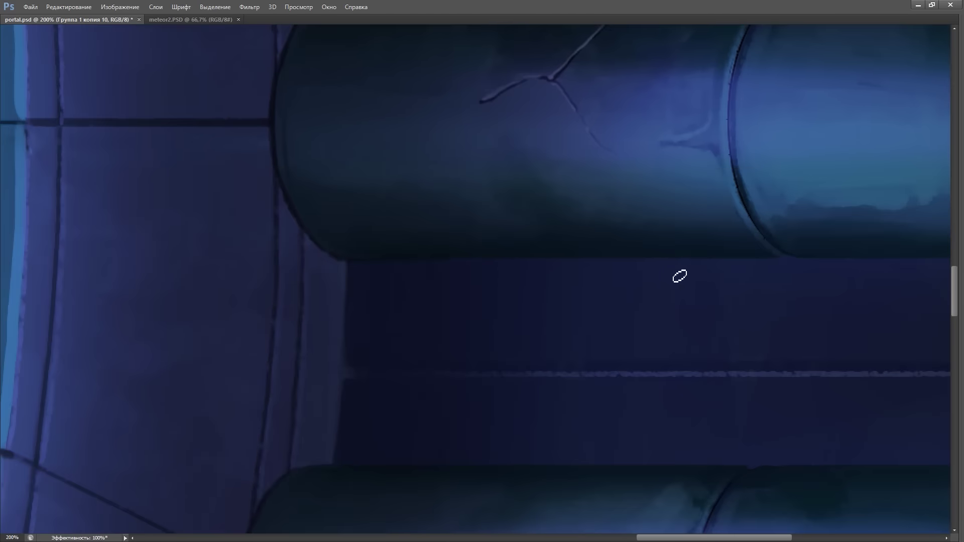
scroll(833, 304, "right", 6)
scroll(547, 336, "down", 7)
scroll(547, 336, "left", 5)
scroll(684, 271, "right", 6)
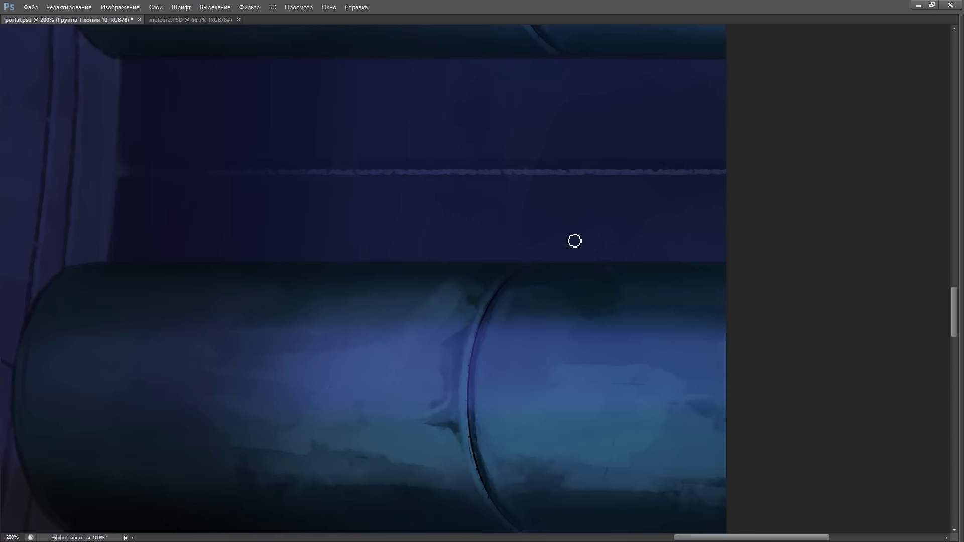
scroll(575, 241, "down", 10)
scroll(895, 303, "left", 6)
scroll(896, 303, "up", 9)
scroll(708, 207, "left", 4)
scroll(708, 207, "down", 8)
scroll(429, 400, "right", 6)
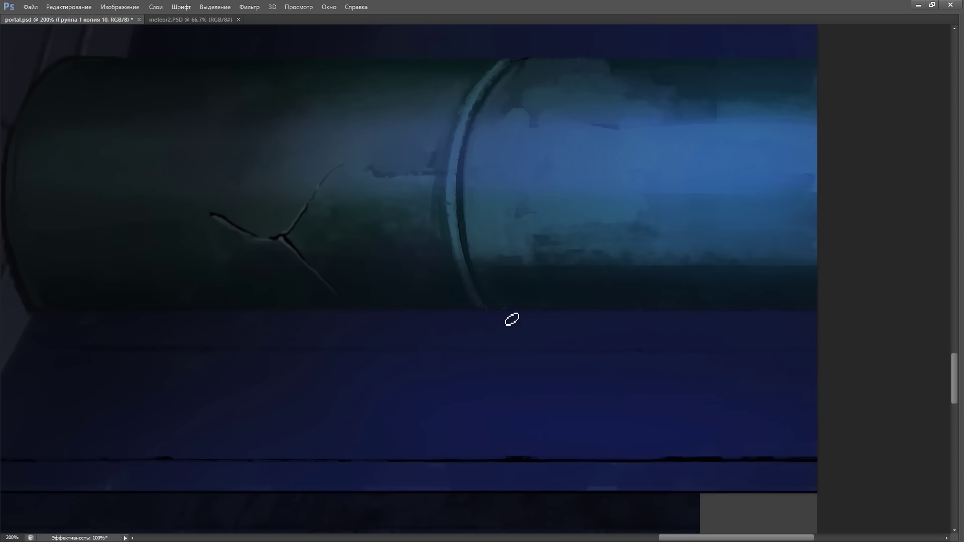
scroll(482, 313, "up", 6)
scroll(483, 313, "right", 1)
Reset the view rotation and restore the normal workspace
key("r")
left_click_drag(772, 448, 700, 308)
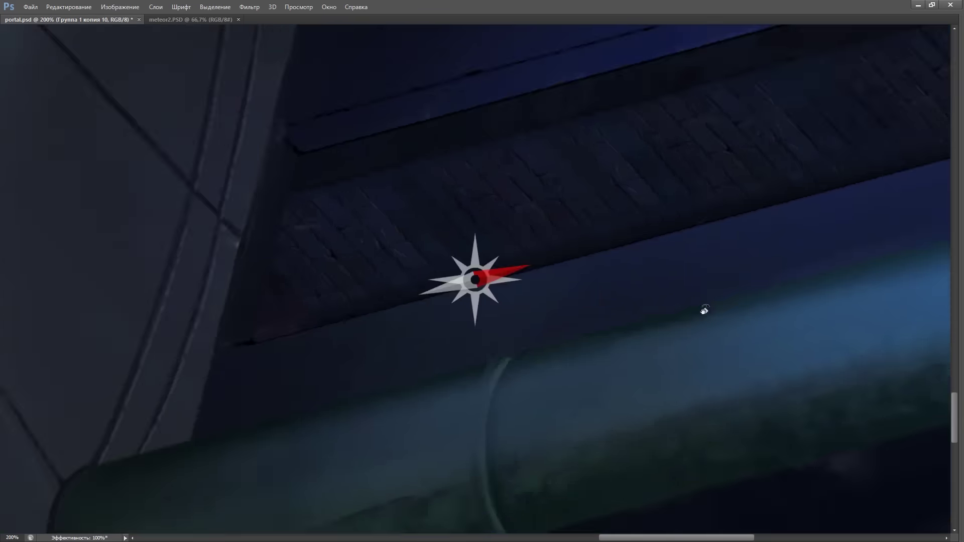
key("Tab")
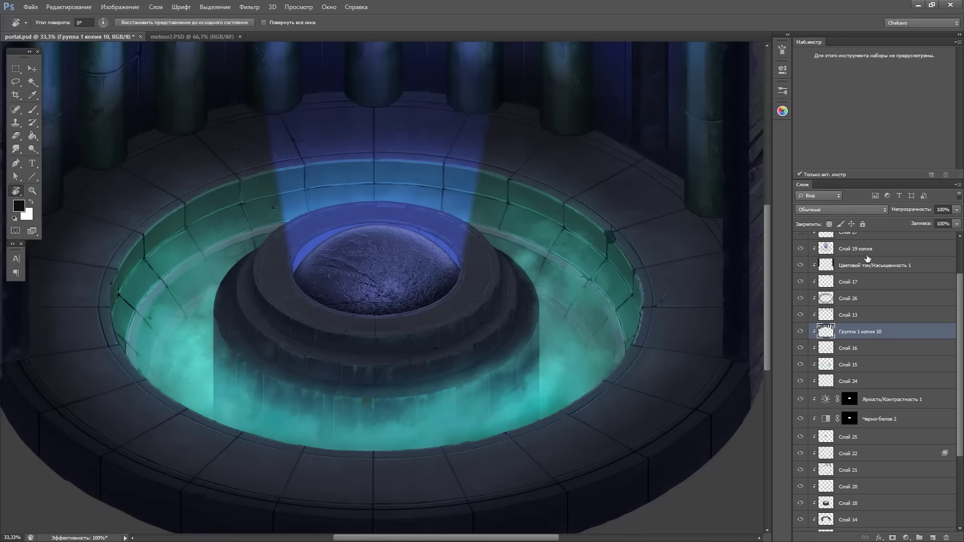
Fit the portal scene in the window and reduce the Smudge brush size to 28
scroll(412, 155, "up", 4)
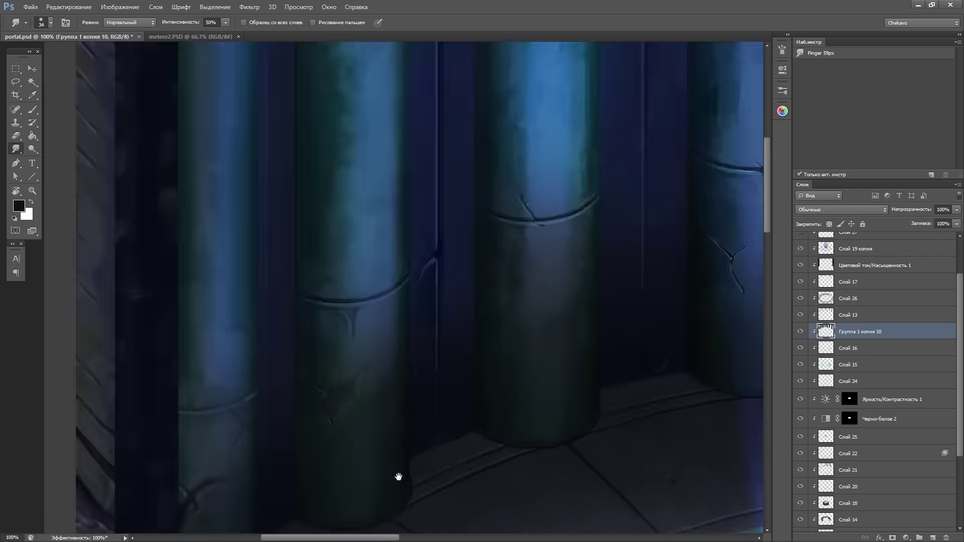
key("ctrl+0")
left_click_drag(235, 55, 226, 54)
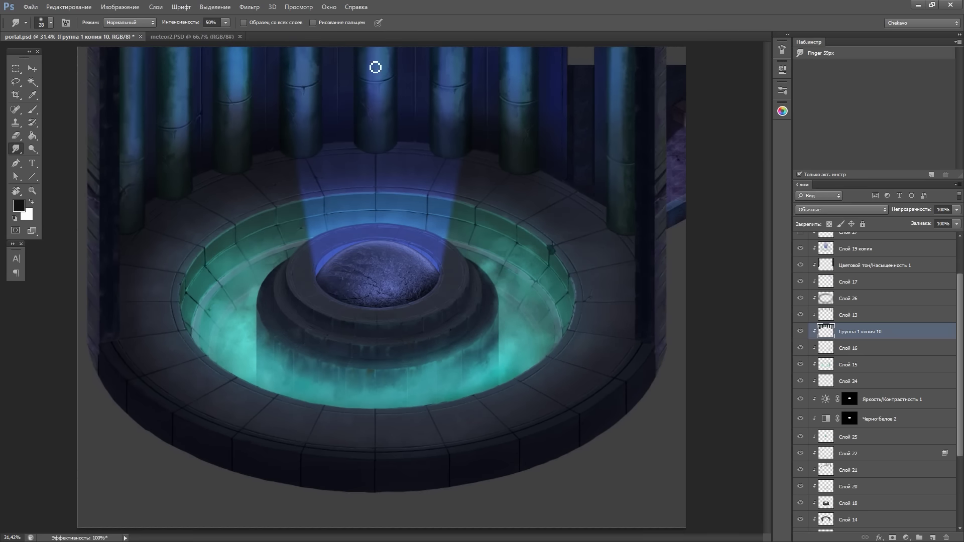
Inspect the five columns and floor arch up close, then return to the full portal with the Eyedropper
key("ctrl+plus")
key("ctrl+plus")
key("ctrl+plus")
scroll(451, 234, "up", 5)
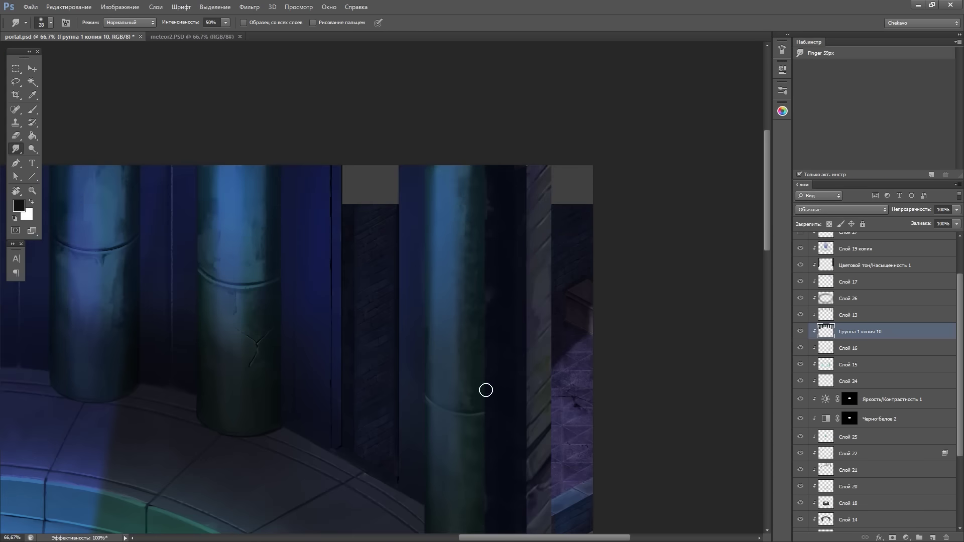
left_click_drag(577, 220, 700, 220)
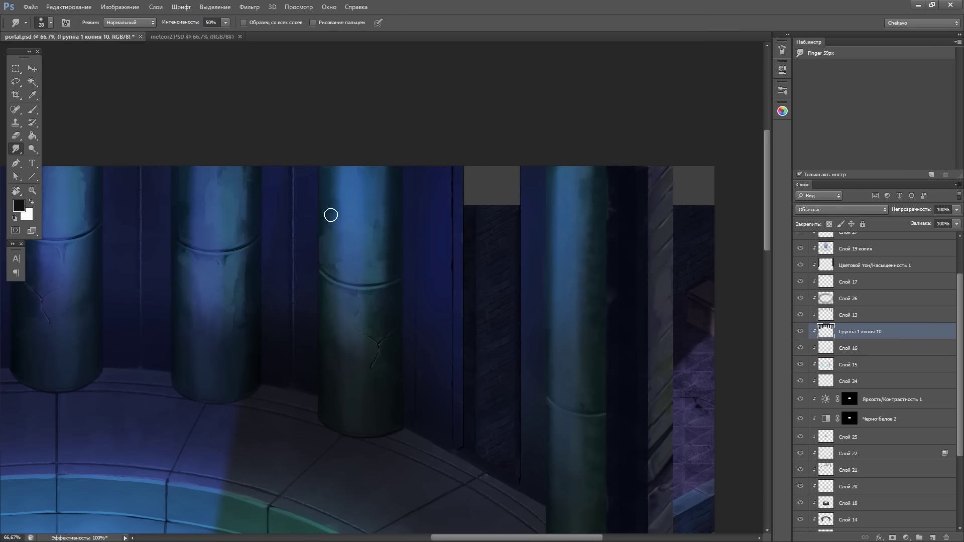
left_click_drag(331, 215, 635, 166)
left_click_drag(152, 215, 510, 266)
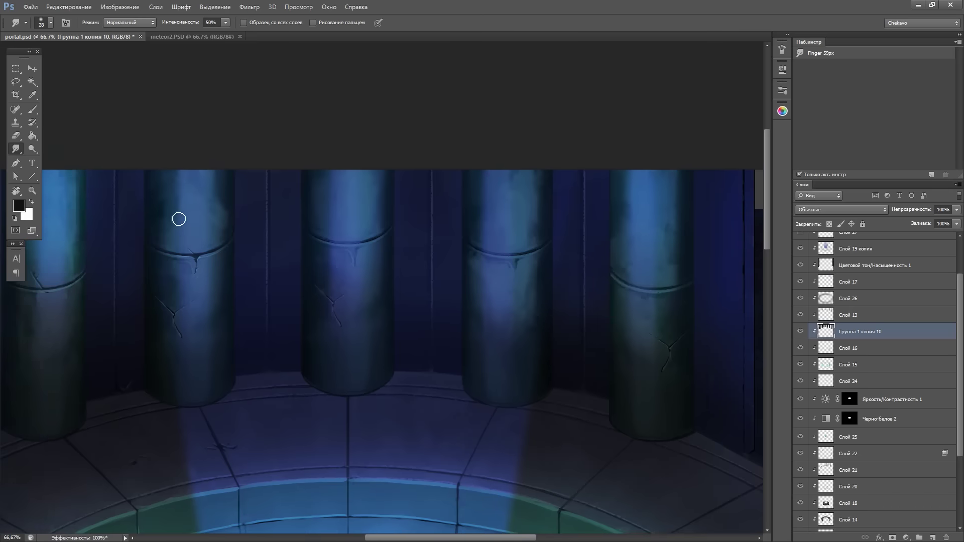
key("ctrl+0")
key("i")
scroll(425, 458, "up", 4)
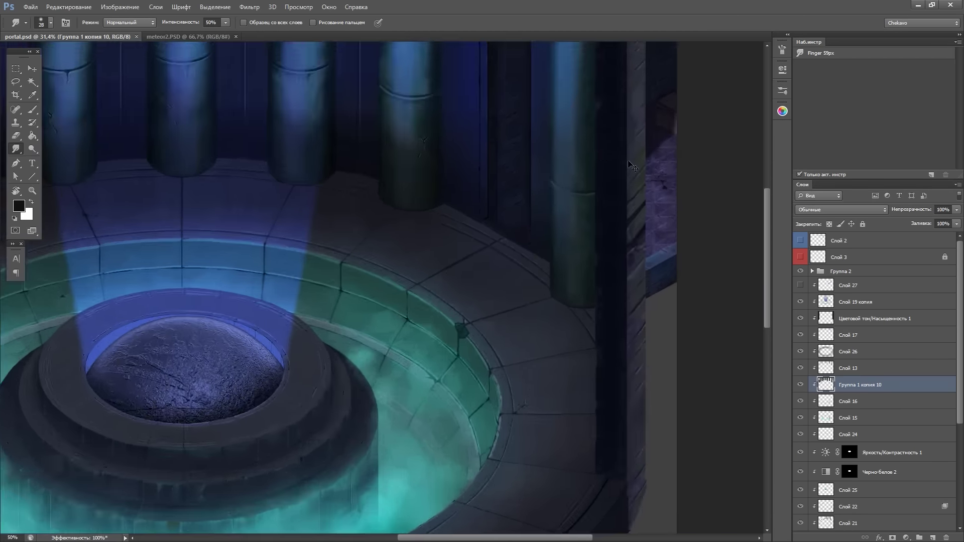
With the Brush on the Цветовой тон/Насыщенность 1 layer, inspect the brick wall edge between pillars
key("b")
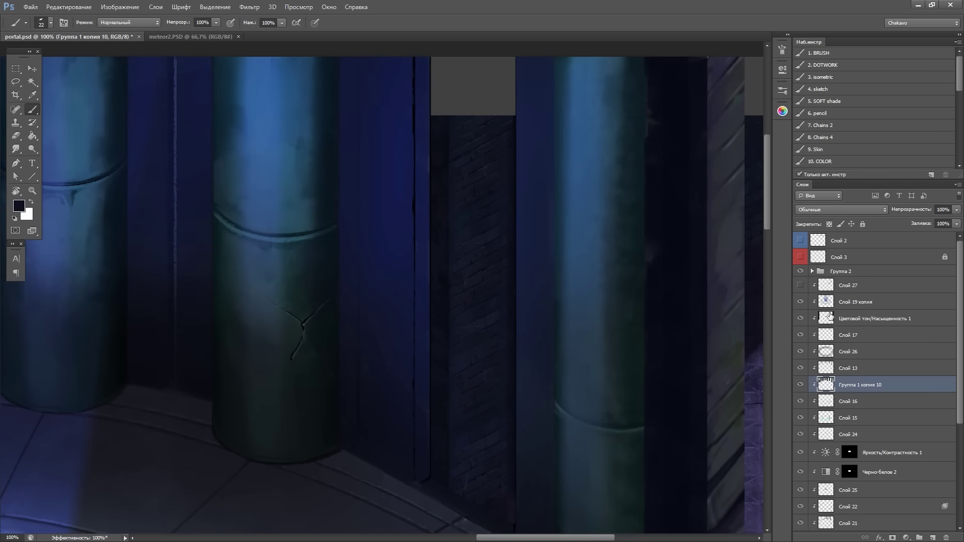
left_click(843, 320)
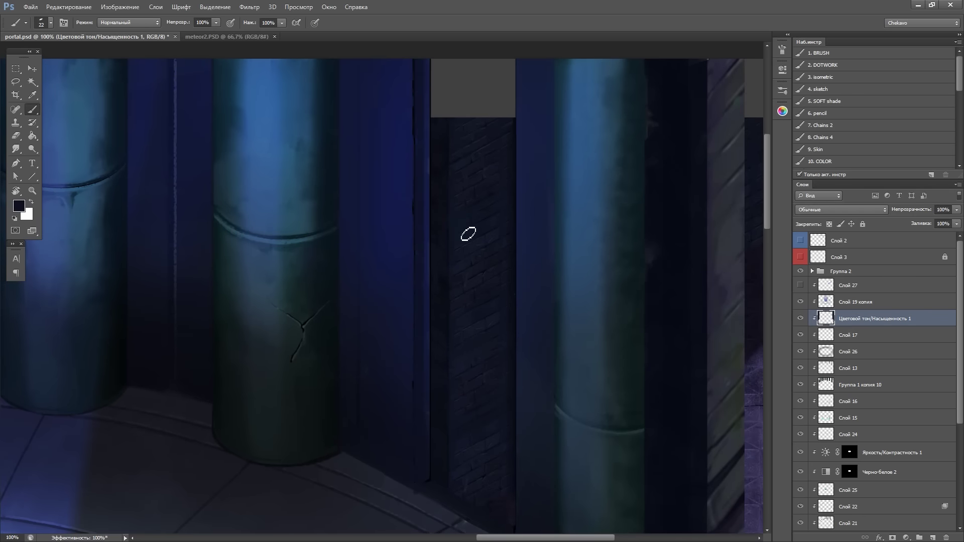
scroll(432, 492, "up", 1)
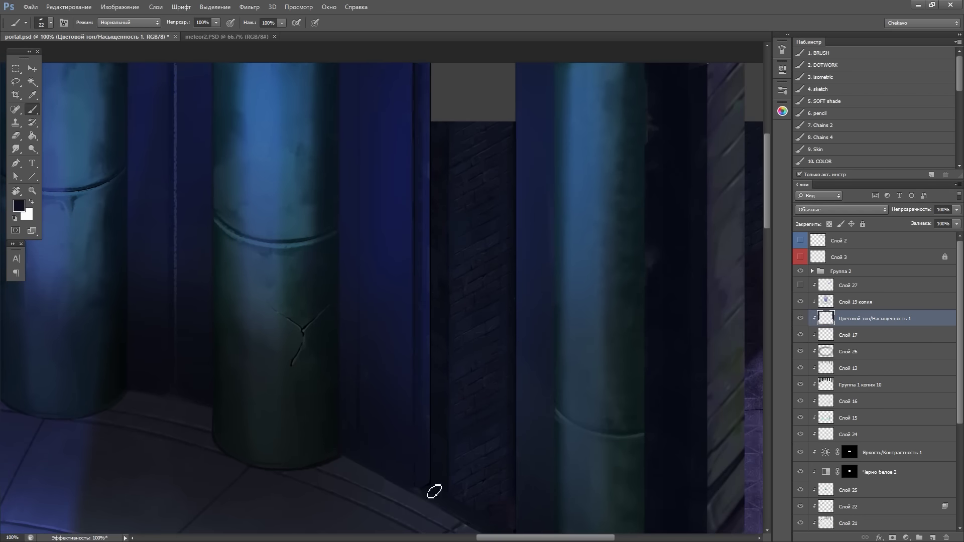
scroll(486, 321, "up", 1)
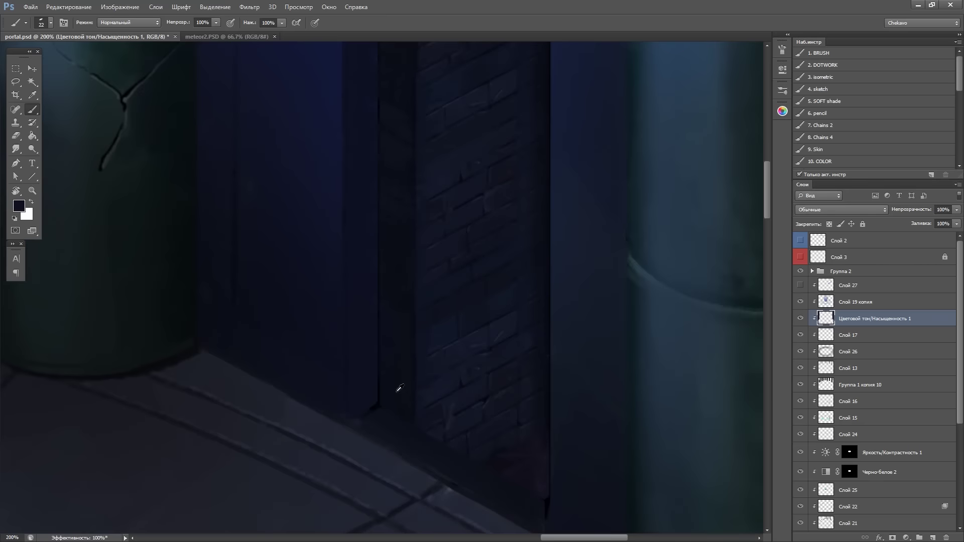
mouse_move(461, 348)
left_mouse_down()
mouse_move(349, 342)
mouse_move(542, 179)
mouse_move(400, 462)
mouse_move(277, 397)
mouse_move(426, 205)
left_mouse_up()
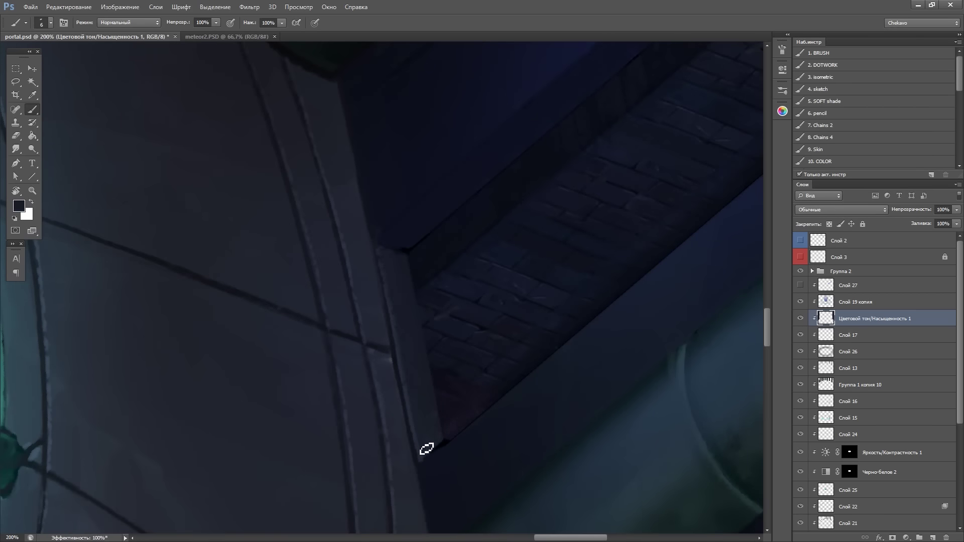
left_click_drag(426, 449, 542, 351)
key("ctrl+minus")
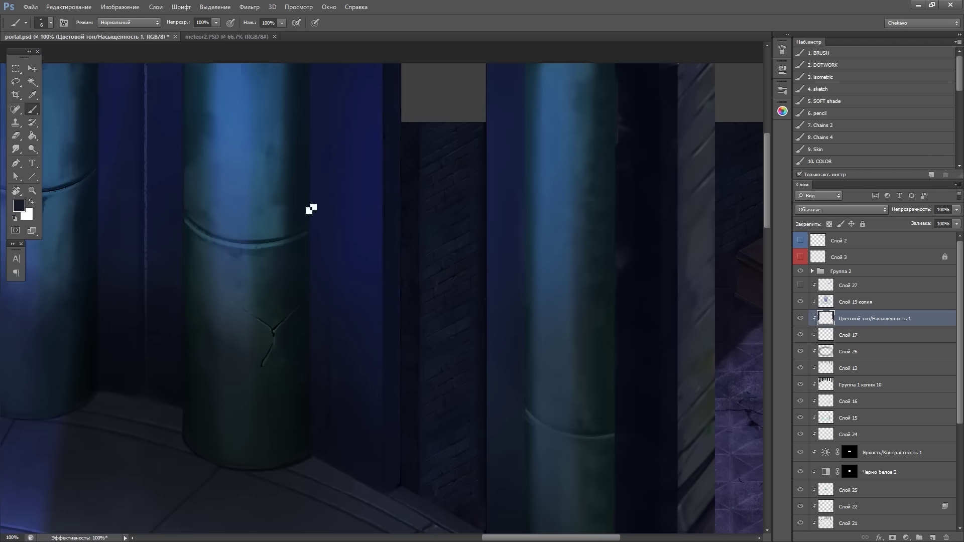
key("ctrl+minus")
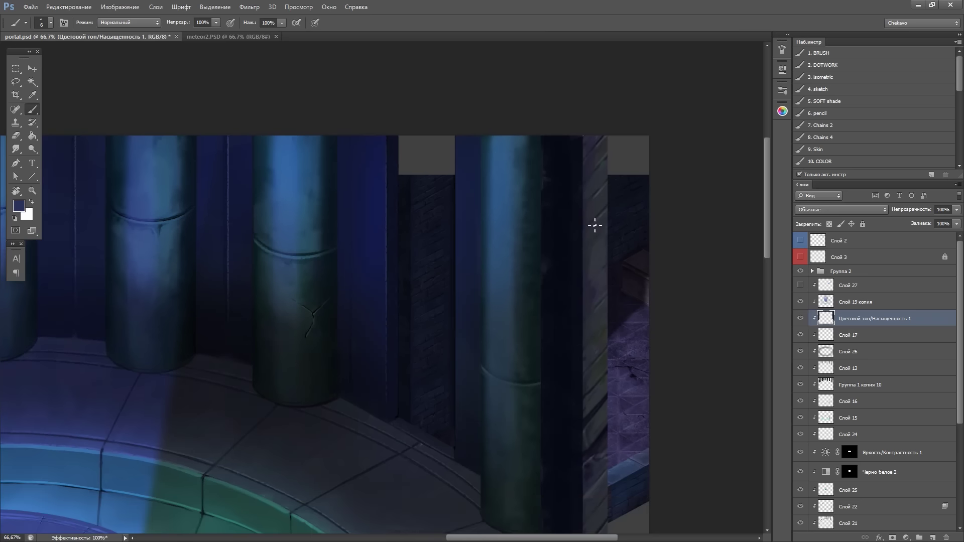
Make Слой 13 active and zoom in on the pedestal and ring
left_click(817, 370)
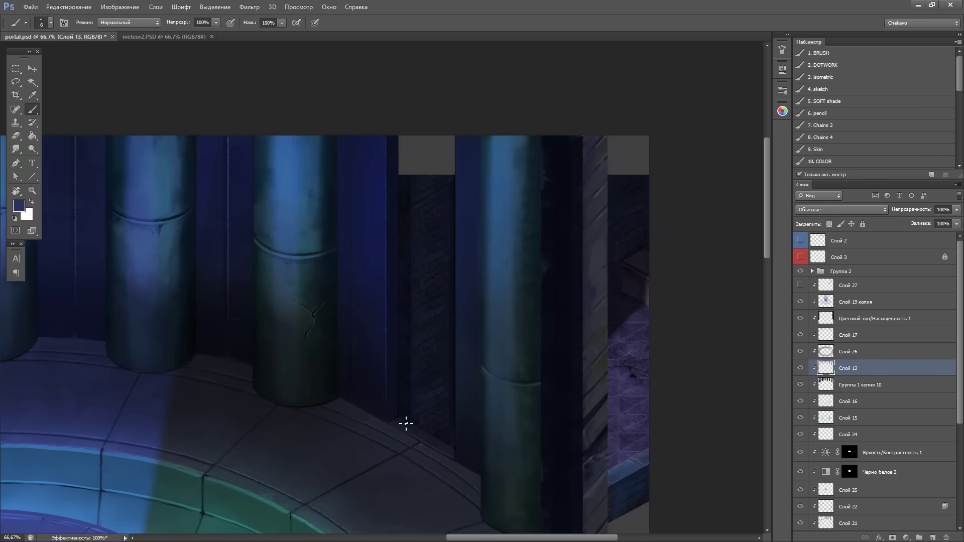
key("ctrl+0")
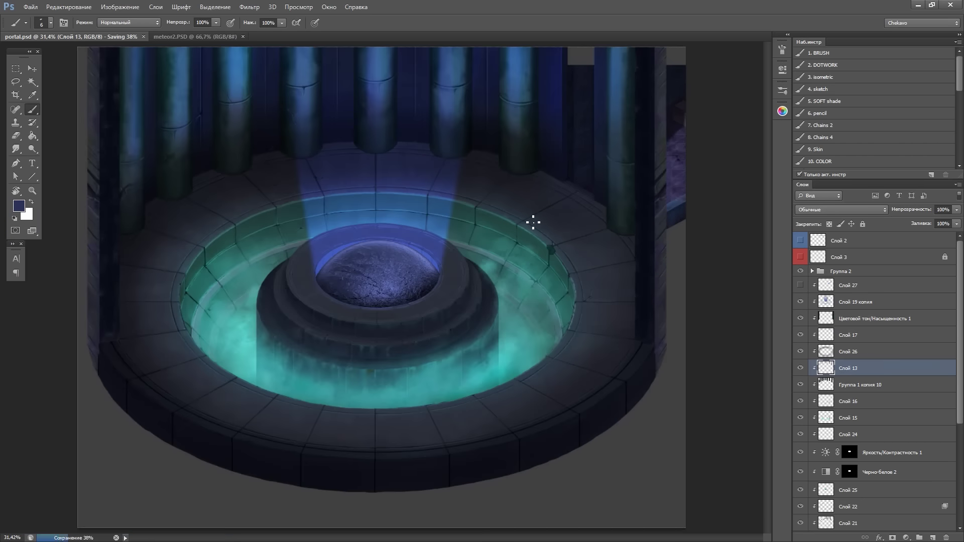
key("ctrl+plus")
key("ctrl+plus")
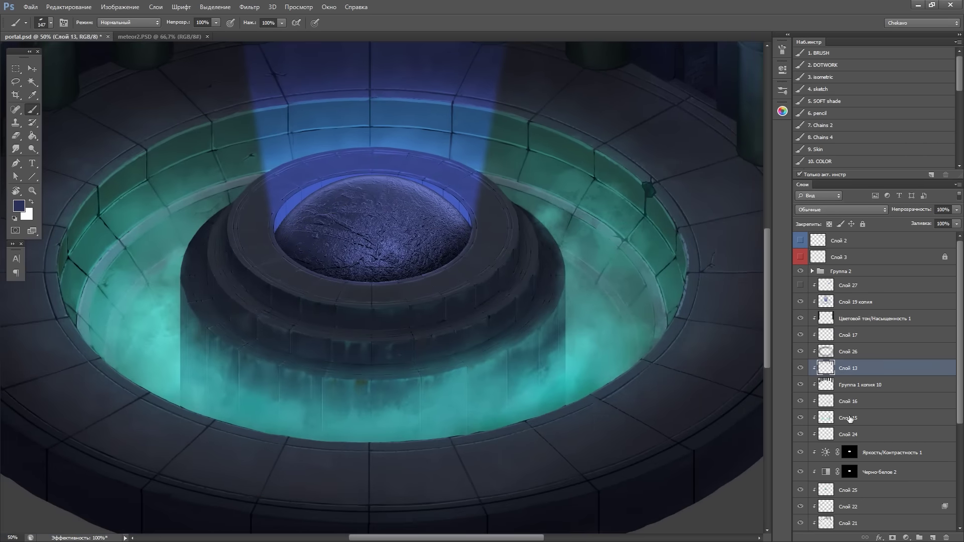
Make Слой 15 active and zoom in full-screen on the teal ring
left_click(849, 418)
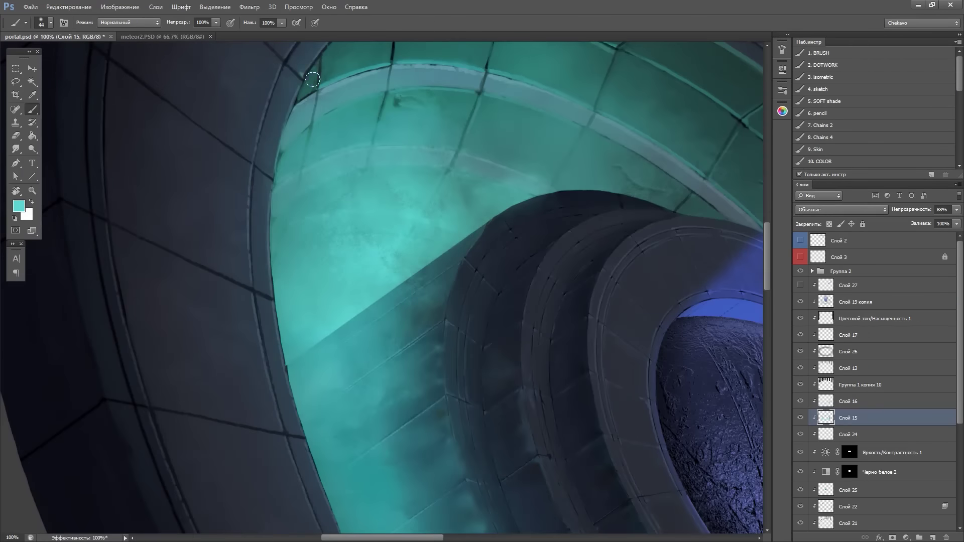
left_click_drag(402, 502, 276, 226)
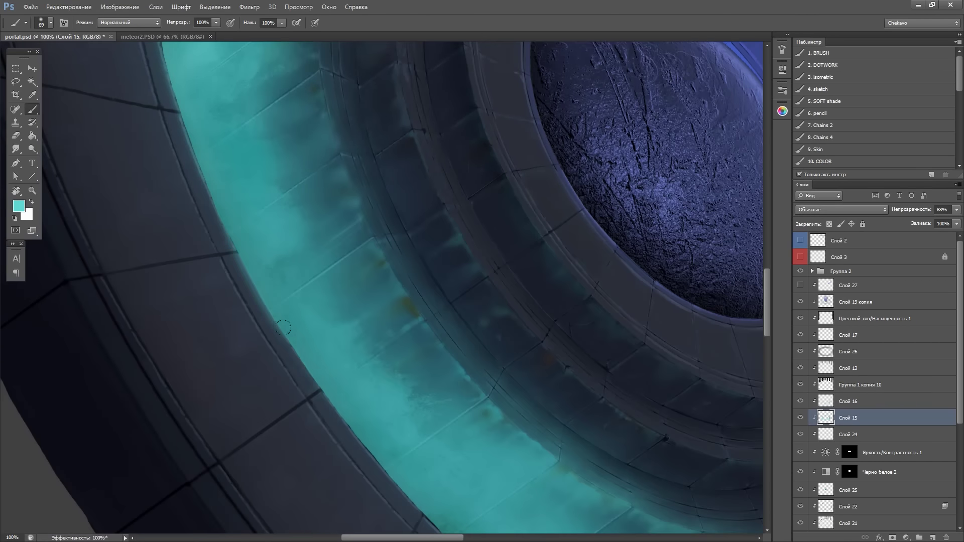
key("Tab")
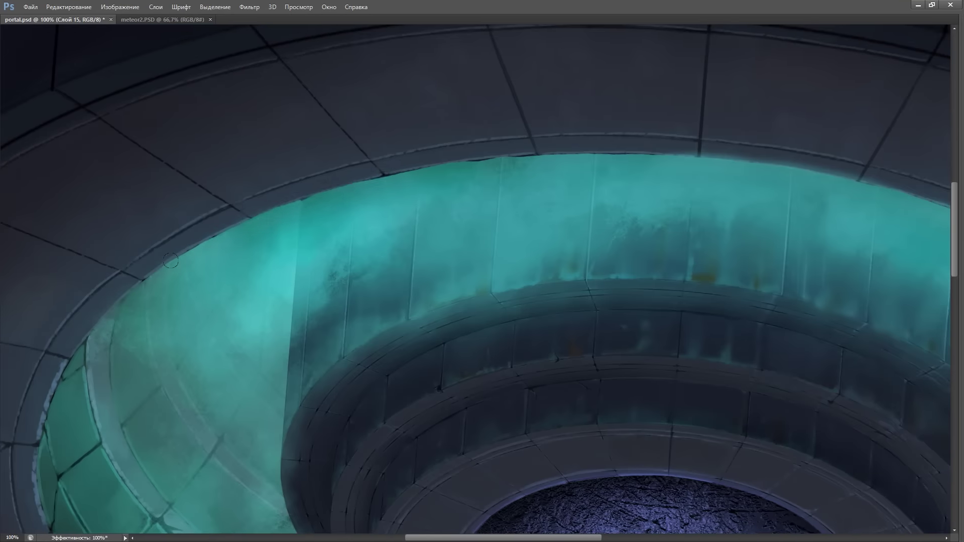
key("ctrl+0")
key("ctrl+plus")
Add soft teal strokes along the ring's lower, inner-left and right edges
mouse_move(251, 412)
left_mouse_down()
mouse_move(432, 467)
mouse_move(592, 456)
left_mouse_up()
left_click_drag(168, 233, 166, 339)
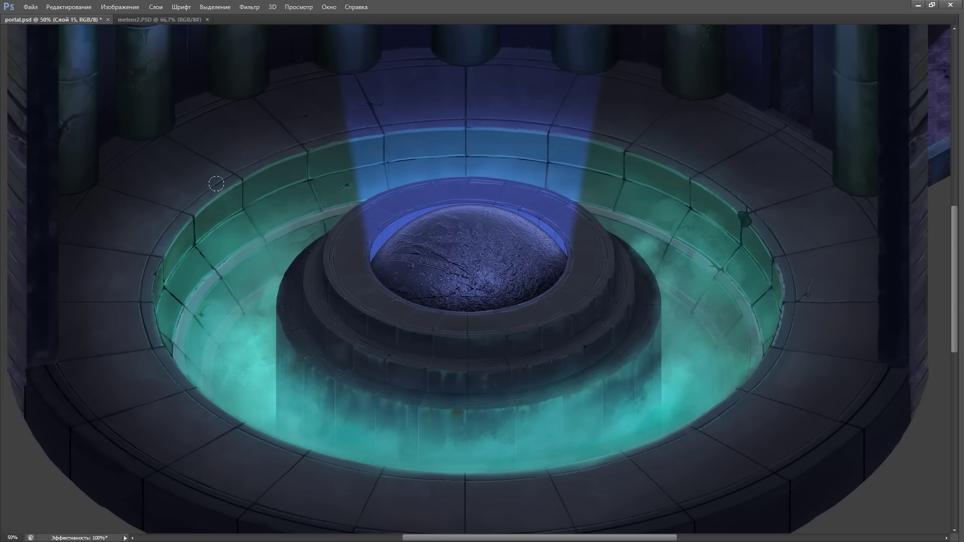
mouse_move(774, 259)
left_mouse_down()
mouse_move(778, 347)
mouse_move(371, 281)
left_mouse_up()
key("ctrl+minus")
key("r")
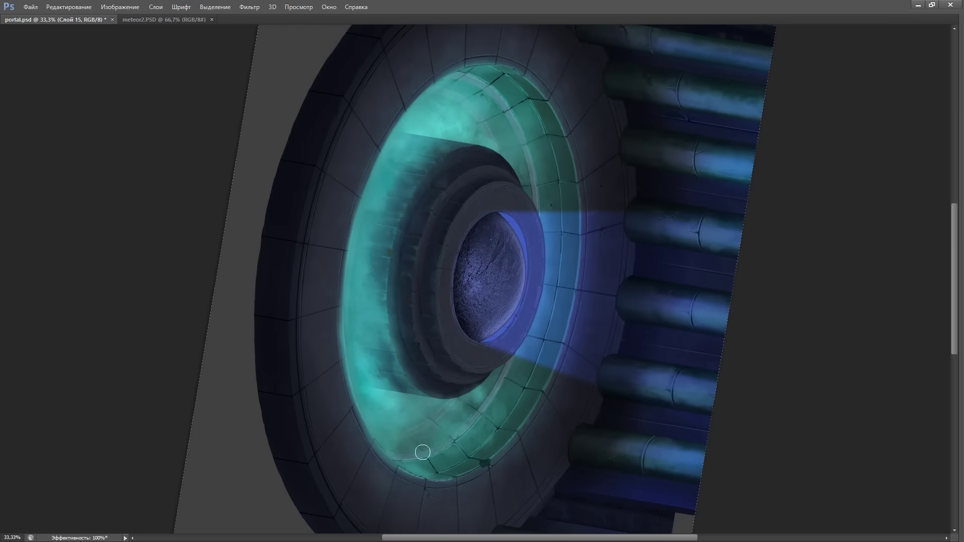